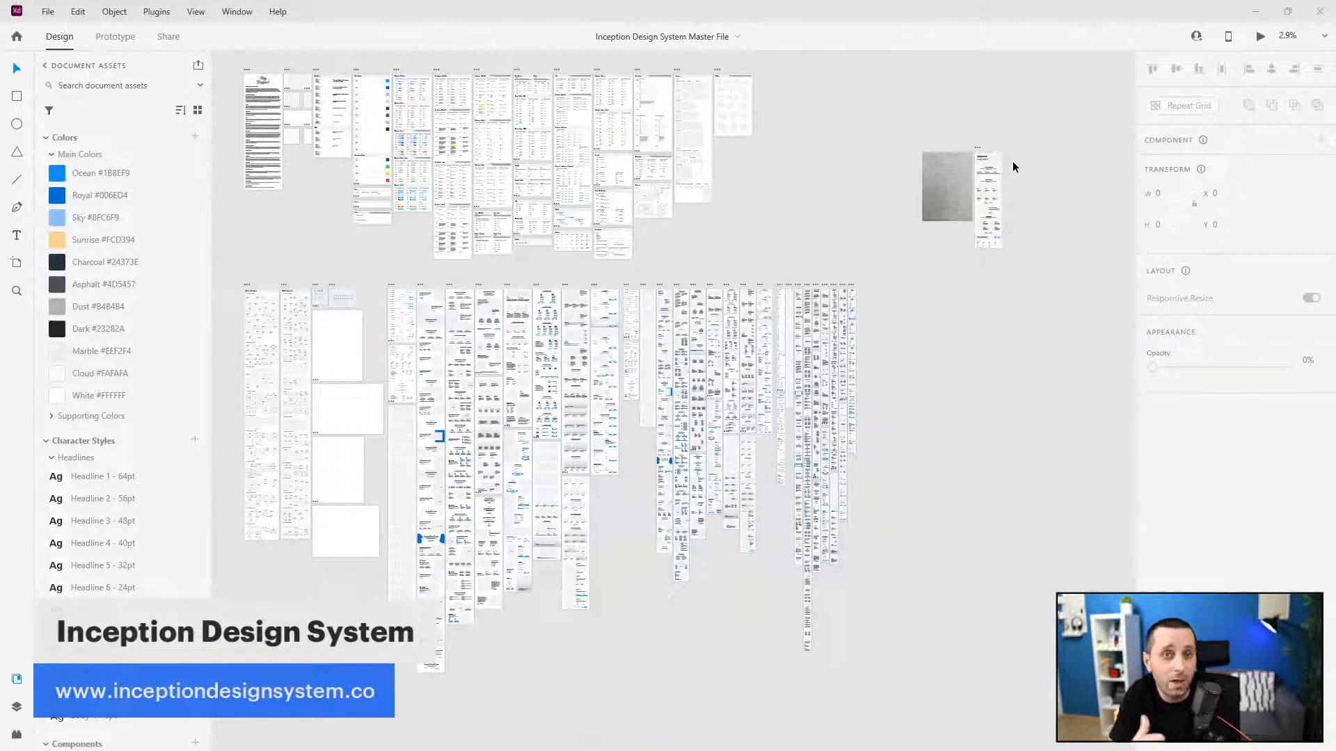
- Compare the paper wireframe with the Car Website artboard, examining its sections from the hero to the footer
{"action": "scroll", "coordinate": [1023, 156], "scroll_direction": "up", "scroll_amount": 5}
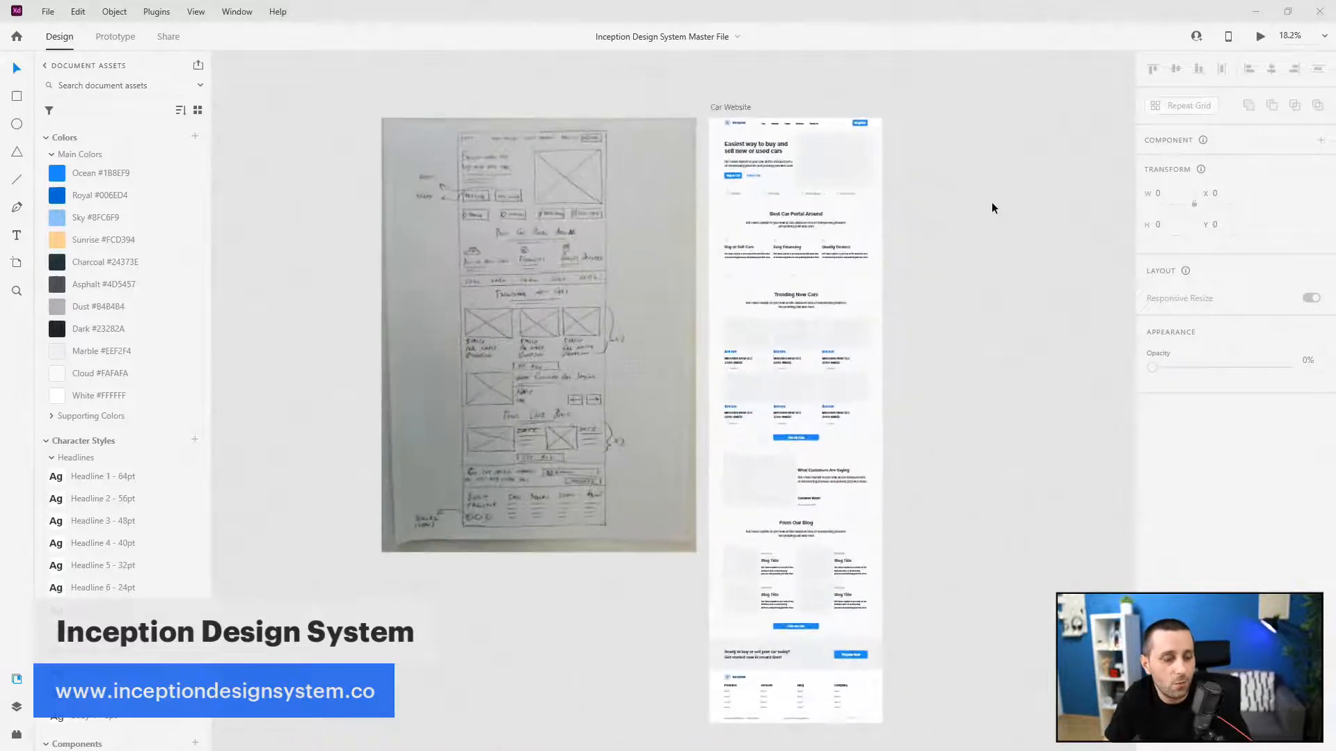
{"action": "scroll", "coordinate": [991, 202], "scroll_direction": "down", "scroll_amount": 1}
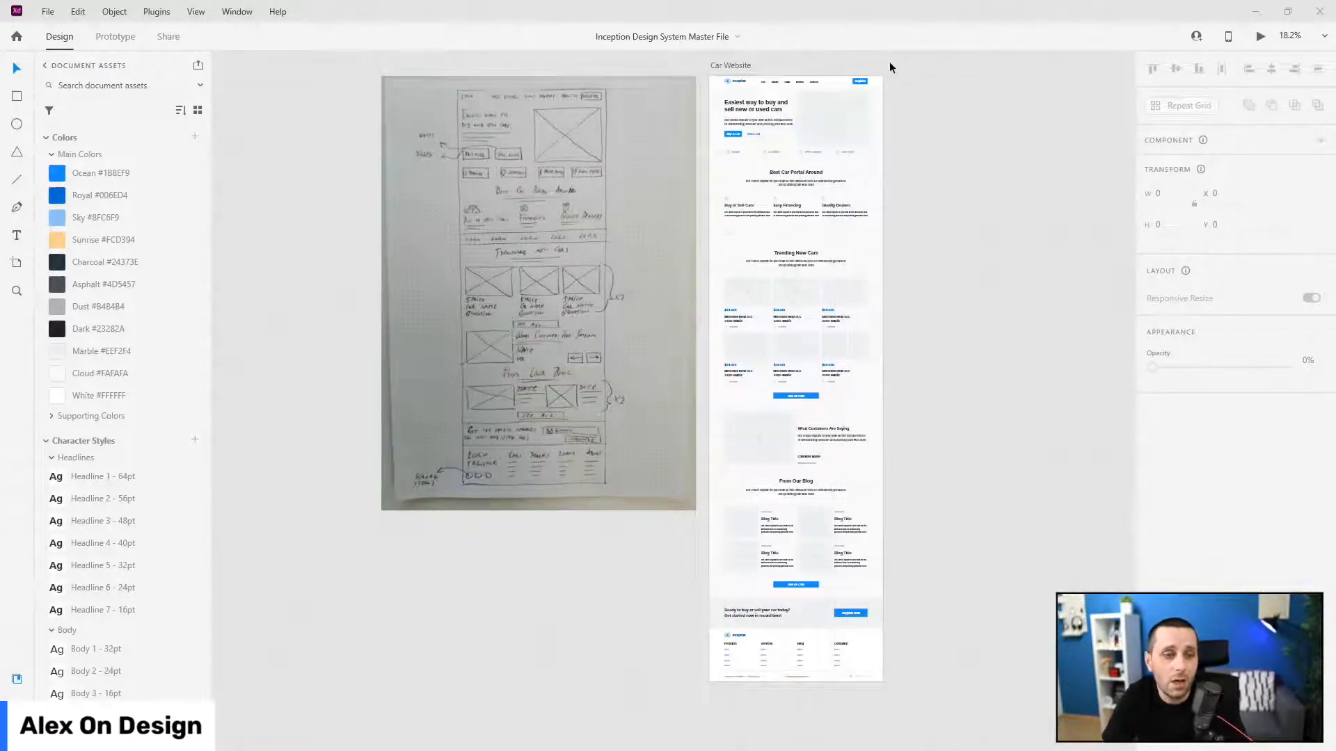
{"action": "scroll", "coordinate": [795, 74], "scroll_direction": "up", "scroll_amount": 5}
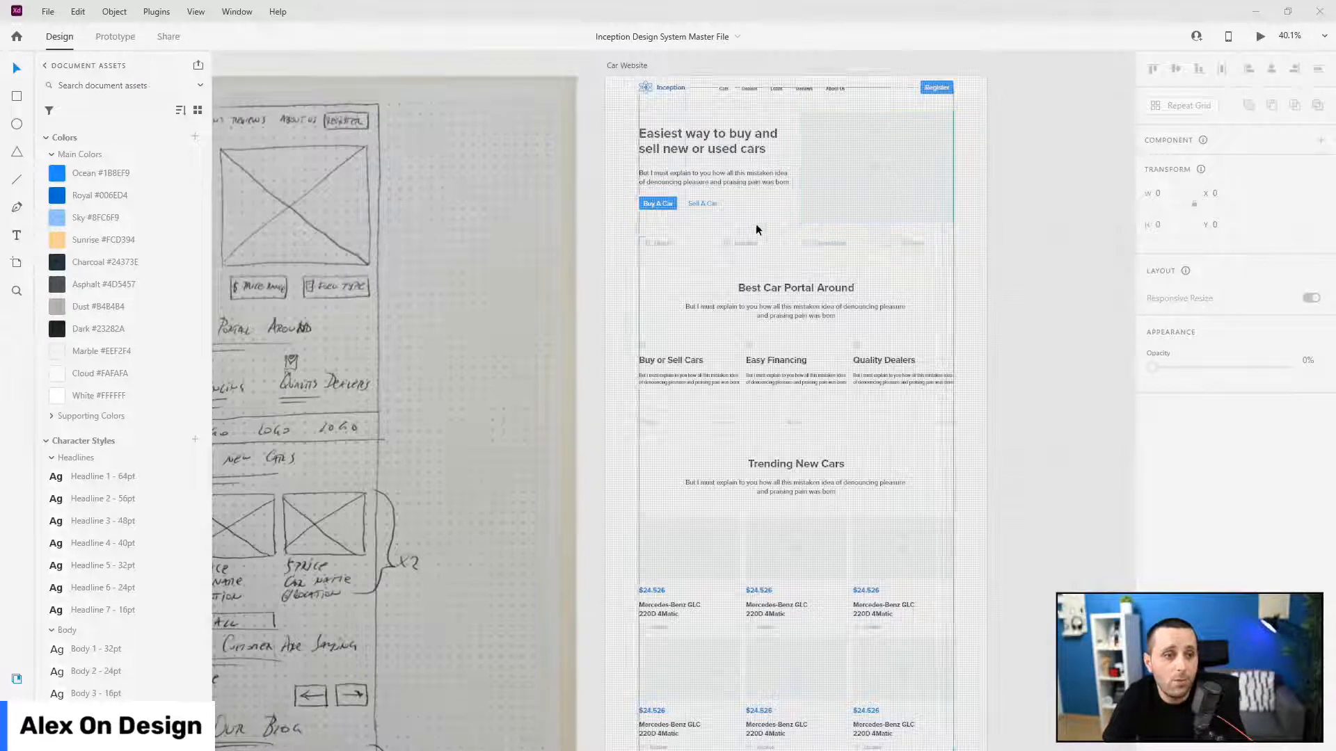
{"action": "scroll", "coordinate": [909, 305], "scroll_direction": "down", "scroll_amount": 10}
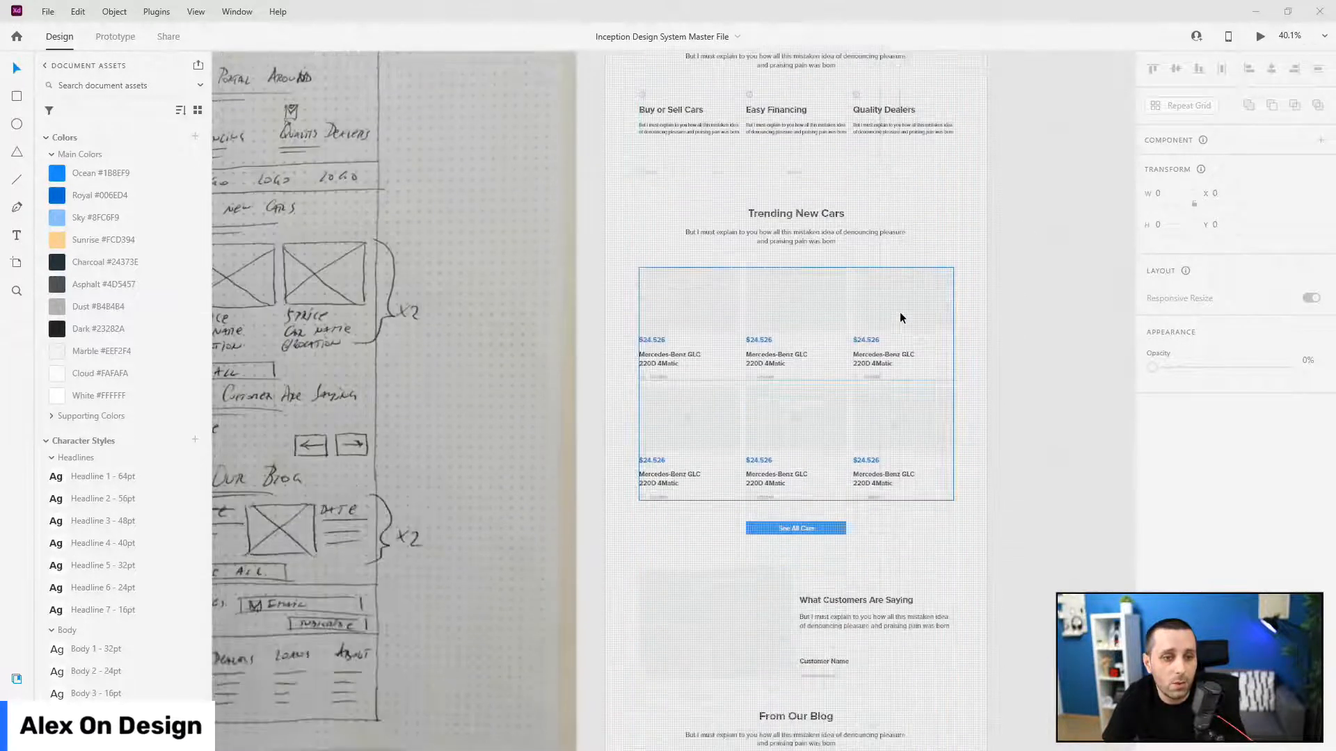
{"action": "scroll", "coordinate": [900, 318], "scroll_direction": "down", "scroll_amount": 6}
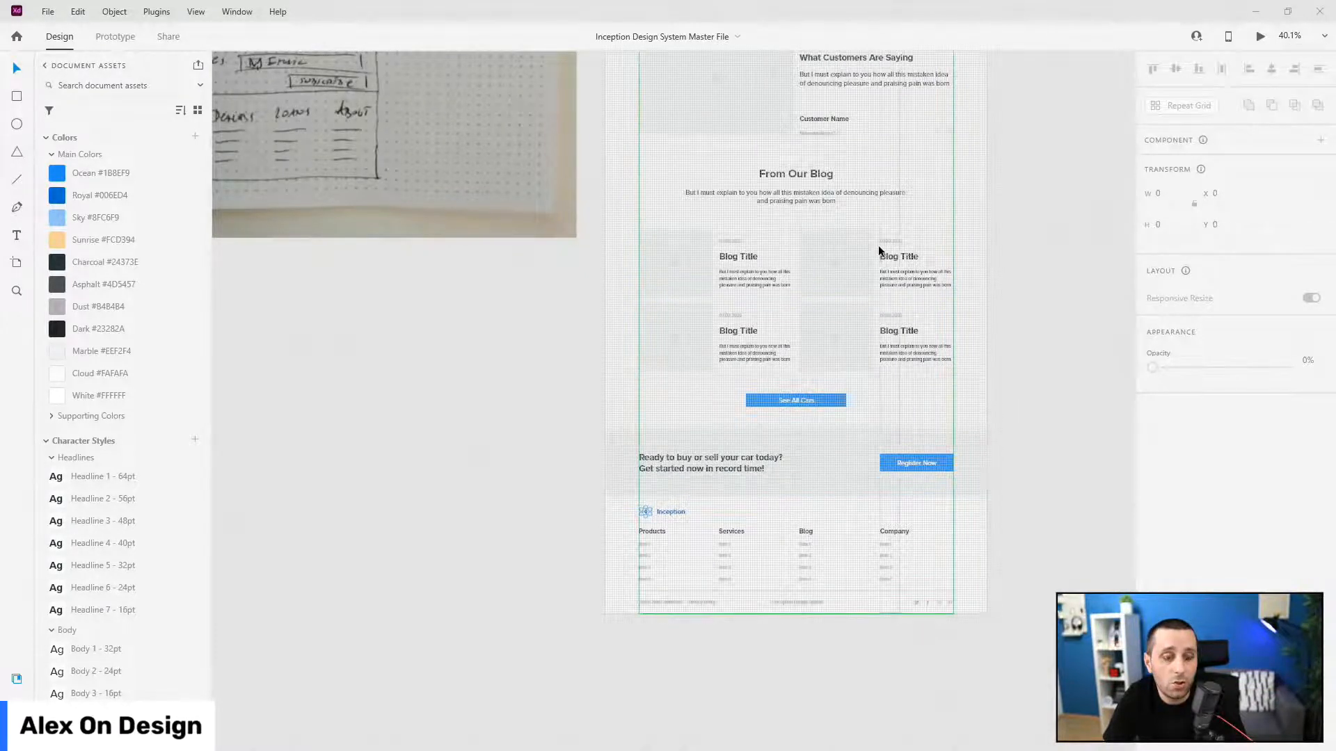
{"action": "scroll", "coordinate": [880, 254], "scroll_direction": "down", "scroll_amount": 5}
{"action": "scroll", "coordinate": [888, 263], "scroll_direction": "up", "scroll_amount": 3}
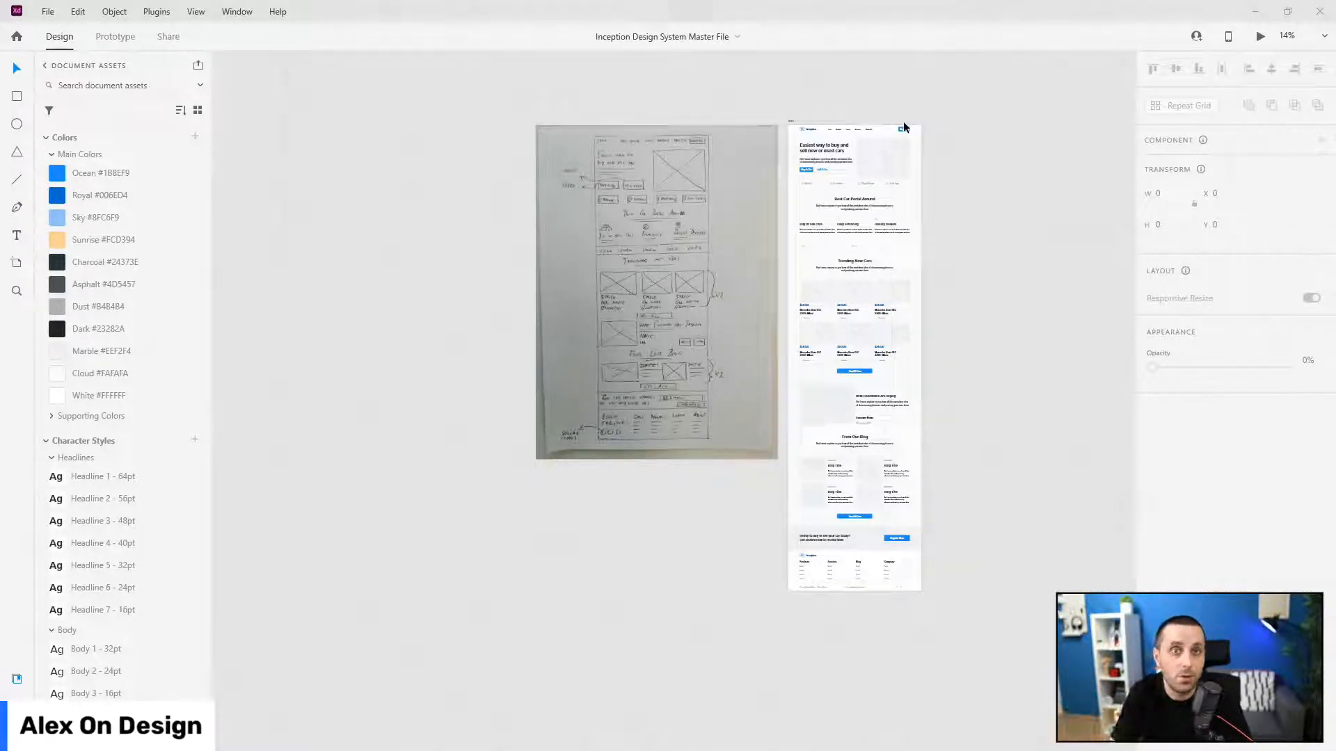
{"action": "scroll", "coordinate": [870, 278], "scroll_direction": "down", "scroll_amount": 10}
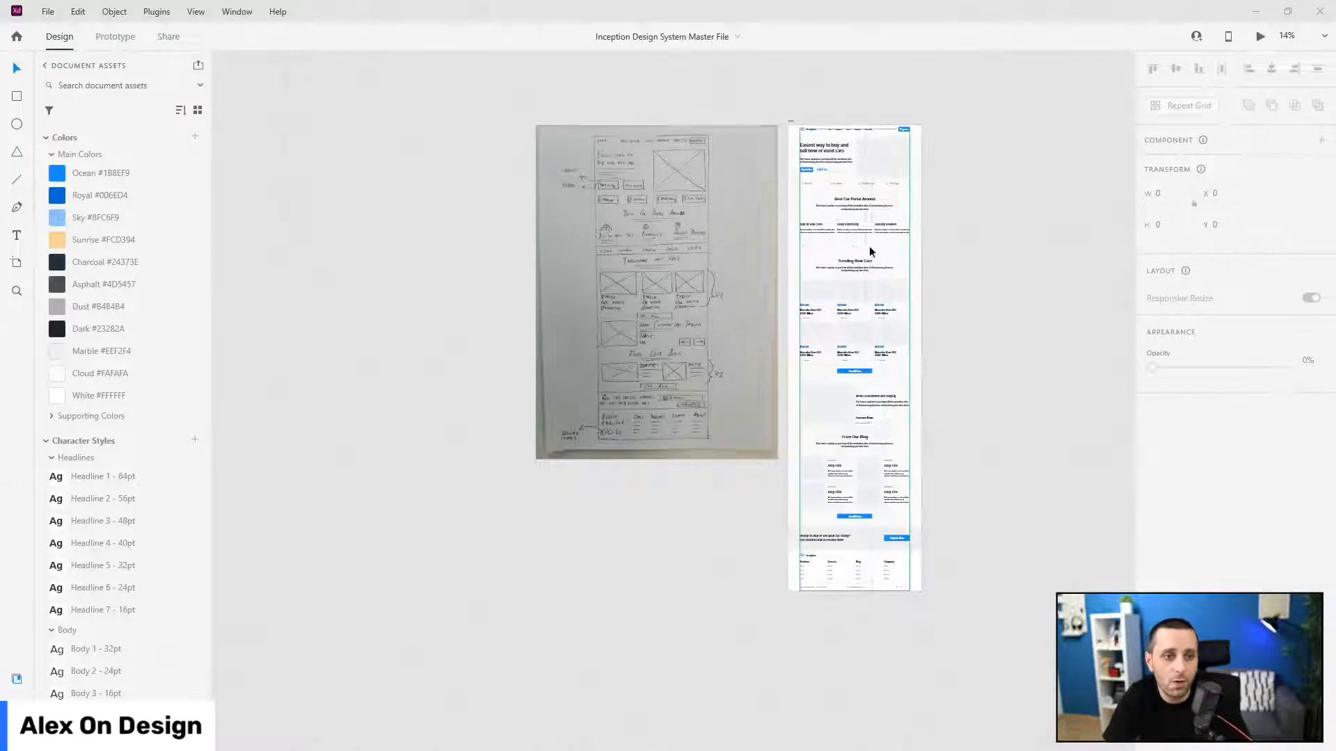
- Examine the style and component artboards of the Inception Design System master file
{"action": "scroll", "coordinate": [884, 257], "scroll_direction": "up", "scroll_amount": 6}
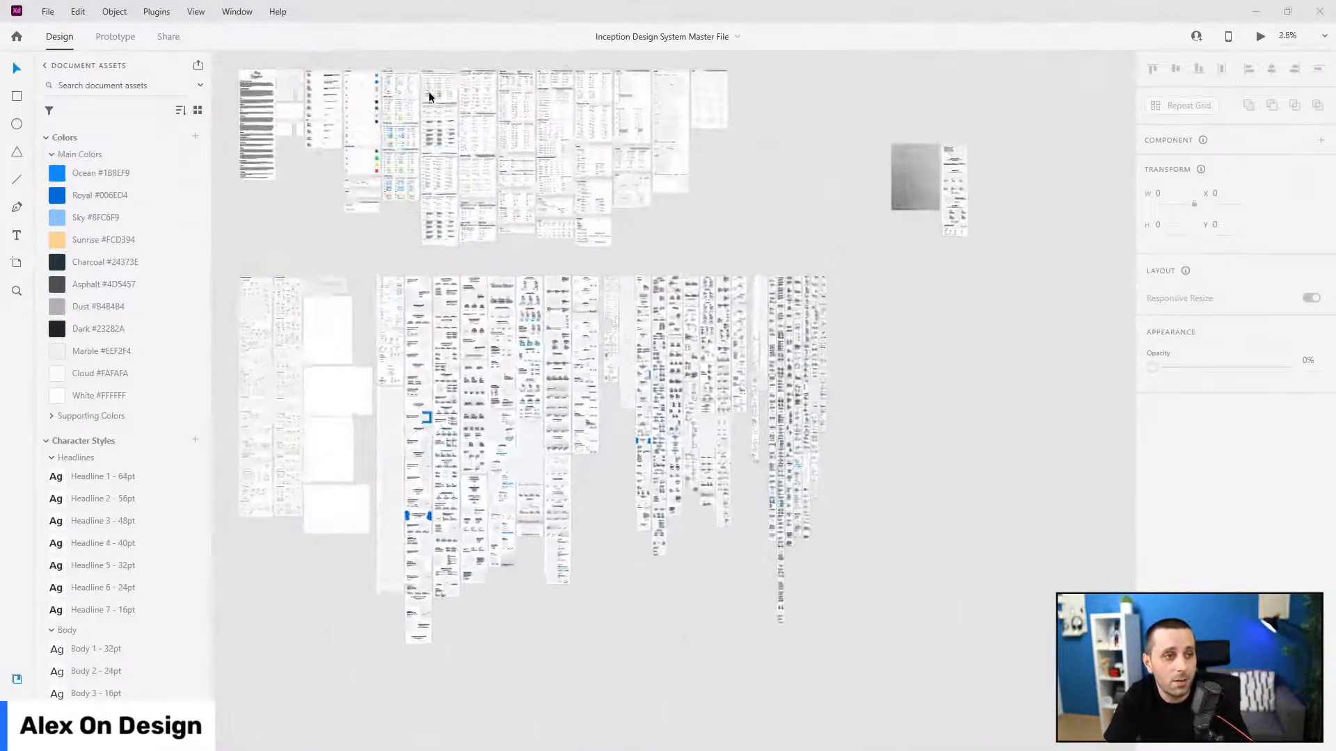
{"action": "scroll", "coordinate": [725, 229], "scroll_direction": "down", "scroll_amount": 3}
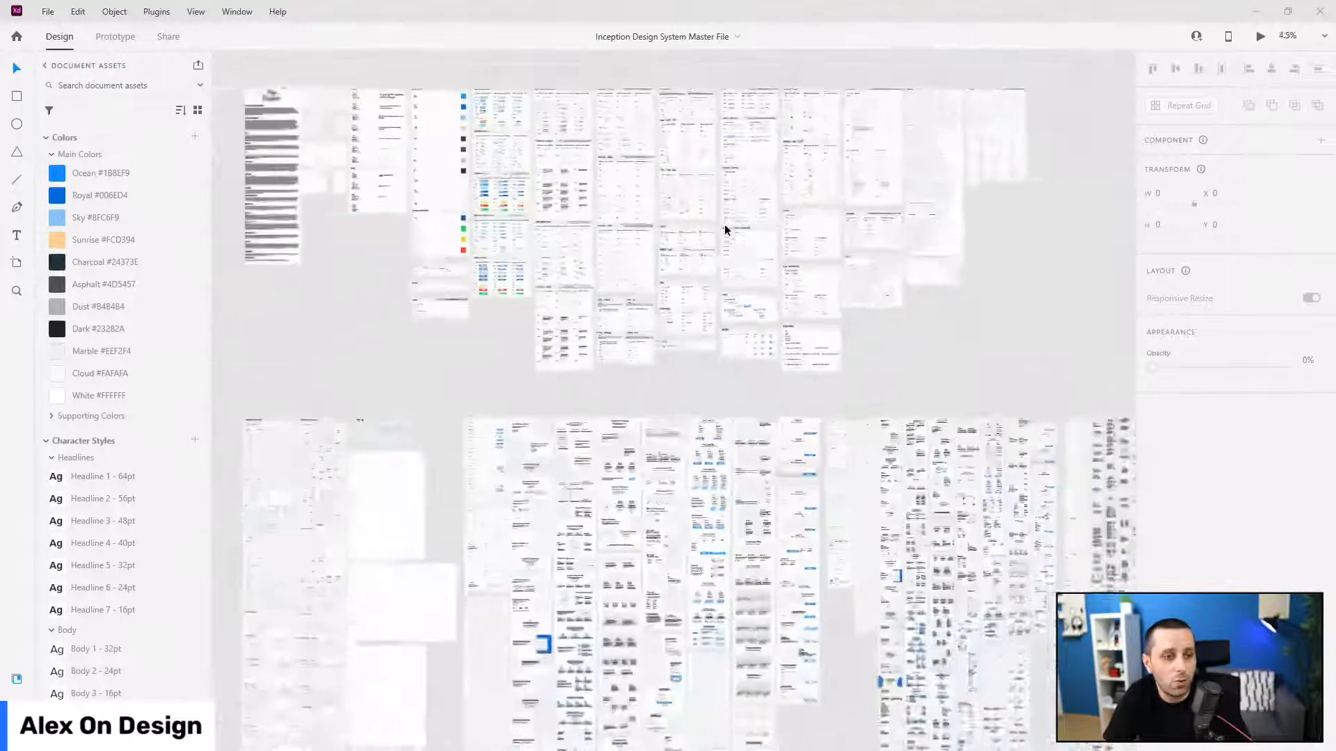
{"action": "scroll", "coordinate": [724, 229], "scroll_direction": "down", "scroll_amount": 3}
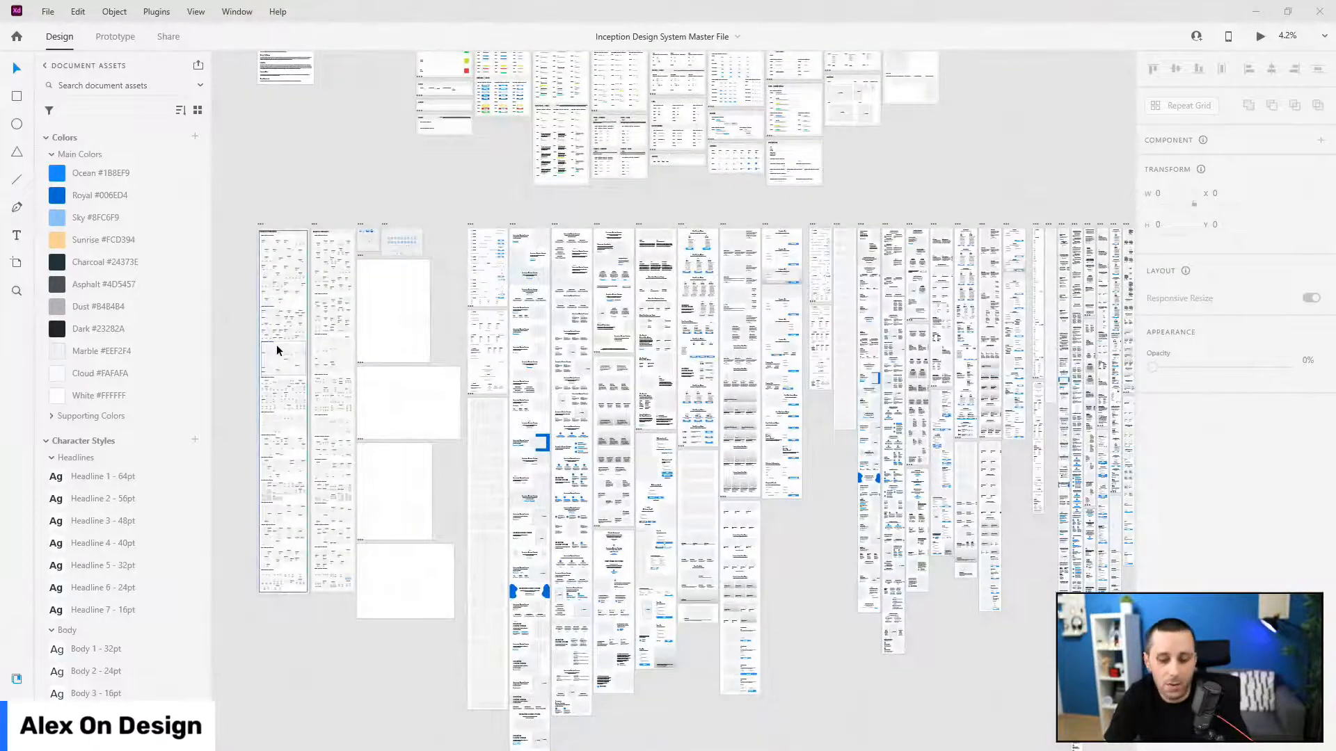
{"action": "scroll", "coordinate": [340, 348], "scroll_direction": "up", "scroll_amount": 4}
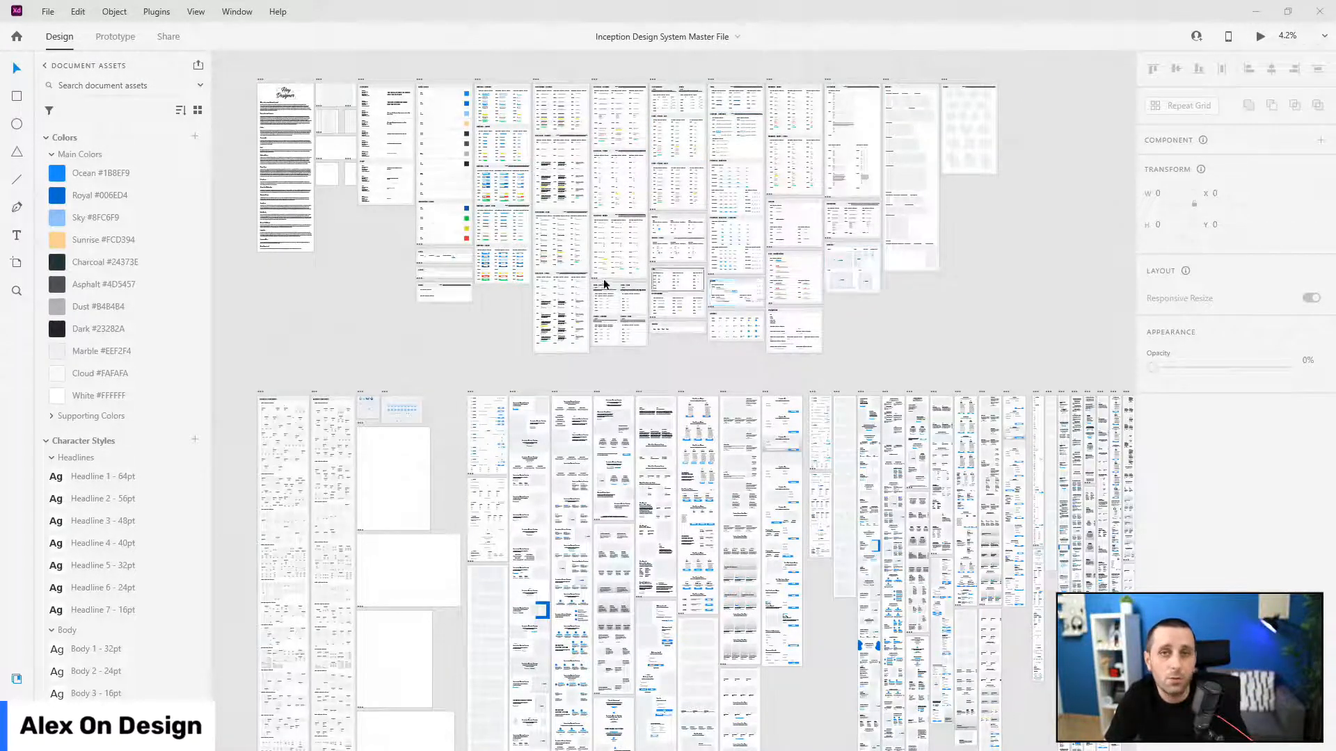
{"action": "scroll", "coordinate": [590, 284], "scroll_direction": "down", "scroll_amount": 3}
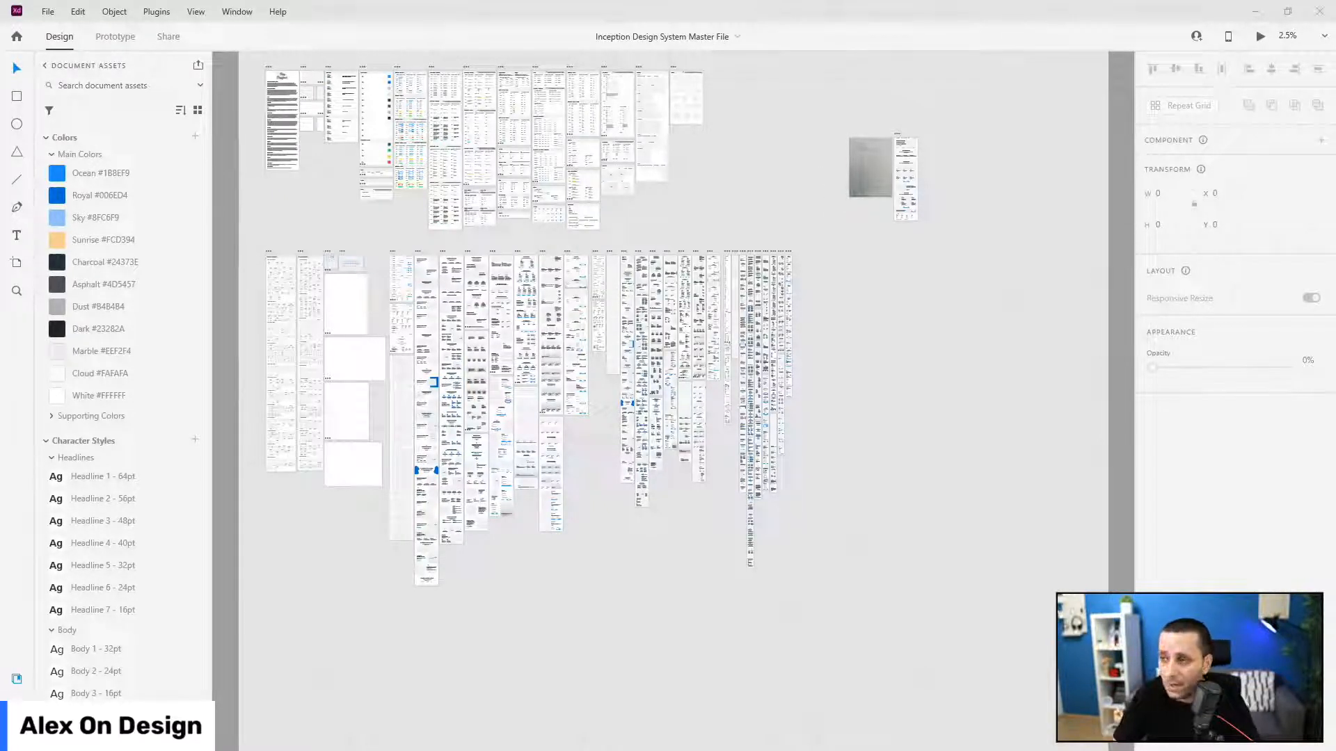
{"action": "scroll", "coordinate": [886, 128], "scroll_direction": "up", "scroll_amount": 2}
{"action": "scroll", "coordinate": [887, 128], "scroll_direction": "up", "scroll_amount": 6}
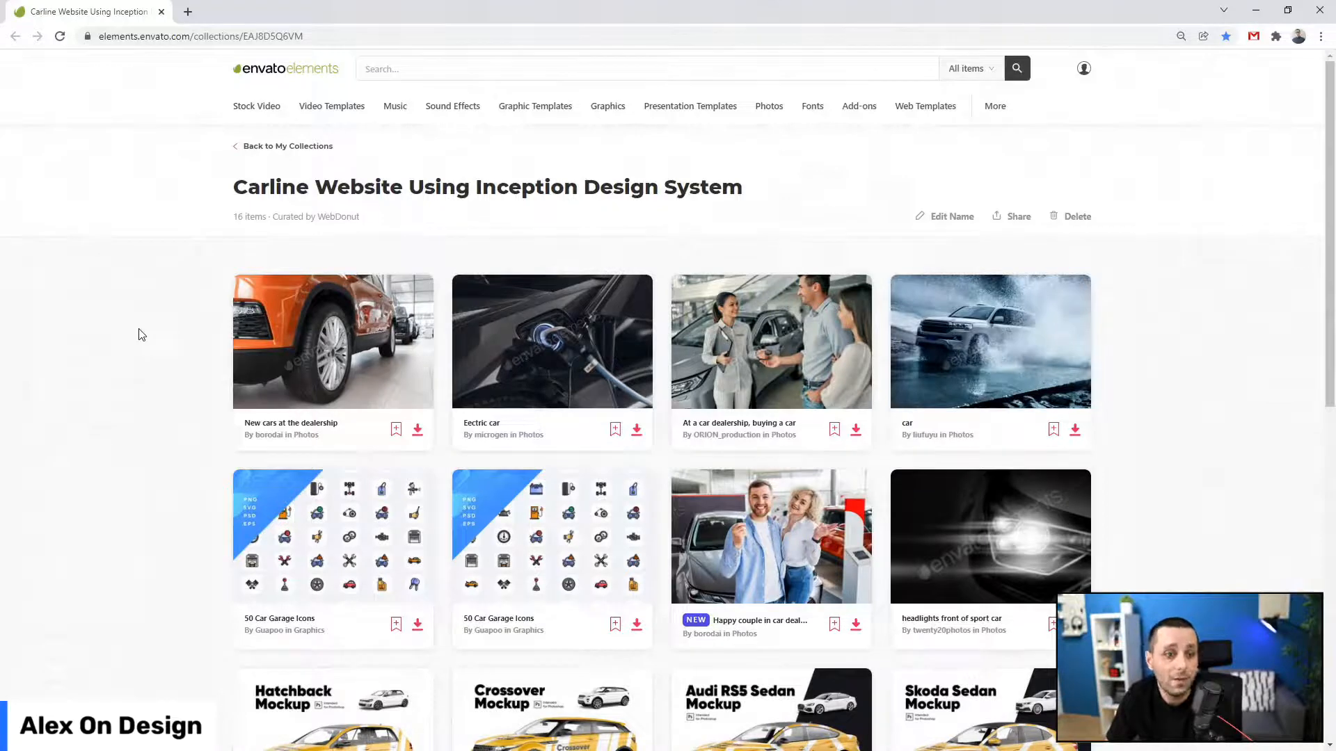
- Review the car photos, icons, mockups and logo template in the Envato Elements collection in the browser, and close its window
{"action": "scroll", "coordinate": [114, 353], "scroll_direction": "down", "scroll_amount": 1}
{"action": "scroll", "coordinate": [114, 353], "scroll_direction": "down", "scroll_amount": 3}
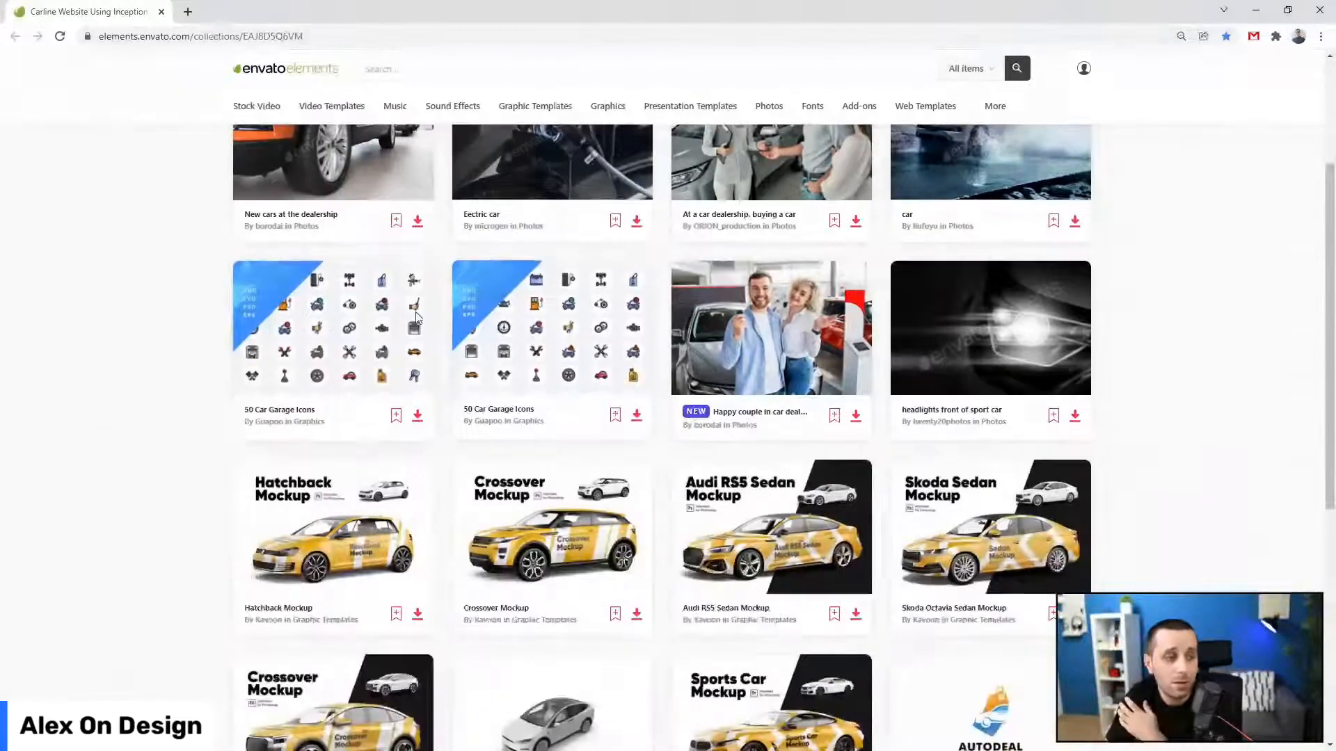
{"action": "scroll", "coordinate": [125, 386], "scroll_direction": "down", "scroll_amount": 2}
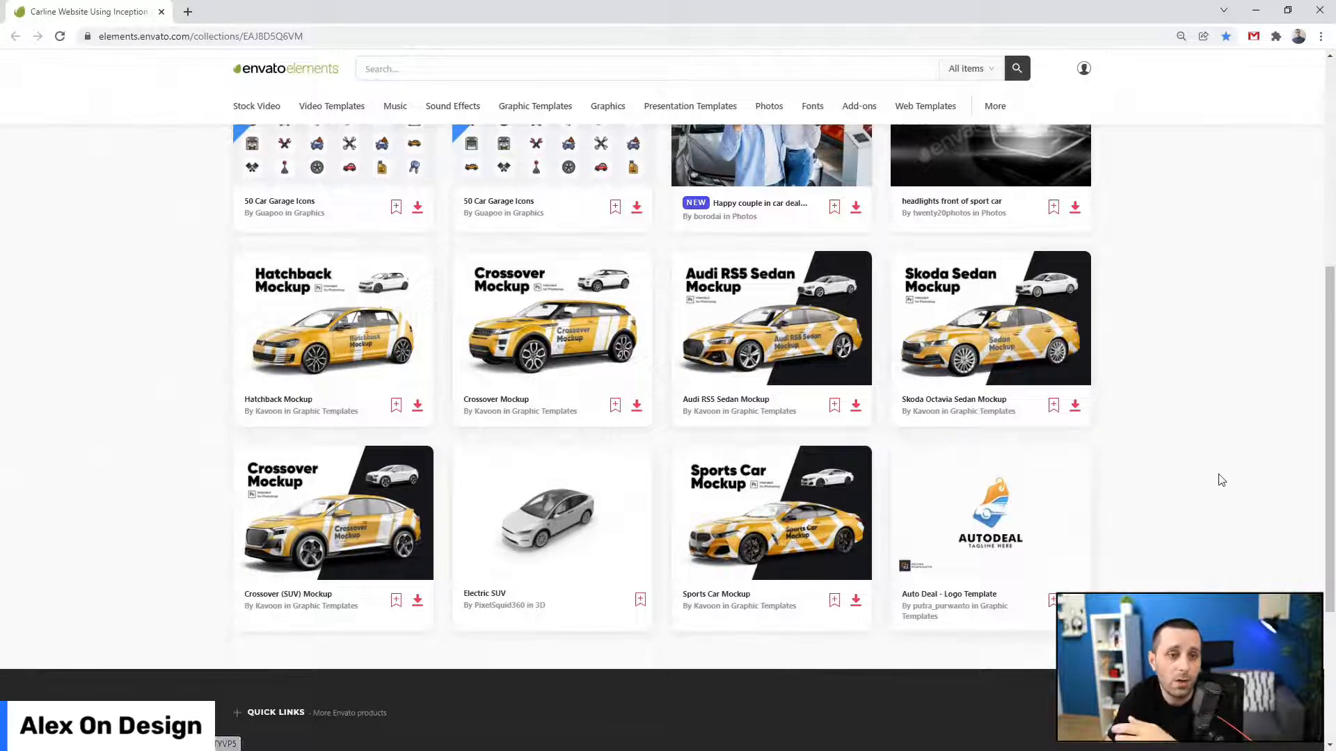
{"action": "scroll", "coordinate": [1217, 479], "scroll_direction": "up", "scroll_amount": 1}
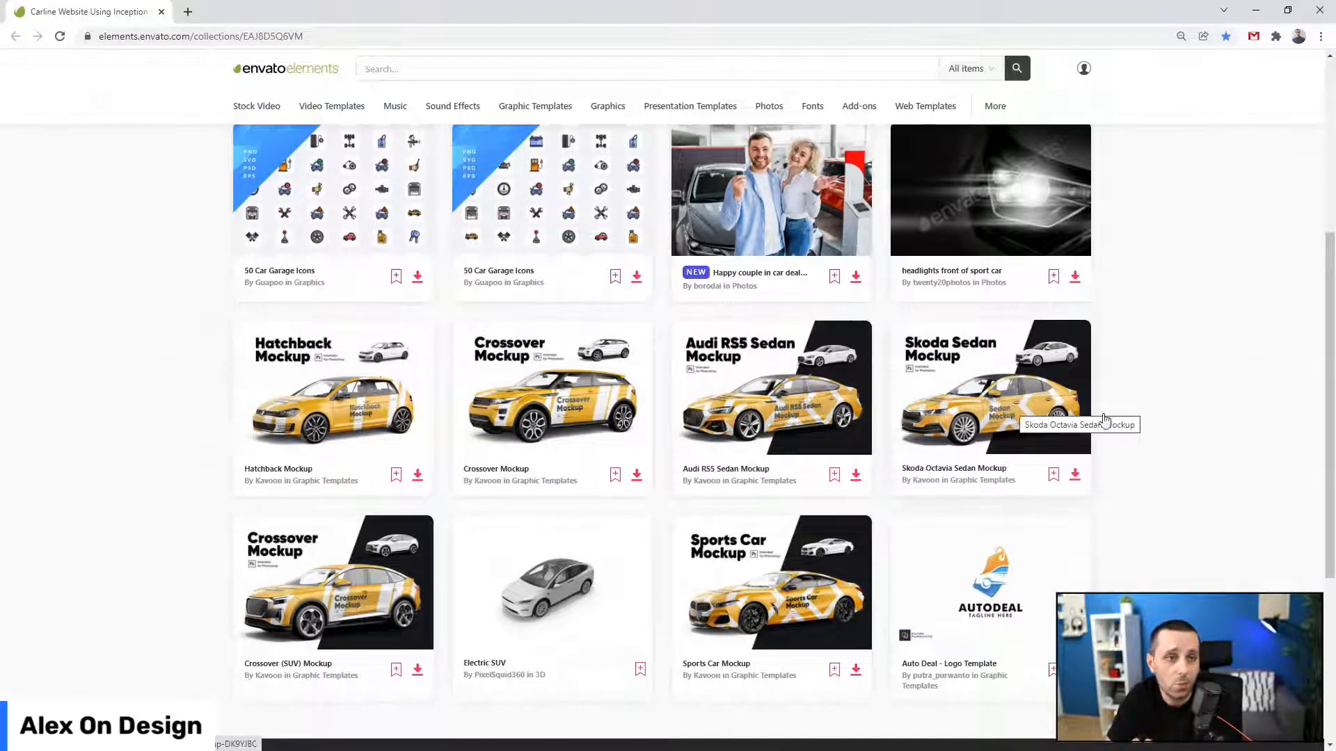
{"action": "scroll", "coordinate": [1155, 424], "scroll_direction": "up", "scroll_amount": 5}
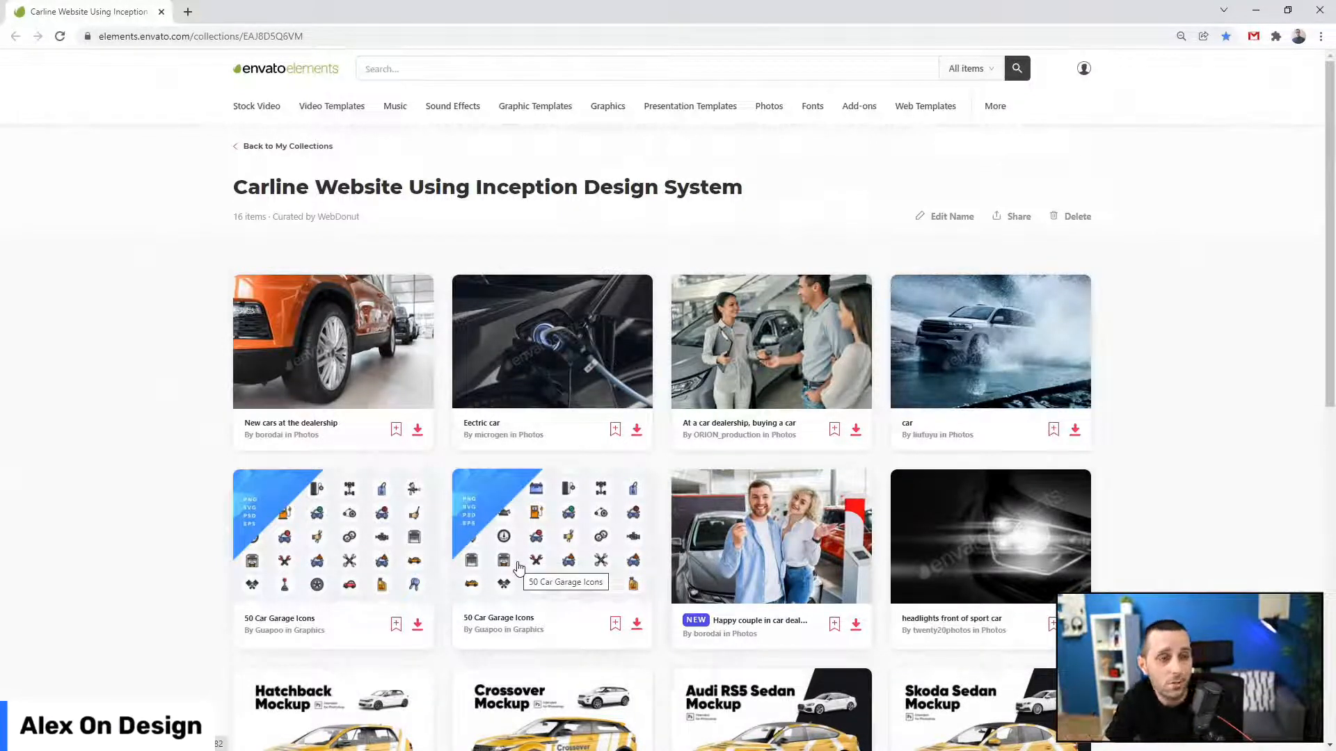
{"action": "left_click", "coordinate": [1322, 11]}
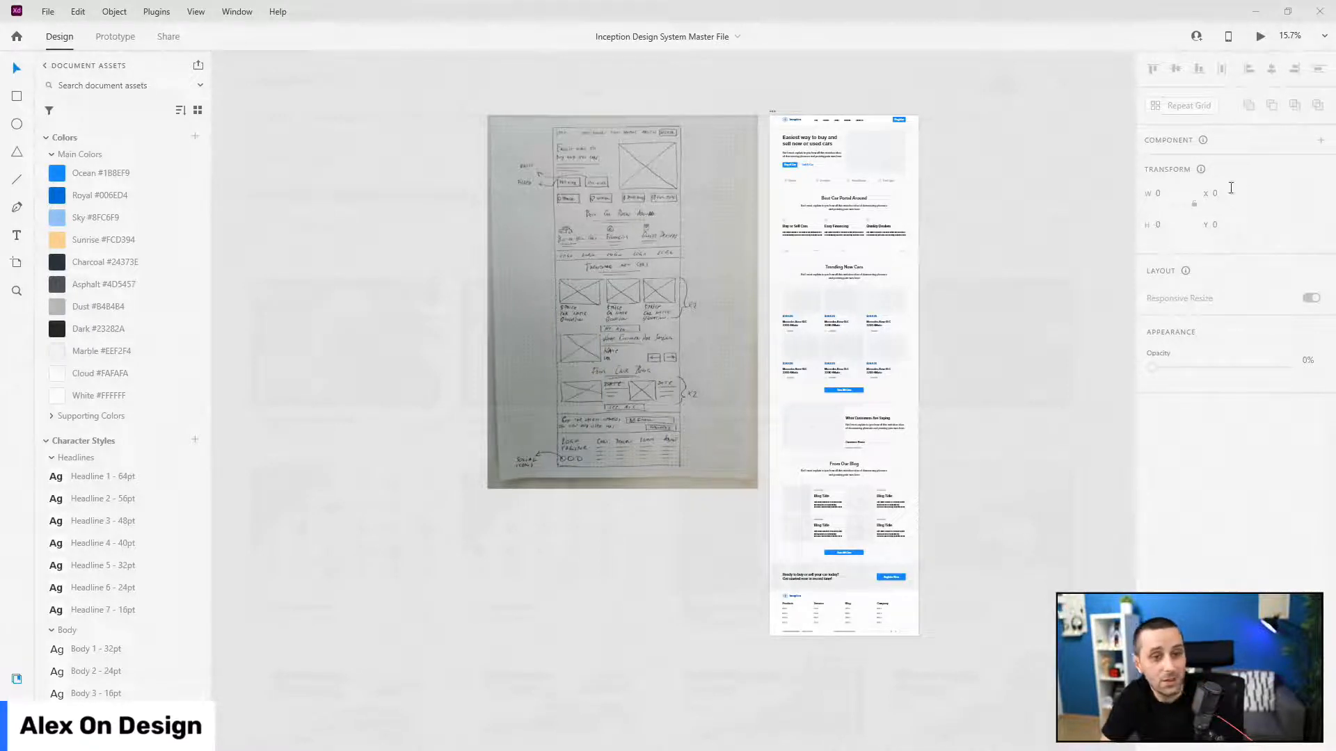
- Duplicate the Car Website artboard beside the original
{"action": "left_click", "coordinate": [771, 115]}
{"action": "scroll", "coordinate": [637, 157], "scroll_direction": "down", "scroll_amount": 1}
{"action": "scroll", "coordinate": [638, 160], "scroll_direction": "down", "scroll_amount": 1}
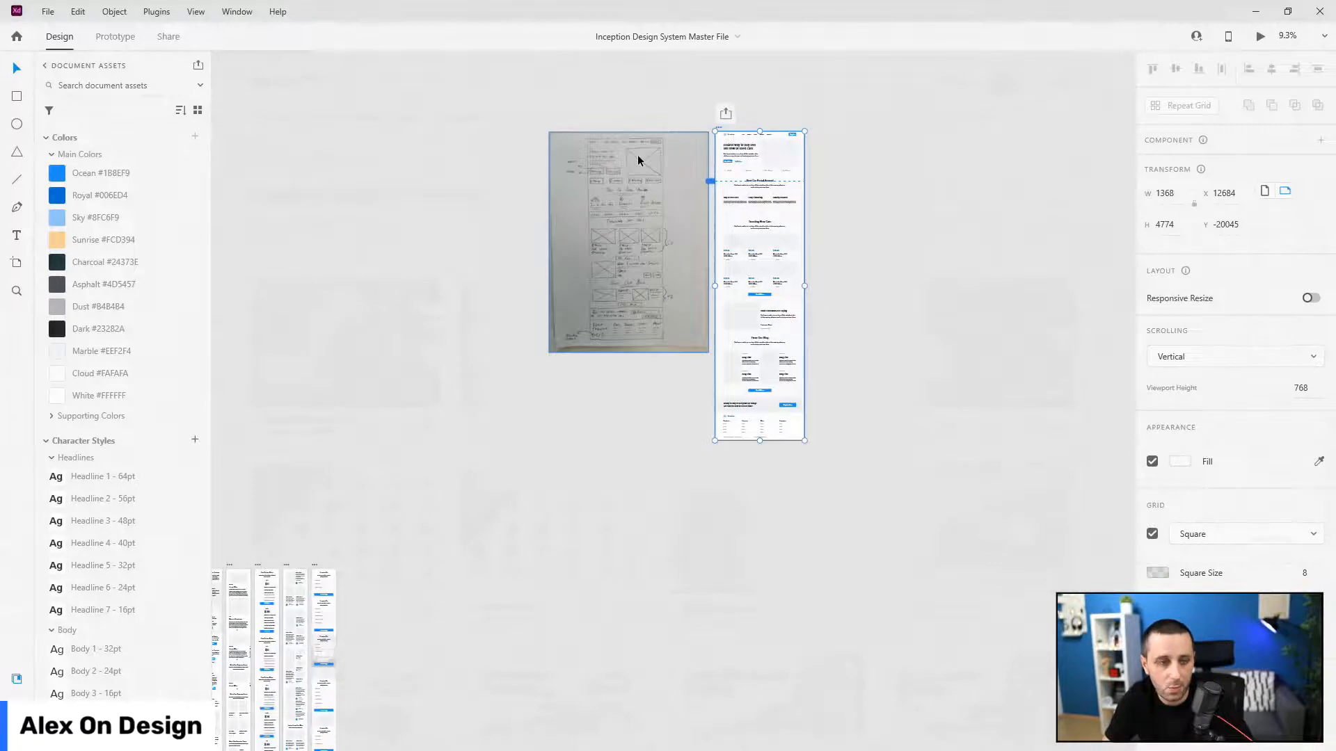
{"action": "key", "text": "ctrl+d"}
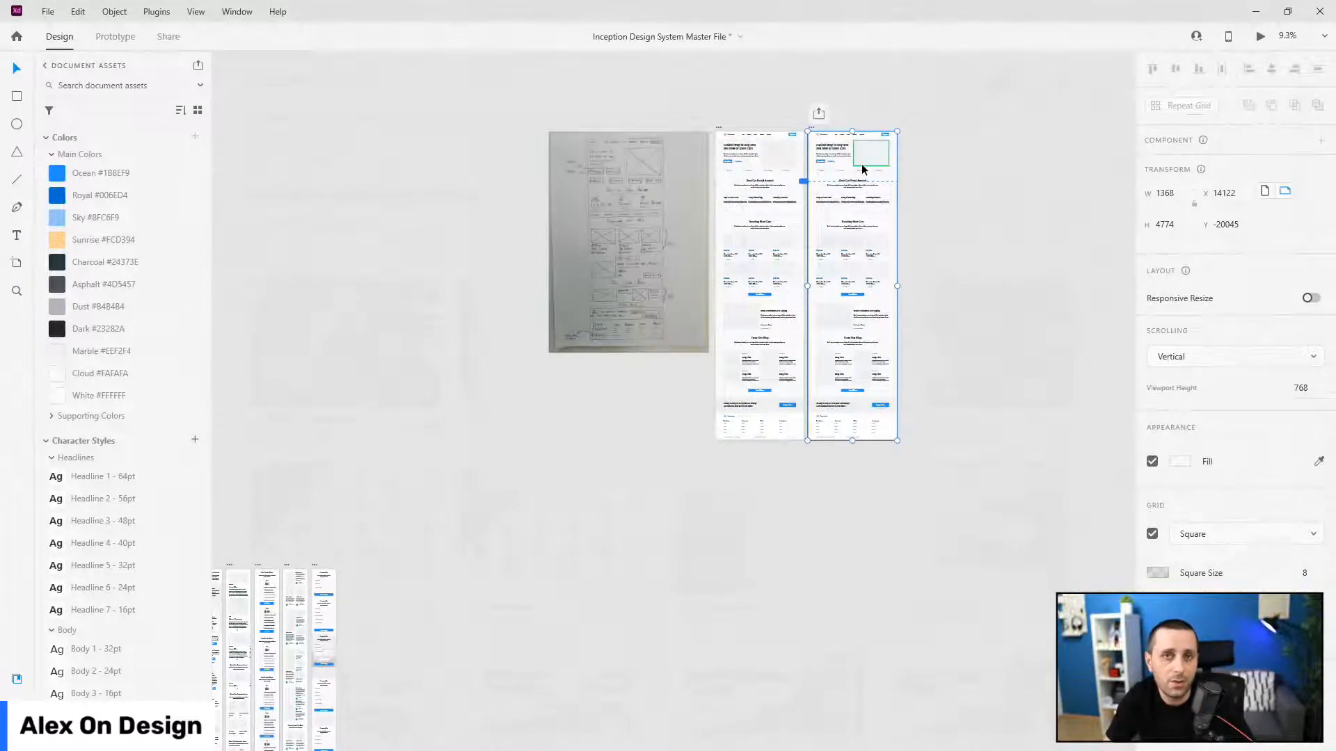
- Hide the columns-grid-large component on the duplicated Car Website artboard
{"action": "scroll", "coordinate": [878, 157], "scroll_direction": "up", "scroll_amount": 4}
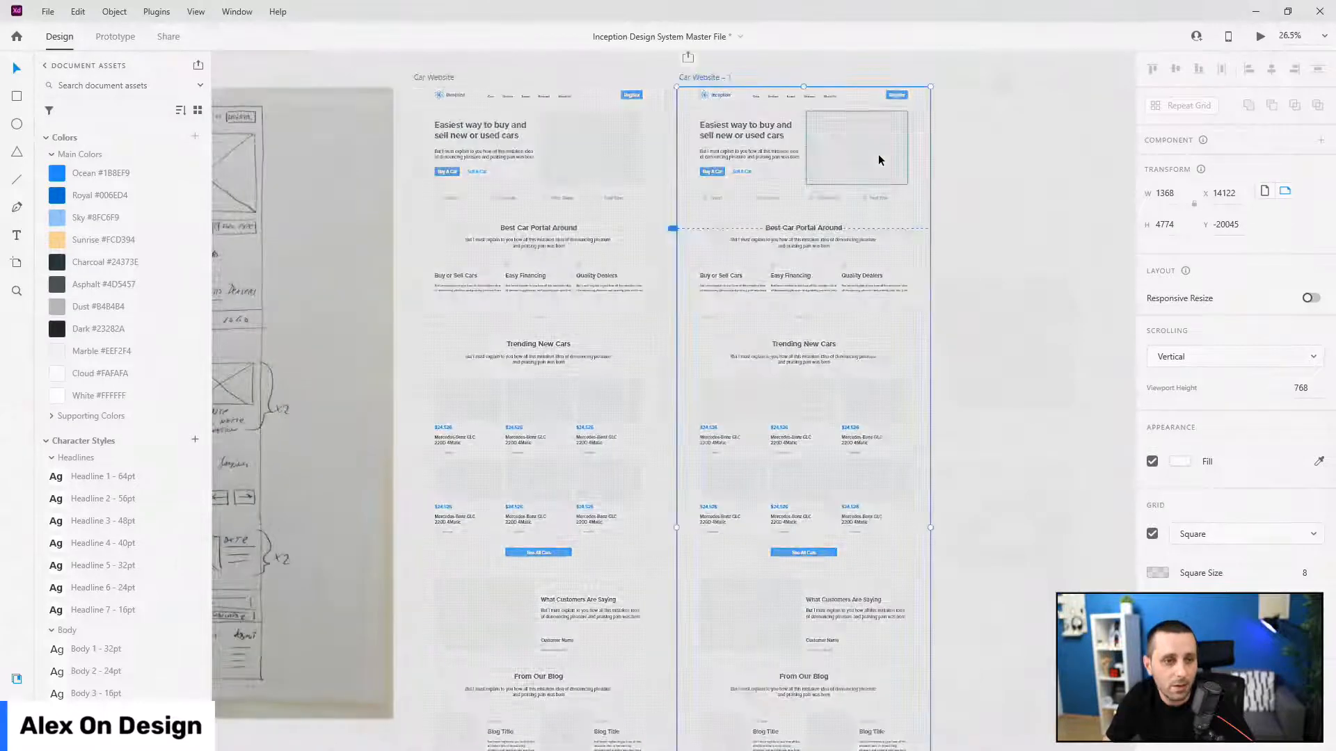
{"action": "key", "text": "ctrl+y"}
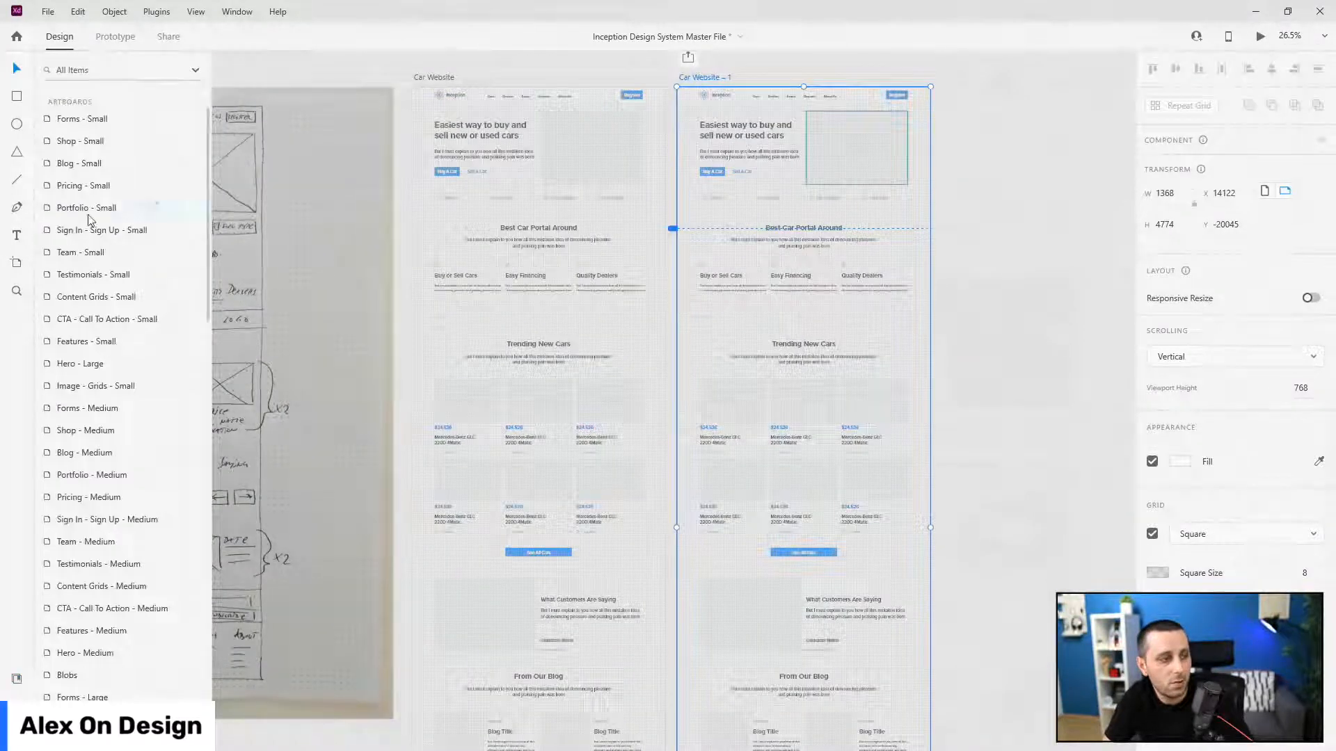
{"action": "scroll", "coordinate": [90, 220], "scroll_direction": "down", "scroll_amount": 10}
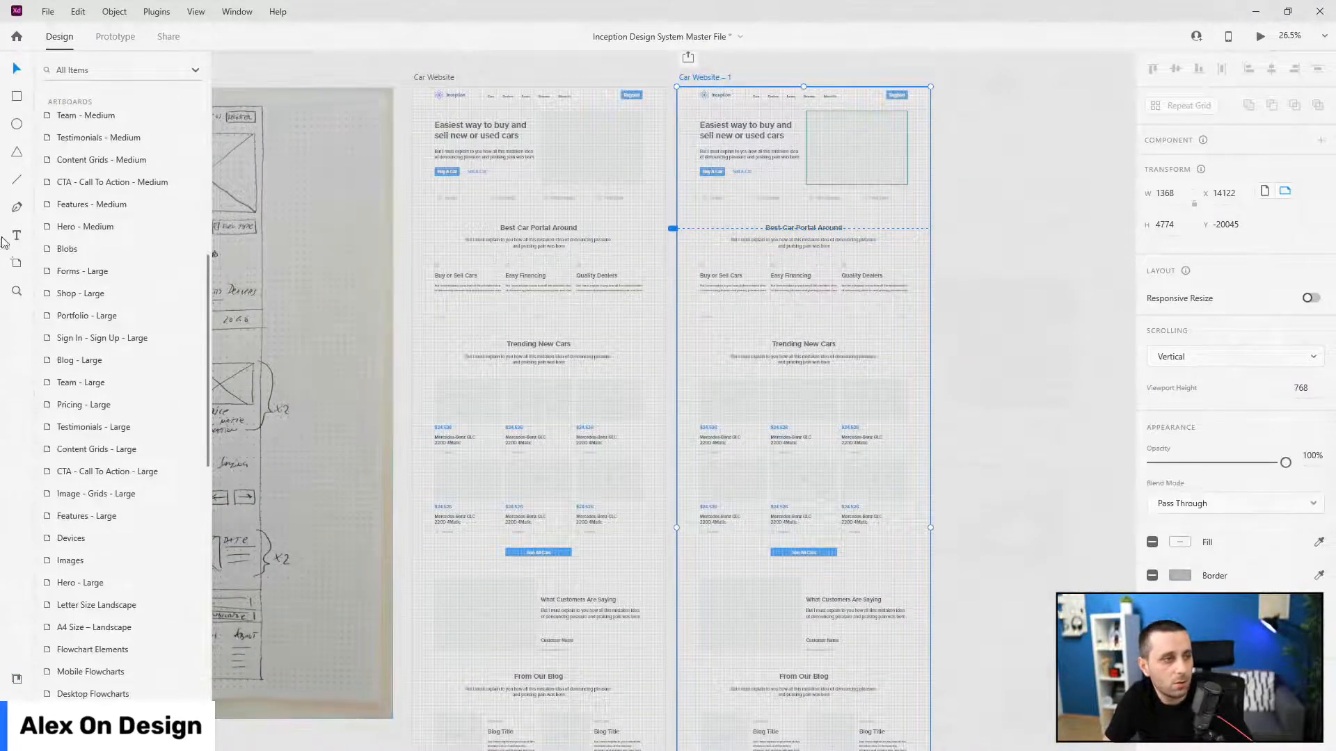
{"action": "mouse_move", "coordinate": [163, 480]}
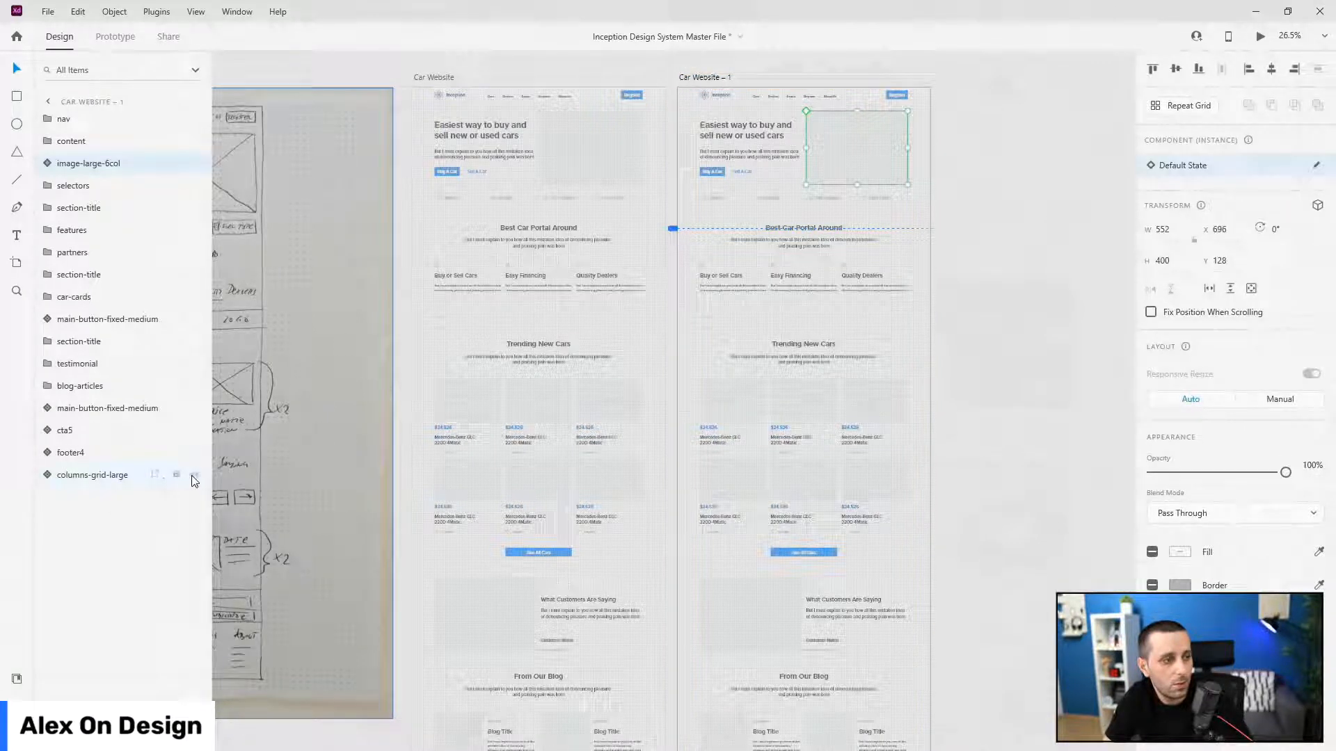
{"action": "left_click", "coordinate": [123, 473]}
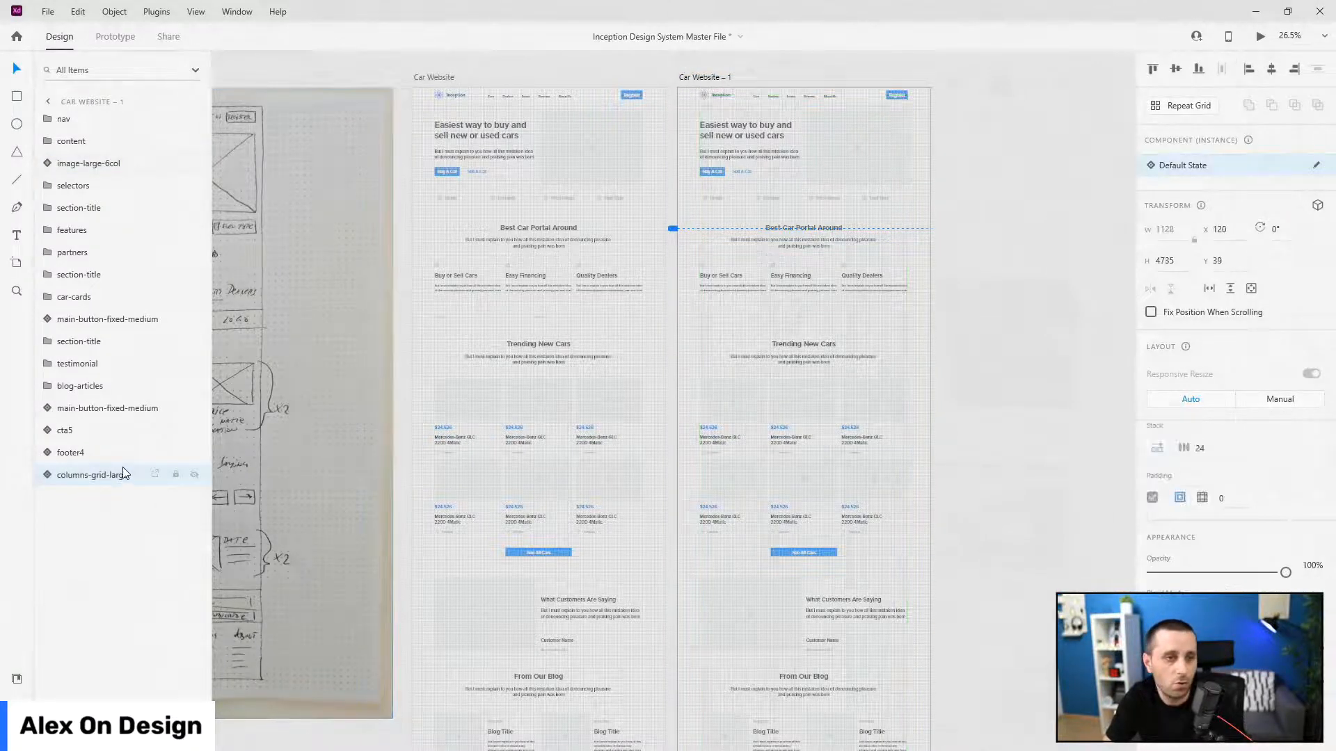
{"action": "scroll", "coordinate": [812, 95], "scroll_direction": "up", "scroll_amount": 3}
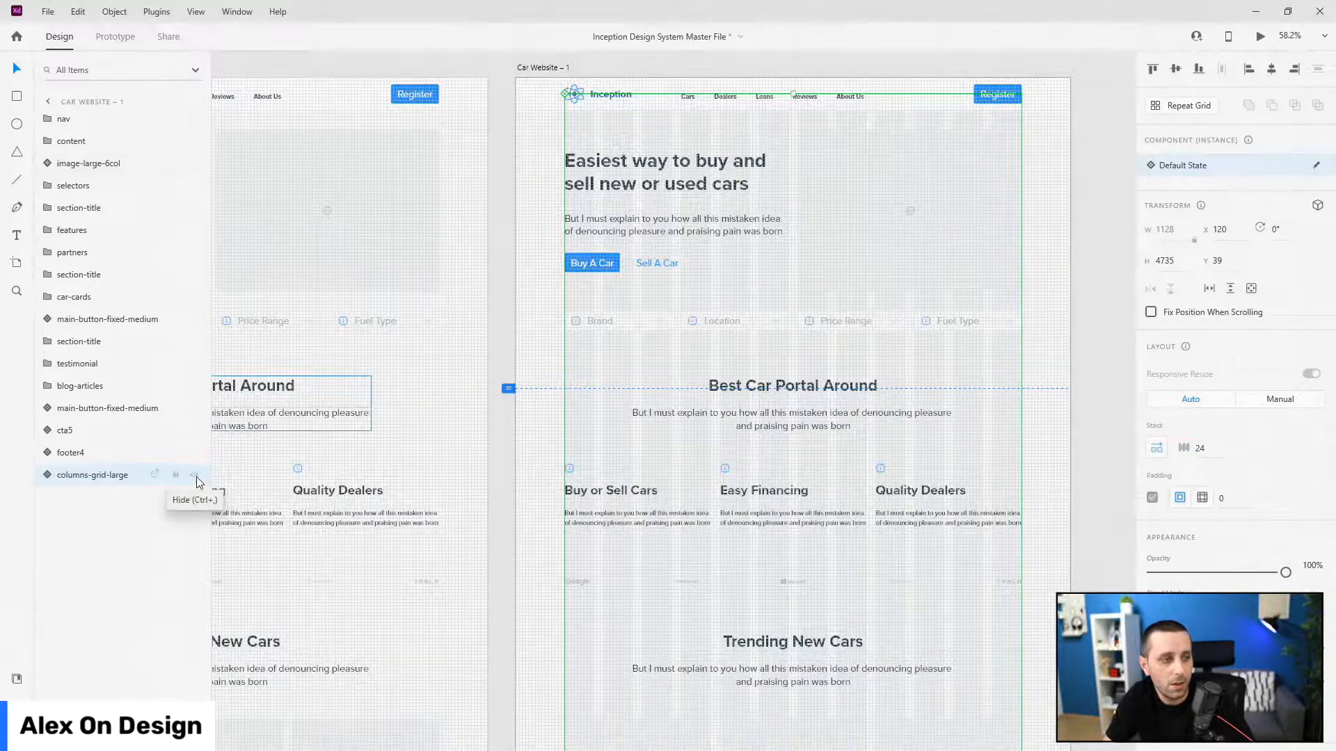
{"action": "left_click", "coordinate": [195, 475]}
{"action": "scroll", "coordinate": [544, 334], "scroll_direction": "down", "scroll_amount": 3}
{"action": "scroll", "coordinate": [628, 208], "scroll_direction": "up", "scroll_amount": 1}
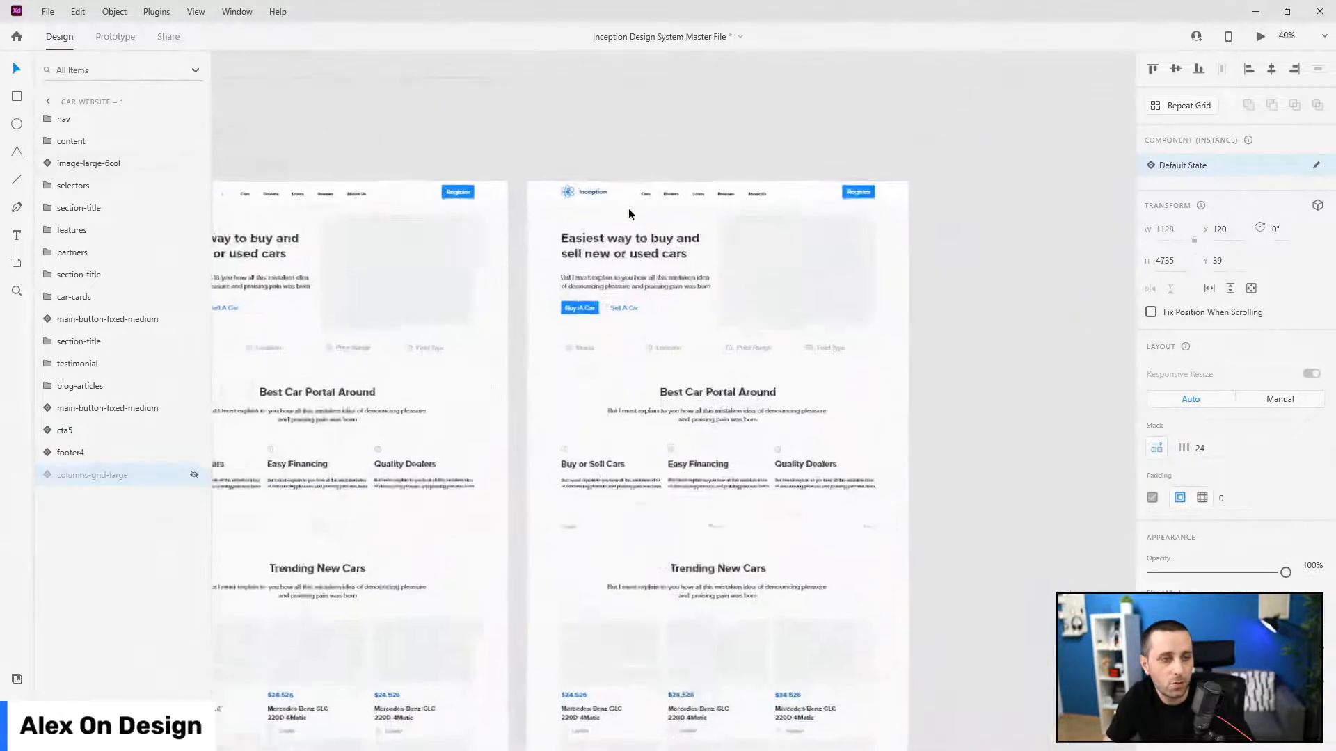
{"action": "scroll", "coordinate": [628, 208], "scroll_direction": "up", "scroll_amount": 3}
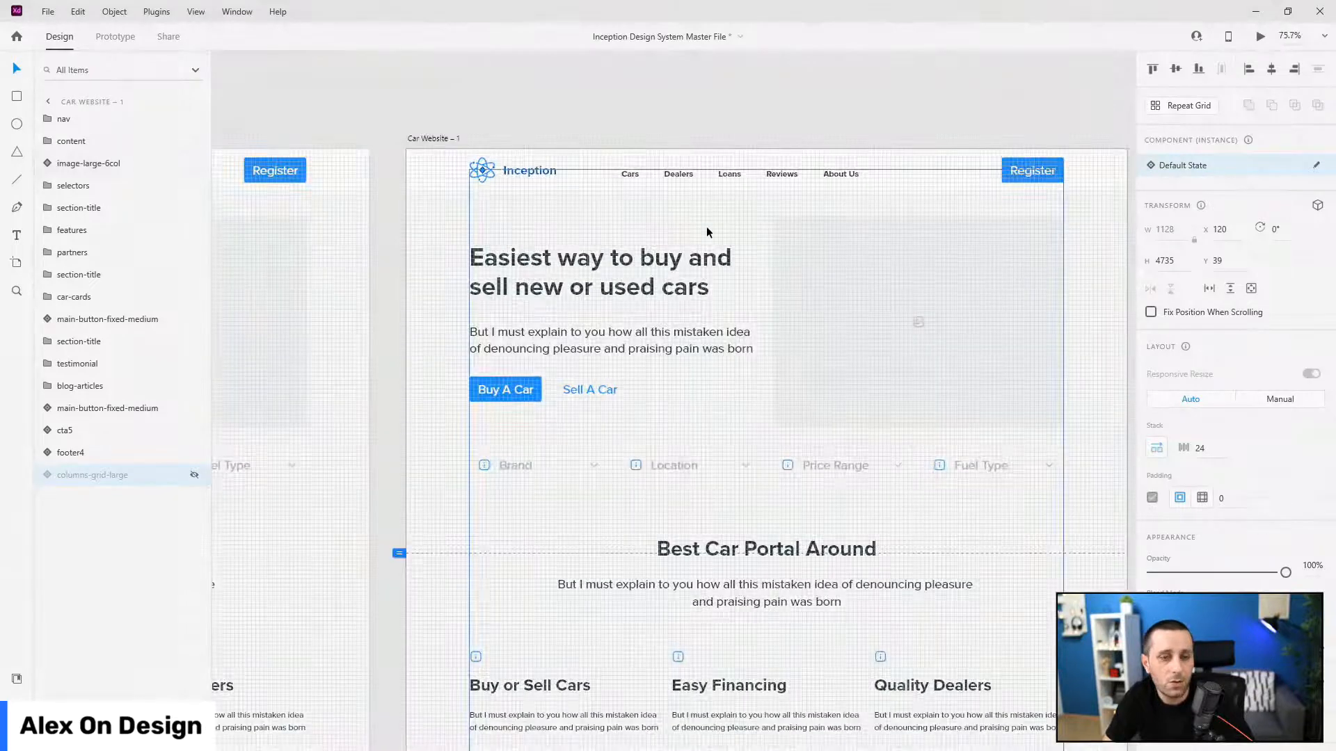
- Look through the car images, logos and icons subfolder in the Stream Files folder in File Explorer
{"action": "left_click_drag", "start_coordinate": [810, 89], "coordinate": [713, 52]}
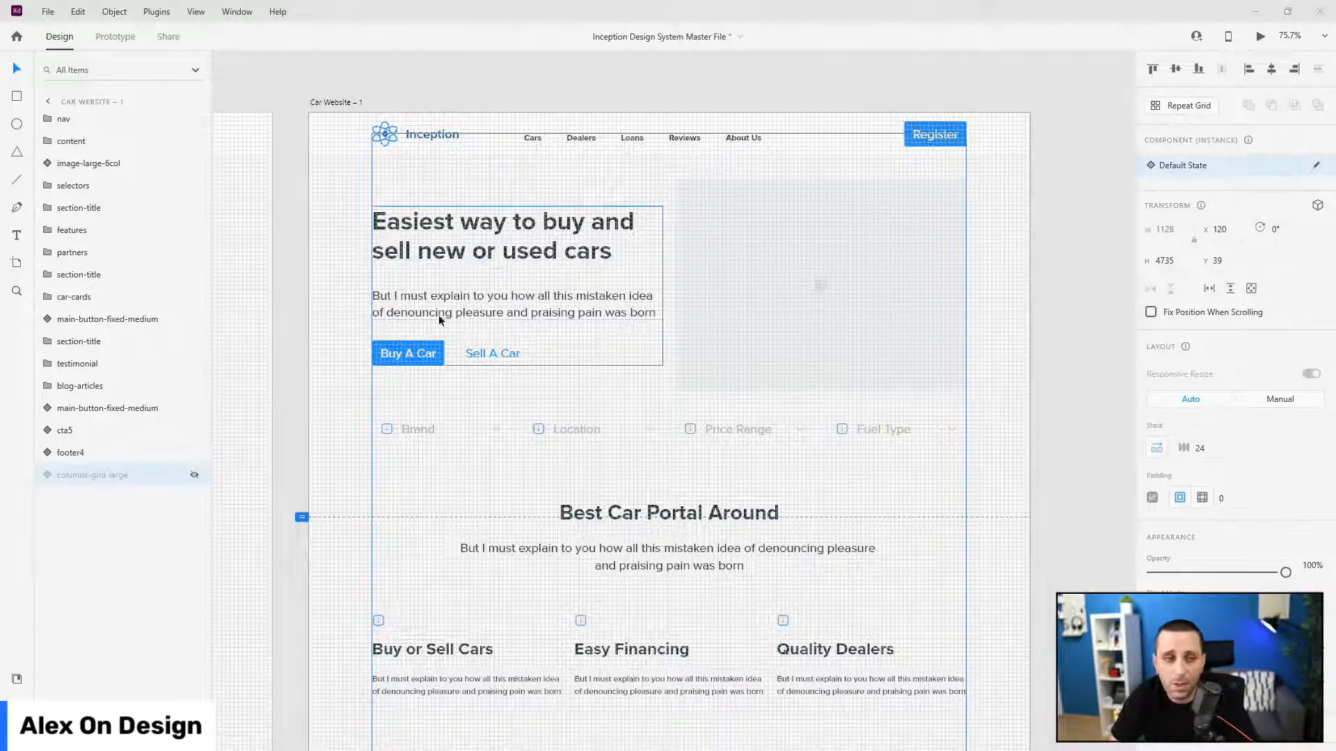
{"action": "scroll", "coordinate": [316, 331], "scroll_direction": "down", "scroll_amount": 5}
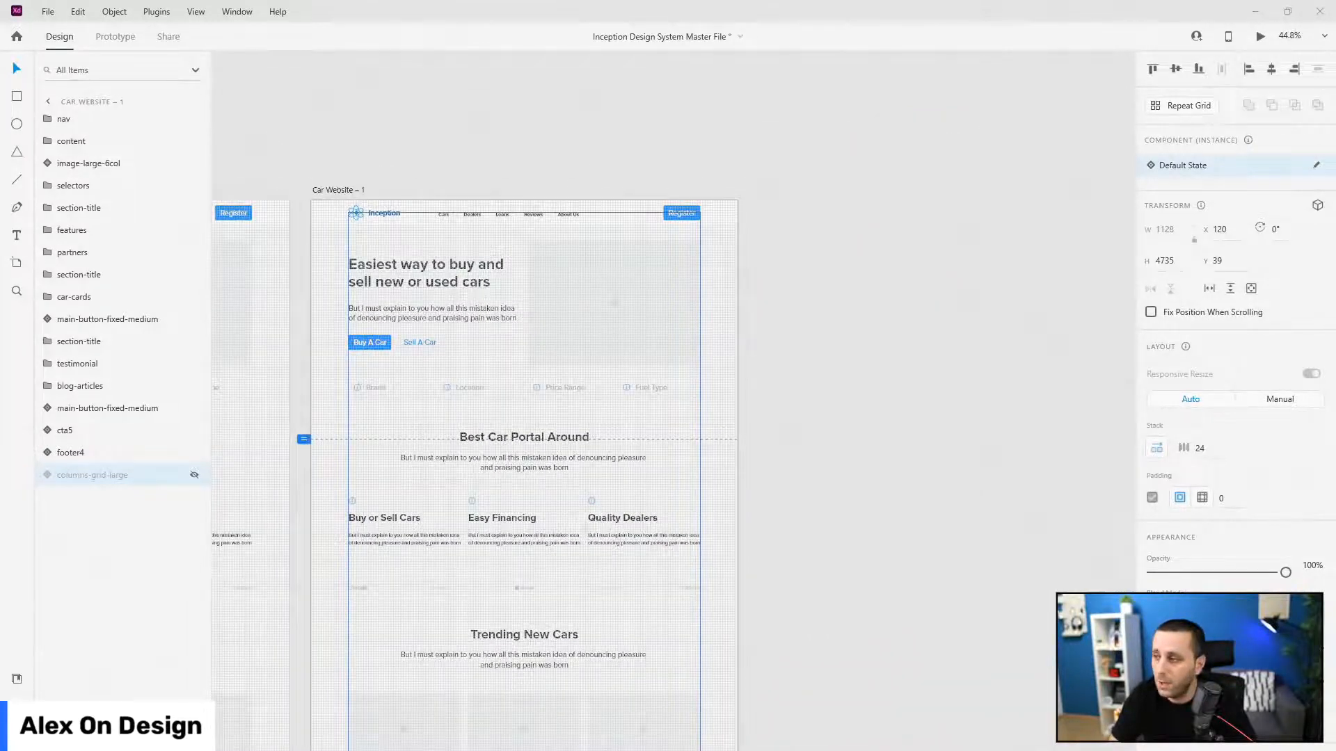
{"action": "left_click_drag", "start_coordinate": [1335, 163], "coordinate": [567, 138]}
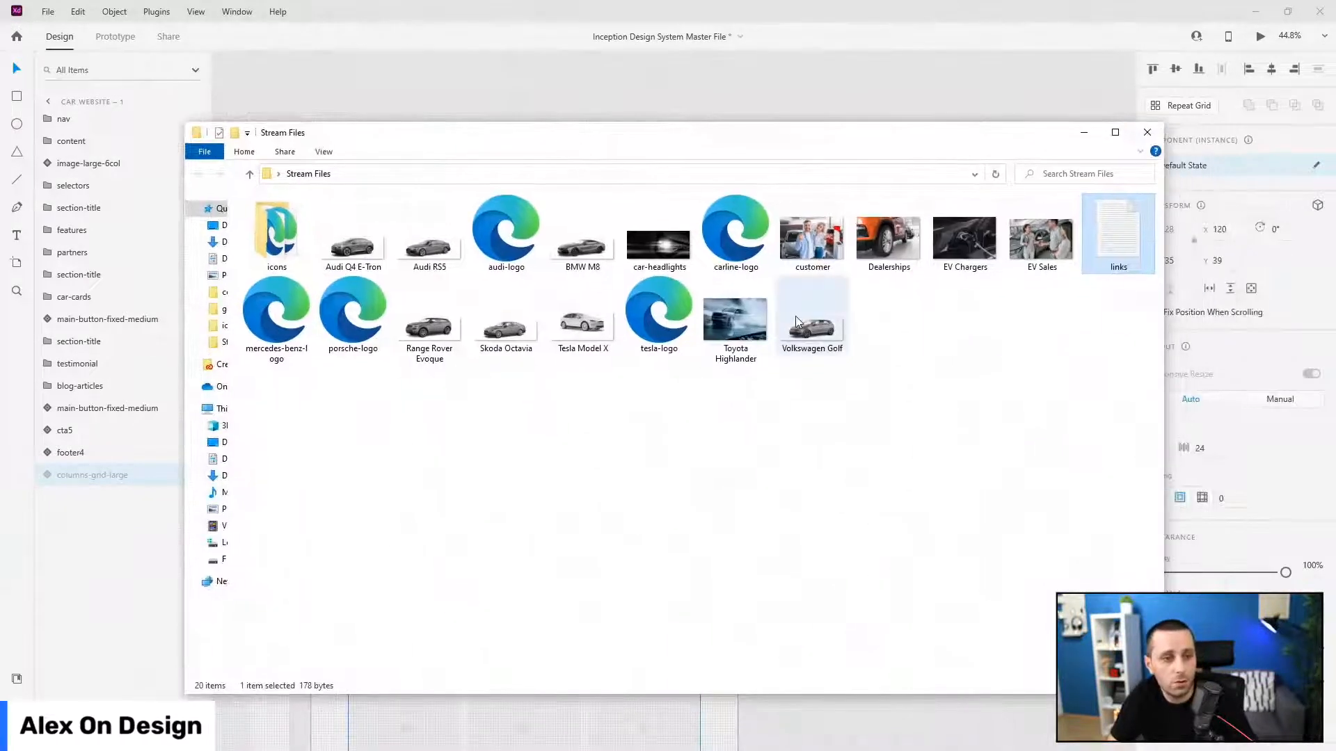
{"action": "double_click", "coordinate": [292, 233]}
{"action": "key", "text": "alt+Left"}
{"action": "left_click_drag", "start_coordinate": [719, 146], "coordinate": [1335, 167]}
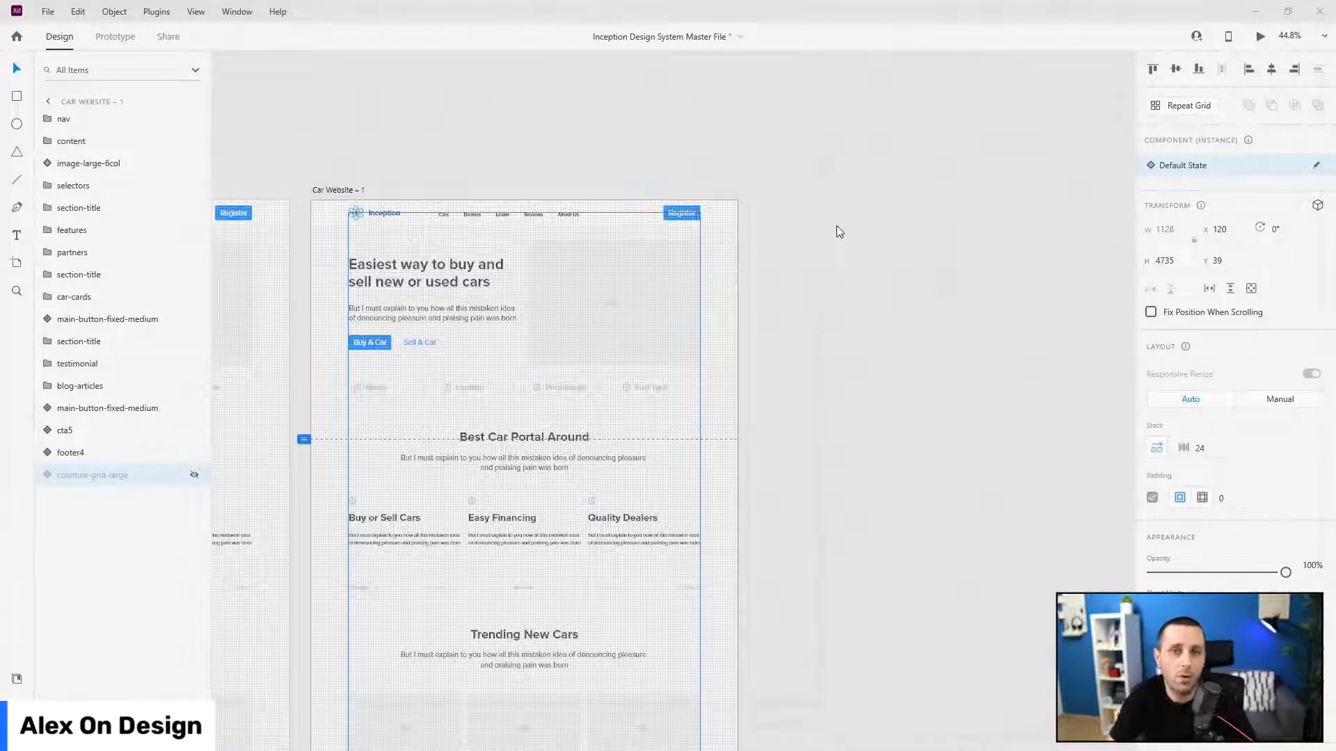
- Paste the copied Carline logo onto the empty pasteboard beside the duplicated artboard and inspect it up close
{"action": "key", "text": "ctrl+v"}
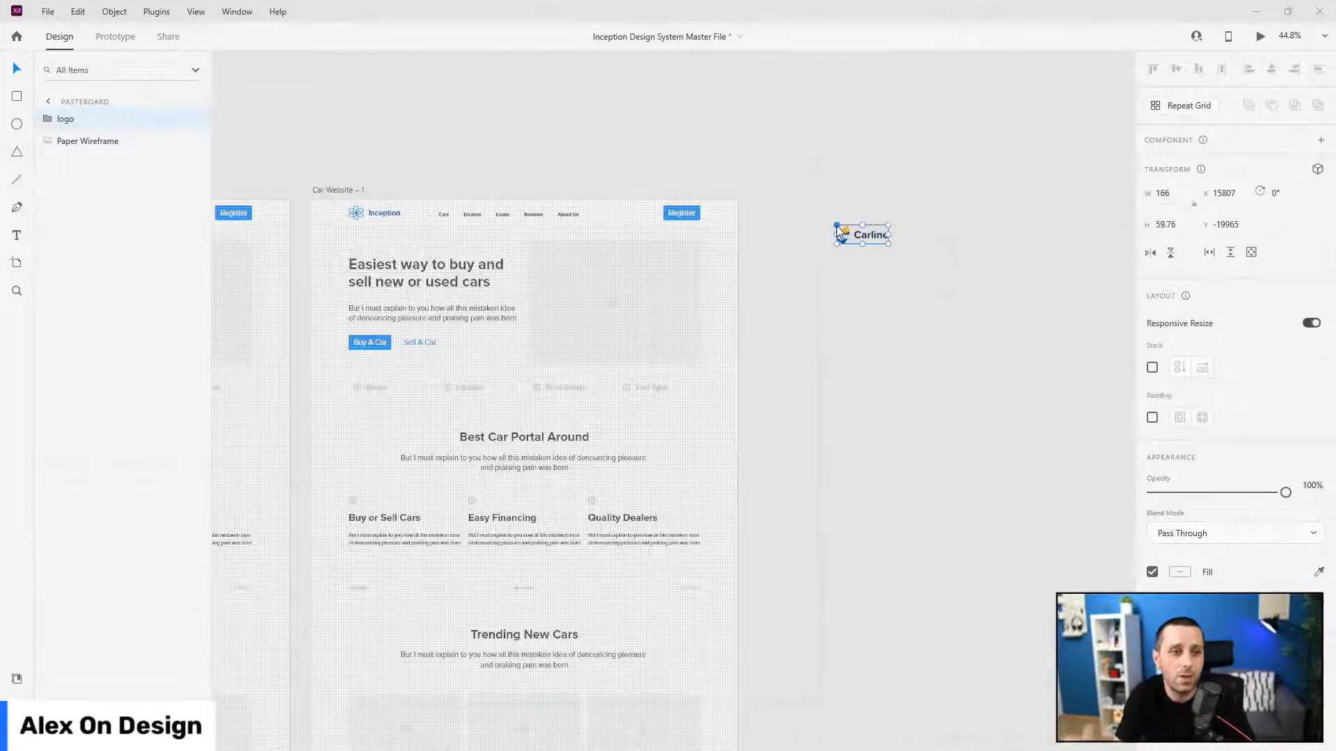
{"action": "key", "text": "ctrl+3"}
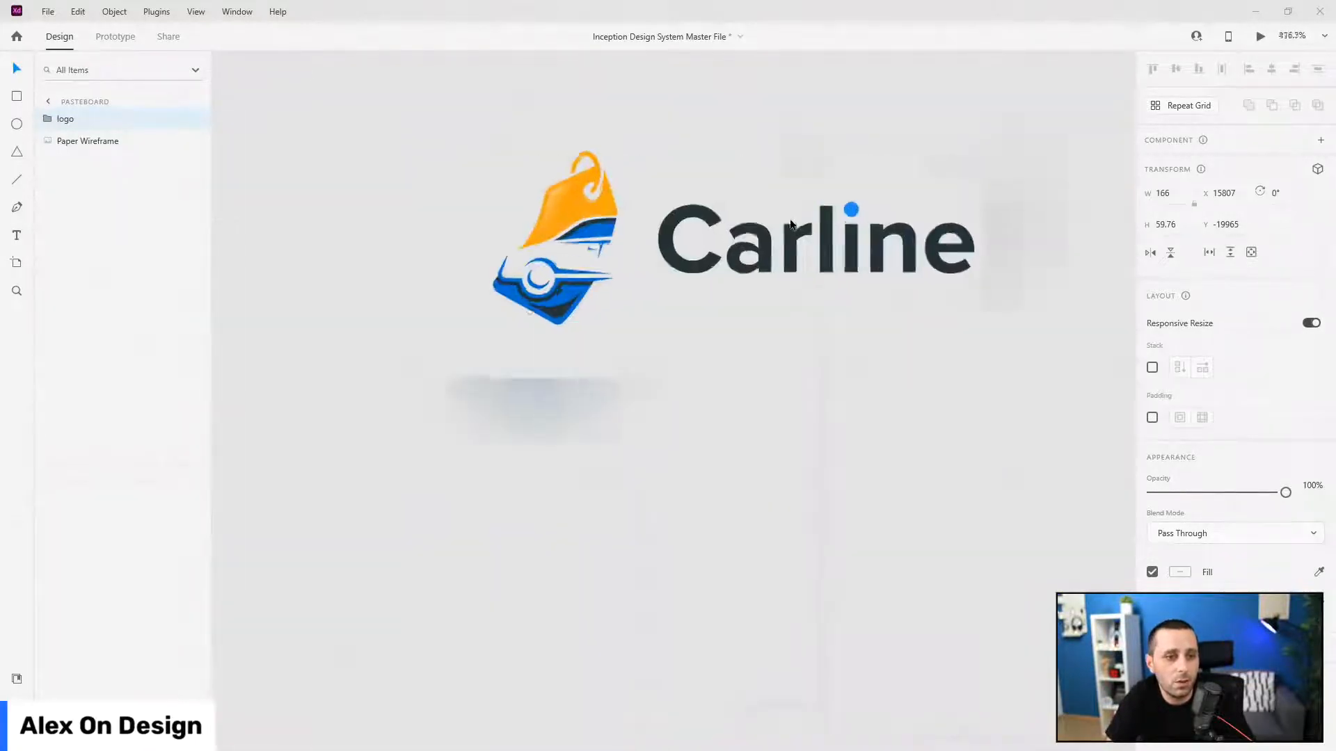
{"action": "scroll", "coordinate": [790, 221], "scroll_direction": "up", "scroll_amount": 3}
{"action": "scroll", "coordinate": [278, 163], "scroll_direction": "up", "scroll_amount": 4}
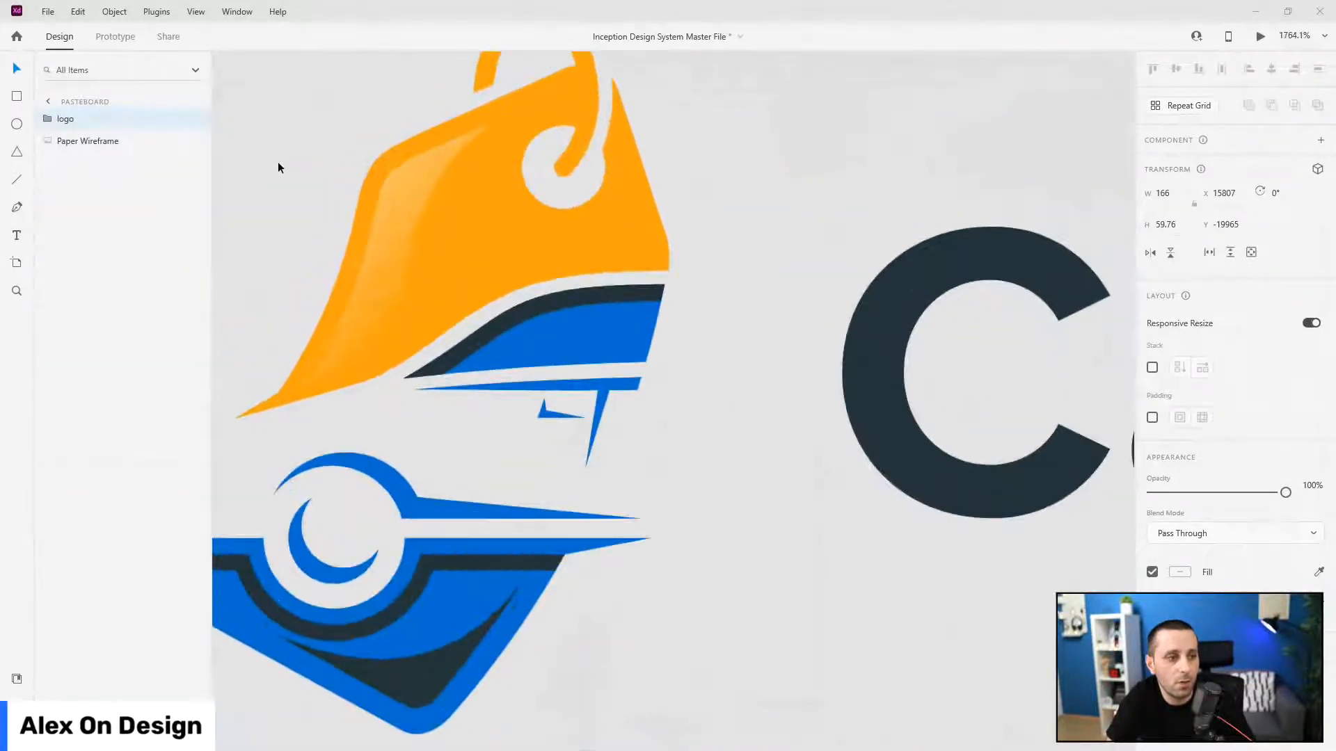
- Move the Carline logo on the pasteboard closer to the duplicated car website artboard, beside its navigation bar
{"action": "scroll", "coordinate": [278, 161], "scroll_direction": "down", "scroll_amount": 4}
{"action": "scroll", "coordinate": [553, 182], "scroll_direction": "down", "scroll_amount": 4}
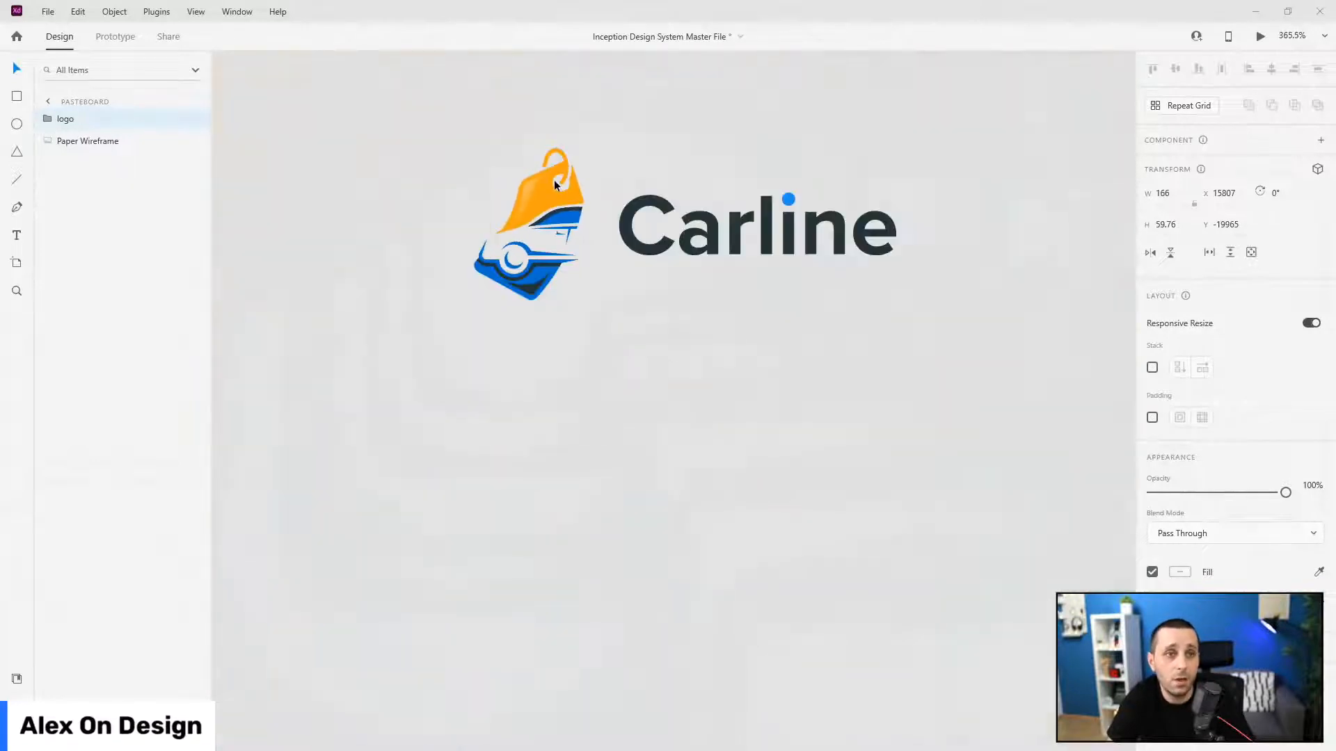
{"action": "scroll", "coordinate": [555, 183], "scroll_direction": "down", "scroll_amount": 5}
{"action": "scroll", "coordinate": [936, 228], "scroll_direction": "down", "scroll_amount": 2}
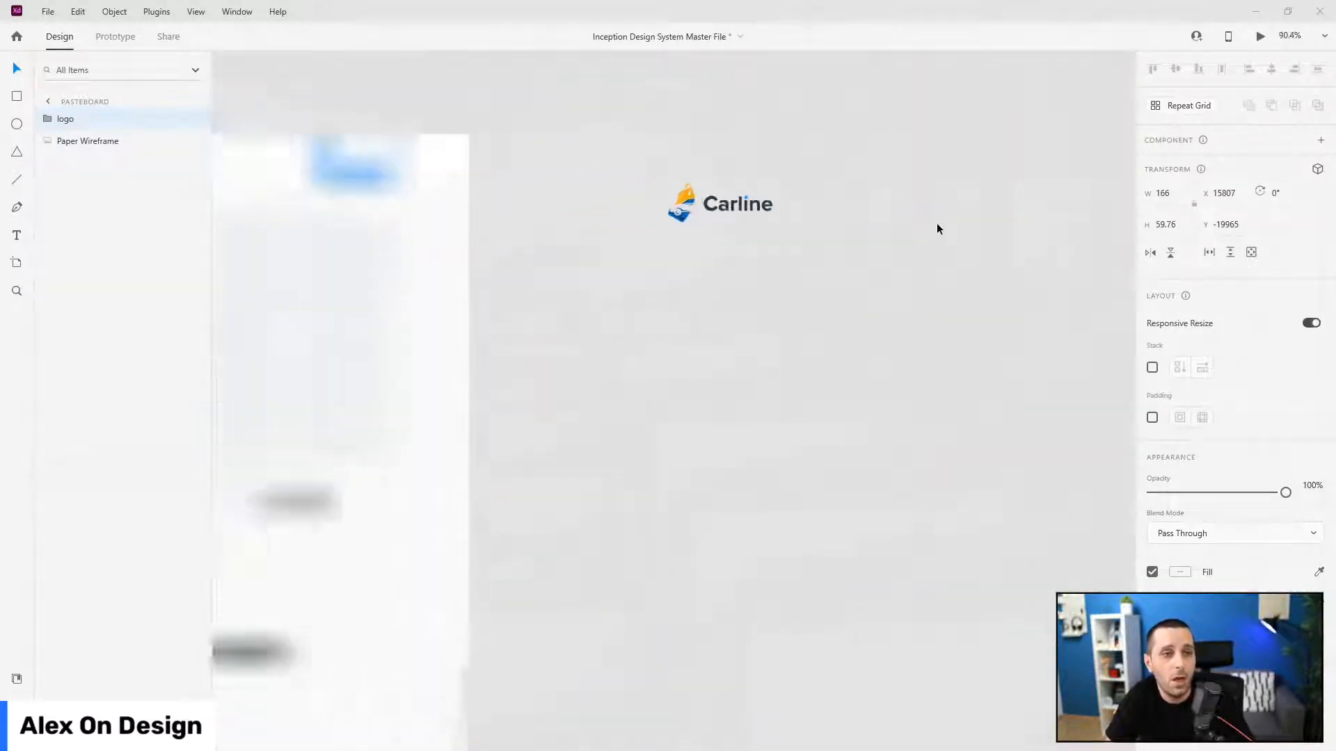
{"action": "scroll", "coordinate": [936, 228], "scroll_direction": "down", "scroll_amount": 1}
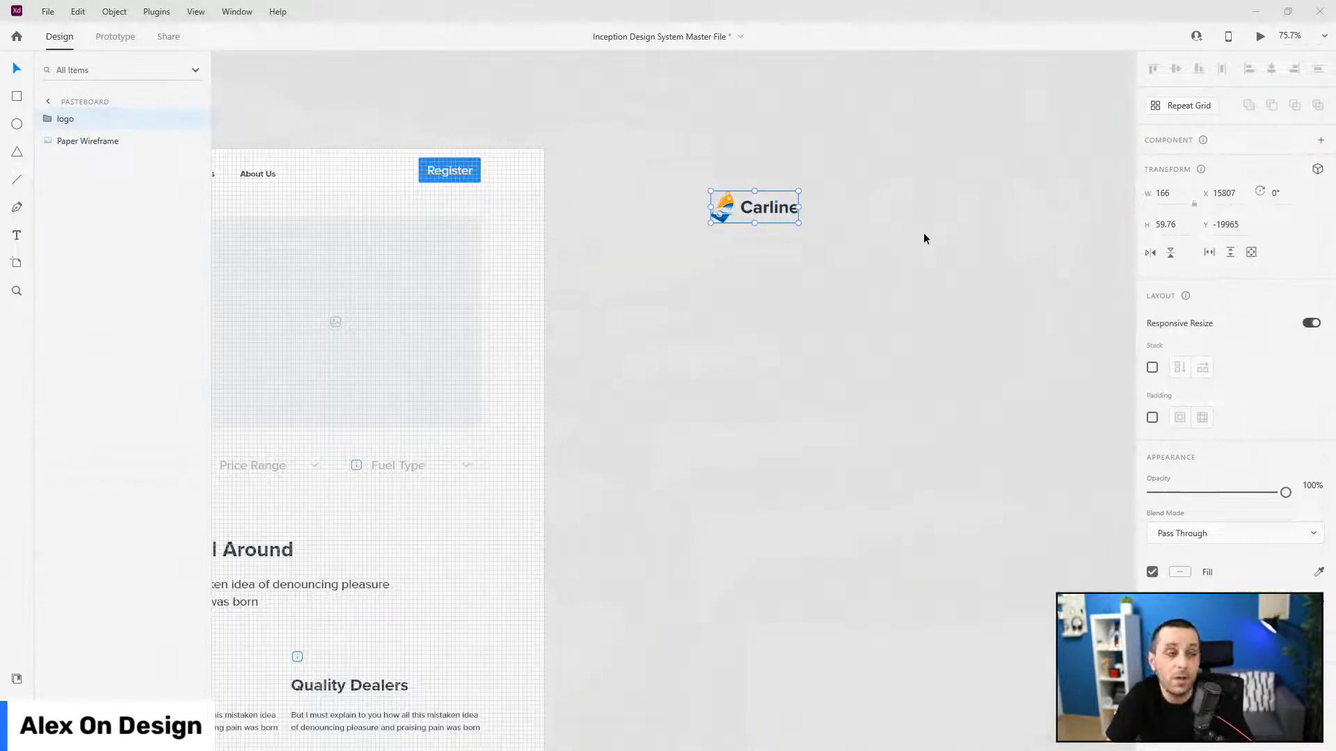
{"action": "left_click", "coordinate": [692, 306]}
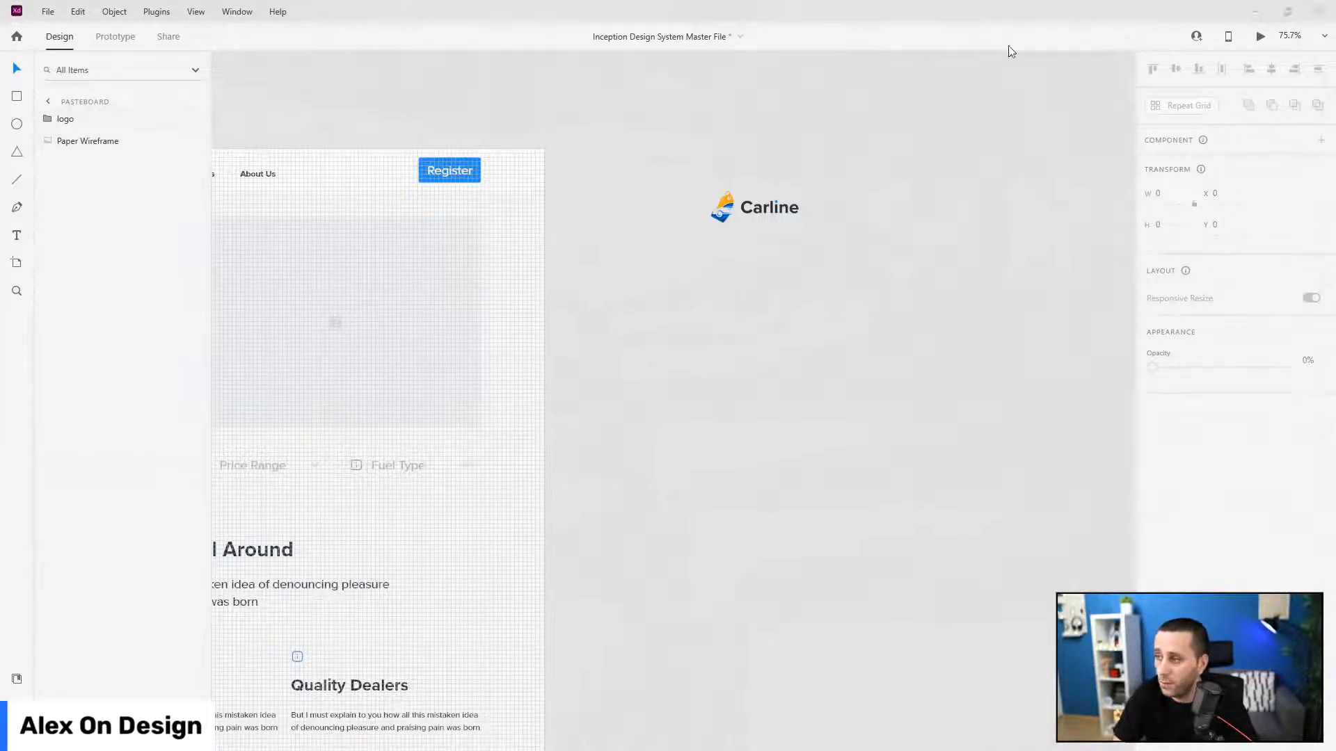
{"action": "left_click", "coordinate": [705, 155]}
{"action": "key", "text": "space"}
{"action": "left_click_drag", "start_coordinate": [646, 145], "coordinate": [975, 160]}
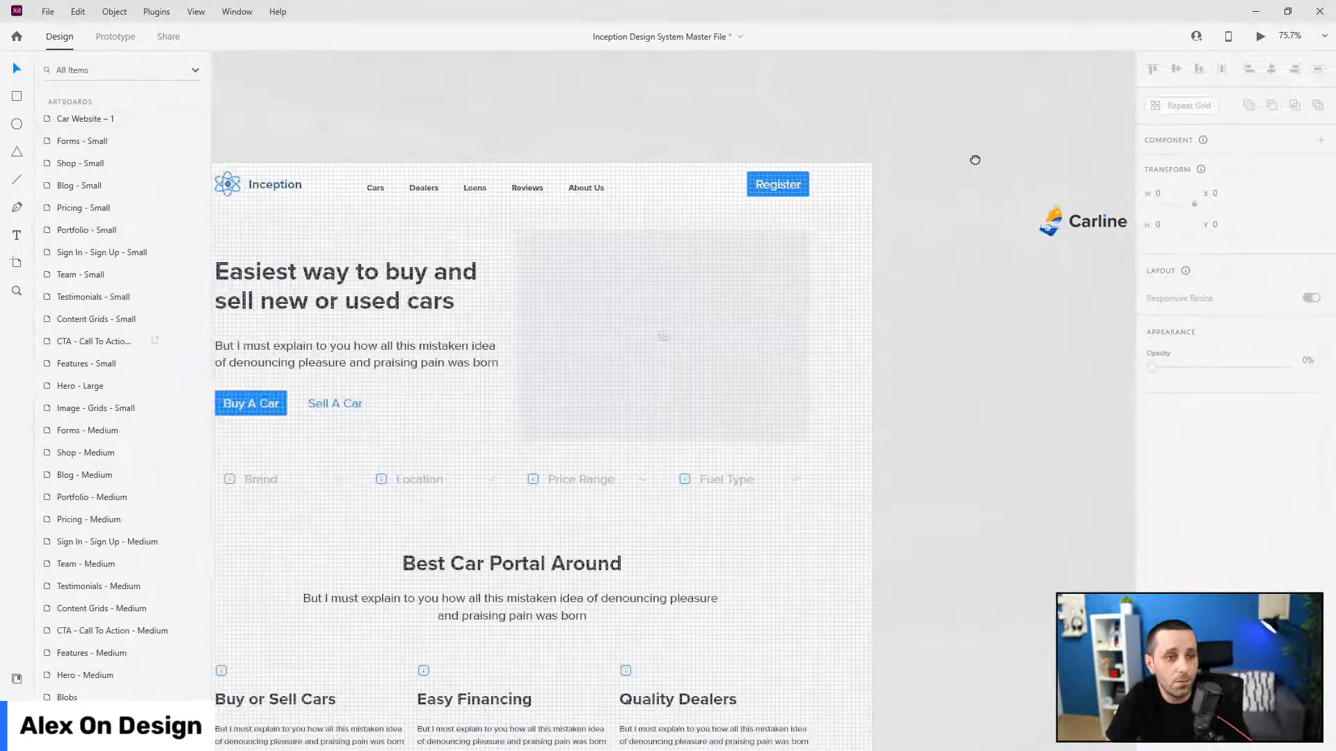
{"action": "left_click", "coordinate": [1078, 224]}
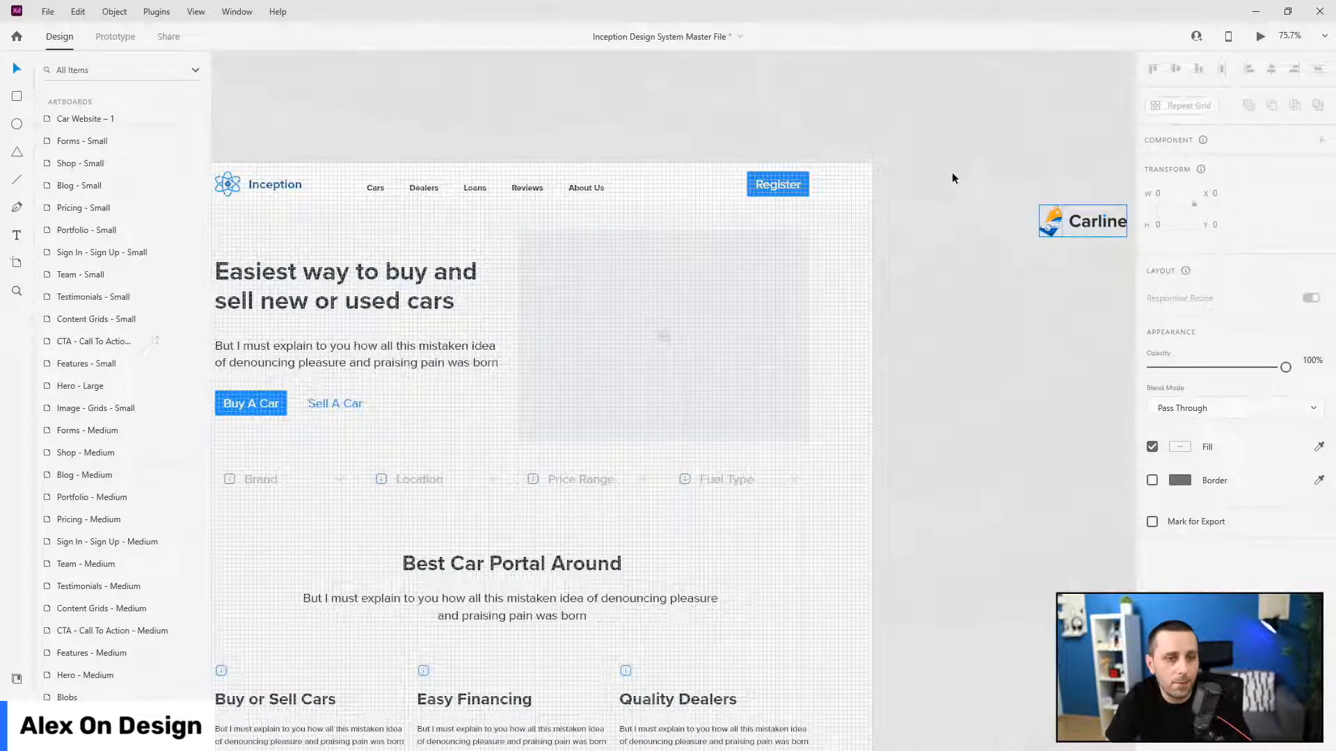
{"action": "left_click_drag", "start_coordinate": [1065, 225], "coordinate": [962, 179]}
- Expand the duplicated artboard's nav group and move the logo-with-text layer above nav-items
{"action": "scroll", "coordinate": [1054, 240], "scroll_direction": "down", "scroll_amount": 2}
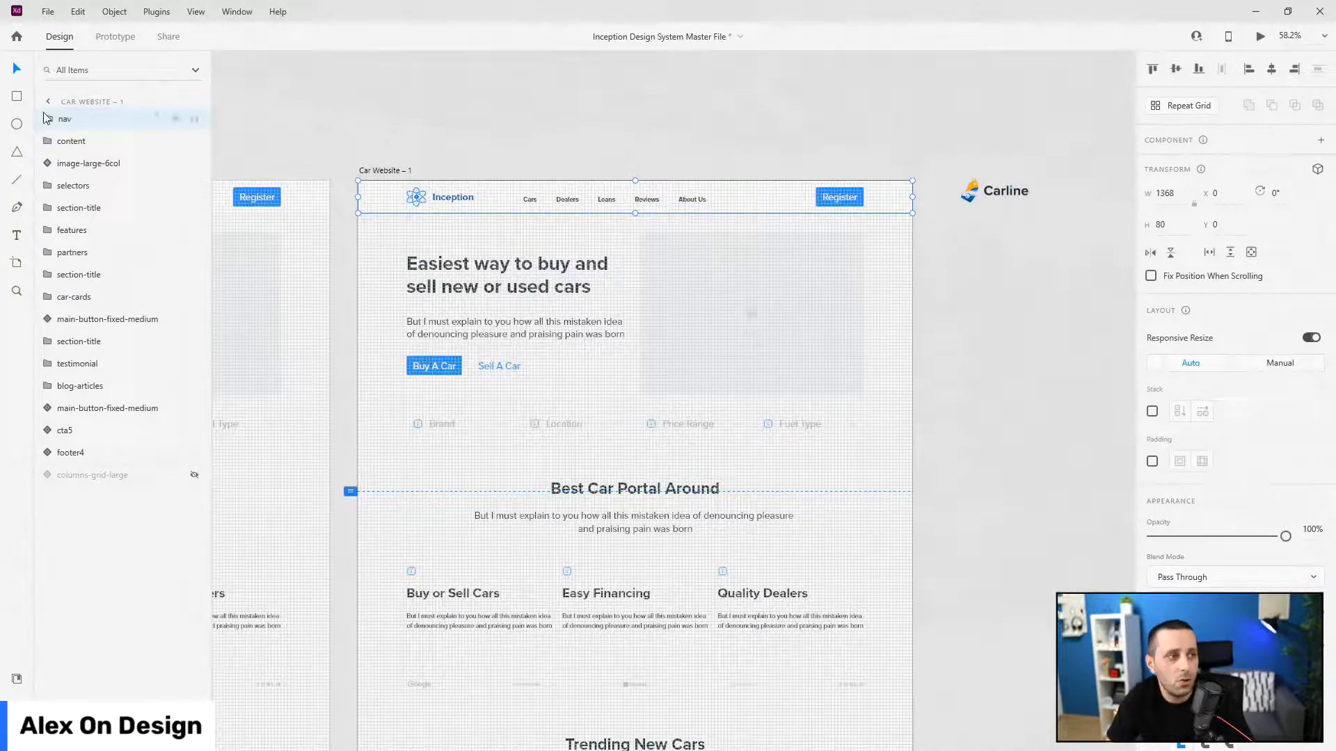
{"action": "left_click", "coordinate": [64, 119]}
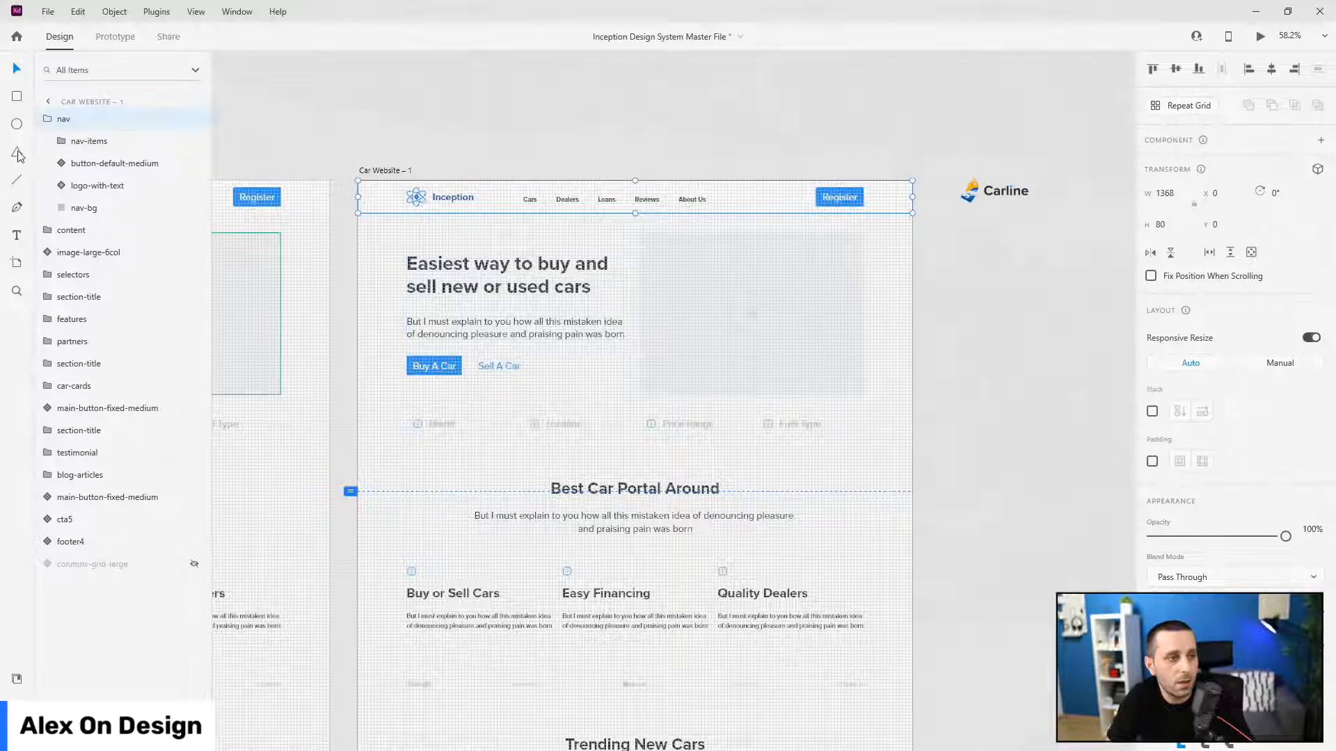
{"action": "left_click_drag", "start_coordinate": [94, 189], "coordinate": [103, 138]}
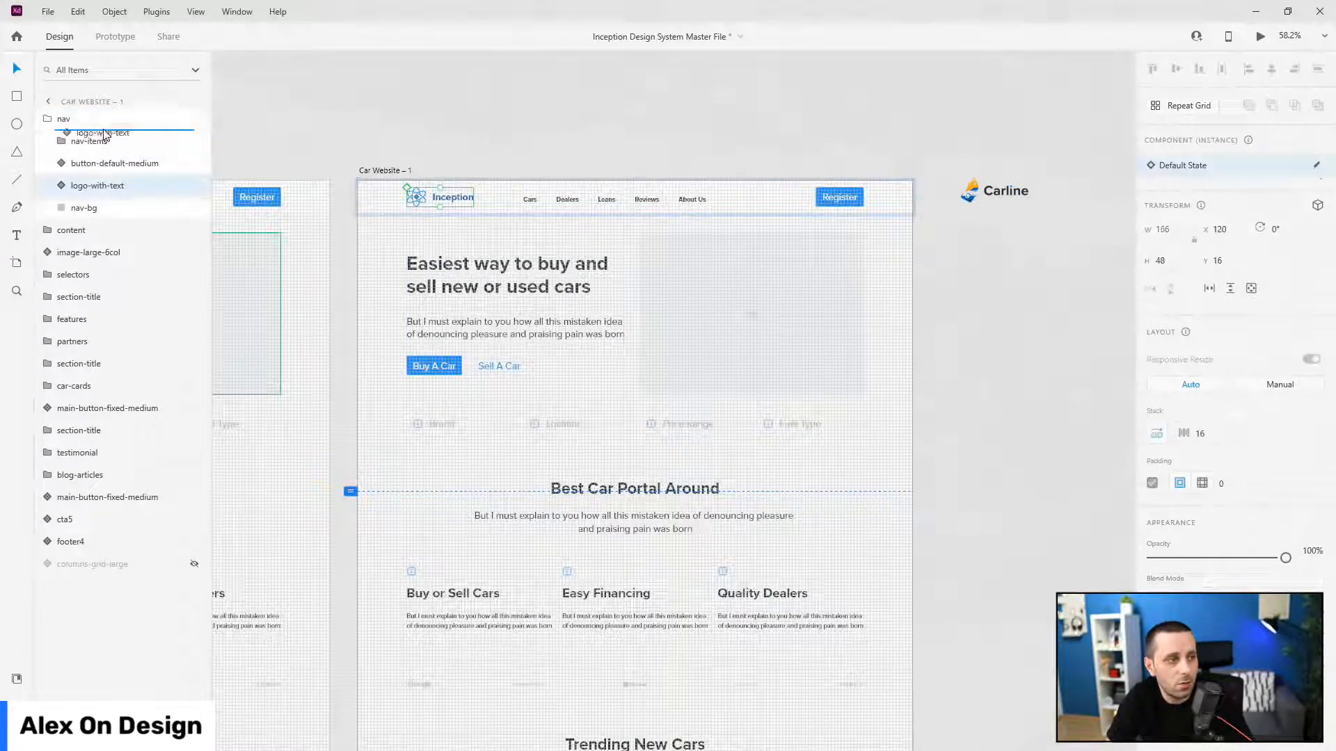
- Compare the navigation bar's placeholder logo with the logo variants on the design system's Logo artboard, and return to the duplicated artboard
{"action": "scroll", "coordinate": [438, 191], "scroll_direction": "up", "scroll_amount": 3}
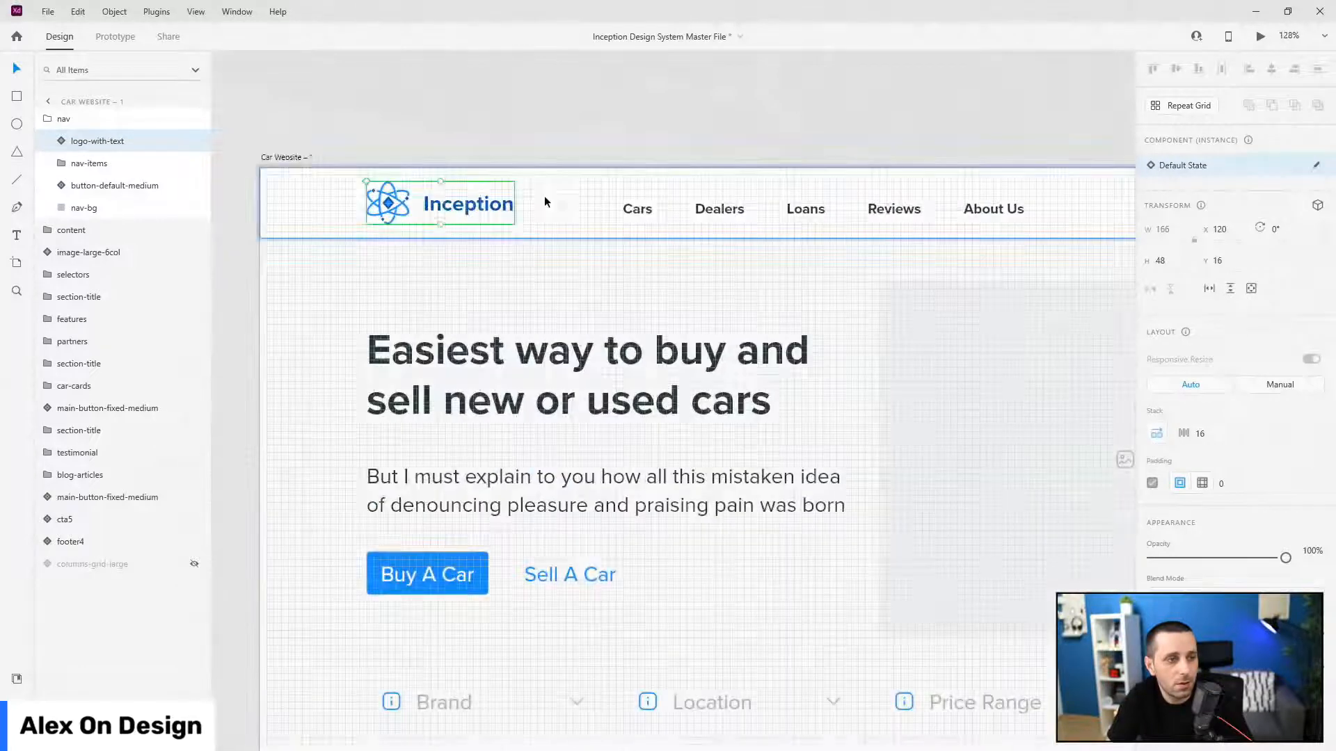
{"action": "scroll", "coordinate": [517, 215], "scroll_direction": "down", "scroll_amount": 3}
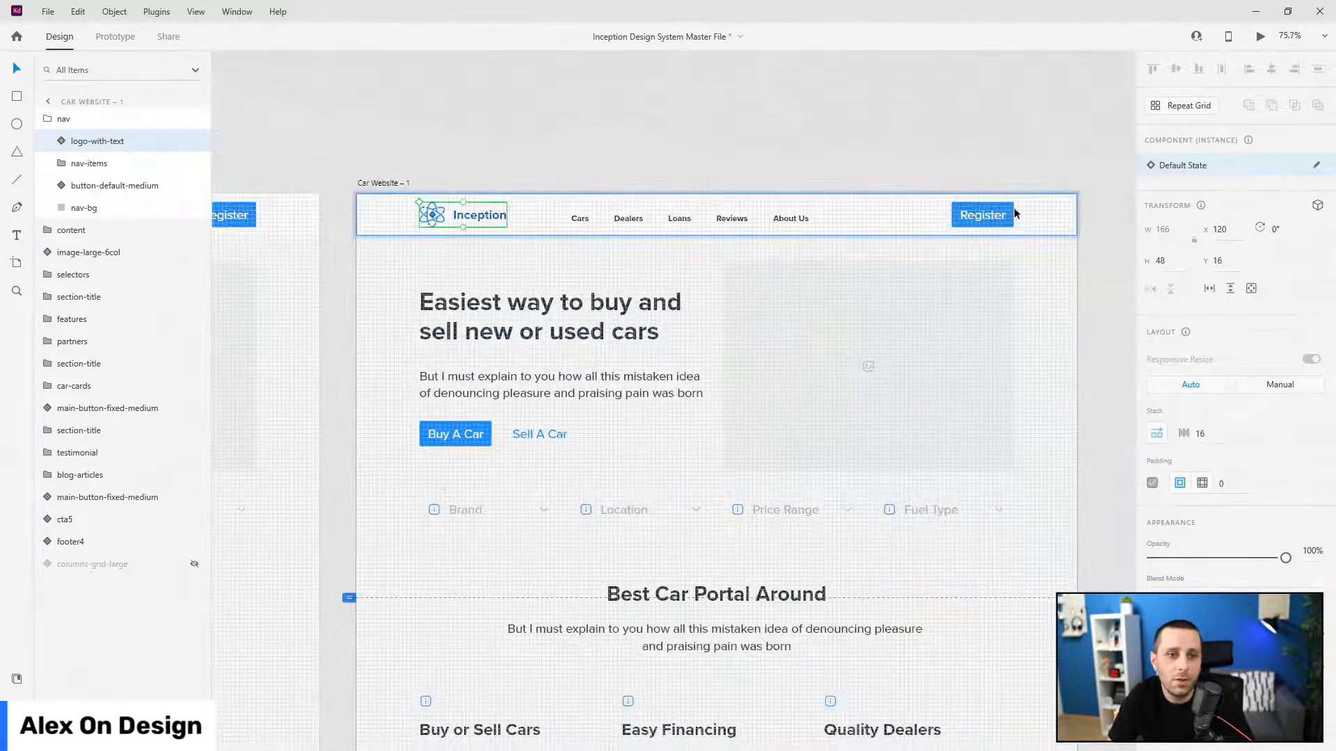
{"action": "scroll", "coordinate": [572, 262], "scroll_direction": "down", "scroll_amount": 2}
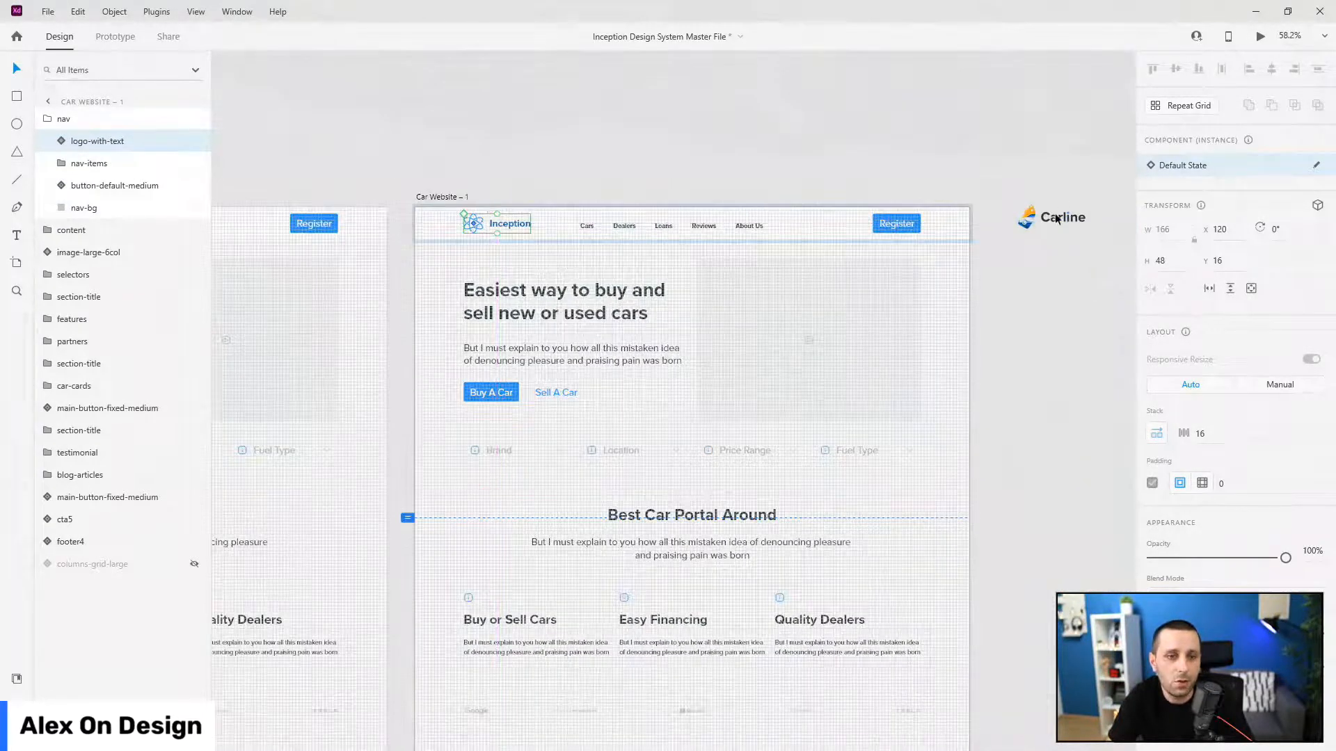
{"action": "key", "text": "ctrl+0"}
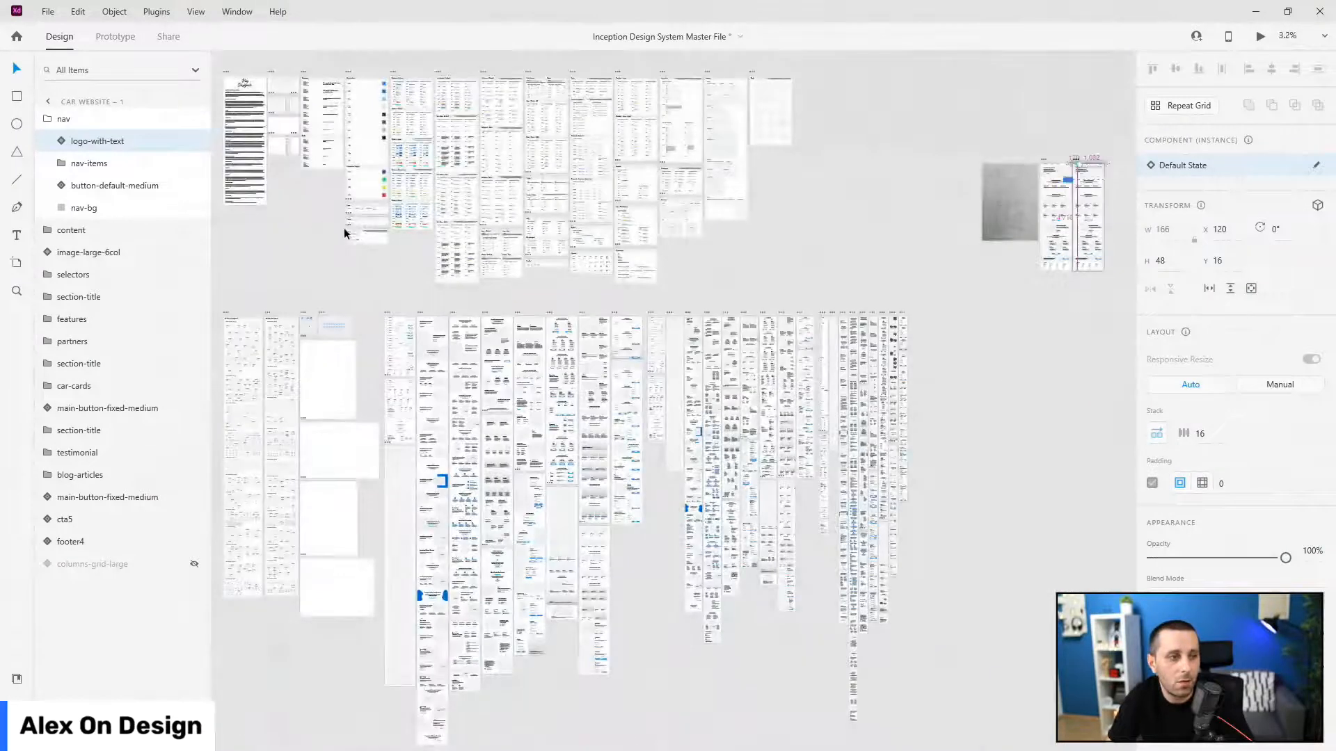
{"action": "scroll", "coordinate": [340, 227], "scroll_direction": "up", "scroll_amount": 8}
{"action": "scroll", "coordinate": [395, 146], "scroll_direction": "up", "scroll_amount": 5}
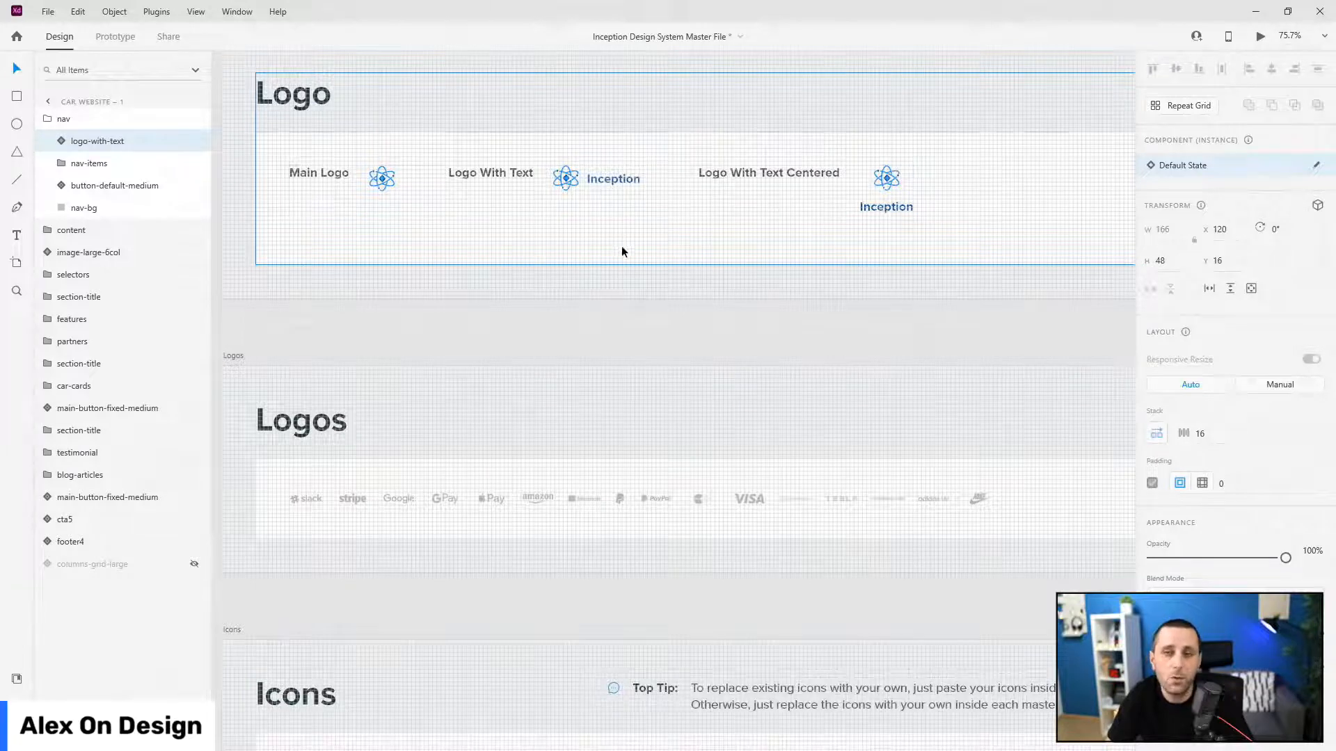
{"action": "scroll", "coordinate": [622, 250], "scroll_direction": "down", "scroll_amount": 12}
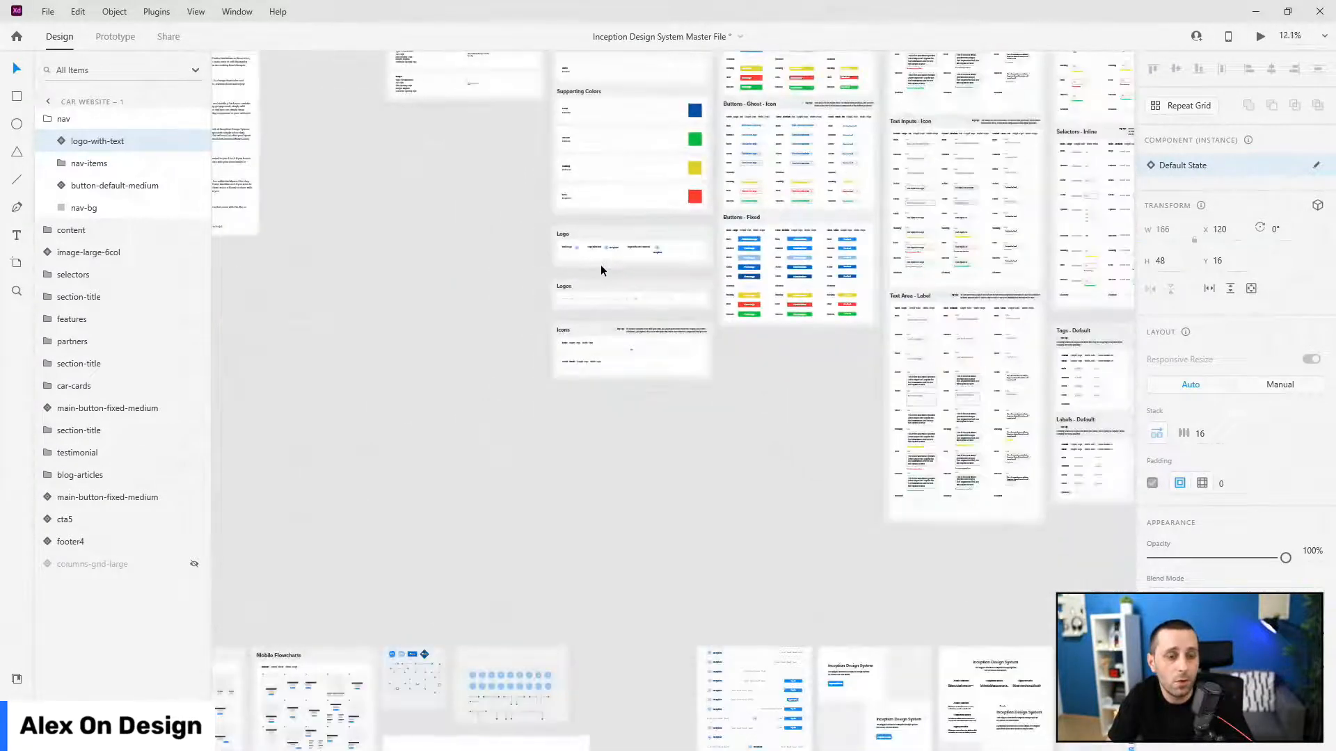
{"action": "scroll", "coordinate": [603, 269], "scroll_direction": "down", "scroll_amount": 3}
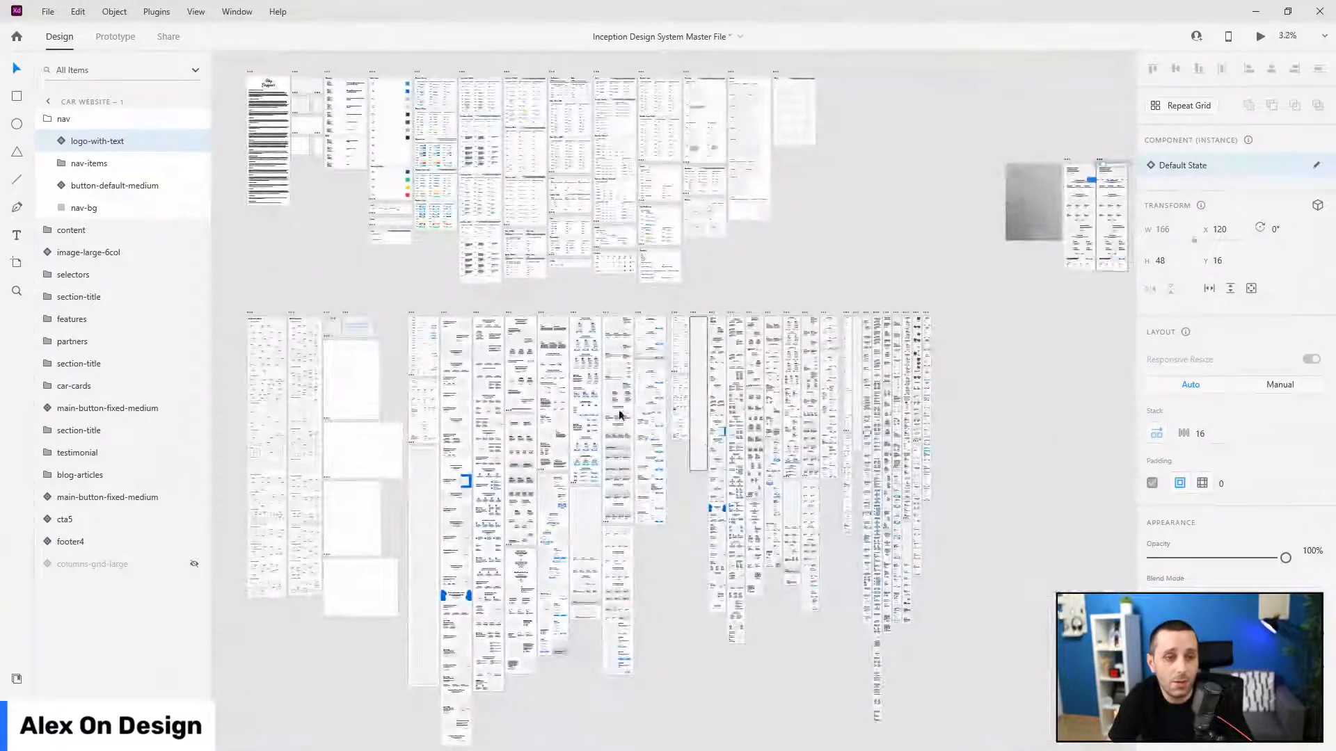
{"action": "scroll", "coordinate": [960, 123], "scroll_direction": "up", "scroll_amount": 5}
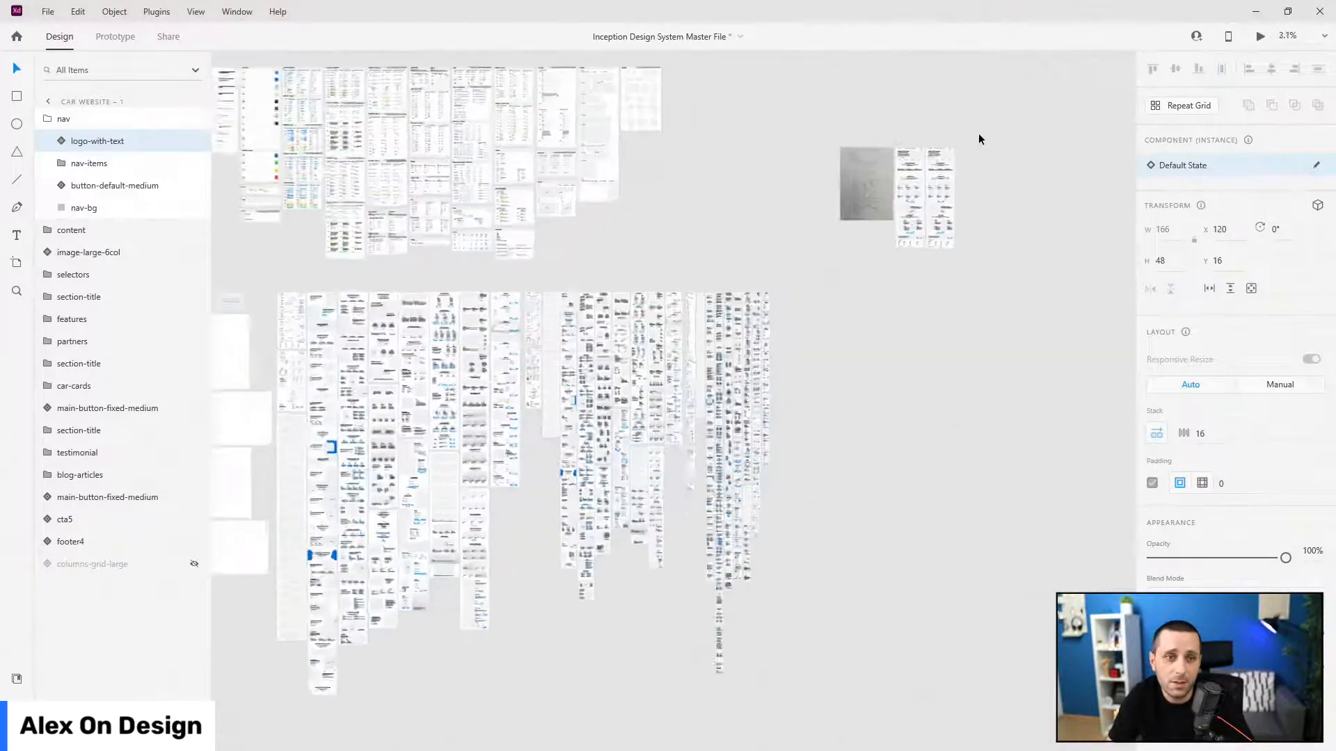
{"action": "scroll", "coordinate": [907, 184], "scroll_direction": "up", "scroll_amount": 10}
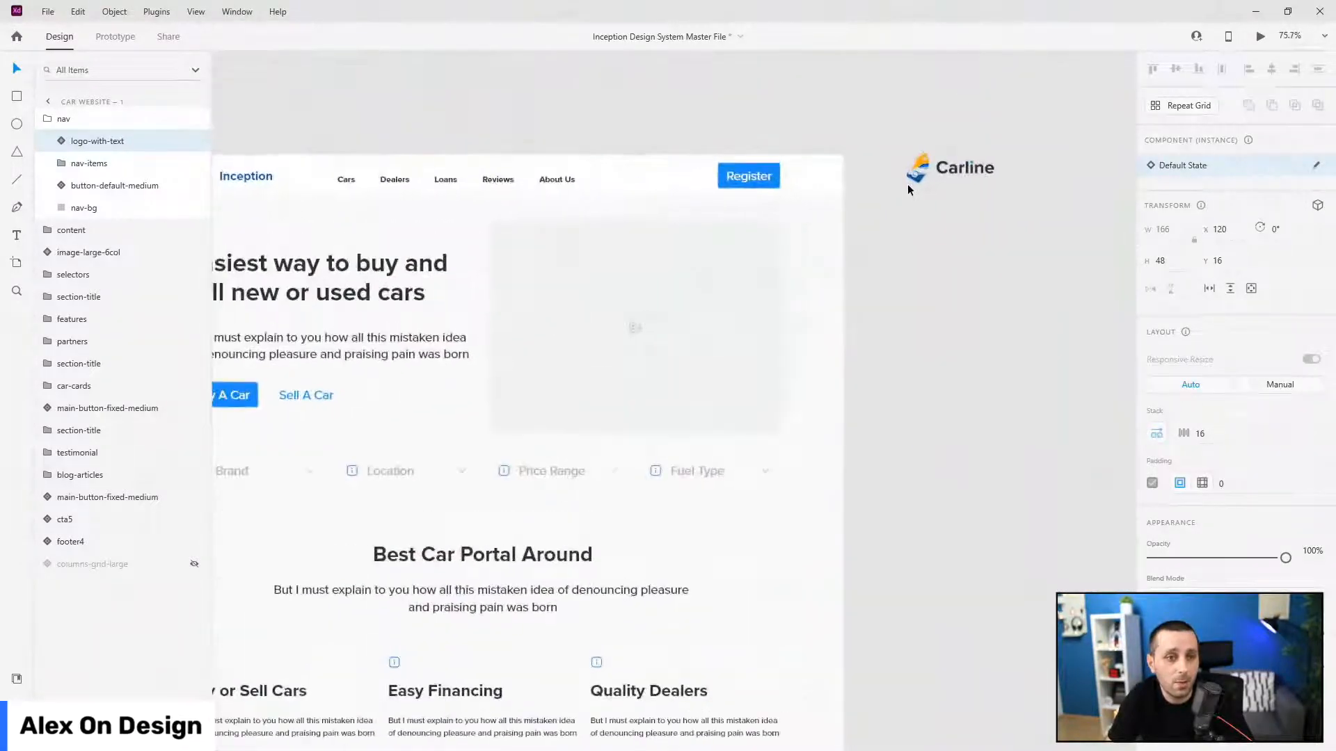
- Place the Carline logo over the Inception logo in the navigation bar and put its layer inside the nav group
{"action": "scroll", "coordinate": [878, 208], "scroll_direction": "down", "scroll_amount": 1}
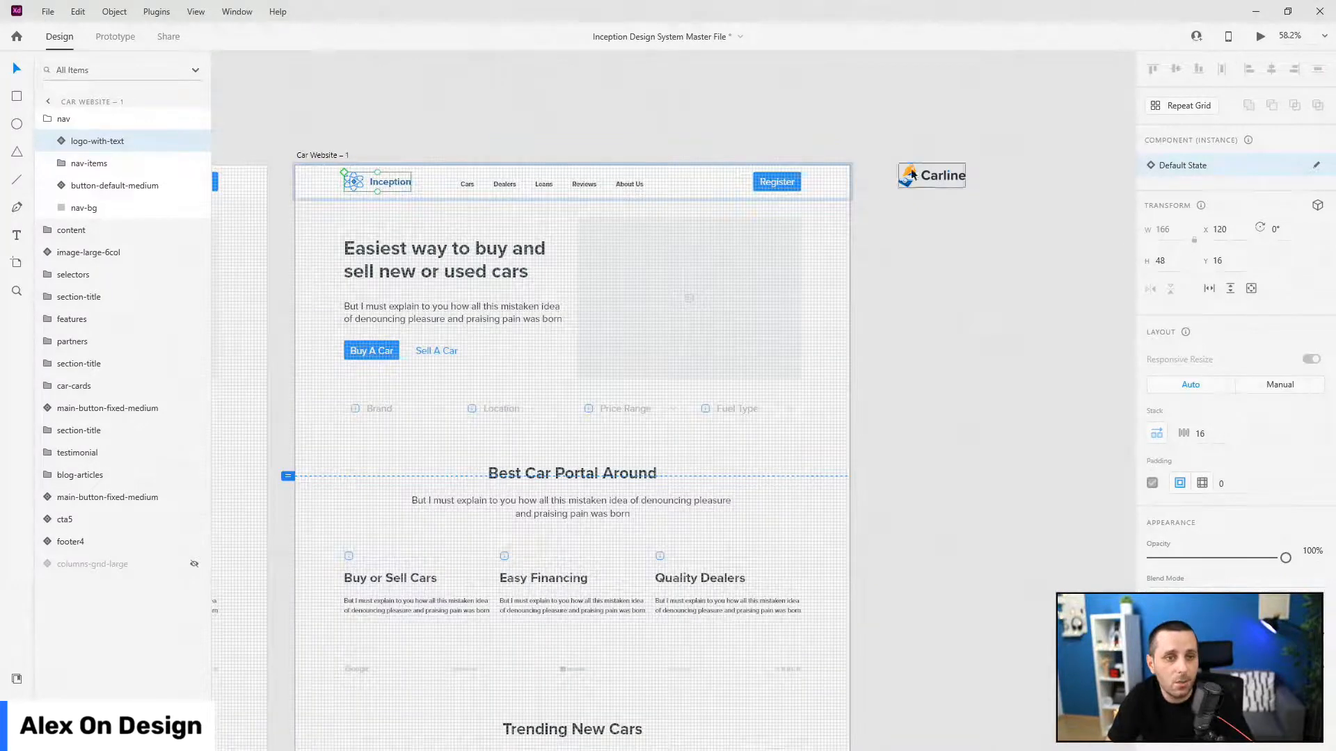
{"action": "left_click_drag", "start_coordinate": [436, 188], "coordinate": [375, 181]}
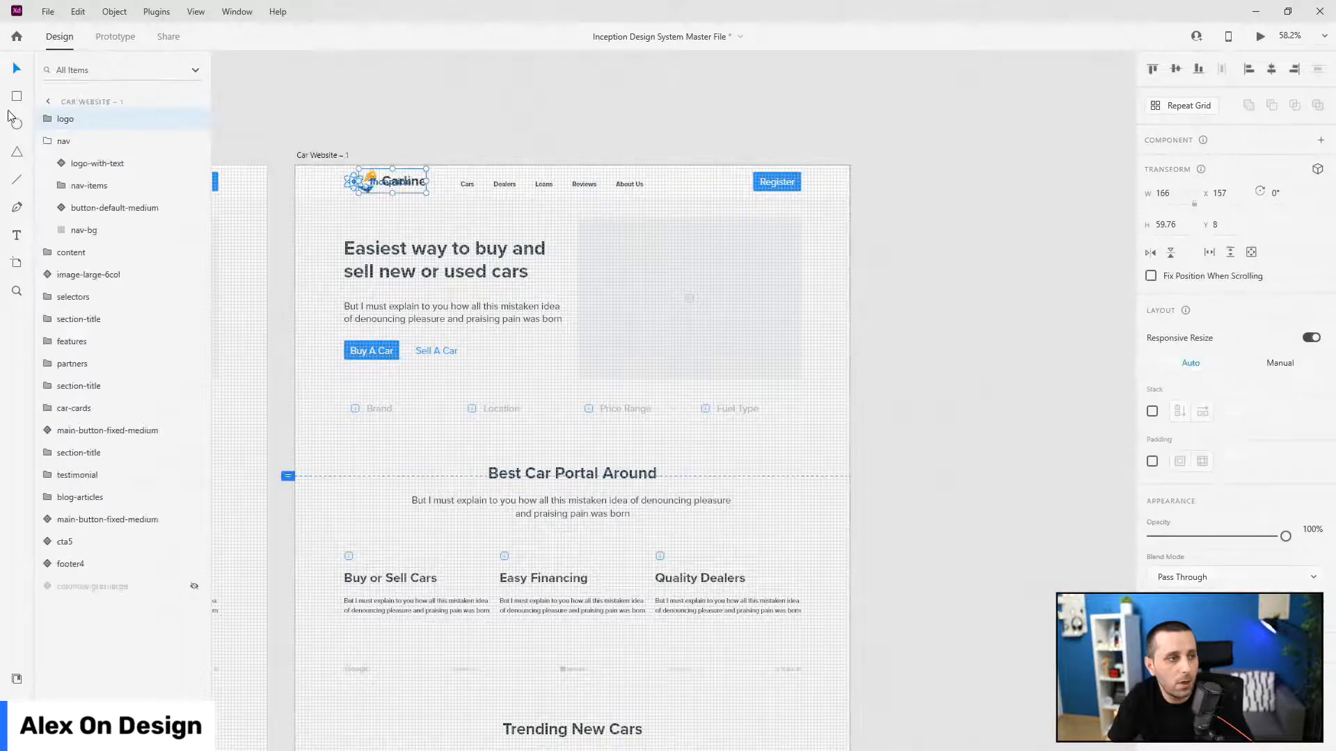
{"action": "left_click_drag", "start_coordinate": [69, 120], "coordinate": [59, 142]}
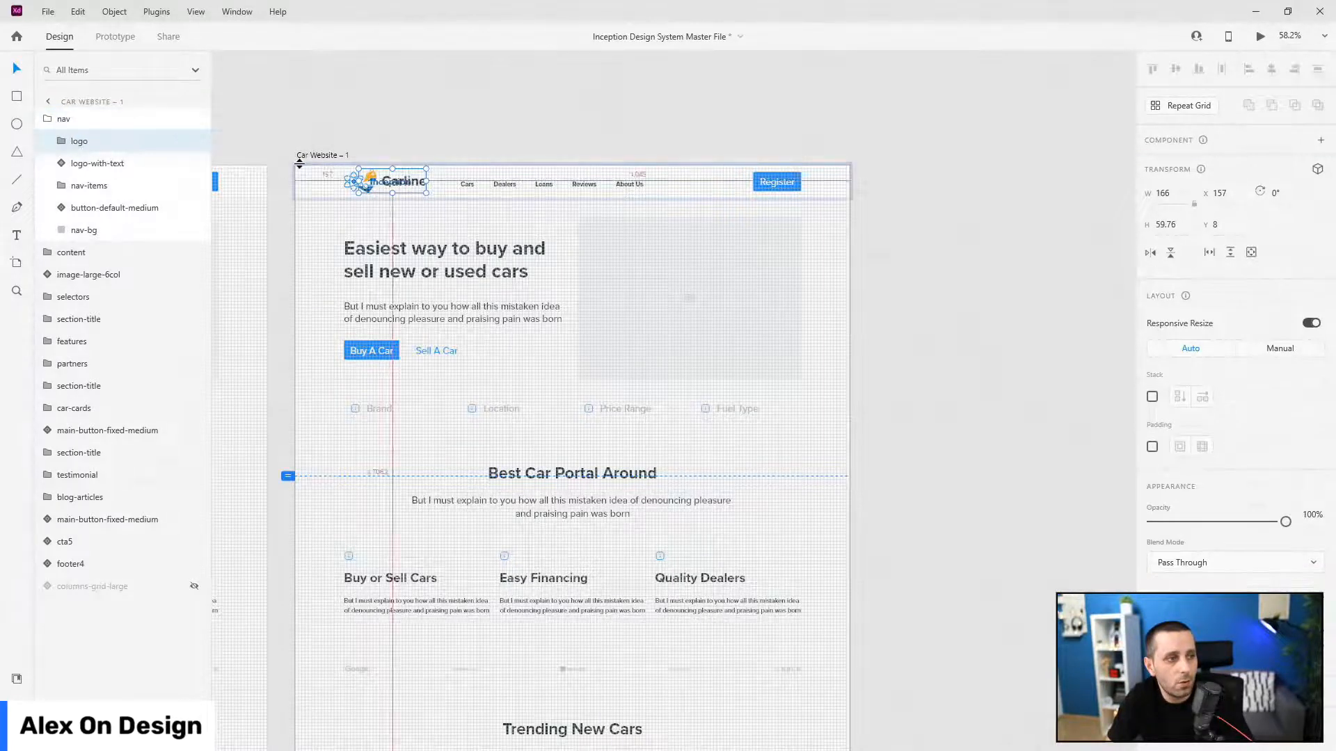
- Align the Carline logo with the placeholder logo's left edge at X 120 and centre it vertically on nav-bg
{"action": "scroll", "coordinate": [385, 202], "scroll_direction": "up", "scroll_amount": 5}
{"action": "left_click_drag", "start_coordinate": [566, 156], "coordinate": [495, 161]}
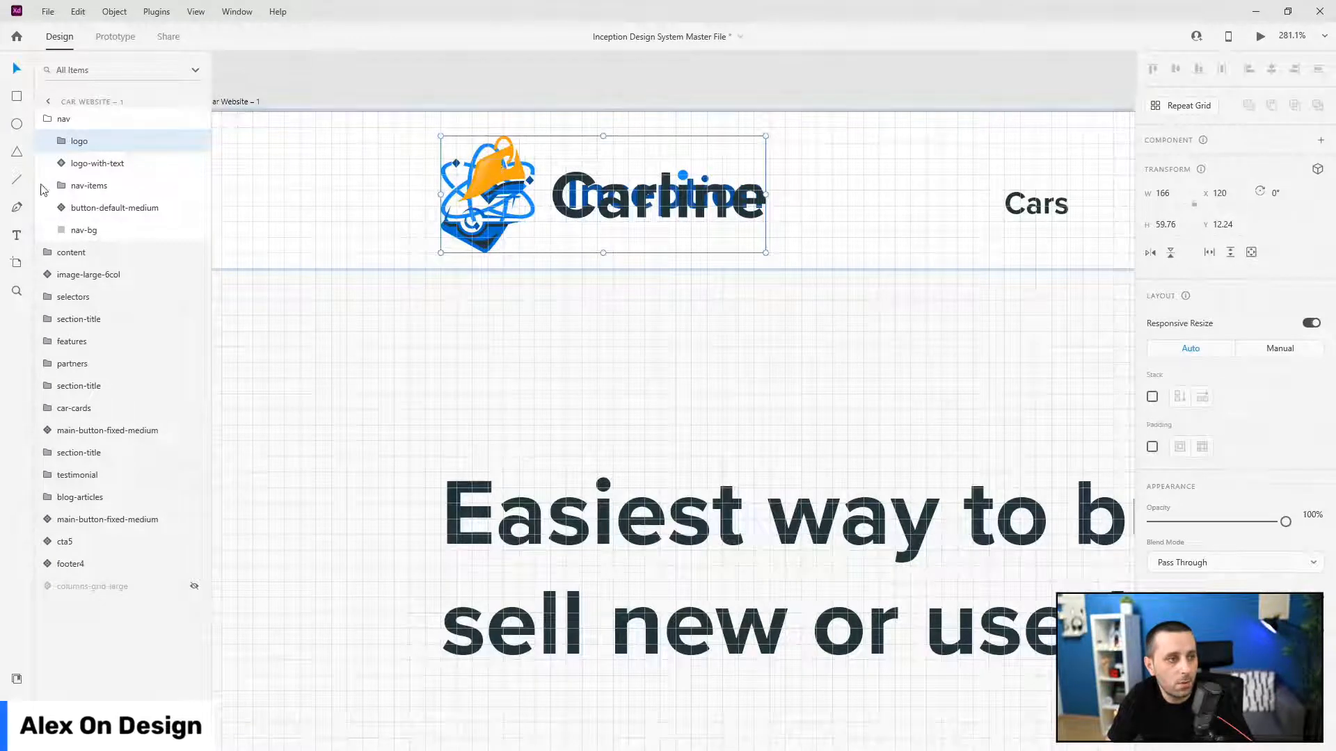
{"action": "left_click", "coordinate": [1176, 71]}
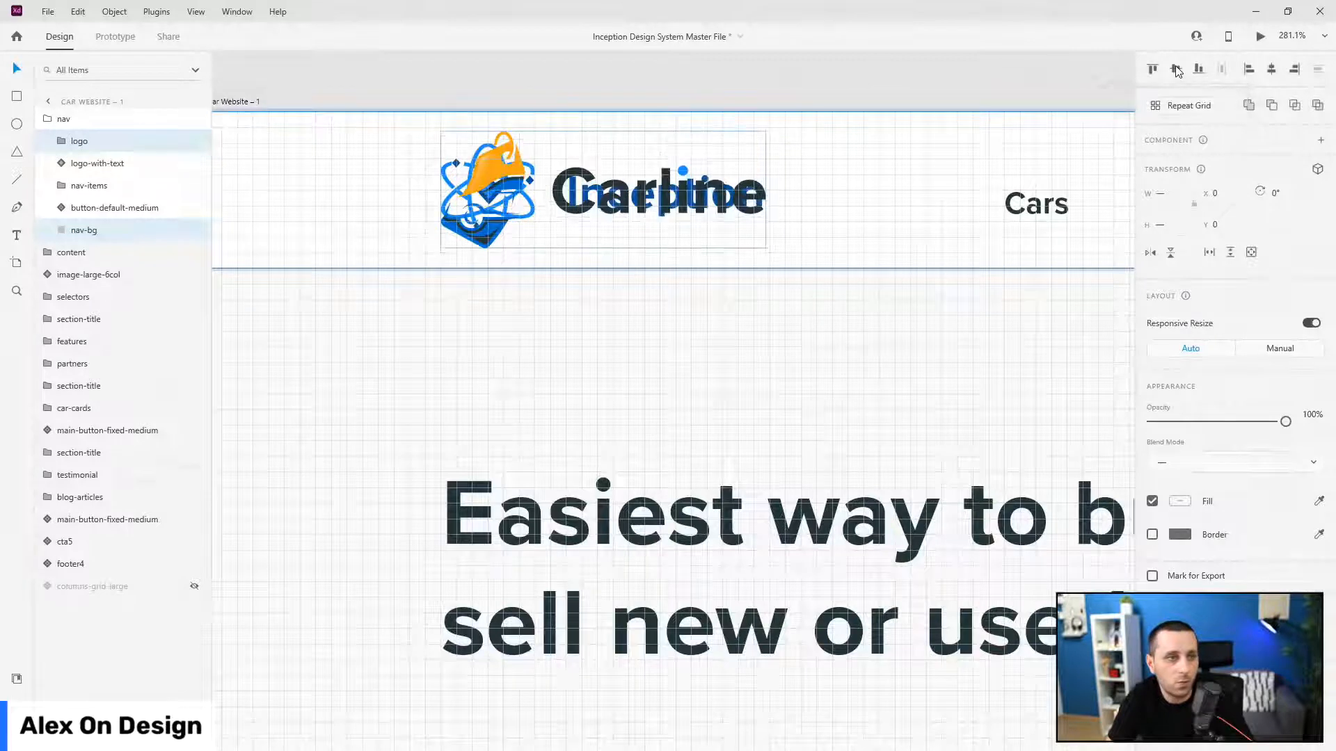
- Delete the logo-with-text component from the nav group, leaving the Carline logo in its place
{"action": "left_click", "coordinate": [110, 164]}
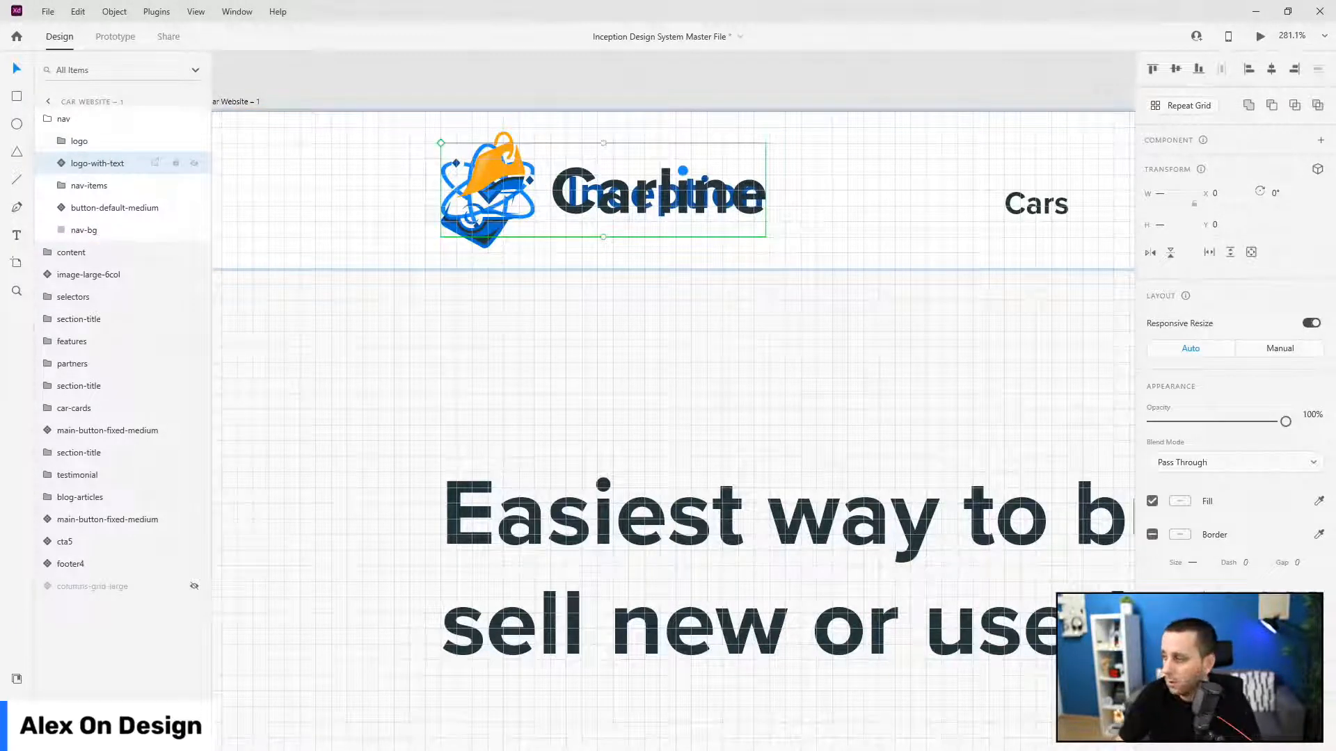
{"action": "key", "text": "Delete"}
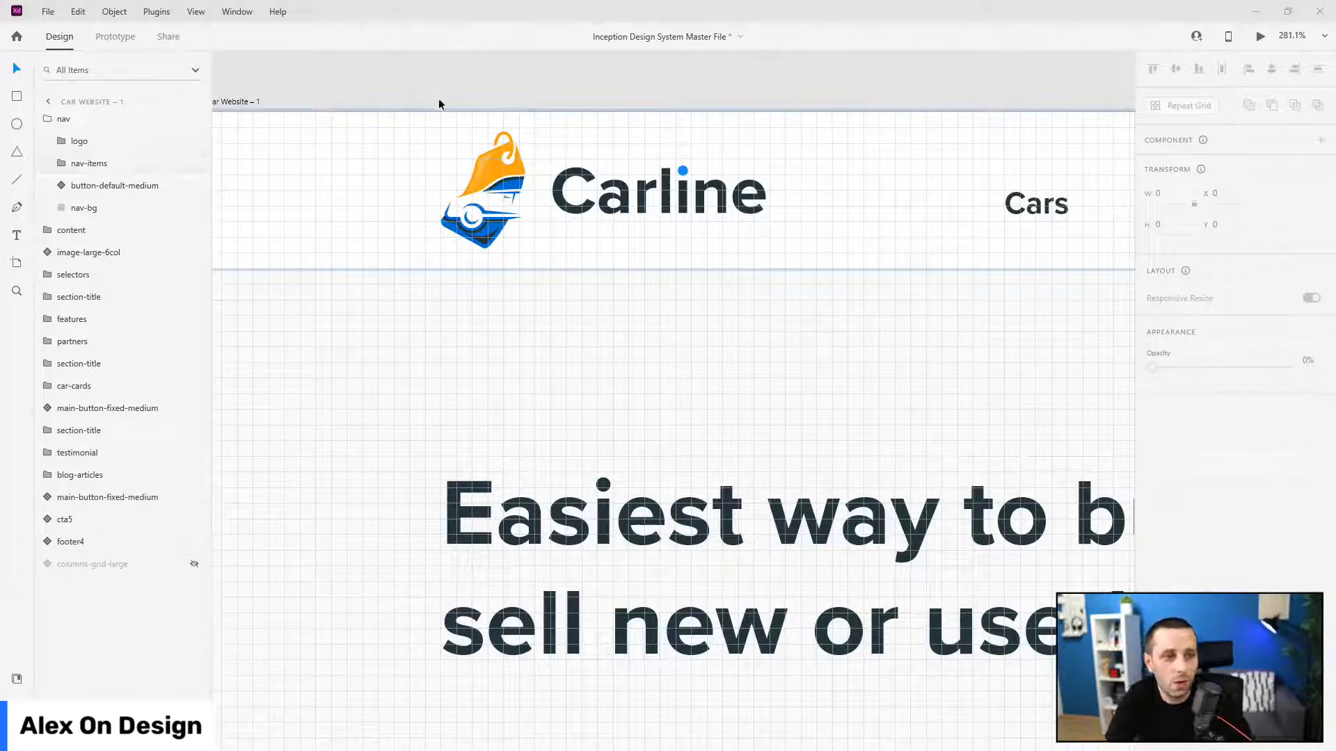
{"action": "scroll", "coordinate": [395, 250], "scroll_direction": "down", "scroll_amount": 5}
{"action": "scroll", "coordinate": [396, 249], "scroll_direction": "down", "scroll_amount": 3}
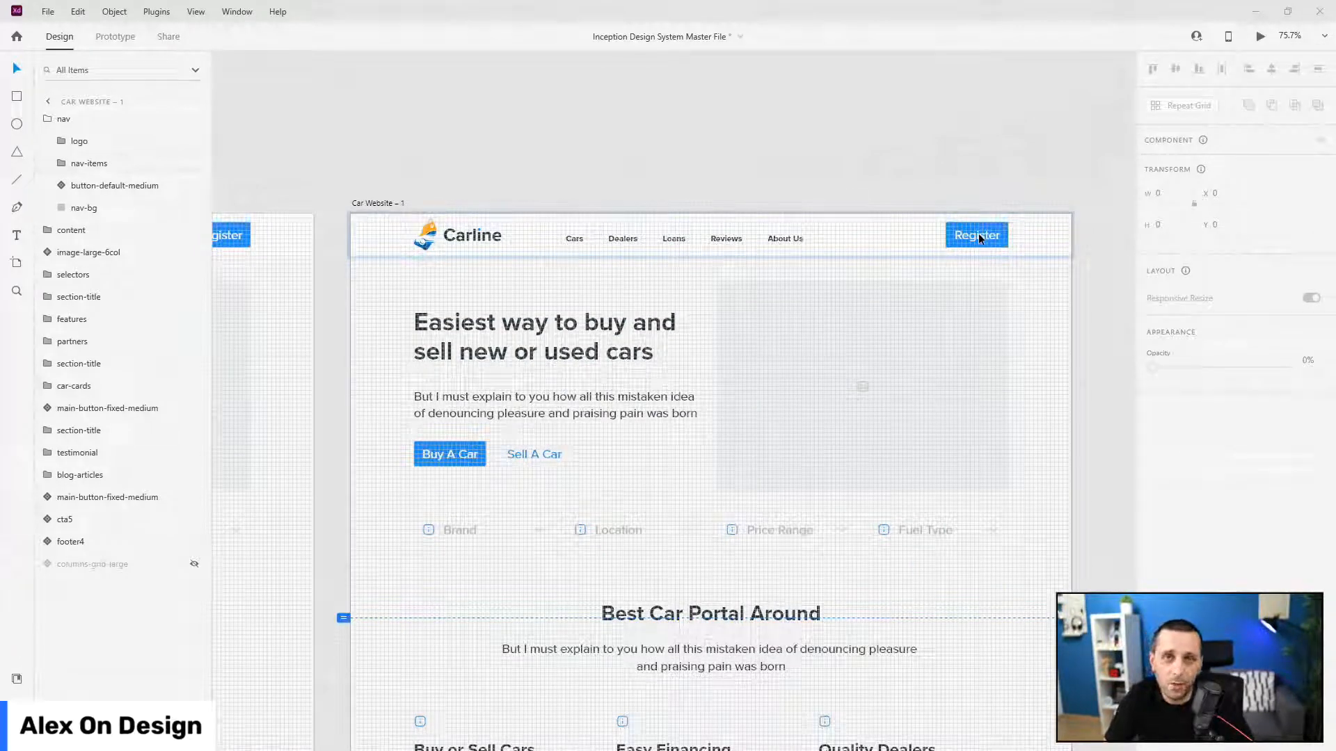
- Rename the duplicated artboard as Car Website Design
{"action": "double_click", "coordinate": [383, 203]}
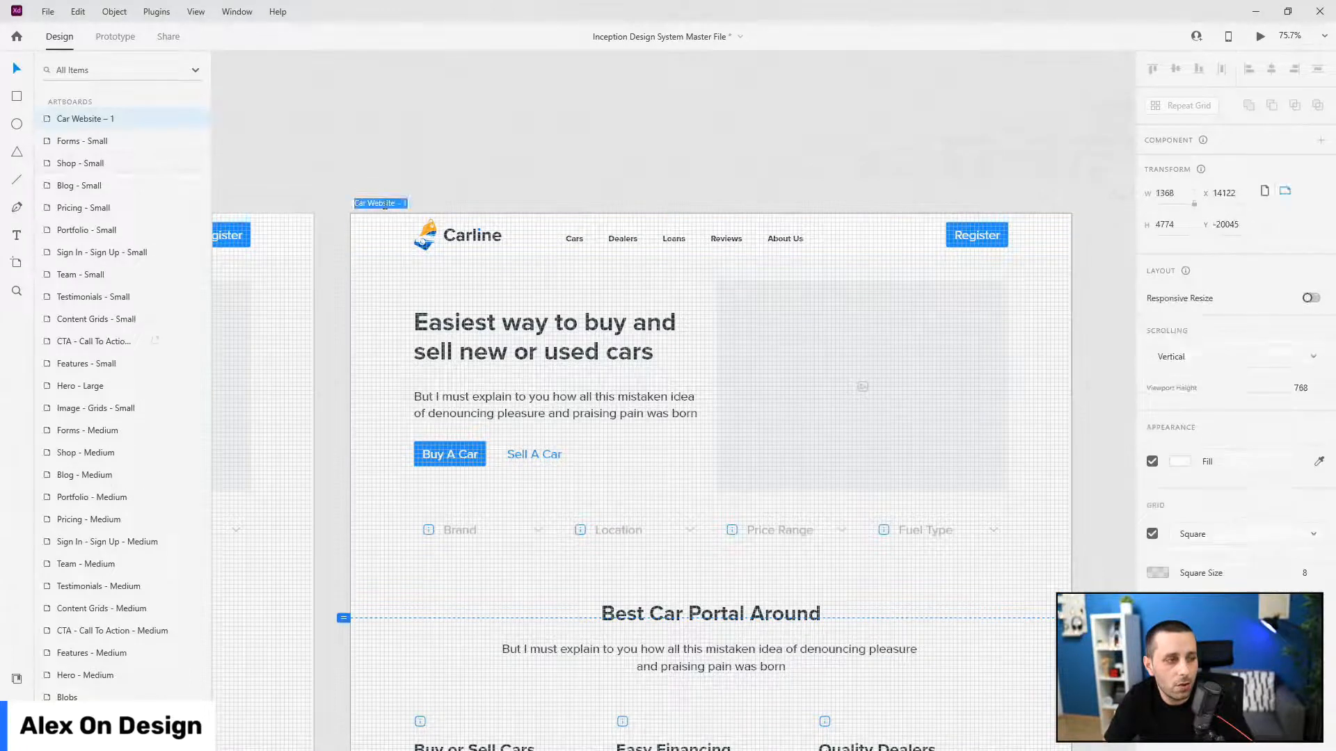
{"action": "key", "text": "Right"}
{"action": "key", "text": "BackSpace"}
{"action": "key", "text": "BackSpace"}
{"action": "key", "text": "BackSpace"}
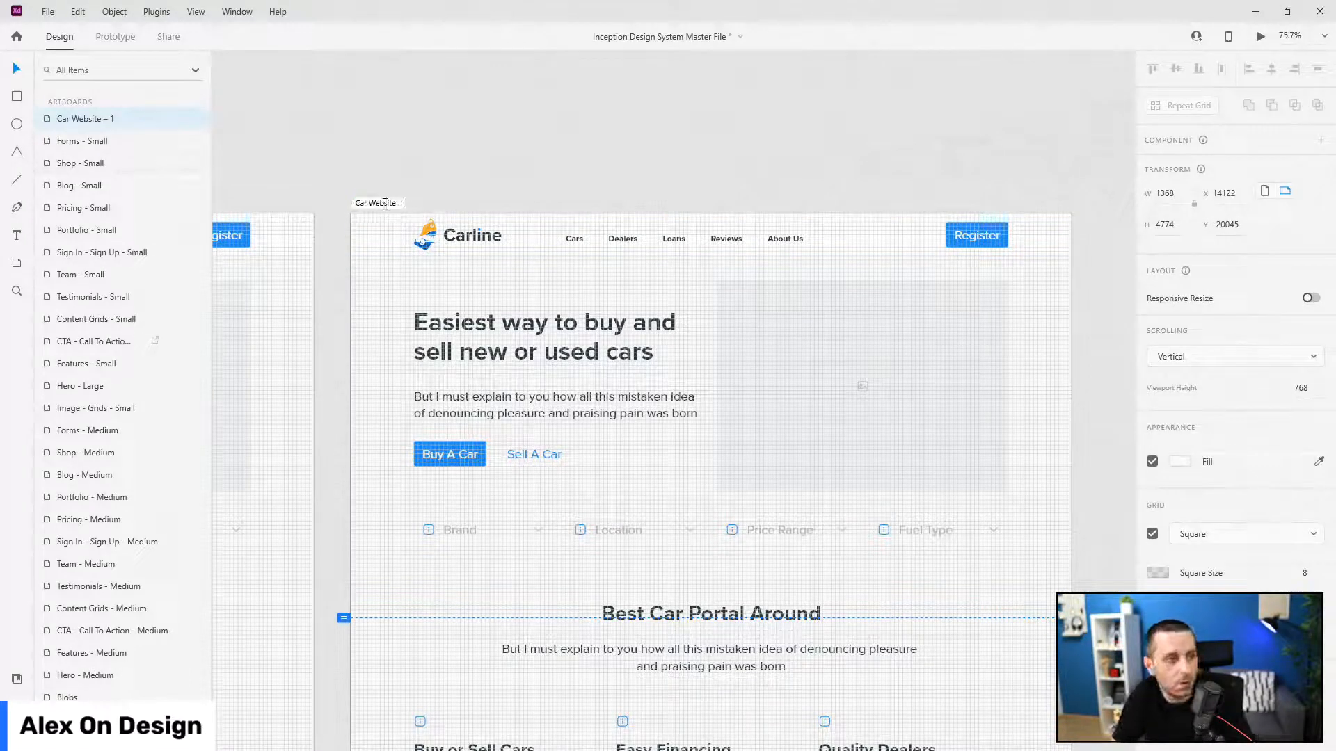
{"action": "type", "text": "Desi"}
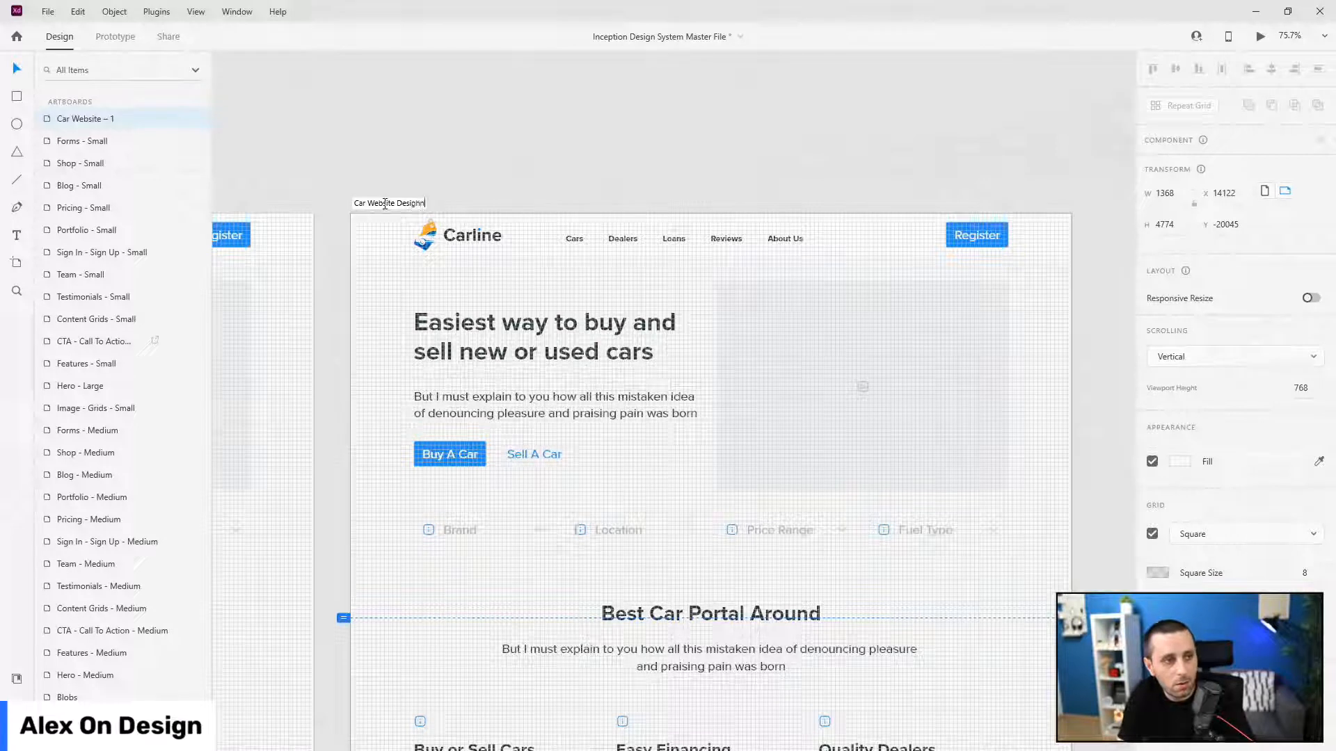
{"action": "type", "text": "gn"}
{"action": "key", "text": "Return"}
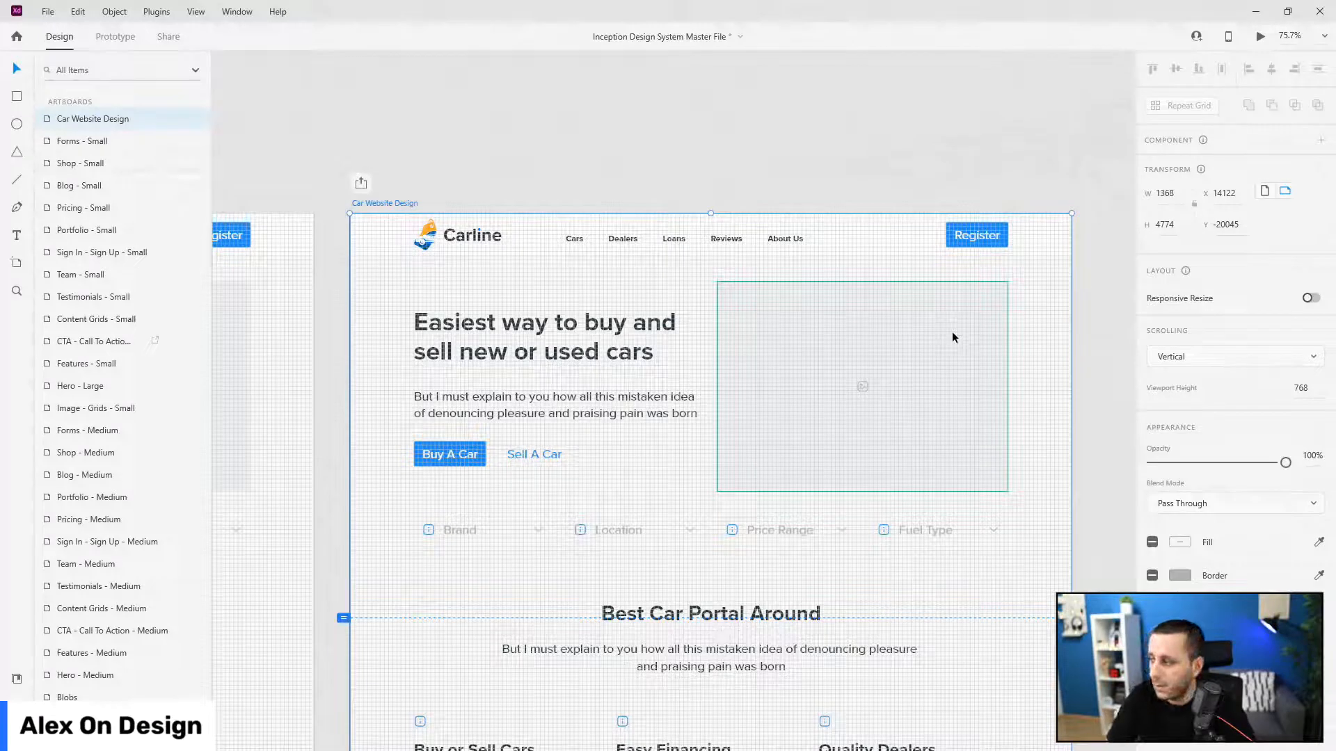
- Open the main component of the hero's image-large-6col placeholder and hide the image icon inside it
{"action": "left_click", "coordinate": [952, 333]}
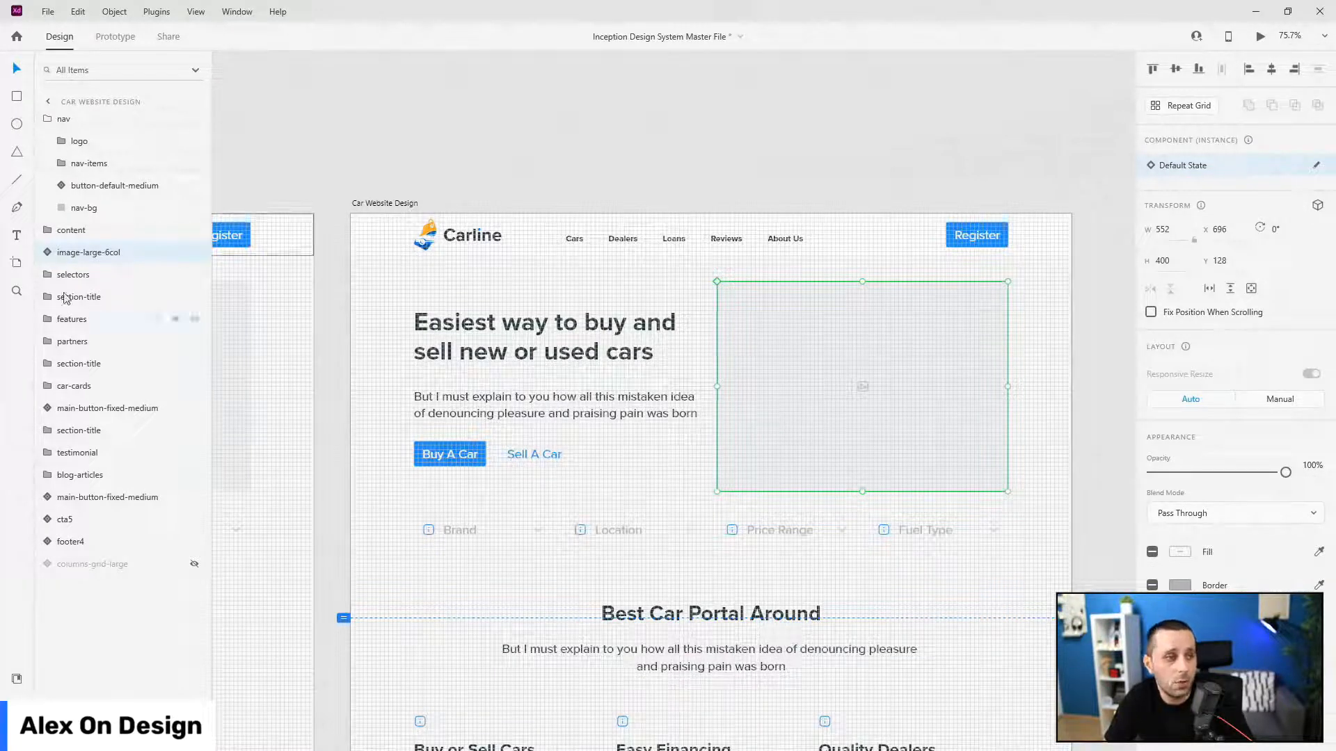
{"action": "left_click", "coordinate": [1317, 166]}
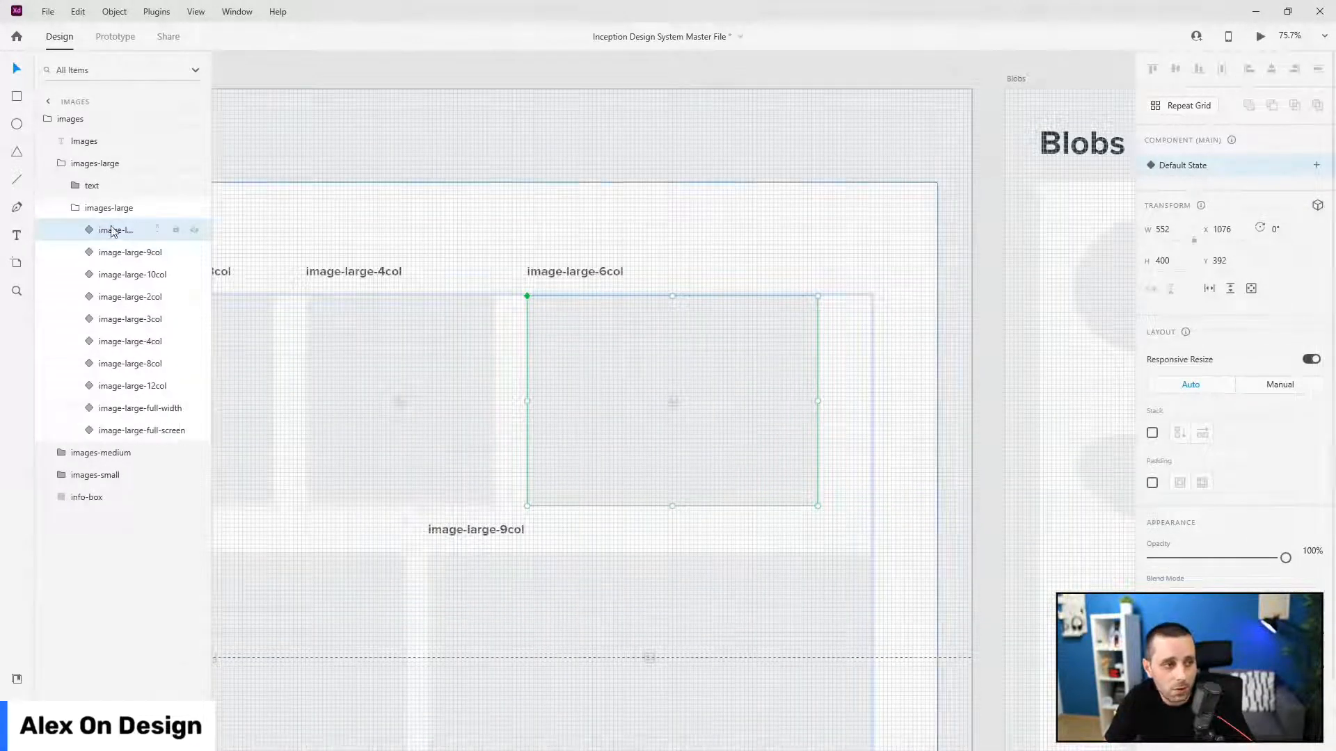
{"action": "left_click", "coordinate": [81, 230]}
{"action": "left_click", "coordinate": [122, 253]}
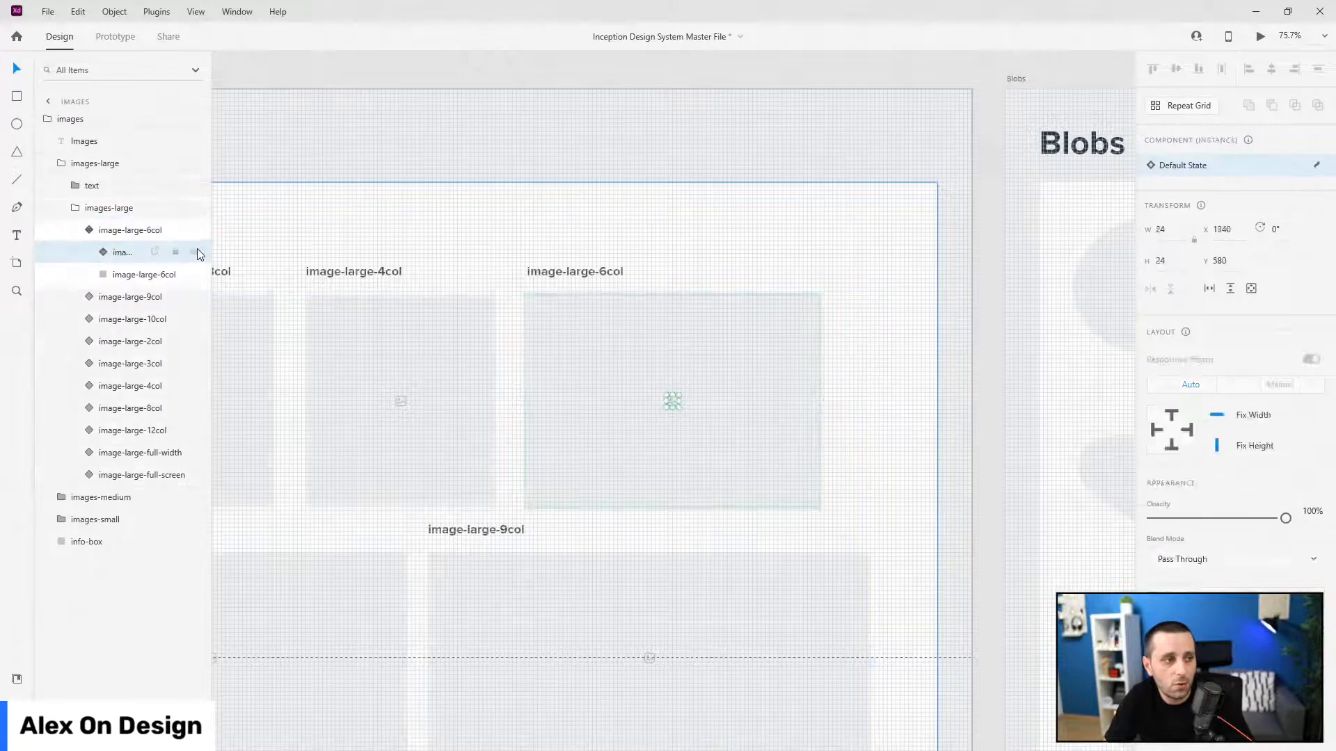
{"action": "key", "text": "ctrl+comma"}
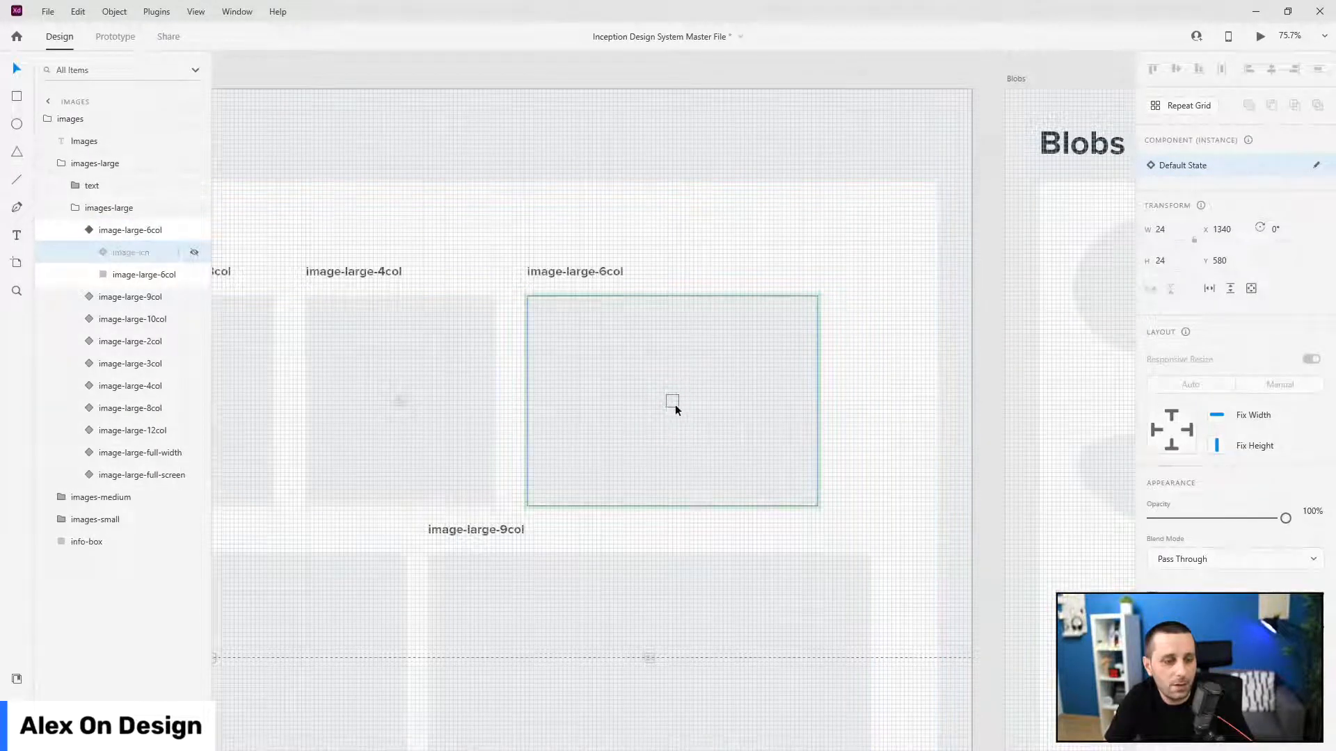
{"action": "scroll", "coordinate": [530, 376], "scroll_direction": "down", "scroll_amount": 10}
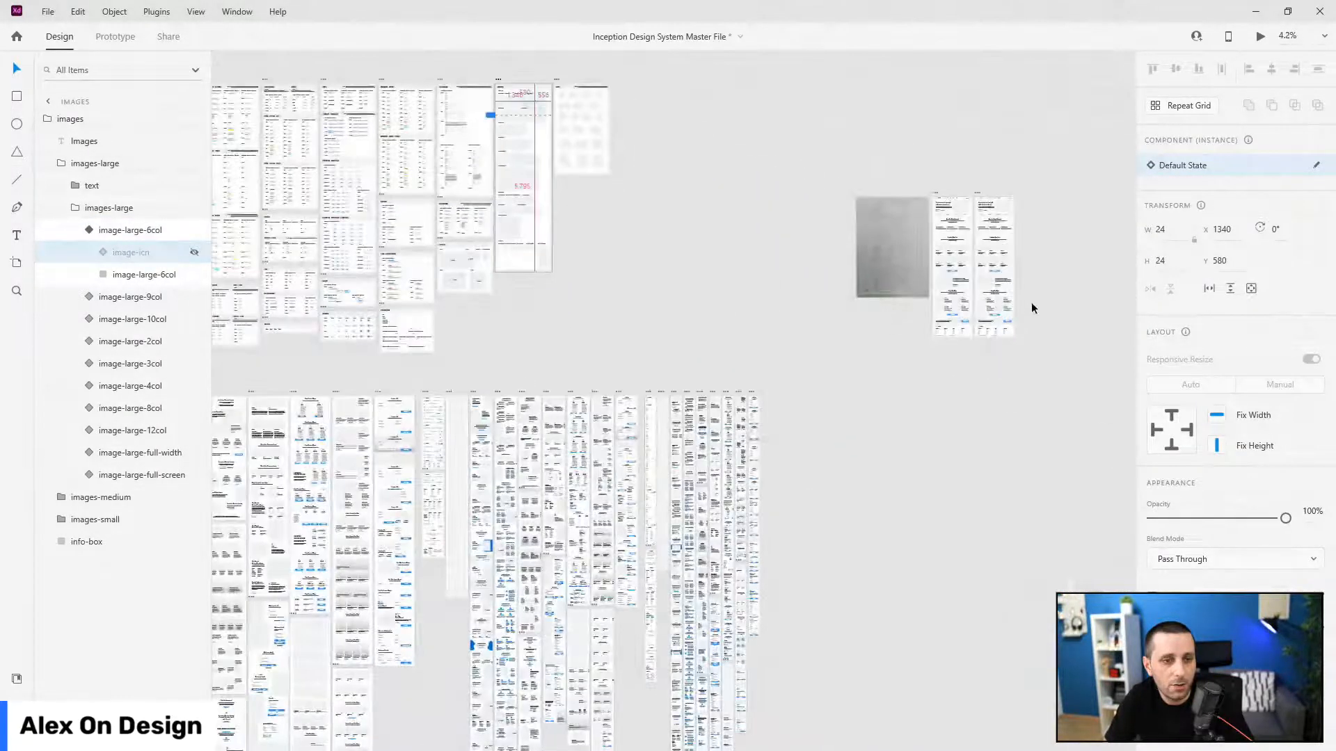
- Return to the hero image placeholder on the Car Website Design artboard and collapse the nav group in its layer list
{"action": "scroll", "coordinate": [1015, 209], "scroll_direction": "up", "scroll_amount": 10}
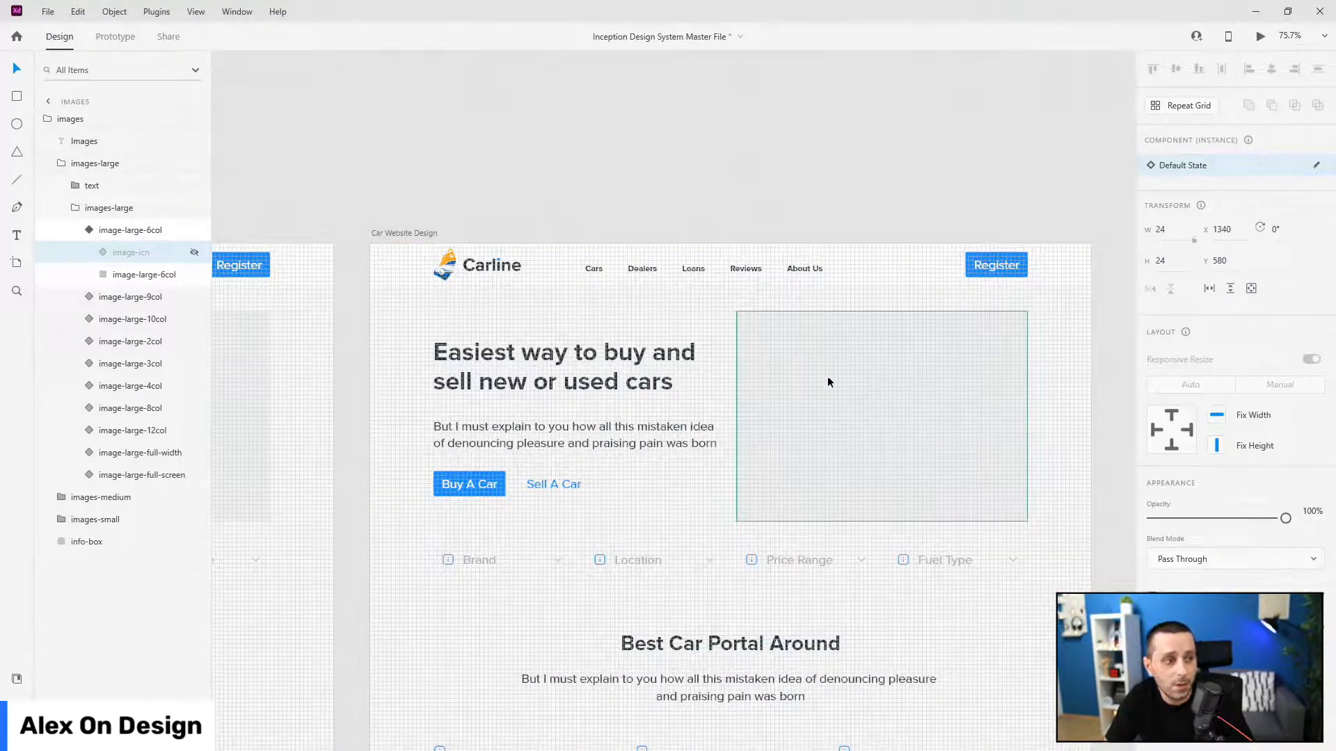
{"action": "left_click", "coordinate": [772, 394]}
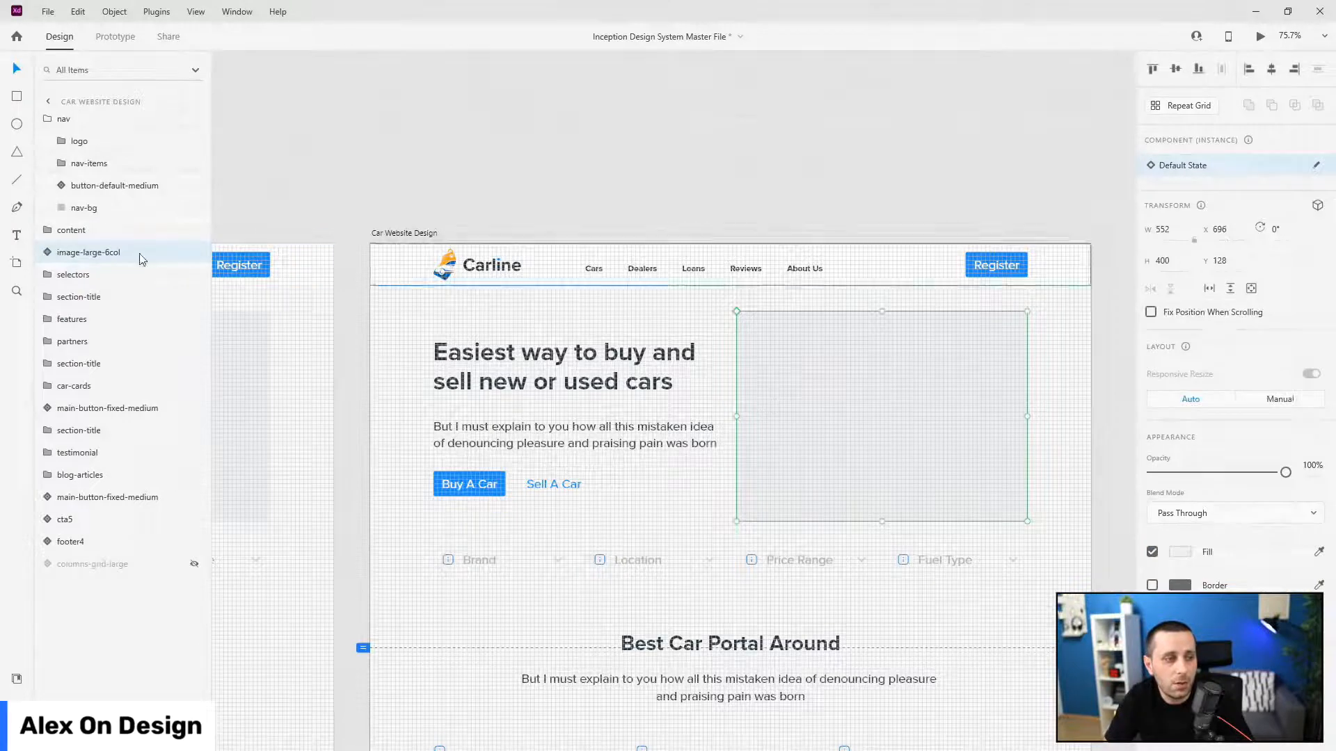
{"action": "left_click", "coordinate": [49, 119]}
{"action": "scroll", "coordinate": [636, 374], "scroll_direction": "down", "scroll_amount": 3}
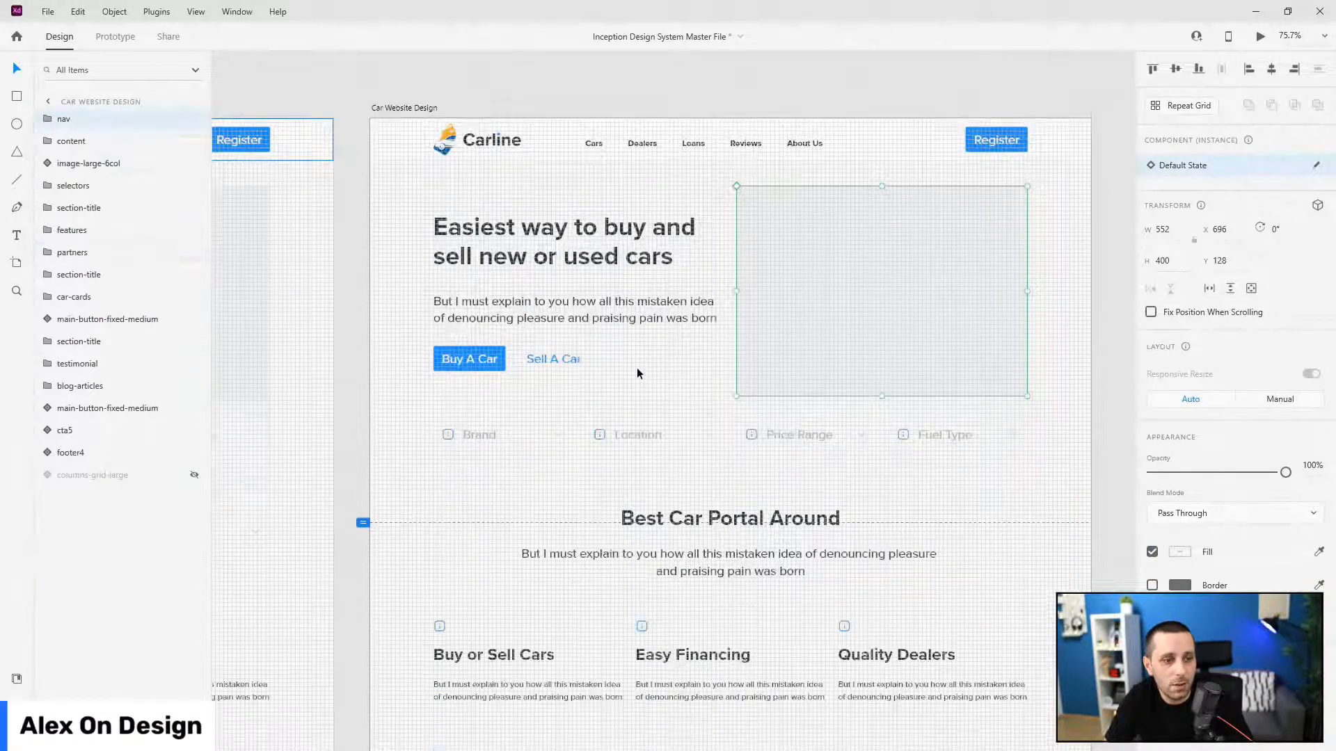
- Open the main component of the first car card's image-large-4col placeholder and hide the image icon inside it
{"action": "scroll", "coordinate": [638, 373], "scroll_direction": "down", "scroll_amount": 12}
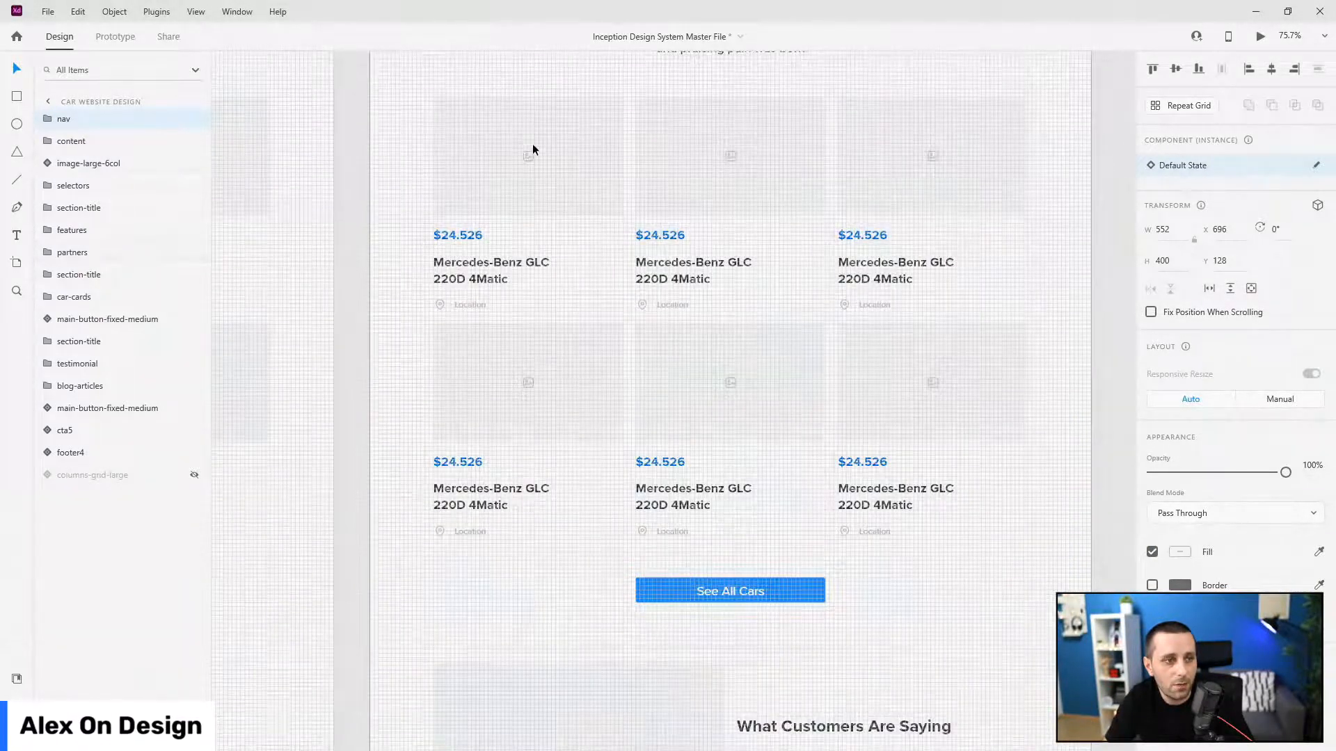
{"action": "left_click", "coordinate": [532, 143]}
{"action": "double_click", "coordinate": [533, 146]}
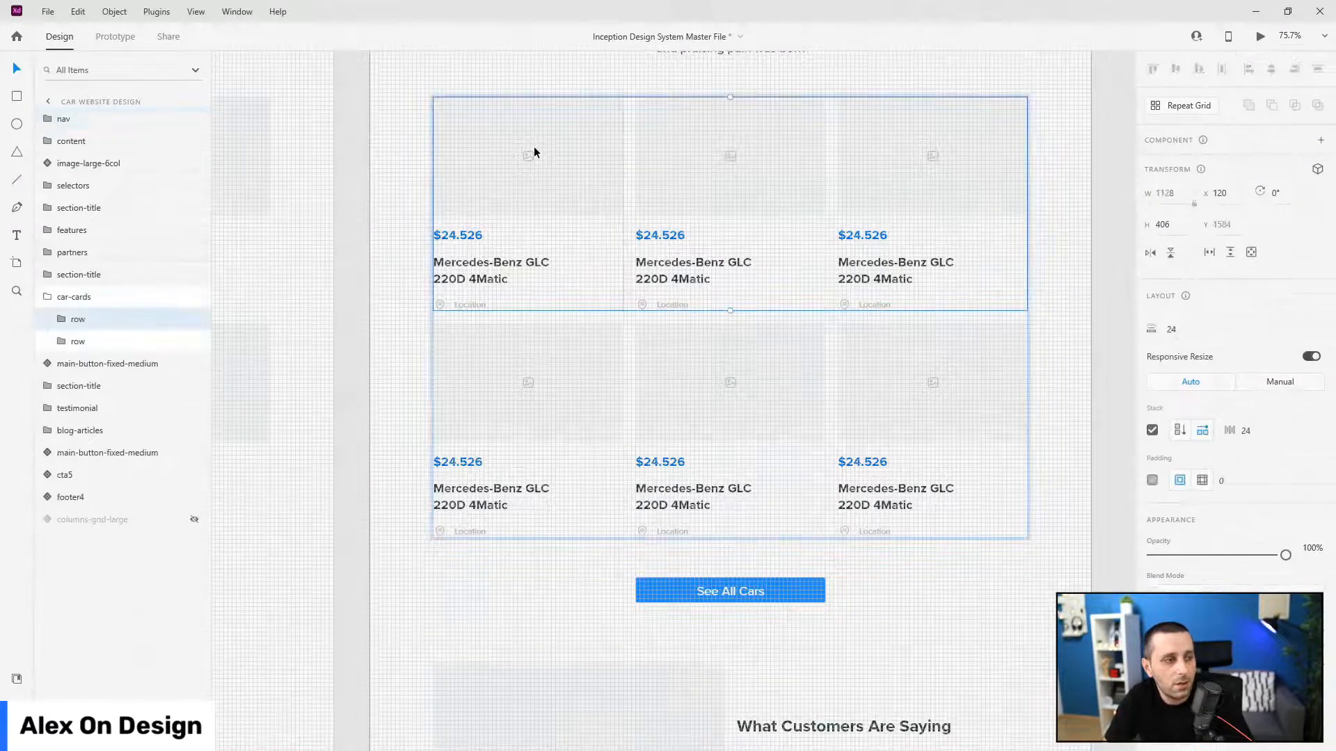
{"action": "double_click", "coordinate": [533, 146]}
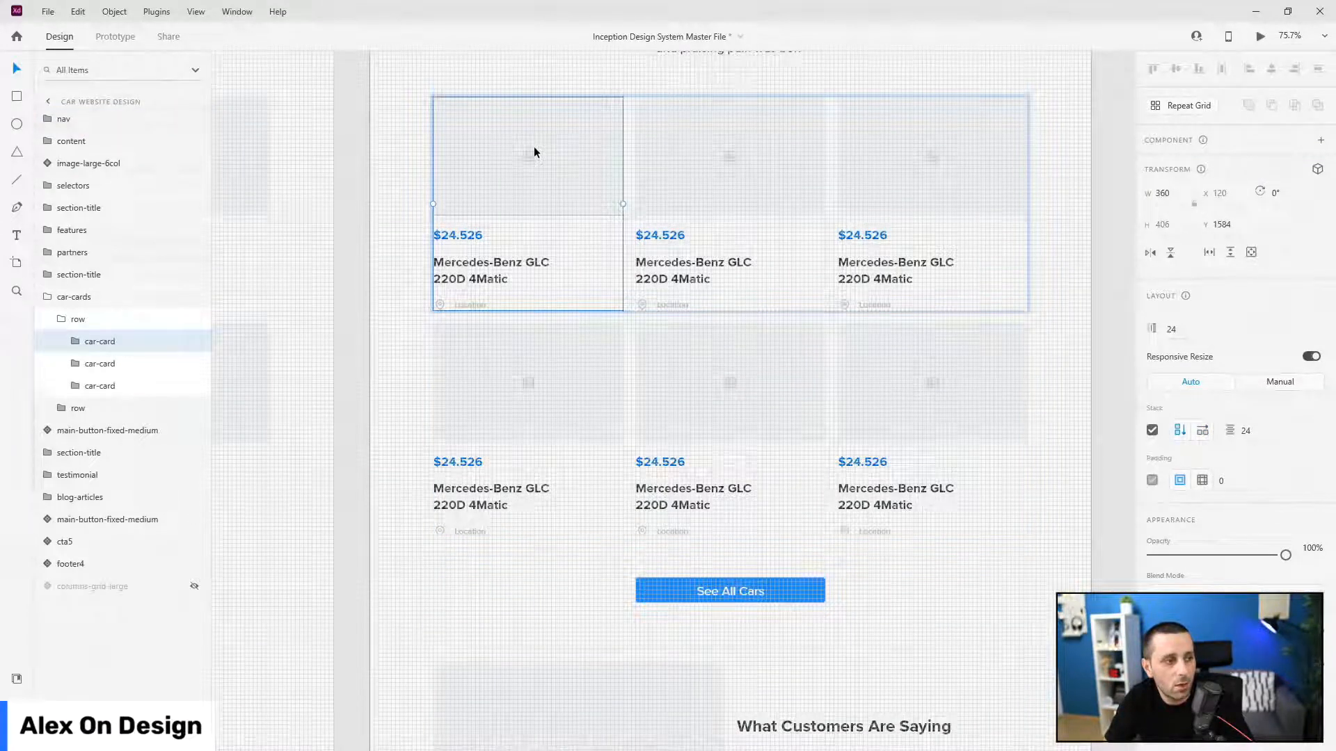
{"action": "double_click", "coordinate": [533, 146]}
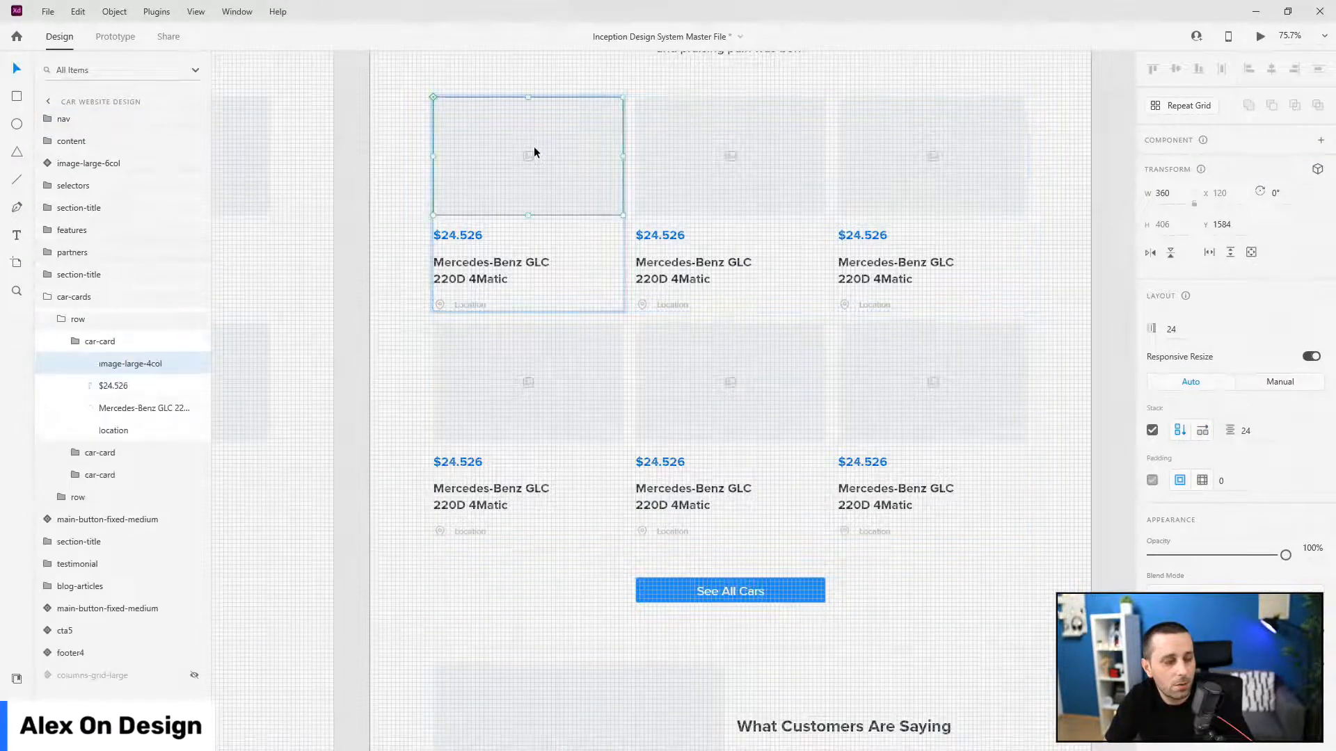
{"action": "left_click", "coordinate": [88, 365]}
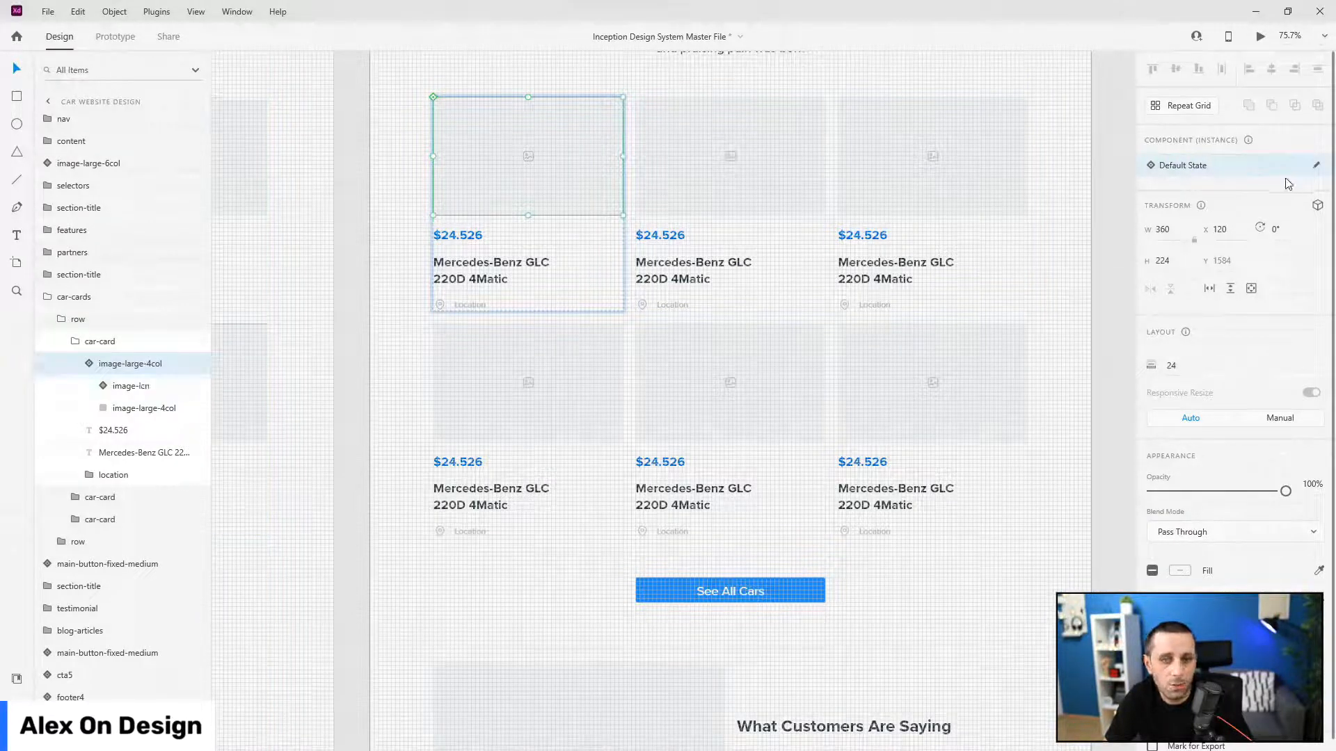
{"action": "left_click", "coordinate": [1317, 165]}
{"action": "left_click", "coordinate": [1320, 167]}
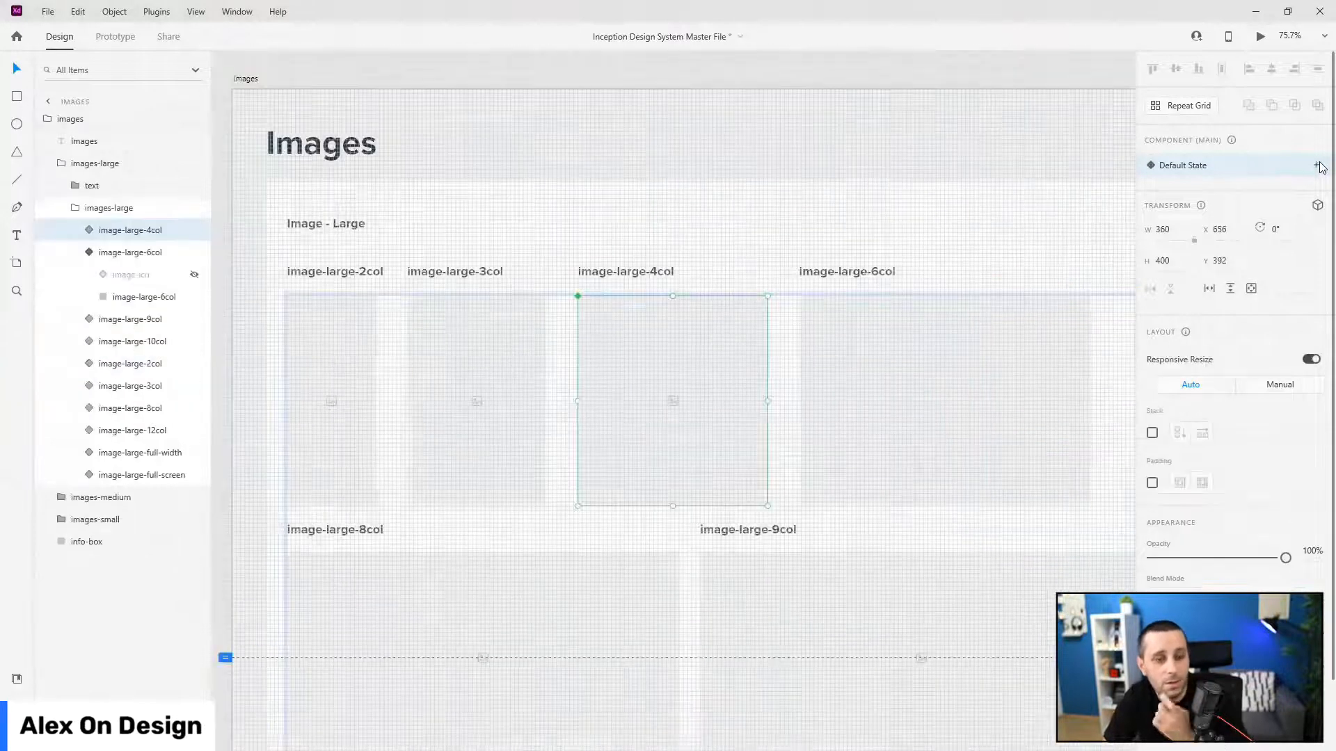
{"action": "left_click", "coordinate": [88, 234]}
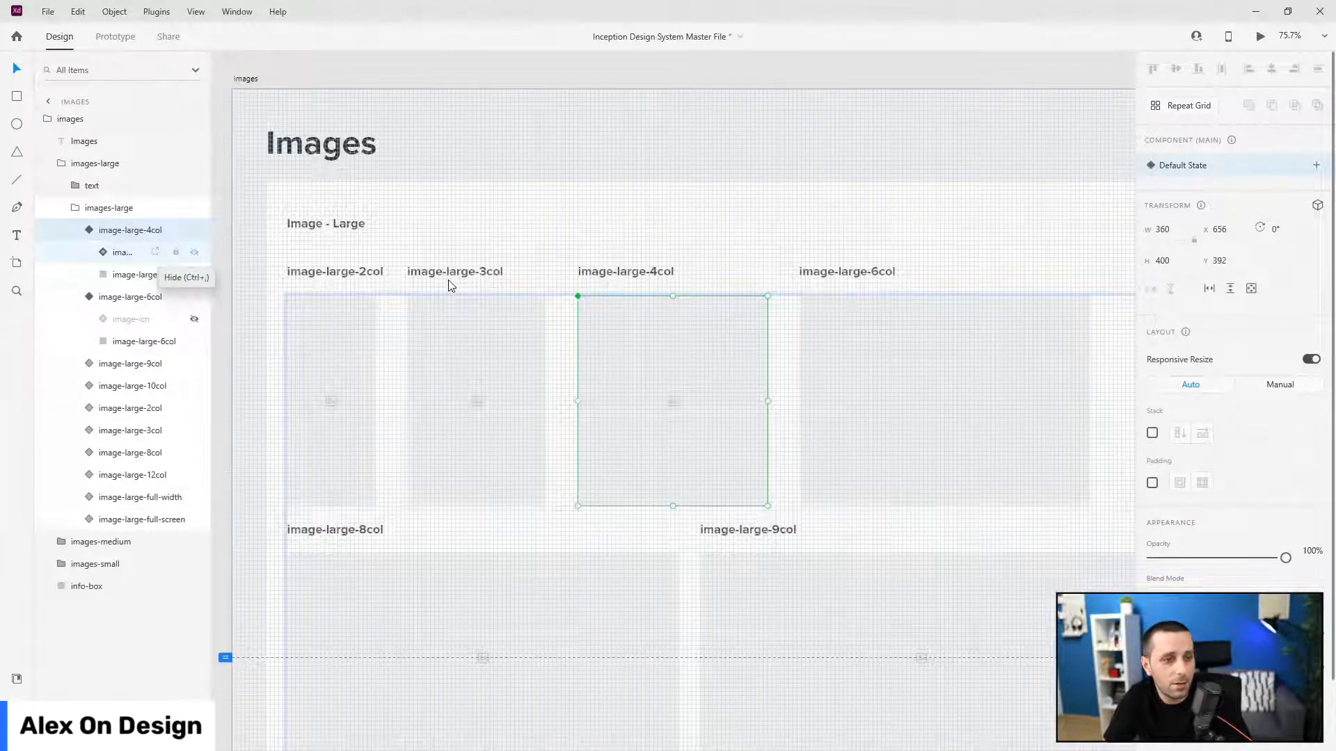
- Open the main component of the first blog card's image-large-3col placeholder and hide its image icon
{"action": "scroll", "coordinate": [448, 280], "scroll_direction": "down", "scroll_amount": 10}
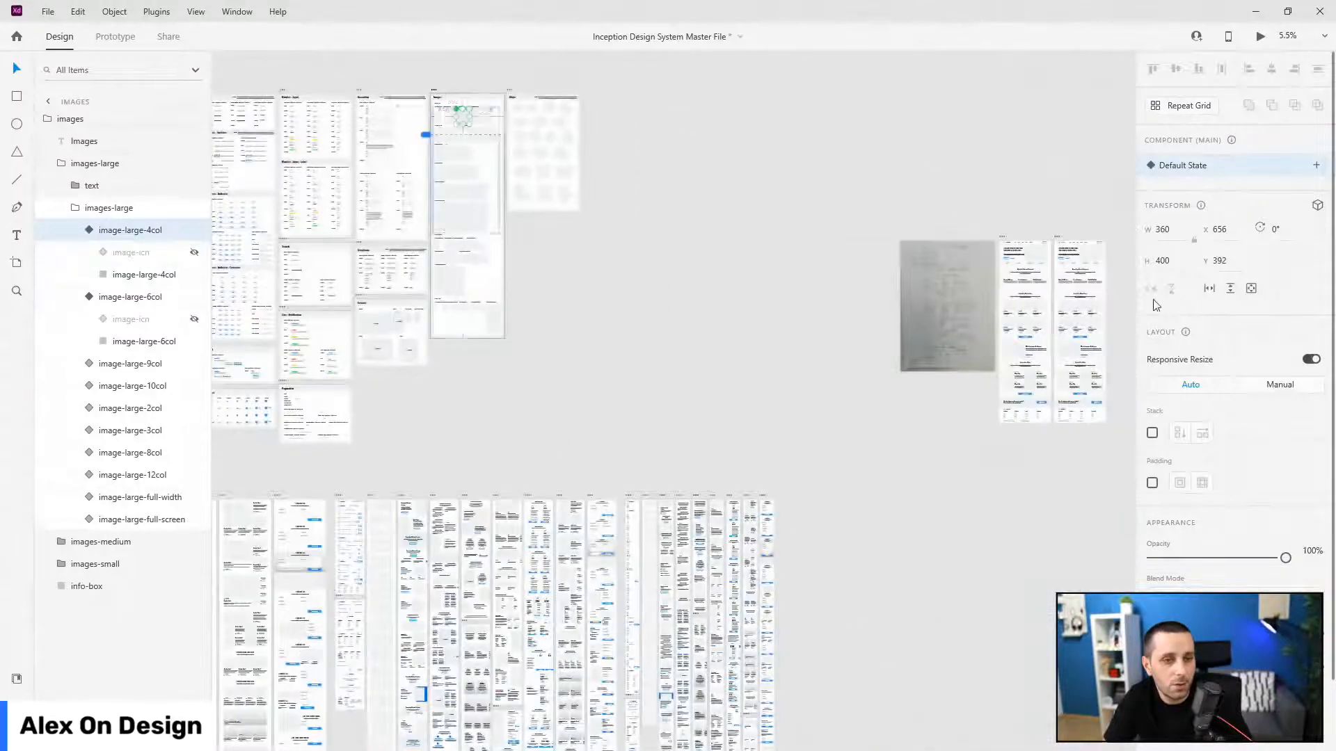
{"action": "scroll", "coordinate": [1117, 306], "scroll_direction": "up", "scroll_amount": 8}
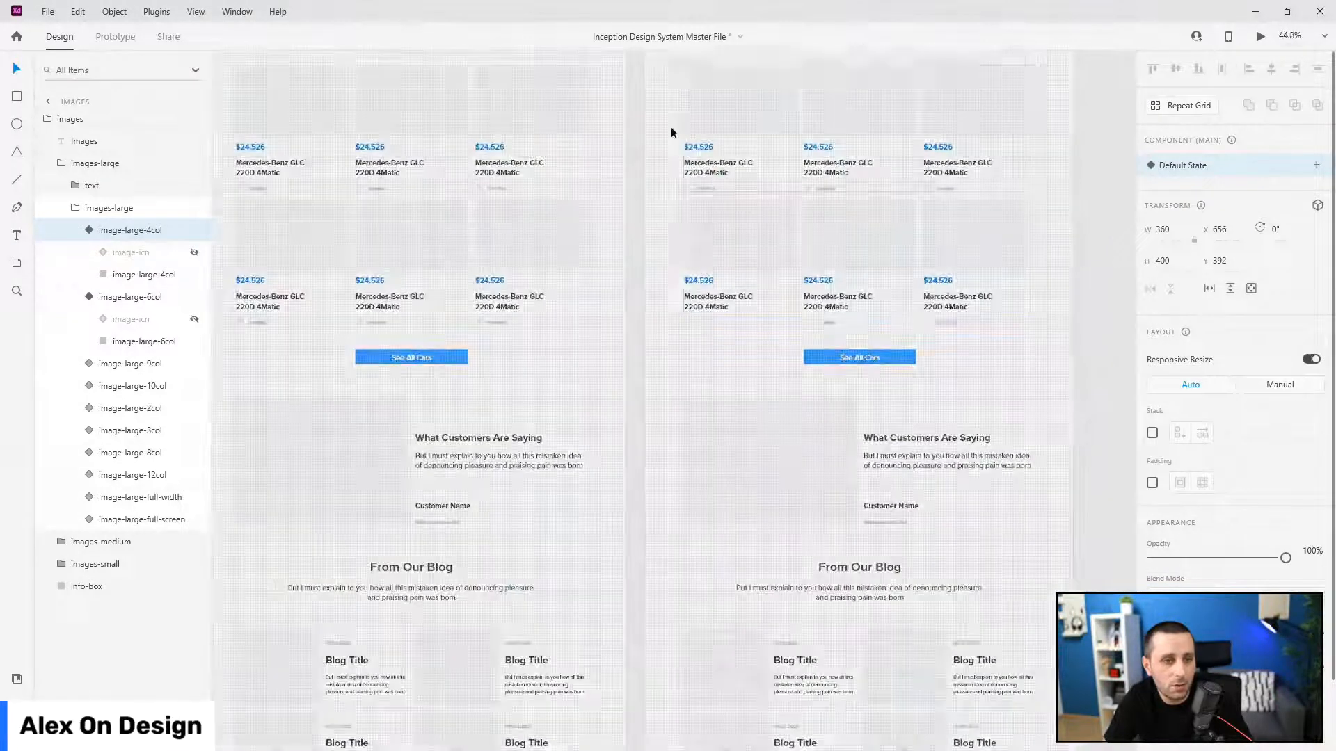
{"action": "scroll", "coordinate": [707, 313], "scroll_direction": "down", "scroll_amount": 6}
{"action": "scroll", "coordinate": [913, 288], "scroll_direction": "up", "scroll_amount": 3}
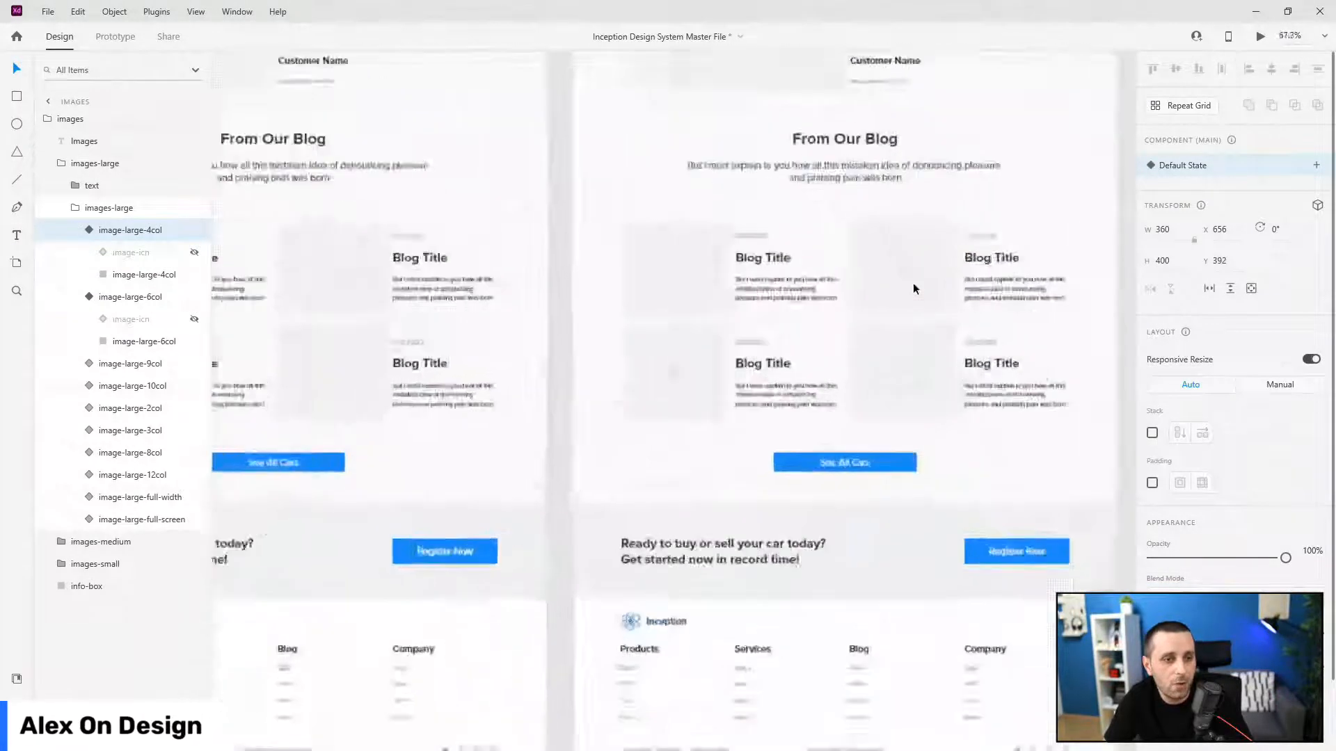
{"action": "scroll", "coordinate": [912, 288], "scroll_direction": "up", "scroll_amount": 4}
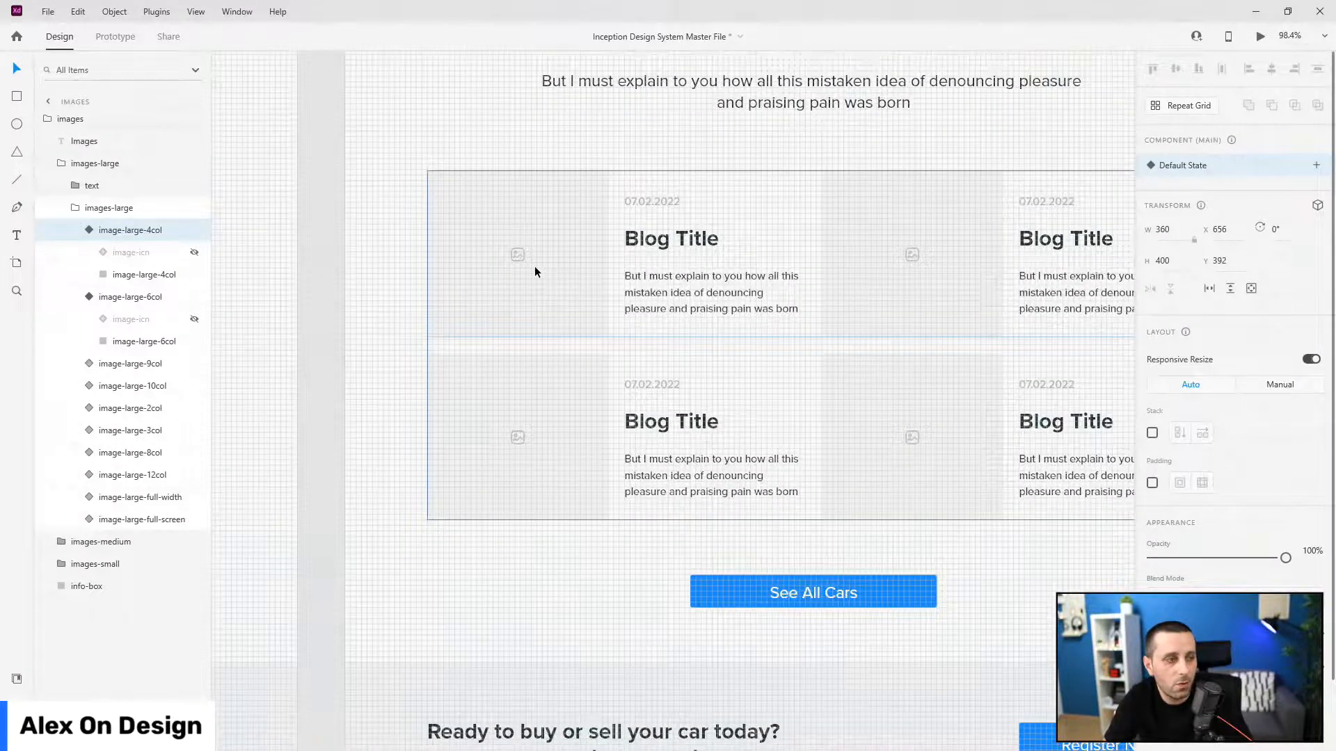
{"action": "left_click", "coordinate": [535, 269]}
{"action": "double_click", "coordinate": [534, 271]}
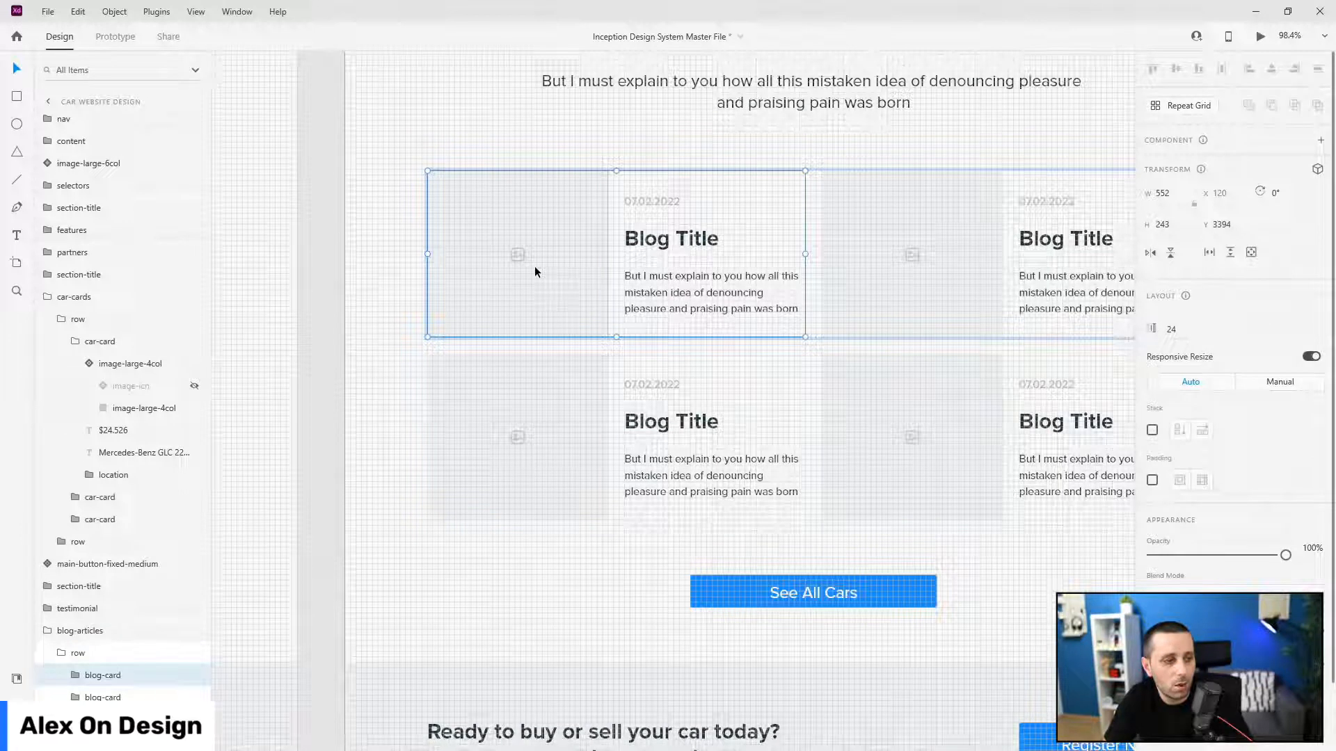
{"action": "double_click", "coordinate": [535, 266]}
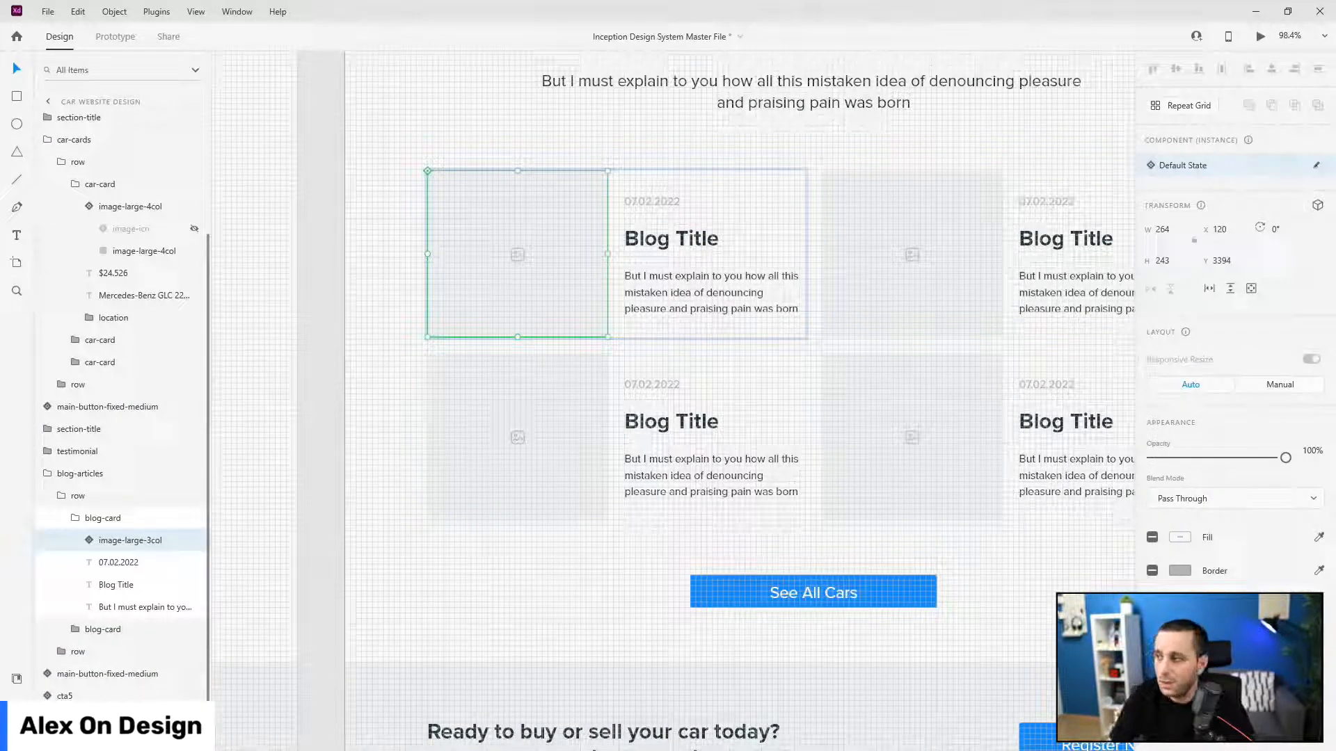
{"action": "left_click", "coordinate": [1316, 167]}
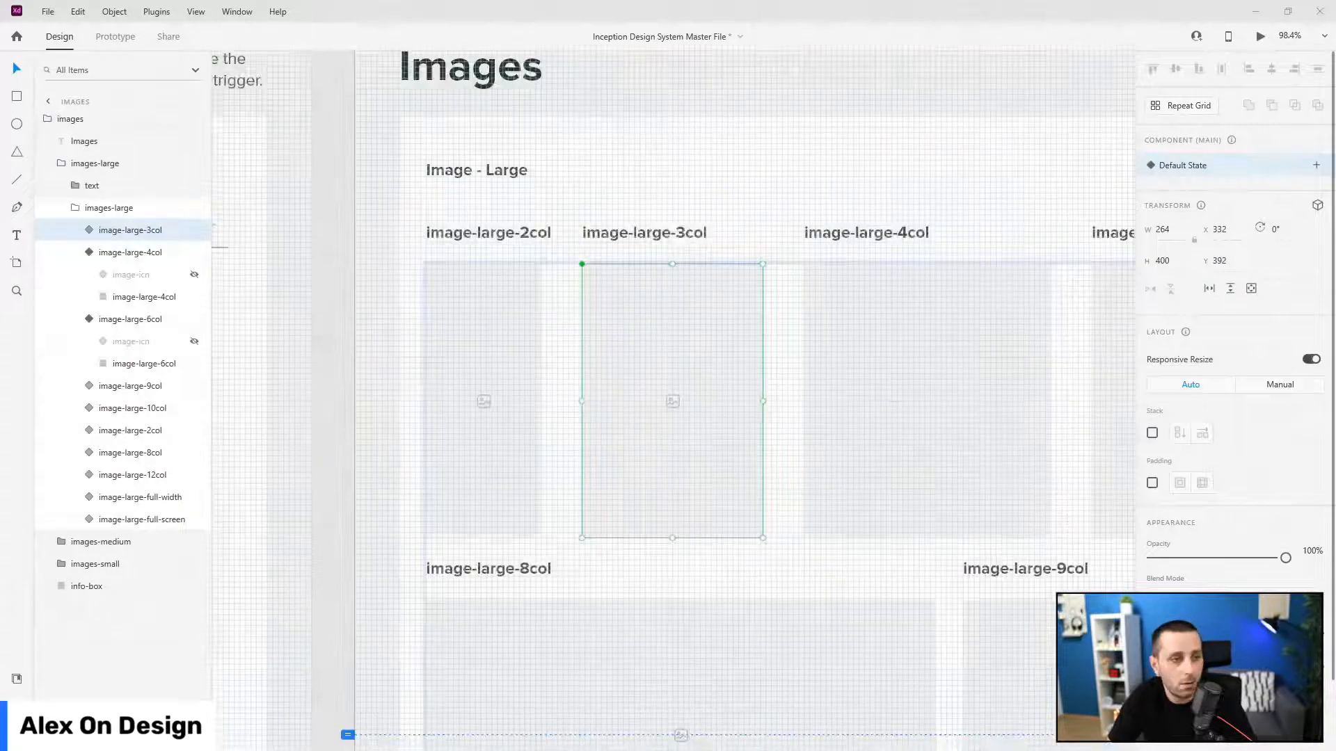
{"action": "left_click", "coordinate": [89, 231]}
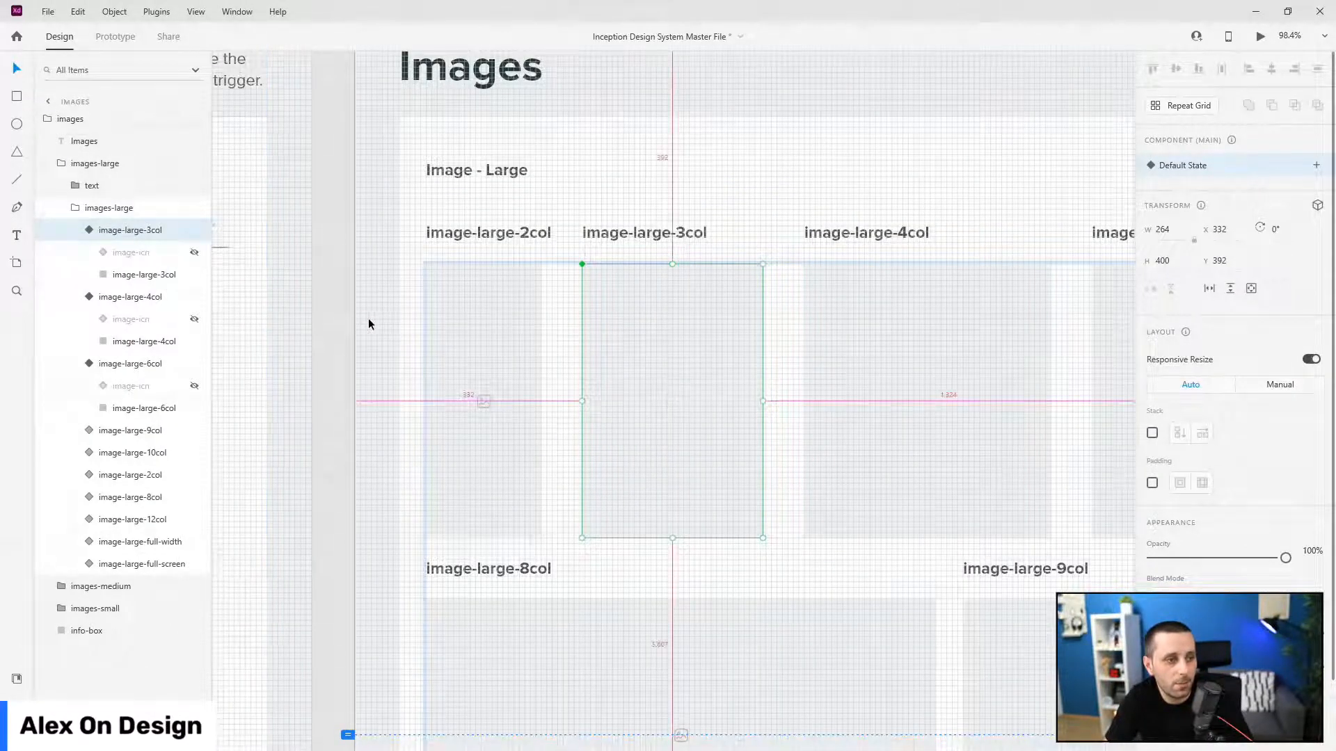
- Review the Car Website Design artboard from the blog section up to the hero, checking the image placeholders
{"action": "scroll", "coordinate": [370, 320], "scroll_direction": "down", "scroll_amount": 10}
{"action": "scroll", "coordinate": [898, 287], "scroll_direction": "up", "scroll_amount": 5}
{"action": "scroll", "coordinate": [911, 279], "scroll_direction": "up", "scroll_amount": 3}
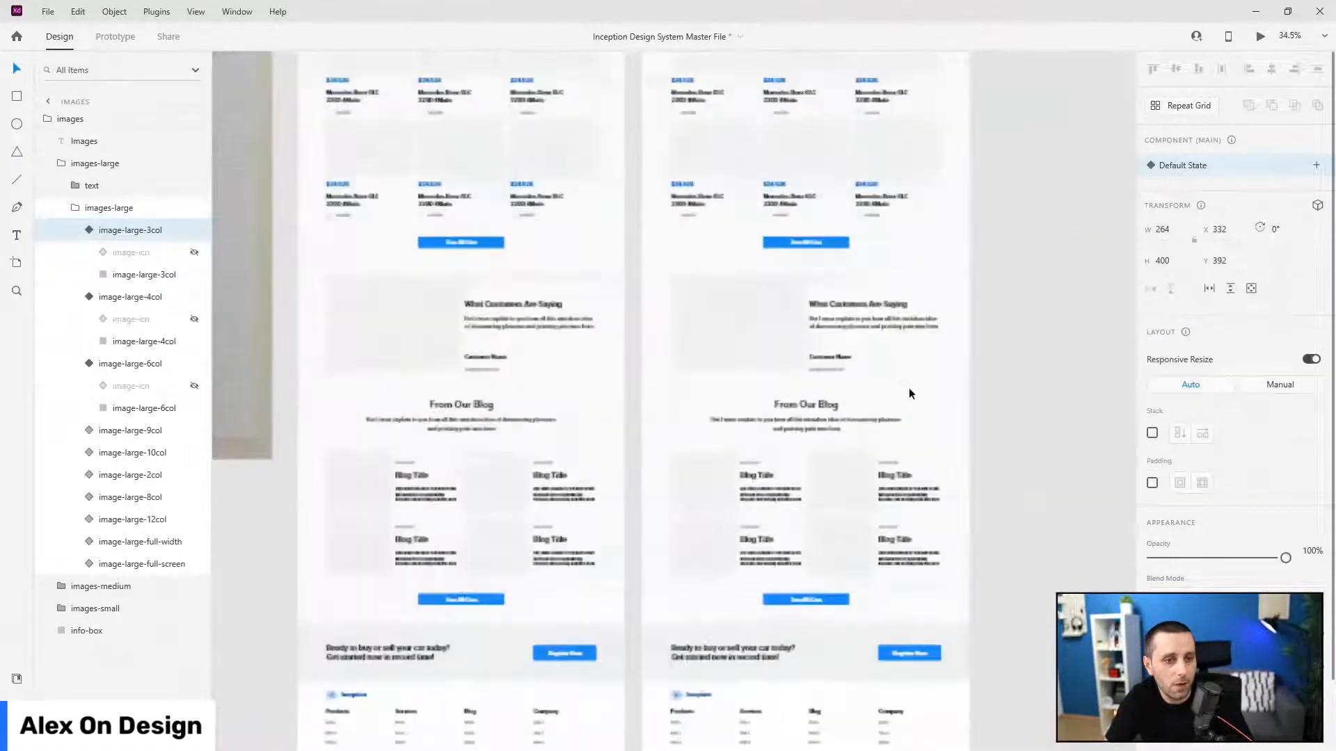
{"action": "scroll", "coordinate": [772, 480], "scroll_direction": "up", "scroll_amount": 6}
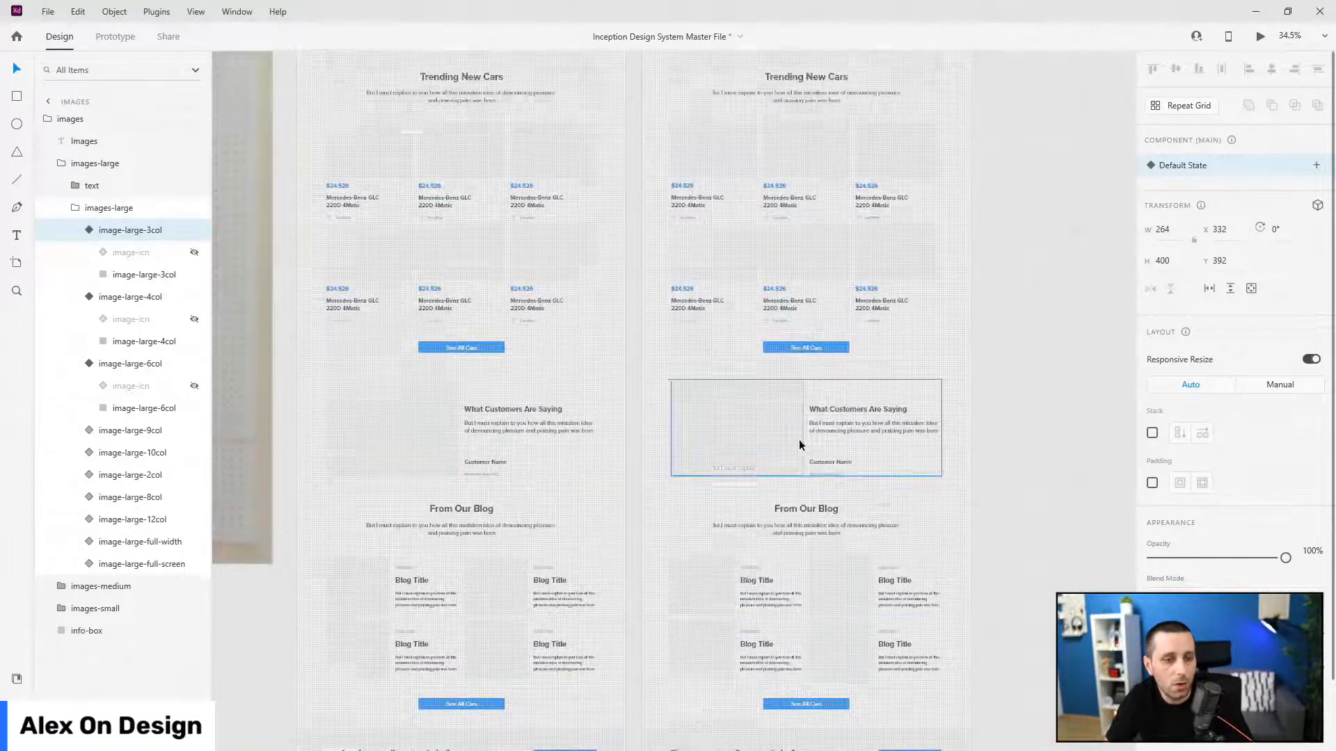
{"action": "scroll", "coordinate": [786, 248], "scroll_direction": "up", "scroll_amount": 3}
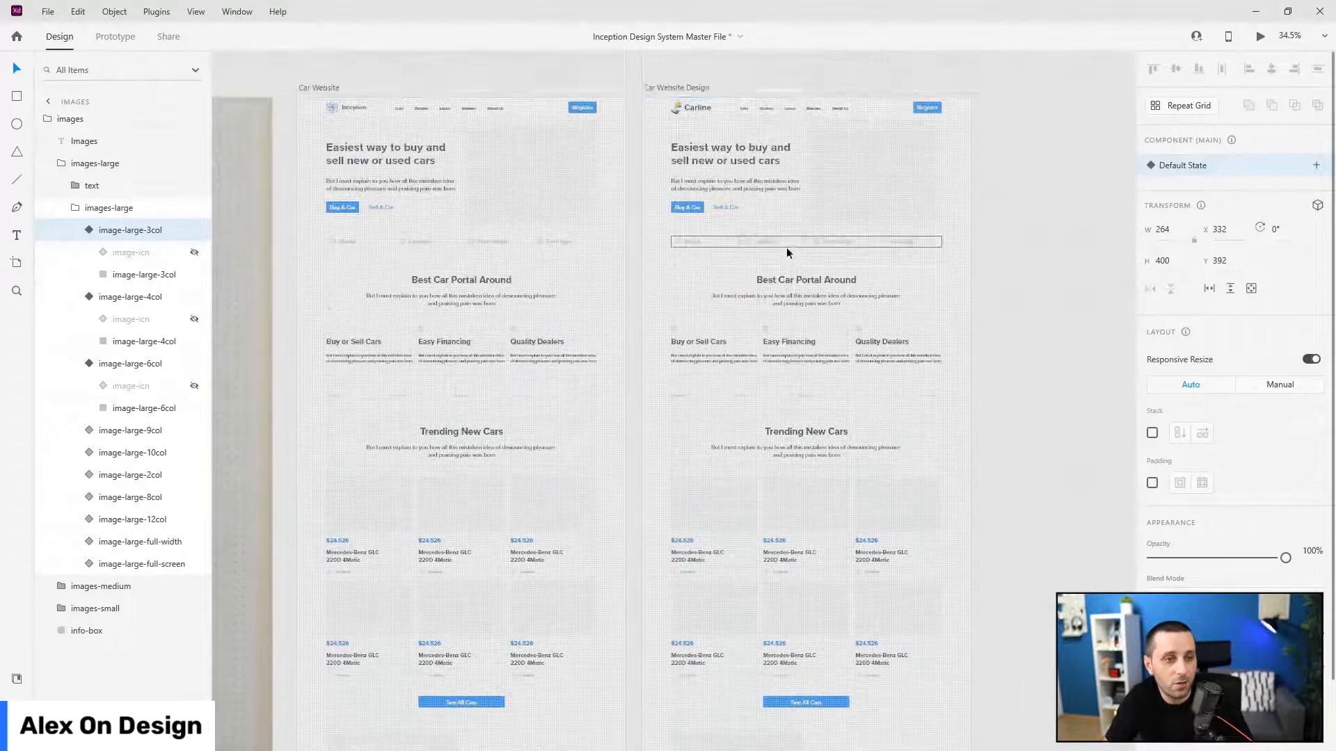
{"action": "scroll", "coordinate": [835, 170], "scroll_direction": "up", "scroll_amount": 3}
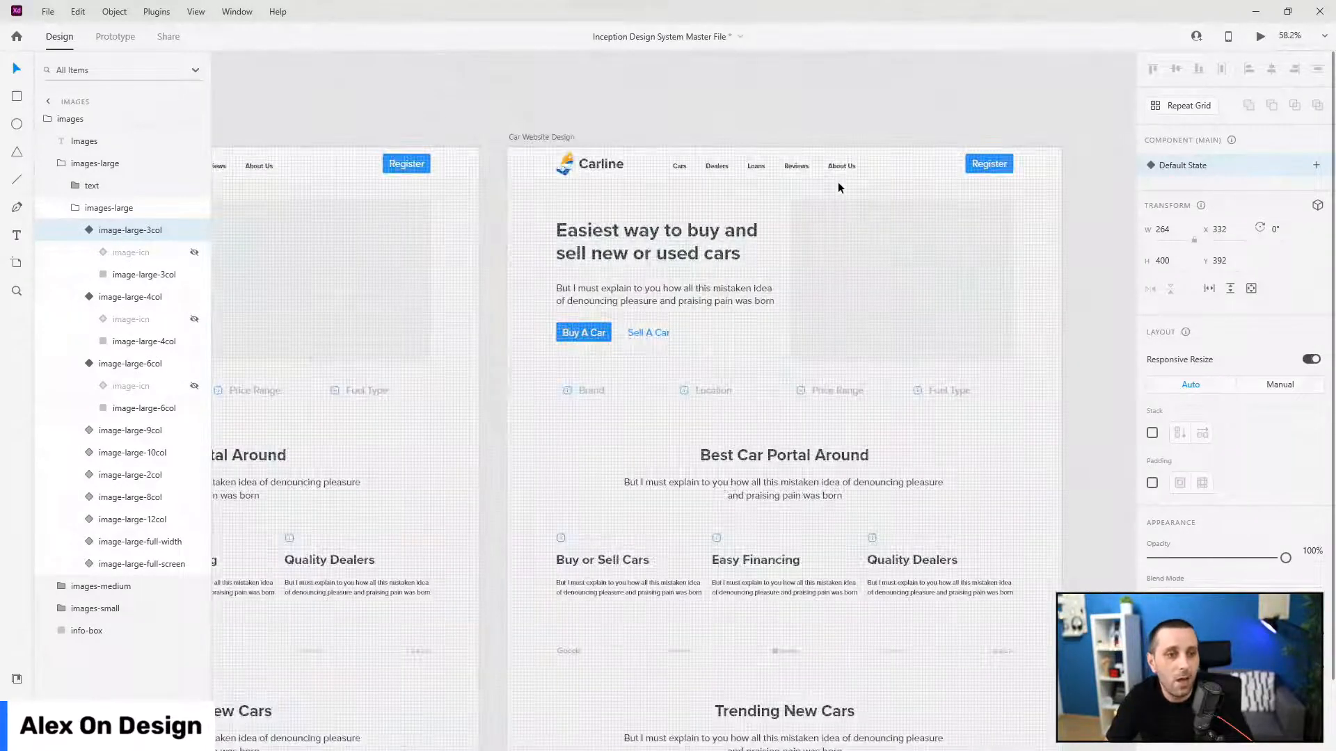
{"action": "scroll", "coordinate": [838, 181], "scroll_direction": "up", "scroll_amount": 2}
{"action": "scroll", "coordinate": [426, 281], "scroll_direction": "up", "scroll_amount": 1}
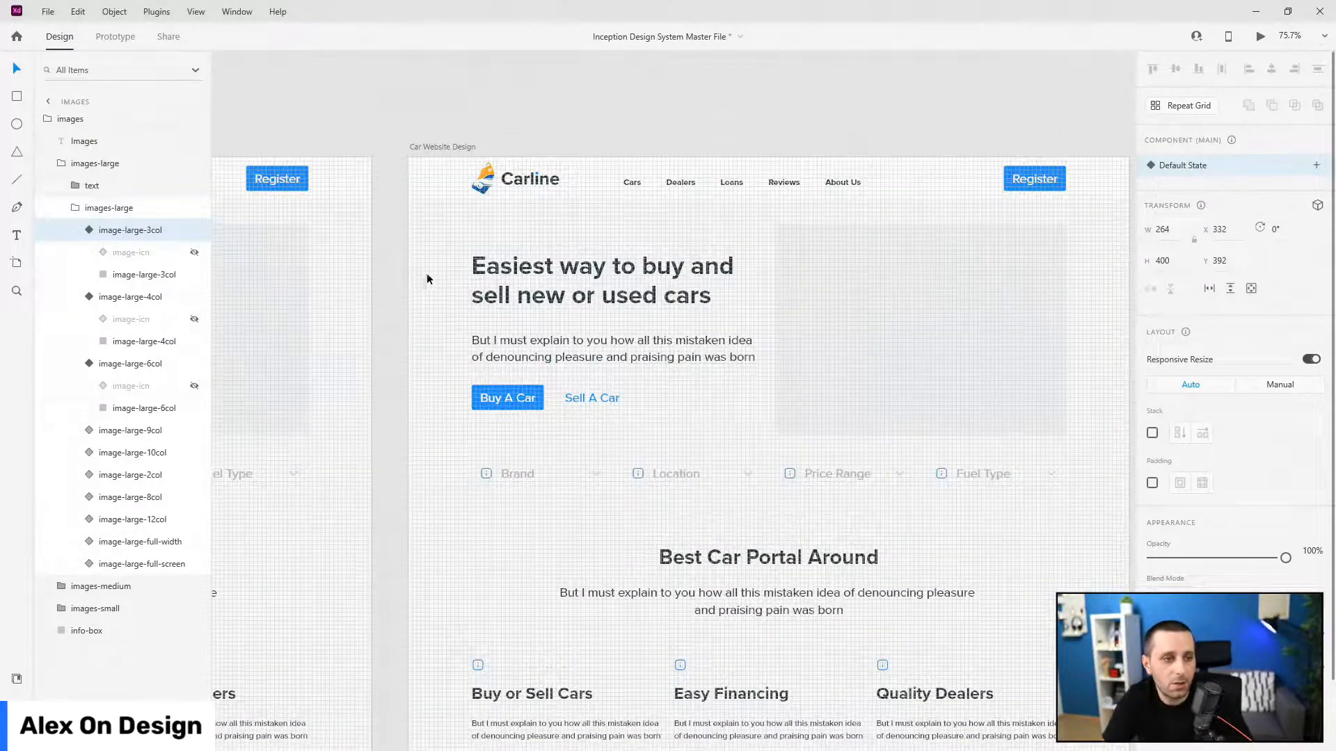
{"action": "scroll", "coordinate": [293, 270], "scroll_direction": "down", "scroll_amount": 2}
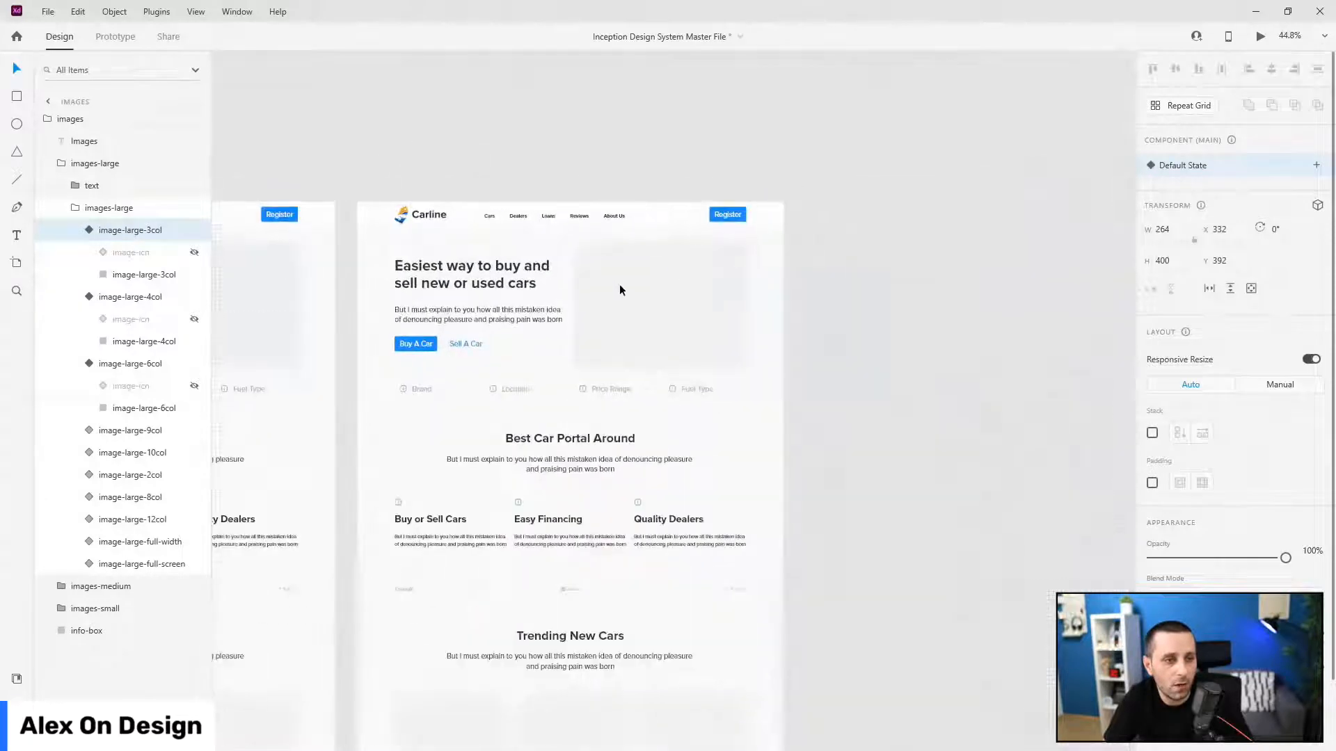
{"action": "scroll", "coordinate": [620, 290], "scroll_direction": "up", "scroll_amount": 3}
{"action": "scroll", "coordinate": [857, 292], "scroll_direction": "down", "scroll_amount": 1}
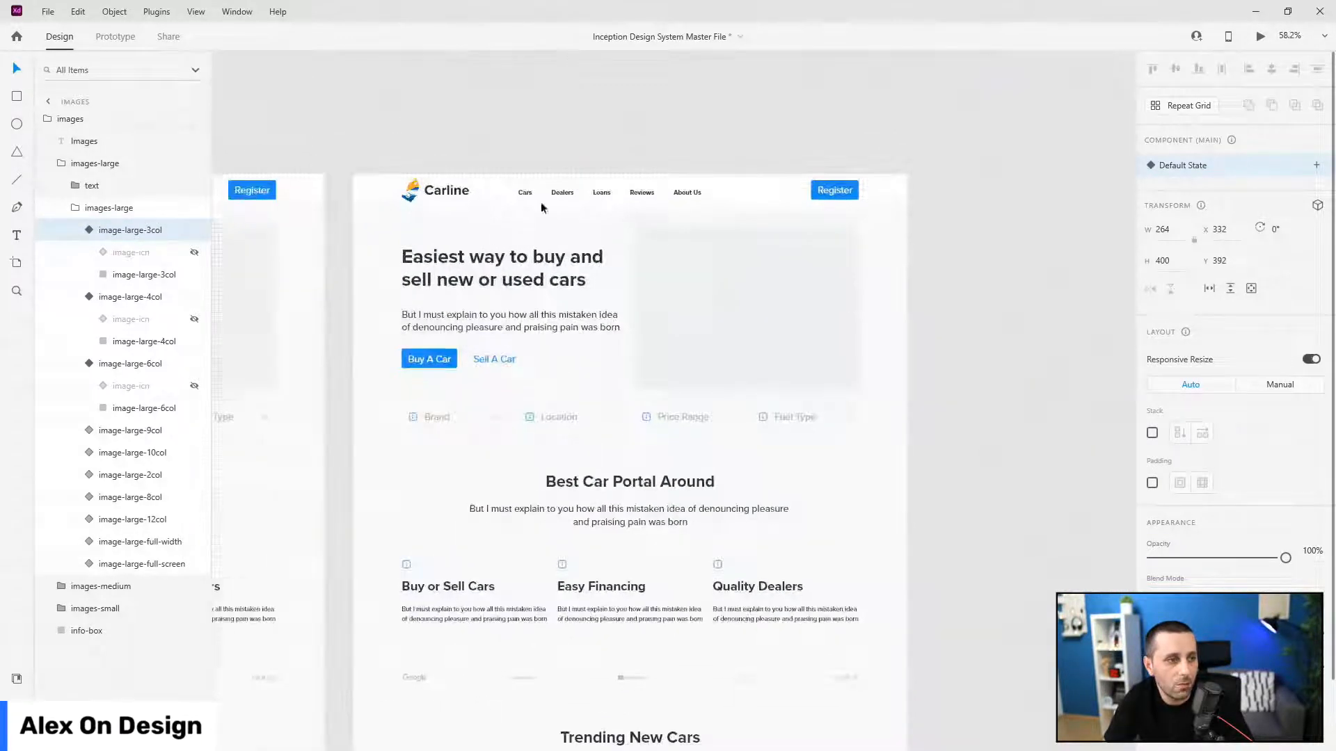
- Draw a full-width rectangle about 1368 by 488 over the hero section and fill it with Marble #EEF2F4
{"action": "left_click", "coordinate": [685, 265]}
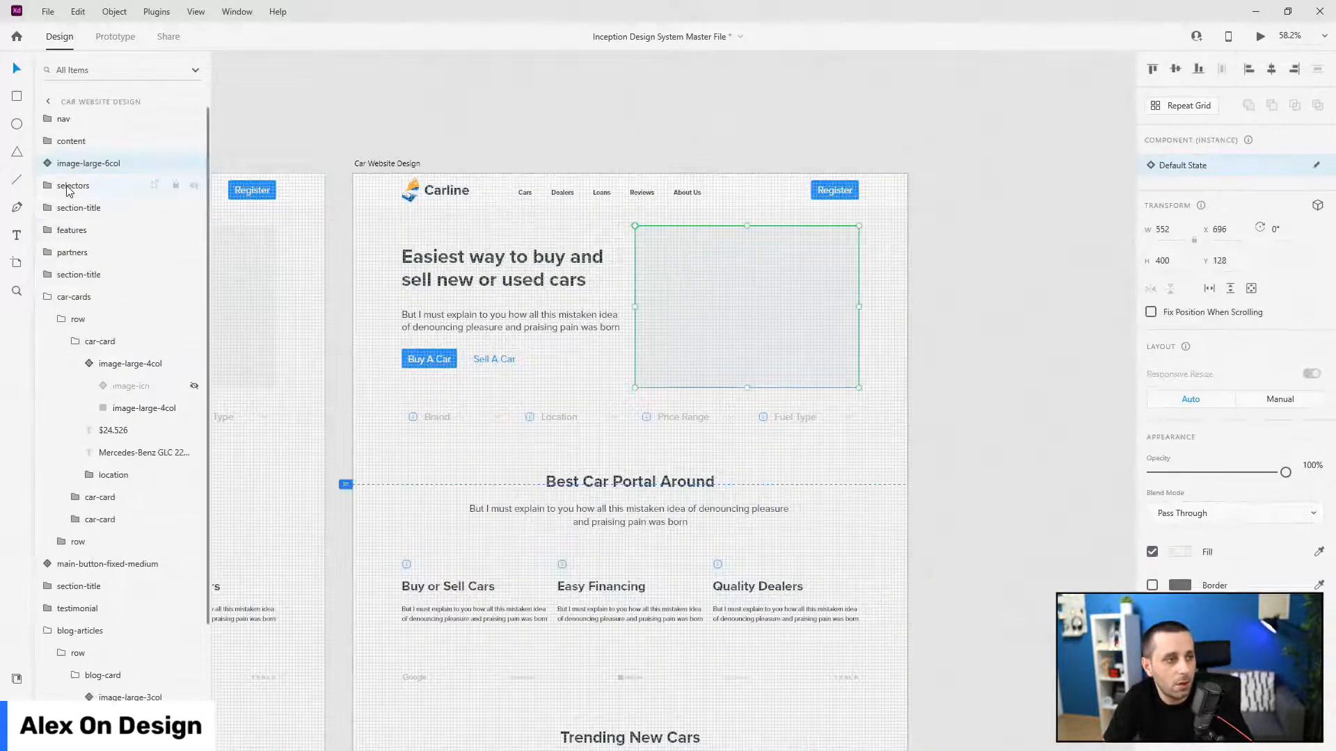
{"action": "left_click", "coordinate": [11, 100]}
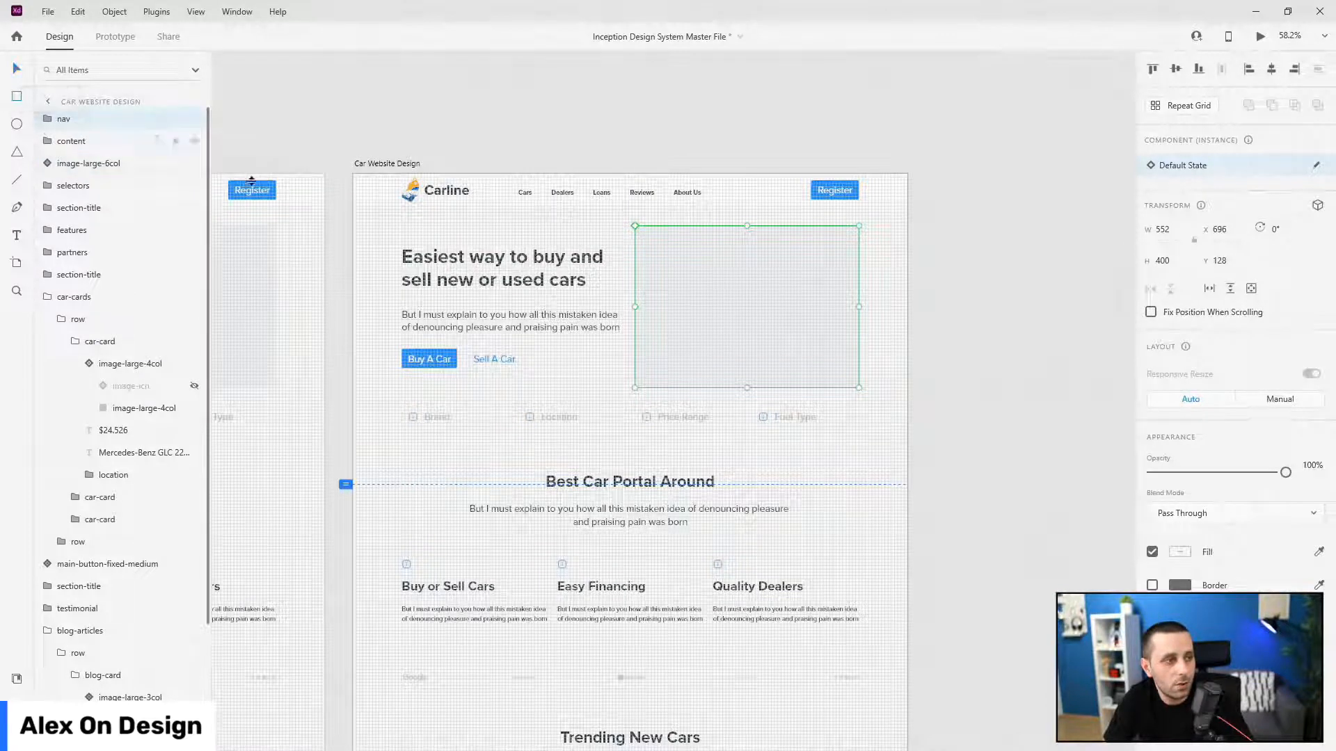
{"action": "left_click", "coordinate": [357, 209]}
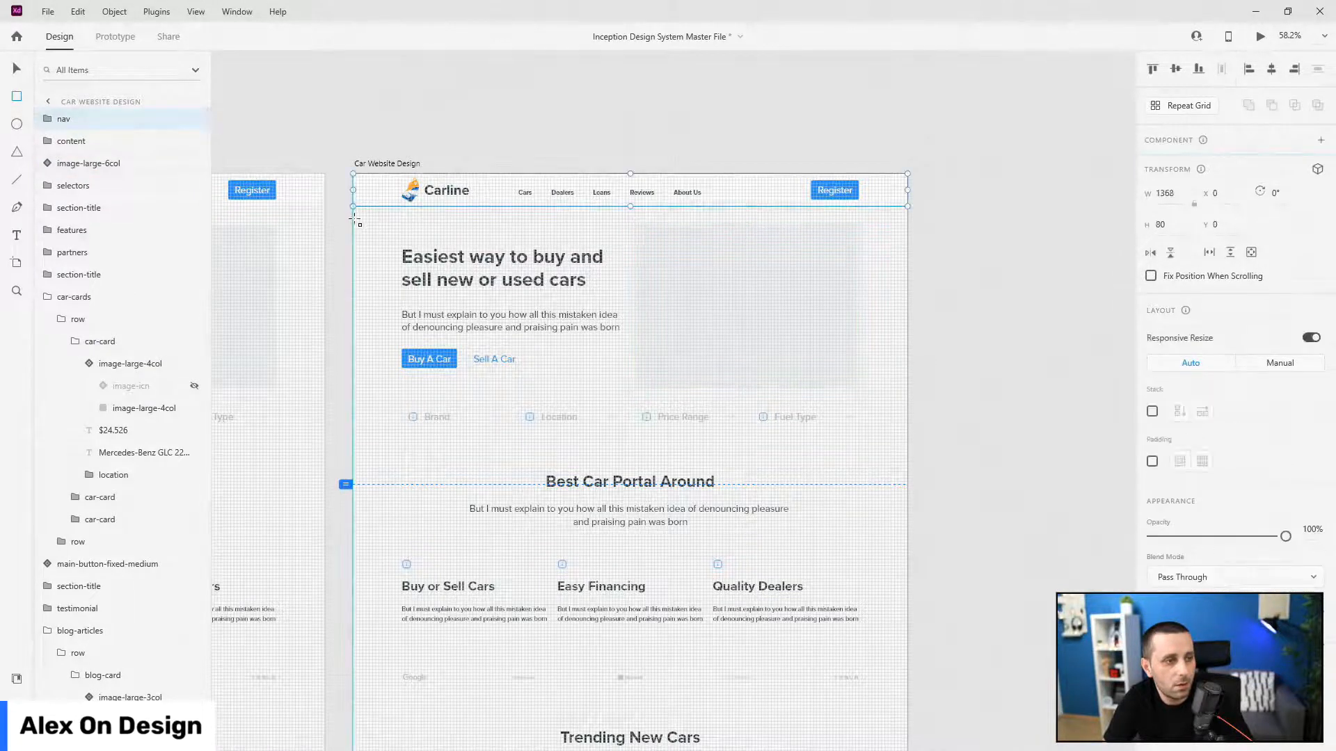
{"action": "left_click_drag", "start_coordinate": [356, 221], "coordinate": [911, 417]}
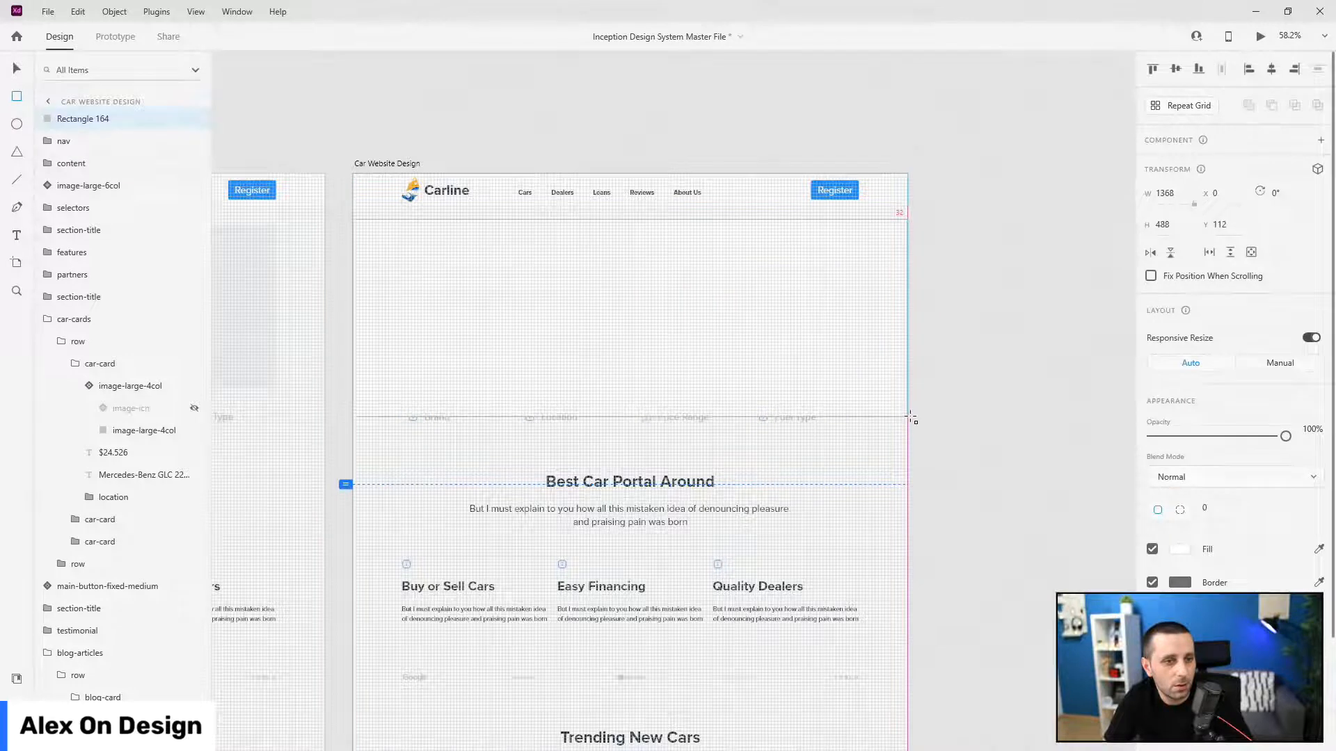
{"action": "left_click", "coordinate": [15, 681]}
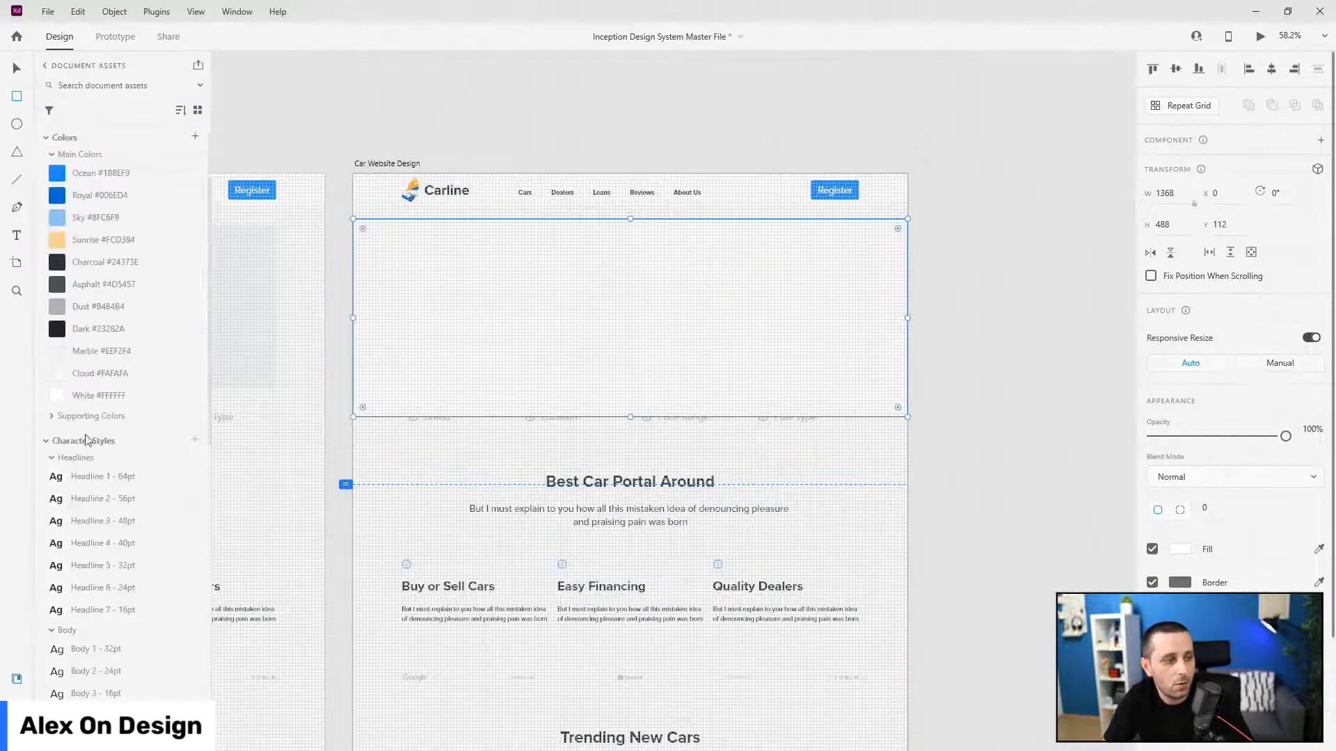
{"action": "left_click", "coordinate": [119, 357]}
- Extend the Marble rectangle up to the artboard's upper edge so that it is 600 high at Y 0
{"action": "scroll", "coordinate": [513, 212], "scroll_direction": "up", "scroll_amount": 4}
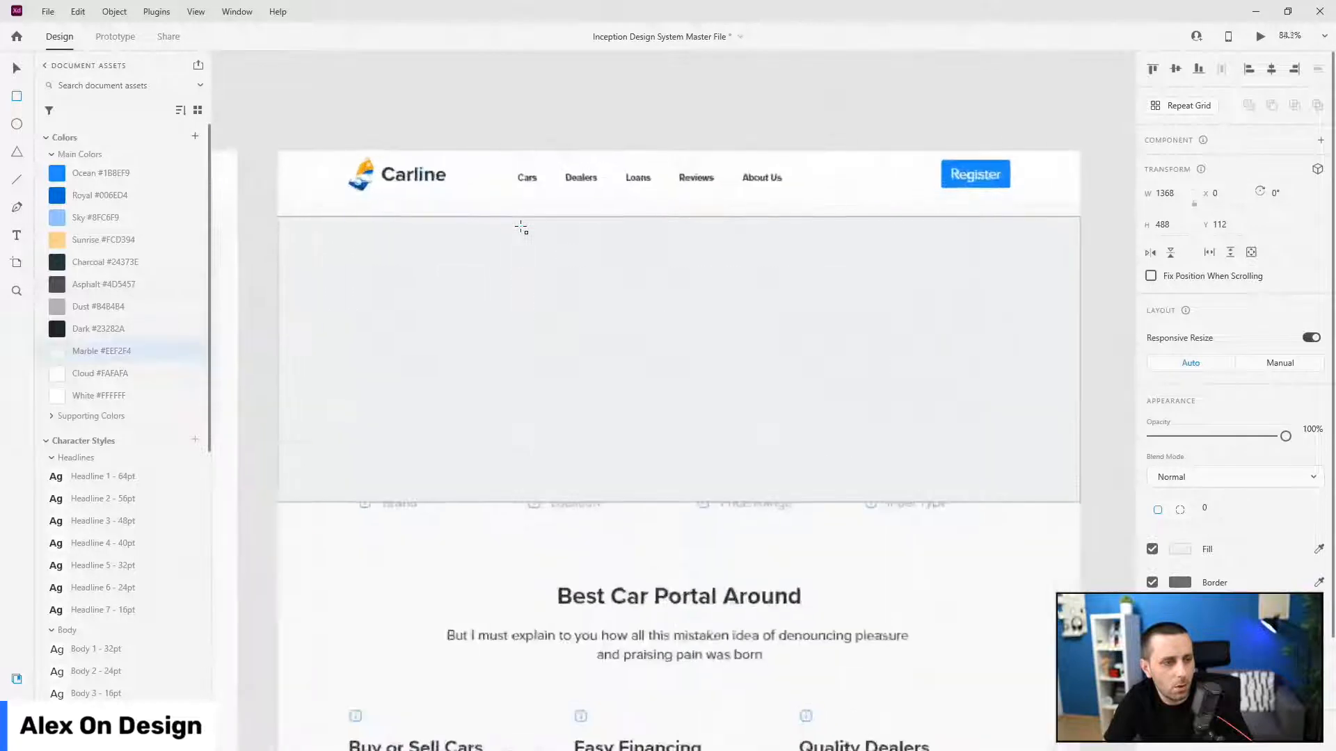
{"action": "left_click_drag", "start_coordinate": [711, 191], "coordinate": [706, 137]}
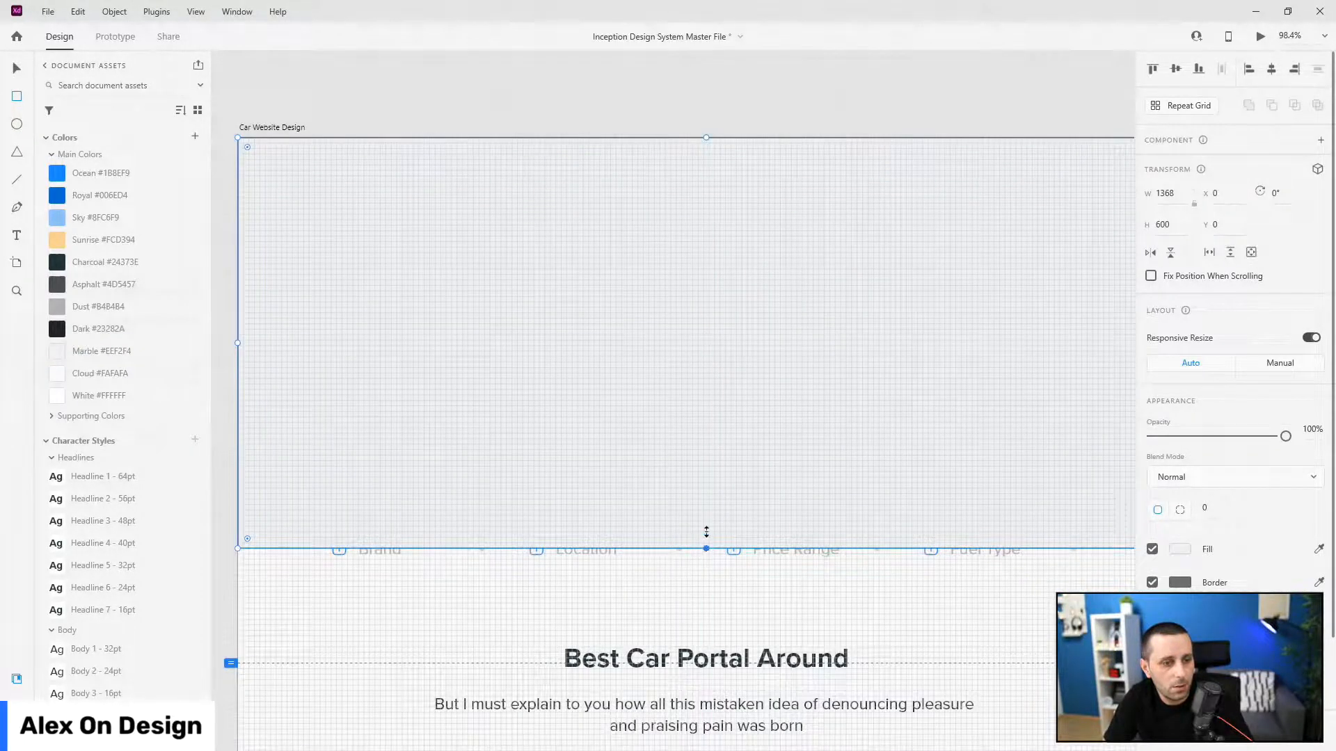
{"action": "mouse_move", "coordinate": [706, 531]}
{"action": "left_mouse_down"}
{"action": "mouse_move", "coordinate": [710, 515]}
{"action": "mouse_move", "coordinate": [709, 549]}
{"action": "left_mouse_up"}
- Send the Marble rectangle to the back, behind the nav, hero content and selectors
{"action": "scroll", "coordinate": [298, 552], "scroll_direction": "up", "scroll_amount": 4}
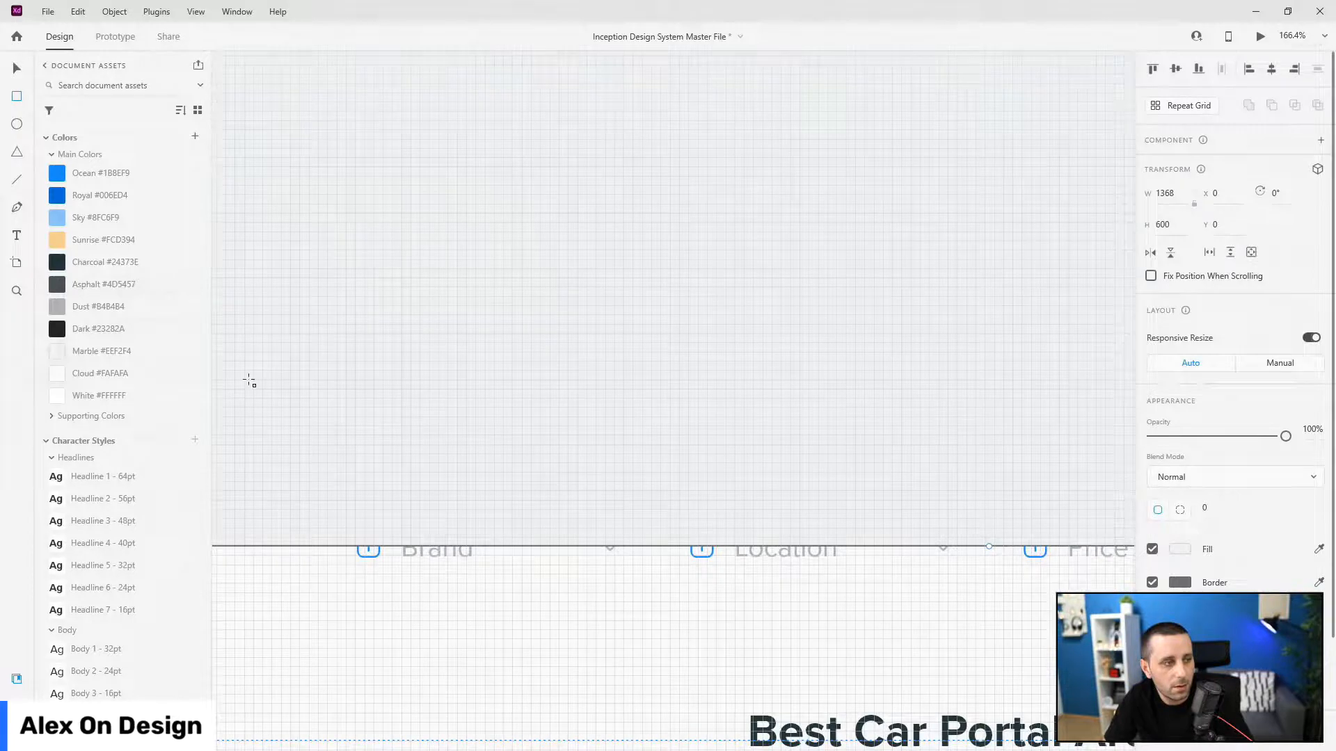
{"action": "right_click", "coordinate": [328, 270]}
{"action": "left_click", "coordinate": [421, 679]}
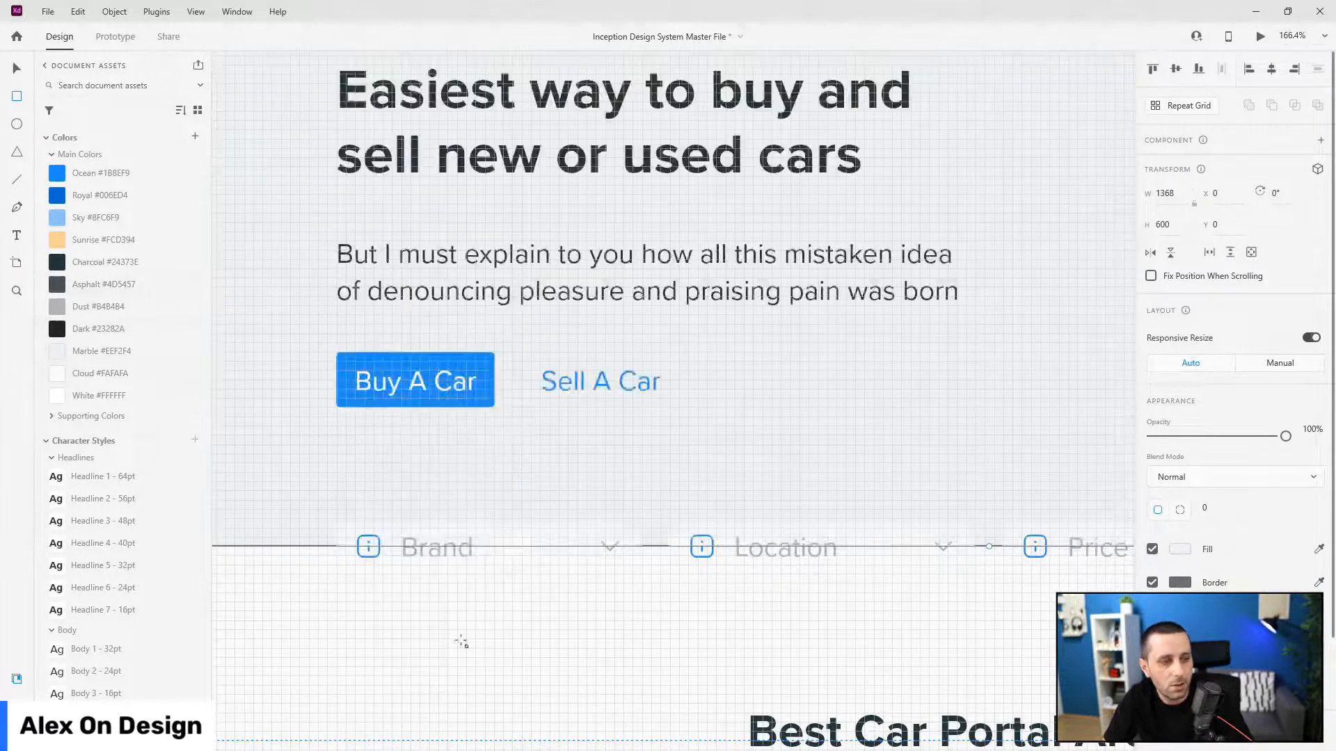
{"action": "scroll", "coordinate": [733, 493], "scroll_direction": "down", "scroll_amount": 4}
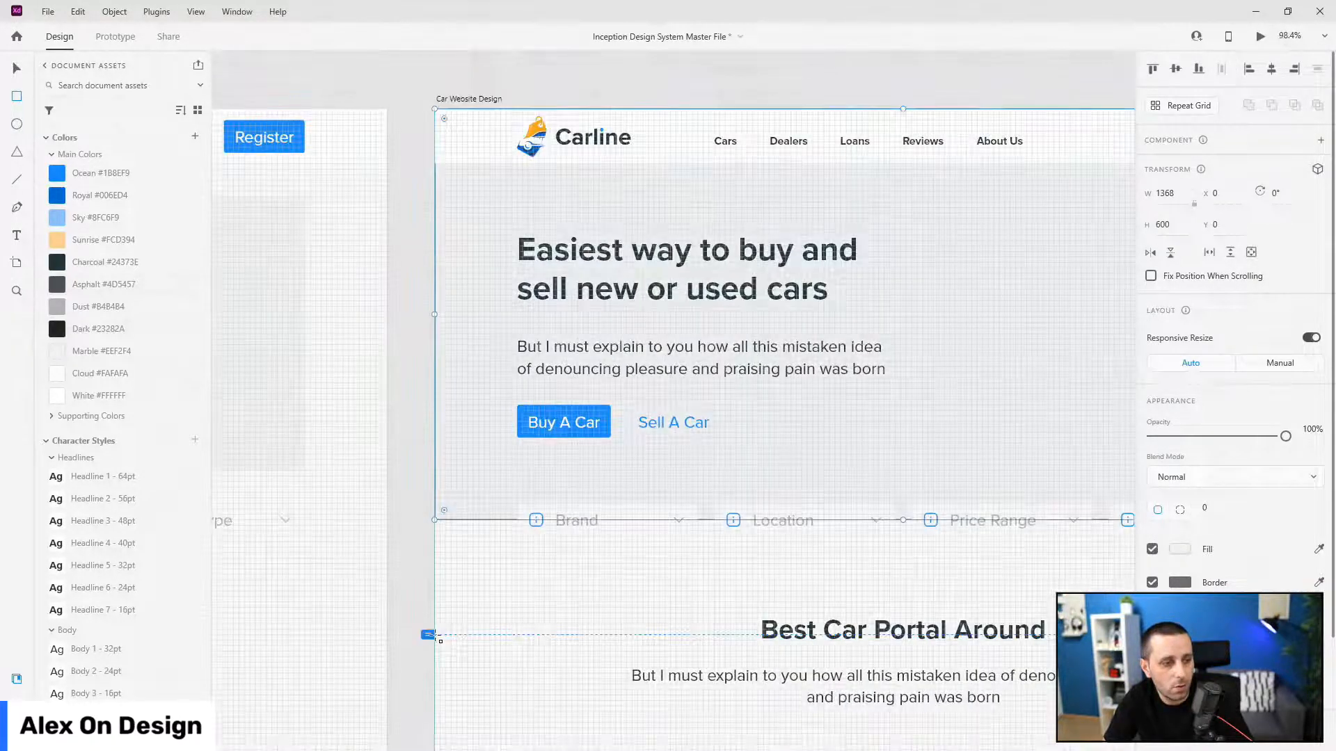
- Remove the border from the Marble background rectangle behind the hero section
{"action": "scroll", "coordinate": [495, 477], "scroll_direction": "up", "scroll_amount": 8}
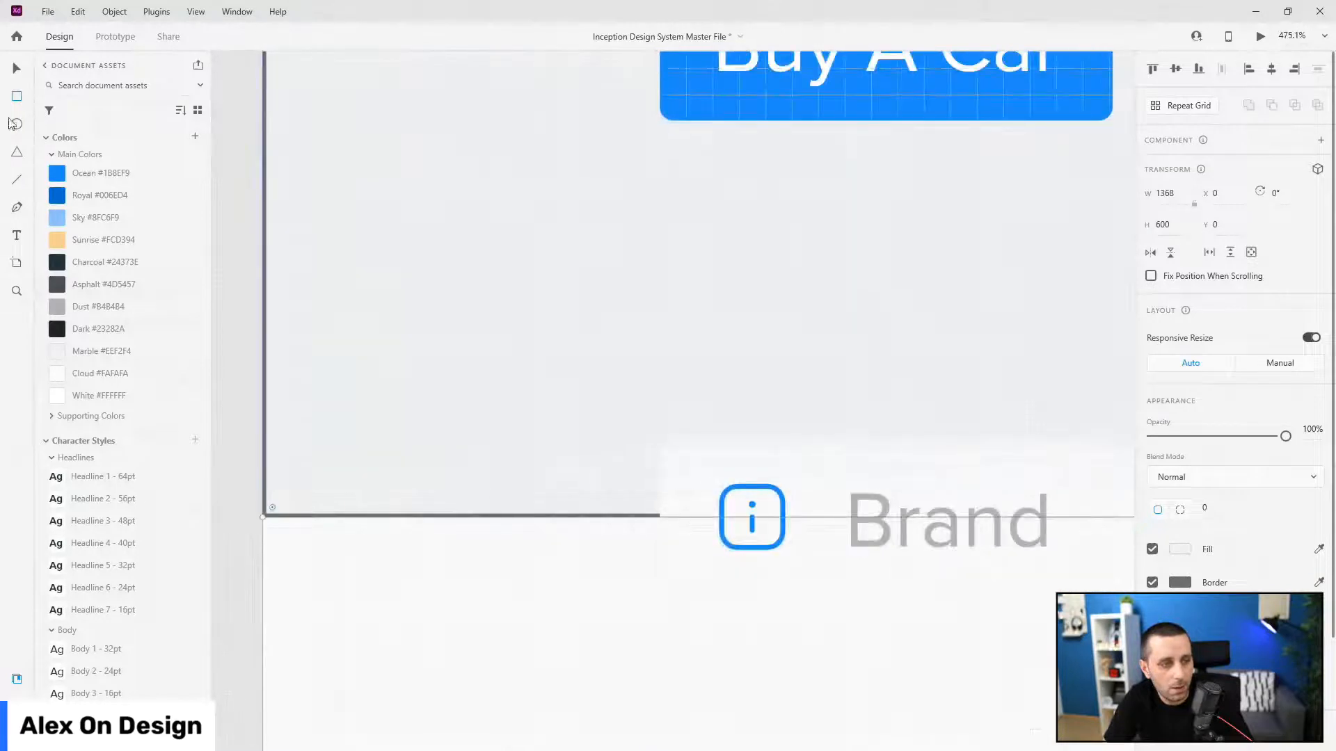
{"action": "left_click", "coordinate": [17, 68]}
{"action": "left_click", "coordinate": [712, 520]}
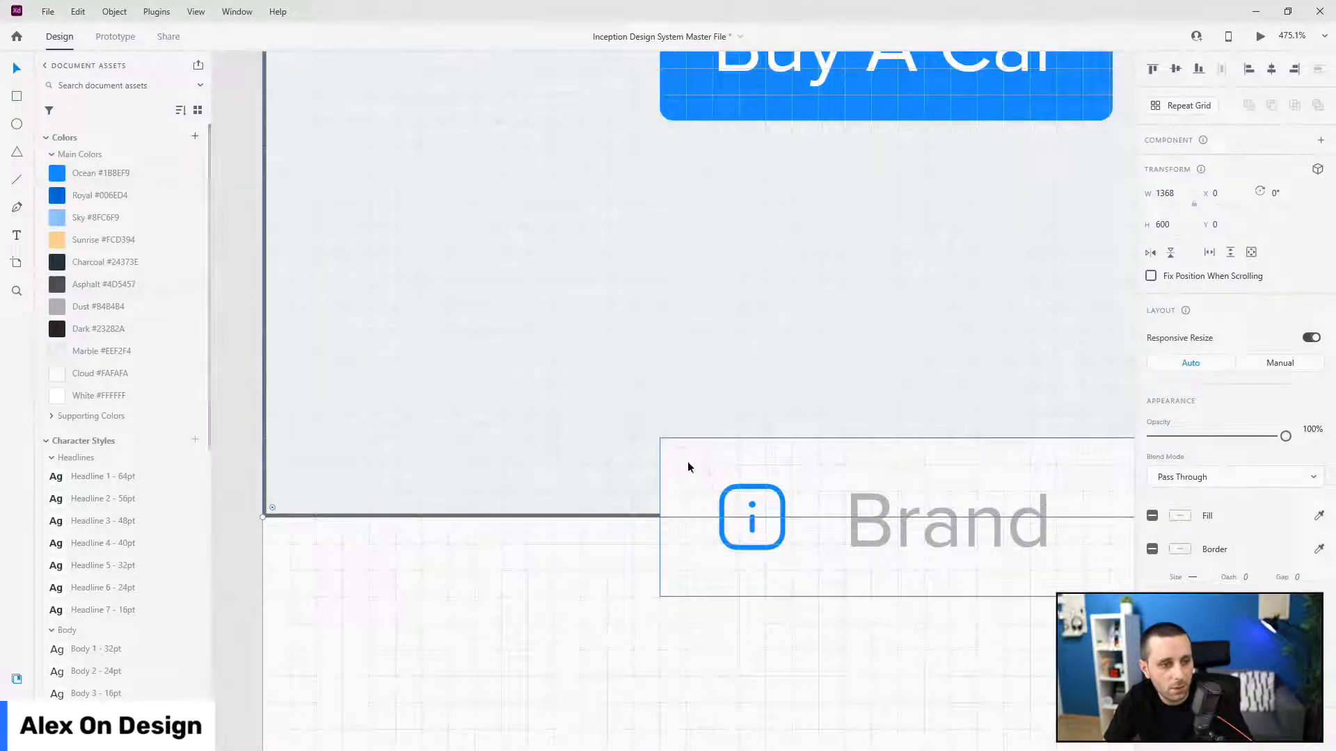
{"action": "left_click", "coordinate": [689, 520]}
{"action": "scroll", "coordinate": [341, 474], "scroll_direction": "down", "scroll_amount": 5}
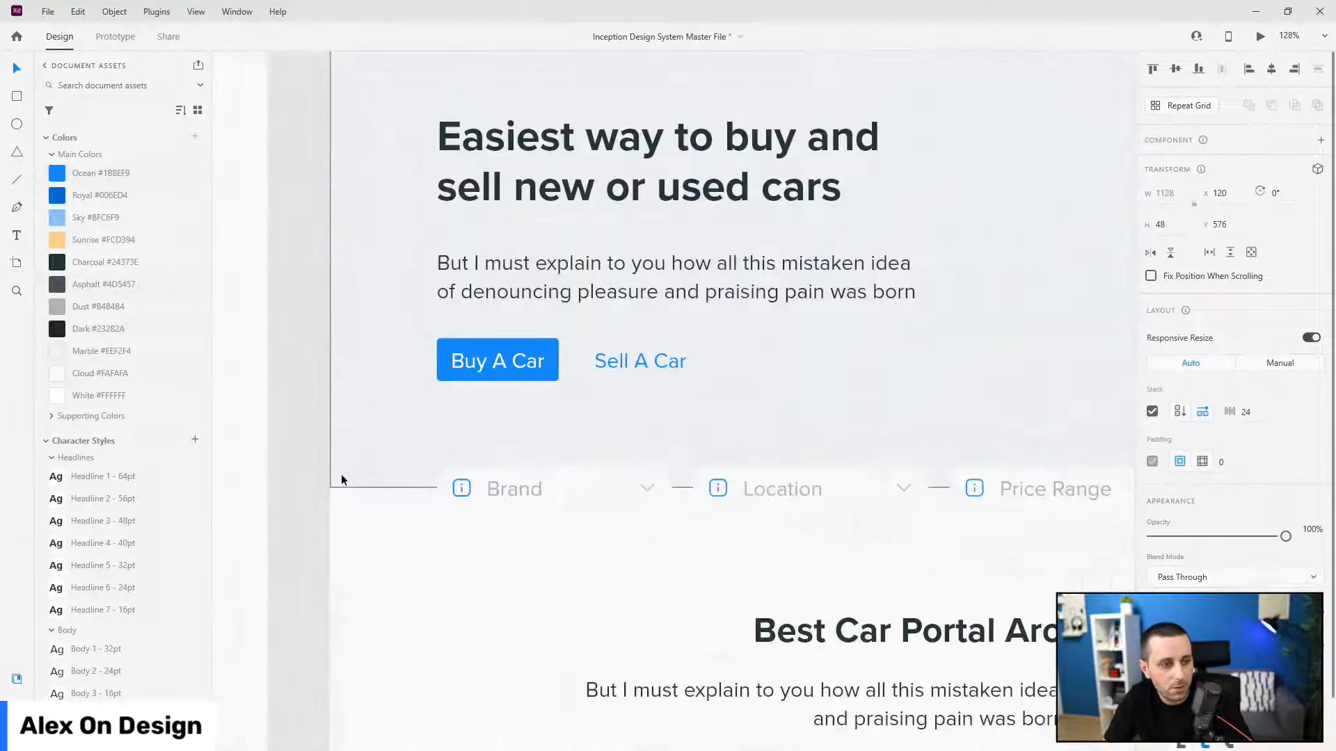
{"action": "scroll", "coordinate": [341, 479], "scroll_direction": "down", "scroll_amount": 2}
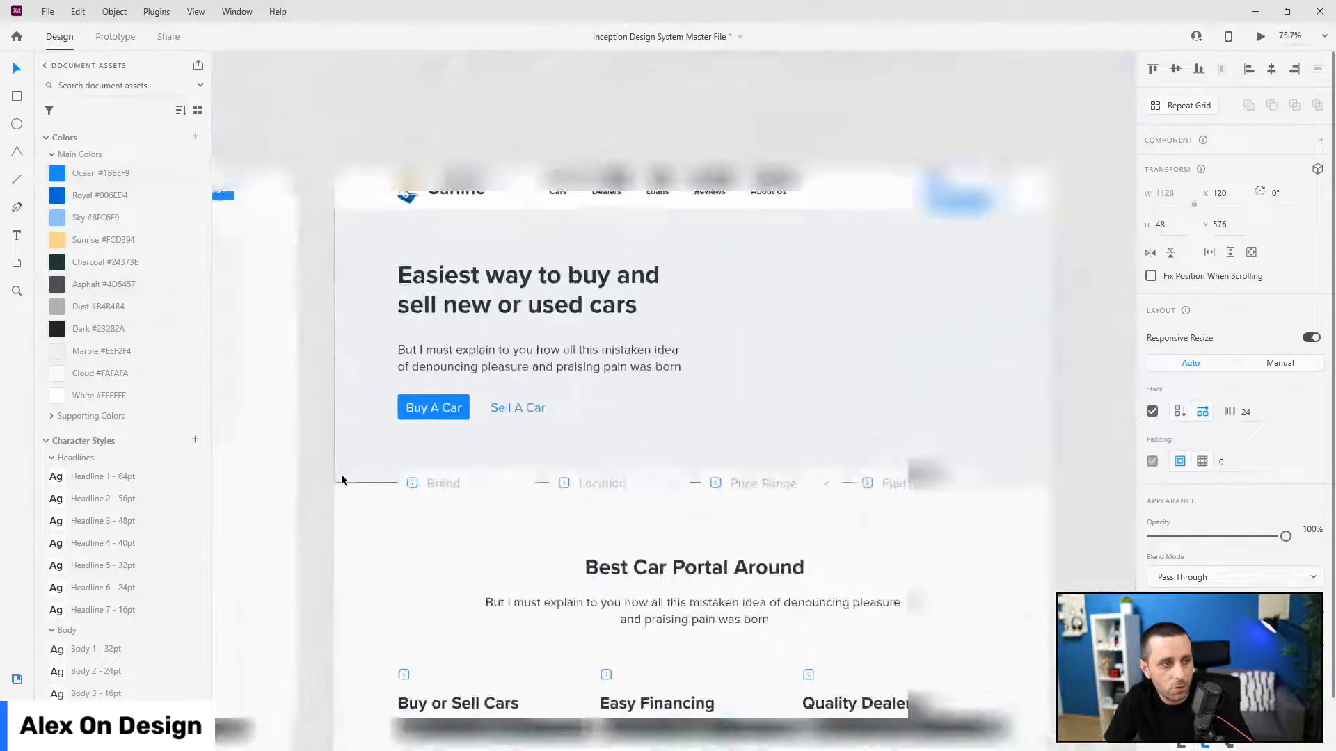
{"action": "left_click", "coordinate": [350, 292]}
{"action": "scroll", "coordinate": [1163, 506], "scroll_direction": "down", "scroll_amount": 2}
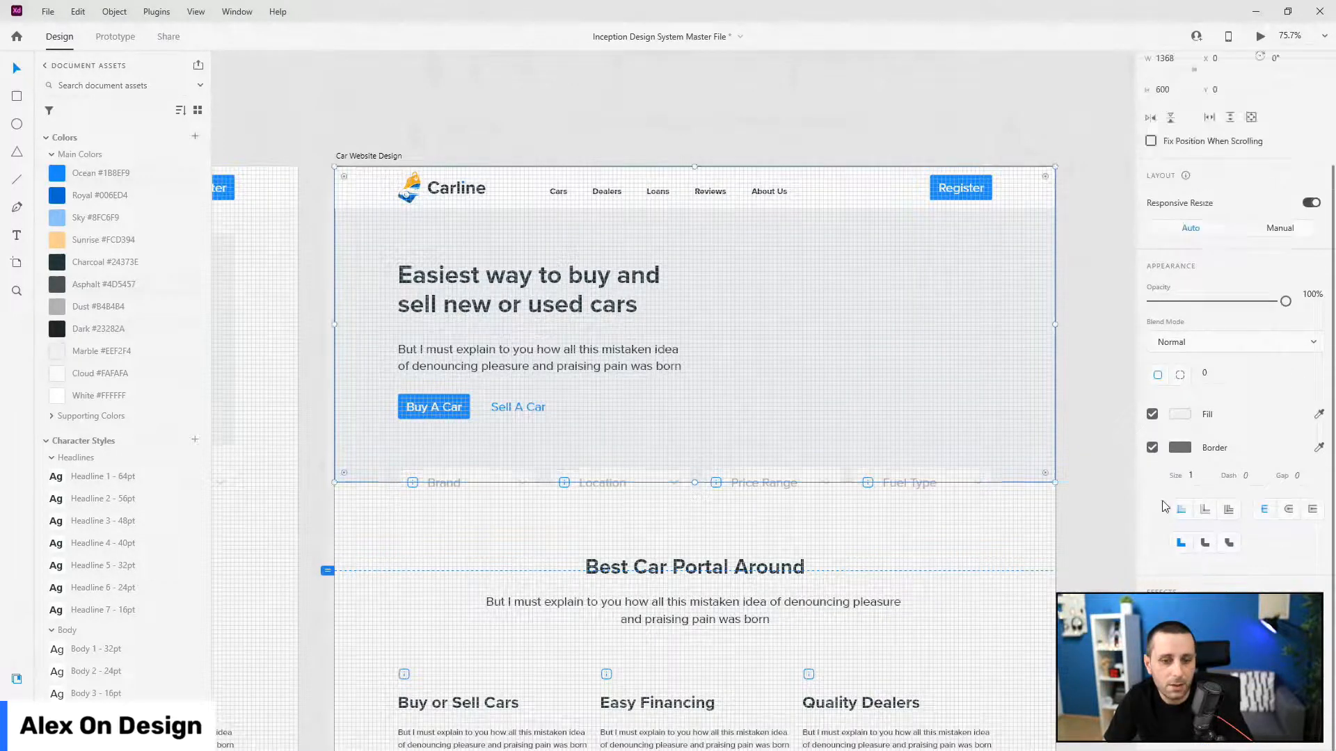
{"action": "left_click", "coordinate": [1152, 449]}
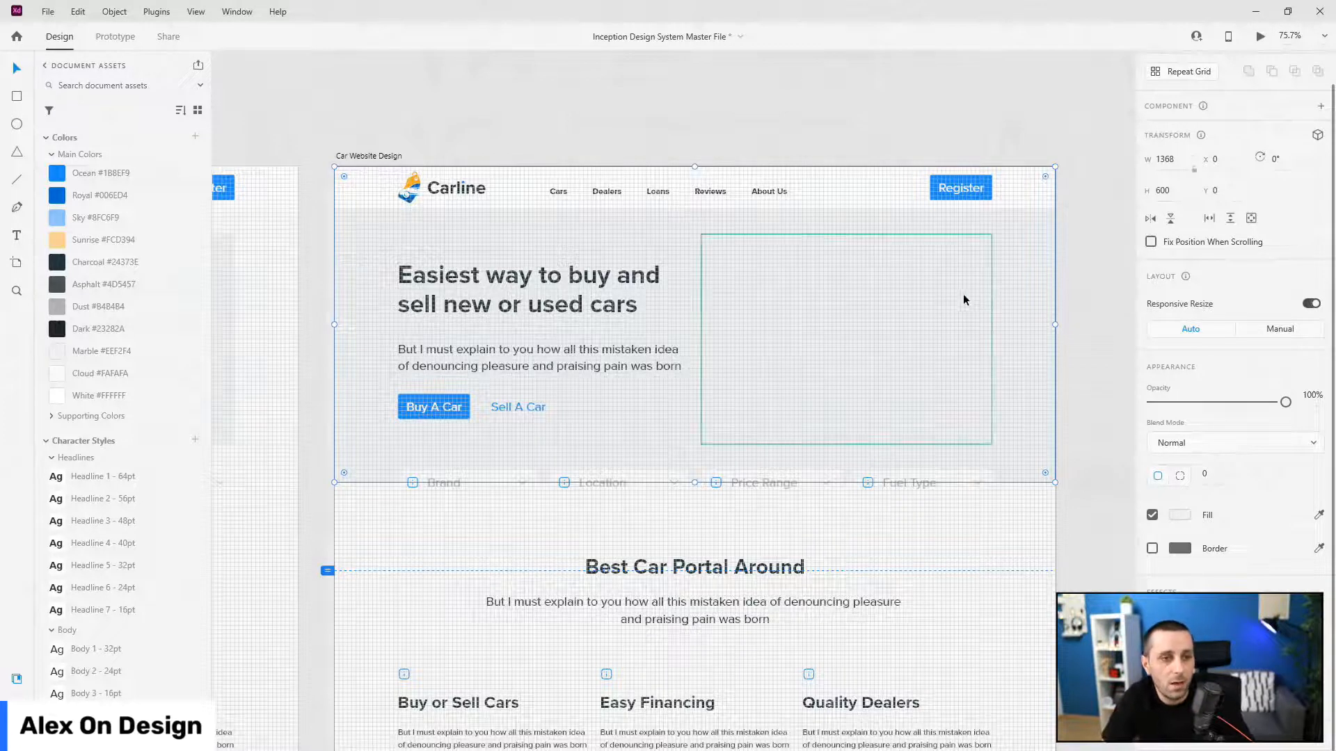
- Import the Tesla Model X image, scale it to about 1017 by 466 and place it over the hero's image placeholder
{"action": "double_click", "coordinate": [925, 321]}
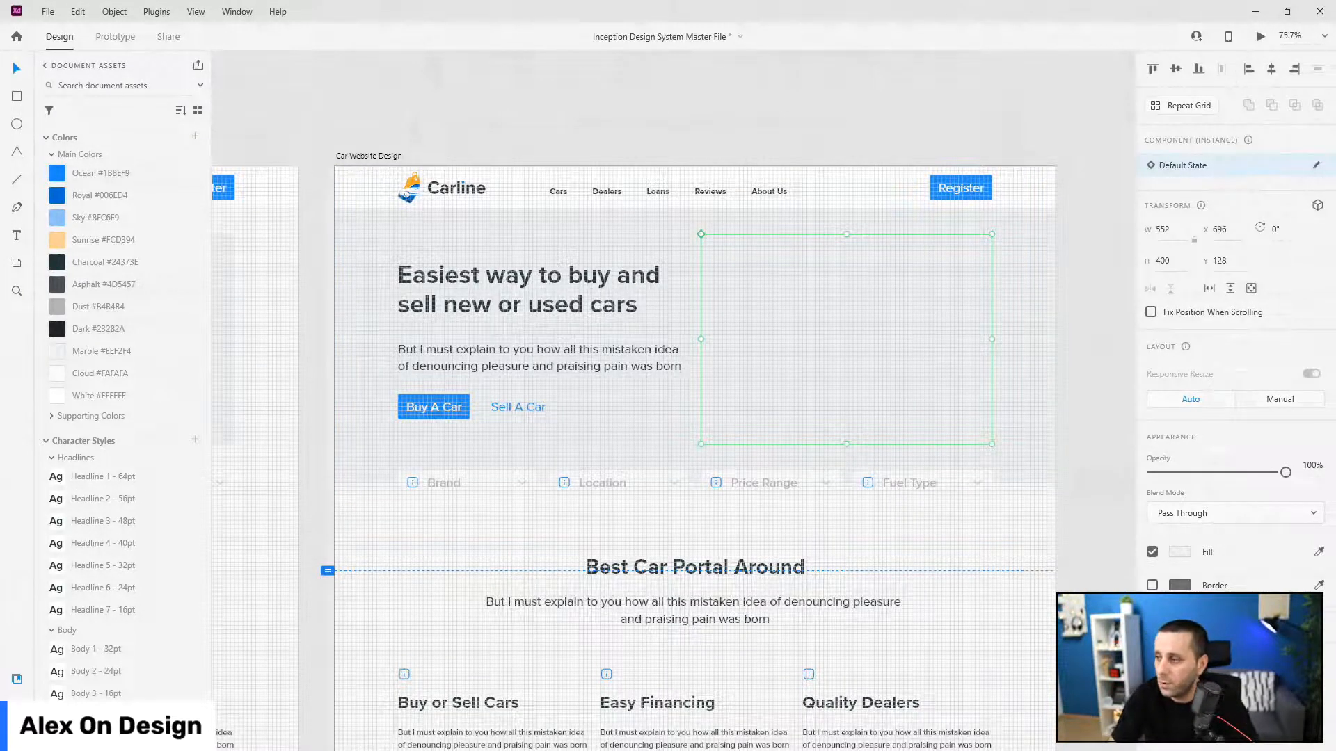
{"action": "left_click_drag", "start_coordinate": [1105, 265], "coordinate": [955, 129]}
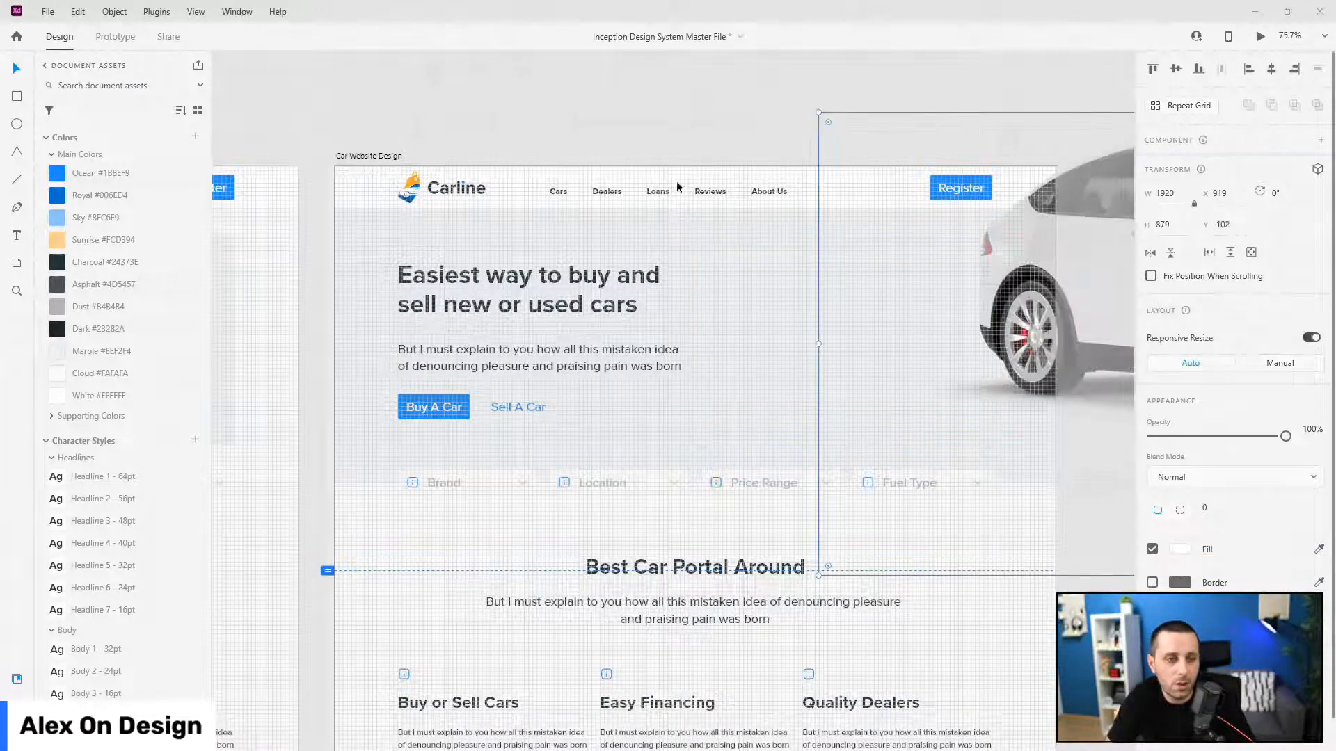
{"action": "scroll", "coordinate": [556, 226], "scroll_direction": "down", "scroll_amount": 4}
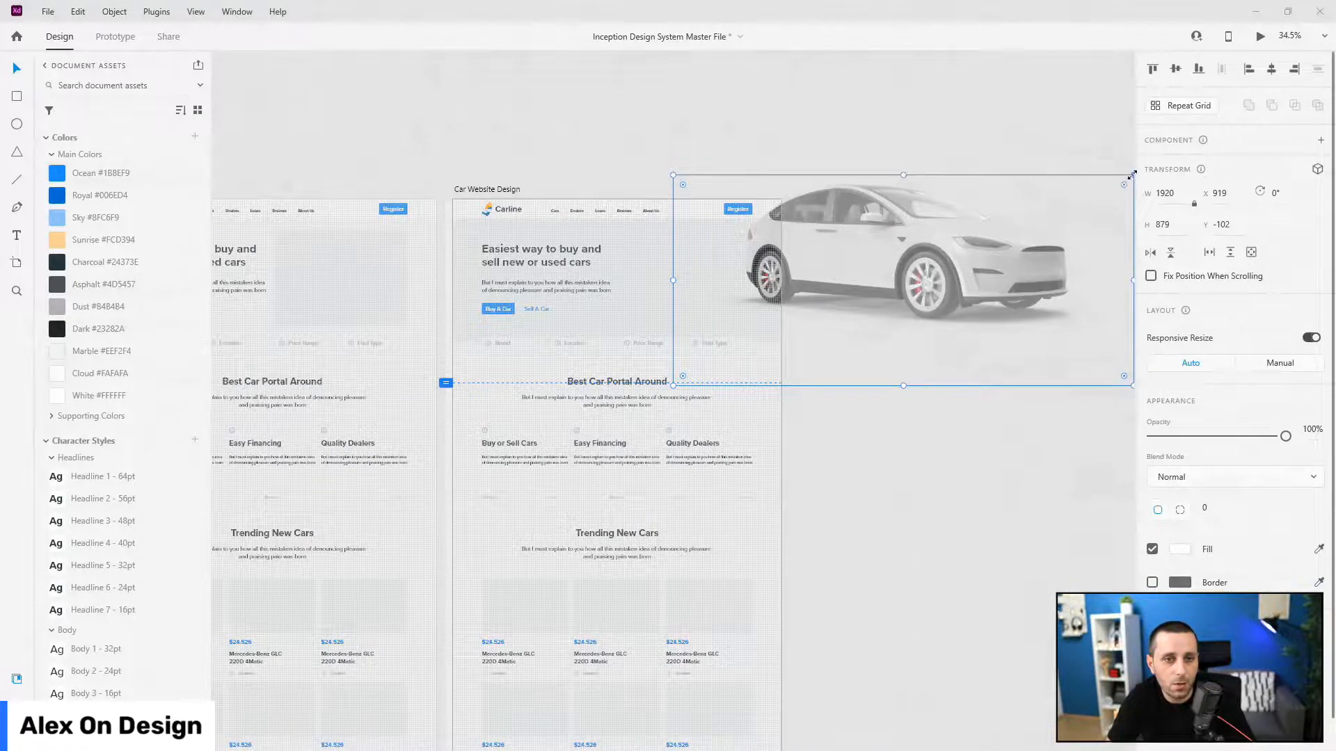
{"action": "left_click_drag", "start_coordinate": [1132, 175], "coordinate": [906, 145]}
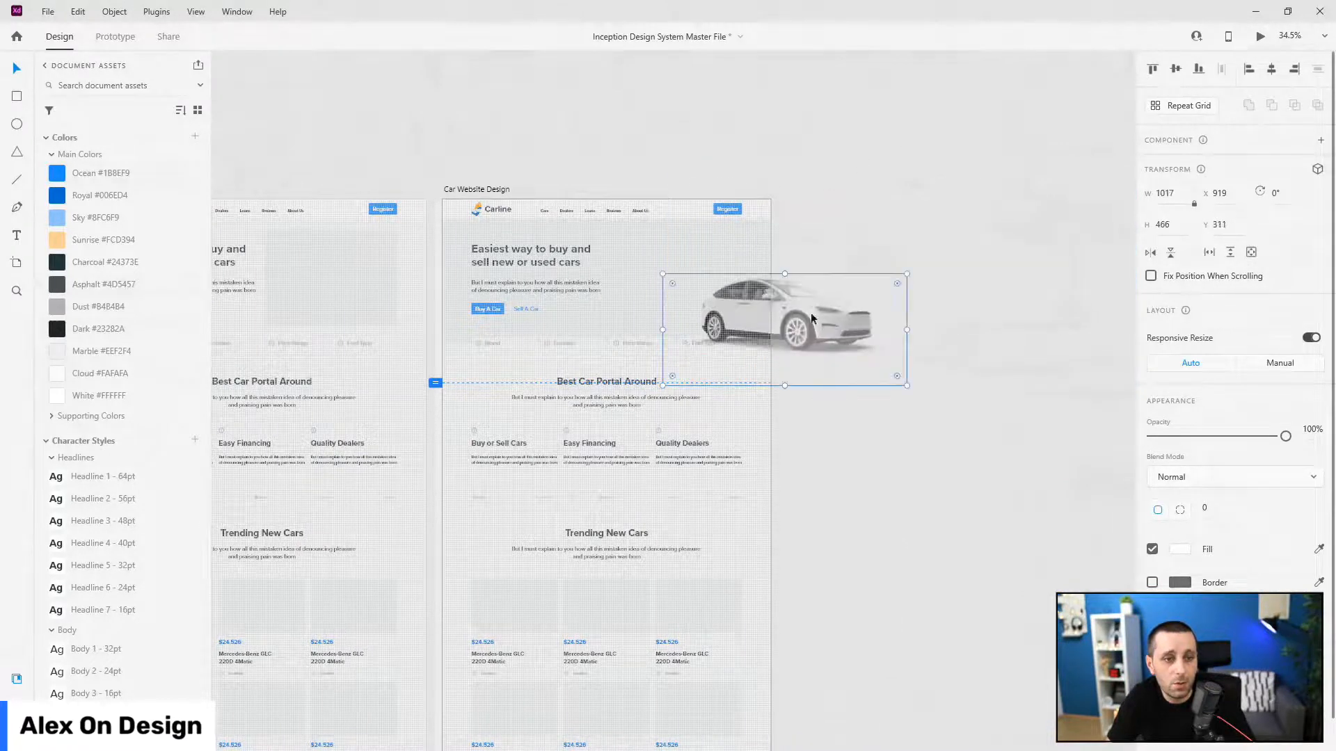
{"action": "left_click_drag", "start_coordinate": [812, 318], "coordinate": [728, 270]}
- Scale the hero car image proportionally down to about 849 by 389
{"action": "scroll", "coordinate": [619, 253], "scroll_direction": "up", "scroll_amount": 4}
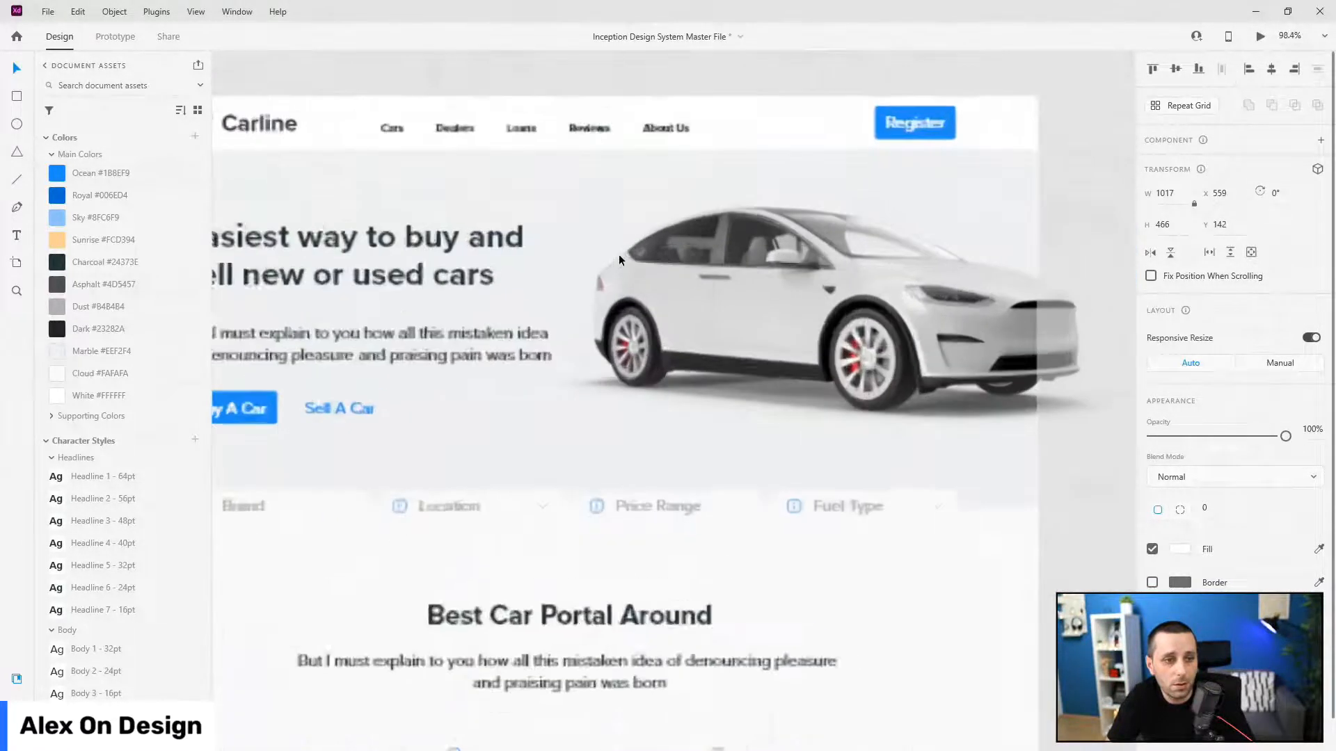
{"action": "scroll", "coordinate": [926, 233], "scroll_direction": "down", "scroll_amount": 1}
{"action": "scroll", "coordinate": [586, 245], "scroll_direction": "down", "scroll_amount": 1}
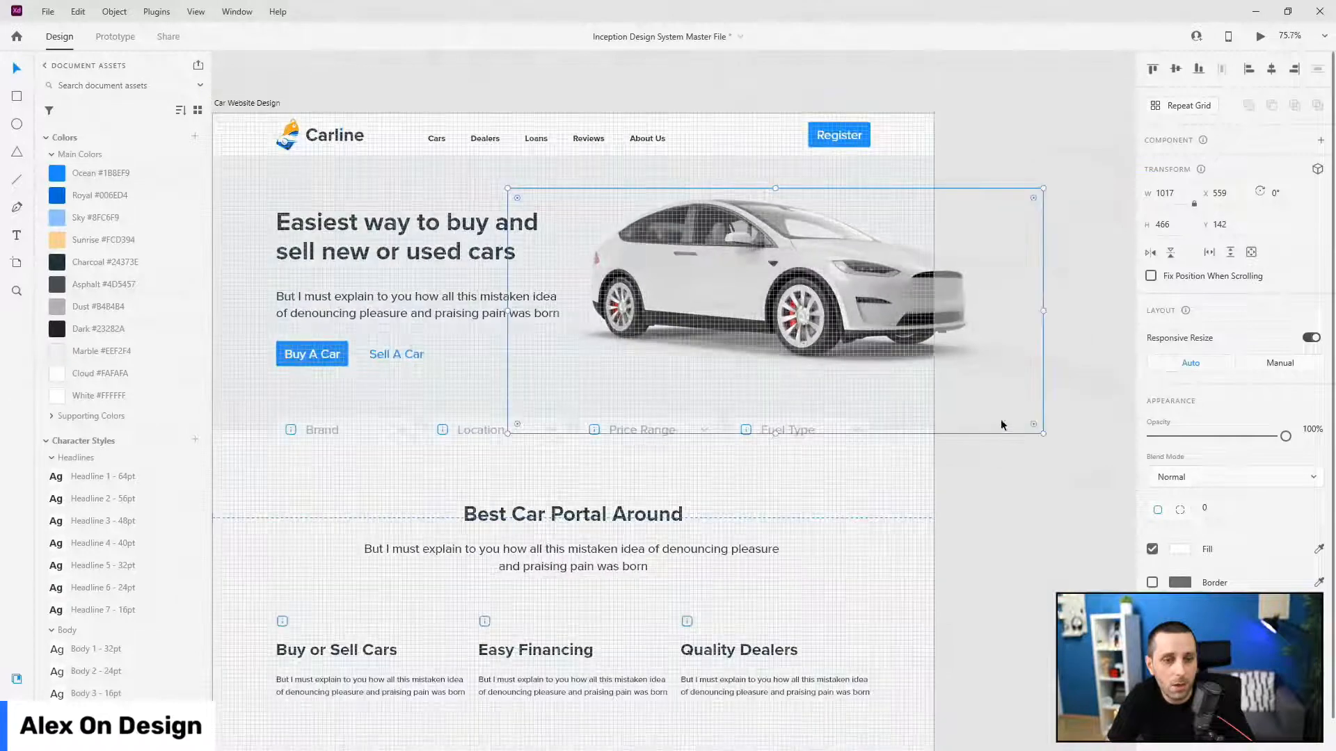
{"action": "left_click_drag", "start_coordinate": [1043, 436], "coordinate": [978, 413]}
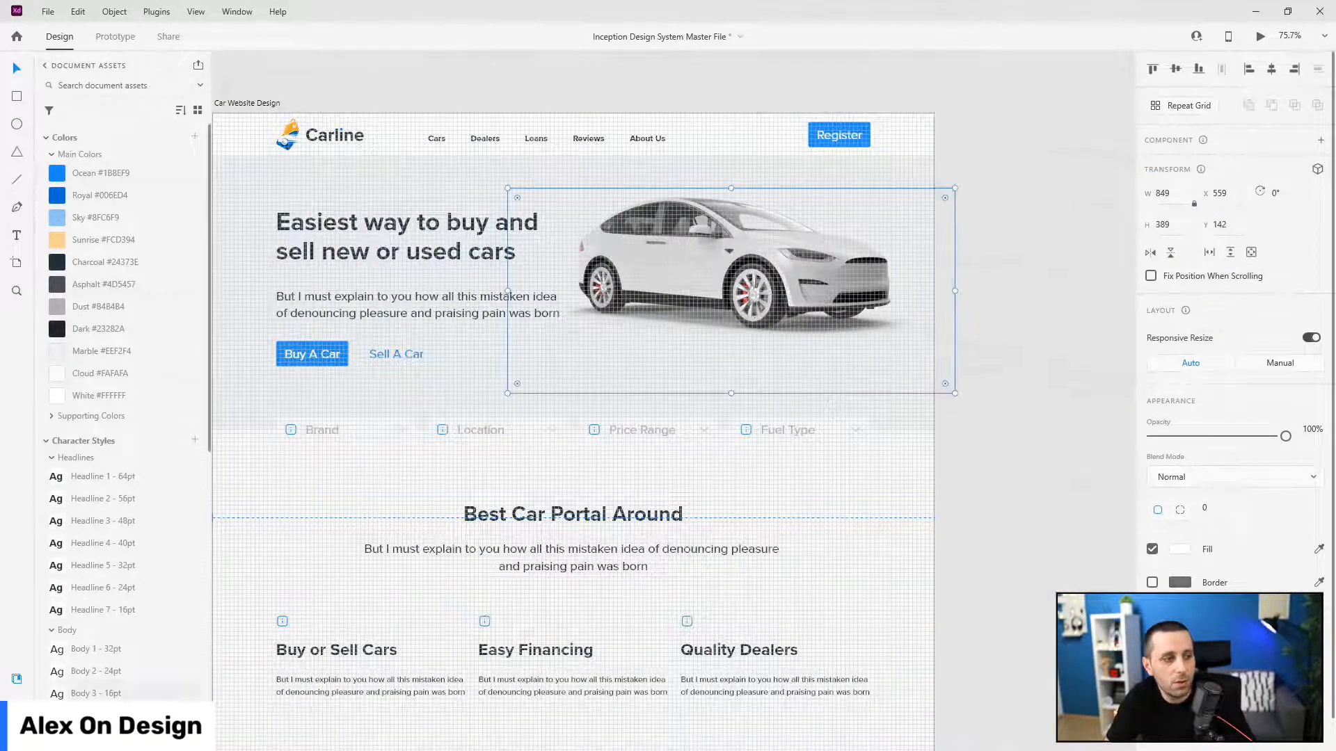
- Move the Tesla Model X layer inside the image-large-6col component, above its hidden image icon
{"action": "left_click", "coordinate": [17, 707]}
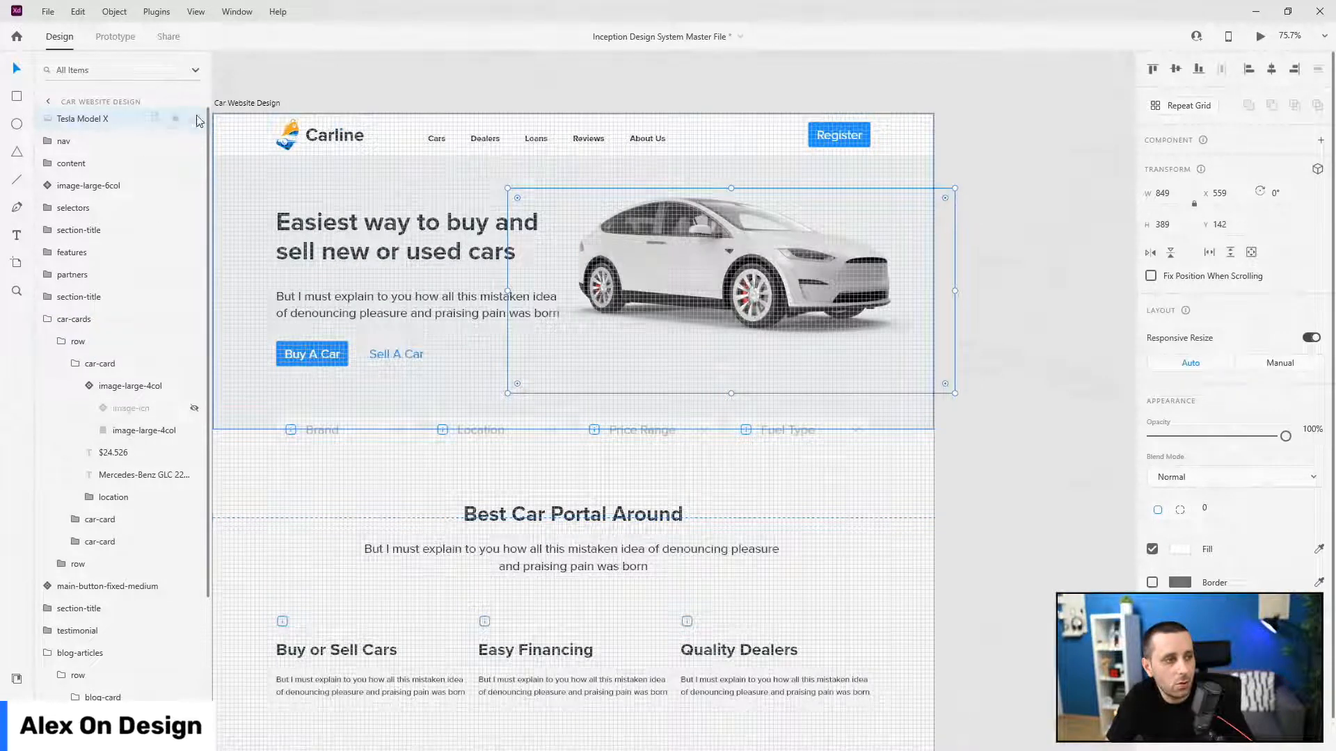
{"action": "left_click", "coordinate": [94, 198]}
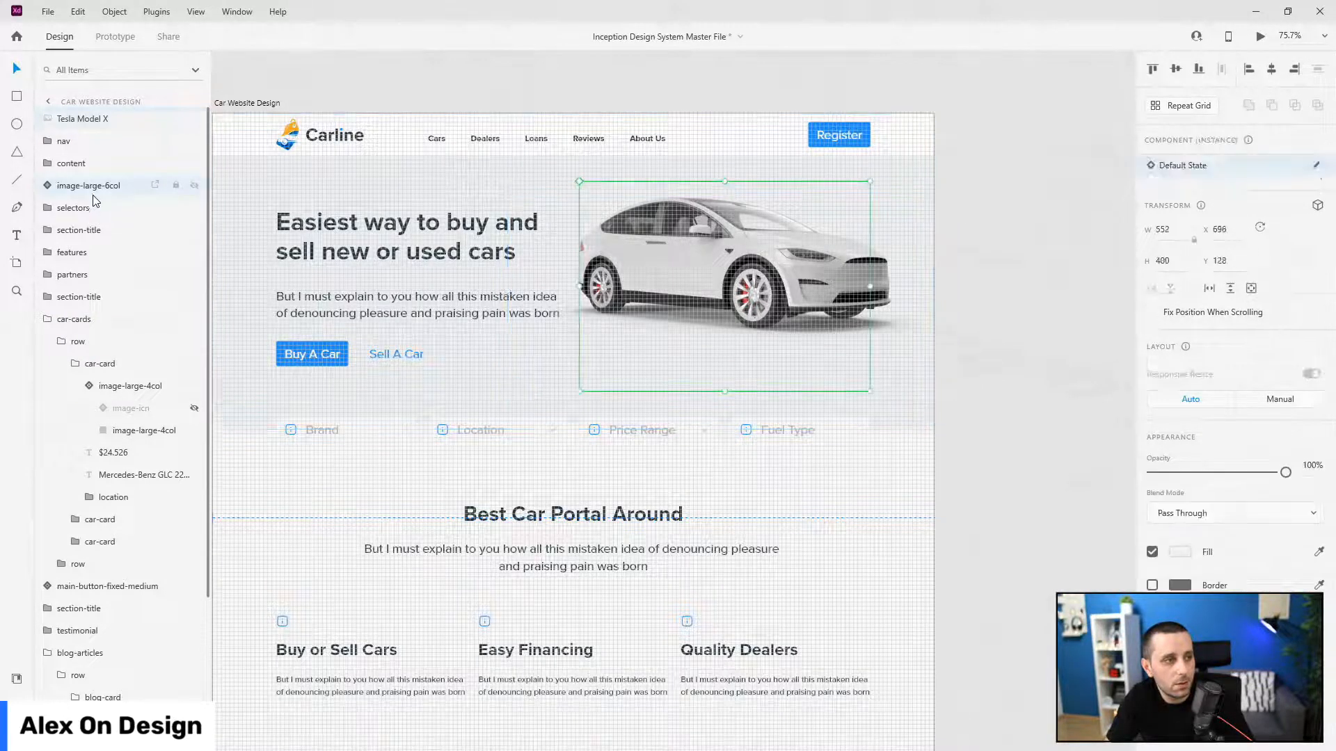
{"action": "left_click", "coordinate": [48, 185]}
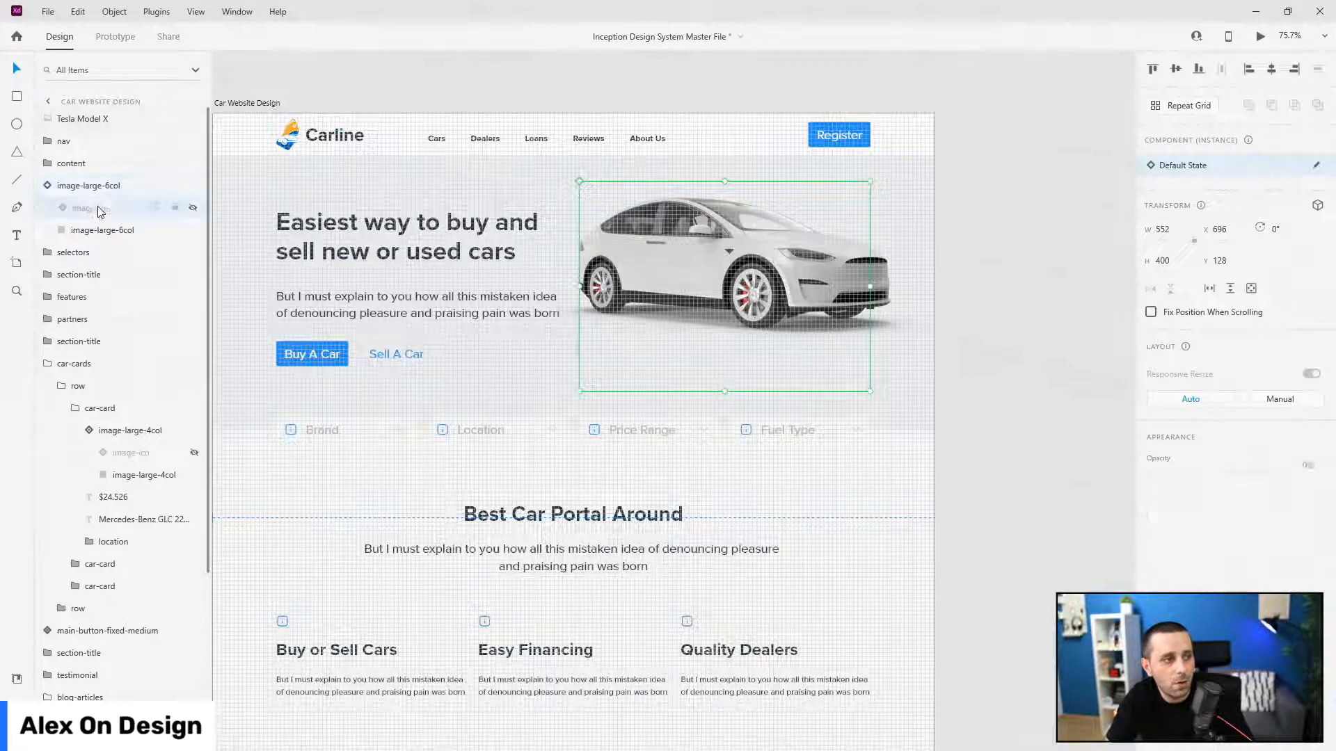
{"action": "left_click", "coordinate": [89, 207]}
{"action": "left_click_drag", "start_coordinate": [100, 114], "coordinate": [103, 207]}
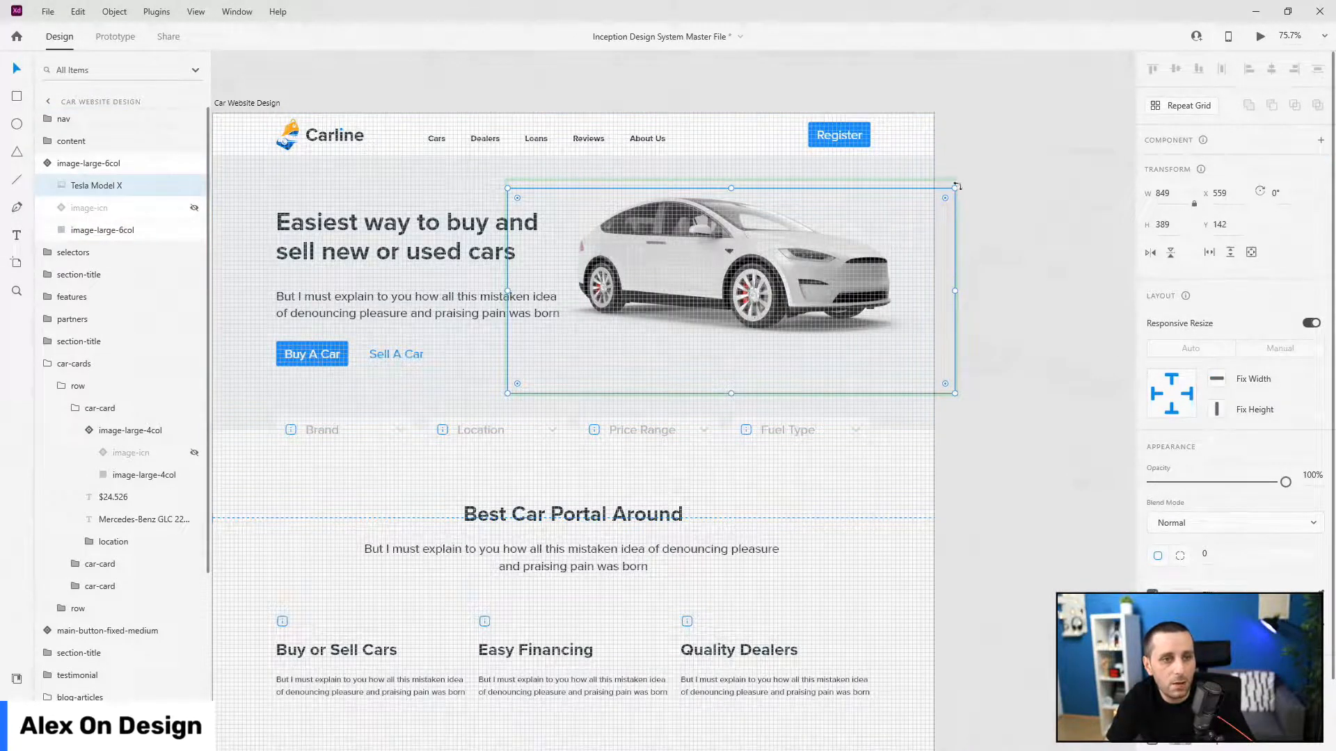
- Scale the car image to about 833 by 381 and position it at about X 568, Y 179
{"action": "left_click_drag", "start_coordinate": [954, 188], "coordinate": [971, 179]}
{"action": "mouse_move", "coordinate": [765, 253]}
{"action": "left_mouse_down"}
{"action": "mouse_move", "coordinate": [742, 274]}
{"action": "mouse_move", "coordinate": [761, 273]}
{"action": "left_mouse_up"}
{"action": "left_click_drag", "start_coordinate": [977, 421], "coordinate": [935, 403]}
{"action": "left_click_drag", "start_coordinate": [666, 236], "coordinate": [682, 248]}
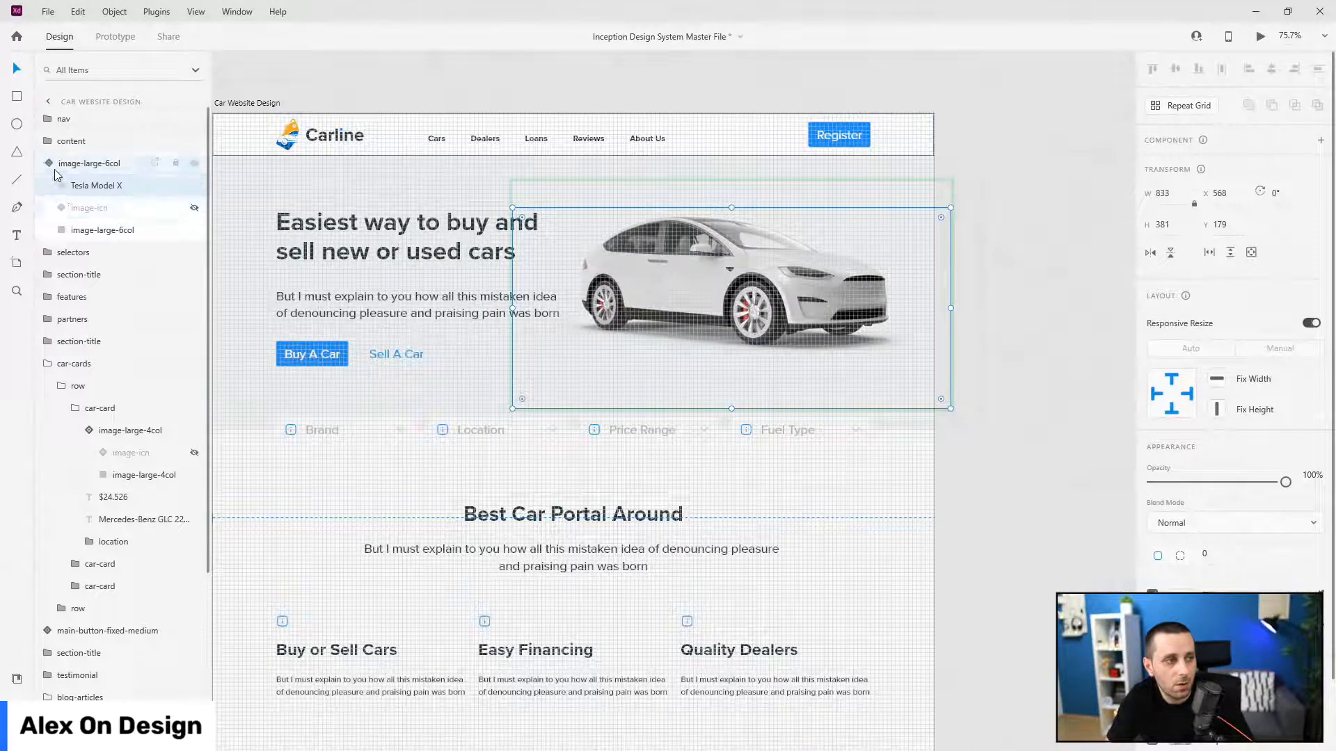
- Cut the Tesla Model X image out of the image-large-6col component and paste it directly onto the artboard
{"action": "left_click", "coordinate": [50, 166]}
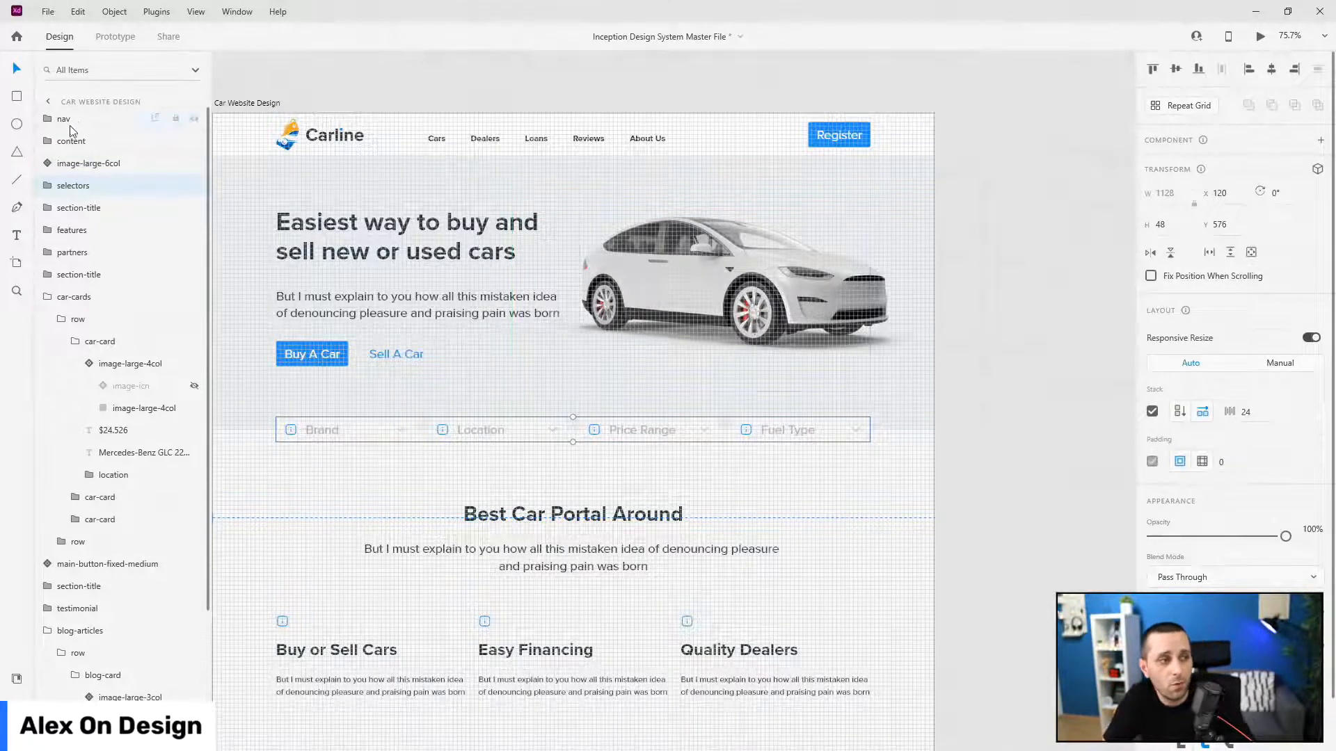
{"action": "left_click", "coordinate": [48, 186]}
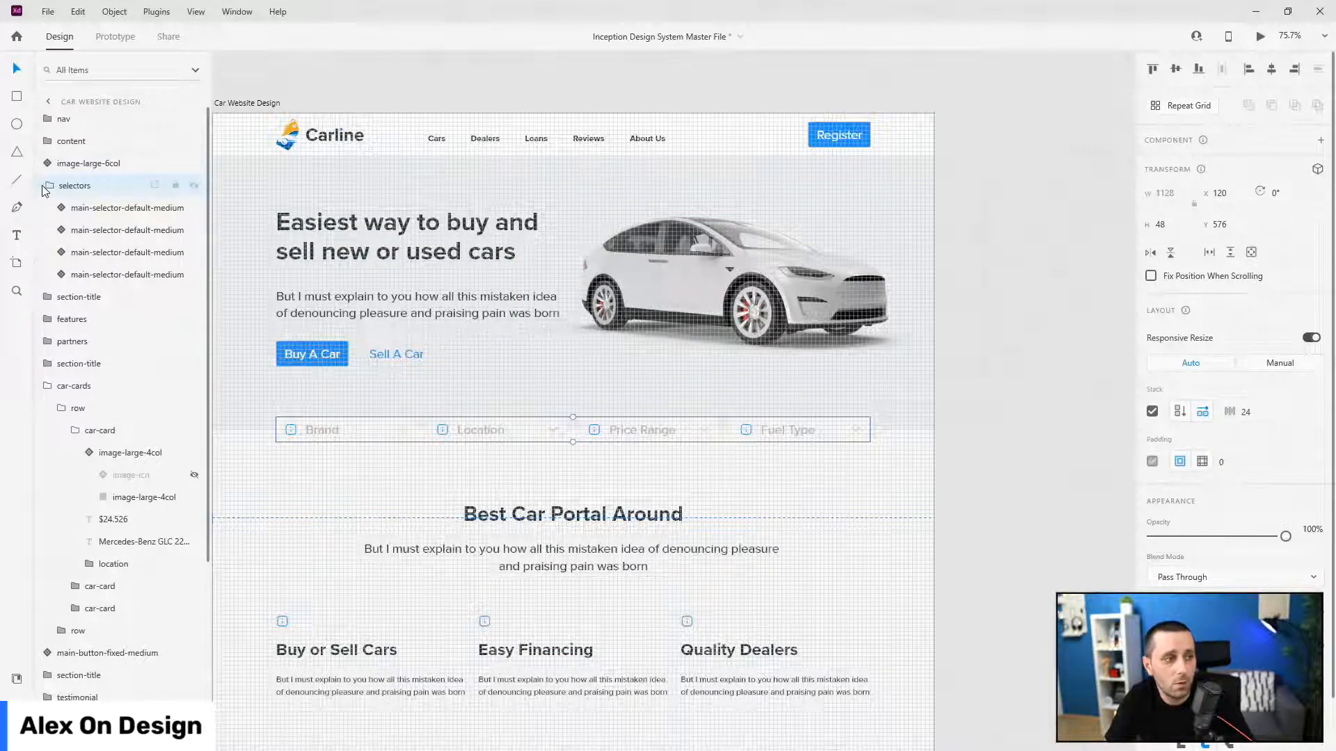
{"action": "left_click", "coordinate": [43, 187]}
{"action": "left_click", "coordinate": [44, 163]}
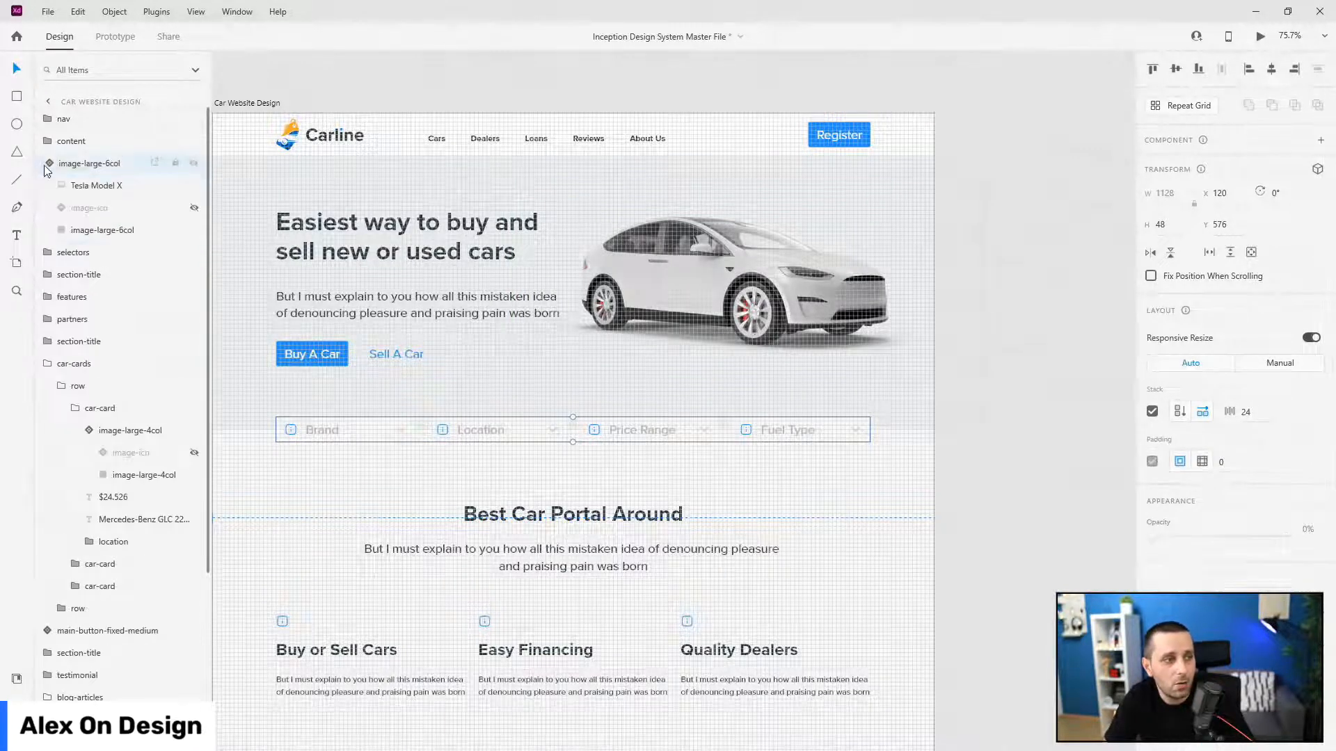
{"action": "left_click", "coordinate": [74, 185]}
{"action": "key", "text": "Delete"}
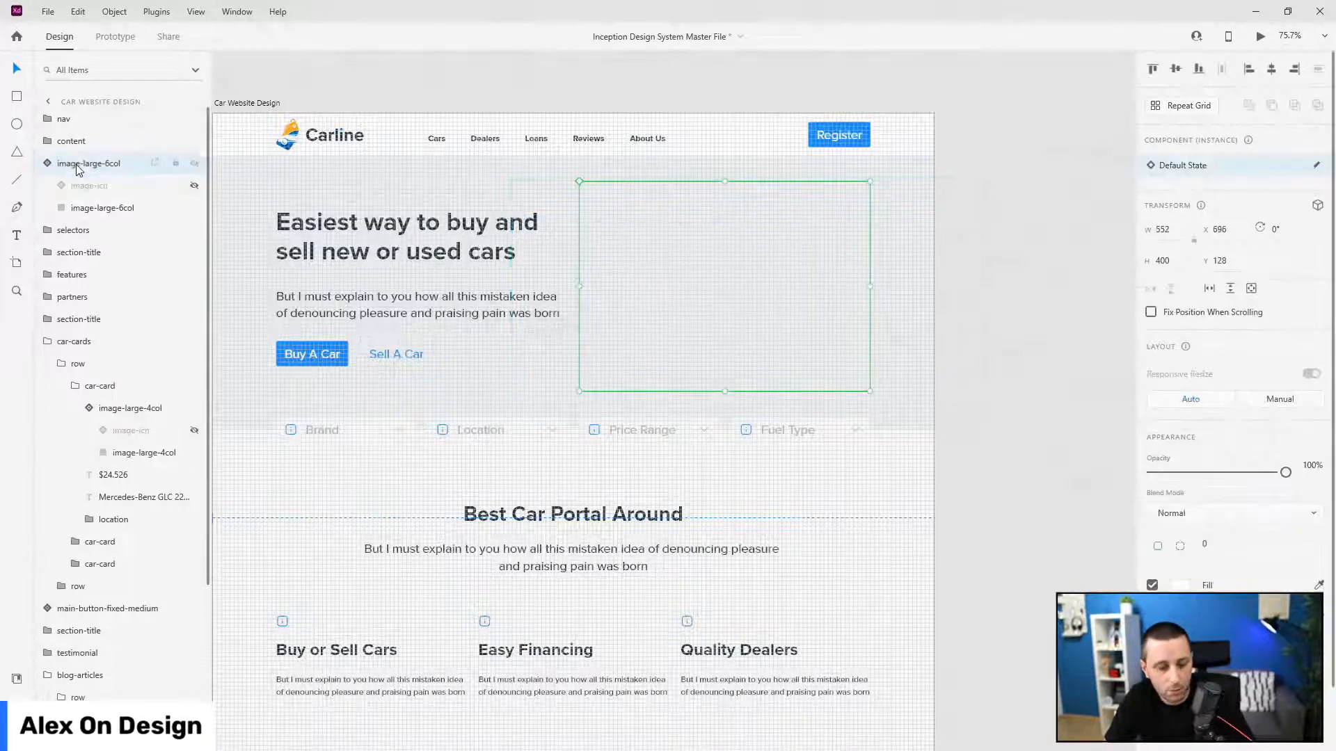
{"action": "key", "text": "ctrl+v"}
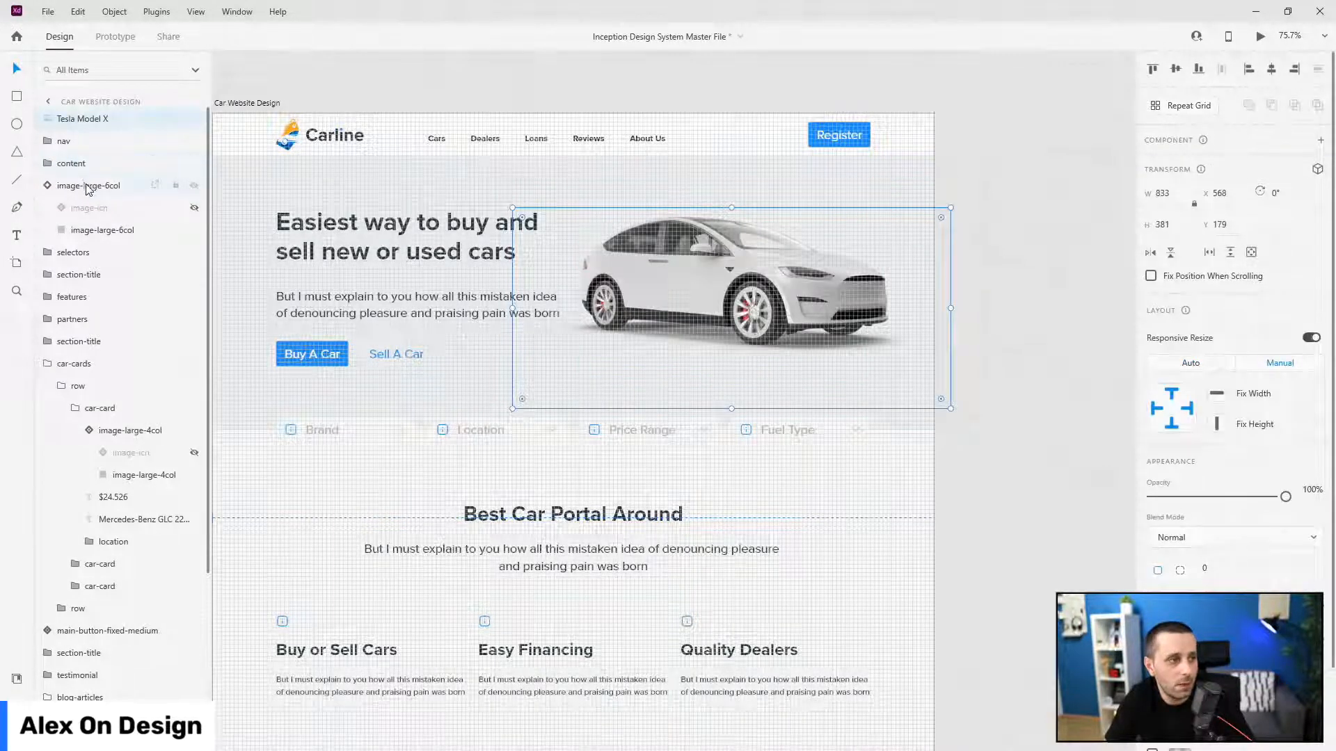
- Delete the image-large-6col placeholder from the hero and move the car image to about X 576, Y 168
{"action": "left_click", "coordinate": [87, 186]}
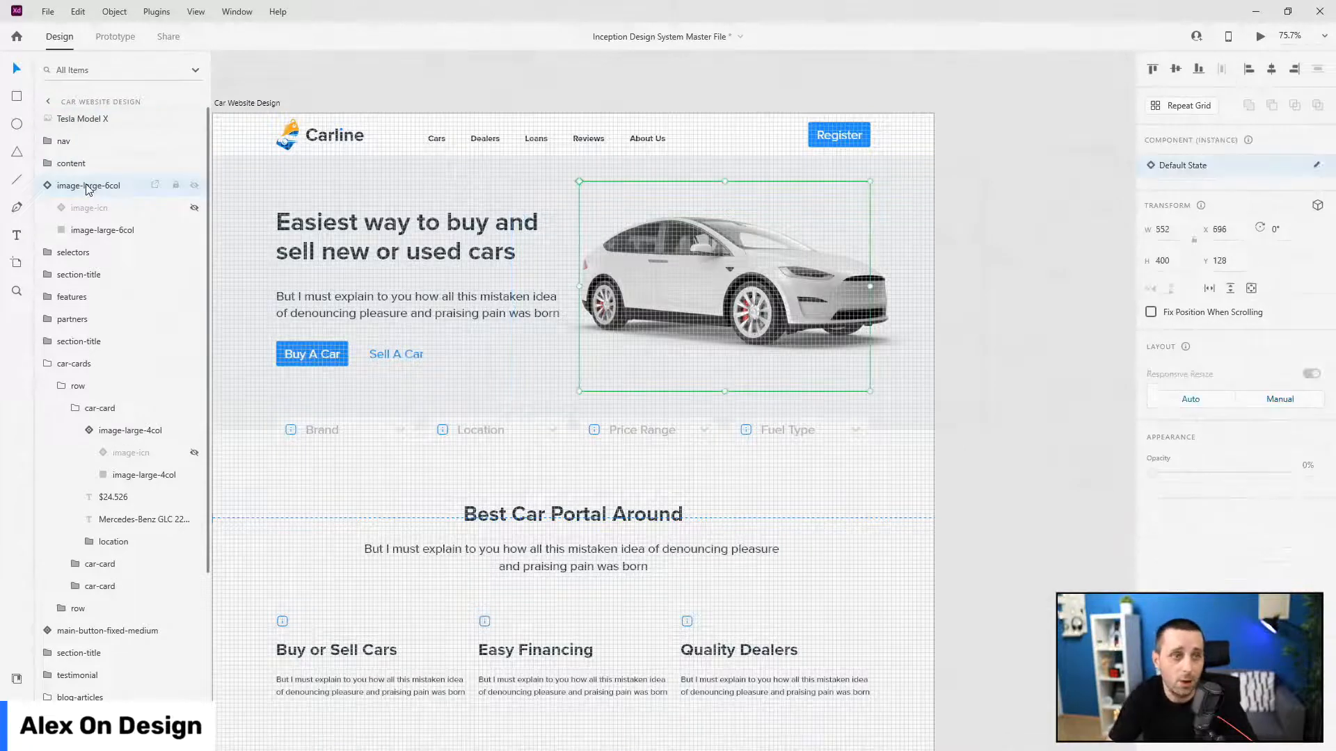
{"action": "key", "text": "Delete"}
{"action": "left_click", "coordinate": [82, 119]}
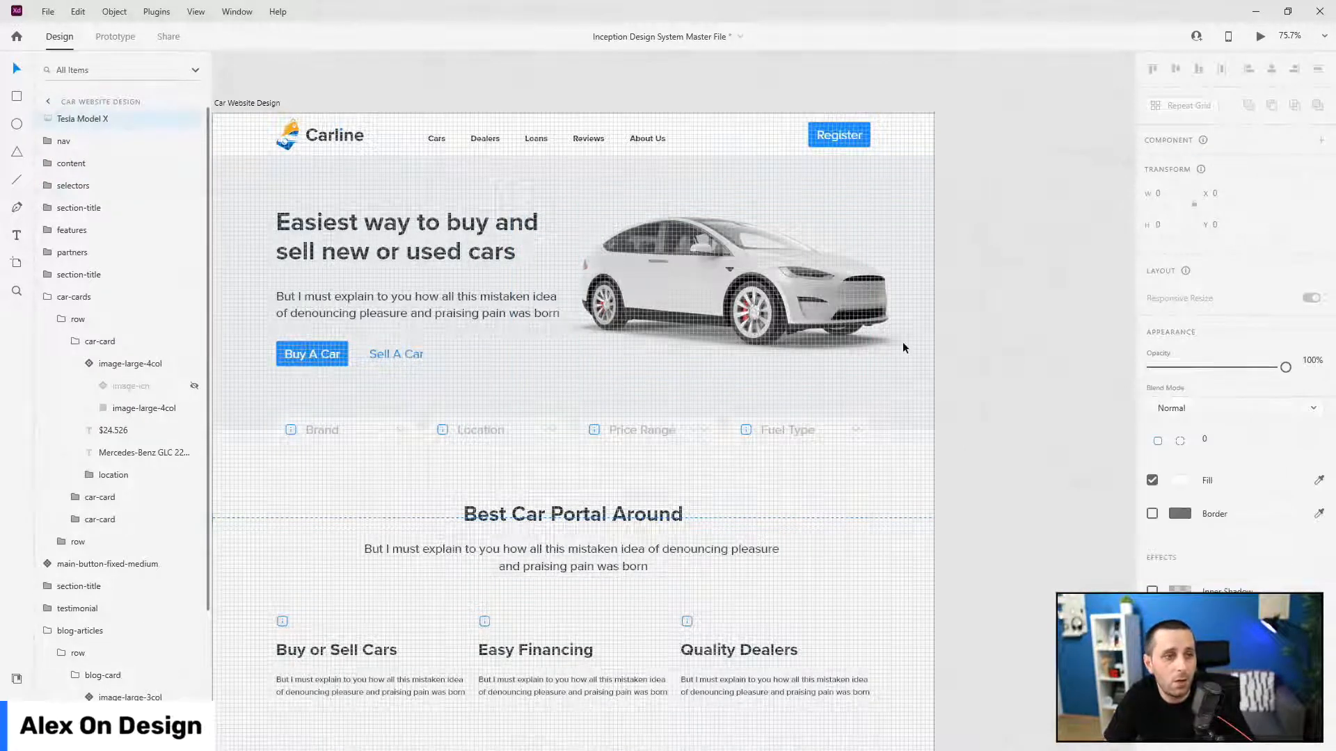
{"action": "left_click_drag", "start_coordinate": [729, 261], "coordinate": [735, 253]}
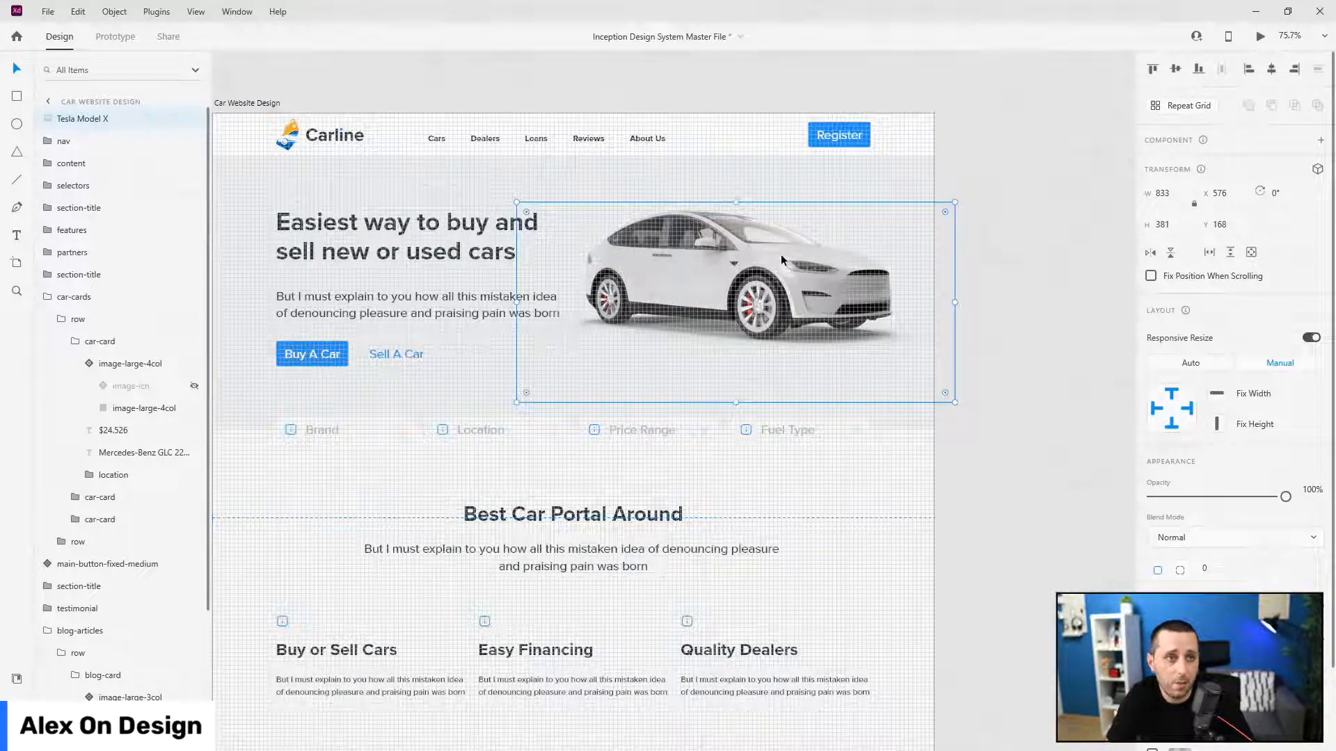
- Add the orange fill #FCA510 of the Carline logo's upper shape to the document color assets
{"action": "scroll", "coordinate": [257, 115], "scroll_direction": "up", "scroll_amount": 10}
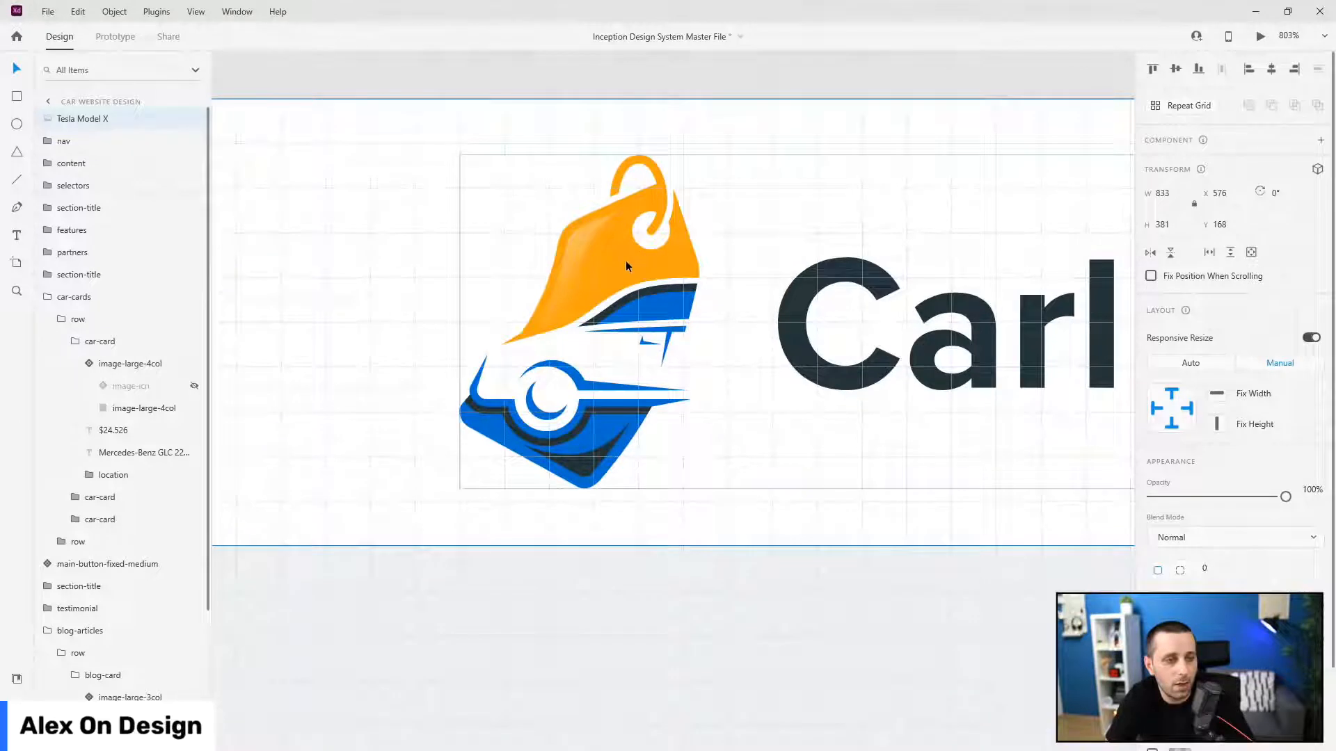
{"action": "left_click", "coordinate": [609, 254], "text": "ctrl"}
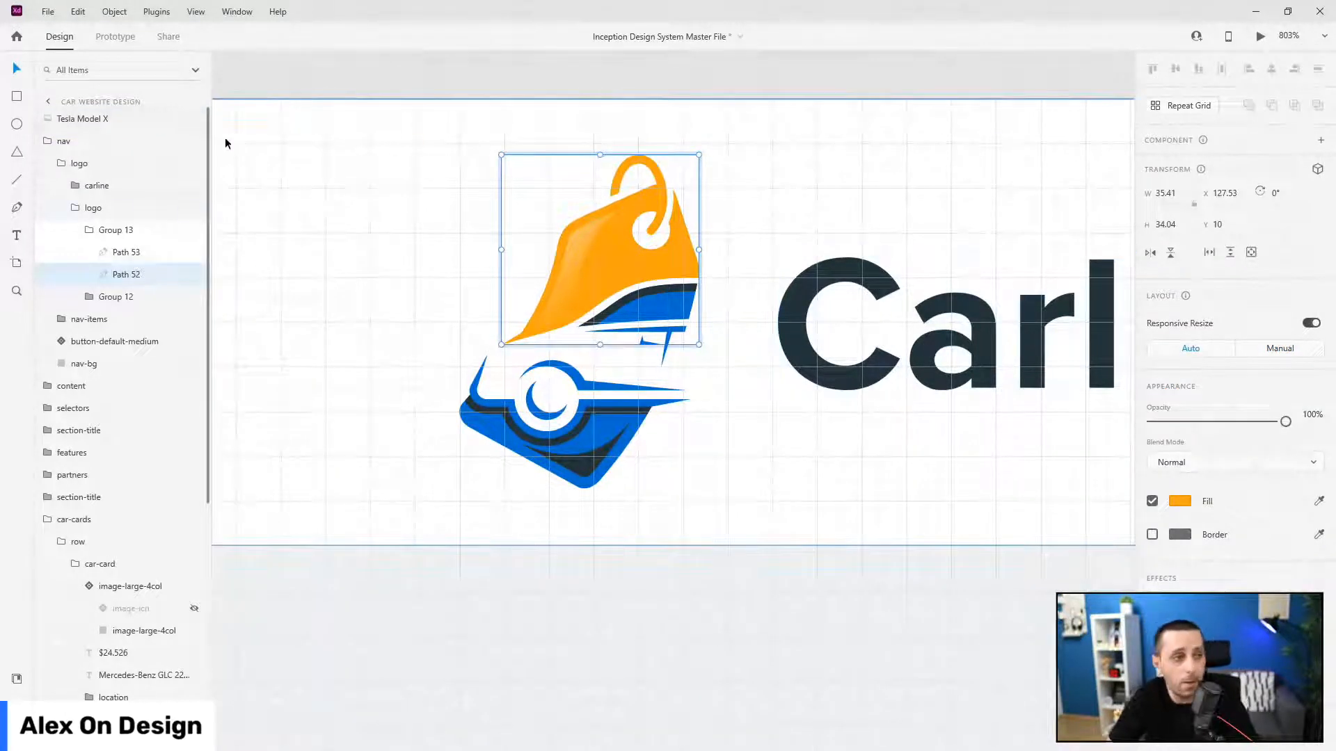
{"action": "left_click", "coordinate": [16, 680]}
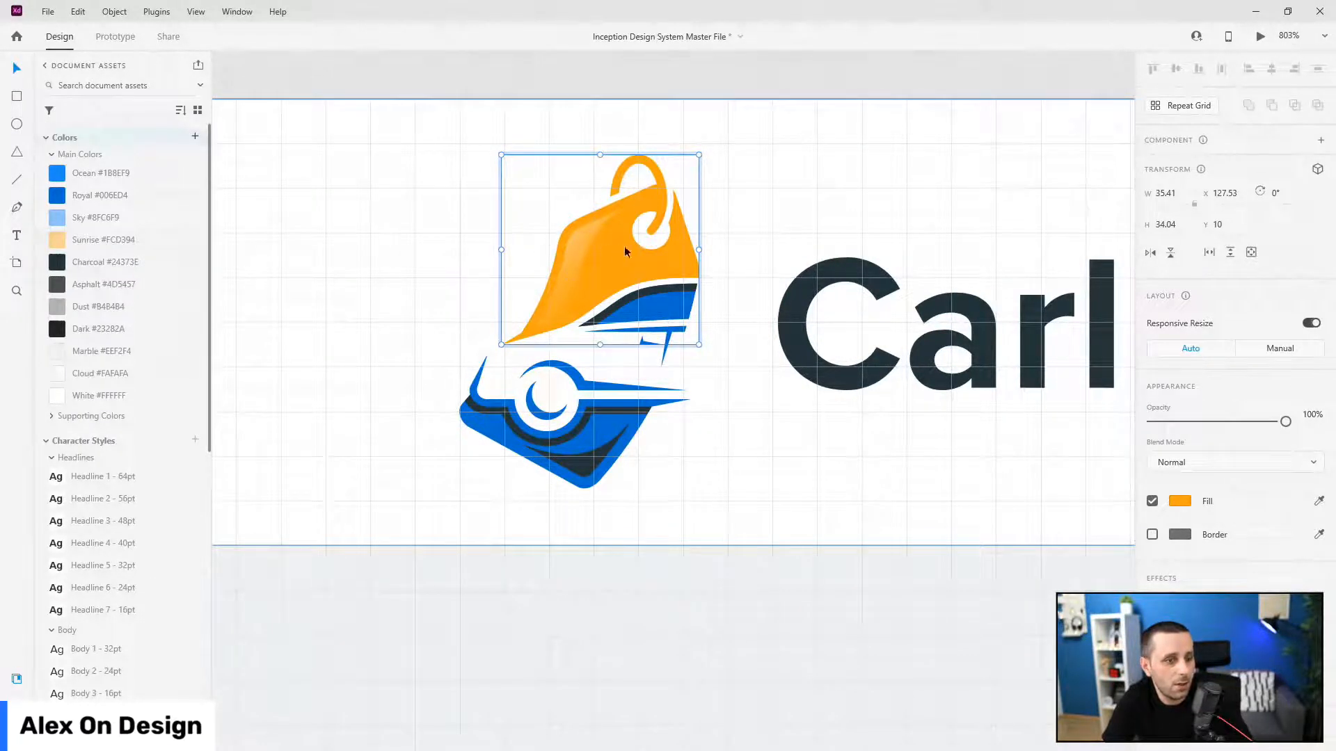
{"action": "key", "text": "shift+ctrl+c"}
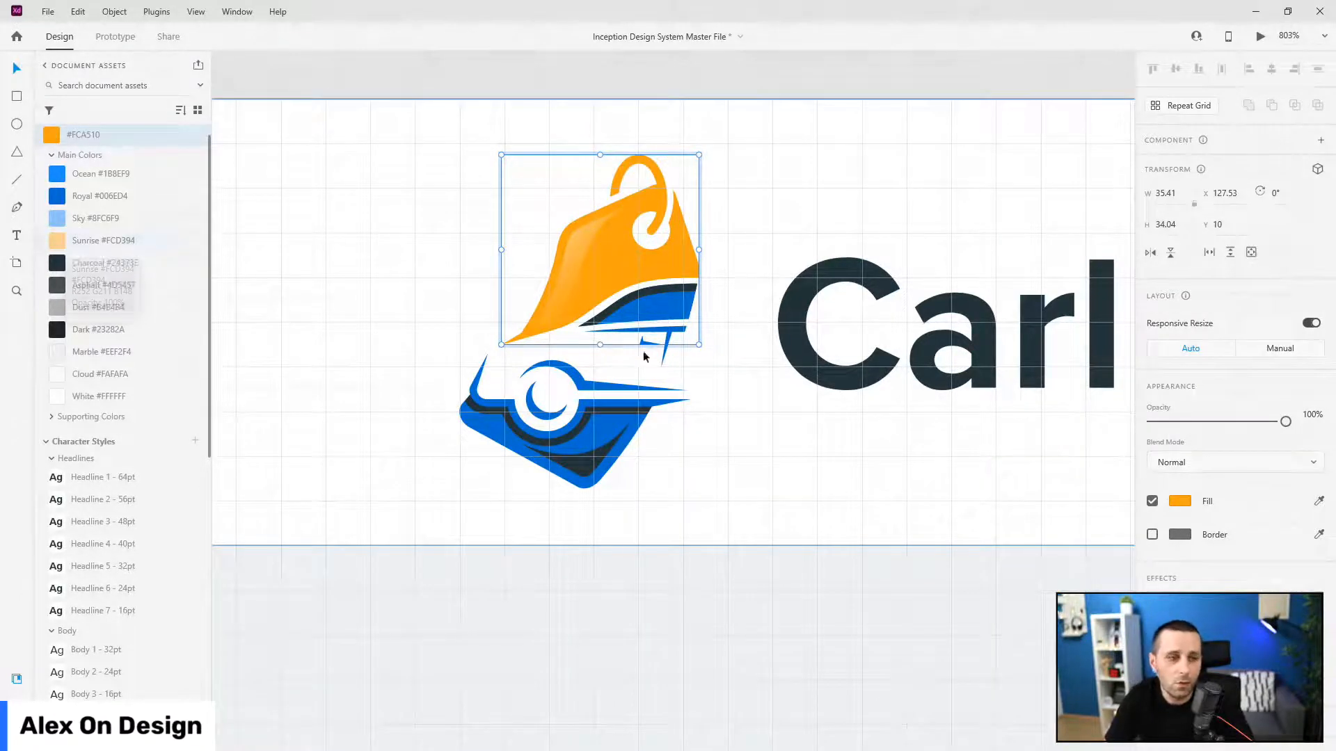
{"action": "scroll", "coordinate": [691, 375], "scroll_direction": "down", "scroll_amount": 15}
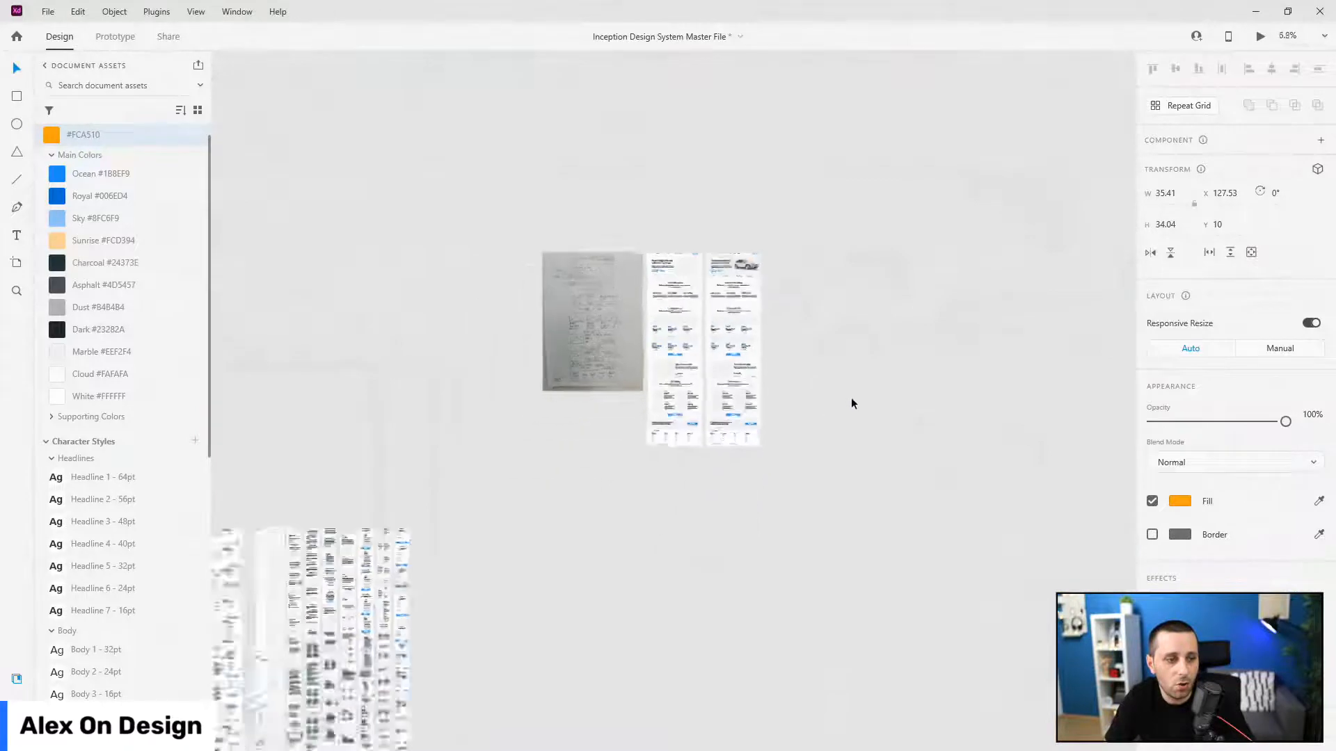
{"action": "scroll", "coordinate": [852, 404], "scroll_direction": "down", "scroll_amount": 5}
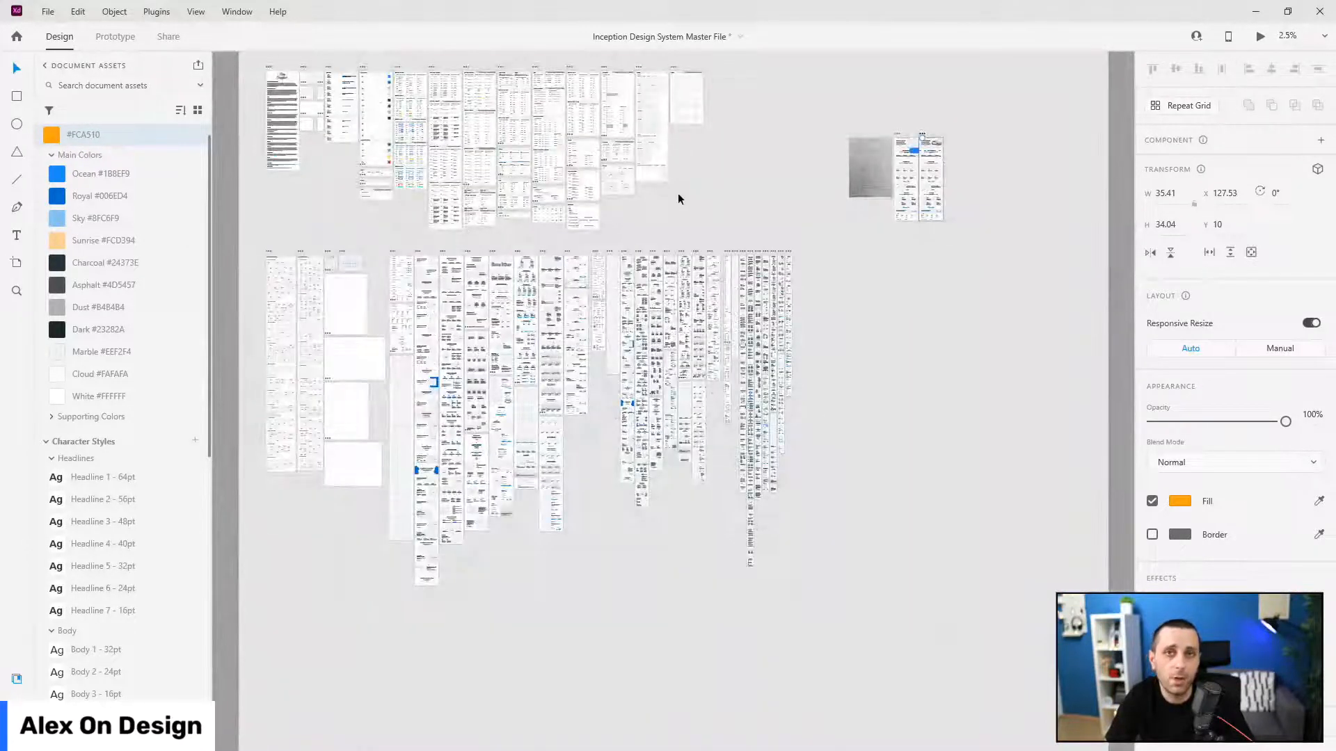
{"action": "scroll", "coordinate": [918, 144], "scroll_direction": "up", "scroll_amount": 6}
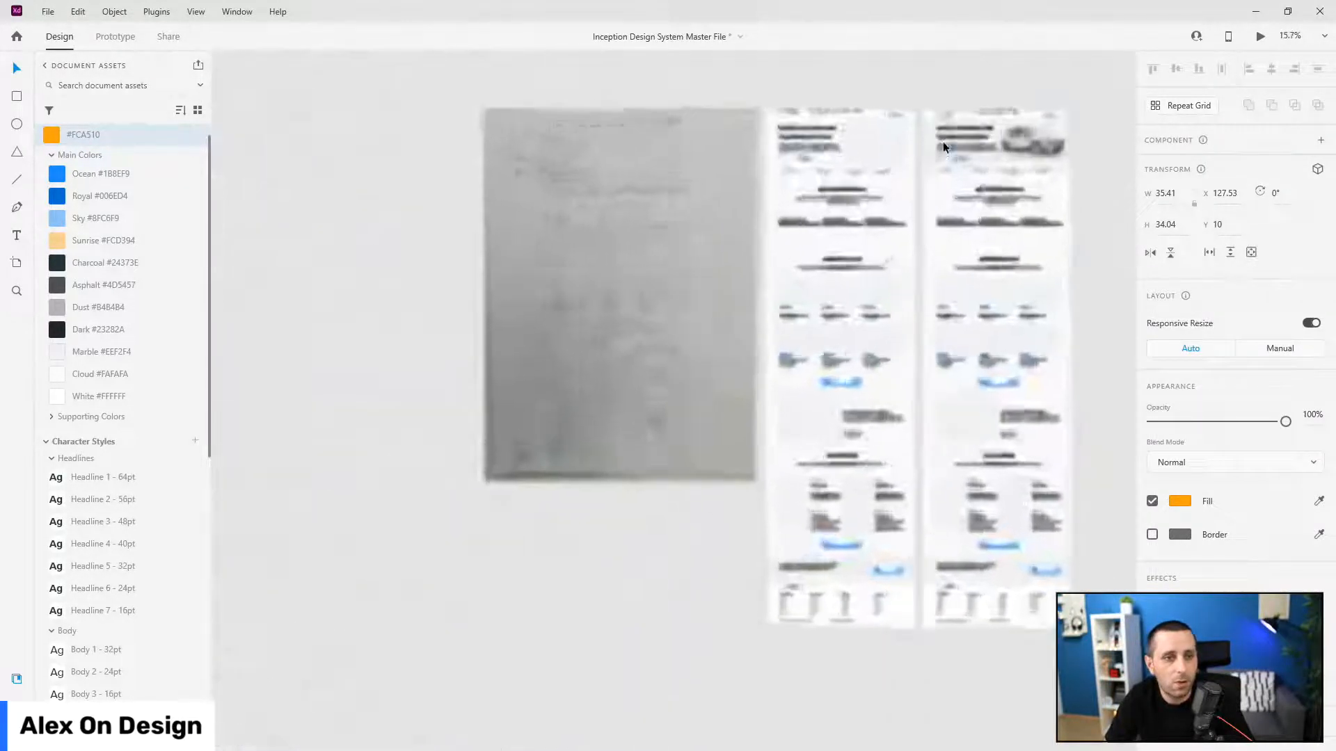
{"action": "scroll", "coordinate": [946, 108], "scroll_direction": "up", "scroll_amount": 8}
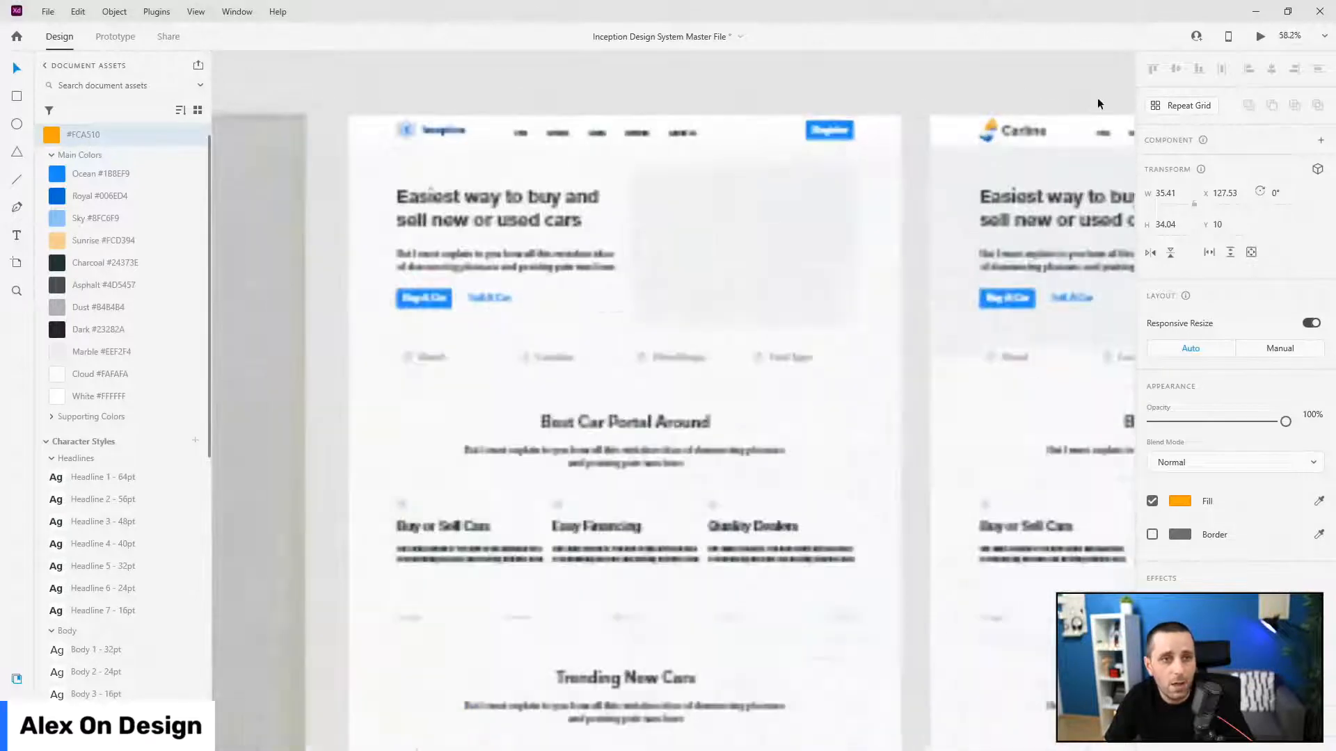
{"action": "scroll", "coordinate": [918, 149], "scroll_direction": "up", "scroll_amount": 3}
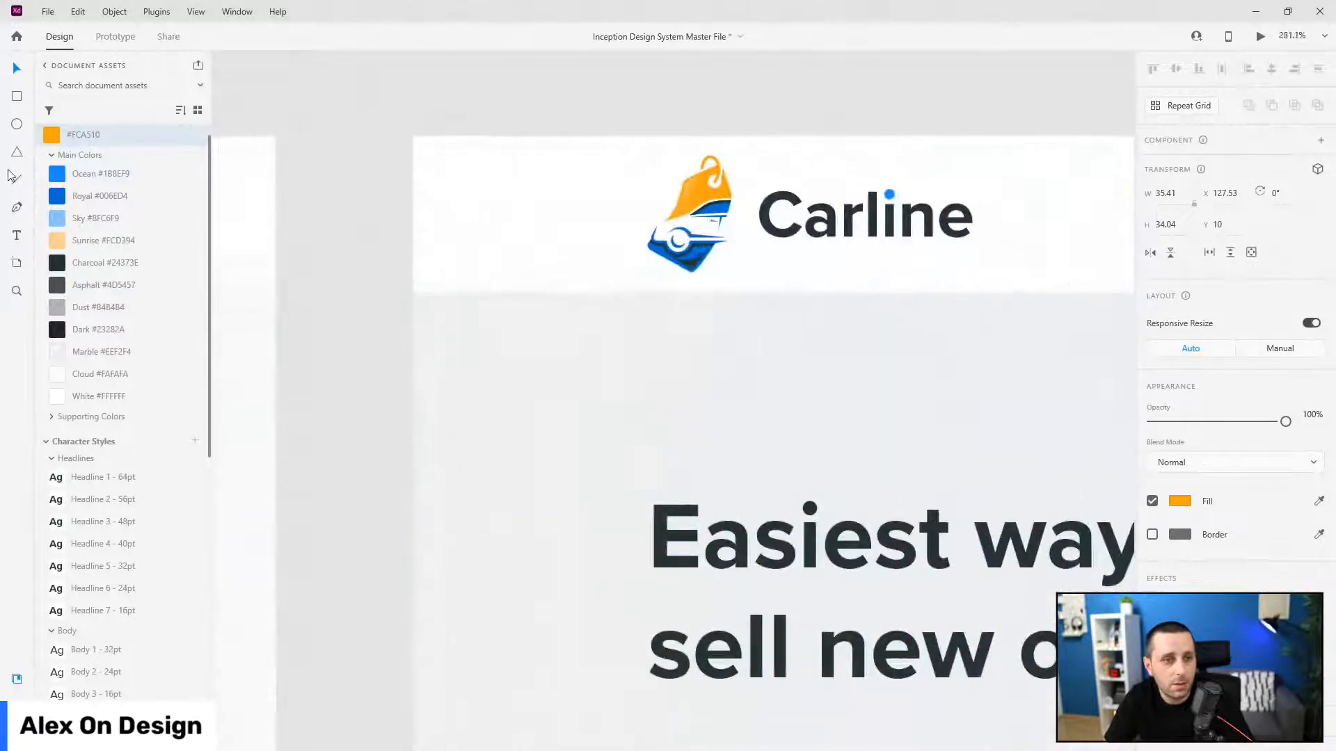
- Rename the new orange color asset to "Carline Orange #FCA510"
{"action": "right_click", "coordinate": [83, 137]}
{"action": "left_click", "coordinate": [133, 309]}
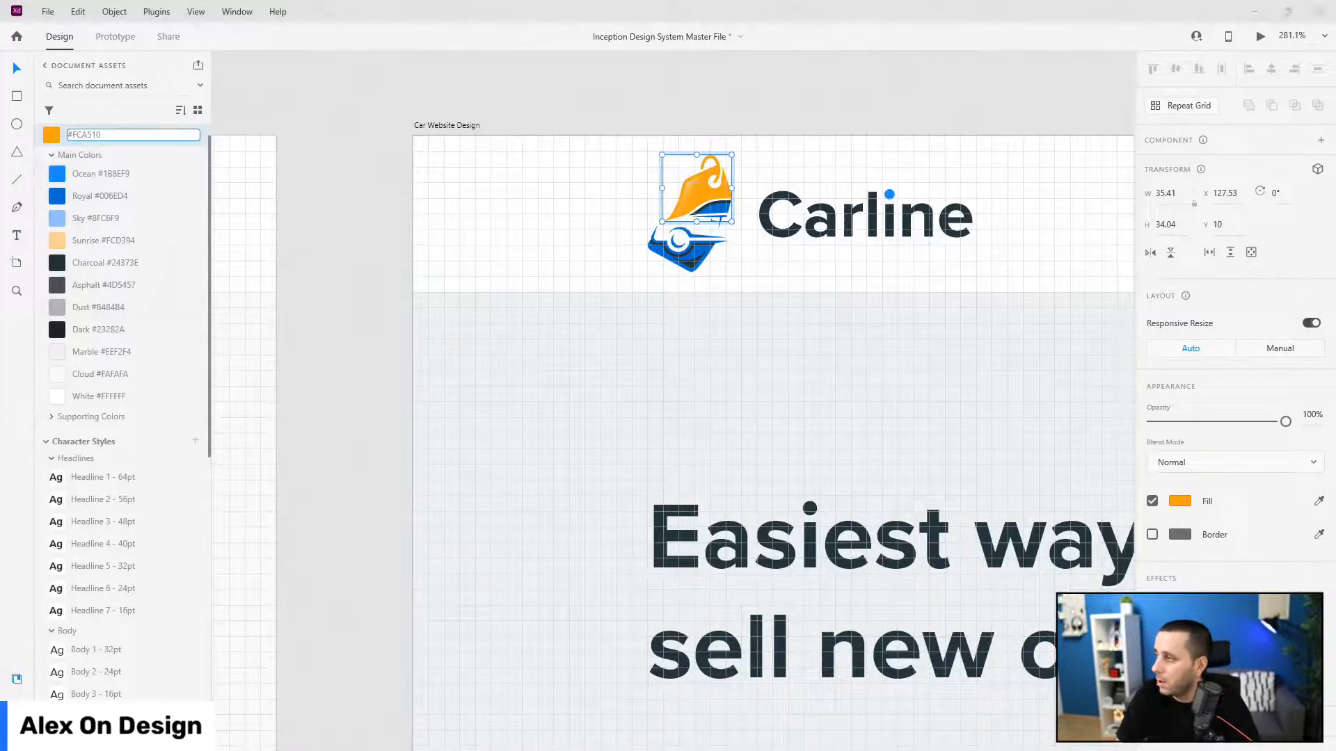
{"action": "key", "text": "ctrl+a"}
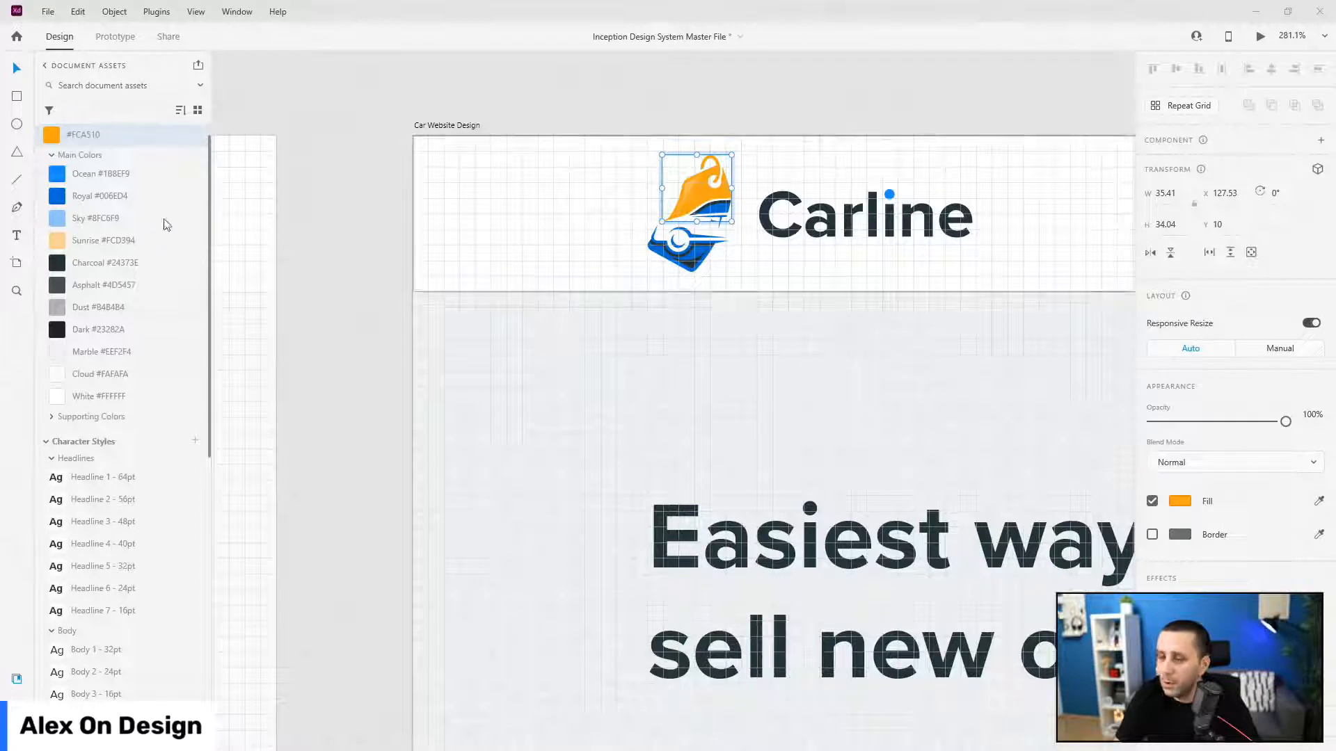
{"action": "right_click", "coordinate": [74, 137]}
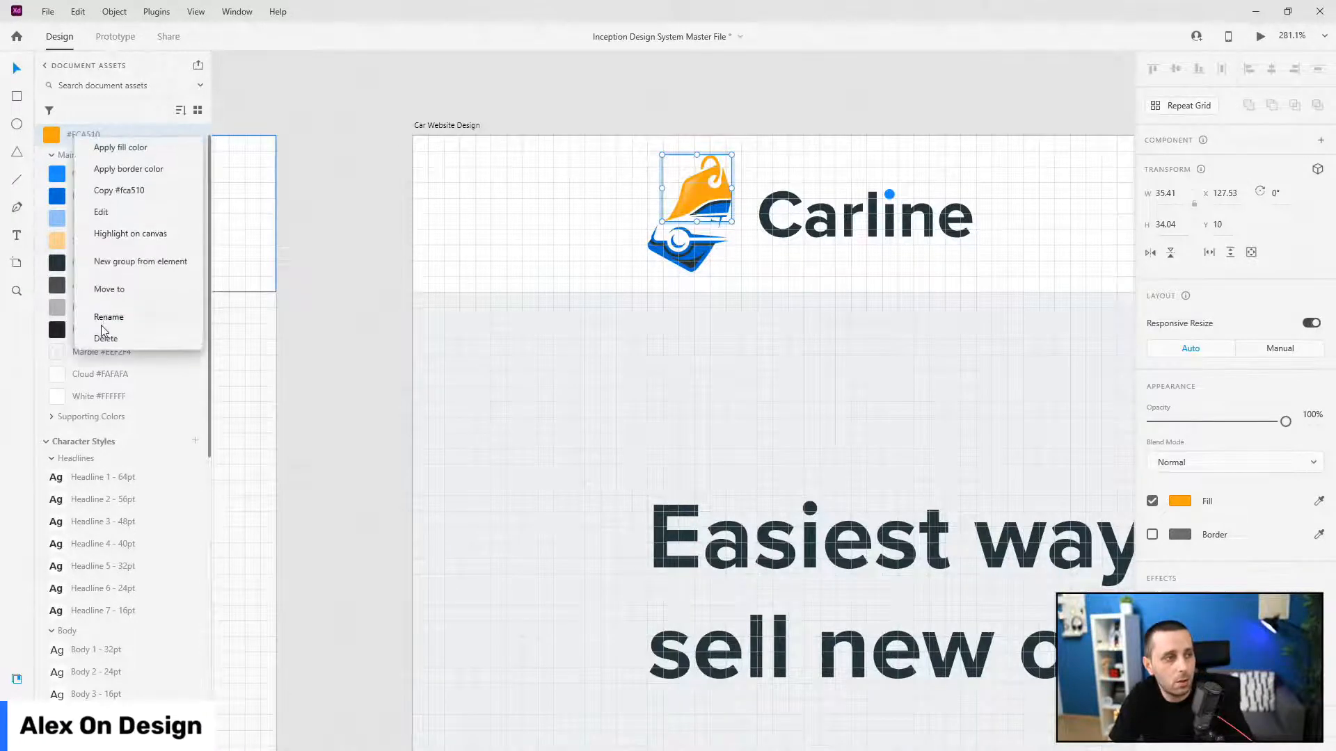
{"action": "left_click", "coordinate": [103, 320]}
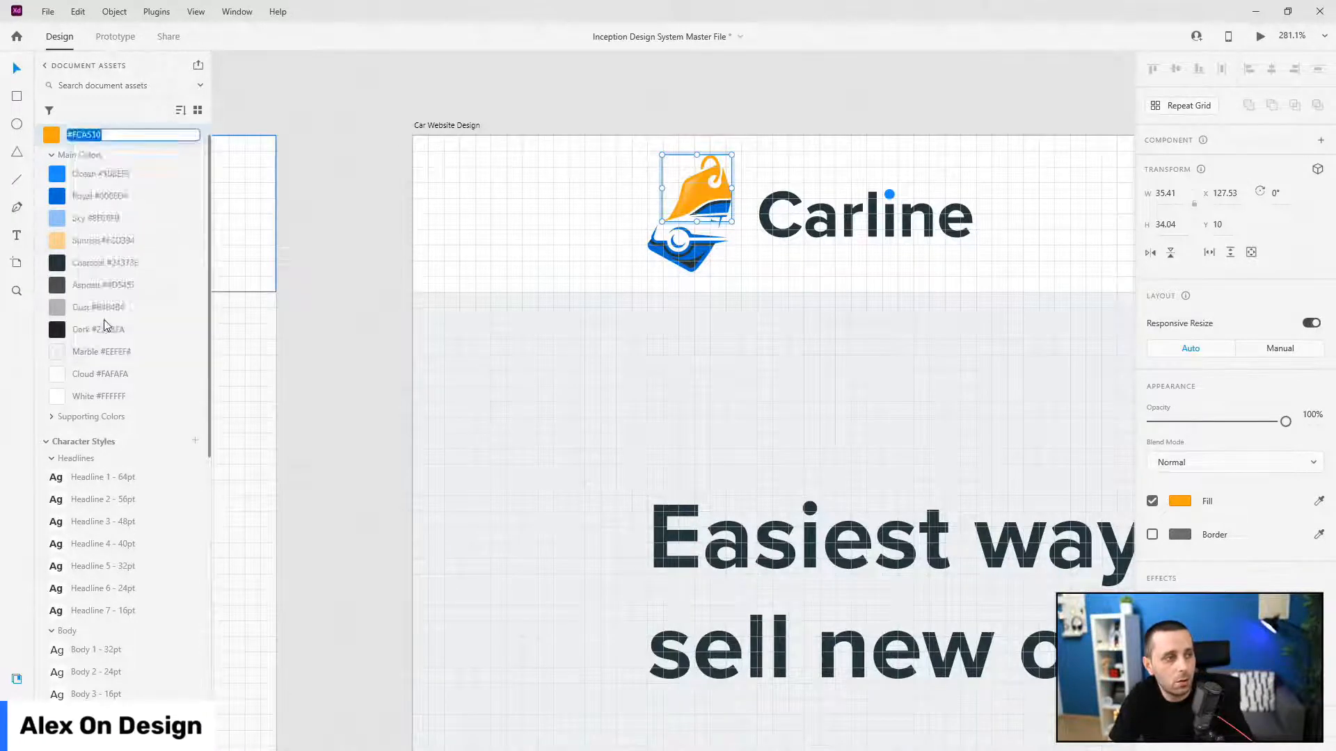
{"action": "type", "text": "Carline Orgn"}
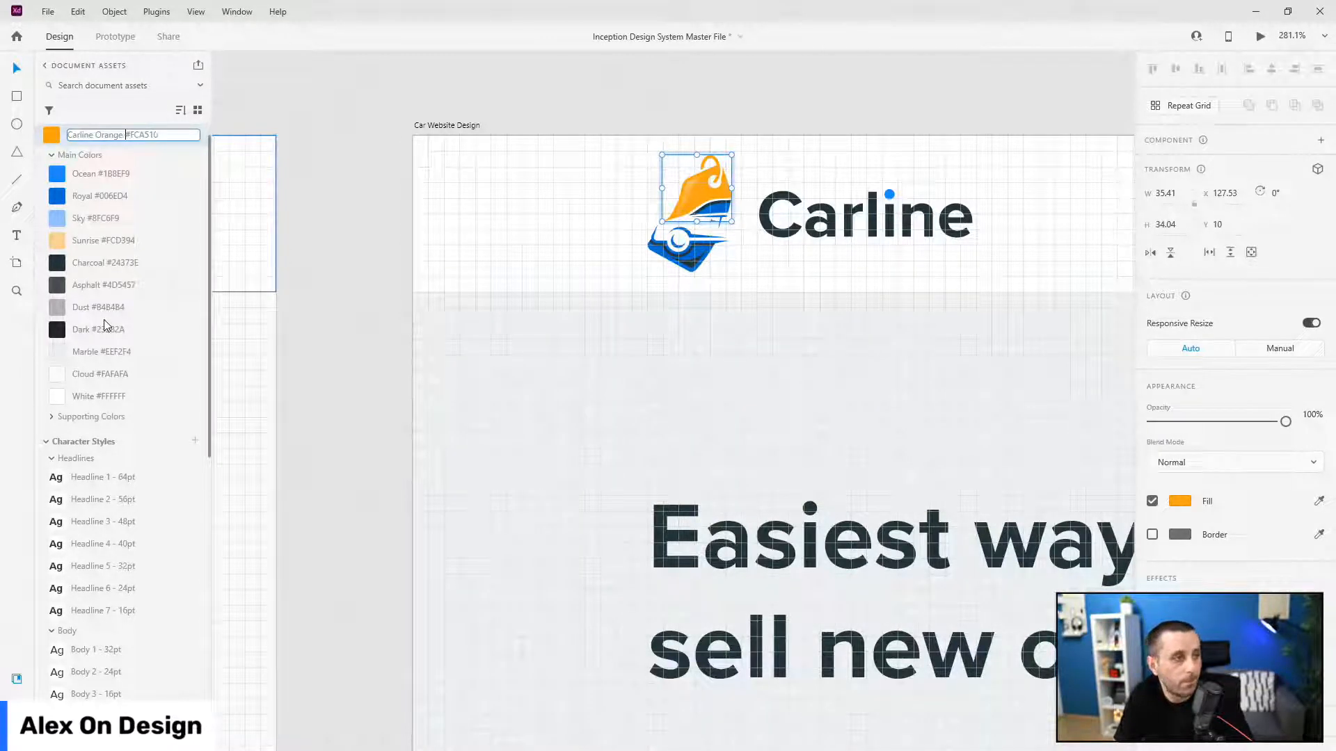
{"action": "key", "text": "Return"}
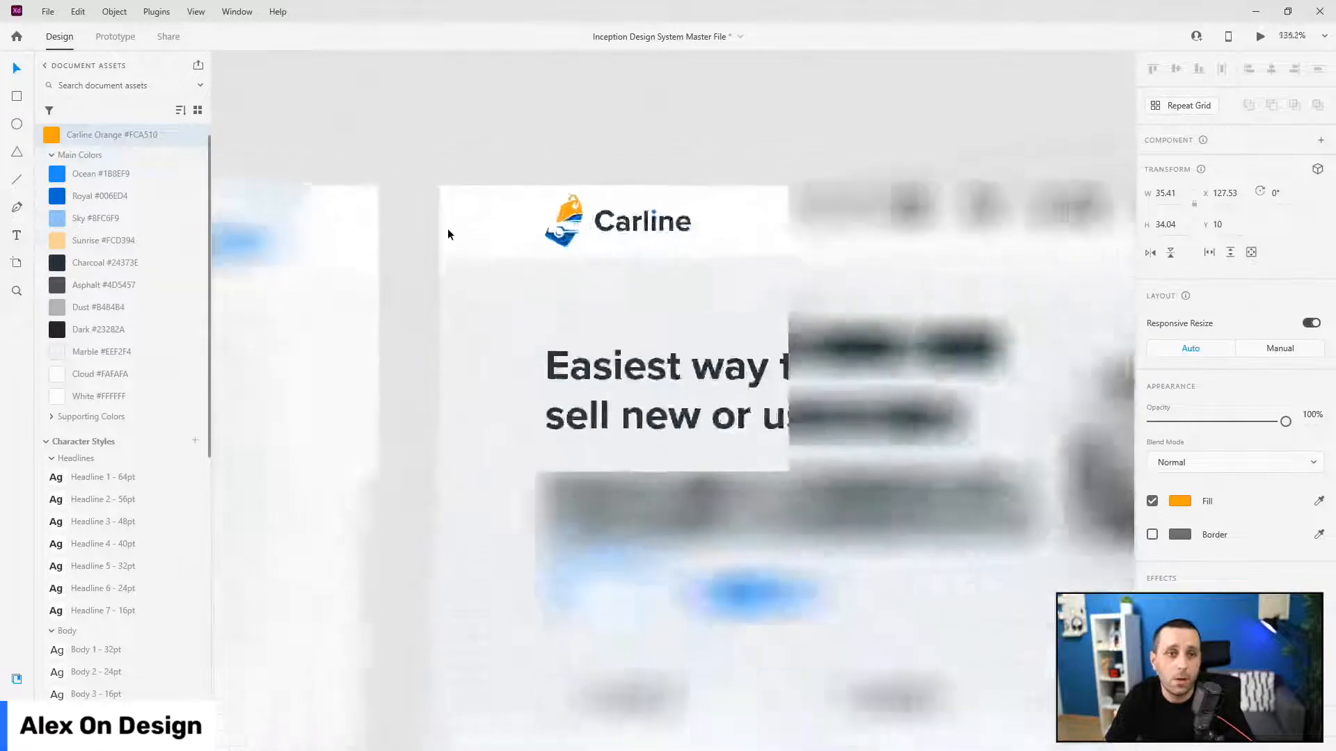
- Place the blob10 component from the document assets over the car image in the hero section
{"action": "scroll", "coordinate": [452, 228], "scroll_direction": "down", "scroll_amount": 5}
{"action": "scroll", "coordinate": [843, 265], "scroll_direction": "up", "scroll_amount": 4}
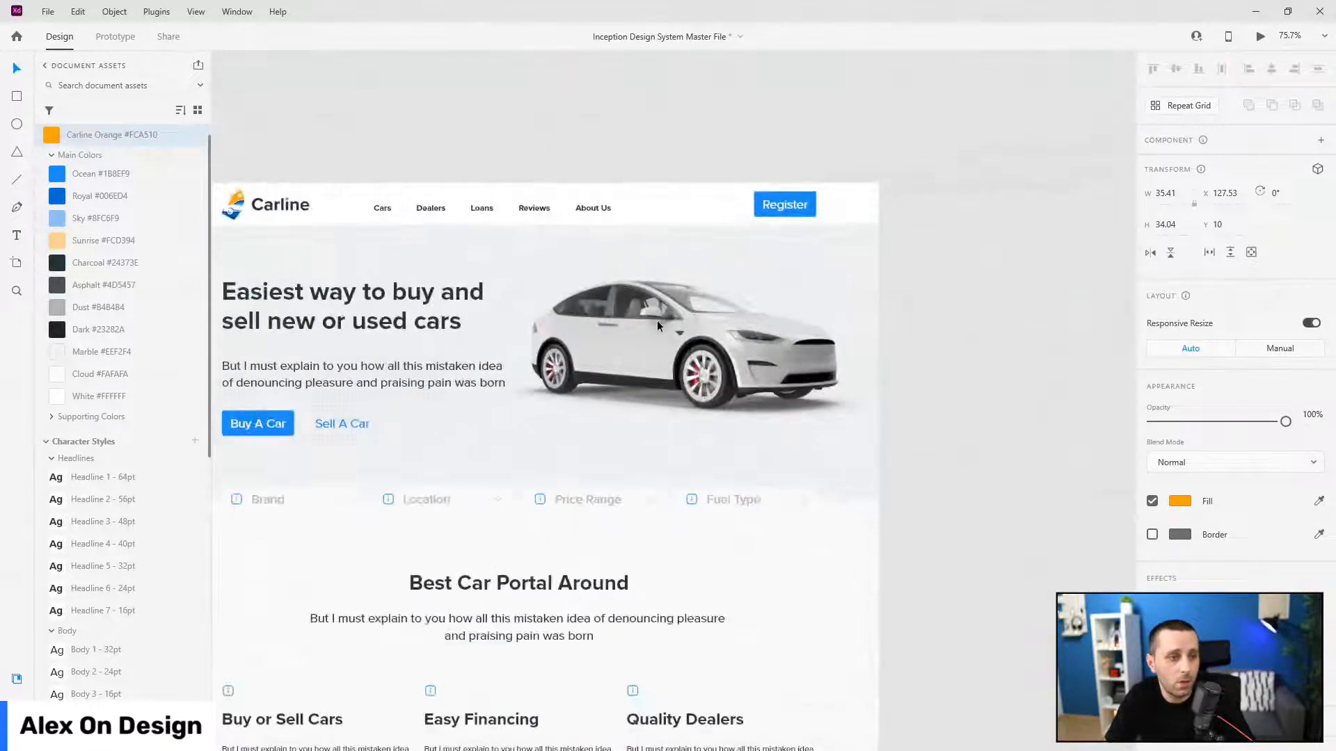
{"action": "scroll", "coordinate": [696, 310], "scroll_direction": "down", "scroll_amount": 2}
{"action": "scroll", "coordinate": [700, 308], "scroll_direction": "up", "scroll_amount": 2}
{"action": "left_click", "coordinate": [695, 325]}
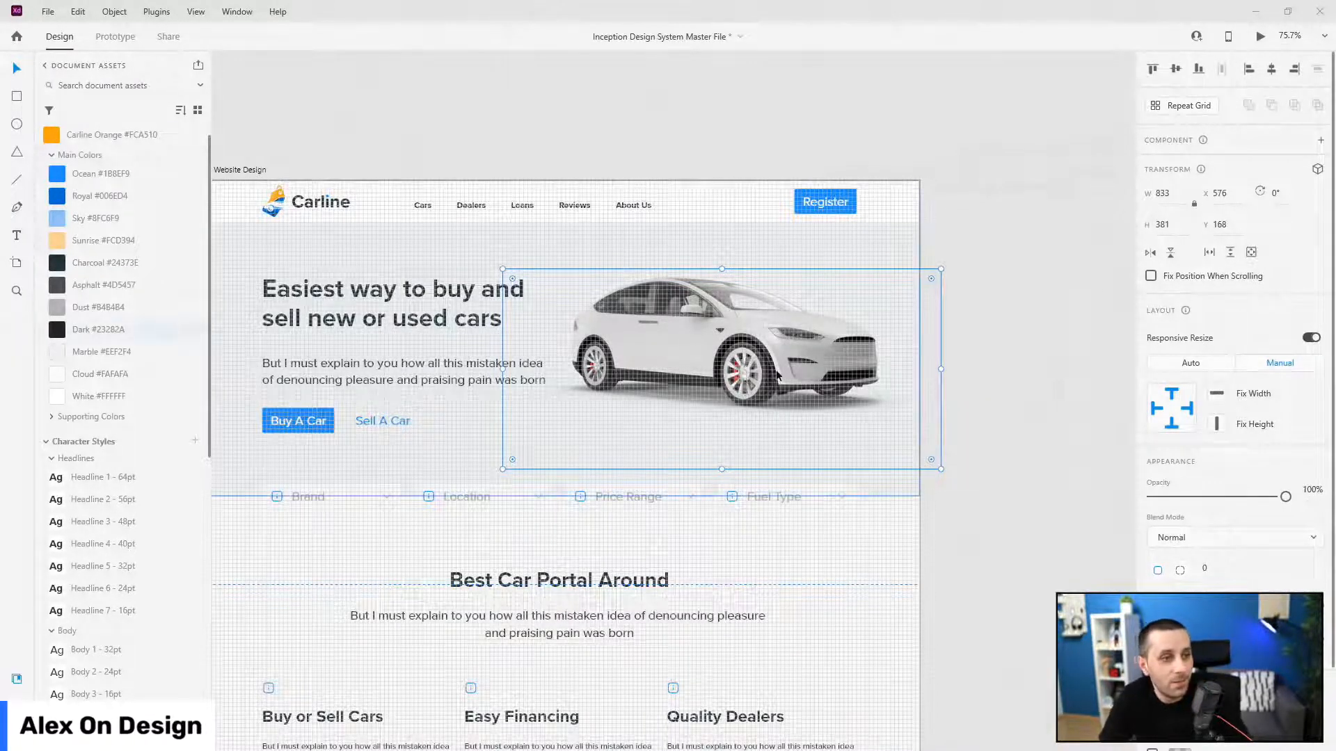
{"action": "scroll", "coordinate": [132, 416], "scroll_direction": "down", "scroll_amount": 8}
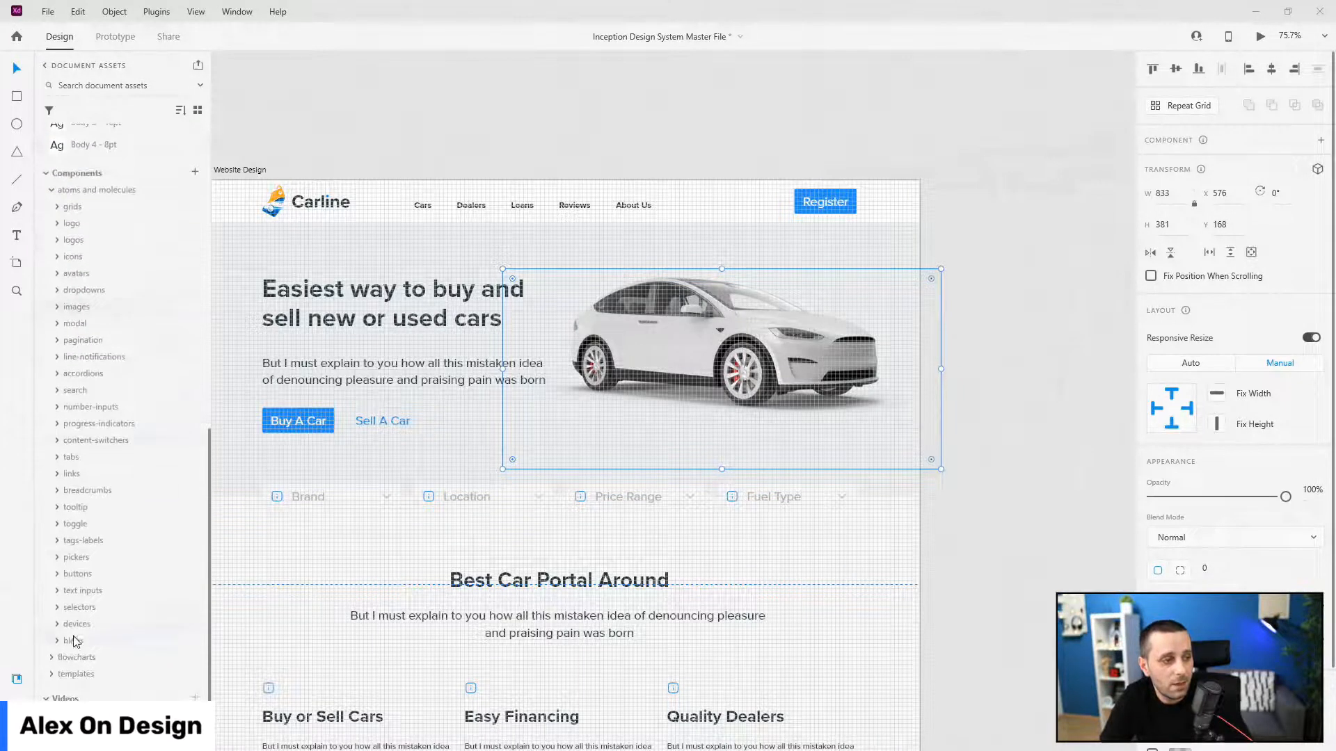
{"action": "scroll", "coordinate": [87, 446], "scroll_direction": "up", "scroll_amount": 4}
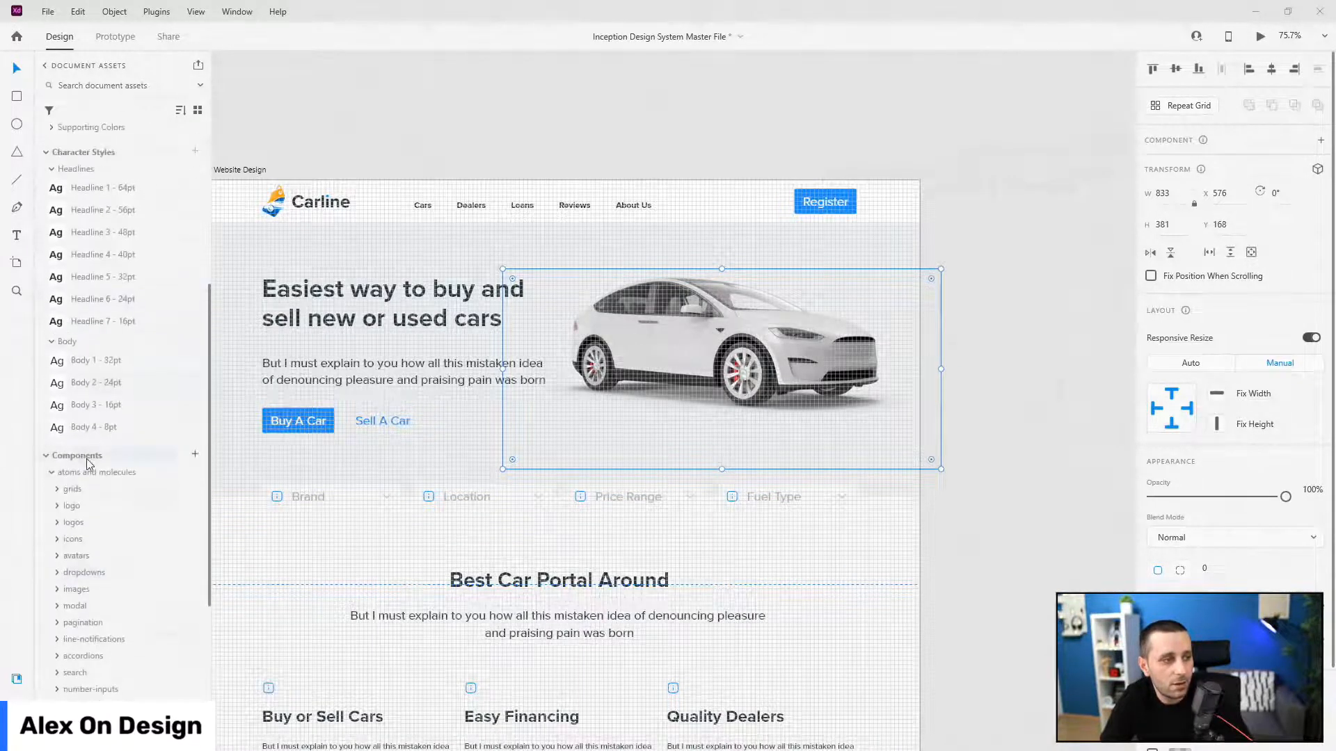
{"action": "scroll", "coordinate": [89, 466], "scroll_direction": "down", "scroll_amount": 4}
{"action": "scroll", "coordinate": [88, 468], "scroll_direction": "down", "scroll_amount": 1}
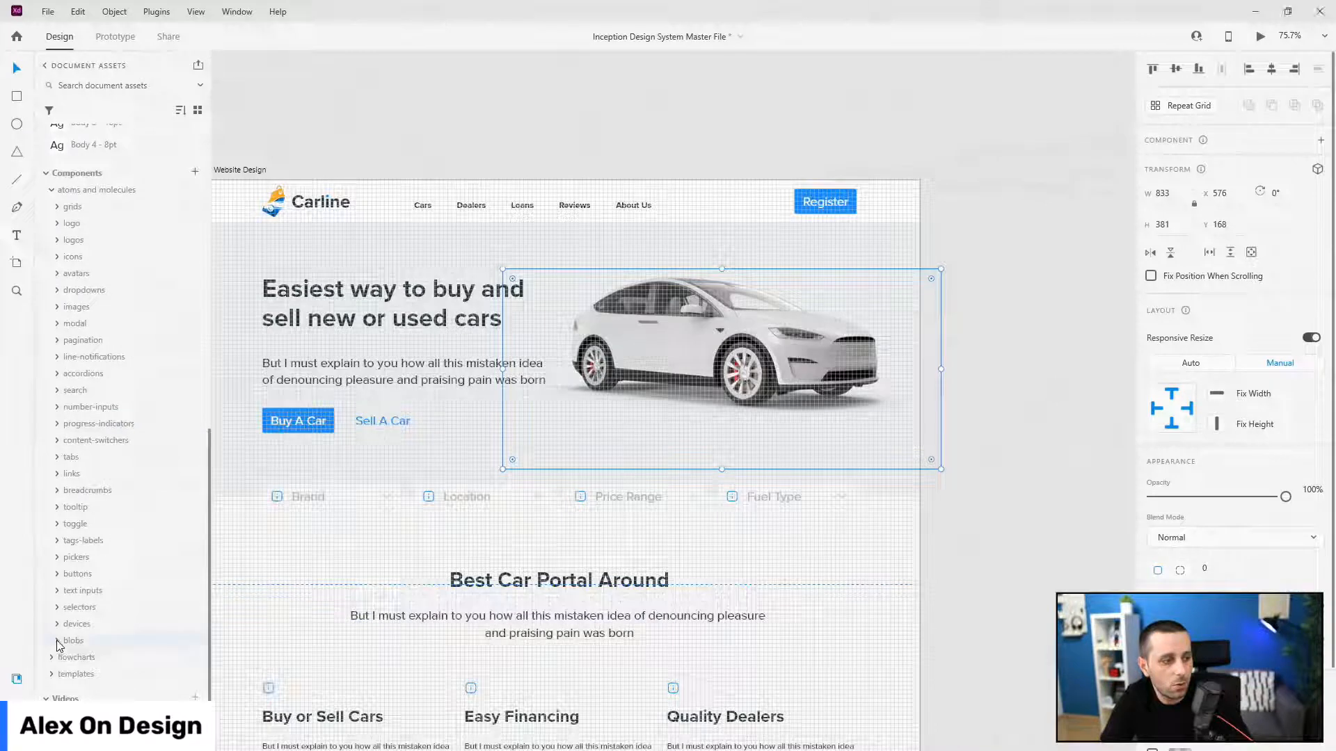
{"action": "scroll", "coordinate": [60, 427], "scroll_direction": "down", "scroll_amount": 6}
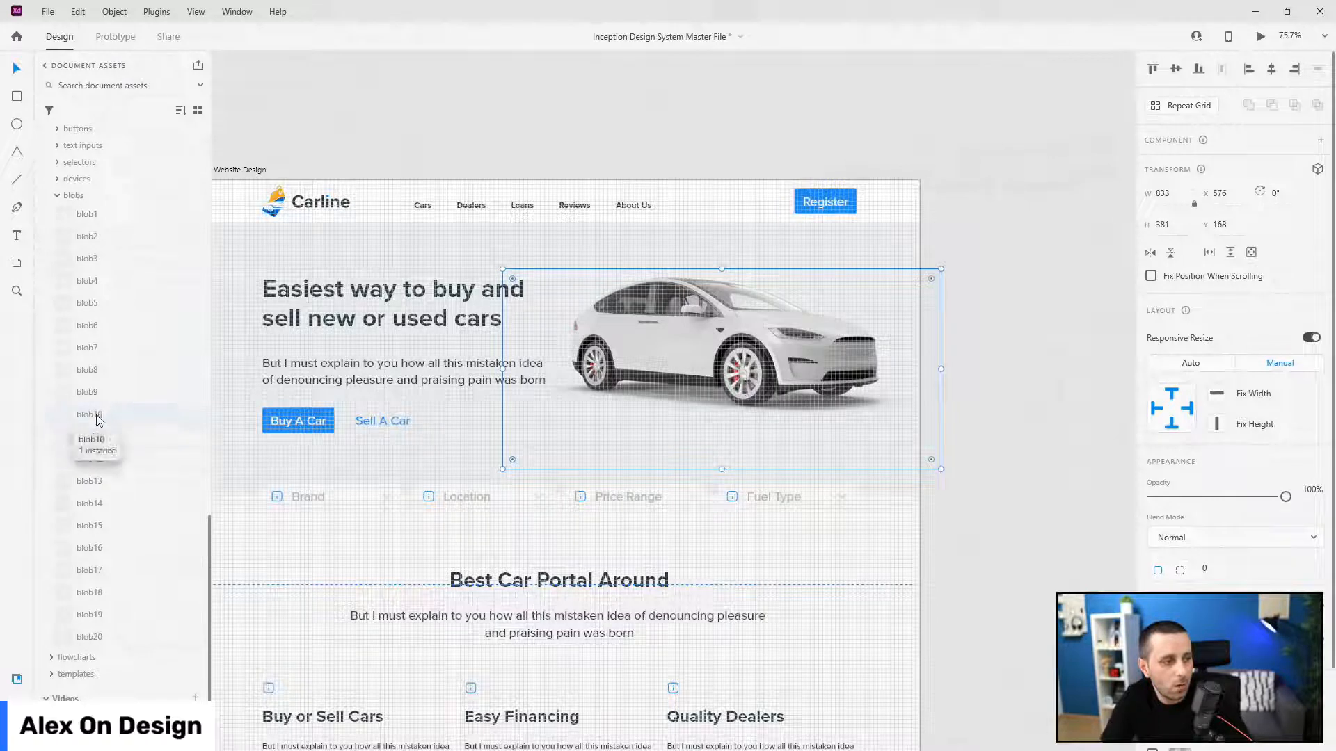
{"action": "left_click_drag", "start_coordinate": [99, 421], "coordinate": [691, 245]}
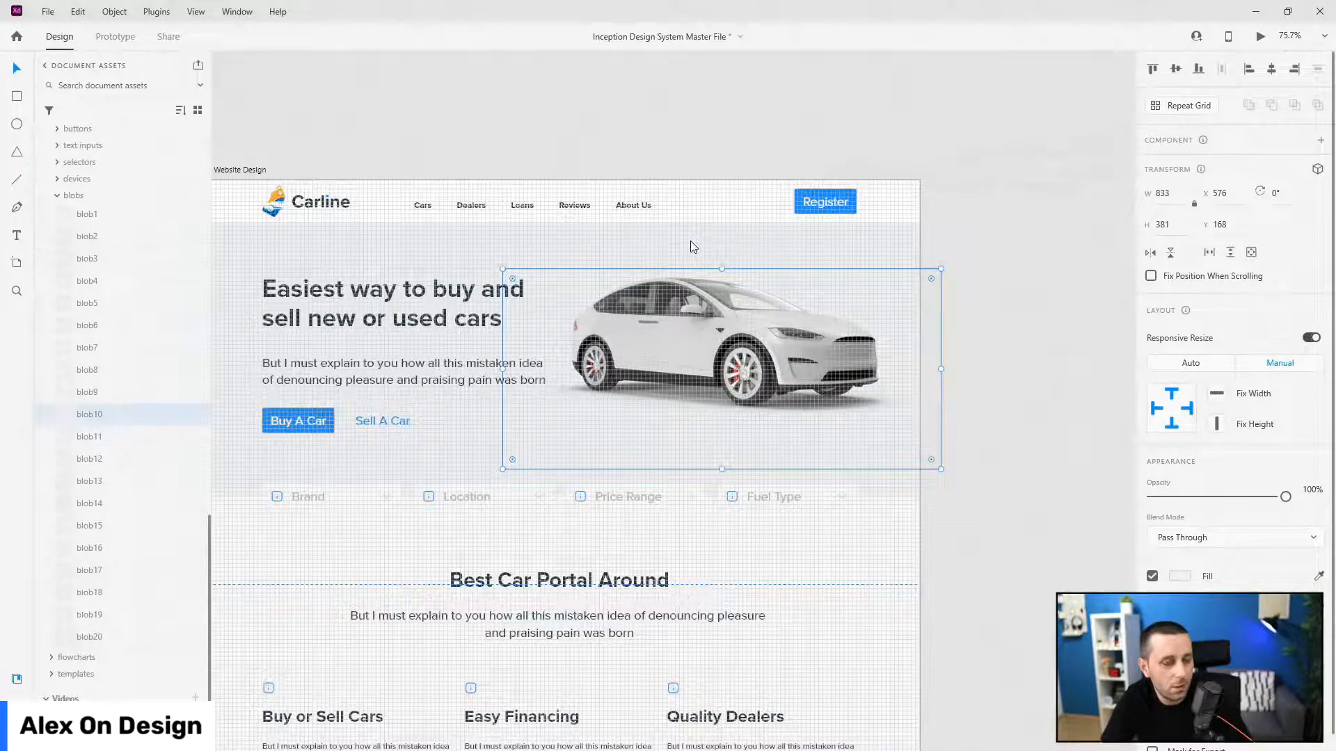
- Fill the blob with Carline Orange, rotate it to 88° and move it to about X 823, Y 127
{"action": "scroll", "coordinate": [83, 279], "scroll_direction": "up", "scroll_amount": 10}
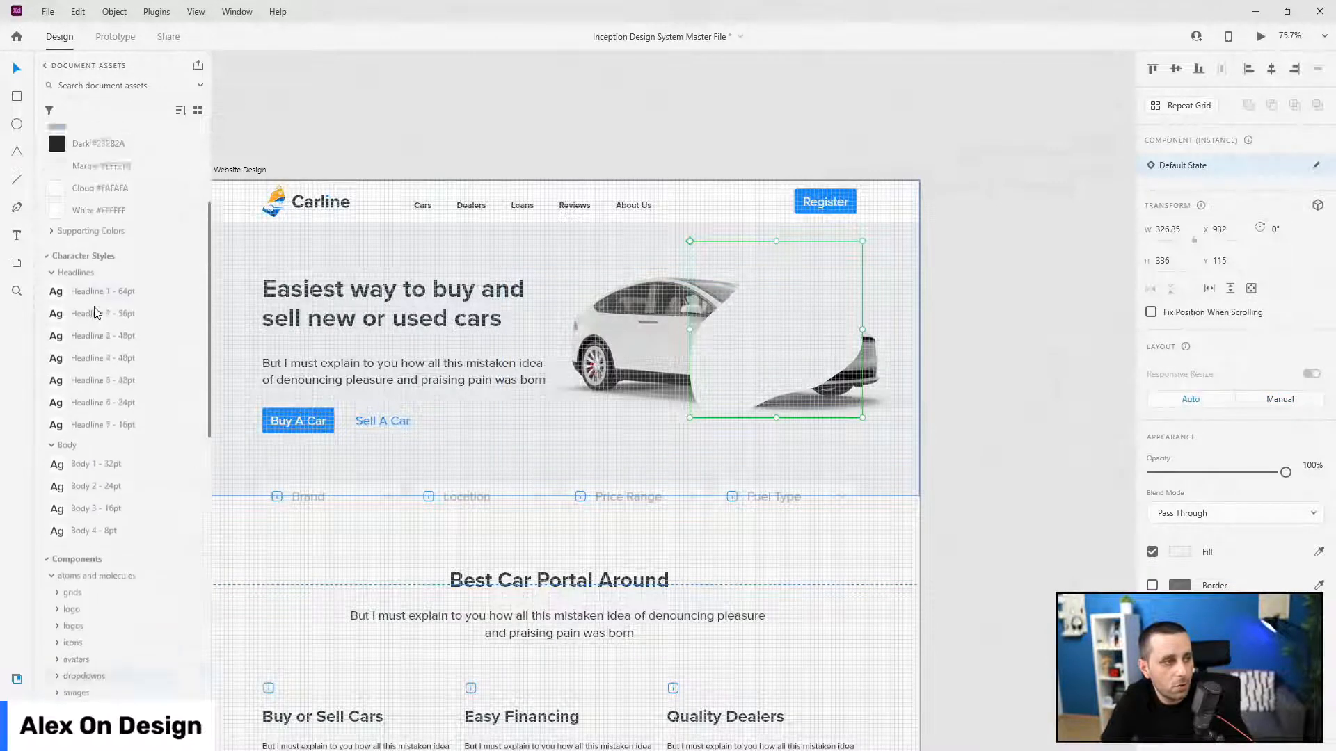
{"action": "scroll", "coordinate": [96, 313], "scroll_direction": "up", "scroll_amount": 3}
{"action": "left_click", "coordinate": [101, 156]}
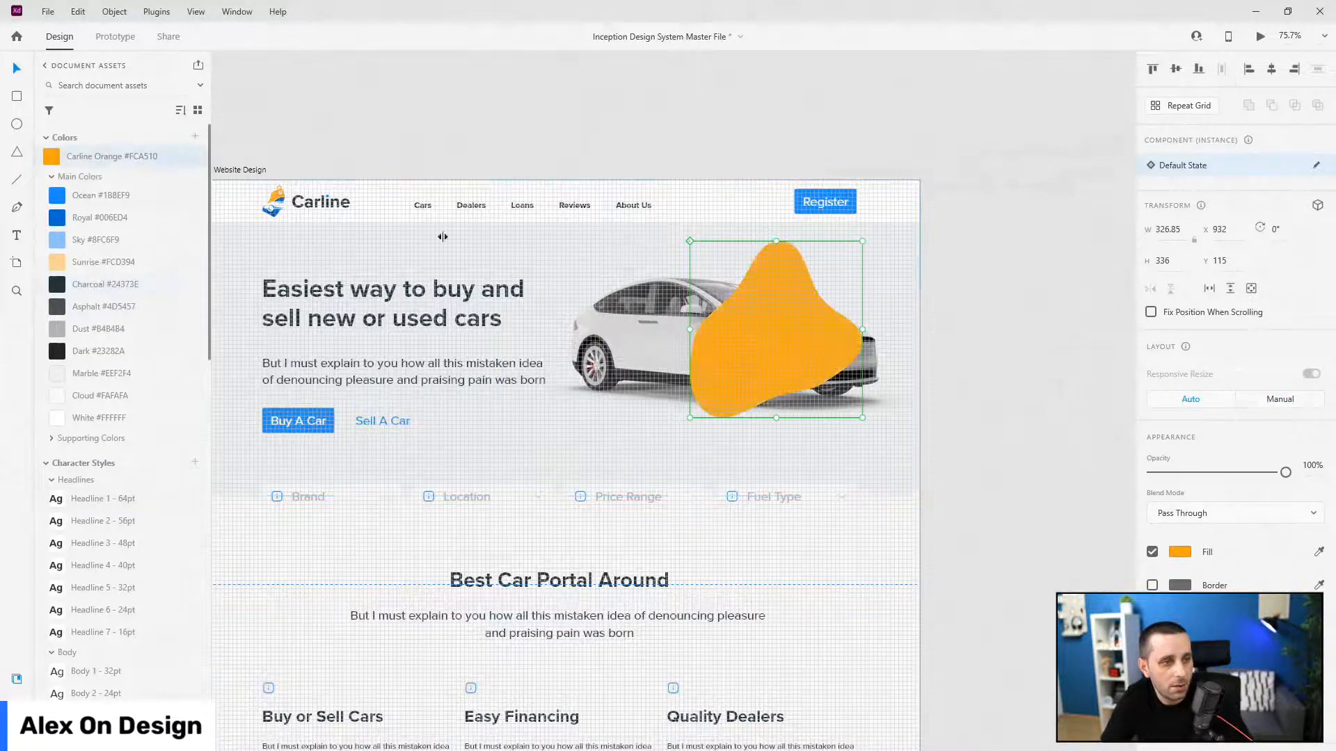
{"action": "scroll", "coordinate": [688, 322], "scroll_direction": "up", "scroll_amount": 2}
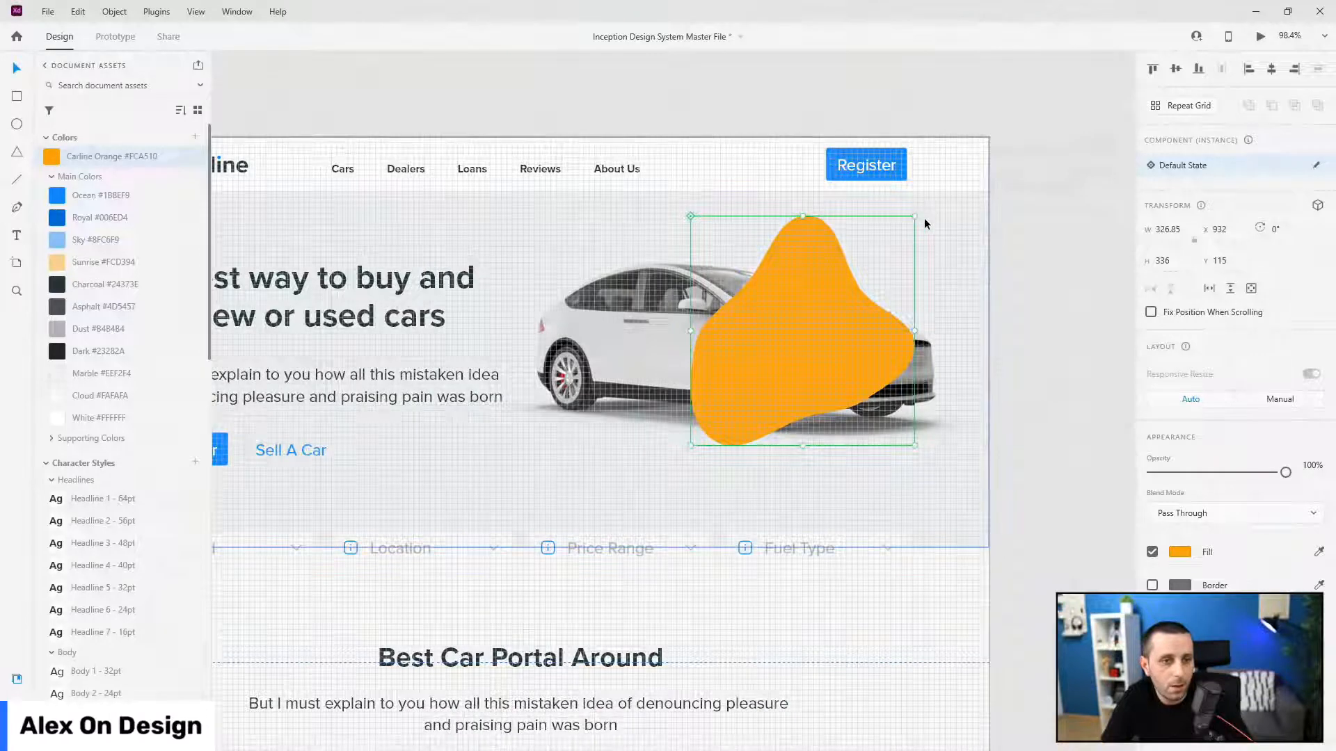
{"action": "left_click_drag", "start_coordinate": [826, 262], "coordinate": [759, 272]}
{"action": "left_click_drag", "start_coordinate": [842, 225], "coordinate": [863, 452]}
- Swap the blob over the car for the blob11 component
{"action": "scroll", "coordinate": [104, 418], "scroll_direction": "down", "scroll_amount": 15}
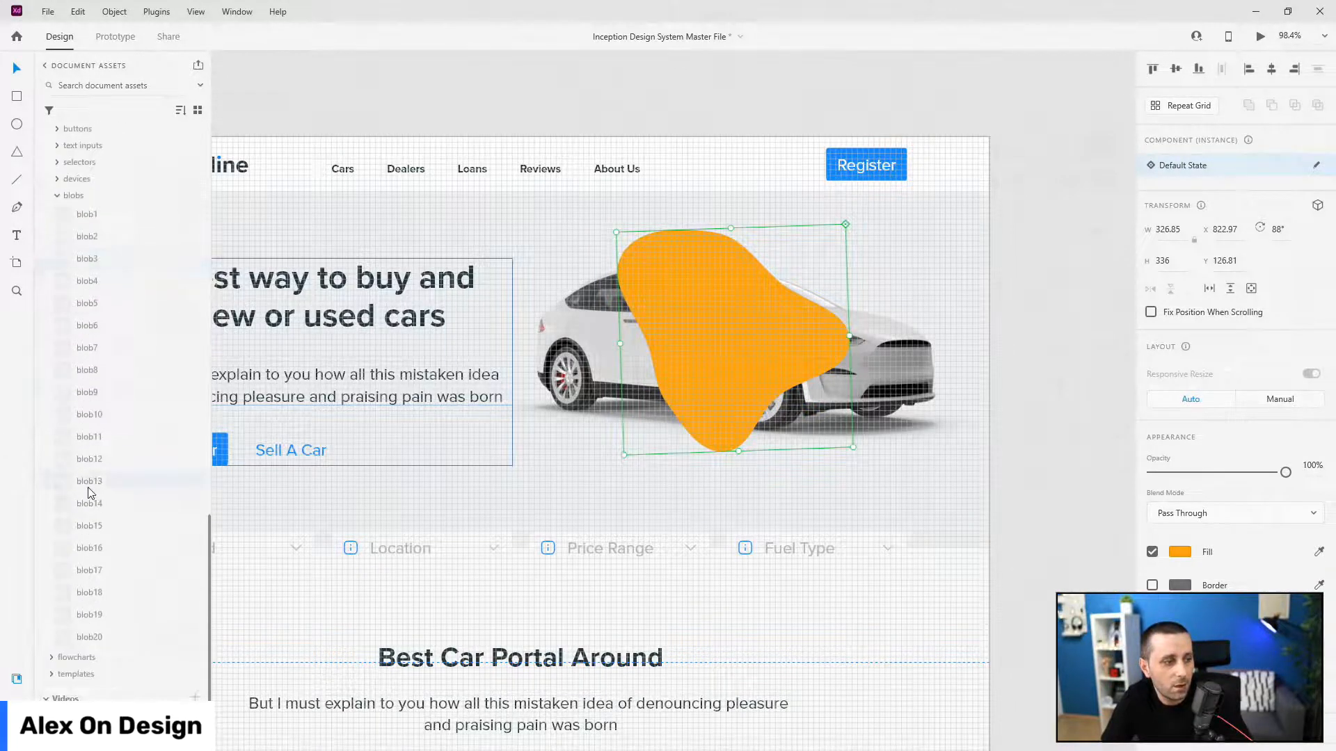
{"action": "left_click", "coordinate": [90, 441]}
{"action": "left_click_drag", "start_coordinate": [681, 317], "coordinate": [687, 306]}
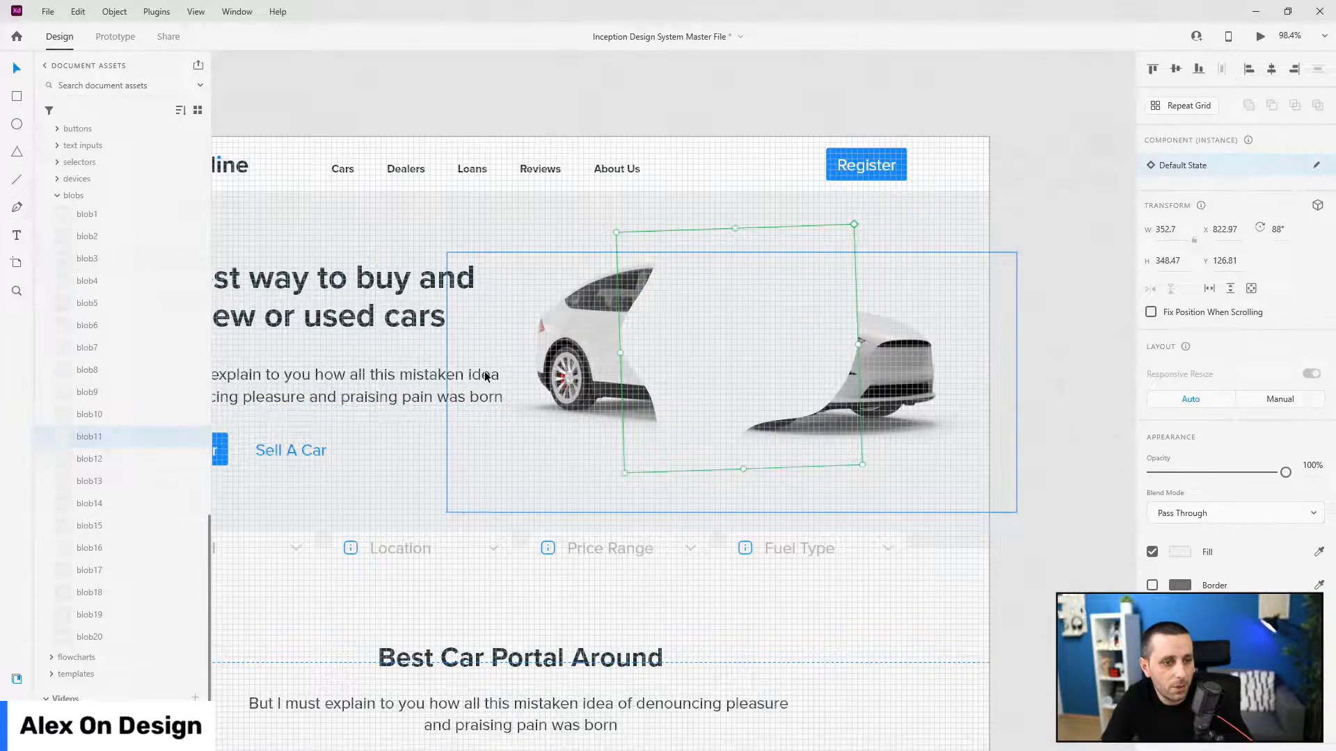
- Fill the swapped blob with Carline Orange and move that color asset into Main Colors, directly below Sunrise
{"action": "scroll", "coordinate": [98, 379], "scroll_direction": "up", "scroll_amount": 15}
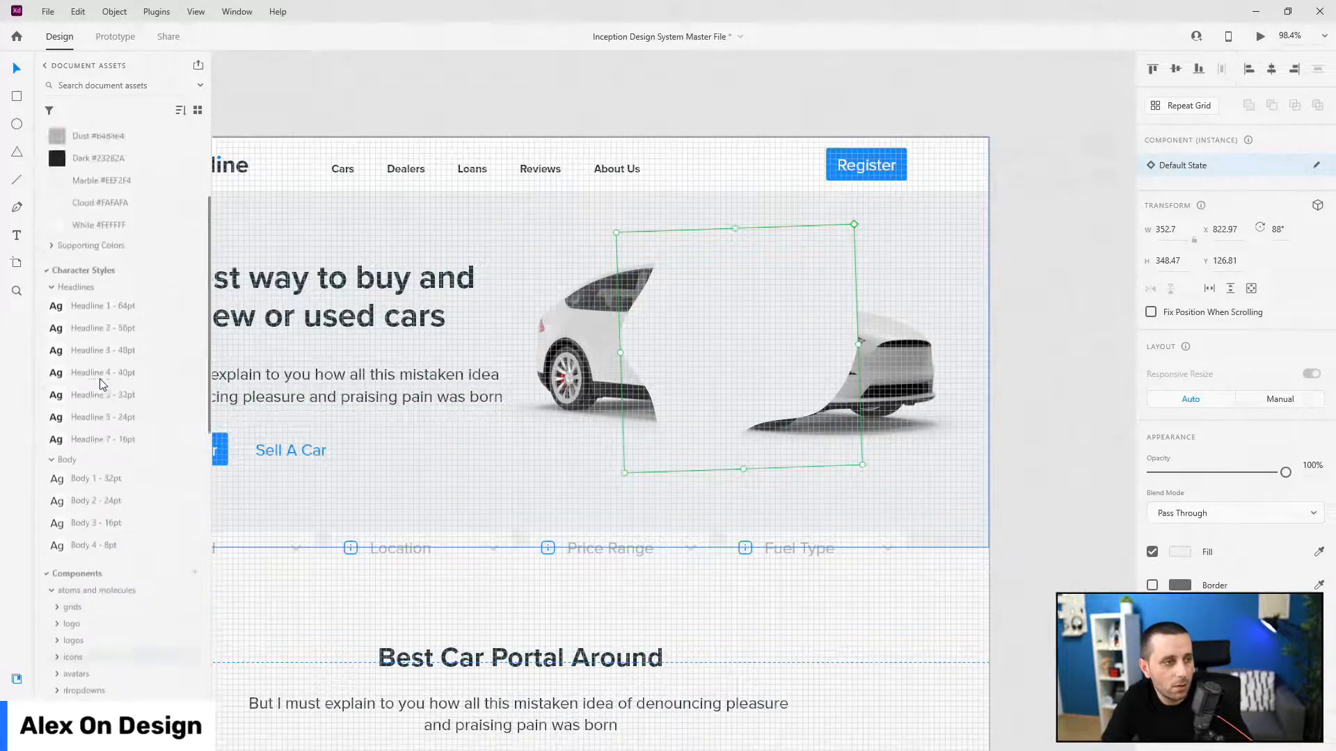
{"action": "left_click", "coordinate": [111, 153]}
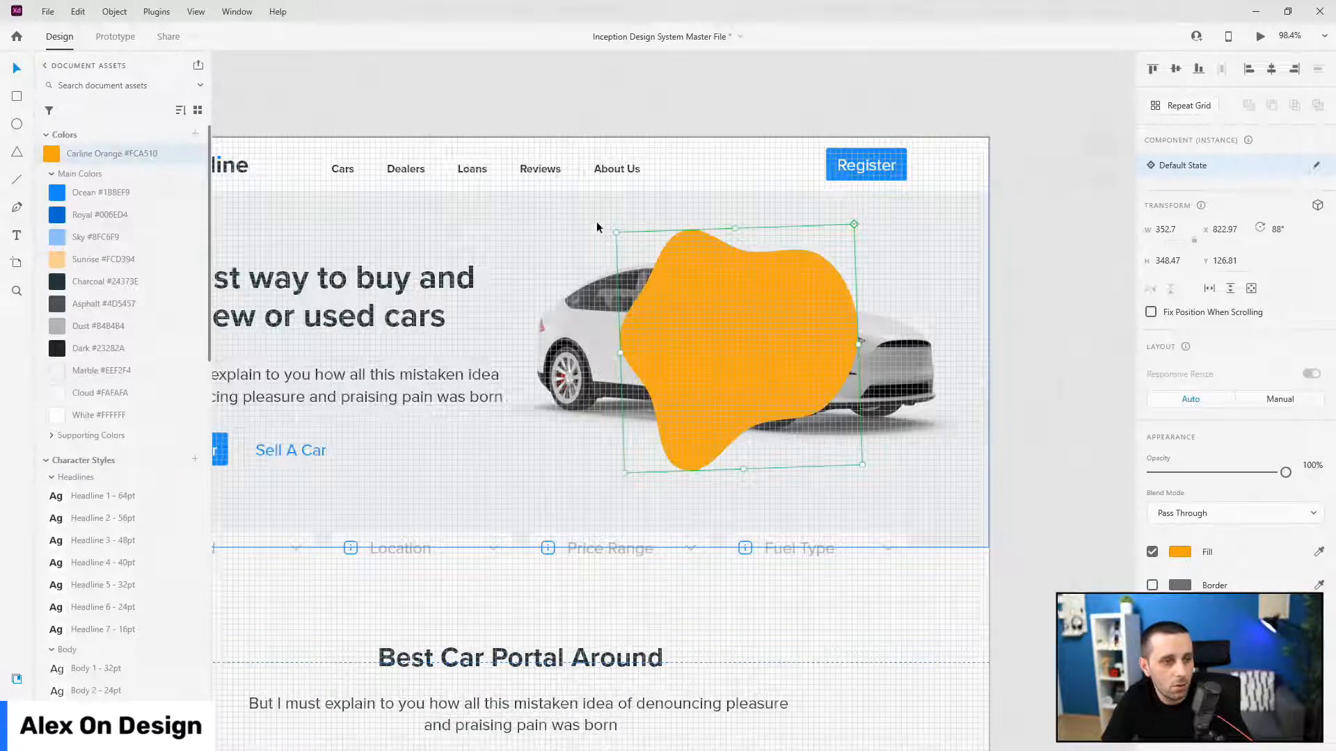
{"action": "left_click_drag", "start_coordinate": [89, 200], "coordinate": [77, 277]}
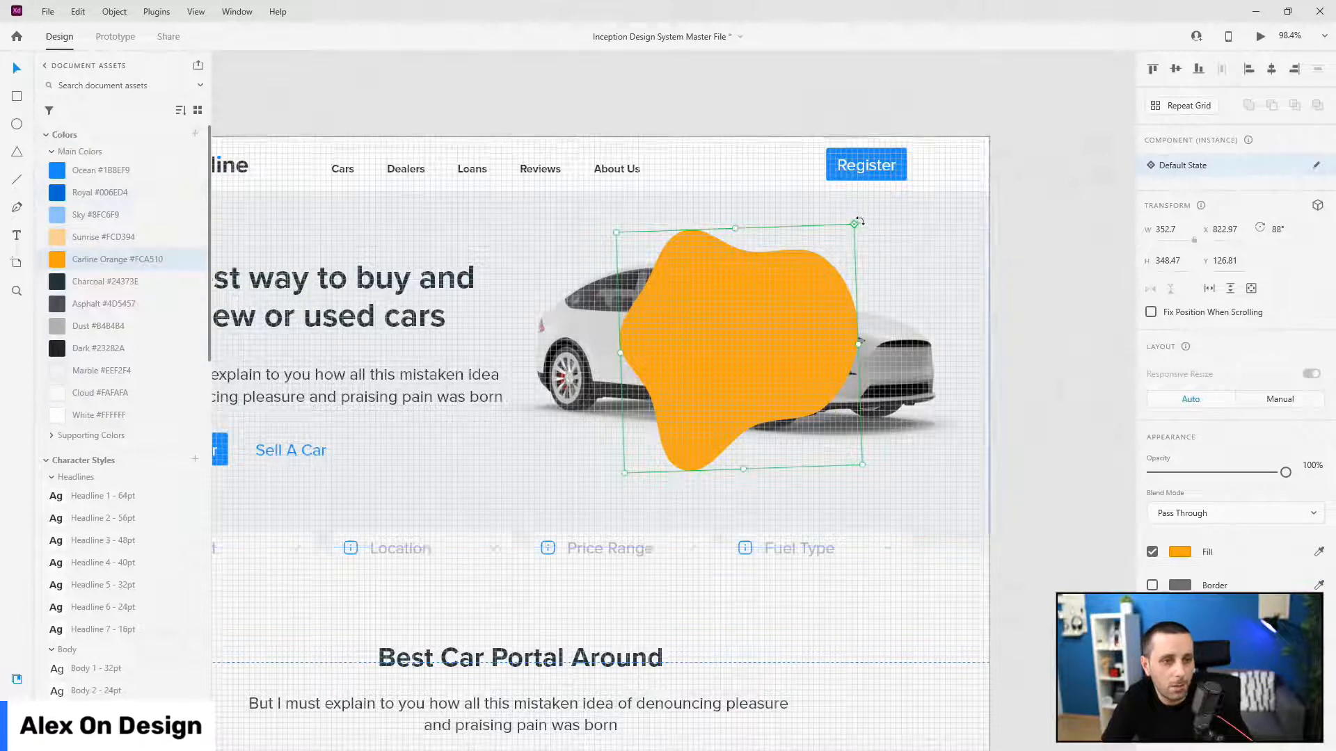
- Rotate the orange blob to 116° and enlarge it to about 414 by 409
{"action": "left_click_drag", "start_coordinate": [857, 221], "coordinate": [960, 250]}
{"action": "left_click_drag", "start_coordinate": [864, 166], "coordinate": [539, 171]}
{"action": "left_click_drag", "start_coordinate": [1028, 327], "coordinate": [1030, 249]}
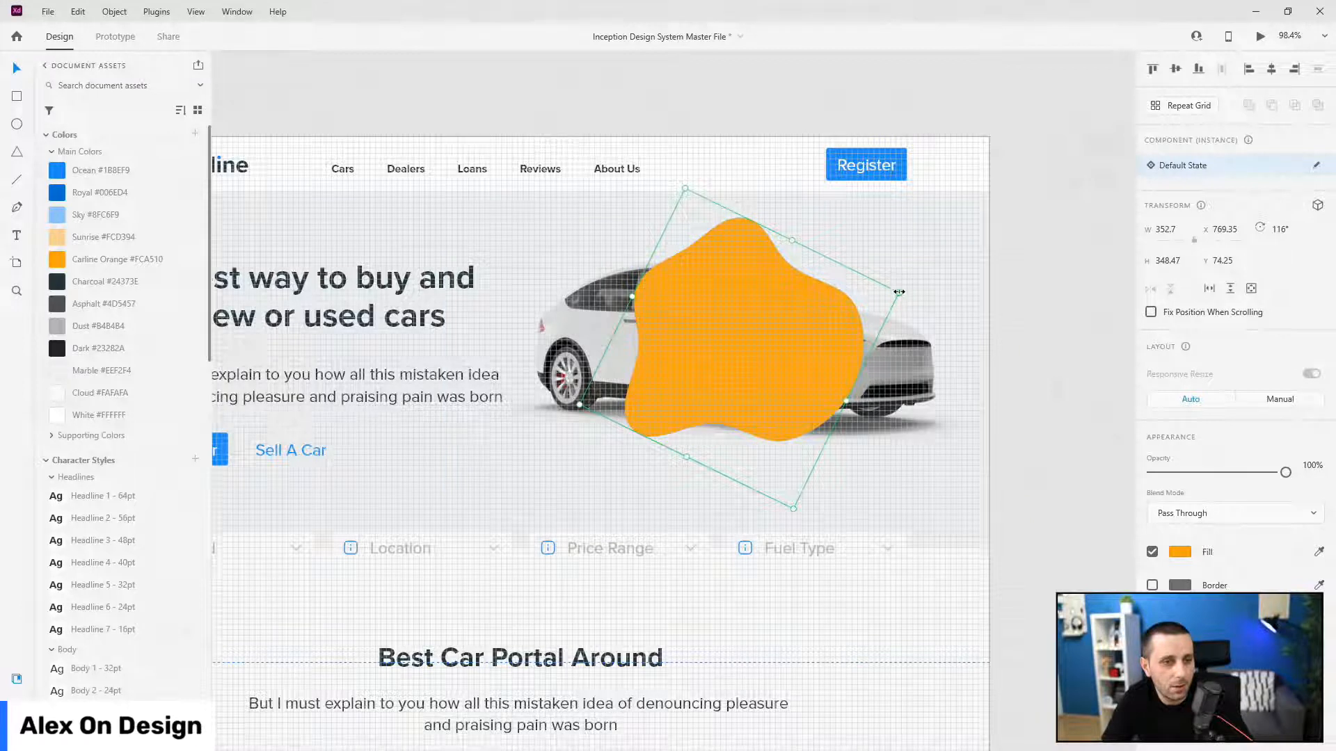
{"action": "left_click_drag", "start_coordinate": [899, 292], "coordinate": [926, 284]}
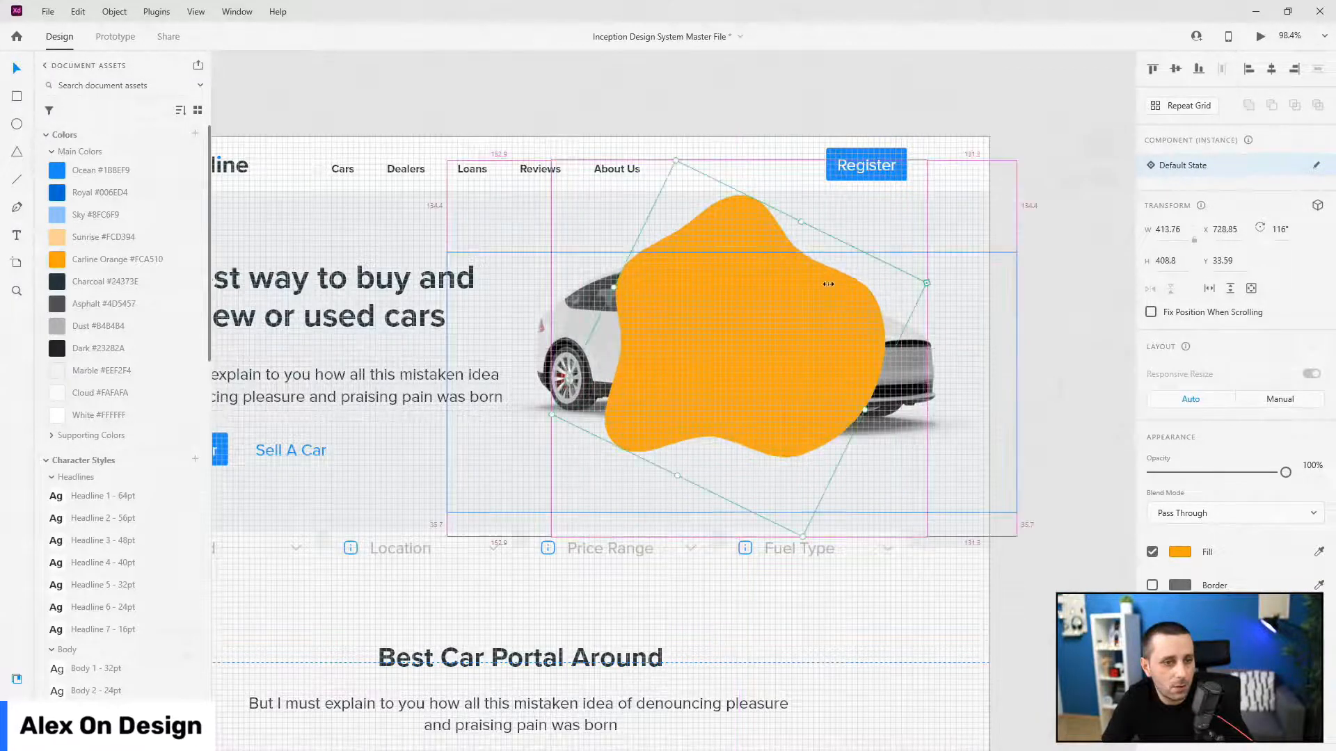
- Send the blob behind the car image, rotate it to 107° and position it at about X 712, Y 61
{"action": "right_click", "coordinate": [789, 288]}
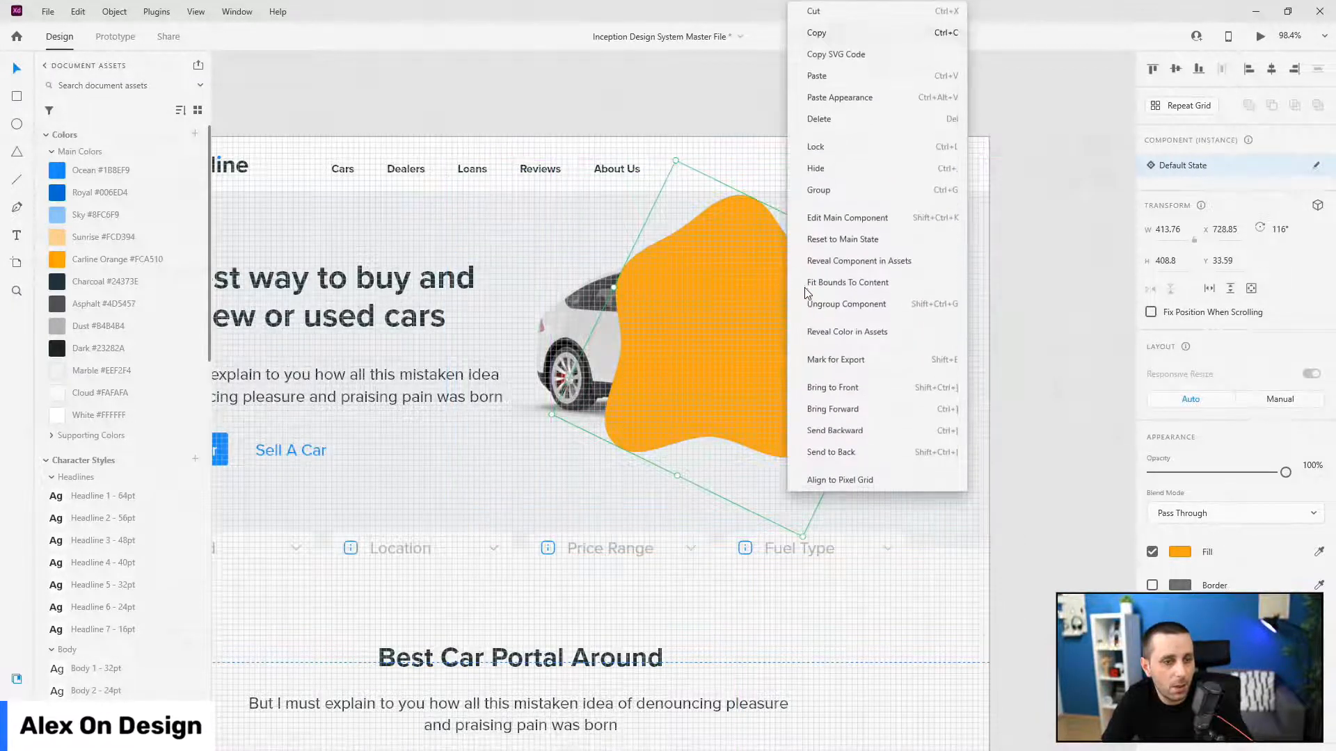
{"action": "left_click", "coordinate": [860, 432]}
{"action": "key", "text": "ctrl+["}
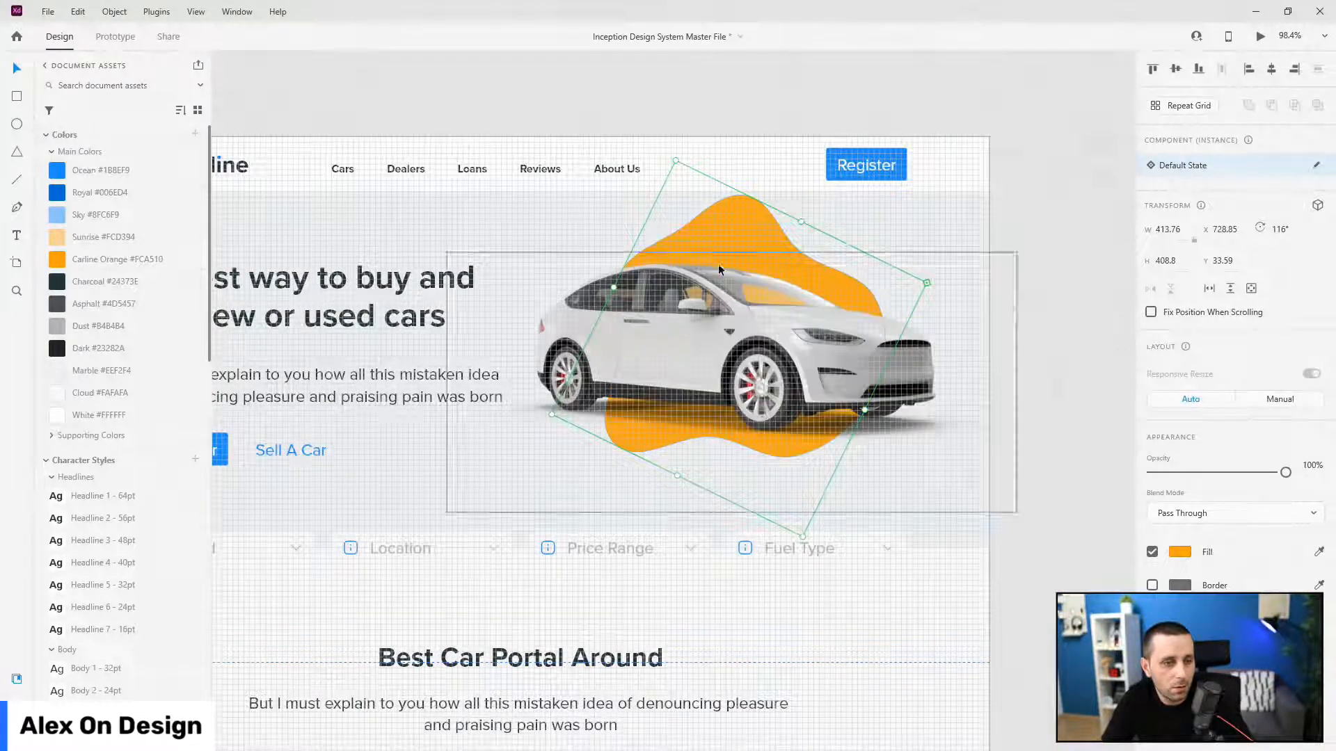
{"action": "left_click_drag", "start_coordinate": [682, 164], "coordinate": [707, 227]}
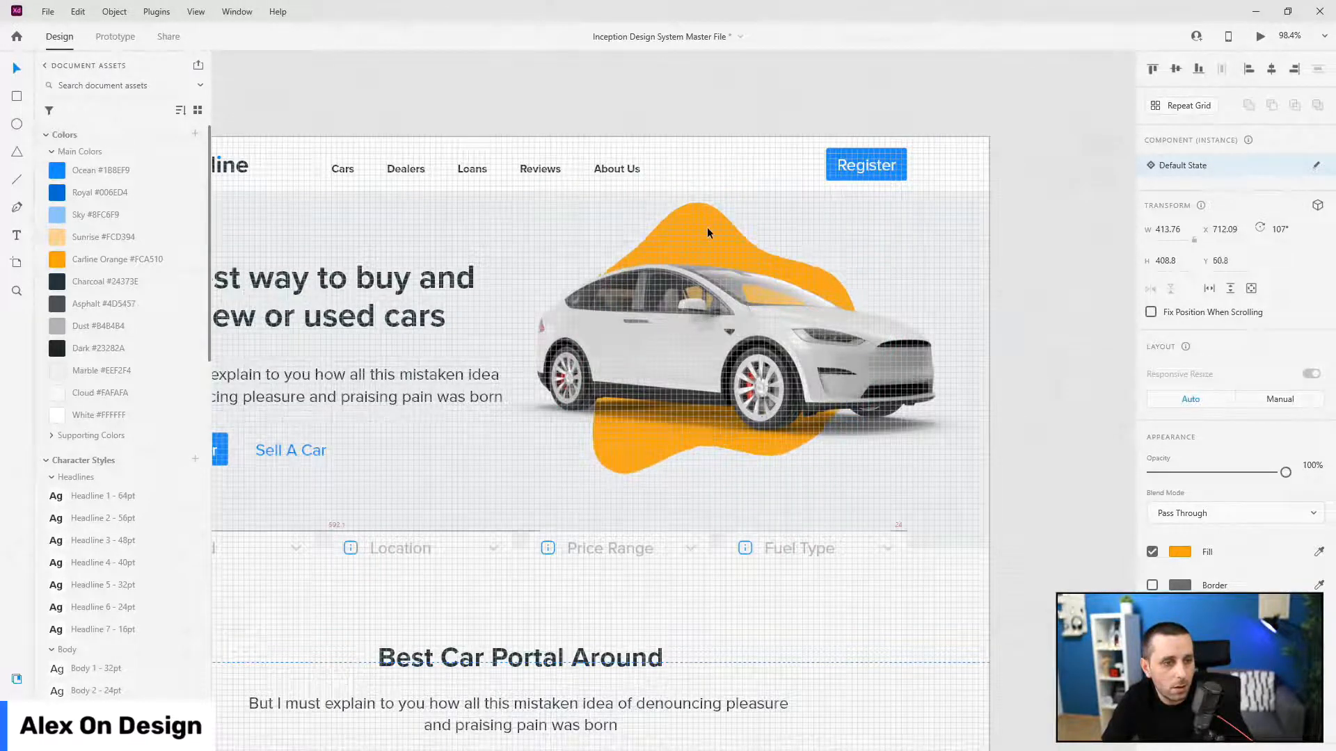
{"action": "scroll", "coordinate": [963, 277], "scroll_direction": "down", "scroll_amount": 3}
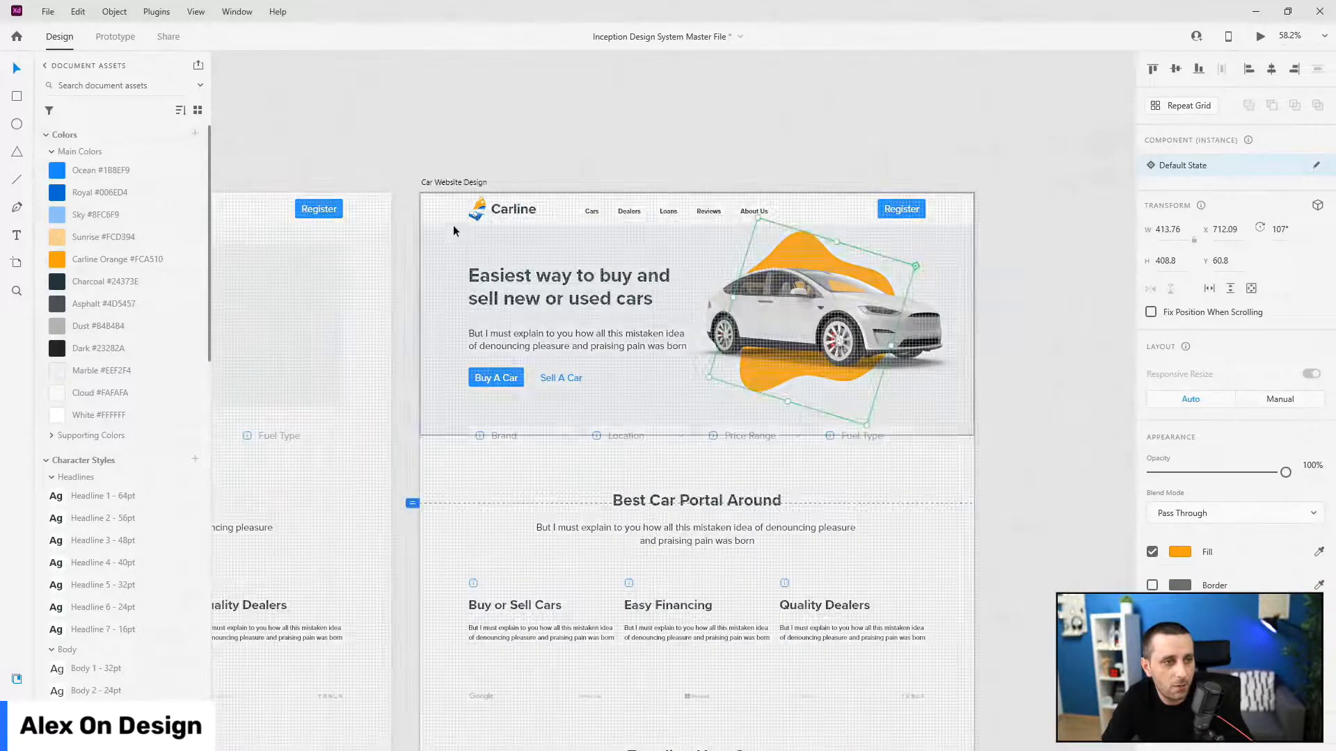
- Set the opacity of the white 1368 by 80 navigation bar background to 0%
{"action": "left_click", "coordinate": [446, 218]}
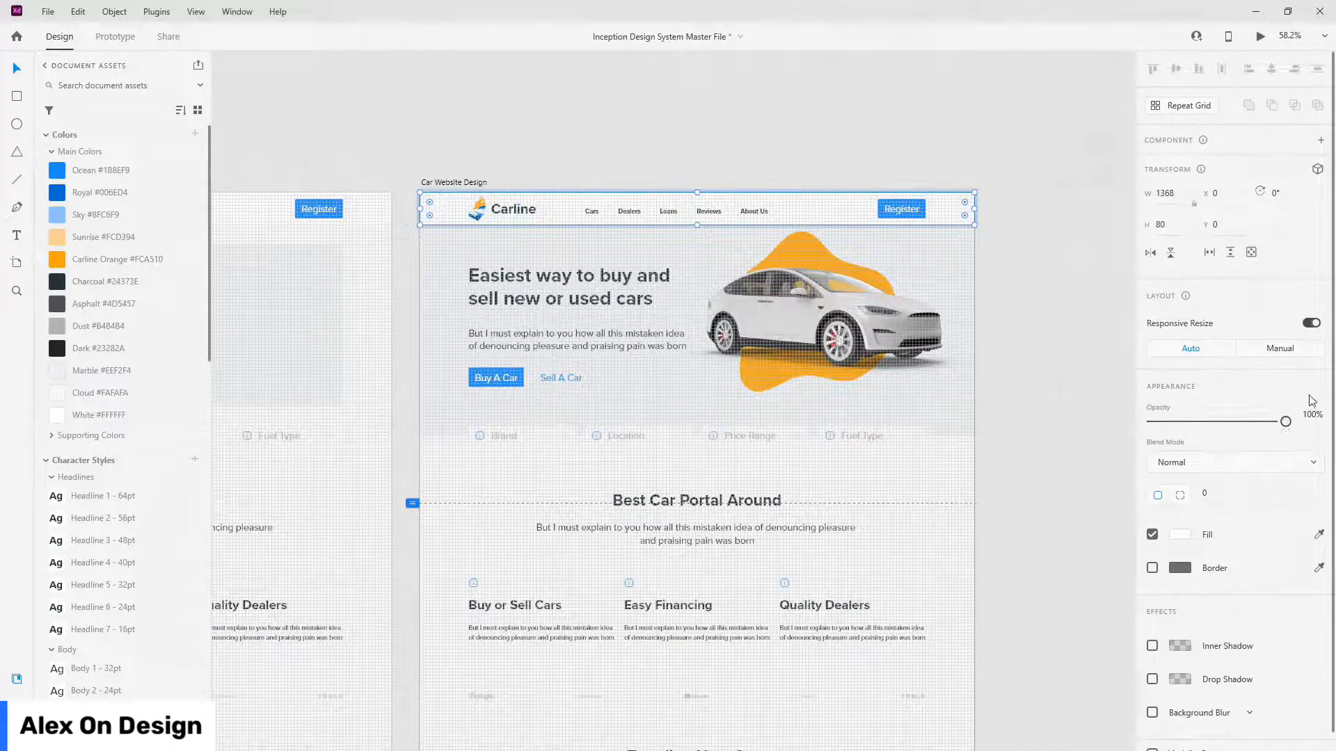
{"action": "left_click_drag", "start_coordinate": [1285, 422], "coordinate": [1106, 425]}
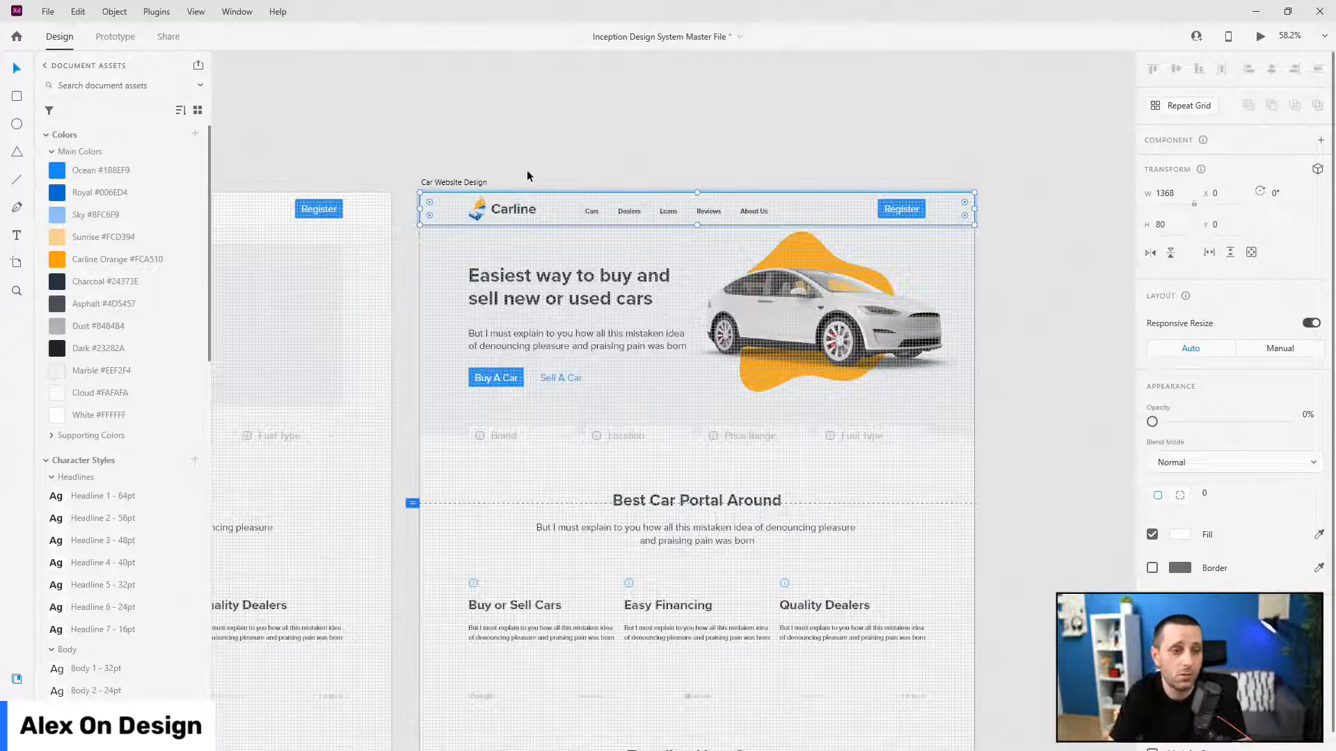
{"action": "left_click", "coordinate": [482, 185]}
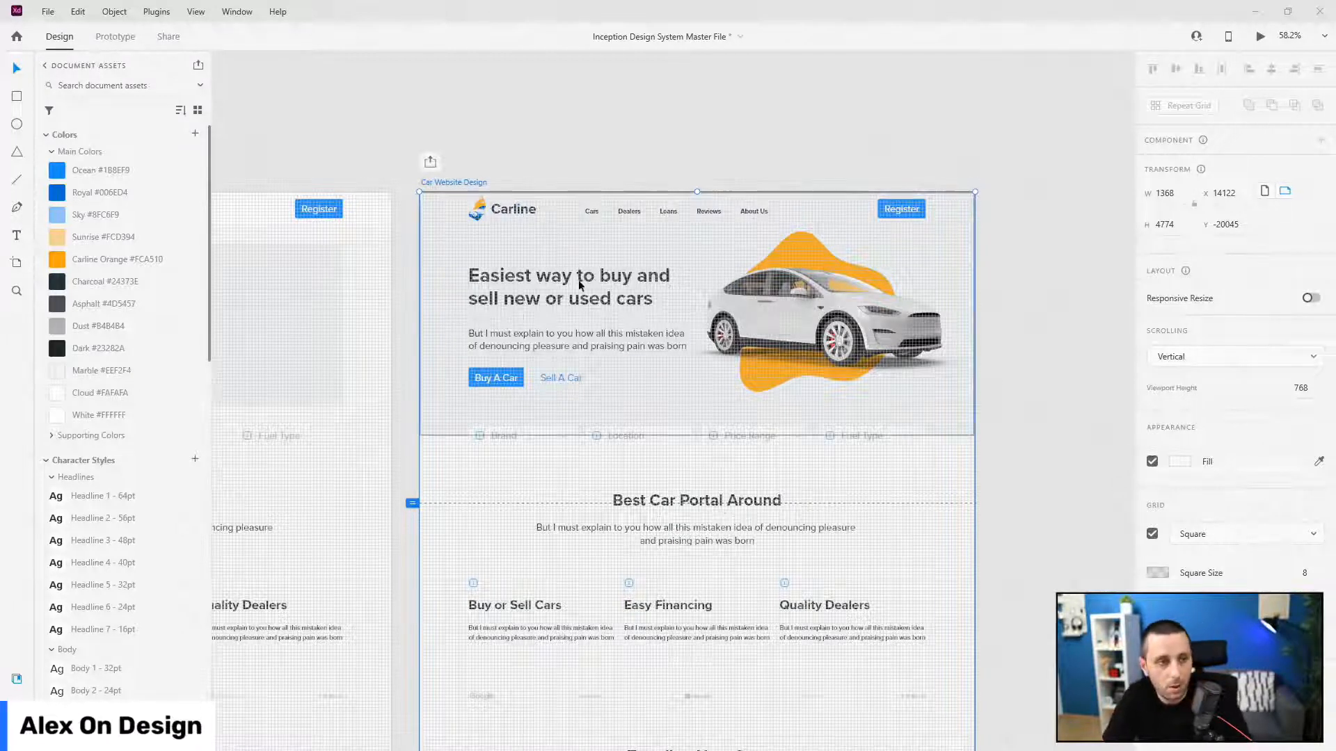
- Replace the hero paragraph with "Choose the car of your dreams, new or old, we will do the rest with our best in class service."
{"action": "double_click", "coordinate": [604, 348]}
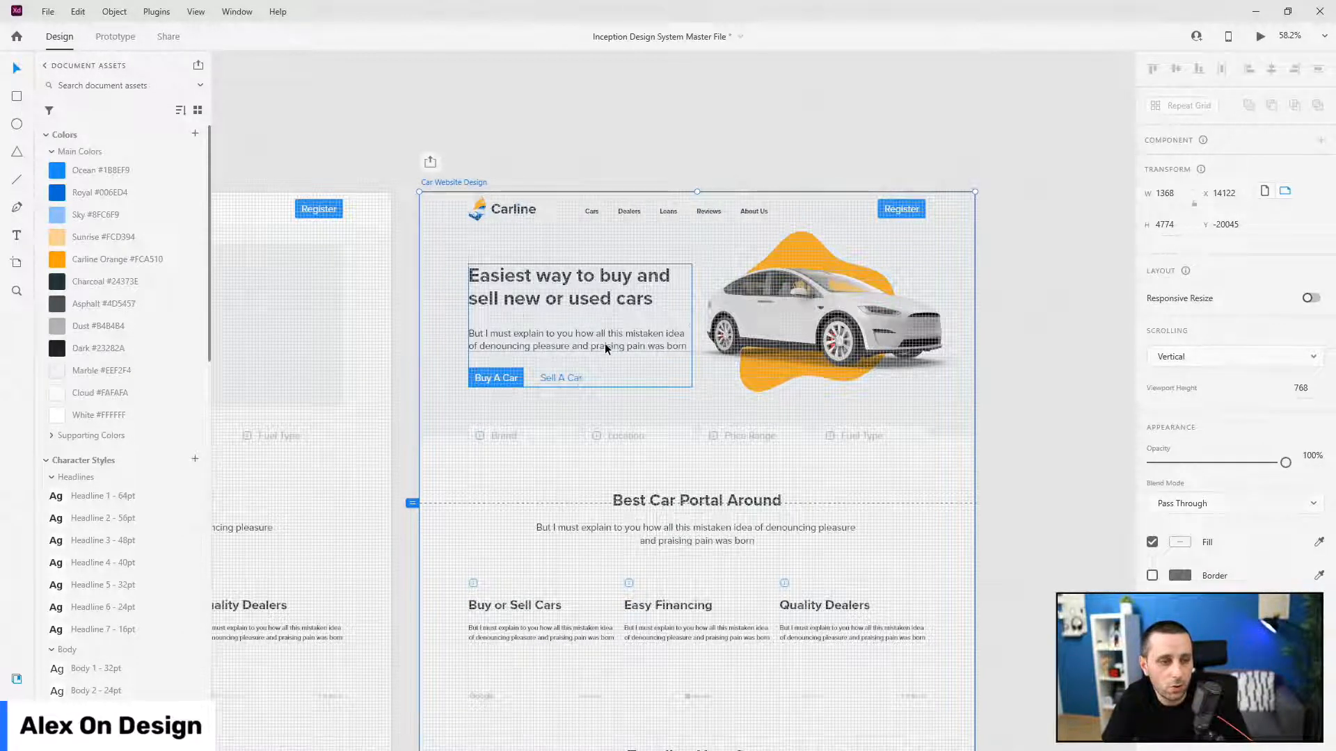
{"action": "left_click", "coordinate": [604, 344]}
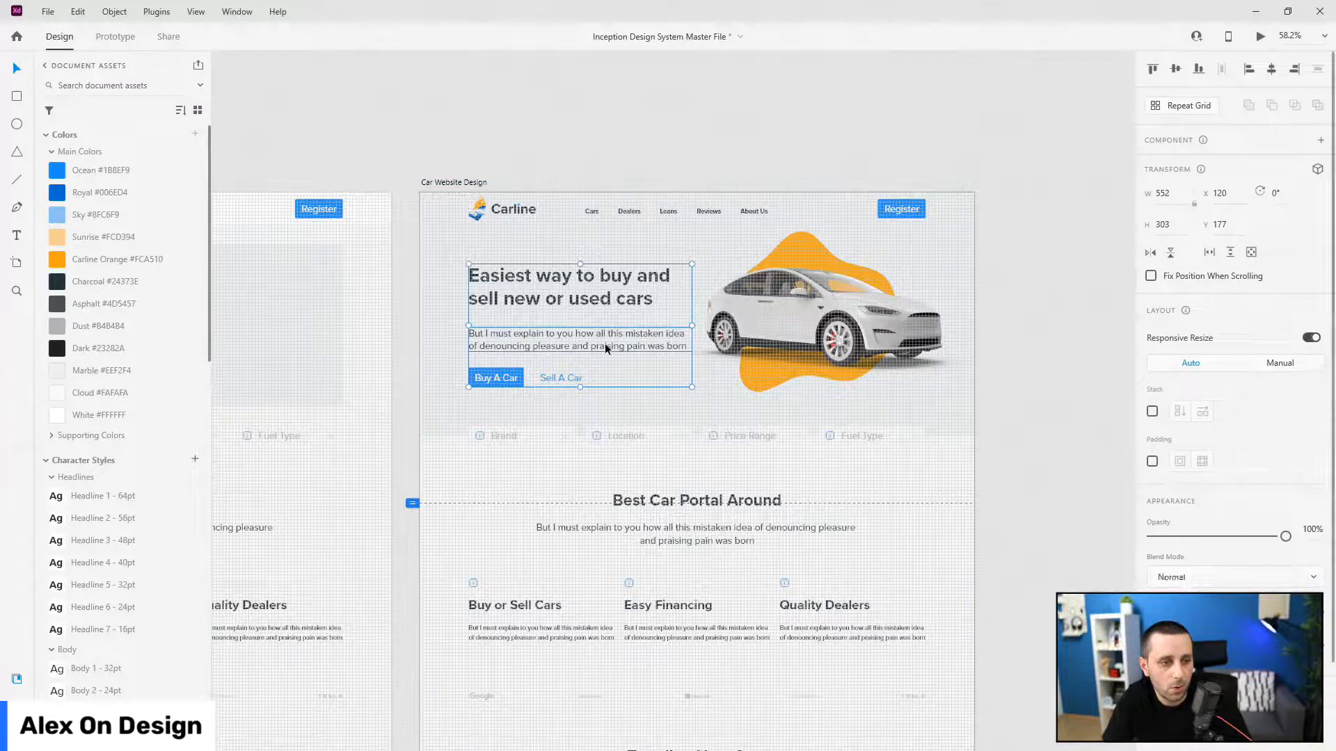
{"action": "double_click", "coordinate": [604, 343]}
{"action": "key", "text": "ctrl+v"}
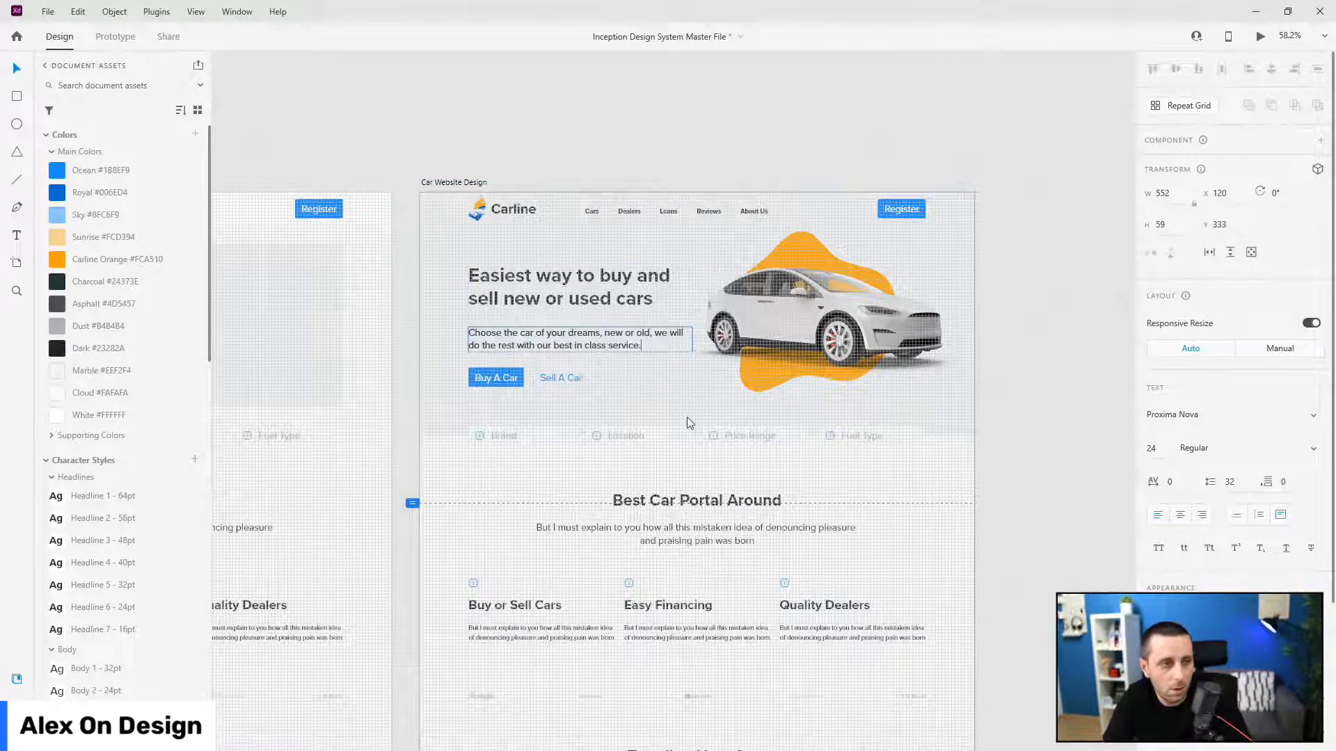
{"action": "key", "text": "ctrl+z"}
{"action": "type", "text": "Choose the car of your dreams, new or old, we will do the rest with our best in class service."}
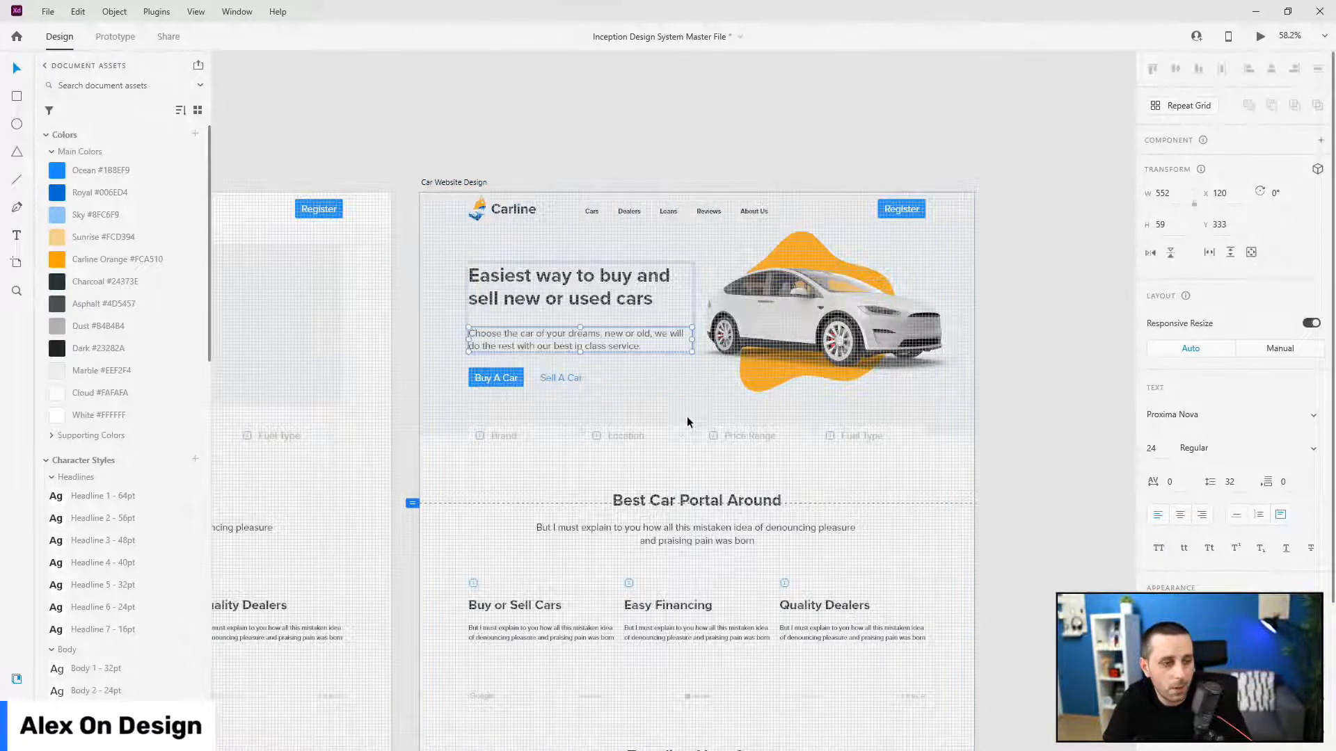
{"action": "scroll", "coordinate": [687, 416], "scroll_direction": "down", "scroll_amount": 3}
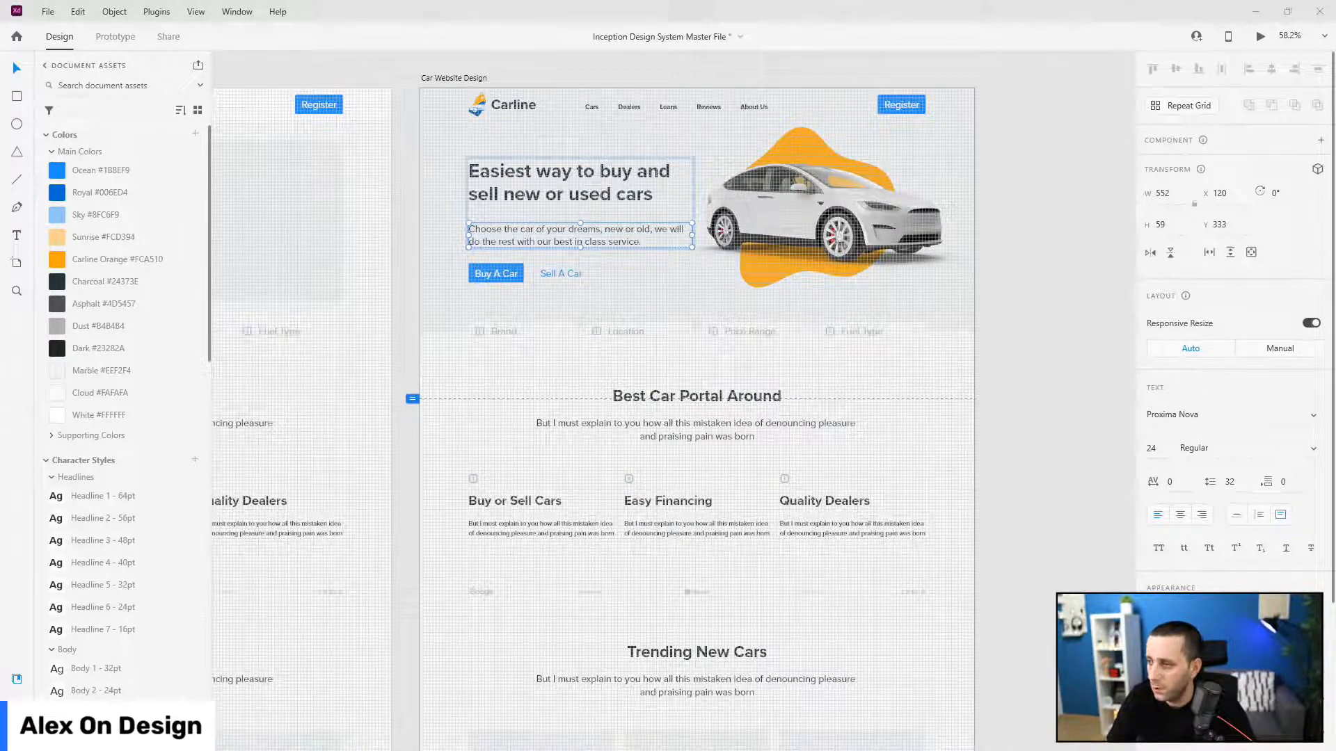
- Paste the price range, location, fuel type and brand icons beside the hero area at about X 1445, Y 359, and show the artboard's layers
{"action": "key", "text": "ctrl+c"}
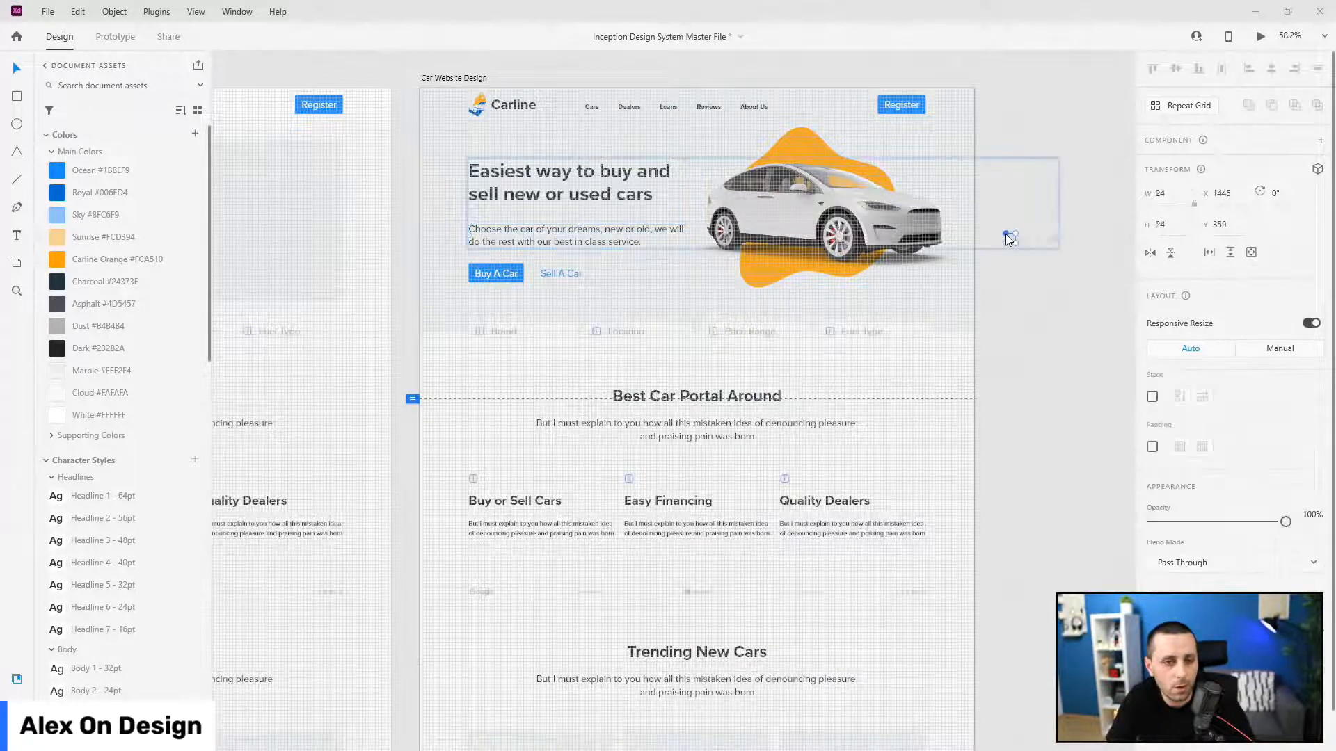
{"action": "scroll", "coordinate": [1052, 232], "scroll_direction": "up", "scroll_amount": 5}
{"action": "scroll", "coordinate": [1053, 232], "scroll_direction": "down", "scroll_amount": 1}
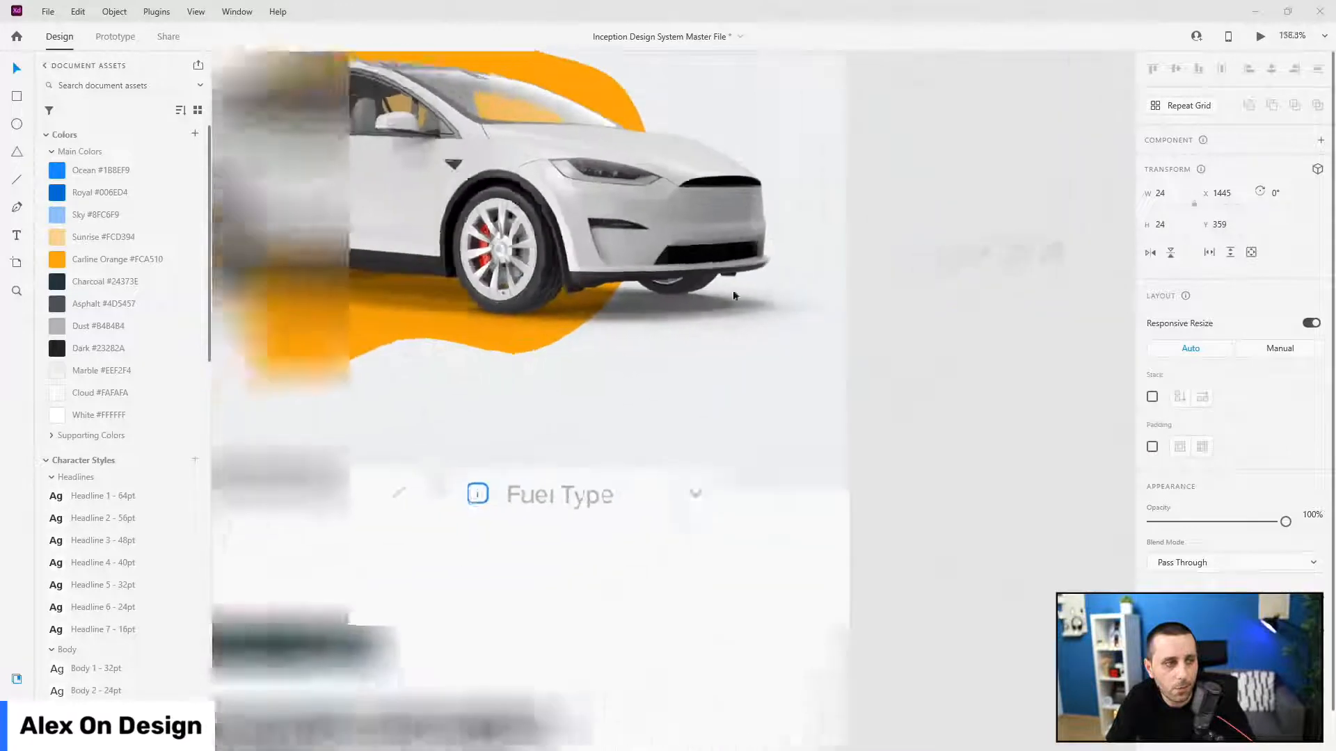
{"action": "left_click", "coordinate": [17, 706]}
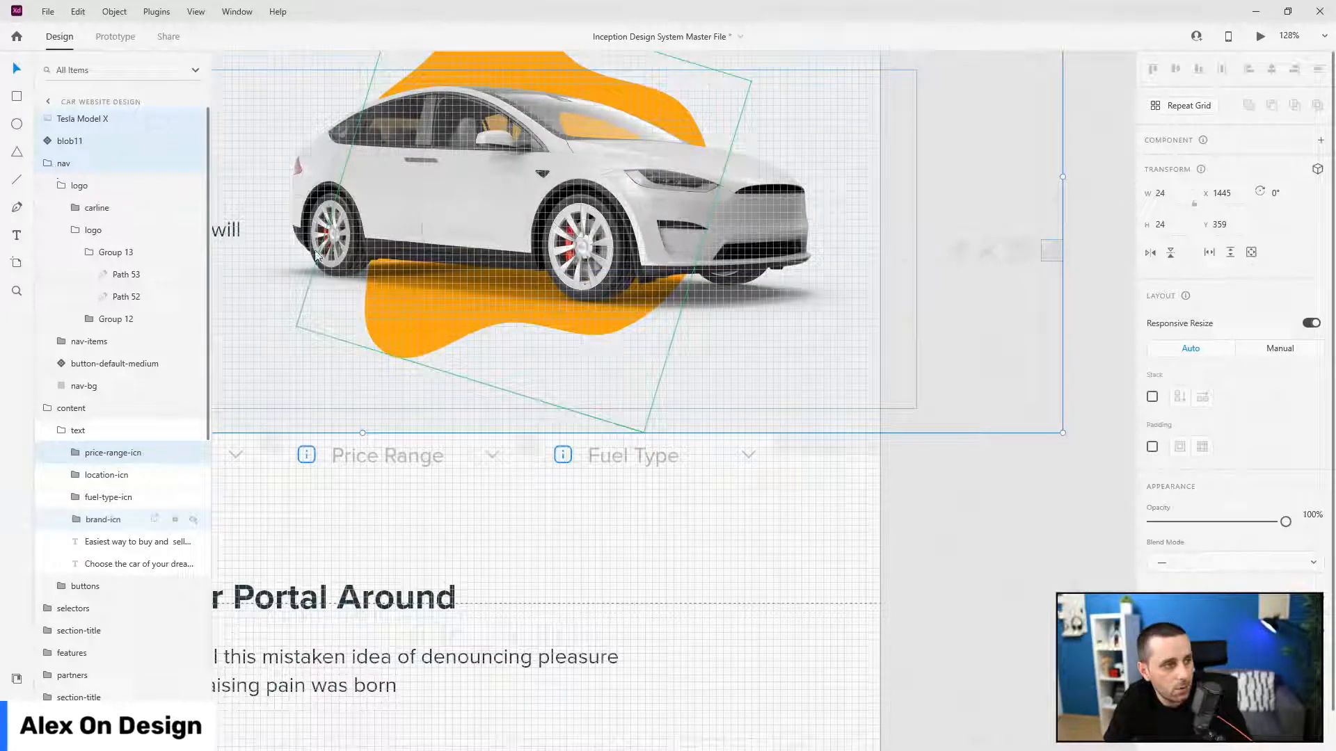
{"action": "scroll", "coordinate": [902, 384], "scroll_direction": "down", "scroll_amount": 5}
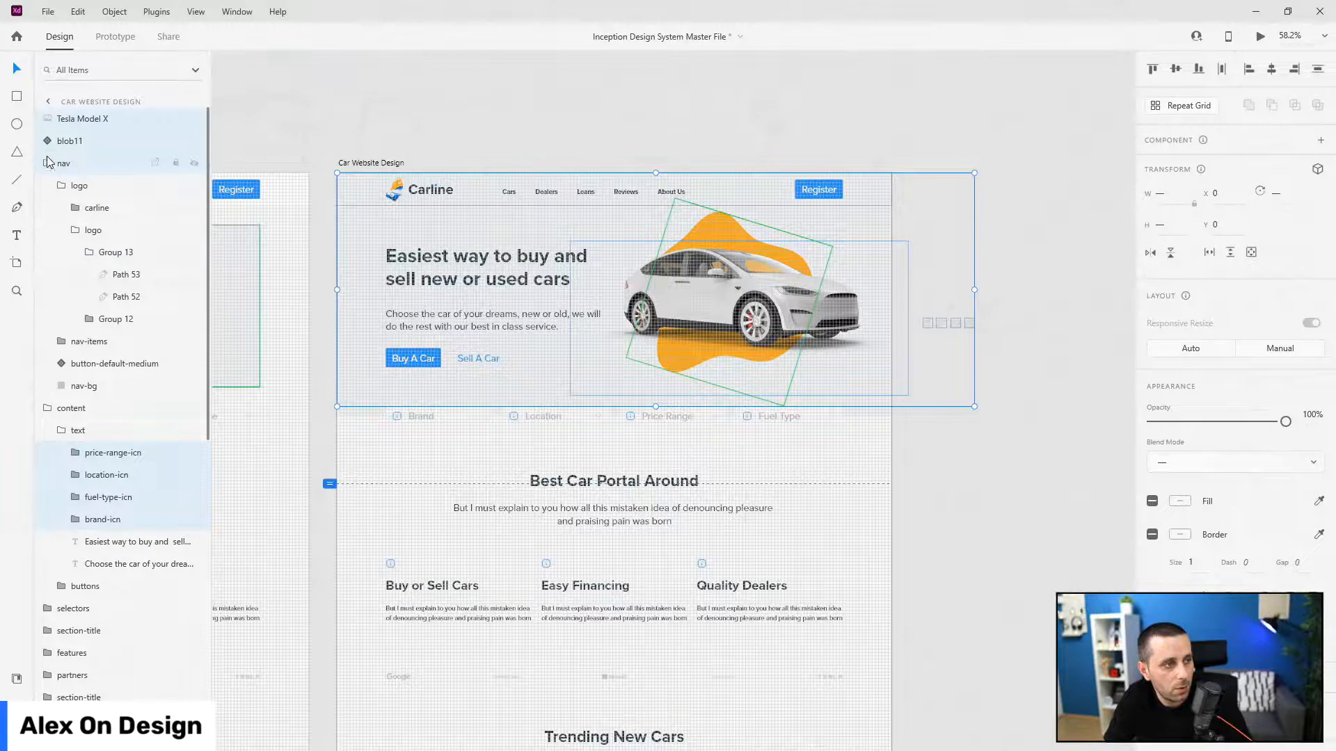
- Collapse the nav and content groups in the layer list and select the selectors row below the hero
{"action": "left_click", "coordinate": [47, 162]}
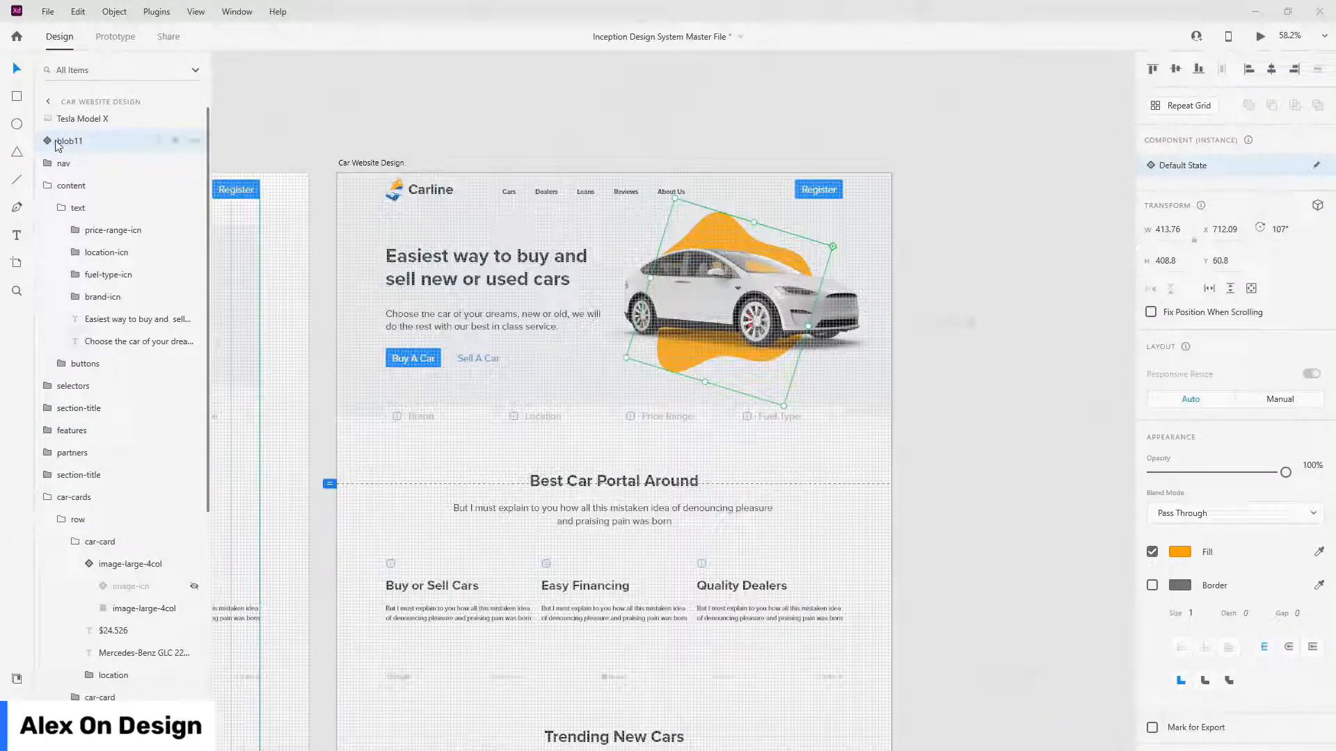
{"action": "left_click", "coordinate": [47, 186]}
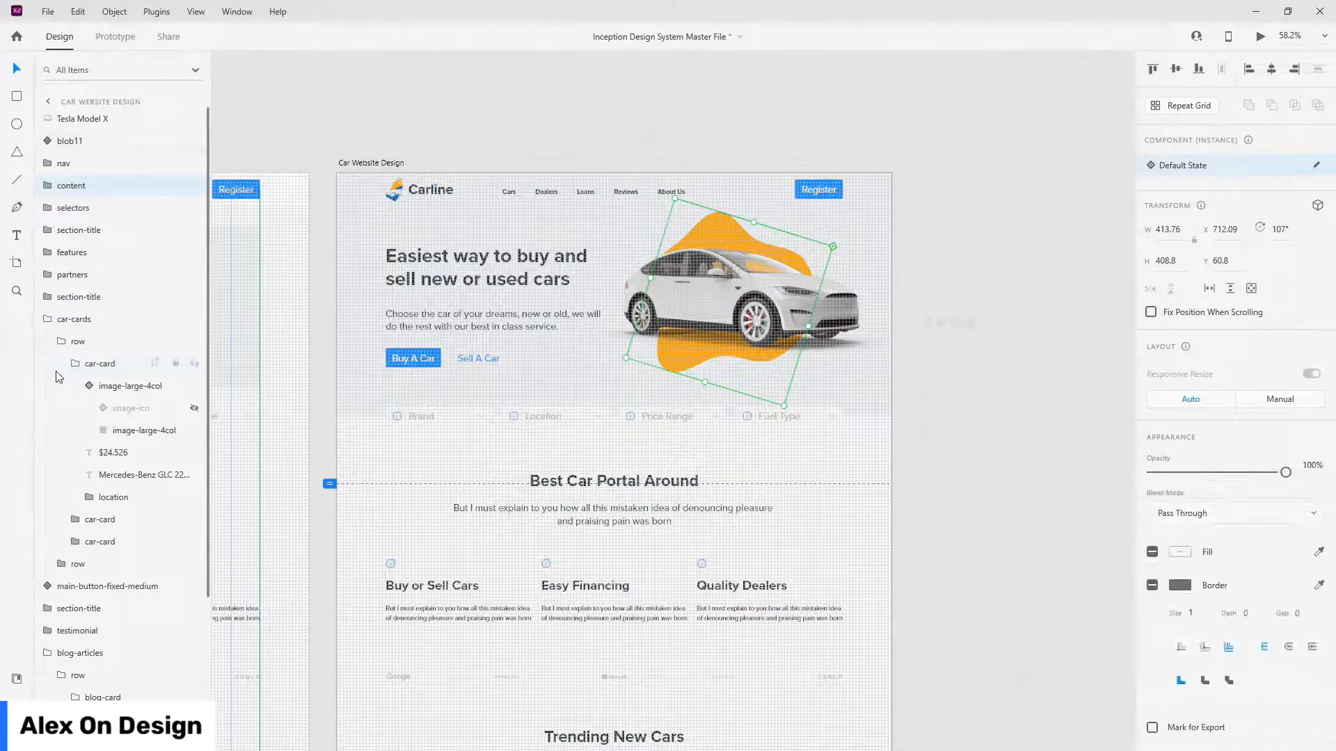
{"action": "left_click", "coordinate": [55, 186]}
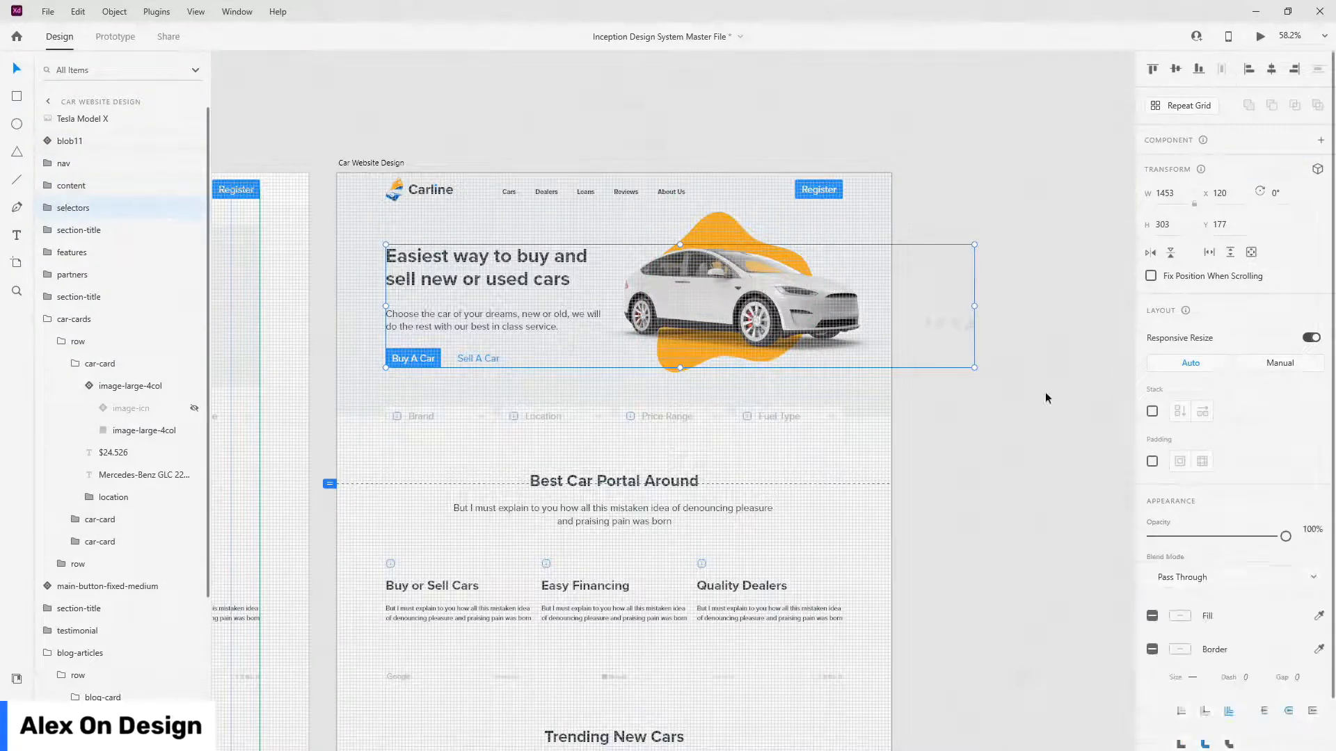
{"action": "left_click", "coordinate": [499, 415]}
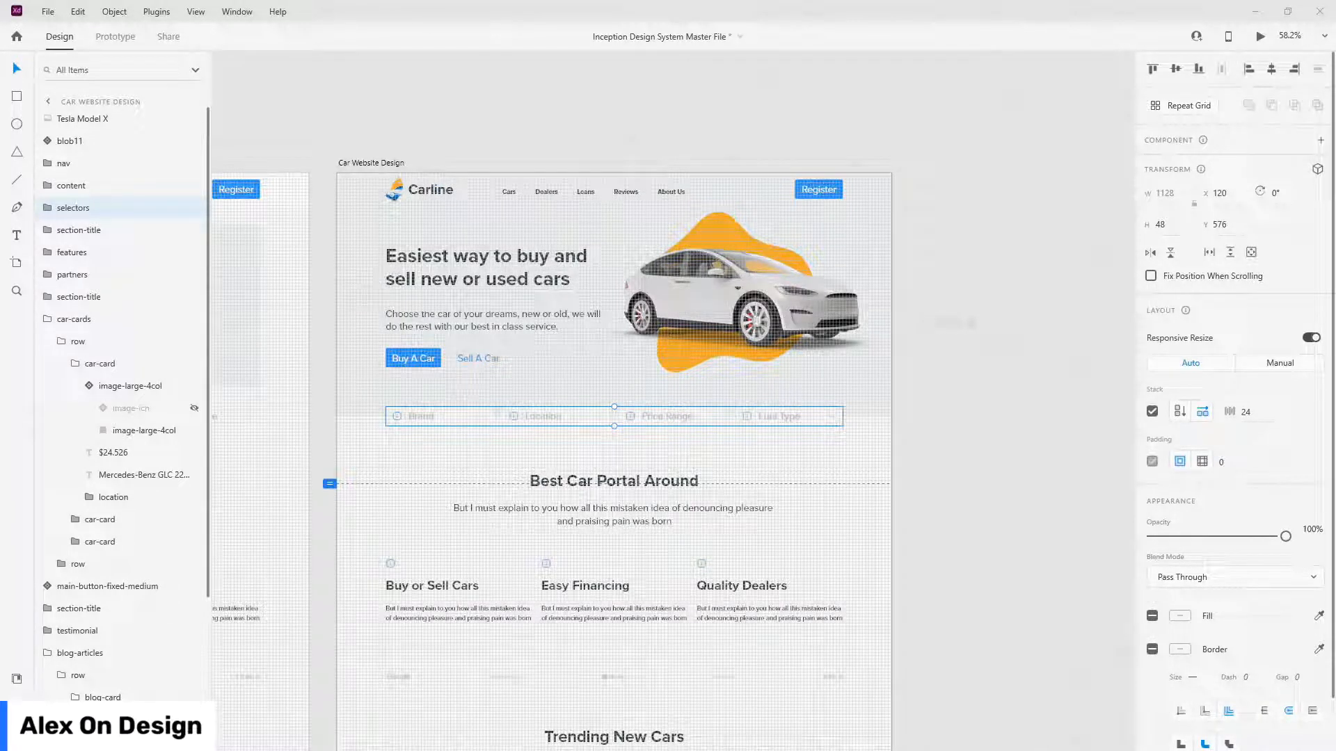
- Replace the paragraph under Best Car Portal Around with "All in one solution for buying or selling new or used cars. Get started today in just five minutes!"
{"action": "scroll", "coordinate": [735, 355], "scroll_direction": "down", "scroll_amount": 5}
{"action": "scroll", "coordinate": [736, 372], "scroll_direction": "up", "scroll_amount": 5}
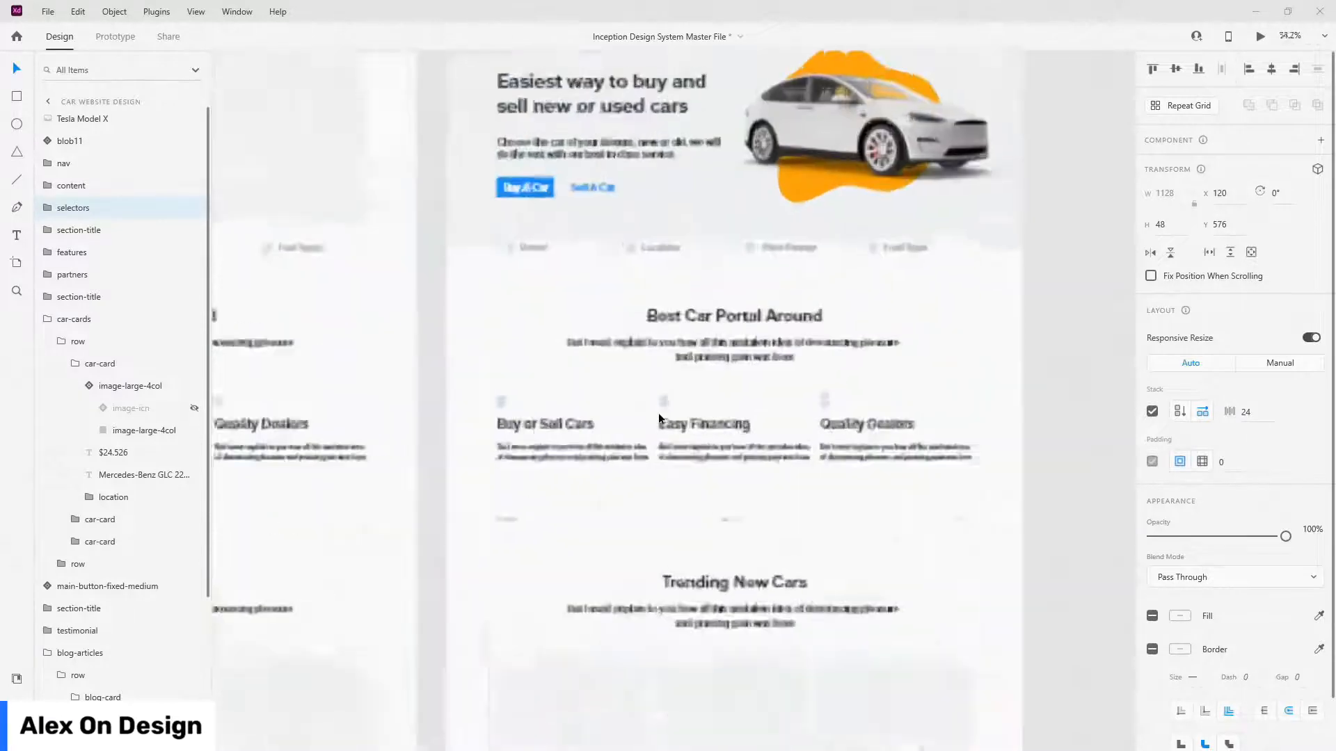
{"action": "left_click", "coordinate": [797, 329]}
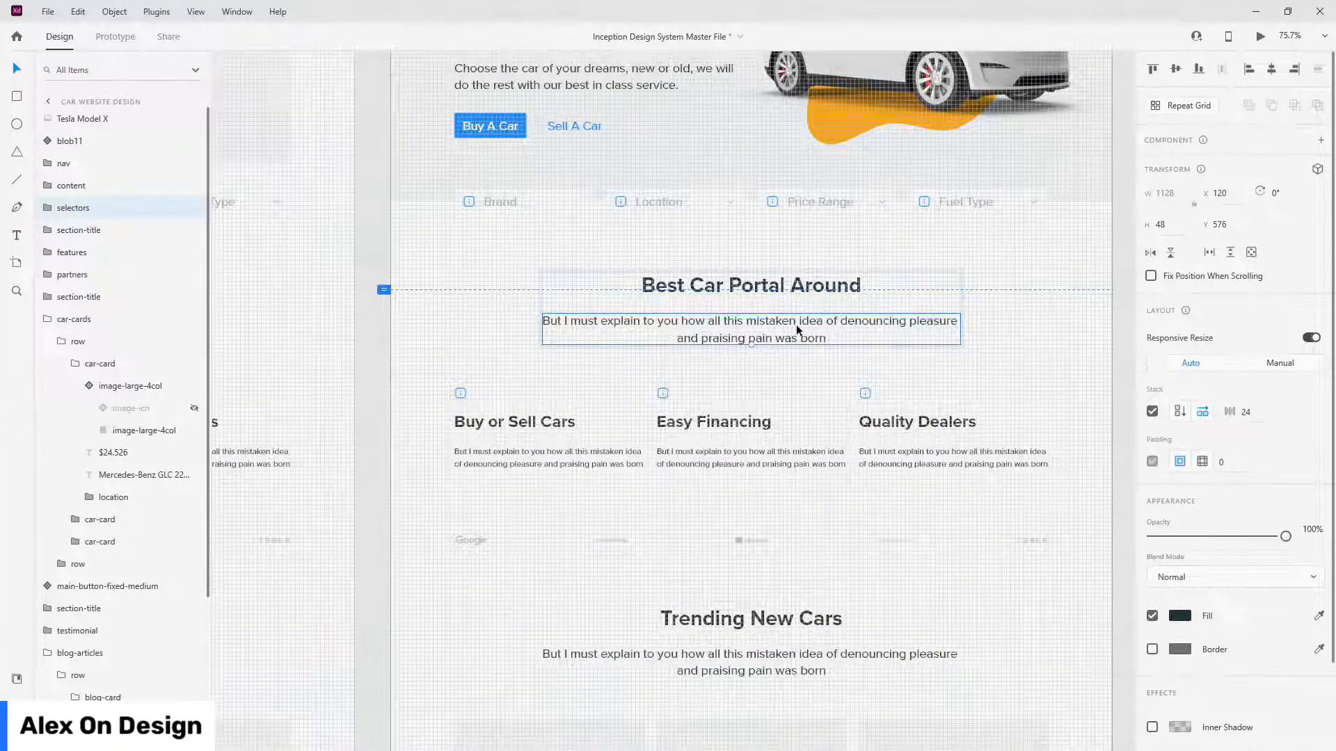
{"action": "double_click", "coordinate": [797, 330]}
{"action": "key", "text": "ctrl+a"}
{"action": "key", "text": "ctrl+v"}
{"action": "left_click", "coordinate": [991, 369]}
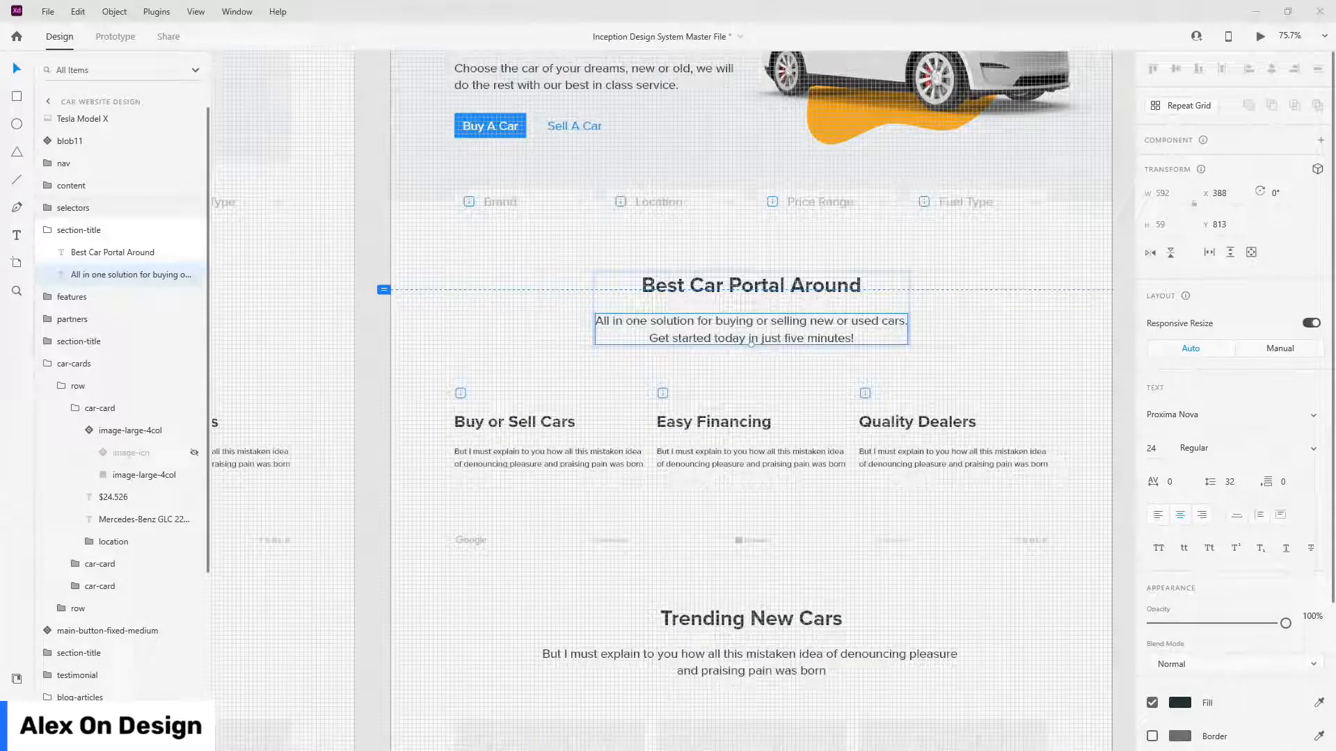
- Replace the Buy or Sell Cars description with "Weather you a buying or selling cars we got you covered with the best in class service."
{"action": "left_click", "coordinate": [542, 459]}
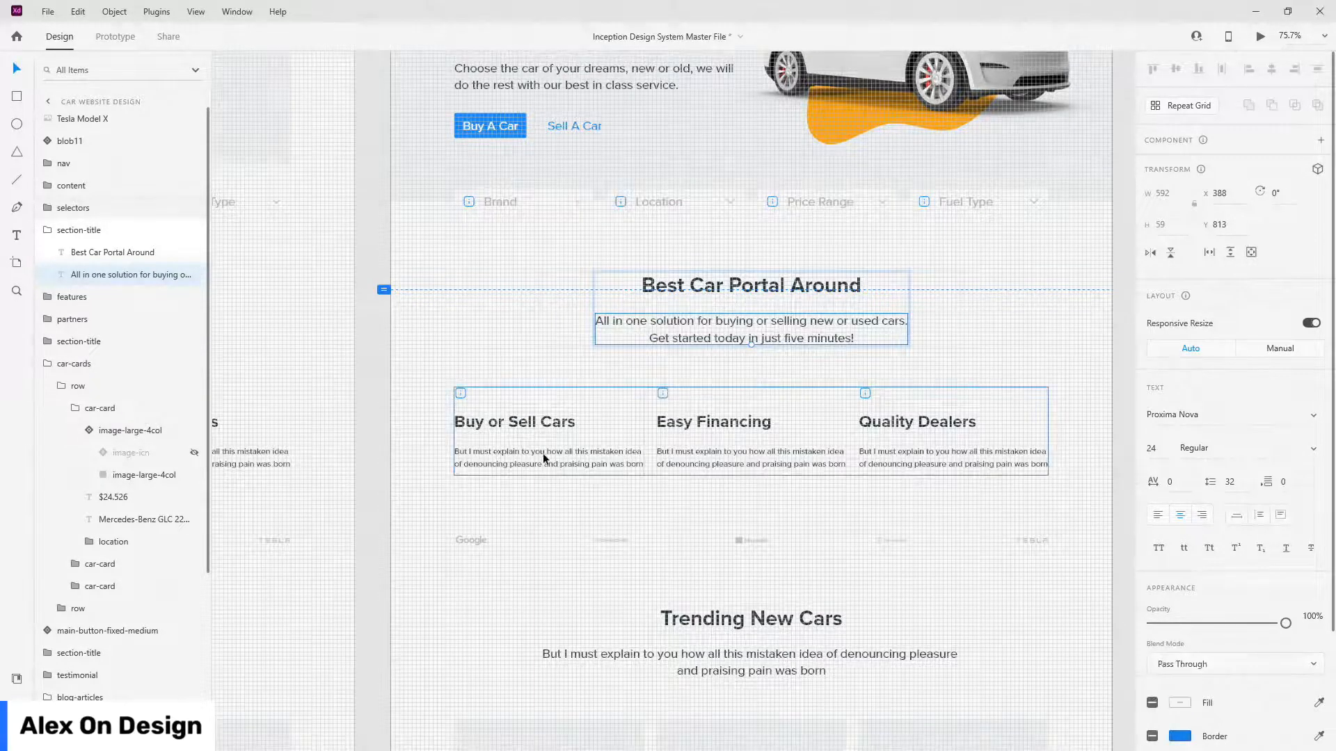
{"action": "double_click", "coordinate": [540, 465]}
{"action": "double_click", "coordinate": [541, 465]}
{"action": "key", "text": "ctrl+a"}
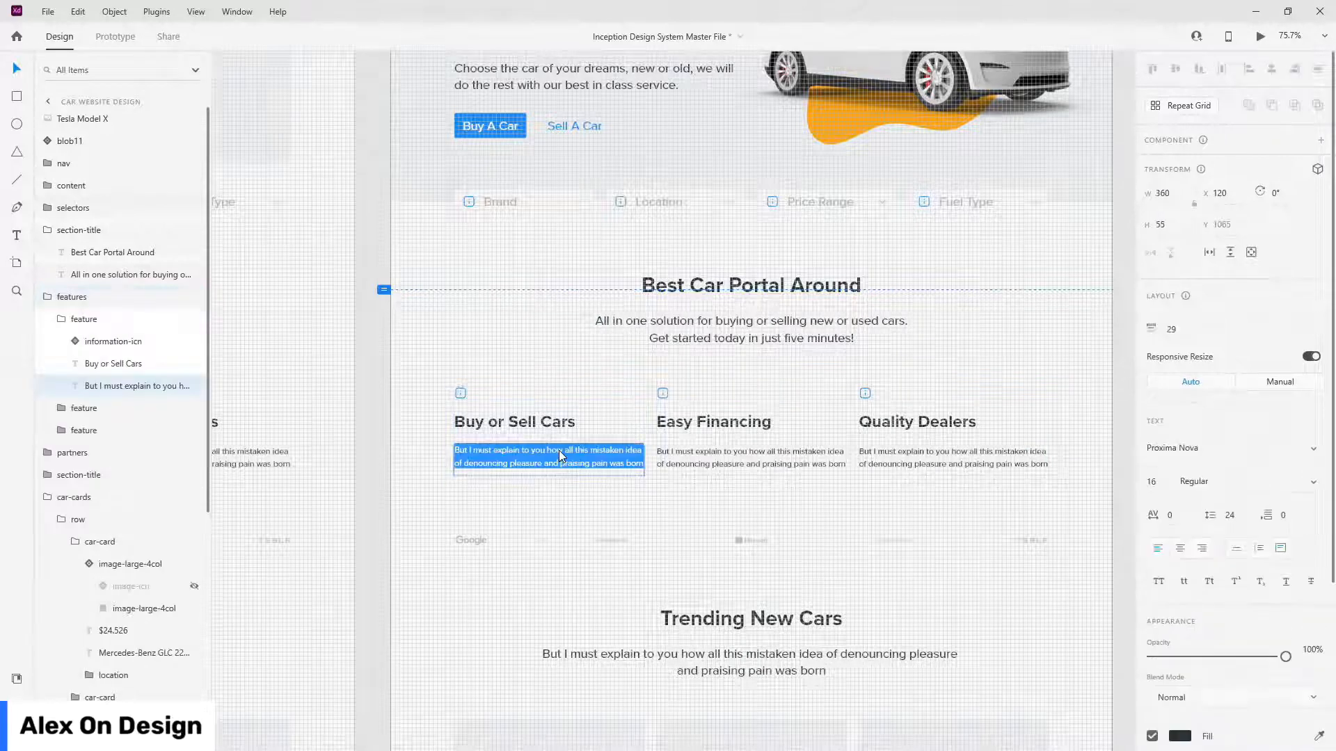
{"action": "key", "text": "ctrl+v"}
{"action": "key", "text": "Escape"}
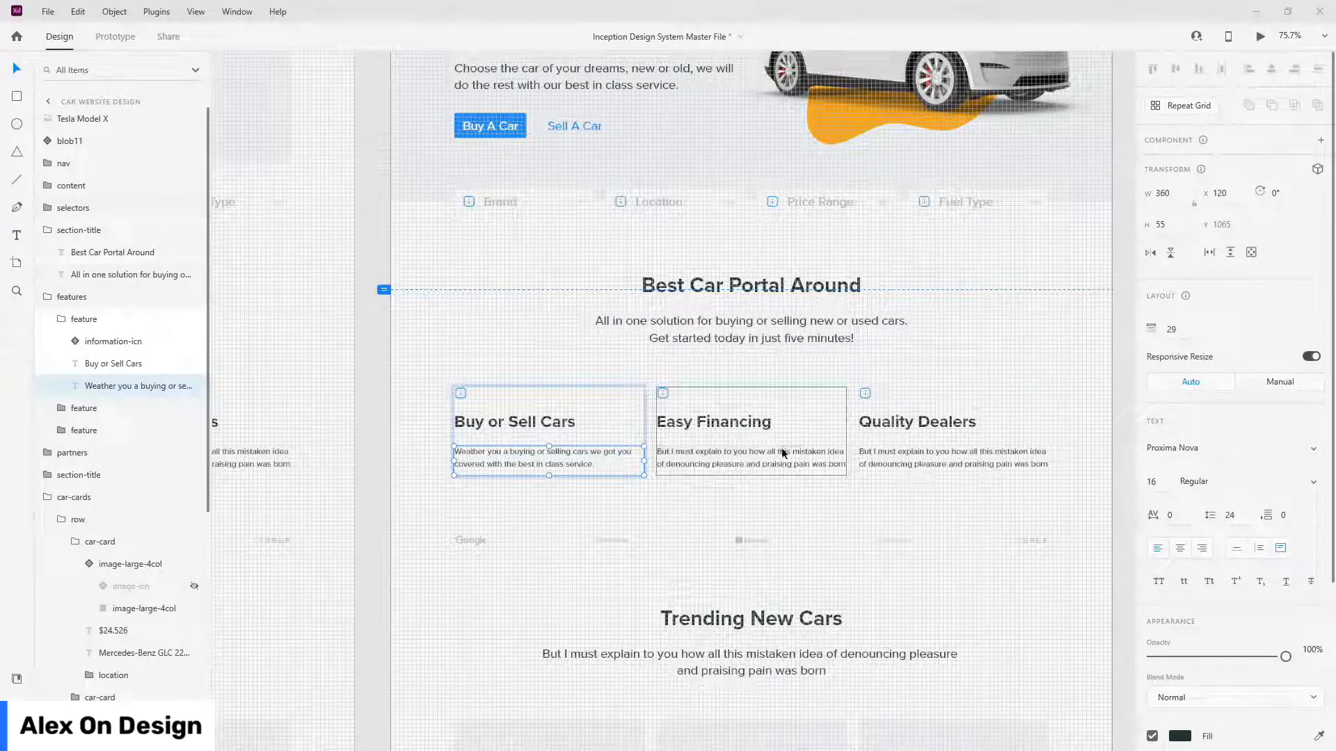
- Replace the Easy Financing description with "Looking or offering financing? Our associates will set you up in just a few minutes."
{"action": "left_click", "coordinate": [764, 459]}
{"action": "double_click", "coordinate": [764, 459]}
{"action": "double_click", "coordinate": [765, 458]}
{"action": "key", "text": "ctrl+a"}
{"action": "key", "text": "BackSpace"}
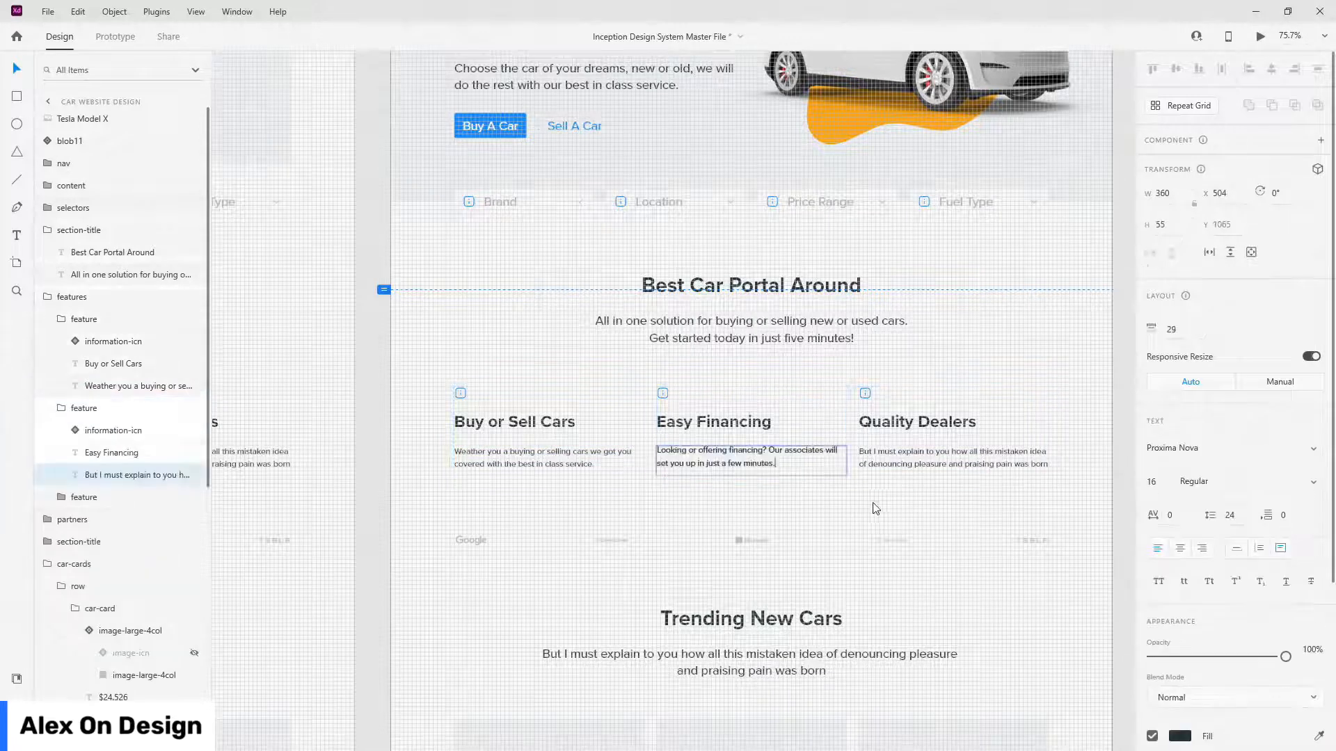
{"action": "key", "text": "ctrl+v"}
{"action": "key", "text": "Escape"}
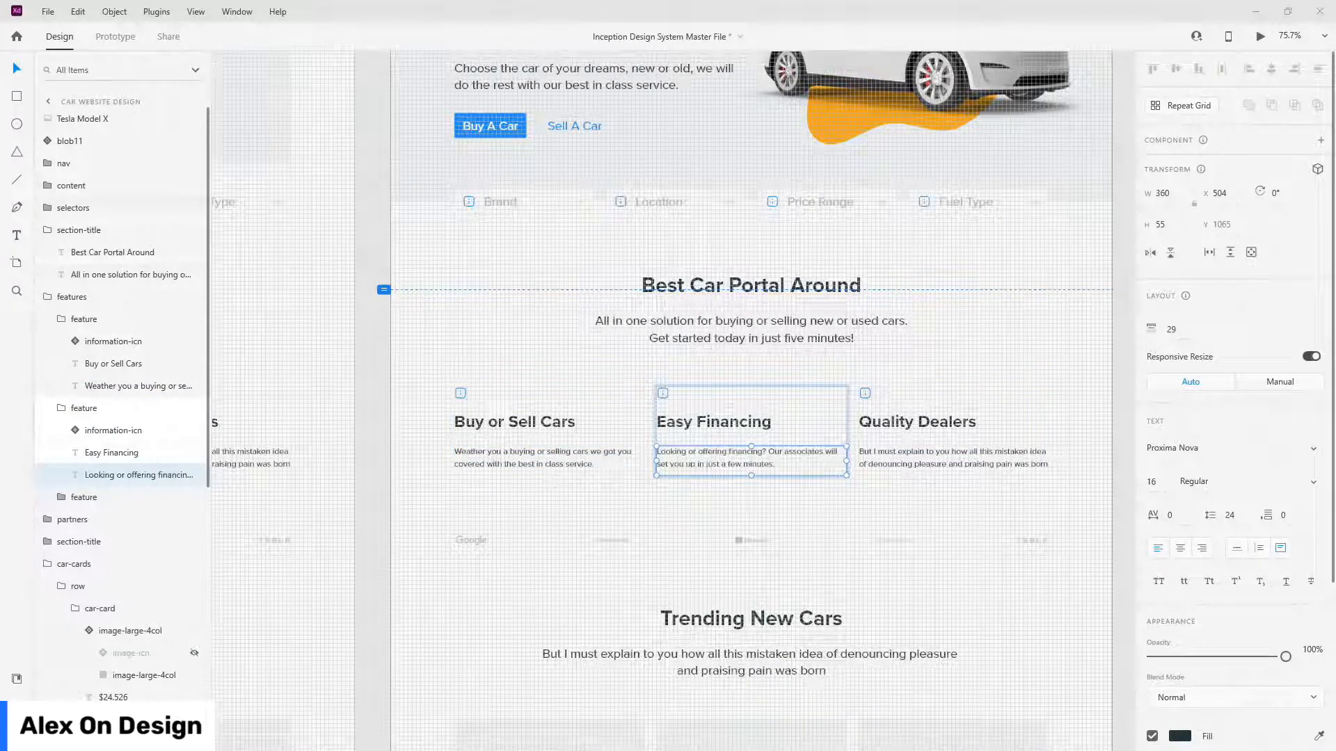
- Replace the Quality Dealers description with "All our dealers are vetted up front so you know you are getting the best deals every time."
{"action": "double_click", "coordinate": [884, 448]}
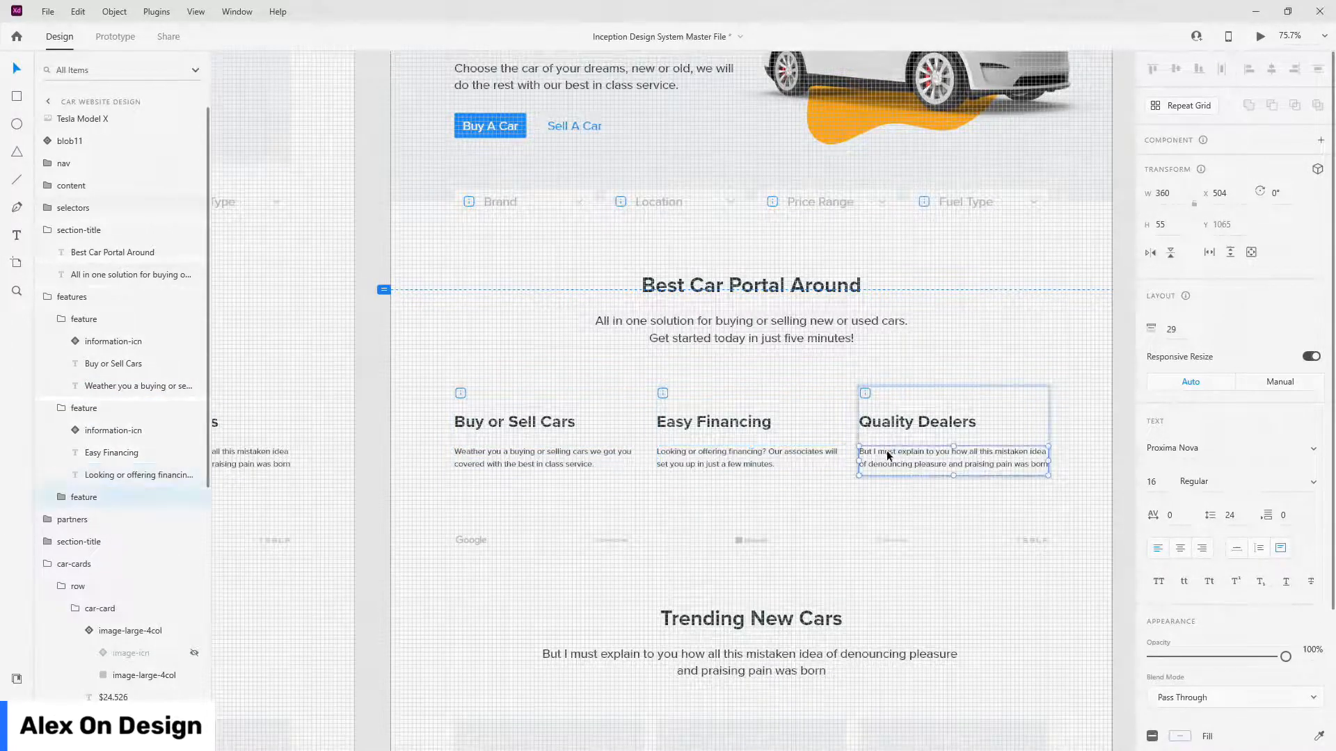
{"action": "double_click", "coordinate": [886, 450]}
{"action": "key", "text": "ctrl+a"}
{"action": "key", "text": "BackSpace"}
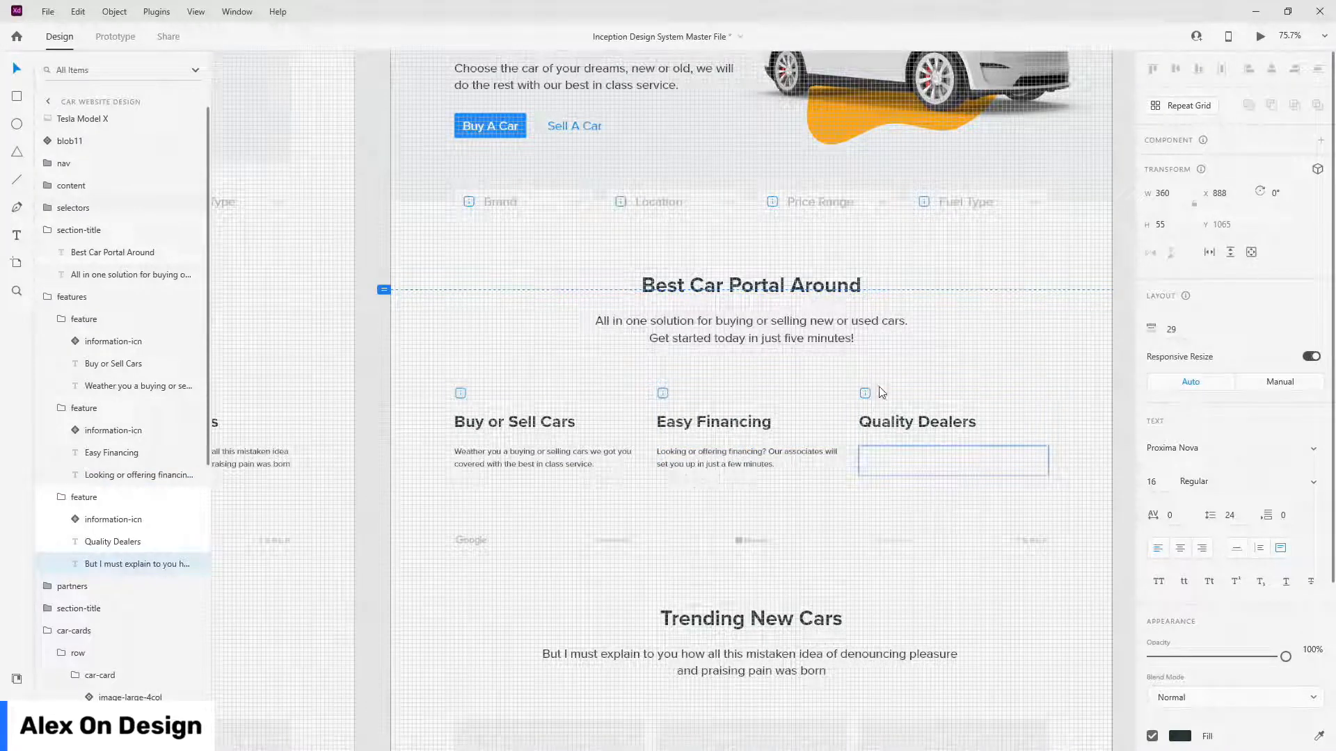
{"action": "key", "text": "ctrl+v"}
- Replace the Trending New Cars paragraph with "Explore some of the hottest cars on the market right now. Get the perfect new car, guaranteed!"
{"action": "scroll", "coordinate": [854, 358], "scroll_direction": "down", "scroll_amount": 5}
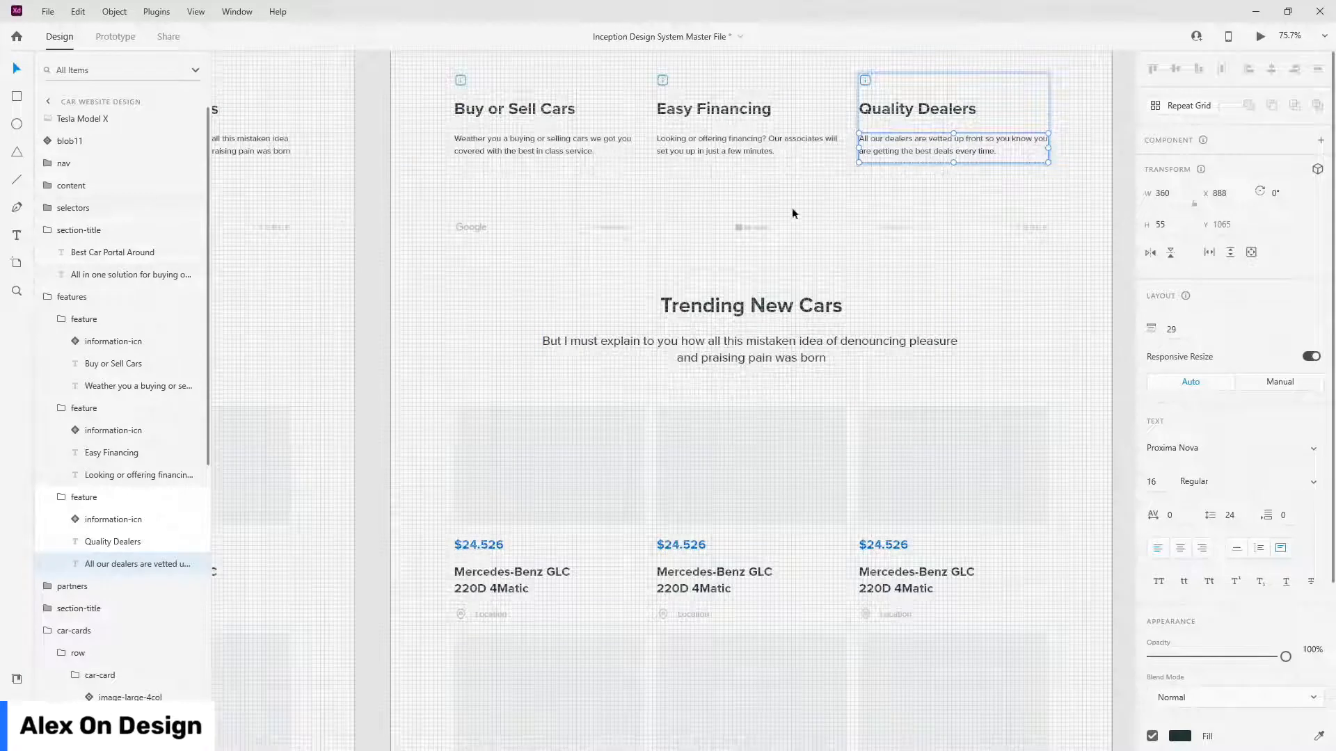
{"action": "scroll", "coordinate": [863, 243], "scroll_direction": "down", "scroll_amount": 2}
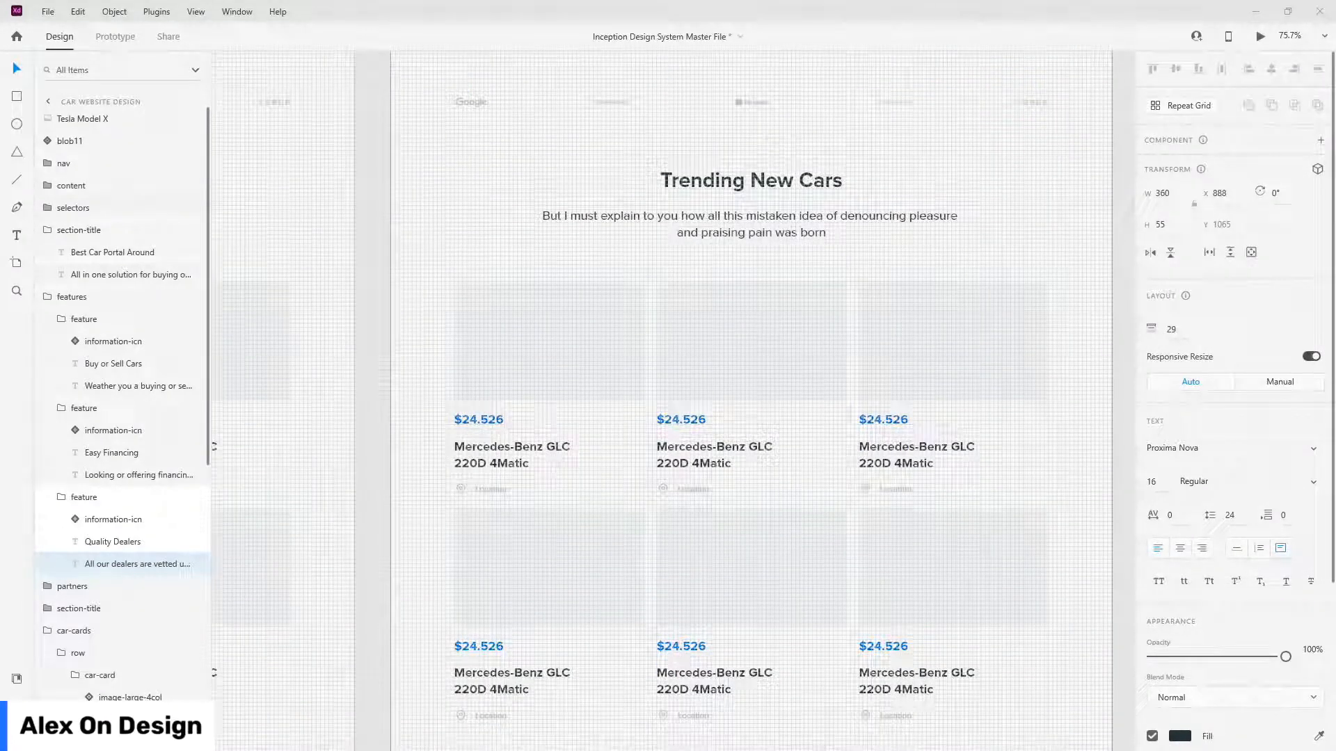
{"action": "left_click", "coordinate": [736, 210]}
{"action": "double_click", "coordinate": [736, 222]}
{"action": "key", "text": "ctrl+a"}
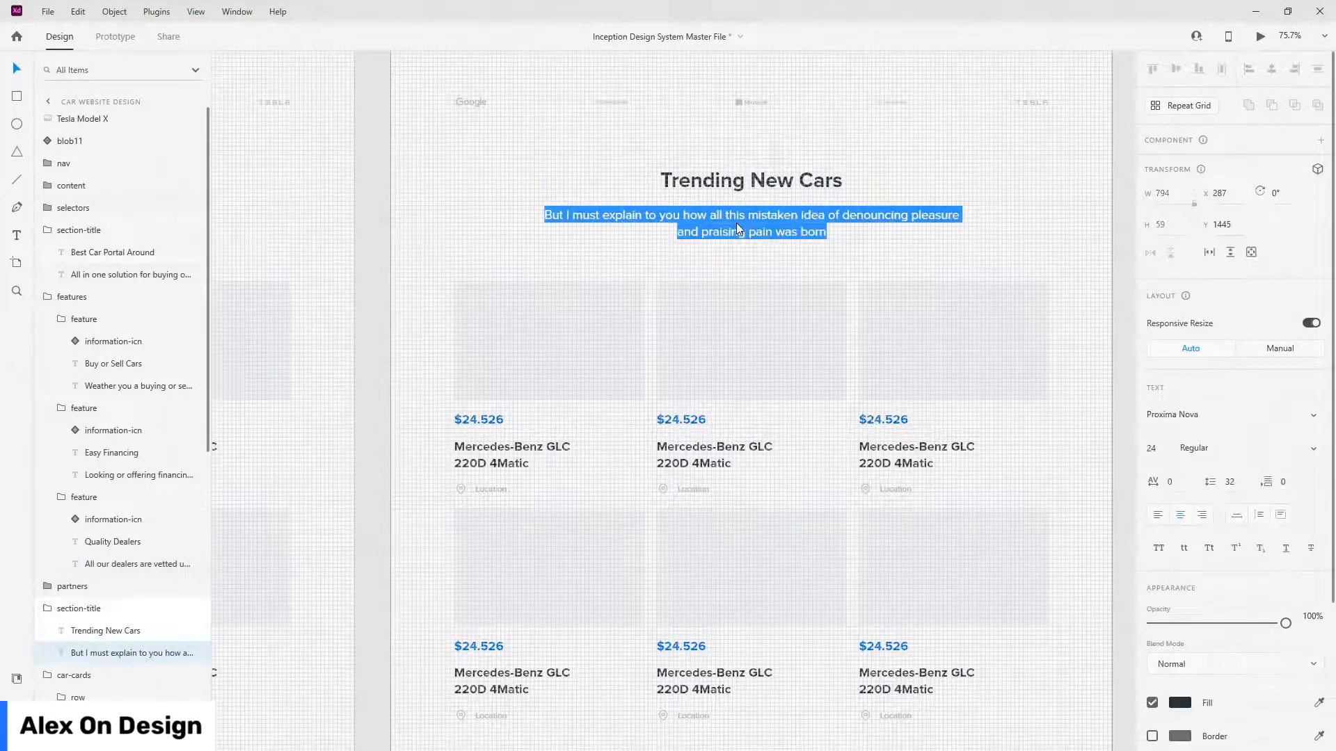
{"action": "key", "text": "ctrl+v"}
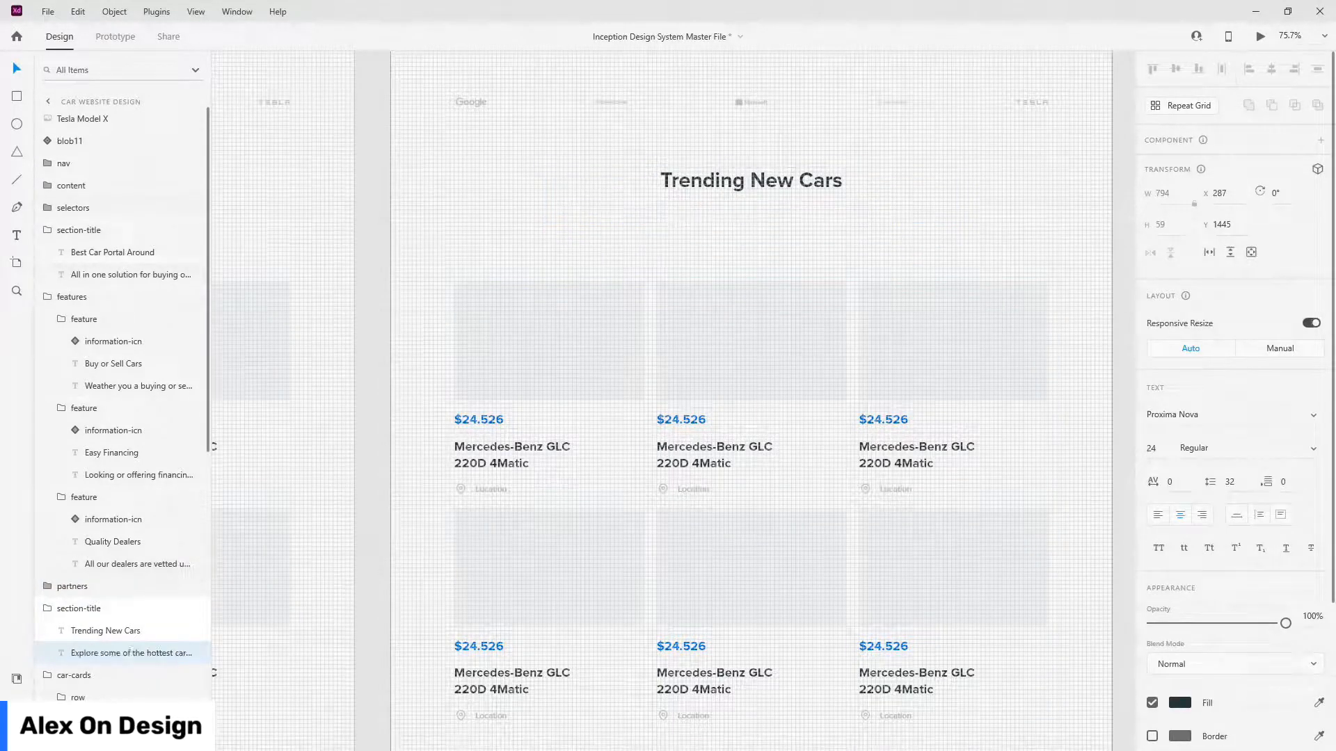
{"action": "key", "text": "Escape"}
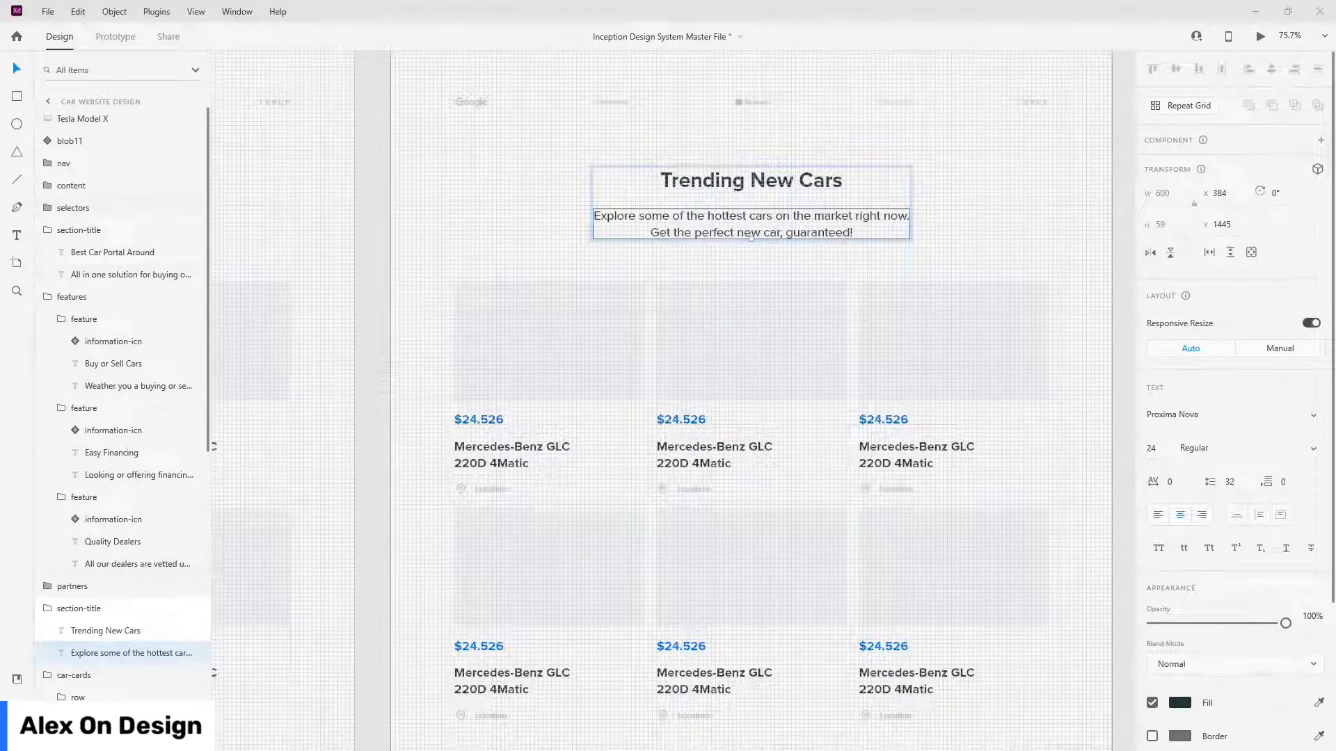
- Replace the testimonial paragraph with the review beginning "We were looking for a new car" and lengthen its text box to fit all four lines
{"action": "scroll", "coordinate": [765, 389], "scroll_direction": "down", "scroll_amount": 10}
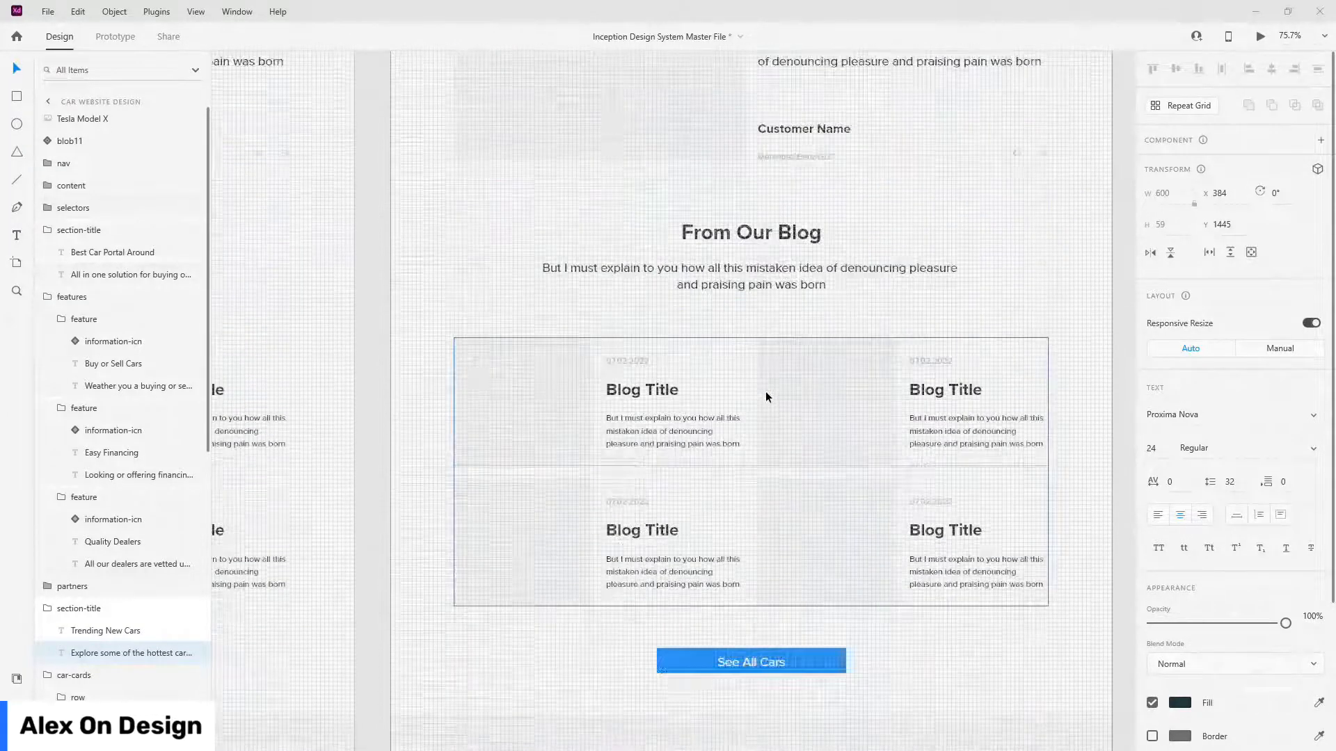
{"action": "scroll", "coordinate": [766, 391], "scroll_direction": "up", "scroll_amount": 3}
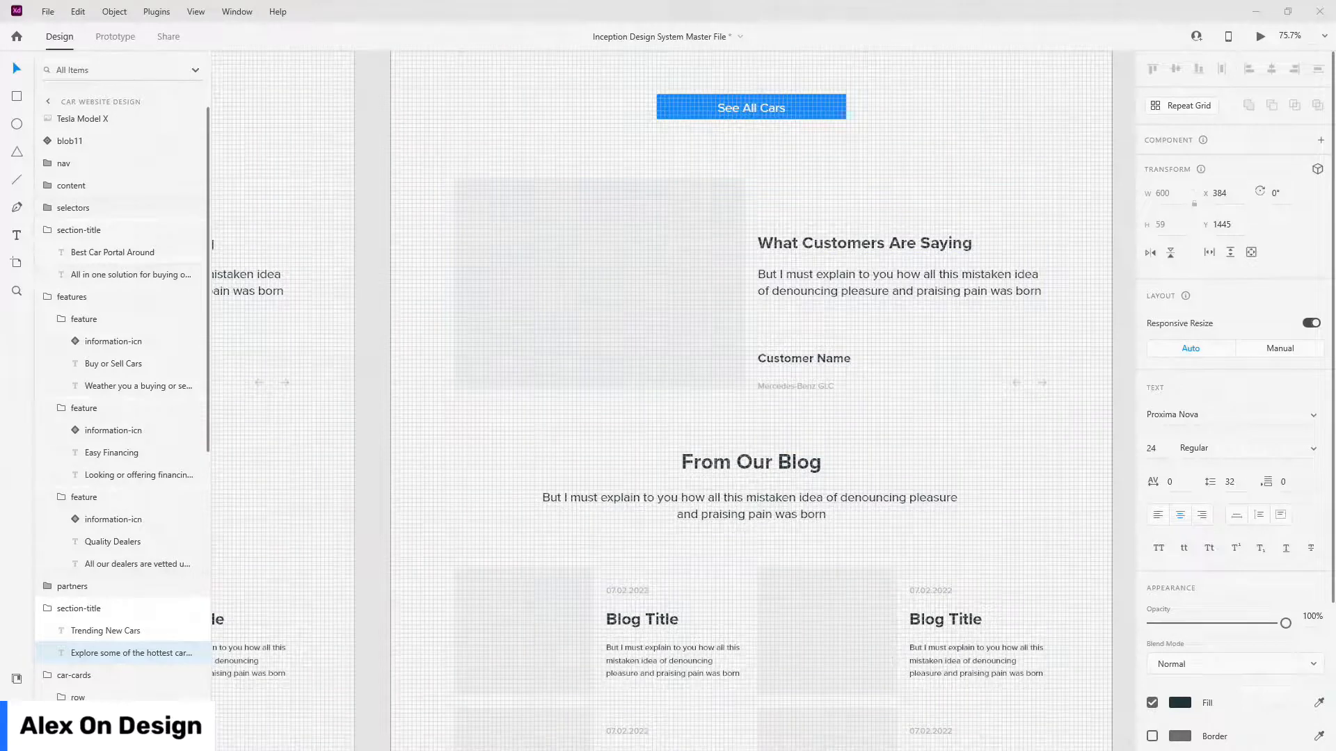
{"action": "left_click", "coordinate": [850, 278]}
{"action": "double_click", "coordinate": [850, 278]}
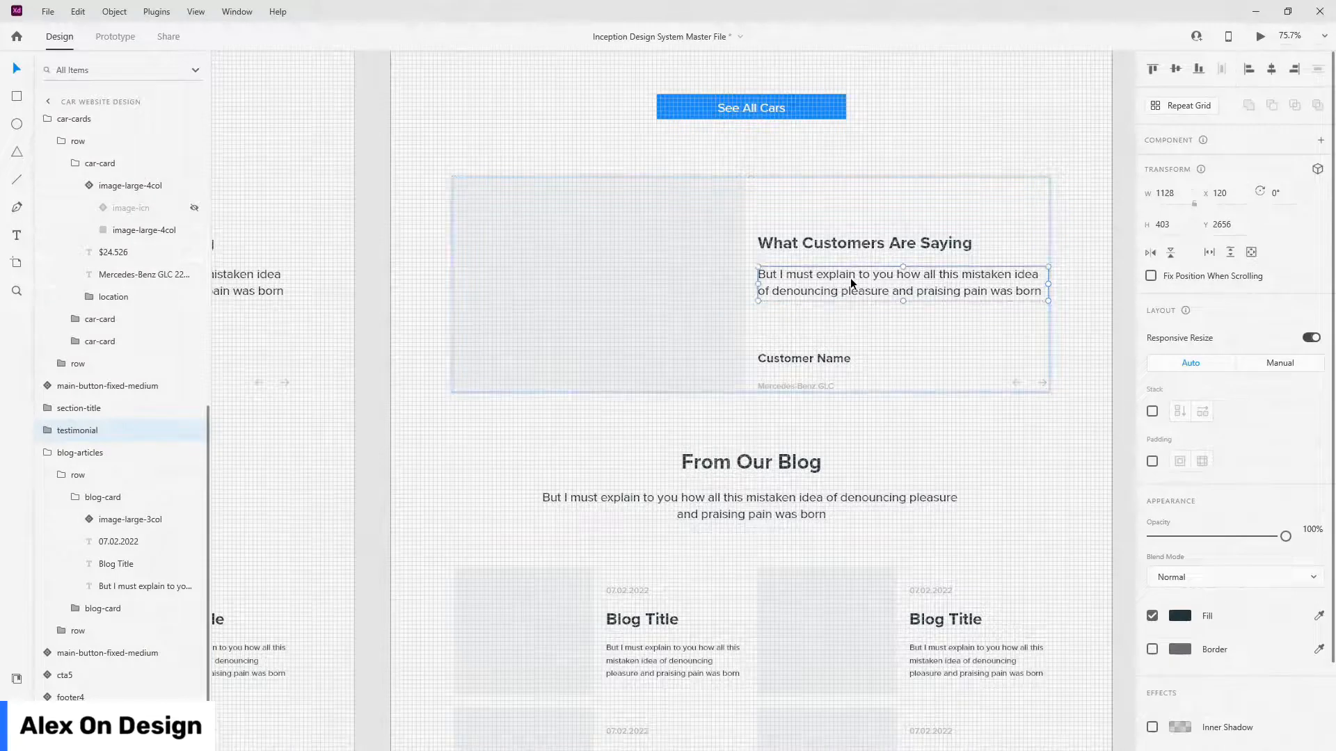
{"action": "double_click", "coordinate": [855, 278]}
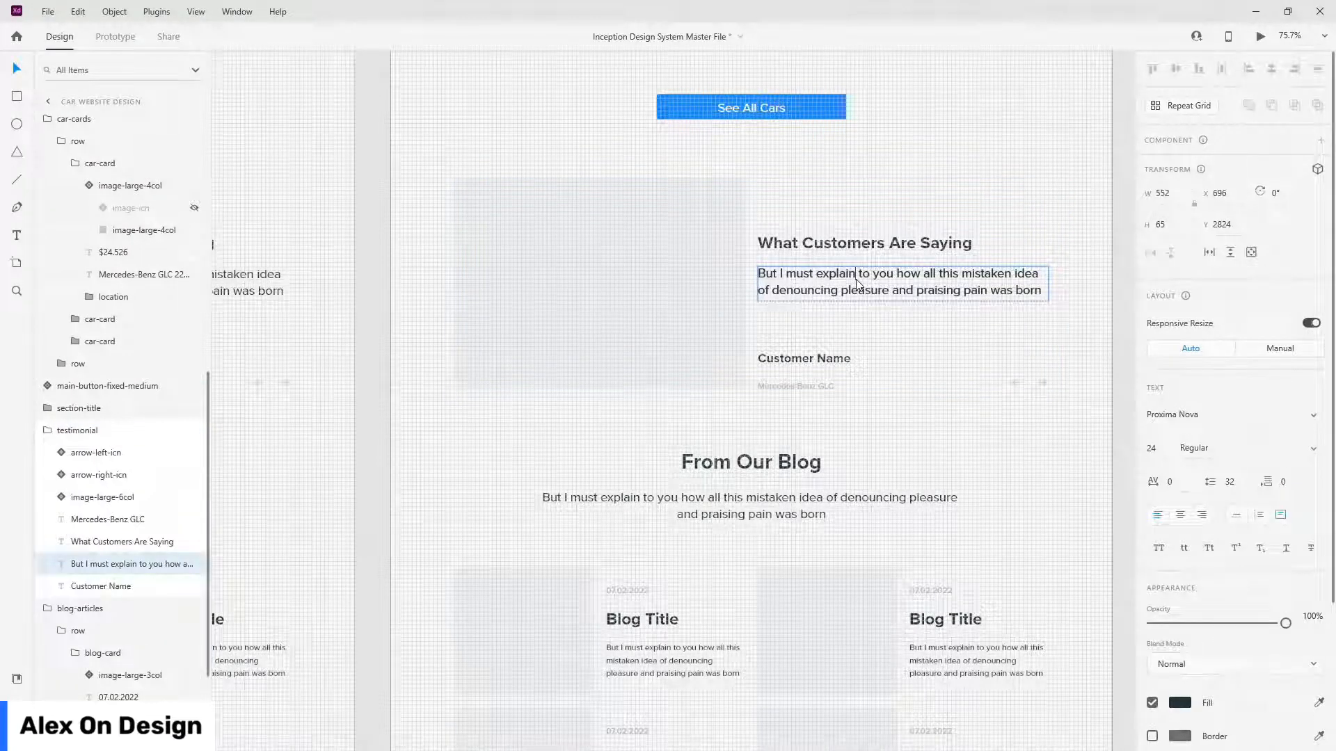
{"action": "key", "text": "ctrl+a"}
{"action": "key", "text": "ctrl+v"}
{"action": "key", "text": "Escape"}
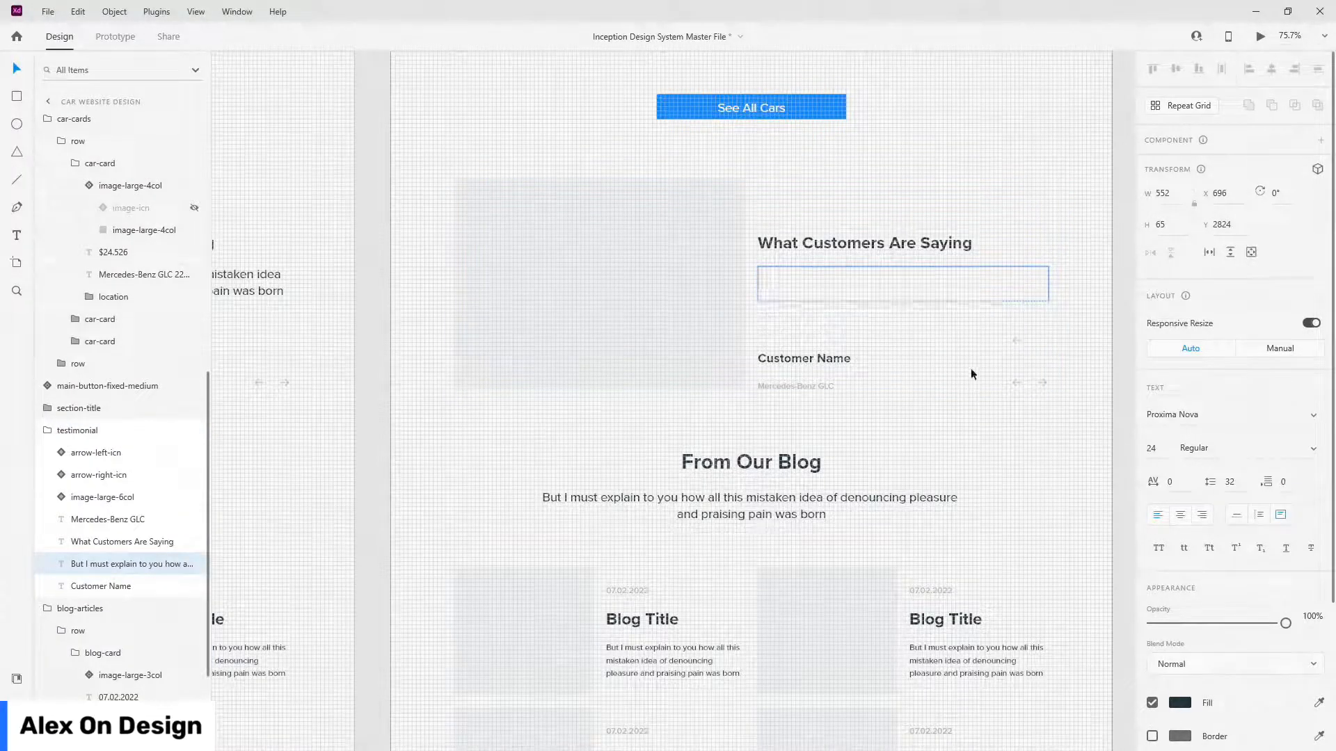
{"action": "left_click_drag", "start_coordinate": [902, 302], "coordinate": [917, 331]}
- Move the What Customers Are Saying heading and the review text up, with the heading at Y 2712 and more space between them
{"action": "left_click", "coordinate": [911, 248]}
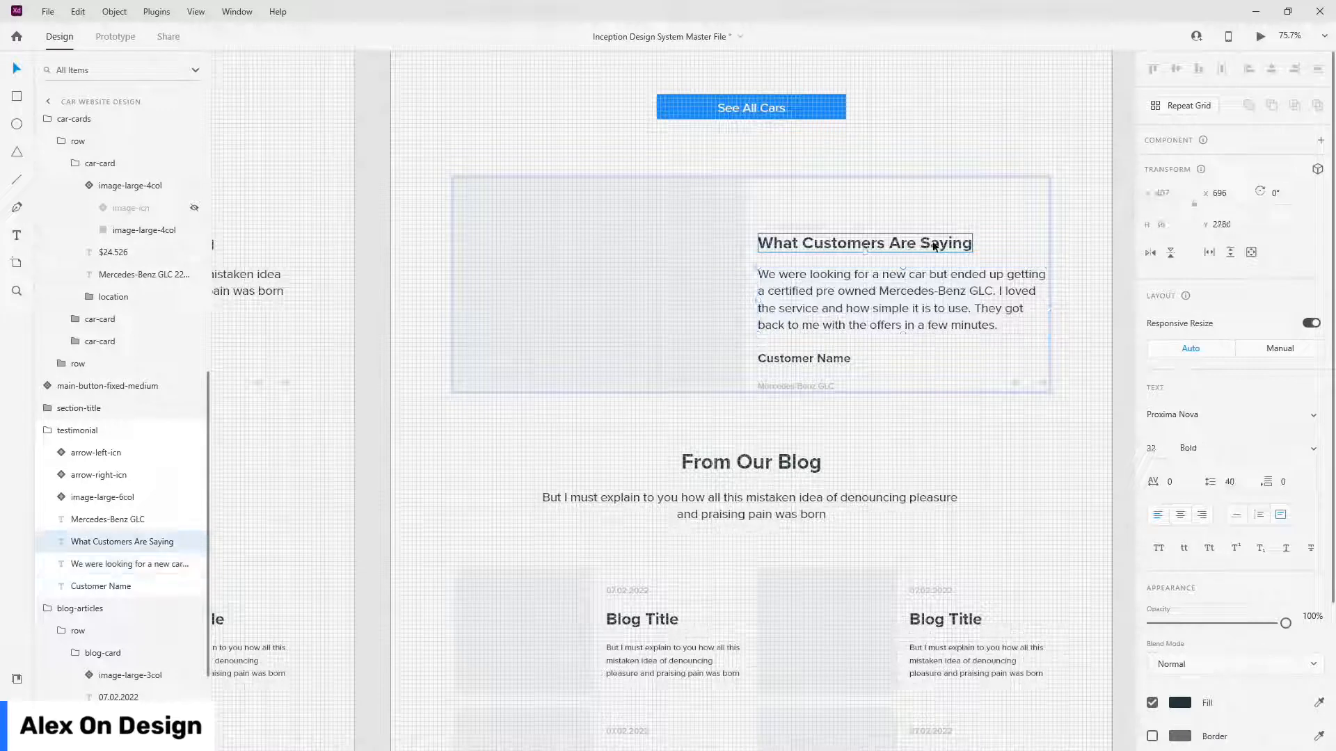
{"action": "left_click_drag", "start_coordinate": [935, 248], "coordinate": [935, 239]}
{"action": "left_click", "coordinate": [932, 293], "text": "shift"}
{"action": "left_click_drag", "start_coordinate": [932, 293], "coordinate": [946, 277]}
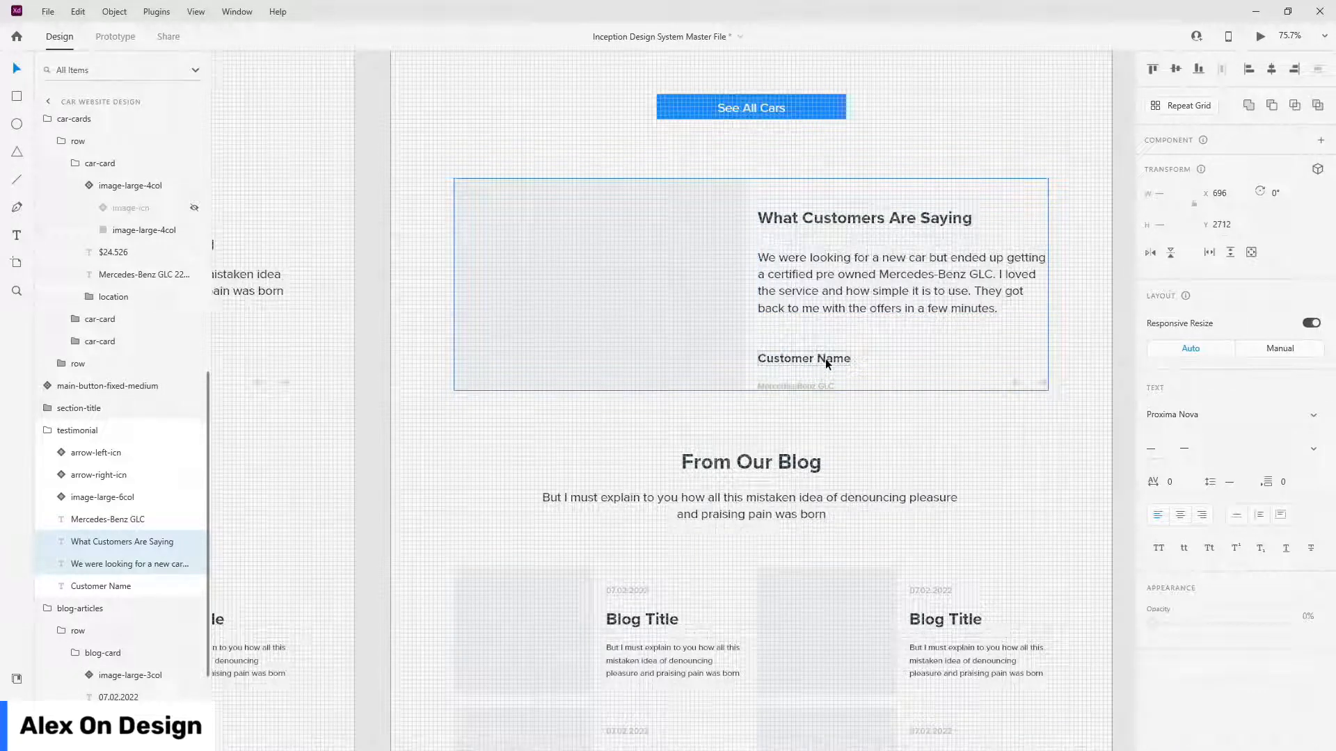
- Replace the Customer Name placeholder in the testimonial with the customer's full name
{"action": "left_click", "coordinate": [829, 359]}
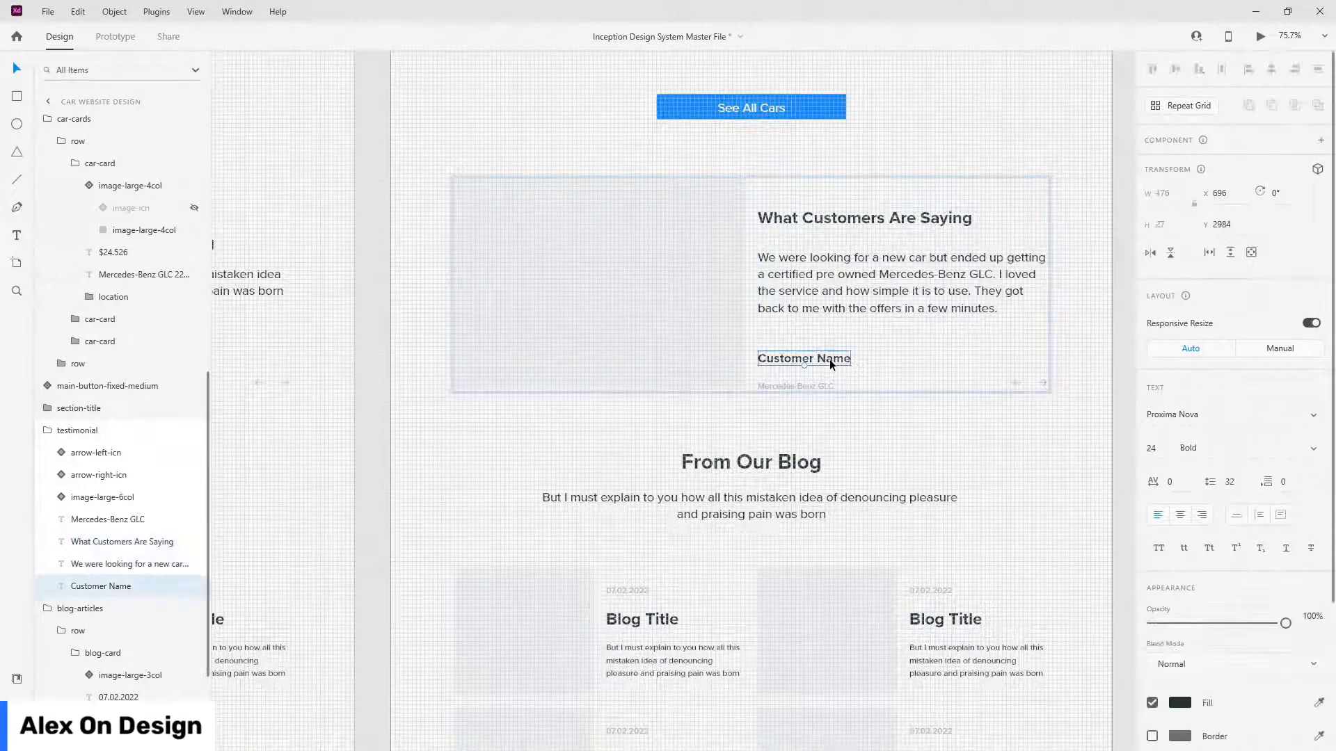
{"action": "double_click", "coordinate": [829, 362]}
{"action": "type", "text": "Stephen George"}
{"action": "left_click", "coordinate": [1001, 436]}
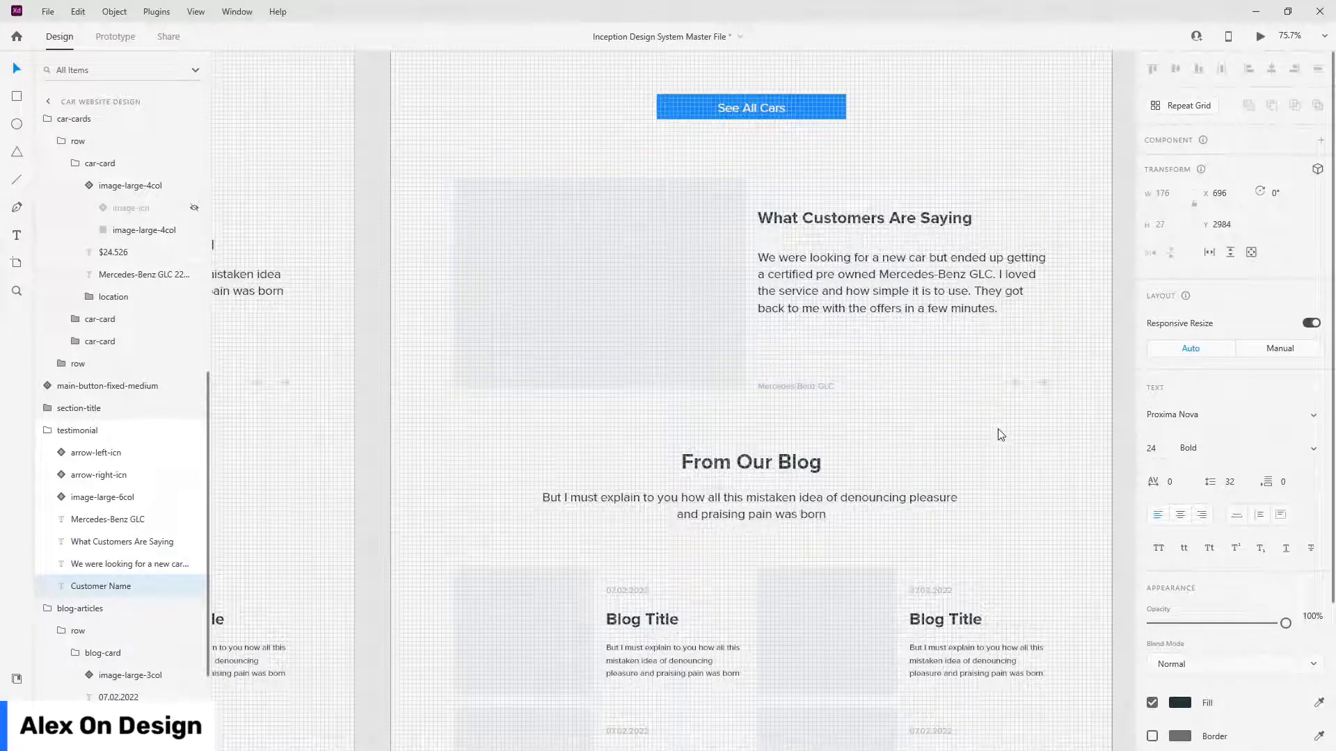
- Replace the From Our Blog paragraph with "Latest from the car industry condensed for everyday consumption. Subscribe to our newsletter for weekly blog posts."
{"action": "scroll", "coordinate": [998, 431], "scroll_direction": "down", "scroll_amount": 5}
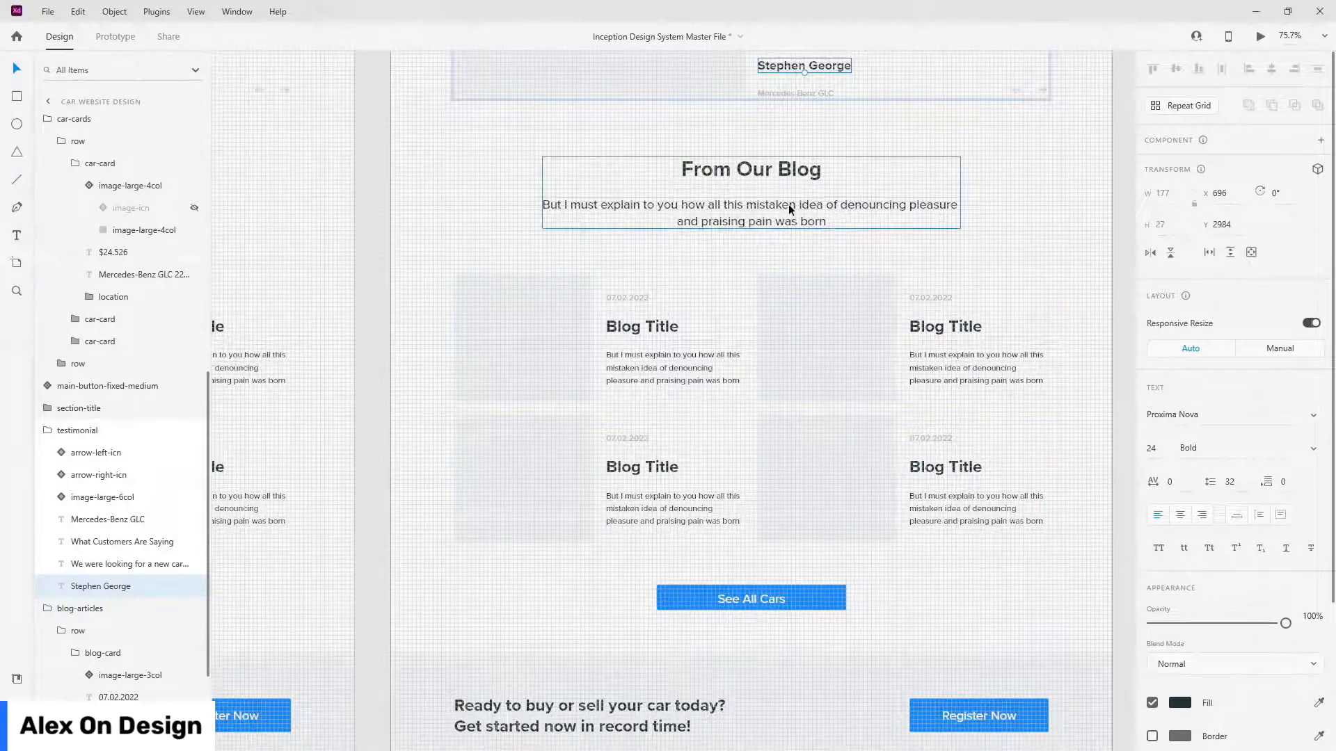
{"action": "left_click", "coordinate": [766, 221]}
{"action": "double_click", "coordinate": [766, 223]}
{"action": "type", "text": "Latest from the community condensed for everyday consumption. Subscribe to our newsletter for weekly blog posts."}
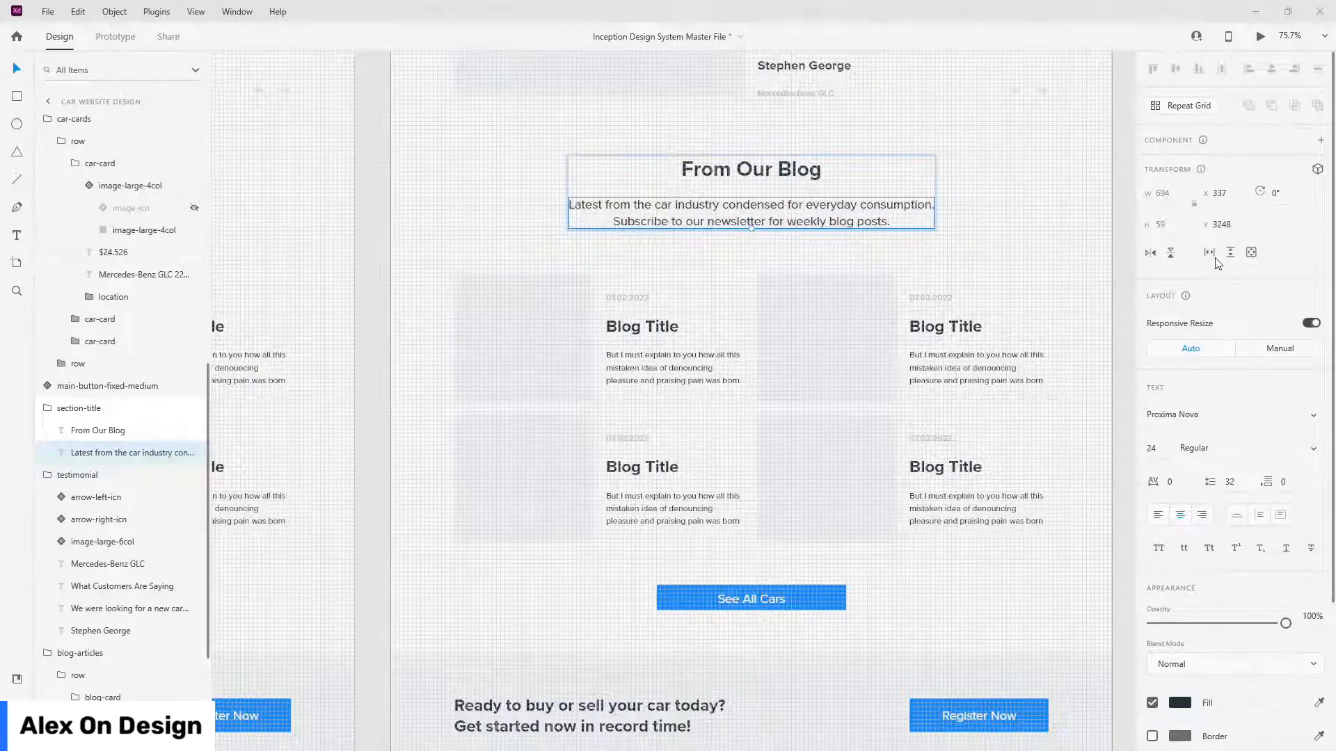
{"action": "left_click", "coordinate": [645, 333]}
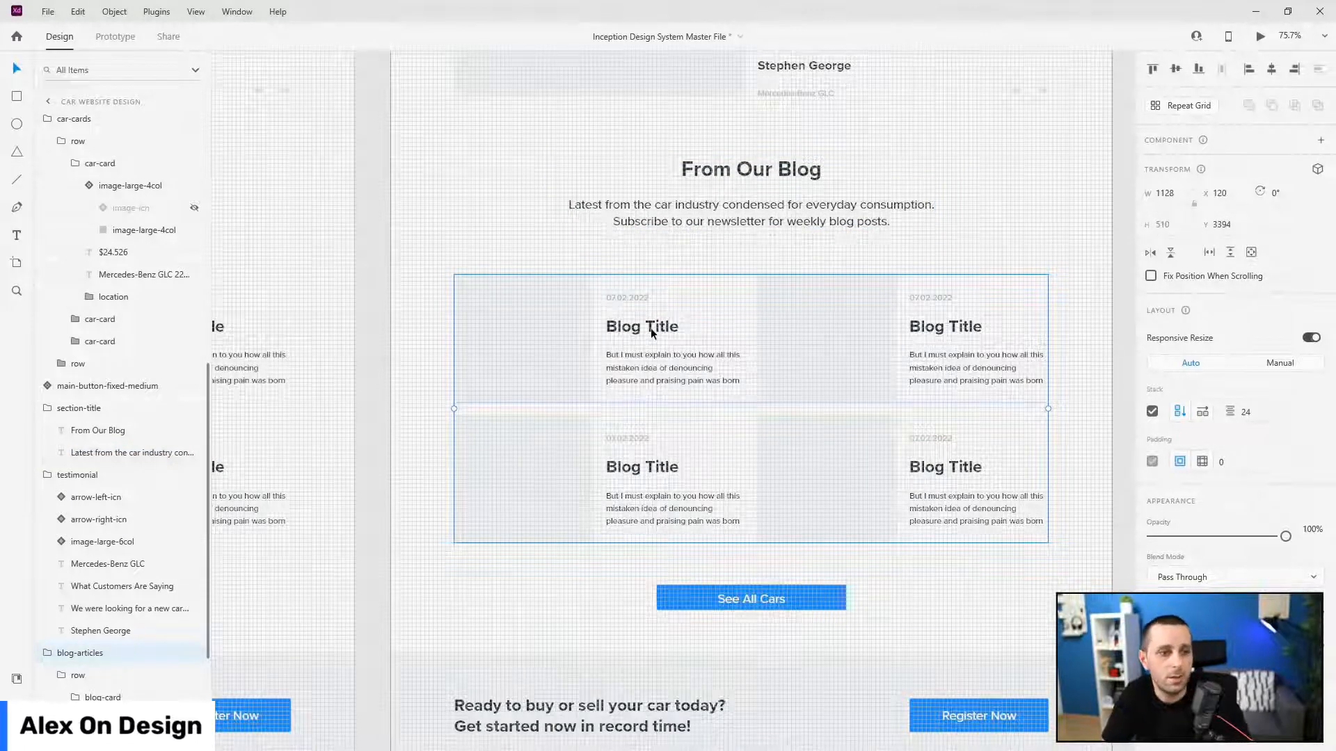
- Apply the Headline 6 - 24pt character style to the Blog Title text of all four blog cards
{"action": "double_click", "coordinate": [649, 328]}
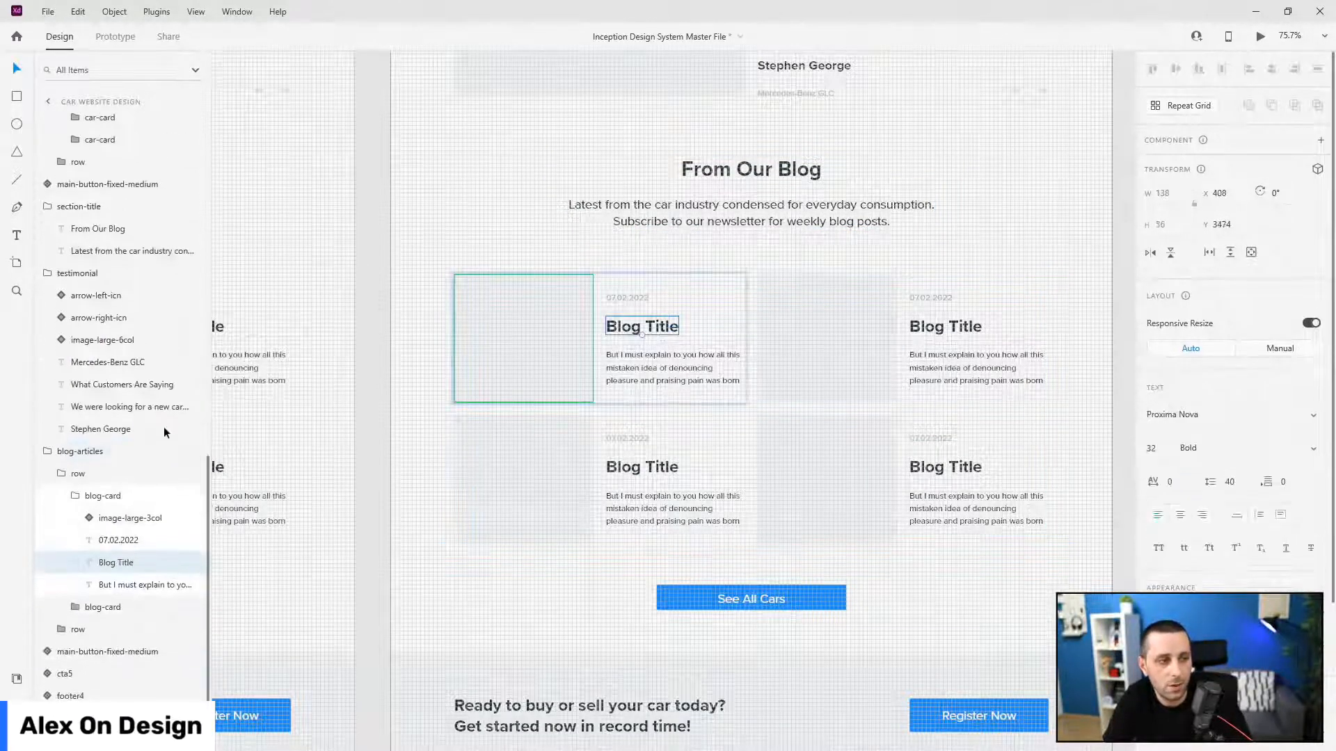
{"action": "left_click", "coordinate": [16, 678]}
{"action": "scroll", "coordinate": [1149, 495], "scroll_direction": "down", "scroll_amount": 3}
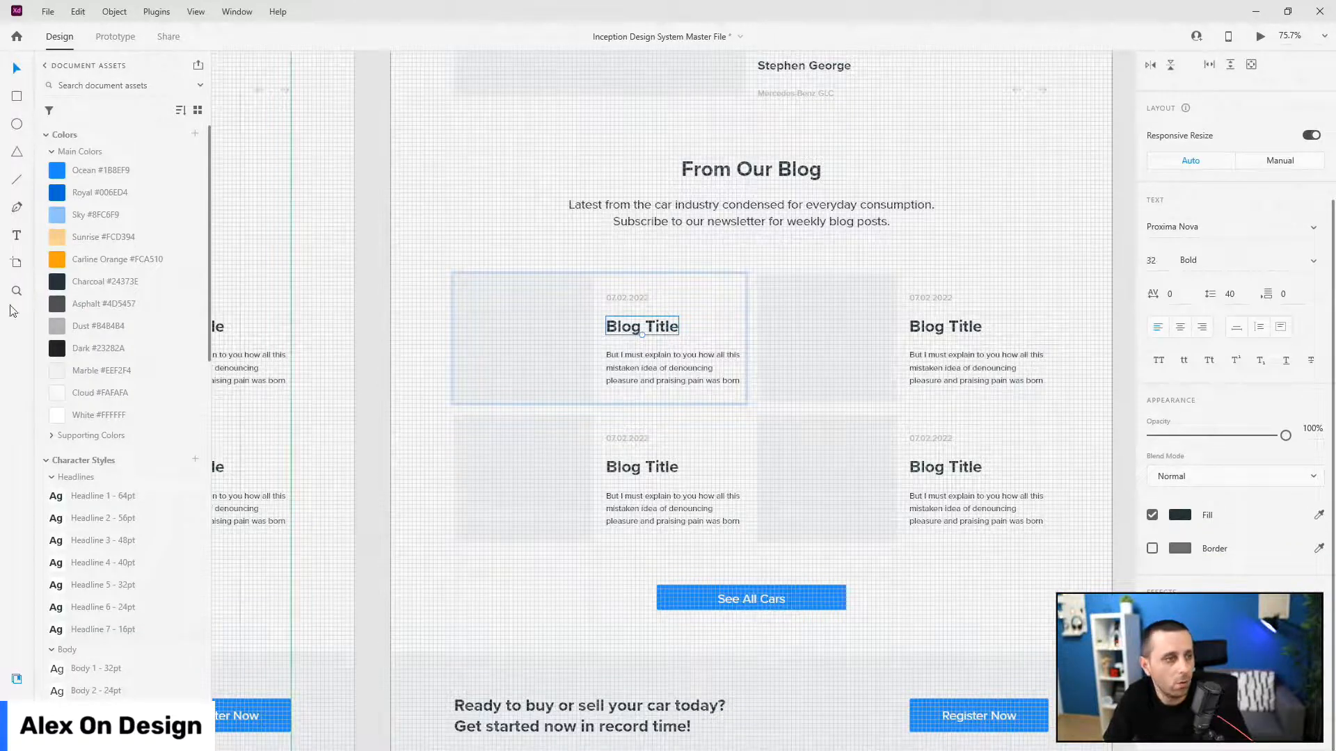
{"action": "scroll", "coordinate": [74, 370], "scroll_direction": "down", "scroll_amount": 3}
{"action": "left_click", "coordinate": [112, 419]}
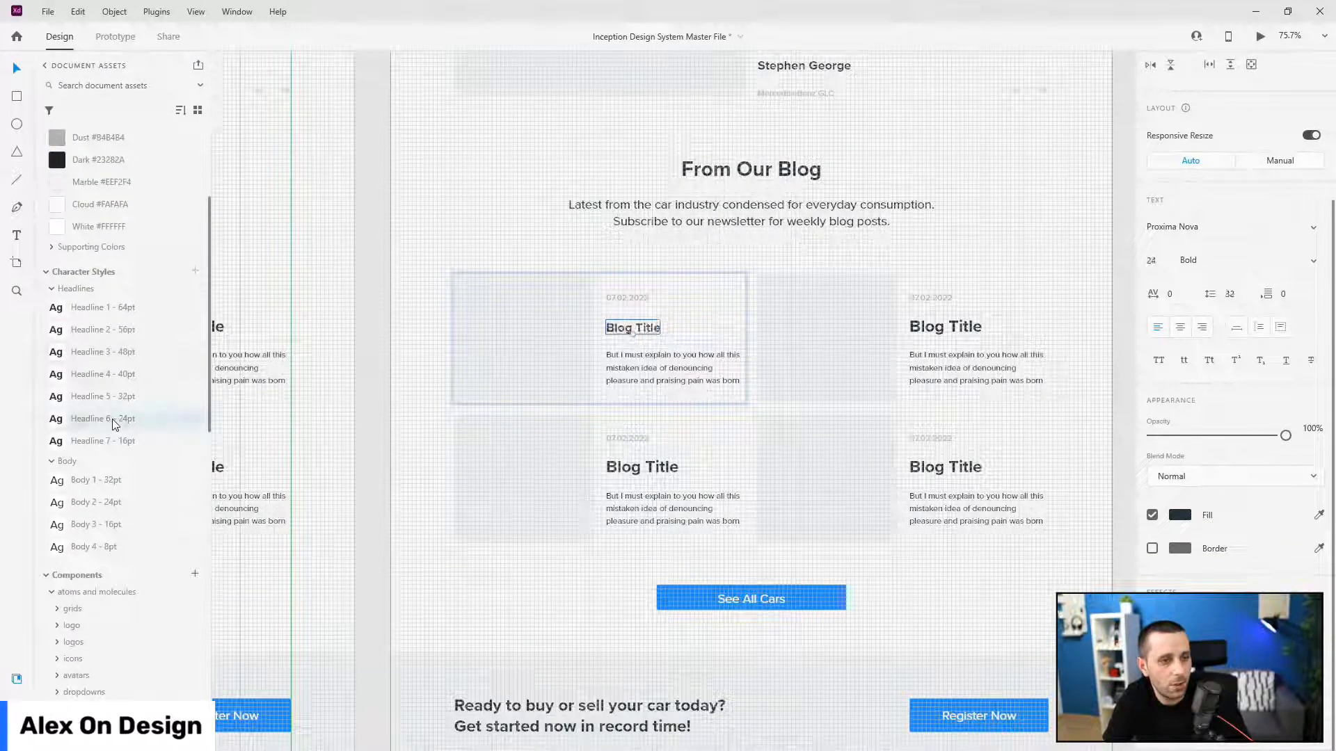
{"action": "double_click", "coordinate": [635, 468]}
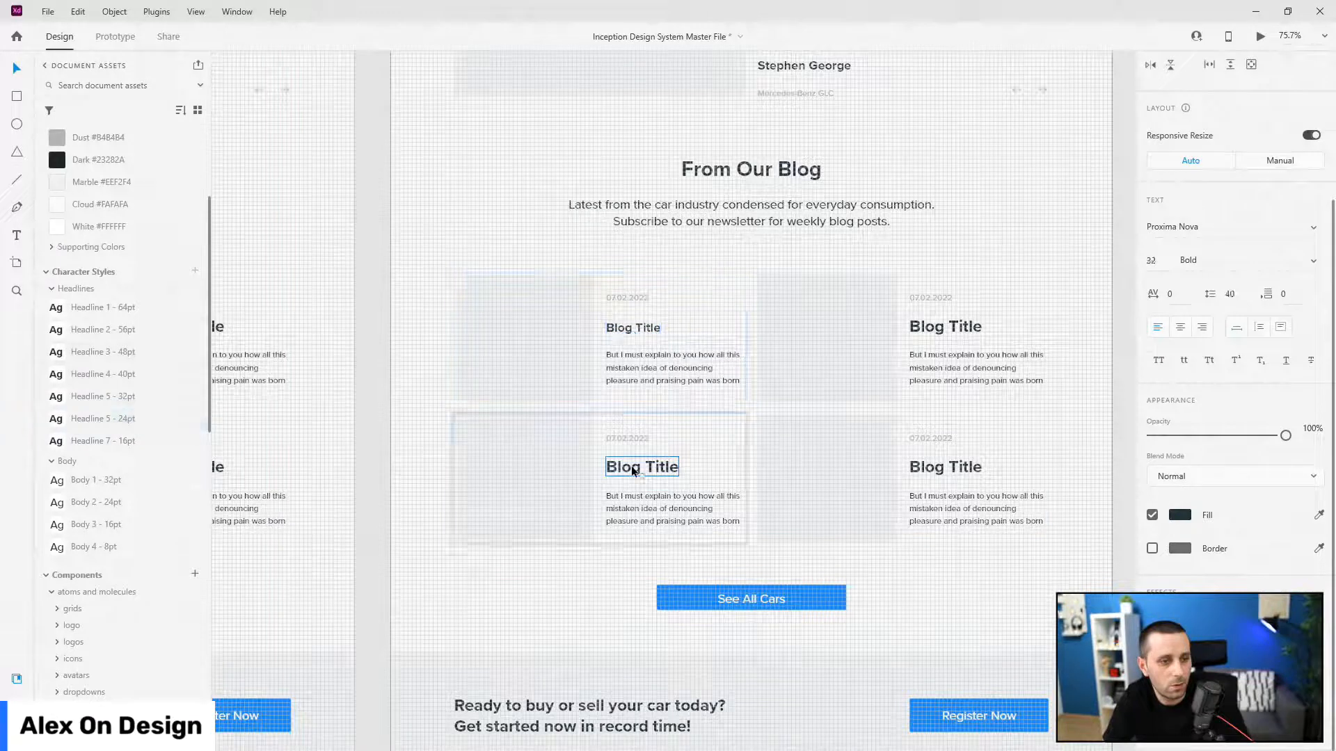
{"action": "left_click", "coordinate": [113, 419]}
{"action": "double_click", "coordinate": [964, 329]}
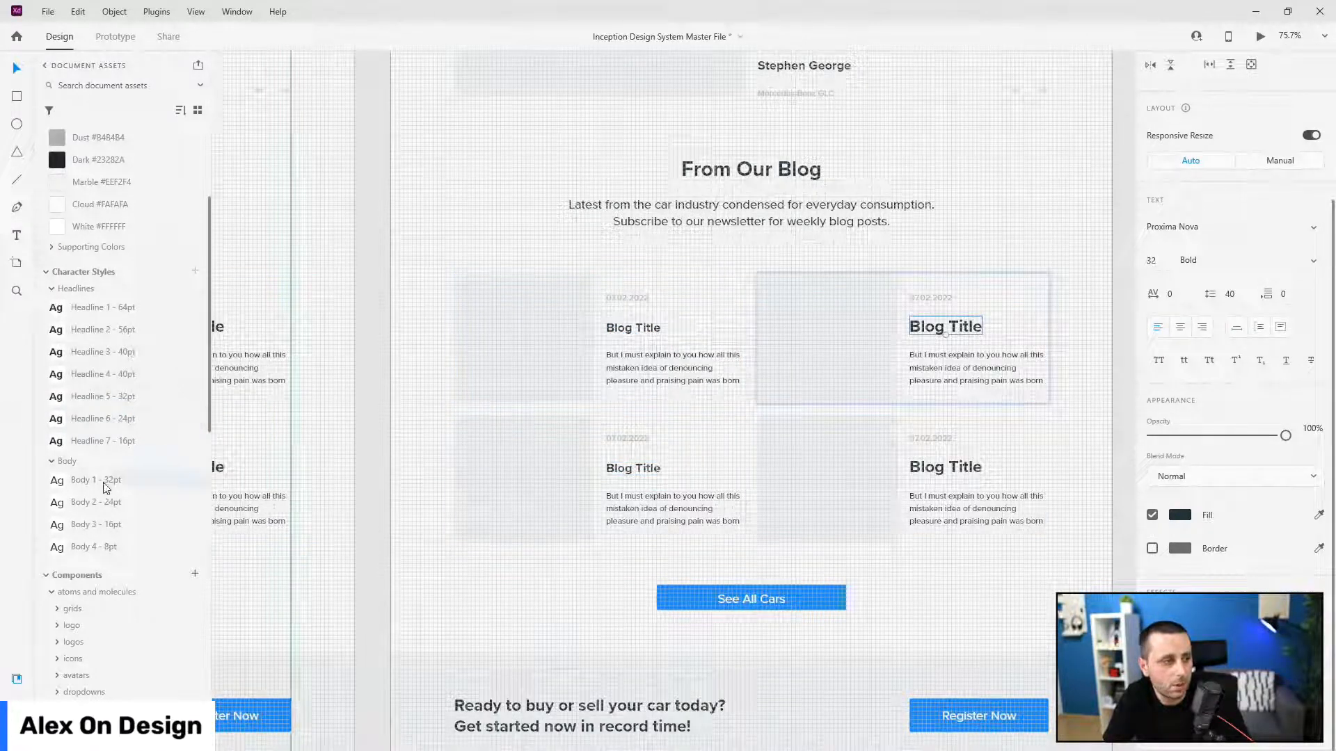
{"action": "left_click", "coordinate": [111, 502]}
{"action": "double_click", "coordinate": [970, 469]}
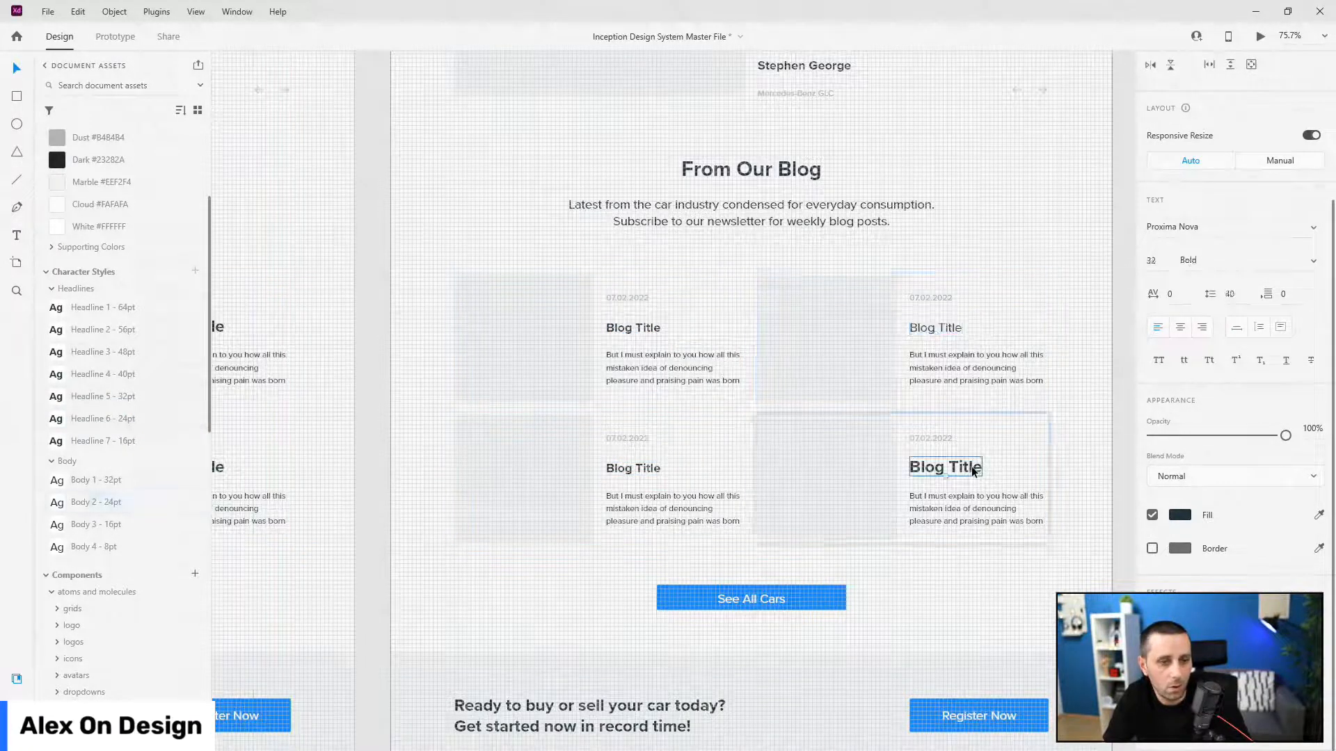
{"action": "double_click", "coordinate": [934, 329]}
{"action": "left_click", "coordinate": [112, 422]}
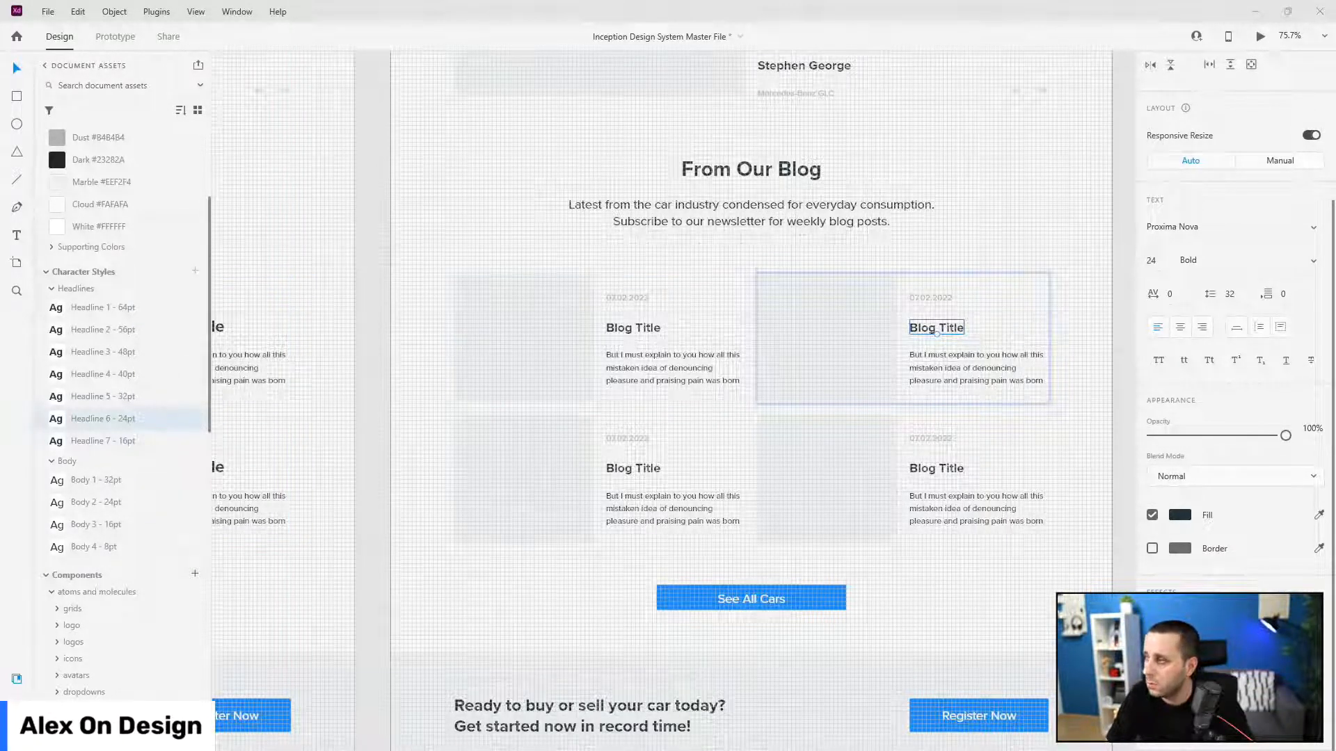
- Replace the title of the first blog card in the upper row with "Warrior from the East"
{"action": "double_click", "coordinate": [656, 329]}
{"action": "key", "text": "ctrl+a"}
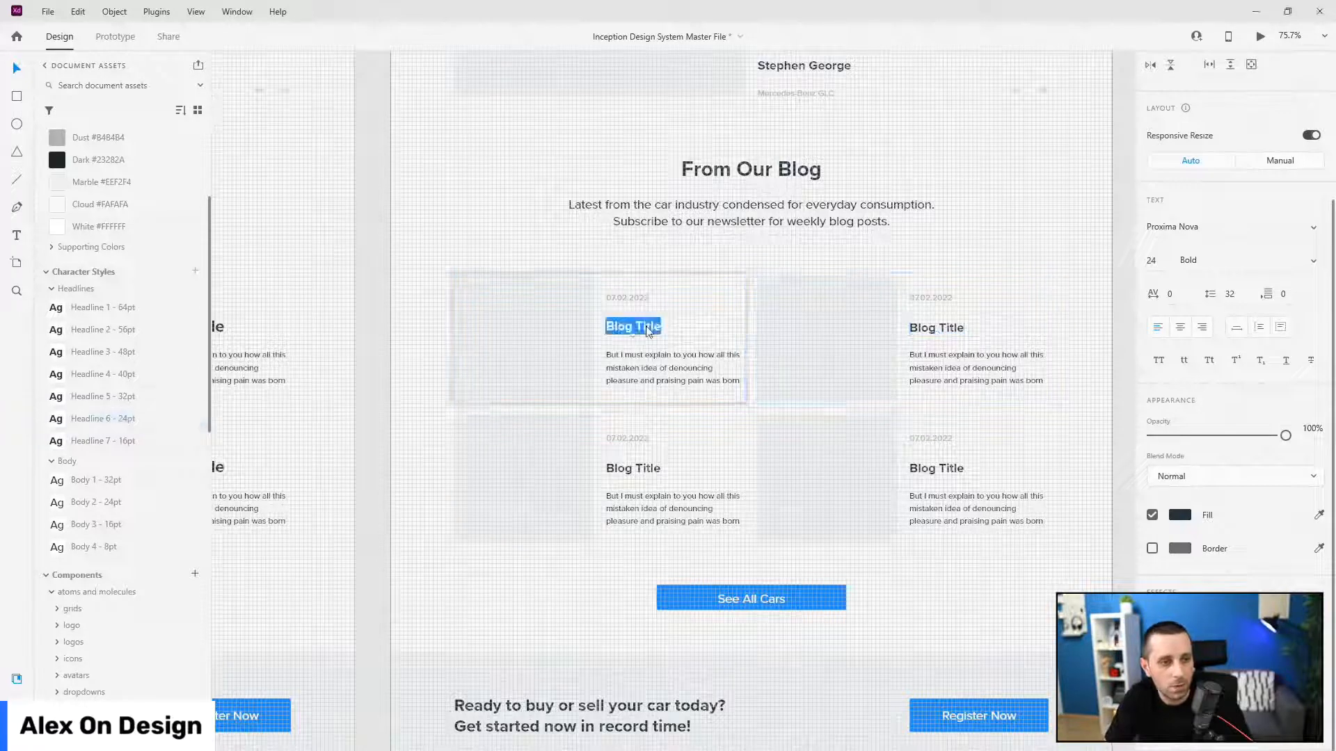
{"action": "key", "text": "BackSpace"}
{"action": "type", "text": "Warrior from the East"}
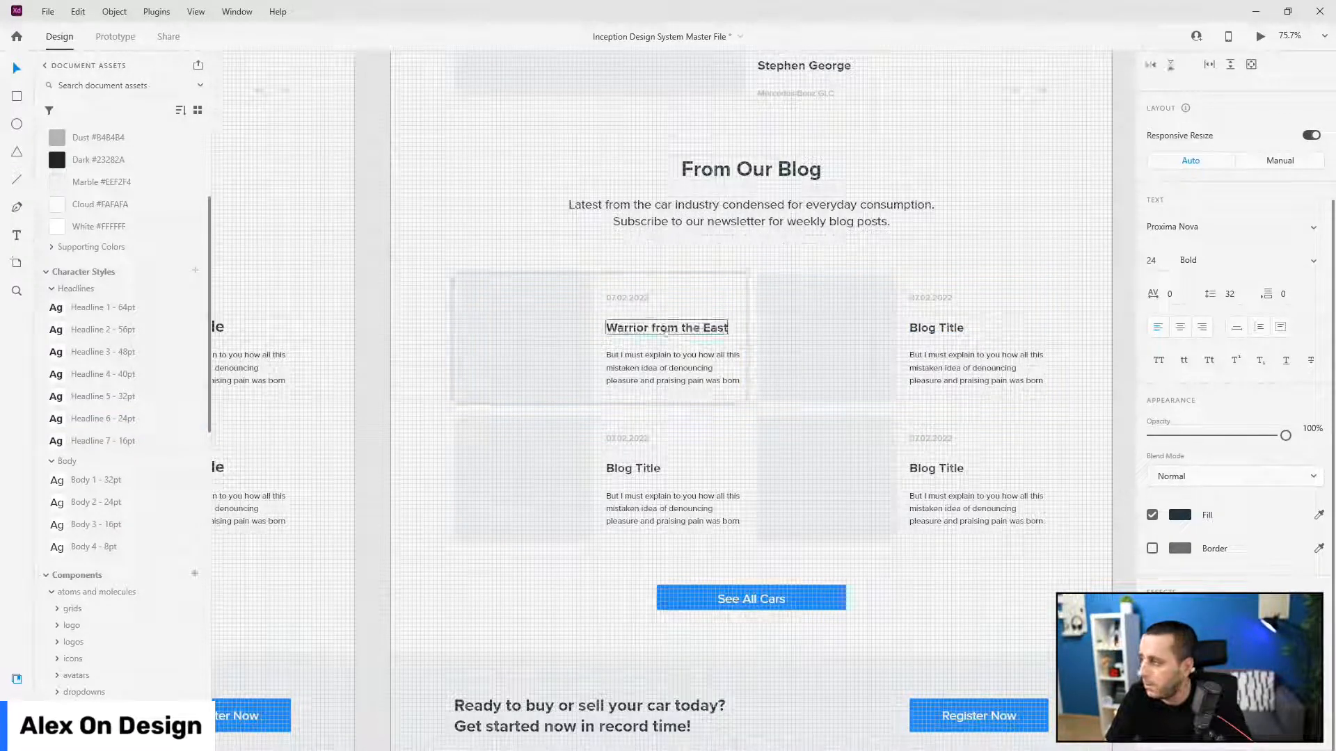
{"action": "key", "text": "Escape"}
- Replace the title of the second blog card in the upper row with "EV Sales spike this year."
{"action": "left_click", "coordinate": [945, 332]}
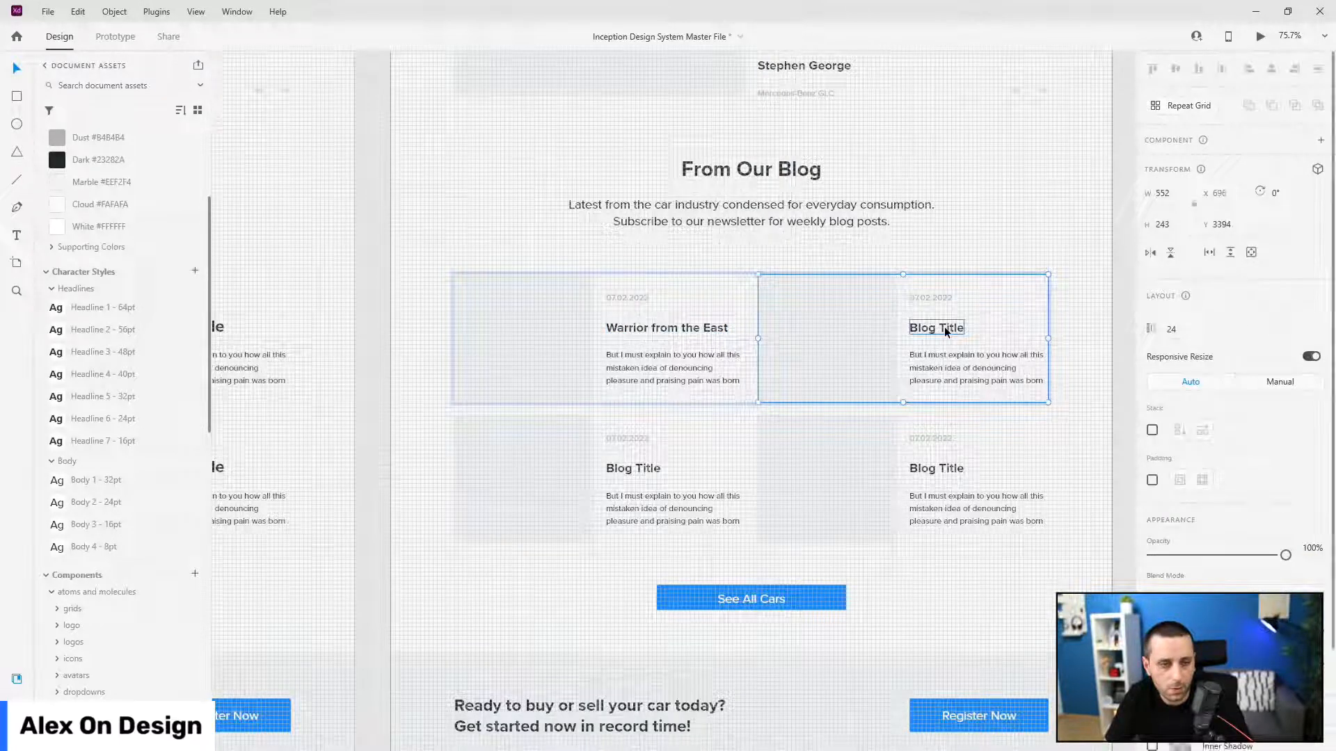
{"action": "double_click", "coordinate": [945, 332]}
{"action": "type", "text": "EV Sales spike this year."}
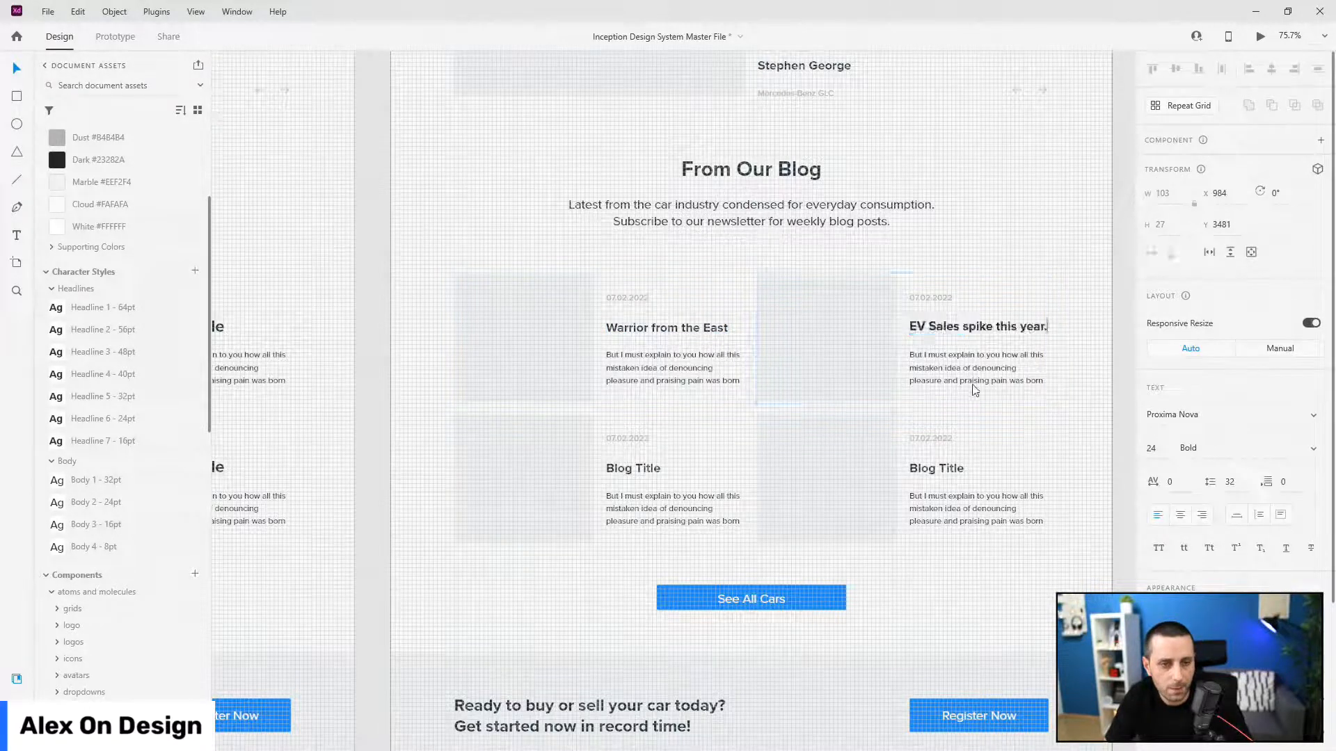
{"action": "key", "text": "ctrl+a"}
{"action": "key", "text": "BackSpace"}
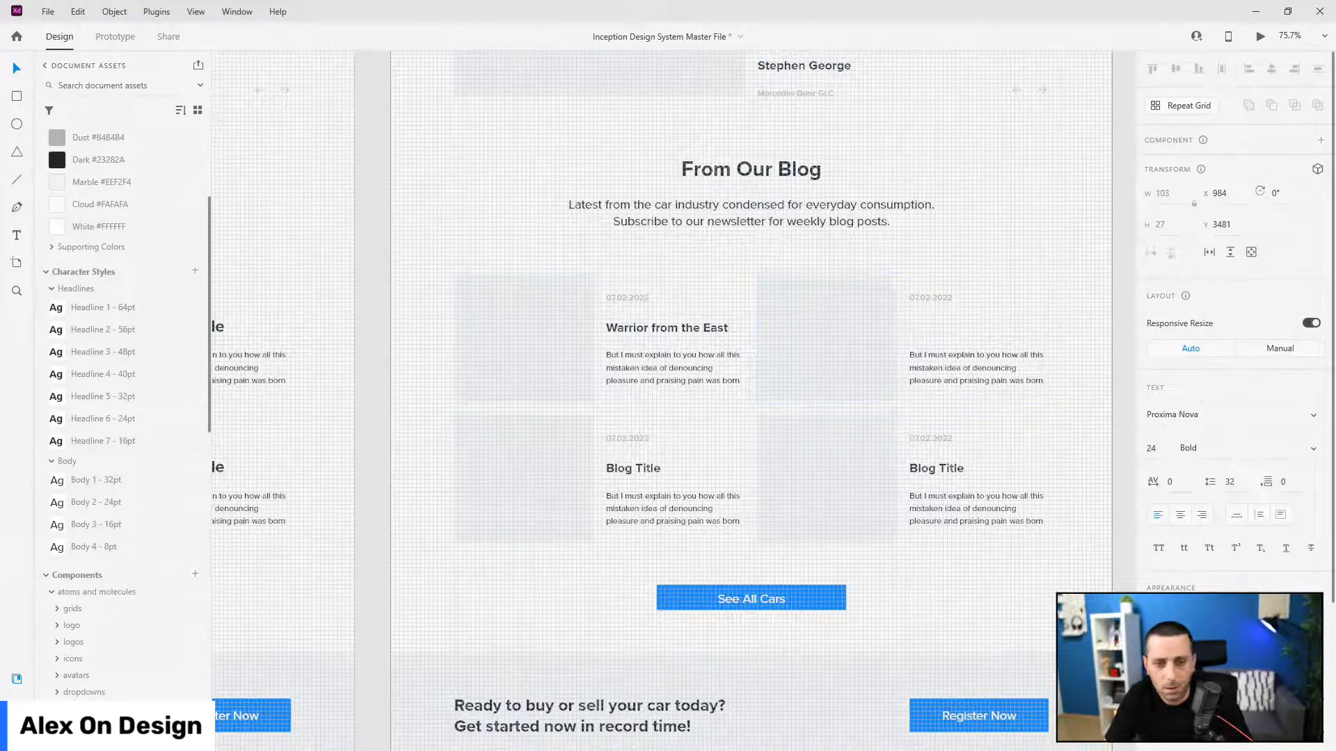
{"action": "type", "text": "EV Sales spike this year."}
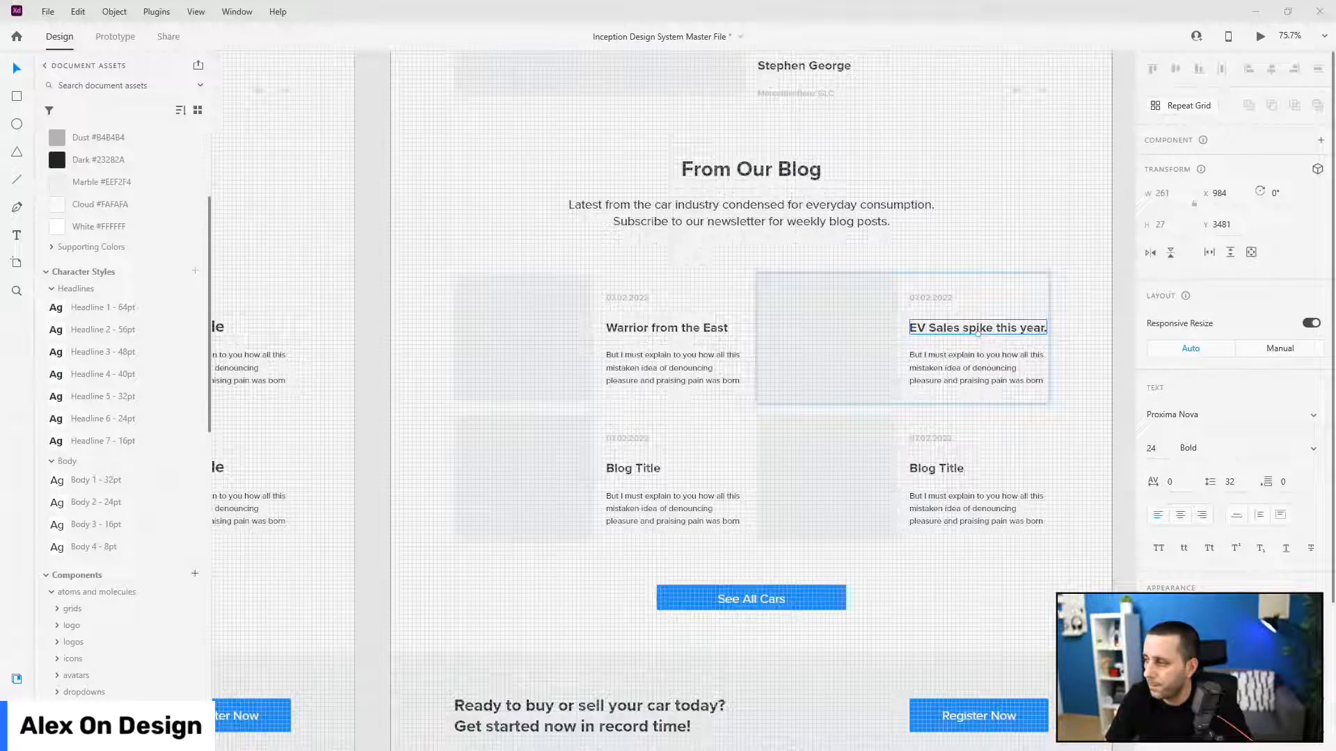
- Replace the title of the first blog card in the lower row with "500k New EV Chargers"
{"action": "left_click", "coordinate": [633, 471]}
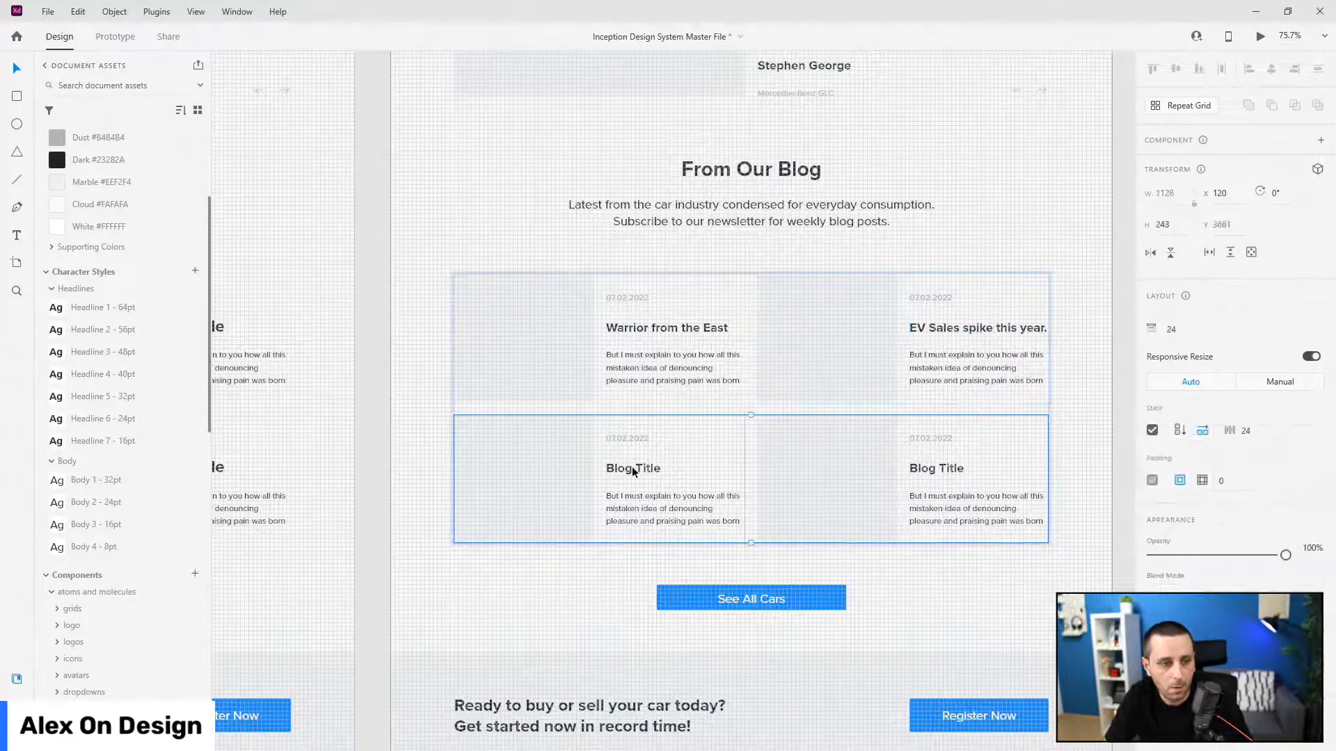
{"action": "double_click", "coordinate": [633, 471]}
{"action": "double_click", "coordinate": [633, 471]}
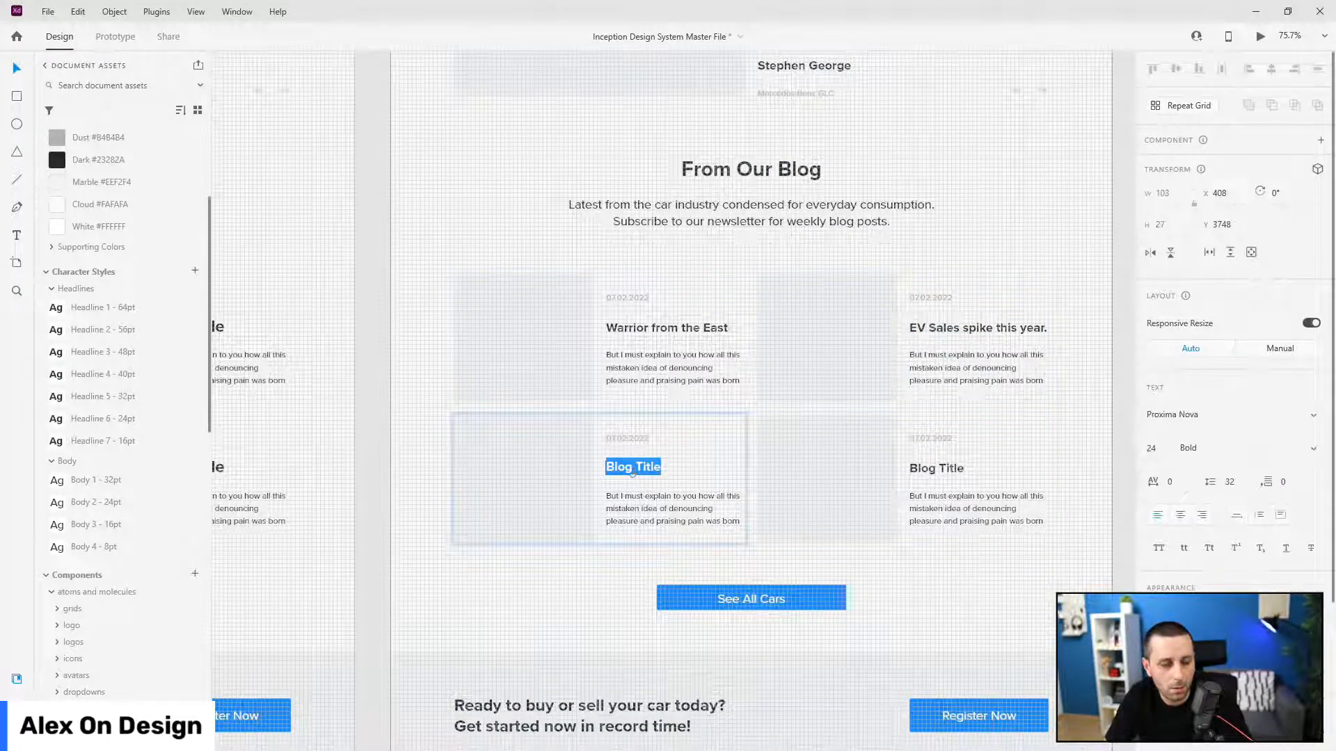
{"action": "type", "text": "500k New EV Chargers"}
{"action": "key", "text": "Escape"}
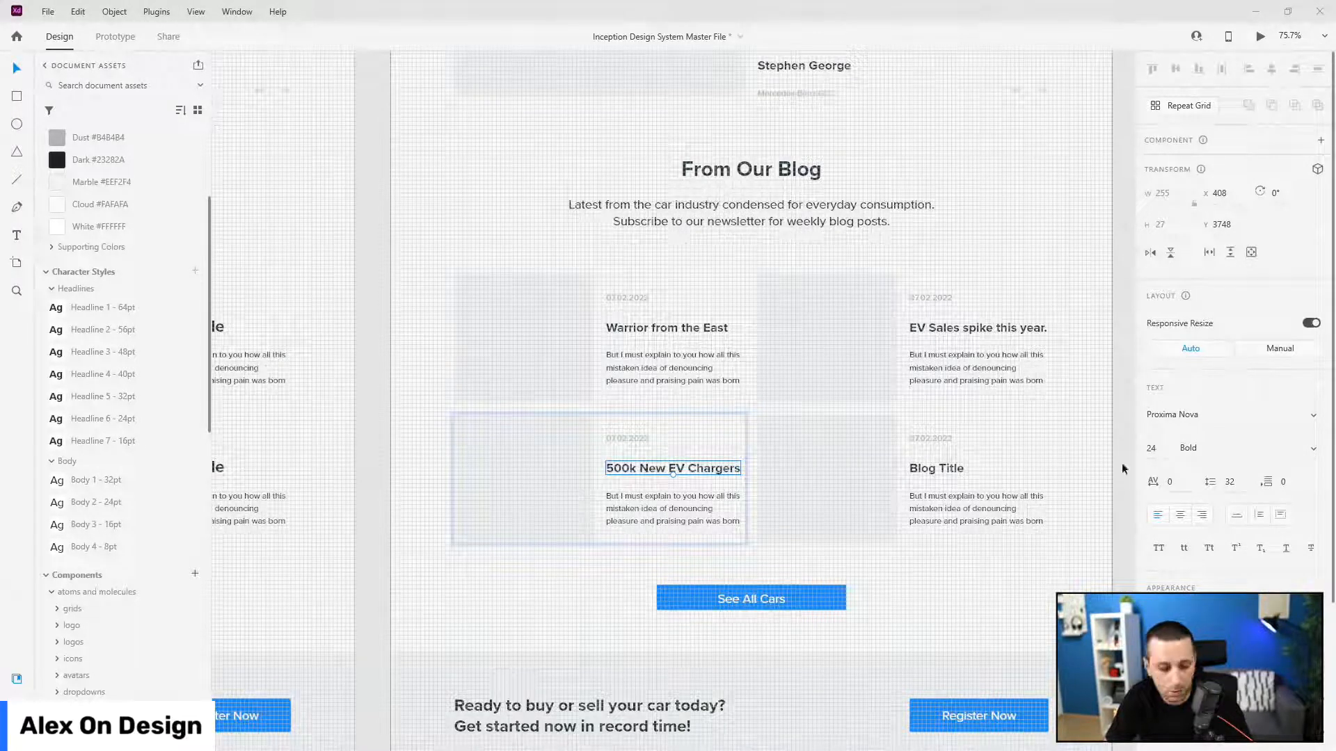
- Replace the title of the second blog card in the lower row with "Dealerships are changing"
{"action": "left_click", "coordinate": [933, 471]}
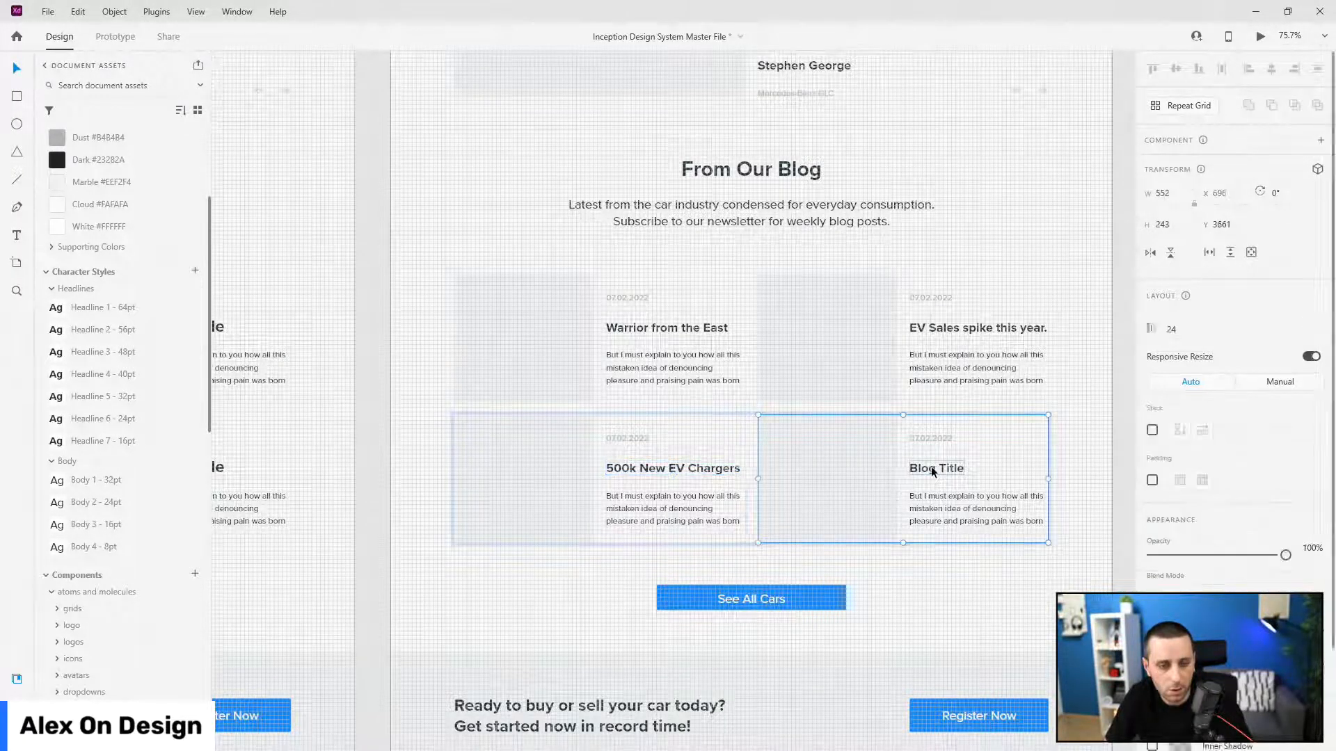
{"action": "double_click", "coordinate": [933, 471]}
{"action": "double_click", "coordinate": [933, 471]}
{"action": "key", "text": "ctrl+v"}
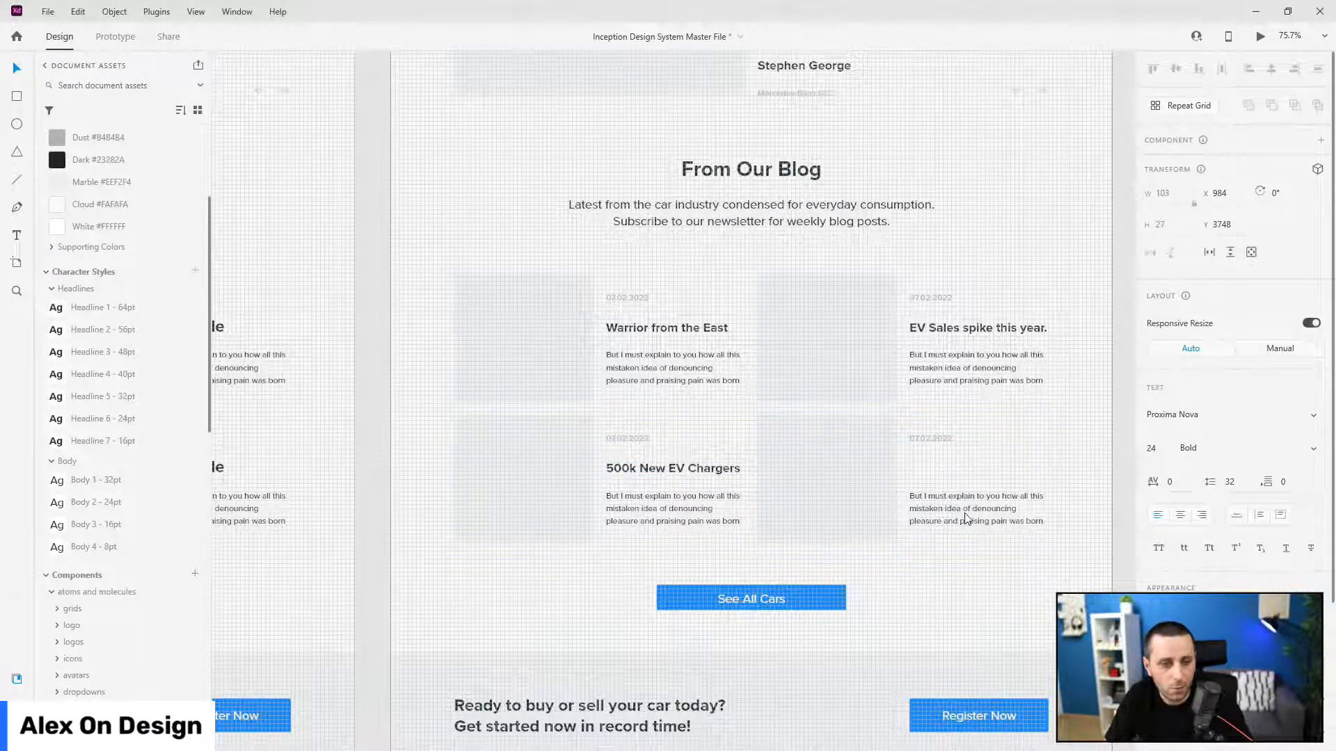
{"action": "key", "text": "Escape"}
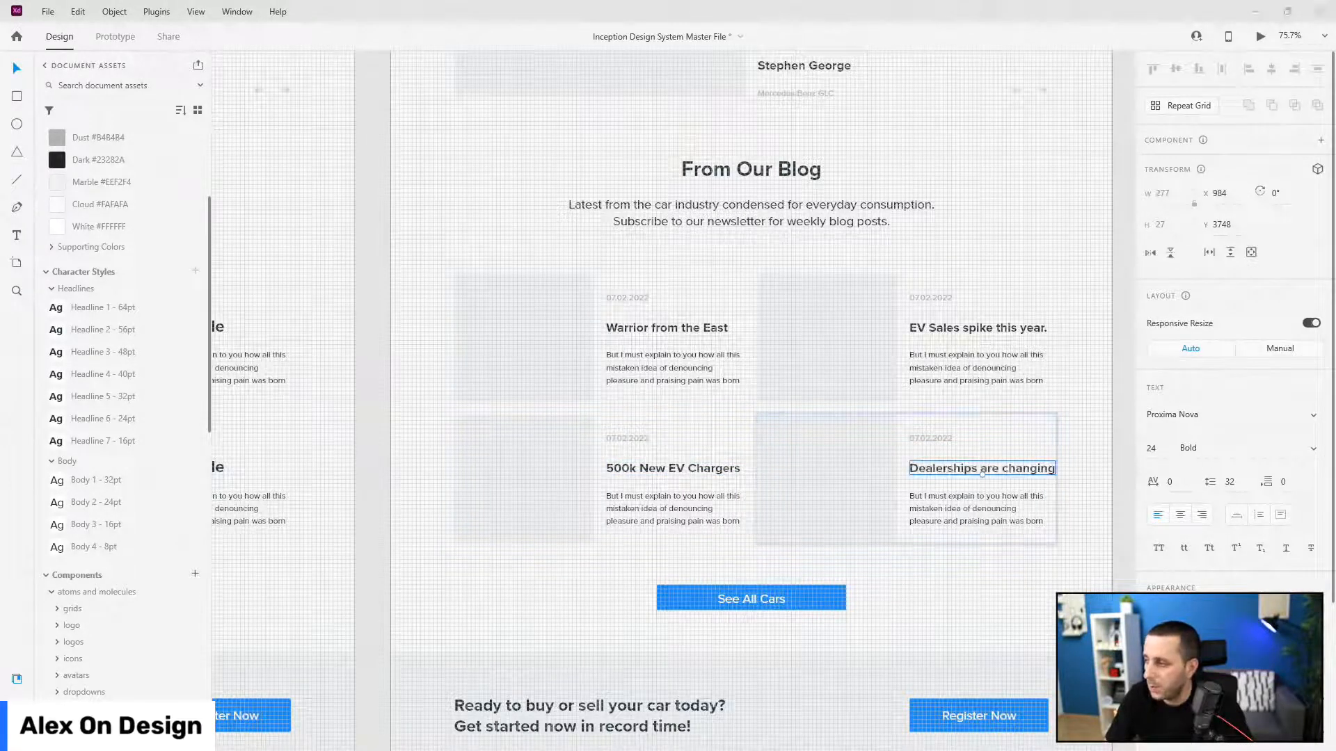
- Replace the Warrior from the East paragraph with "Brand new Toyota Highlander is set to arrive in showrooms worldwide in just two weeks and we are excited!"
{"action": "left_click", "coordinate": [666, 364]}
{"action": "triple_click", "coordinate": [667, 365]}
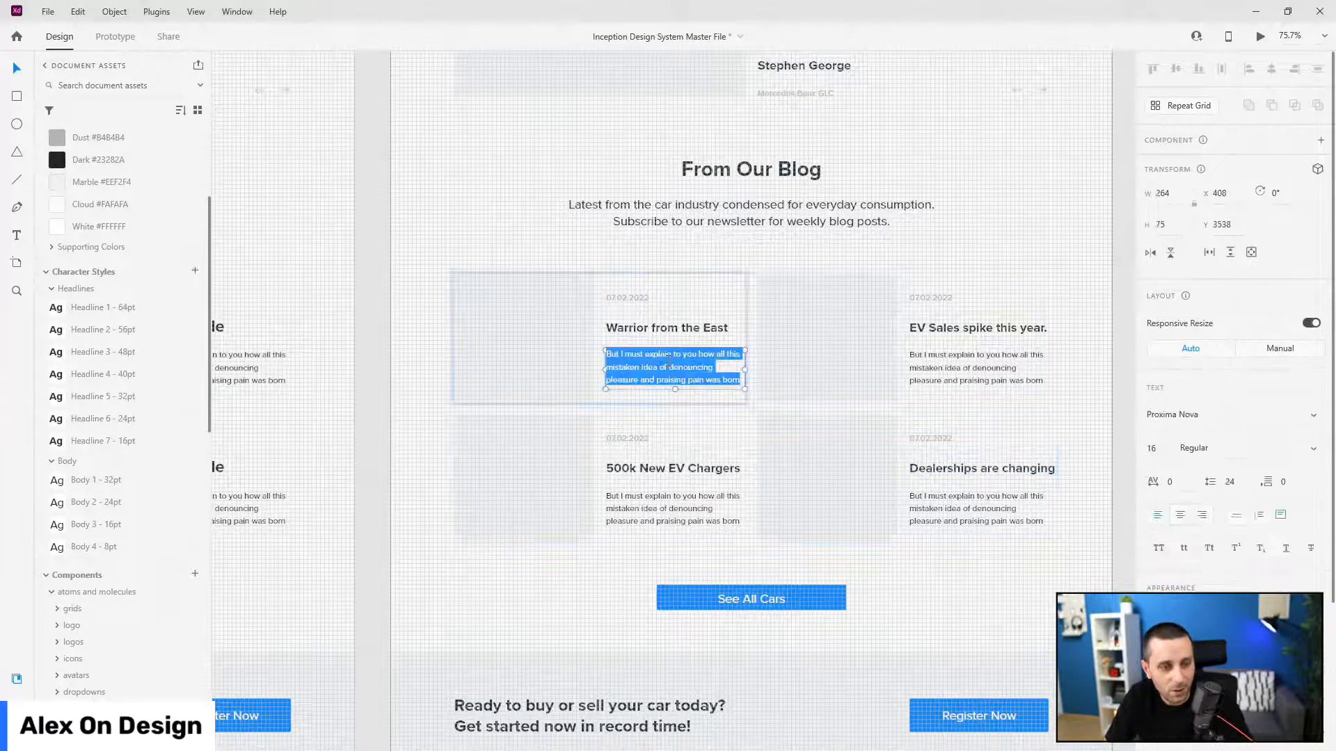
{"action": "key", "text": "BackSpace"}
{"action": "type", "text": "Brand new Toyota Highlander is set to arrive in showrooms worldwide in just two weeks and we are excited!"}
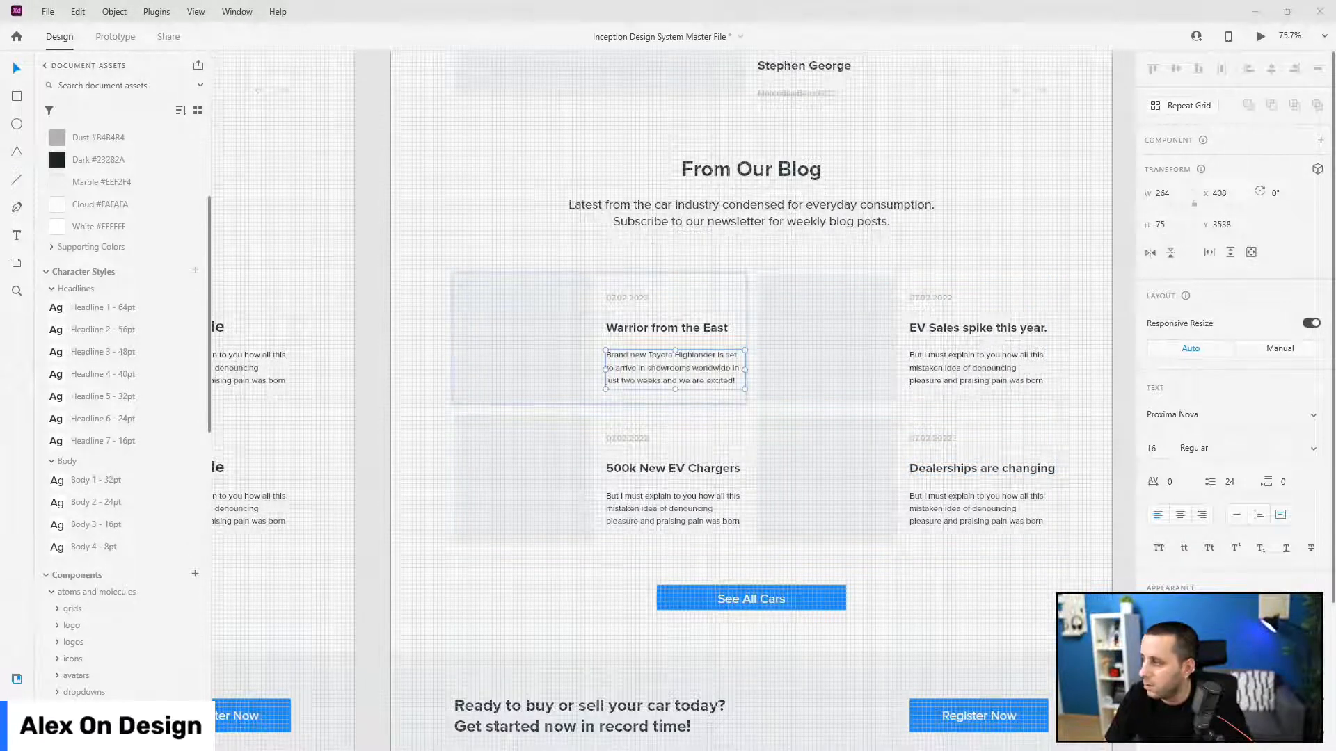
- Replace the EV Sales card paragraph with "This year, sales of EV's have spiked in over 300% compared to last year indicating that this trend will continue."
{"action": "left_click", "coordinate": [968, 379]}
{"action": "double_click", "coordinate": [972, 373]}
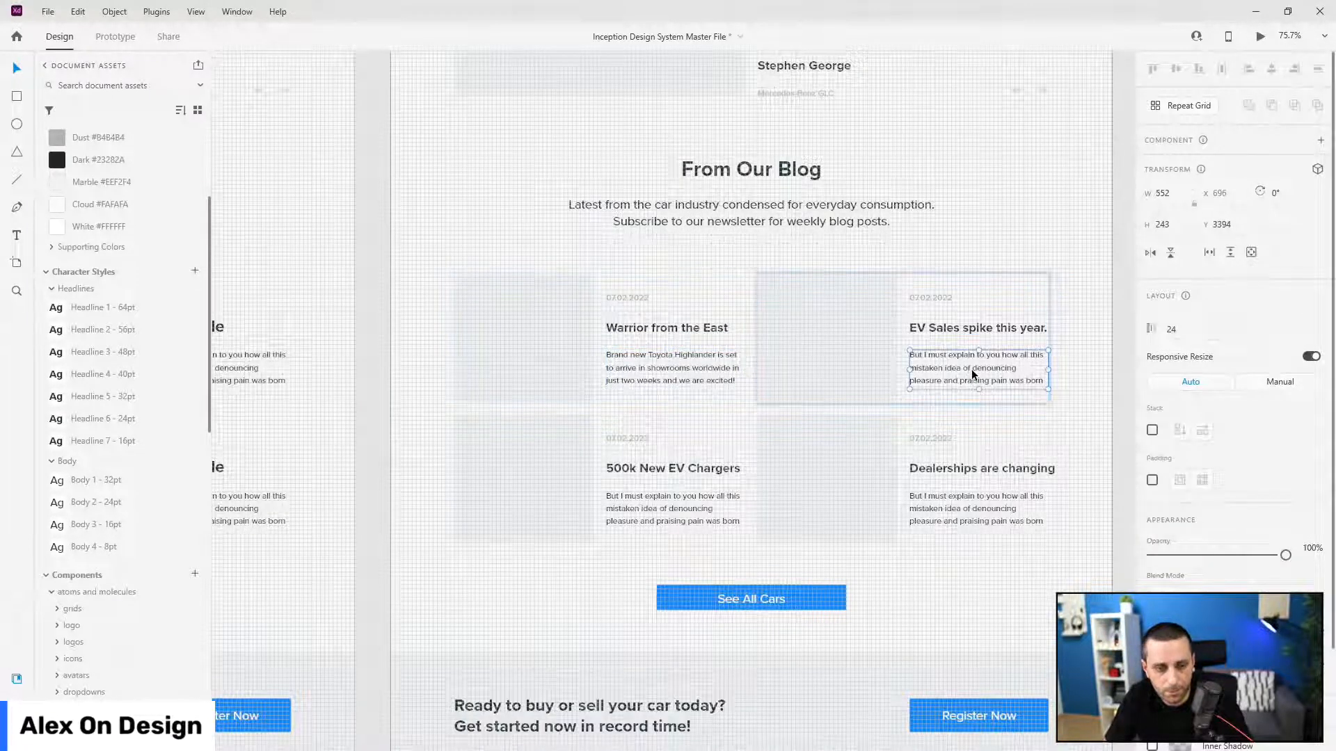
{"action": "key", "text": "Return"}
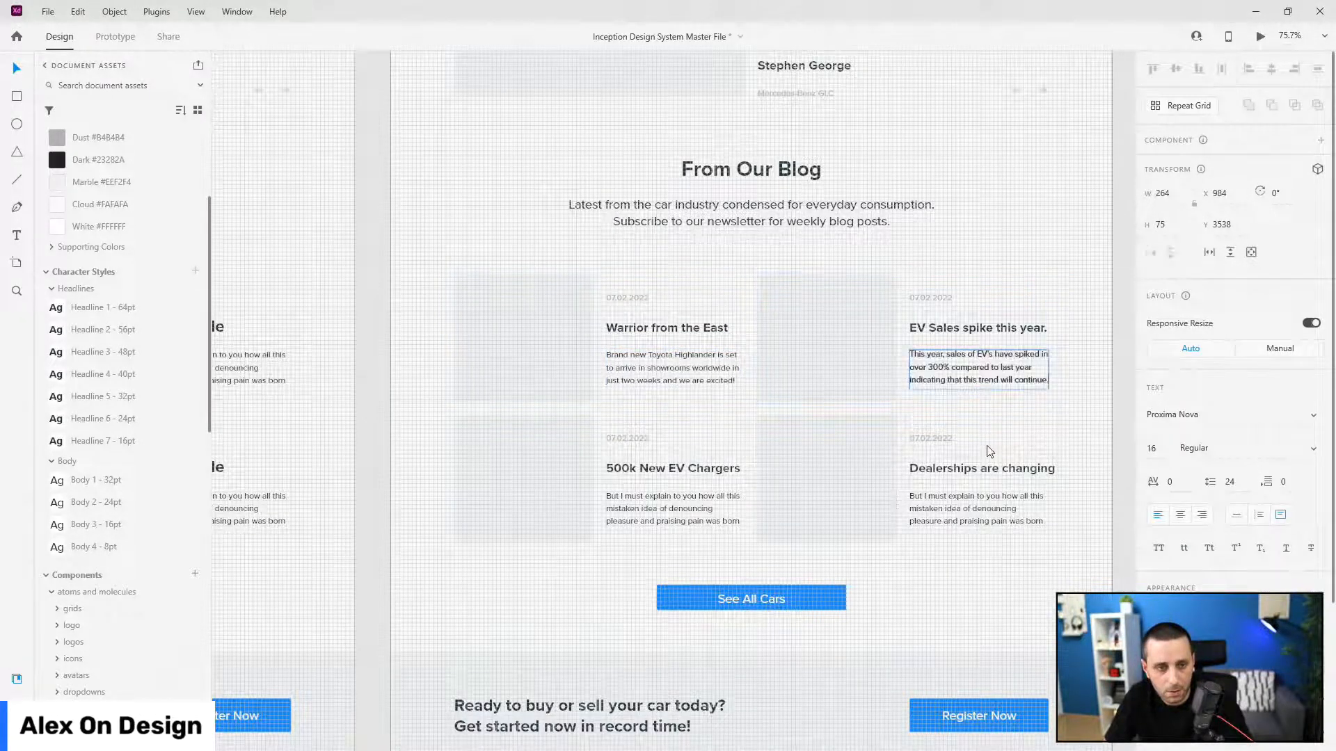
{"action": "key", "text": "BackSpace"}
{"action": "type", "text": "This year, sales of EV's have spiked in over 300% compared to last year indicating that this trend will continue"}
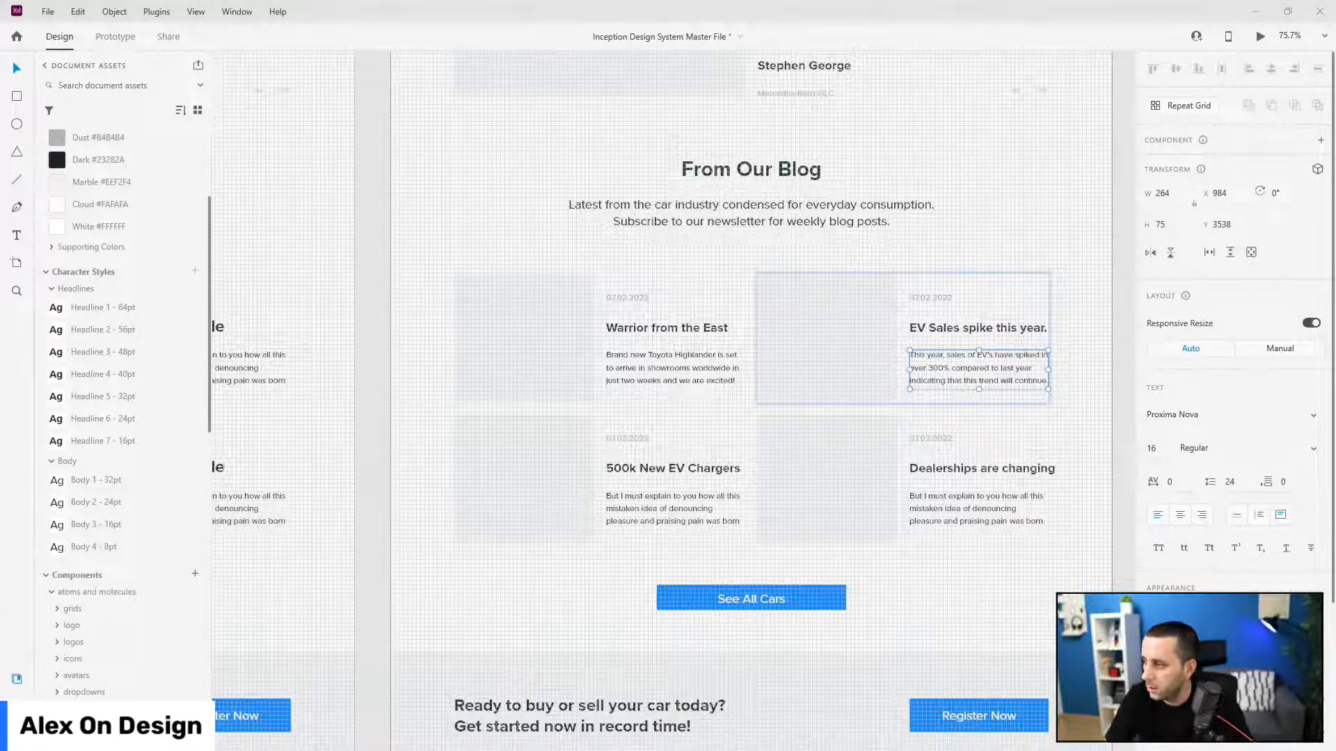
- Replace the 500k New EV Chargers paragraph with "European Union has said that by the end of this year they will install over 500k new fast chargers."
{"action": "left_click", "coordinate": [676, 514]}
{"action": "left_click", "coordinate": [676, 512]}
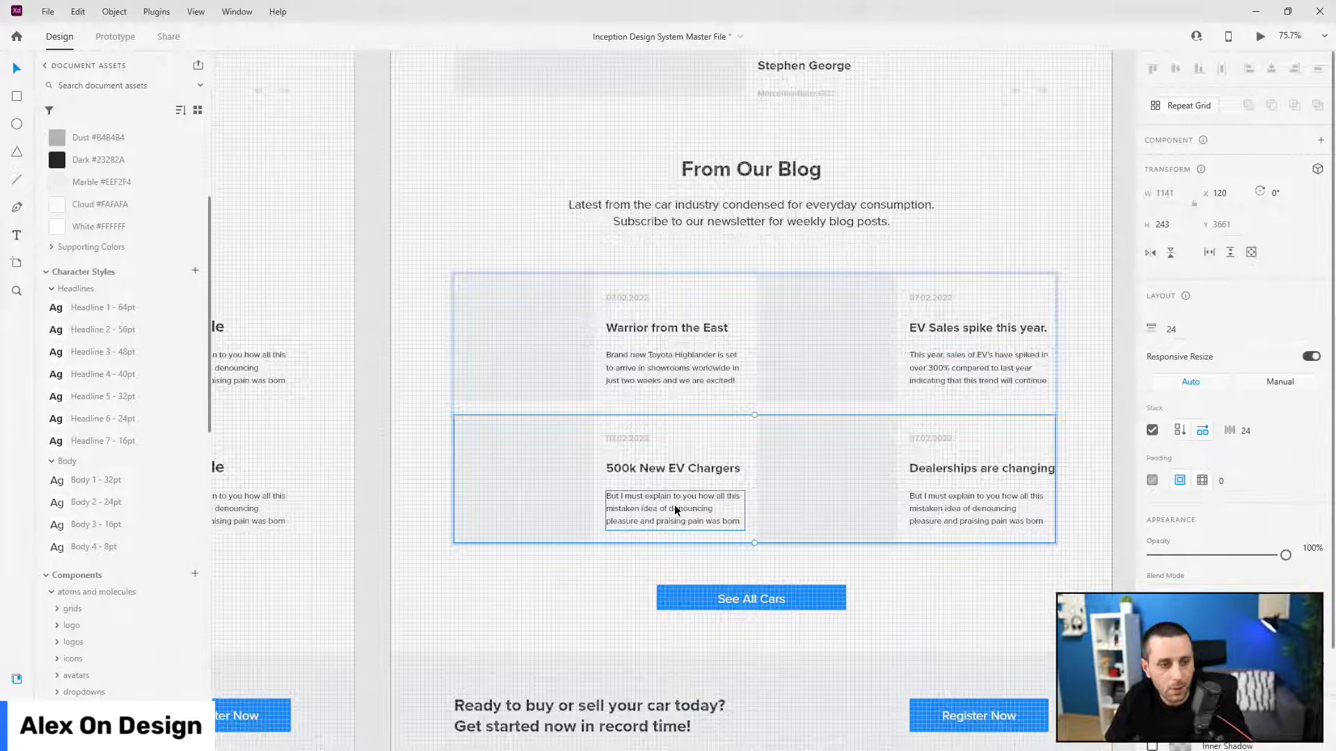
{"action": "key", "text": "Return"}
{"action": "key", "text": "BackSpace"}
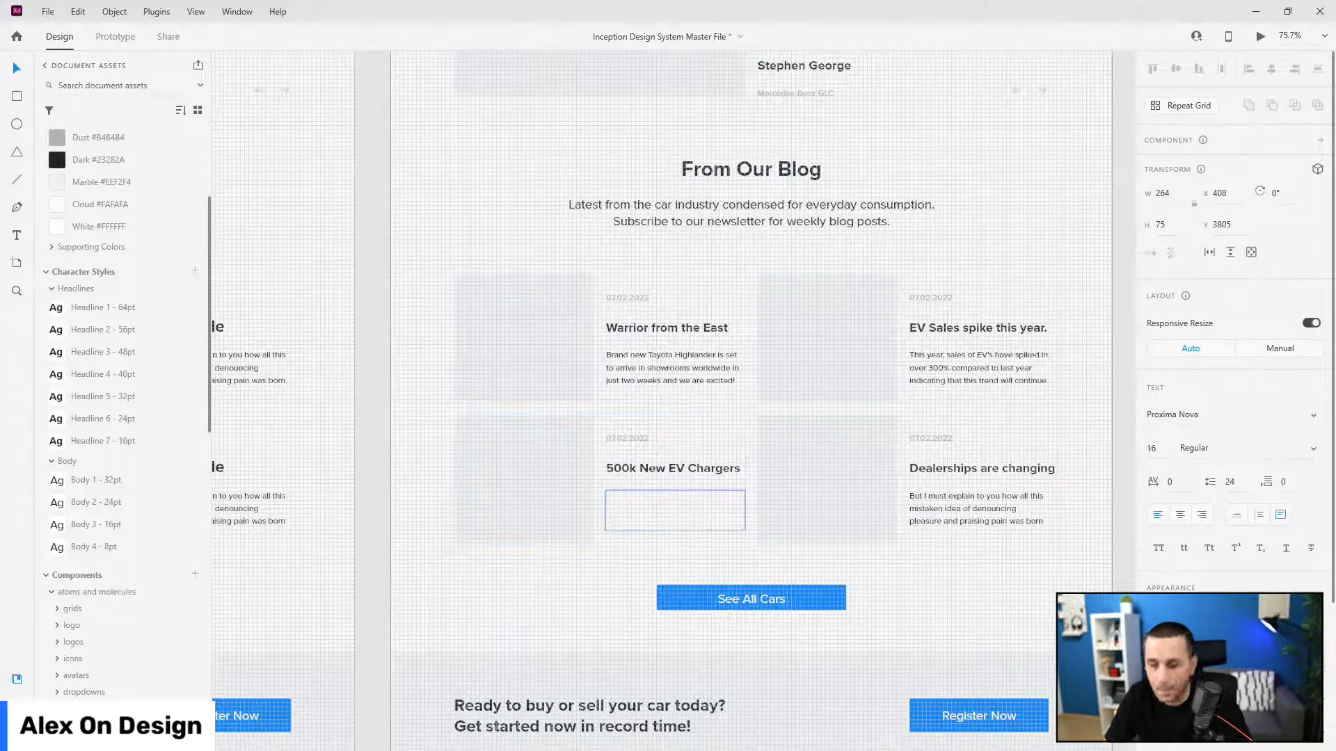
{"action": "type", "text": "European Union has said that by the end of this year they will install over 500k new fast chargers"}
{"action": "key", "text": "Escape"}
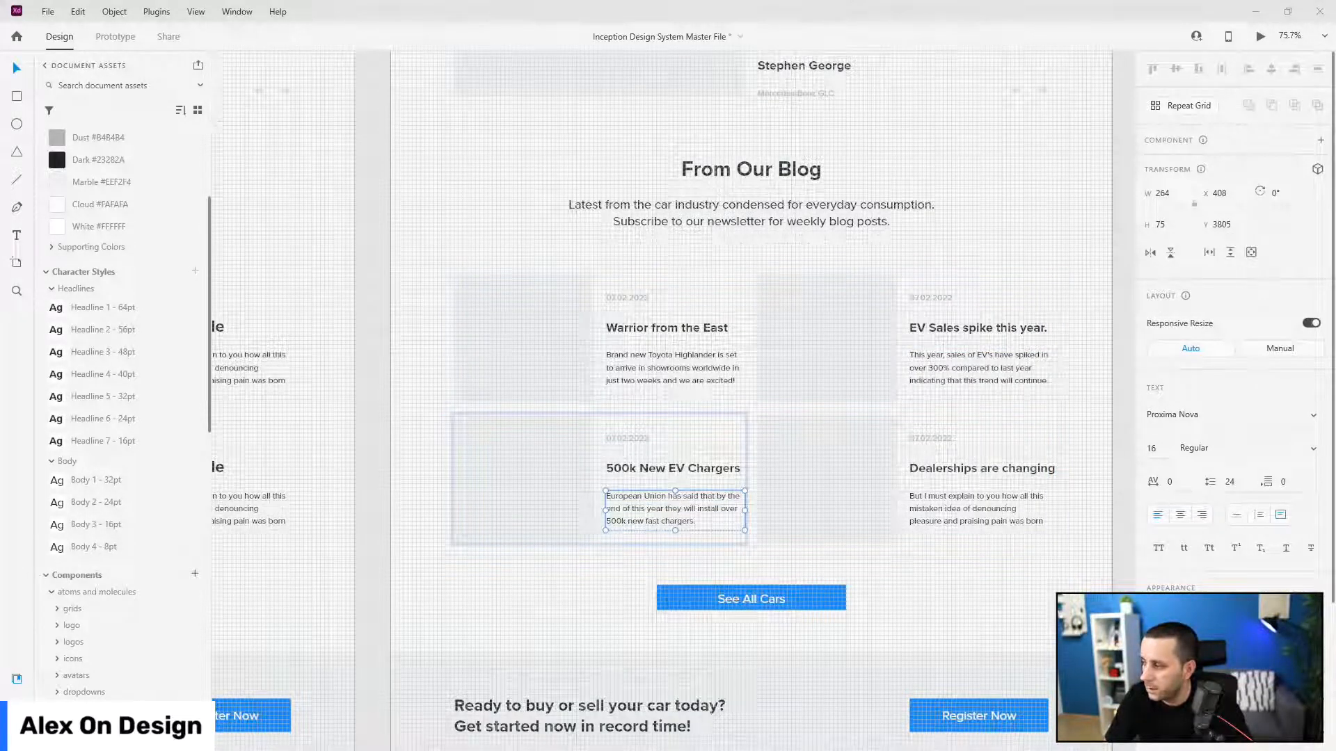
- Replace the Dealerships are changing paragraph with "This year was the first in history where more cars were bought online then in showrooms."
{"action": "left_click", "coordinate": [963, 509]}
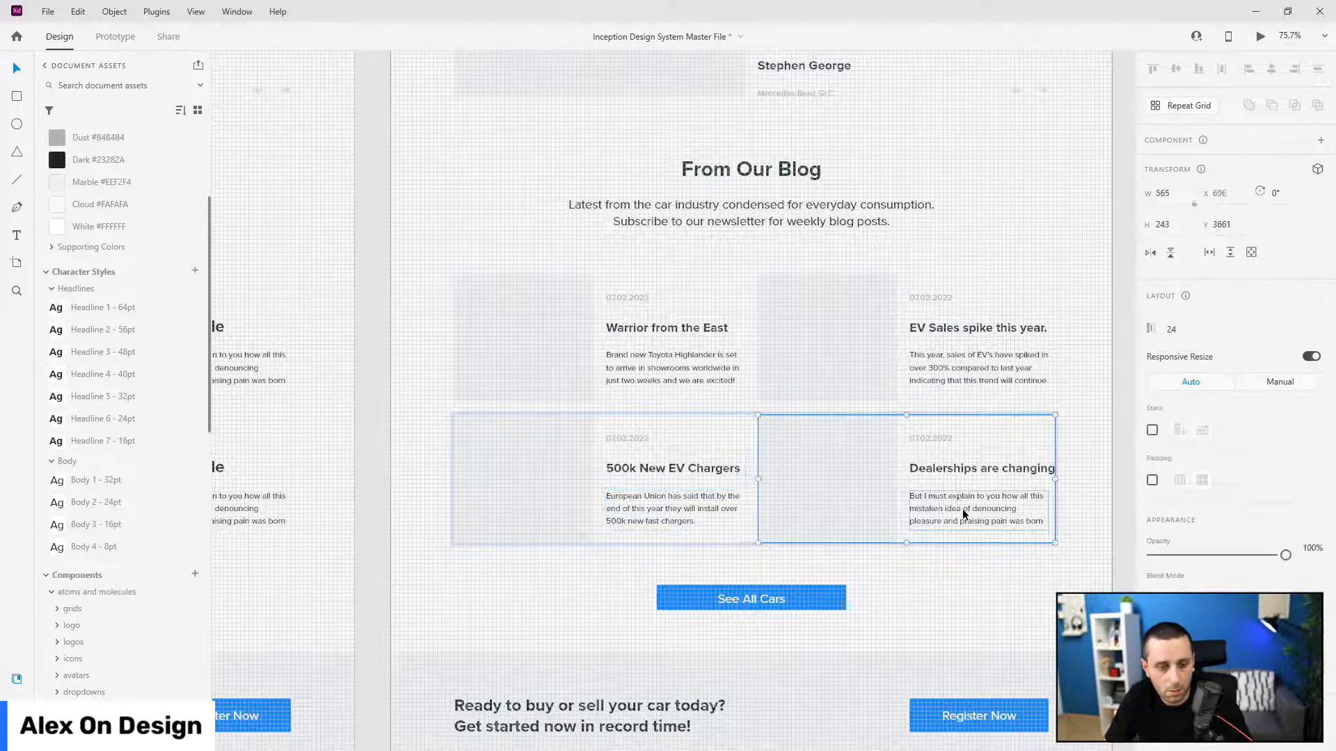
{"action": "double_click", "coordinate": [963, 509]}
{"action": "double_click", "coordinate": [962, 509]}
{"action": "key", "text": "ctrl+a"}
{"action": "type", "text": "This year was the first in history where more cars were bought online then in showrooms"}
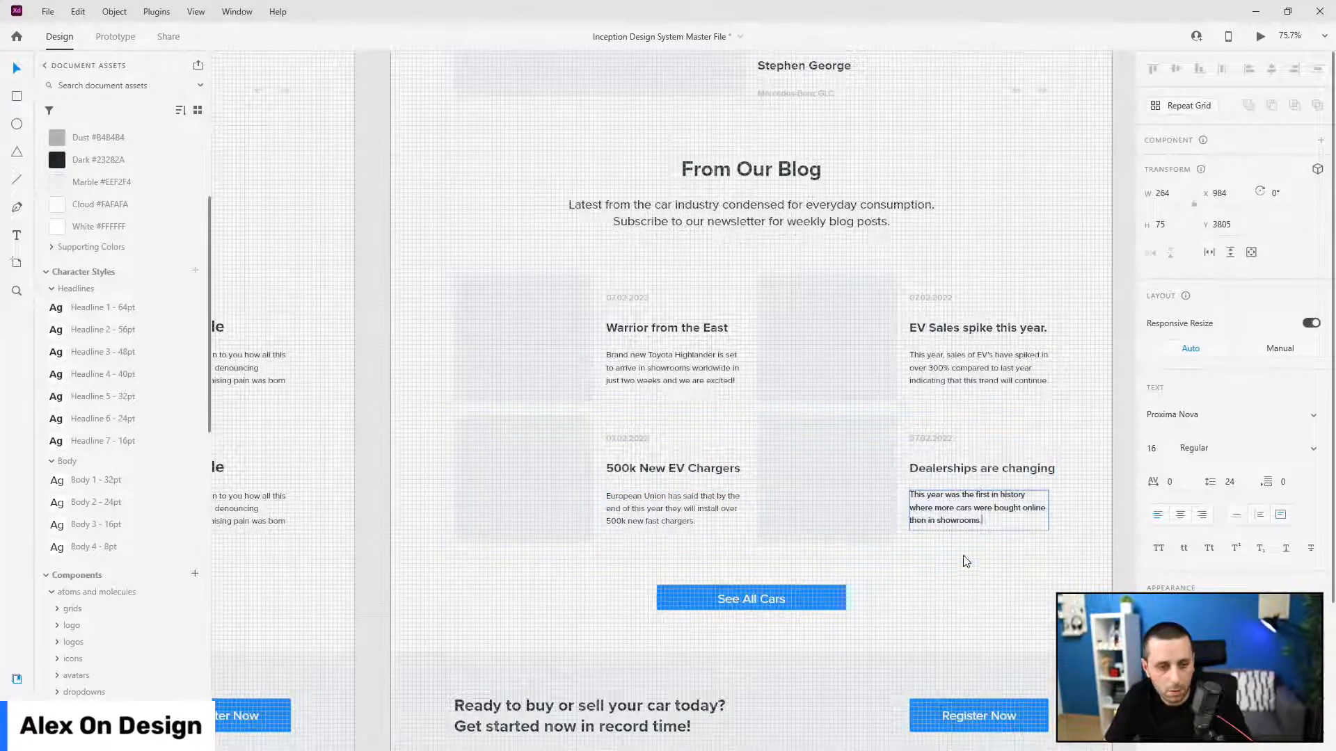
{"action": "key", "text": "Escape"}
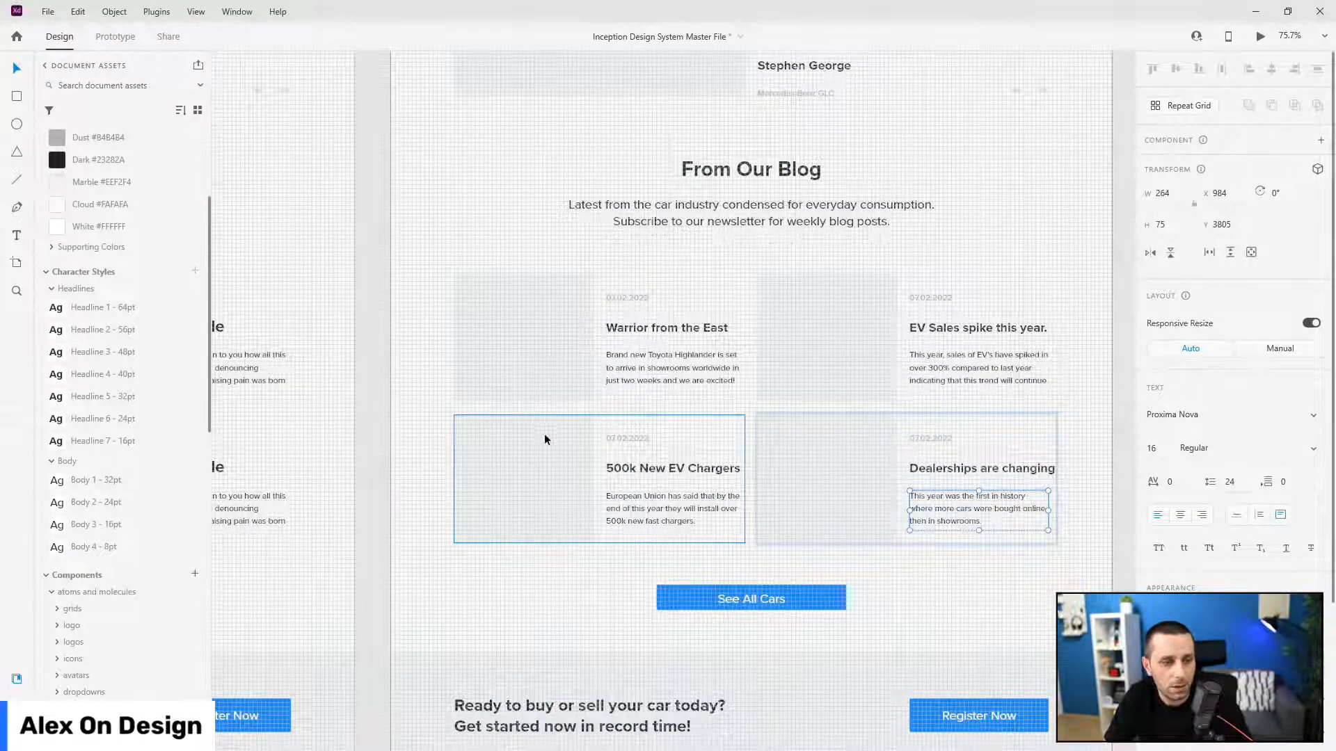
- Change the publication date on the 500k New EV Chargers card to 08.02.2022
{"action": "double_click", "coordinate": [612, 439]}
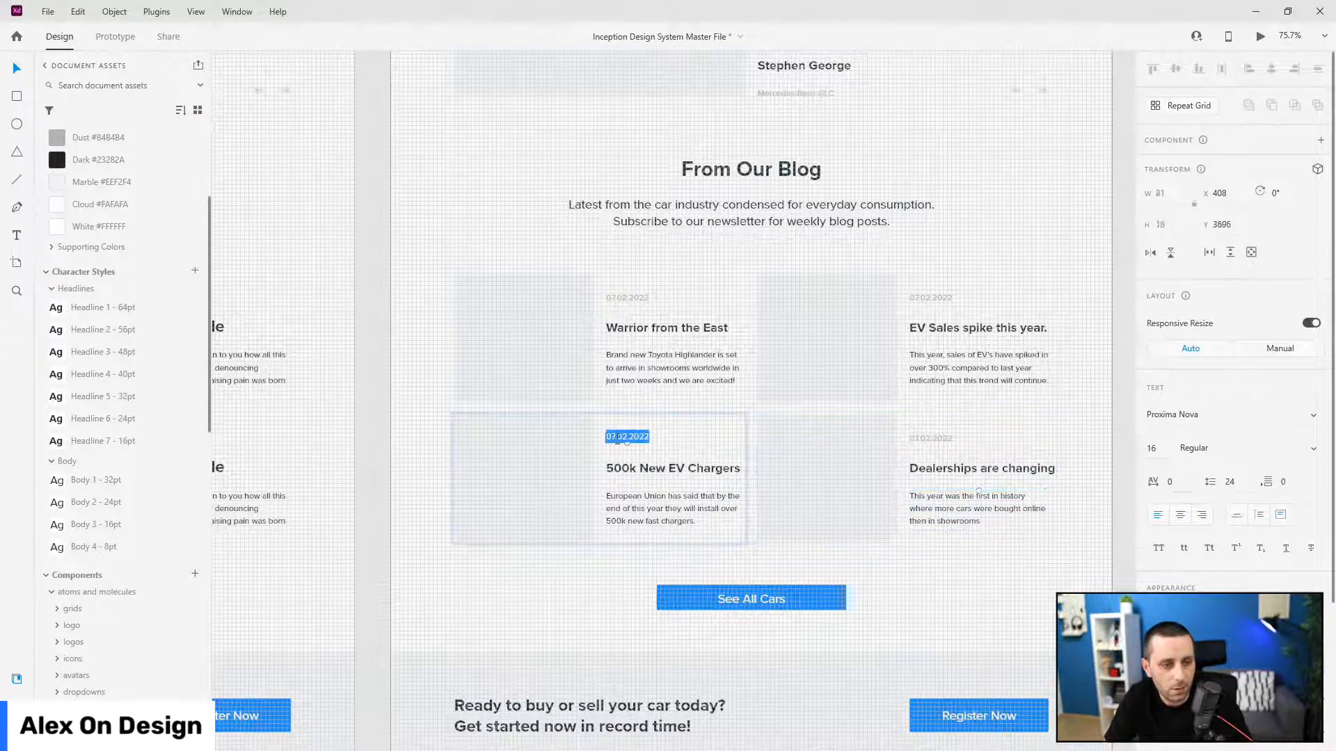
{"action": "left_click", "coordinate": [616, 439]}
{"action": "key", "text": "BackSpace"}
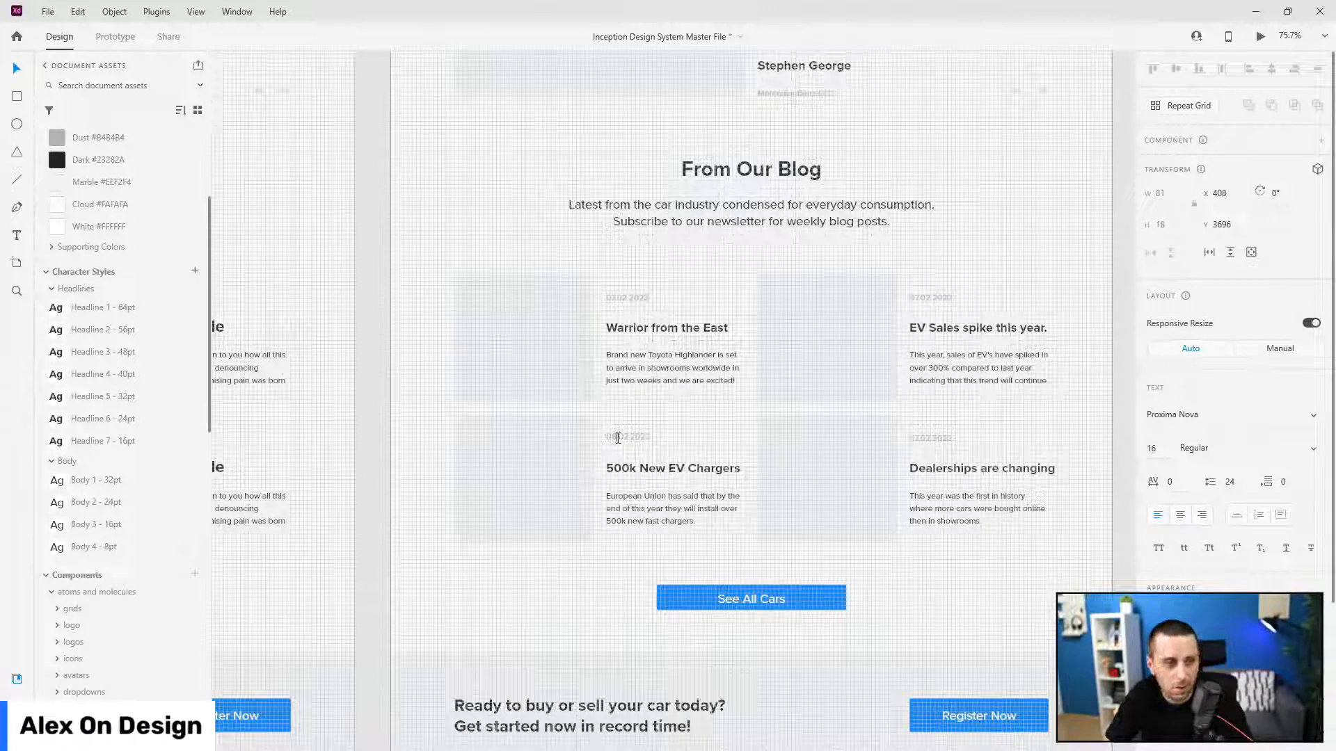
- Change the publication date on the EV Sales spike this year card to 09.02.2022
{"action": "left_click", "coordinate": [922, 357]}
{"action": "left_click", "coordinate": [937, 298]}
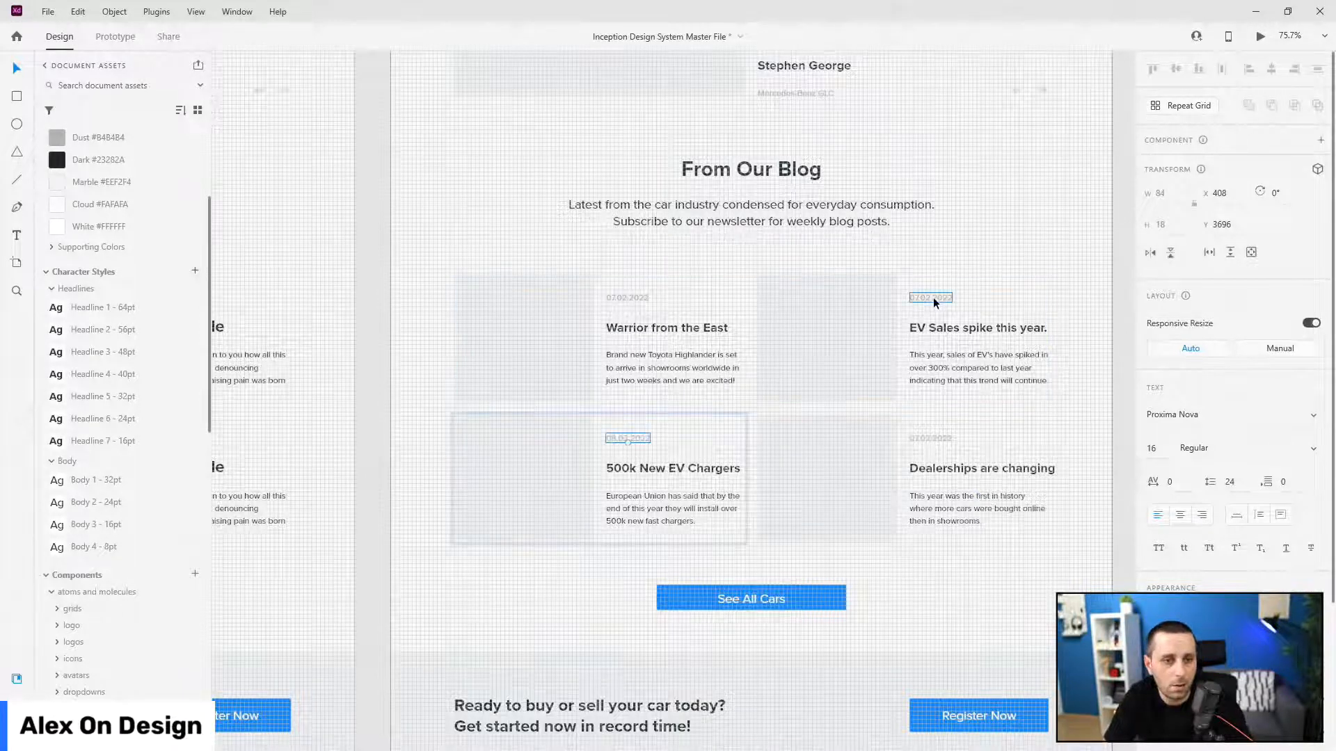
{"action": "double_click", "coordinate": [933, 298]}
{"action": "key", "text": "Left"}
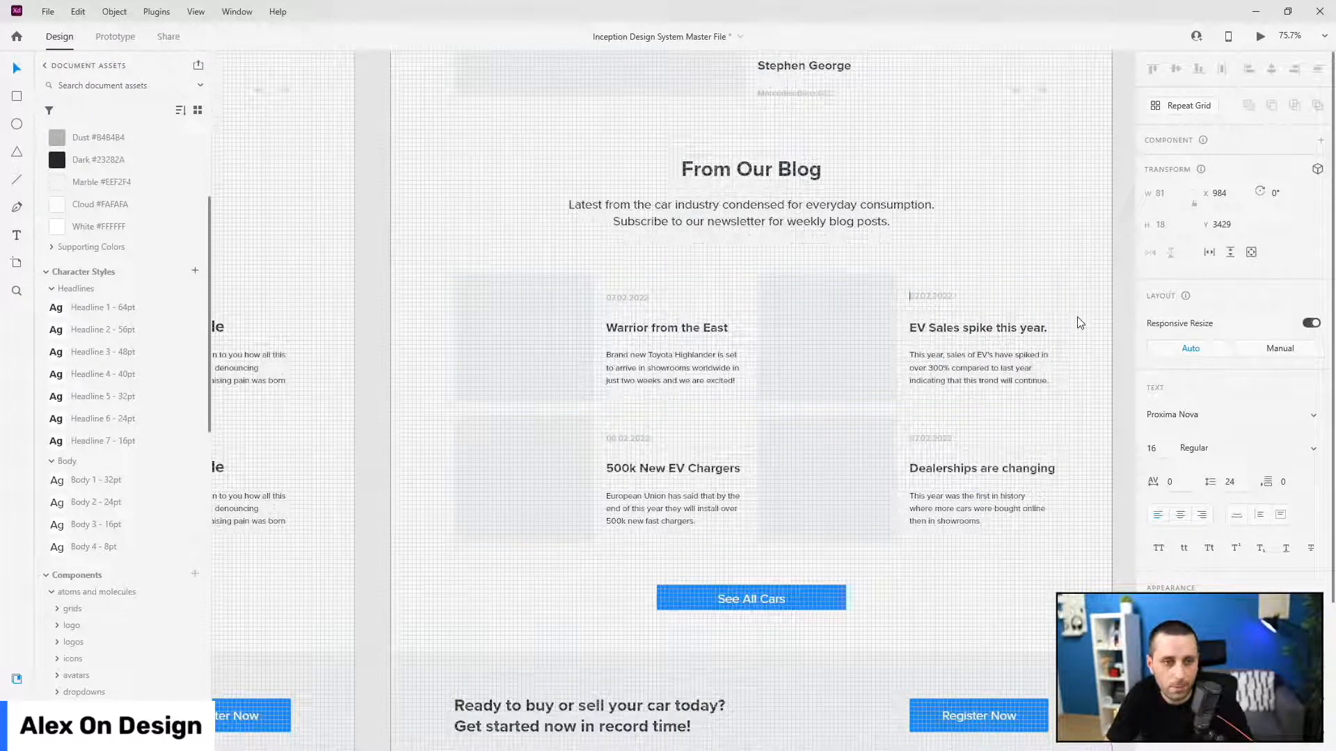
{"action": "type", "text": "9"}
{"action": "left_click", "coordinate": [1024, 240]}
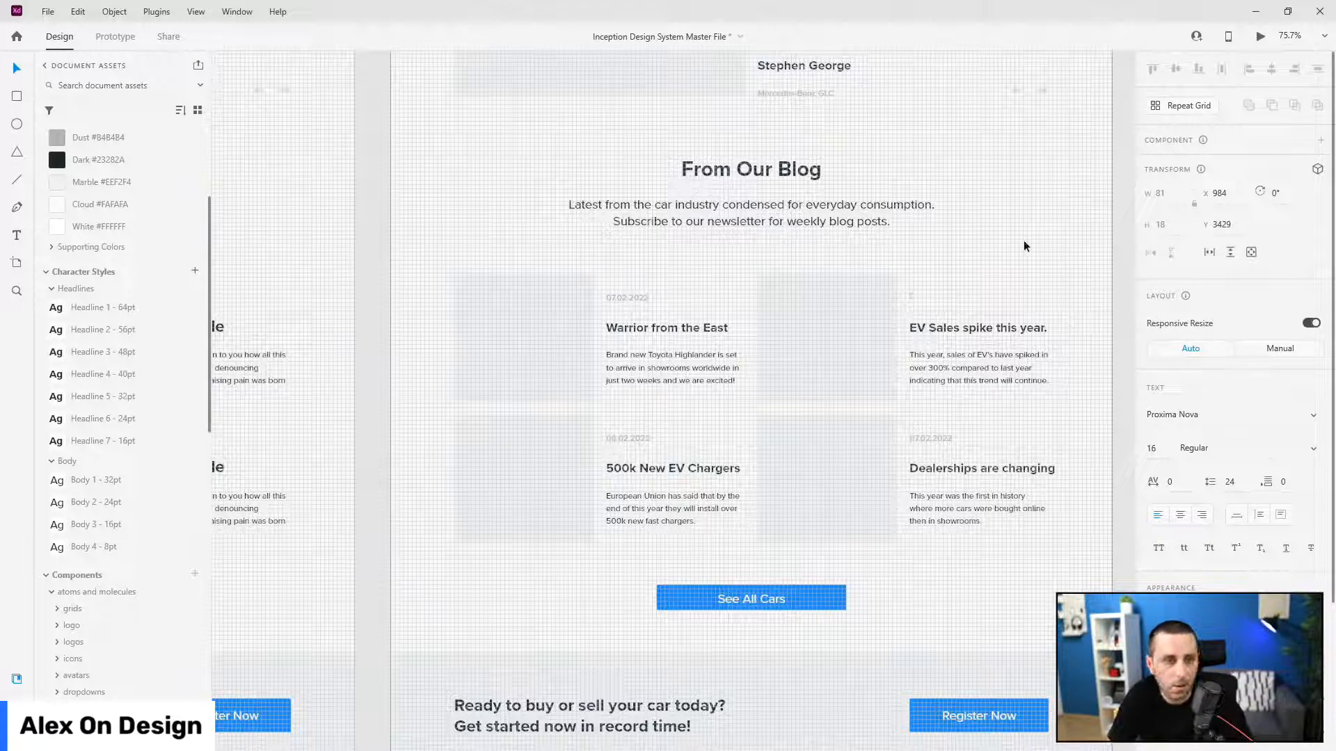
- Change the publication date on the Warrior from the East card to 10.02.2022
{"action": "left_click", "coordinate": [588, 280]}
{"action": "double_click", "coordinate": [621, 296]}
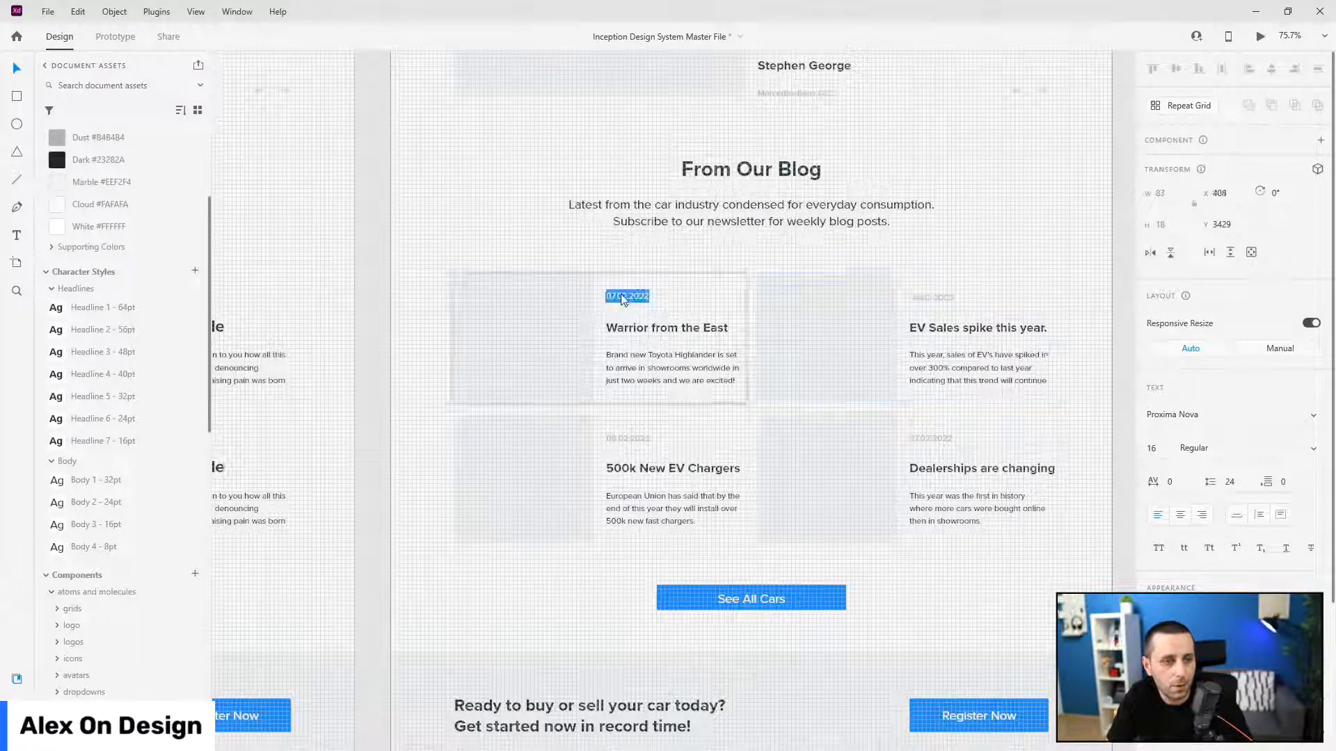
{"action": "key", "text": "Left"}
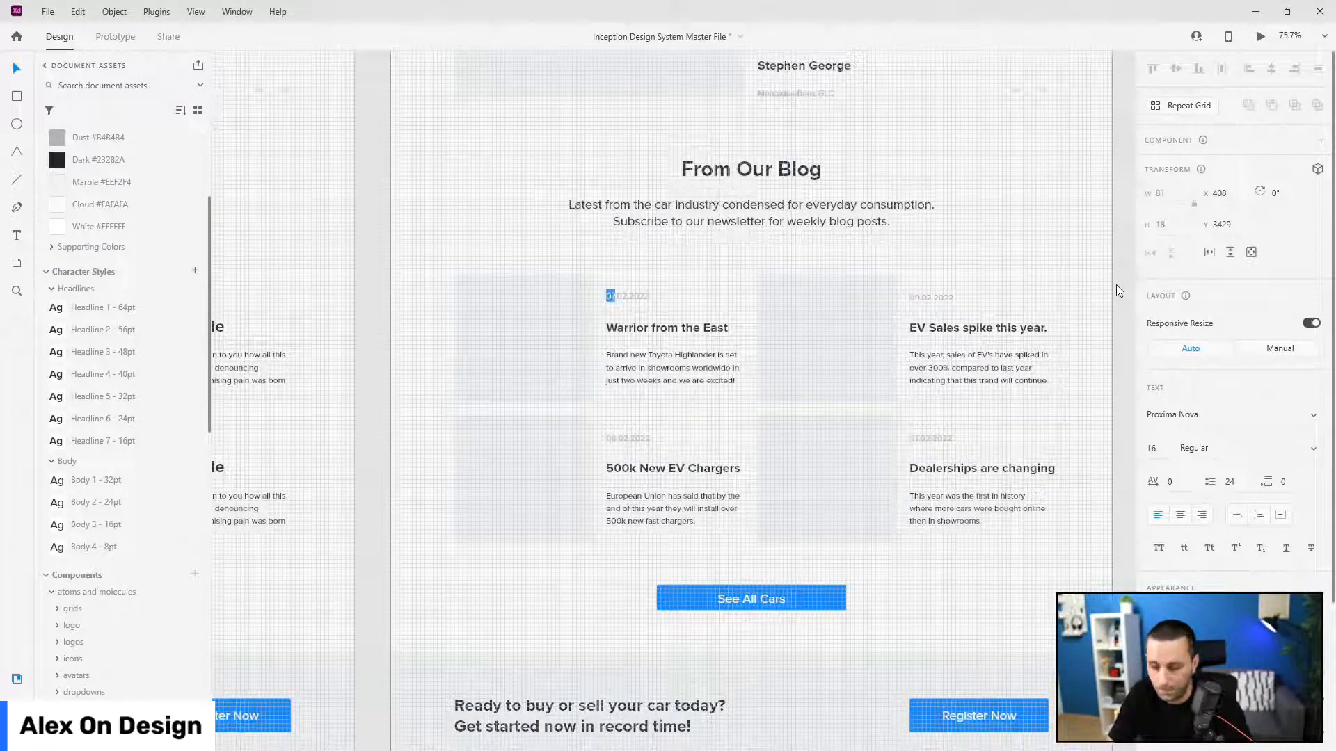
{"action": "scroll", "coordinate": [1053, 270], "scroll_direction": "down", "scroll_amount": 3}
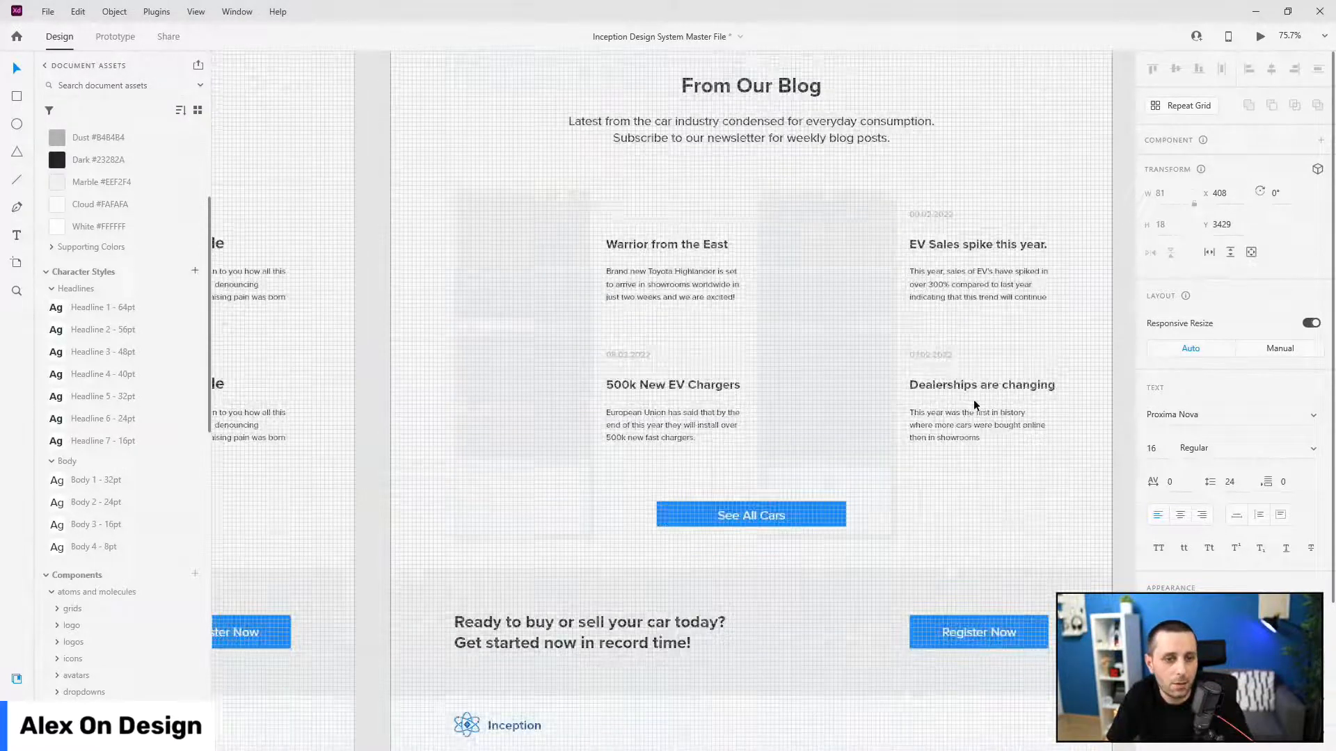
{"action": "key", "text": "Escape"}
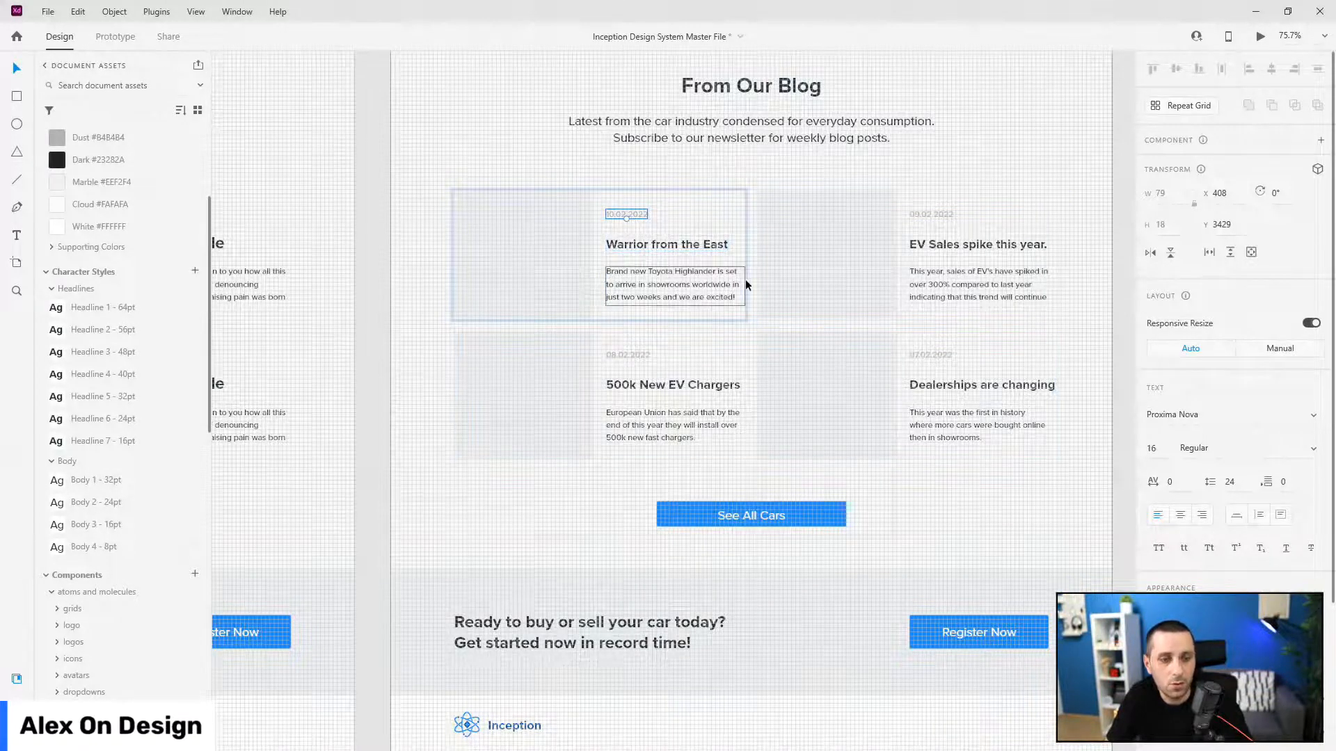
- Rename the footer column heading Products to "Cars" and the Services heading to "Dealers"
{"action": "scroll", "coordinate": [738, 336], "scroll_direction": "down", "scroll_amount": 5}
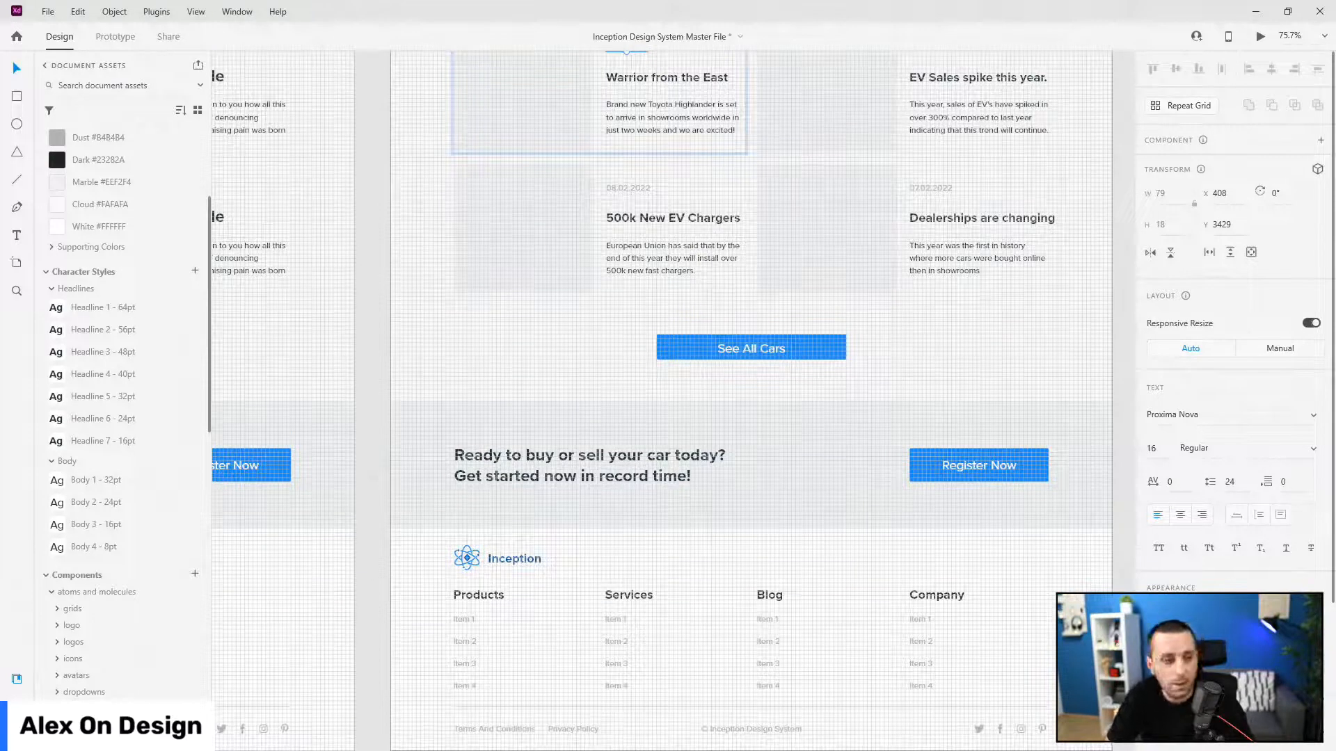
{"action": "left_click", "coordinate": [502, 595]}
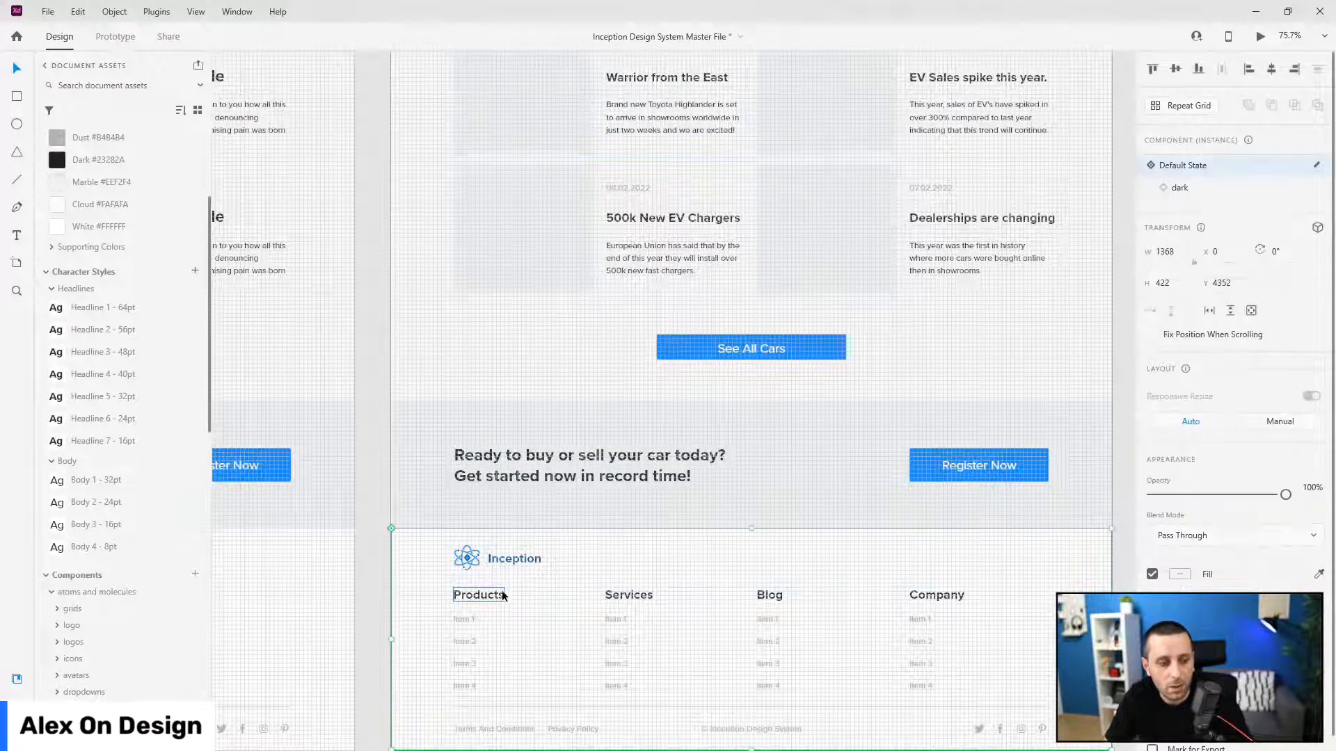
{"action": "double_click", "coordinate": [497, 596]}
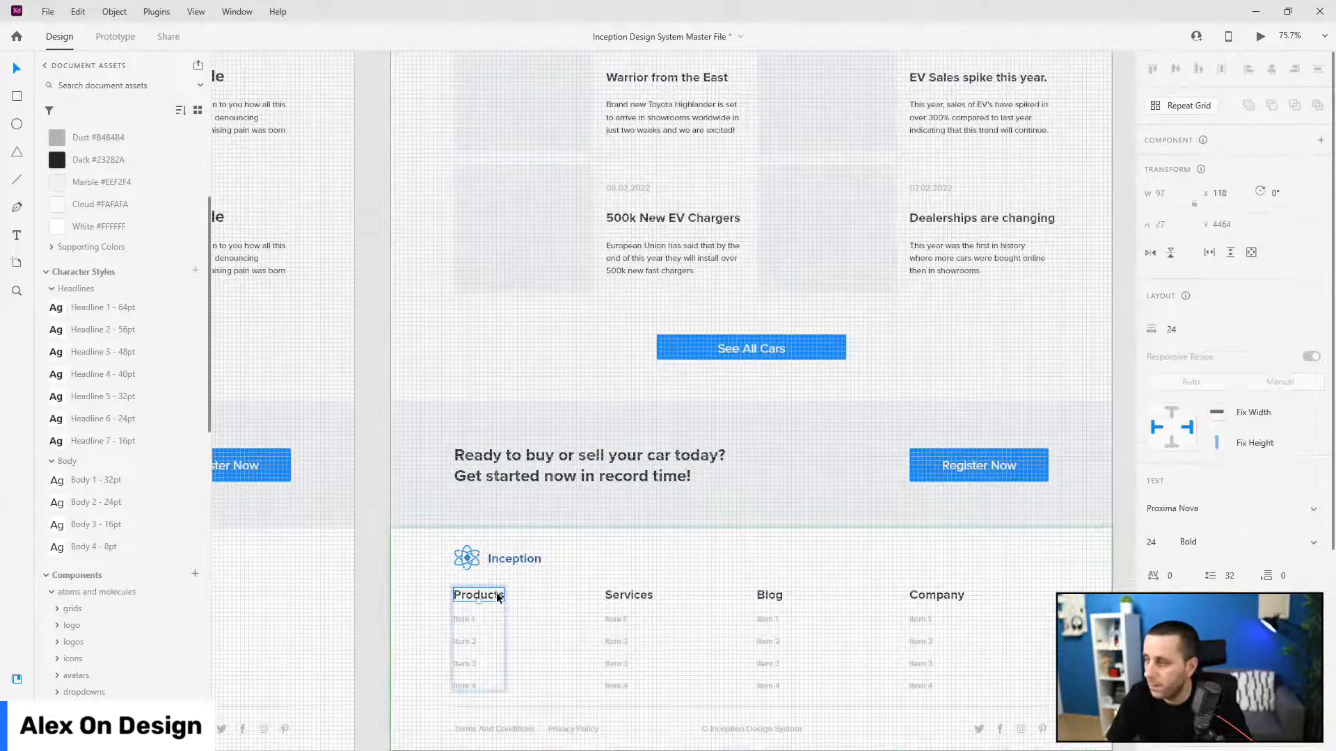
{"action": "scroll", "coordinate": [494, 578], "scroll_direction": "down", "scroll_amount": 1}
{"action": "double_click", "coordinate": [491, 561]}
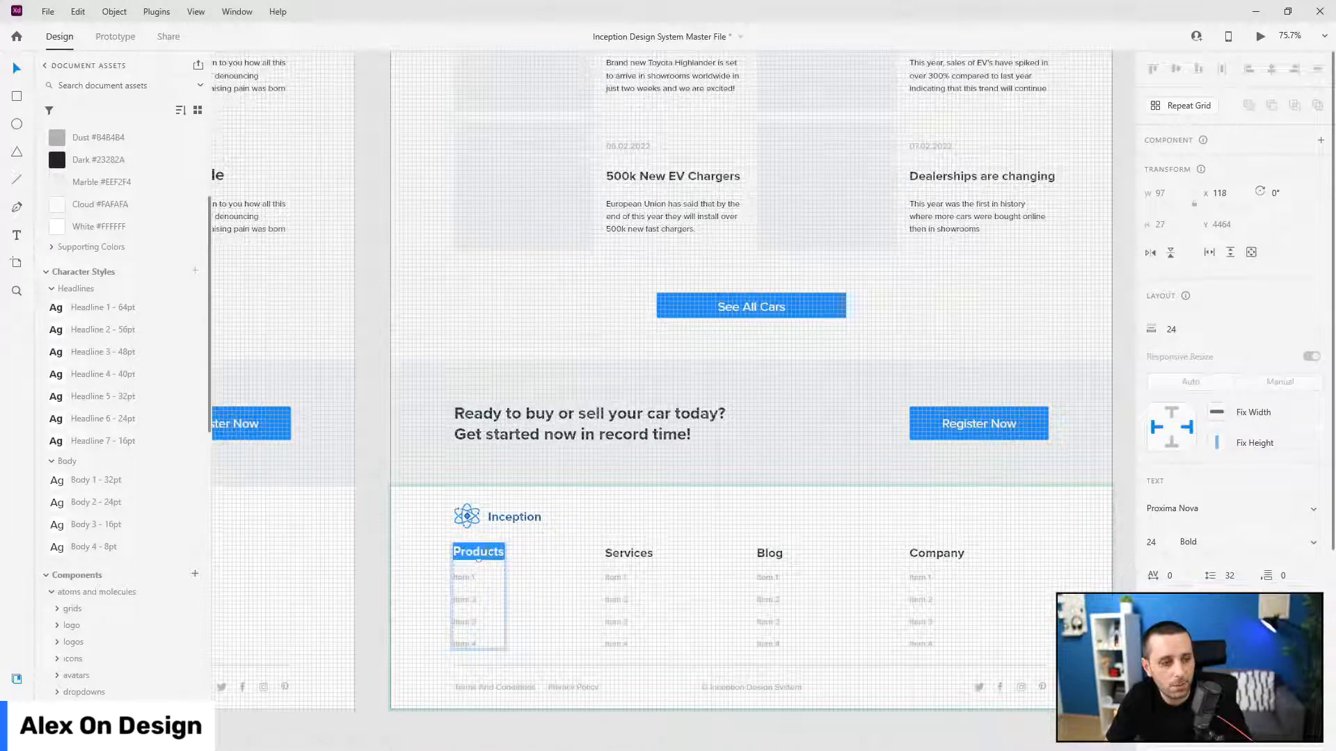
{"action": "type", "text": "Cars"}
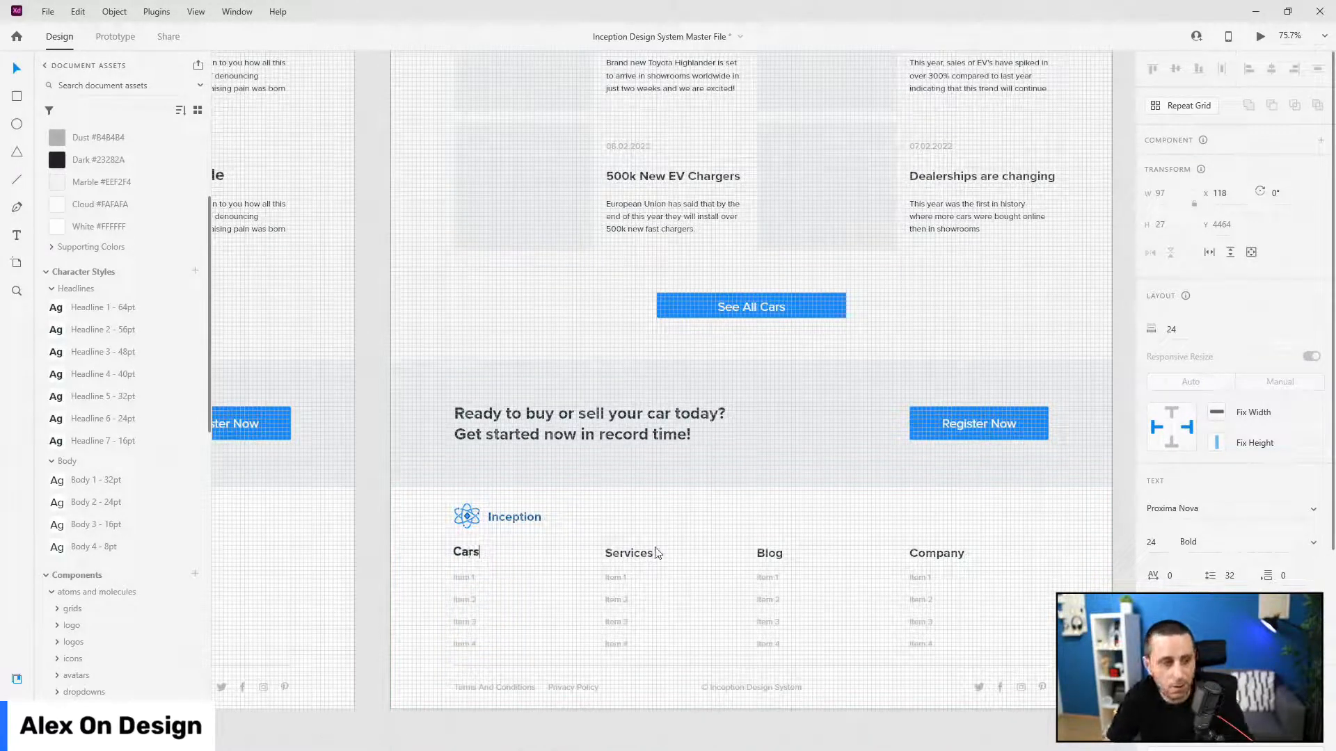
{"action": "key", "text": "Escape"}
{"action": "double_click", "coordinate": [630, 553]}
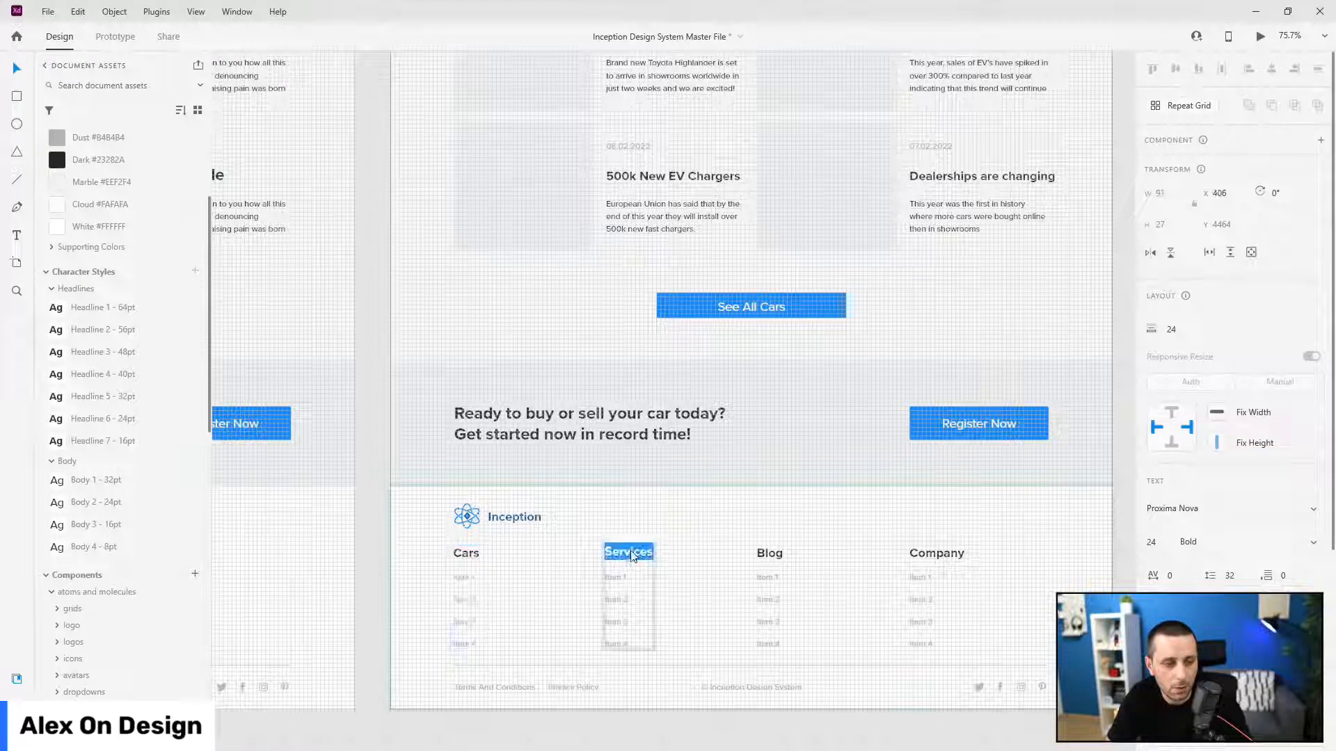
{"action": "type", "text": "De"}
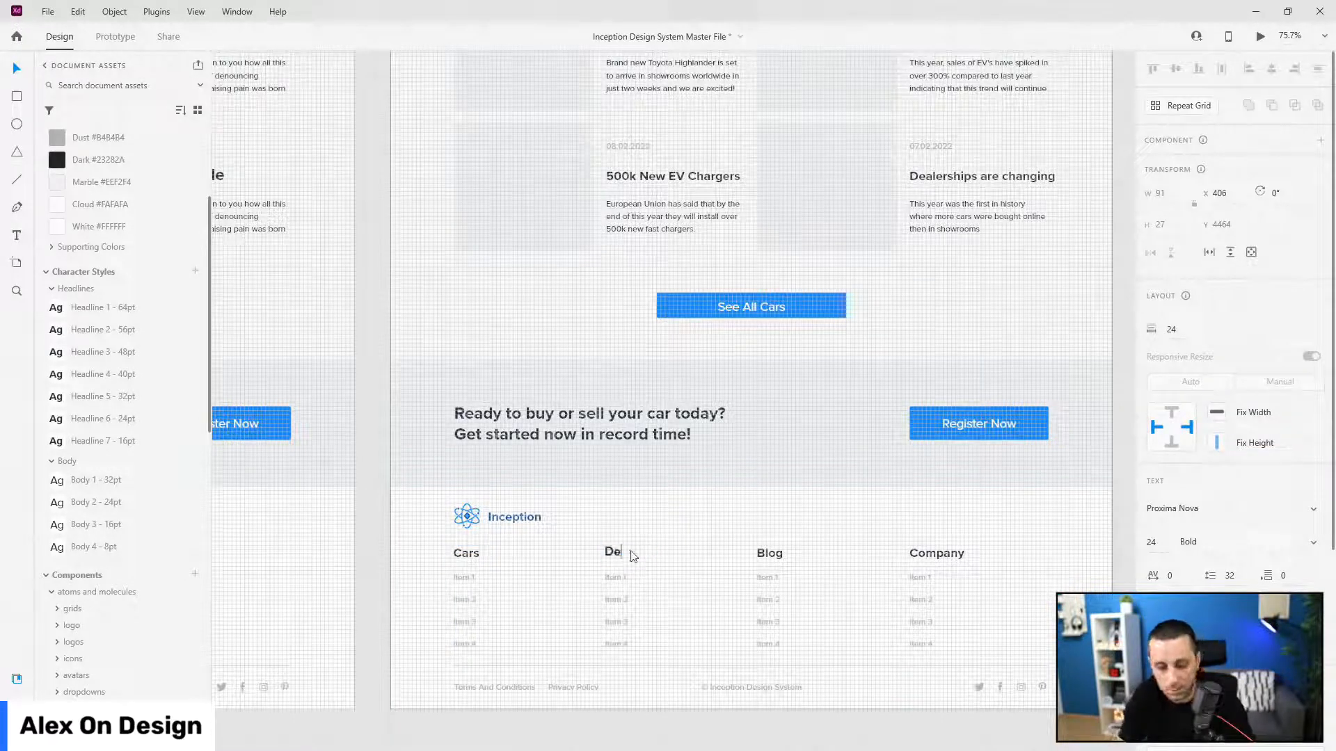
{"action": "type", "text": "alers"}
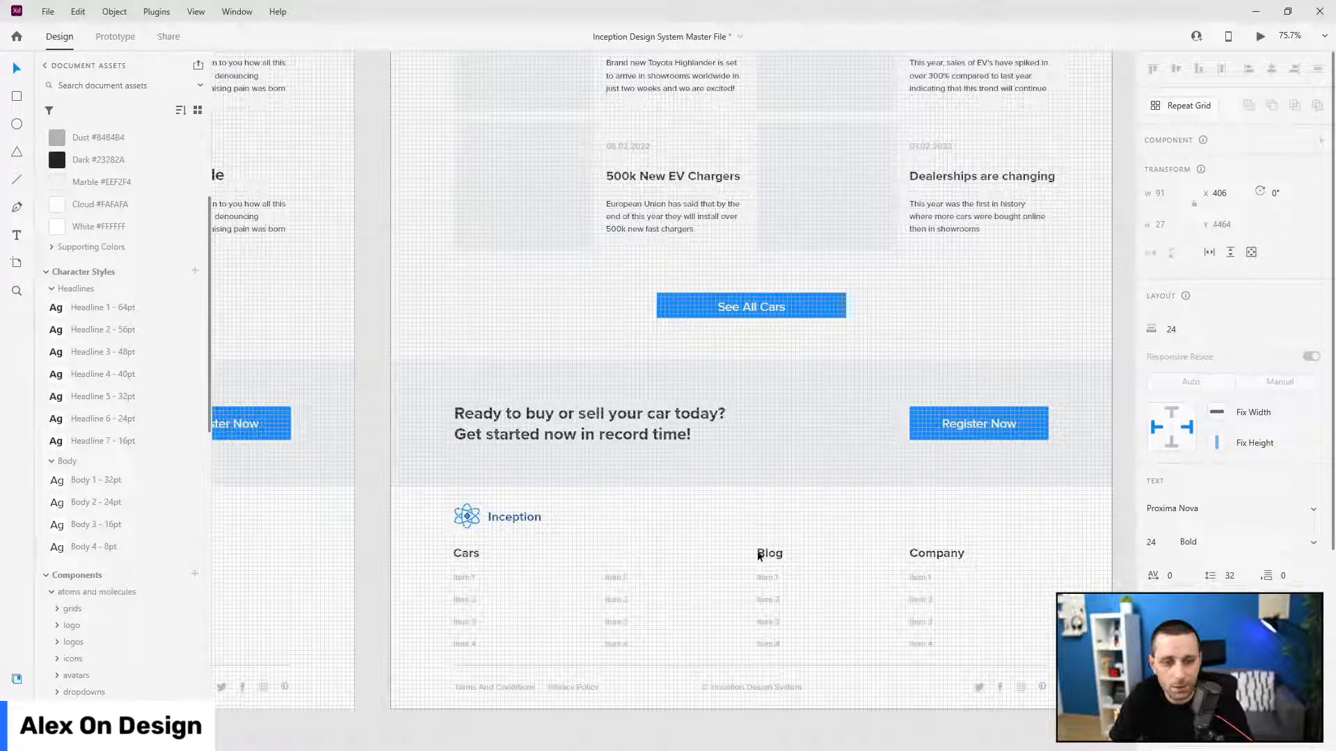
{"action": "key", "text": "Escape"}
- Rename the footer column heading Blog to "Loans" and the Company heading to "About Us"
{"action": "double_click", "coordinate": [766, 554]}
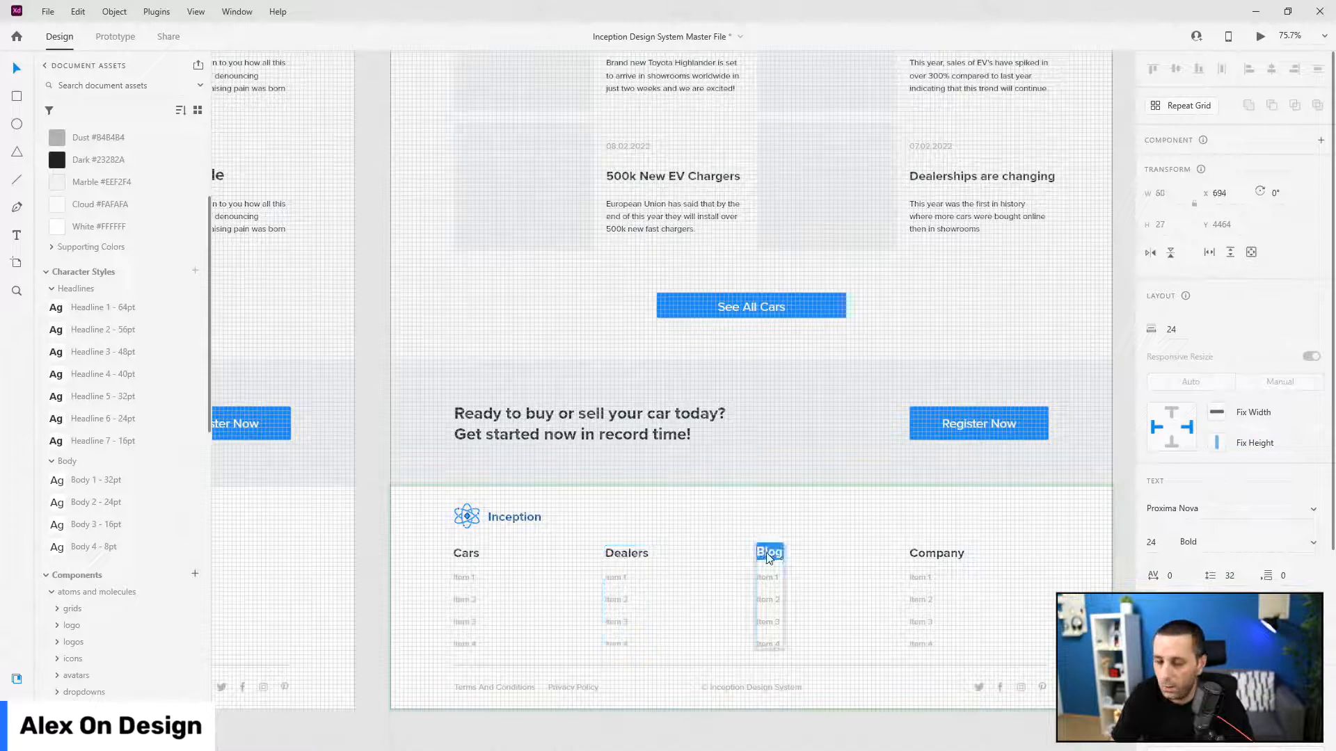
{"action": "type", "text": "Legal"}
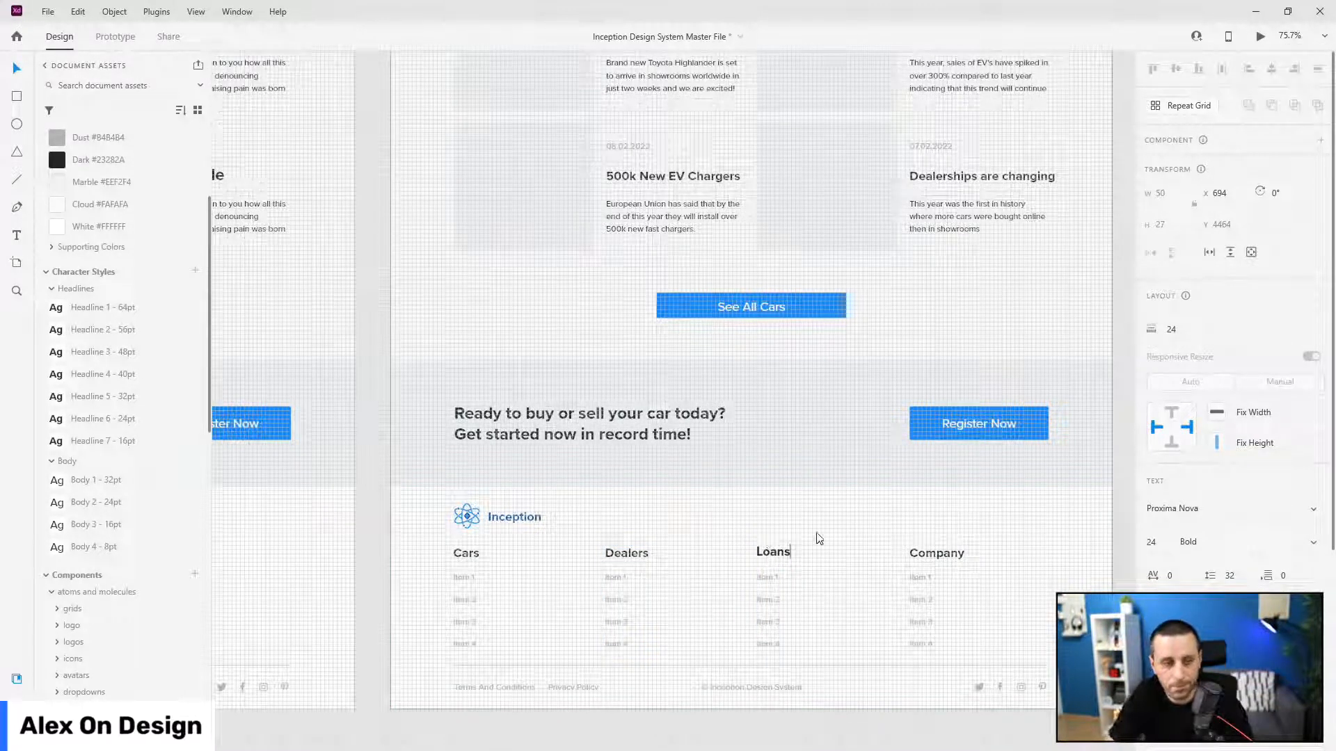
{"action": "left_click", "coordinate": [916, 515]}
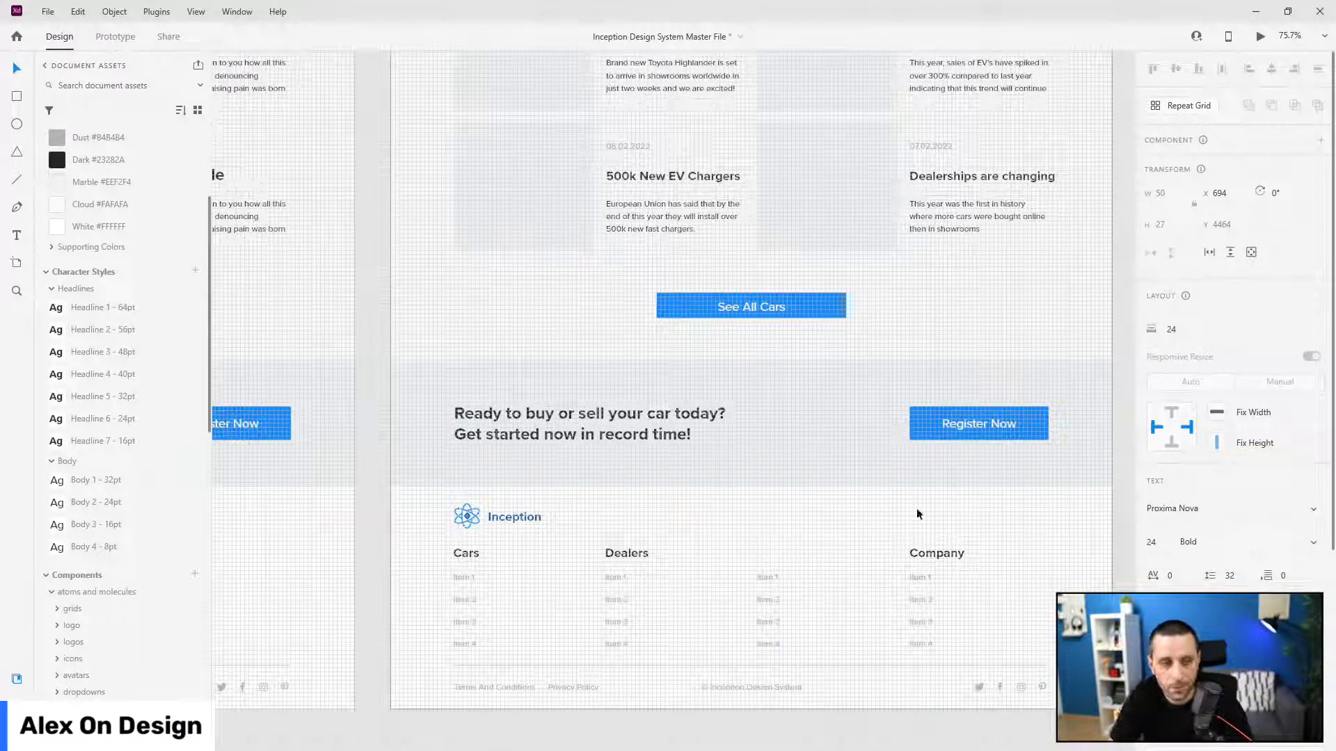
{"action": "left_click", "coordinate": [954, 555]}
{"action": "double_click", "coordinate": [956, 555]}
{"action": "type", "text": "About Us"}
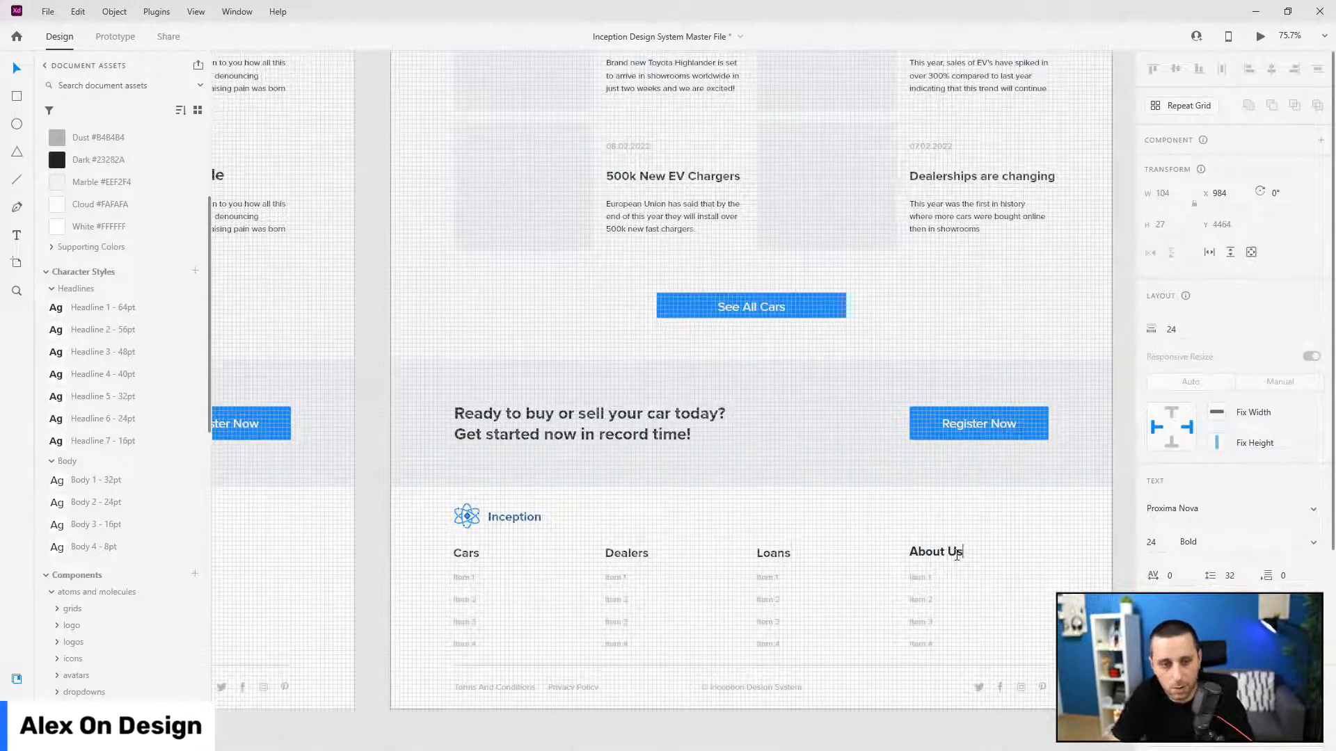
{"action": "left_click", "coordinate": [1038, 584]}
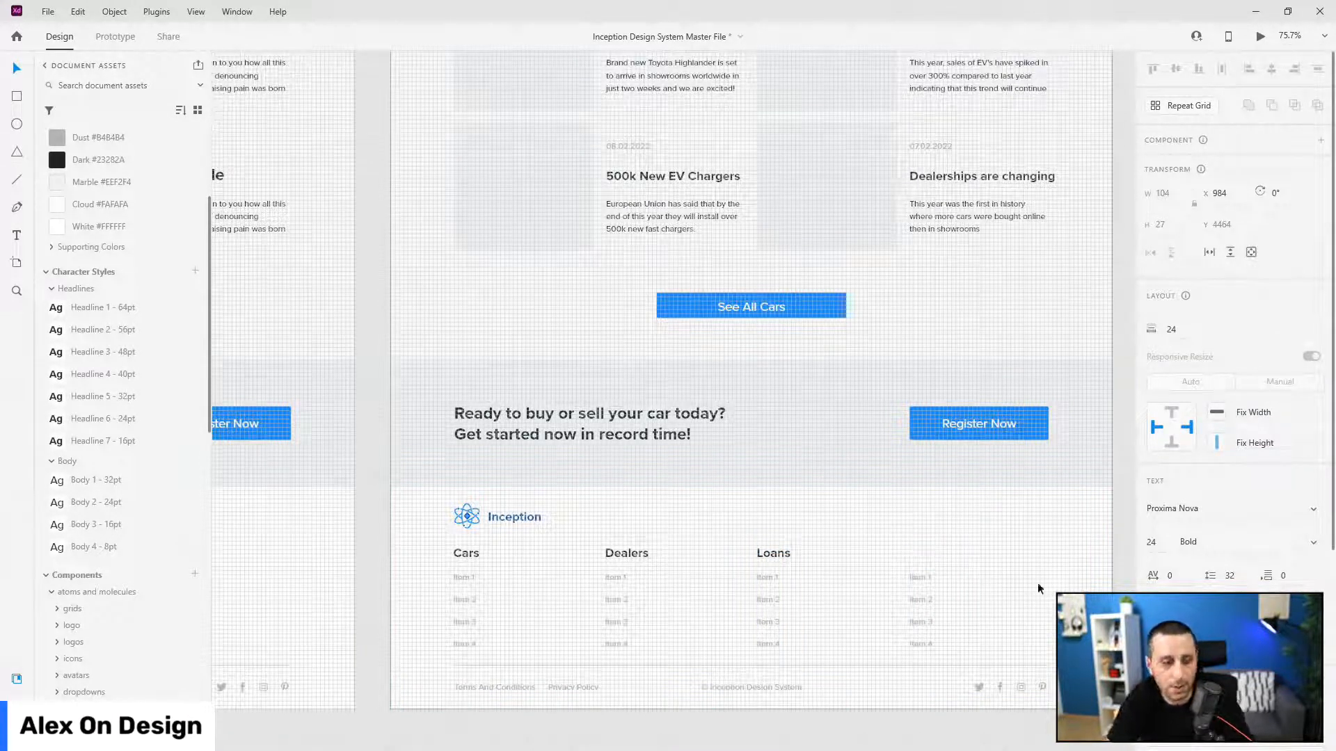
- Review the whole Car Website Design artboard against the sketch and wireframe, ending at its hero section
{"action": "scroll", "coordinate": [999, 555], "scroll_direction": "down", "scroll_amount": 3}
{"action": "scroll", "coordinate": [999, 555], "scroll_direction": "down", "scroll_amount": 3}
{"action": "scroll", "coordinate": [1000, 552], "scroll_direction": "up", "scroll_amount": 5}
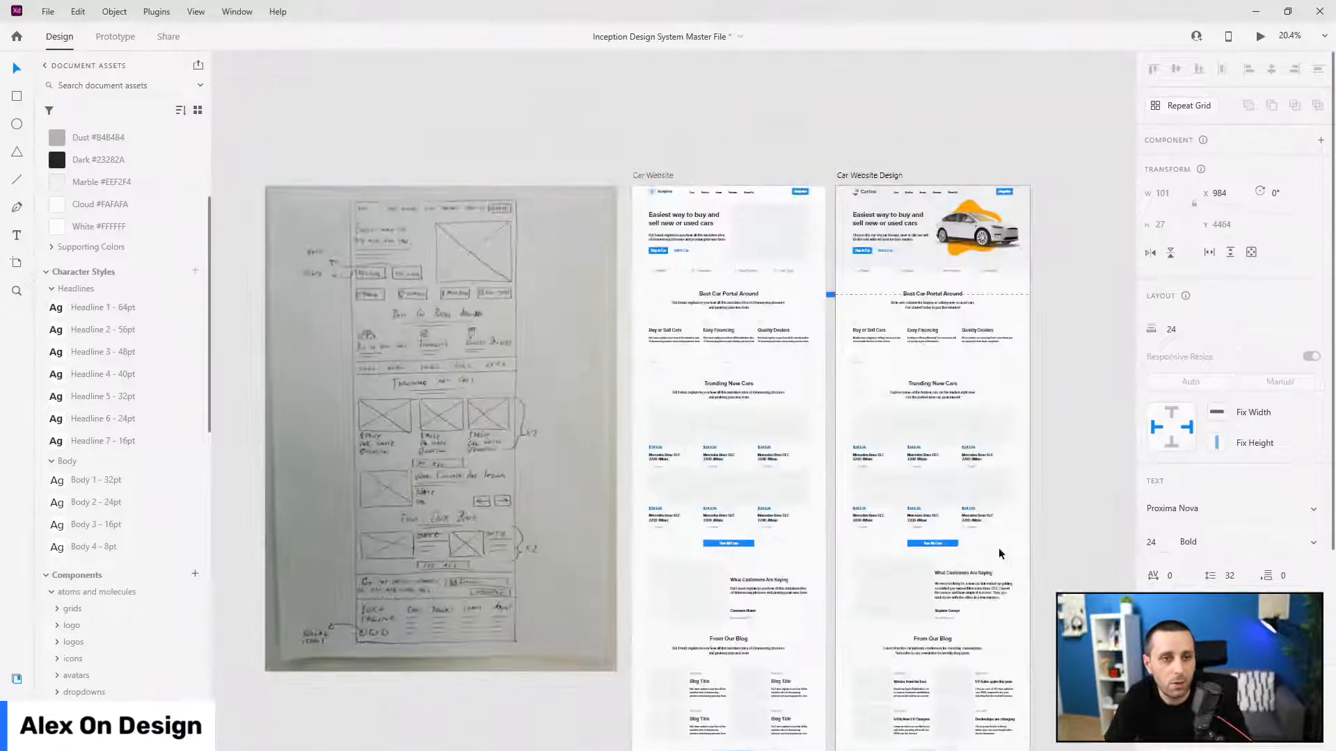
{"action": "scroll", "coordinate": [988, 299], "scroll_direction": "up", "scroll_amount": 4}
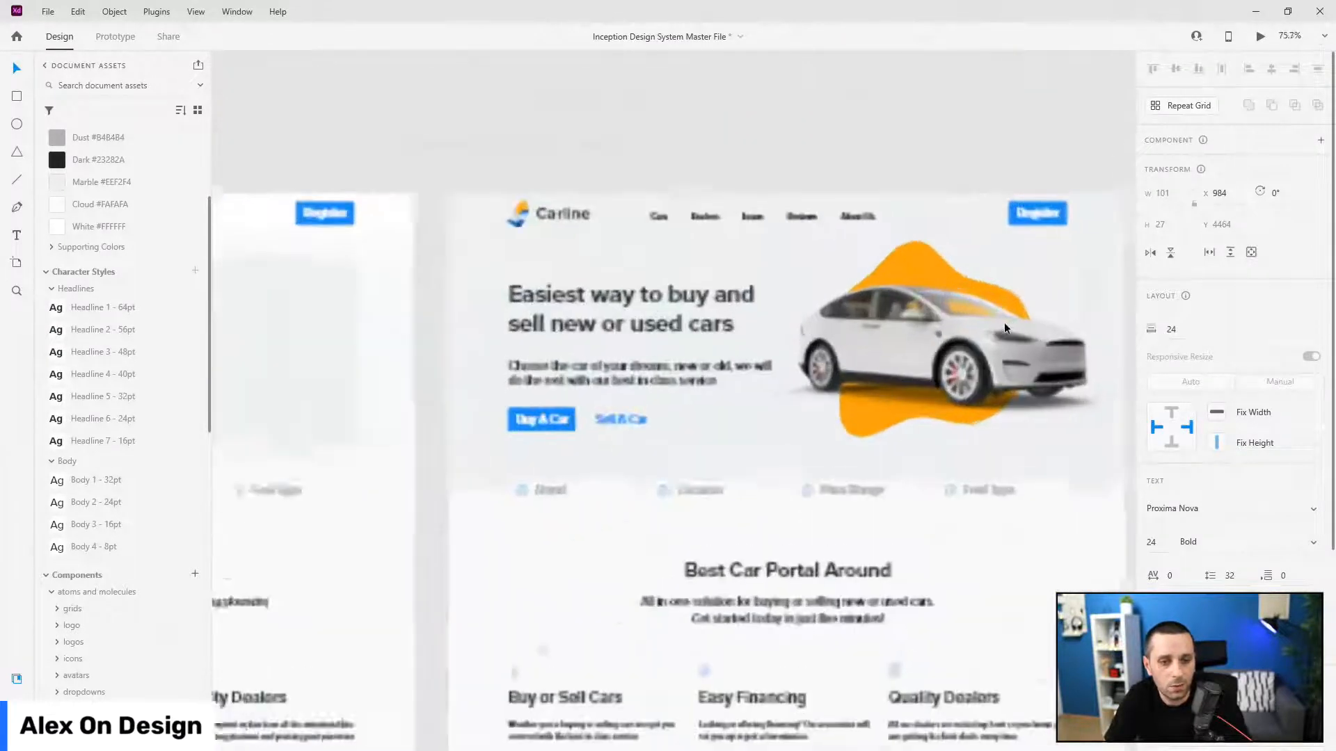
{"action": "scroll", "coordinate": [565, 411], "scroll_direction": "down", "scroll_amount": 2}
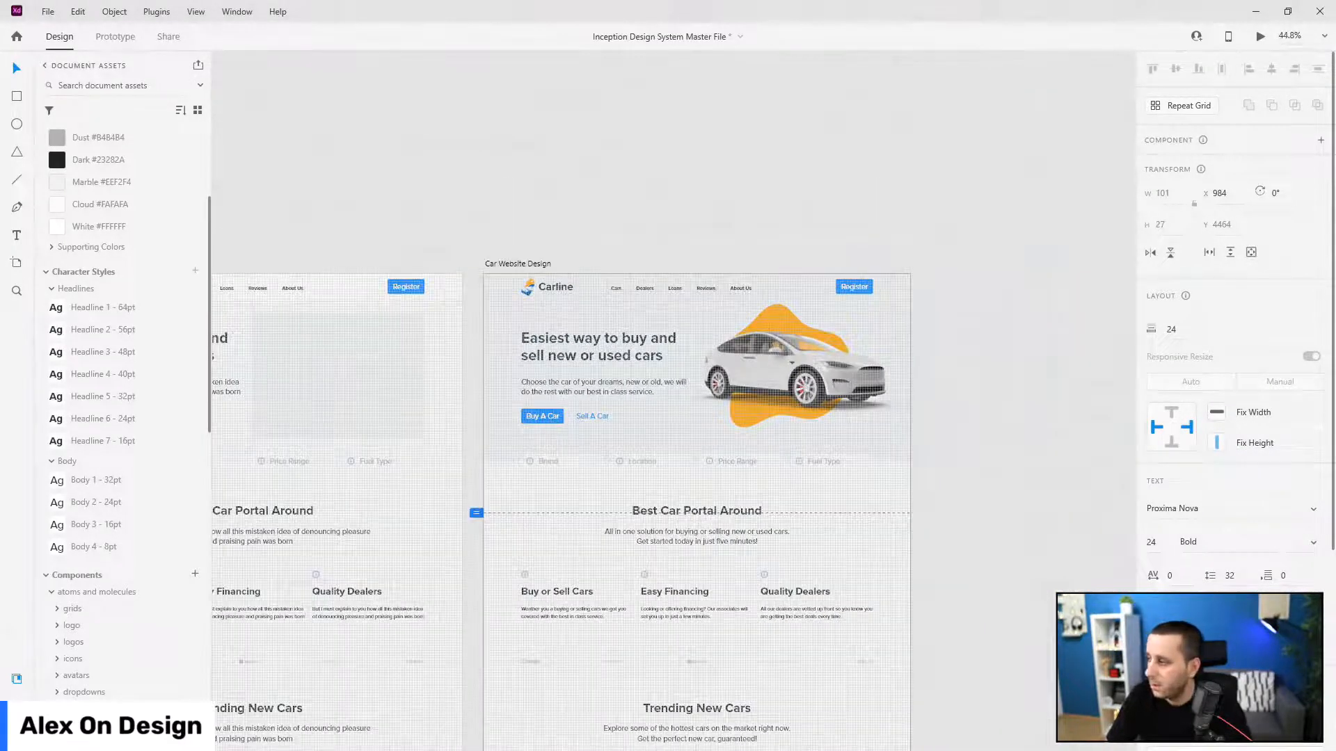
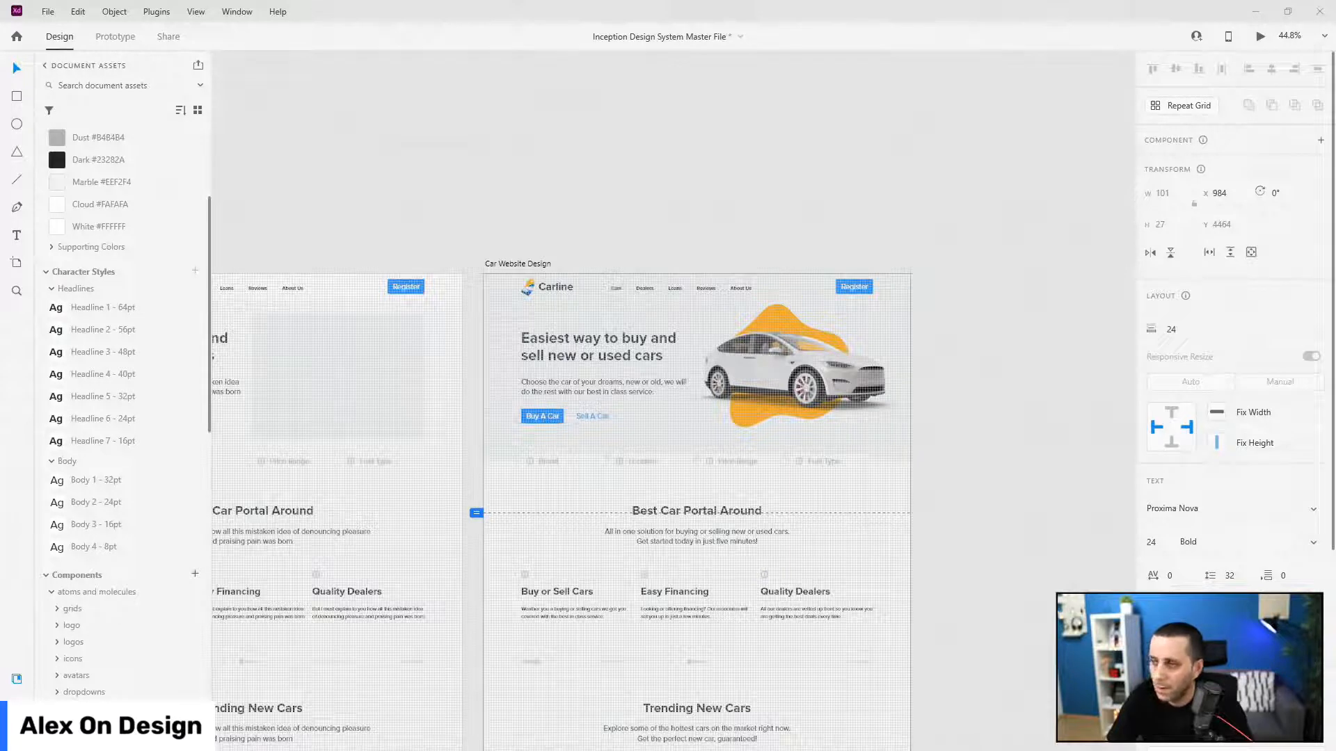
{"action": "scroll", "coordinate": [626, 390], "scroll_direction": "down", "scroll_amount": 3}
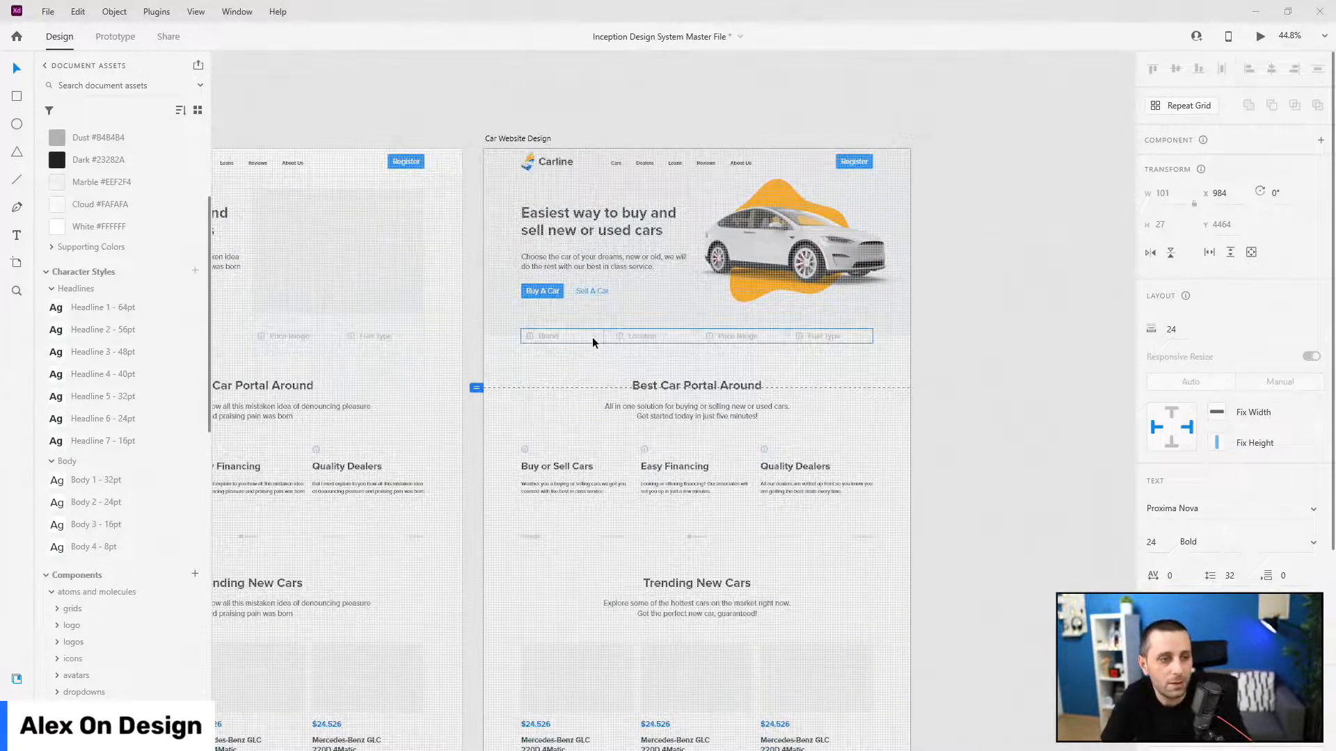
- Convert the price-range-icn group inside the hero content's text group into a component
{"action": "key", "text": "ctrl+y"}
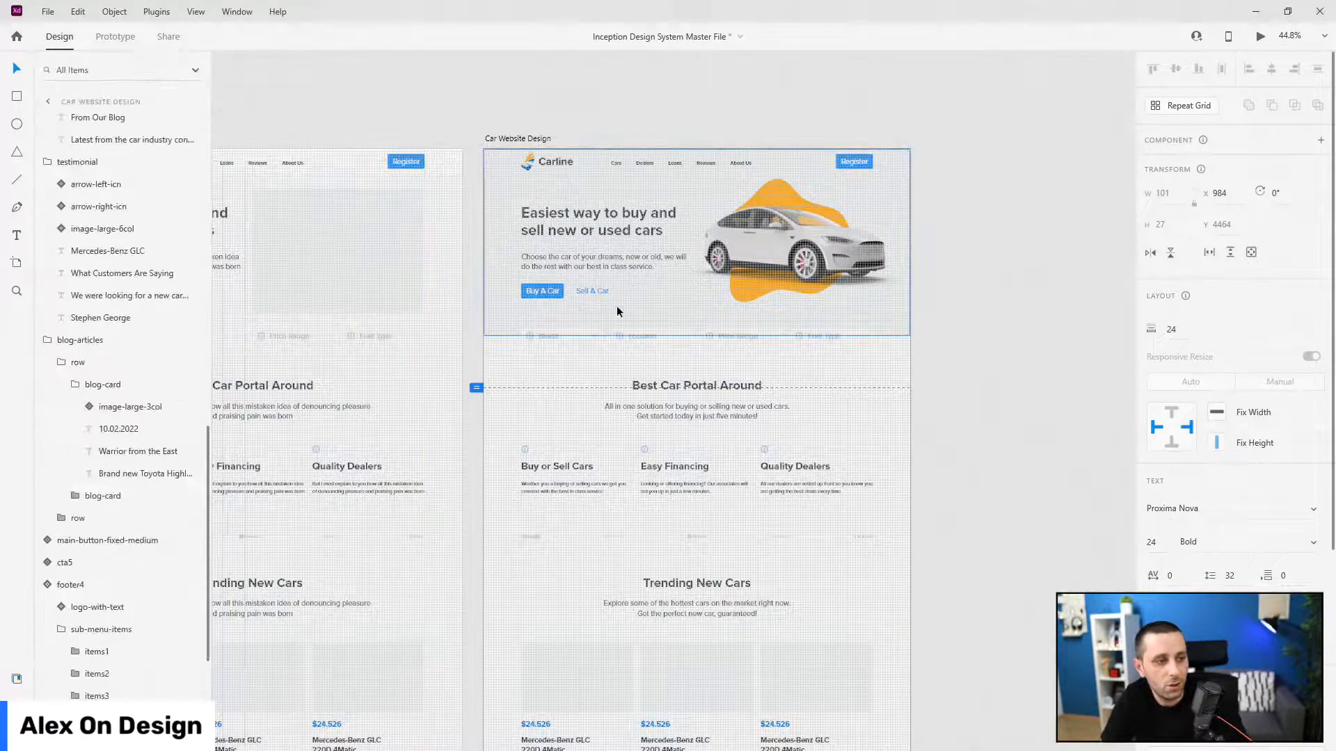
{"action": "left_click", "coordinate": [617, 309]}
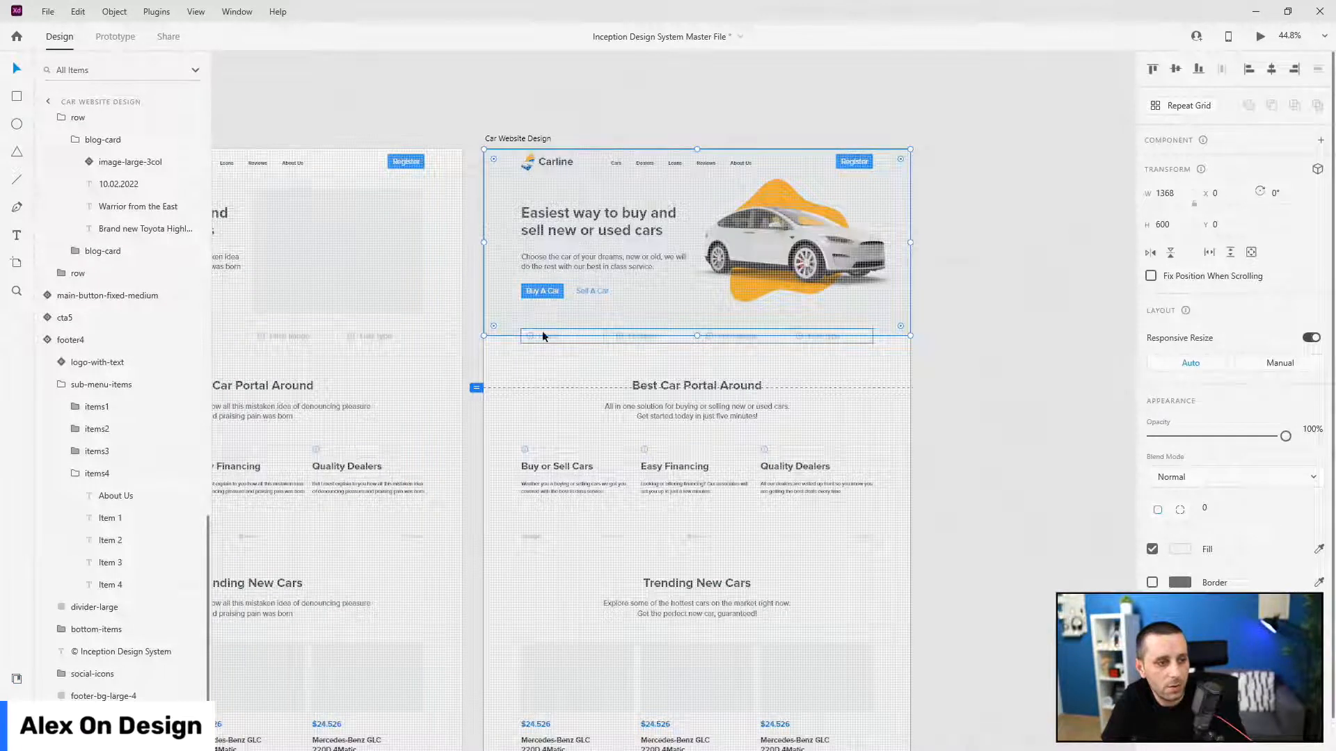
{"action": "scroll", "coordinate": [550, 336], "scroll_direction": "up", "scroll_amount": 5}
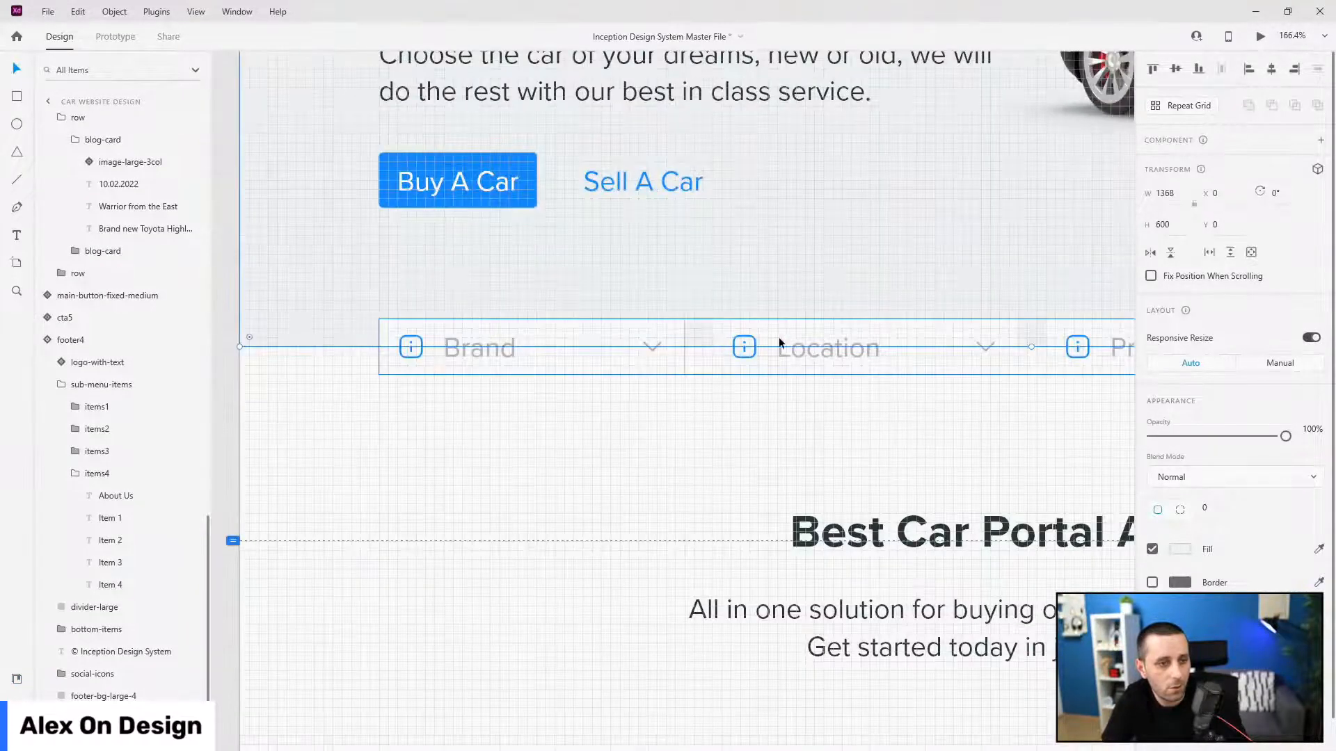
{"action": "scroll", "coordinate": [724, 371], "scroll_direction": "down", "scroll_amount": 3}
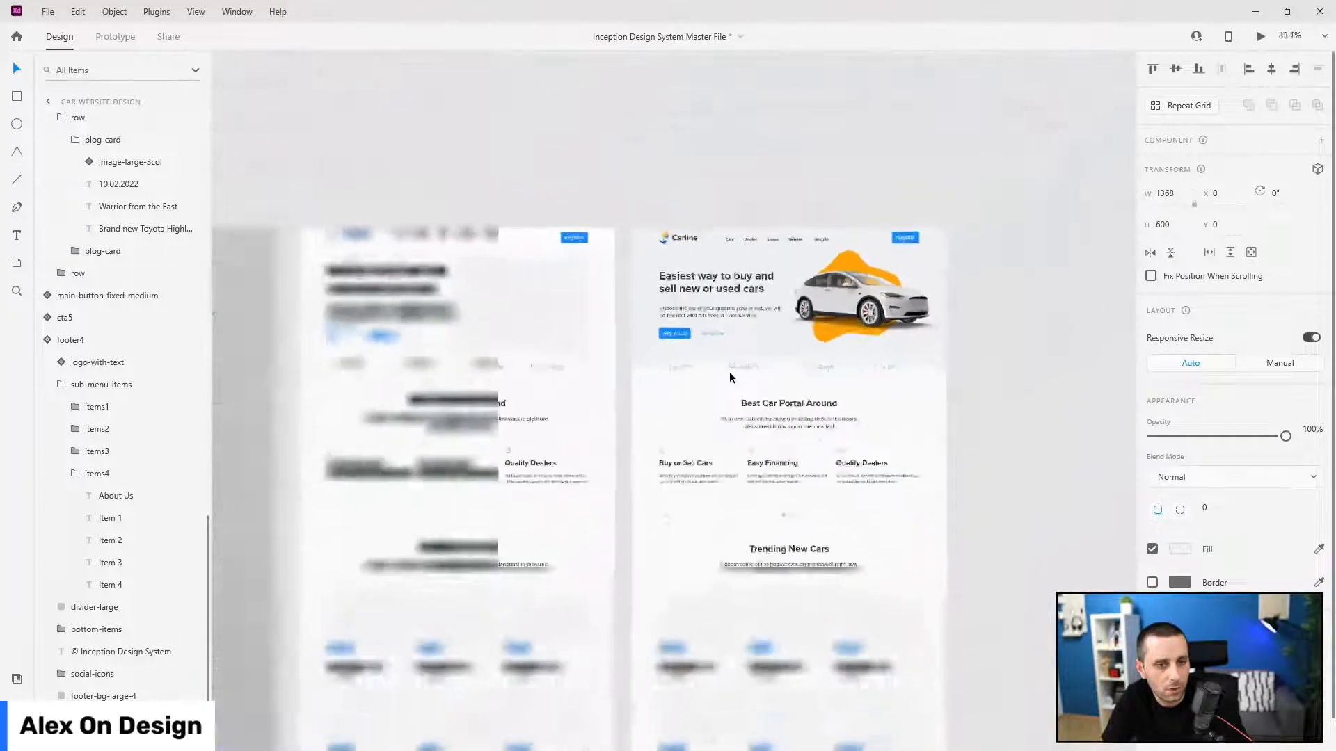
{"action": "scroll", "coordinate": [729, 377], "scroll_direction": "down", "scroll_amount": 4}
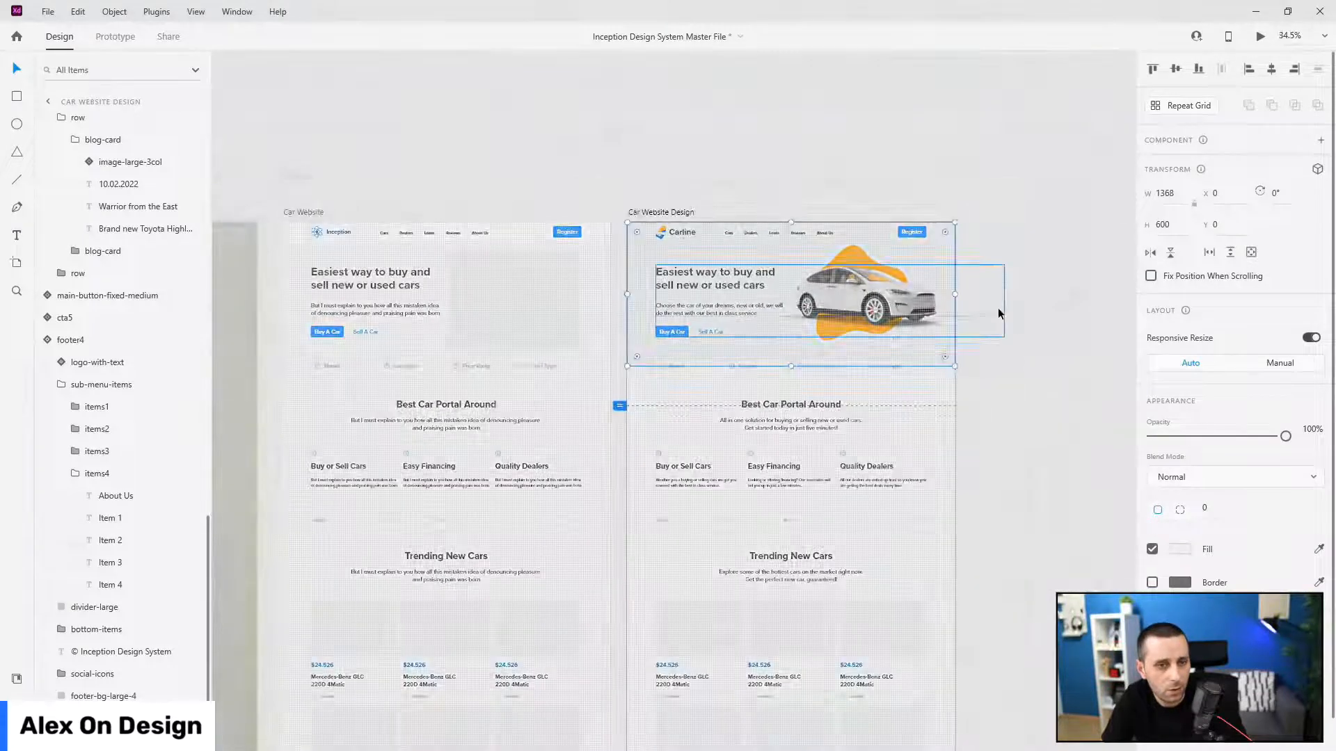
{"action": "left_click", "coordinate": [997, 310]}
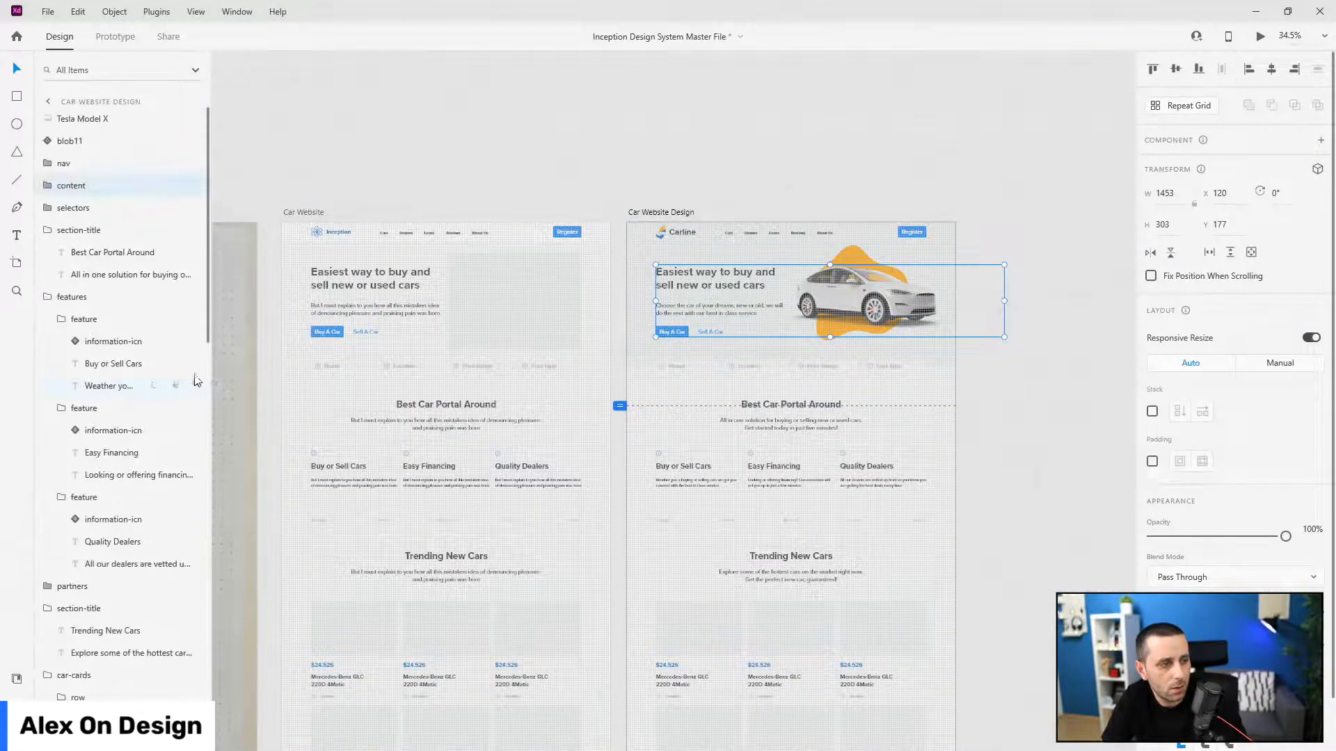
{"action": "left_click", "coordinate": [50, 186]}
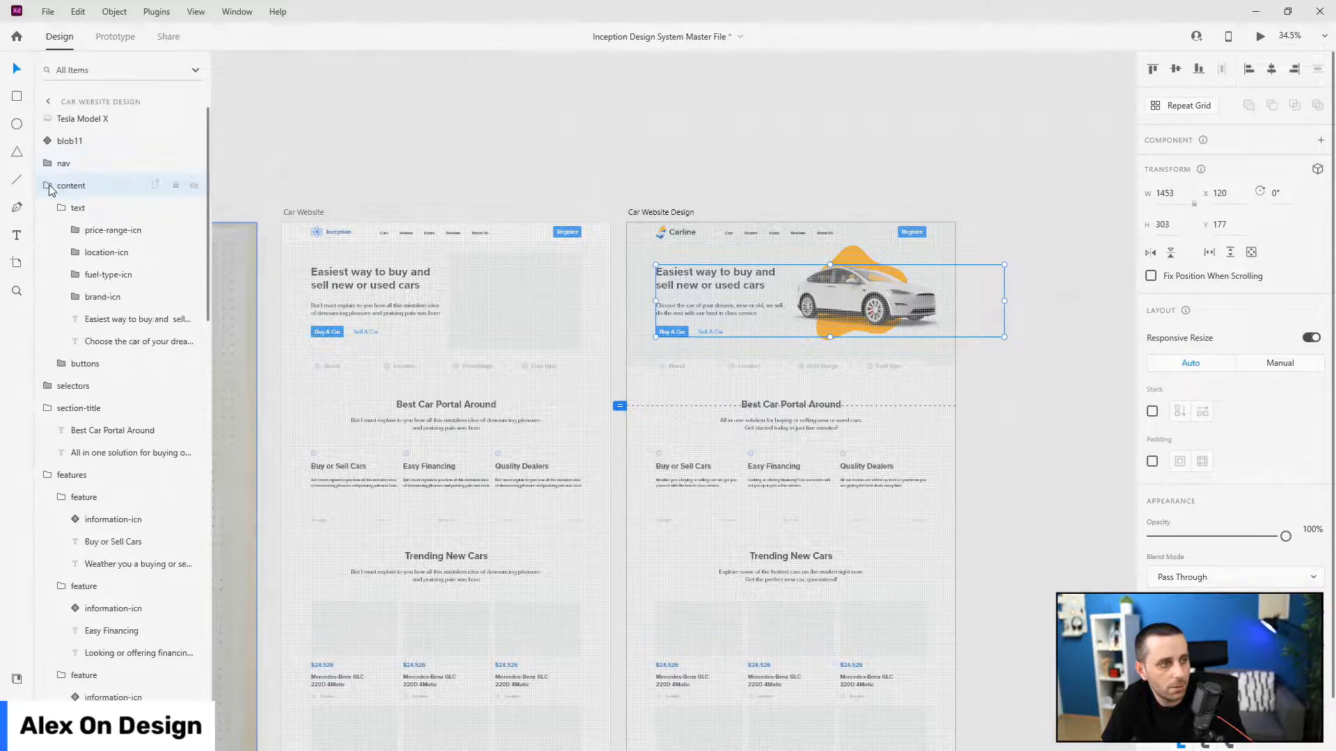
{"action": "left_click", "coordinate": [84, 230]}
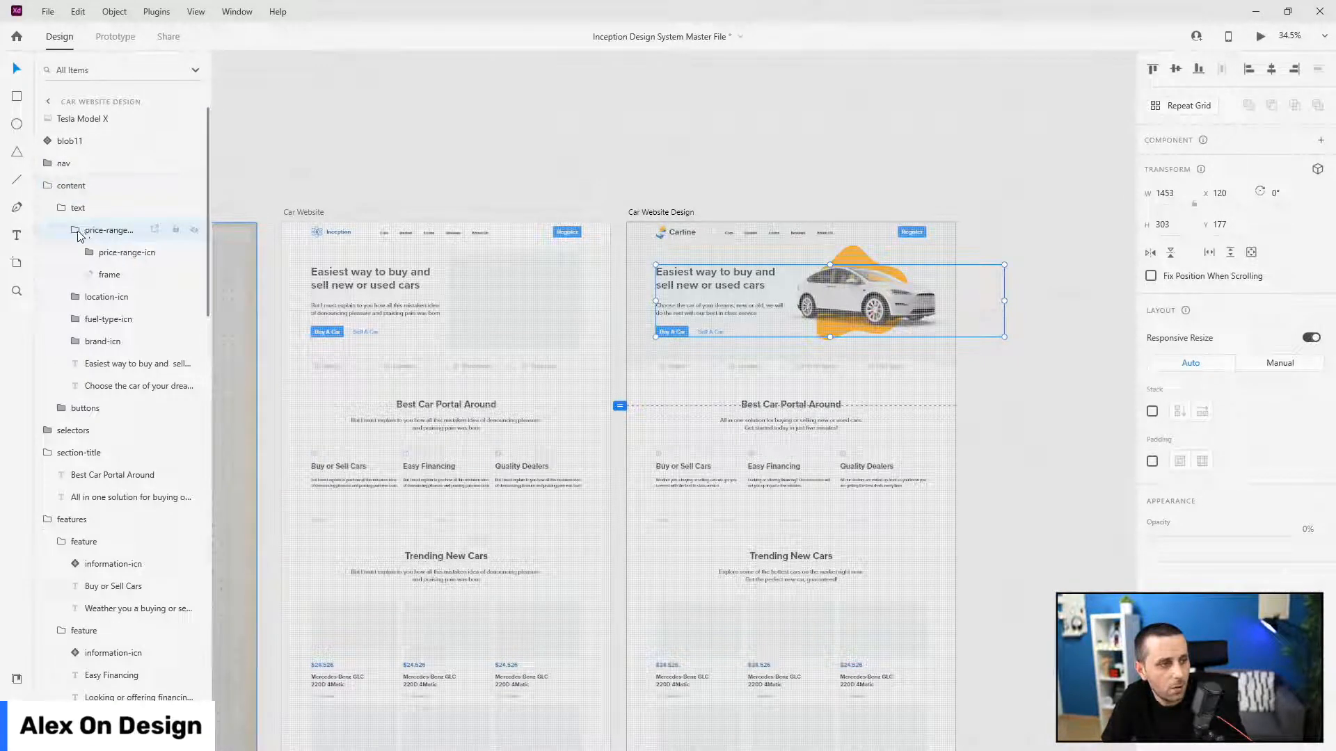
{"action": "left_click", "coordinate": [76, 231]}
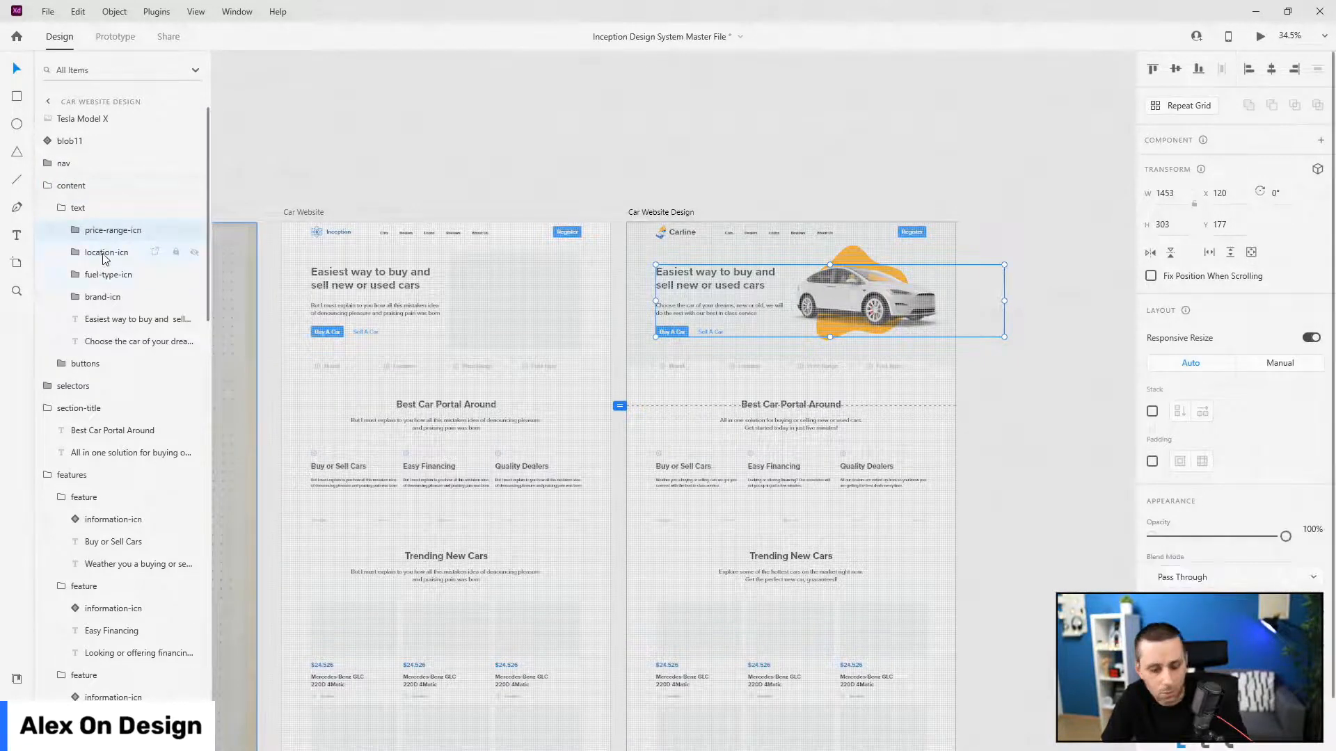
{"action": "left_click", "coordinate": [105, 256]}
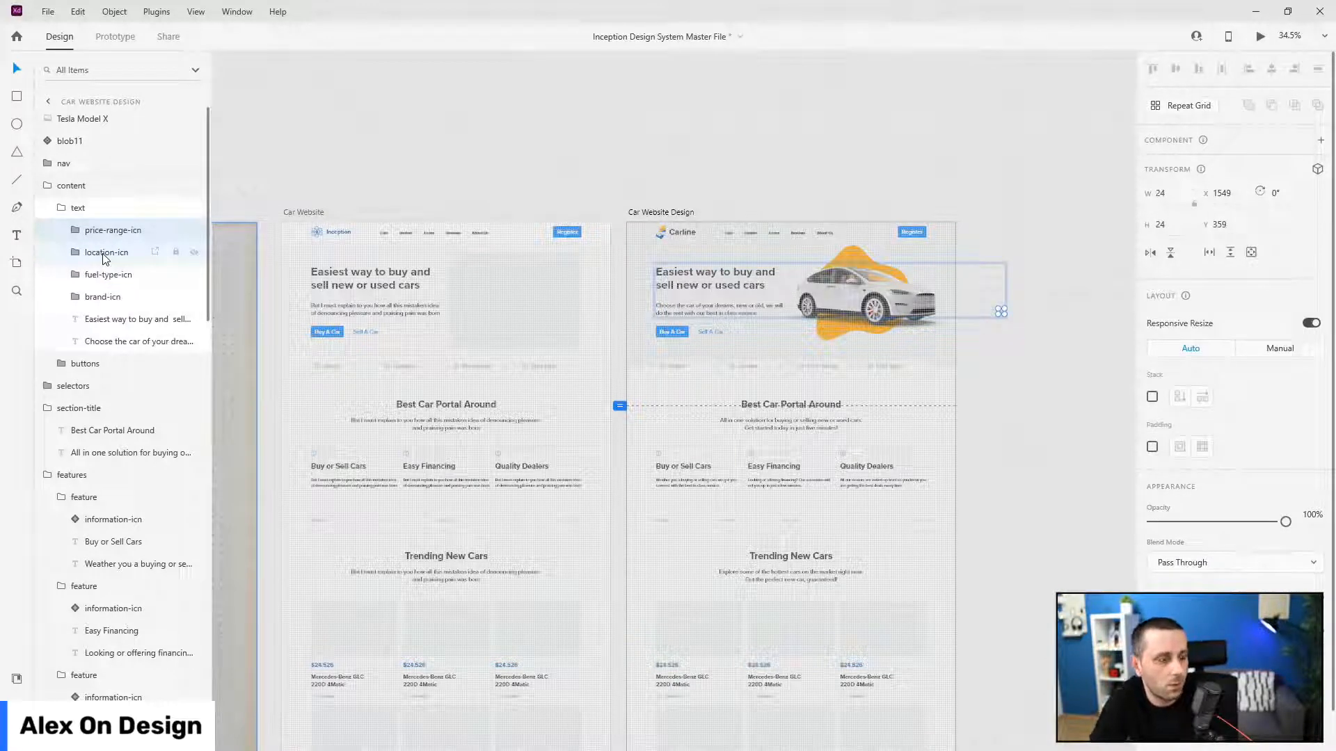
{"action": "key", "text": "ctrl+k"}
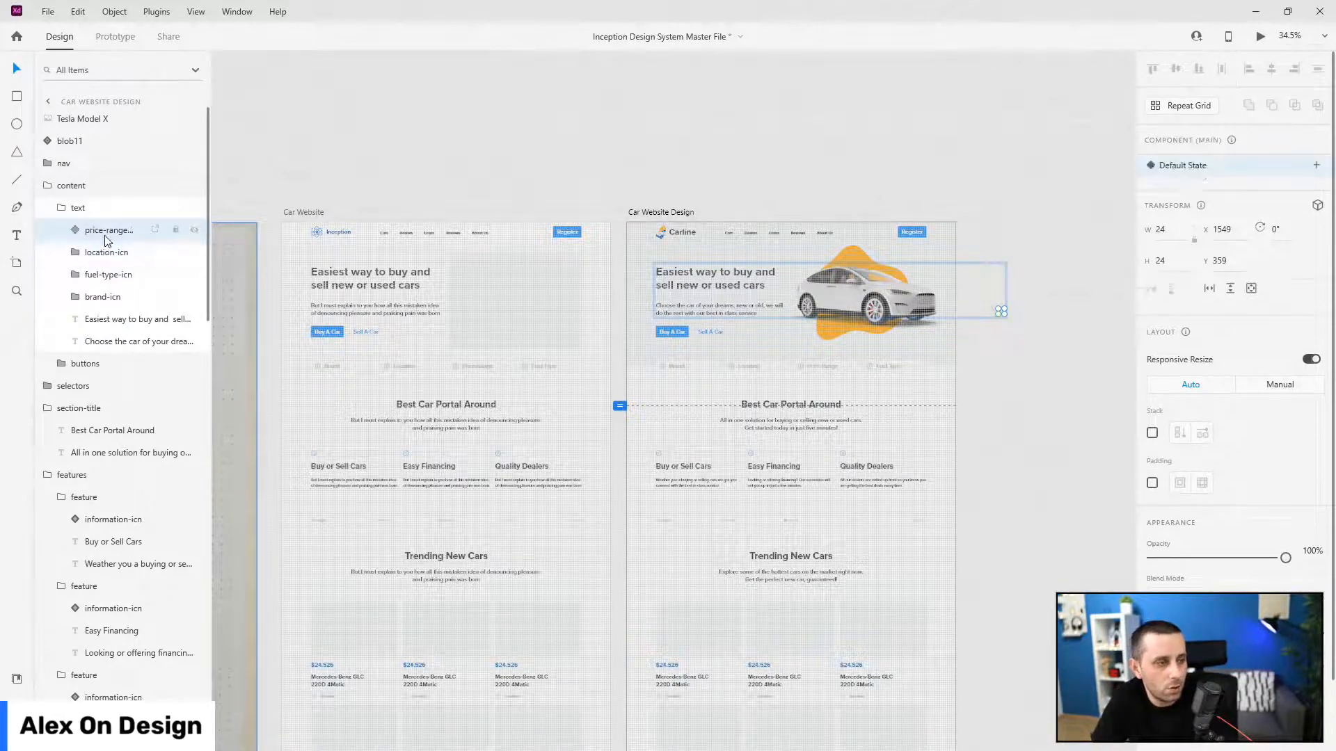
- Convert the location, fuel-type and brand icon groups into components and delete all four icon originals from the hero's text group
{"action": "left_click", "coordinate": [104, 254]}
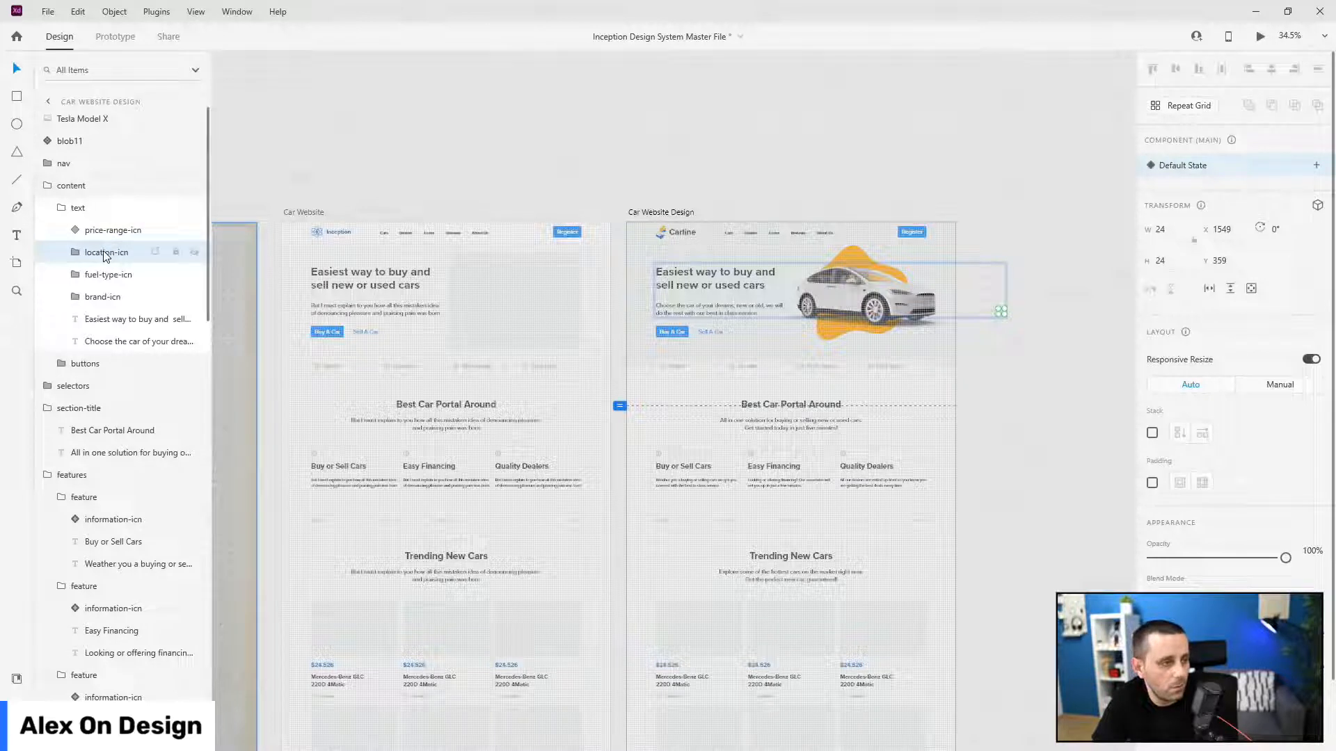
{"action": "left_click", "coordinate": [104, 256]}
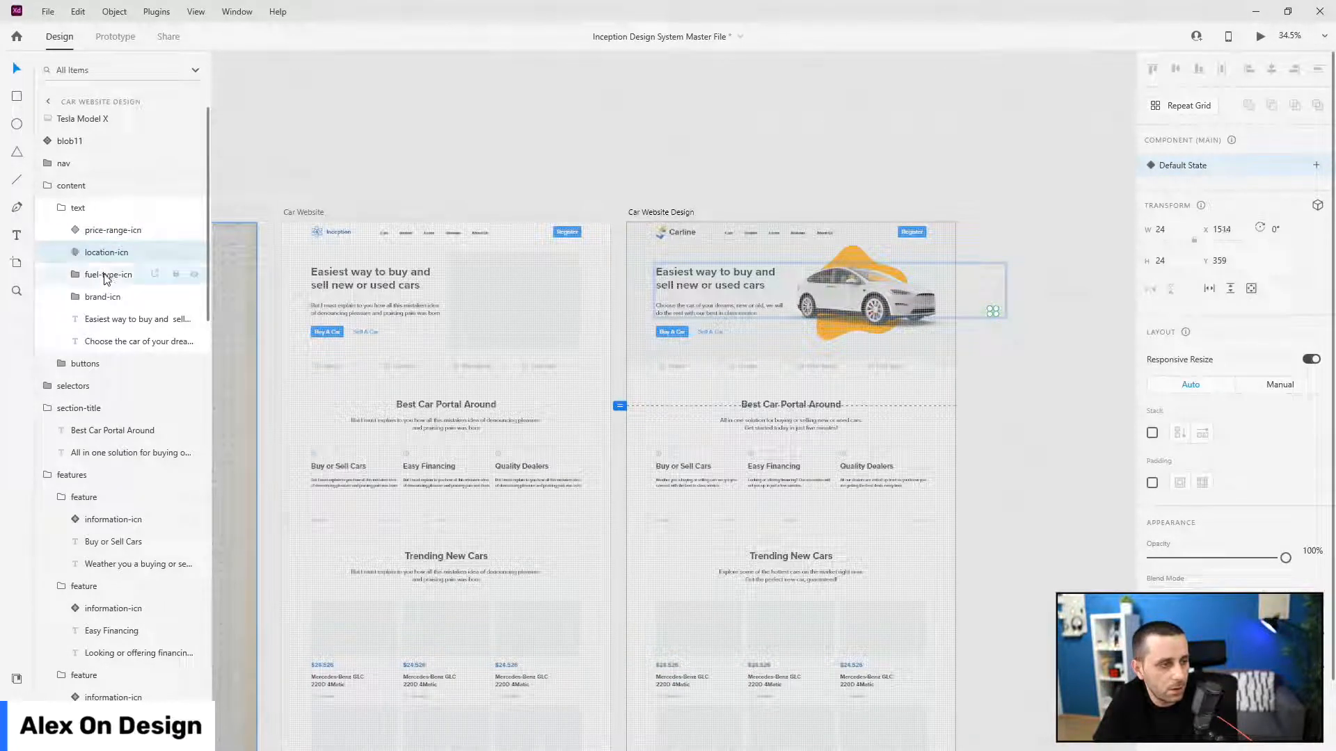
{"action": "left_click", "coordinate": [106, 276]}
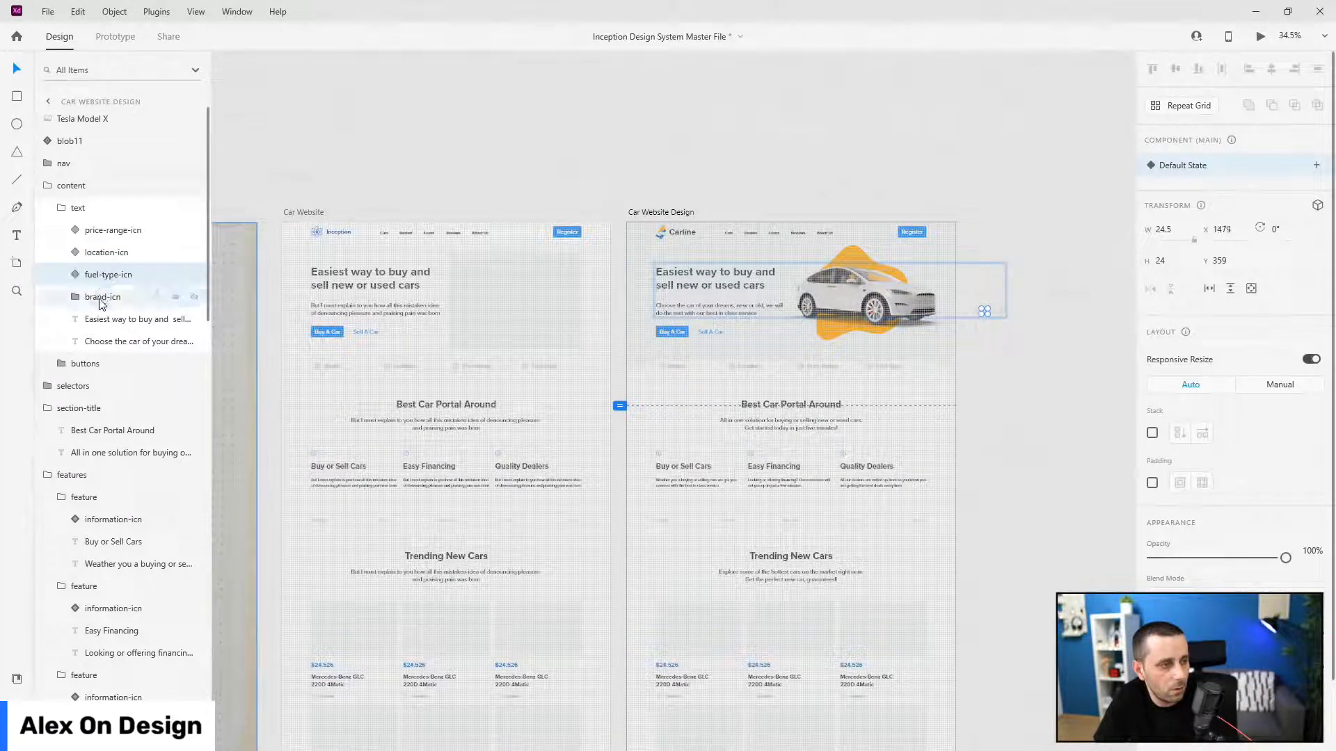
{"action": "left_click", "coordinate": [99, 299]}
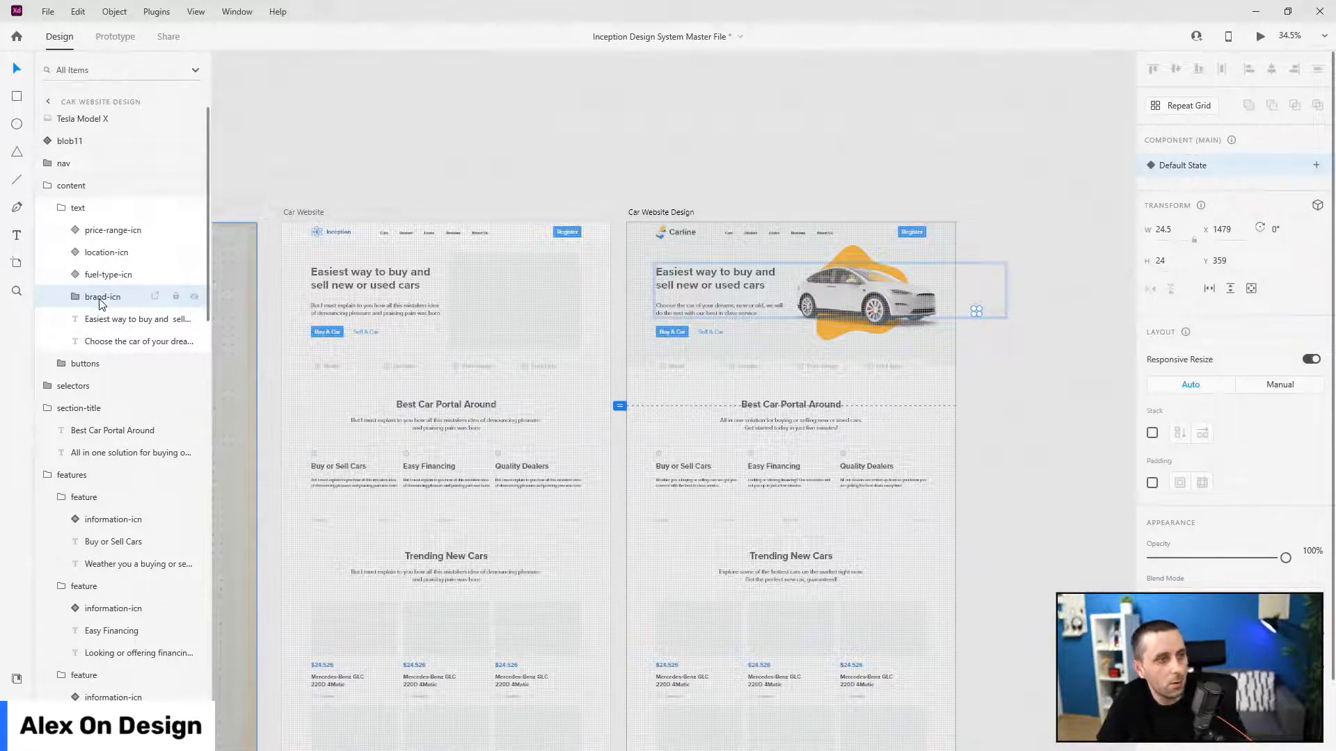
{"action": "key", "text": "ctrl+k"}
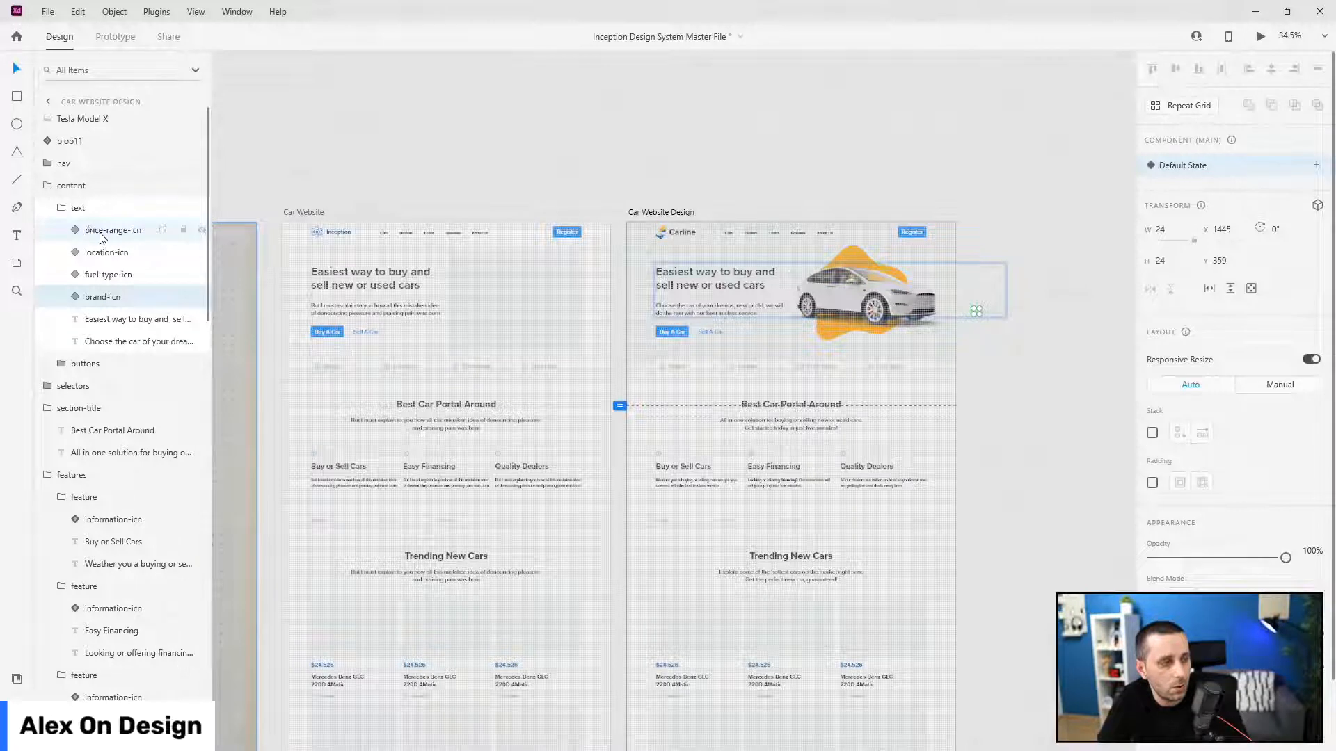
{"action": "left_click", "coordinate": [100, 233], "text": "shift"}
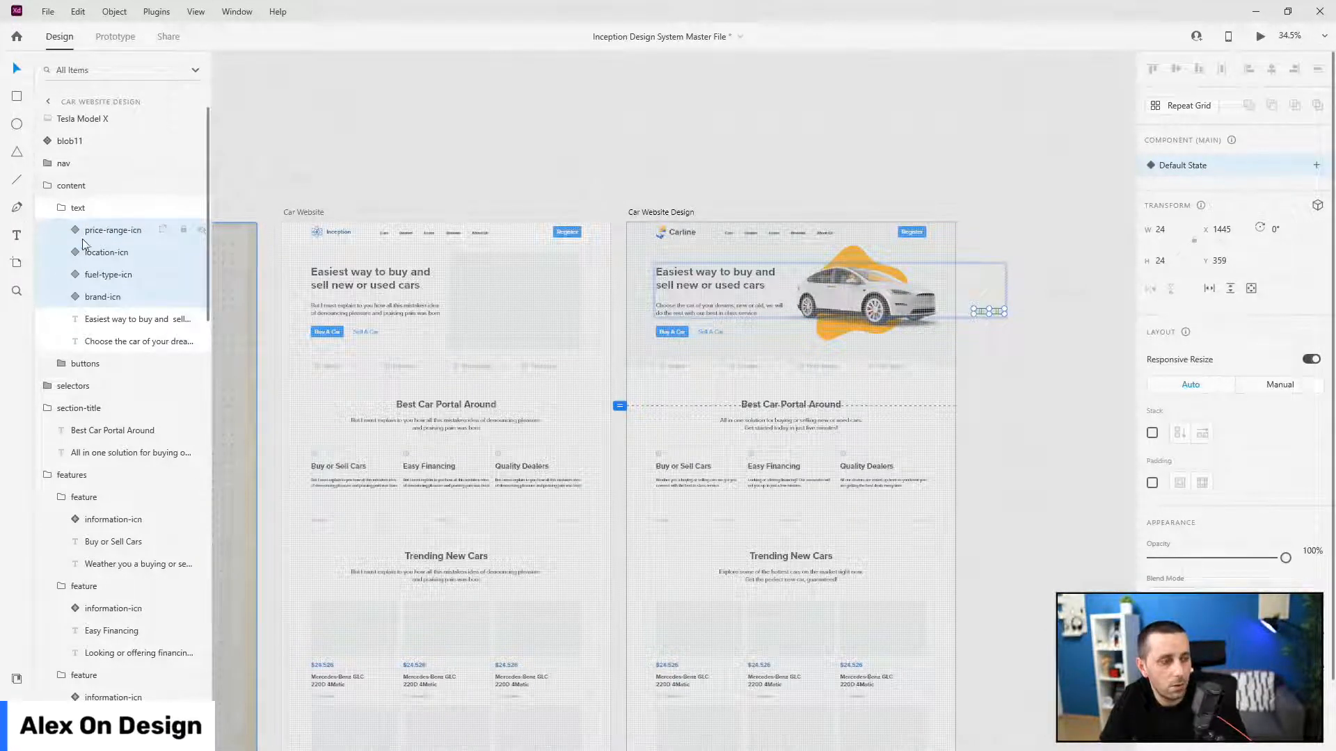
{"action": "key", "text": "Delete"}
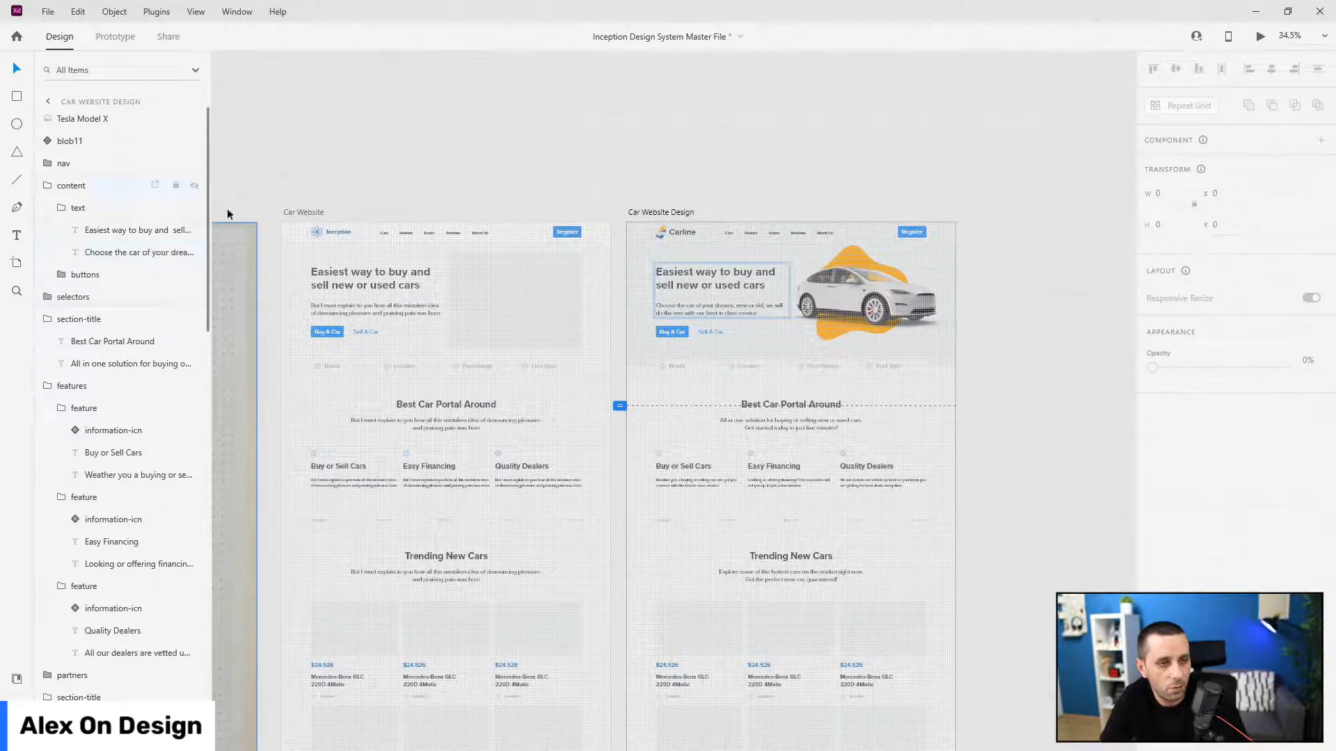
- Replace the information icon in the Brand selector with the brand-icn component and color it Ocean
{"action": "scroll", "coordinate": [724, 377], "scroll_direction": "up", "scroll_amount": 15}
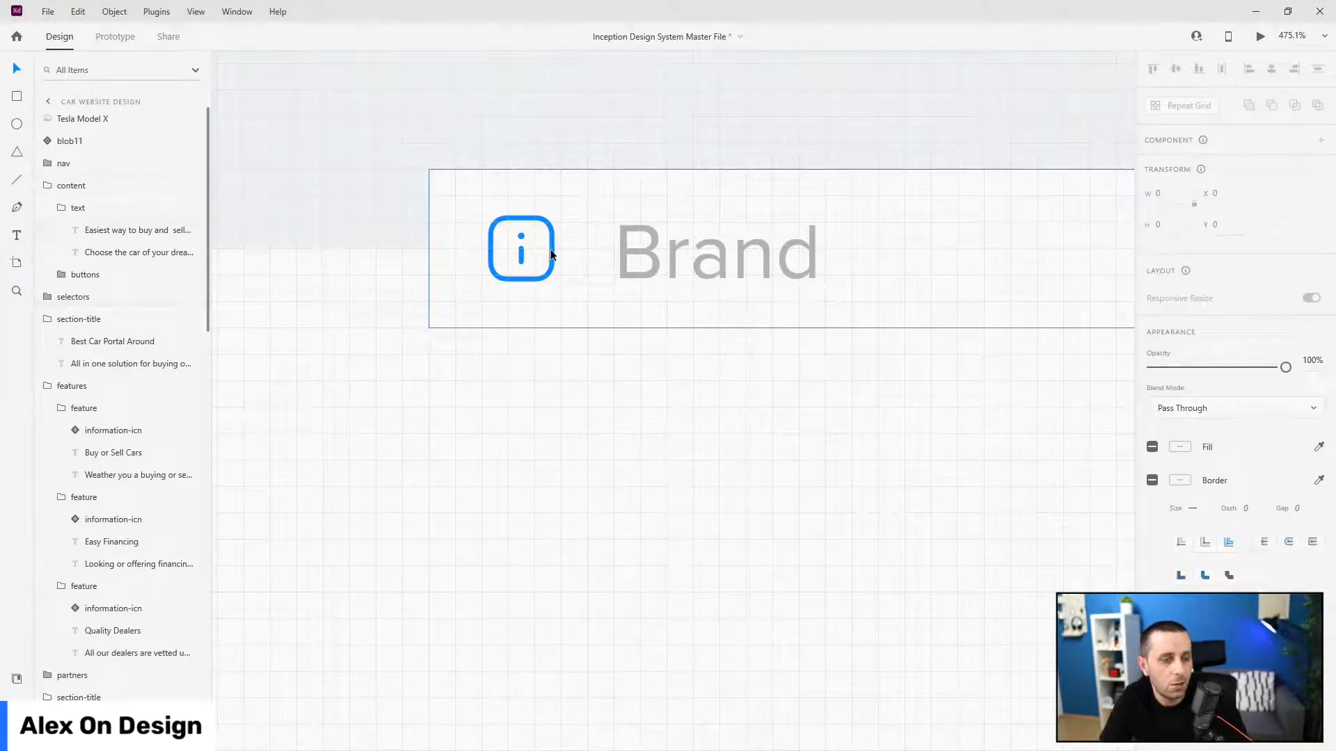
{"action": "left_click", "coordinate": [551, 254]}
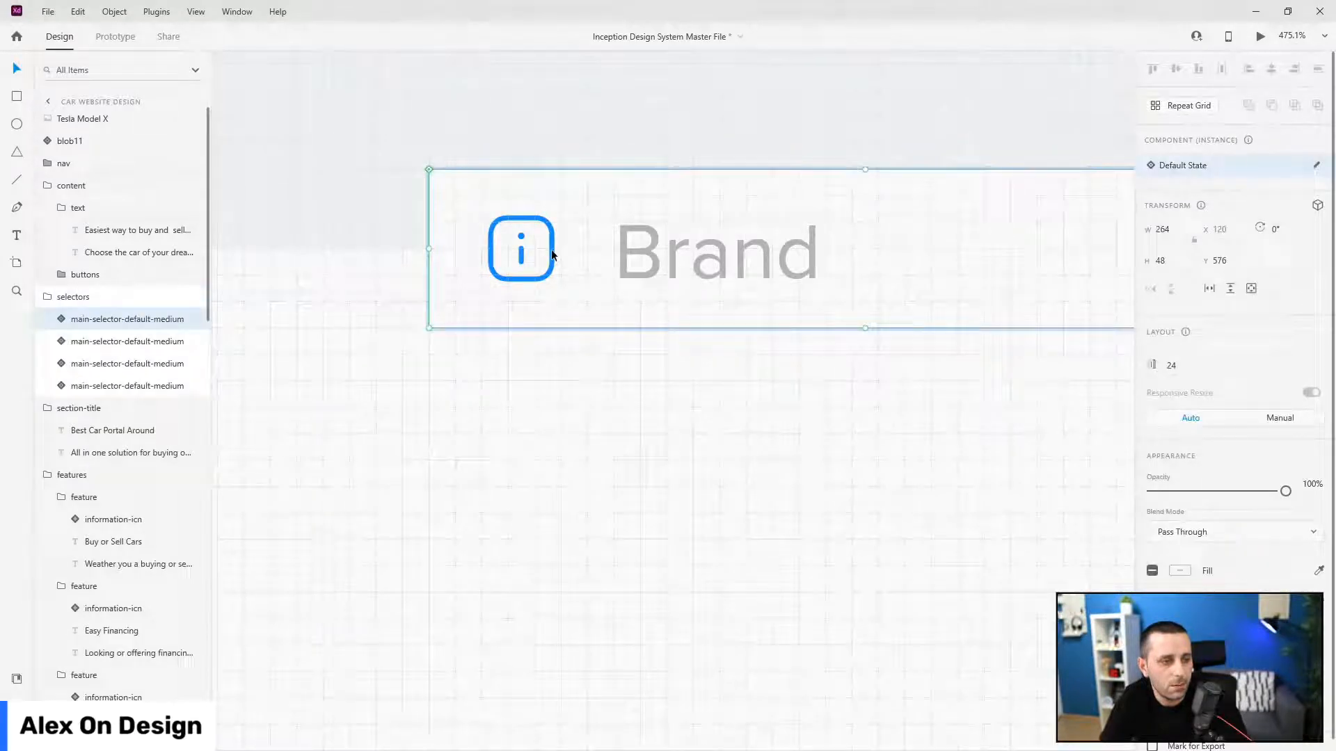
{"action": "double_click", "coordinate": [61, 320]}
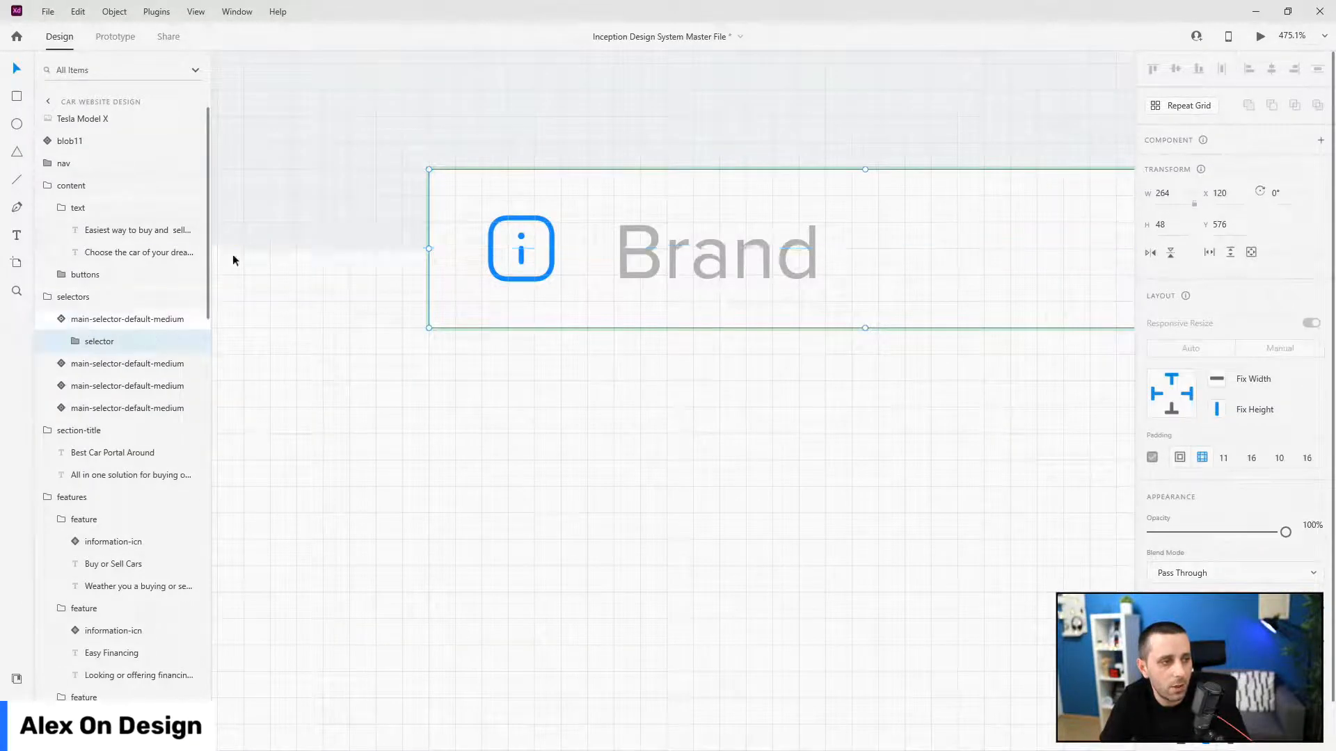
{"action": "double_click", "coordinate": [551, 249]}
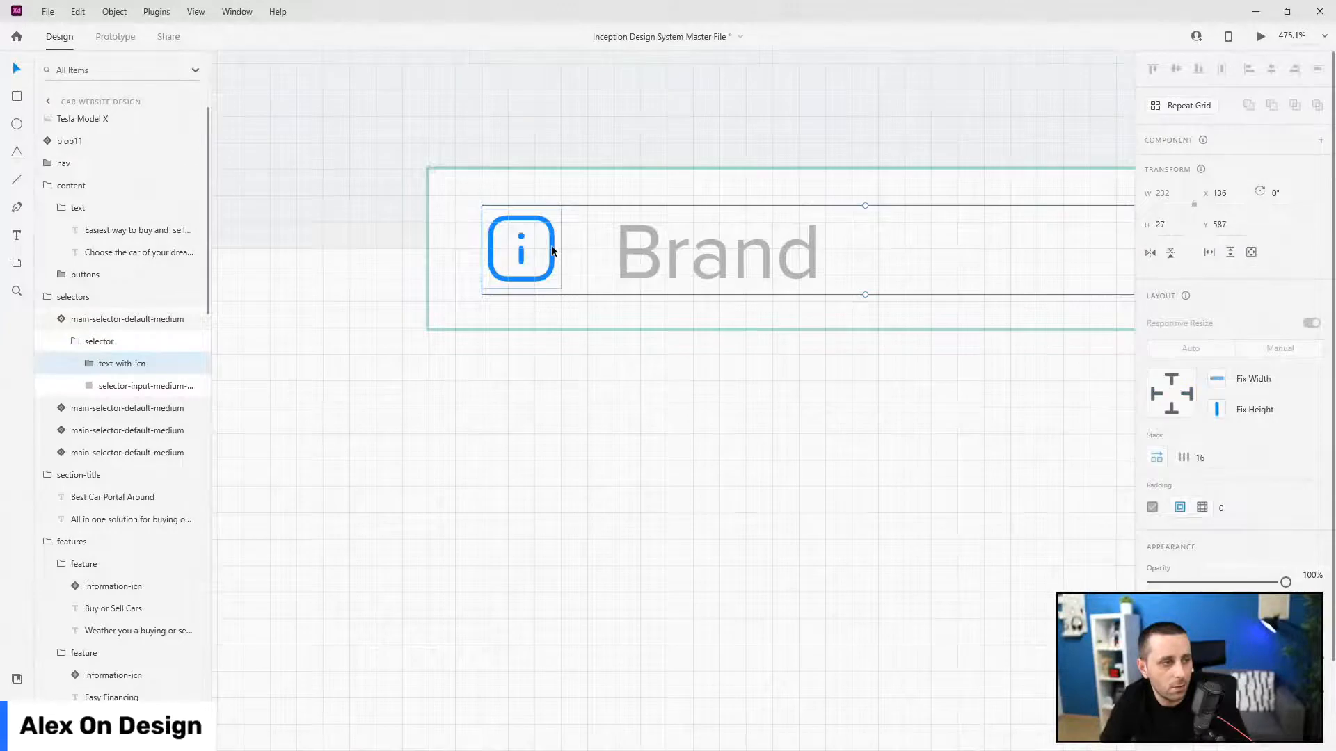
{"action": "double_click", "coordinate": [551, 249]}
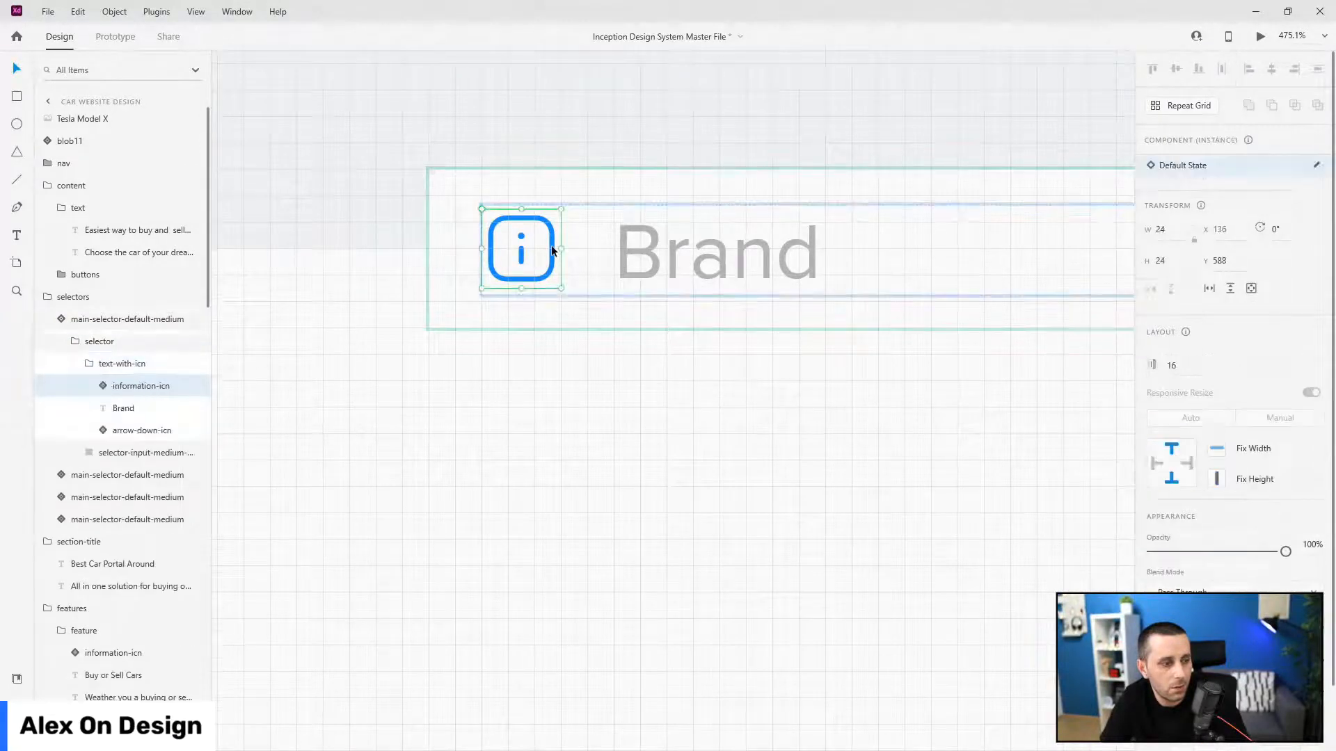
{"action": "left_click", "coordinate": [17, 678]}
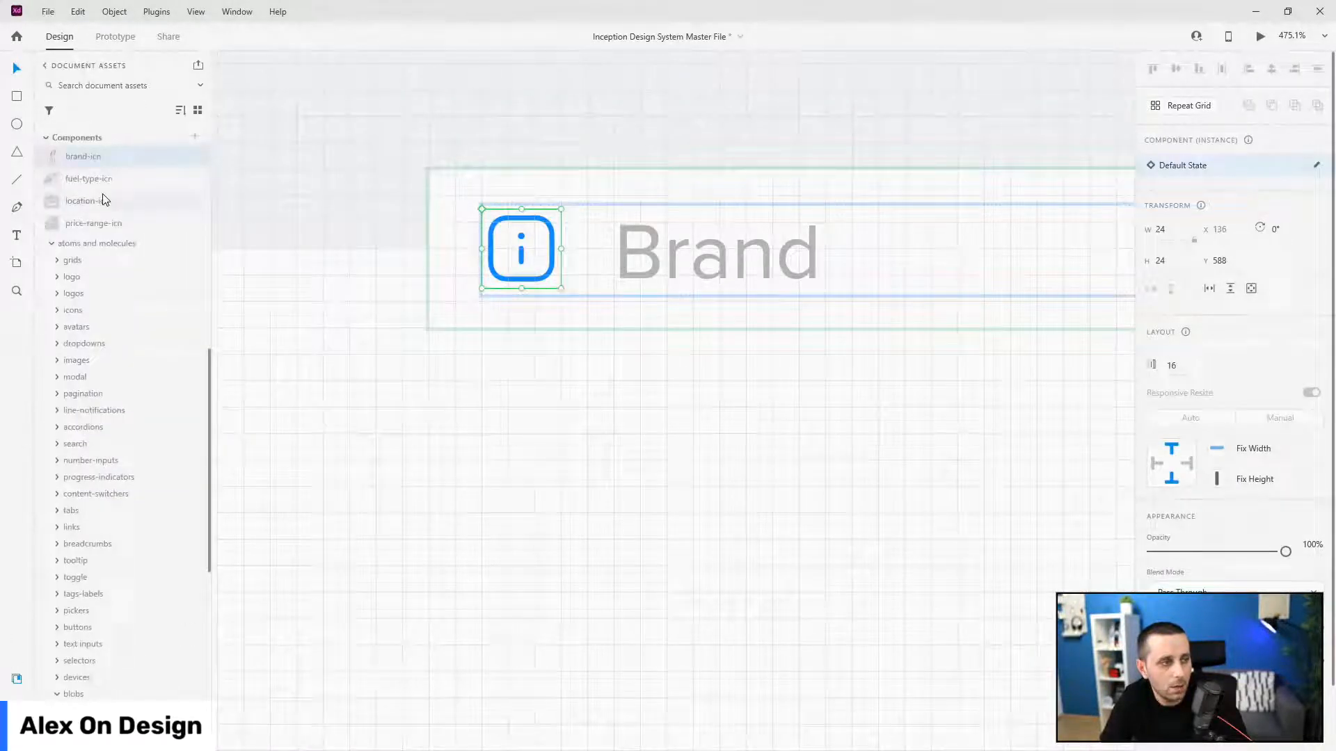
{"action": "left_click_drag", "start_coordinate": [83, 156], "coordinate": [491, 228]}
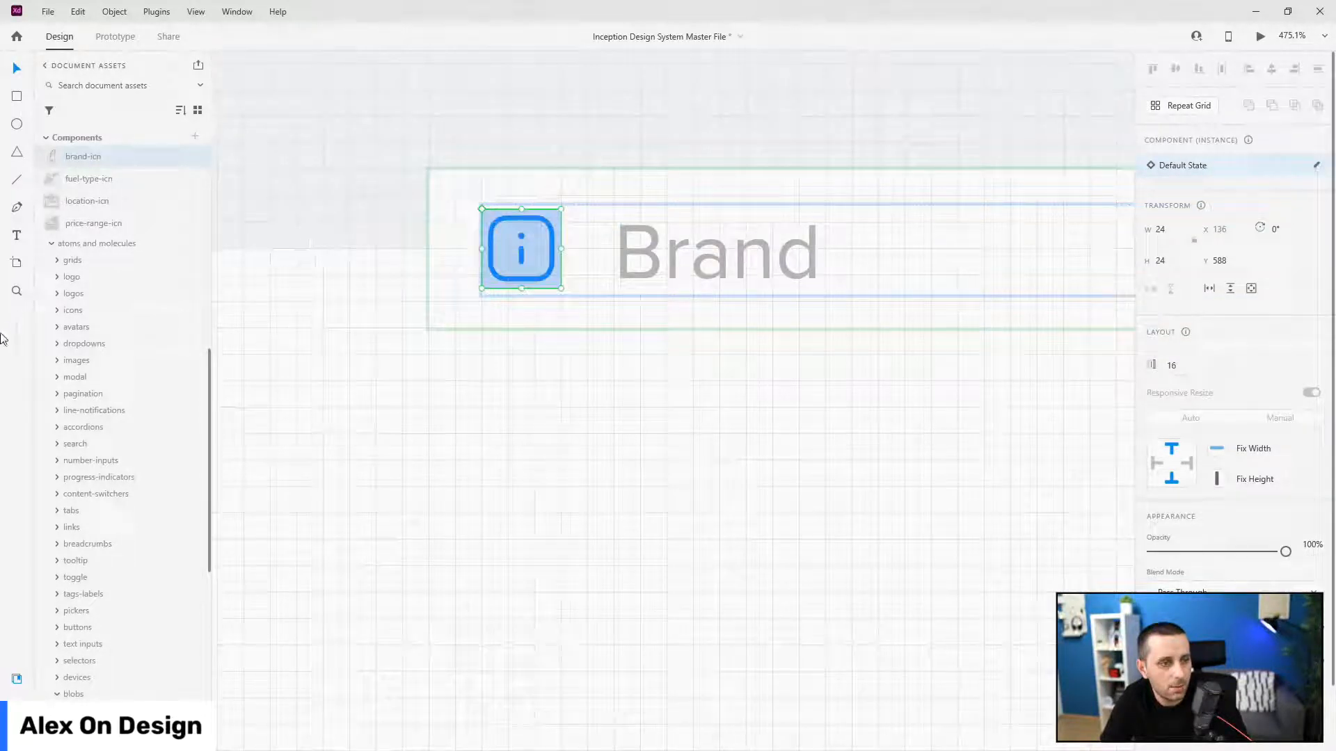
{"action": "scroll", "coordinate": [118, 324], "scroll_direction": "up", "scroll_amount": 10}
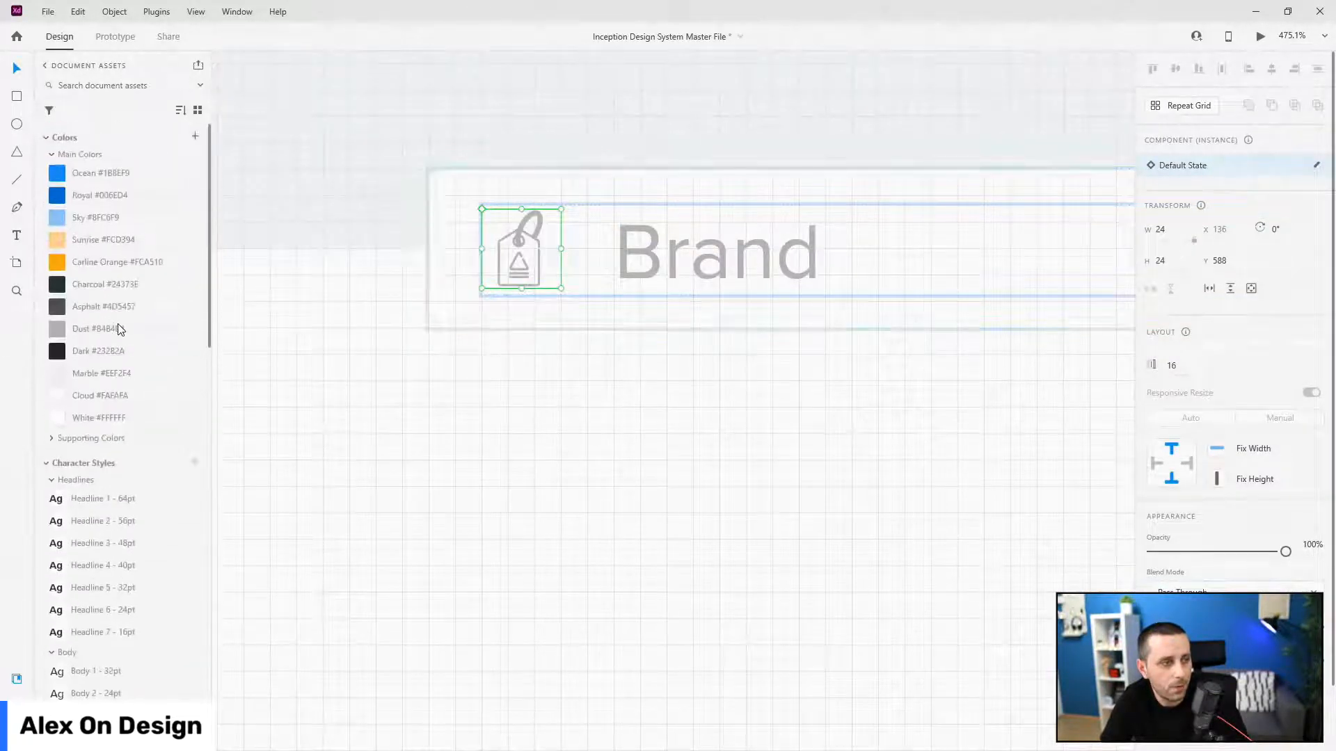
{"action": "left_click", "coordinate": [157, 184]}
- Replace the information icon in the Location selector with the location-icn component and color it Ocean
{"action": "scroll", "coordinate": [389, 336], "scroll_direction": "down", "scroll_amount": 5}
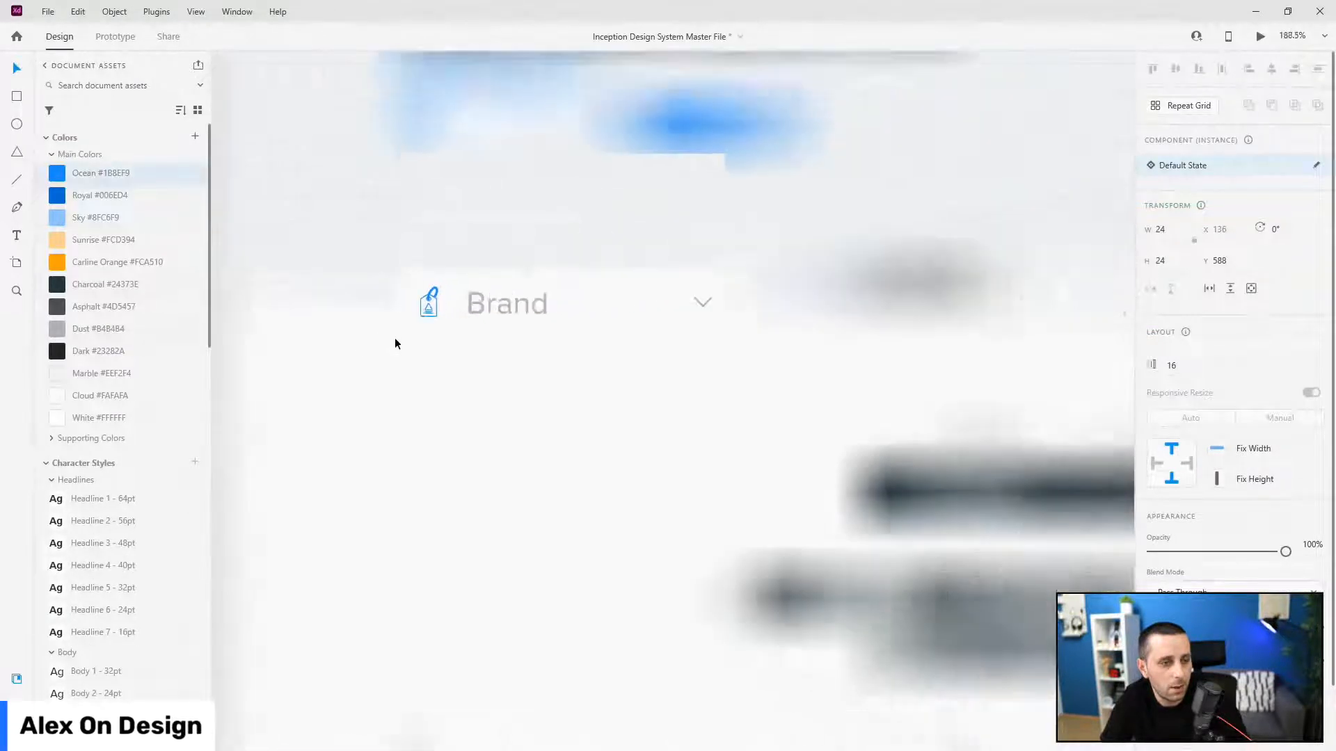
{"action": "scroll", "coordinate": [882, 322], "scroll_direction": "up", "scroll_amount": 4}
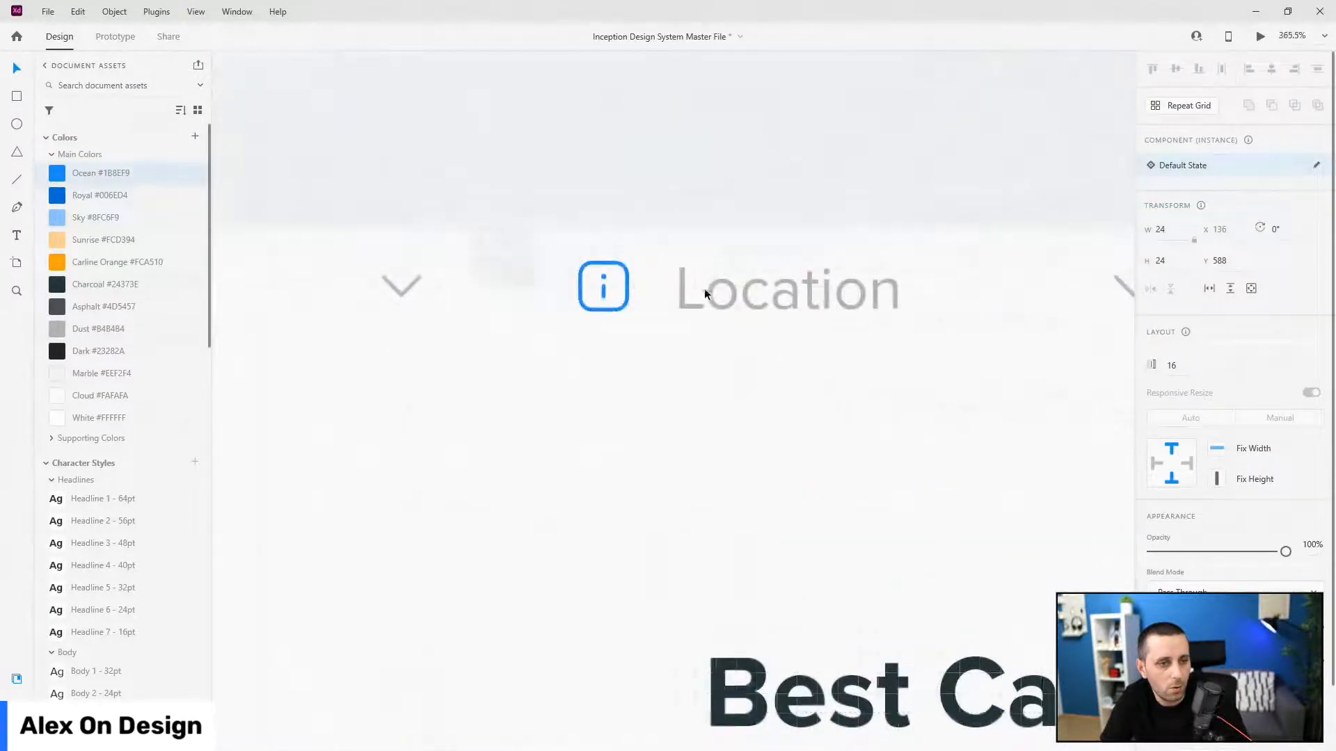
{"action": "left_click", "coordinate": [626, 286]}
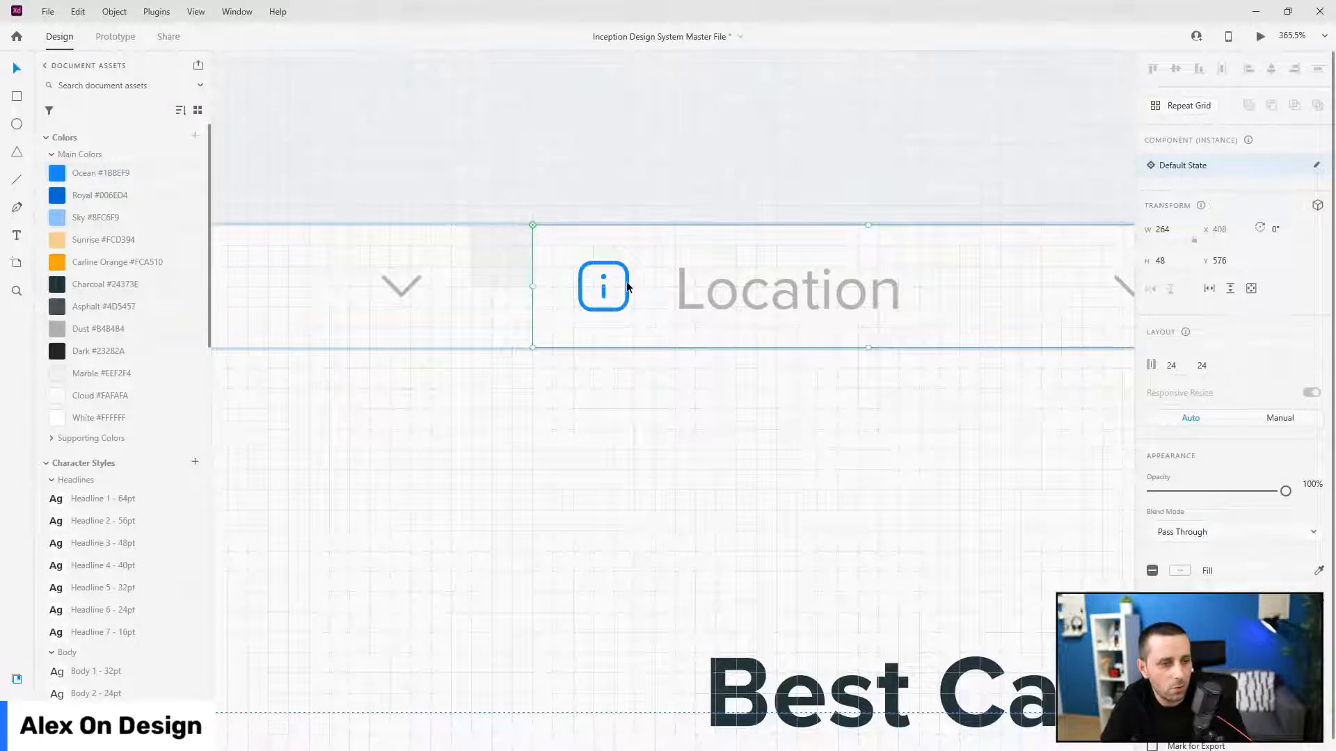
{"action": "double_click", "coordinate": [627, 286]}
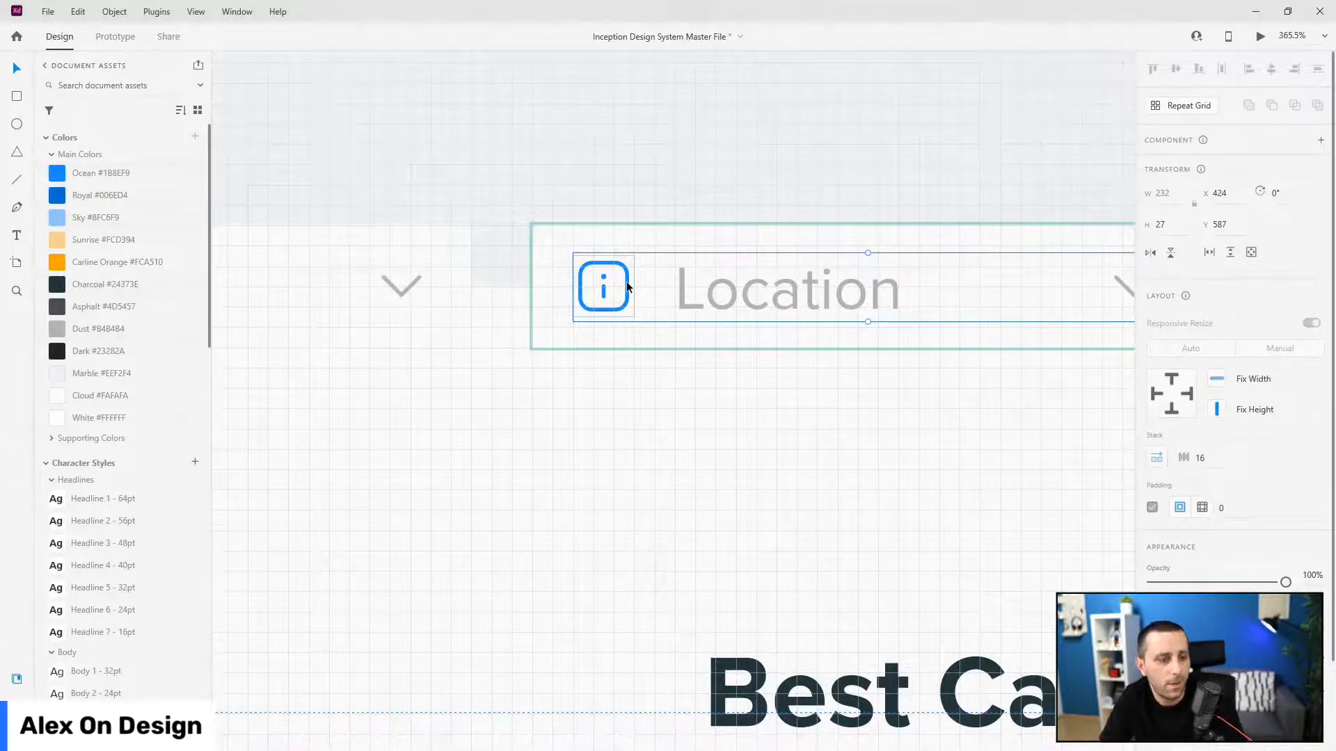
{"action": "double_click", "coordinate": [627, 286]}
{"action": "scroll", "coordinate": [67, 496], "scroll_direction": "down", "scroll_amount": 8}
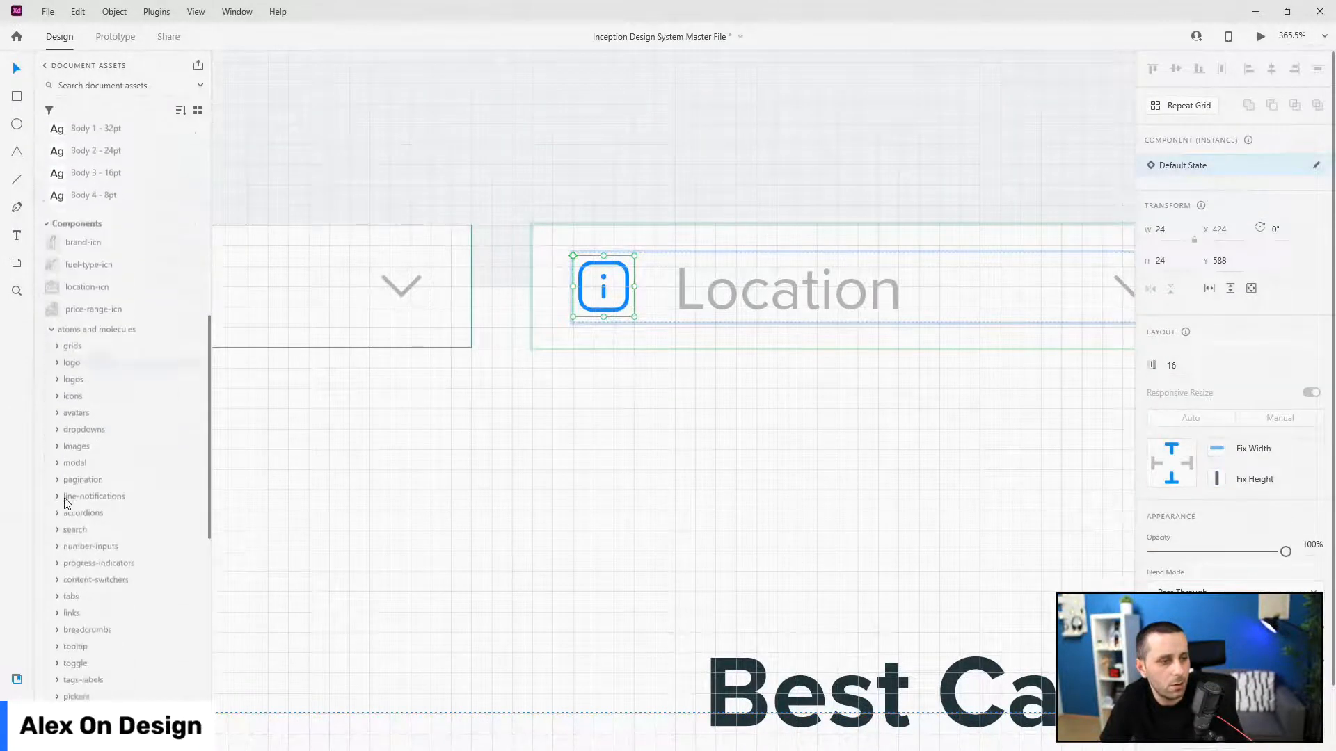
{"action": "left_click_drag", "start_coordinate": [73, 267], "coordinate": [578, 270]}
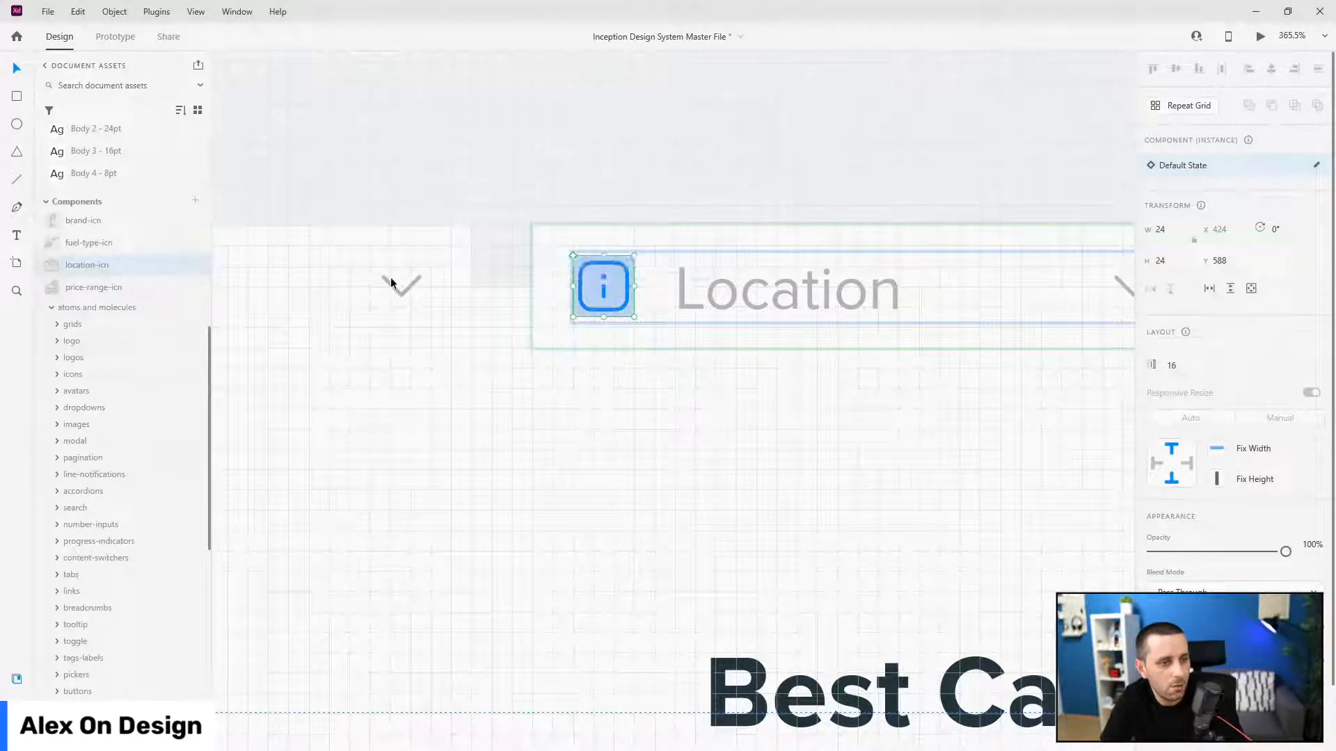
{"action": "scroll", "coordinate": [113, 298], "scroll_direction": "up", "scroll_amount": 8}
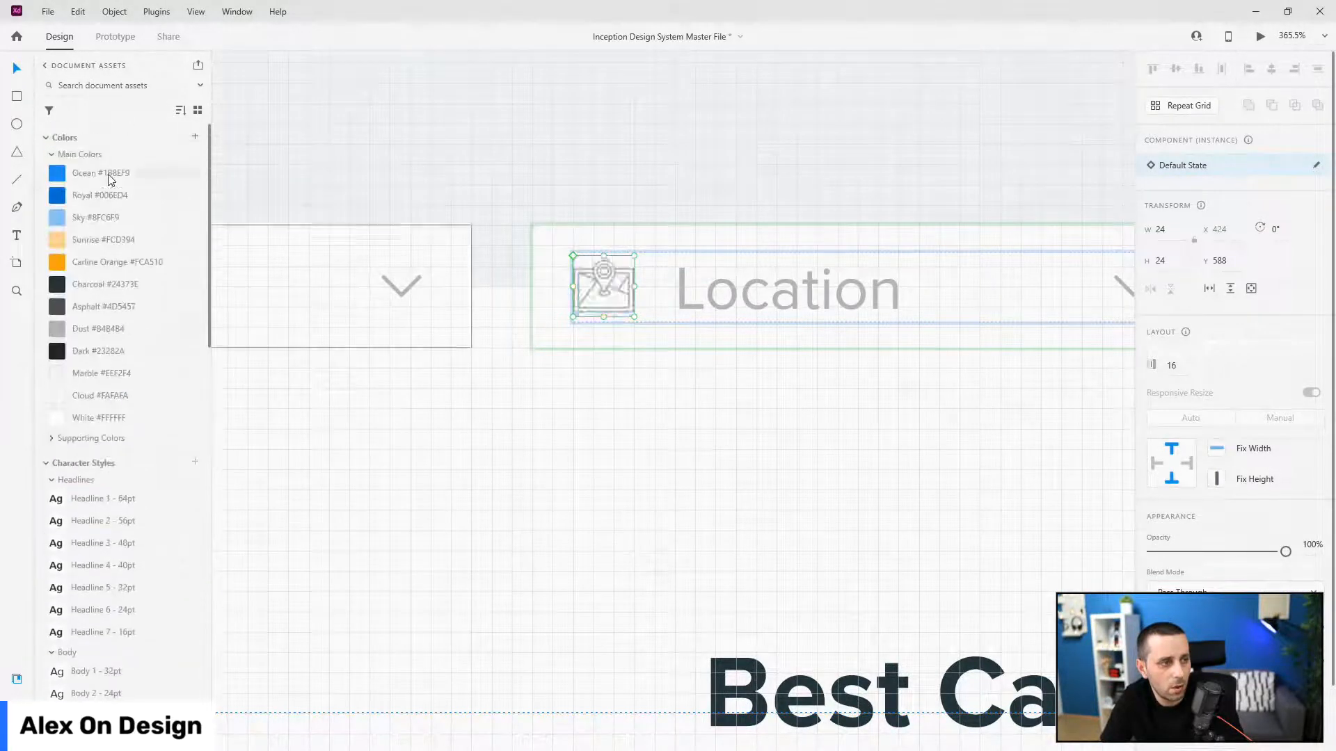
{"action": "left_click", "coordinate": [108, 181]}
- Replace the information icon in the Price Range selector with the price-range-icn component and color it Ocean
{"action": "scroll", "coordinate": [422, 286], "scroll_direction": "down", "scroll_amount": 4}
{"action": "scroll", "coordinate": [1006, 296], "scroll_direction": "up", "scroll_amount": 4}
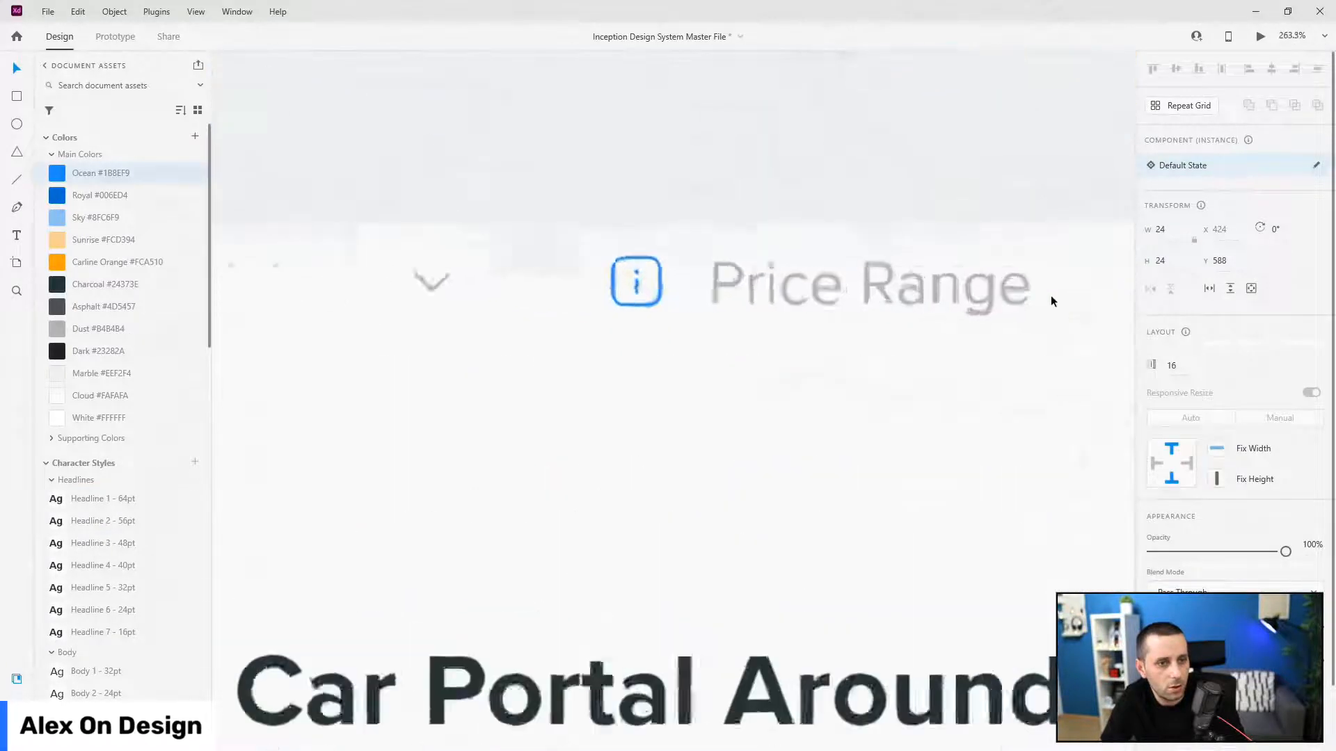
{"action": "scroll", "coordinate": [1050, 301], "scroll_direction": "up", "scroll_amount": 3}
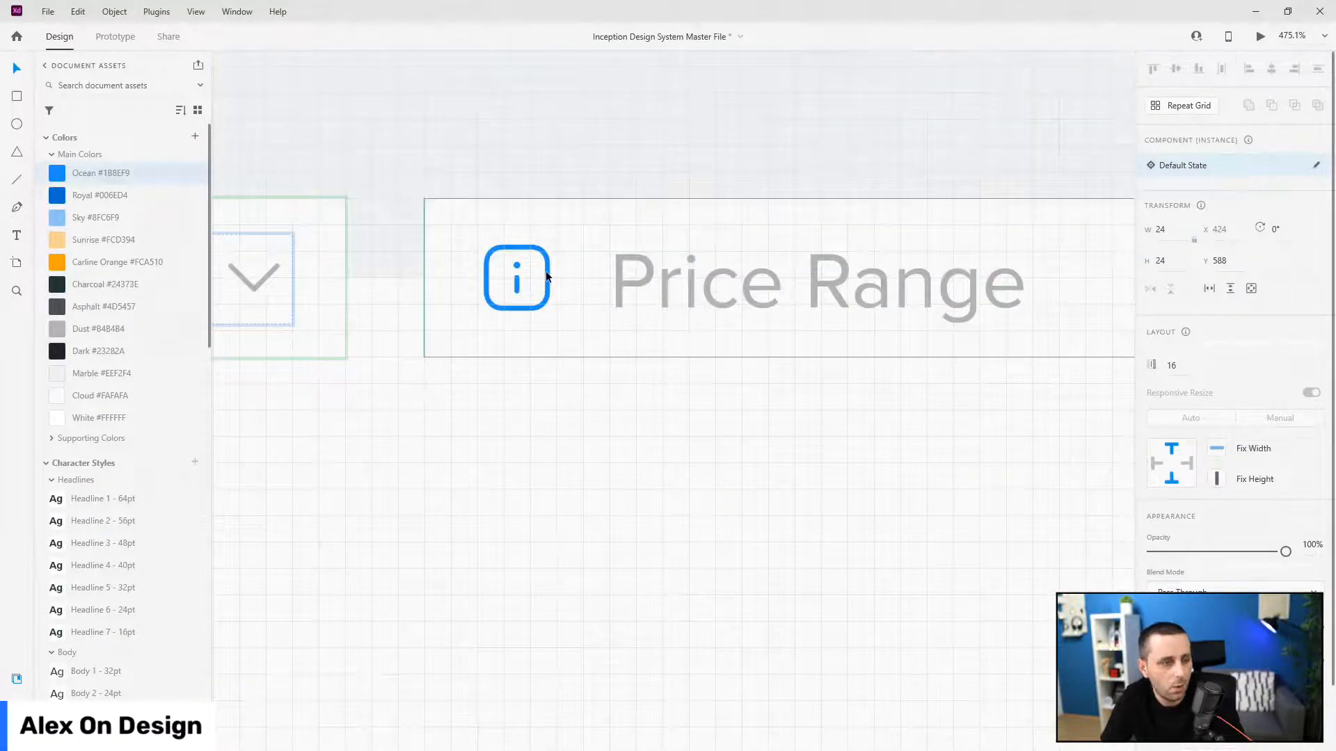
{"action": "left_click", "coordinate": [546, 277]}
{"action": "double_click", "coordinate": [546, 277]}
{"action": "double_click", "coordinate": [546, 277]}
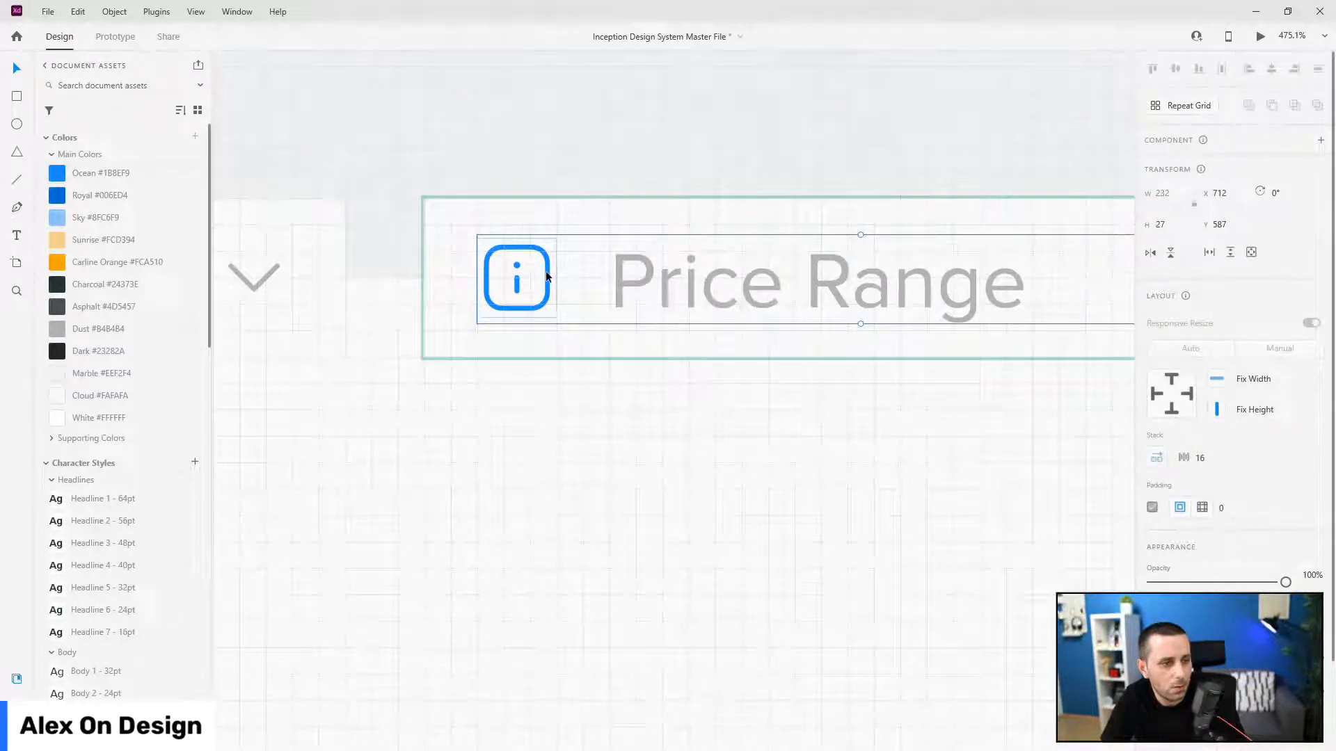
{"action": "left_click", "coordinate": [547, 277]}
{"action": "scroll", "coordinate": [111, 462], "scroll_direction": "down", "scroll_amount": 10}
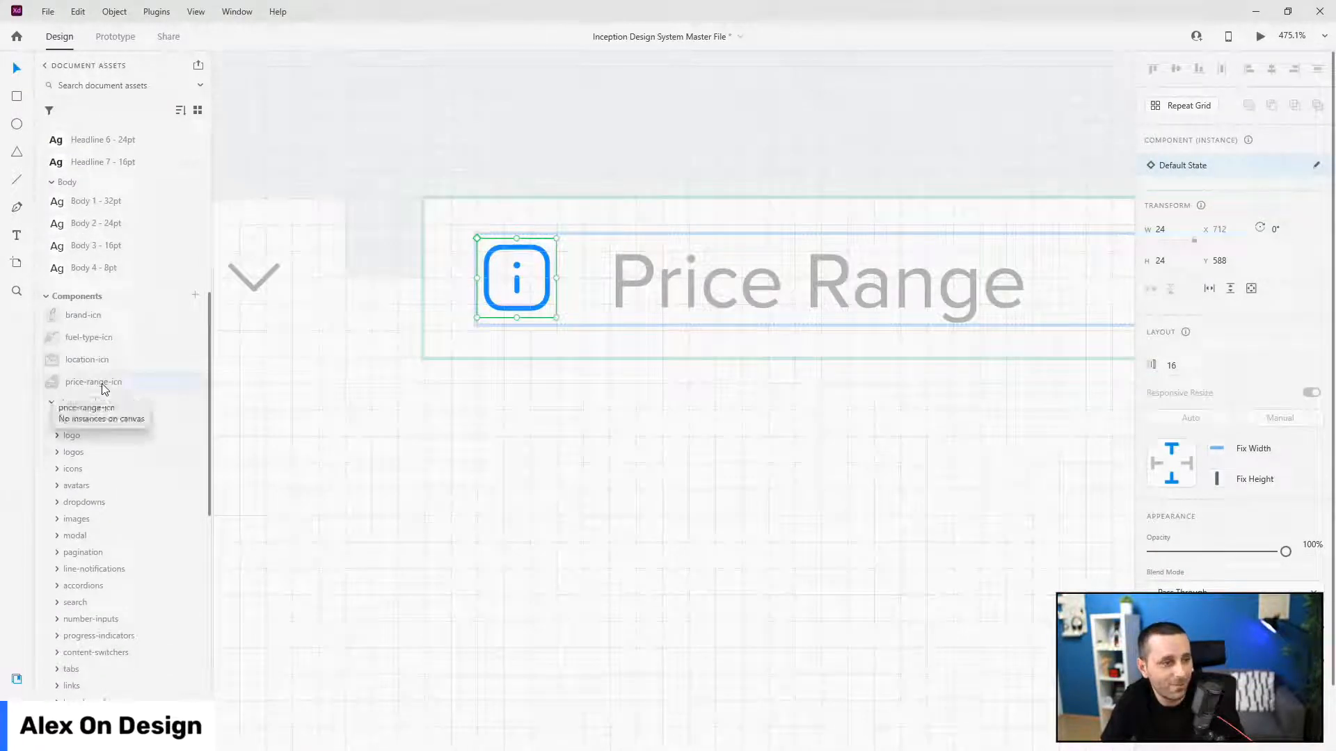
{"action": "left_click_drag", "start_coordinate": [515, 257], "coordinate": [547, 298]}
{"action": "scroll", "coordinate": [139, 316], "scroll_direction": "up", "scroll_amount": 10}
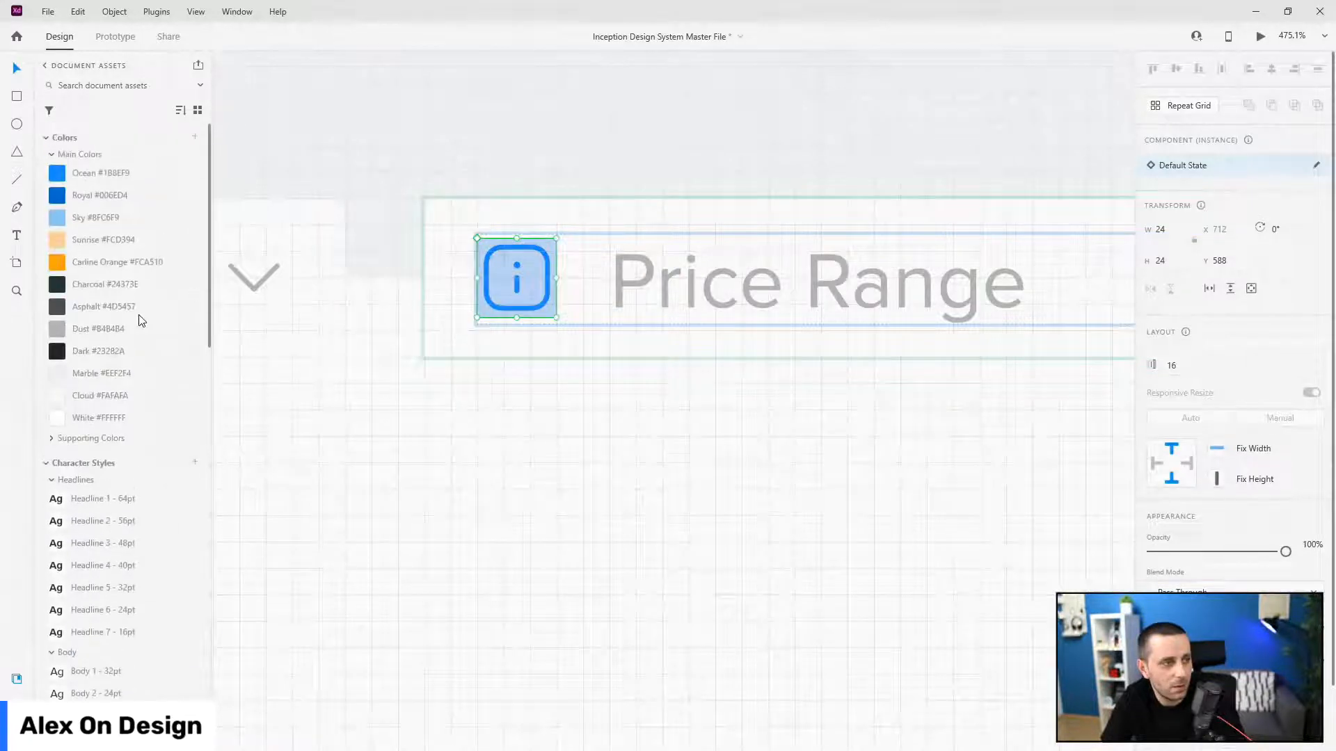
{"action": "left_click", "coordinate": [123, 173]}
{"action": "scroll", "coordinate": [468, 367], "scroll_direction": "down", "scroll_amount": 5}
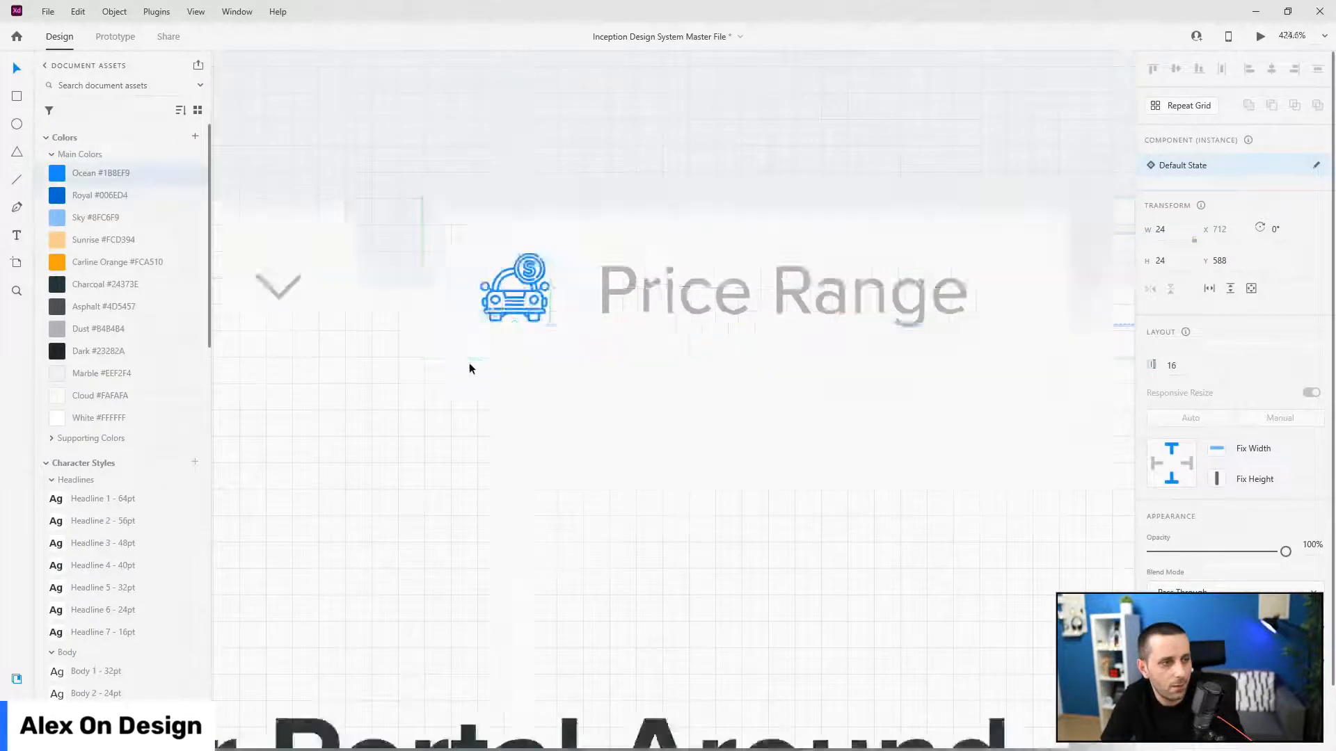
- Replace the information icon in the Fuel Type selector with the fuel-type-icn component and color it Ocean
{"action": "scroll", "coordinate": [708, 368], "scroll_direction": "up", "scroll_amount": 5}
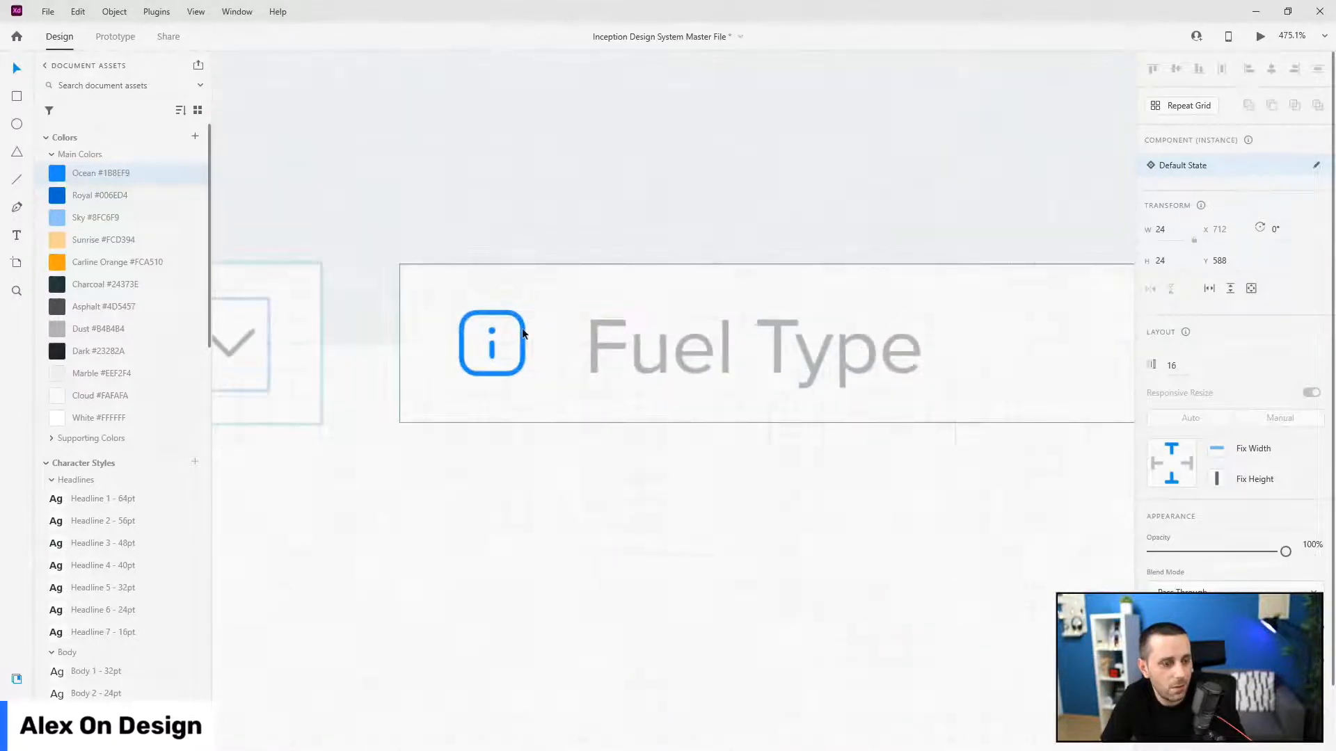
{"action": "key", "text": "Escape"}
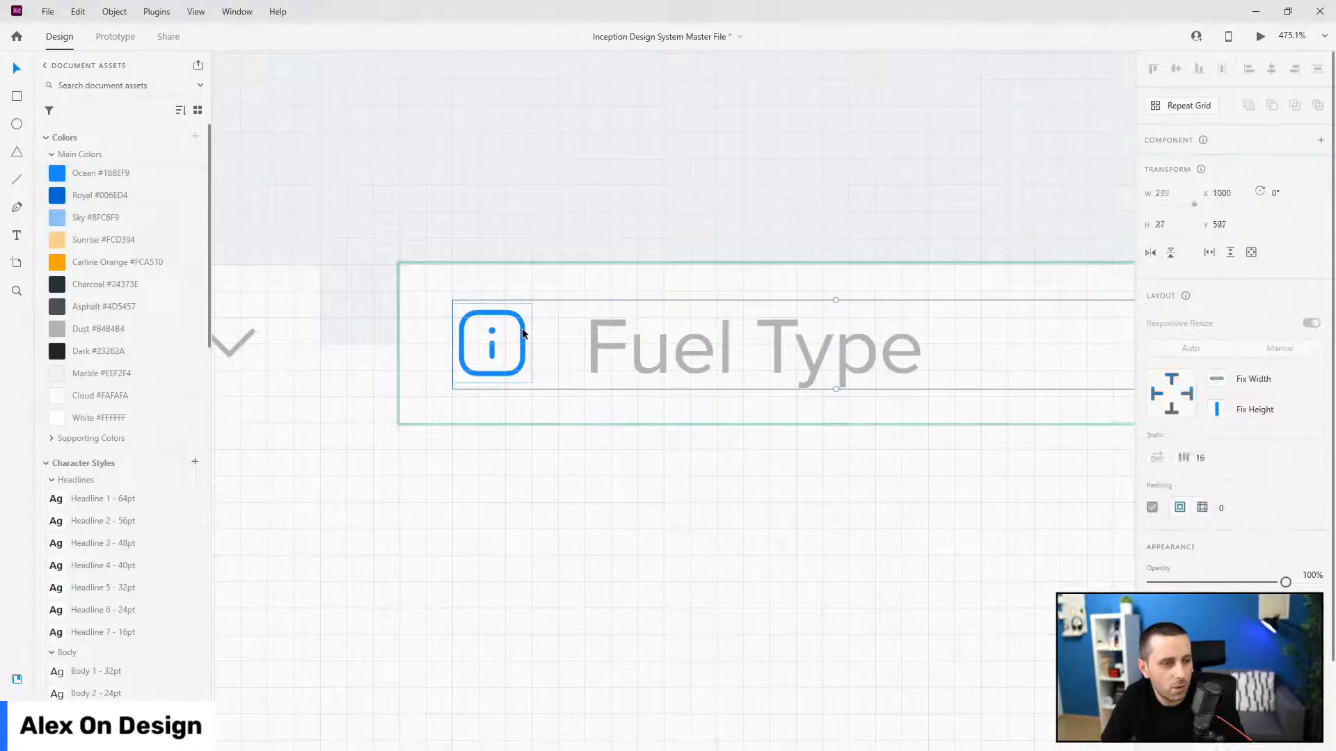
{"action": "left_click", "coordinate": [523, 333]}
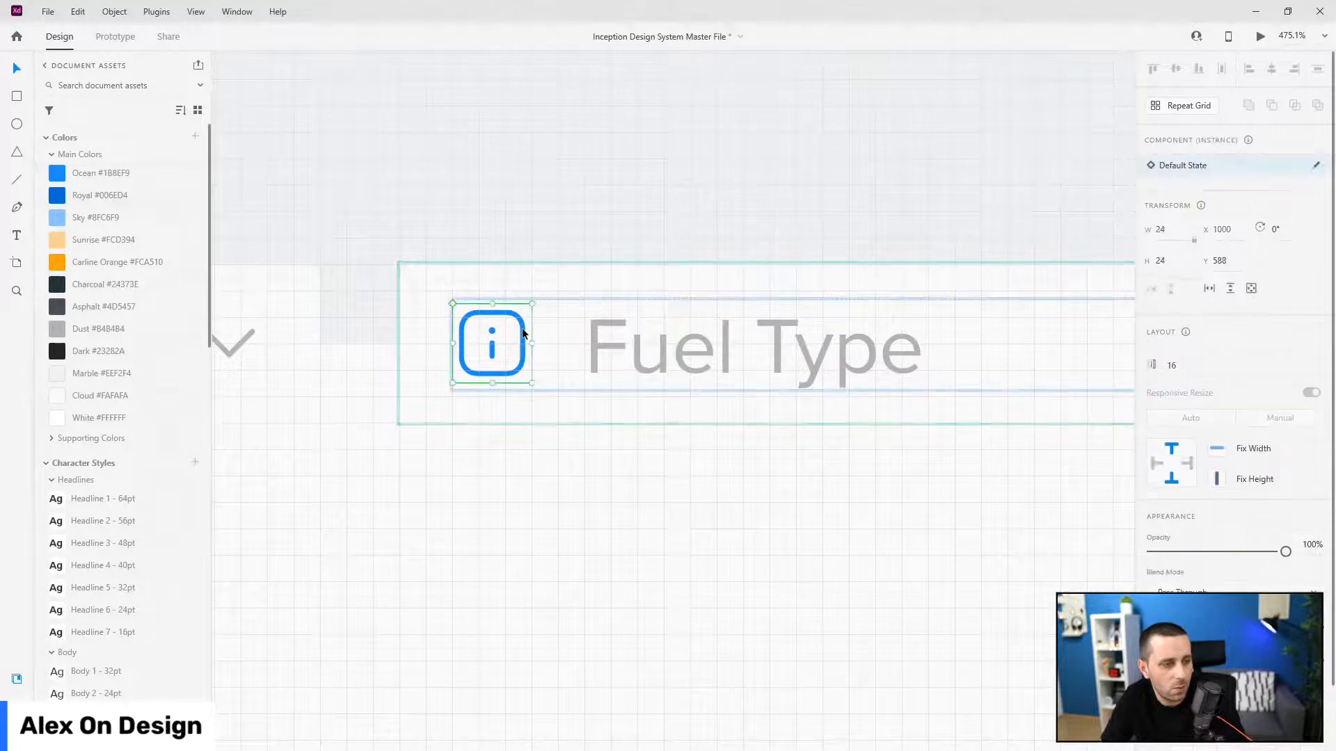
{"action": "scroll", "coordinate": [63, 402], "scroll_direction": "down", "scroll_amount": 5}
{"action": "scroll", "coordinate": [62, 400], "scroll_direction": "down", "scroll_amount": 2}
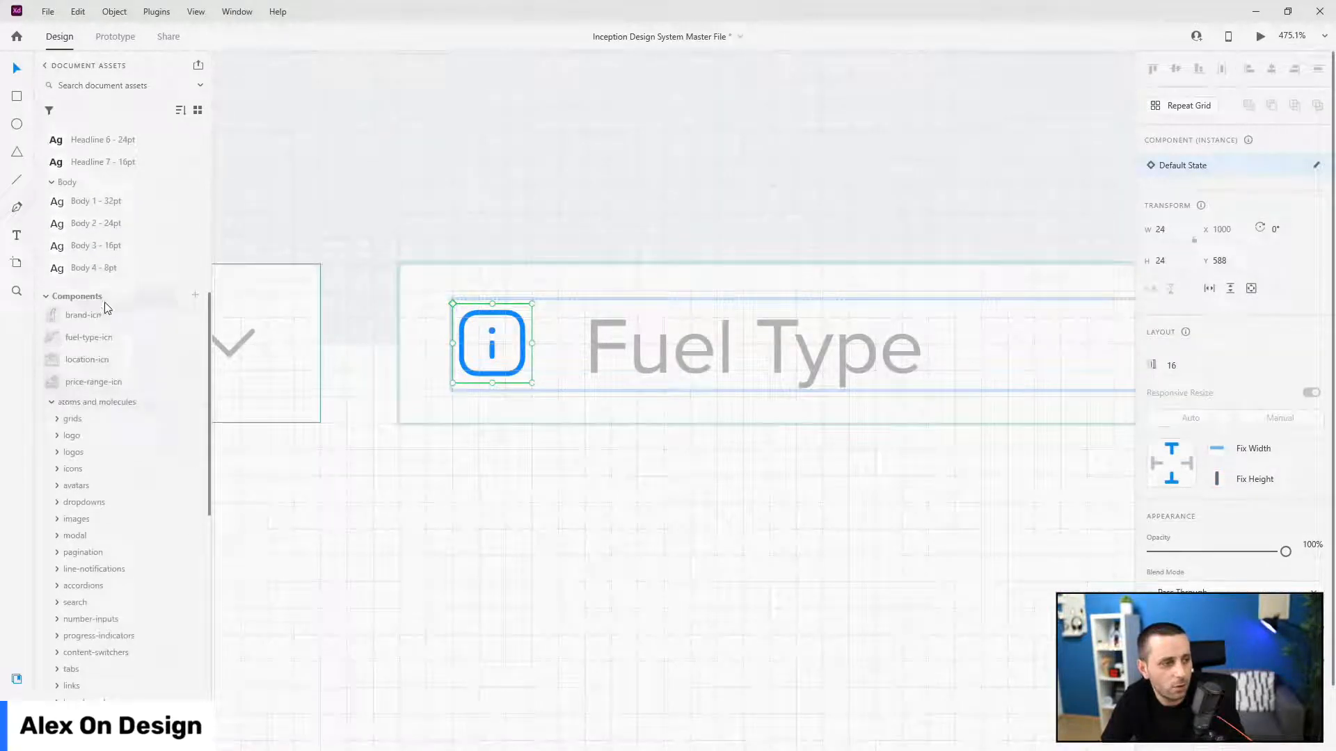
{"action": "left_click_drag", "start_coordinate": [70, 341], "coordinate": [463, 333]}
{"action": "scroll", "coordinate": [96, 348], "scroll_direction": "up", "scroll_amount": 1}
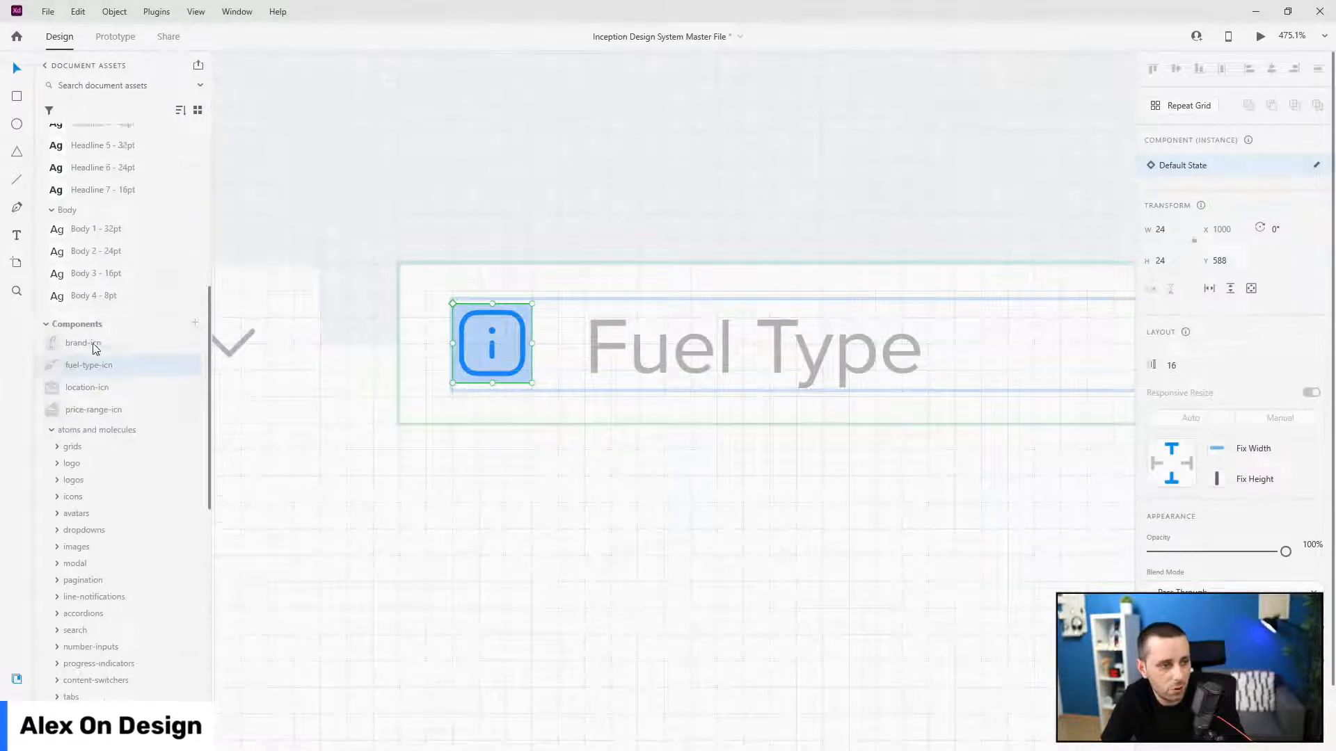
{"action": "scroll", "coordinate": [96, 347], "scroll_direction": "up", "scroll_amount": 8}
{"action": "left_click", "coordinate": [146, 174]}
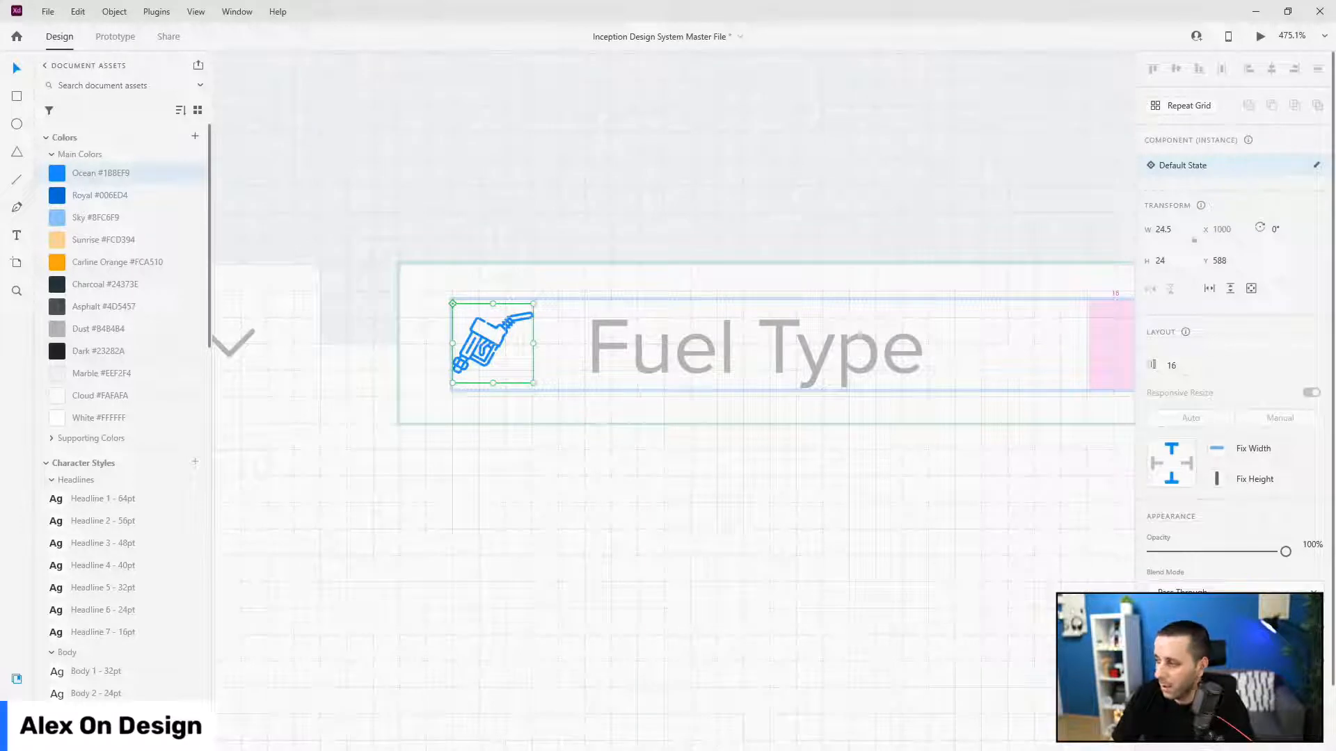
{"action": "scroll", "coordinate": [804, 351], "scroll_direction": "down", "scroll_amount": 3}
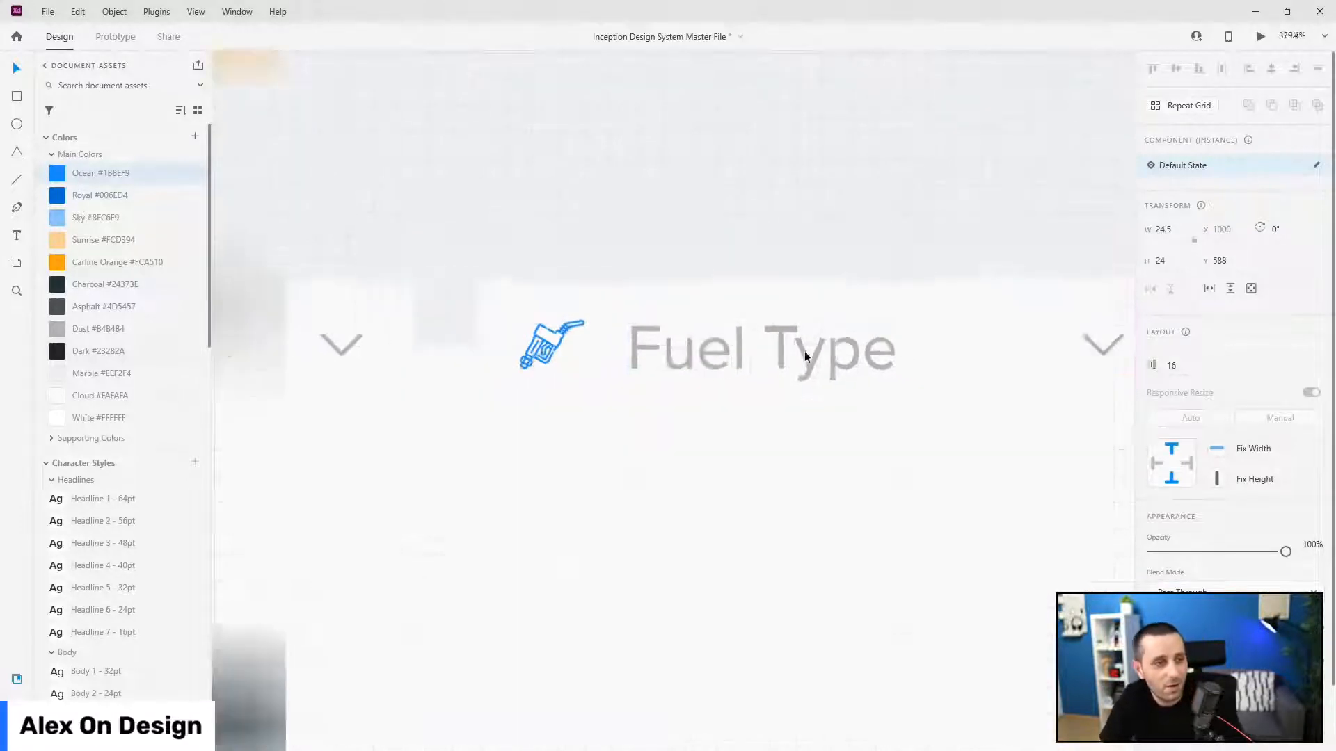
- Try 40% opacity on the orange blob behind the hero car, and restore it to 100%
{"action": "scroll", "coordinate": [1010, 350], "scroll_direction": "down", "scroll_amount": 5}
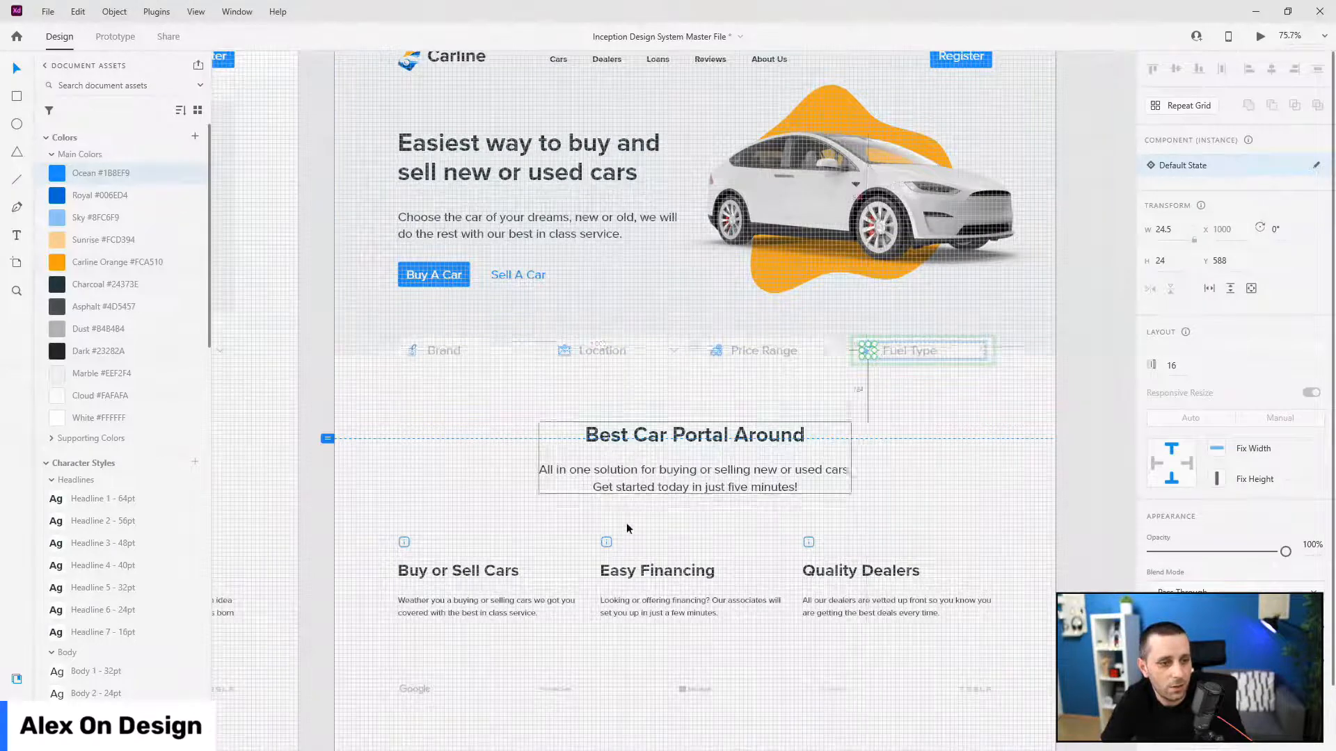
{"action": "scroll", "coordinate": [662, 576], "scroll_direction": "up", "scroll_amount": 2}
{"action": "scroll", "coordinate": [662, 576], "scroll_direction": "down", "scroll_amount": 3}
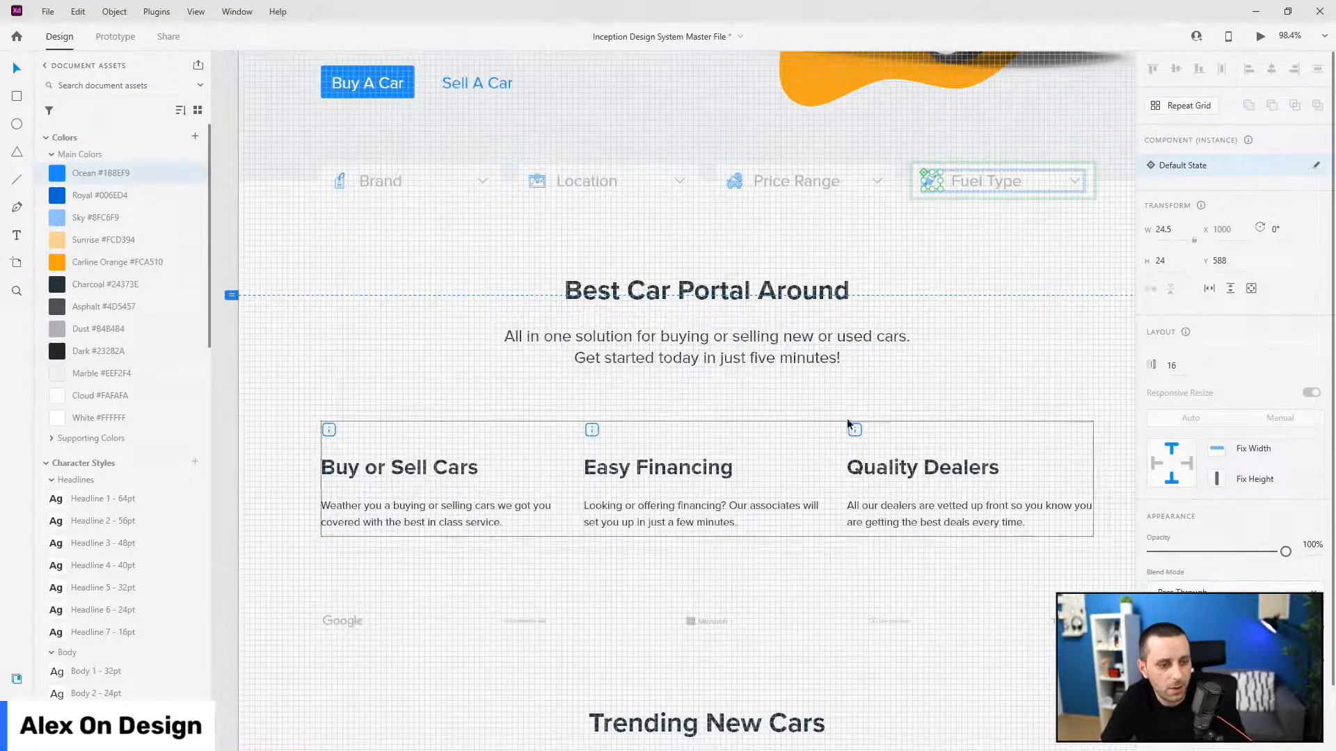
{"action": "scroll", "coordinate": [858, 354], "scroll_direction": "down", "scroll_amount": 2}
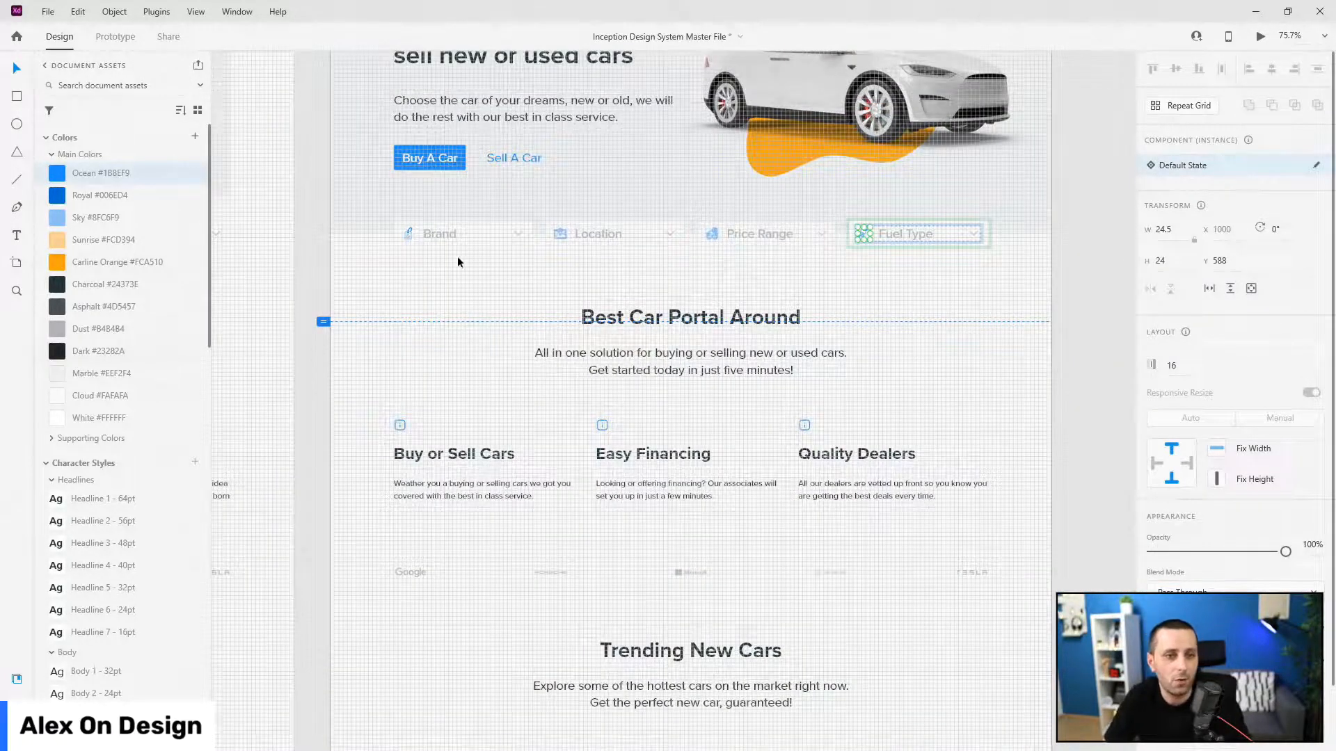
{"action": "scroll", "coordinate": [712, 264], "scroll_direction": "up", "scroll_amount": 3}
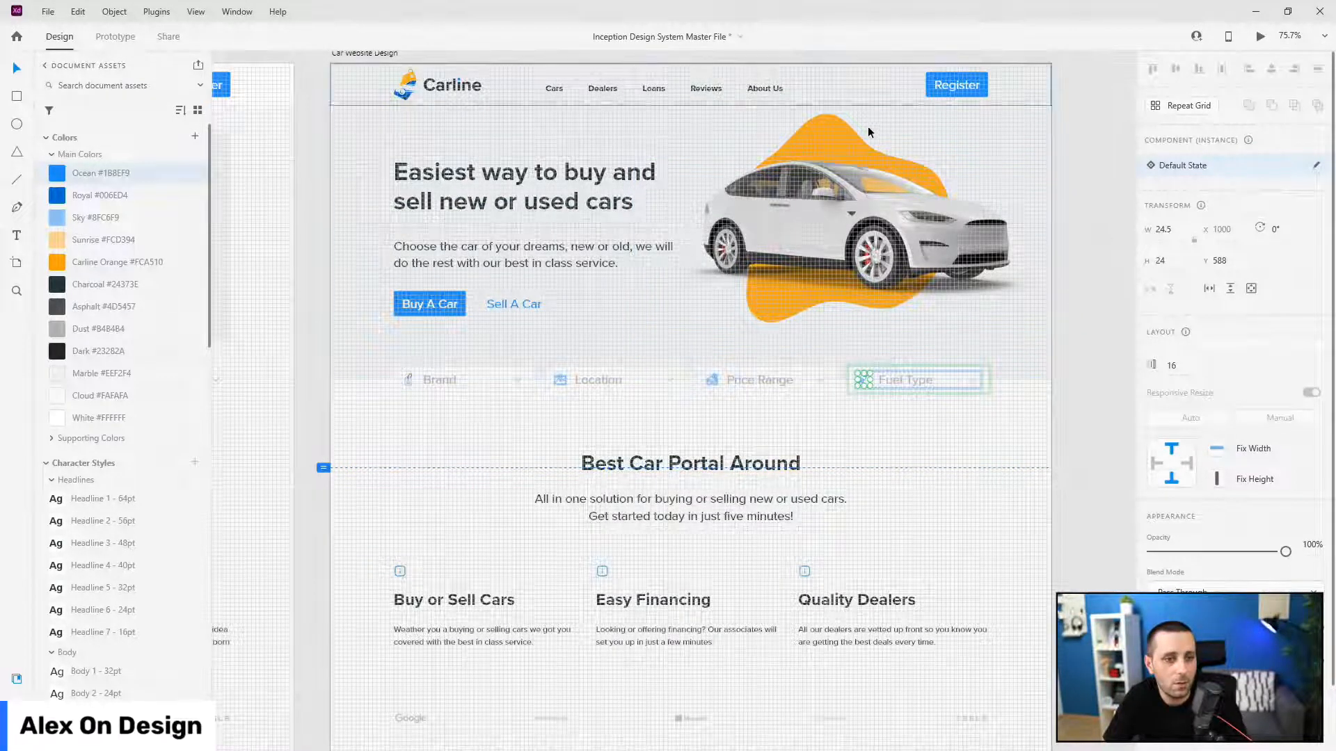
{"action": "left_click", "coordinate": [835, 142]}
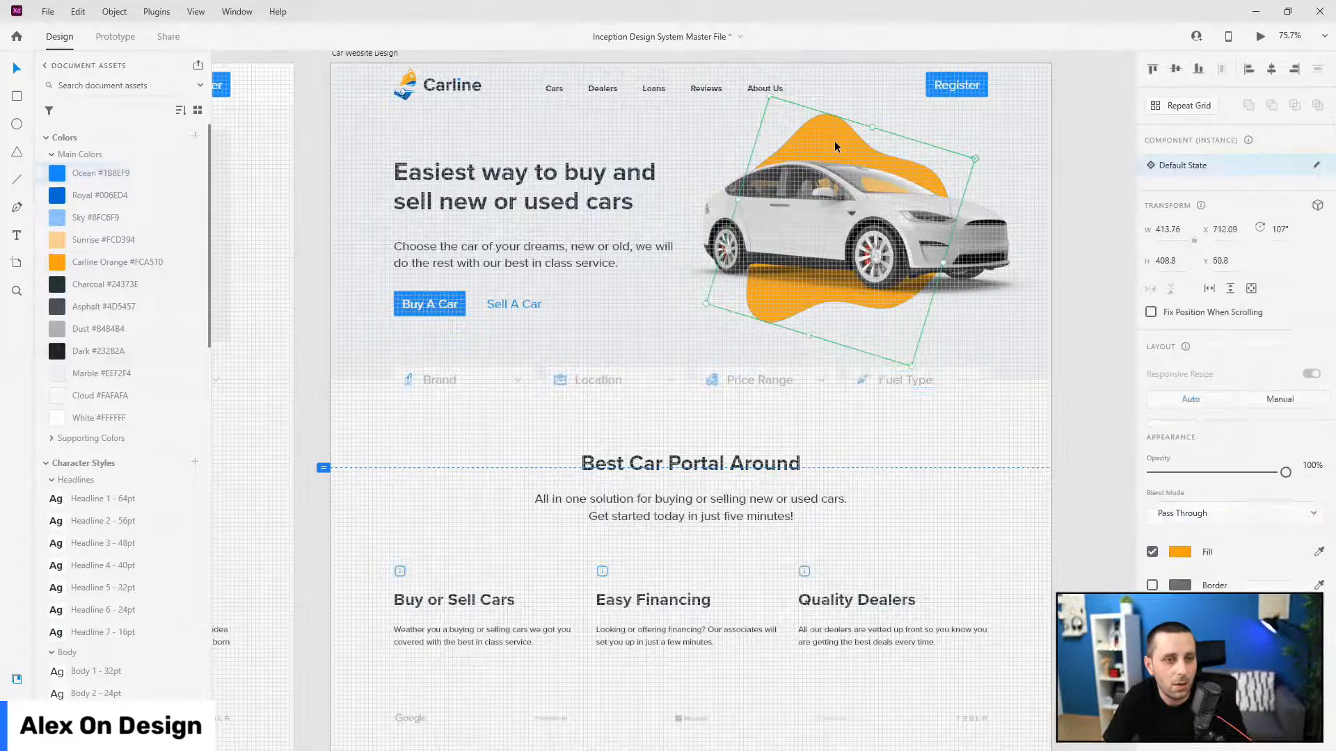
{"action": "key", "text": "4"}
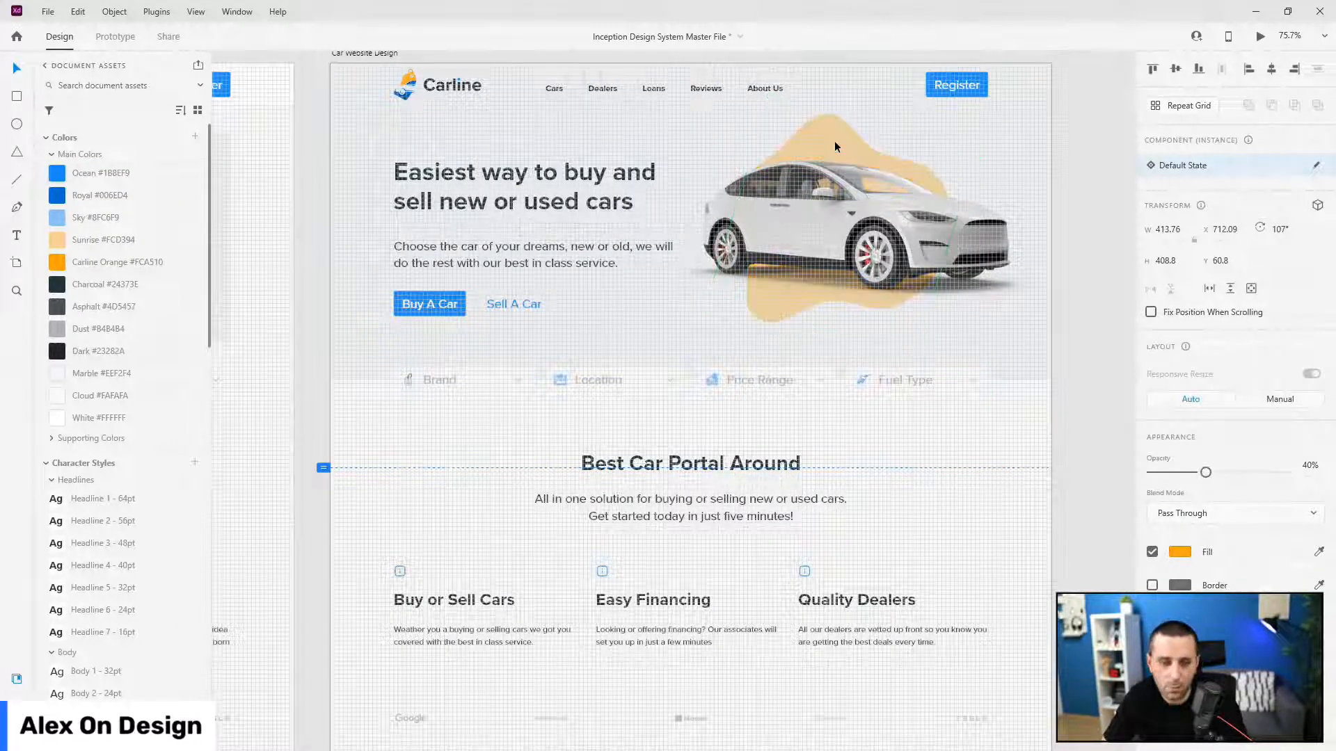
{"action": "key", "text": "0"}
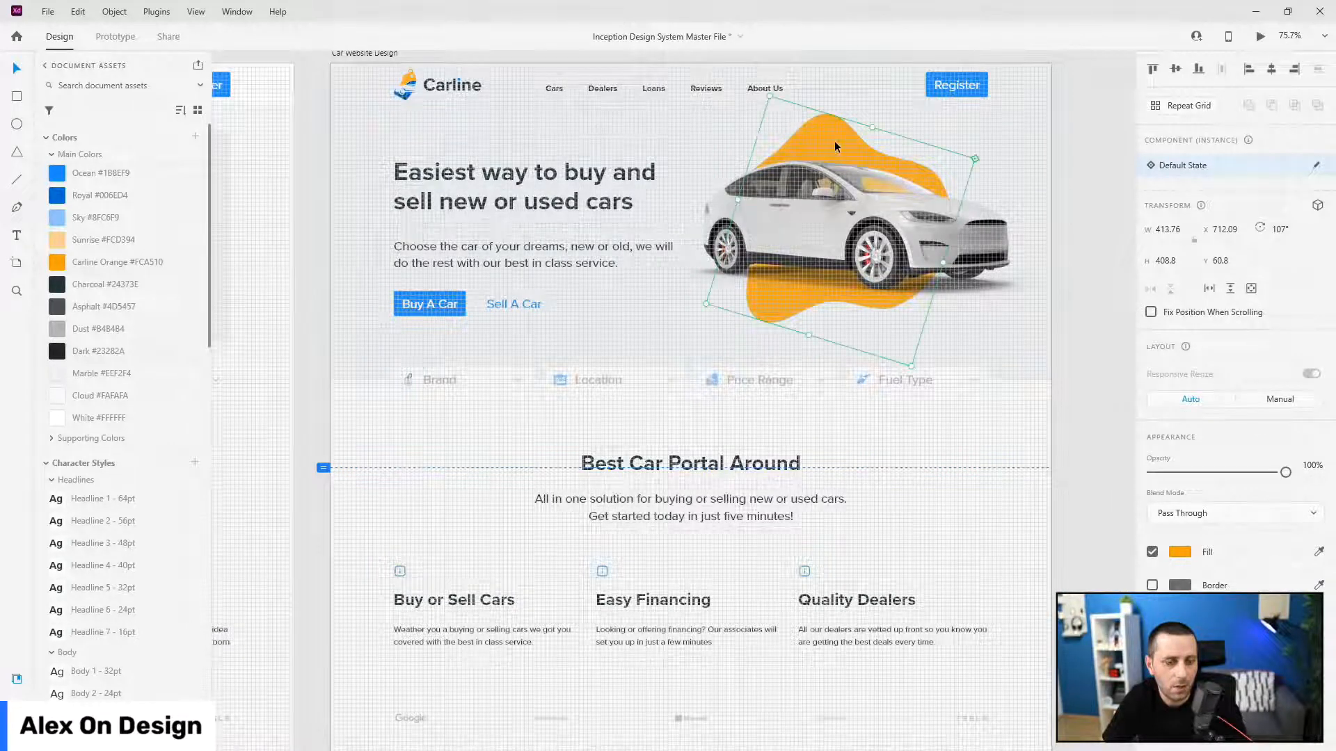
- Convert the buy-cars-icn, easy-financing-icn and quality-dealers-icn groups into components and delete the three originals from the artboard
{"action": "scroll", "coordinate": [590, 283], "scroll_direction": "down", "scroll_amount": 5}
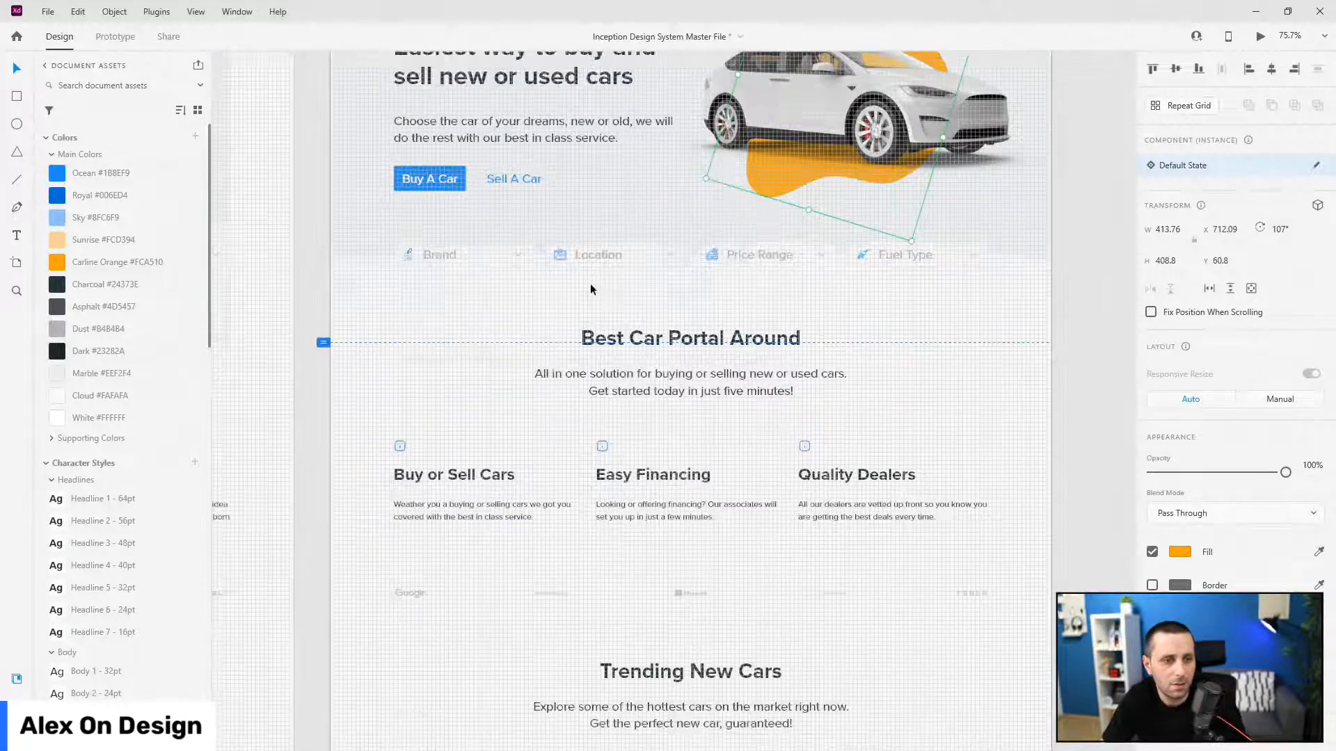
{"action": "scroll", "coordinate": [605, 335], "scroll_direction": "down", "scroll_amount": 1}
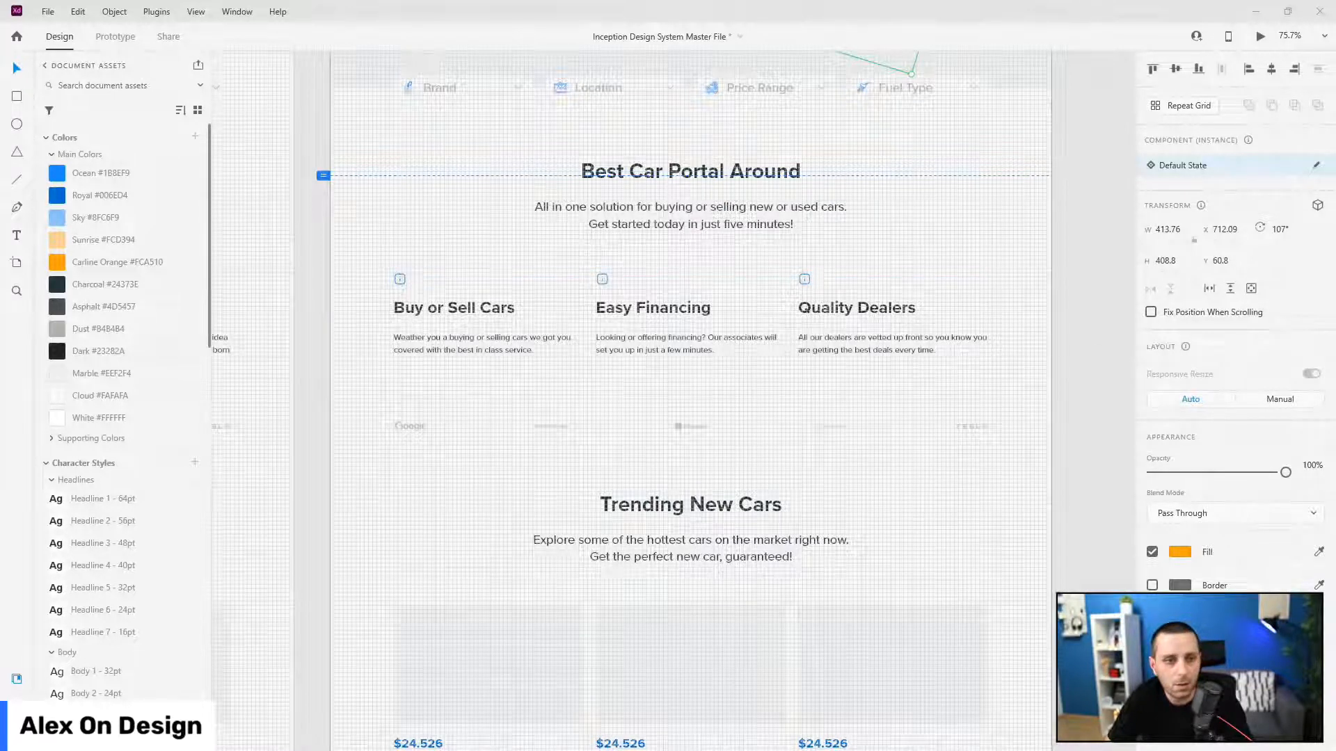
{"action": "left_click", "coordinate": [993, 263]}
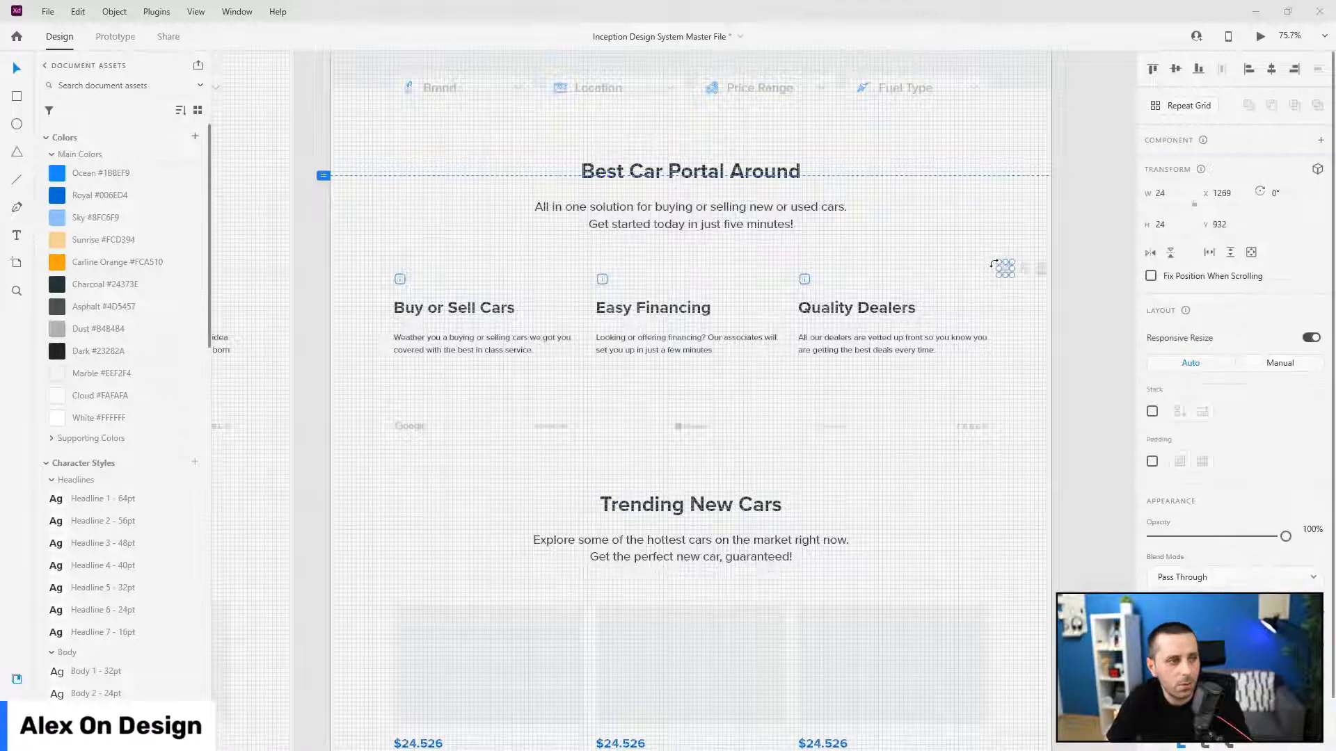
{"action": "left_click", "coordinate": [21, 697]}
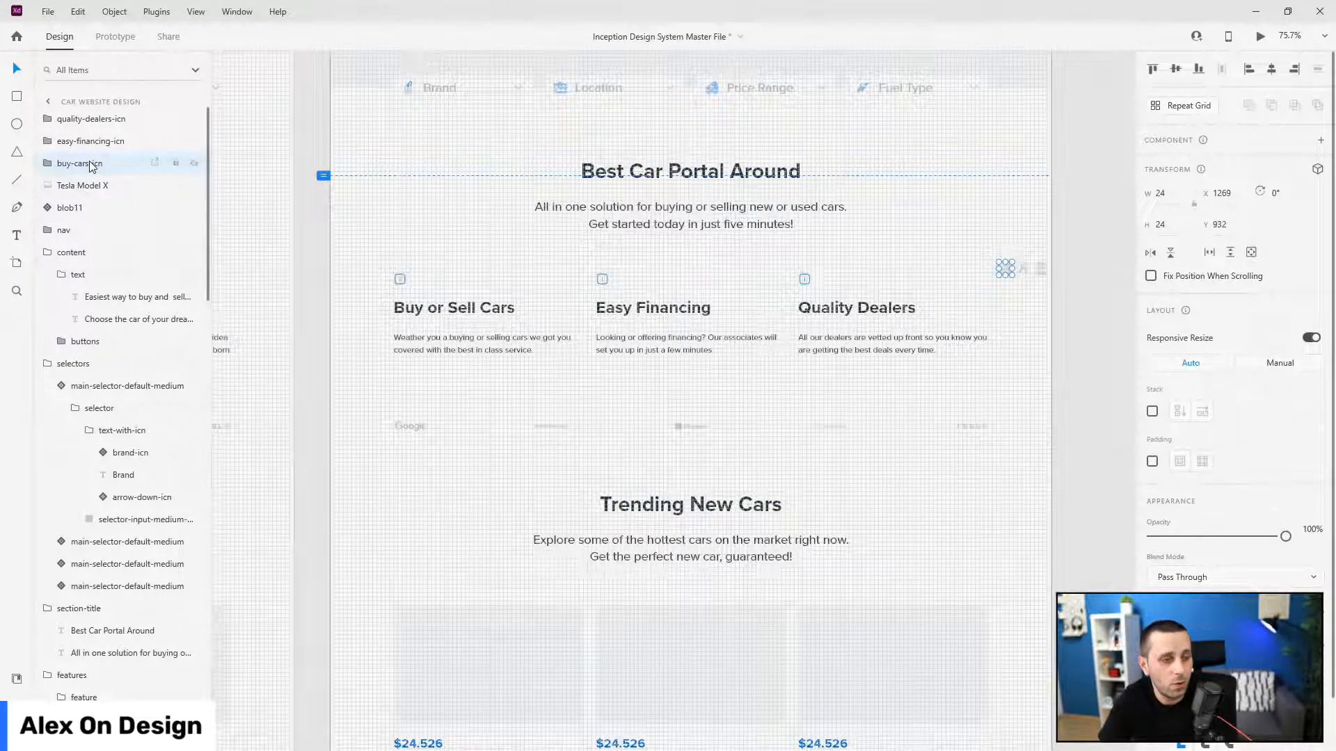
{"action": "key", "text": "ctrl+k"}
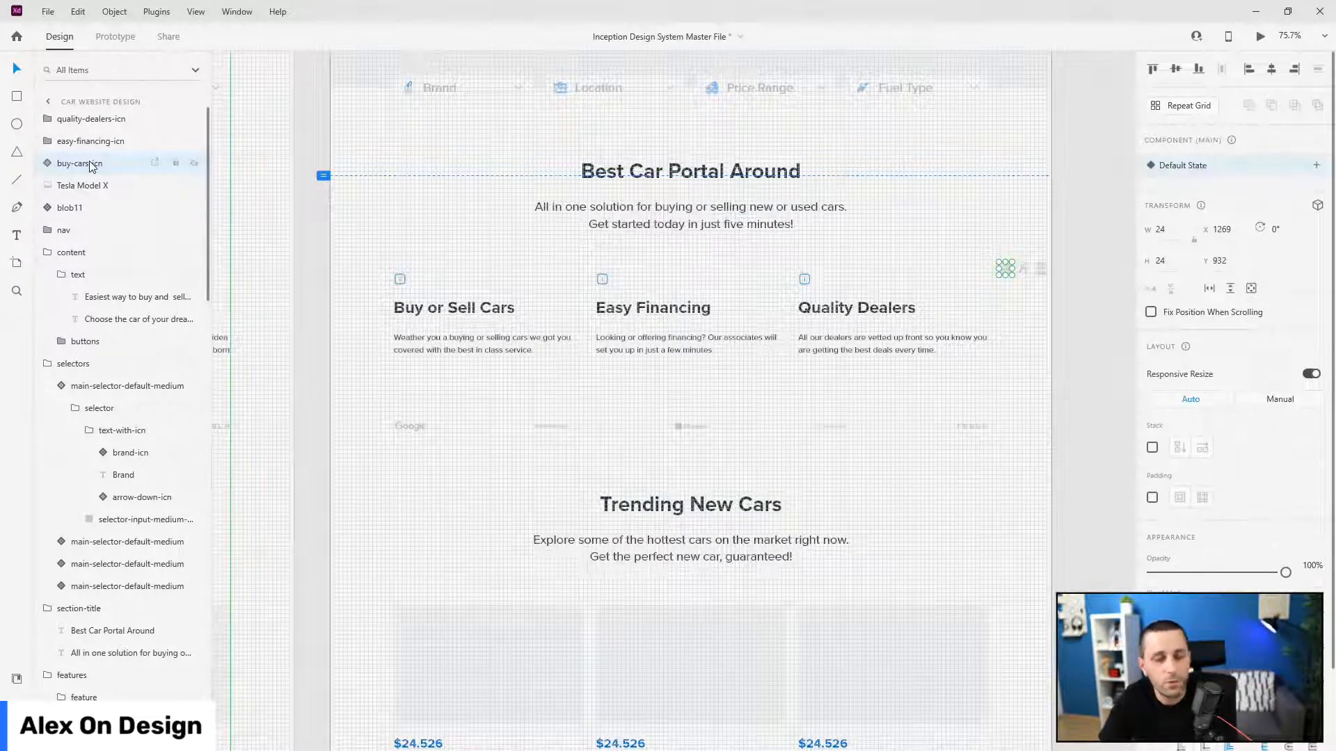
{"action": "left_click", "coordinate": [101, 126]}
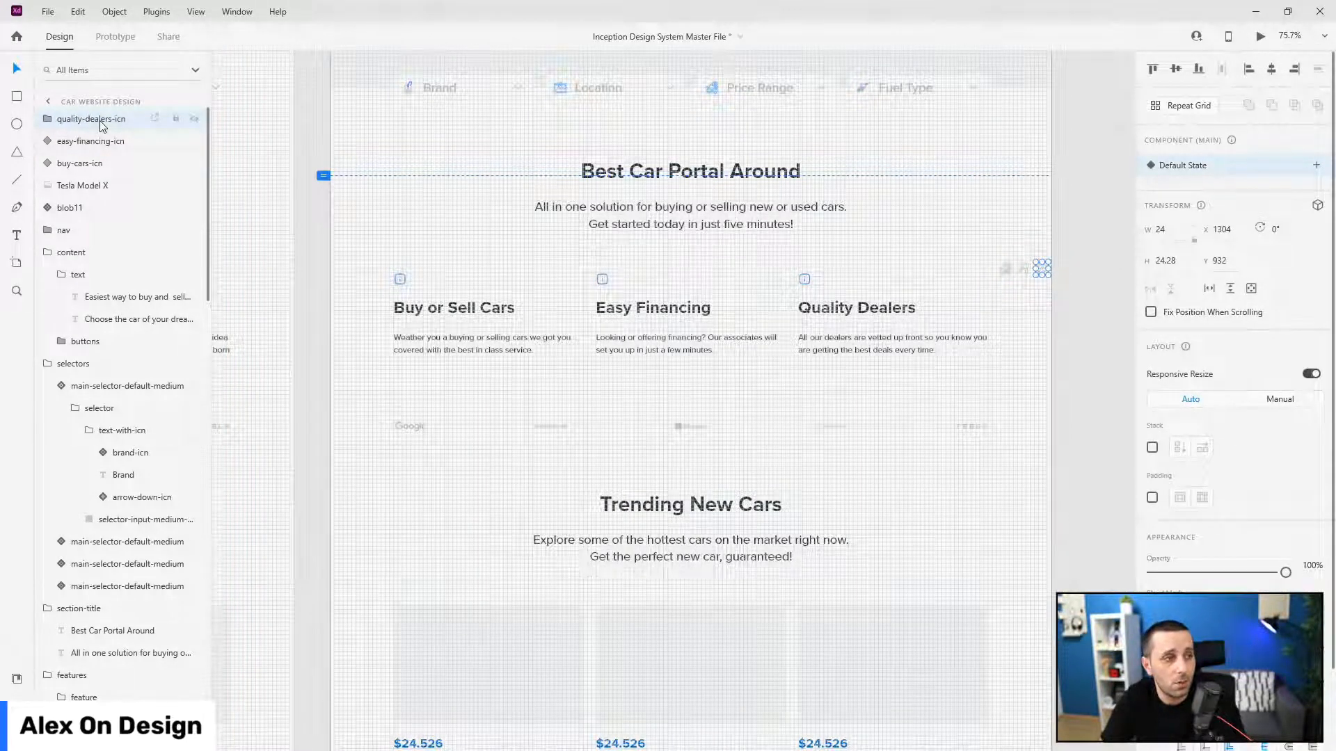
{"action": "key", "text": "ctrl+k"}
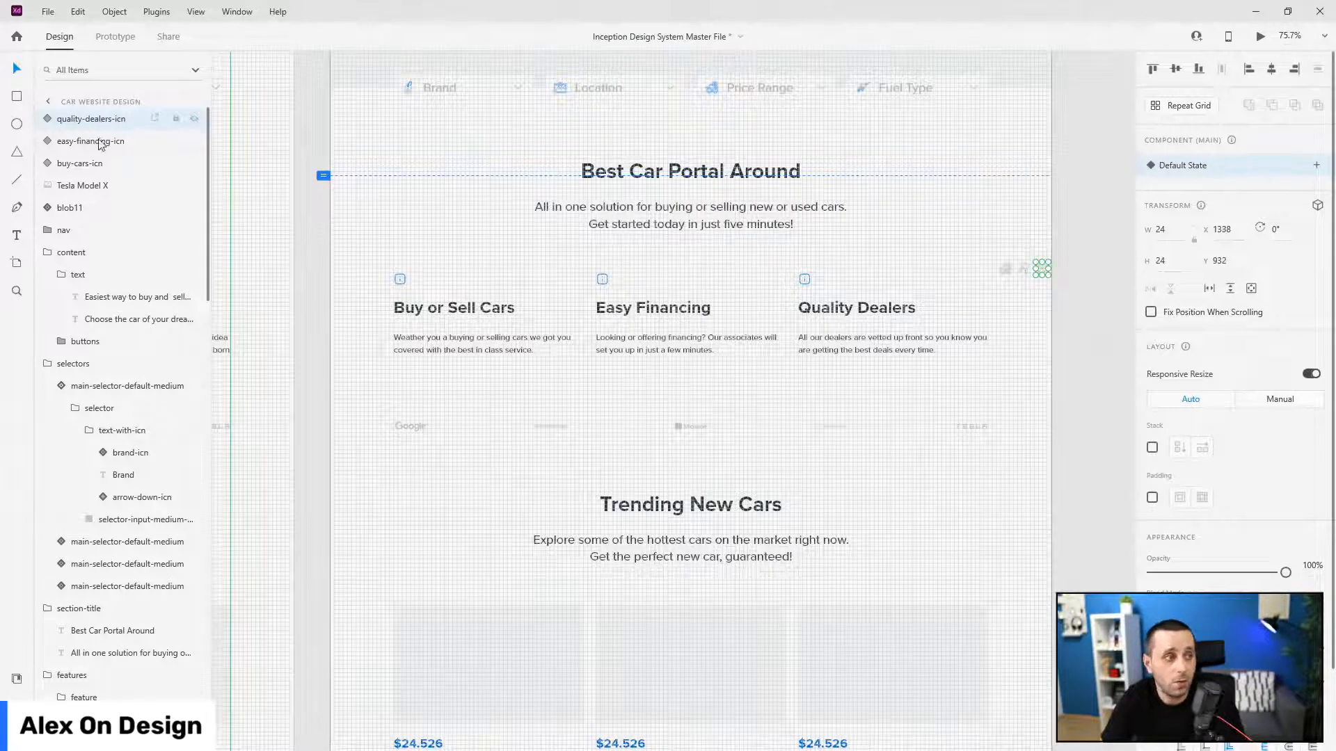
{"action": "left_click", "coordinate": [97, 170], "text": "shift"}
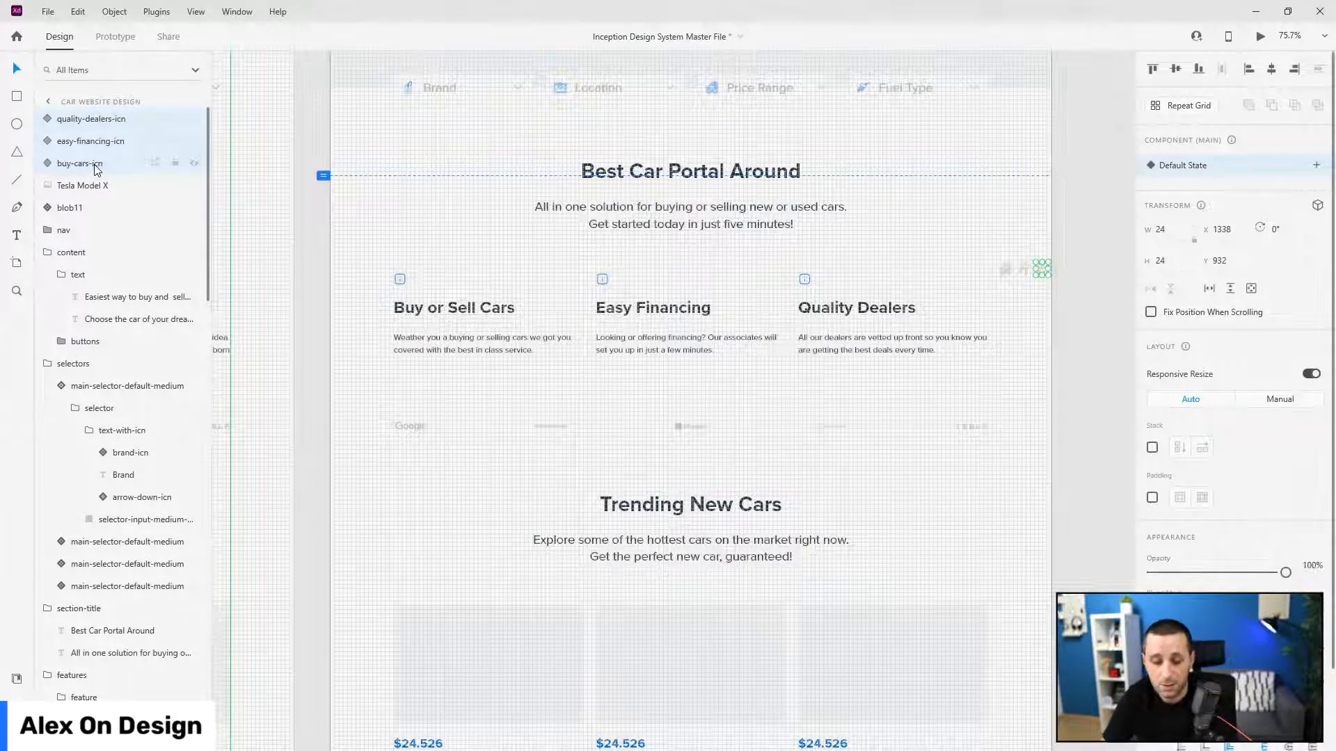
- Replace the information icon above Buy or Sell Cars with the buy-cars-icn component and color it Ocean
{"action": "left_click", "coordinate": [406, 281]}
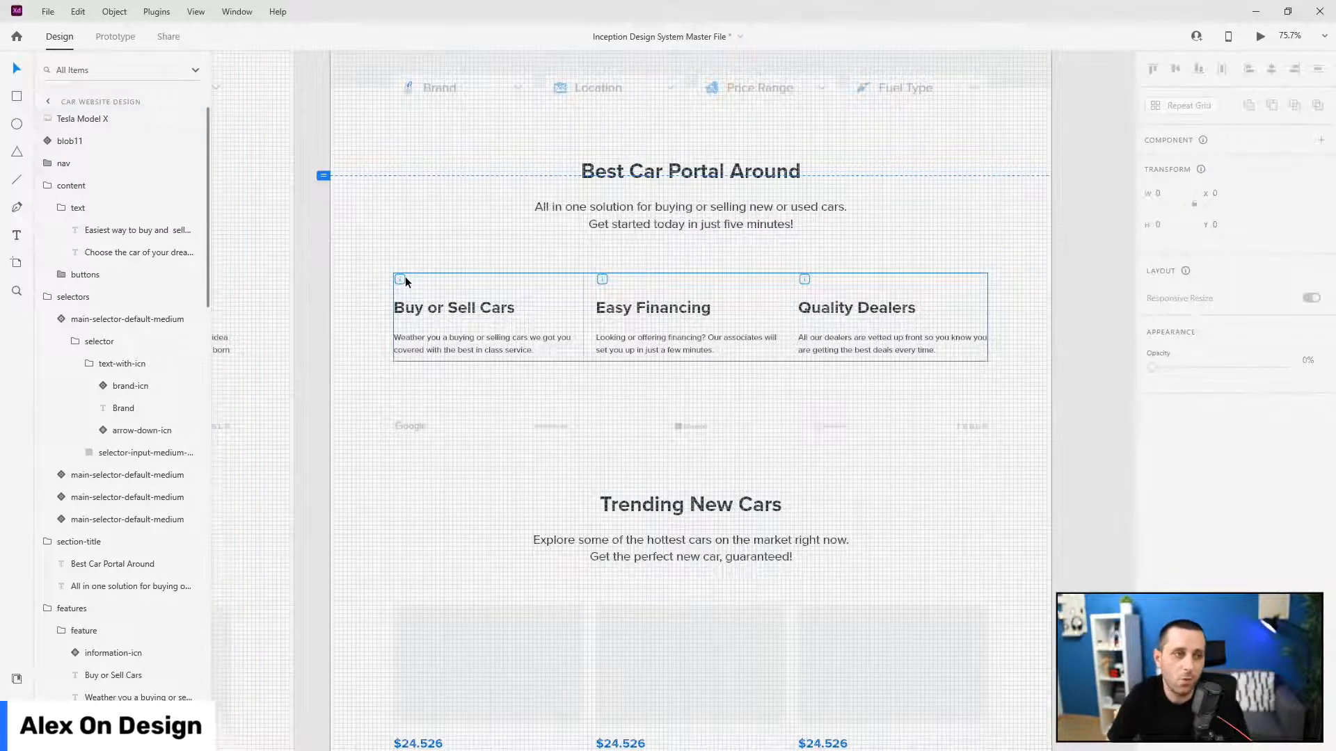
{"action": "scroll", "coordinate": [405, 281], "scroll_direction": "up", "scroll_amount": 10}
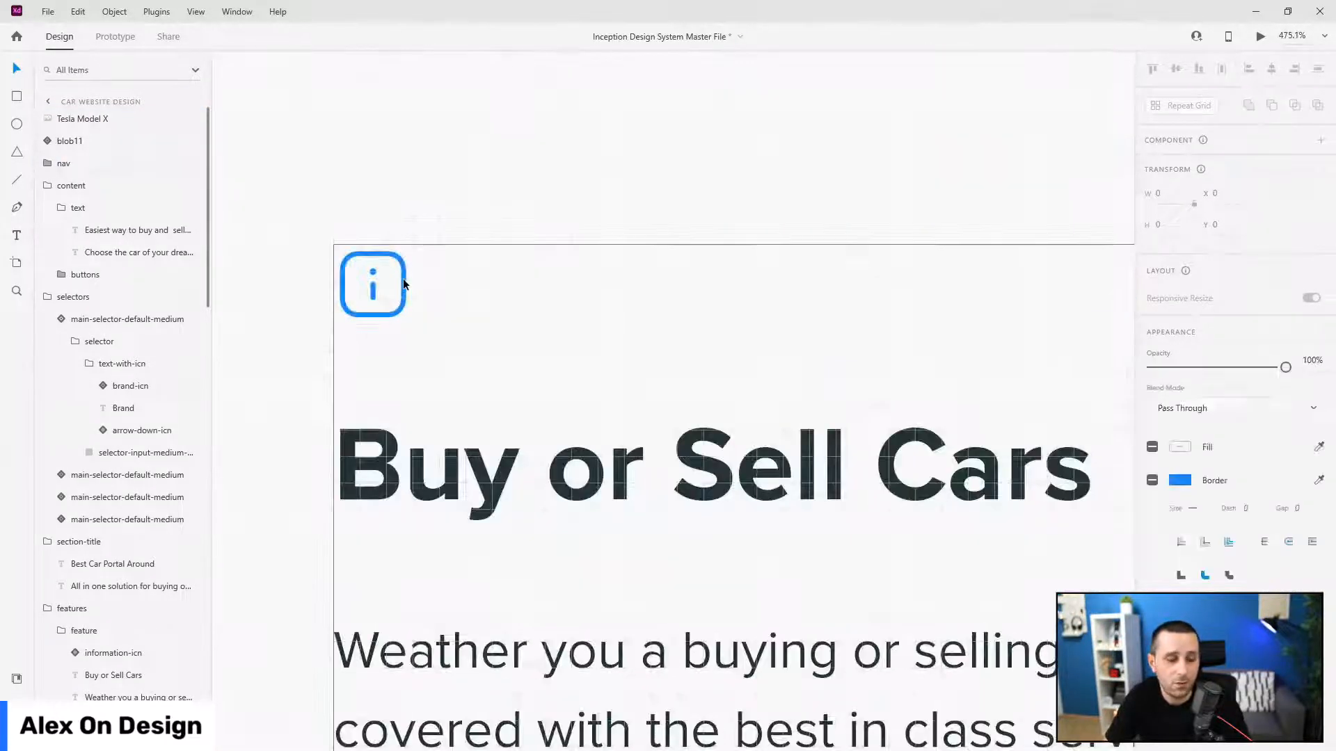
{"action": "key", "text": "ctrl+shift+y"}
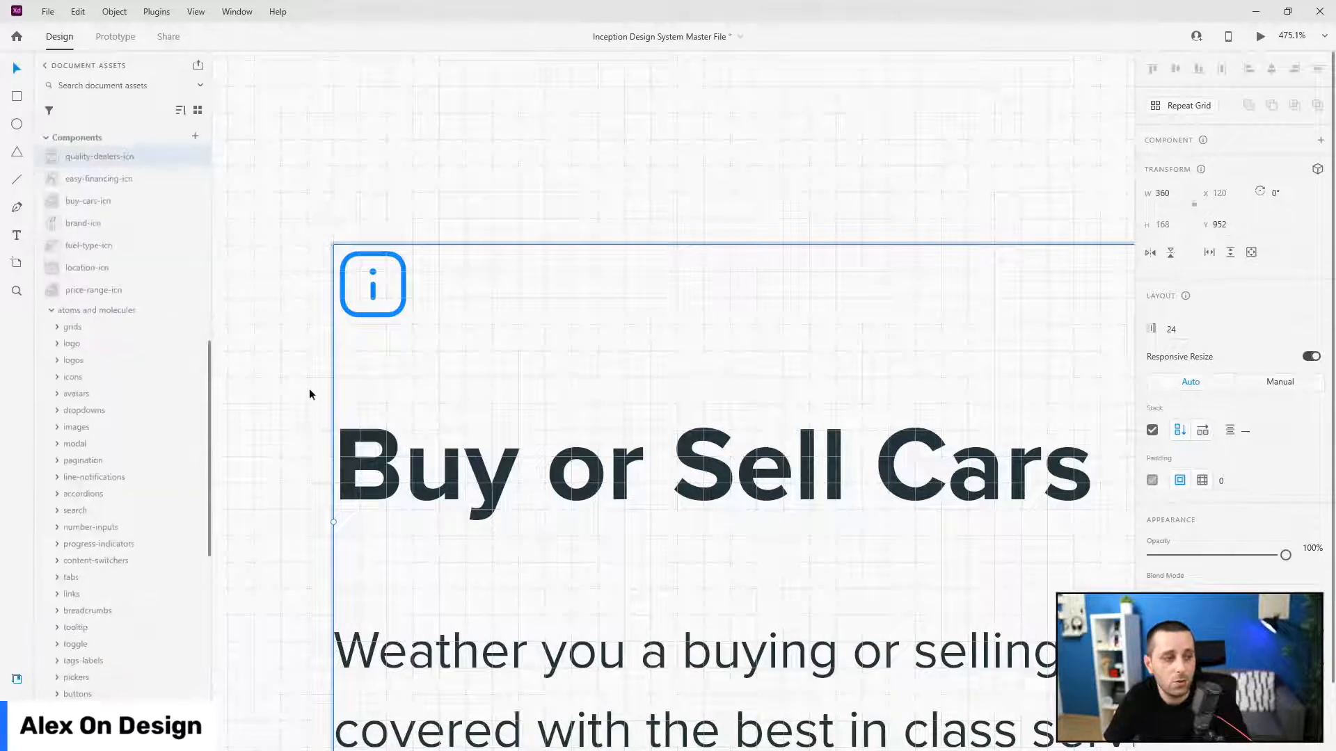
{"action": "double_click", "coordinate": [402, 280]}
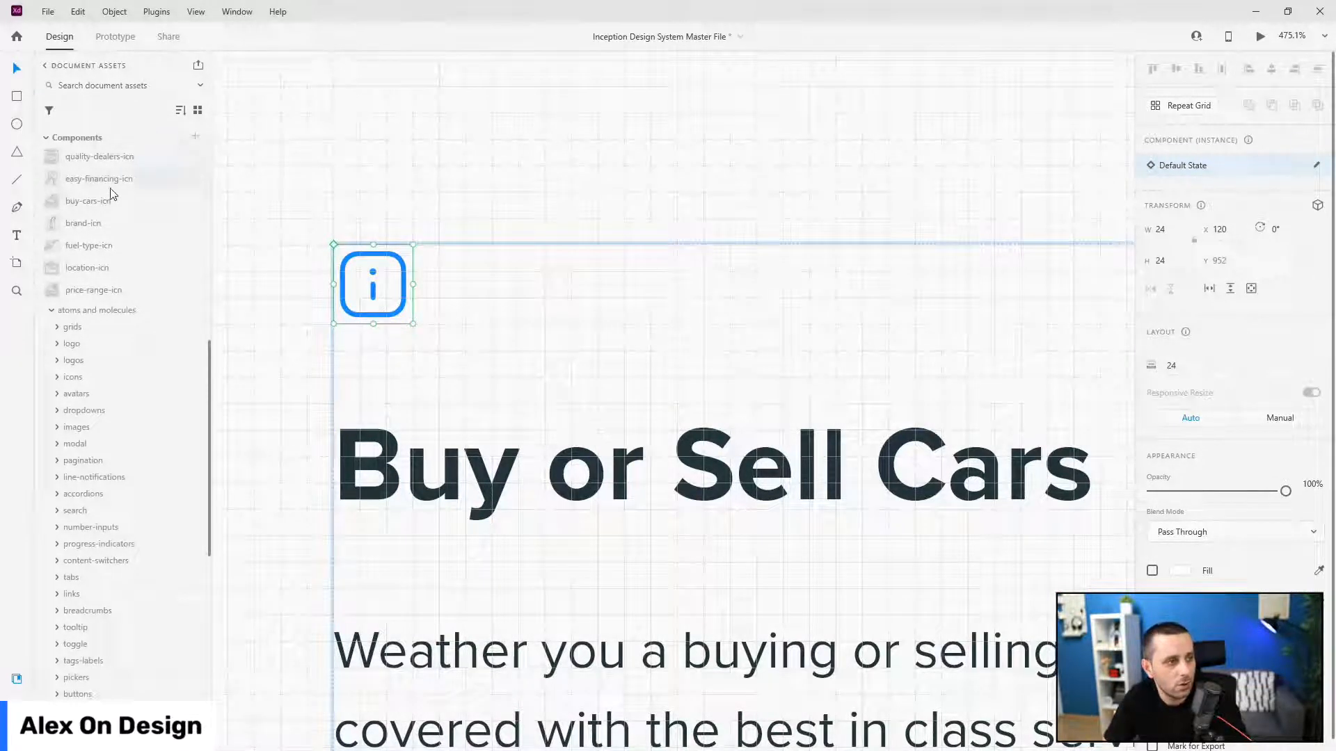
{"action": "left_click_drag", "start_coordinate": [71, 210], "coordinate": [371, 273]}
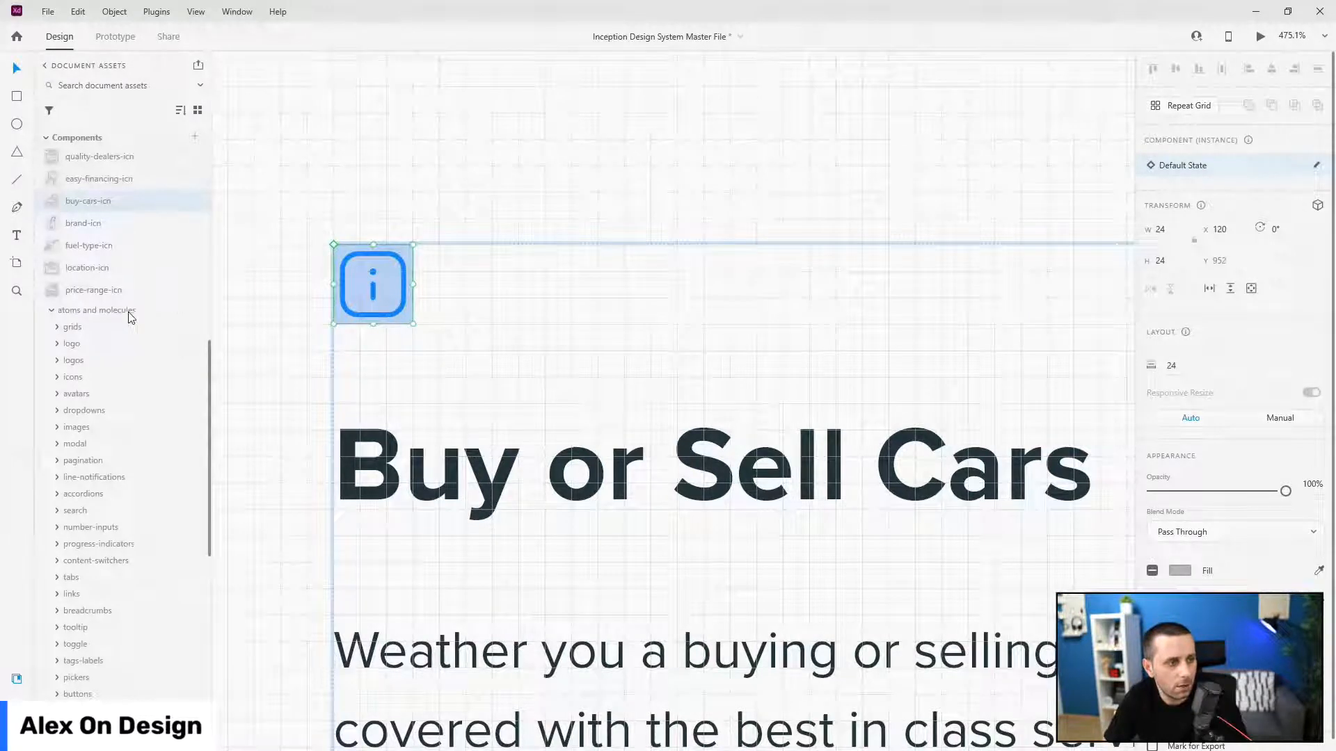
{"action": "scroll", "coordinate": [86, 335], "scroll_direction": "up", "scroll_amount": 8}
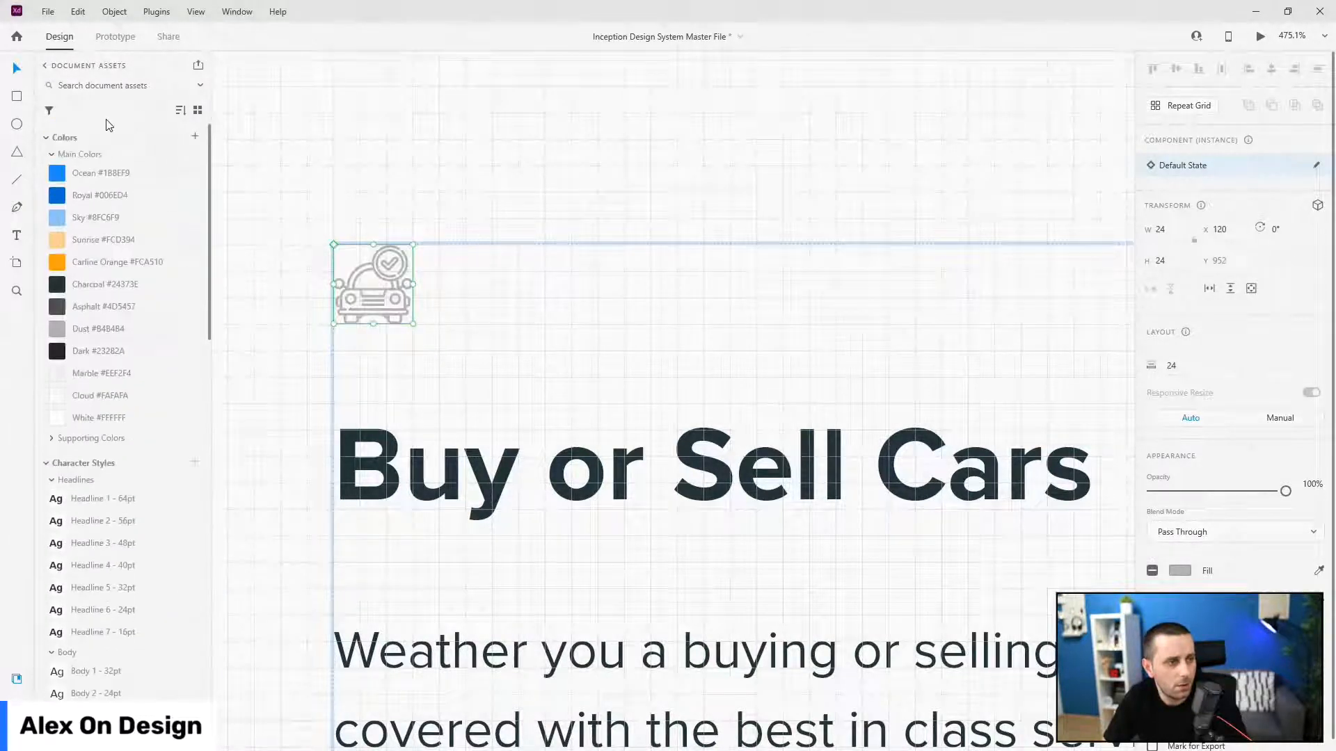
{"action": "left_click", "coordinate": [117, 180]}
{"action": "scroll", "coordinate": [104, 368], "scroll_direction": "down", "scroll_amount": 1}
{"action": "scroll", "coordinate": [105, 368], "scroll_direction": "down", "scroll_amount": 10}
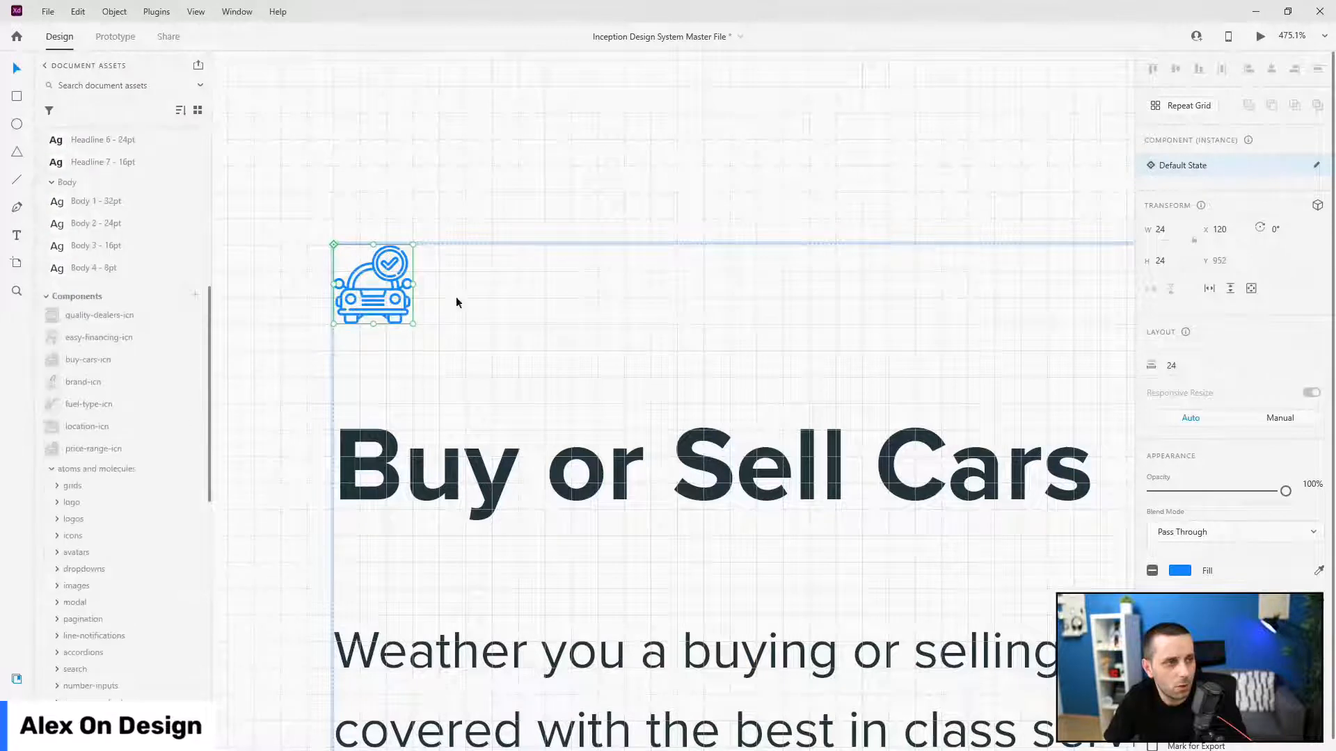
{"action": "scroll", "coordinate": [391, 288], "scroll_direction": "down", "scroll_amount": 5}
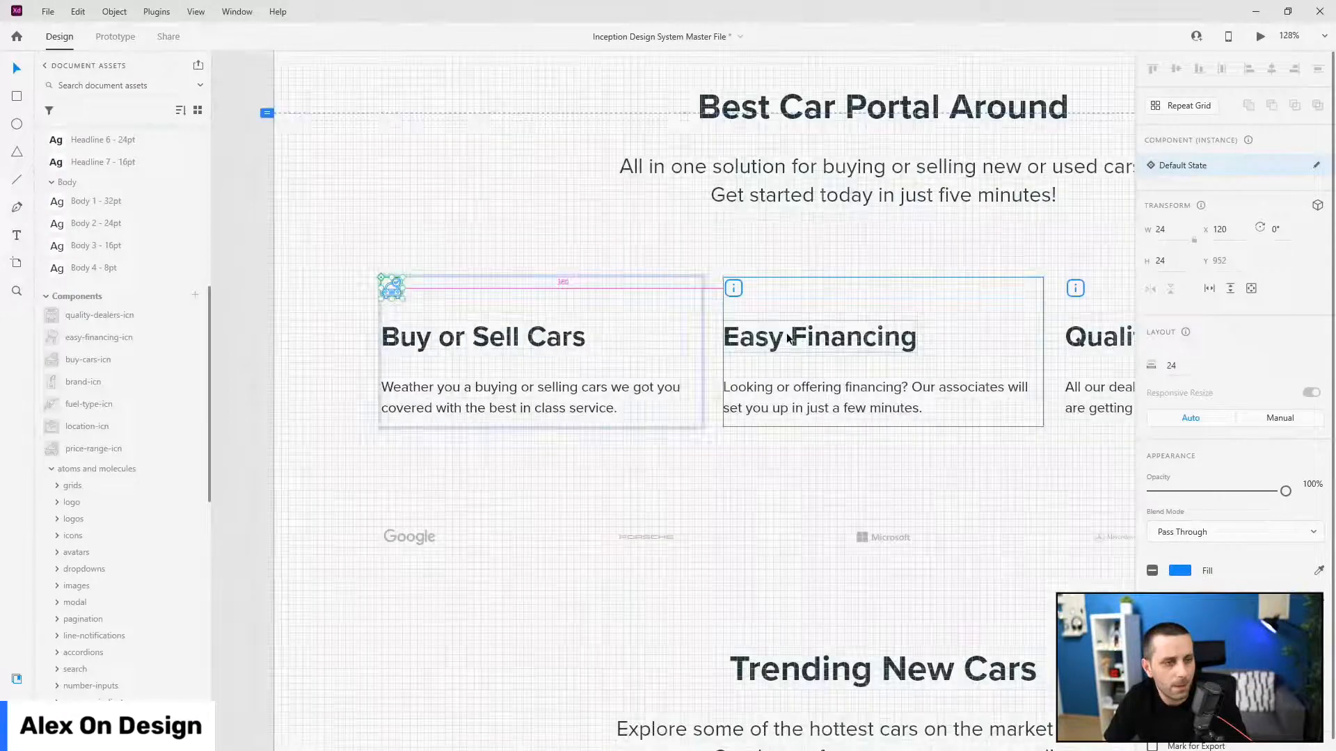
{"action": "scroll", "coordinate": [769, 281], "scroll_direction": "up", "scroll_amount": 5}
{"action": "key", "text": "ctrl+z"}
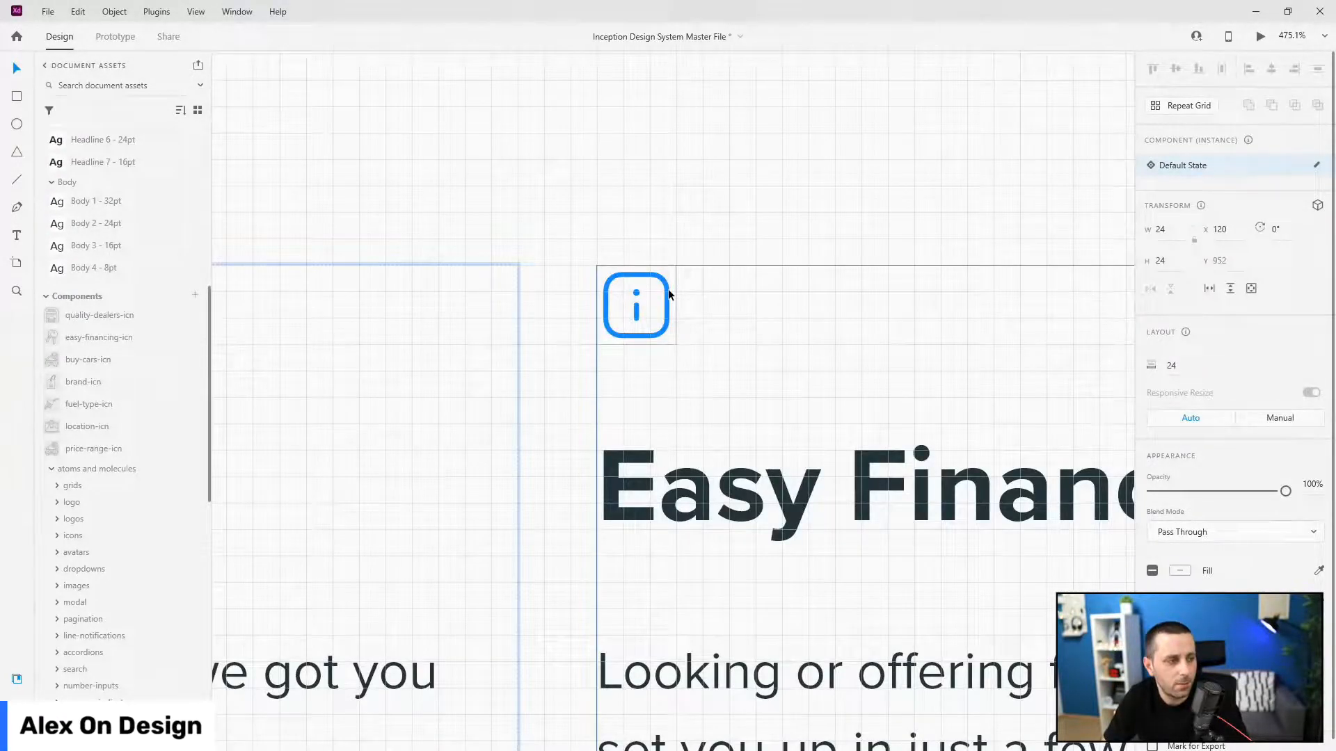
{"action": "left_click", "coordinate": [670, 295]}
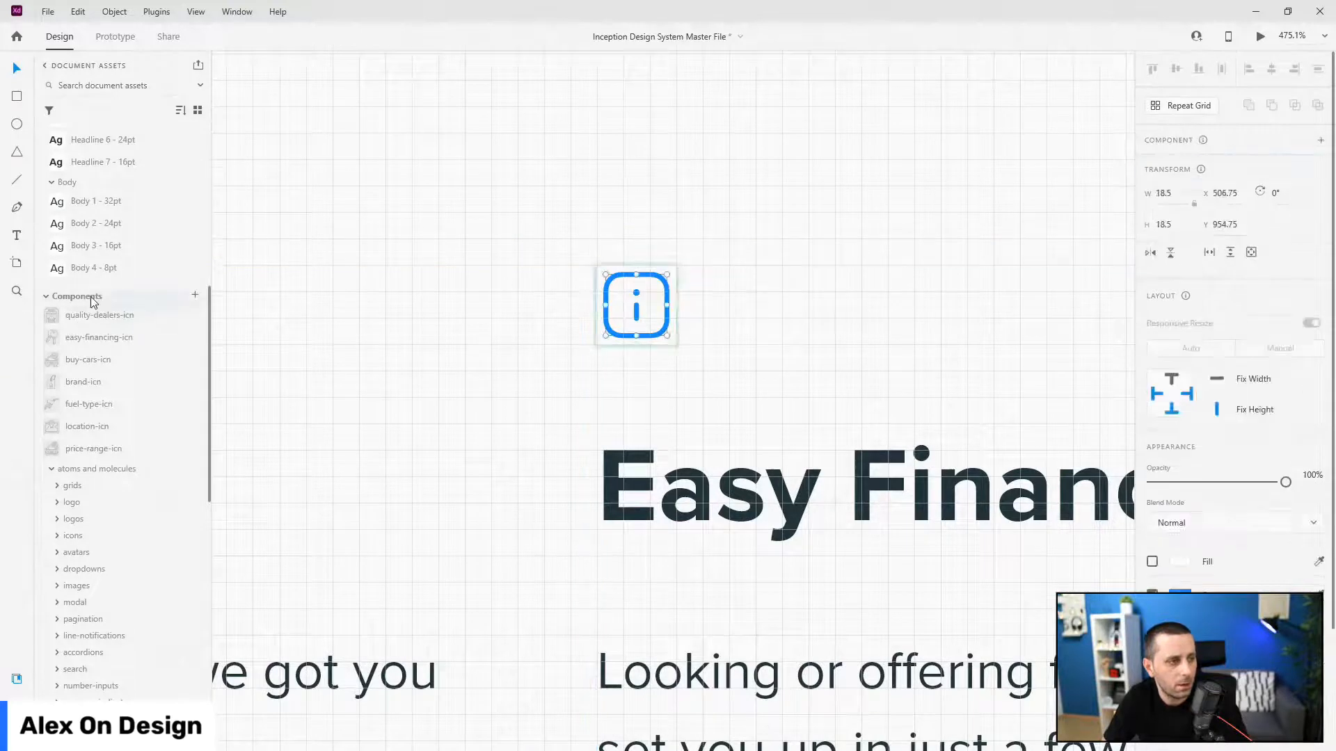
{"action": "left_click_drag", "start_coordinate": [102, 344], "coordinate": [640, 298]}
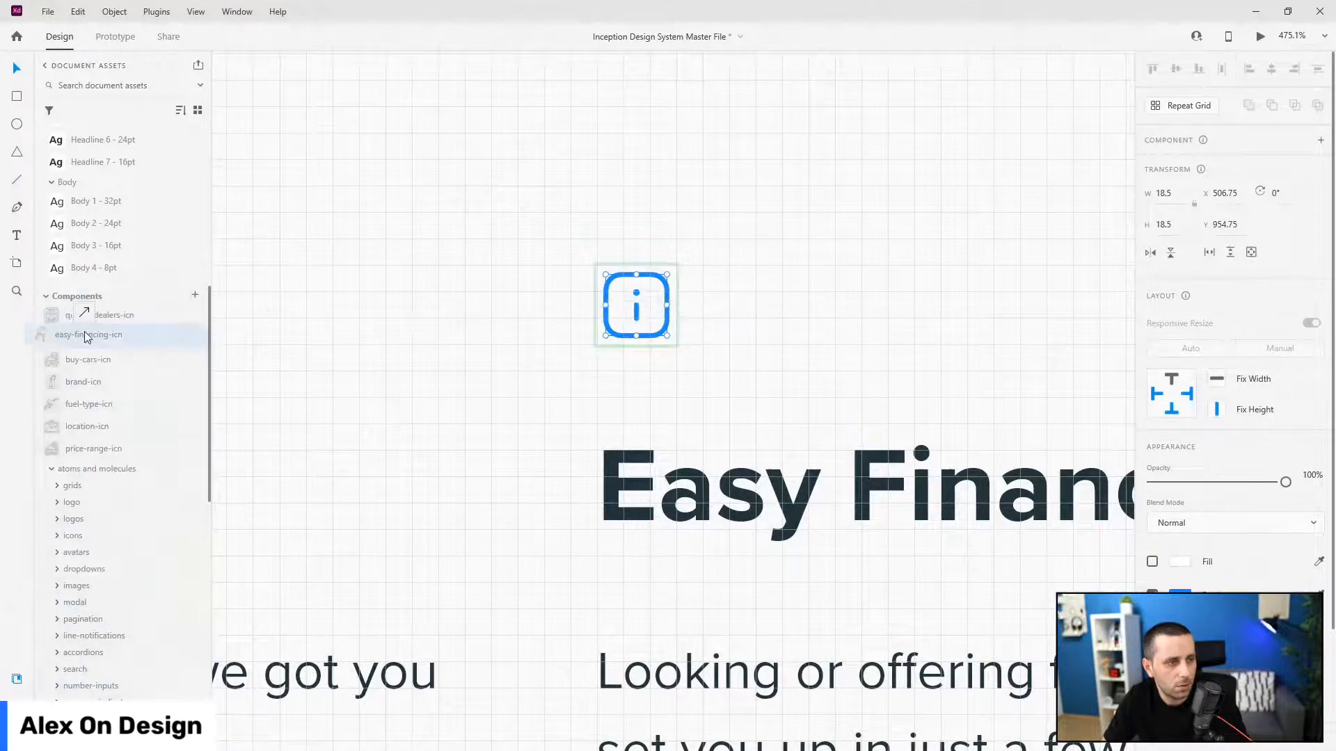
{"action": "left_click", "coordinate": [704, 291]}
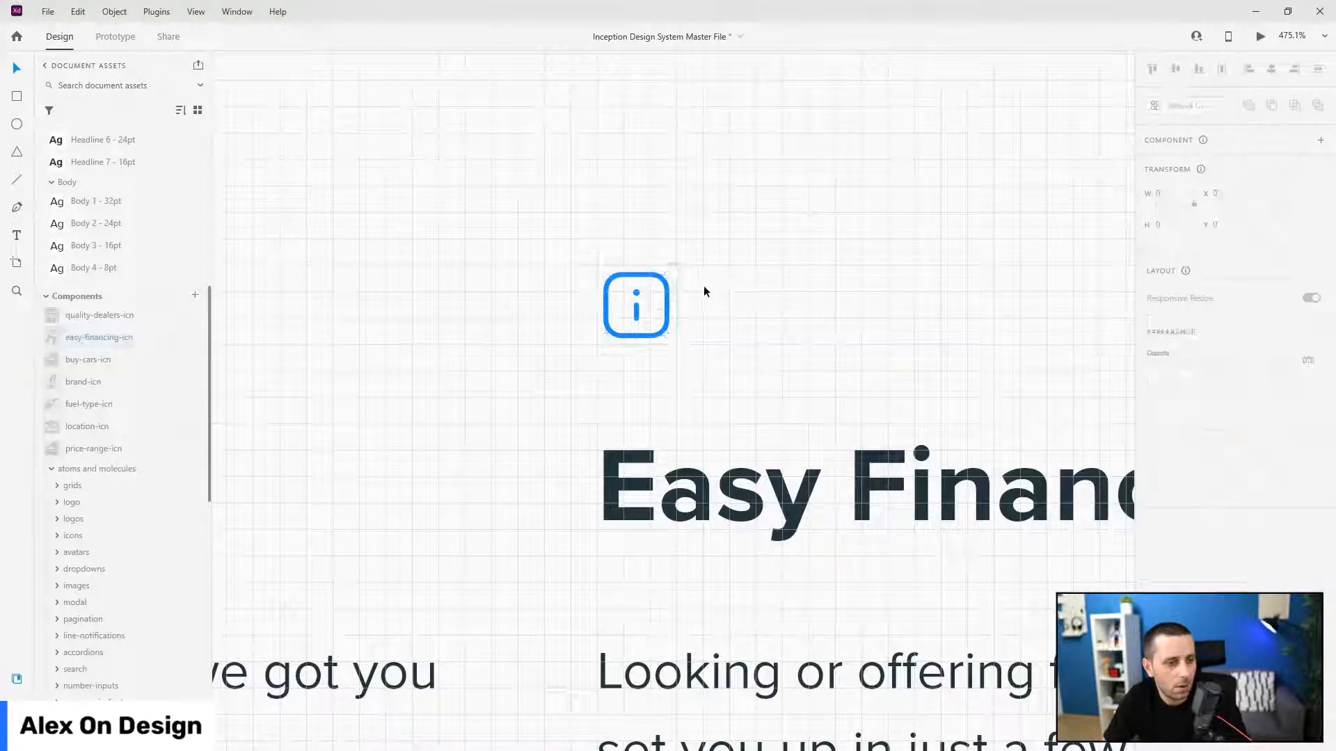
- Replace the information icon above Easy Financing with the easy-financing-icn component and color it Ocean
{"action": "left_click", "coordinate": [666, 291]}
{"action": "double_click", "coordinate": [666, 290]}
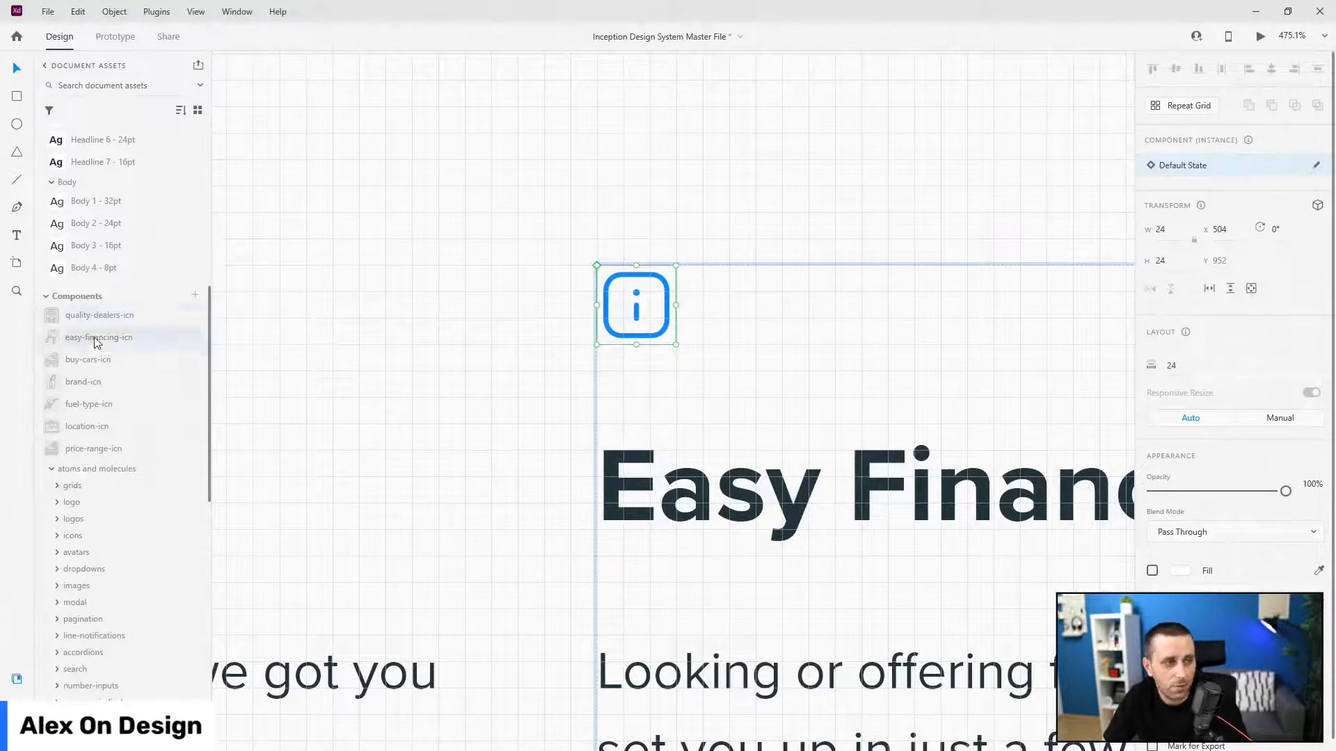
{"action": "left_click_drag", "start_coordinate": [93, 339], "coordinate": [658, 278]}
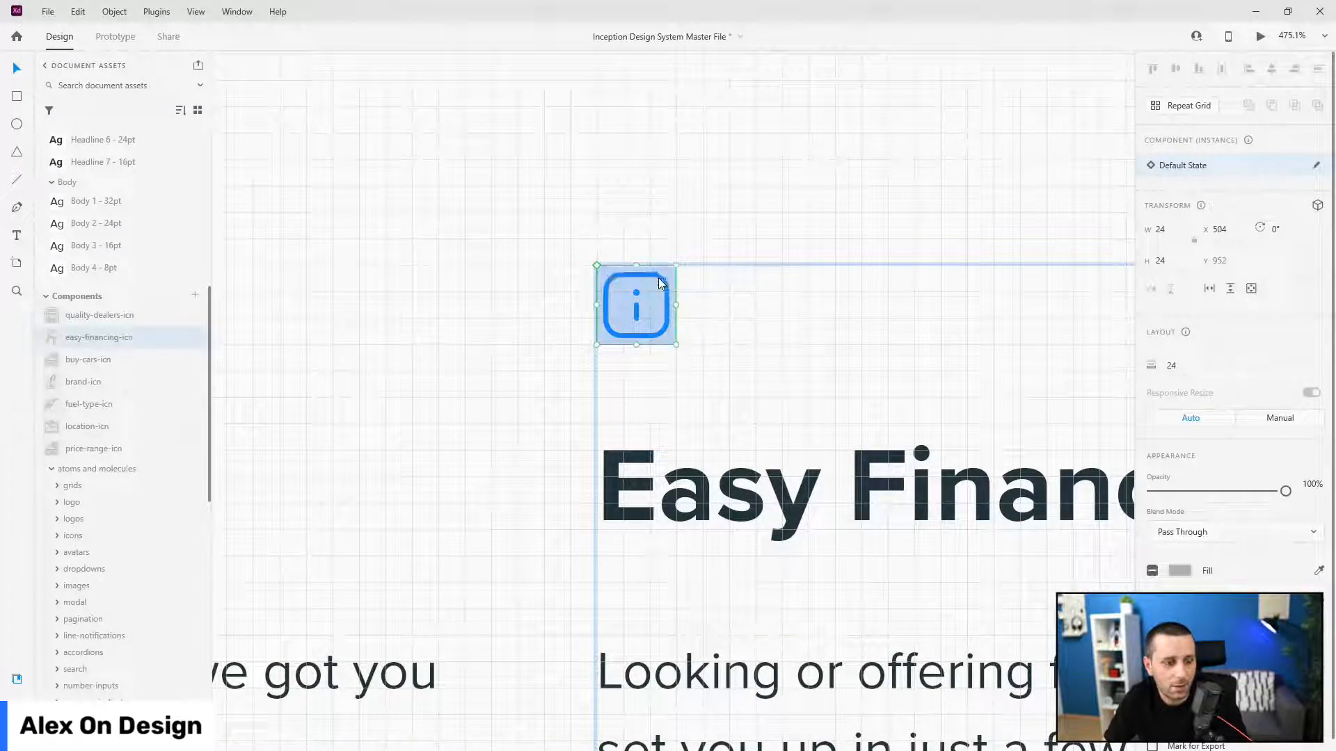
{"action": "scroll", "coordinate": [89, 229], "scroll_direction": "up", "scroll_amount": 7}
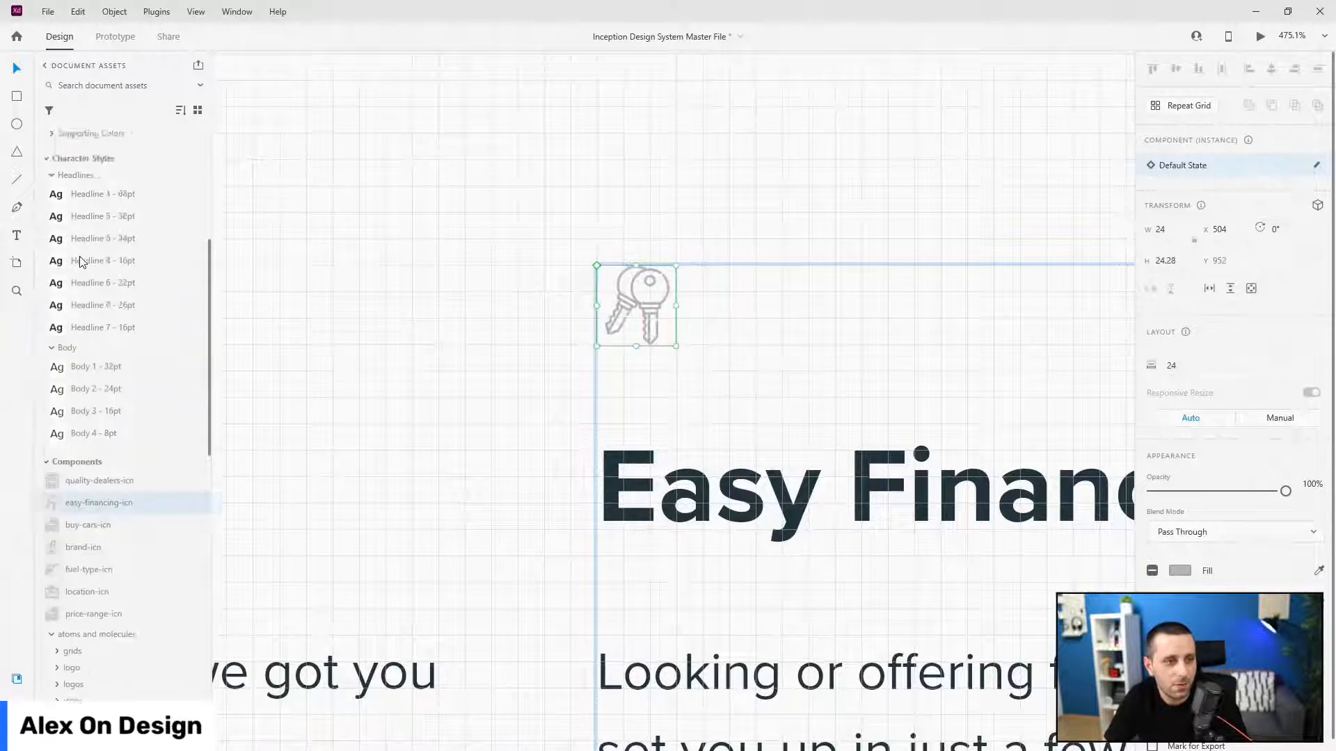
{"action": "left_click", "coordinate": [107, 171]}
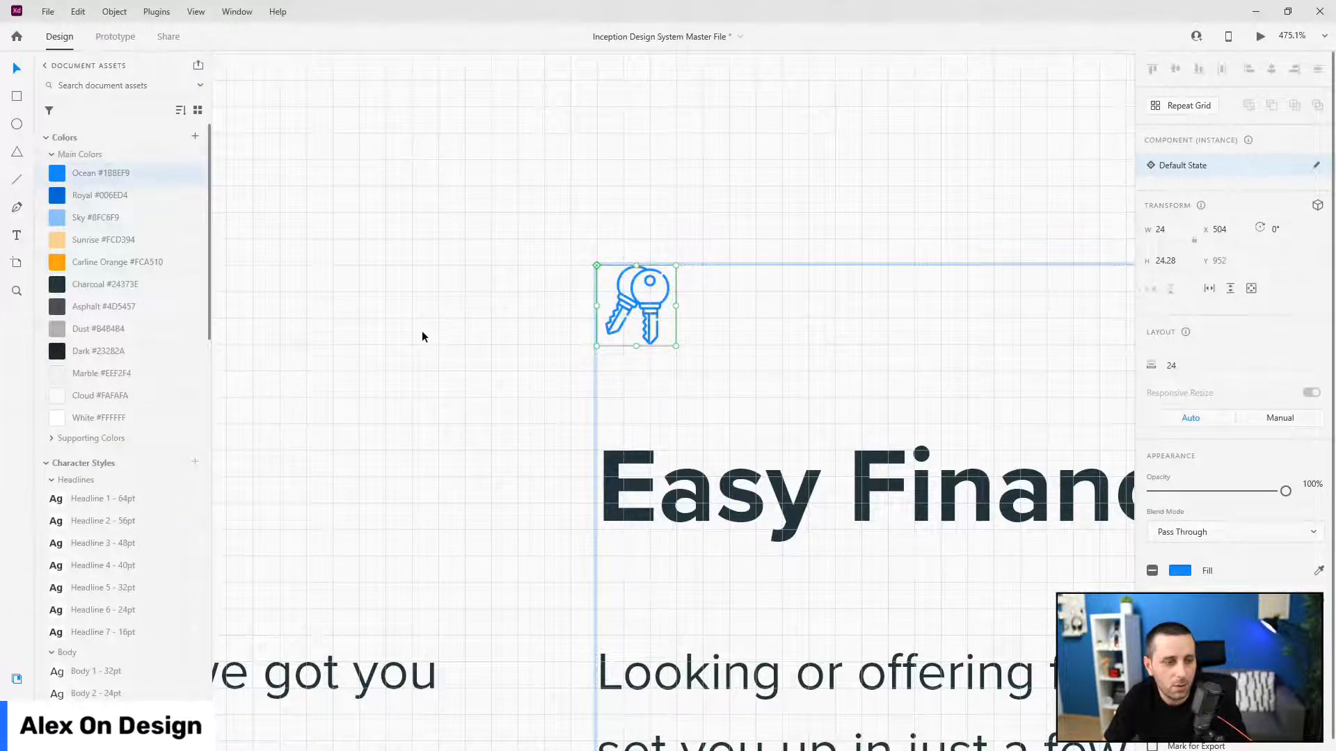
- Replace the information icon above Quality Dealers with the quality-dealers-icn component and color it Ocean
{"action": "scroll", "coordinate": [369, 342], "scroll_direction": "down", "scroll_amount": 1}
{"action": "scroll", "coordinate": [366, 346], "scroll_direction": "down", "scroll_amount": 4}
{"action": "scroll", "coordinate": [904, 327], "scroll_direction": "up", "scroll_amount": 6}
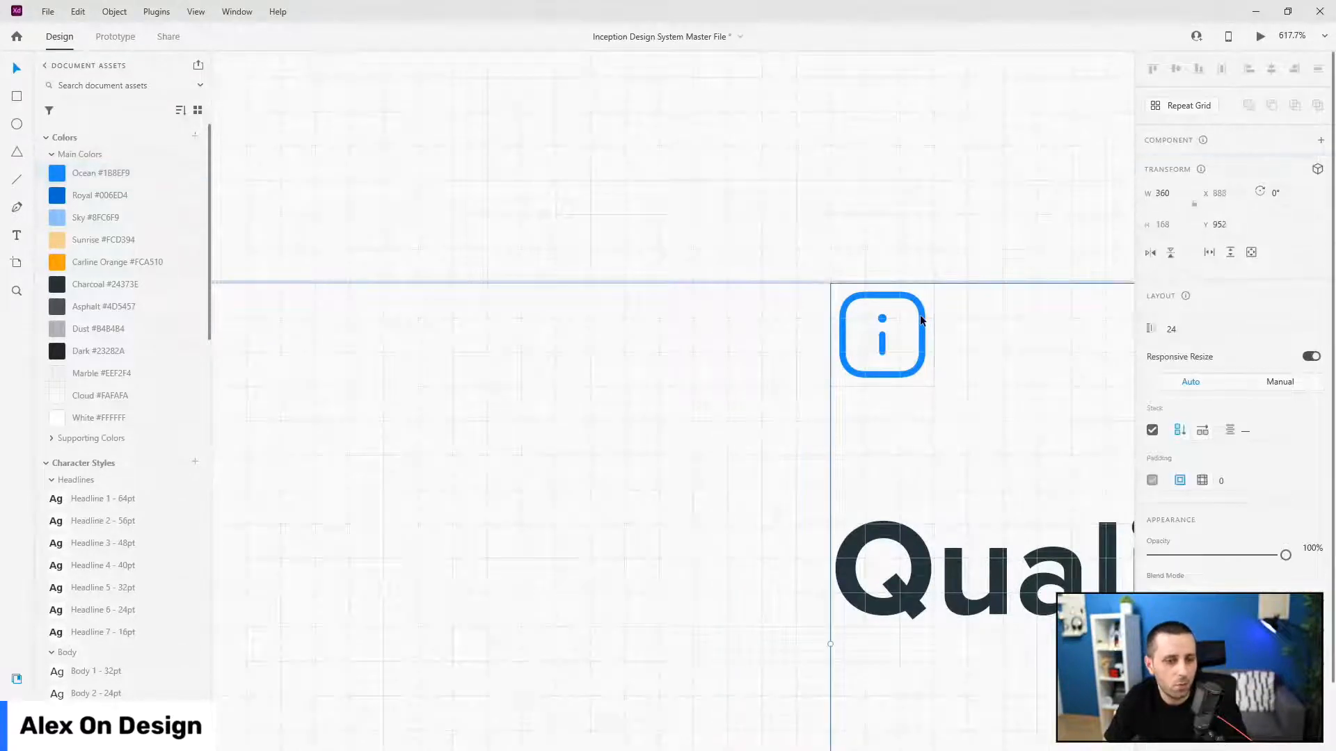
{"action": "left_click", "coordinate": [920, 320]}
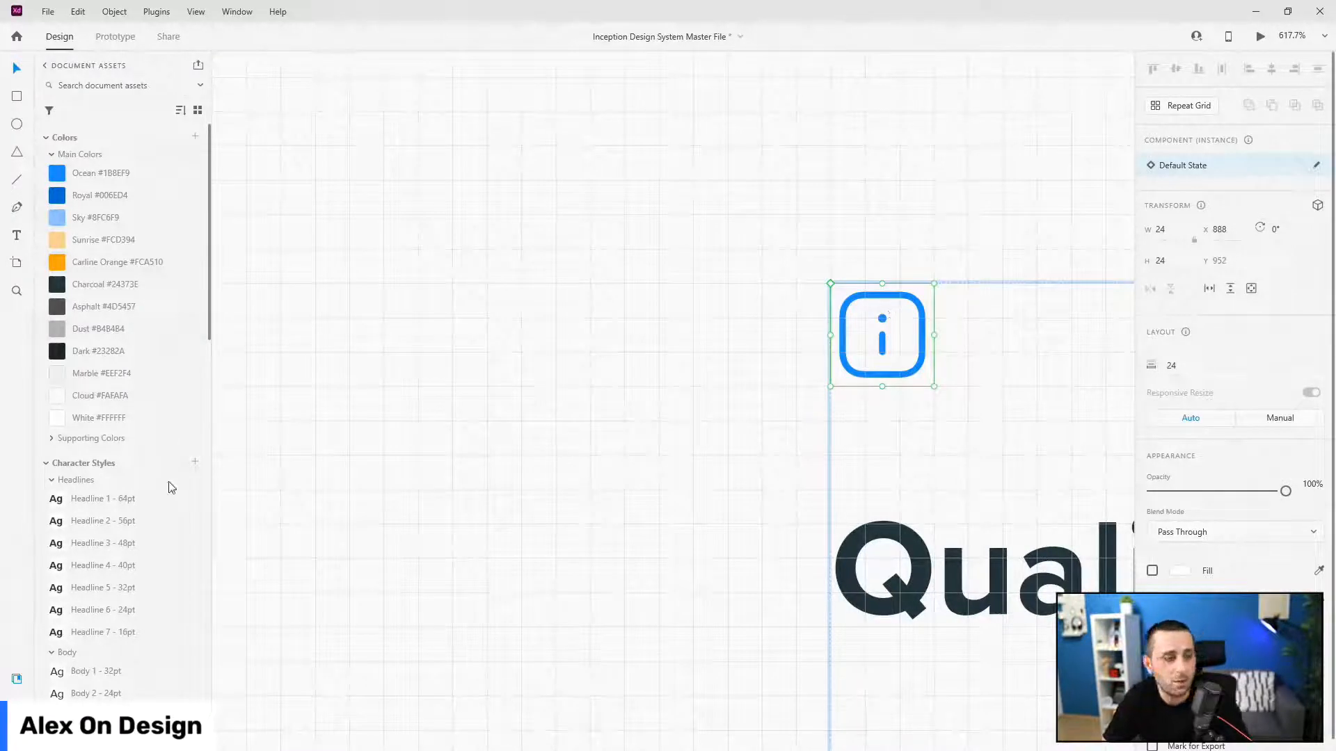
{"action": "scroll", "coordinate": [140, 502], "scroll_direction": "down", "scroll_amount": 7}
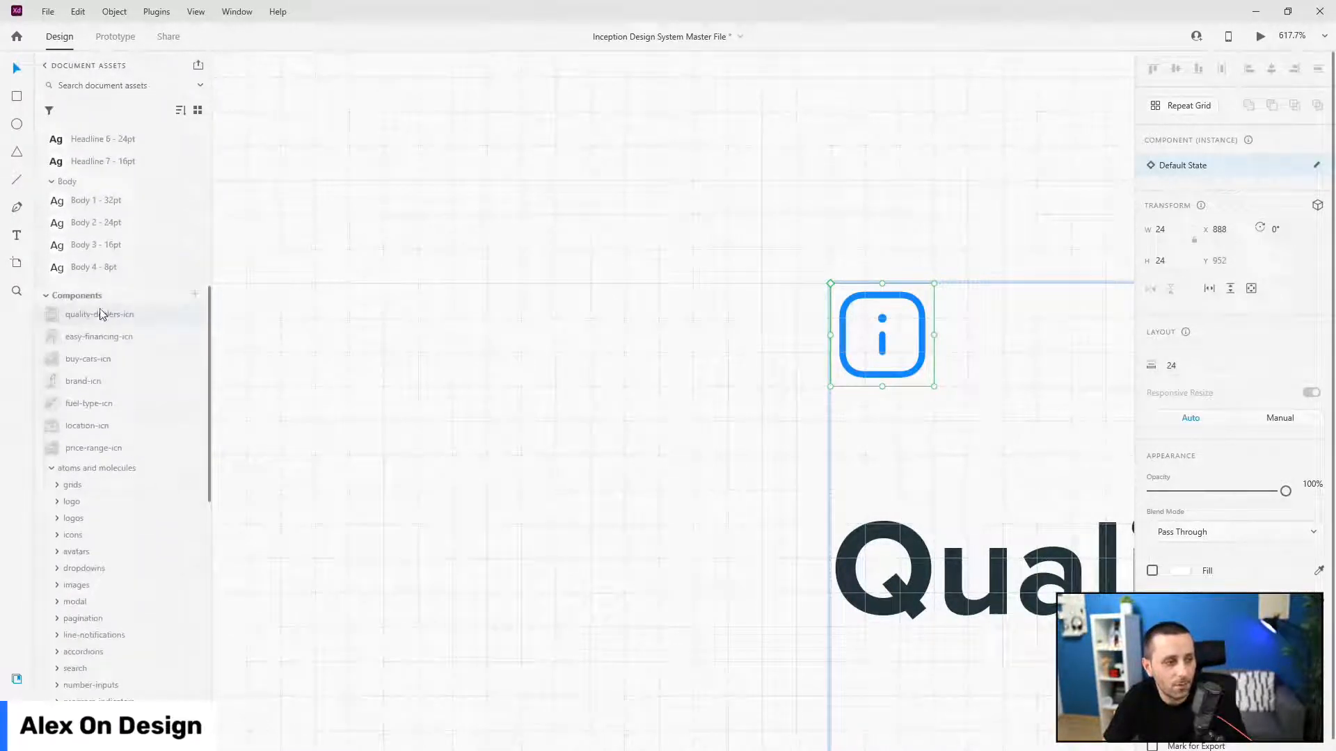
{"action": "left_click_drag", "start_coordinate": [101, 314], "coordinate": [841, 317]}
{"action": "scroll", "coordinate": [106, 382], "scroll_direction": "up", "scroll_amount": 7}
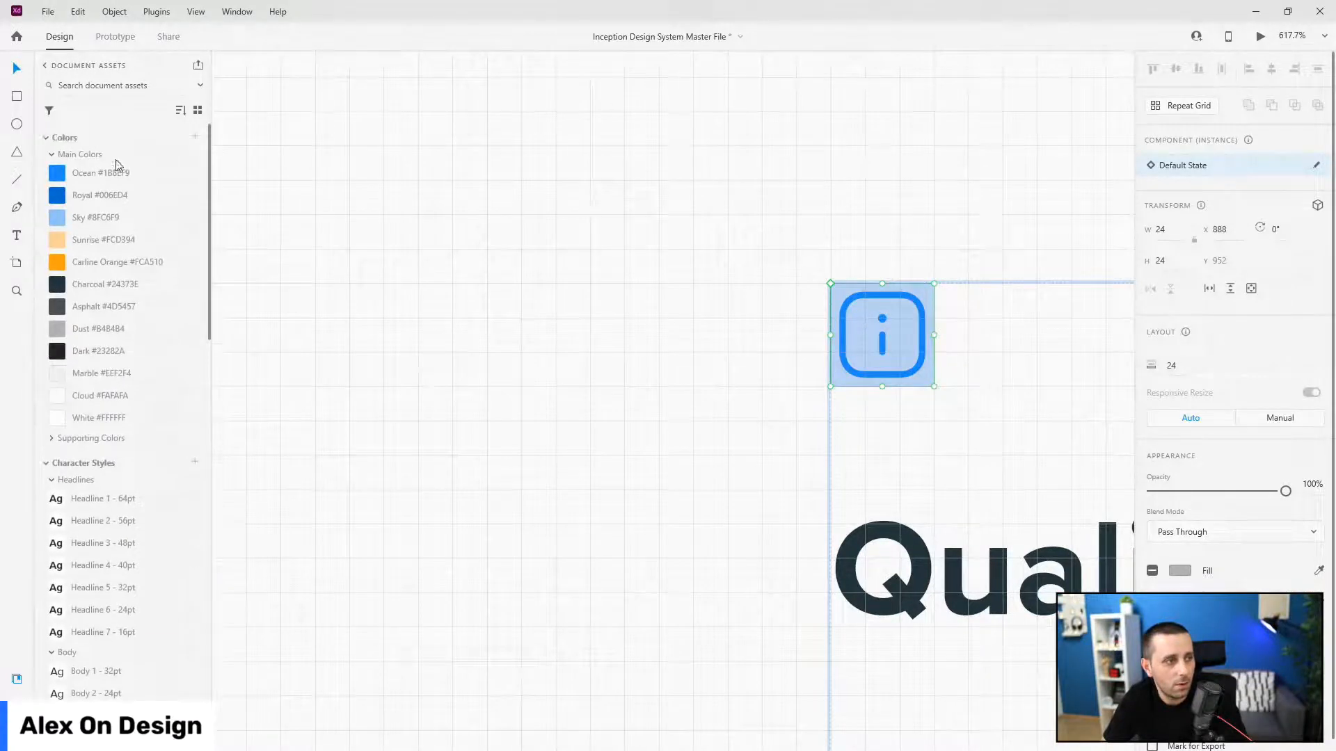
{"action": "left_click", "coordinate": [104, 173]}
{"action": "scroll", "coordinate": [760, 366], "scroll_direction": "down", "scroll_amount": 10}
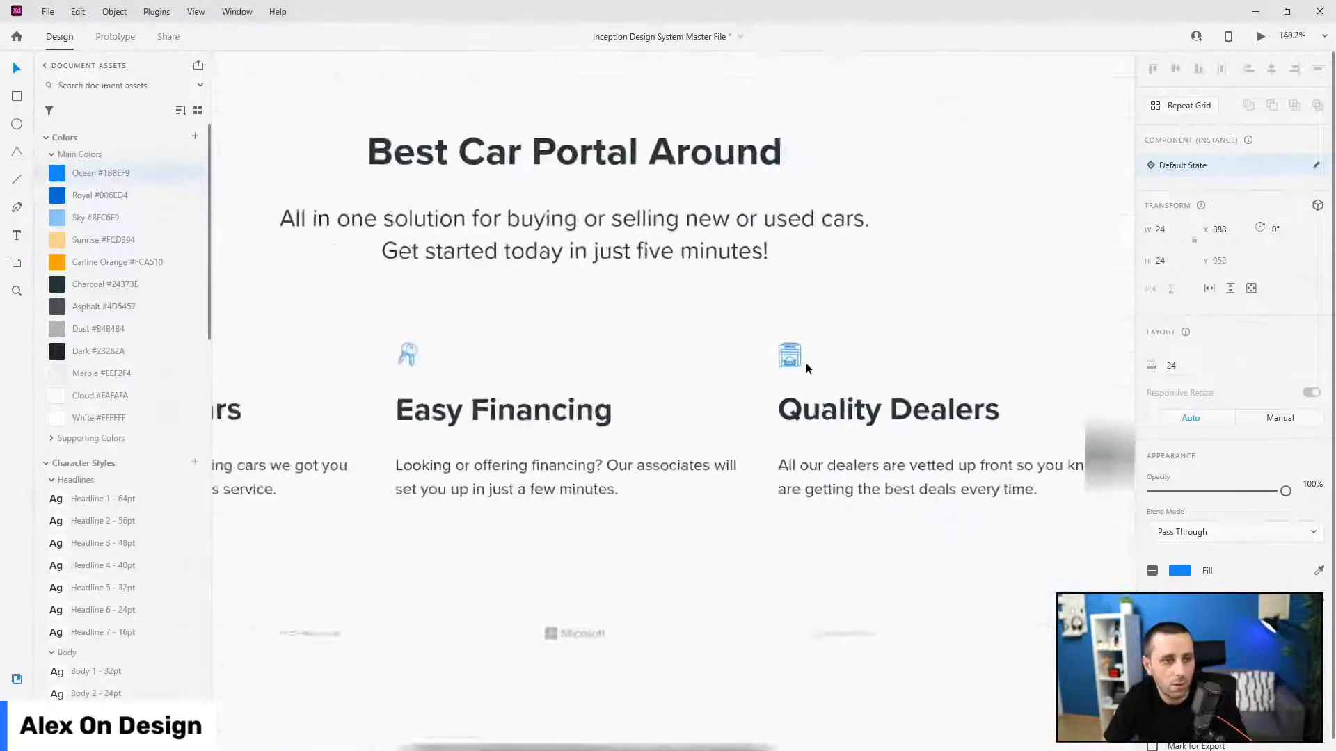
- Collapse the content and selectors groups in the layer list and move the nav group above the Tesla Model X layer
{"action": "scroll", "coordinate": [806, 362], "scroll_direction": "down", "scroll_amount": 2}
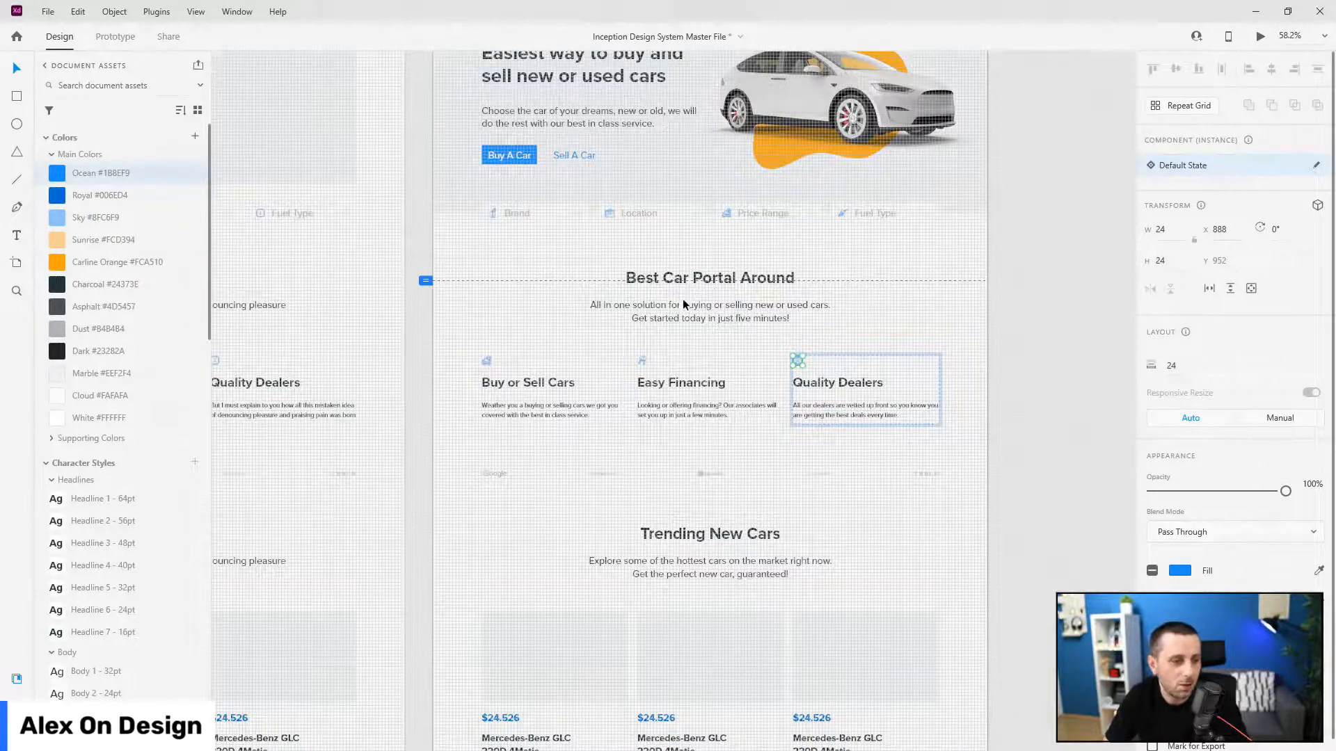
{"action": "key", "text": "ctrl+y"}
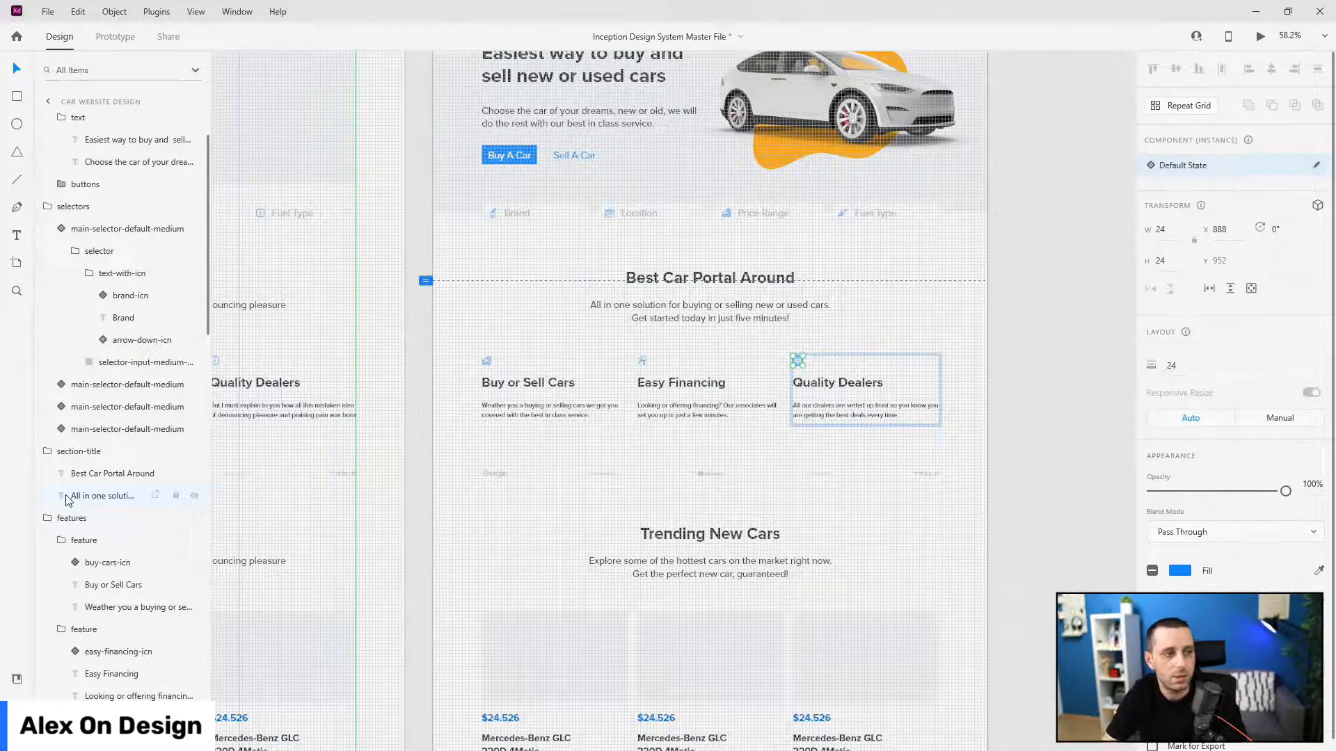
{"action": "scroll", "coordinate": [122, 404], "scroll_direction": "up", "scroll_amount": 3}
{"action": "left_click", "coordinate": [47, 185]}
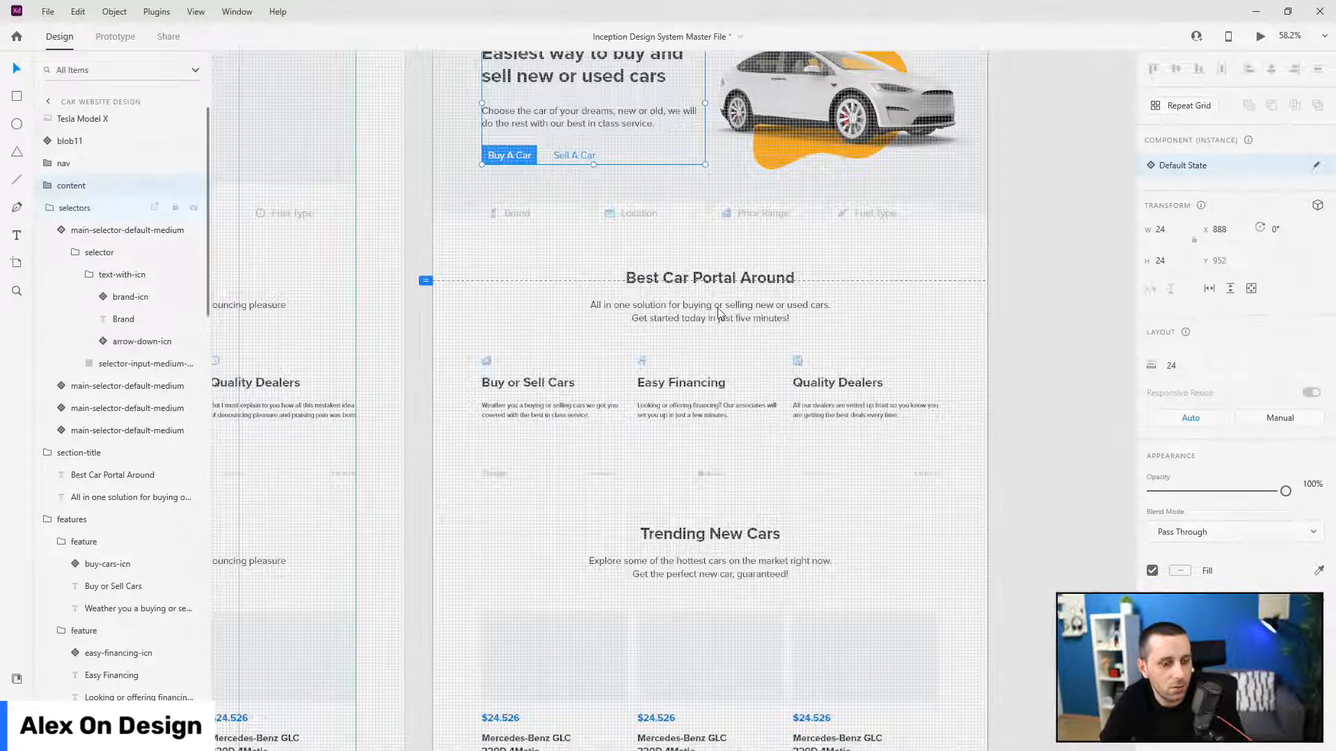
{"action": "scroll", "coordinate": [963, 247], "scroll_direction": "up", "scroll_amount": 2}
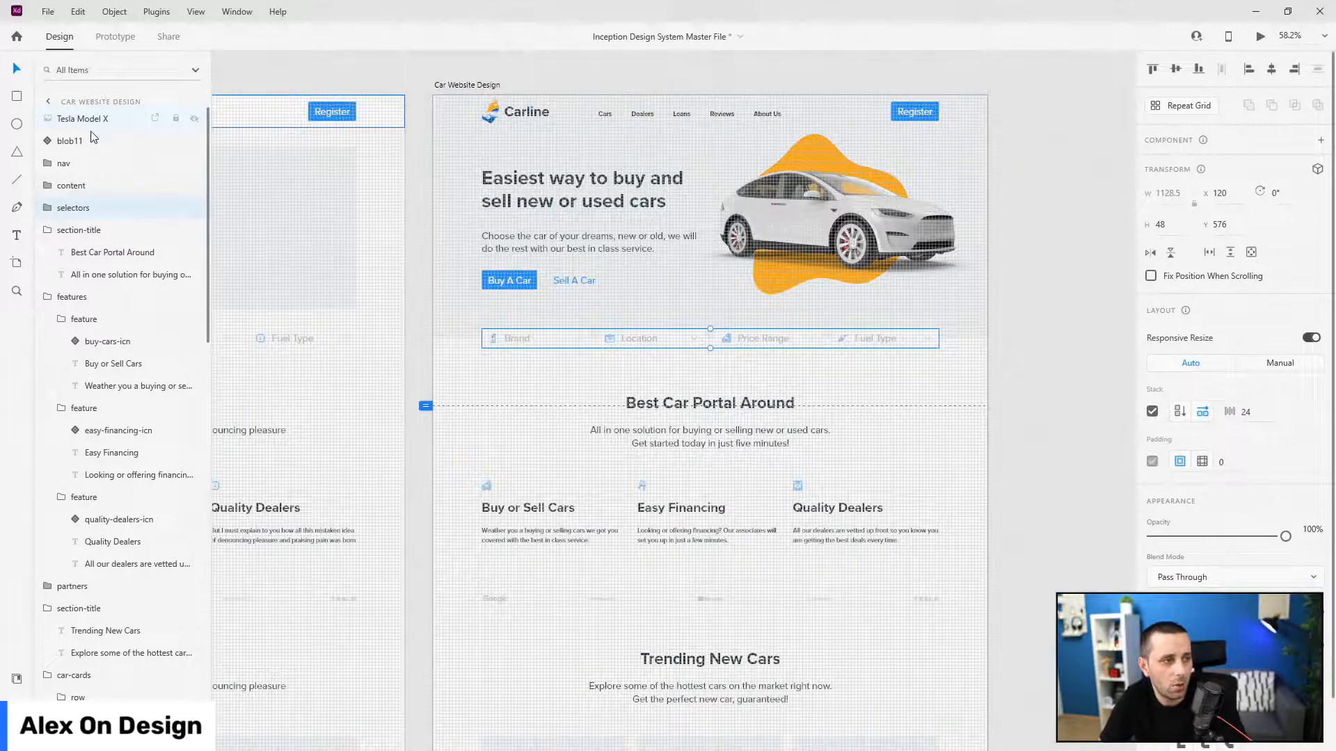
{"action": "left_click", "coordinate": [80, 165]}
{"action": "left_click_drag", "start_coordinate": [107, 170], "coordinate": [103, 117]}
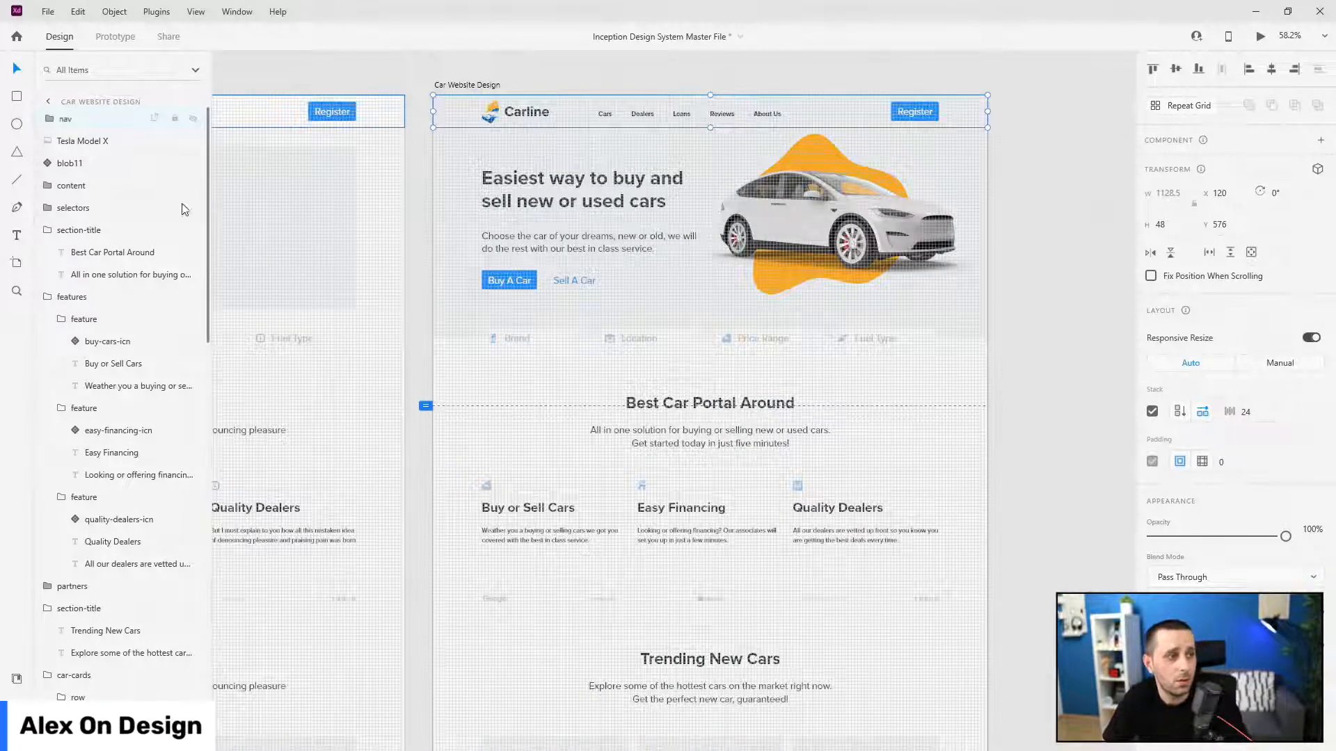
- Select the hero layers from nav through selectors together and inspect the hero section up close
{"action": "left_click", "coordinate": [69, 207], "text": "shift"}
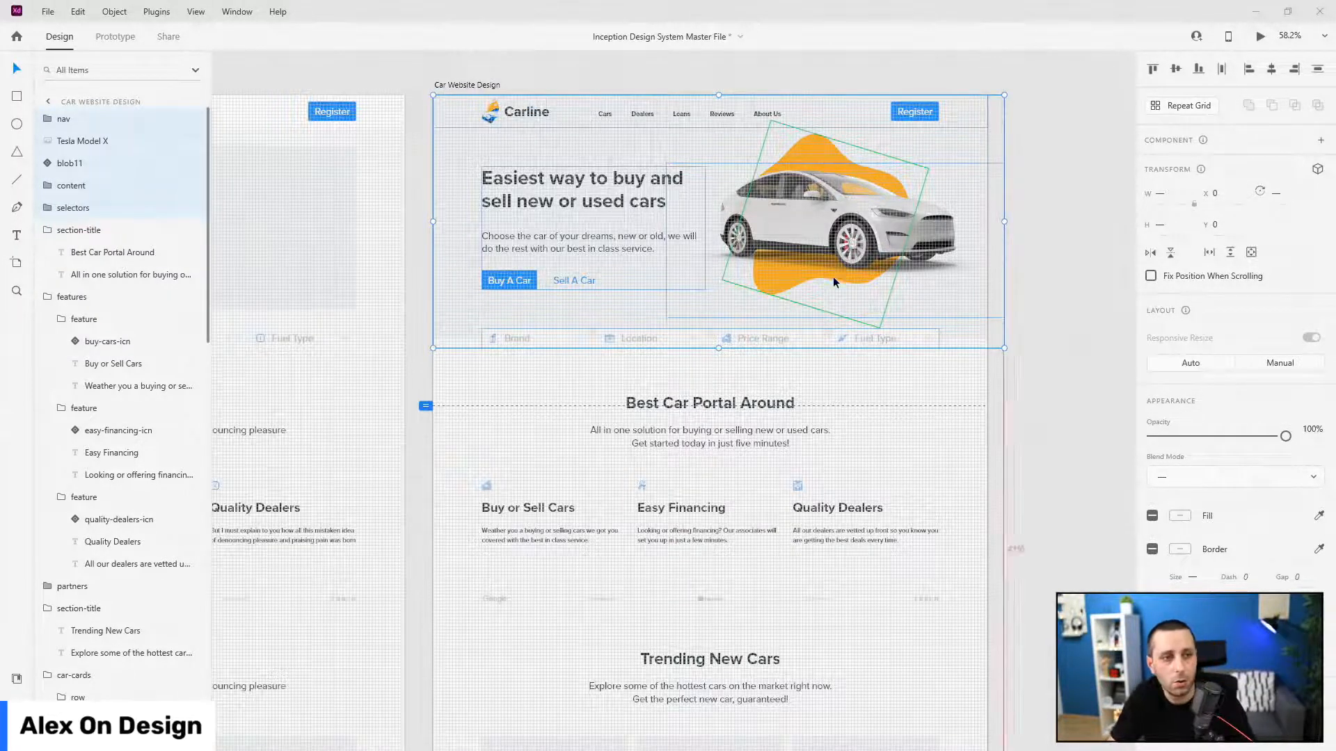
{"action": "scroll", "coordinate": [833, 277], "scroll_direction": "up", "scroll_amount": 5}
{"action": "scroll", "coordinate": [833, 277], "scroll_direction": "up", "scroll_amount": 5}
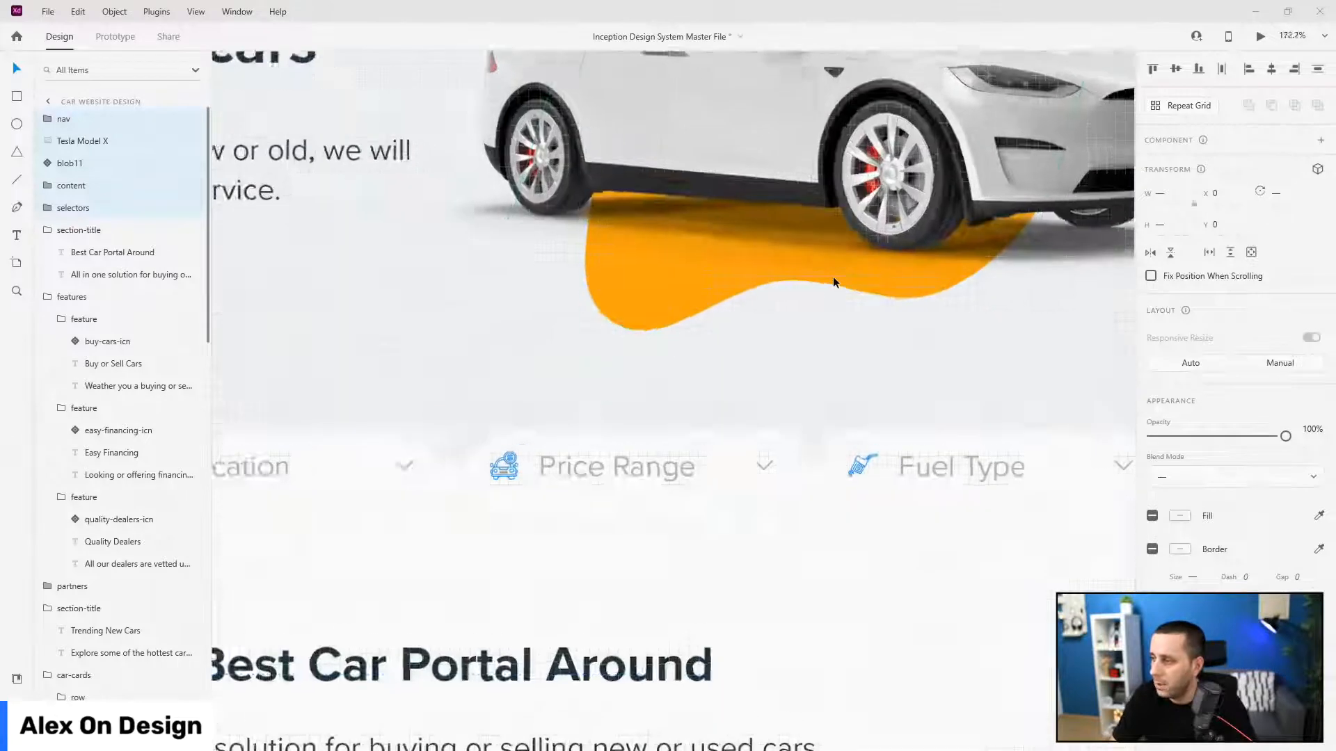
{"action": "scroll", "coordinate": [832, 277], "scroll_direction": "down", "scroll_amount": 10}
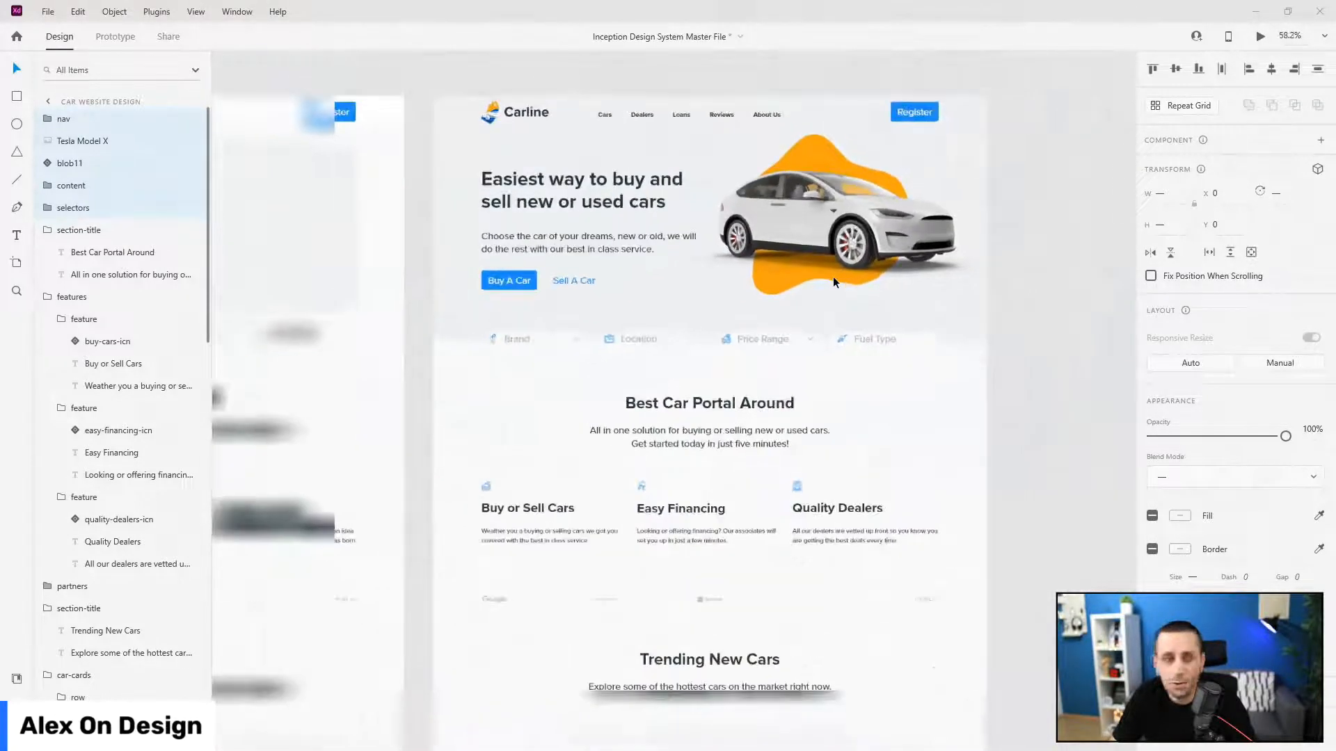
- Turn off the square grid on the Car Website Design artboard
{"action": "left_click", "coordinate": [474, 85]}
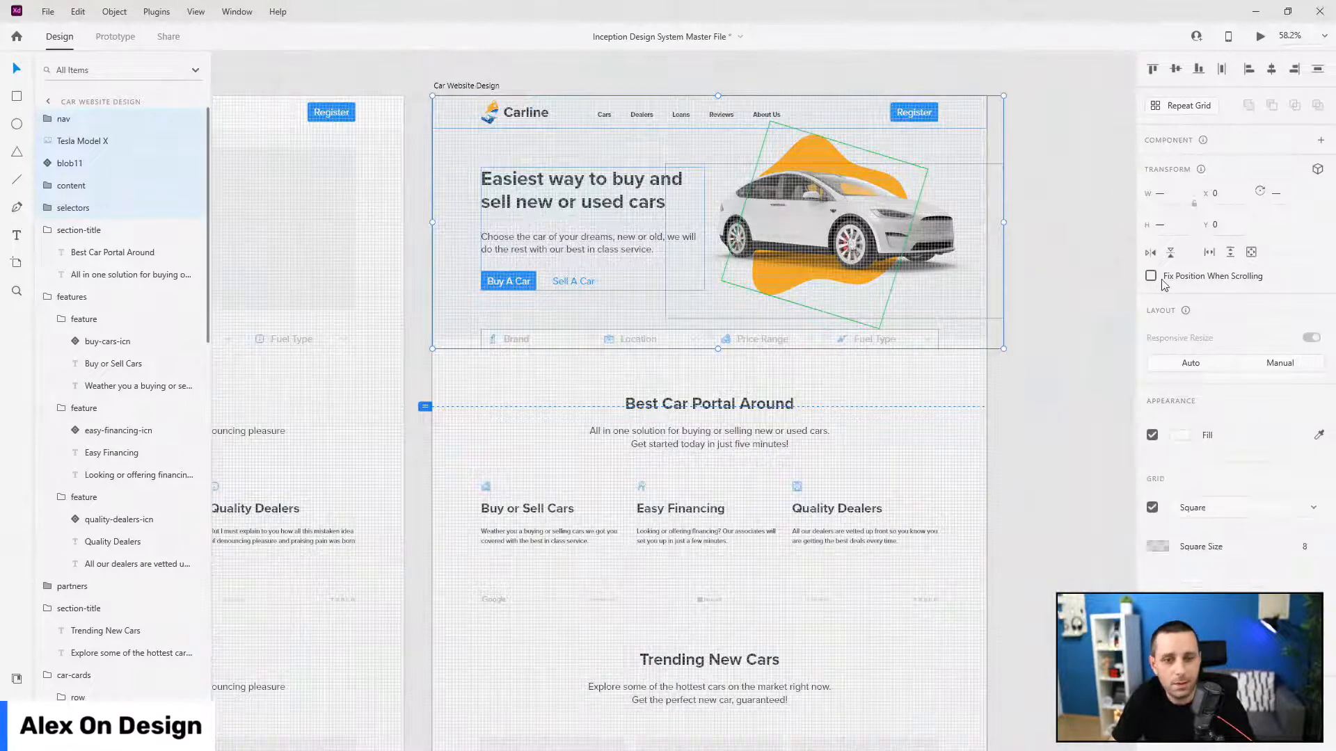
{"action": "left_click", "coordinate": [476, 85]}
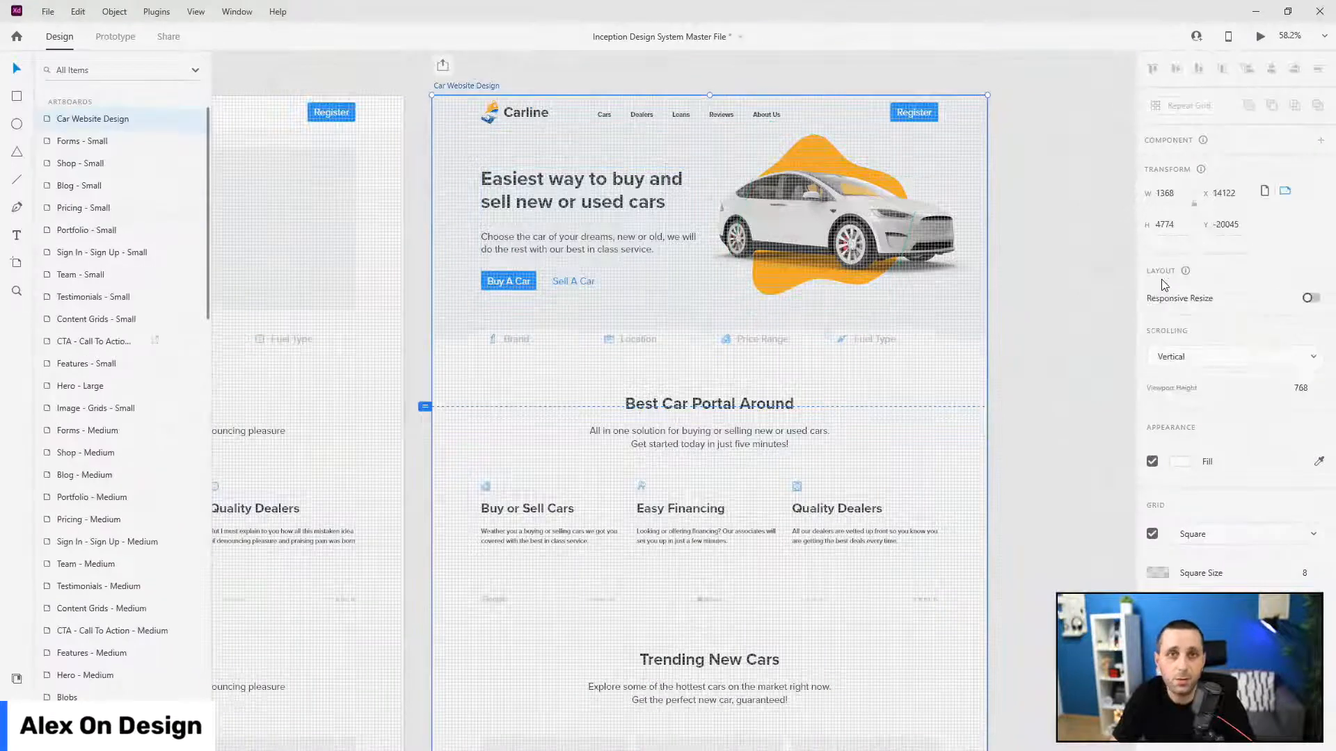
{"action": "left_click", "coordinate": [1152, 533]}
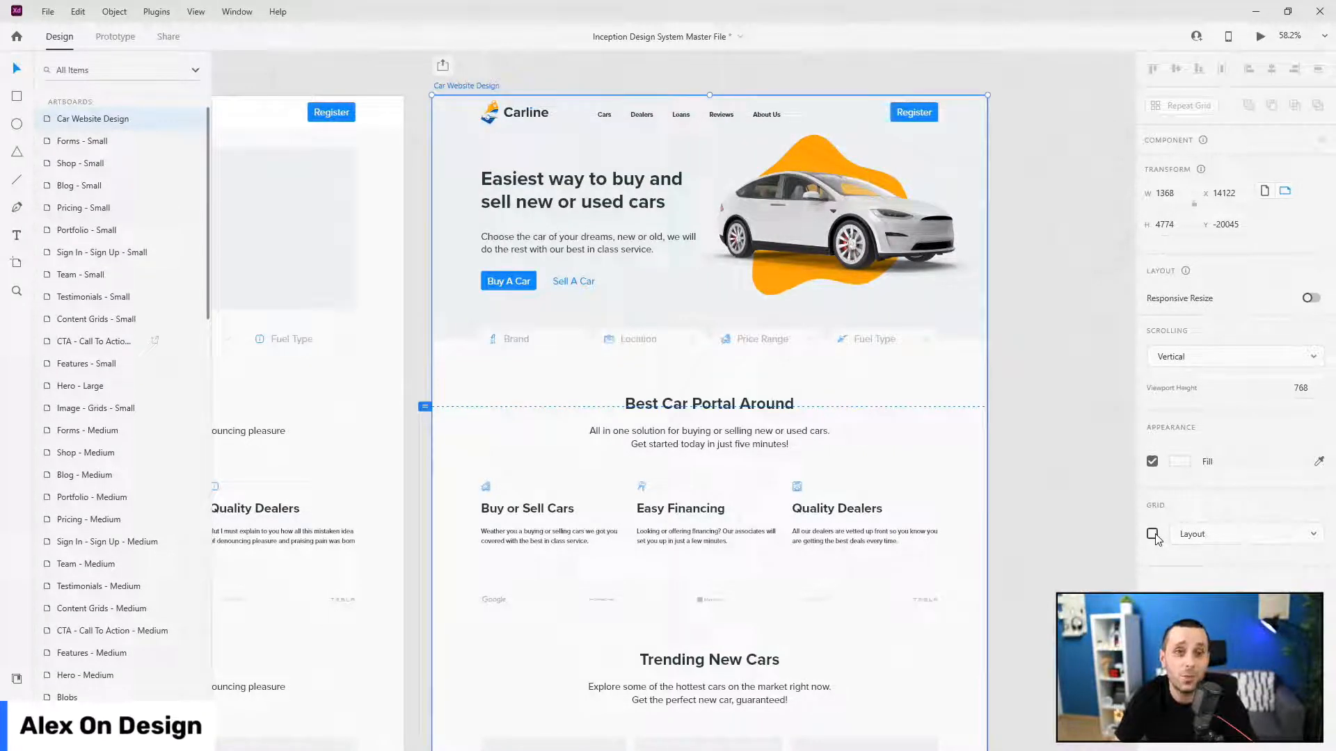
- Turn on the Car Website Design artboard's grid as a Square grid and open its grid colour settings
{"action": "left_click", "coordinate": [1152, 534]}
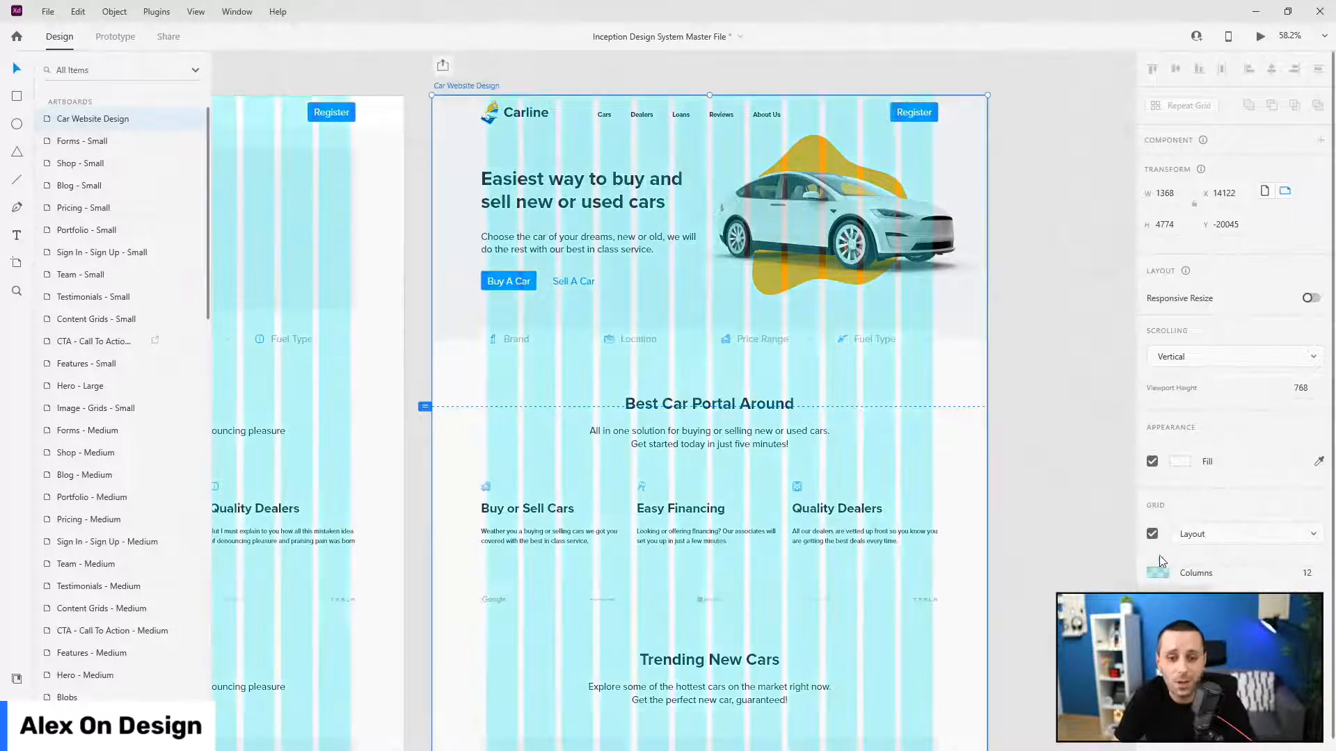
{"action": "left_click", "coordinate": [1209, 534]}
{"action": "left_click", "coordinate": [1206, 561]}
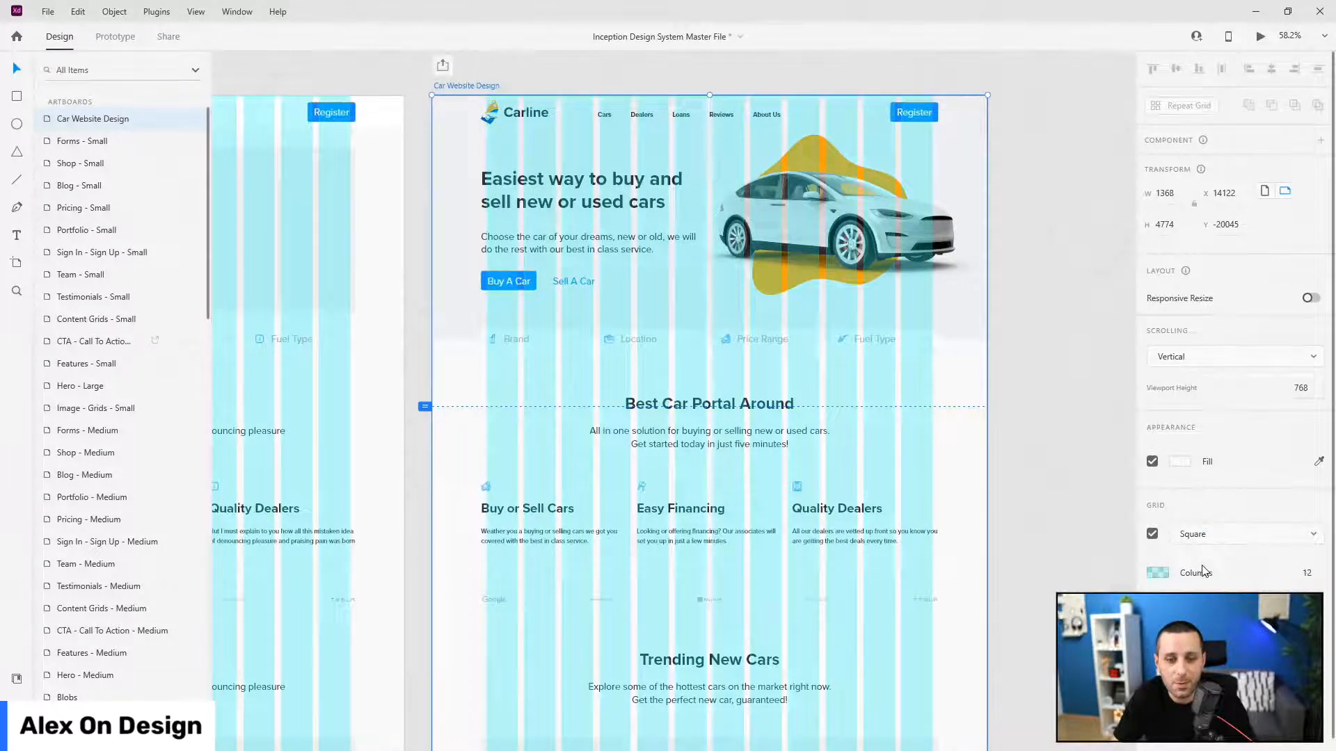
{"action": "left_click", "coordinate": [1158, 573]}
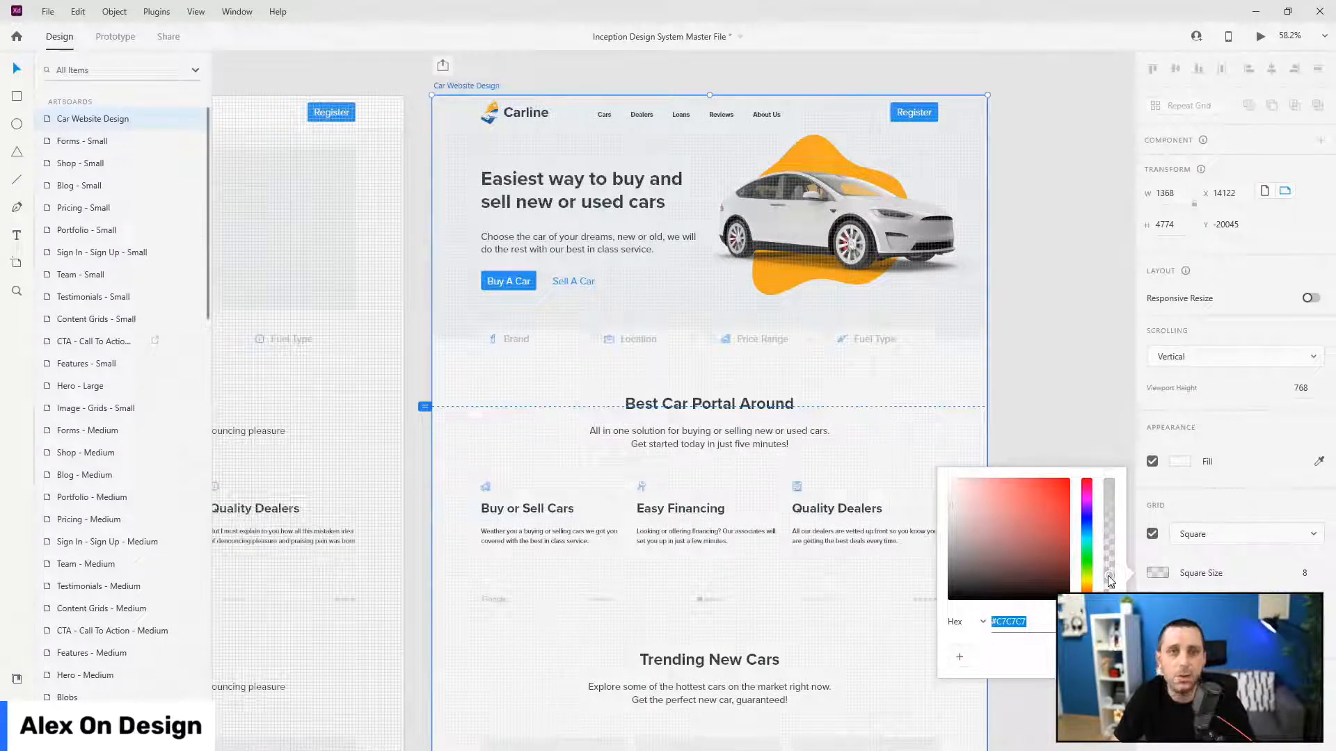
{"action": "left_click", "coordinate": [1041, 401]}
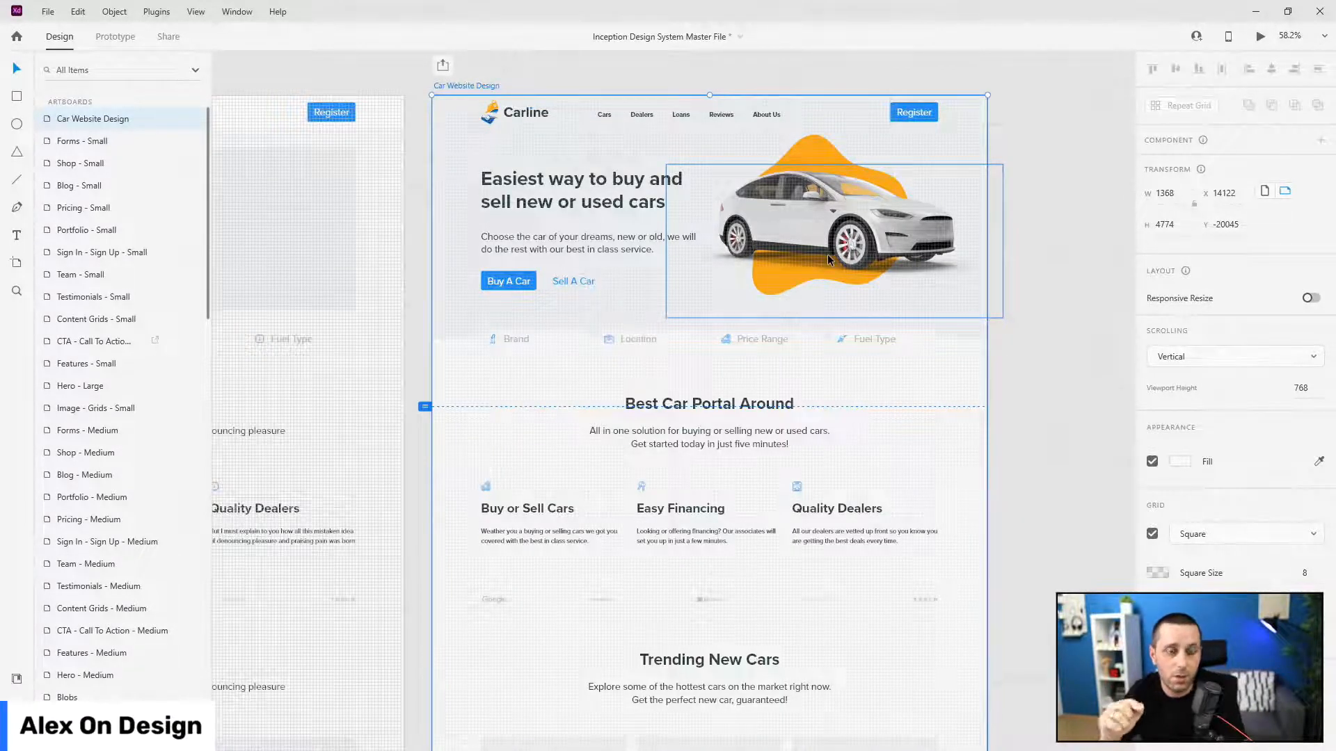
- Group the nav, Tesla Model X, blob11, content and selectors layers and name the group hero
{"action": "scroll", "coordinate": [640, 398], "scroll_direction": "up", "scroll_amount": 3}
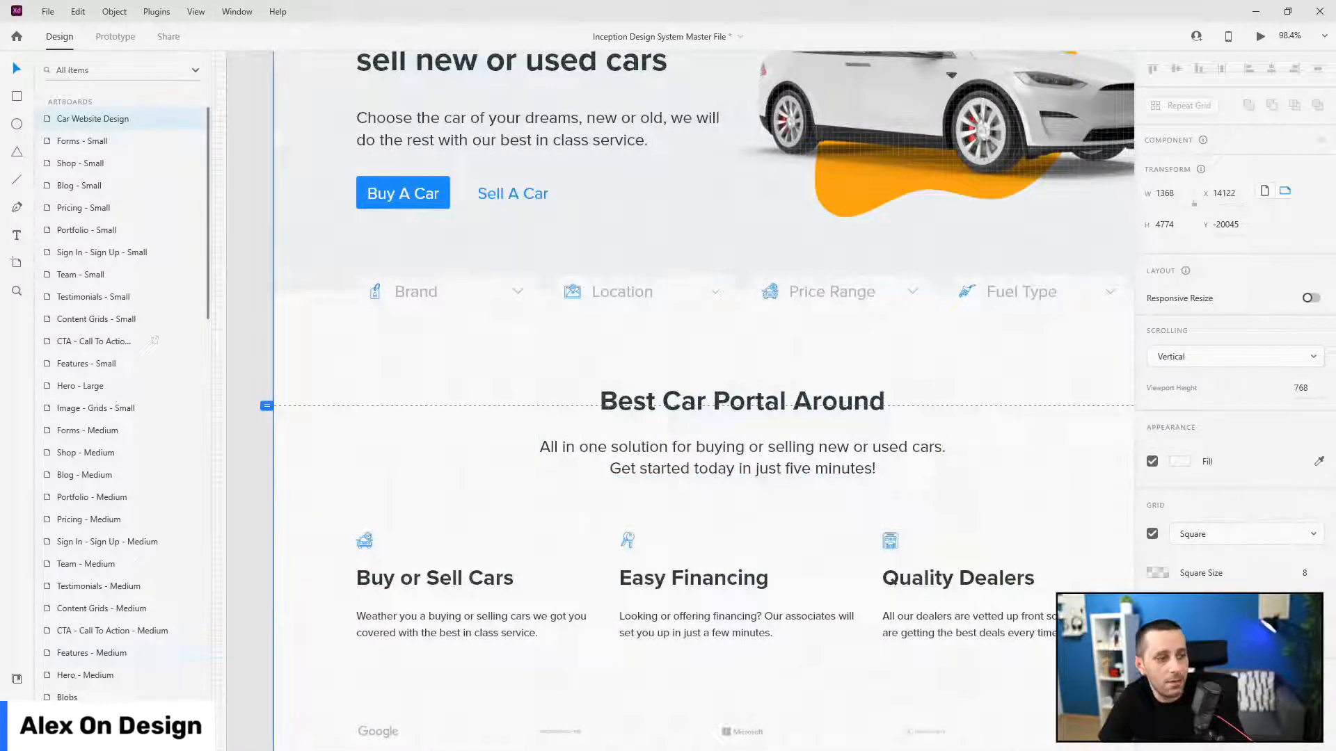
{"action": "left_click", "coordinate": [525, 305]}
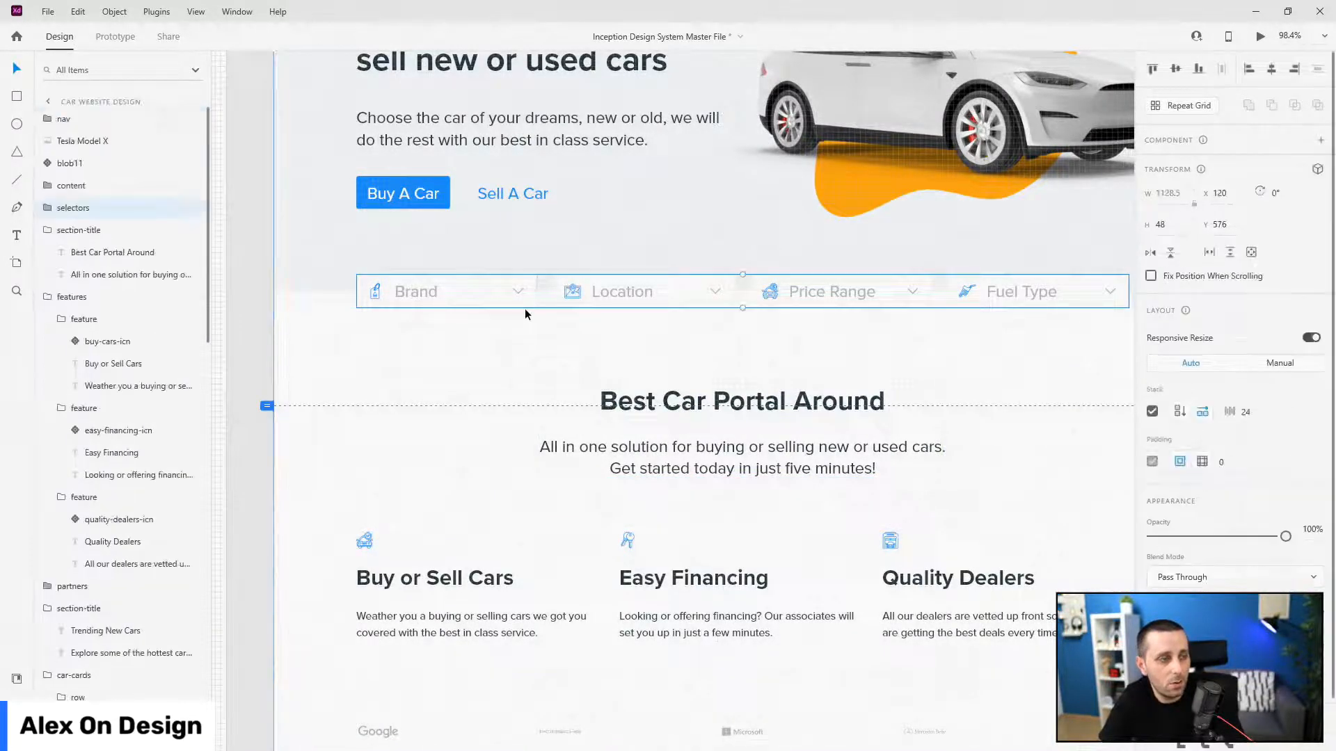
{"action": "left_click", "coordinate": [76, 123], "text": "shift"}
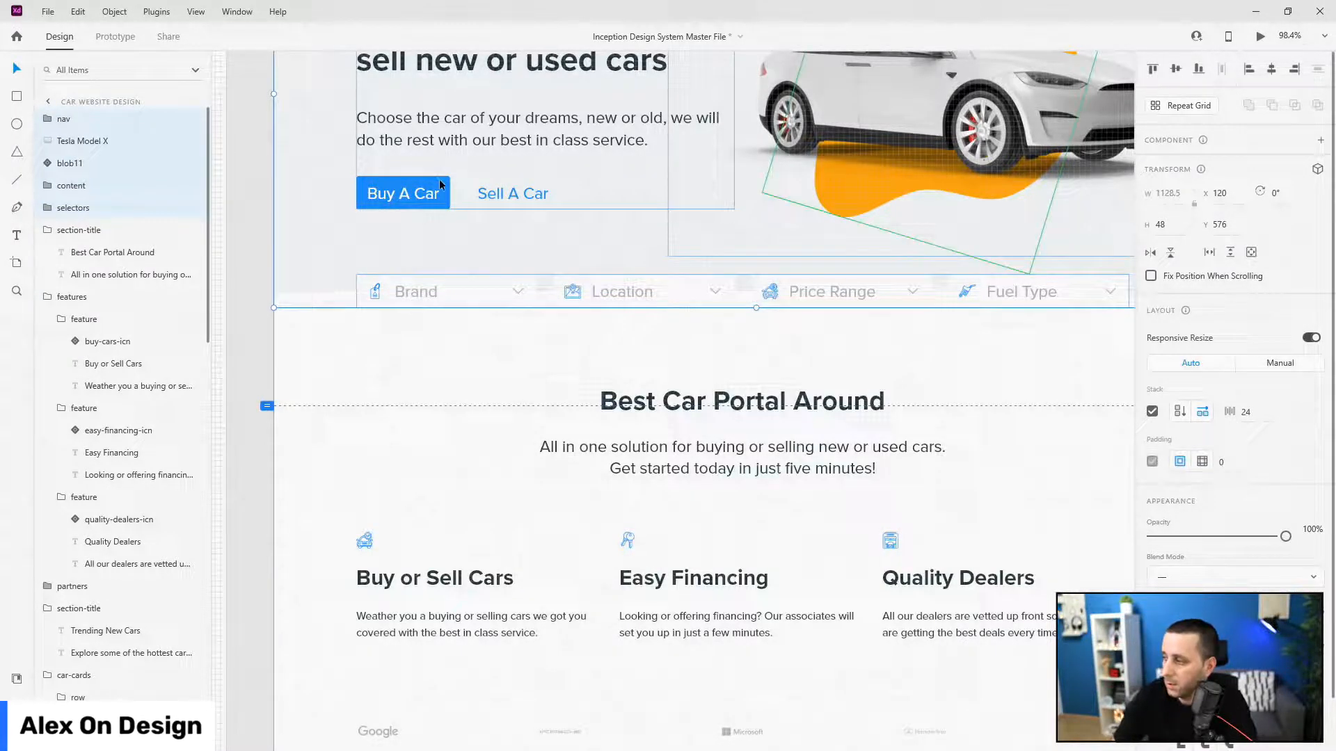
{"action": "key", "text": "ctrl+g"}
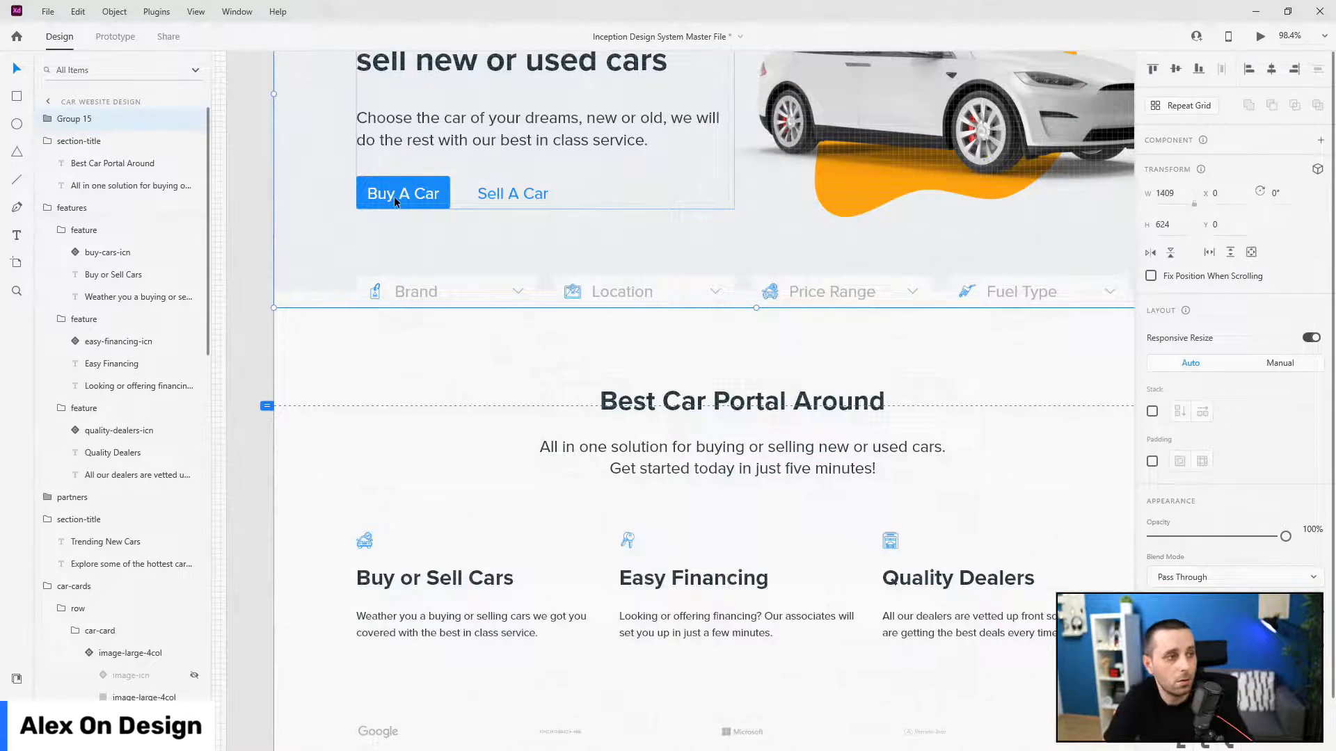
{"action": "double_click", "coordinate": [72, 119]}
{"action": "type", "text": "hero"}
{"action": "key", "text": "Return"}
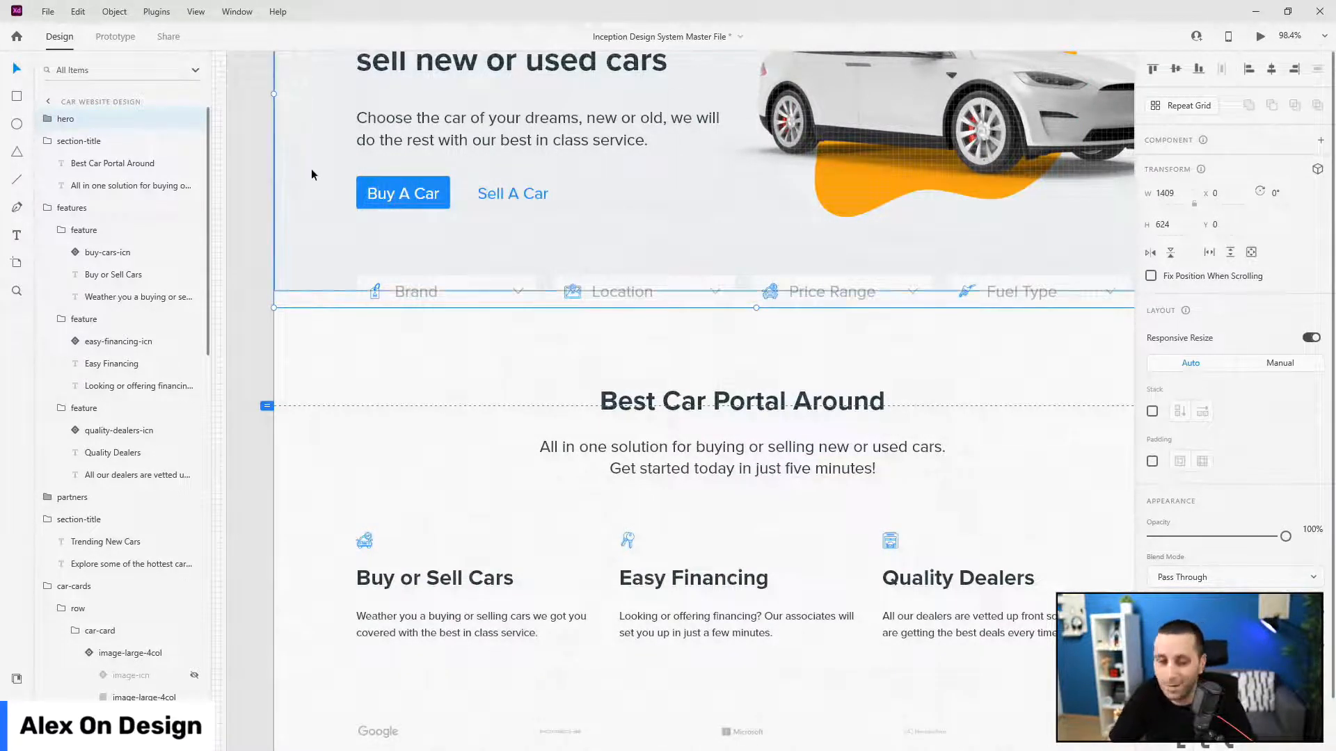
- Collapse the first section-title and features groups in the layers and expand the partners group
{"action": "scroll", "coordinate": [322, 191], "scroll_direction": "down", "scroll_amount": 3}
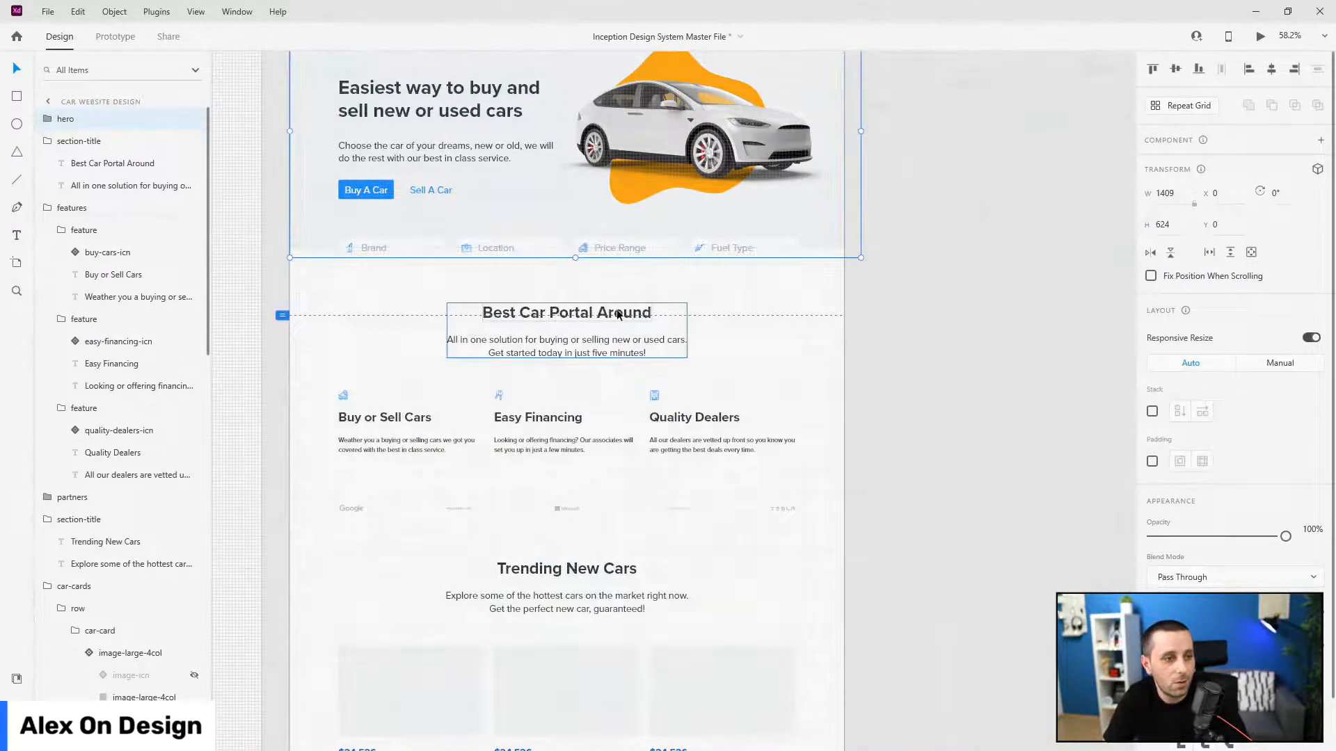
{"action": "left_click", "coordinate": [619, 314]}
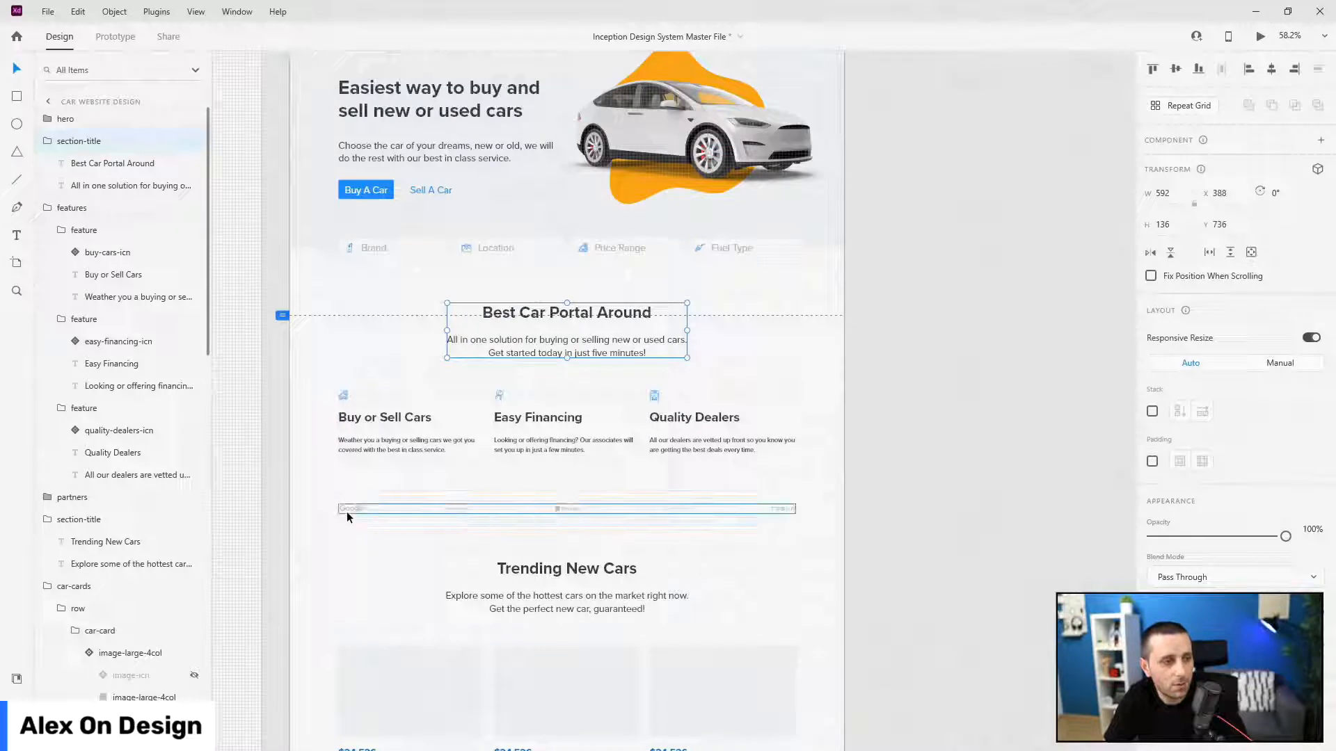
{"action": "left_click", "coordinate": [44, 142]}
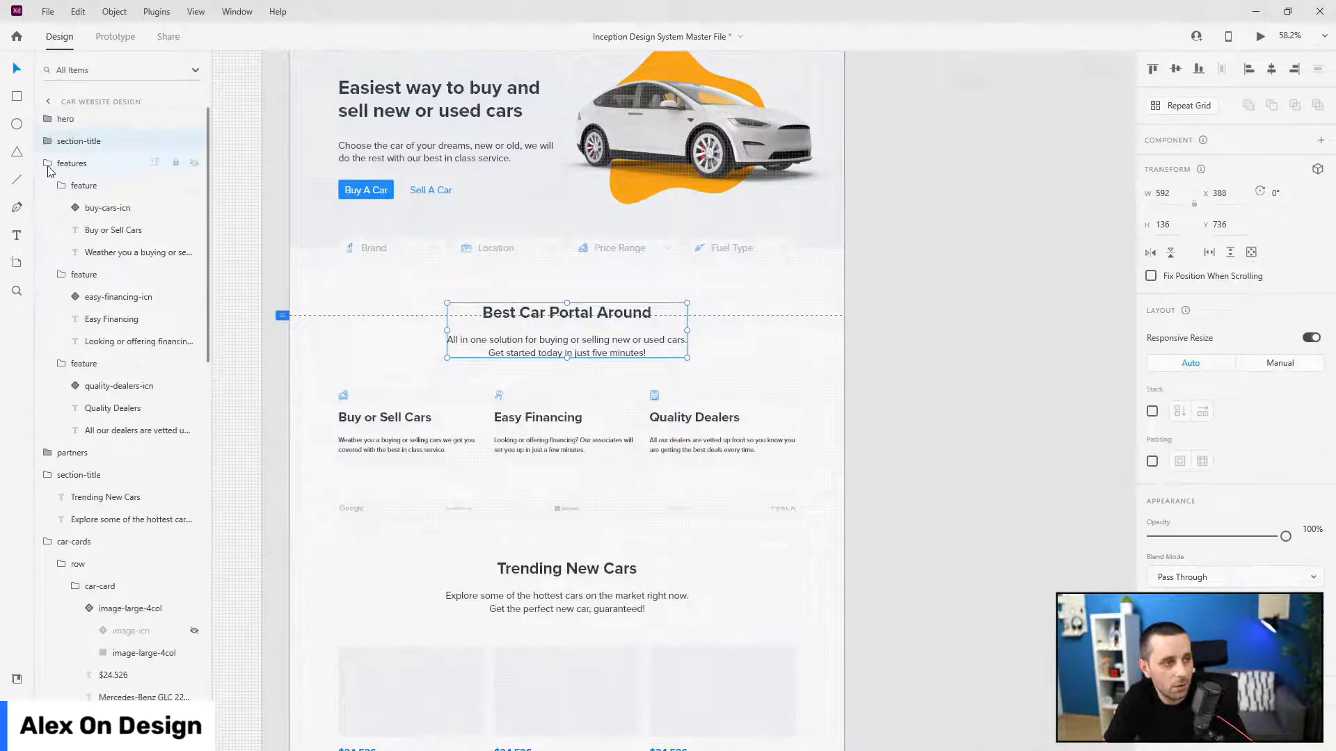
{"action": "left_click", "coordinate": [47, 163]}
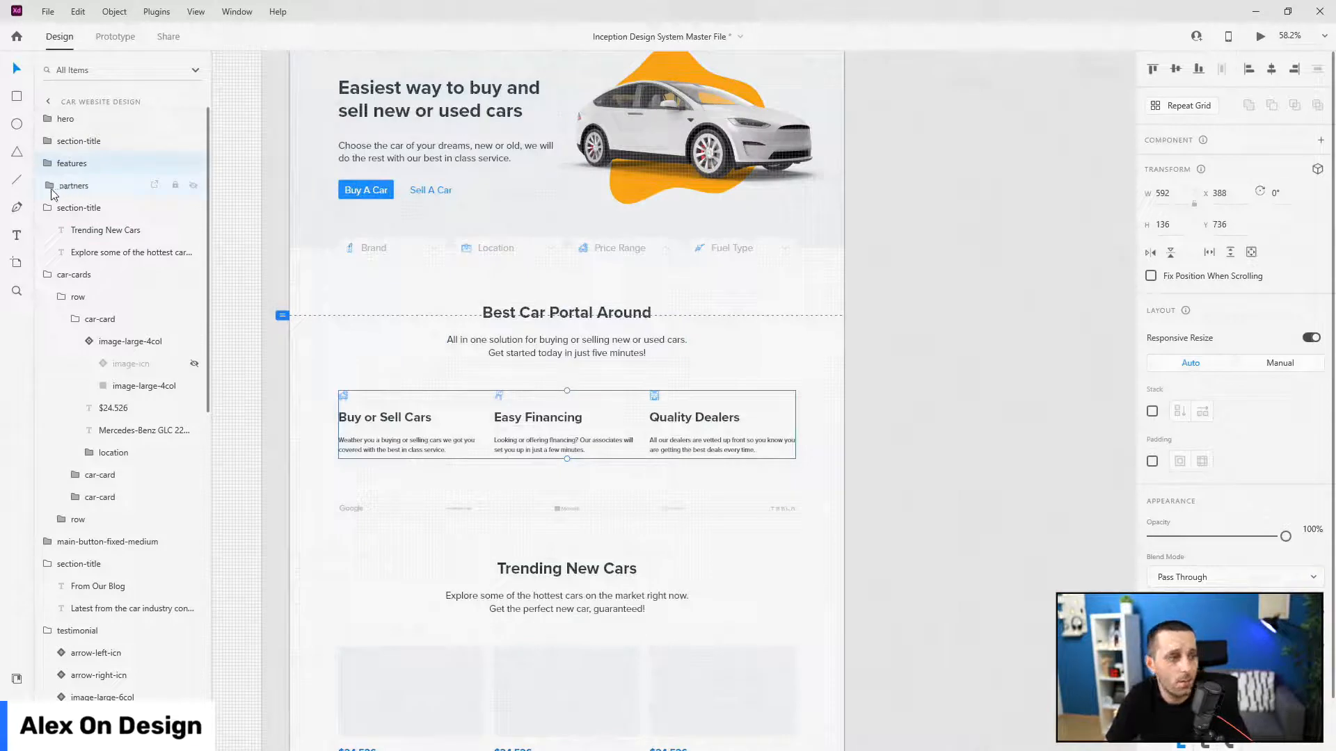
{"action": "left_click", "coordinate": [51, 187]}
{"action": "left_click", "coordinate": [50, 186]}
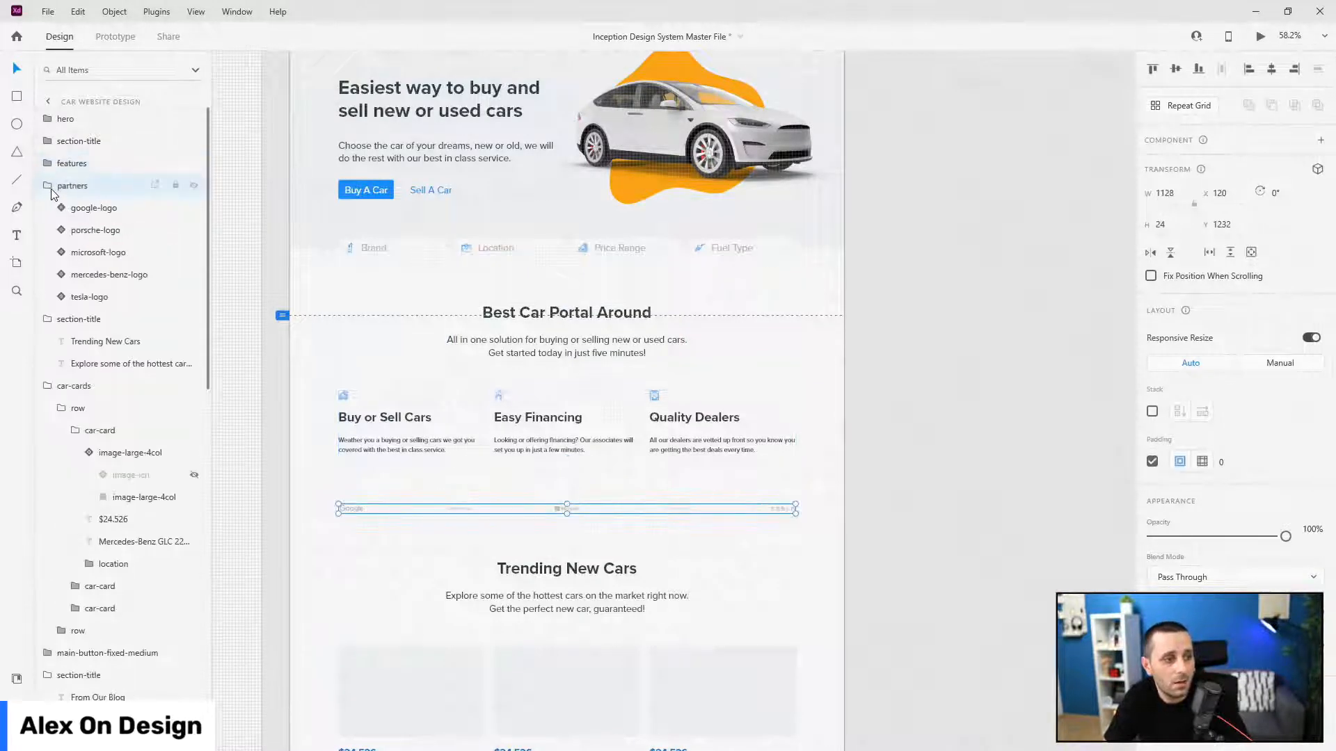
- Expand the google-logo component and the google group inside it to examine how the logo is built
{"action": "left_click", "coordinate": [100, 211]}
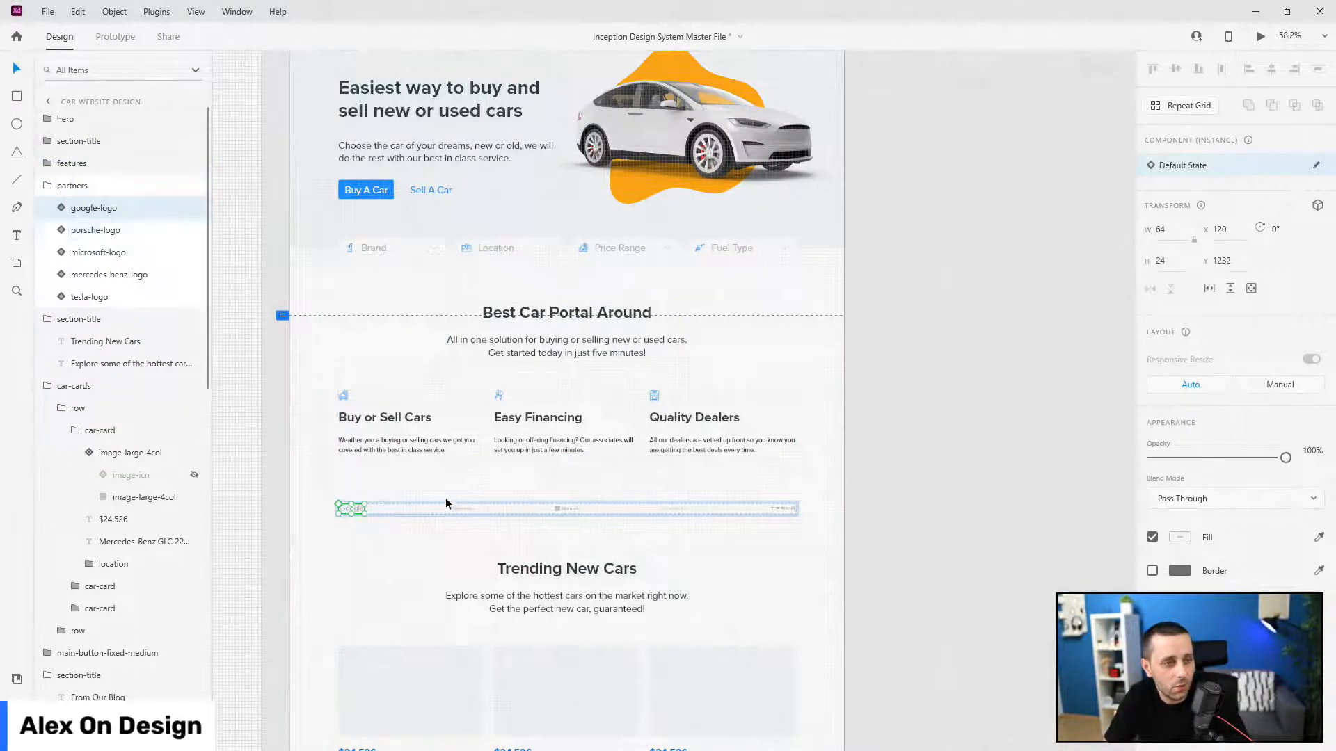
{"action": "scroll", "coordinate": [359, 554], "scroll_direction": "up", "scroll_amount": 4}
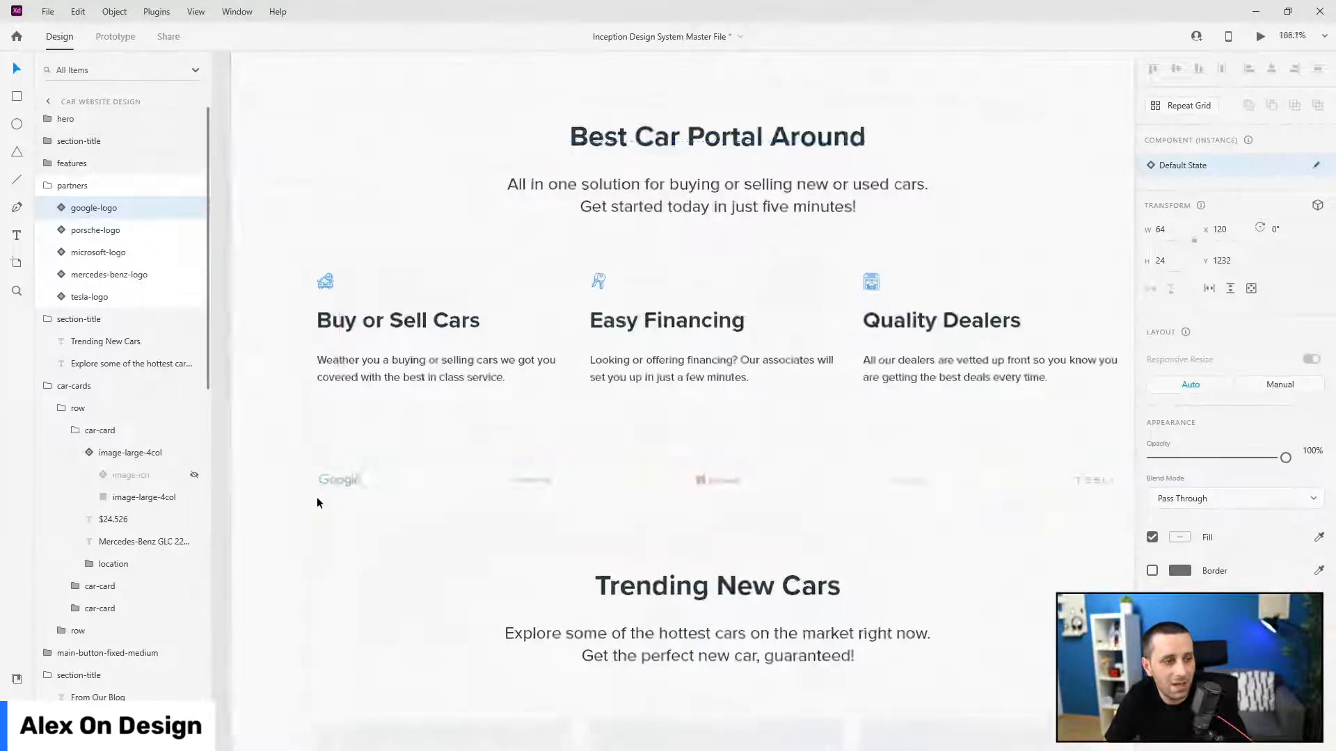
{"action": "scroll", "coordinate": [316, 497], "scroll_direction": "up", "scroll_amount": 3}
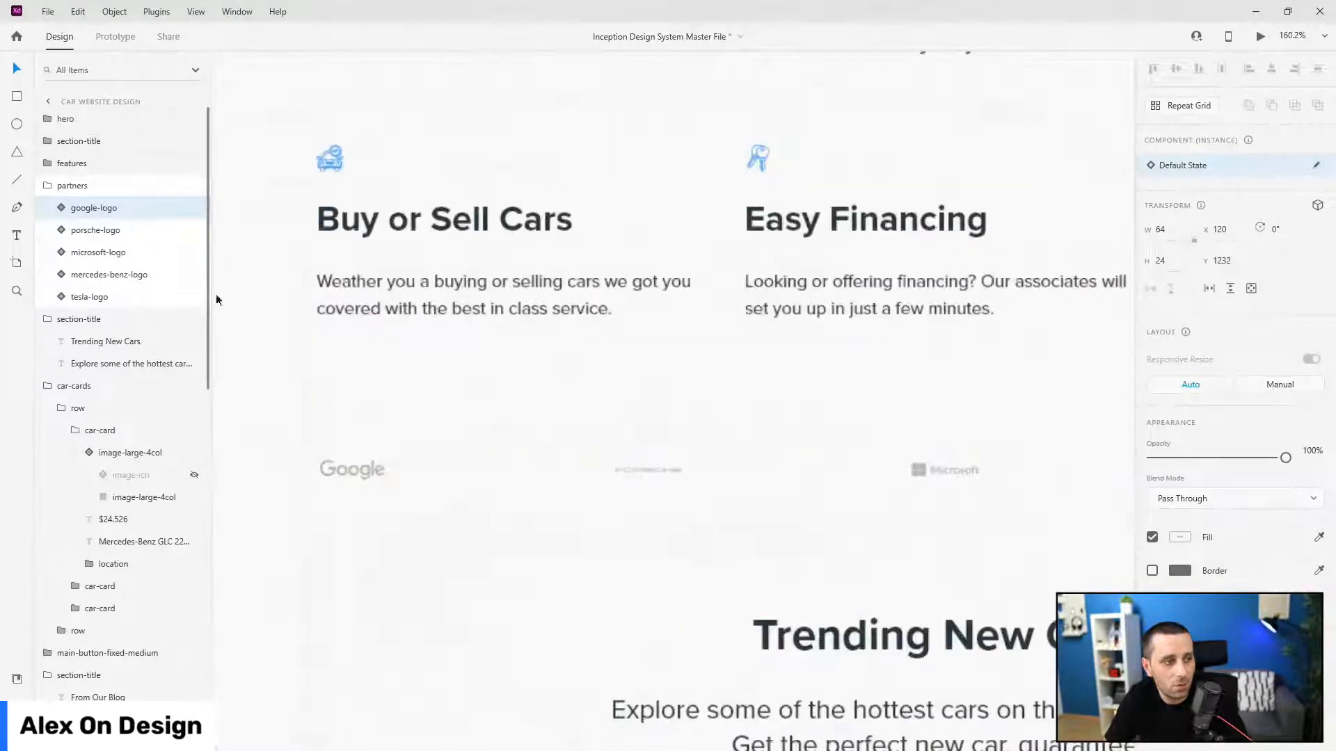
{"action": "left_click", "coordinate": [61, 208]}
{"action": "left_click", "coordinate": [91, 229]}
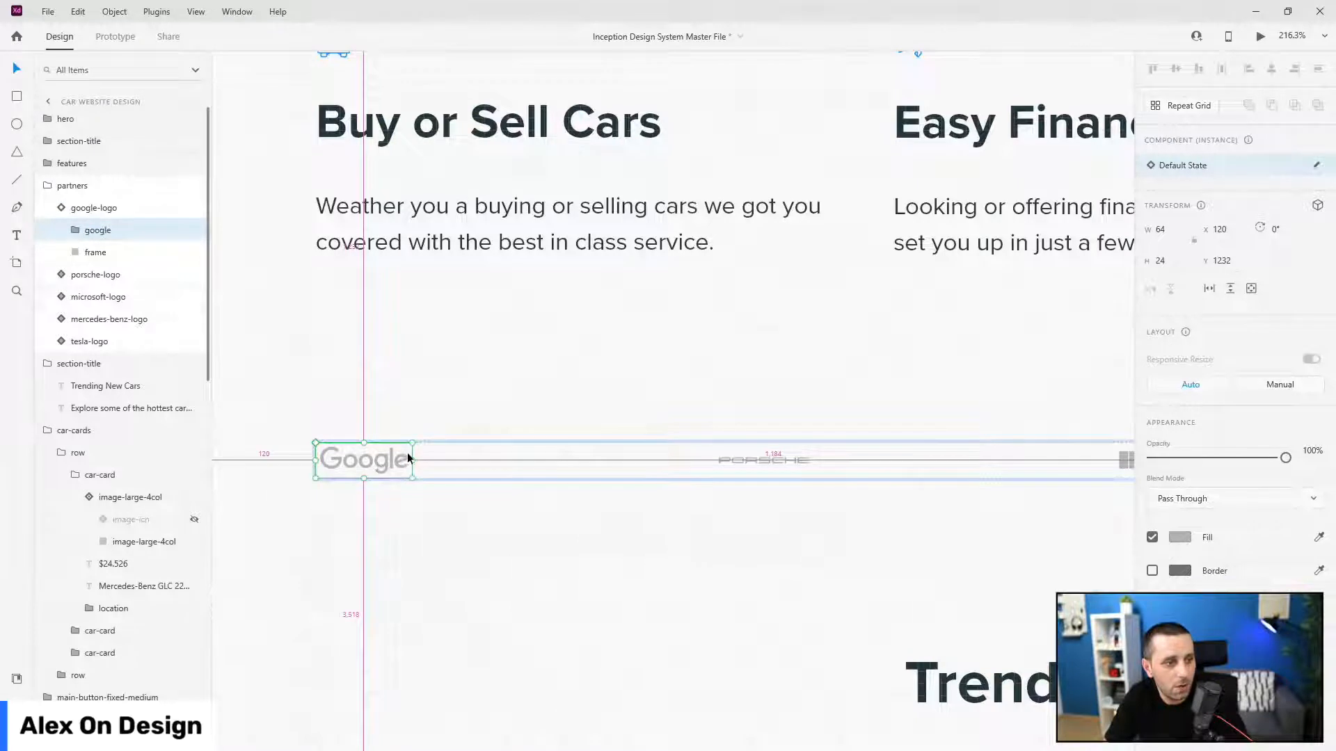
{"action": "left_click", "coordinate": [87, 234]}
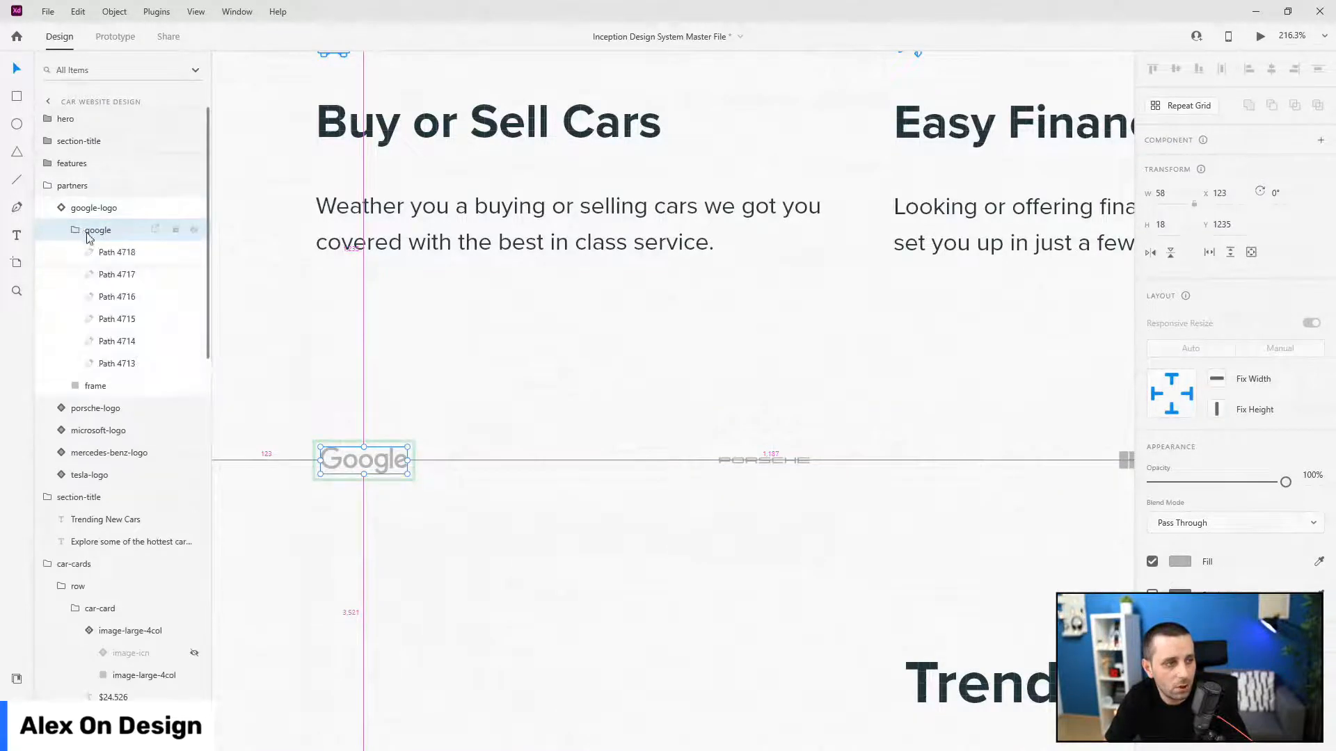
- Try moving all six letter paths of the google group together and undo the move
{"action": "left_click", "coordinate": [119, 363]}
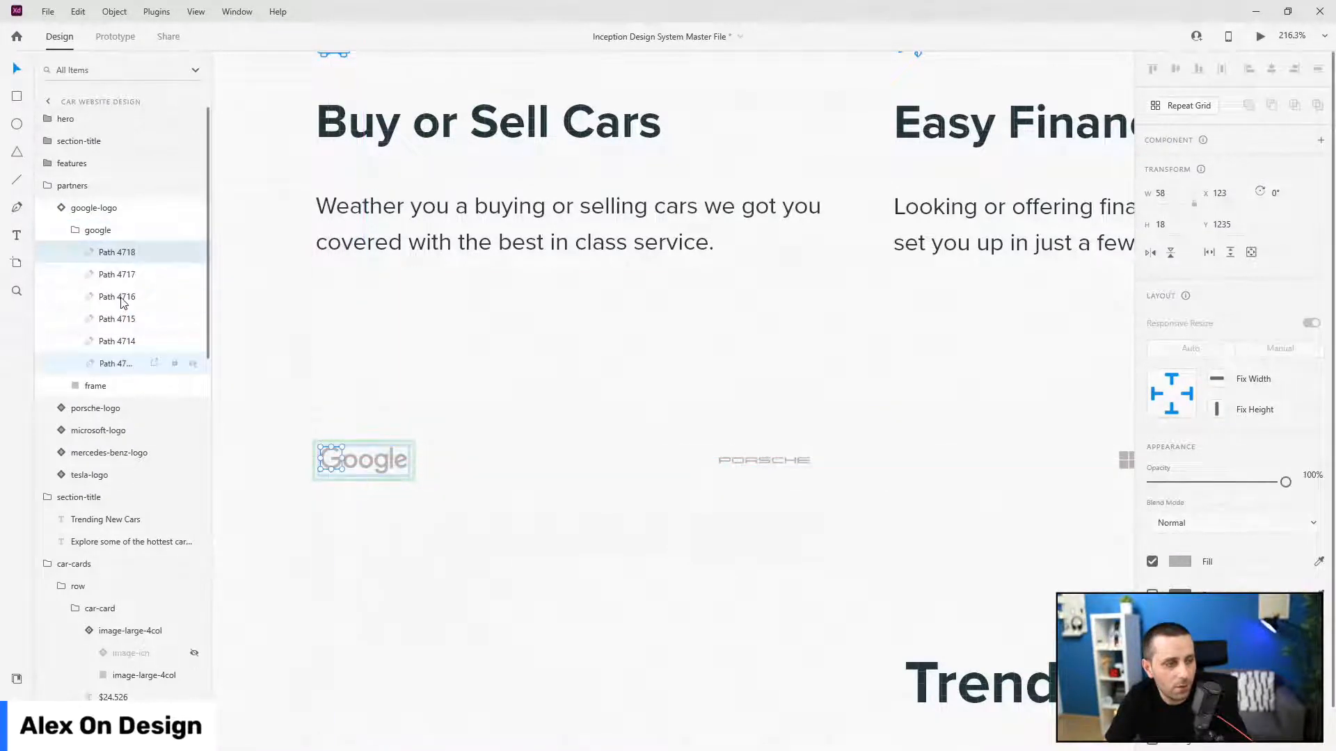
{"action": "left_click", "coordinate": [121, 363], "text": "shift"}
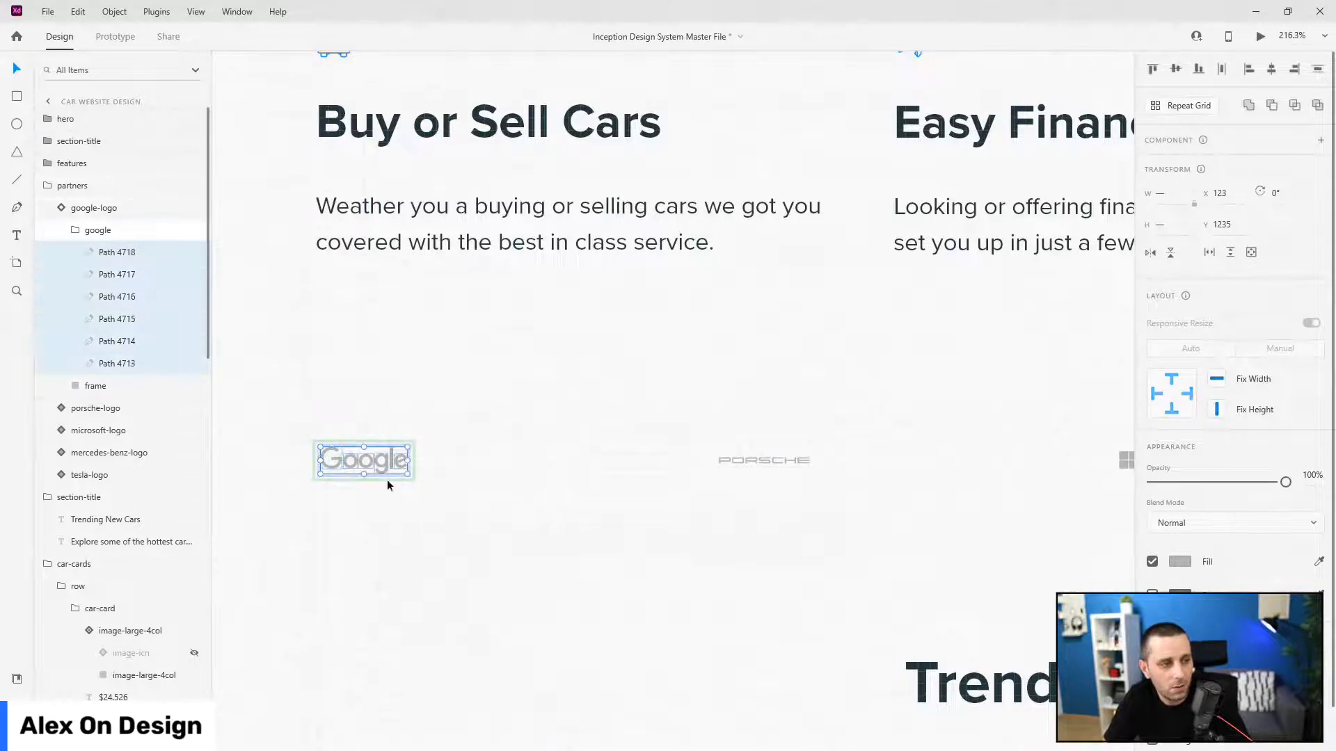
{"action": "left_click_drag", "start_coordinate": [407, 448], "coordinate": [468, 398]}
{"action": "key", "text": "ctrl+z"}
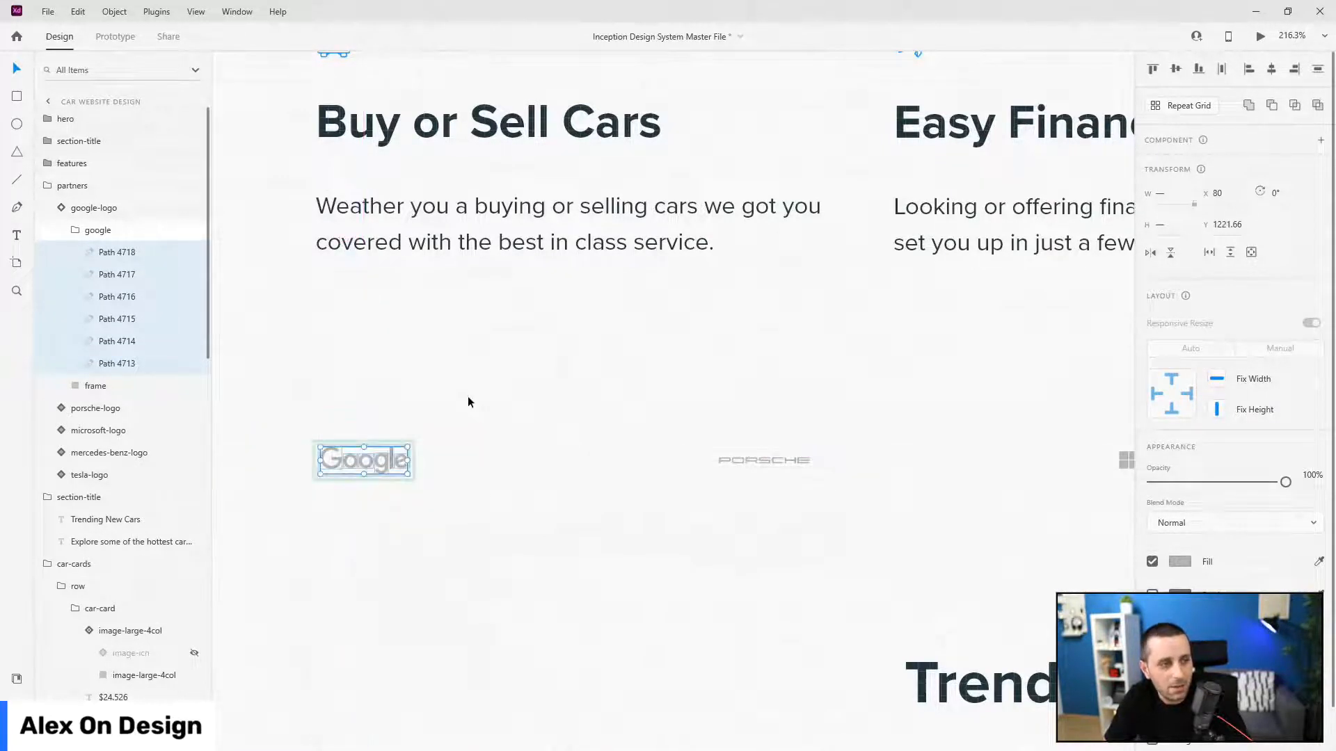
- Review the google group's paths once more and collapse the group and the google-logo component
{"action": "left_click", "coordinate": [82, 239]}
{"action": "left_click", "coordinate": [98, 241]}
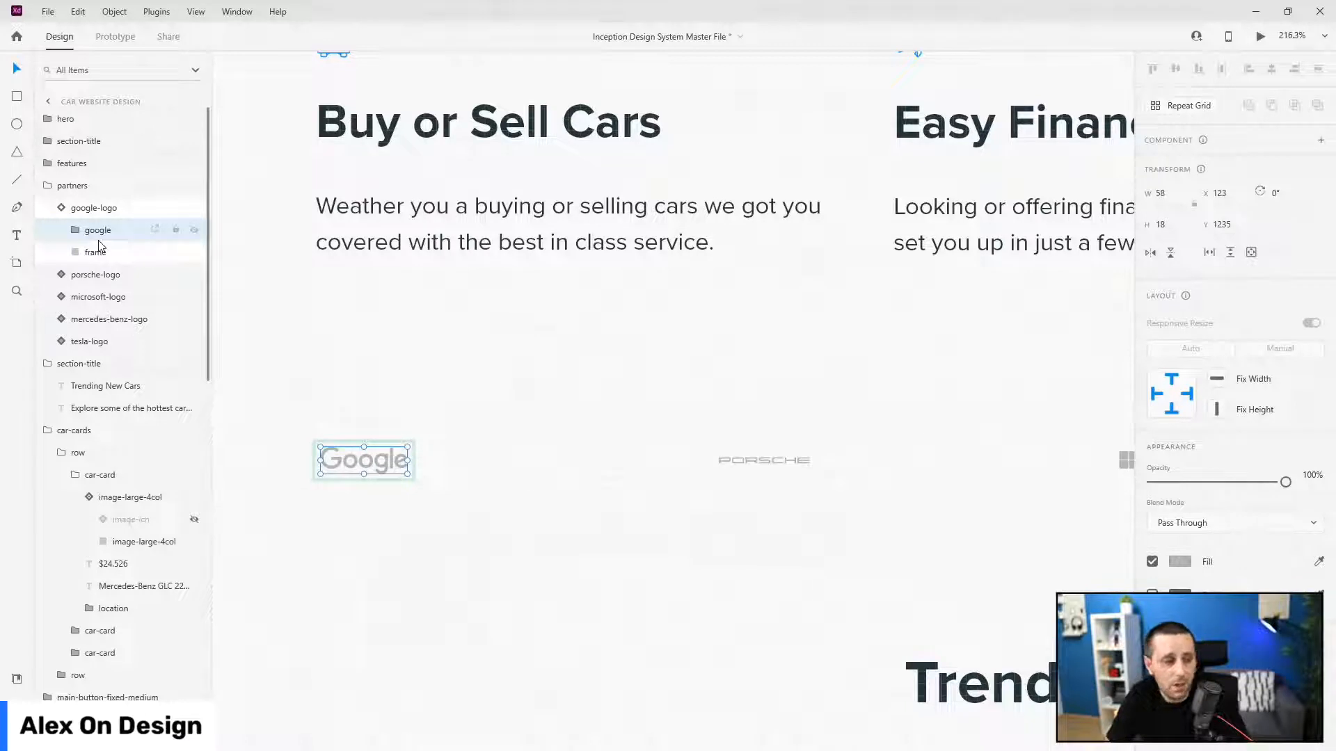
{"action": "left_click", "coordinate": [85, 231]}
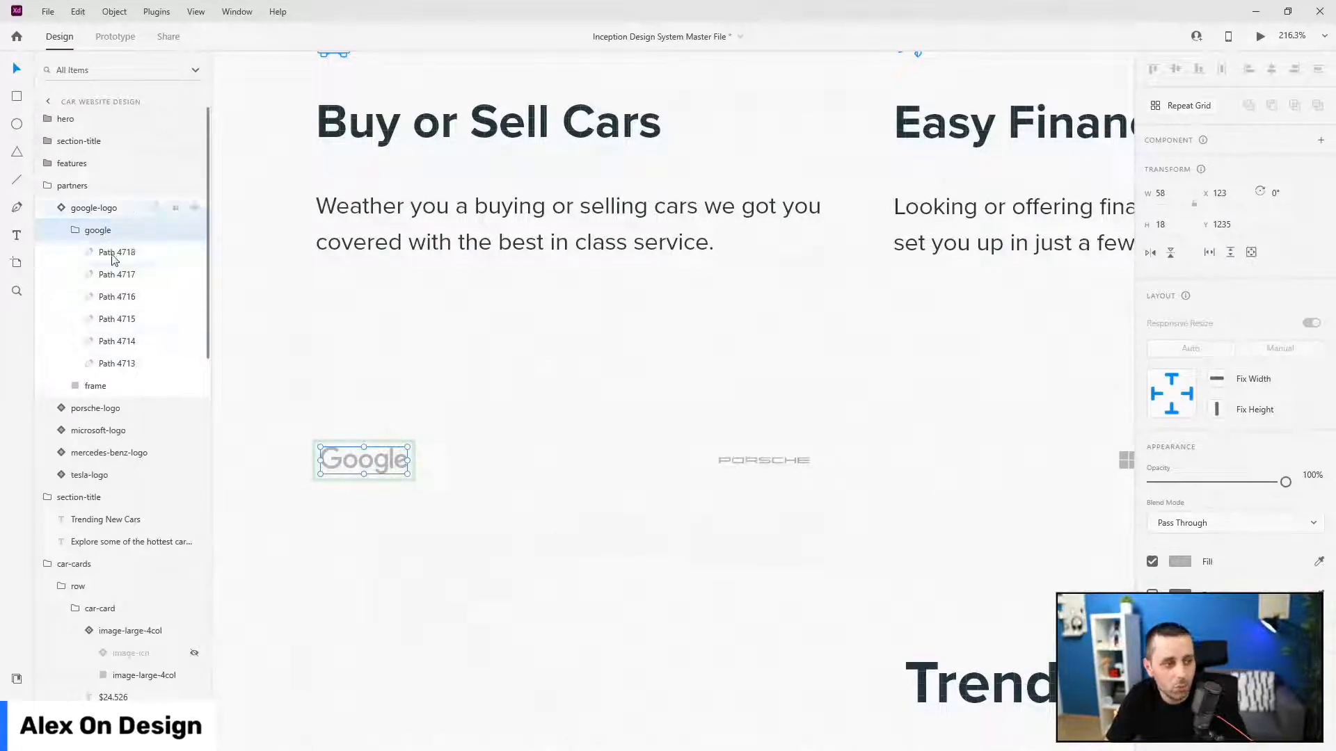
{"action": "left_click", "coordinate": [74, 233]}
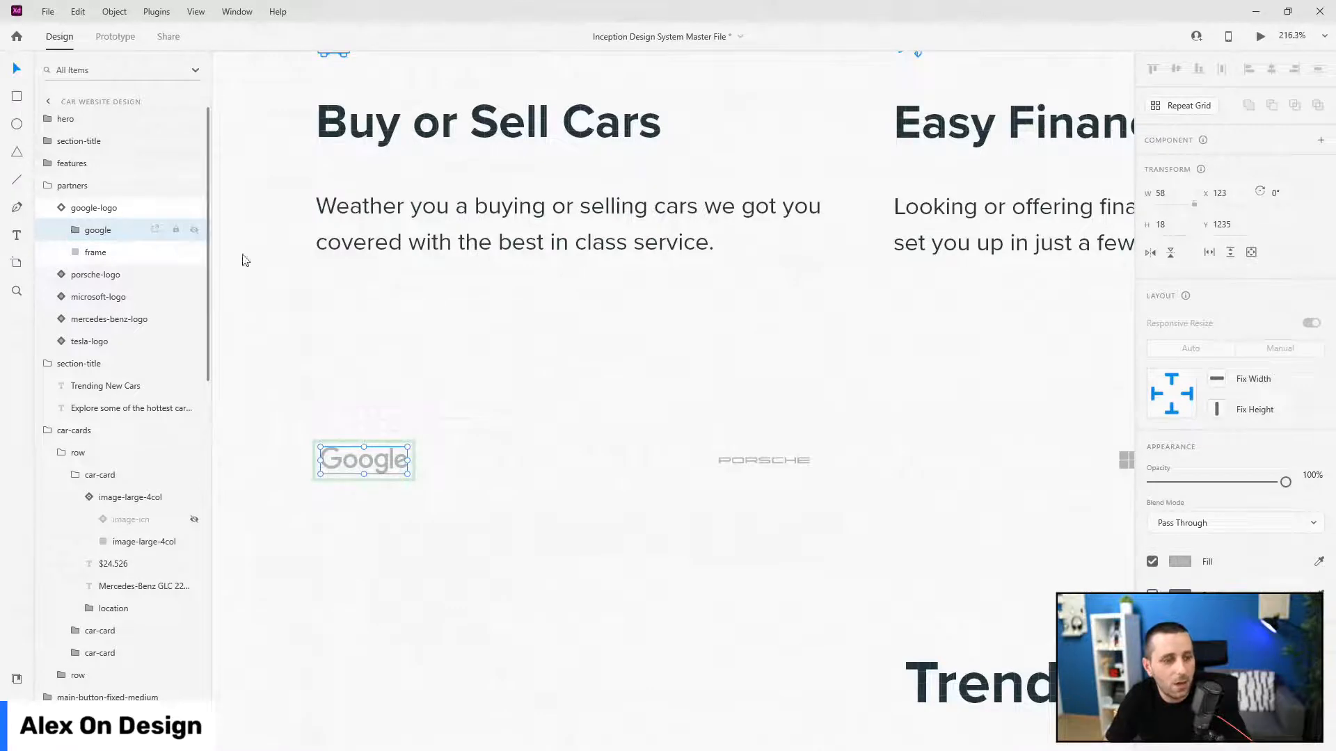
{"action": "scroll", "coordinate": [498, 290], "scroll_direction": "down", "scroll_amount": 5}
{"action": "left_click", "coordinate": [64, 209]}
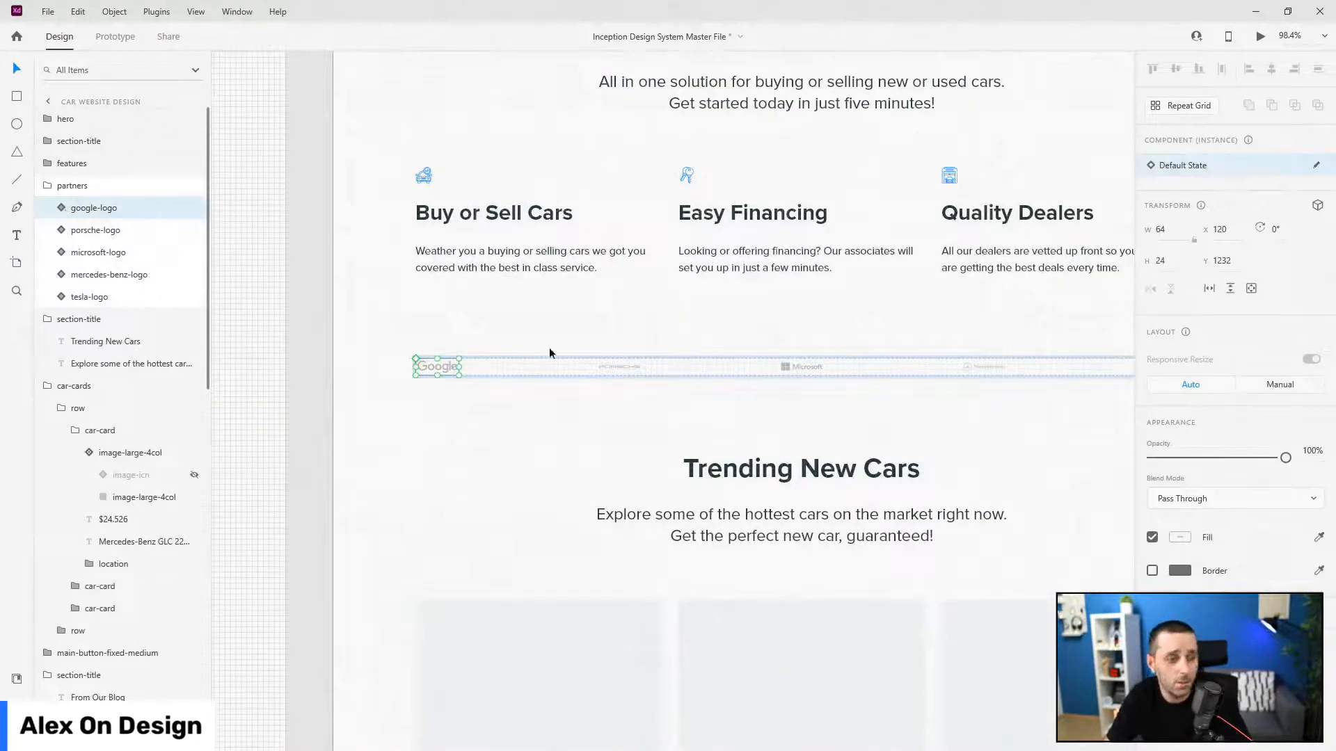
- Examine the Porsche logo in the partners row up close and return to the section overview
{"action": "scroll", "coordinate": [442, 381], "scroll_direction": "down", "scroll_amount": 3}
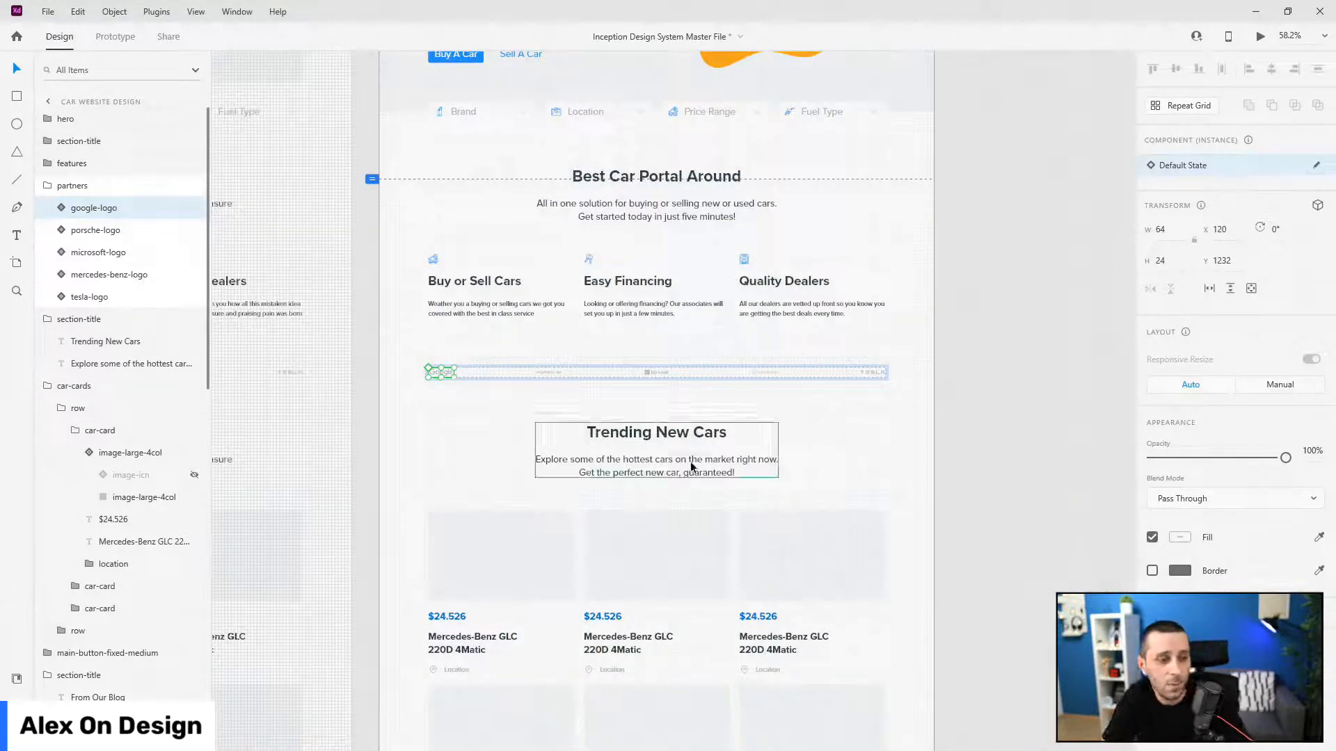
{"action": "scroll", "coordinate": [445, 367], "scroll_direction": "up", "scroll_amount": 10}
{"action": "scroll", "coordinate": [267, 344], "scroll_direction": "up", "scroll_amount": 5}
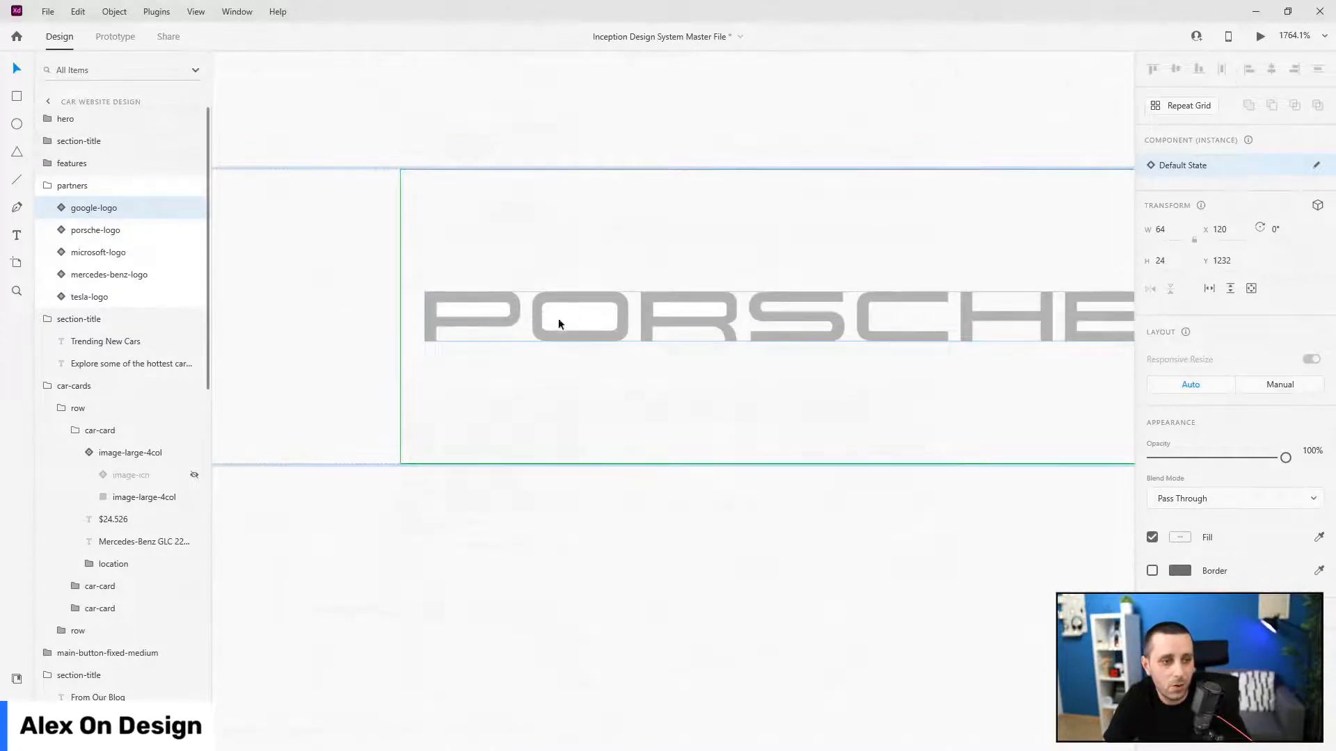
{"action": "scroll", "coordinate": [672, 313], "scroll_direction": "down", "scroll_amount": 8}
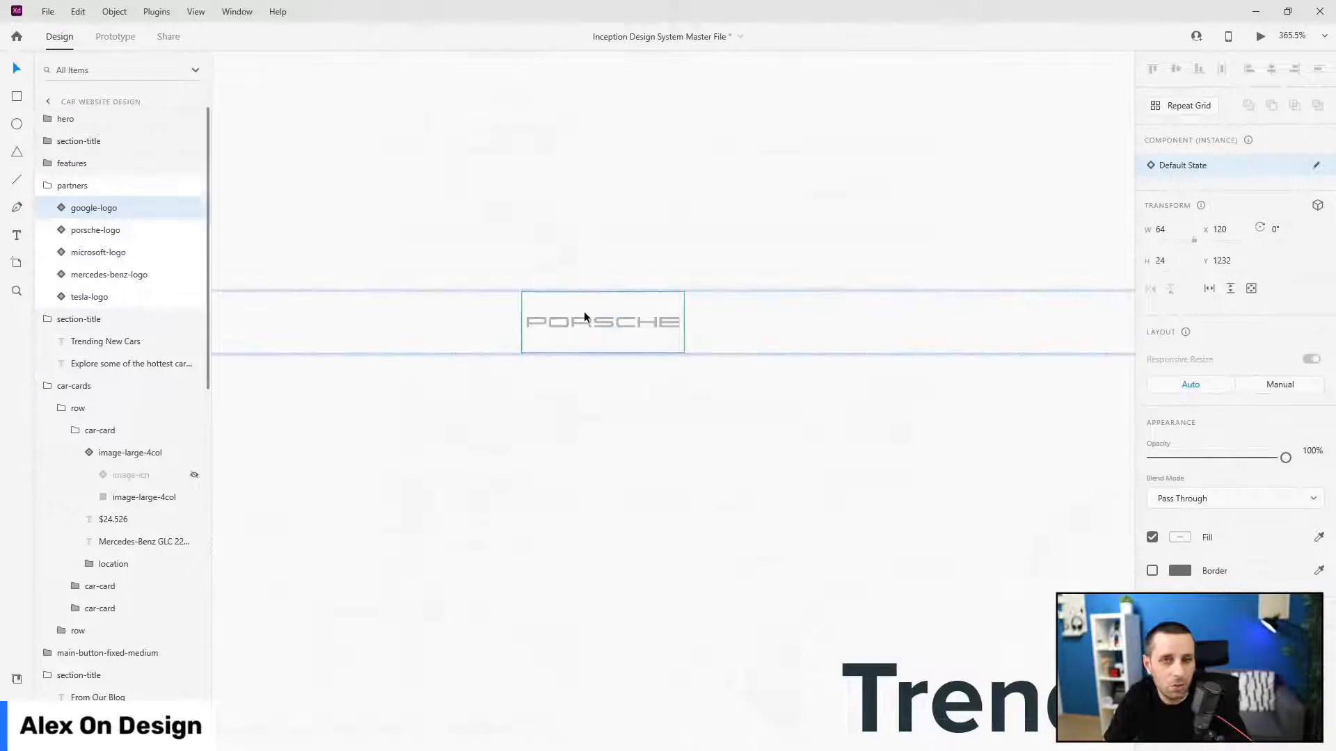
{"action": "scroll", "coordinate": [583, 311], "scroll_direction": "down", "scroll_amount": 6}
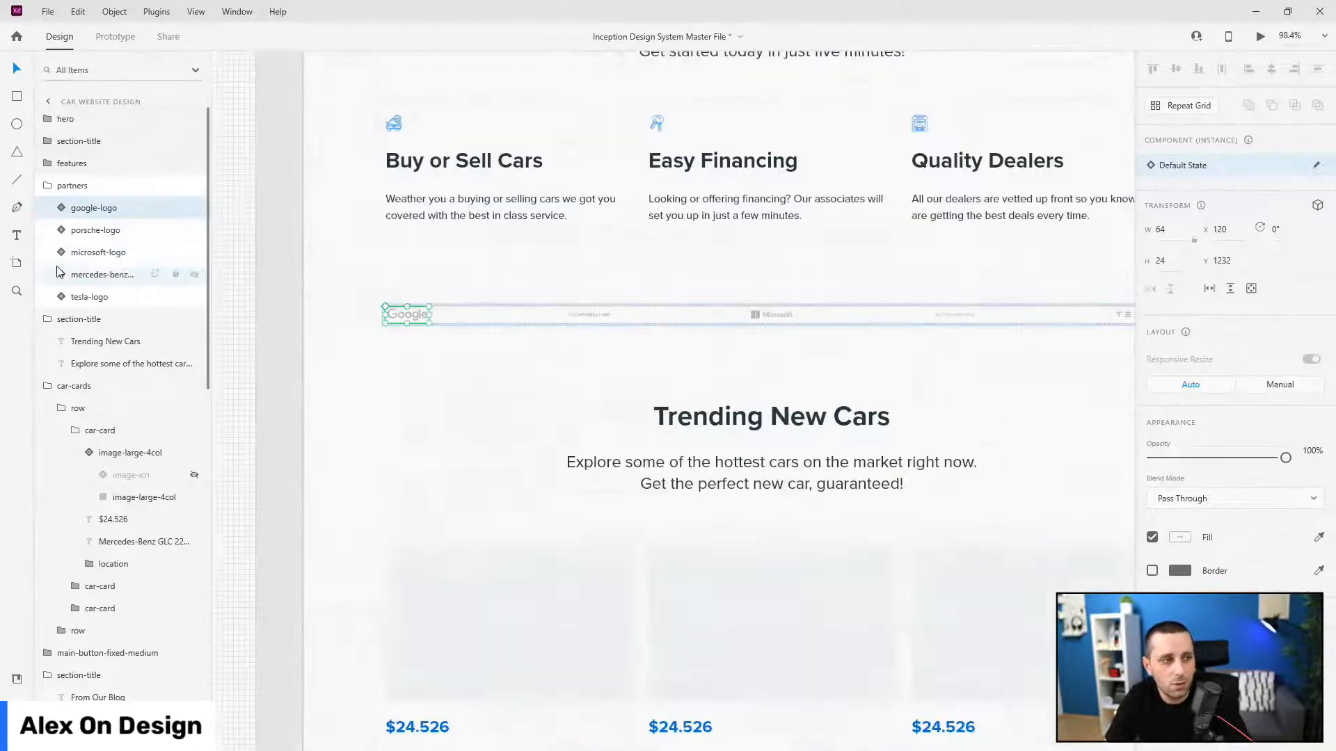
{"action": "scroll", "coordinate": [626, 382], "scroll_direction": "down", "scroll_amount": 1}
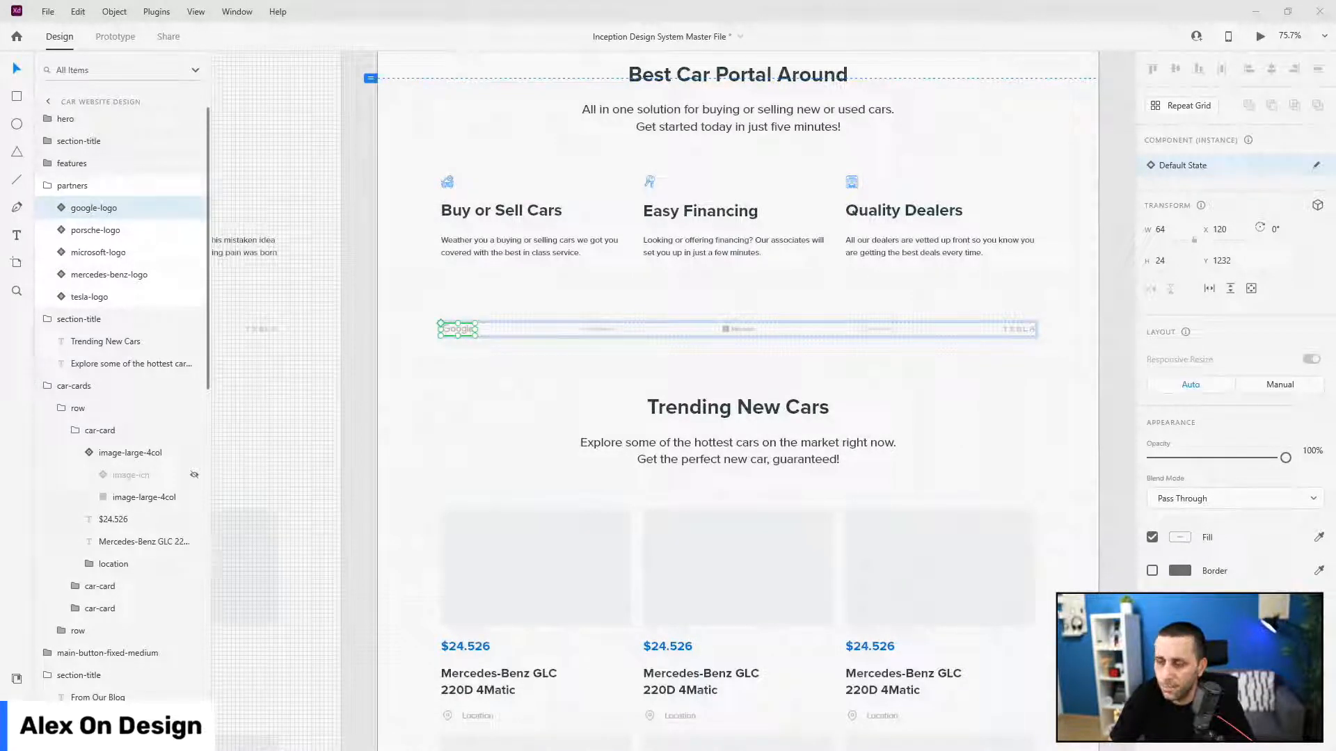
- Add the large Tesla, Porsche, Mercedes-Benz and Audi logo groups to the partners group and select all four
{"action": "left_click_drag", "start_coordinate": [957, 323], "coordinate": [812, 301]}
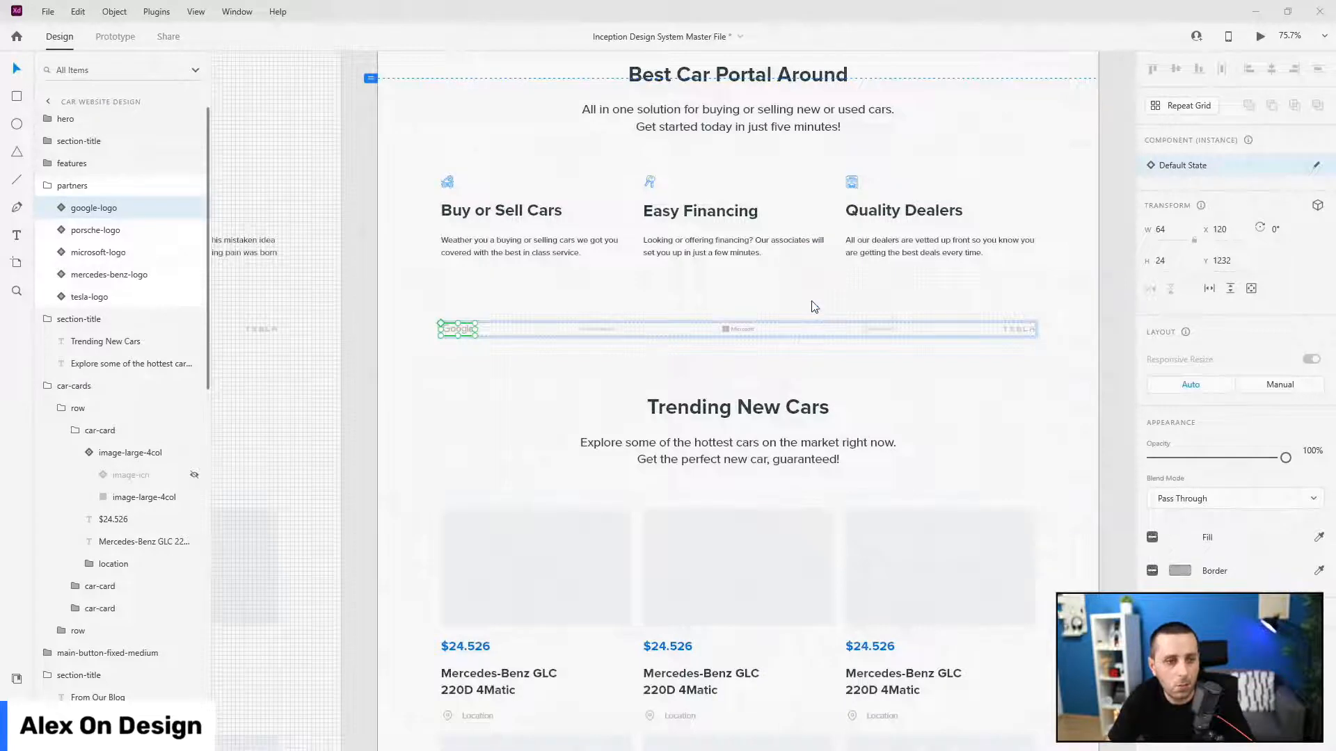
{"action": "scroll", "coordinate": [599, 332], "scroll_direction": "down", "scroll_amount": 2}
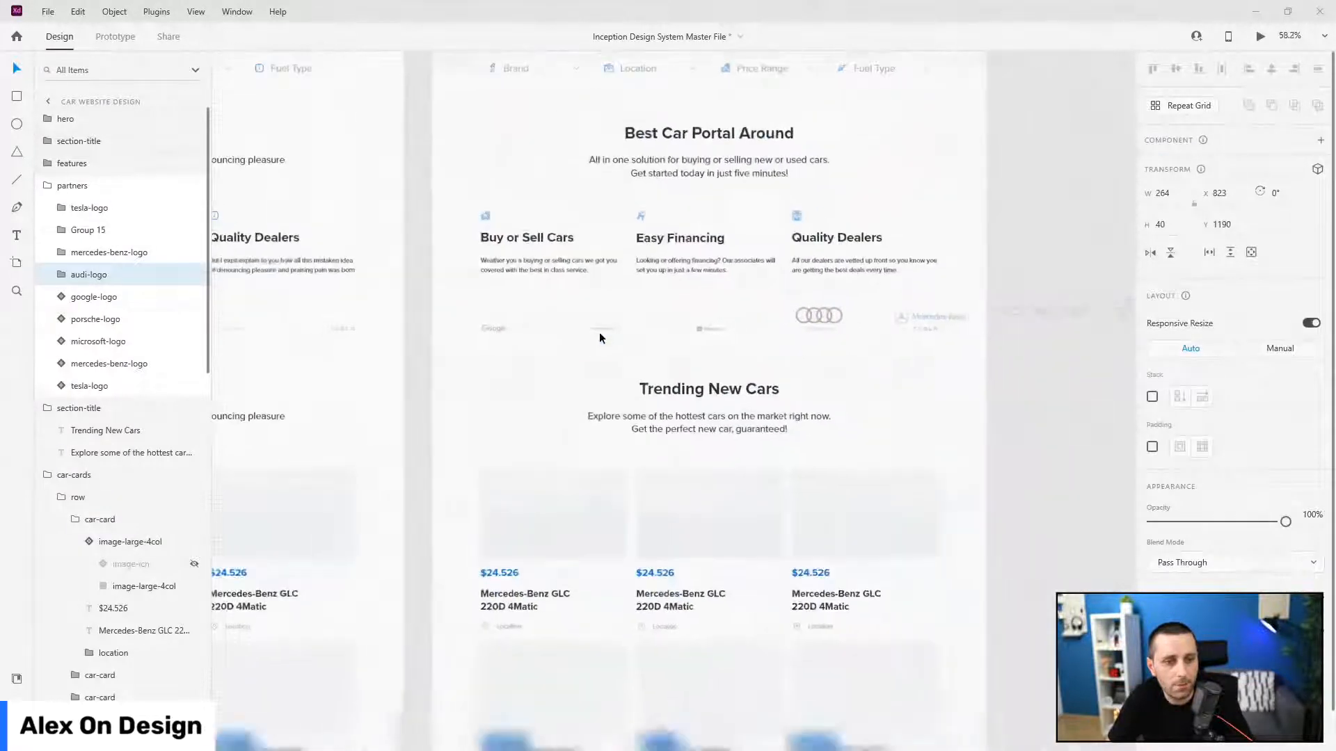
{"action": "left_click", "coordinate": [87, 216], "text": "shift"}
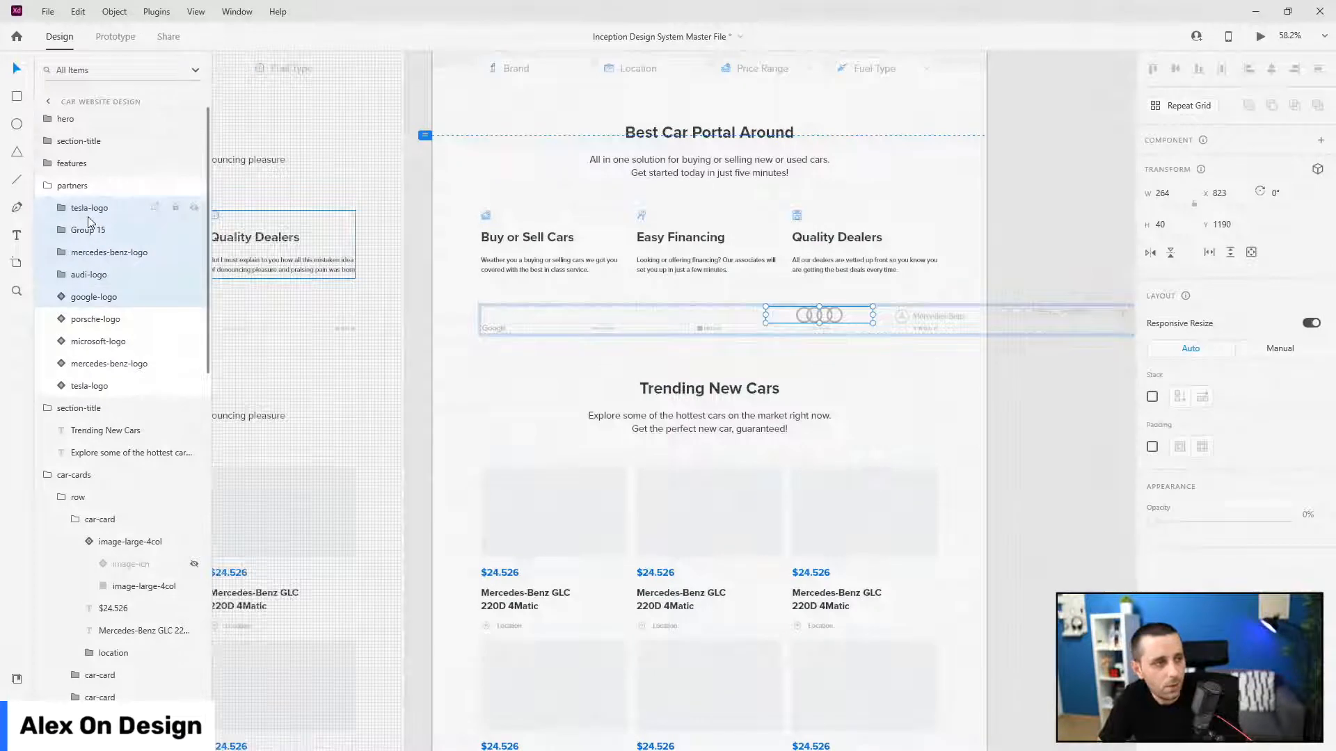
{"action": "left_click", "coordinate": [103, 259]}
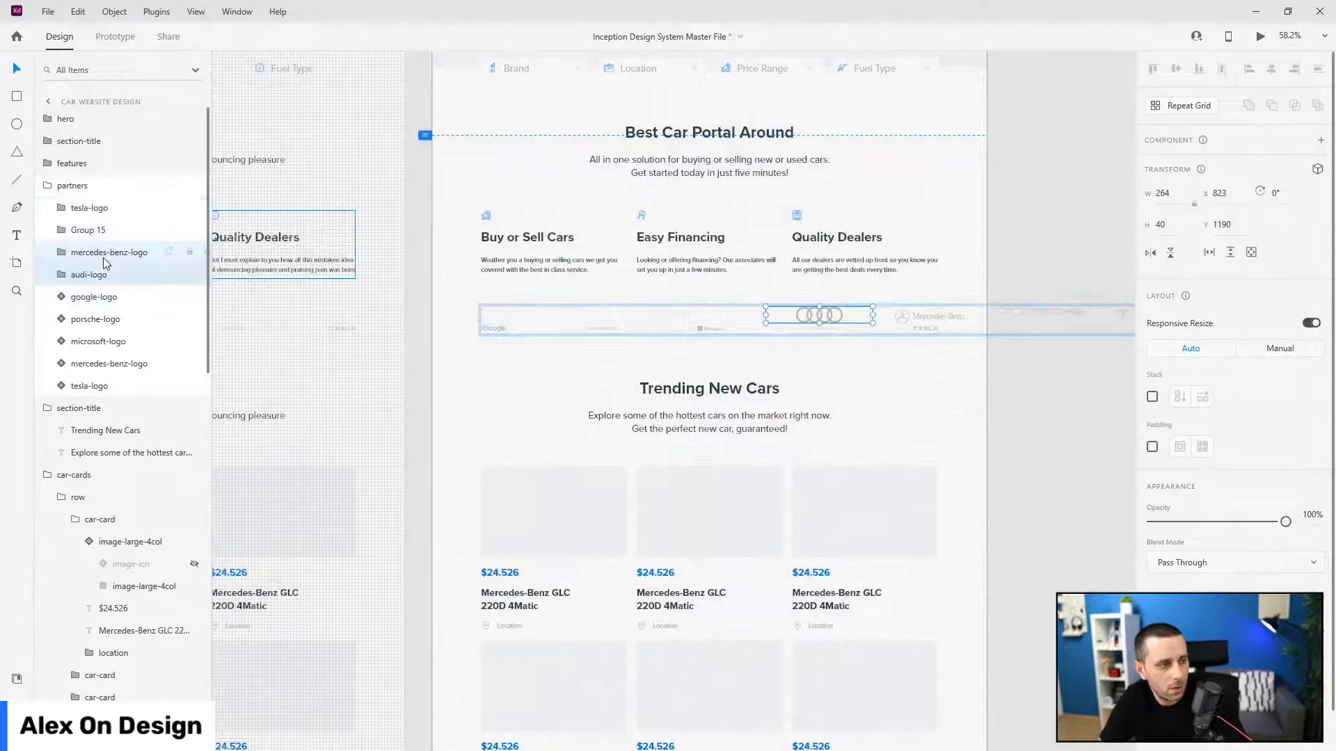
{"action": "left_click", "coordinate": [97, 209], "text": "shift"}
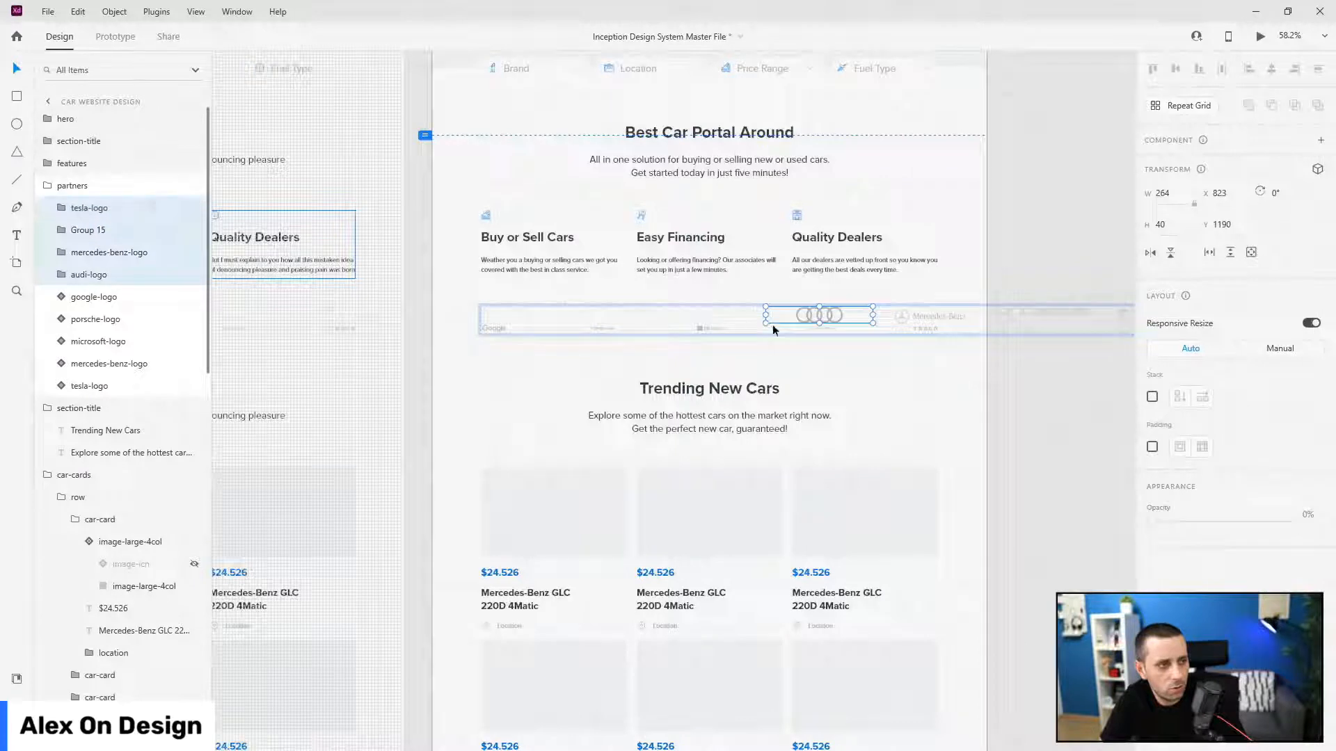
{"action": "scroll", "coordinate": [905, 323], "scroll_direction": "down", "scroll_amount": 2}
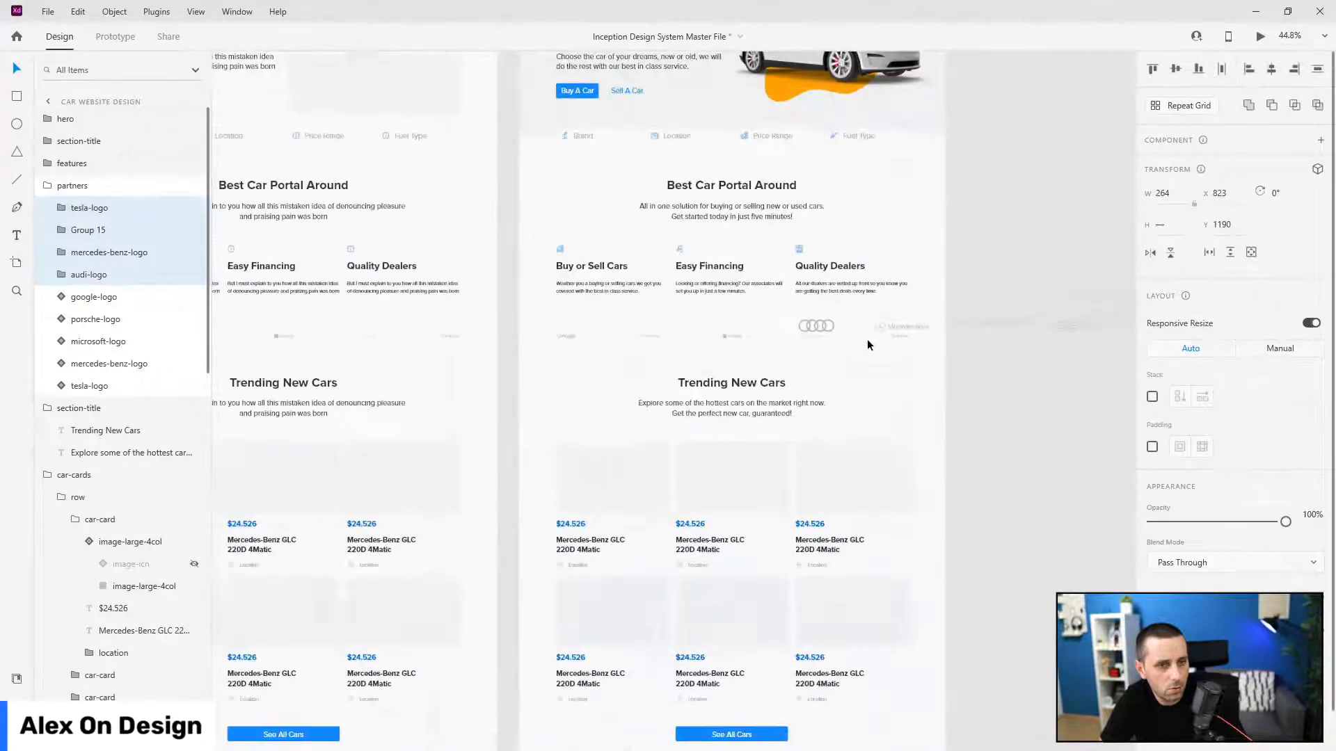
- Move the large Mercedes-Benz logo to the start of the partners row at X 120, Y 1200
{"action": "left_click", "coordinate": [113, 210]}
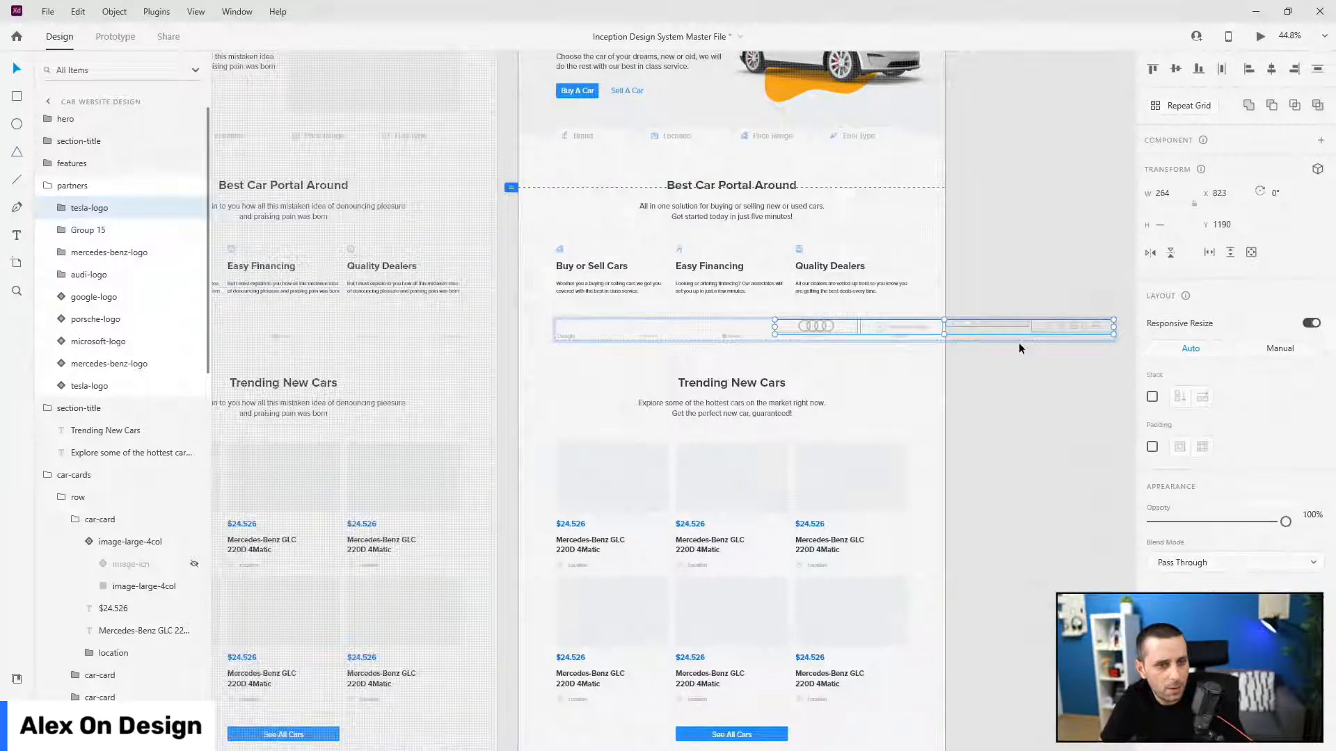
{"action": "left_click", "coordinate": [904, 327]}
{"action": "scroll", "coordinate": [716, 352], "scroll_direction": "up", "scroll_amount": 4}
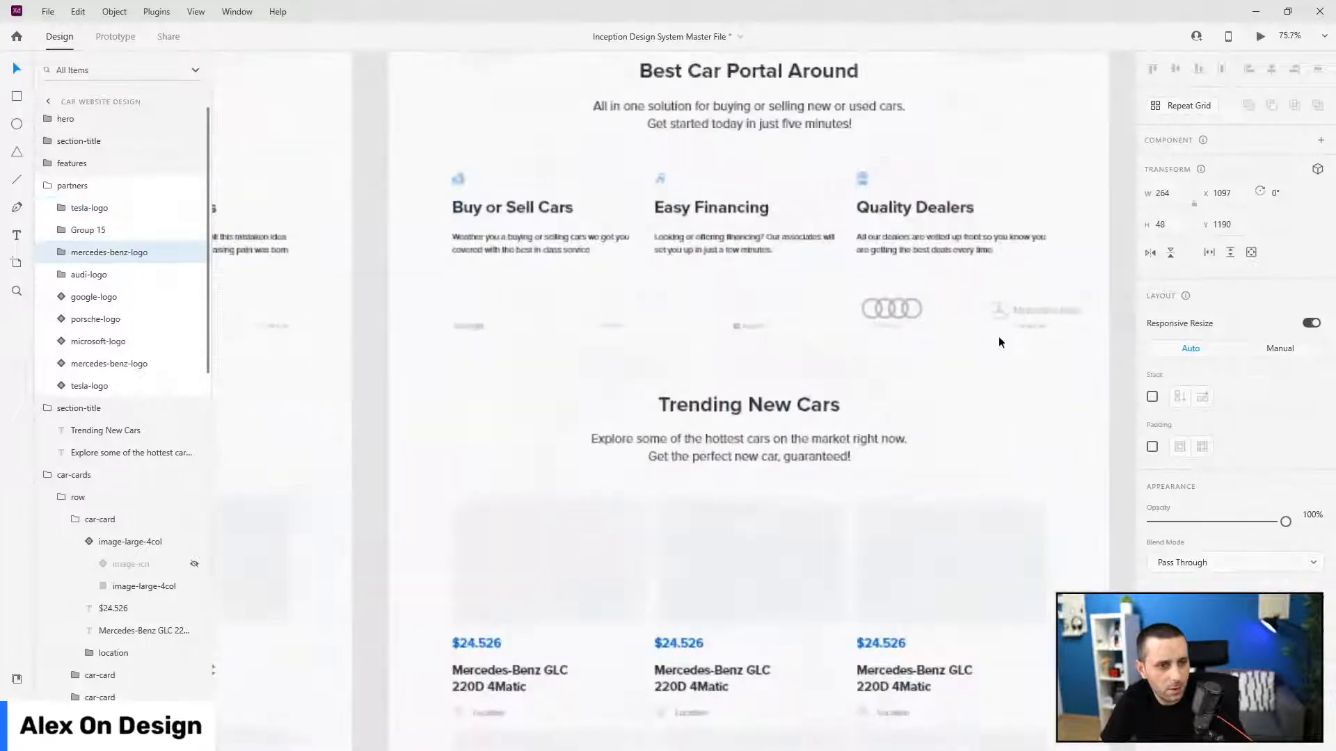
{"action": "left_click_drag", "start_coordinate": [1036, 317], "coordinate": [521, 317]}
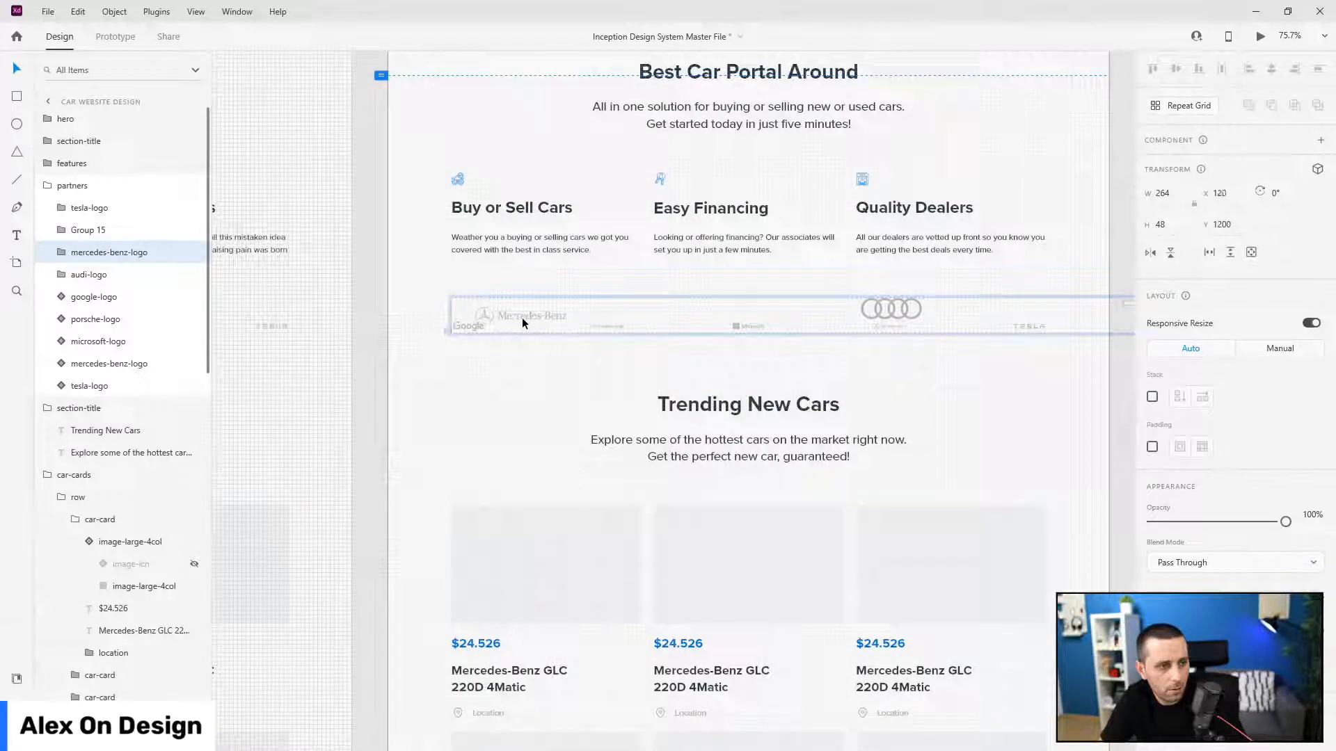
- Show the artboard's column layout and check the large Mercedes-Benz logo's placement against it
{"action": "scroll", "coordinate": [68, 557], "scroll_direction": "down", "scroll_amount": 1}
{"action": "scroll", "coordinate": [68, 556], "scroll_direction": "down", "scroll_amount": 10}
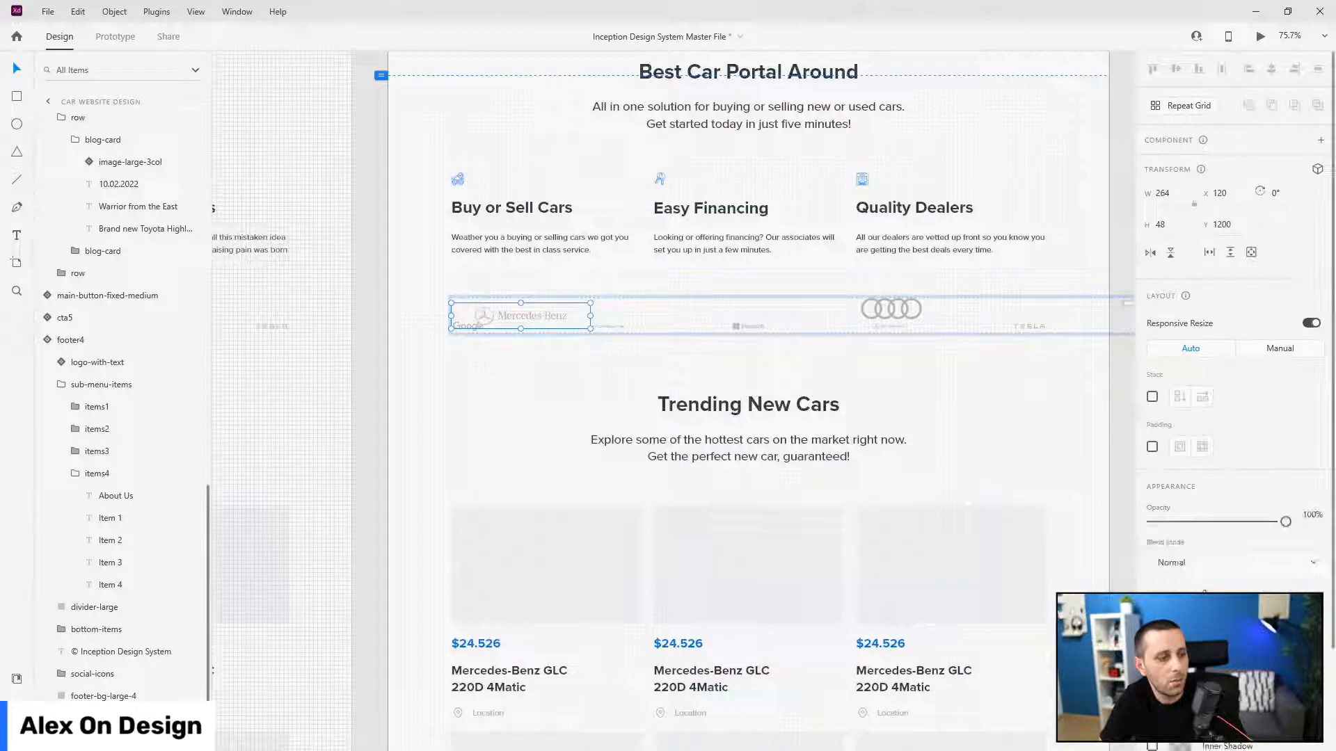
{"action": "left_click", "coordinate": [192, 719]}
{"action": "scroll", "coordinate": [491, 308], "scroll_direction": "up", "scroll_amount": 5}
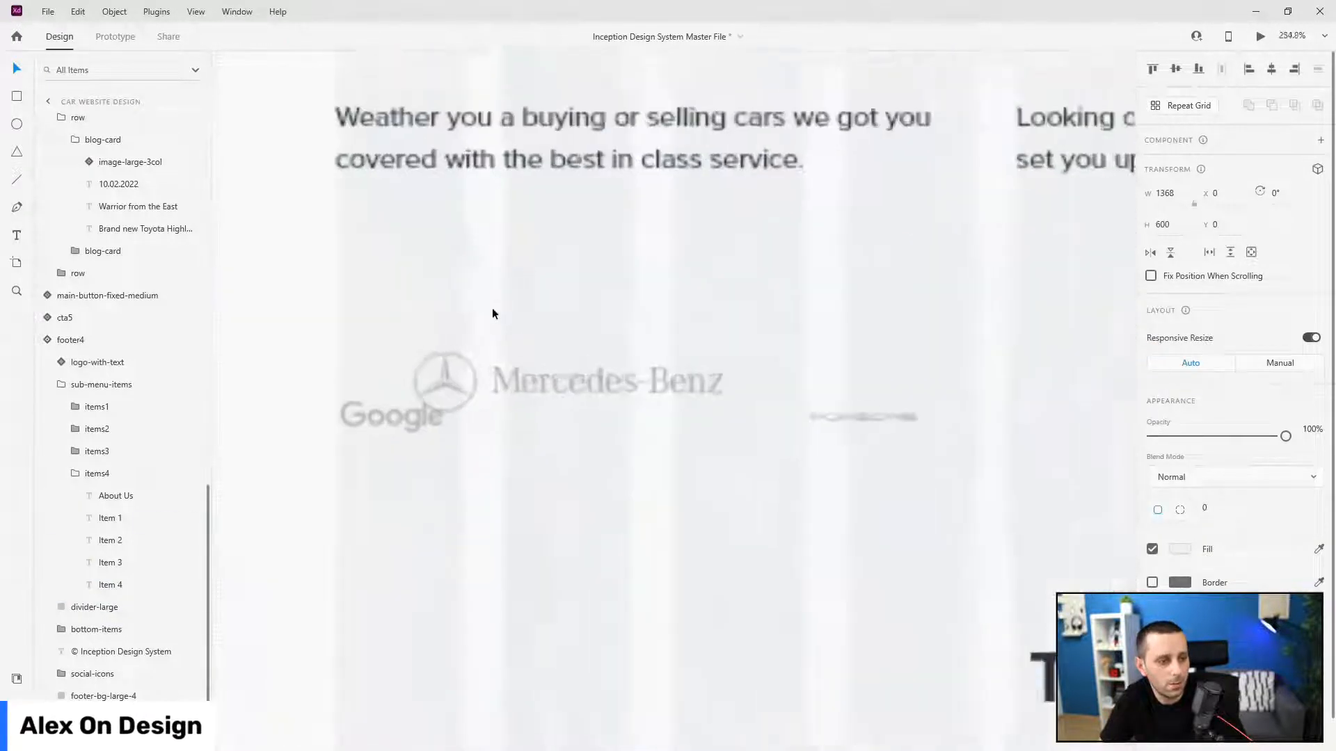
{"action": "left_click", "coordinate": [596, 391]}
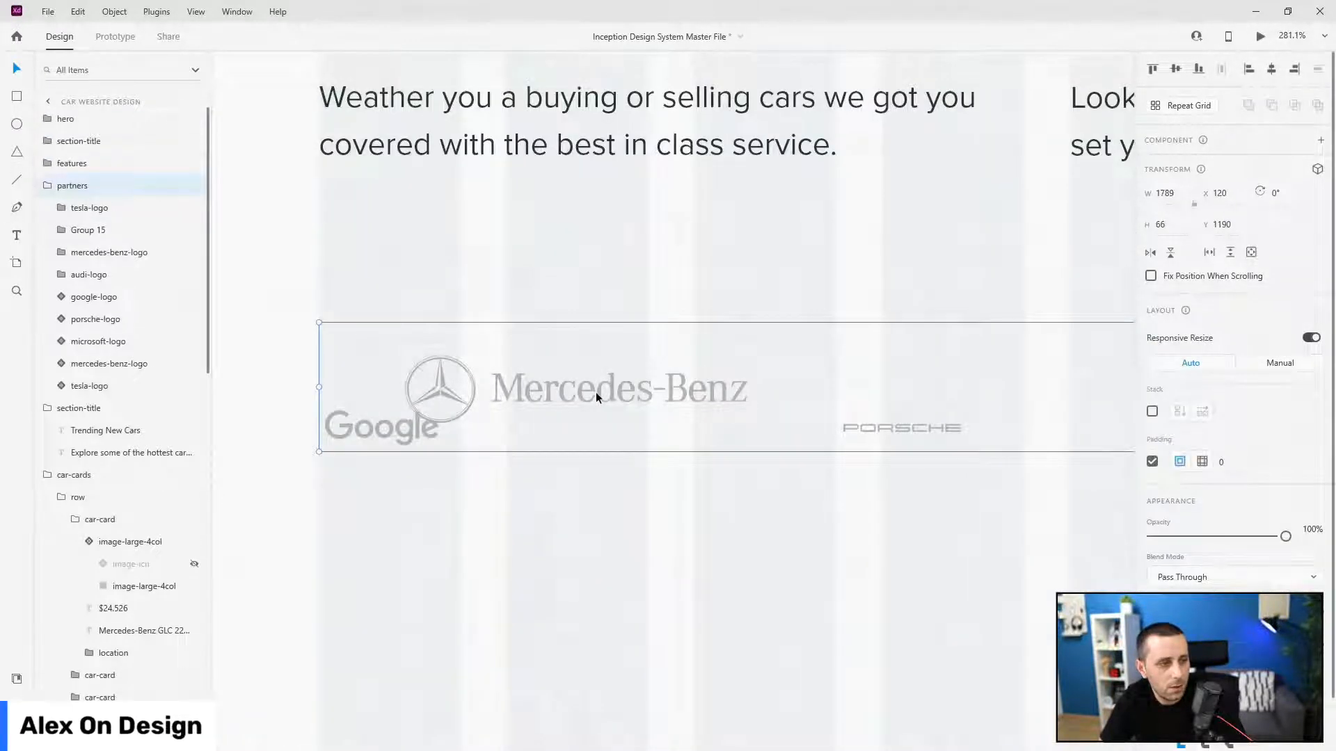
{"action": "double_click", "coordinate": [596, 391]}
{"action": "scroll", "coordinate": [551, 394], "scroll_direction": "down", "scroll_amount": 3}
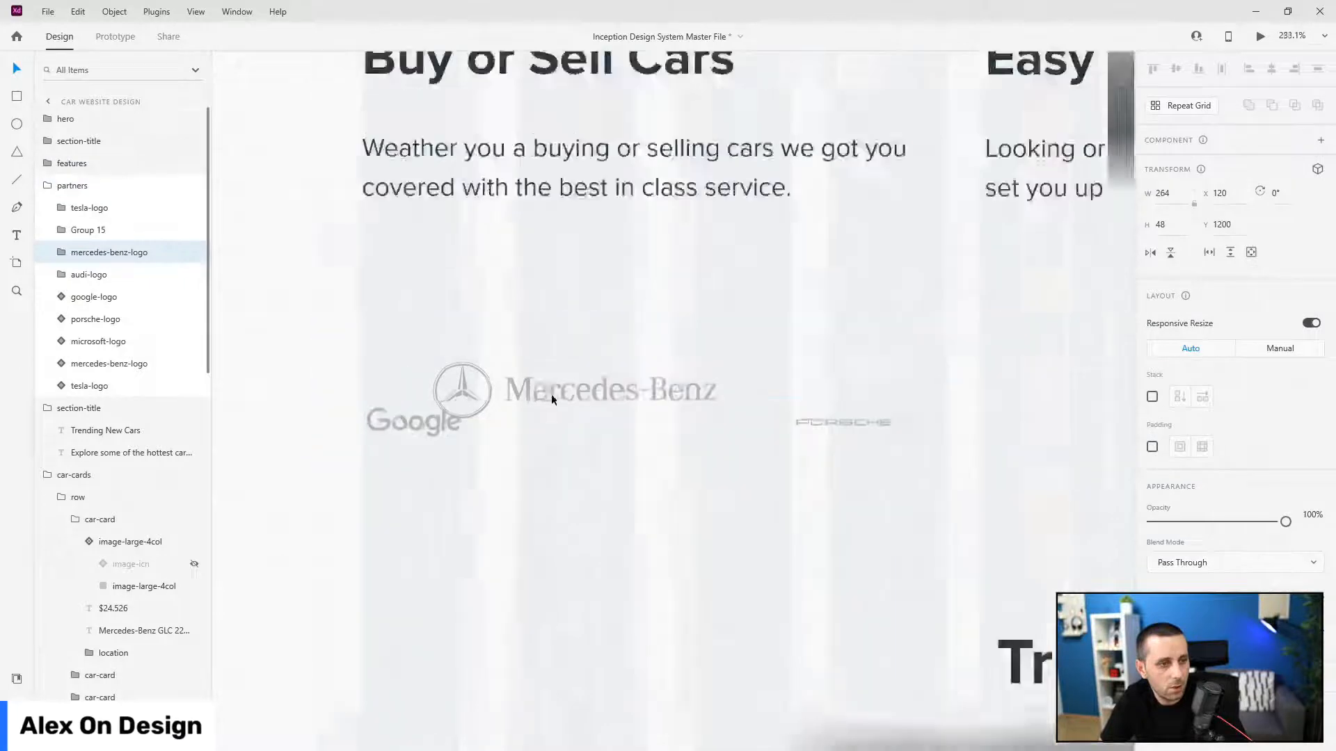
{"action": "scroll", "coordinate": [331, 344], "scroll_direction": "down", "scroll_amount": 5}
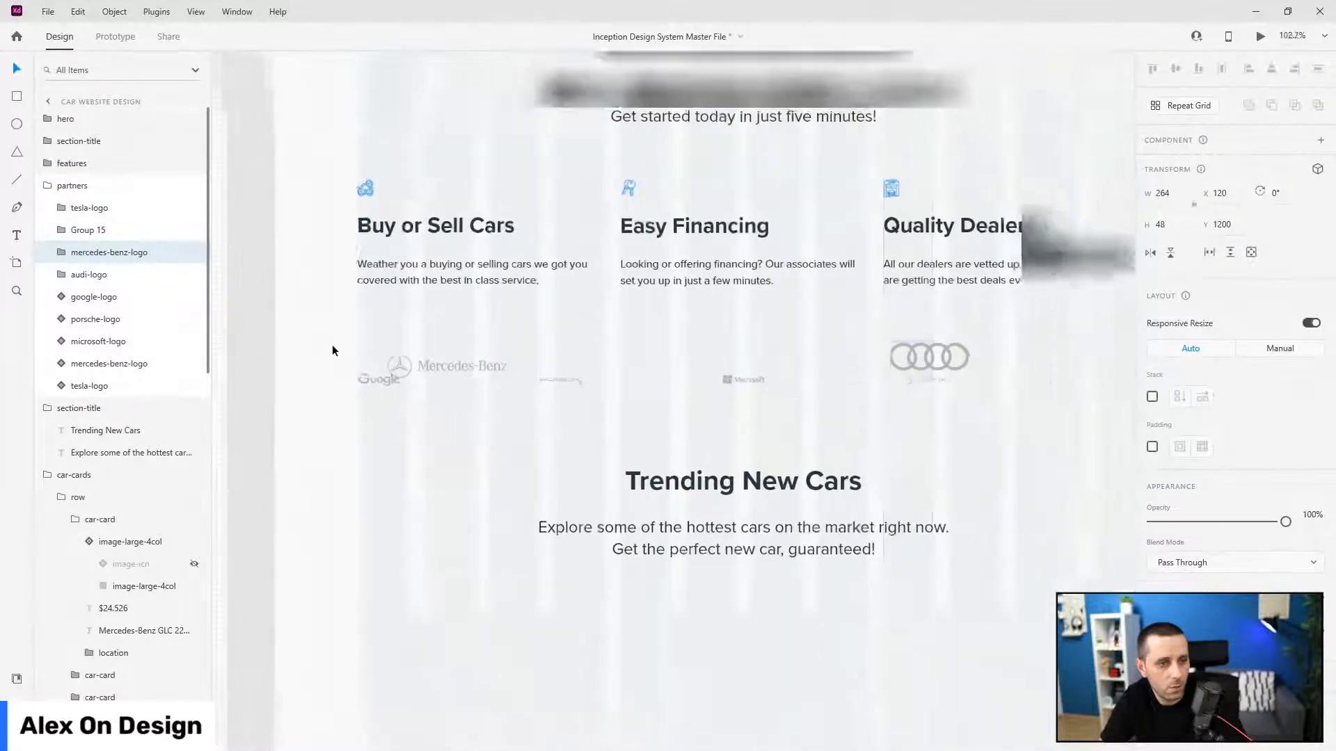
- Move the large Porsche logo beside the Mercedes-Benz logo and align it with the column edge at X 408, Y 1190
{"action": "left_click_drag", "start_coordinate": [985, 365], "coordinate": [507, 362]}
{"action": "scroll", "coordinate": [553, 369], "scroll_direction": "up", "scroll_amount": 10}
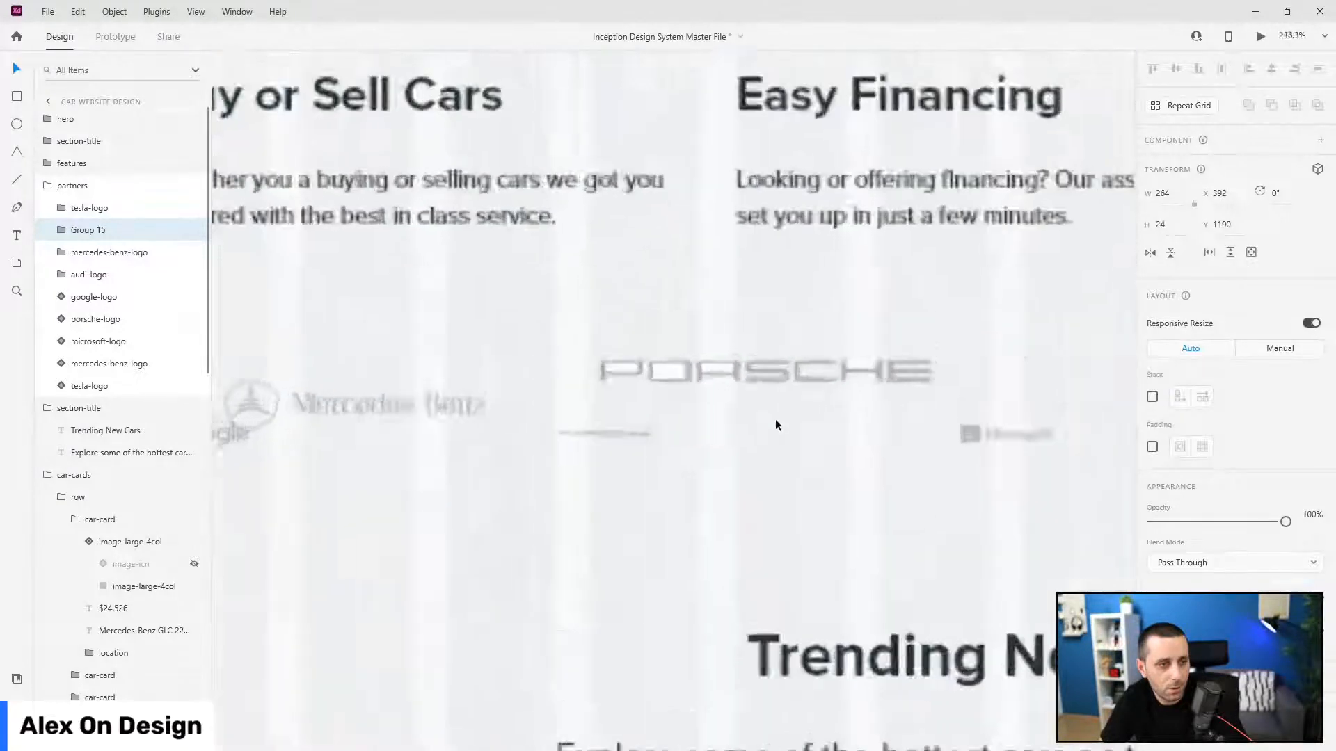
{"action": "left_click_drag", "start_coordinate": [608, 318], "coordinate": [663, 306]}
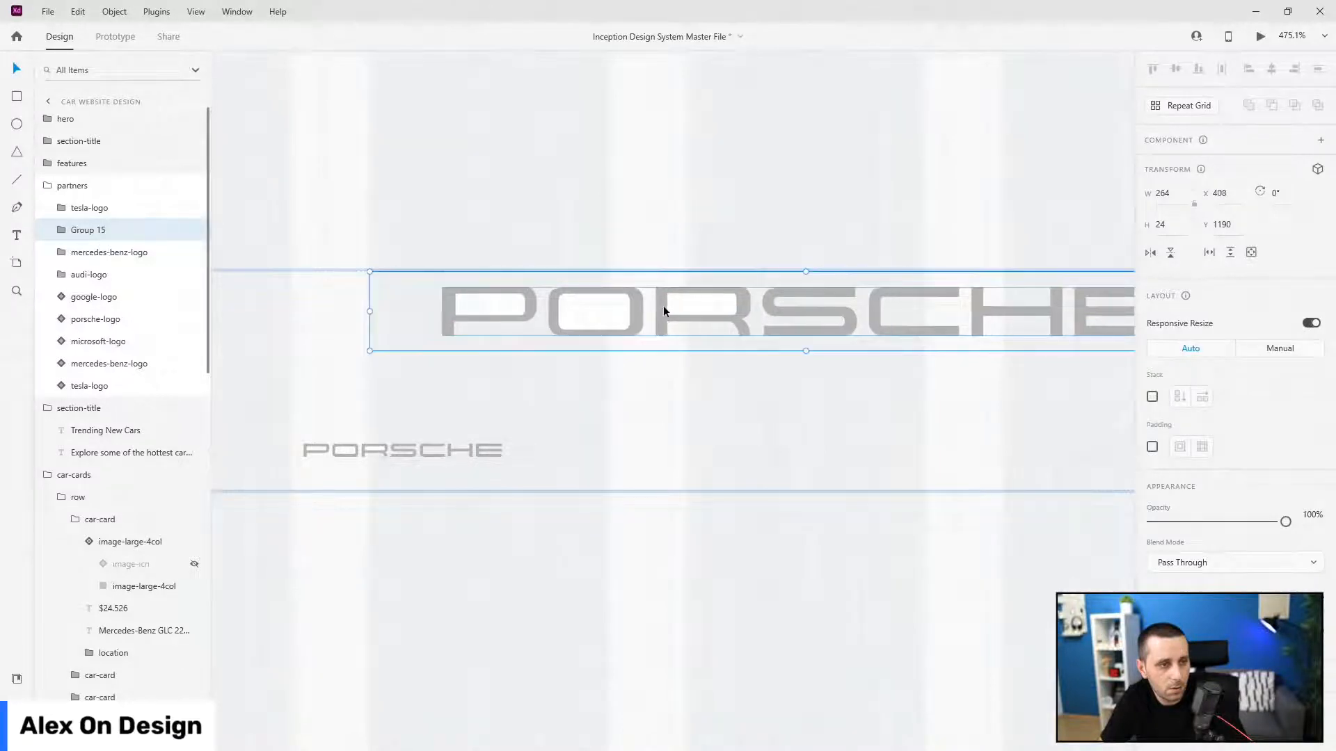
{"action": "scroll", "coordinate": [663, 306], "scroll_direction": "down", "scroll_amount": 10}
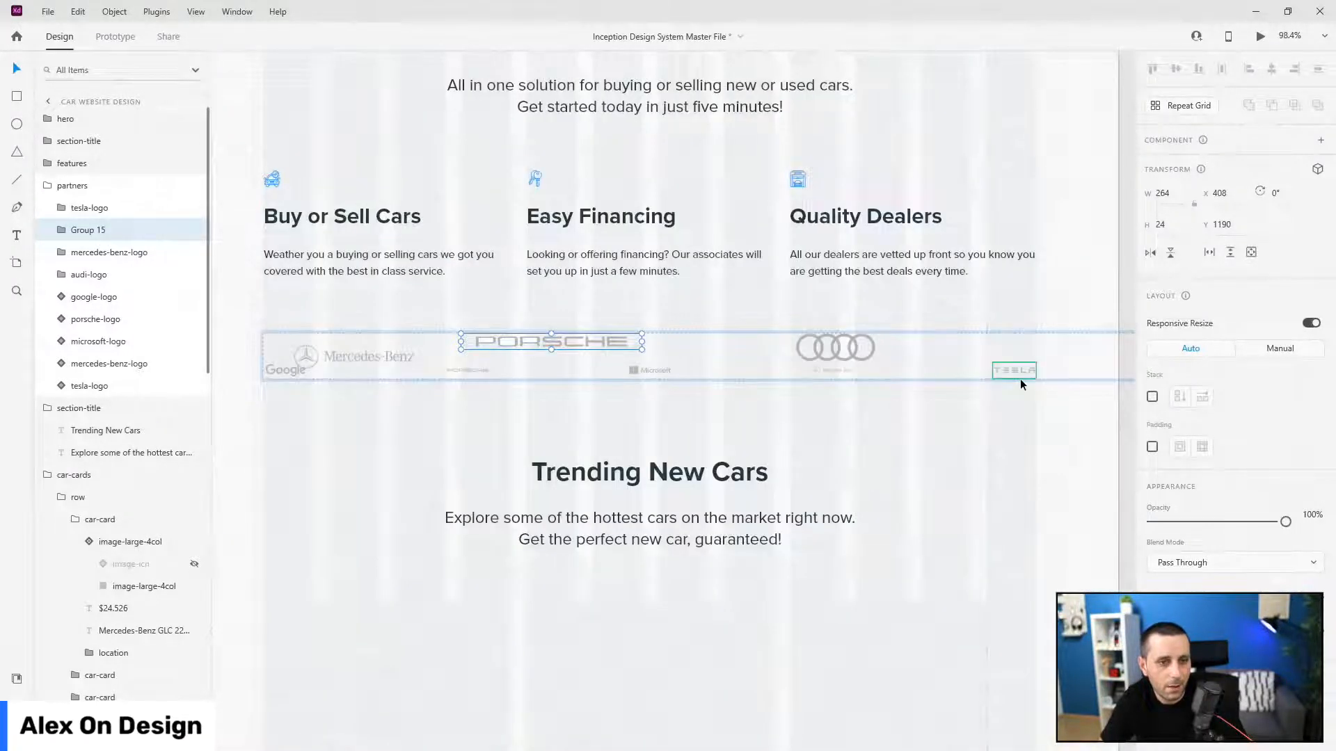
- Move the large Tesla logo next to the Porsche logo at X 696, Y 1190
{"action": "scroll", "coordinate": [796, 386], "scroll_direction": "down", "scroll_amount": 4}
{"action": "left_click_drag", "start_coordinate": [1087, 369], "coordinate": [741, 375]}
{"action": "scroll", "coordinate": [703, 363], "scroll_direction": "up", "scroll_amount": 8}
{"action": "scroll", "coordinate": [526, 395], "scroll_direction": "down", "scroll_amount": 4}
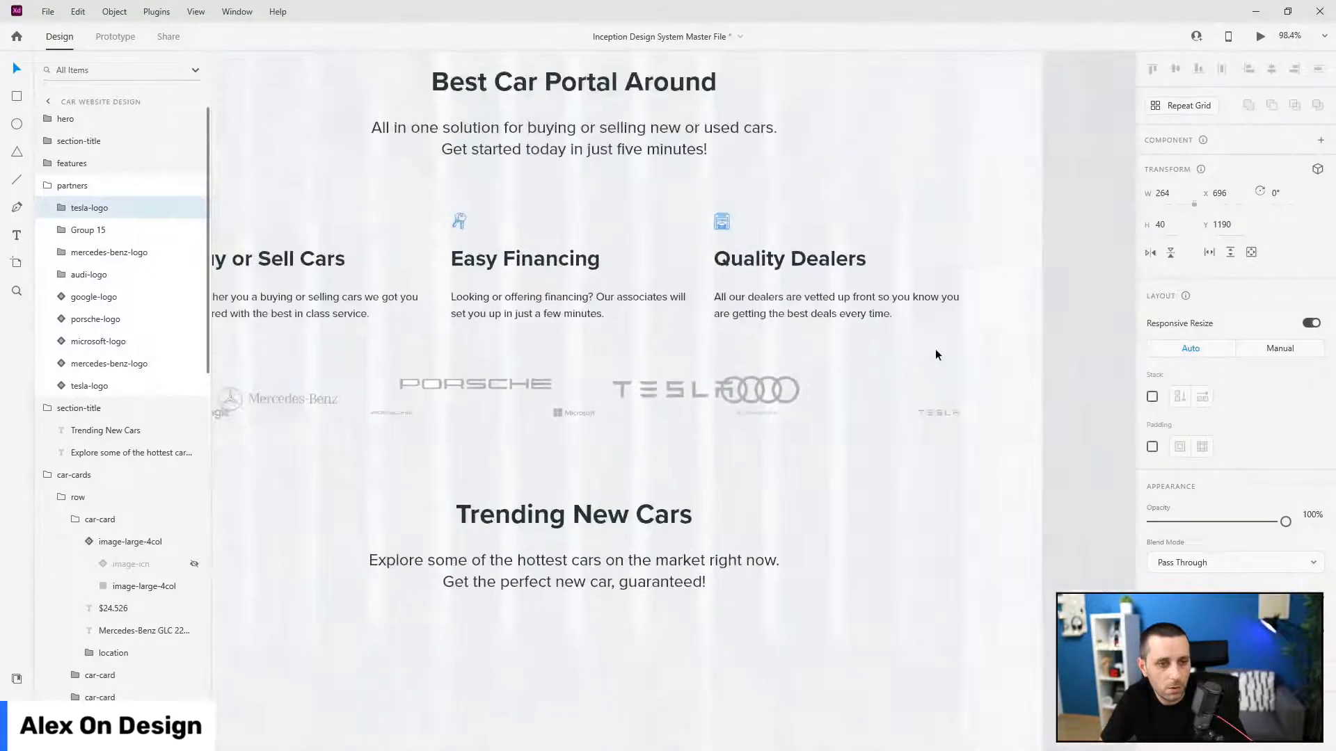
- Move the large Audi logo to the end of the partners row and fine-tune it against the columns at X 984, Y 1190
{"action": "scroll", "coordinate": [977, 369], "scroll_direction": "up", "scroll_amount": 5}
{"action": "left_click_drag", "start_coordinate": [454, 417], "coordinate": [766, 416]}
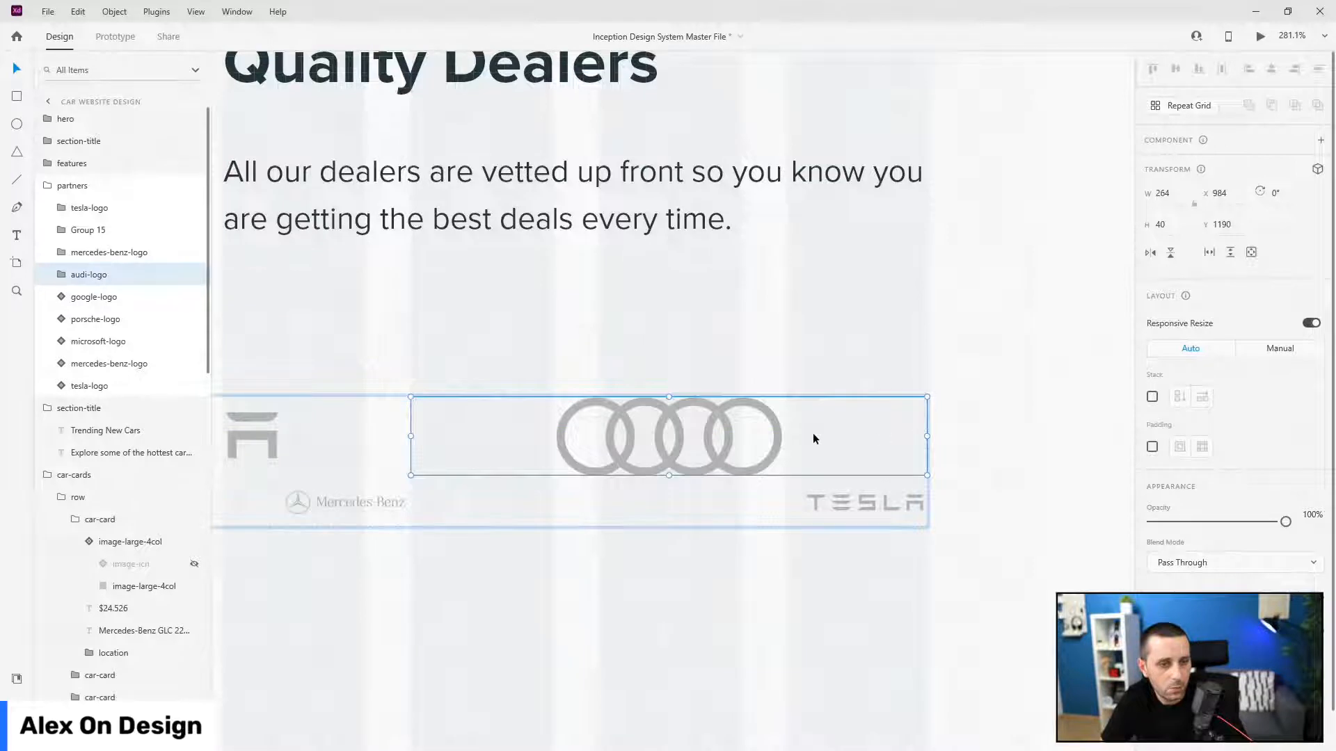
{"action": "key", "text": "Right"}
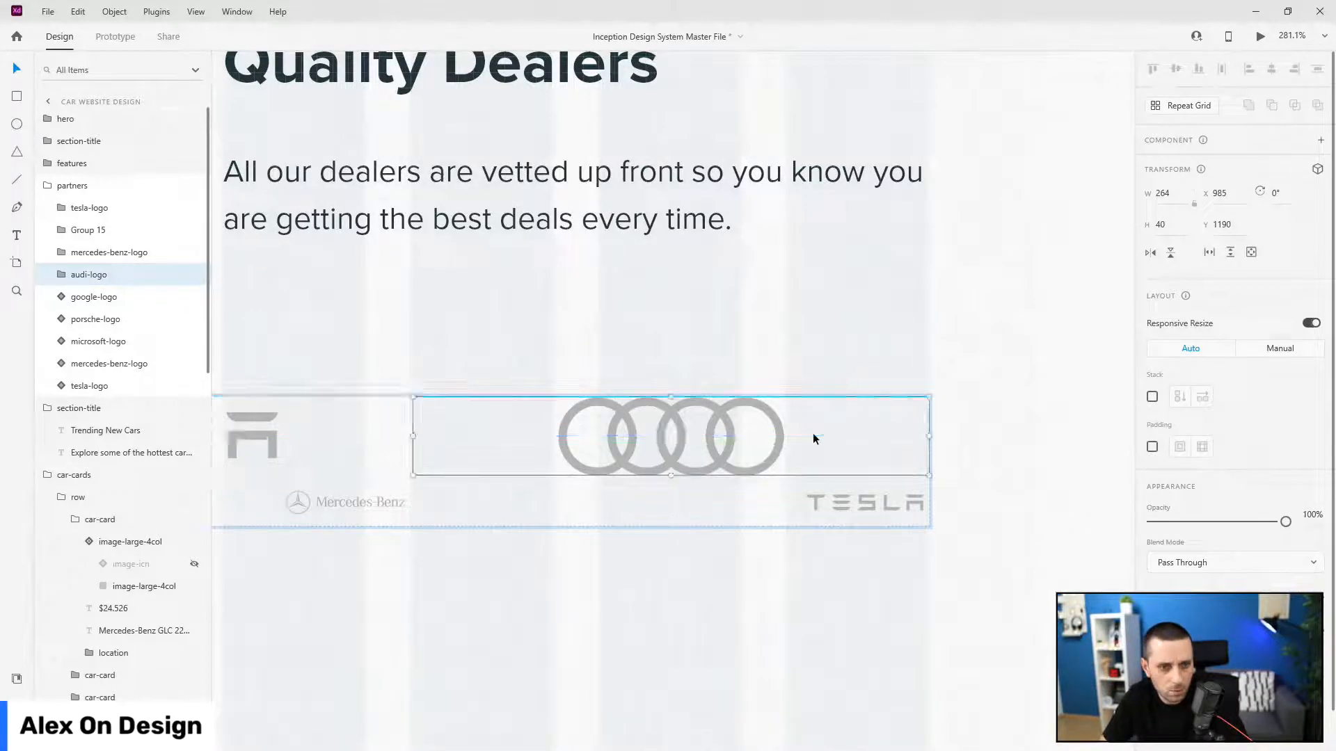
{"action": "key", "text": "Right"}
{"action": "key", "text": "Left"}
{"action": "key", "text": "Left"}
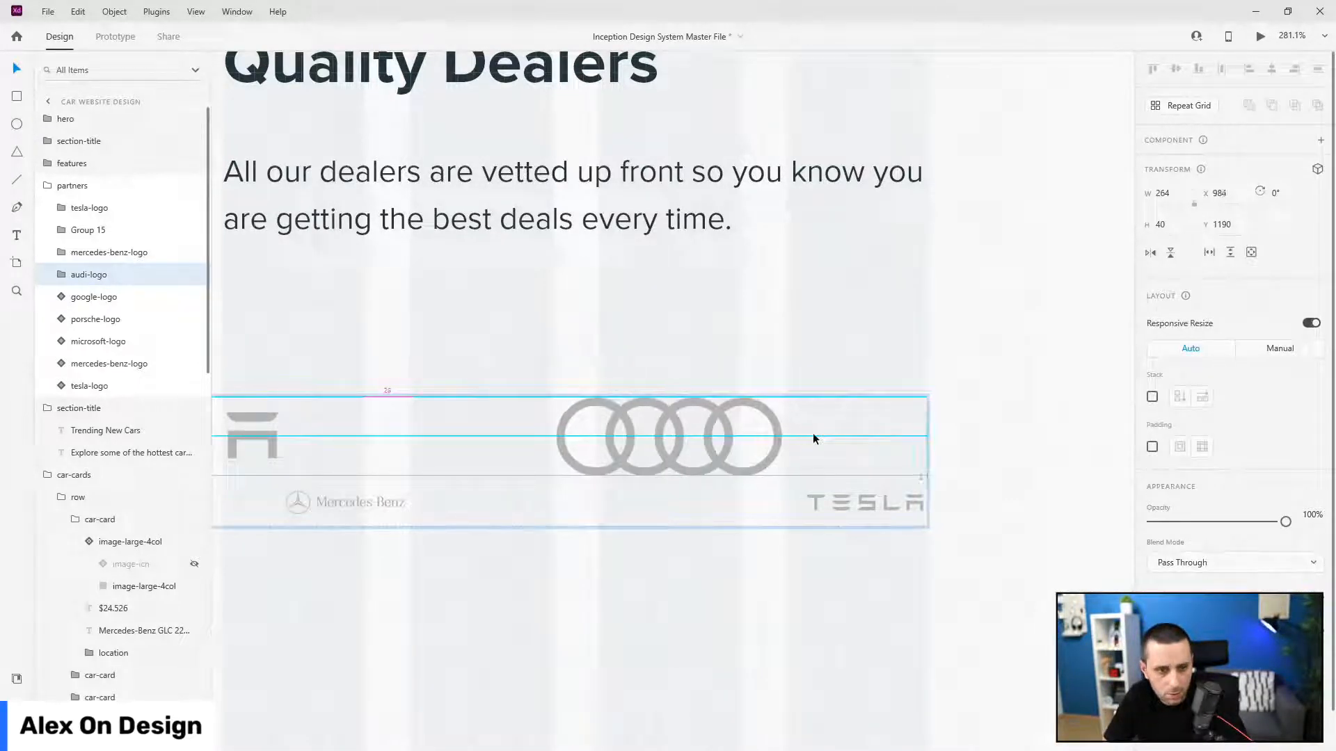
{"action": "key", "text": "Right"}
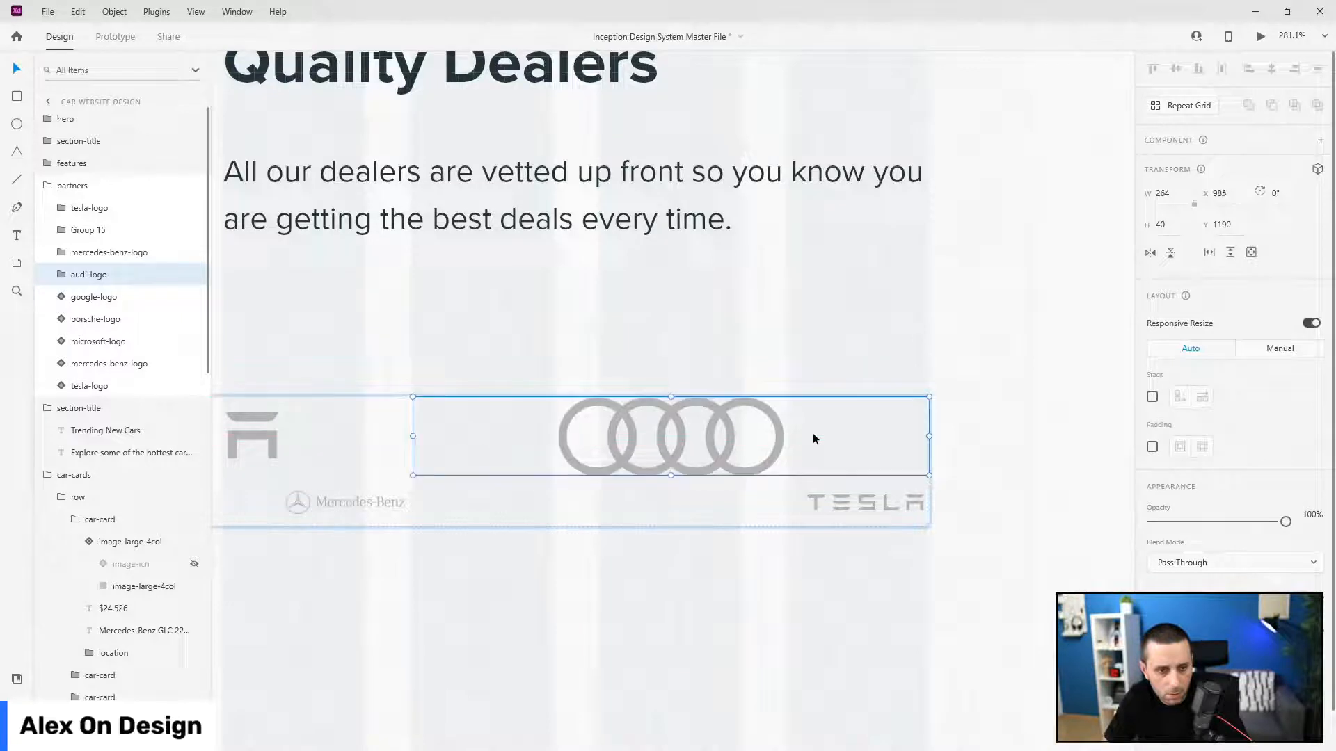
{"action": "scroll", "coordinate": [431, 407], "scroll_direction": "up", "scroll_amount": 6}
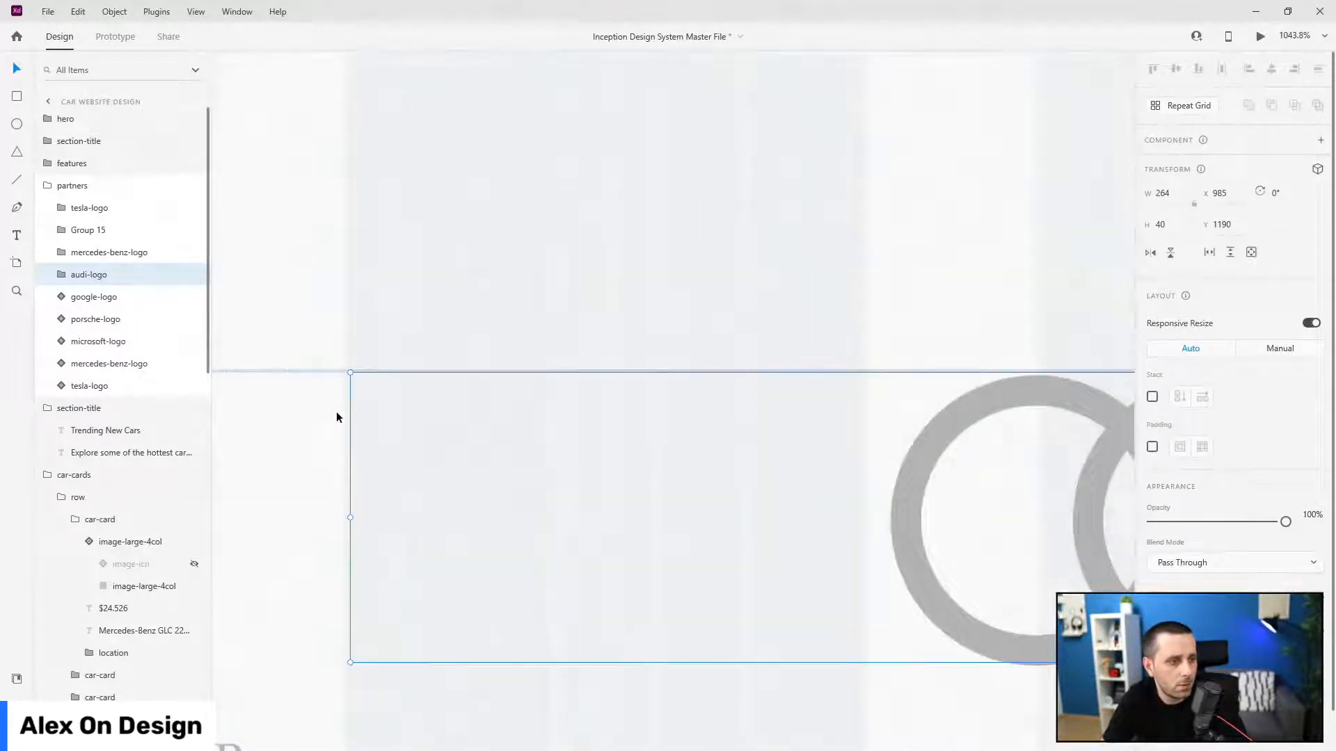
{"action": "key", "text": "Left"}
{"action": "scroll", "coordinate": [904, 468], "scroll_direction": "down", "scroll_amount": 10}
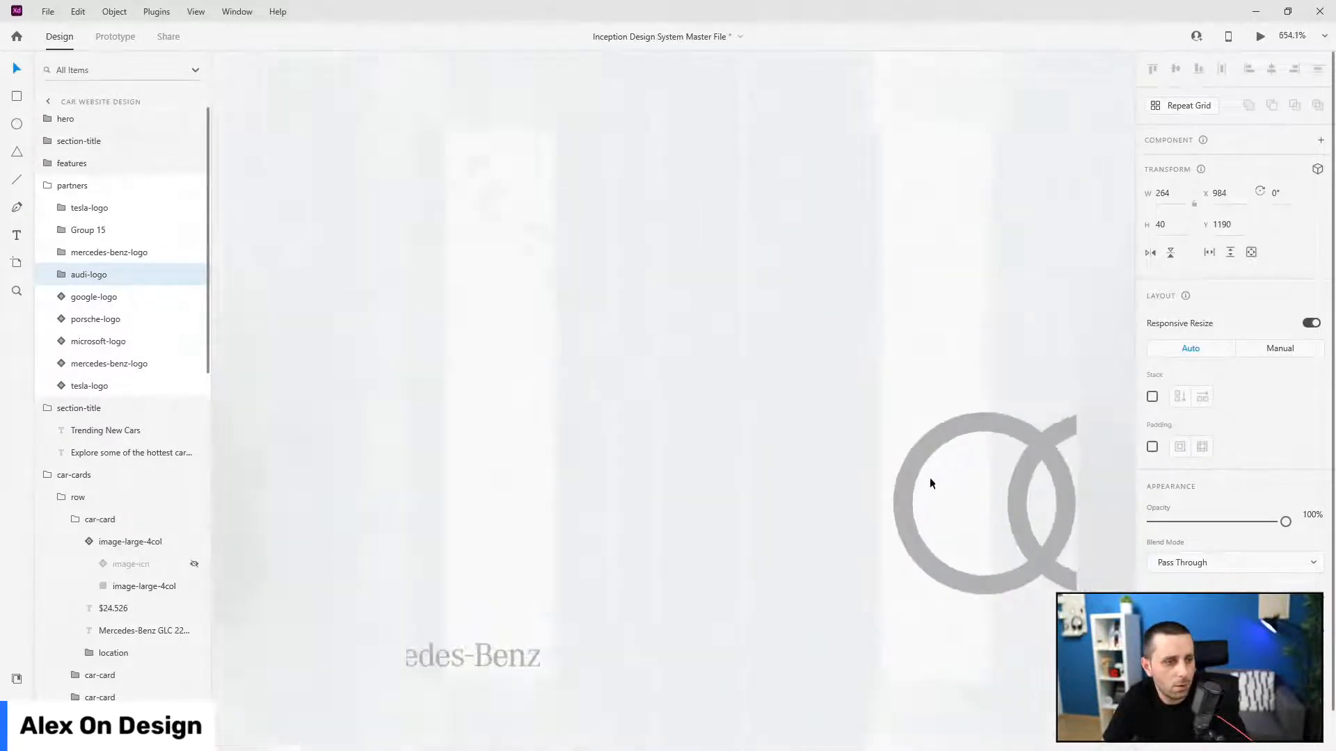
{"action": "scroll", "coordinate": [946, 481], "scroll_direction": "down", "scroll_amount": 3}
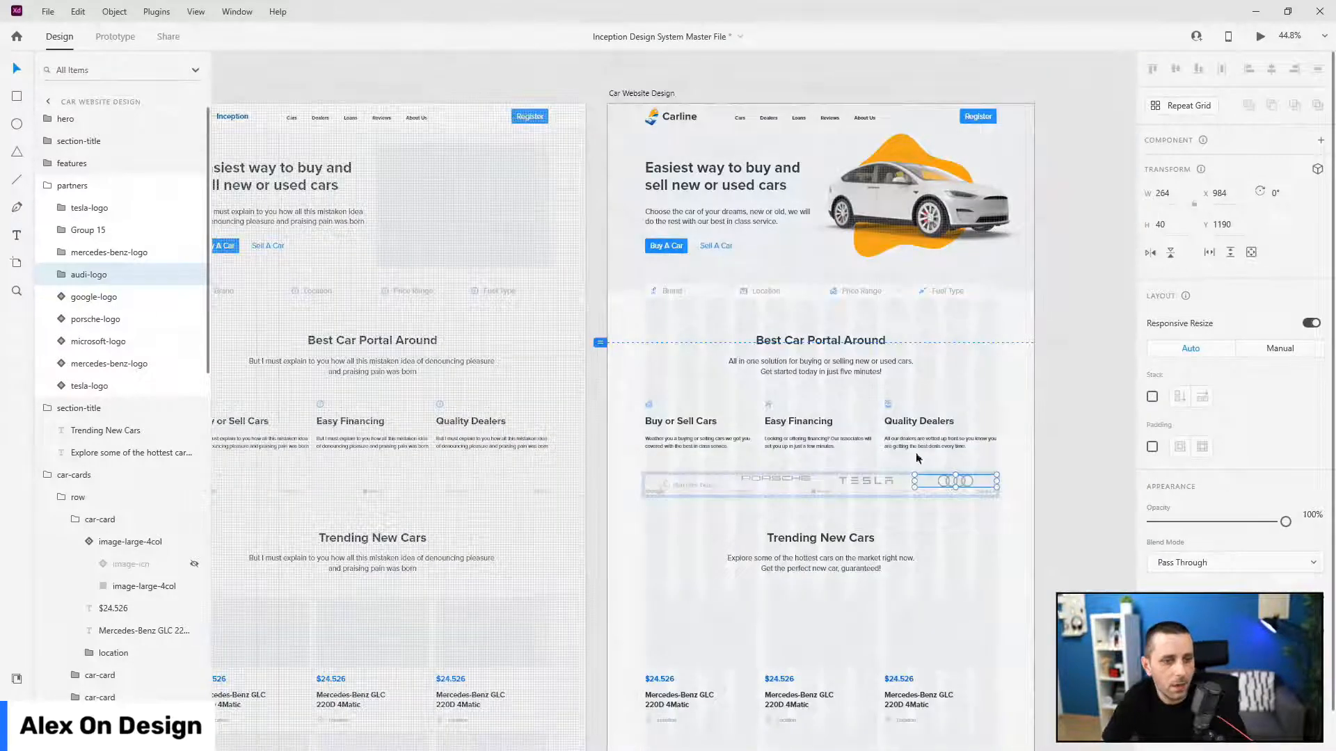
- Rename Group 15 in the partners group as porsche, copying the name from its inner group
{"action": "left_click", "coordinate": [103, 232]}
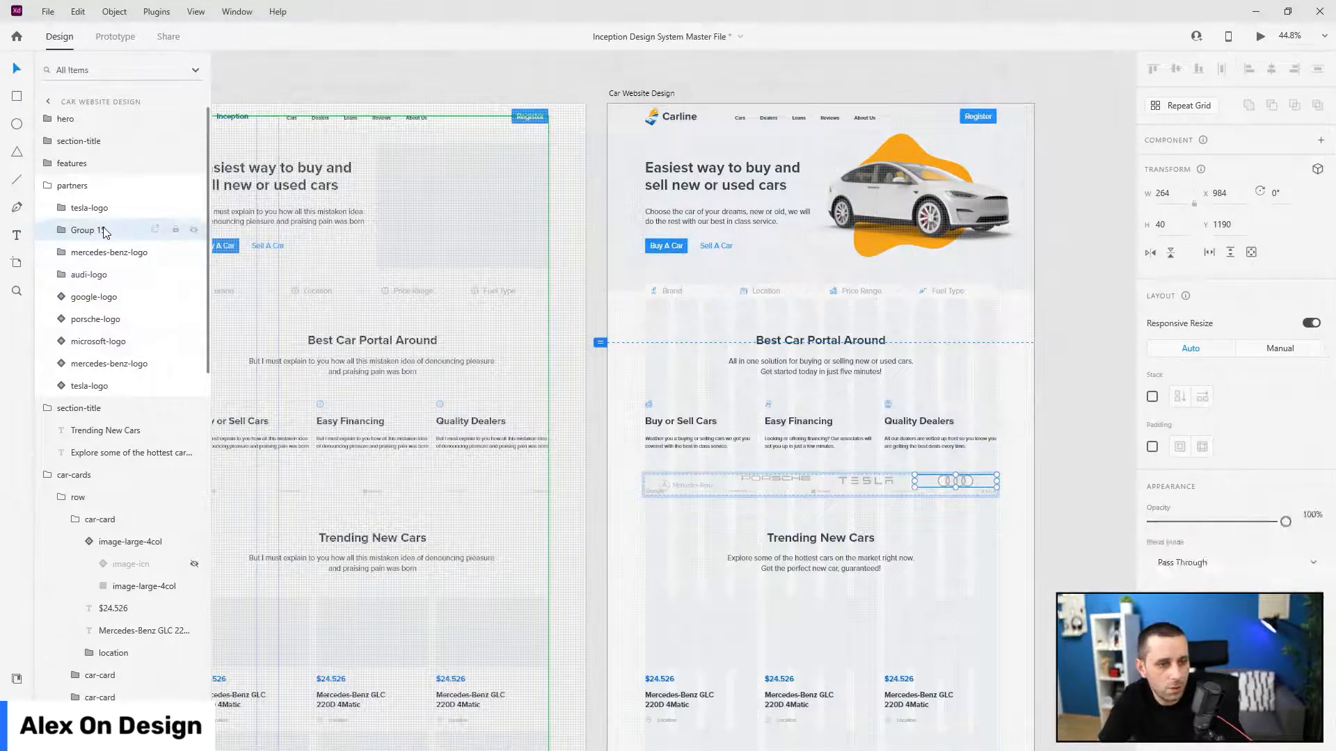
{"action": "left_click", "coordinate": [62, 230]}
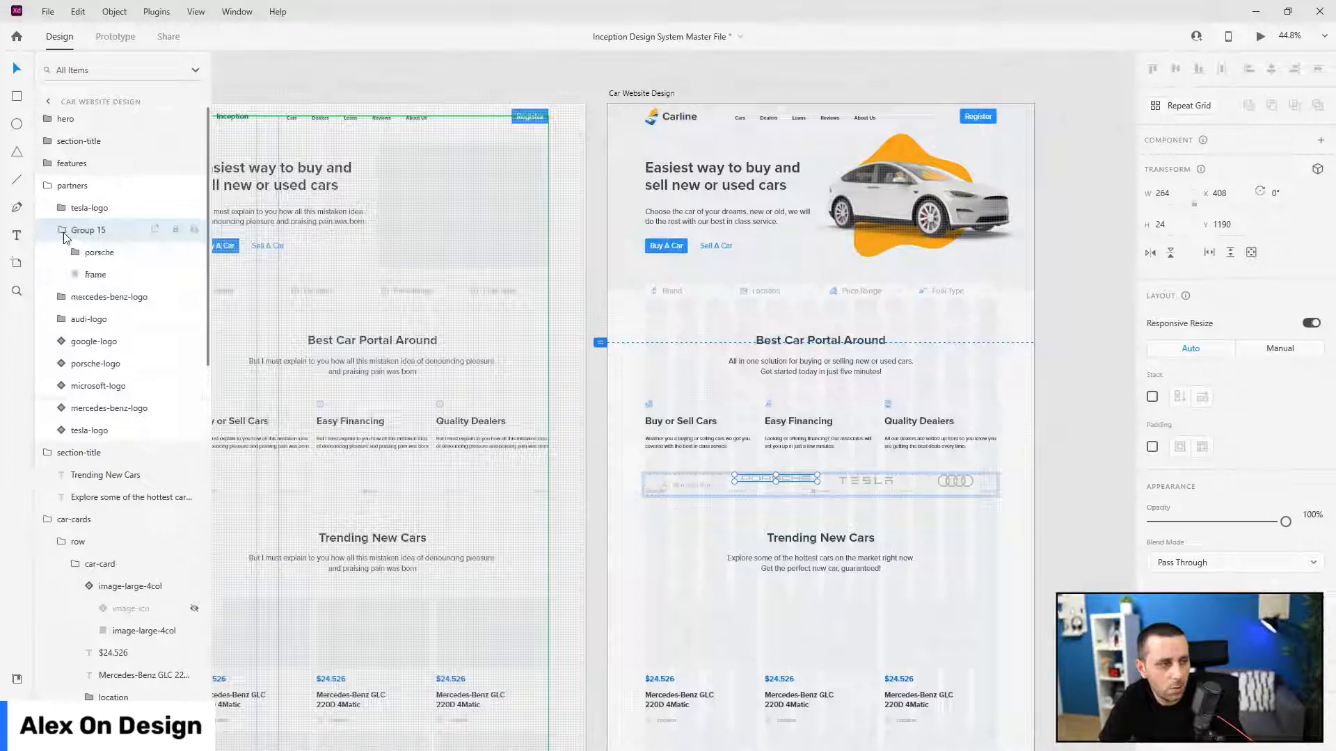
{"action": "double_click", "coordinate": [92, 253]}
{"action": "key", "text": "ctrl+c"}
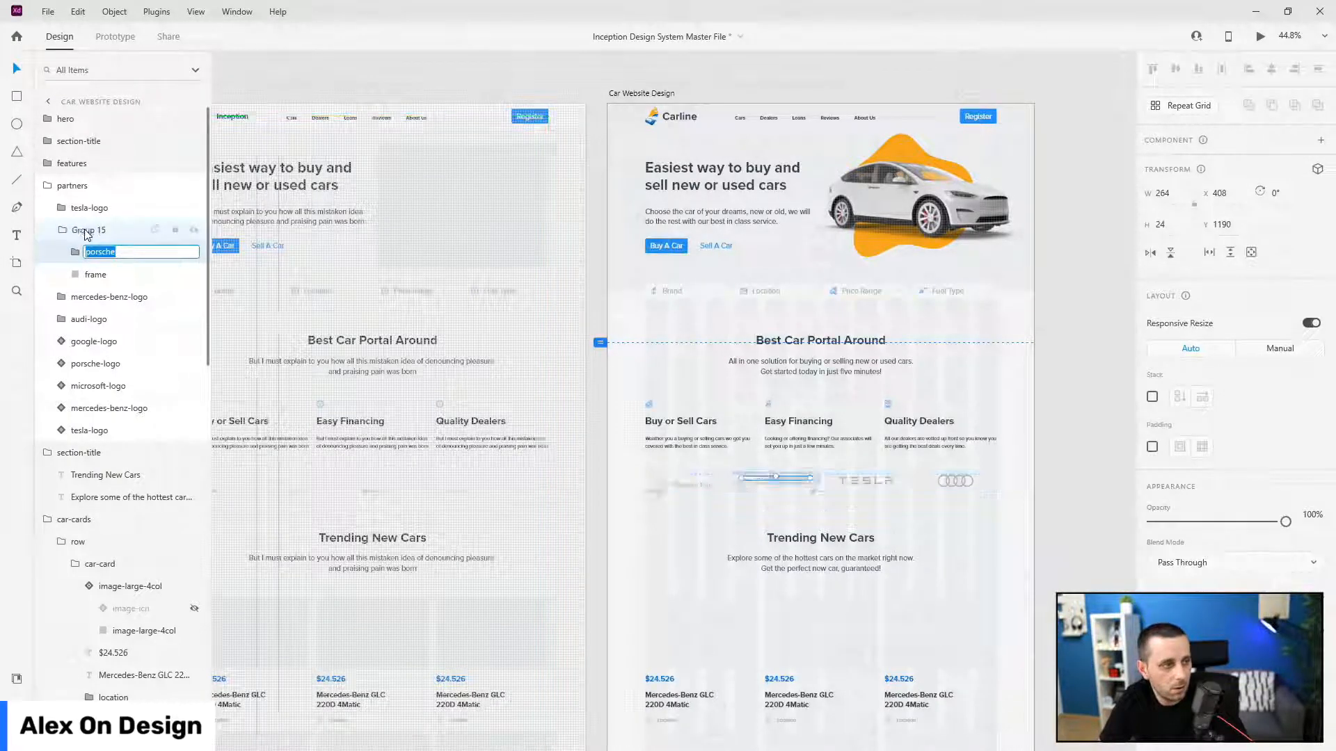
{"action": "double_click", "coordinate": [89, 235]}
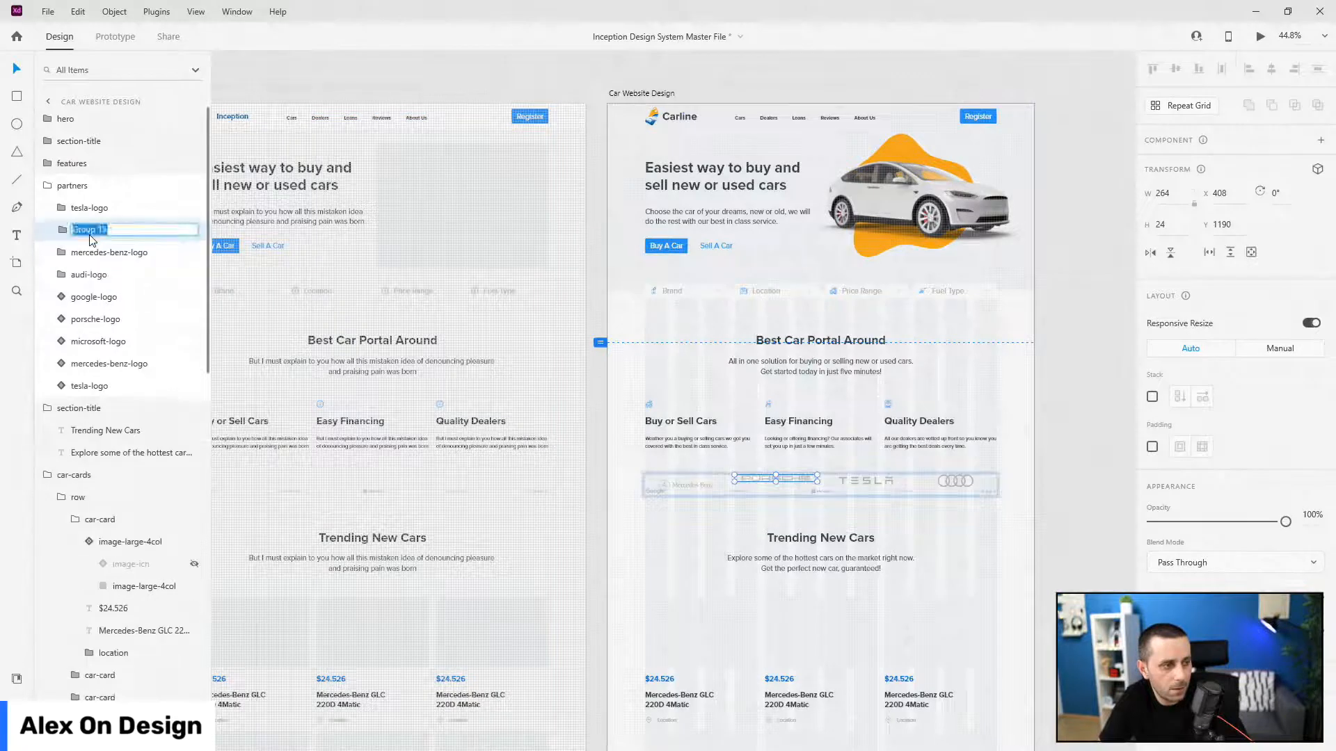
{"action": "key", "text": "ctrl+v"}
{"action": "key", "text": "Return"}
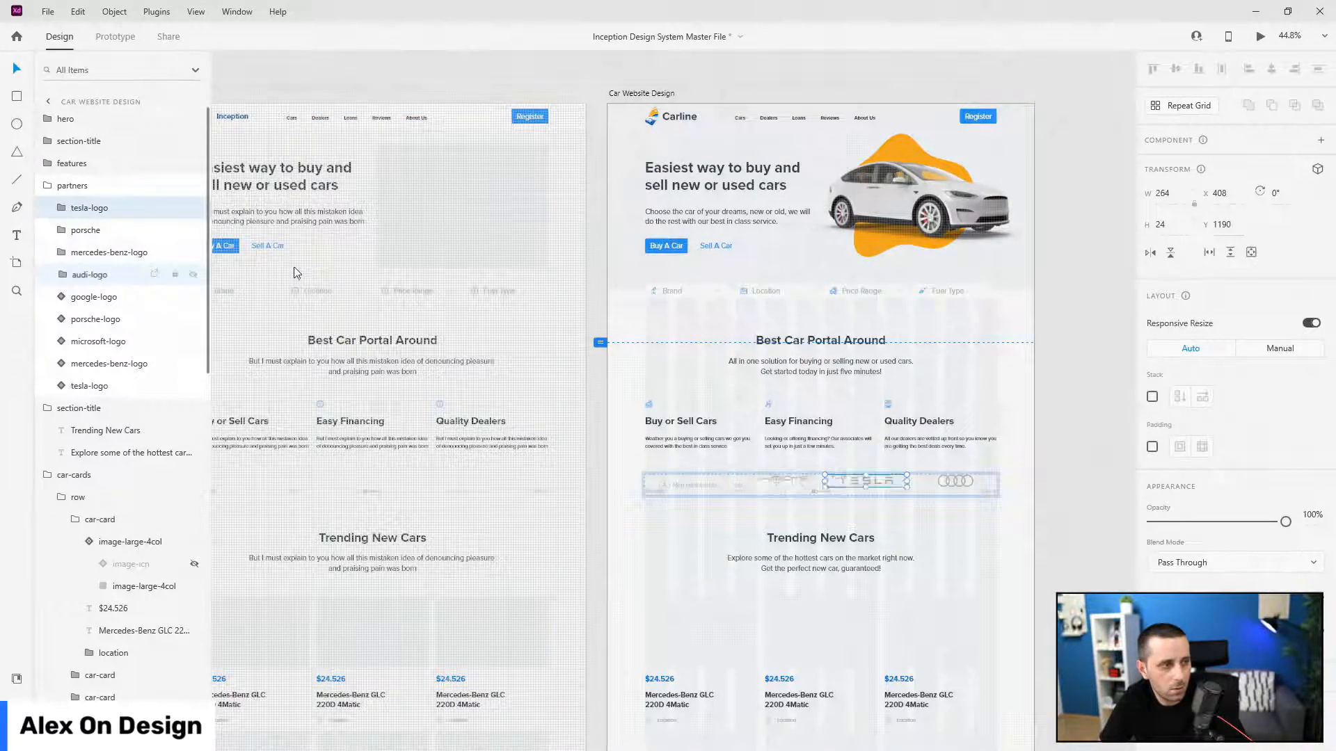
- Select the four large logo groups and move them down together to Y 1220, level with the small logos
{"action": "left_click", "coordinate": [89, 274], "text": "shift"}
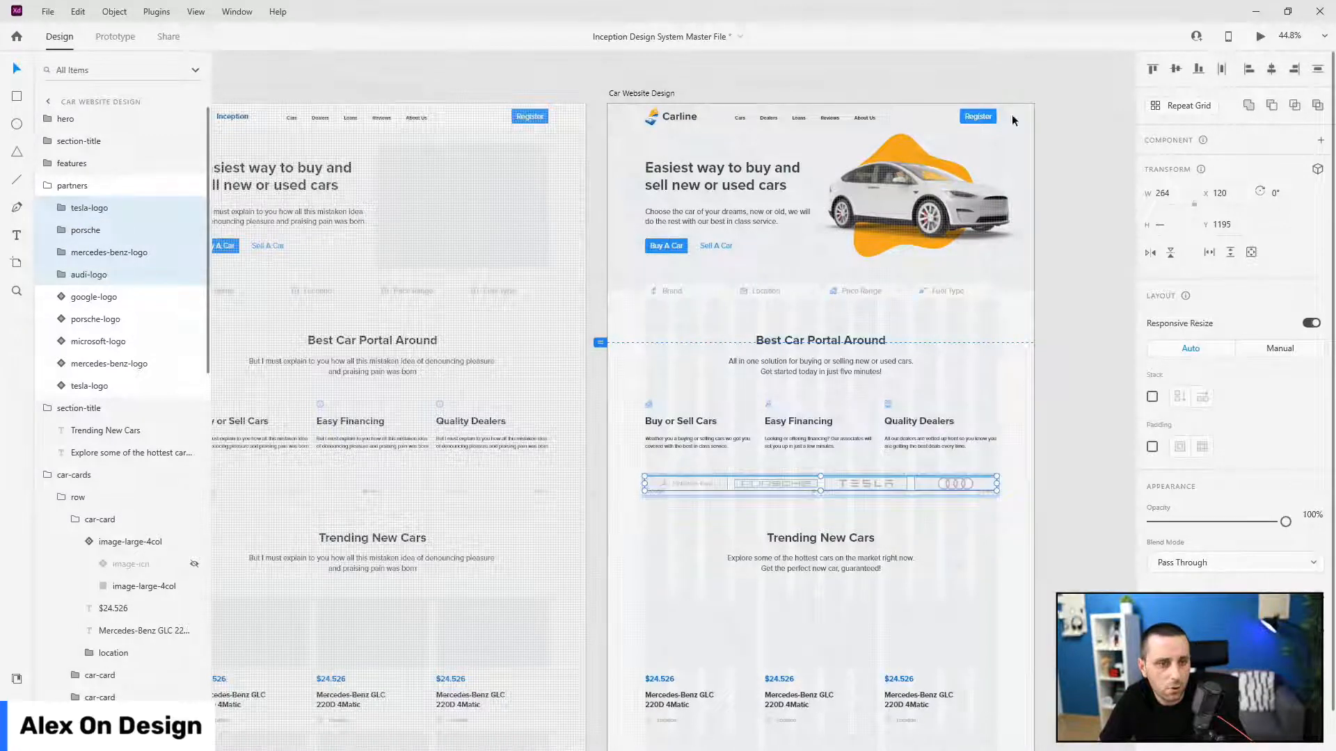
{"action": "scroll", "coordinate": [694, 483], "scroll_direction": "up", "scroll_amount": 5}
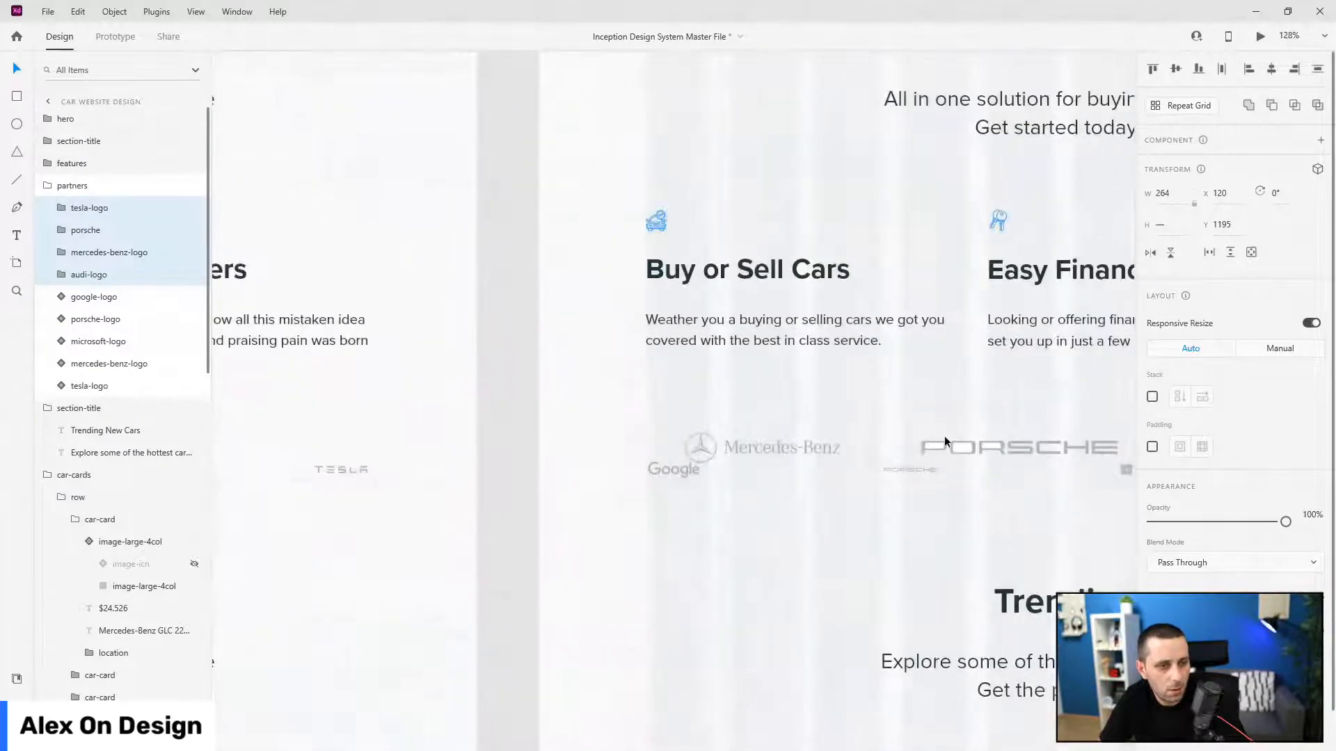
{"action": "key", "text": "Down"}
{"action": "key", "text": "shift+Down"}
{"action": "key", "text": "shift+Down"}
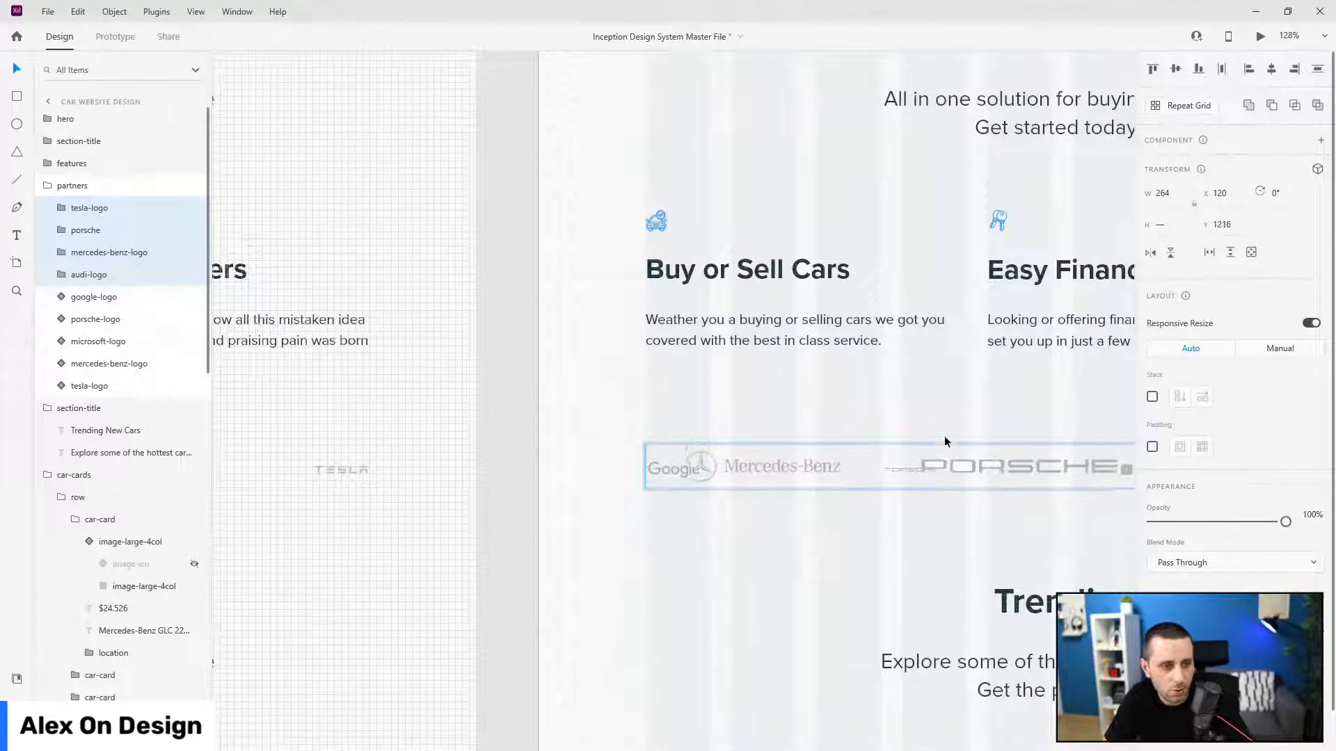
{"action": "key", "text": "Down"}
{"action": "key", "text": "Down"}
{"action": "key", "text": "Down"}
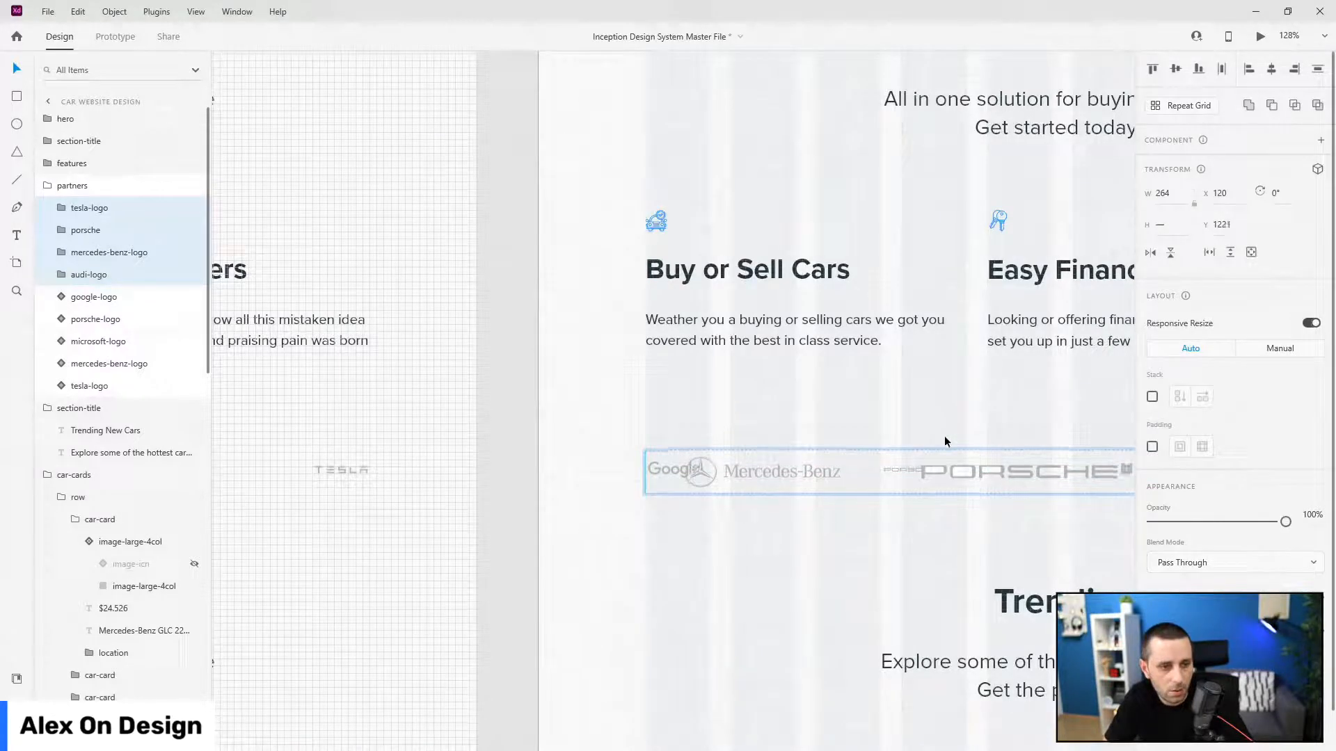
{"action": "key", "text": "Down"}
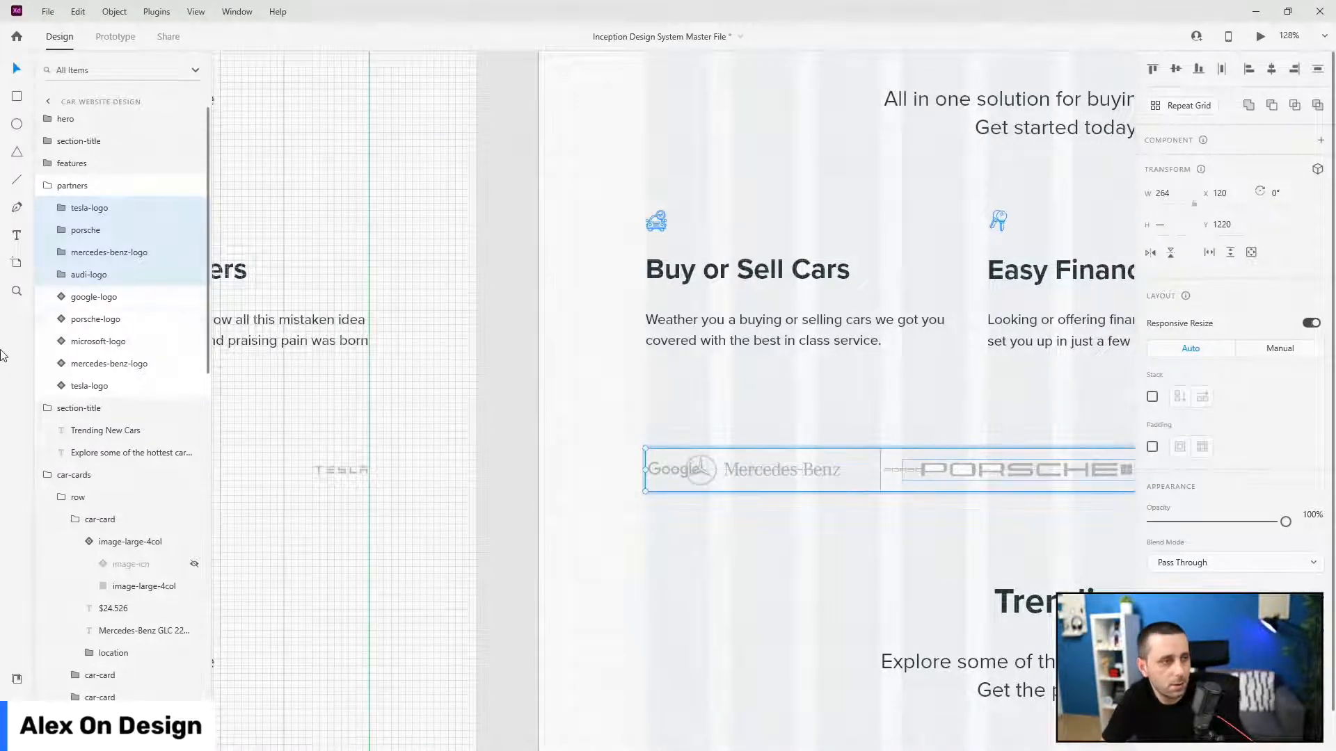
- Delete the five old small logo instances, google-logo through tesla-logo, from the partners group and collapse the group
{"action": "left_click", "coordinate": [92, 299]}
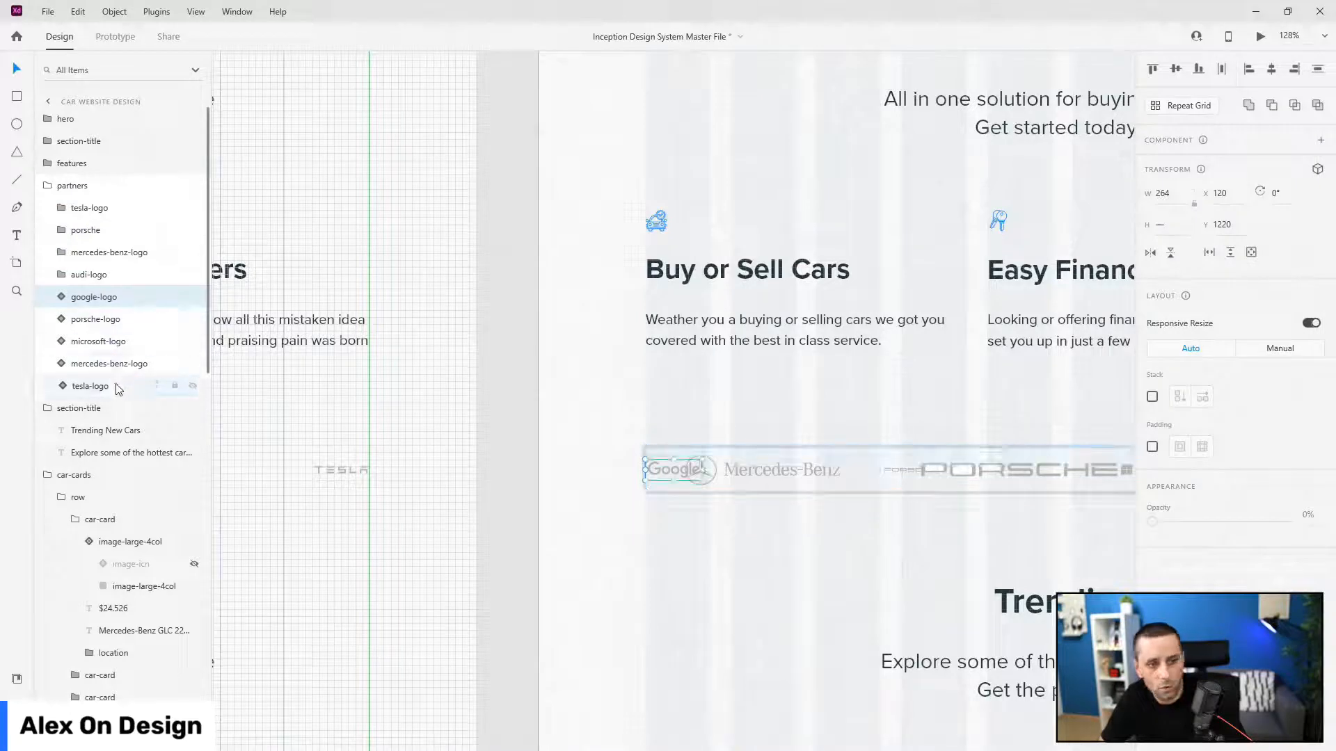
{"action": "left_click", "coordinate": [116, 389], "text": "shift"}
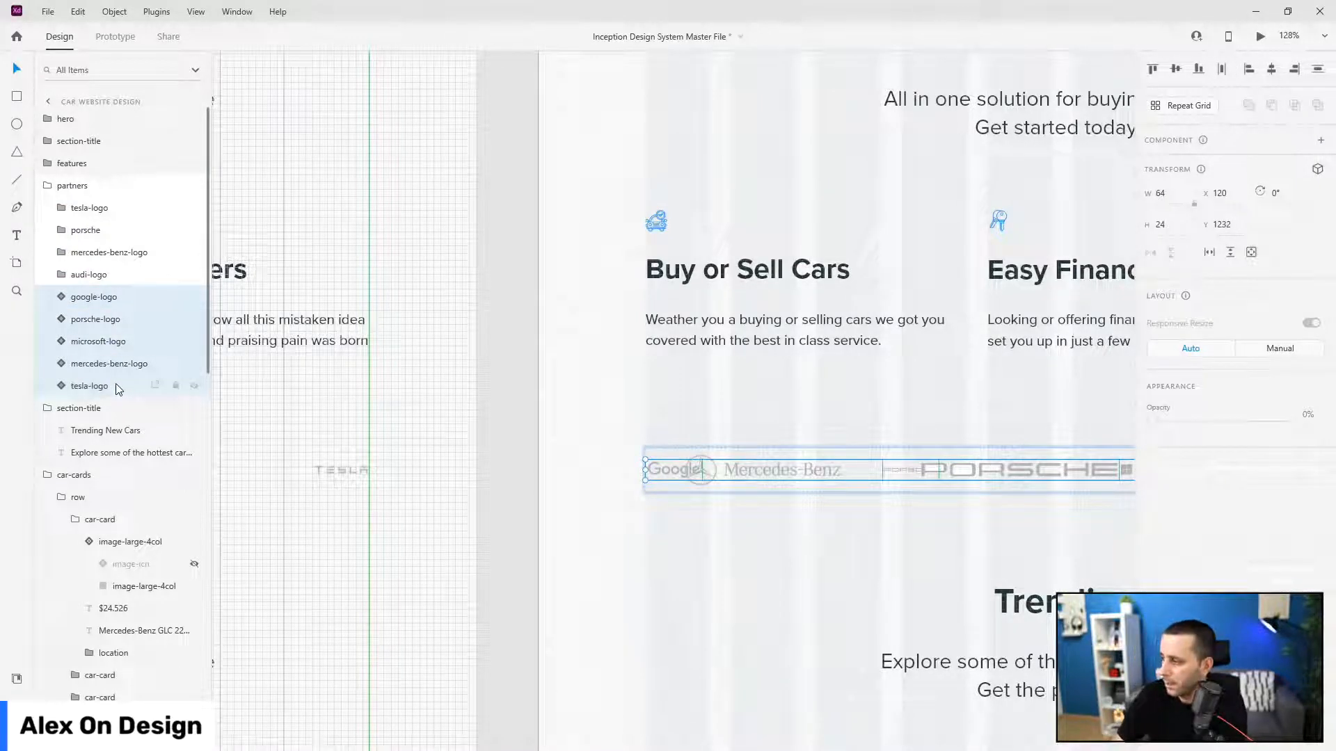
{"action": "key", "text": "Delete"}
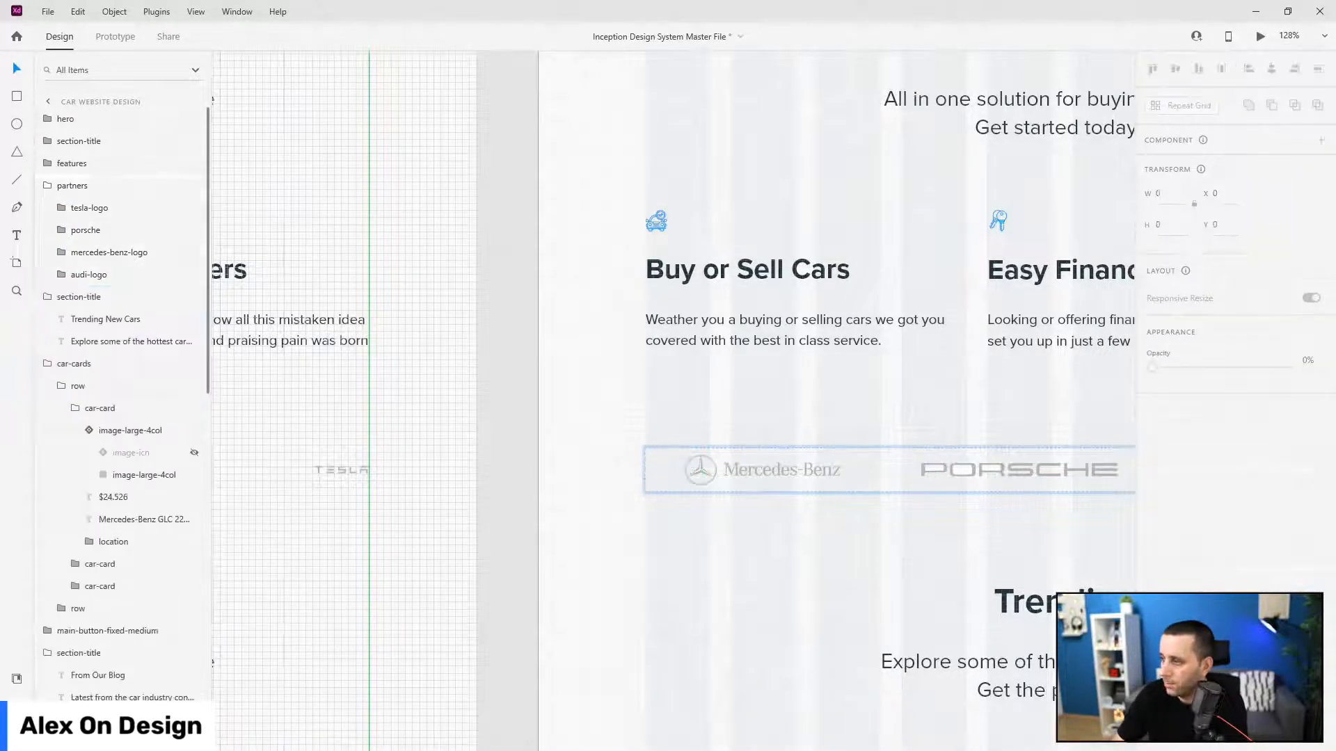
{"action": "left_click", "coordinate": [46, 187]}
- Hide the columns-grid-large overlay on the Car Website Design artboard
{"action": "scroll", "coordinate": [587, 312], "scroll_direction": "down", "scroll_amount": 4}
{"action": "scroll", "coordinate": [549, 320], "scroll_direction": "down", "scroll_amount": 1}
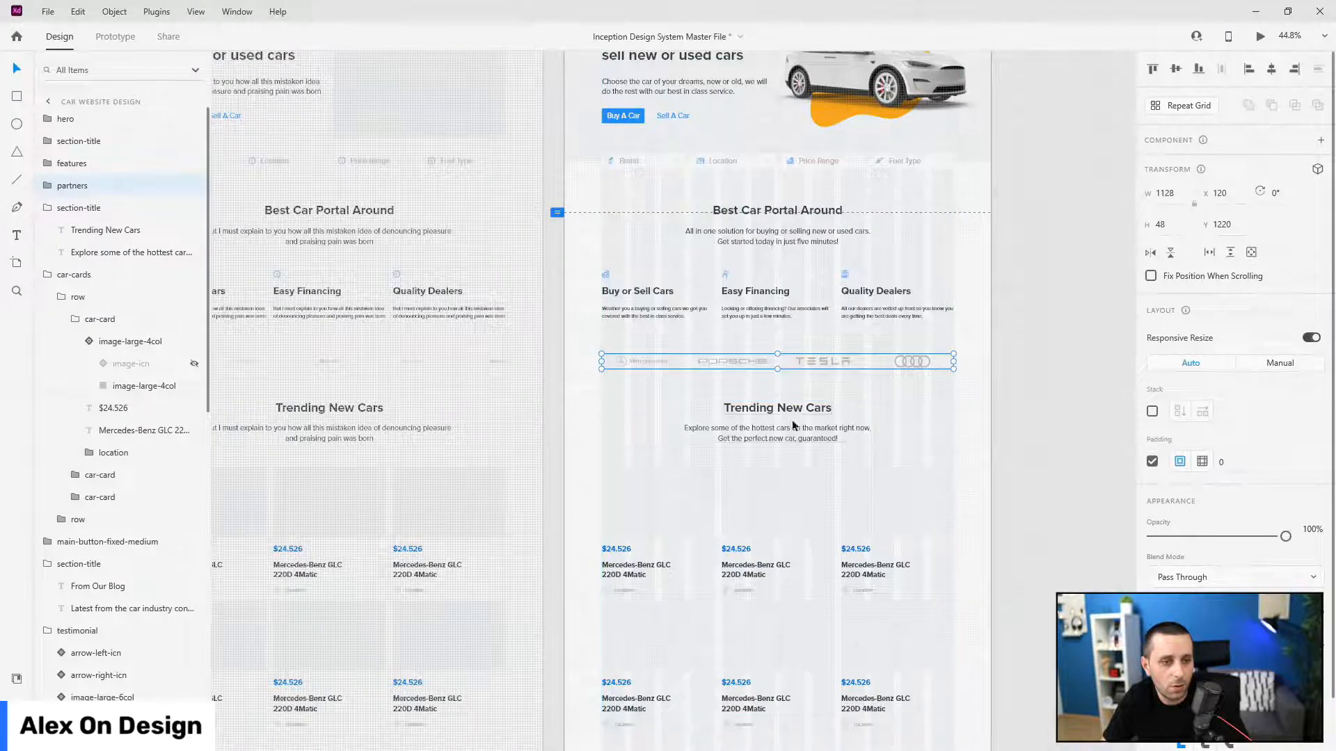
{"action": "scroll", "coordinate": [96, 640], "scroll_direction": "down", "scroll_amount": 5}
{"action": "scroll", "coordinate": [96, 640], "scroll_direction": "down", "scroll_amount": 4}
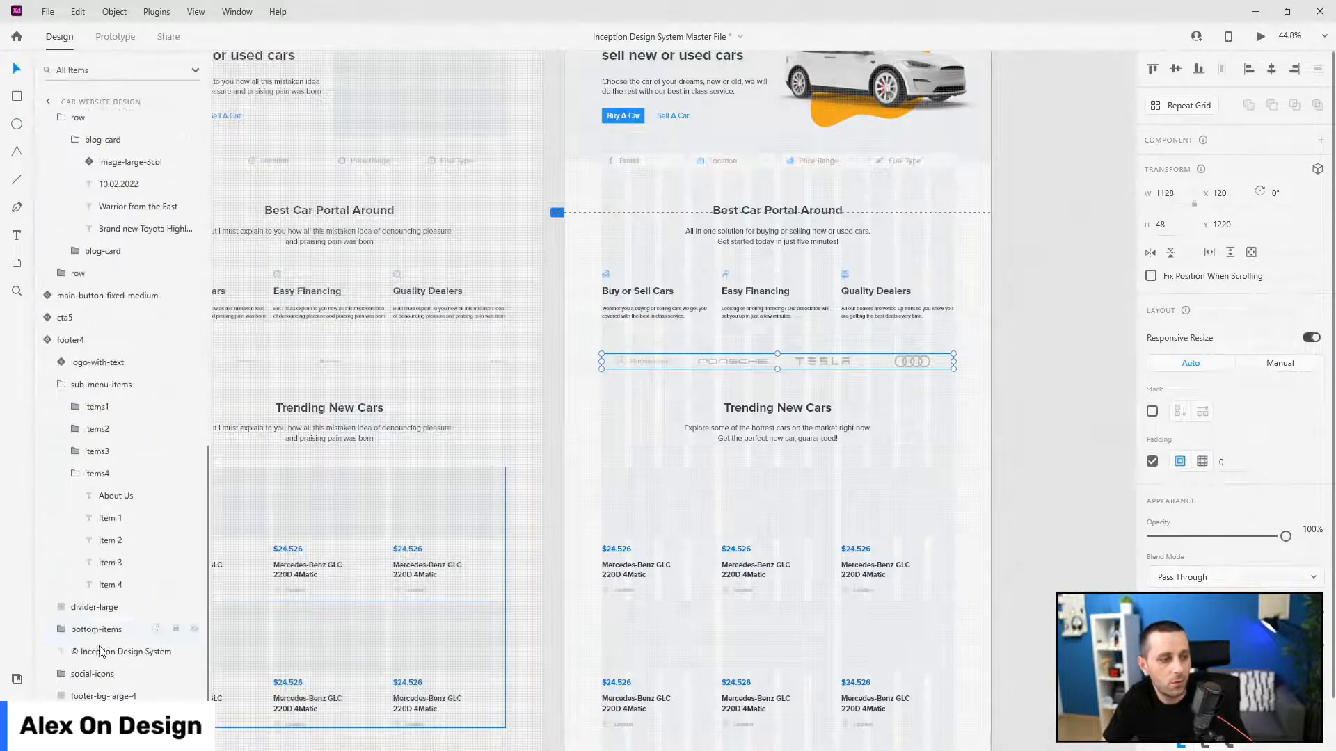
{"action": "left_click", "coordinate": [160, 719]}
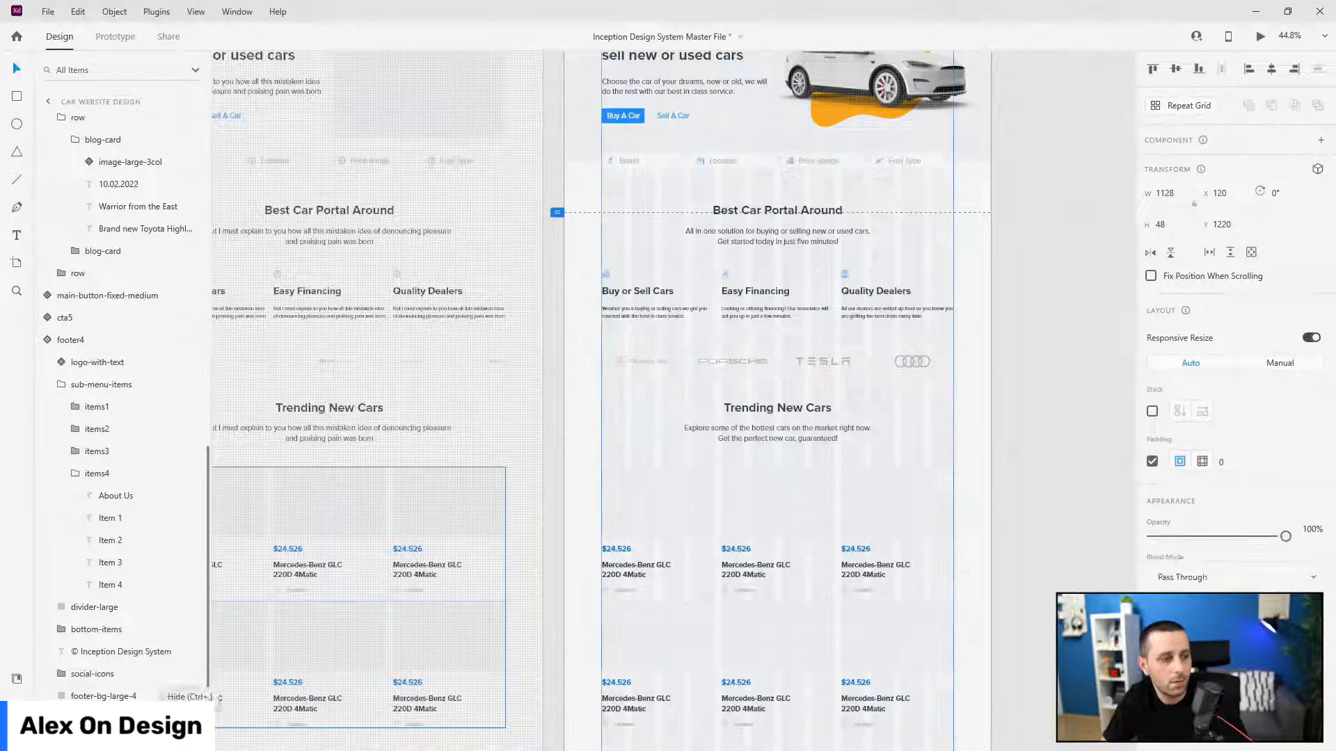
{"action": "scroll", "coordinate": [807, 365], "scroll_direction": "up", "scroll_amount": 2}
{"action": "scroll", "coordinate": [1086, 368], "scroll_direction": "up", "scroll_amount": 2}
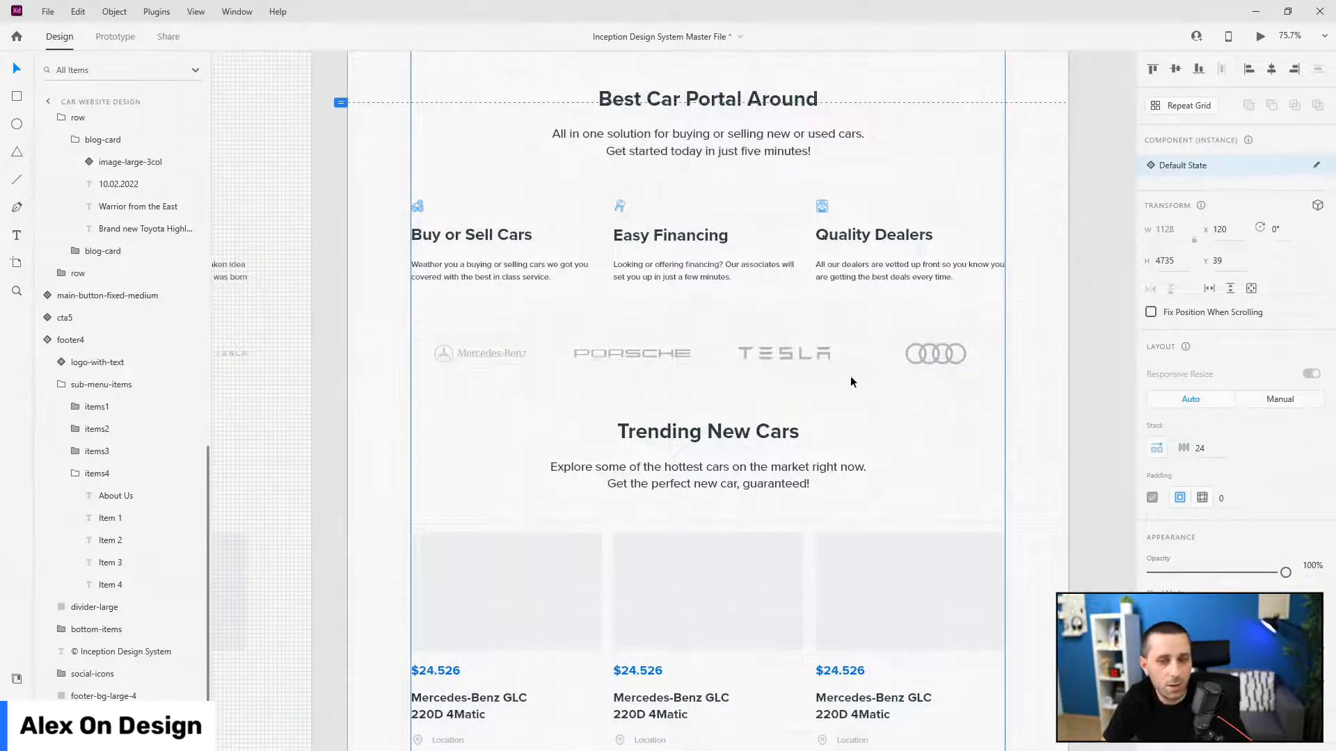
- Collapse the testimonial and blog-articles groups in the layer list
{"action": "scroll", "coordinate": [696, 381], "scroll_direction": "down", "scroll_amount": 5}
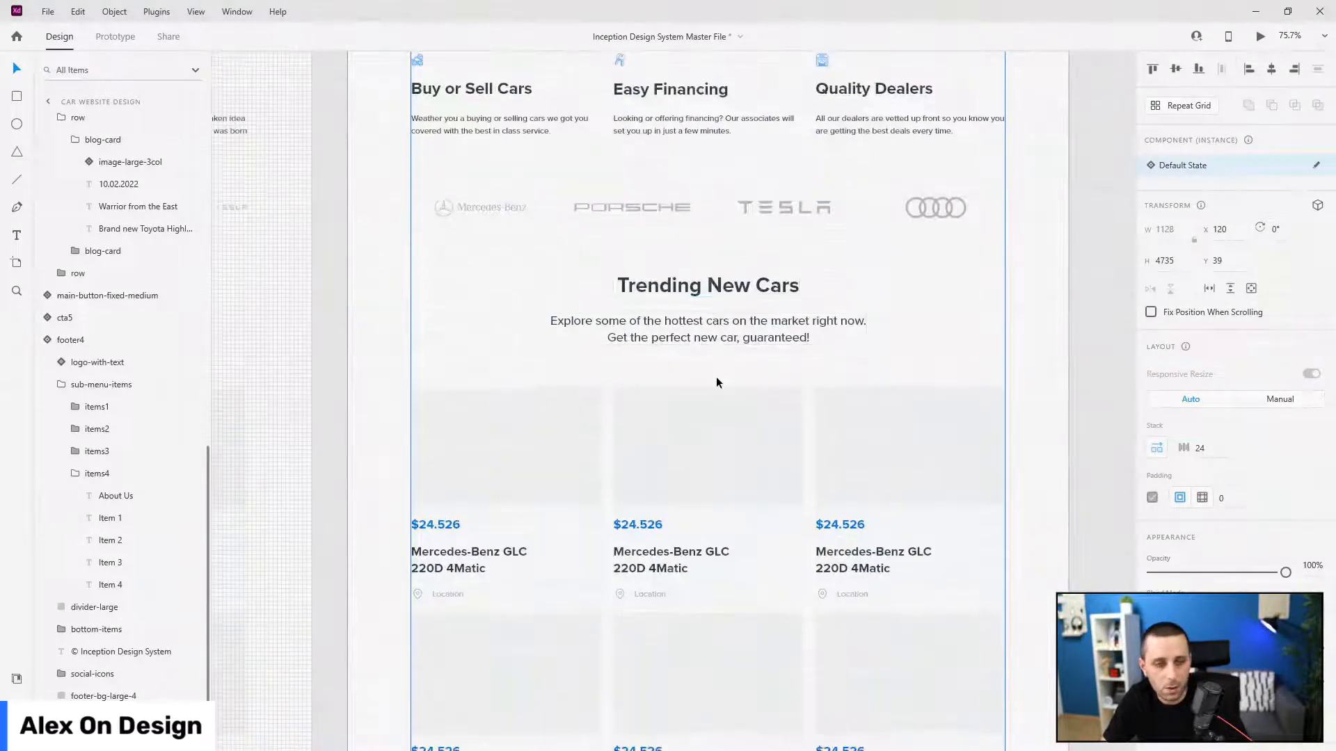
{"action": "scroll", "coordinate": [716, 377], "scroll_direction": "down", "scroll_amount": 3}
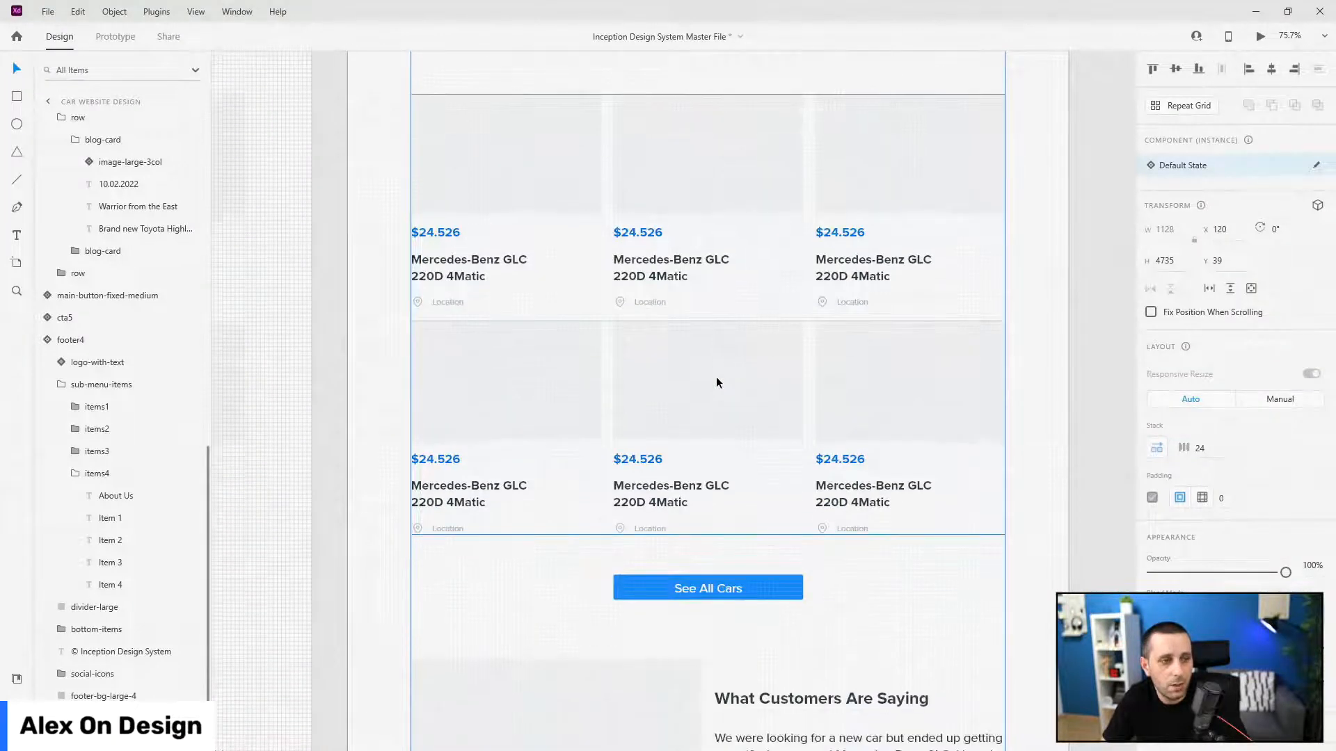
{"action": "scroll", "coordinate": [716, 377], "scroll_direction": "up", "scroll_amount": 1}
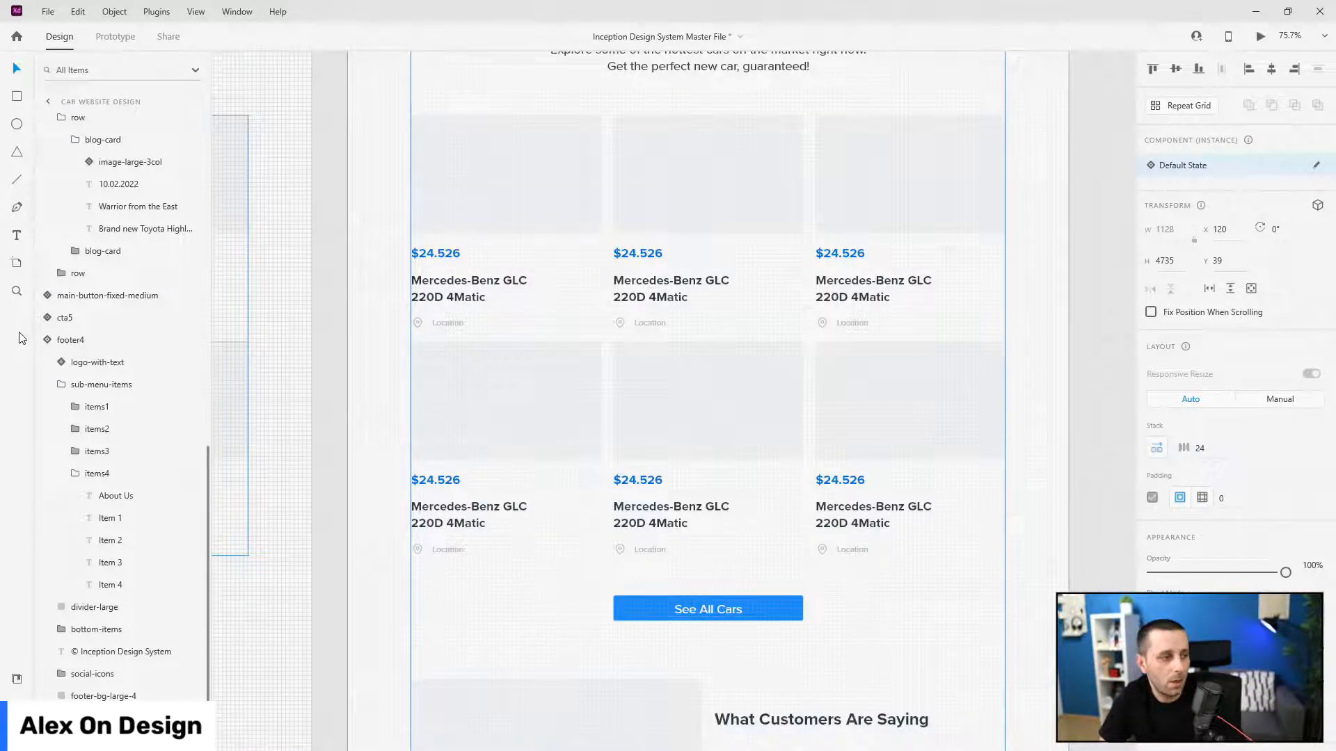
{"action": "scroll", "coordinate": [63, 431], "scroll_direction": "up", "scroll_amount": 6}
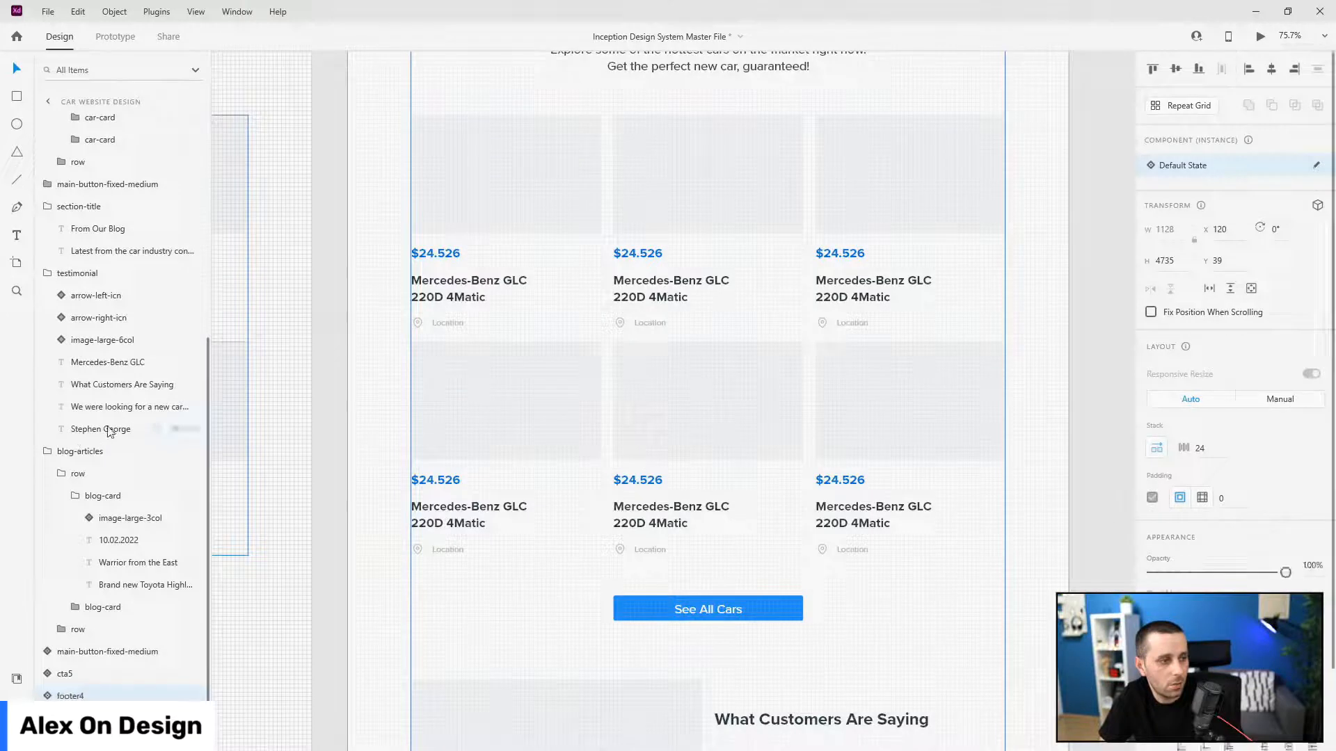
{"action": "scroll", "coordinate": [108, 431], "scroll_direction": "down", "scroll_amount": 2}
{"action": "left_click", "coordinate": [47, 272]}
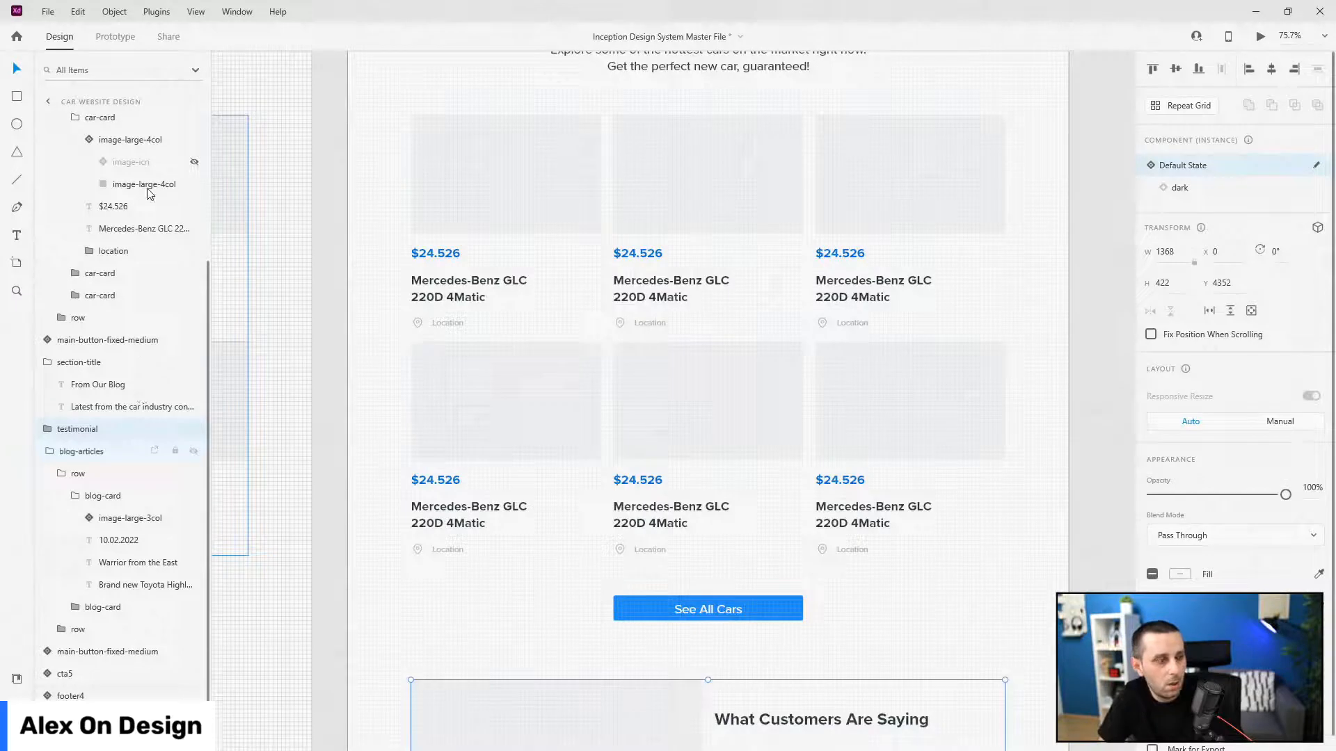
{"action": "scroll", "coordinate": [105, 254], "scroll_direction": "up", "scroll_amount": 3}
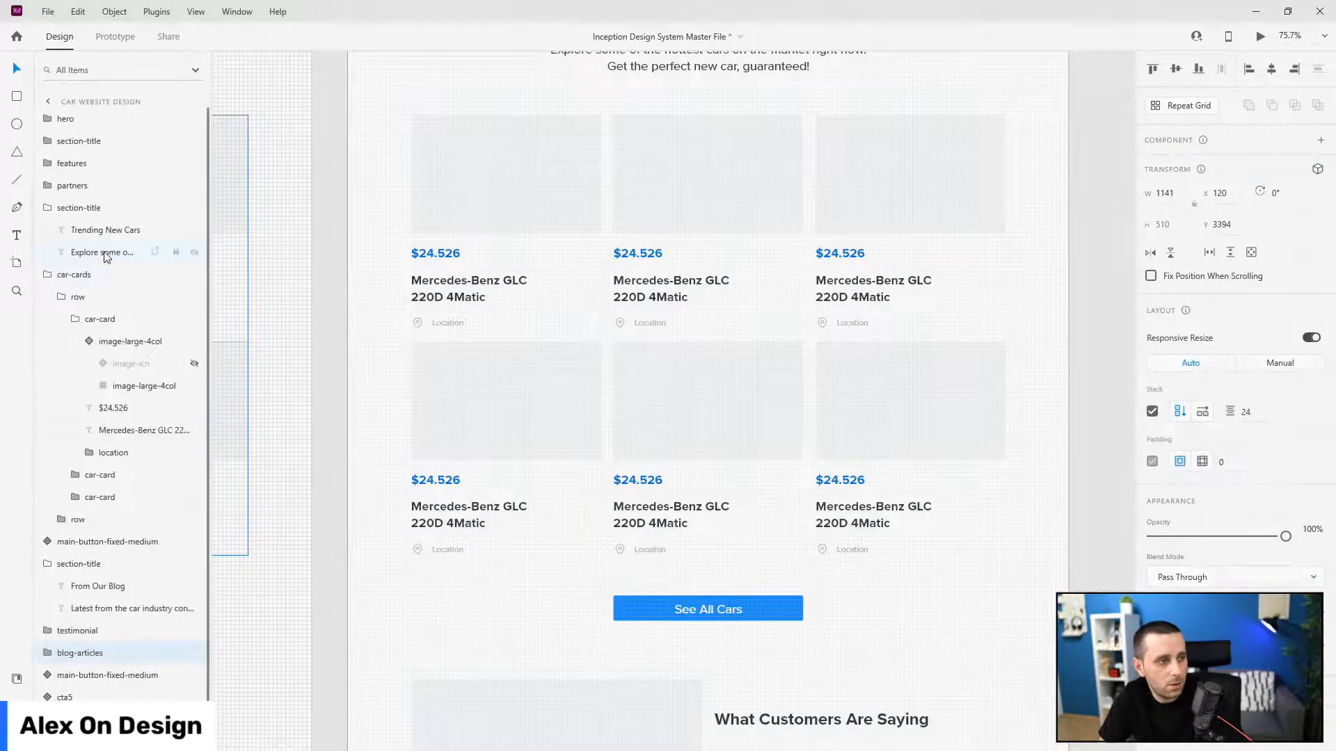
- Collapse the first car-card in the first row of car-cards and turn it into a component
{"action": "left_click", "coordinate": [75, 321]}
{"action": "left_click", "coordinate": [107, 321]}
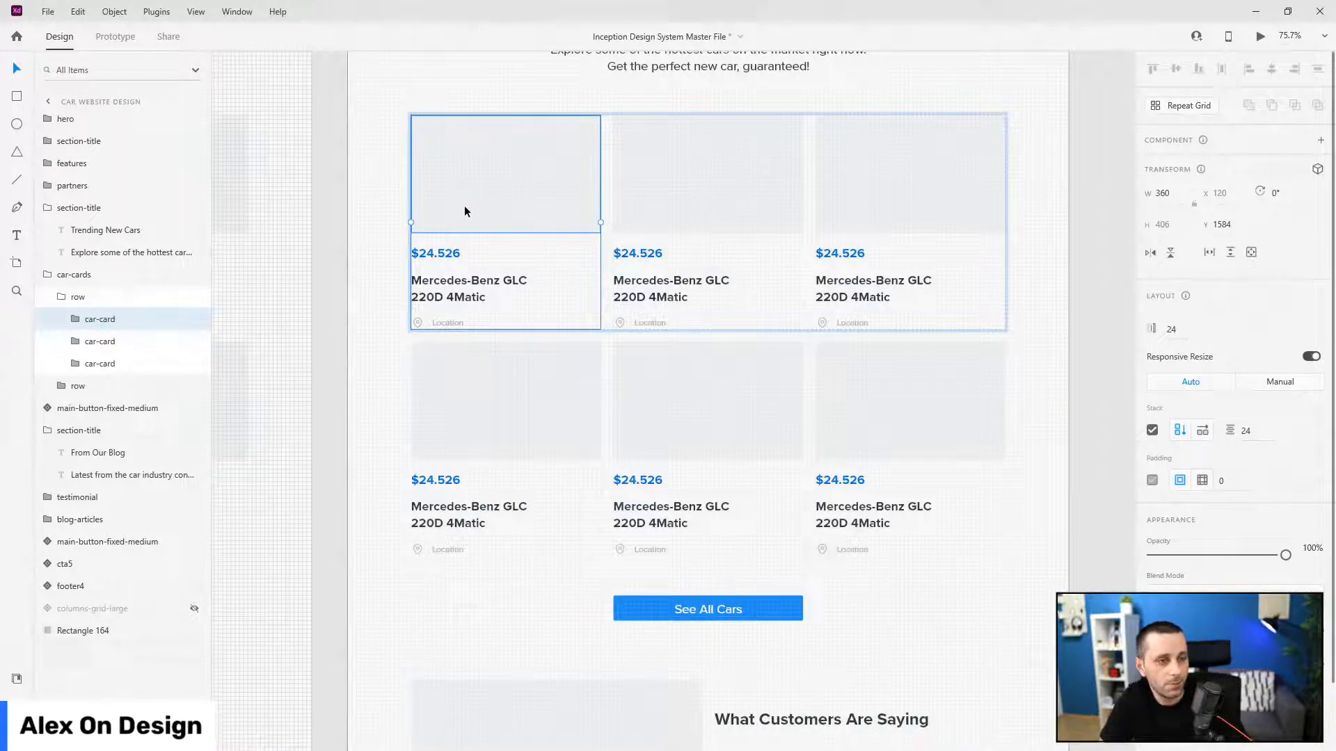
{"action": "key", "text": "ctrl+k"}
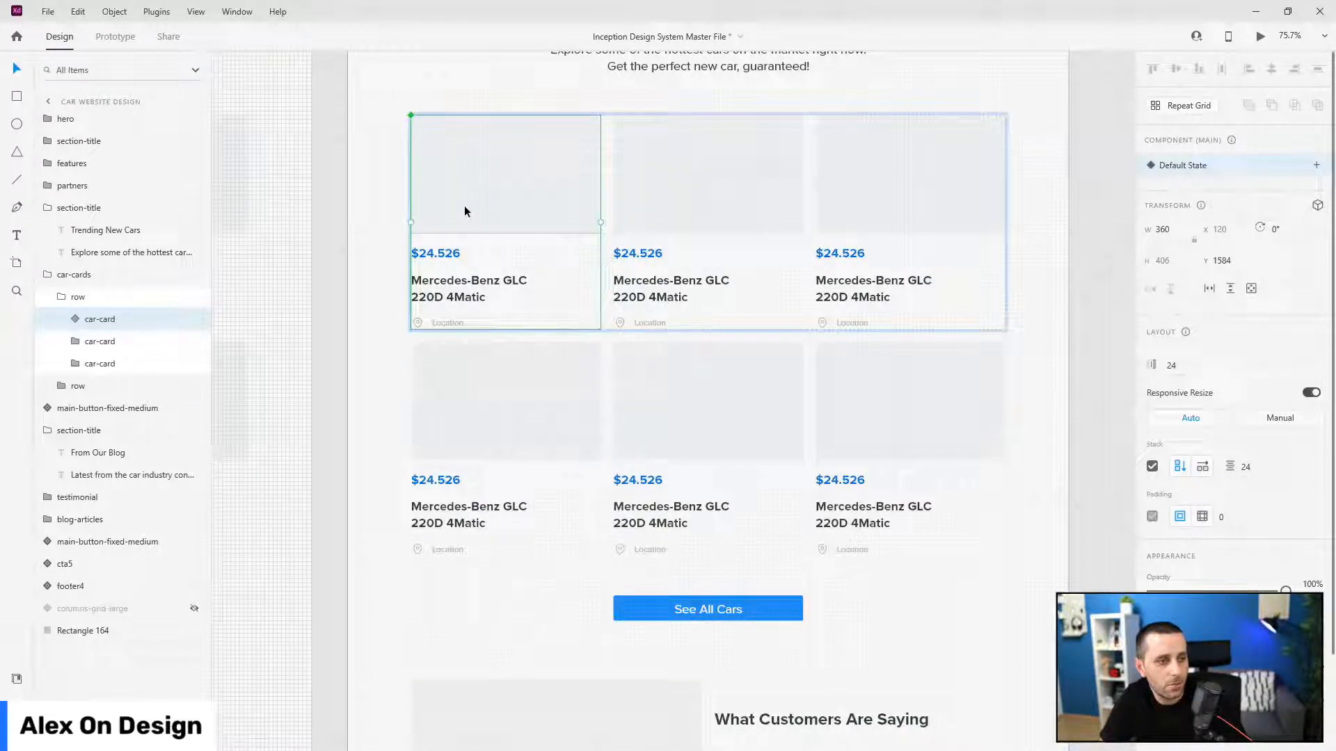
- Fill the image-large-4col rectangle inside the first car-card component with White #FFFFFF
{"action": "scroll", "coordinate": [465, 206], "scroll_direction": "up", "scroll_amount": 5}
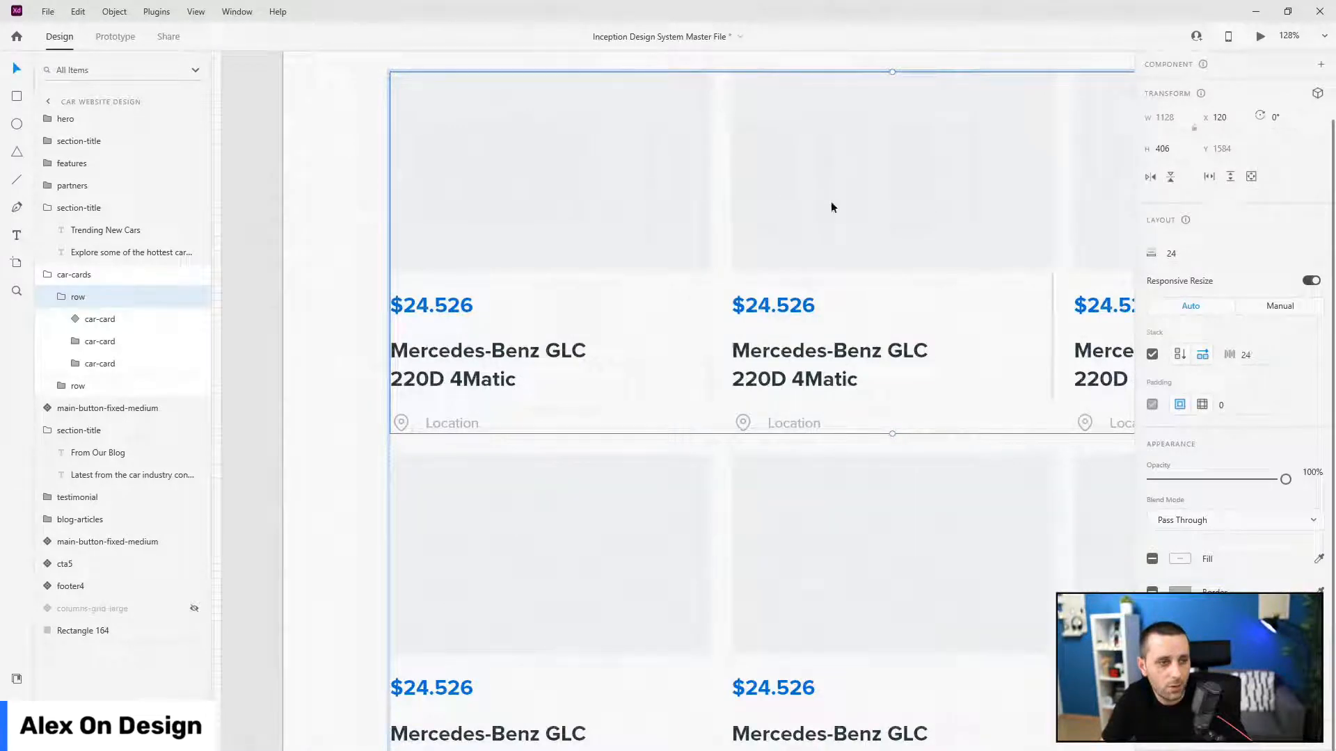
{"action": "left_click", "coordinate": [103, 318]}
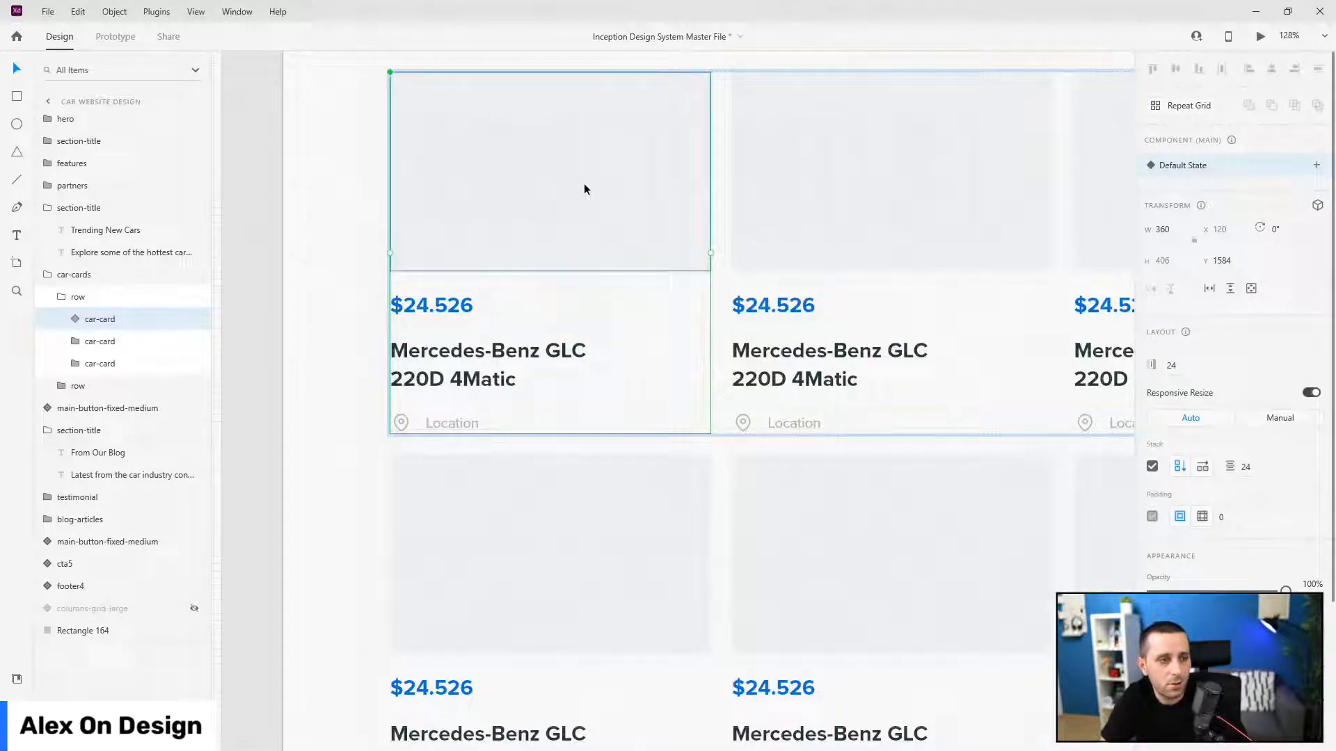
{"action": "double_click", "coordinate": [491, 250]}
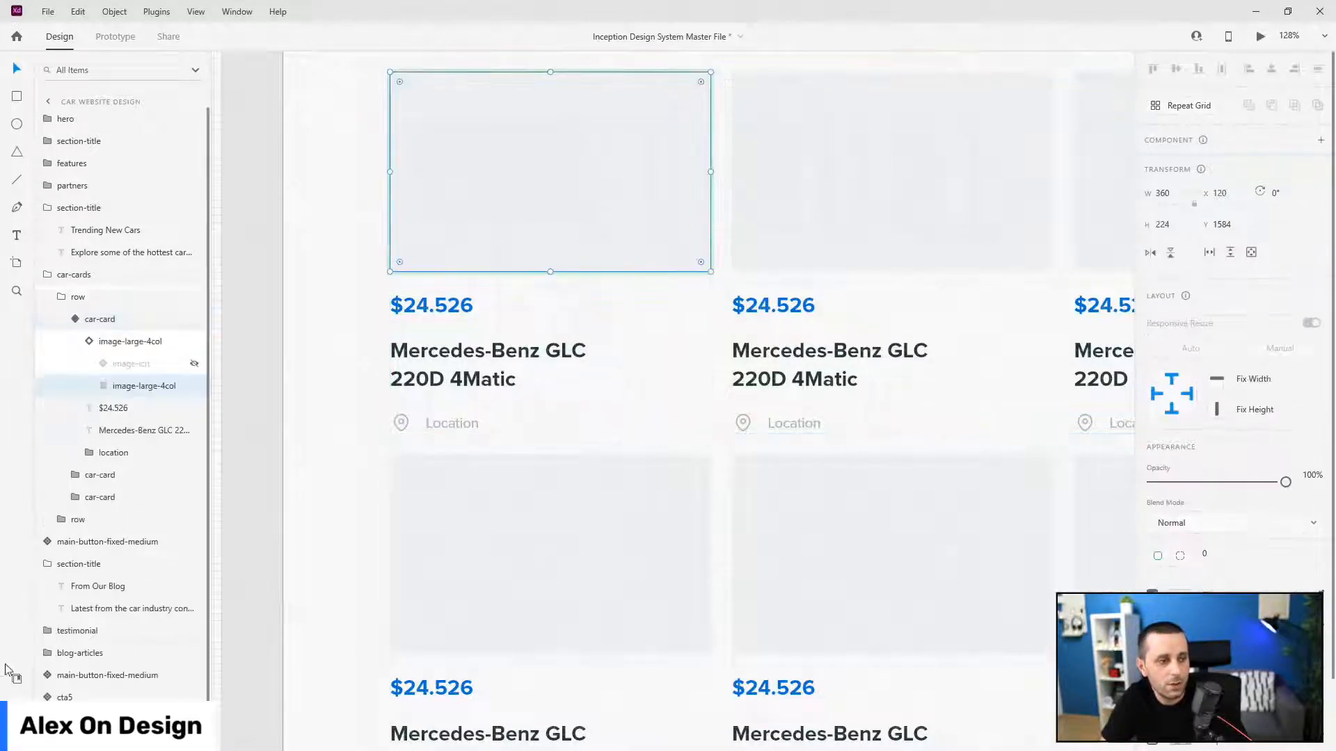
{"action": "left_click", "coordinate": [16, 678]}
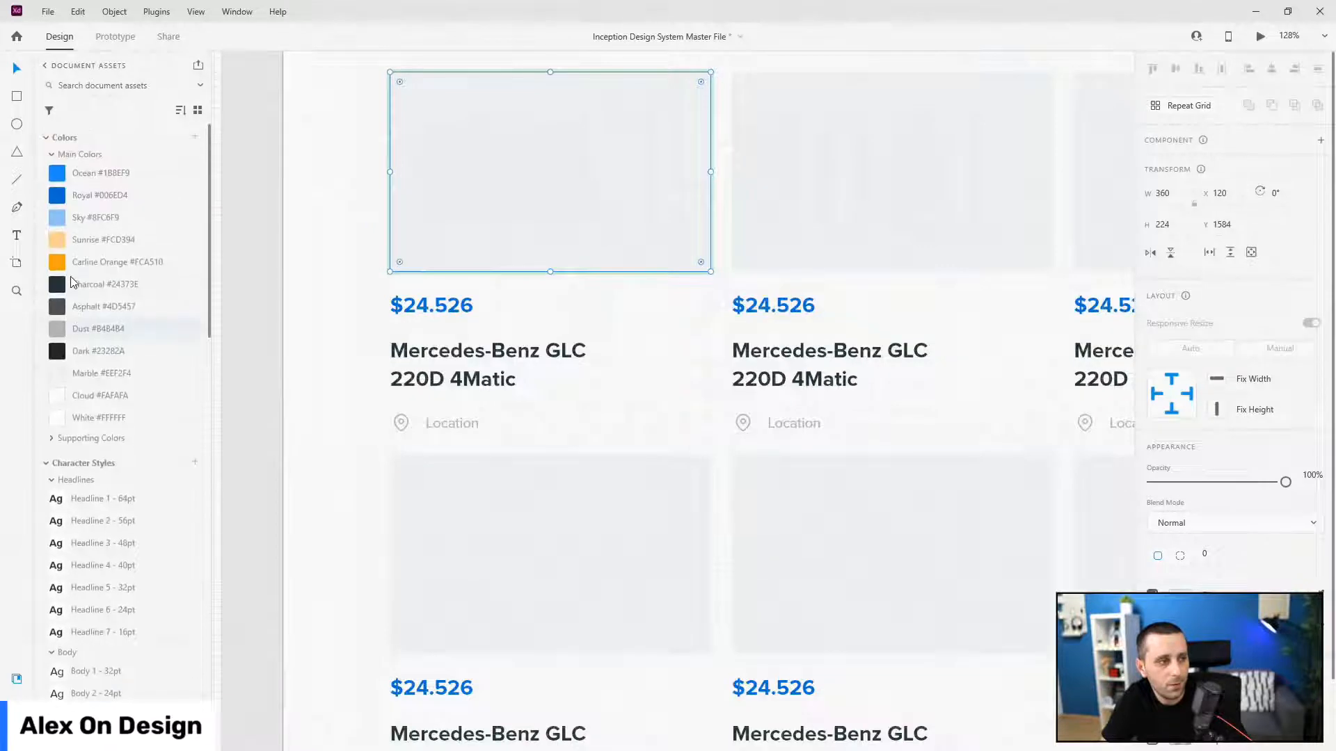
{"action": "left_click", "coordinate": [115, 421]}
{"action": "scroll", "coordinate": [615, 259], "scroll_direction": "down", "scroll_amount": 3}
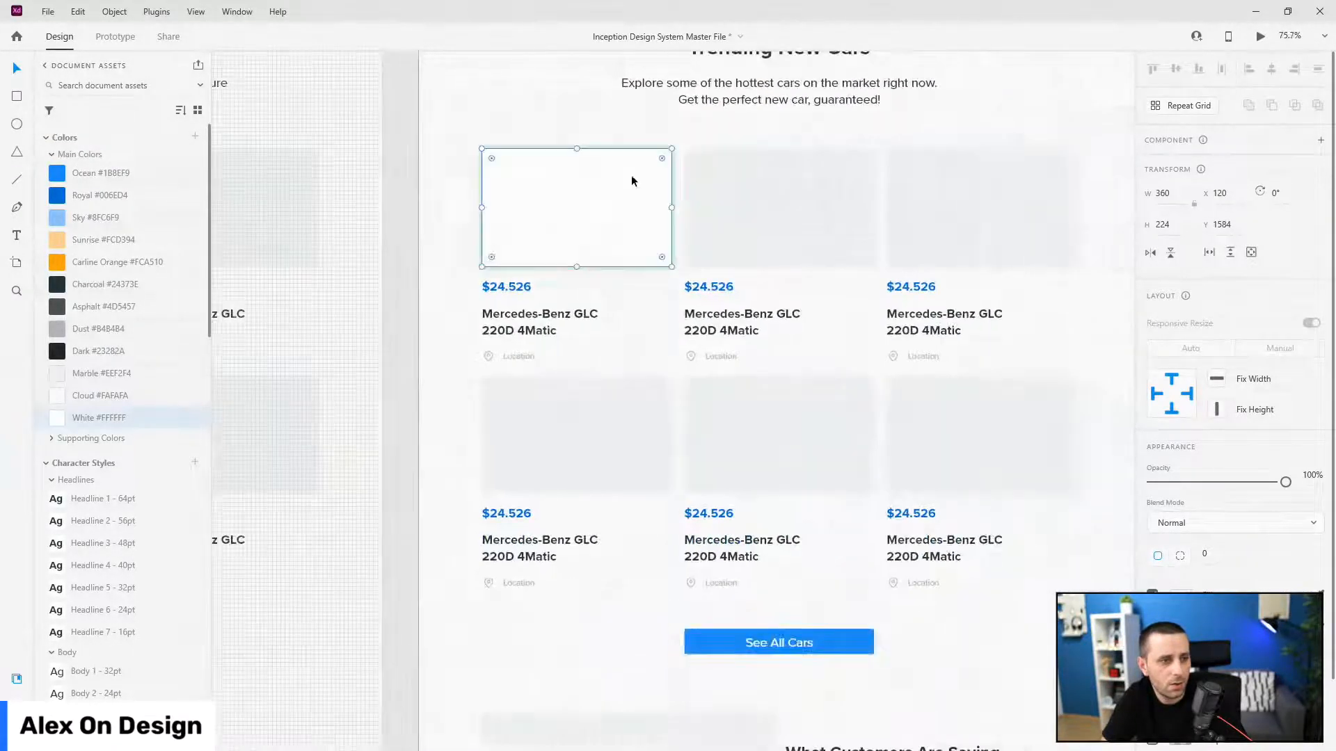
{"action": "scroll", "coordinate": [540, 143], "scroll_direction": "up", "scroll_amount": 3}
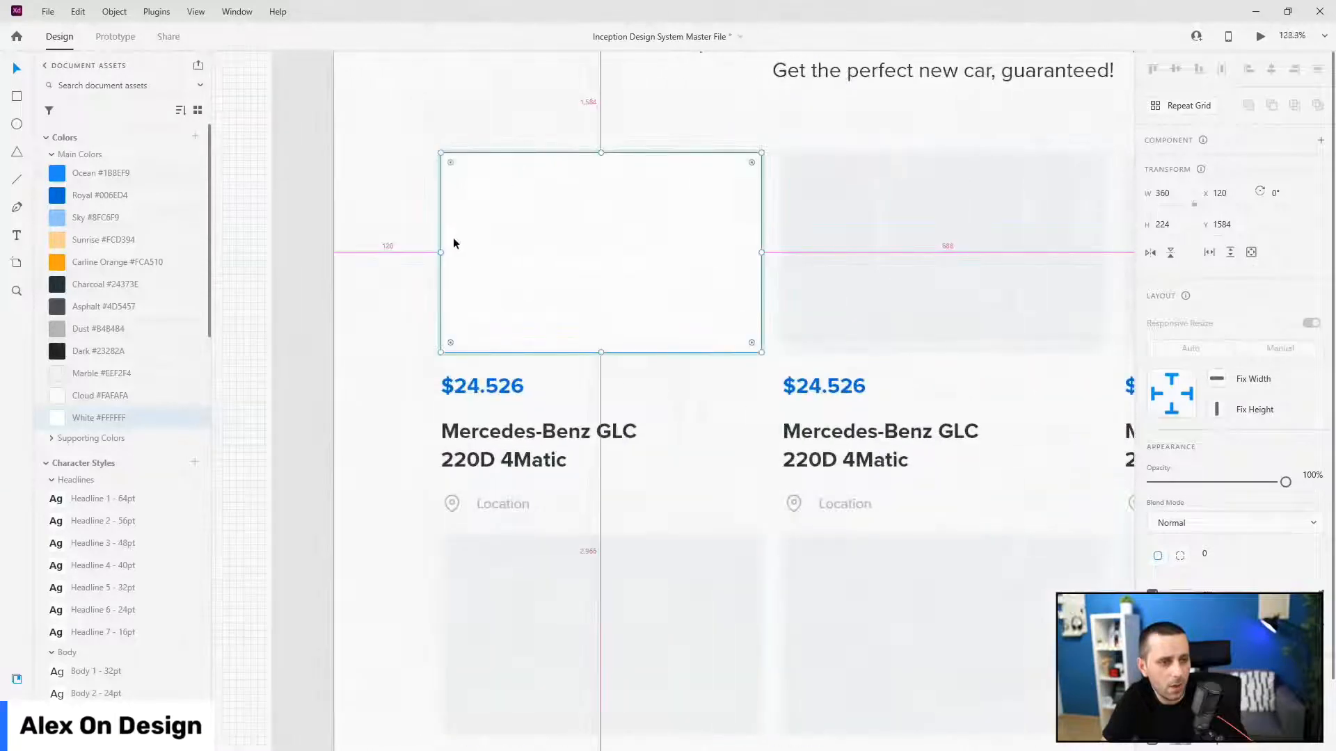
{"action": "scroll", "coordinate": [452, 236], "scroll_direction": "down", "scroll_amount": 2}
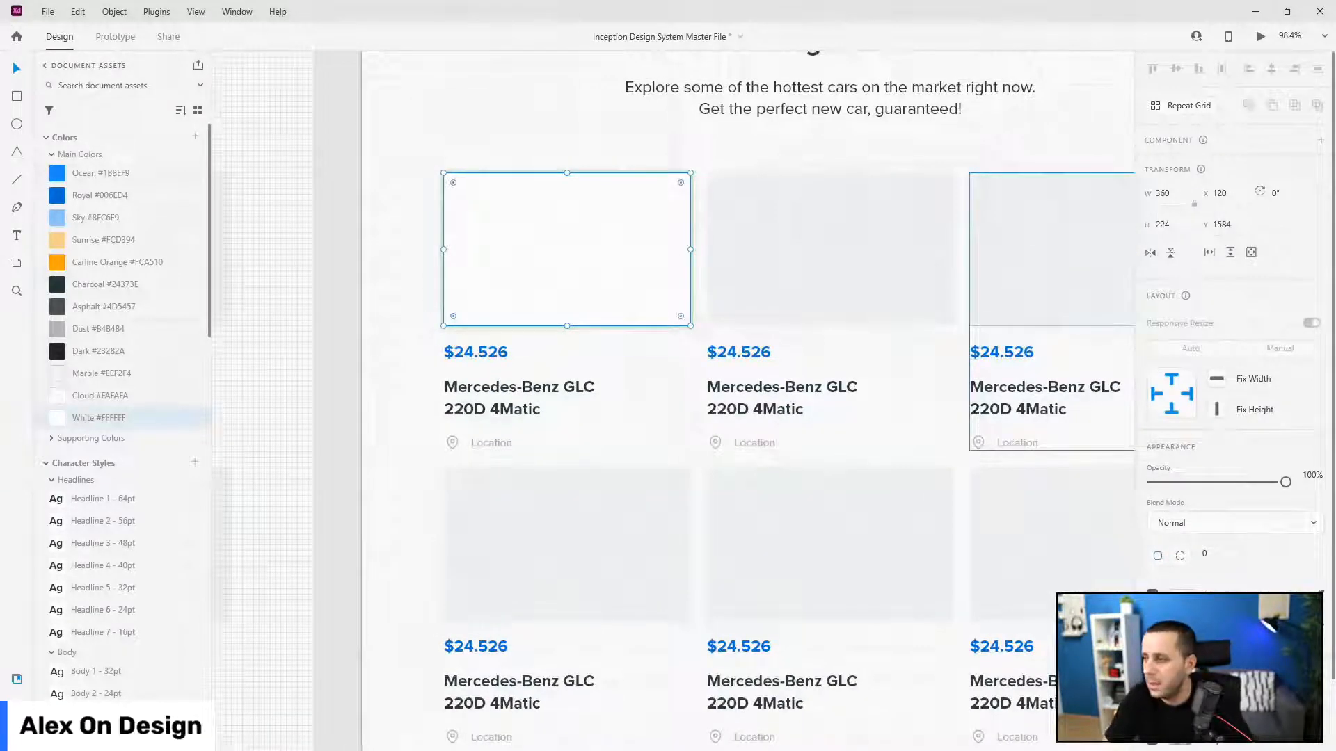
- Bring the dark grey coupe photo into the first car card and scale it down to 447 by 144
{"action": "left_click_drag", "start_coordinate": [1009, 286], "coordinate": [409, 317]}
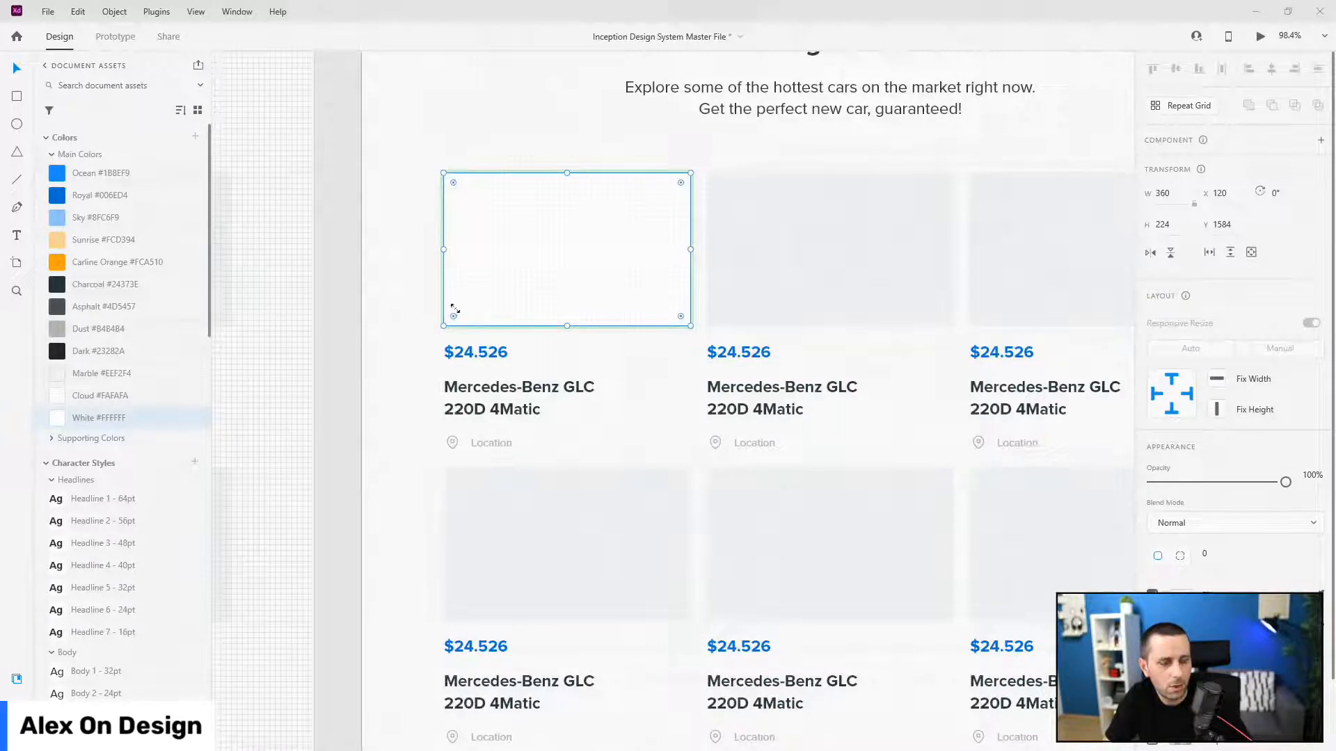
{"action": "scroll", "coordinate": [501, 359], "scroll_direction": "down", "scroll_amount": 4}
{"action": "left_click", "coordinate": [1025, 485]}
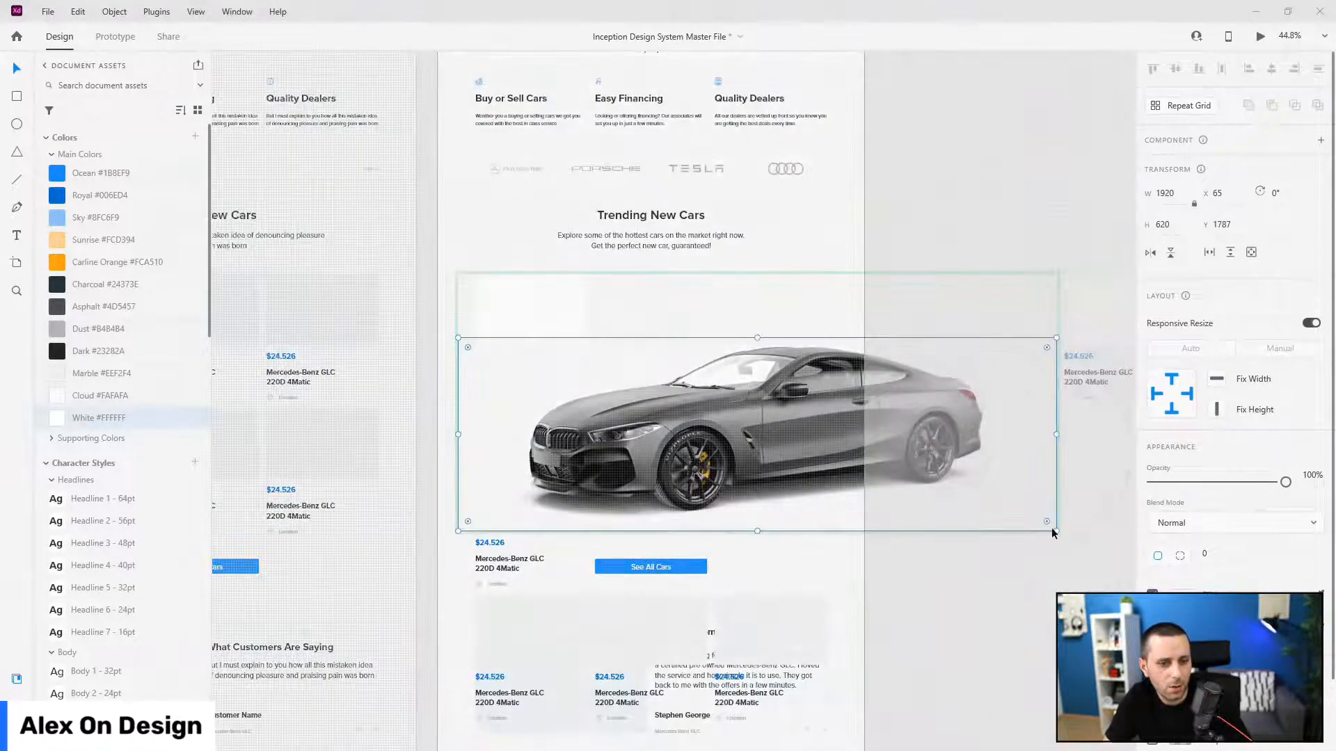
{"action": "left_click_drag", "start_coordinate": [1055, 530], "coordinate": [626, 383]}
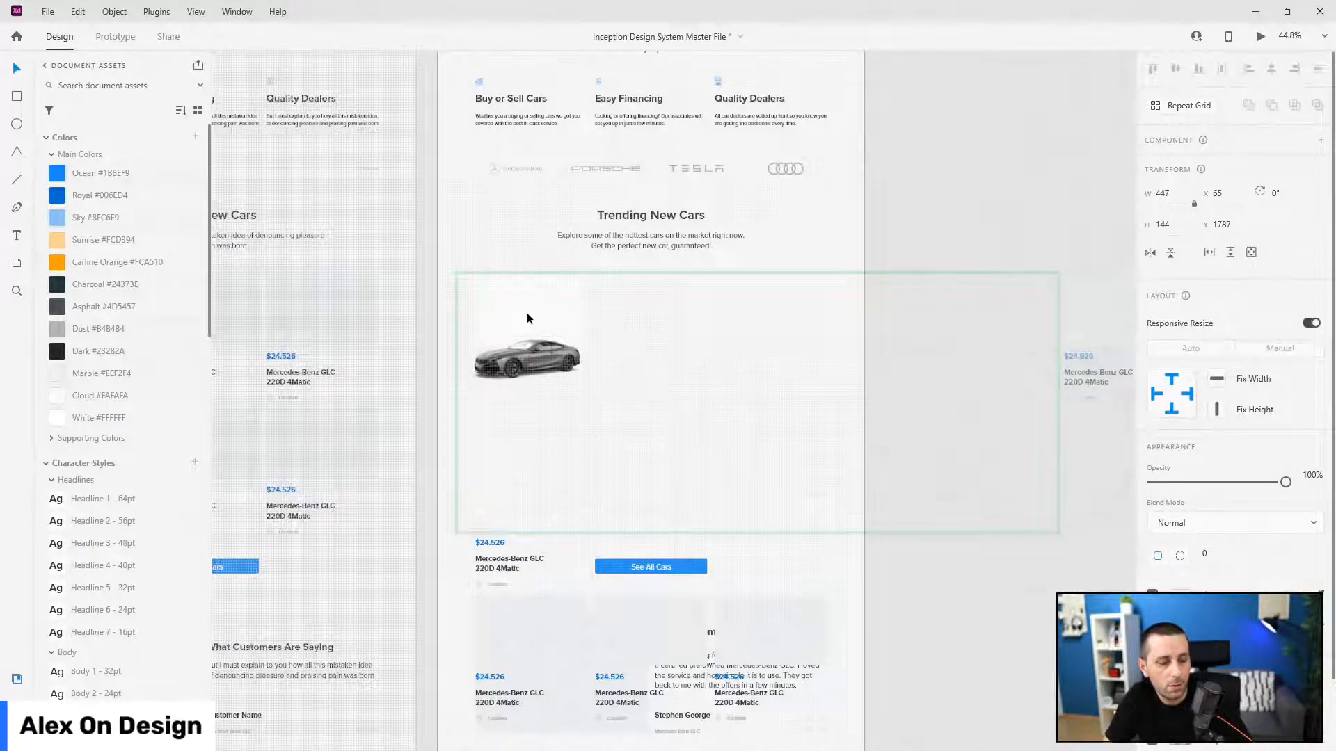
- Resize the coupe photo to 360 by 116 and place it within the first card's image area at X 120, Y 1644
{"action": "scroll", "coordinate": [528, 316], "scroll_direction": "up", "scroll_amount": 5}
{"action": "left_click_drag", "start_coordinate": [487, 489], "coordinate": [555, 304]}
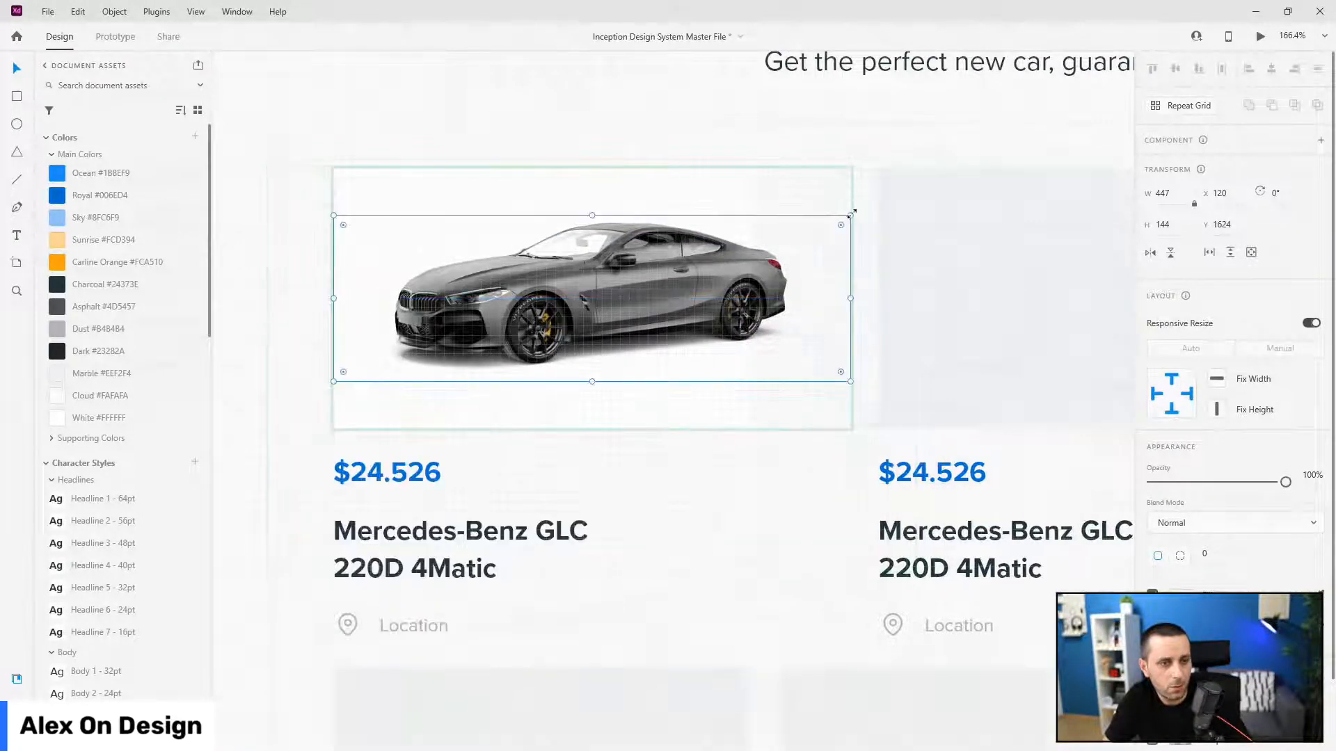
{"action": "left_click_drag", "start_coordinate": [850, 215], "coordinate": [751, 239]}
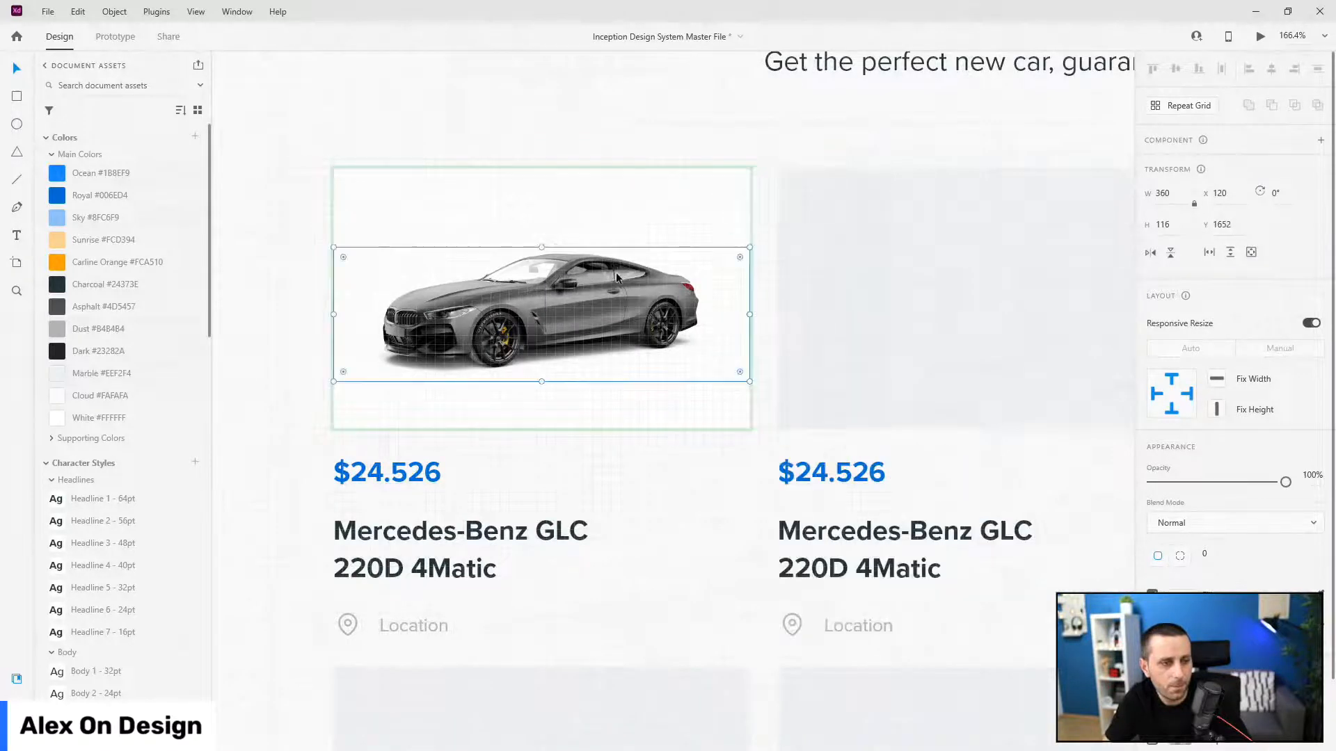
{"action": "left_click_drag", "start_coordinate": [615, 270], "coordinate": [615, 269]}
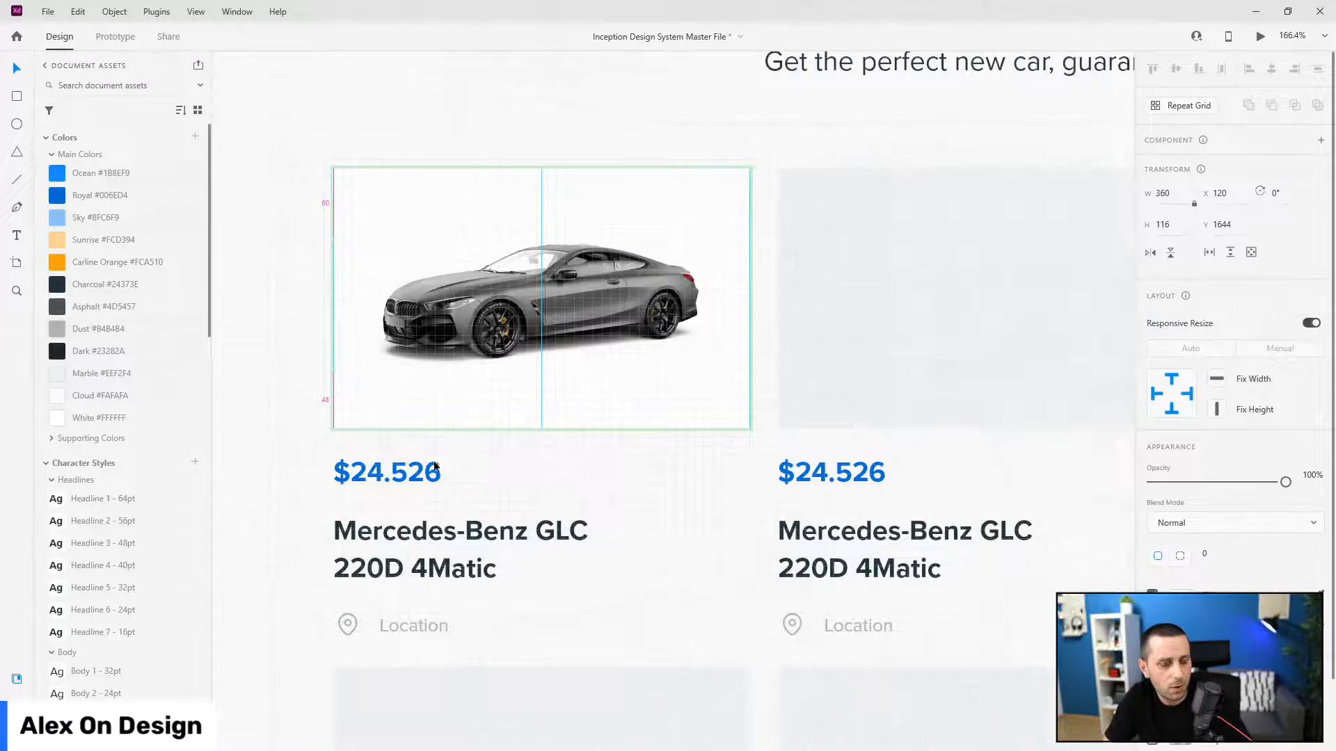
- Change the first car card's price to $89.526
{"action": "double_click", "coordinate": [420, 470]}
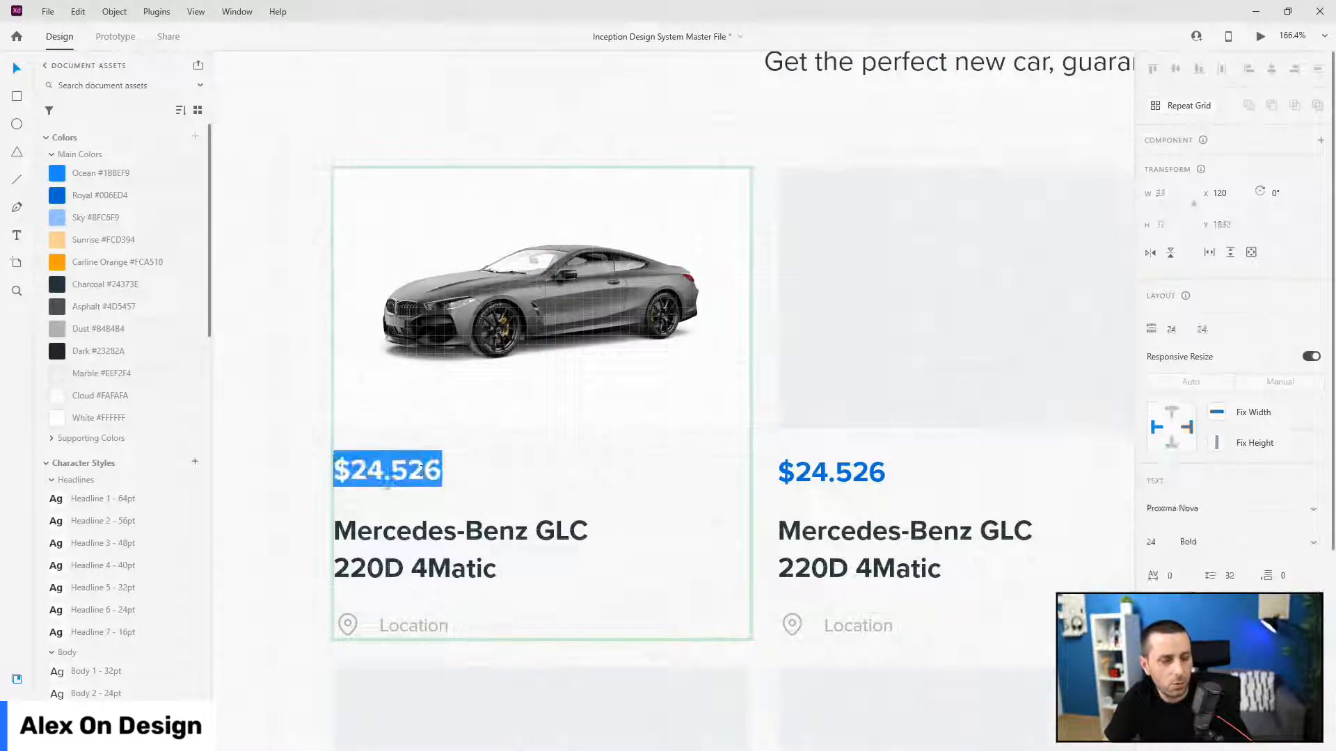
{"action": "left_click_drag", "start_coordinate": [351, 471], "coordinate": [381, 472]}
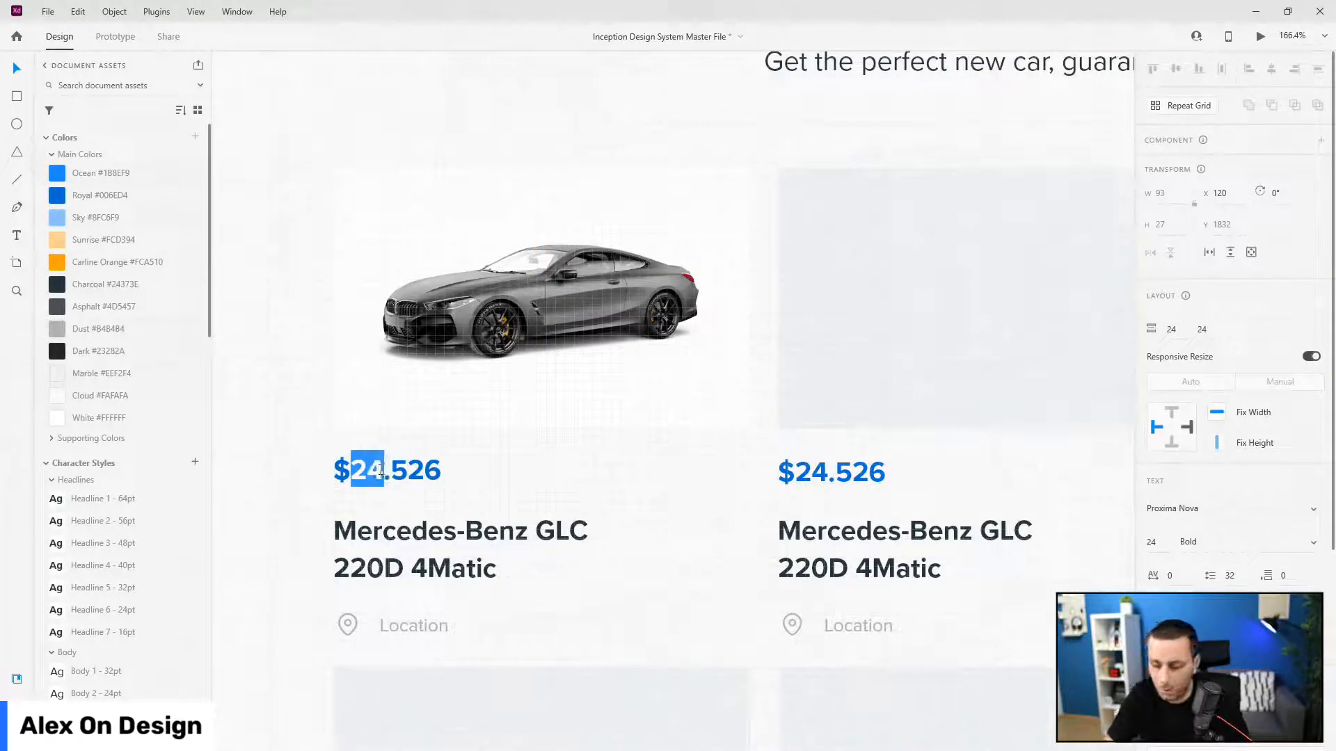
{"action": "type", "text": "89"}
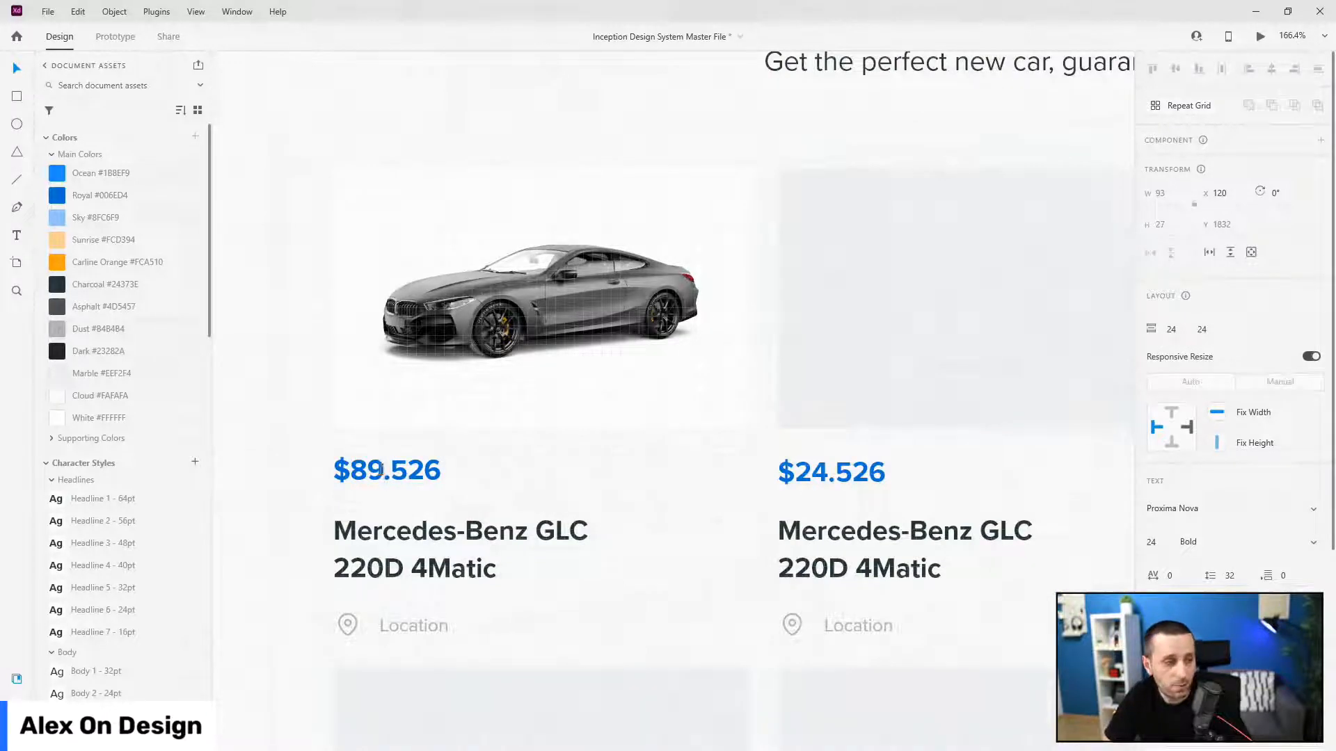
{"action": "key", "text": "Escape"}
- Change the first car card's title to BMW M8 Competition
{"action": "left_click", "coordinate": [480, 529]}
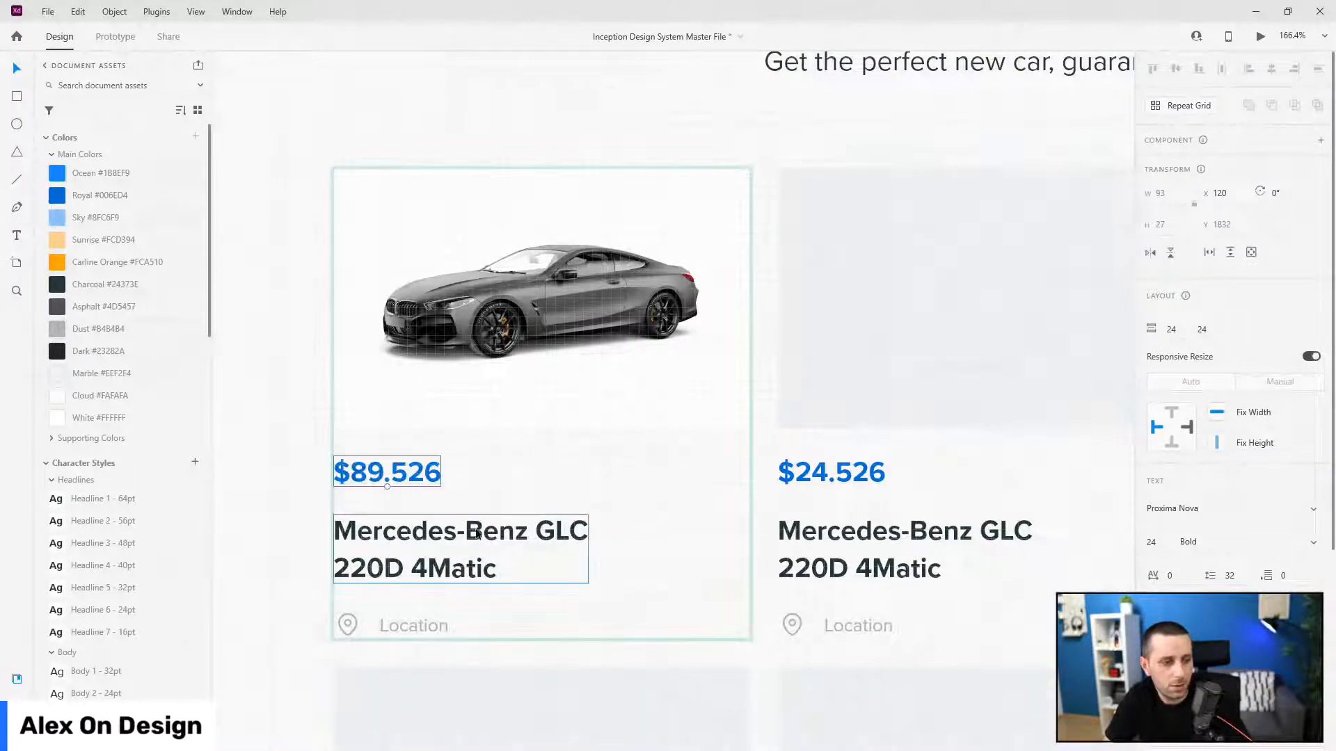
{"action": "double_click", "coordinate": [478, 530]}
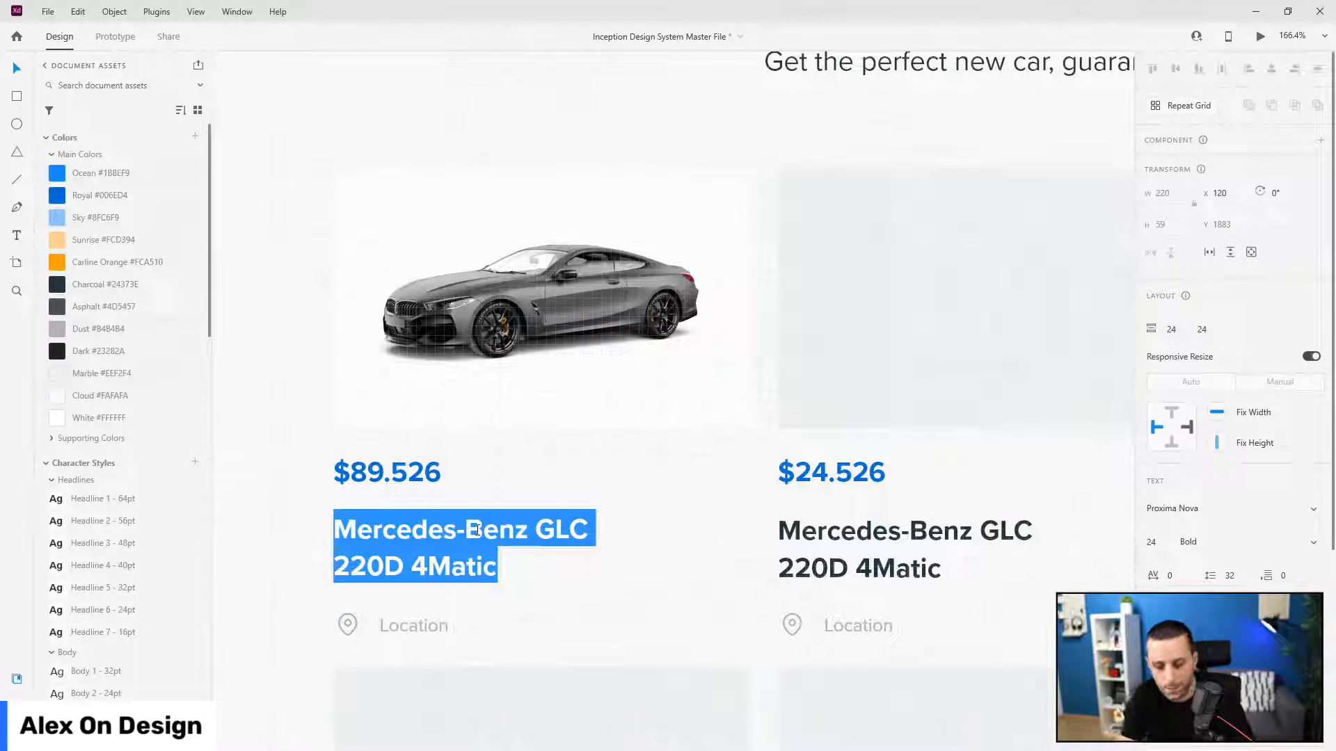
{"action": "type", "text": "BMW M"}
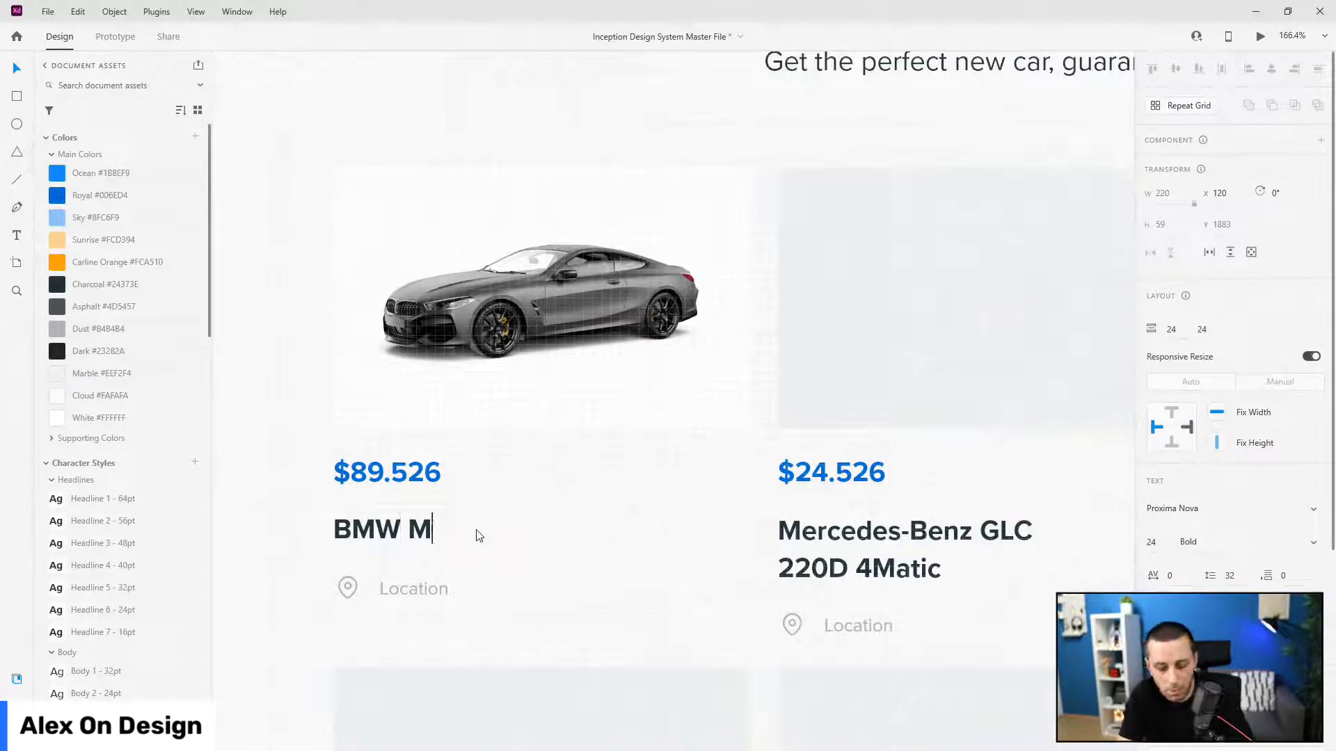
{"action": "type", "text": "8 Cin"}
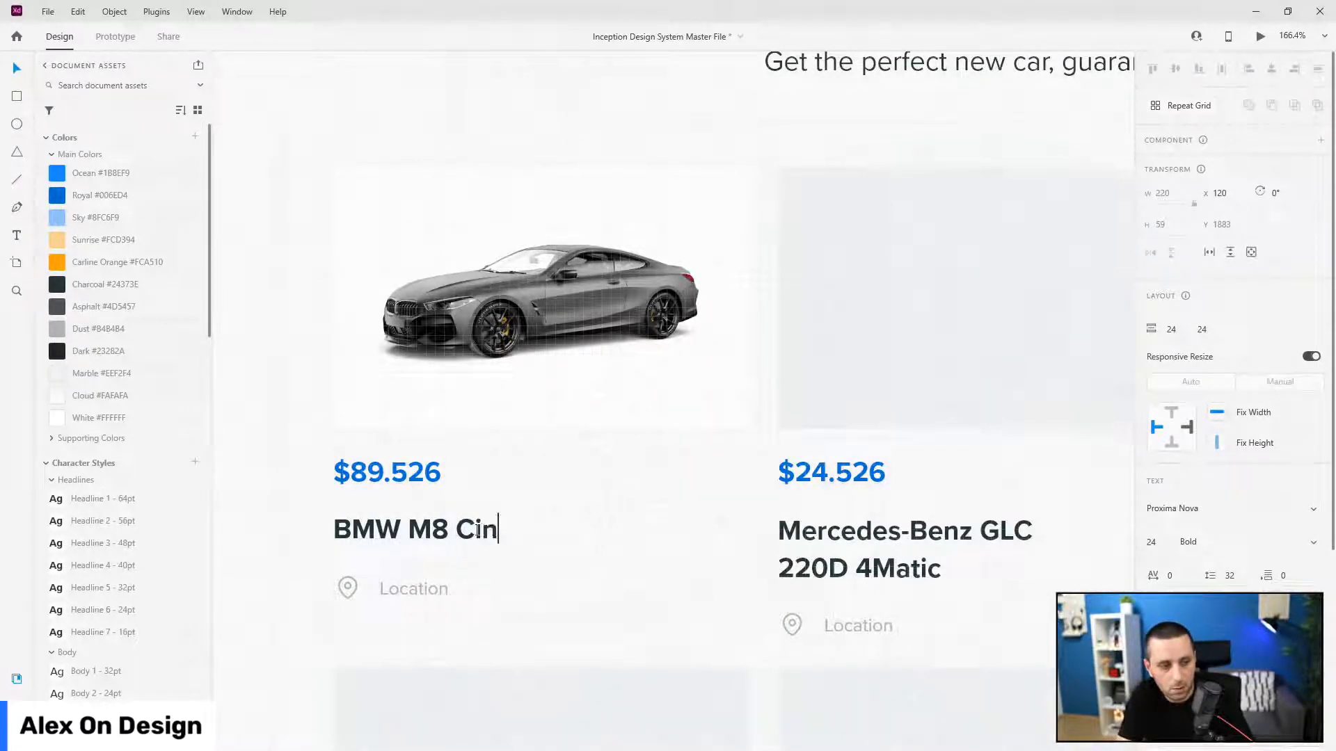
{"action": "key", "text": "BackSpace"}
{"action": "key", "text": "BackSpace"}
{"action": "type", "text": "ompeti"}
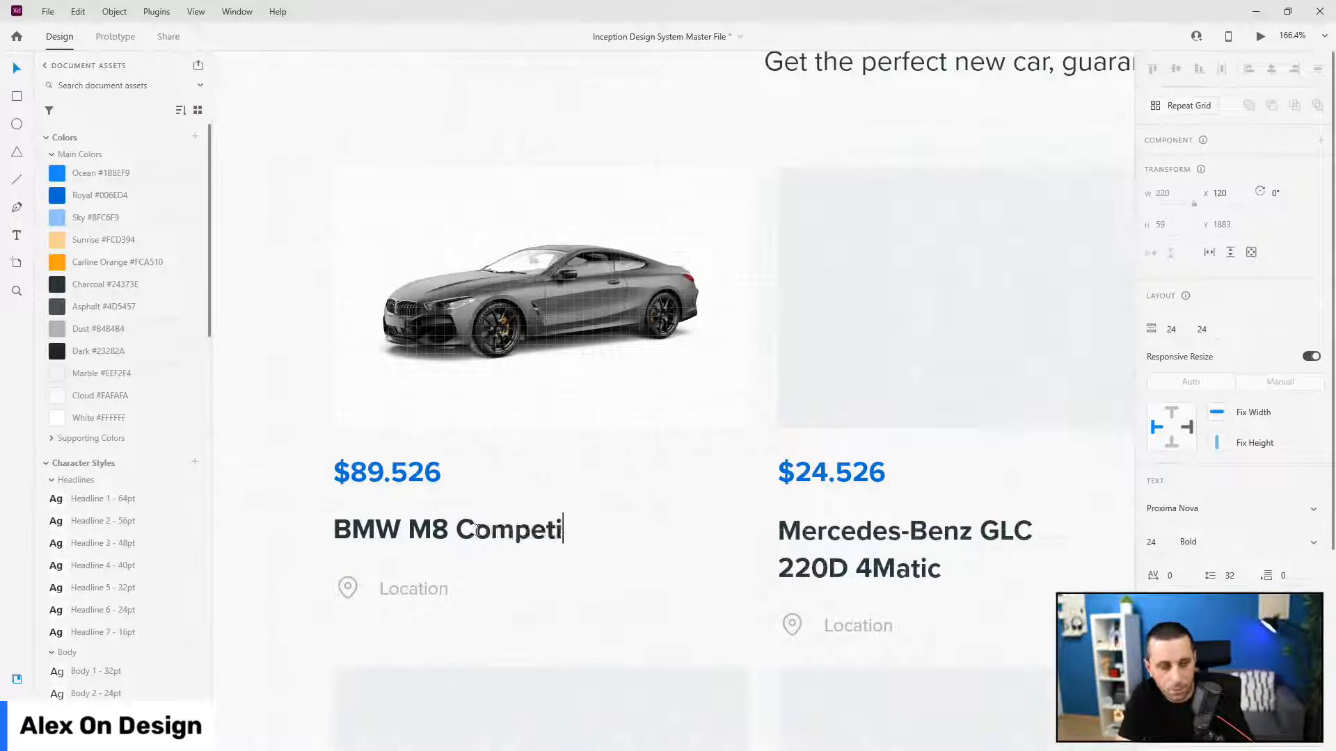
{"action": "type", "text": "tion"}
{"action": "left_click", "coordinate": [520, 619]}
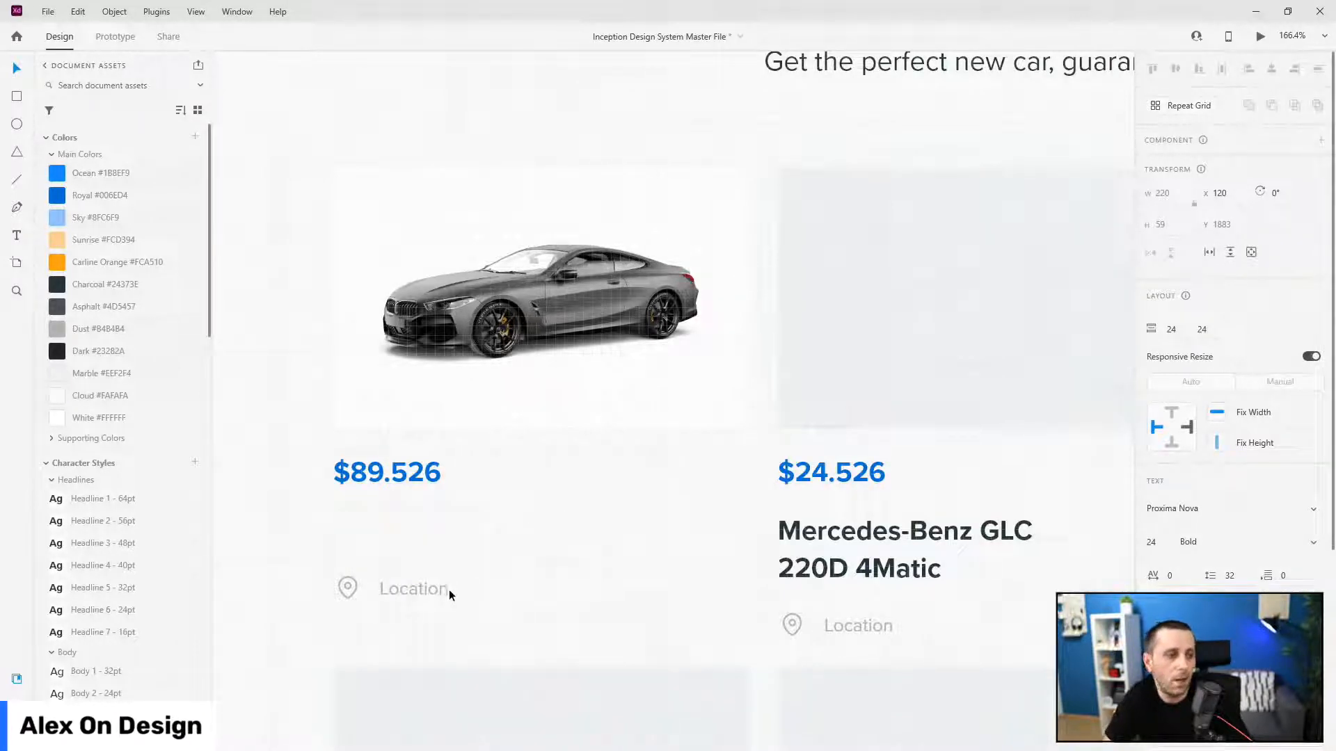
- Change the first car card's location text to London, UK
{"action": "left_click", "coordinate": [429, 590]}
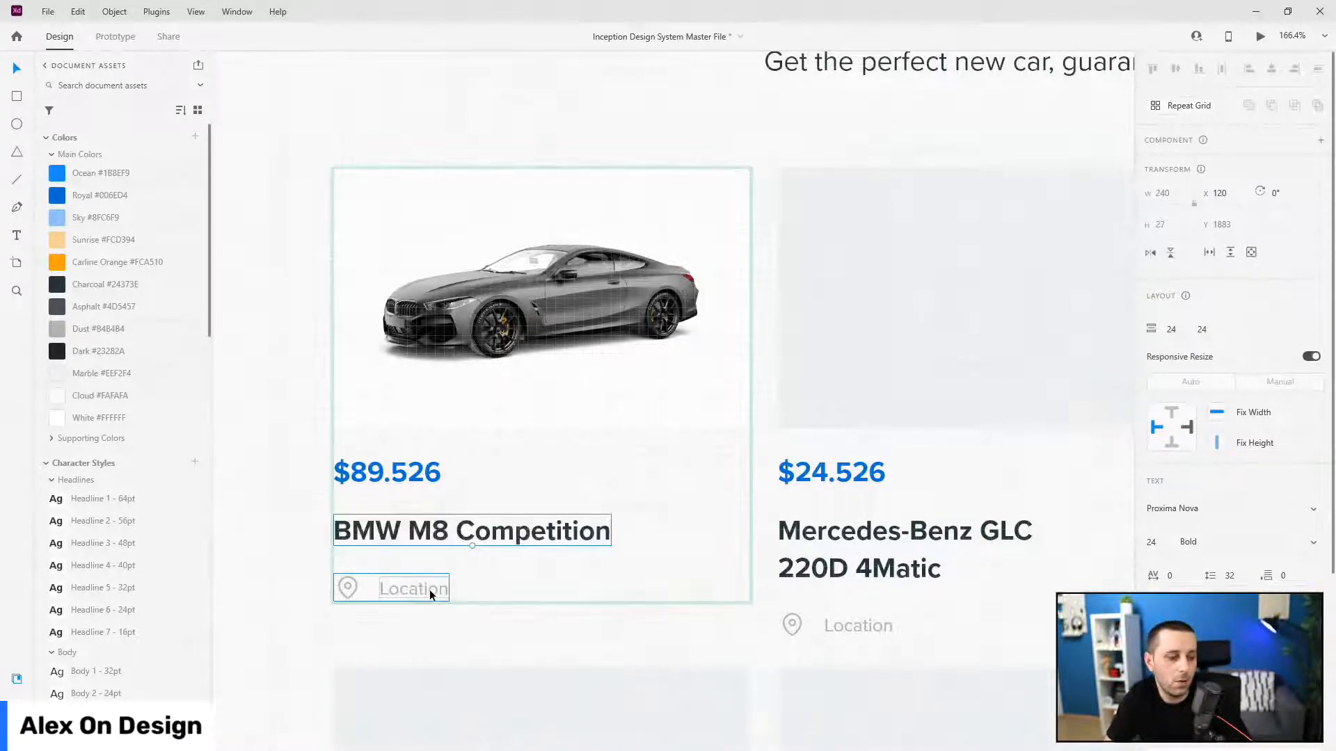
{"action": "double_click", "coordinate": [429, 590]}
{"action": "double_click", "coordinate": [429, 590]}
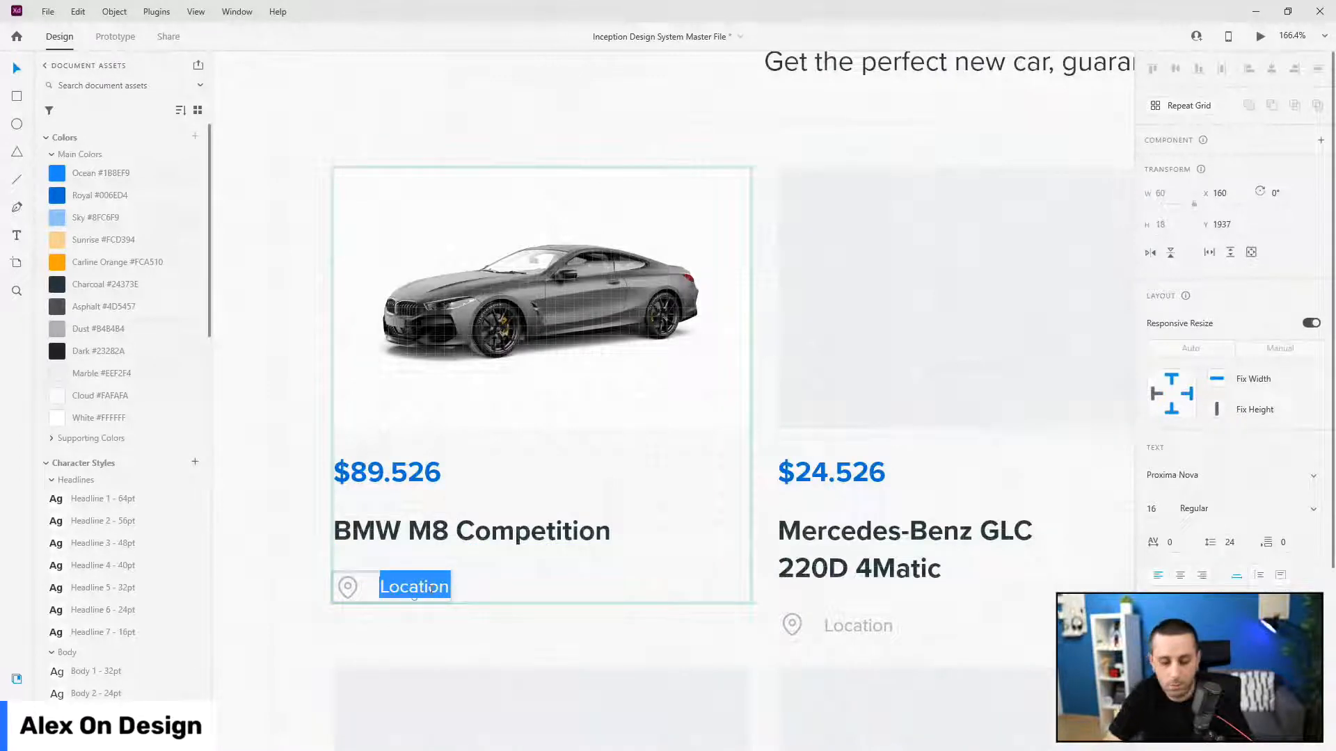
{"action": "type", "text": "London, UK"}
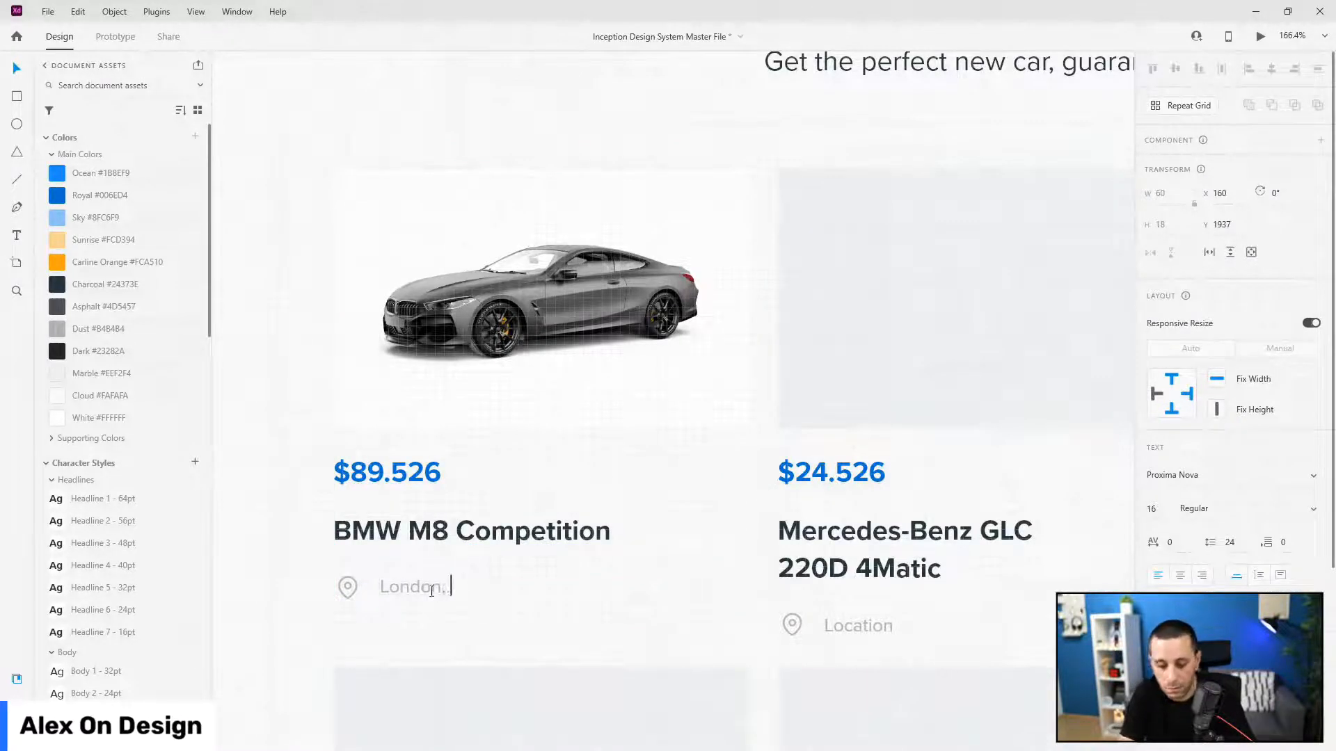
{"action": "left_click", "coordinate": [299, 486]}
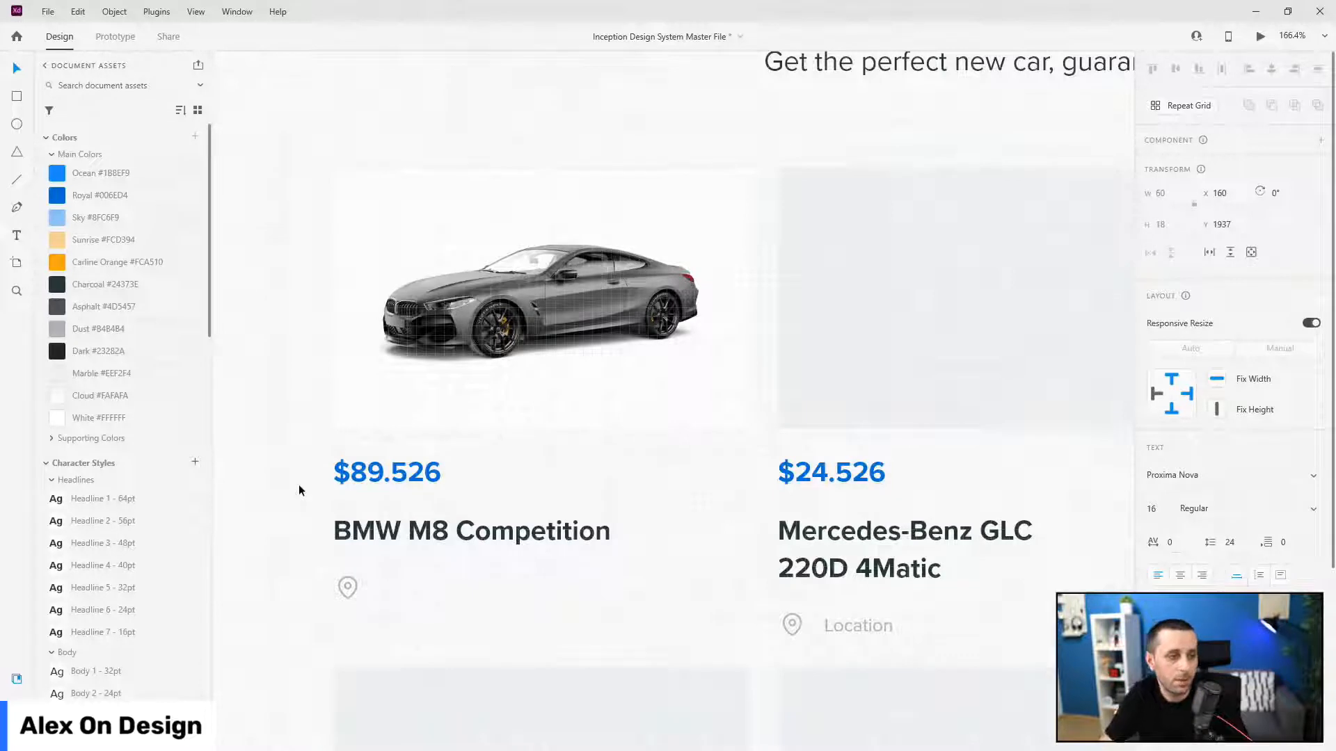
- Delete the second and third placeholder car-card groups from the first row of car-cards
{"action": "left_click", "coordinate": [17, 706]}
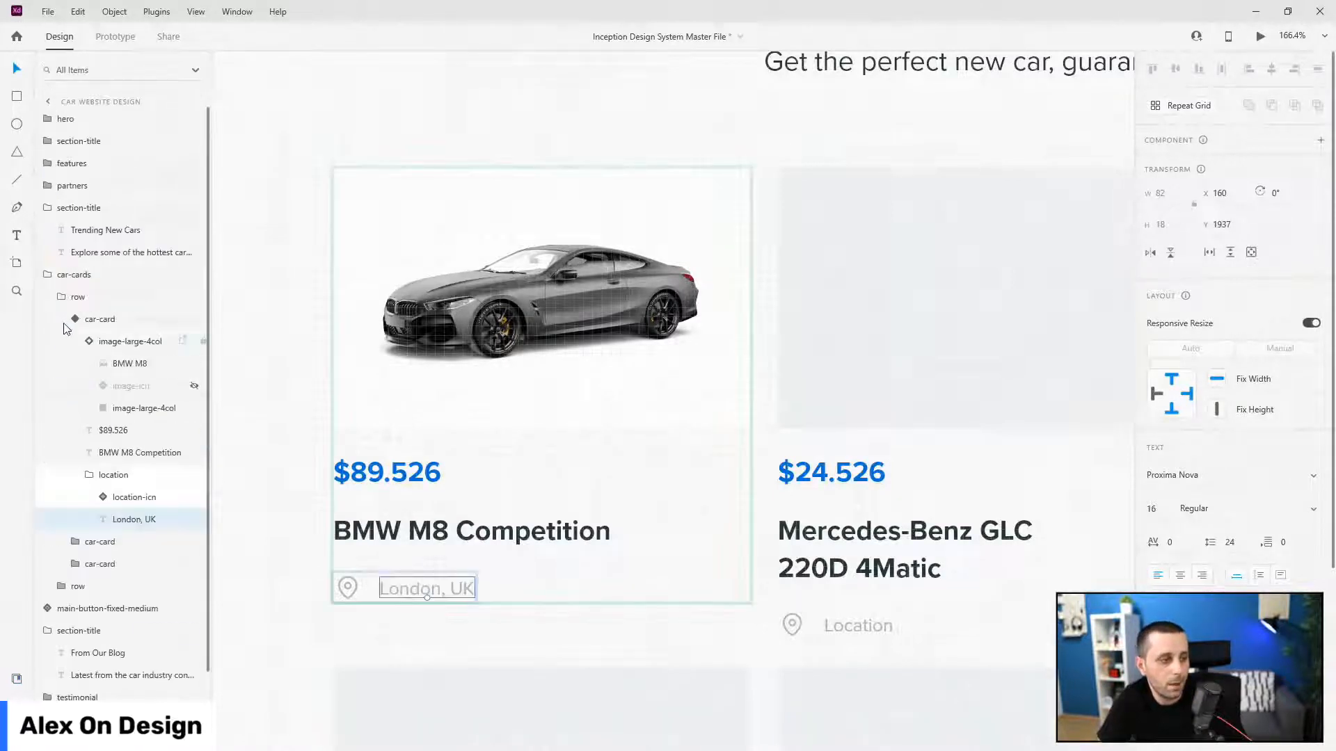
{"action": "left_click", "coordinate": [76, 322]}
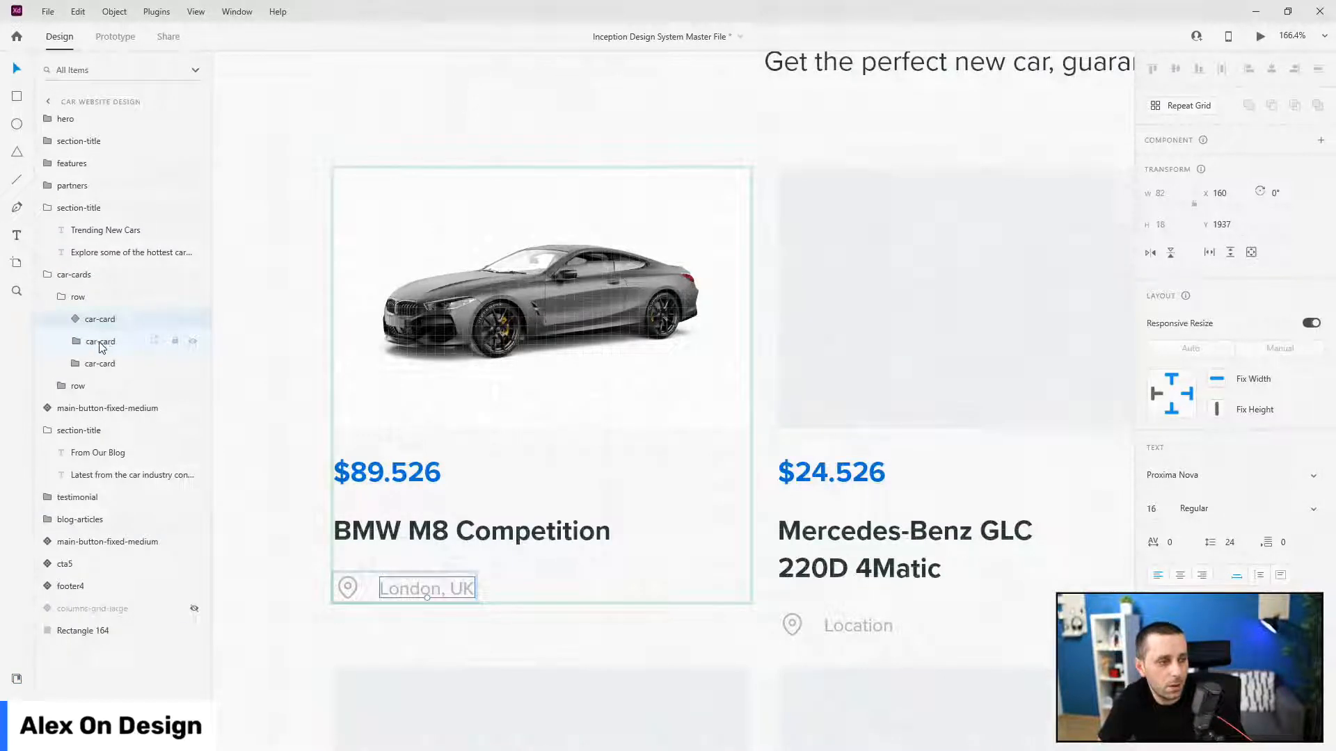
{"action": "key", "text": "Escape"}
{"action": "key", "text": "Escape"}
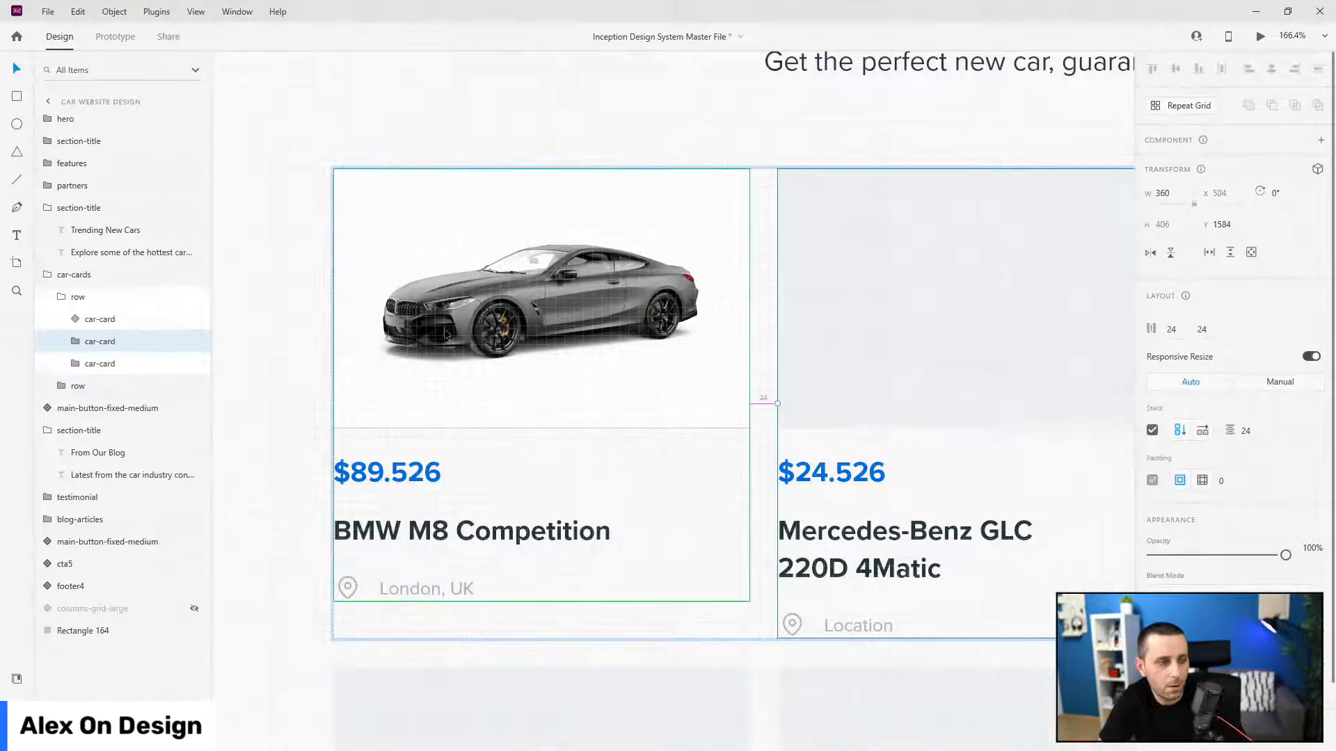
{"action": "scroll", "coordinate": [445, 331], "scroll_direction": "down", "scroll_amount": 2}
{"action": "scroll", "coordinate": [445, 334], "scroll_direction": "down", "scroll_amount": 3}
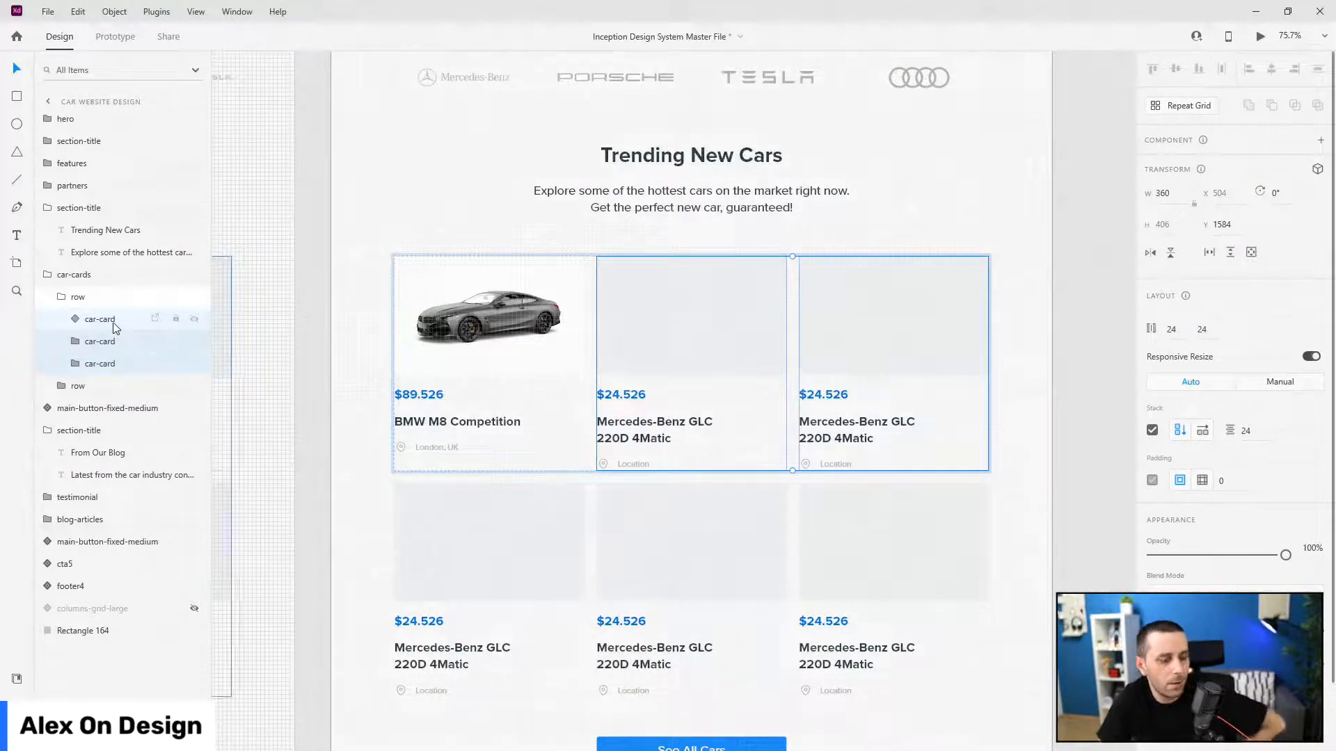
{"action": "key", "text": "Delete"}
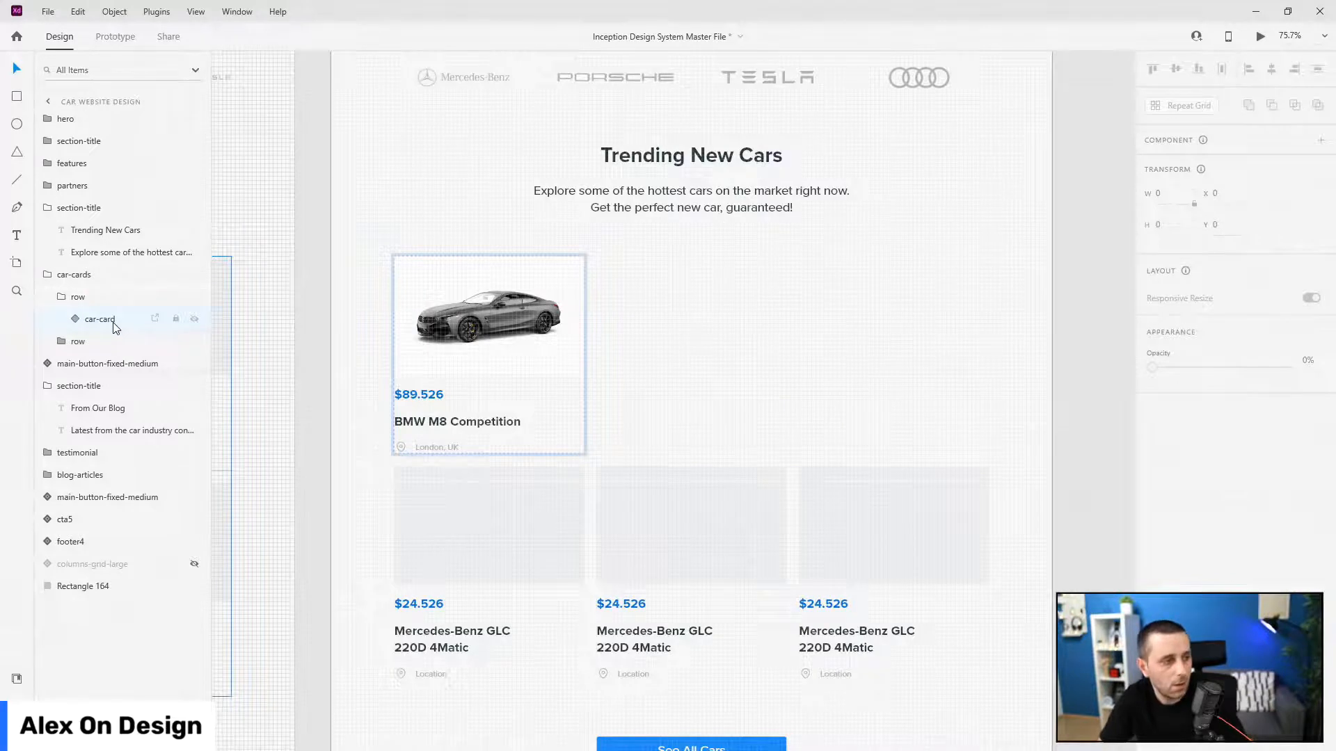
- Duplicate the finished BMW M8 car-card component twice to fill the first row with three cards
{"action": "left_click", "coordinate": [114, 323]}
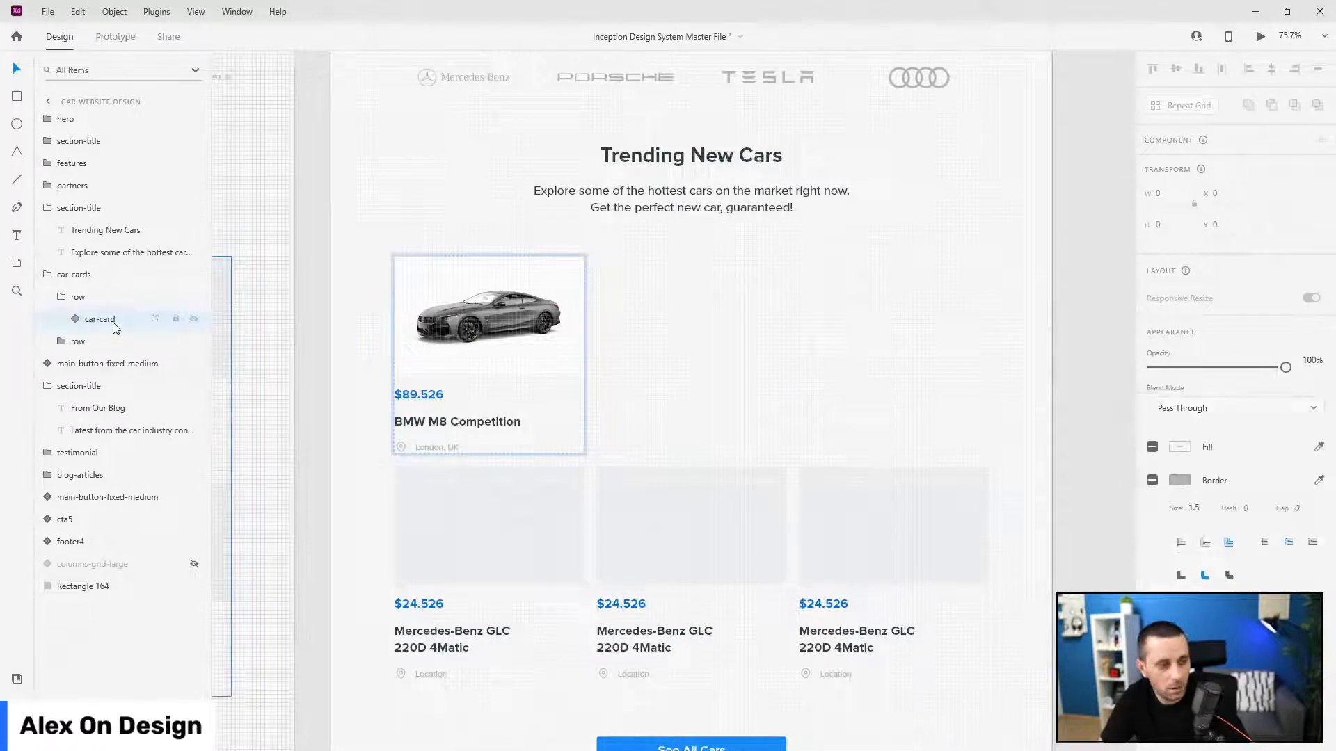
{"action": "key", "text": "ctrl+d"}
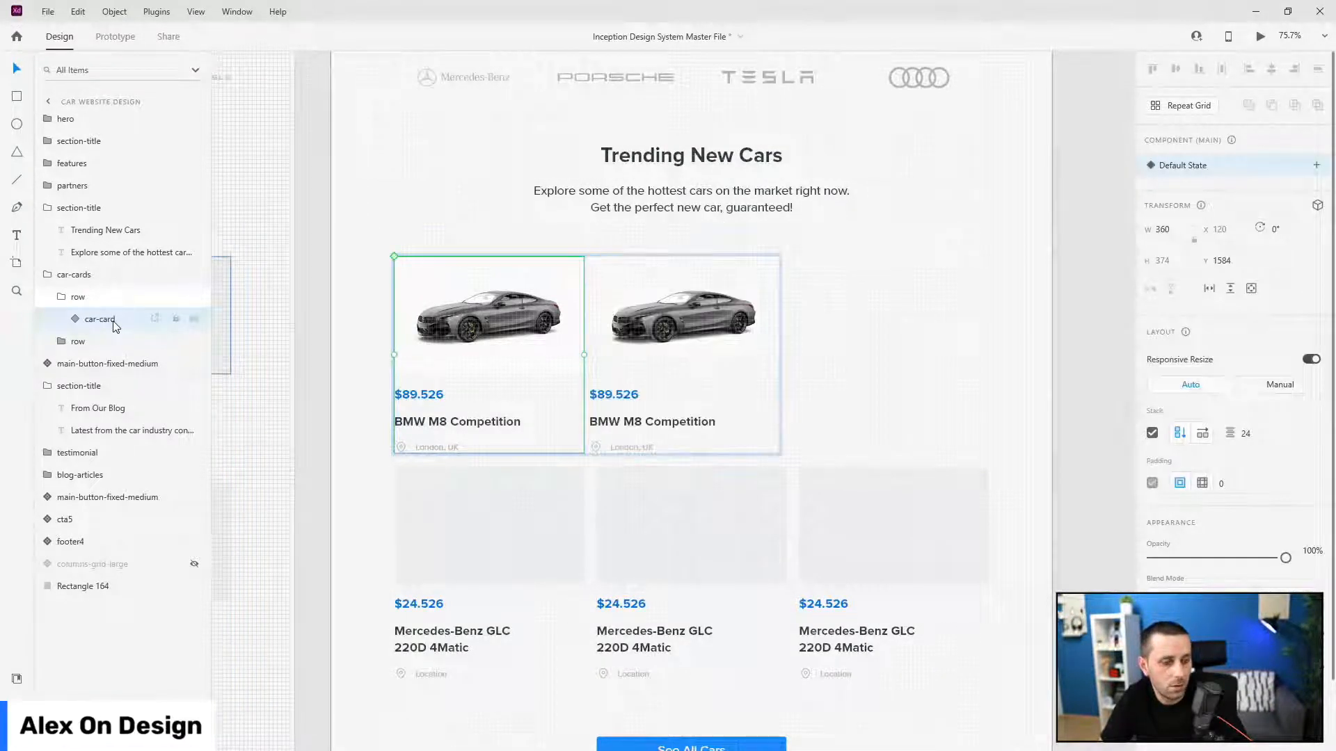
{"action": "key", "text": "ctrl+d"}
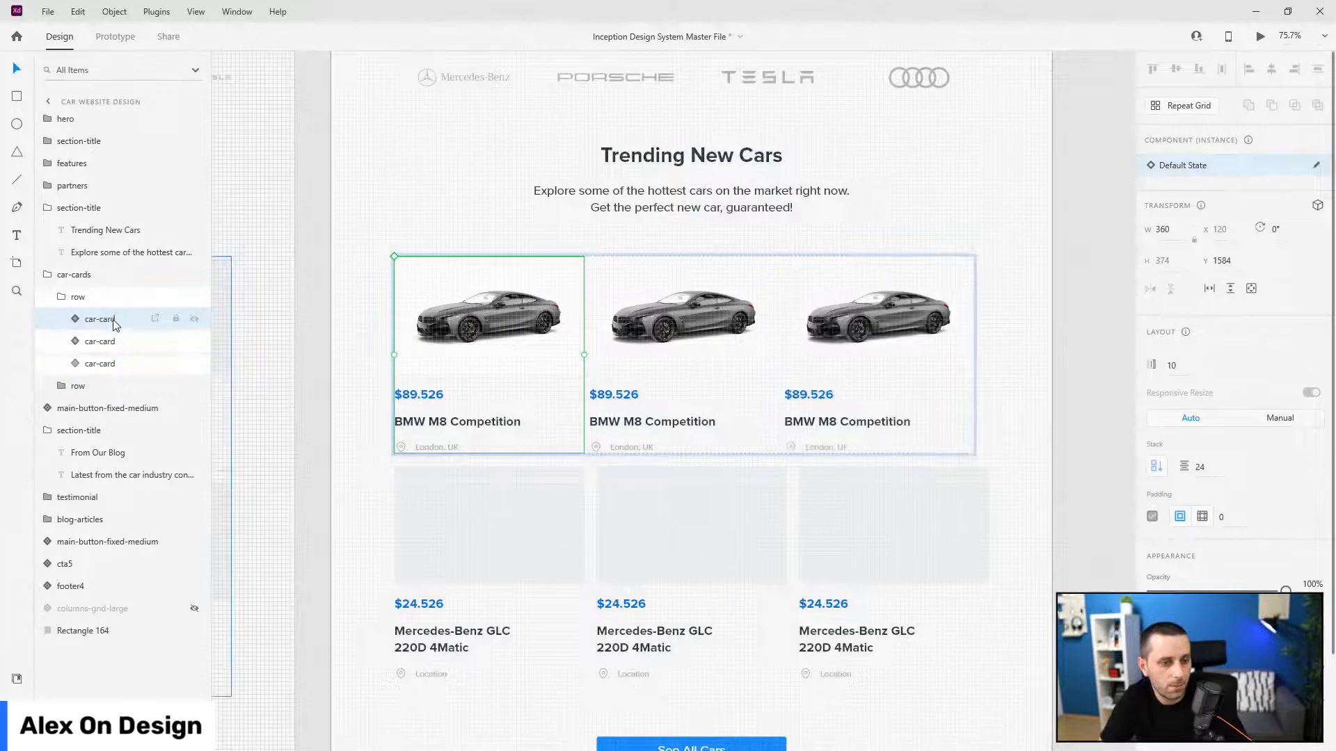
- Set the stack spacing between the cards in the first row to 24
{"action": "left_click", "coordinate": [43, 298]}
{"action": "left_click", "coordinate": [102, 298]}
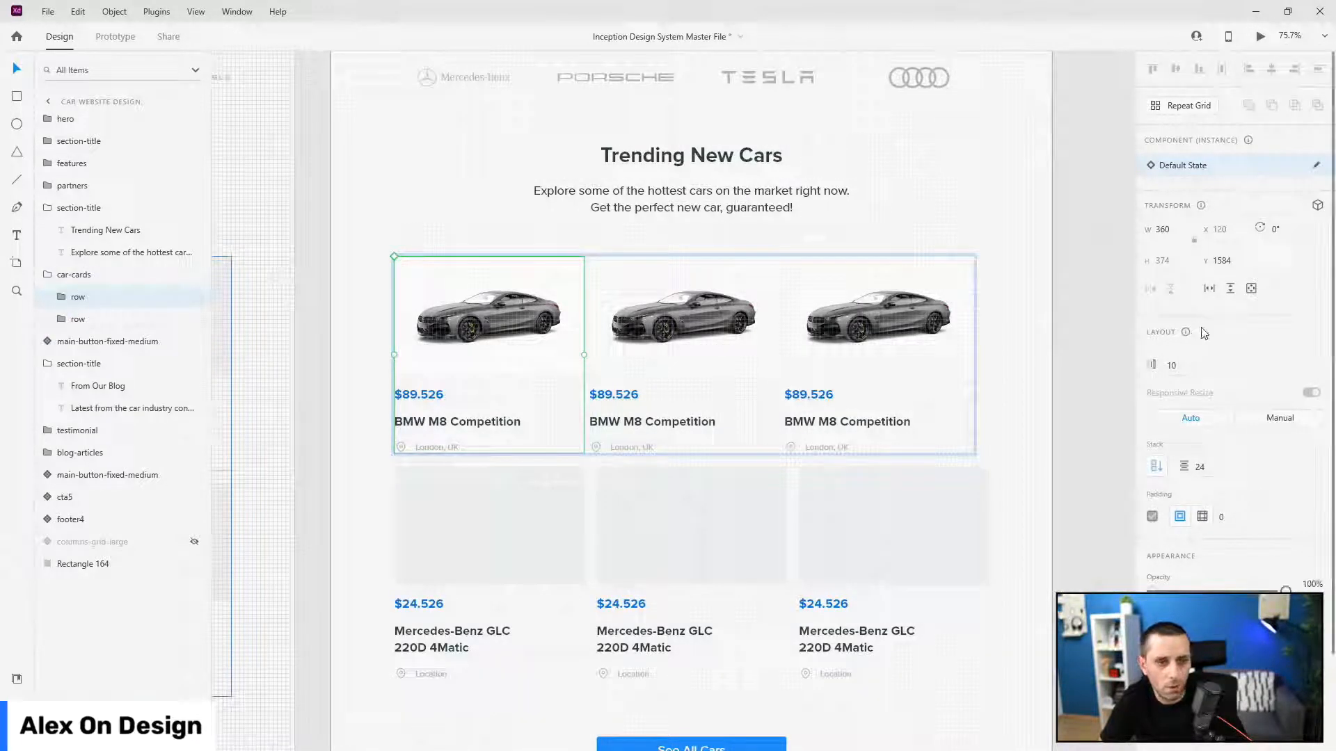
{"action": "left_click", "coordinate": [1245, 354]}
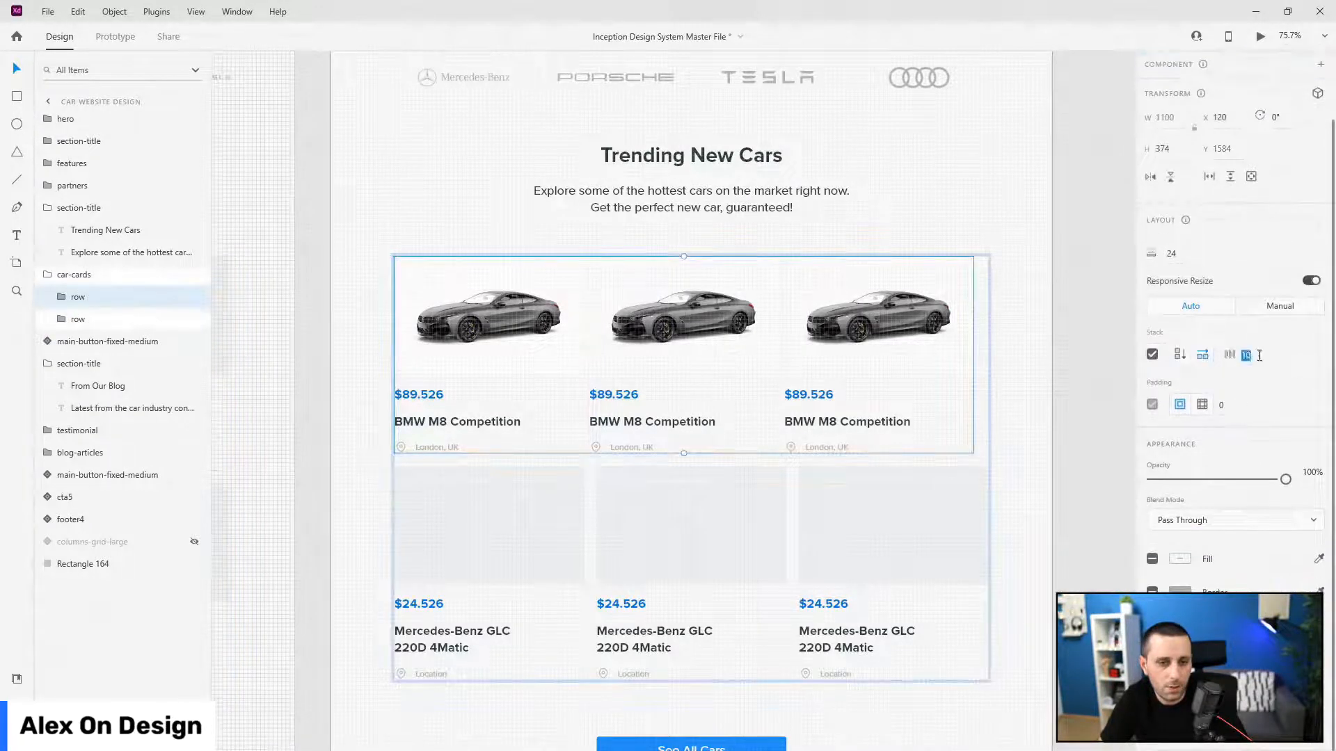
{"action": "type", "text": "24"}
{"action": "key", "text": "Return"}
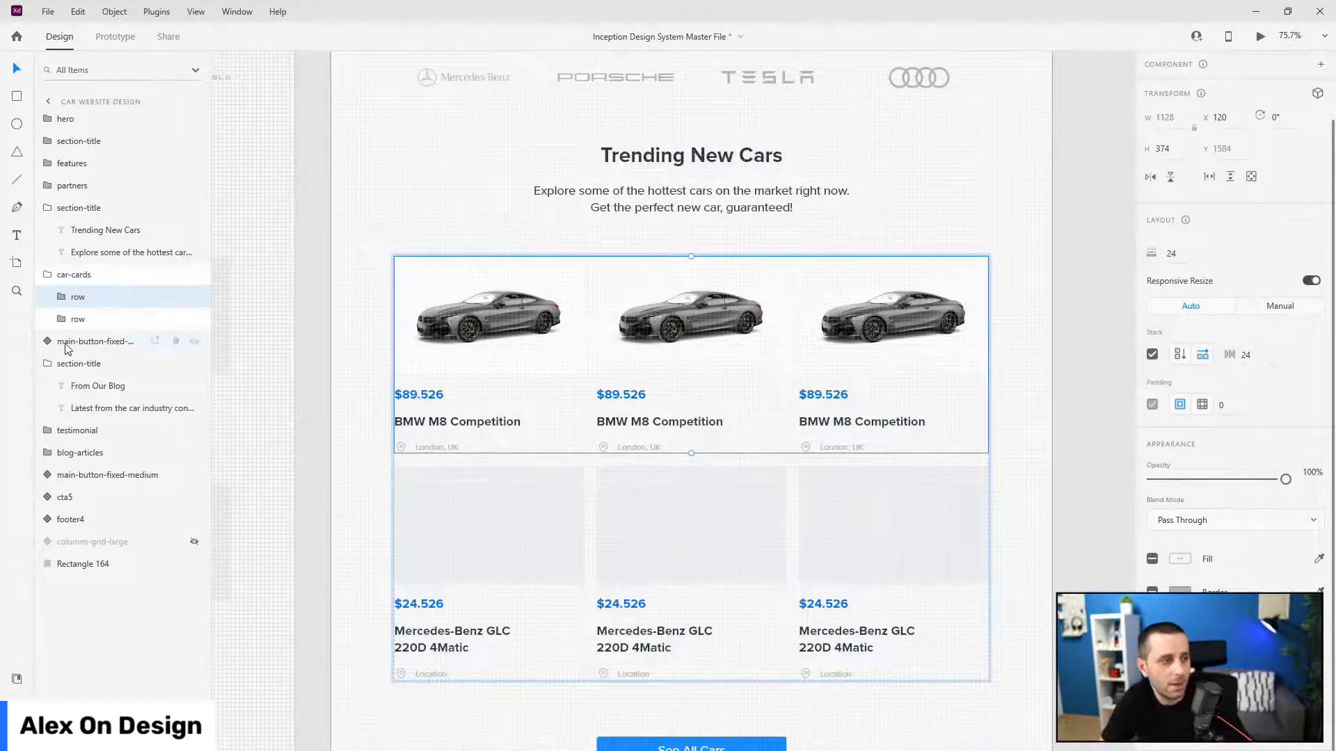
- Delete the second row of placeholder Mercedes-Benz cards and duplicate the BMW M8 row to replace it
{"action": "left_click", "coordinate": [87, 320]}
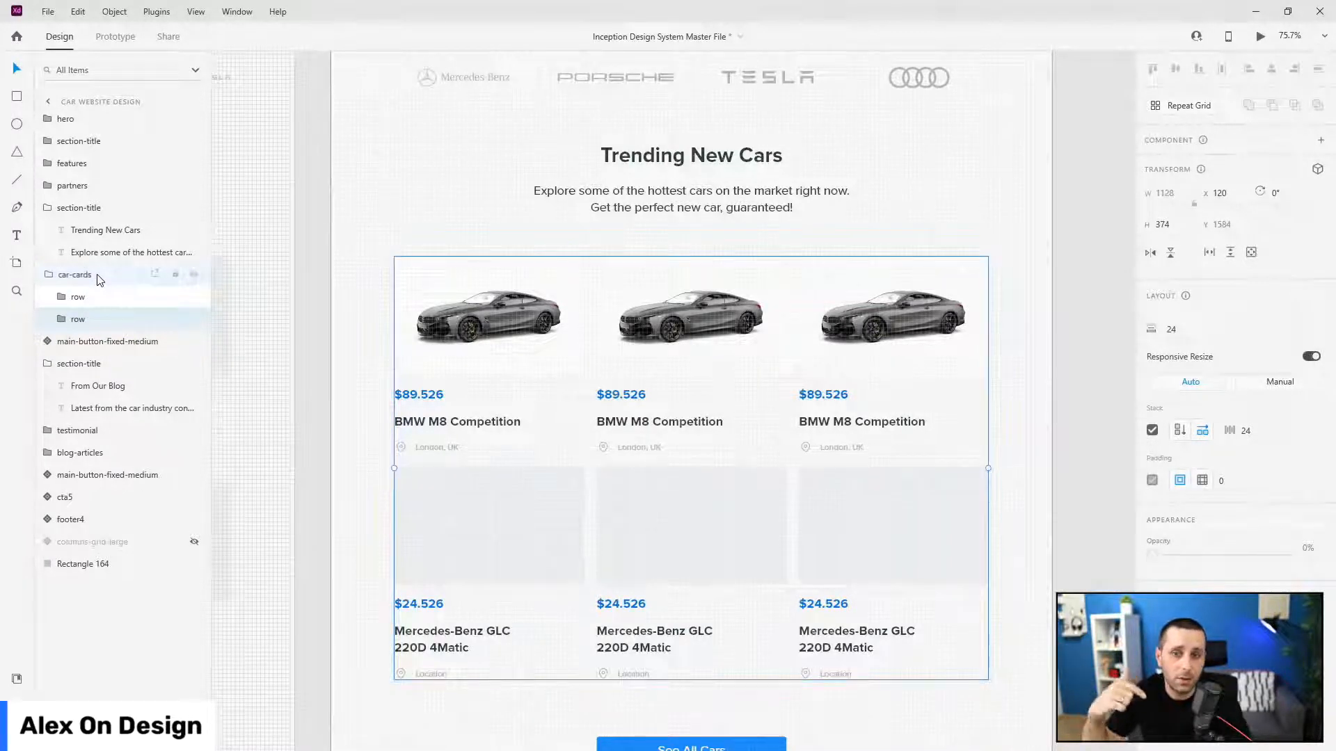
{"action": "left_click", "coordinate": [133, 277]}
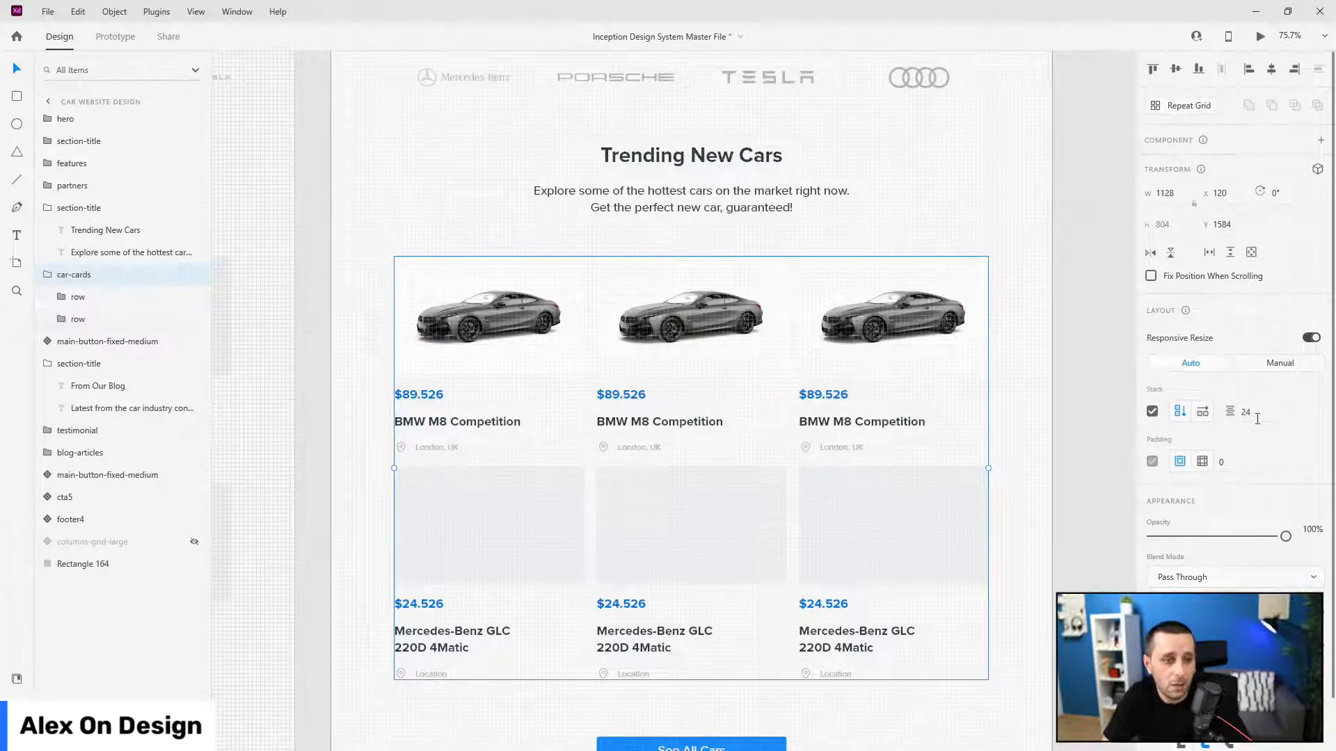
{"action": "left_click", "coordinate": [99, 320]}
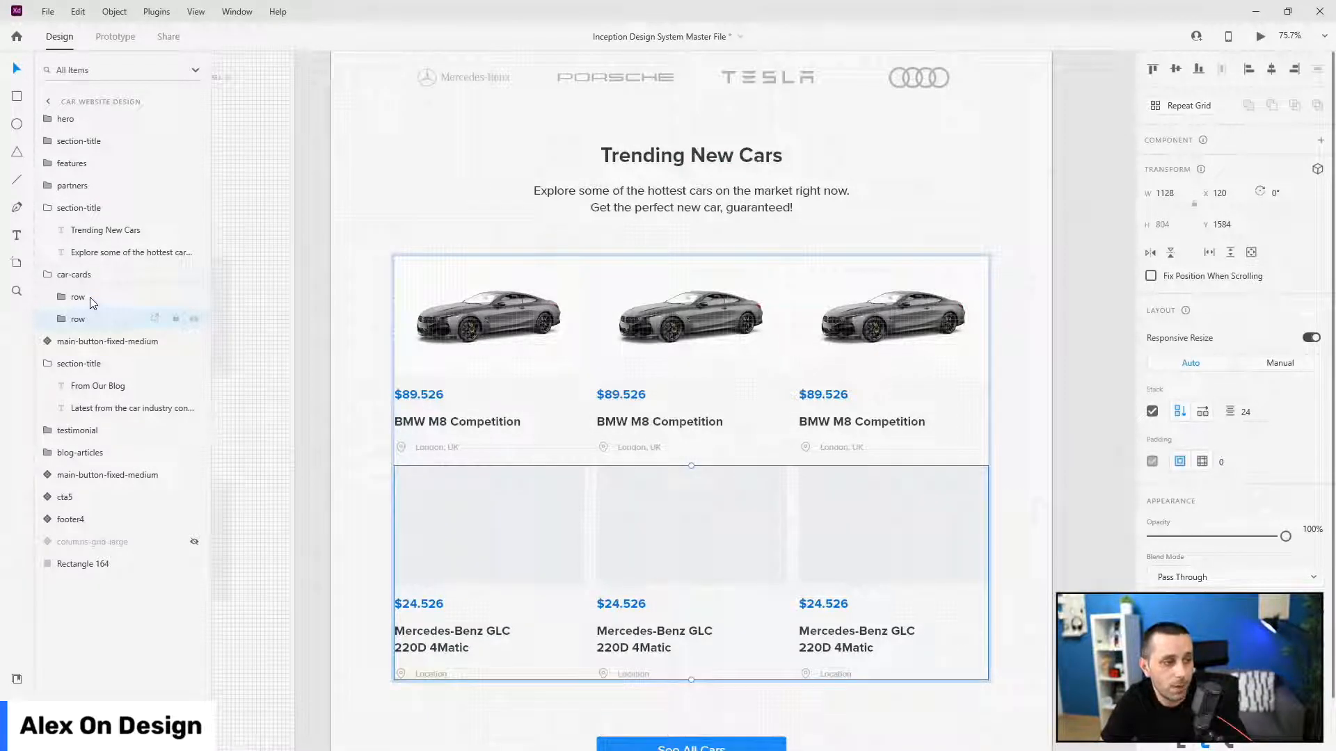
{"action": "key", "text": "Delete"}
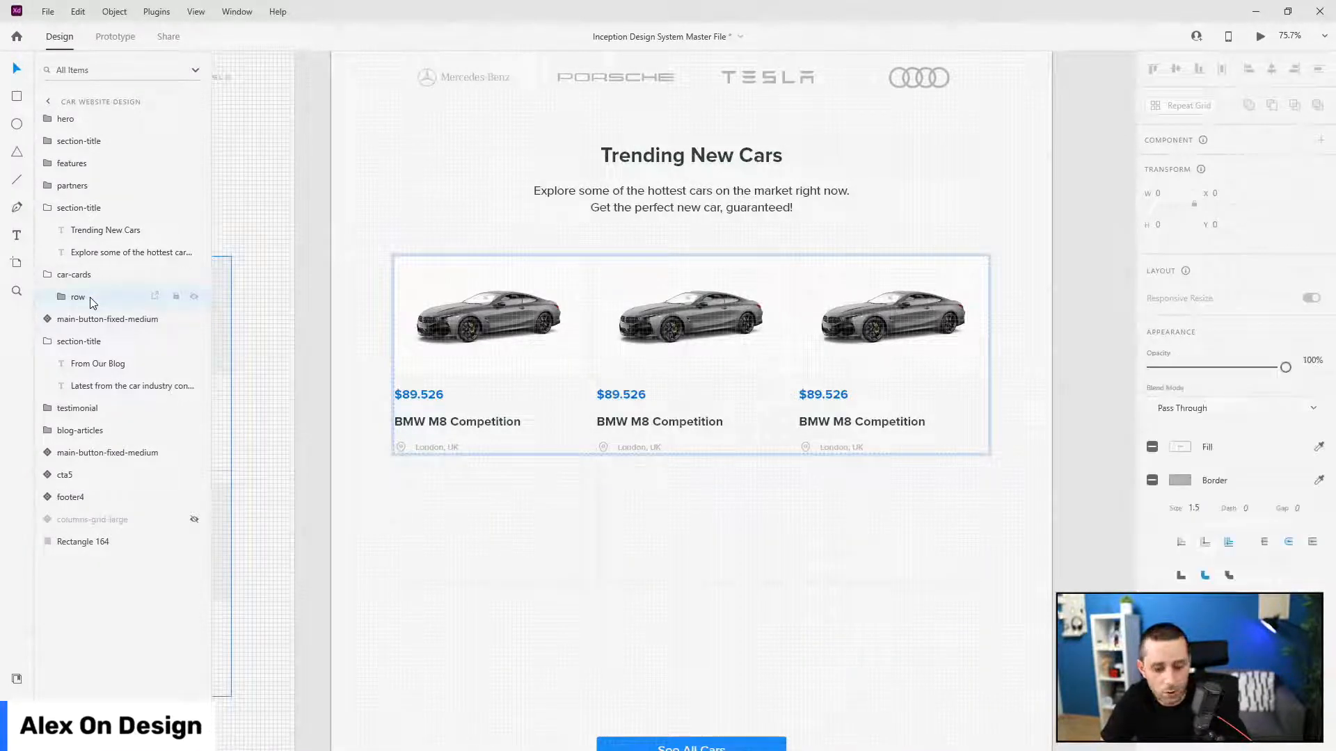
{"action": "left_click", "coordinate": [93, 304]}
{"action": "key", "text": "ctrl+d"}
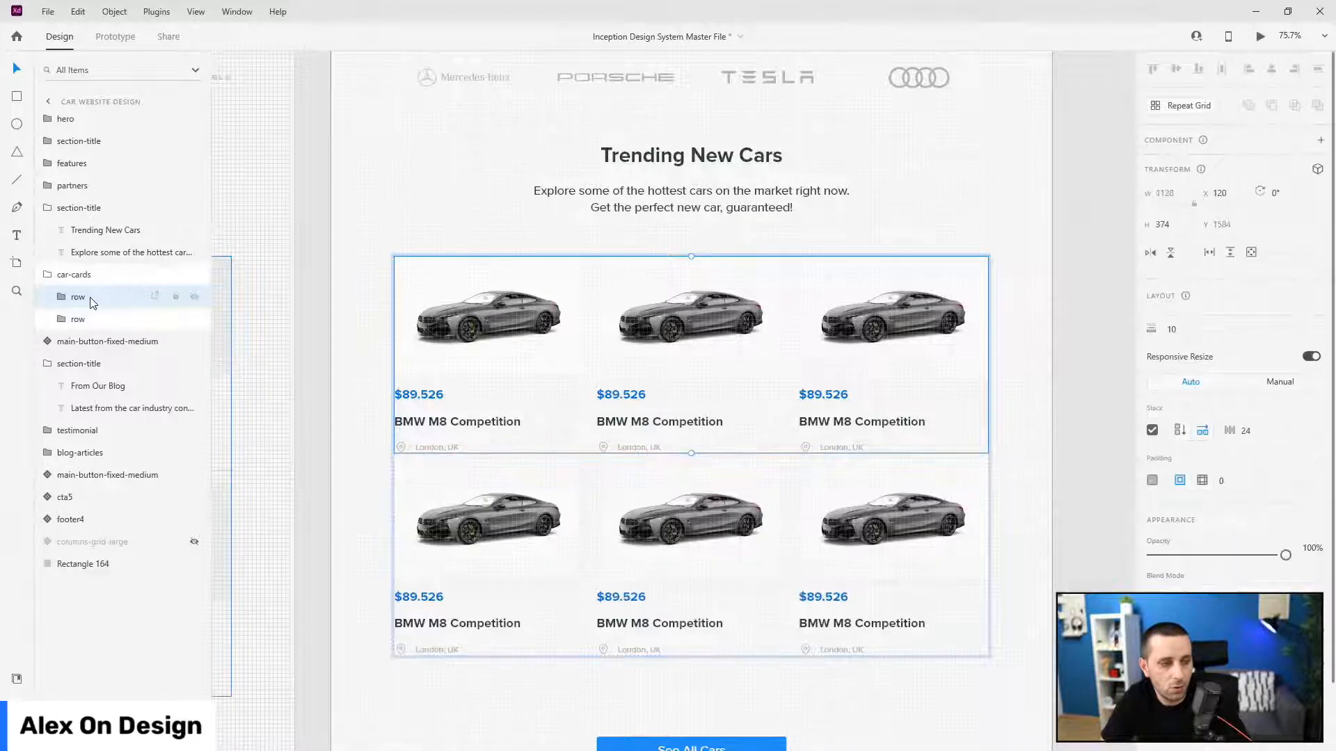
- Set the vertical stack spacing between the two rows of the car-cards group to 24
{"action": "left_click", "coordinate": [1249, 432]}
{"action": "type", "text": "10"}
{"action": "key", "text": "Return"}
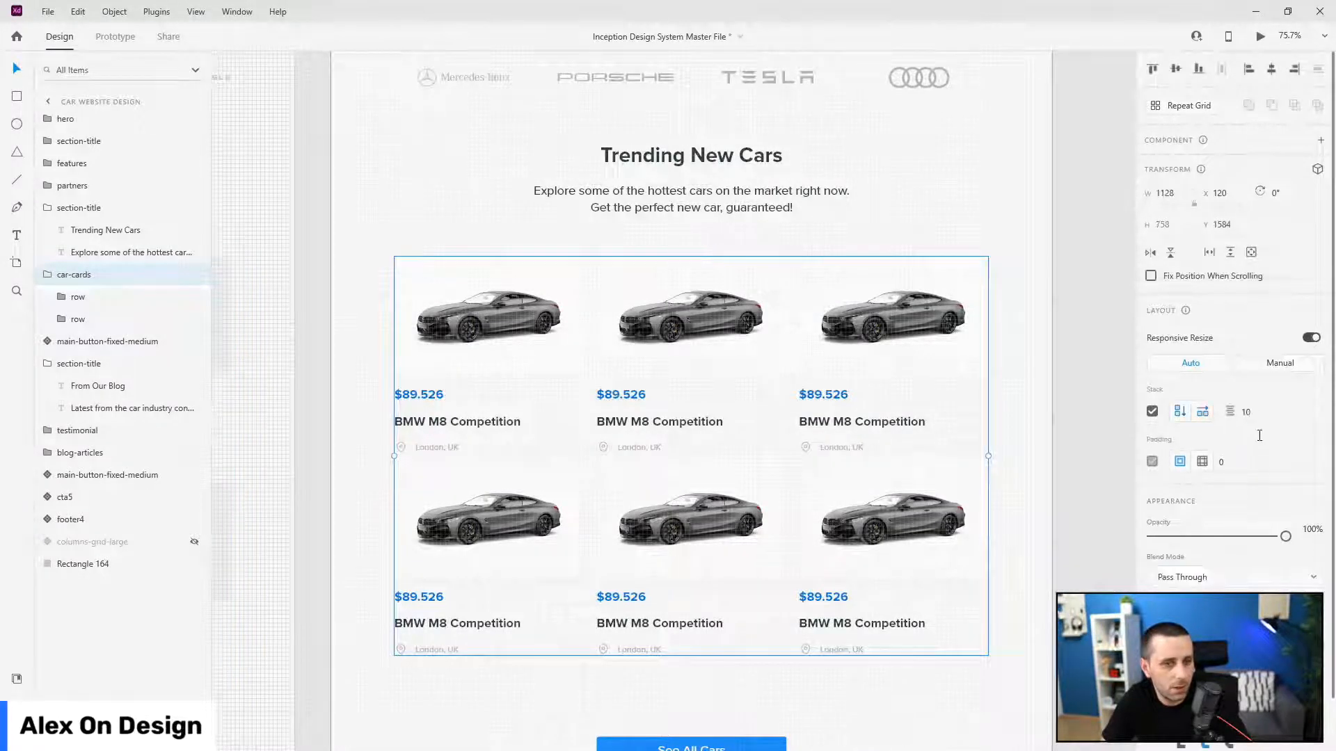
{"action": "type", "text": "24"}
{"action": "key", "text": "Return"}
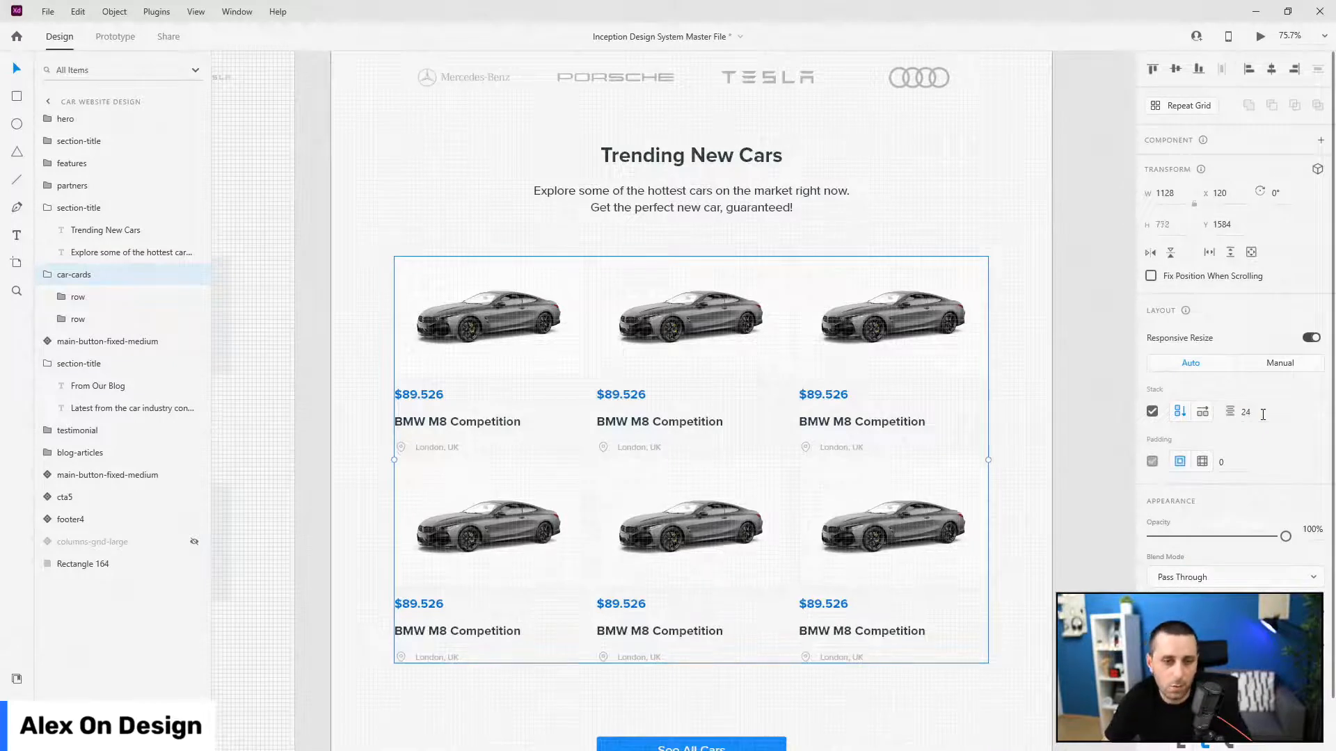
- Replace the photos in the first row's second and third cards with the Audi RS5 and Range Rover Evoque images
{"action": "scroll", "coordinate": [440, 251], "scroll_direction": "down", "scroll_amount": 1}
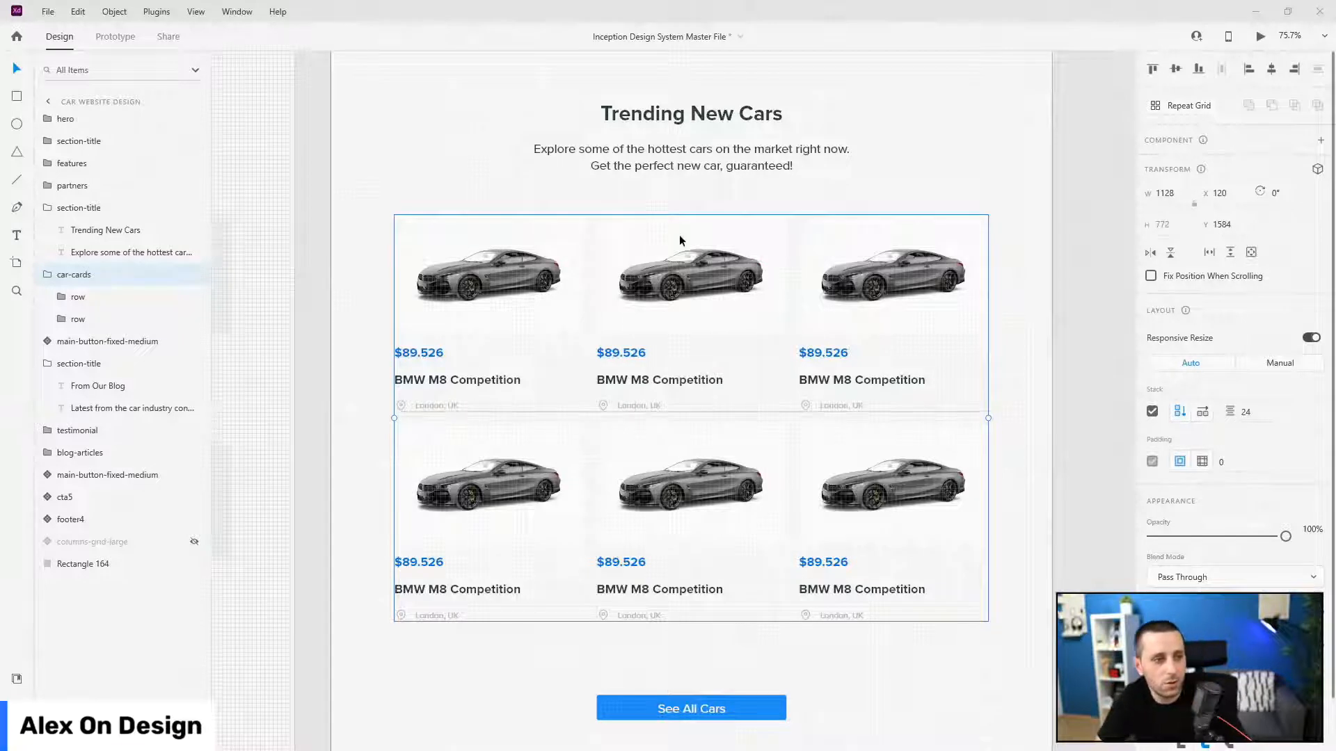
{"action": "left_click", "coordinate": [702, 274], "text": "ctrl"}
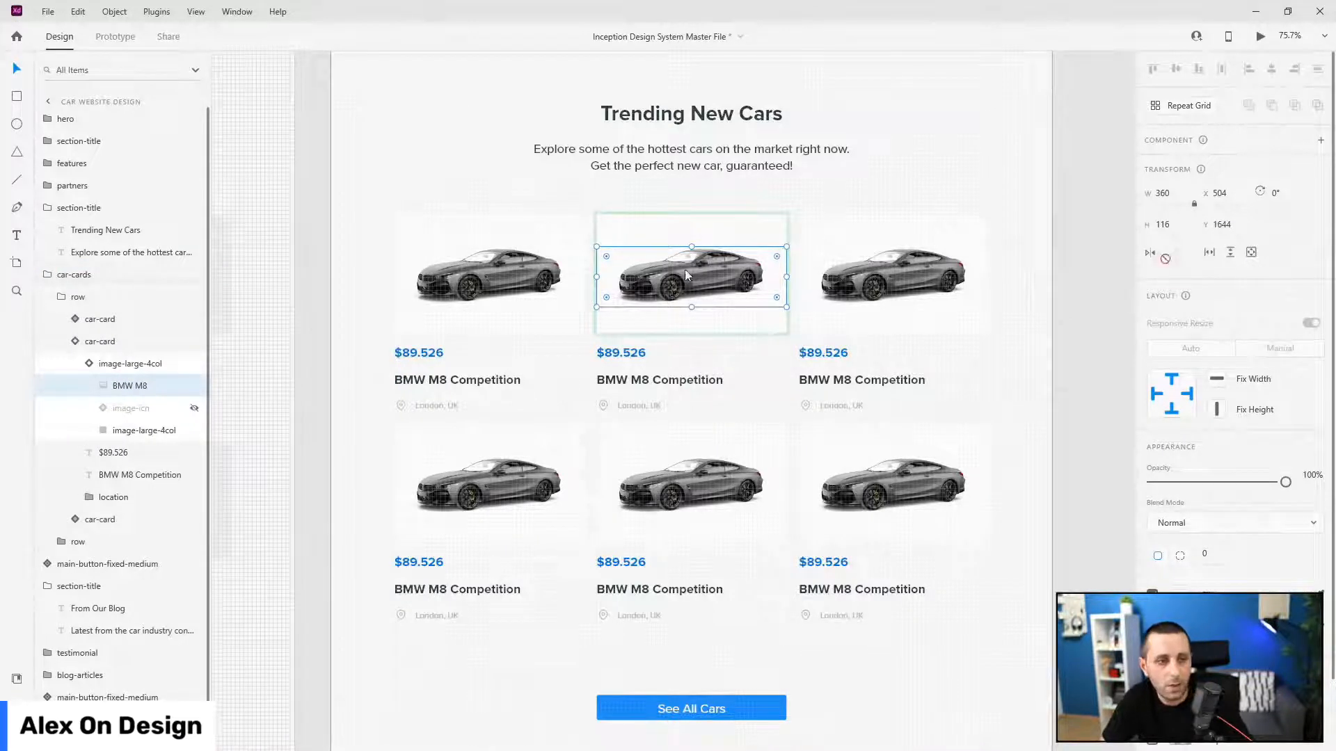
{"action": "left_click_drag", "start_coordinate": [685, 269], "coordinate": [694, 289]}
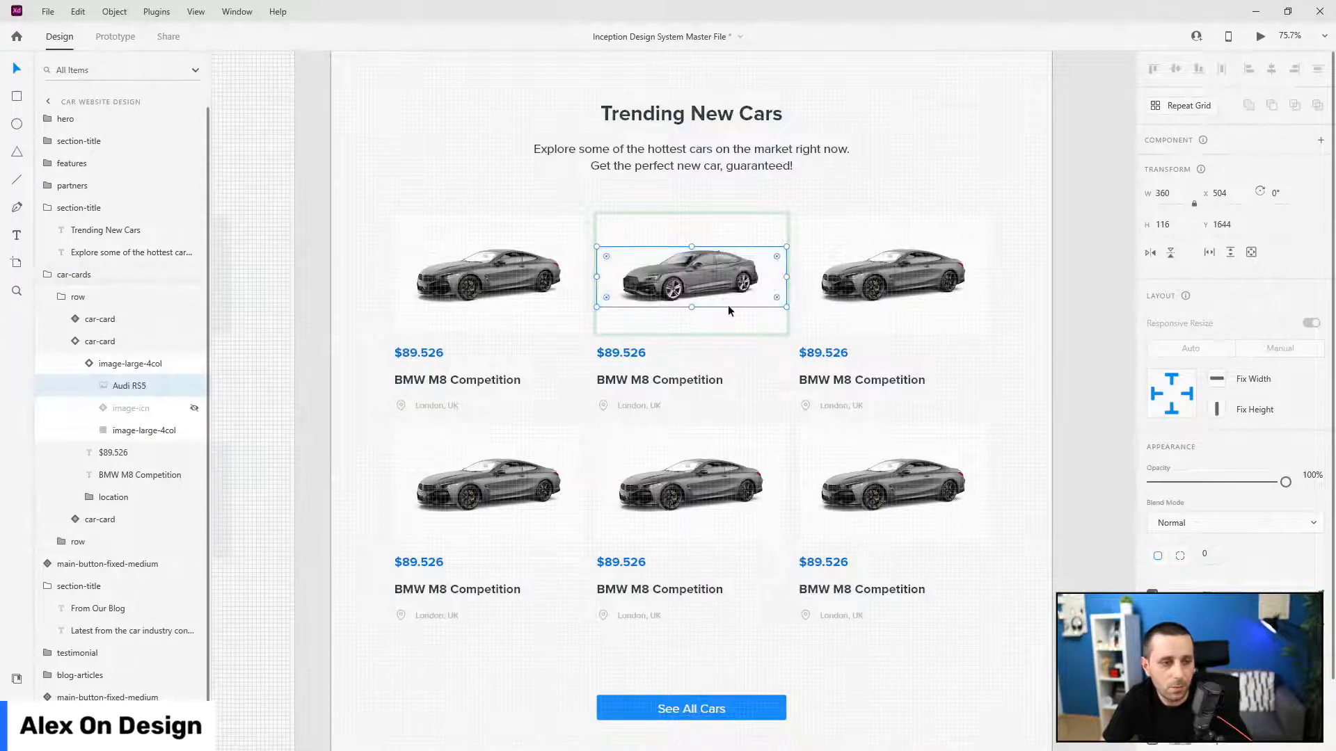
{"action": "left_click", "coordinate": [898, 276], "text": "ctrl"}
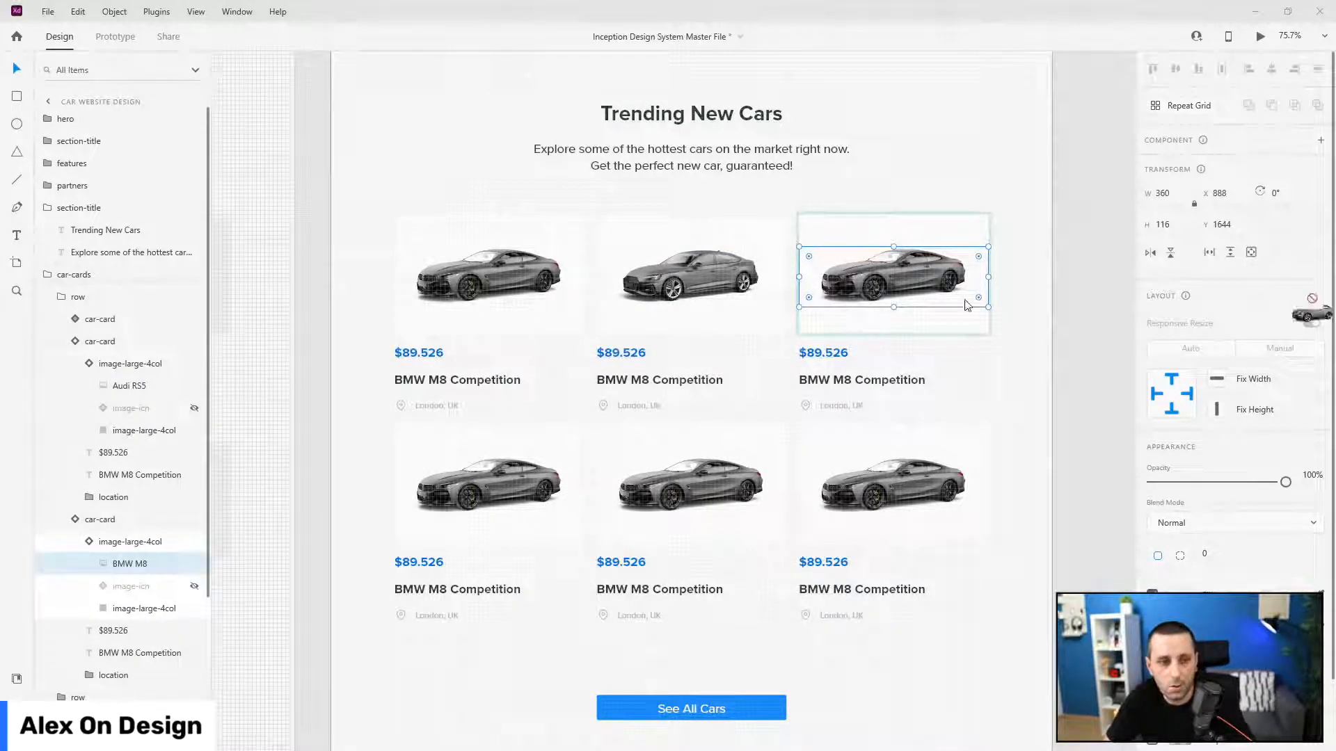
{"action": "left_click_drag", "start_coordinate": [904, 268], "coordinate": [926, 288]}
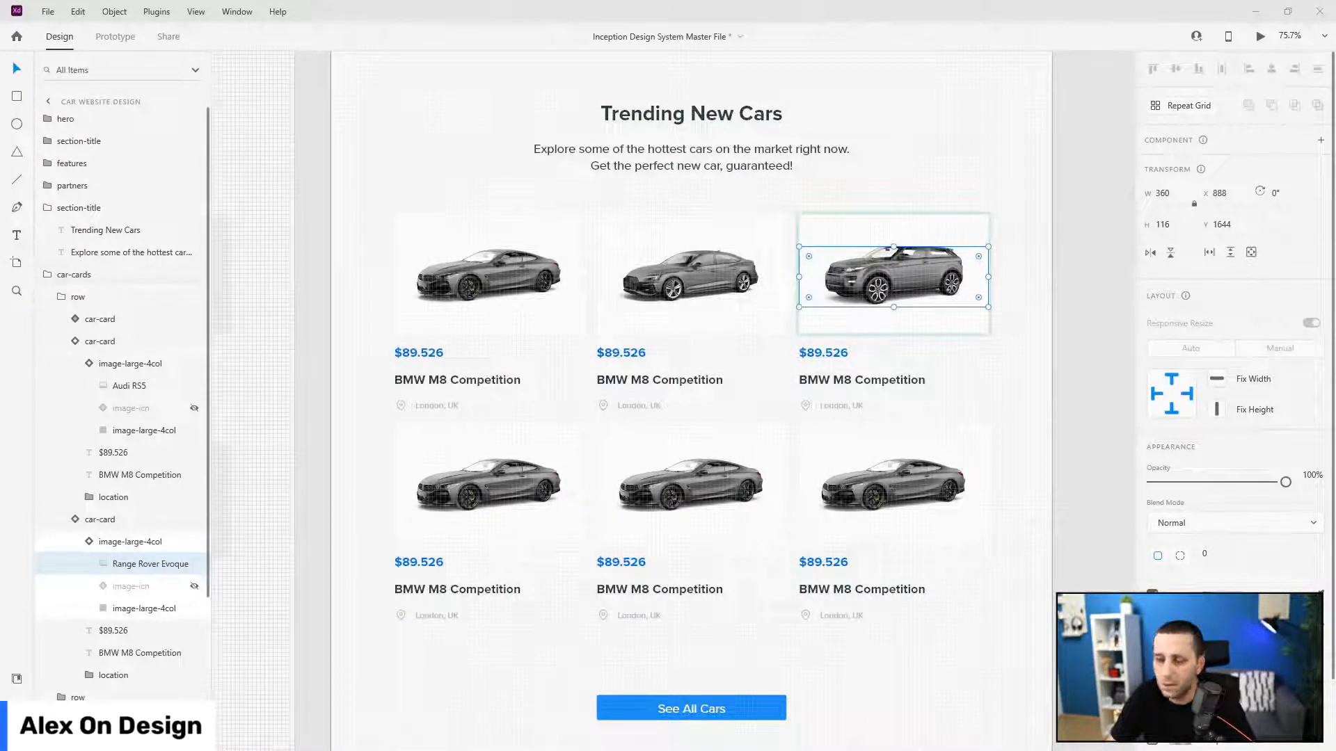
- Replace the photos in the second row's three cards with the Audi Q4 E-Tron, Skoda Octavia and Volkswagen Golf images
{"action": "left_click", "coordinate": [502, 489], "text": "ctrl"}
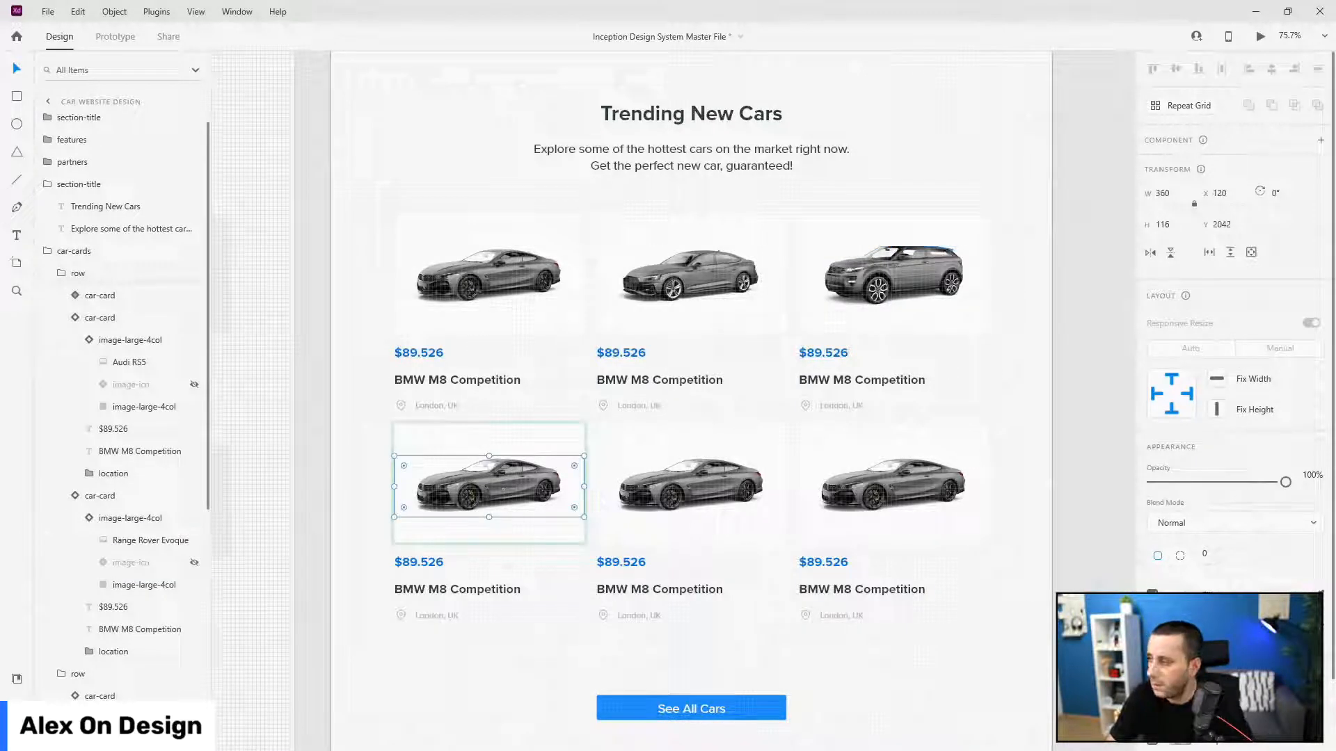
{"action": "left_click_drag", "start_coordinate": [622, 409], "coordinate": [489, 464]}
{"action": "left_click", "coordinate": [680, 478], "text": "ctrl"}
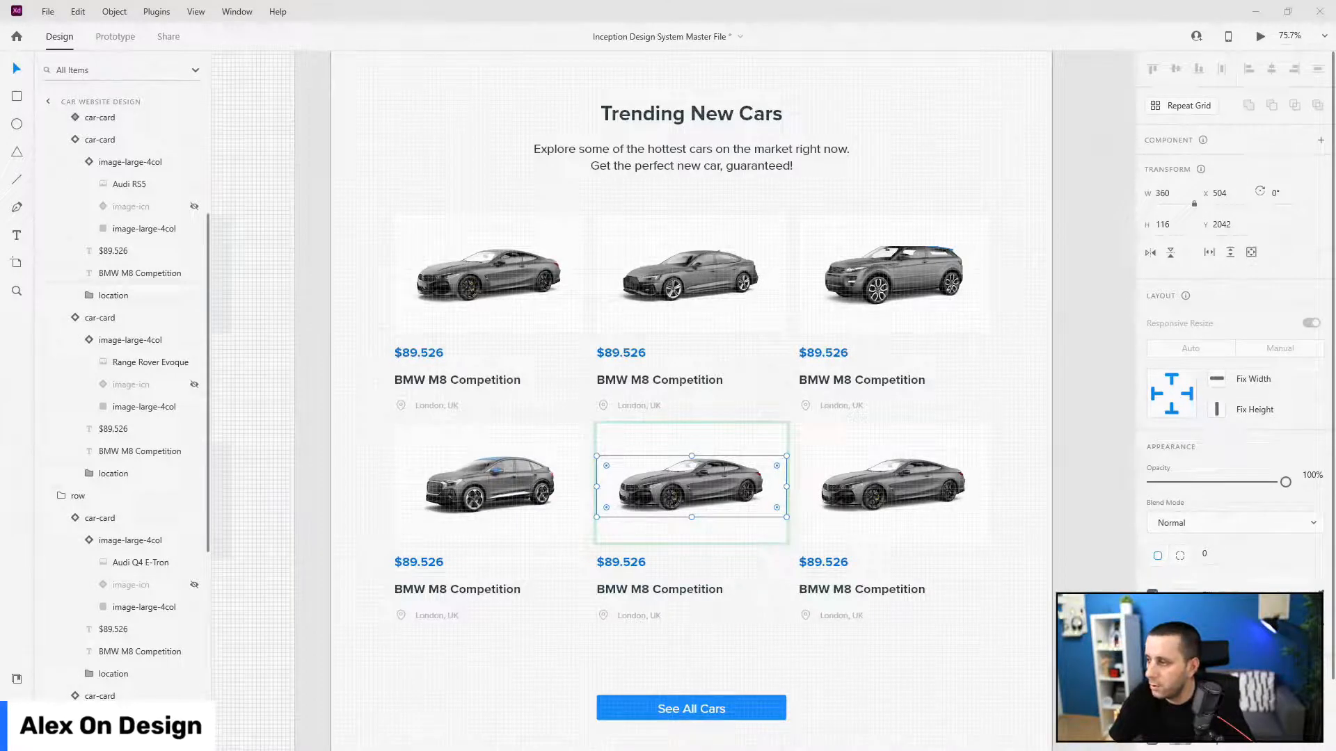
{"action": "left_click_drag", "start_coordinate": [1177, 391], "coordinate": [690, 459]}
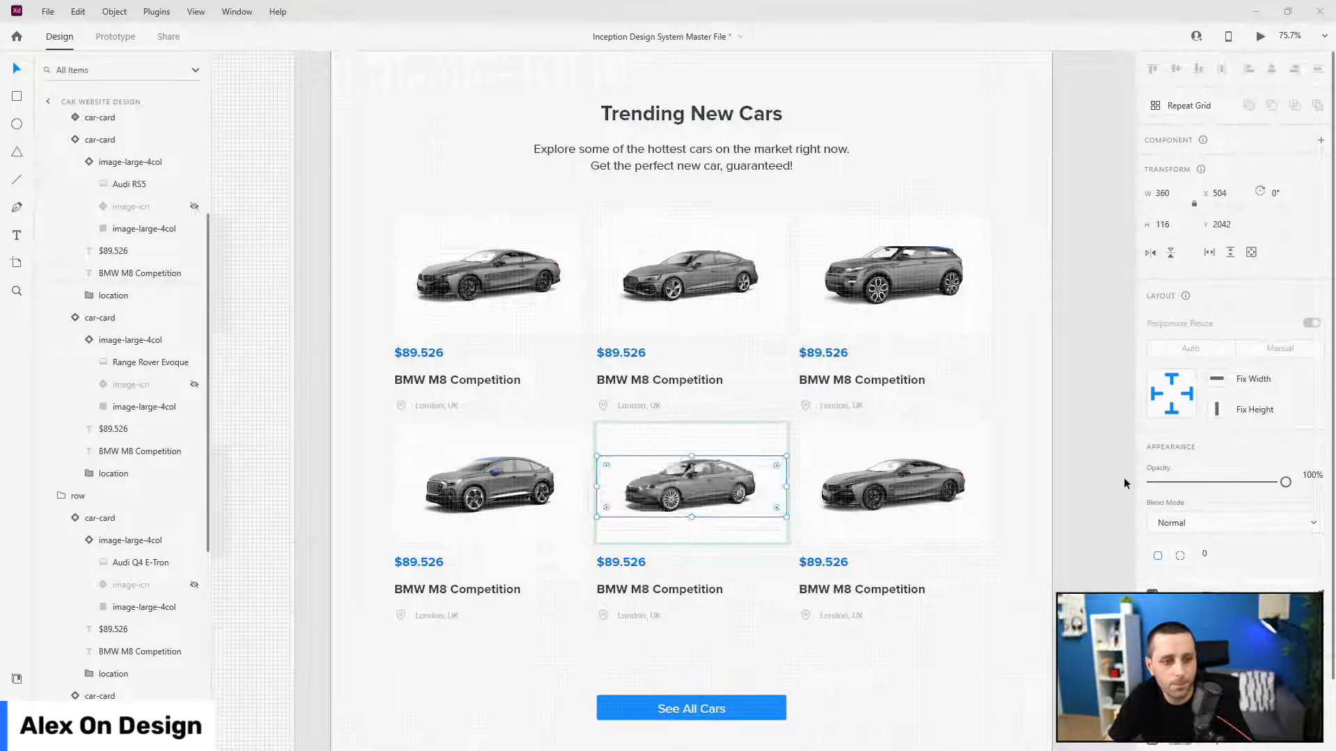
{"action": "left_click", "coordinate": [896, 494], "text": "ctrl"}
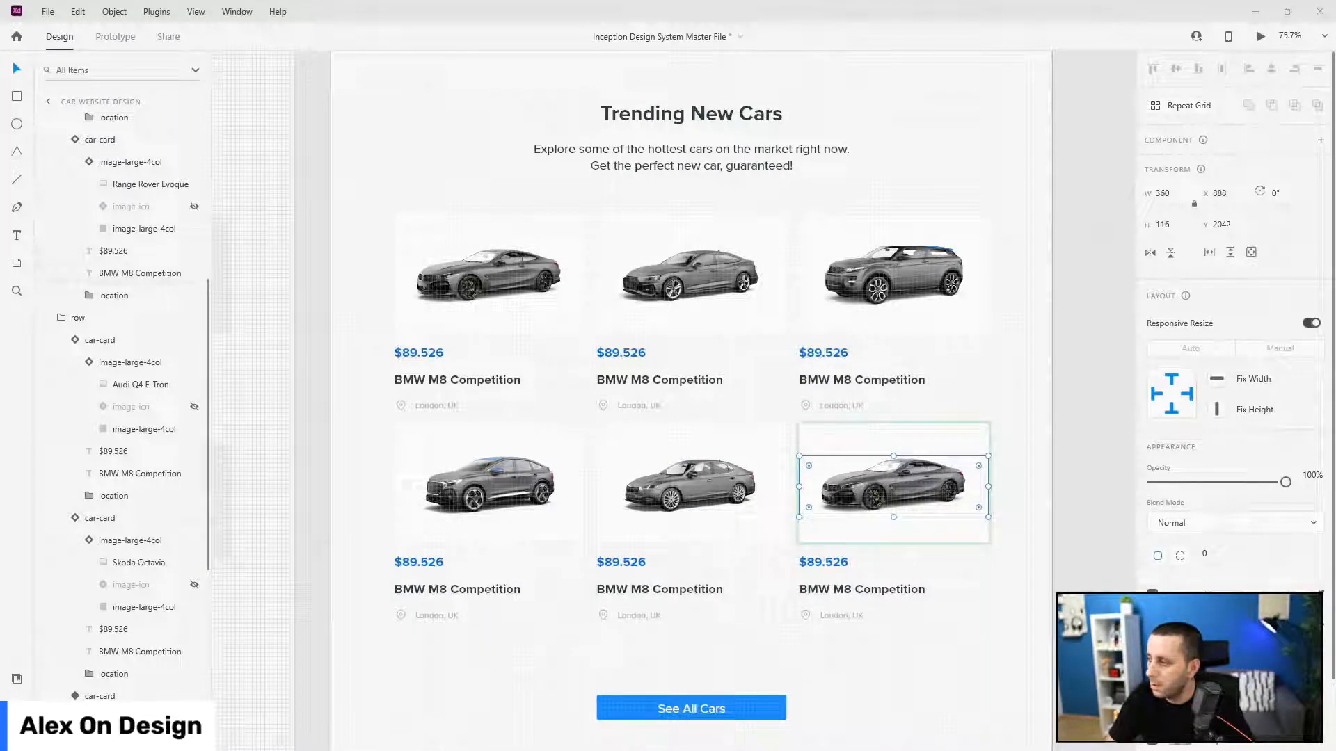
{"action": "left_click_drag", "start_coordinate": [1122, 470], "coordinate": [908, 477]}
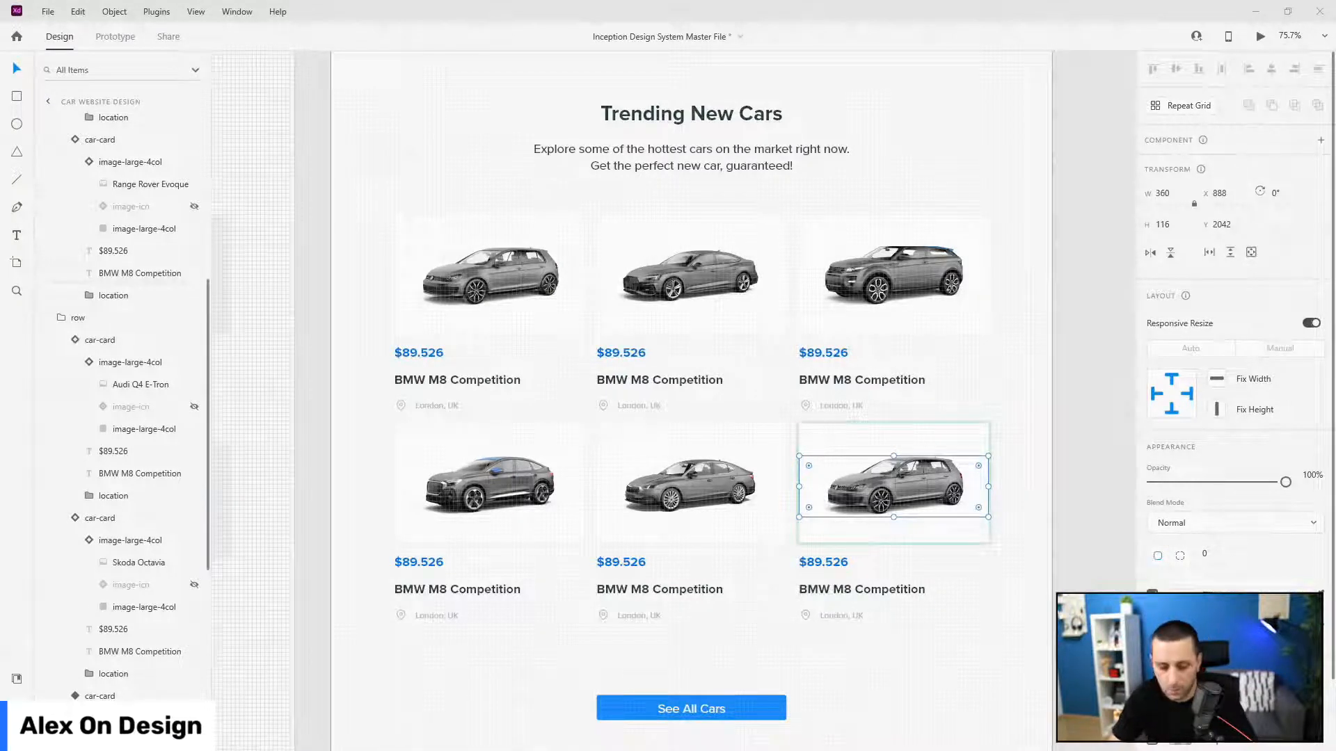
- Change the first row's second card to the title "Audi RS 5" and the price $64.290
{"action": "left_click", "coordinate": [700, 381]}
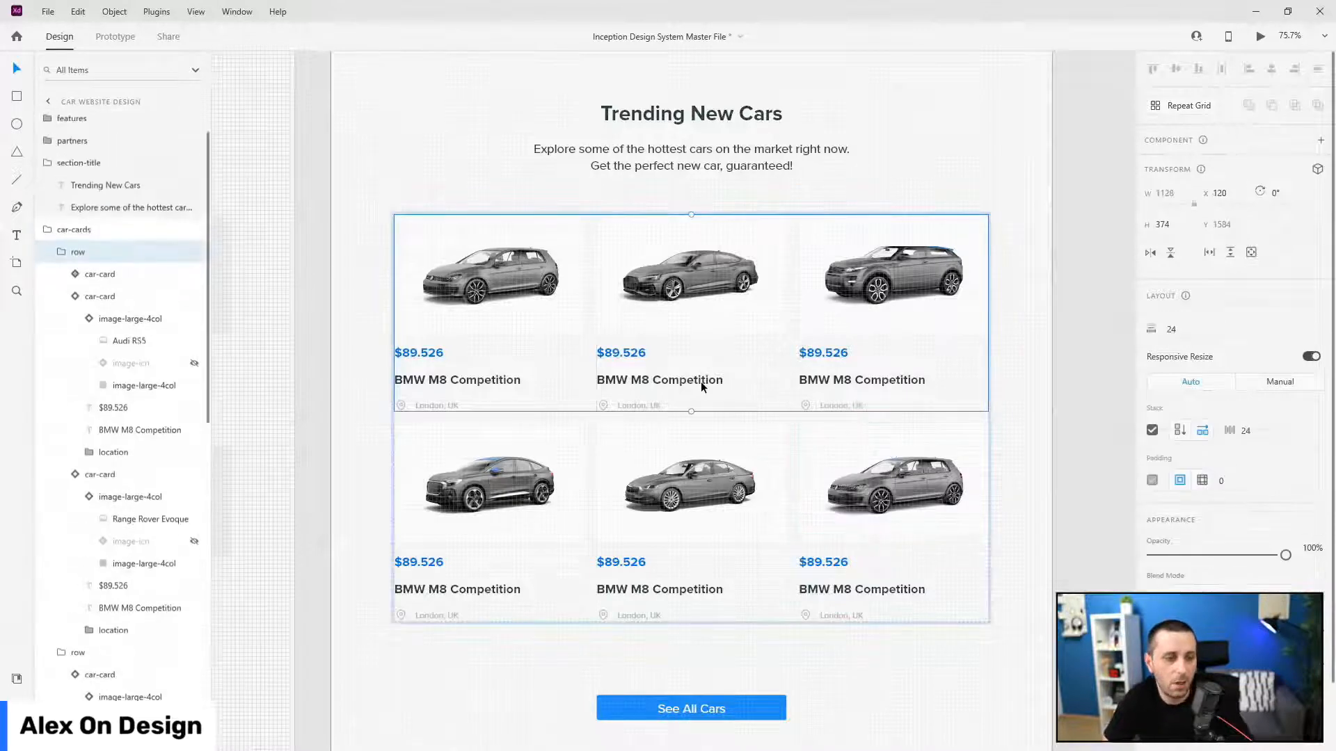
{"action": "double_click", "coordinate": [700, 381]}
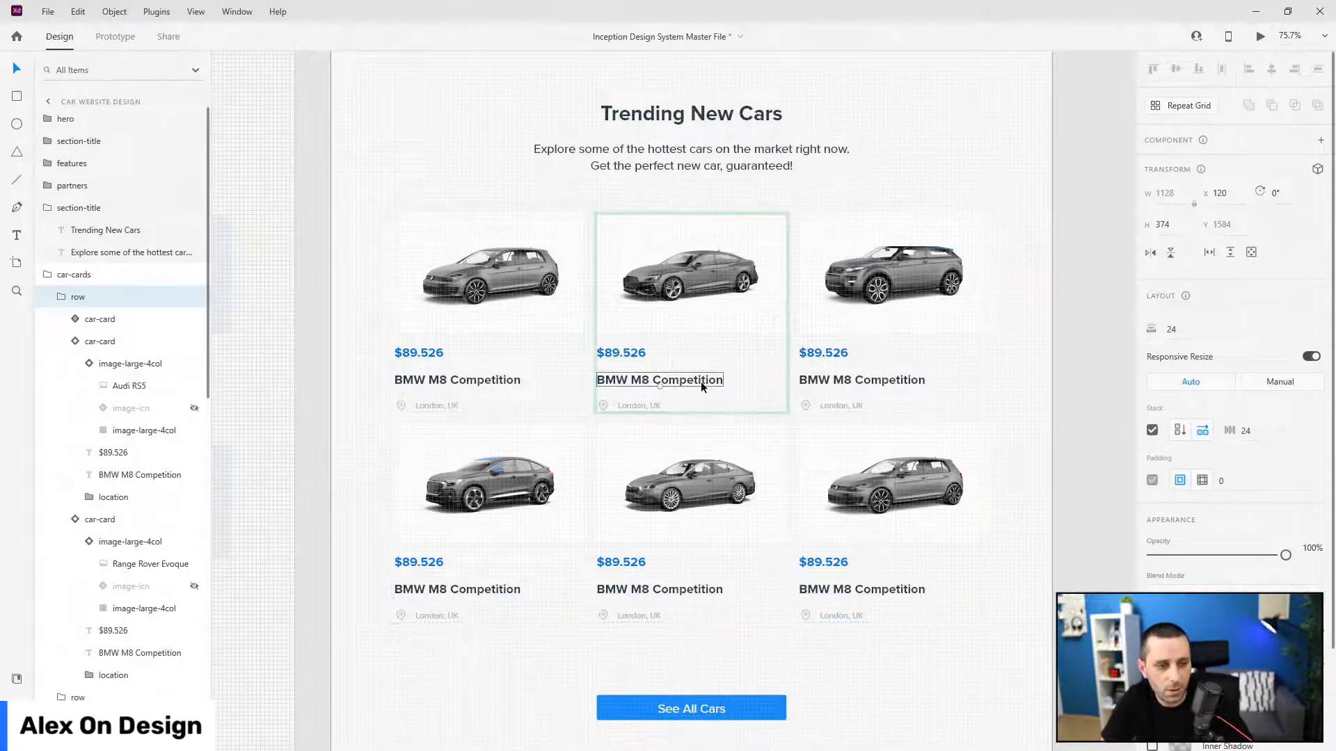
{"action": "double_click", "coordinate": [700, 381]}
{"action": "type", "text": "Audi RS 5"}
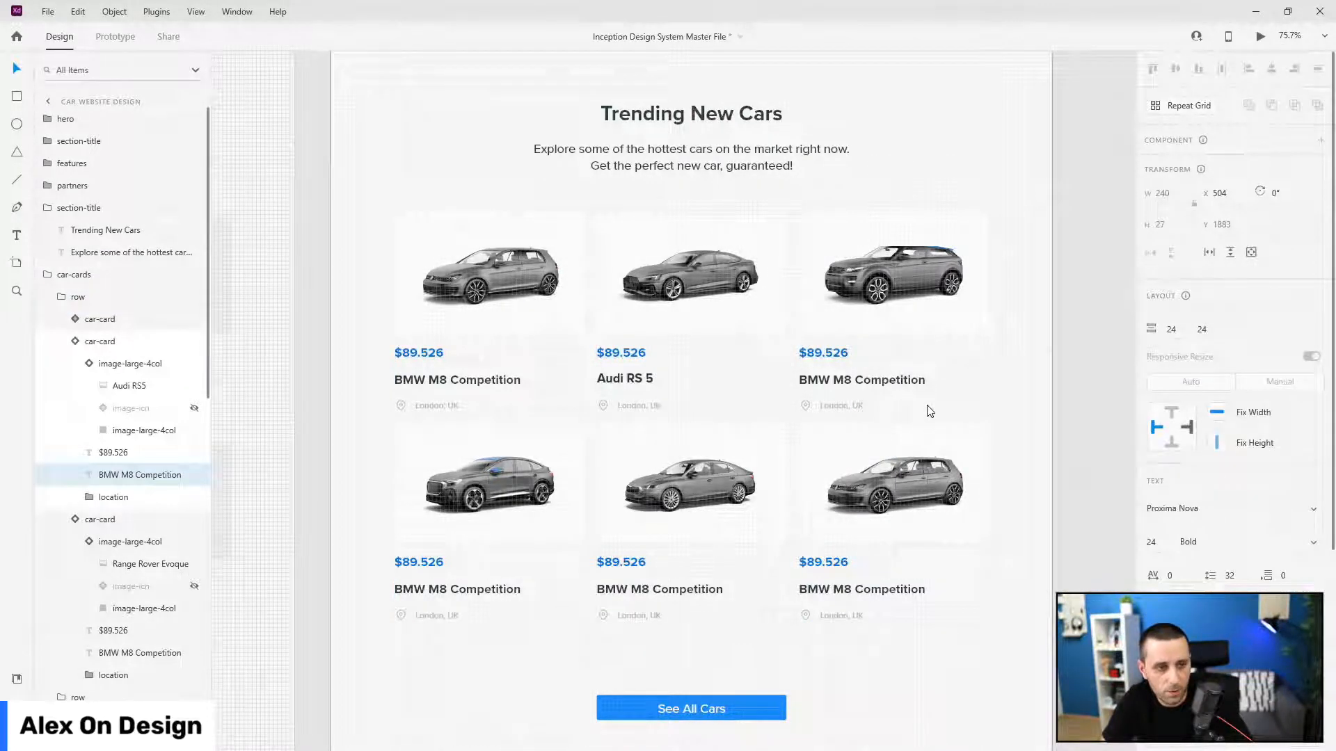
{"action": "left_click", "coordinate": [1132, 414]}
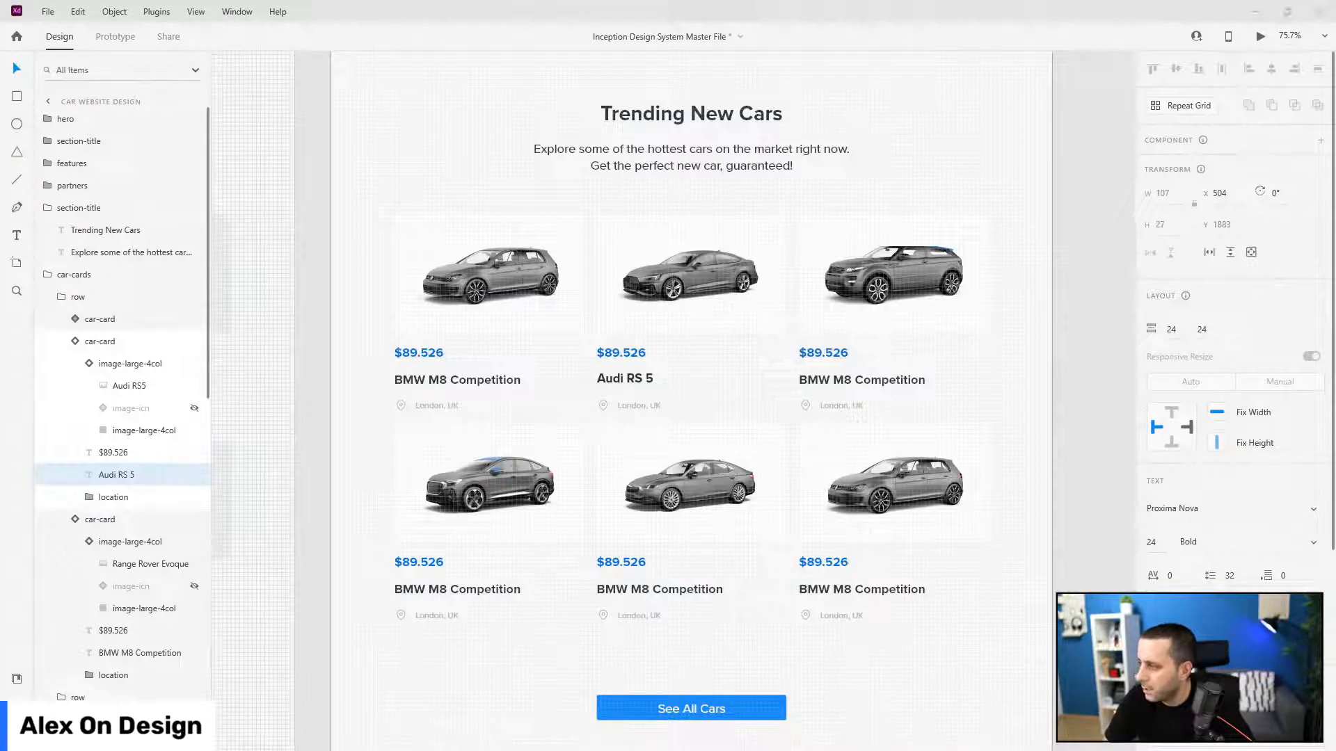
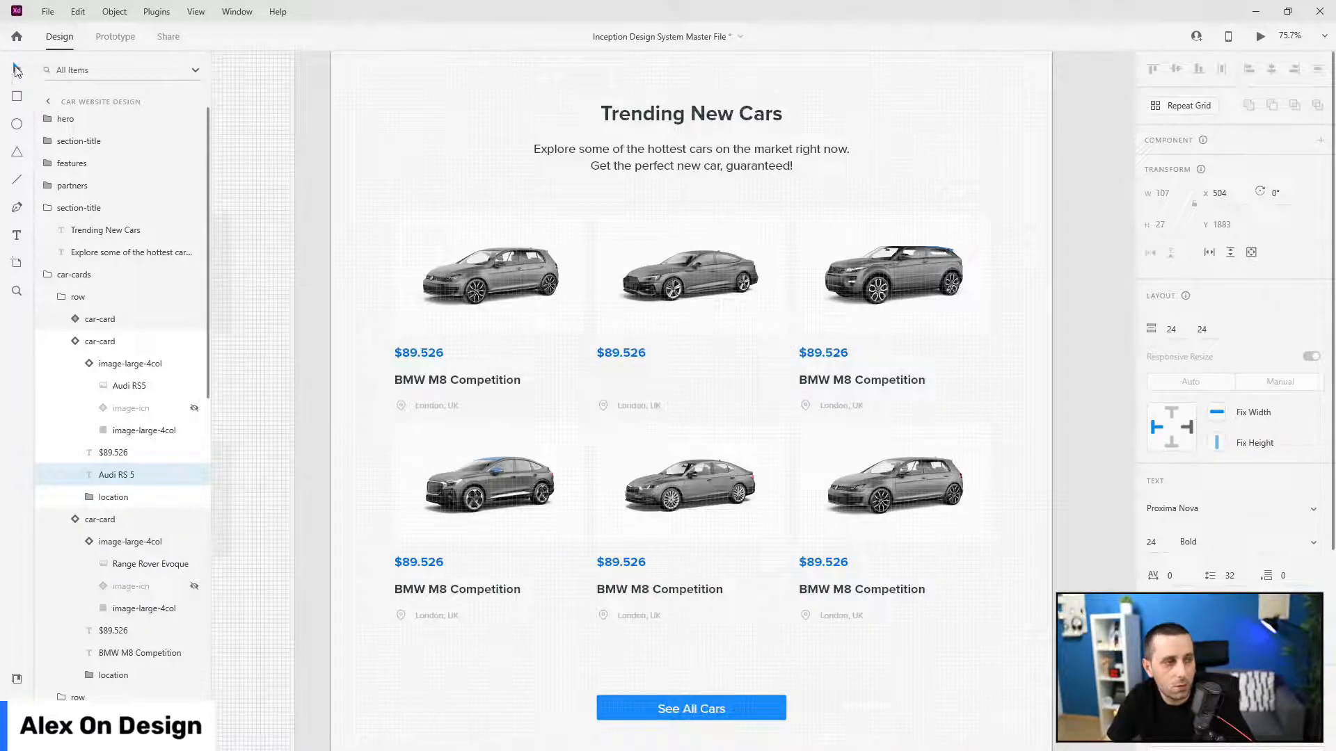
{"action": "double_click", "coordinate": [625, 353]}
{"action": "type", "text": "$64.290"}
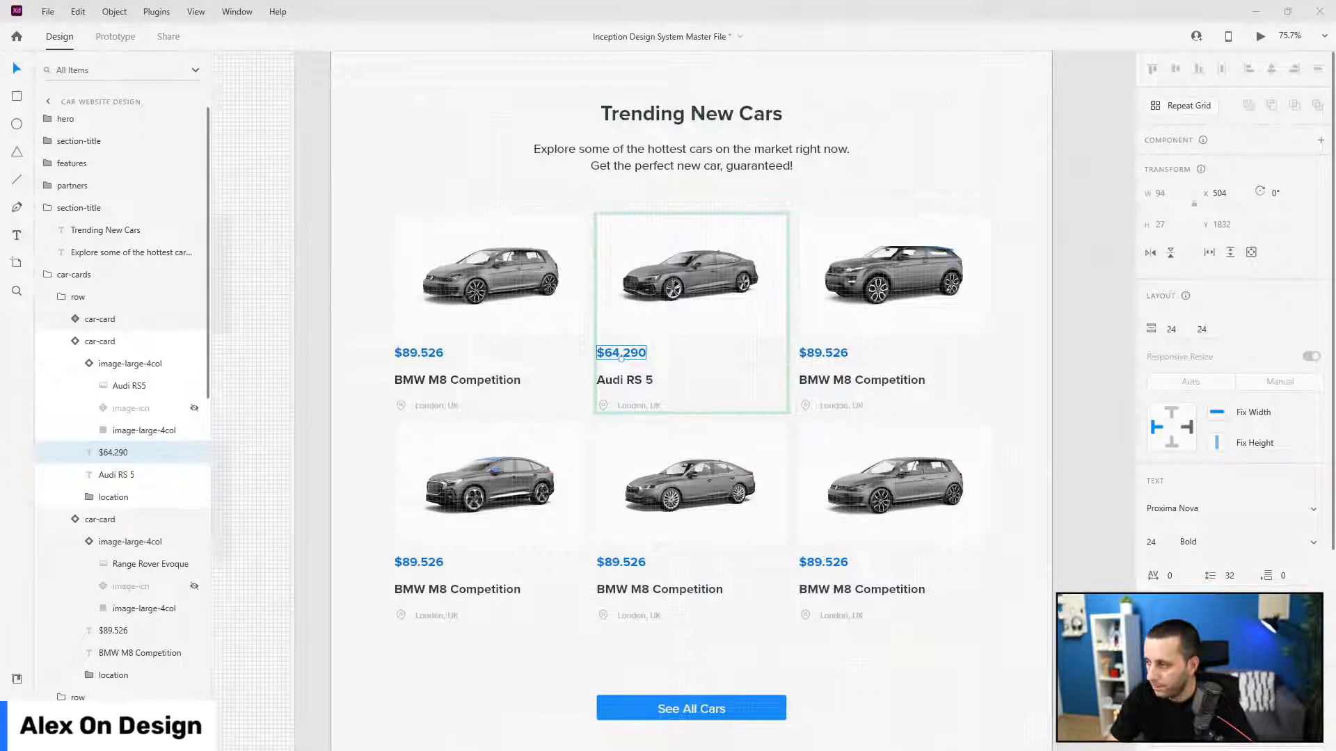
- Change the first row's third card to the title "Range Rover Evoque" and the price $48.990
{"action": "left_click", "coordinate": [888, 381]}
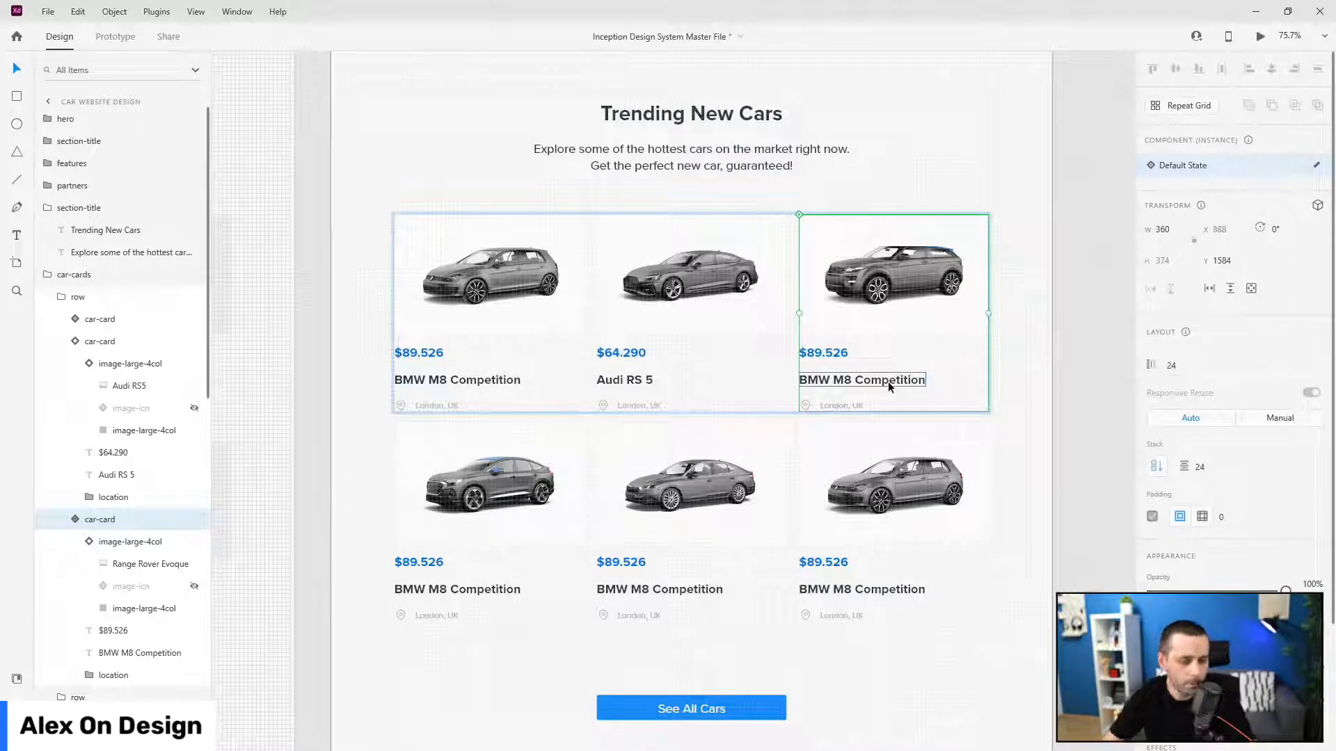
{"action": "double_click", "coordinate": [888, 382]}
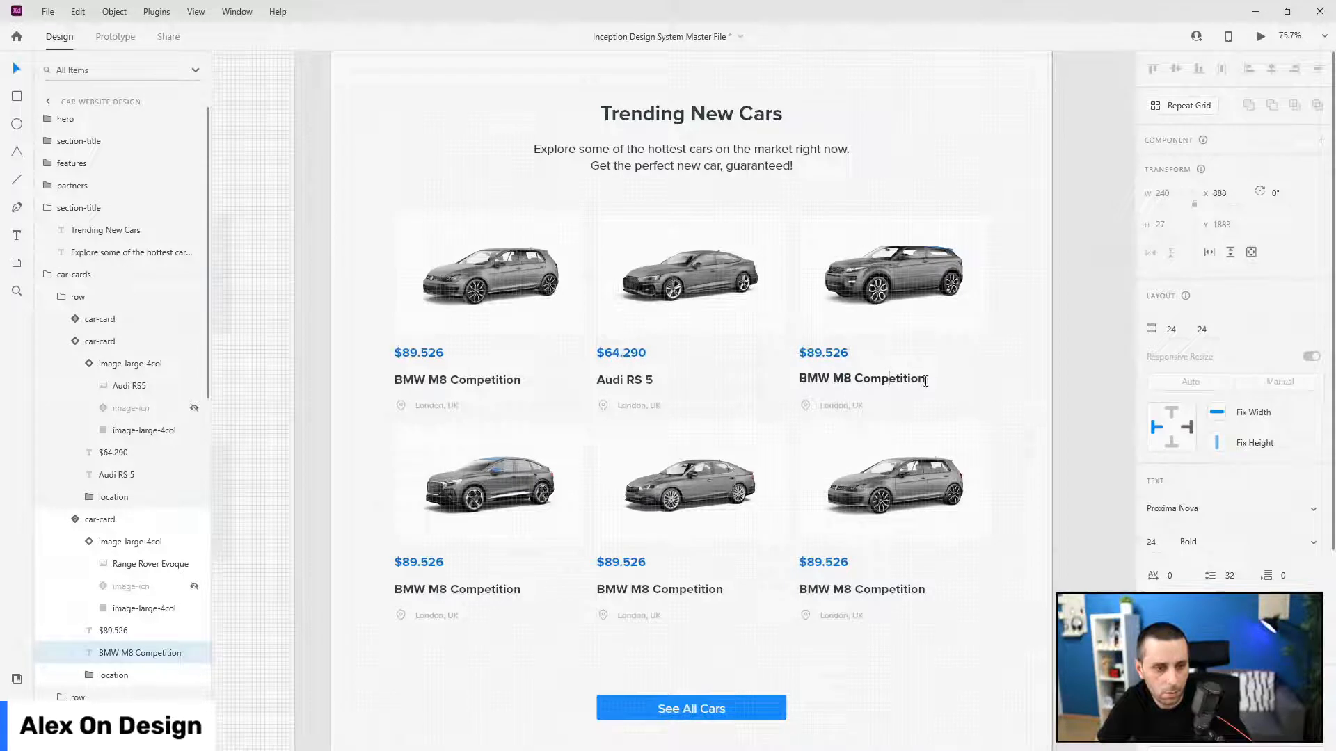
{"action": "key", "text": "ctrl+a"}
{"action": "type", "text": "Range Rover Evoque"}
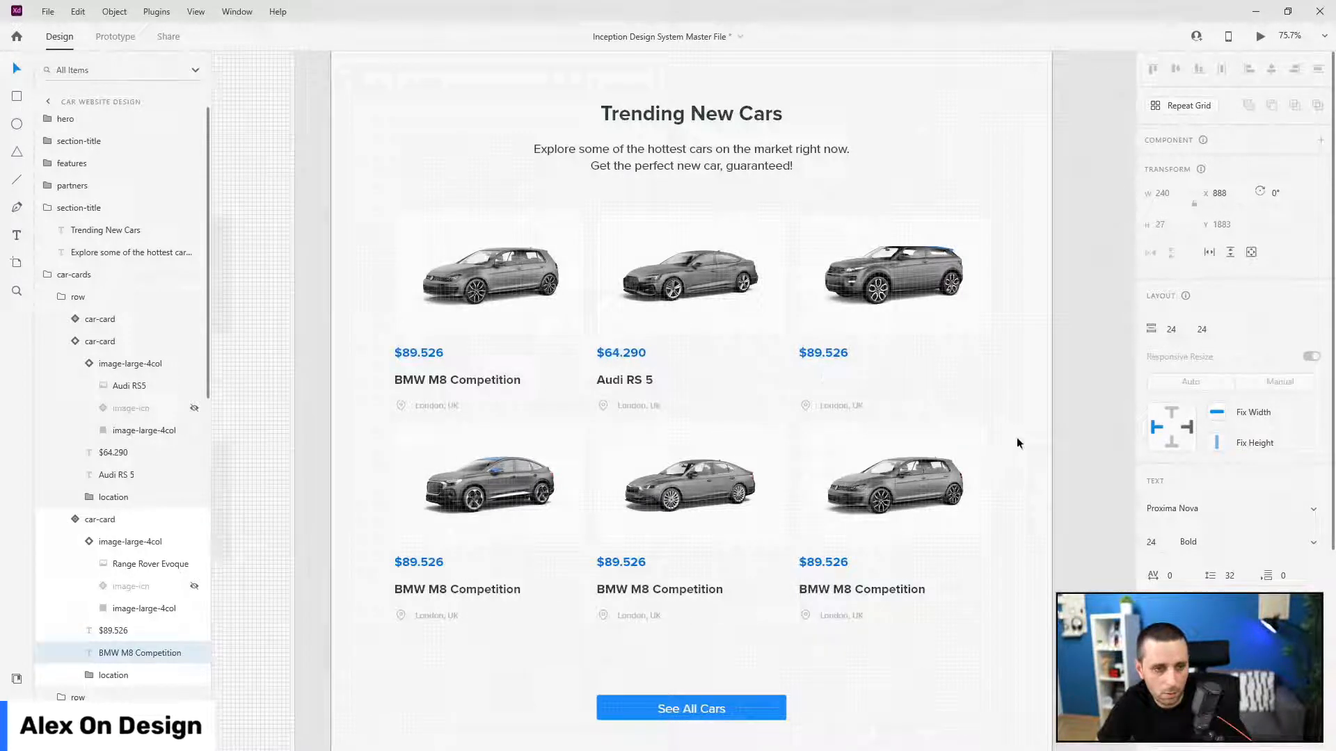
{"action": "key", "text": "Escape"}
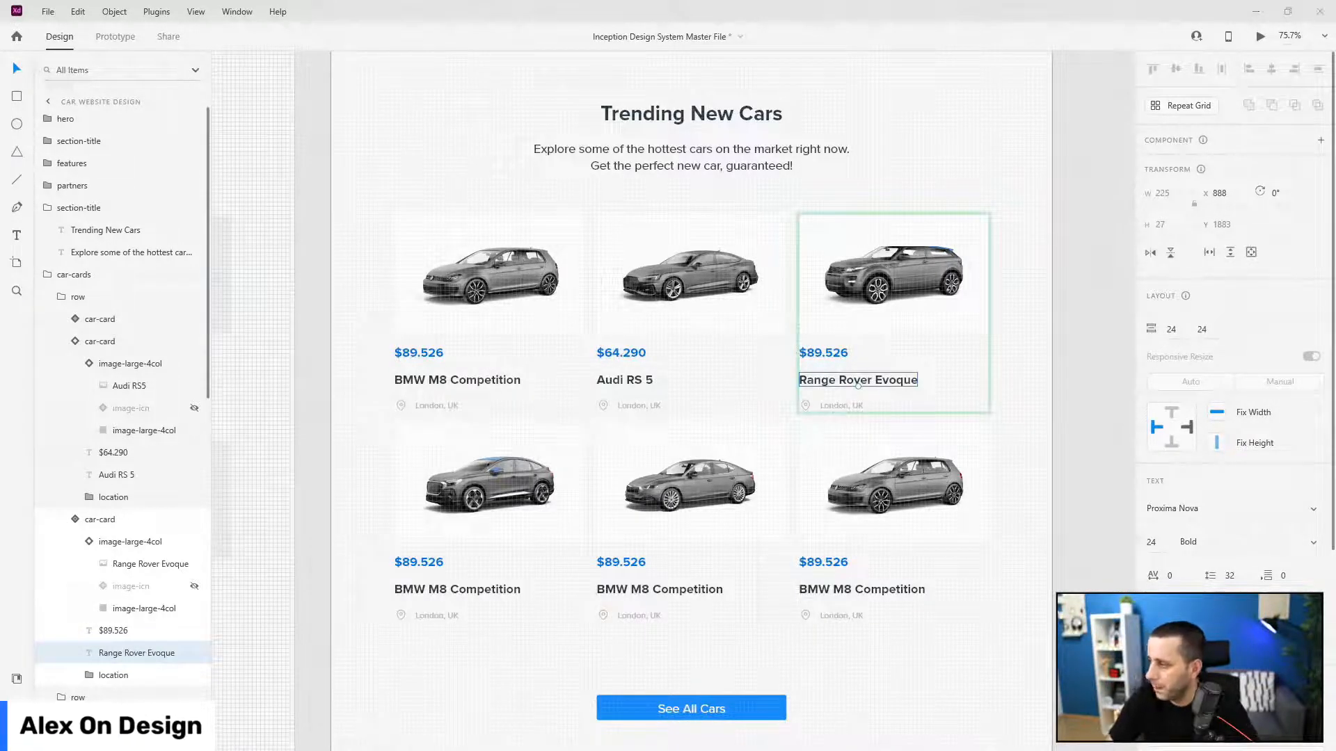
{"action": "left_click", "coordinate": [835, 359]}
{"action": "double_click", "coordinate": [835, 358]}
{"action": "type", "text": "$48.890"}
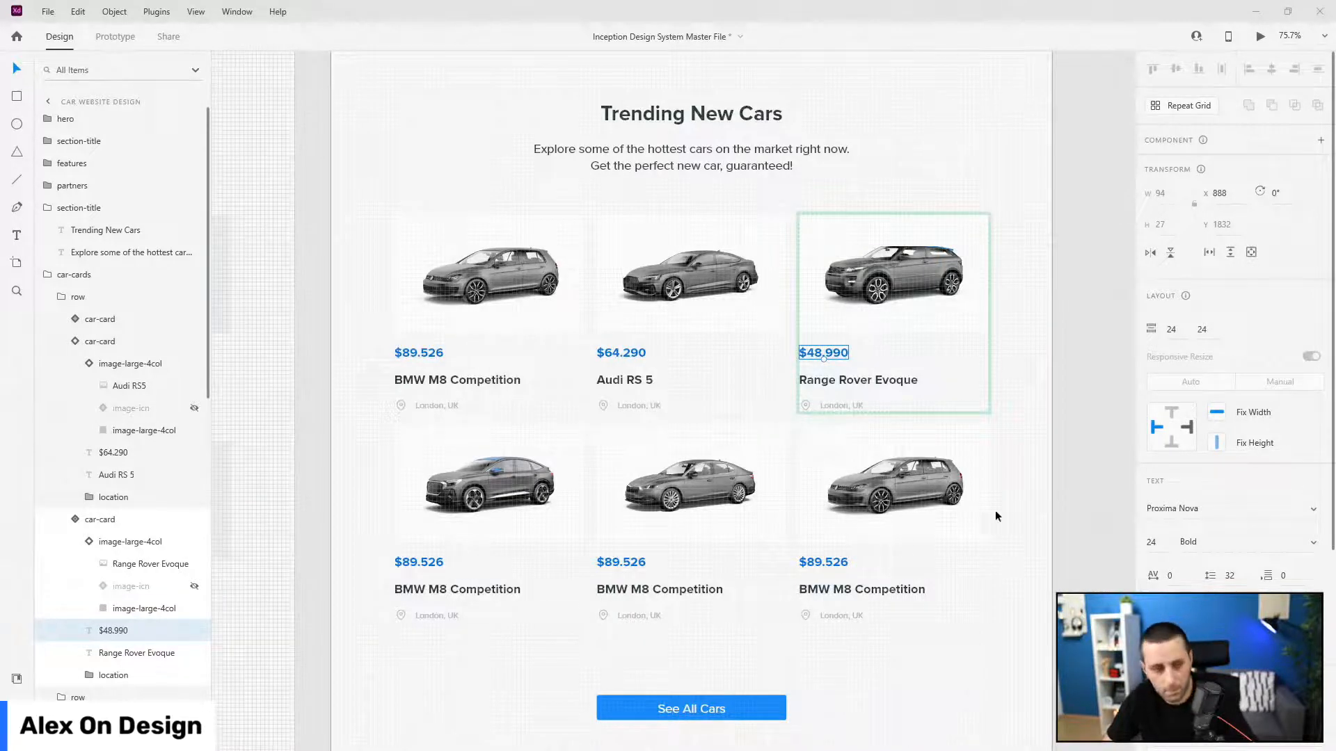
- Change the second row's first card to the price $68.526 and the title "Audi Q4 E-Tron"
{"action": "left_click", "coordinate": [438, 566]}
{"action": "double_click", "coordinate": [429, 565]}
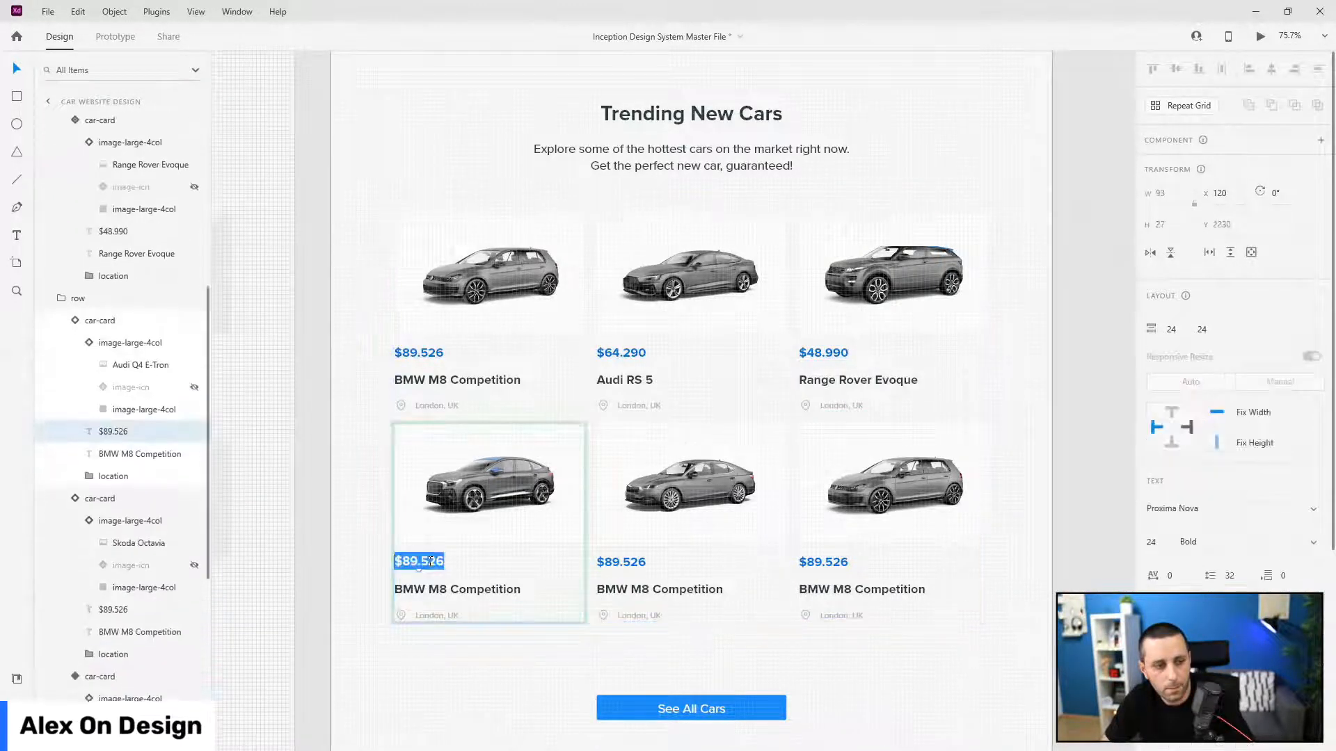
{"action": "key", "text": "BackSpace"}
{"action": "type", "text": "$68,526"}
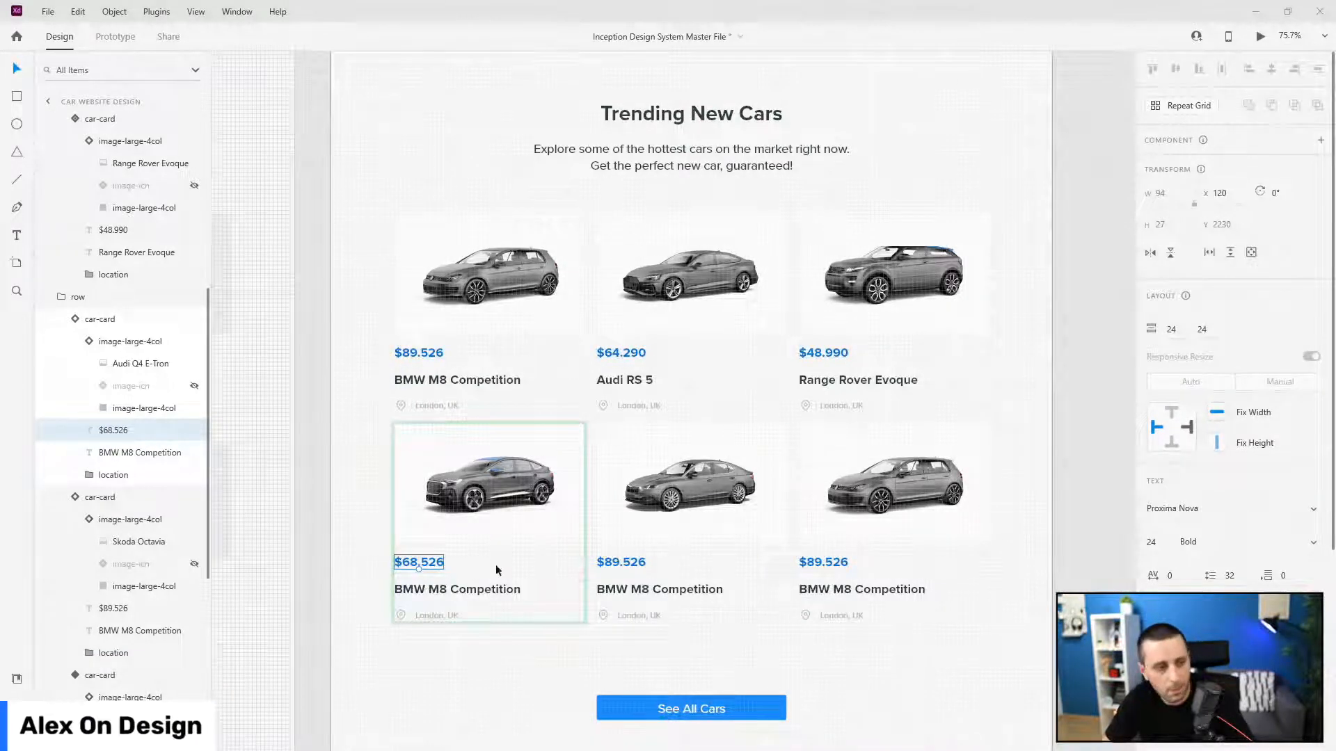
{"action": "left_click", "coordinate": [480, 593]}
{"action": "double_click", "coordinate": [479, 591]}
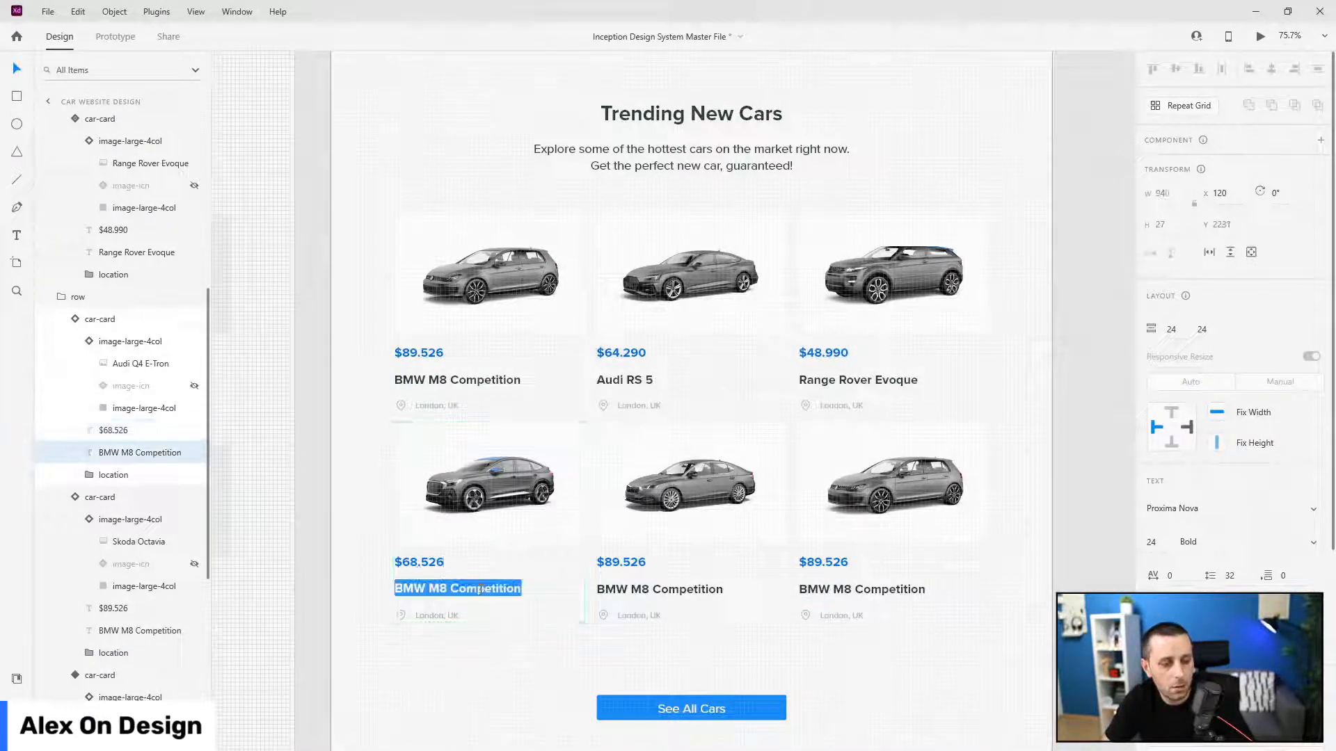
{"action": "type", "text": "Audi Q4 E-Tron"}
{"action": "key", "text": "Escape"}
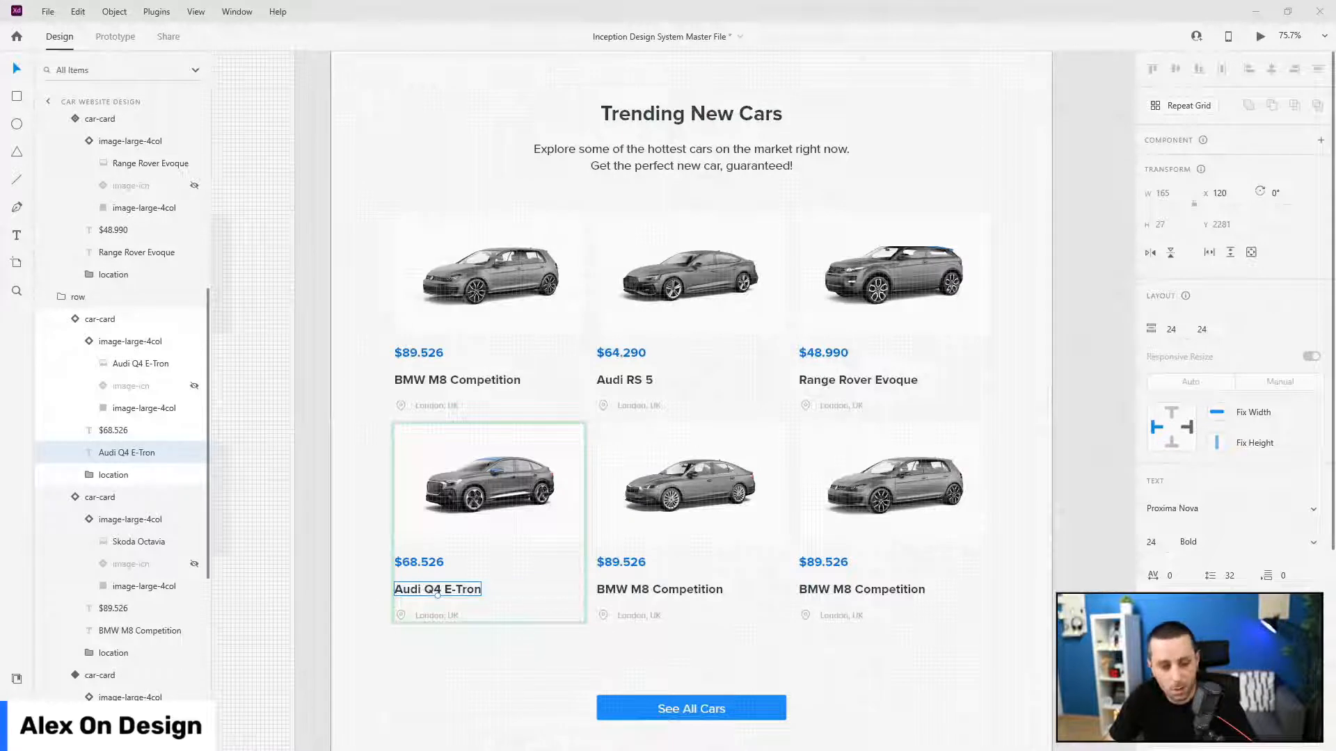
- Change the second row's middle card to the price $24.526 and the title "Skoda Octavia"
{"action": "left_click", "coordinate": [627, 565]}
{"action": "double_click", "coordinate": [628, 565]}
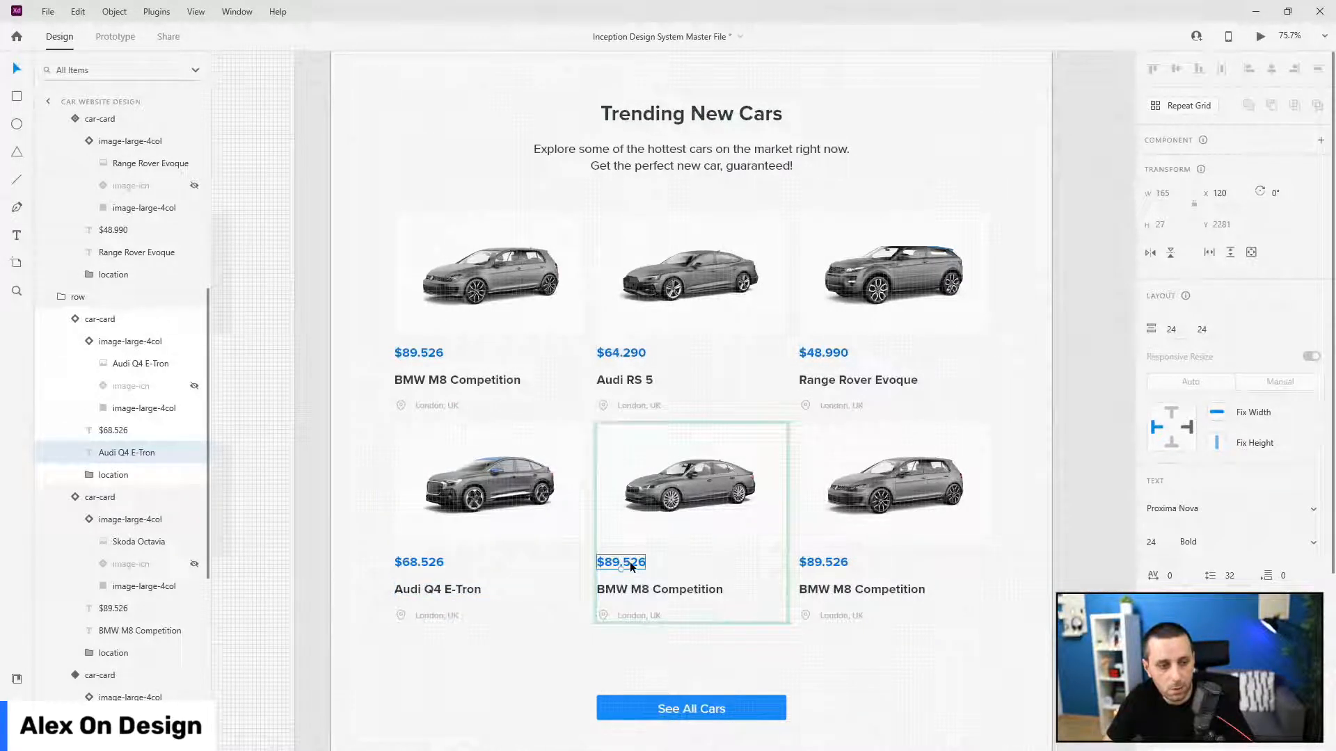
{"action": "double_click", "coordinate": [632, 567]}
{"action": "key", "text": "ctrl+a"}
{"action": "key", "text": "BackSpace"}
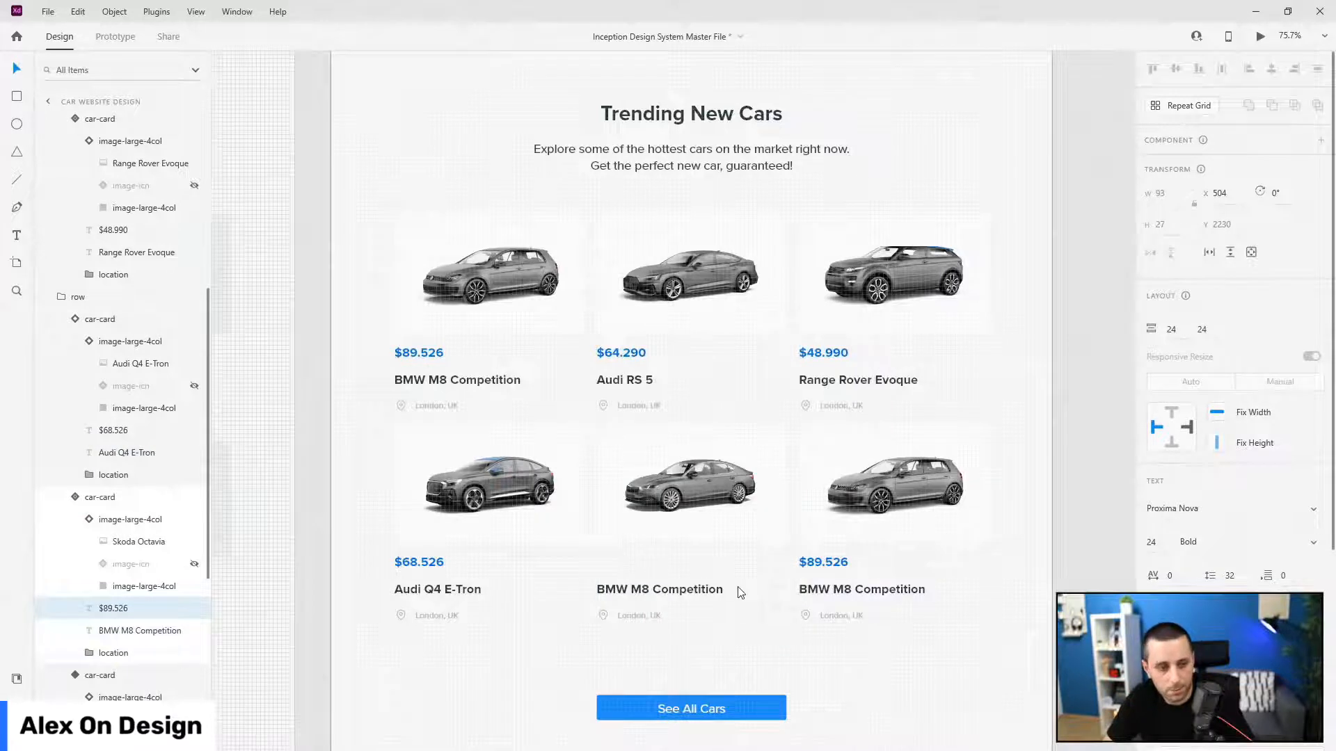
{"action": "type", "text": "$24.526"}
{"action": "key", "text": "Escape"}
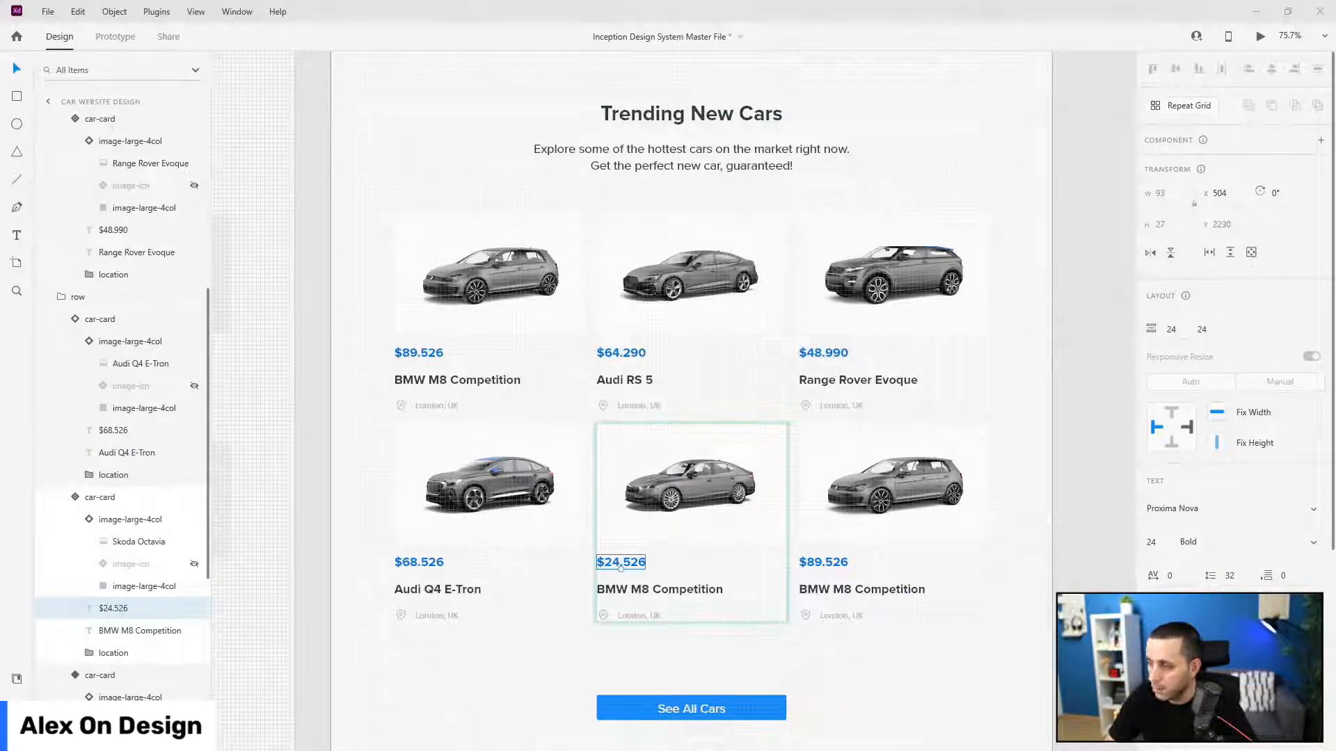
{"action": "left_click", "coordinate": [677, 588]}
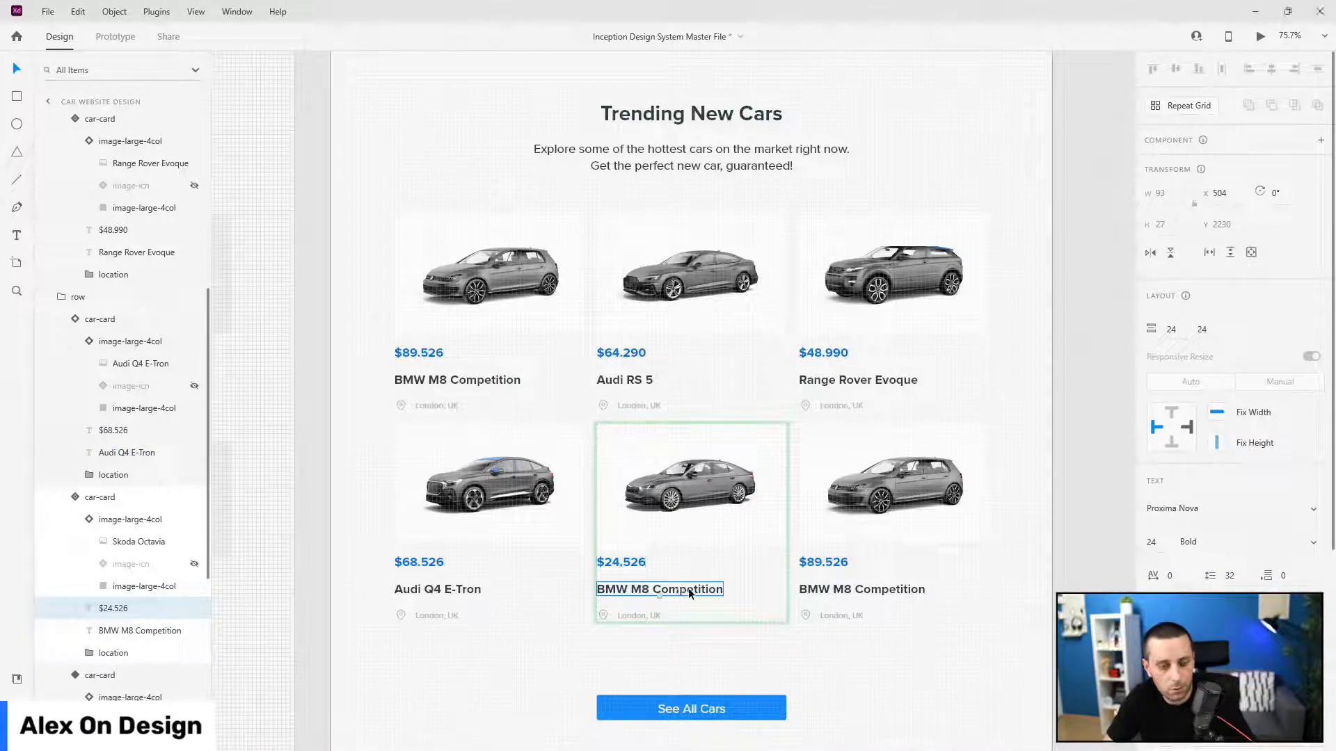
{"action": "double_click", "coordinate": [689, 590]}
{"action": "type", "text": "Skoda Octavia"}
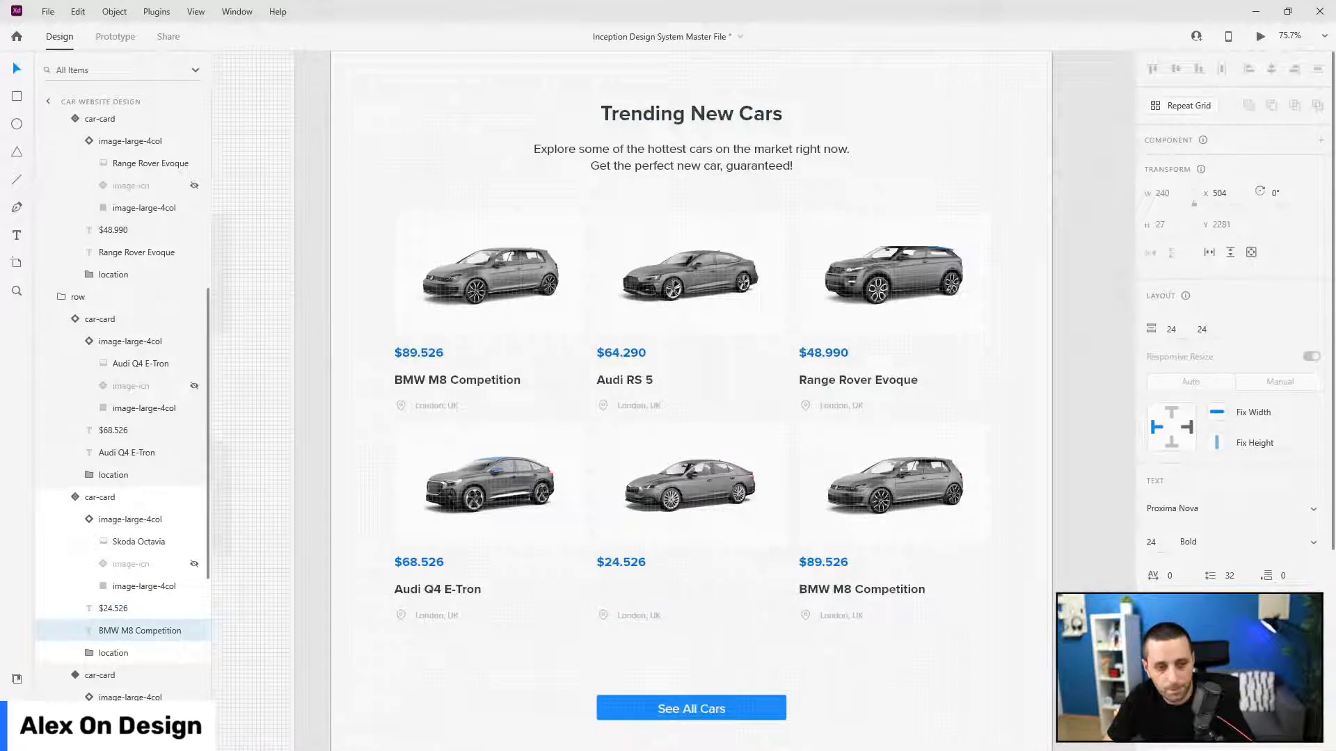
{"action": "key", "text": "Escape"}
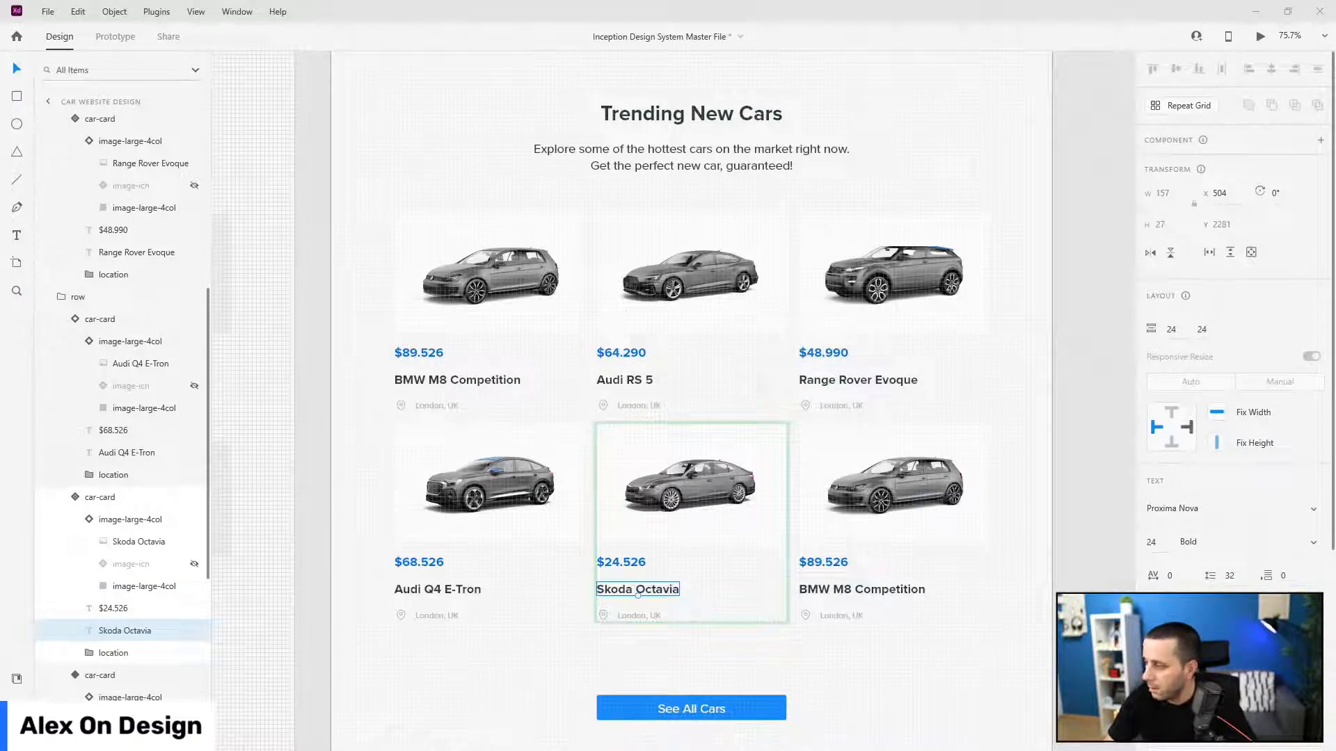
- Change the second row's third card to the price $38.900 and the title "Volkswagen Golf 7"
{"action": "left_click", "coordinate": [830, 564]}
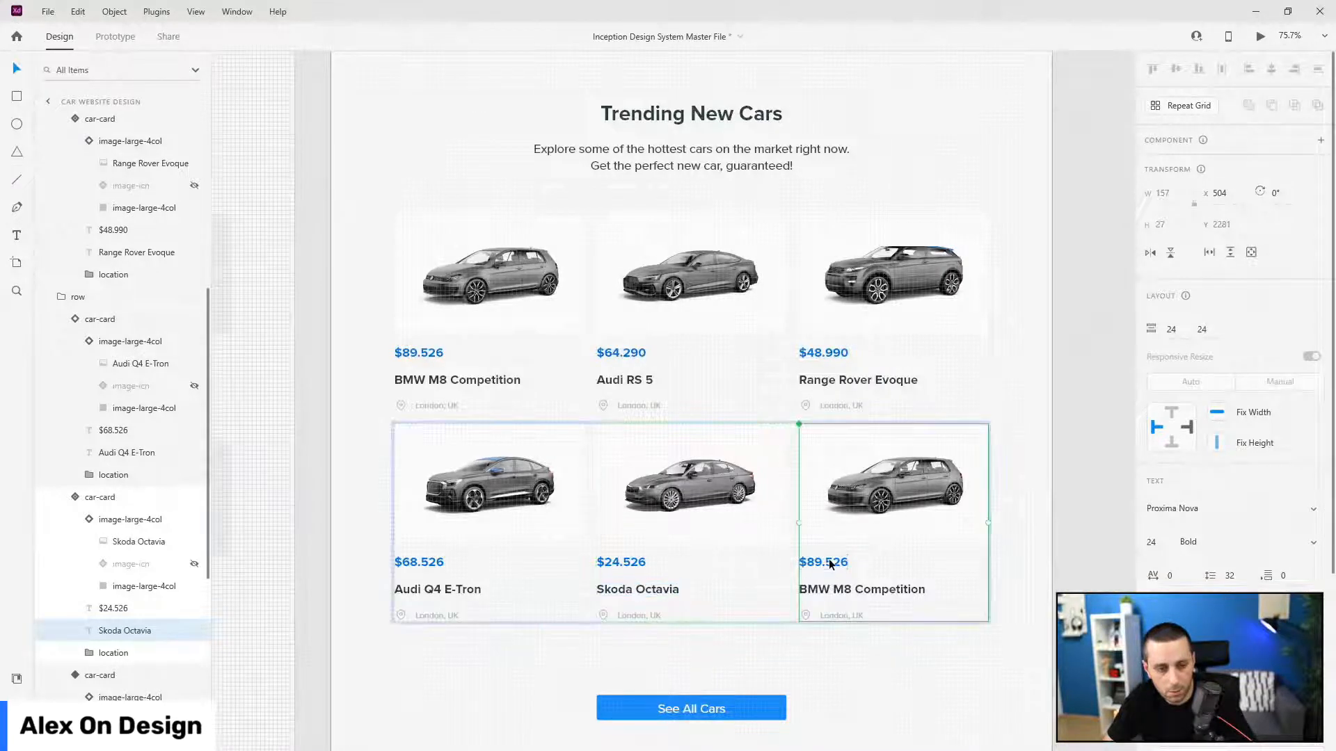
{"action": "double_click", "coordinate": [830, 565]}
{"action": "type", "text": "$39.990"}
{"action": "key", "text": "Escape"}
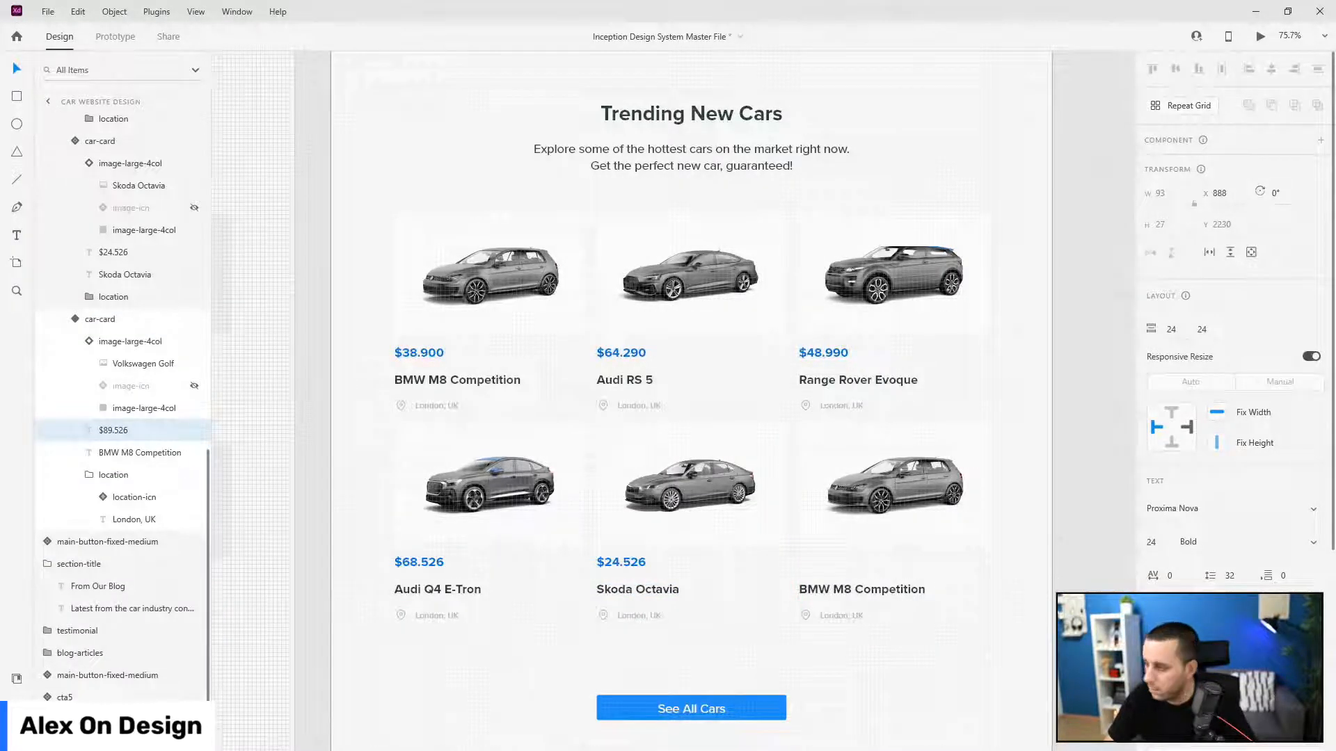
{"action": "double_click", "coordinate": [884, 591]}
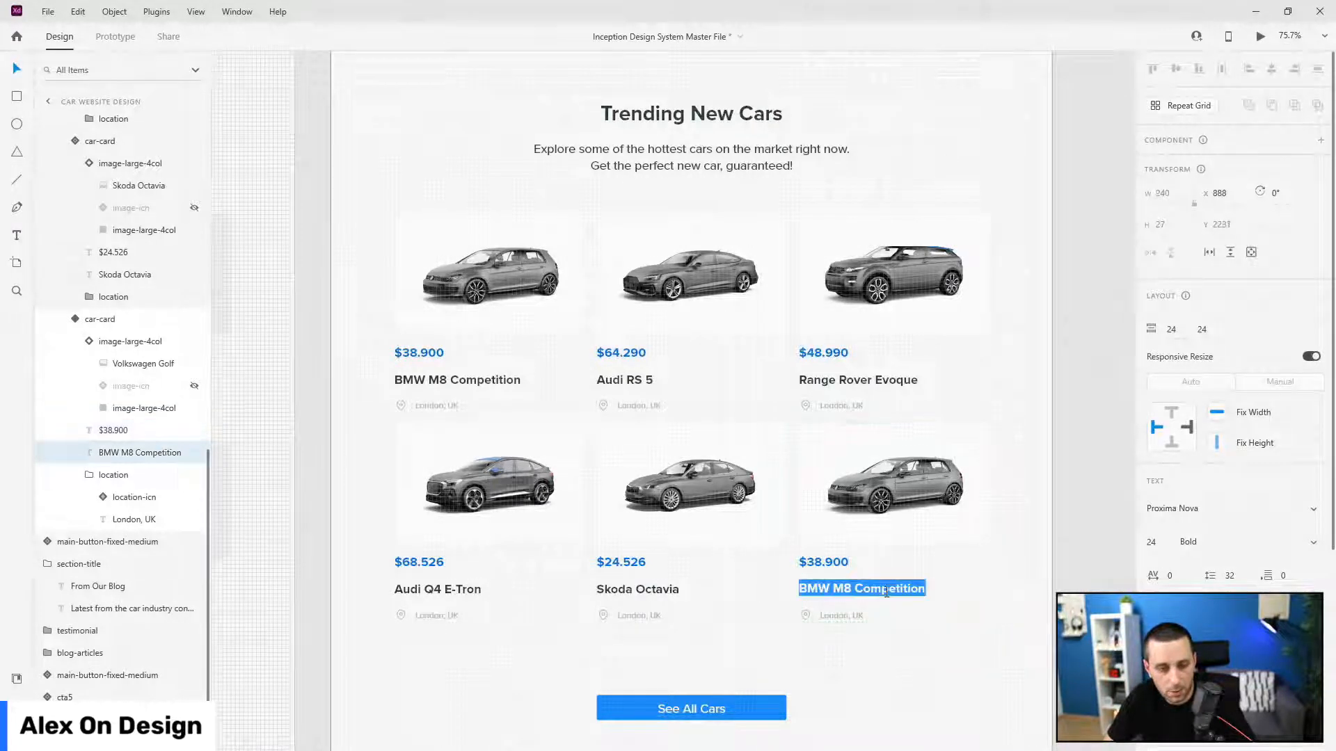
{"action": "type", "text": "Volkswagen Golf 7"}
{"action": "left_click", "coordinate": [943, 627]}
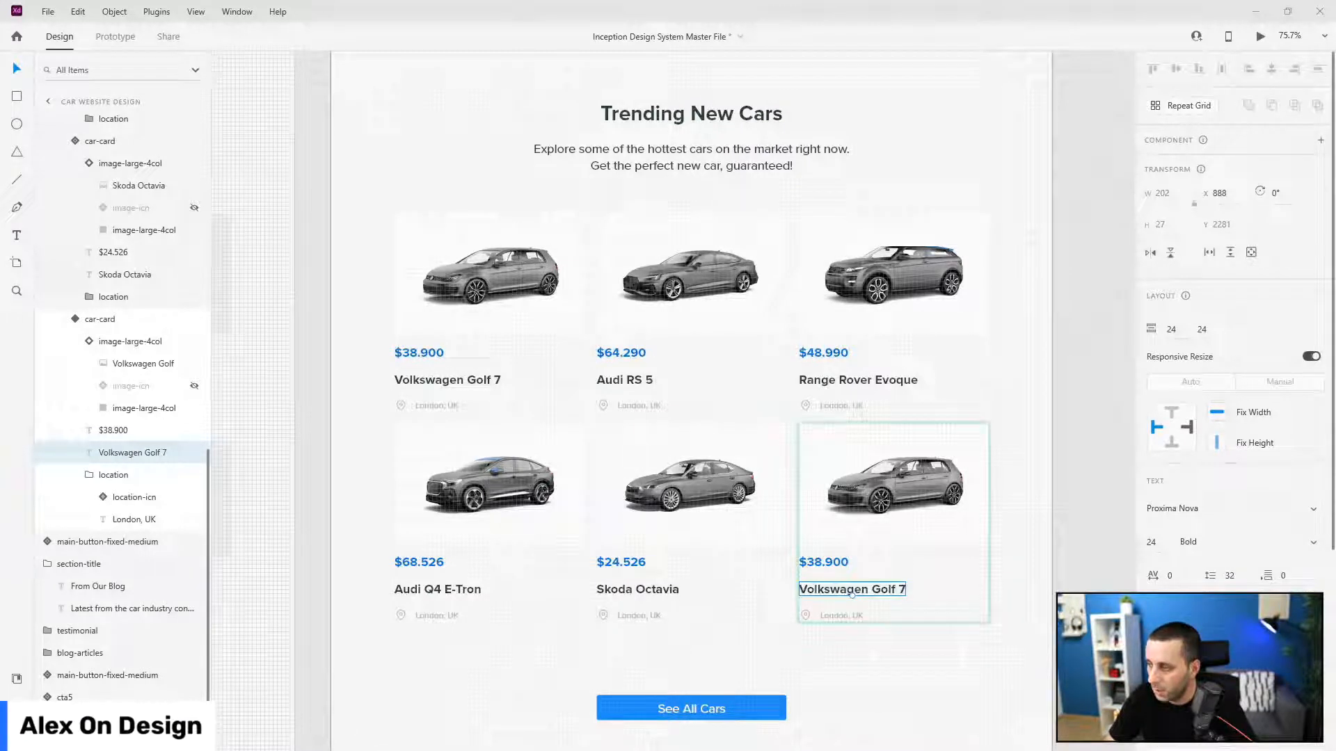
- Change the location on the Skoda Octavia card to "Bruges, Belgium"
{"action": "left_click", "coordinate": [637, 612]}
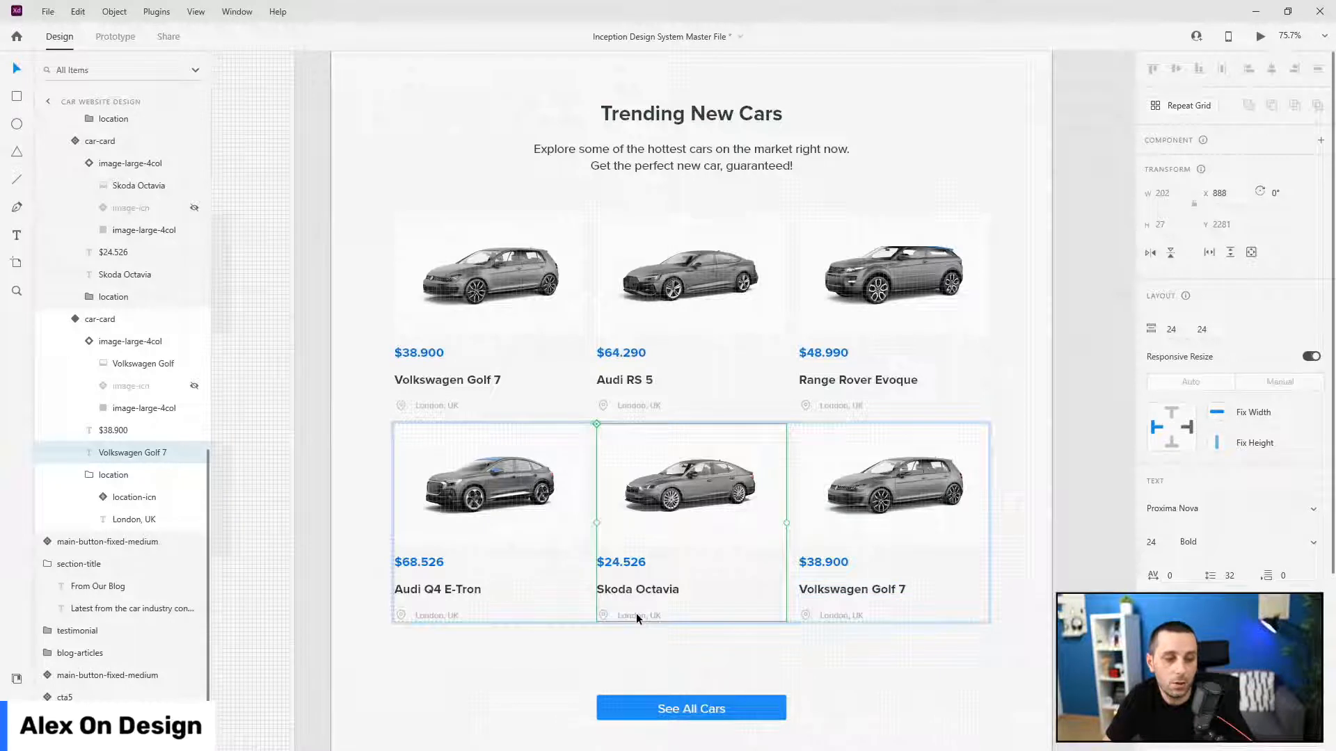
{"action": "double_click", "coordinate": [636, 612]}
{"action": "double_click", "coordinate": [637, 613]}
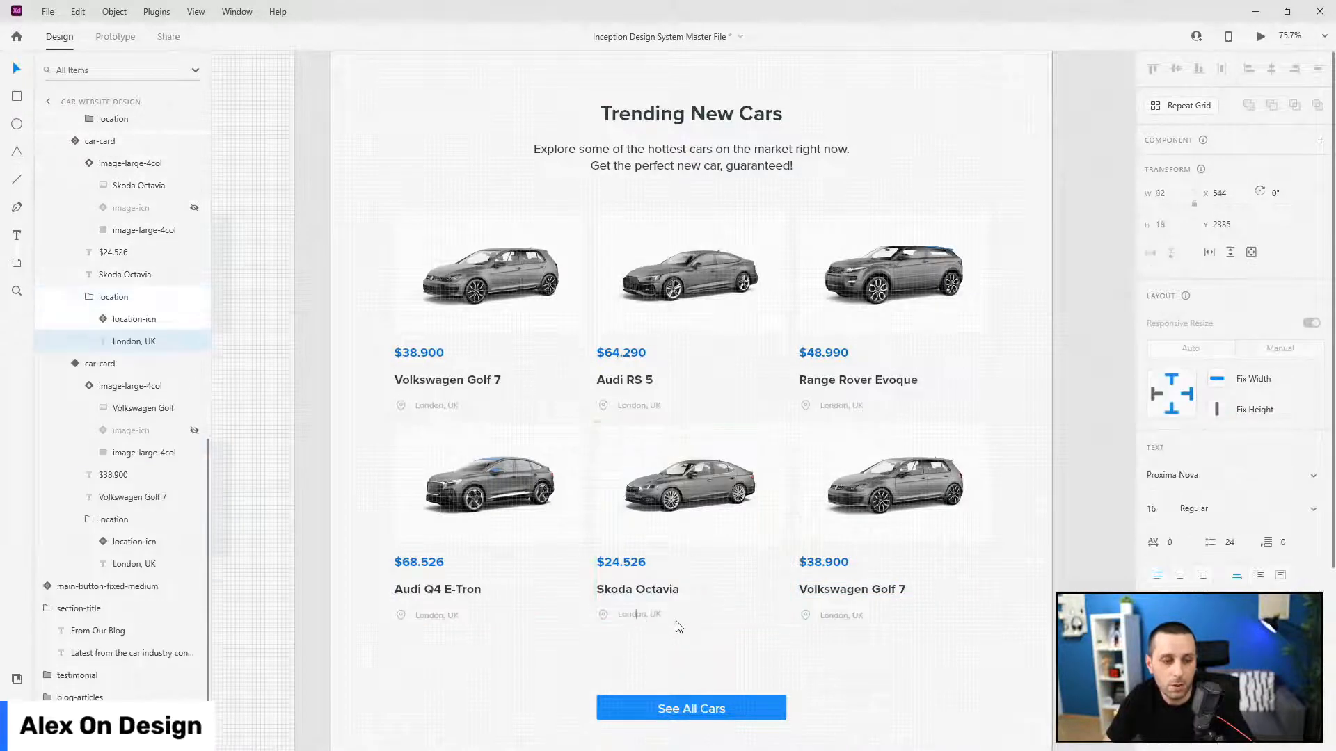
{"action": "key", "text": "ctrl+a"}
{"action": "key", "text": "BackSpace"}
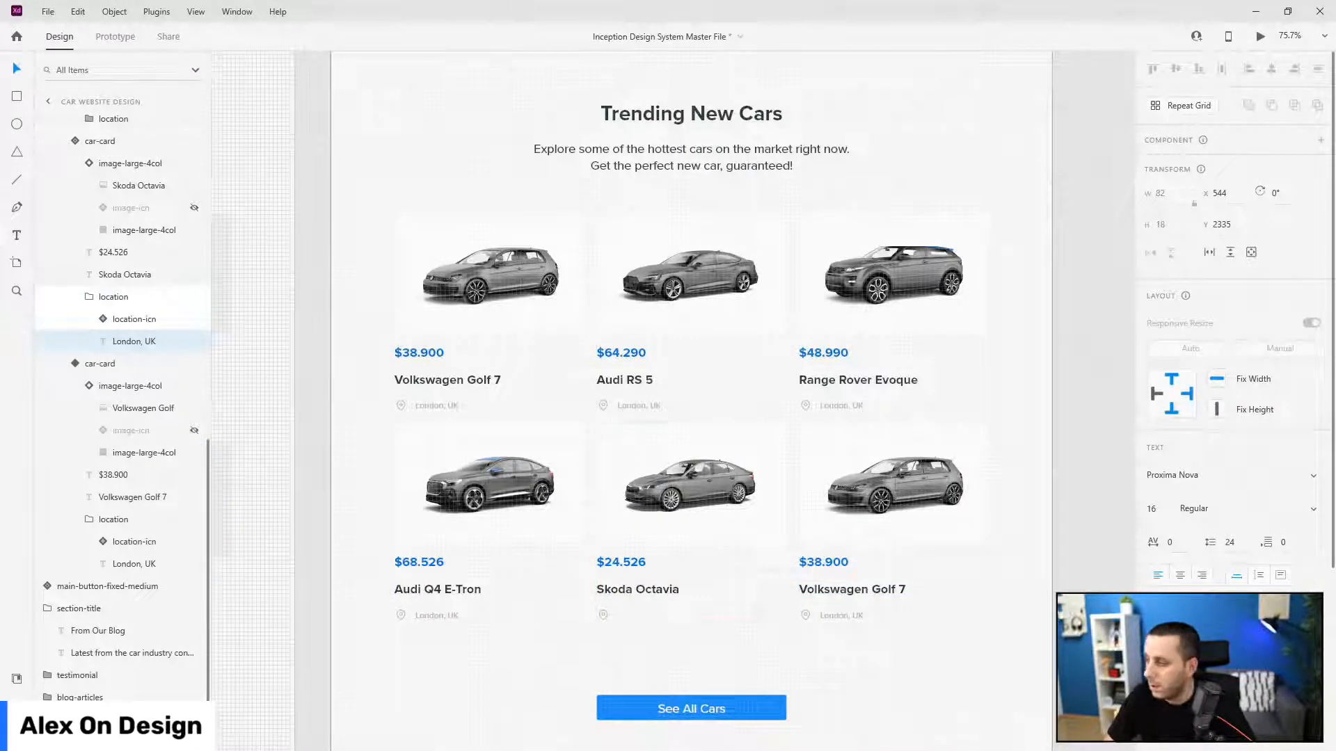
{"action": "type", "text": "Bruges, Belgium"}
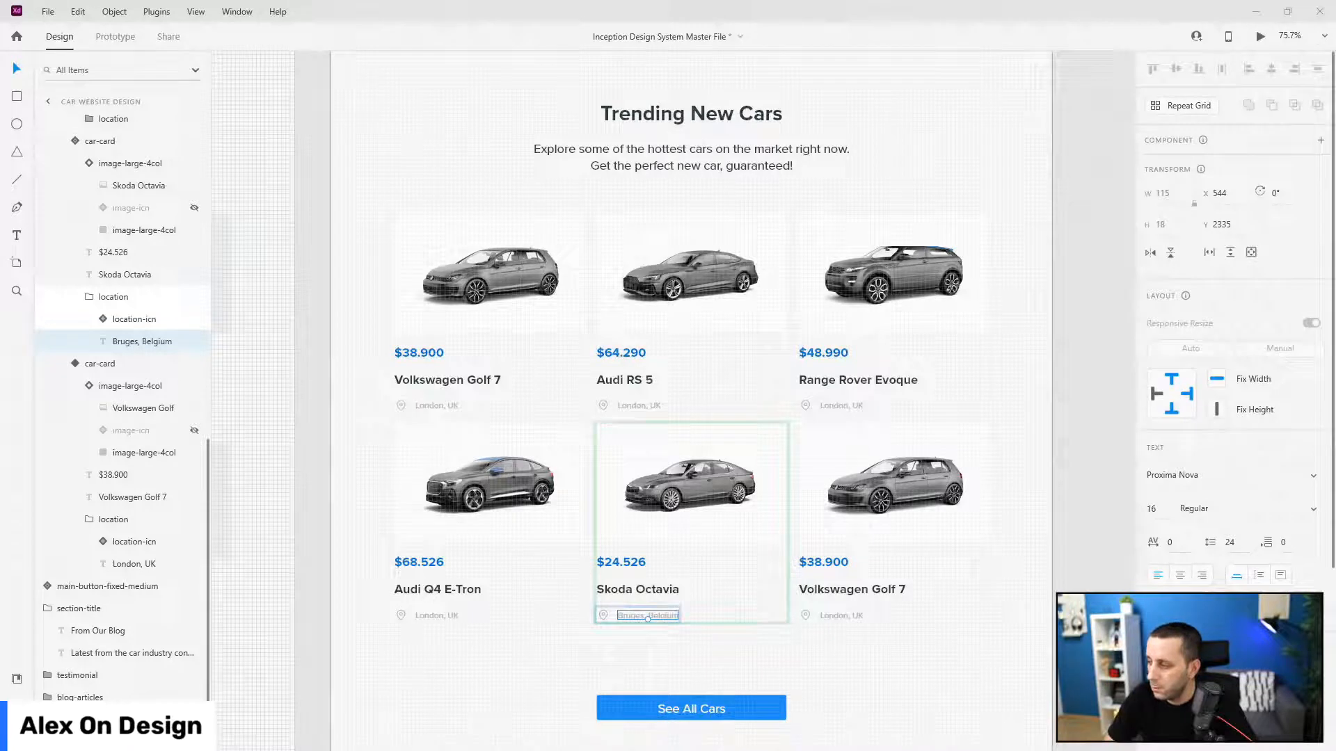
- Change the location on the Audi Q4 E-Tron card to "Paris, France"
{"action": "double_click", "coordinate": [423, 613]}
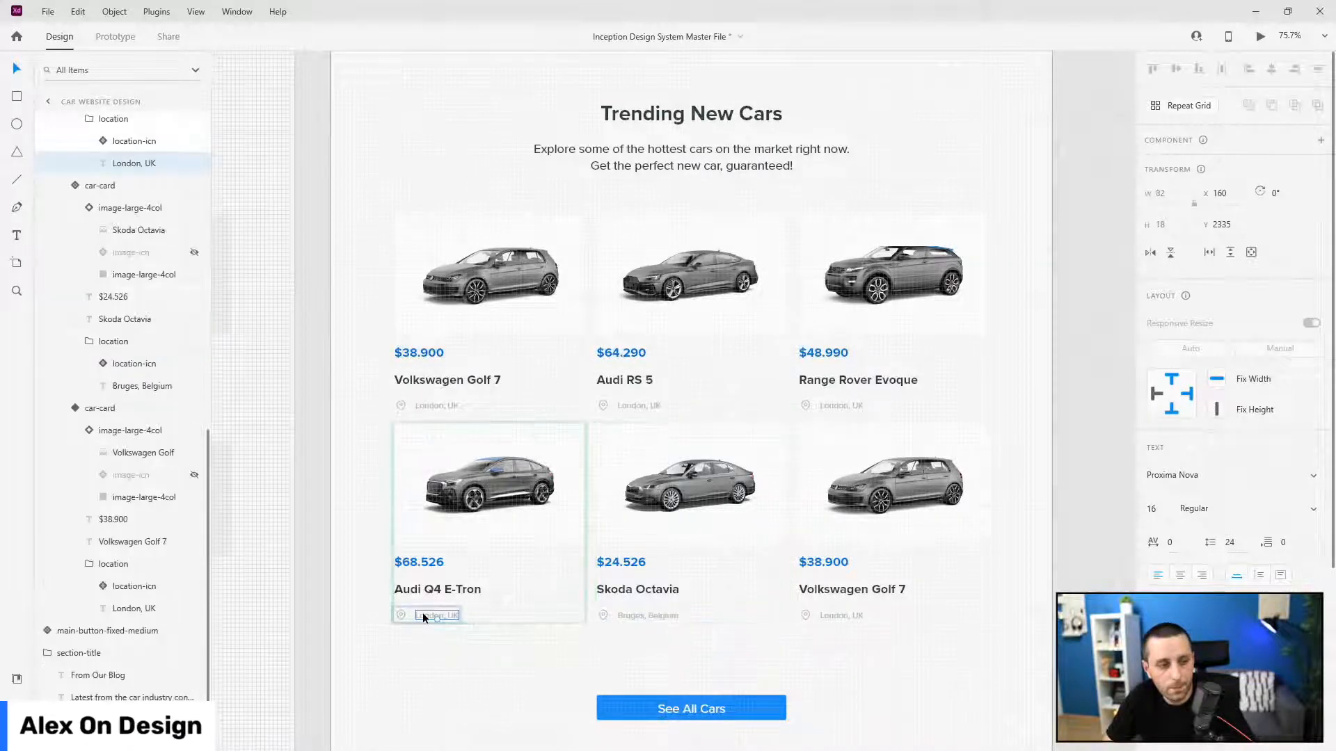
{"action": "double_click", "coordinate": [423, 612]}
{"action": "key", "text": "ctrl+a"}
{"action": "key", "text": "BackSpace"}
{"action": "type", "text": "Paris, France"}
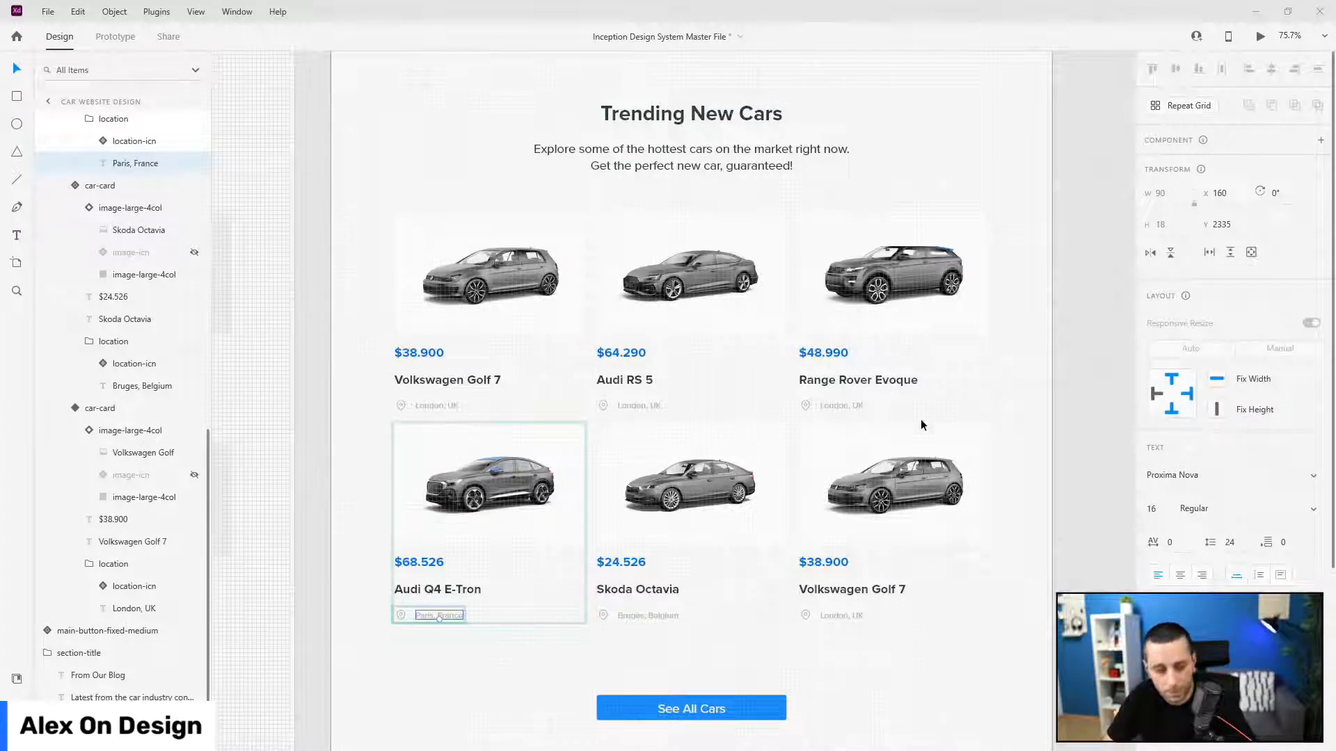
- Change the location on the Range Rover Evoque card to "Bruges, Belgium"
{"action": "double_click", "coordinate": [845, 404]}
{"action": "double_click", "coordinate": [844, 405]}
{"action": "key", "text": "ctrl+a"}
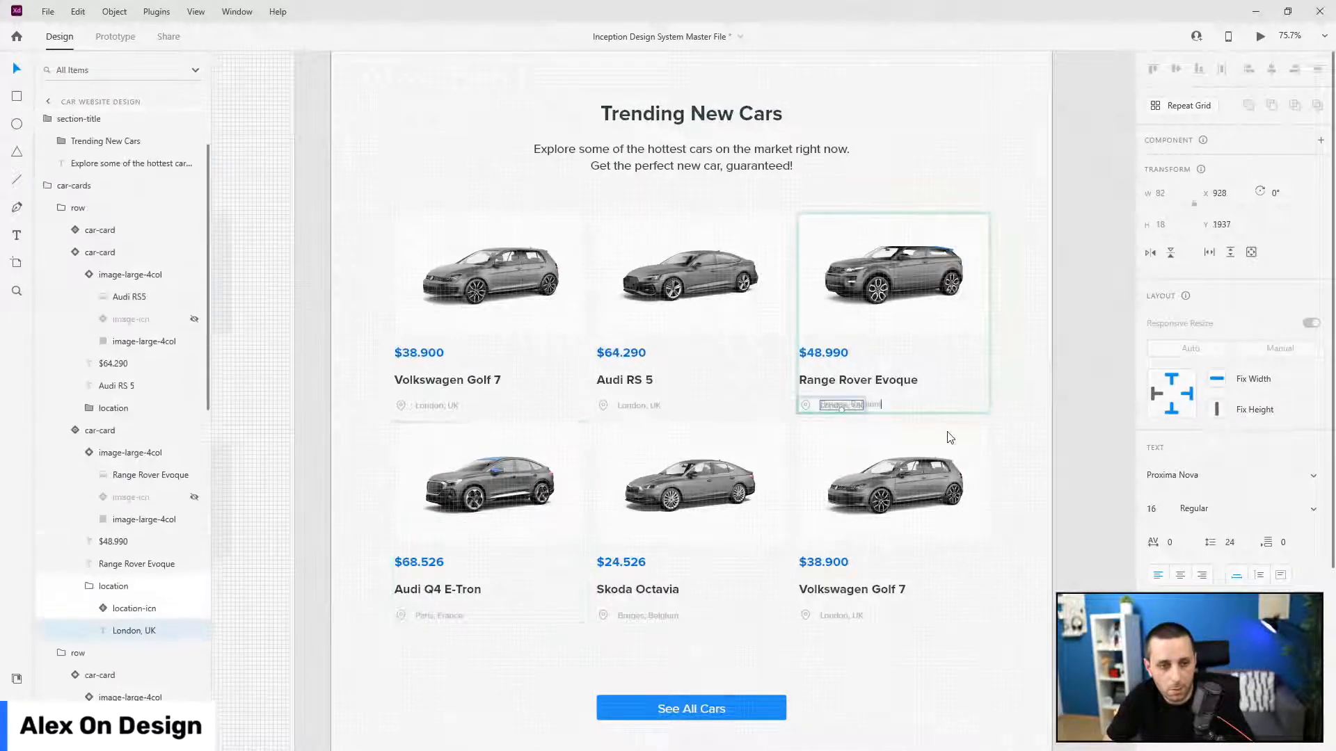
{"action": "type", "text": "Bruges, Belgium"}
{"action": "key", "text": "Escape"}
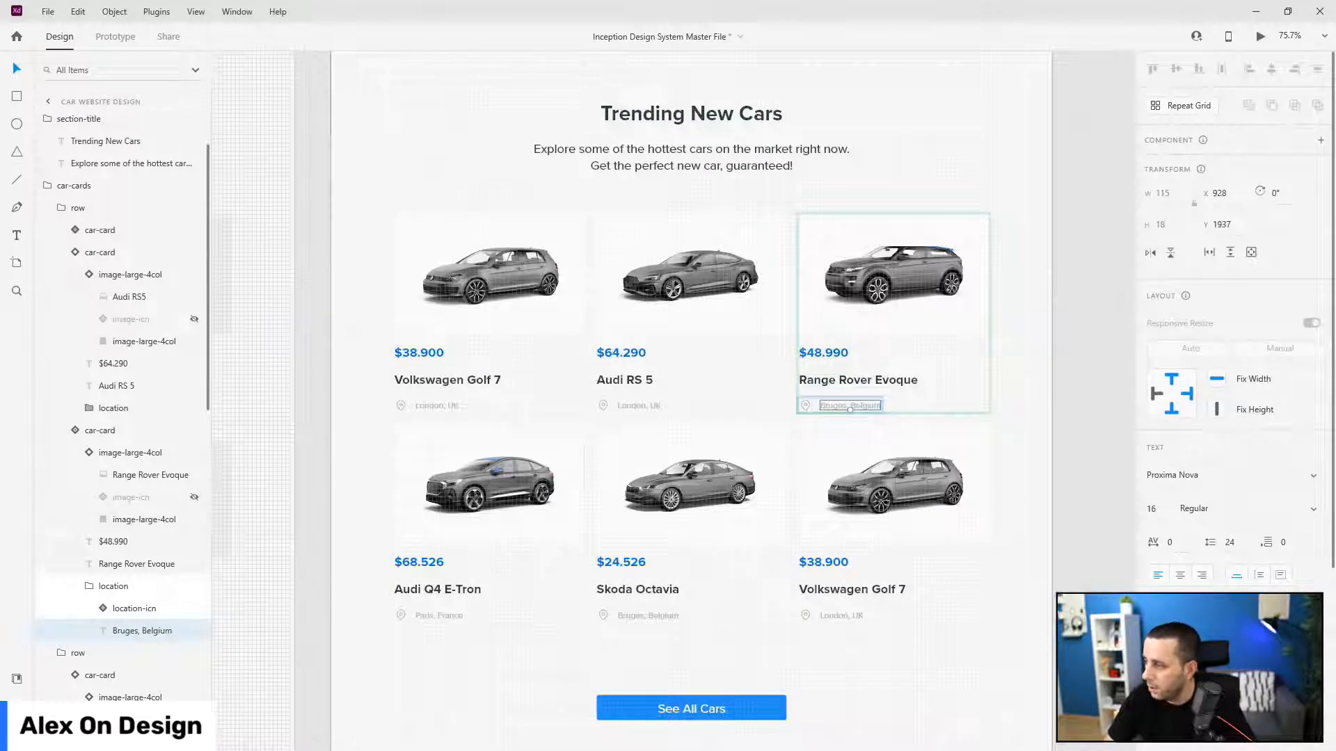
- Collapse both card row groups in the layer list of the Trending New Cars section
{"action": "scroll", "coordinate": [897, 412], "scroll_direction": "down", "scroll_amount": 3}
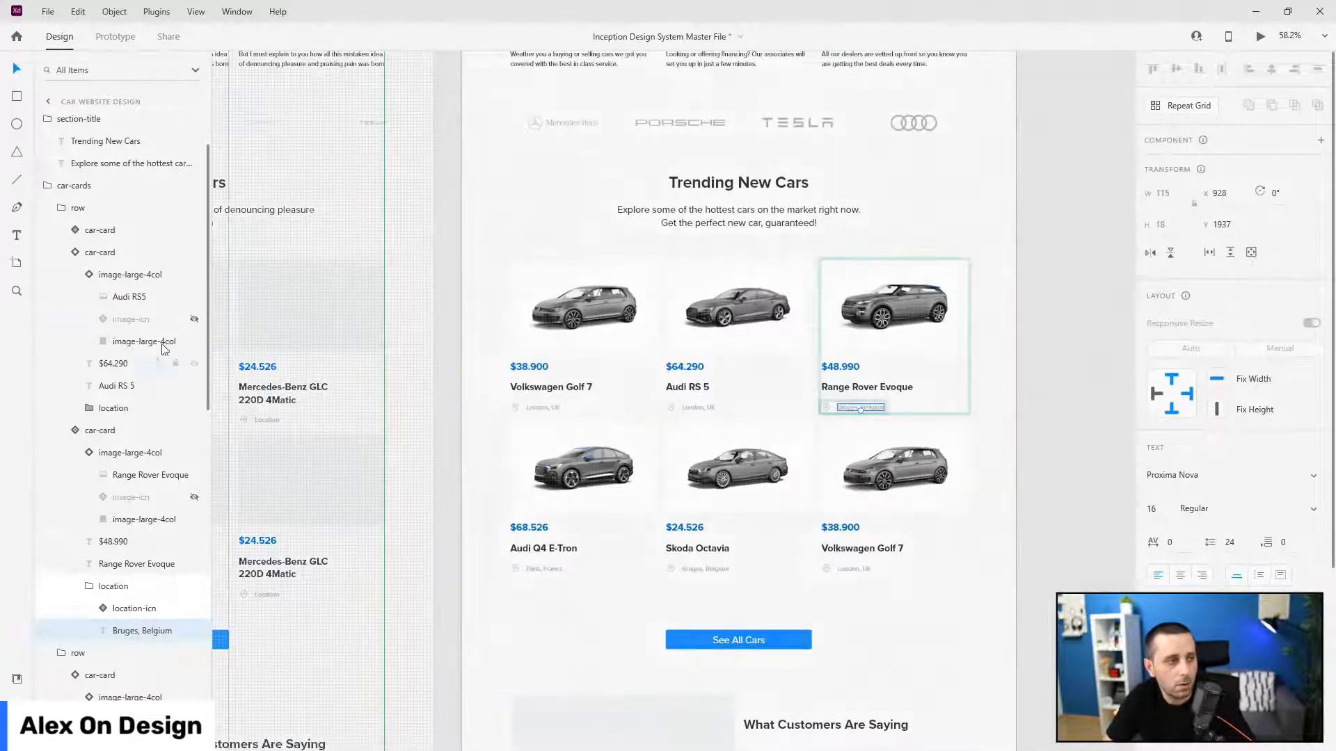
{"action": "left_click", "coordinate": [62, 208]}
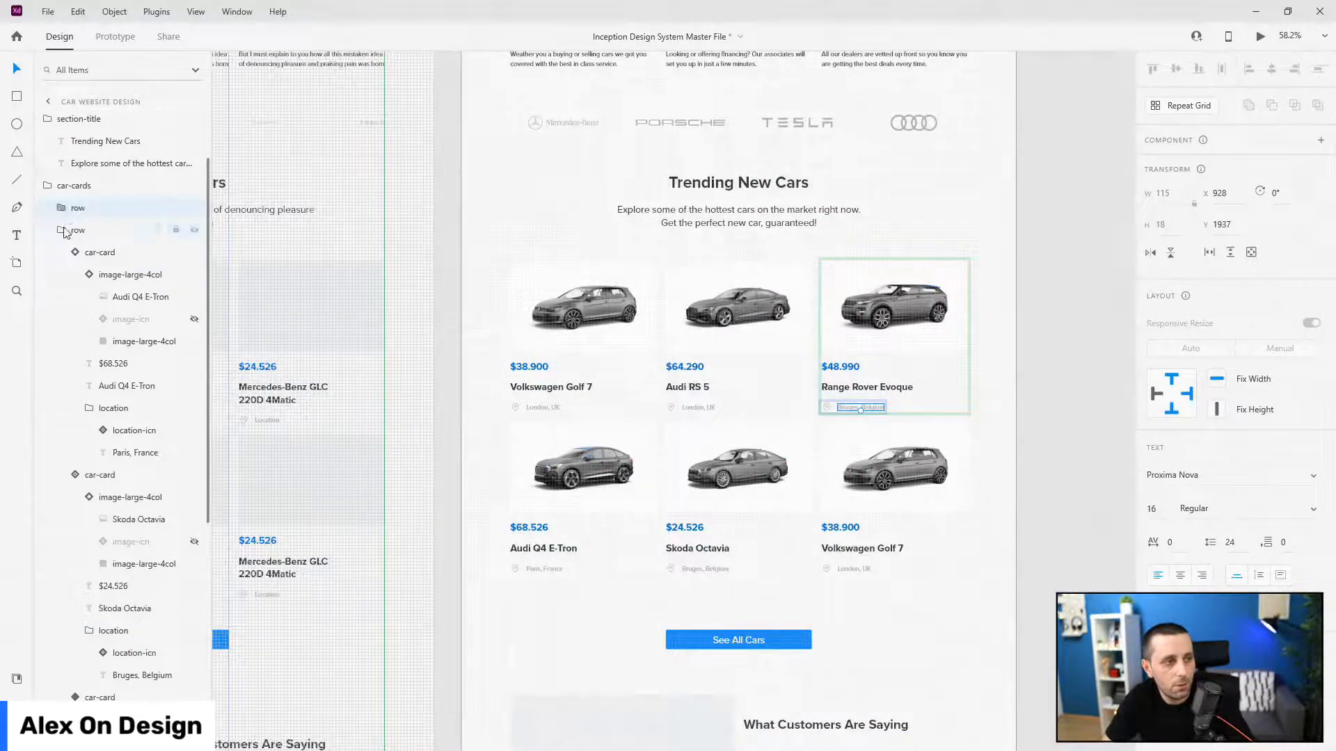
{"action": "left_click", "coordinate": [65, 231]}
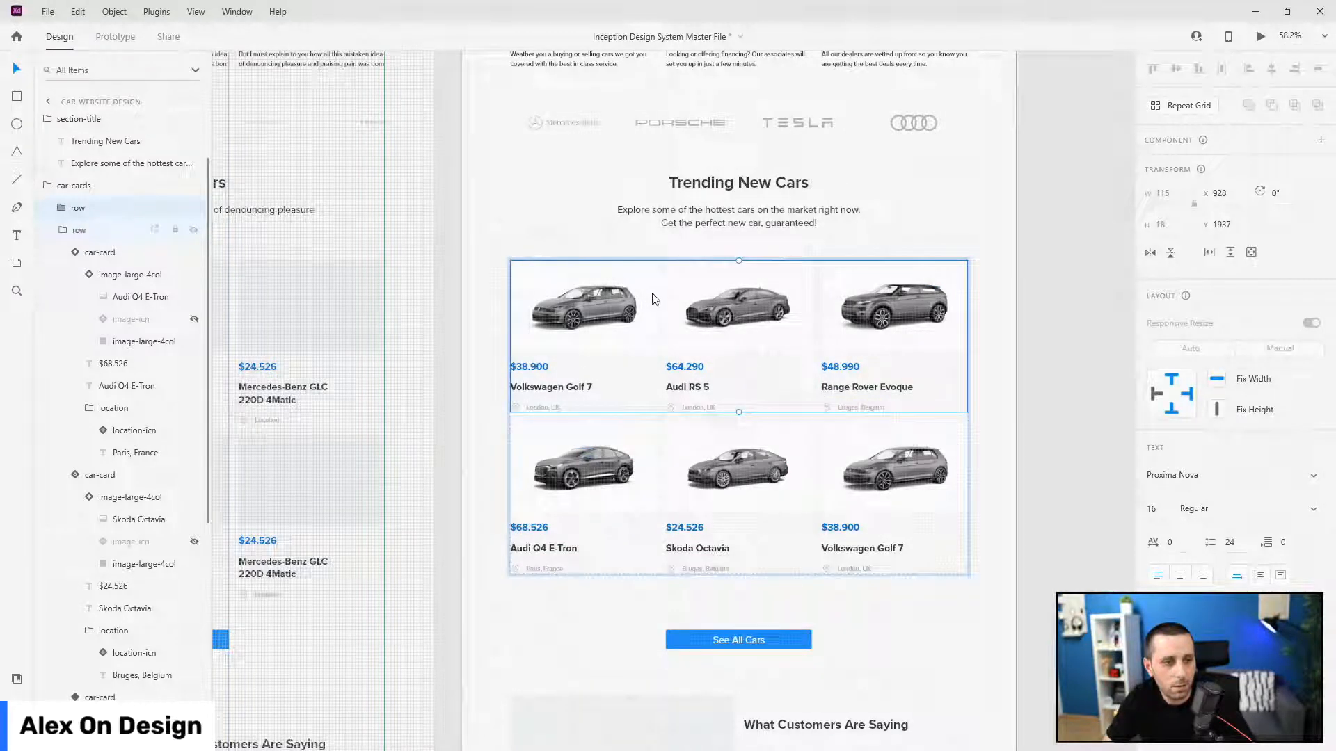
{"action": "left_click", "coordinate": [698, 332]}
{"action": "scroll", "coordinate": [698, 331], "scroll_direction": "up", "scroll_amount": 1}
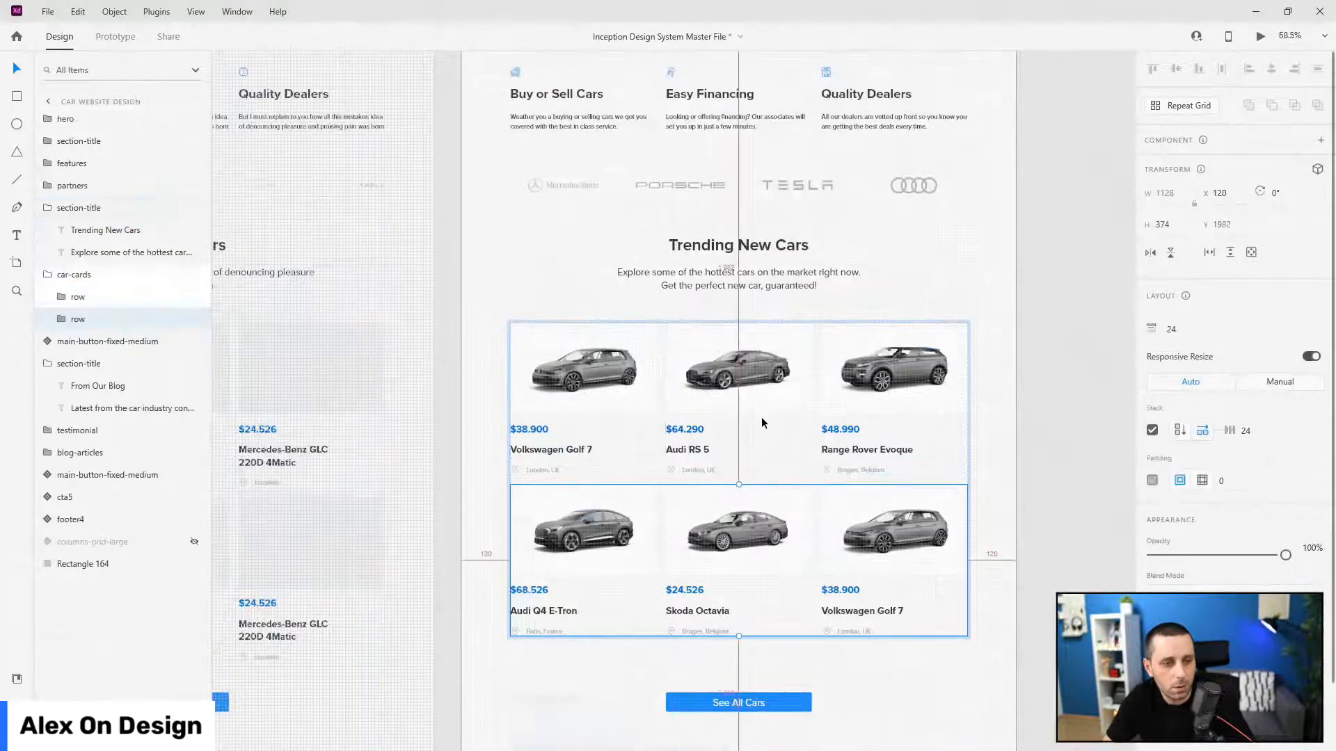
{"action": "scroll", "coordinate": [761, 416], "scroll_direction": "up", "scroll_amount": 2}
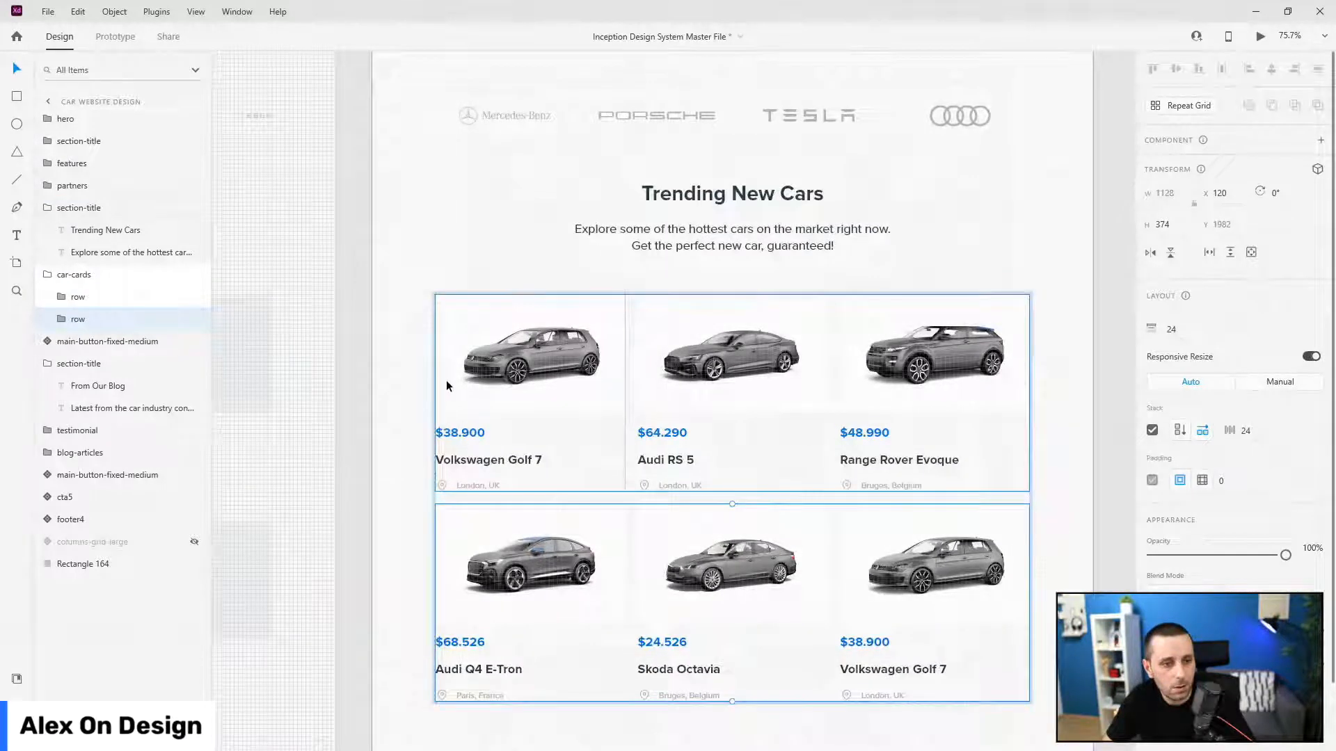
- Replace the Volkswagen Golf photo in the first row's first card with the BMW M8 photo
{"action": "left_click", "coordinate": [537, 369]}
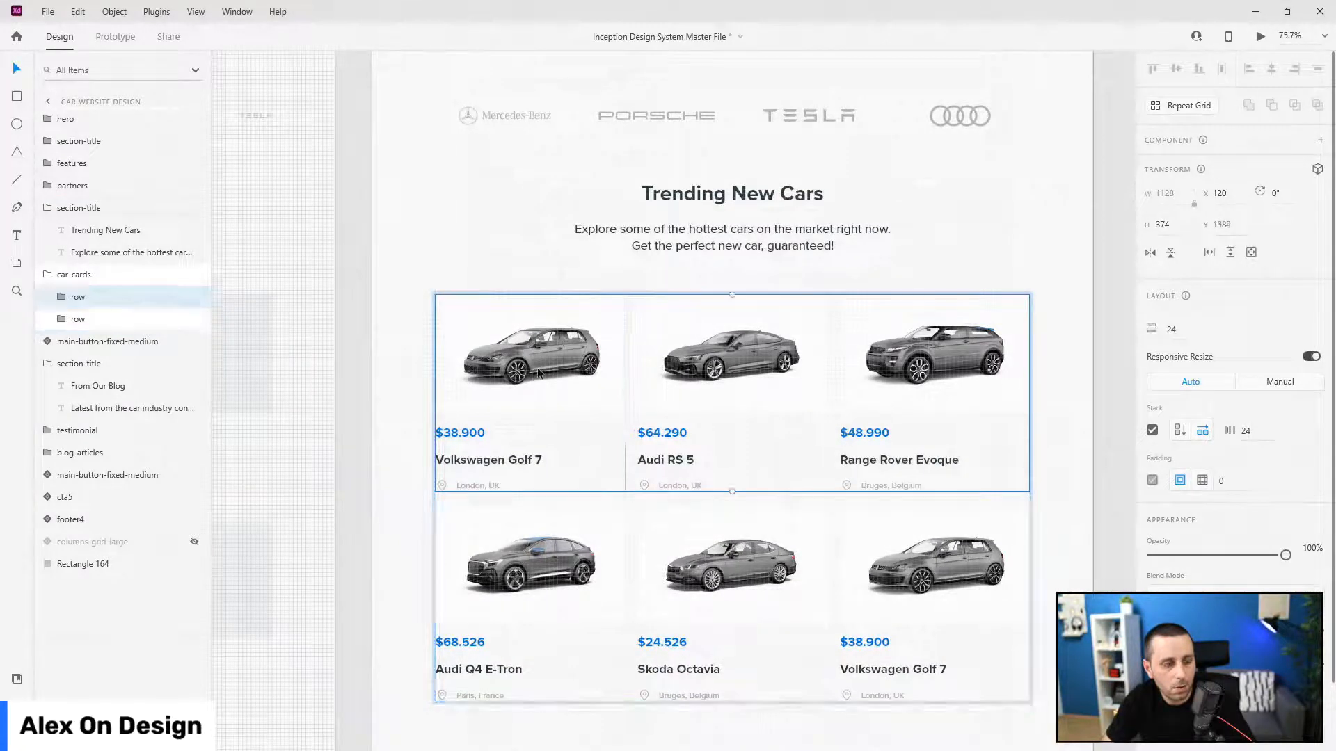
{"action": "double_click", "coordinate": [537, 368]}
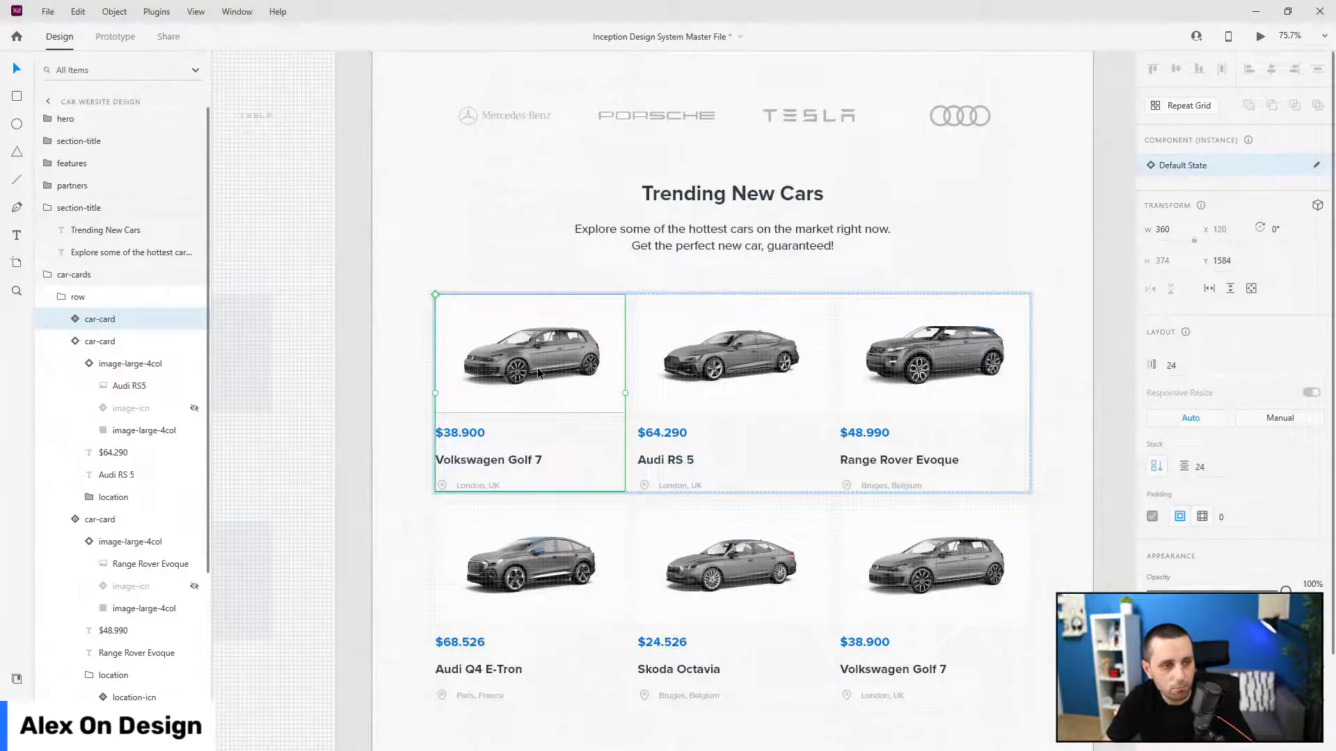
{"action": "double_click", "coordinate": [540, 349]}
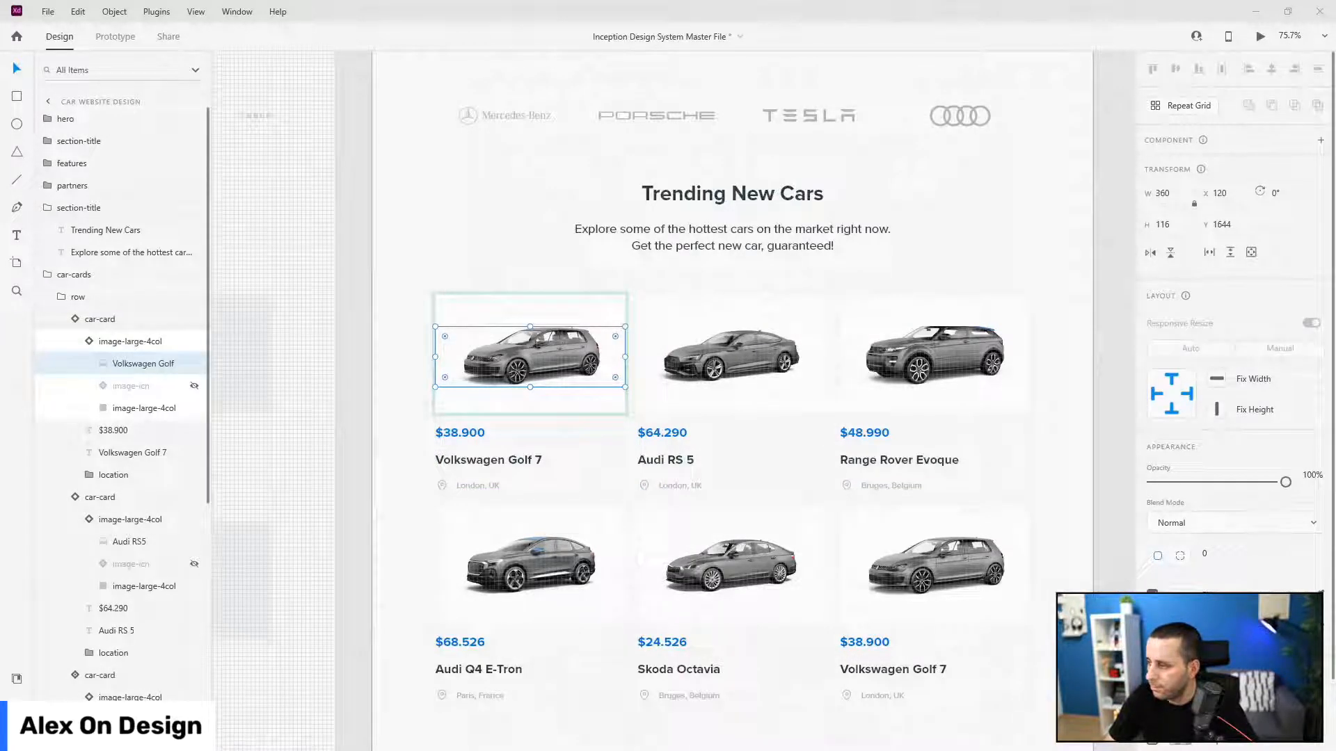
{"action": "left_click_drag", "start_coordinate": [673, 331], "coordinate": [527, 339]}
{"action": "scroll", "coordinate": [526, 351], "scroll_direction": "down", "scroll_amount": 2}
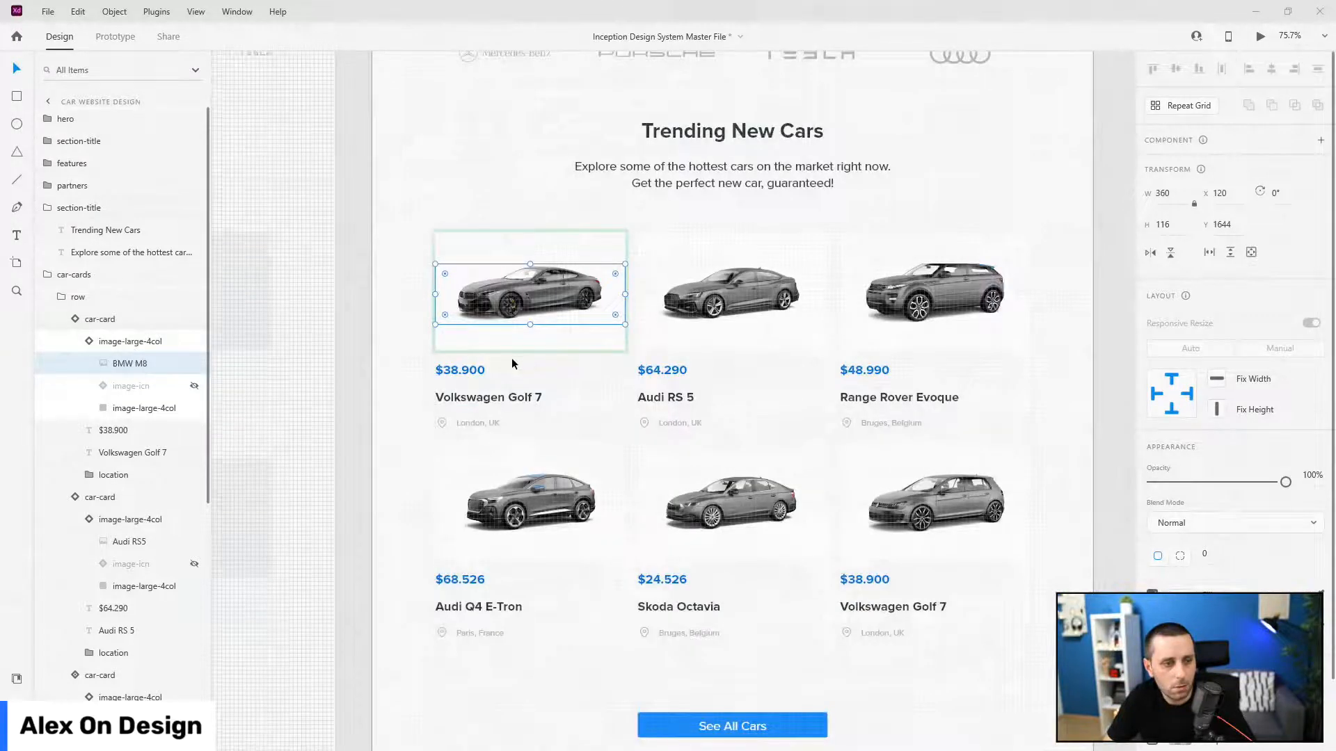
- Change the first row's first card to the price $89.900 and the title "BMW M8 Competition"
{"action": "left_click", "coordinate": [479, 378]}
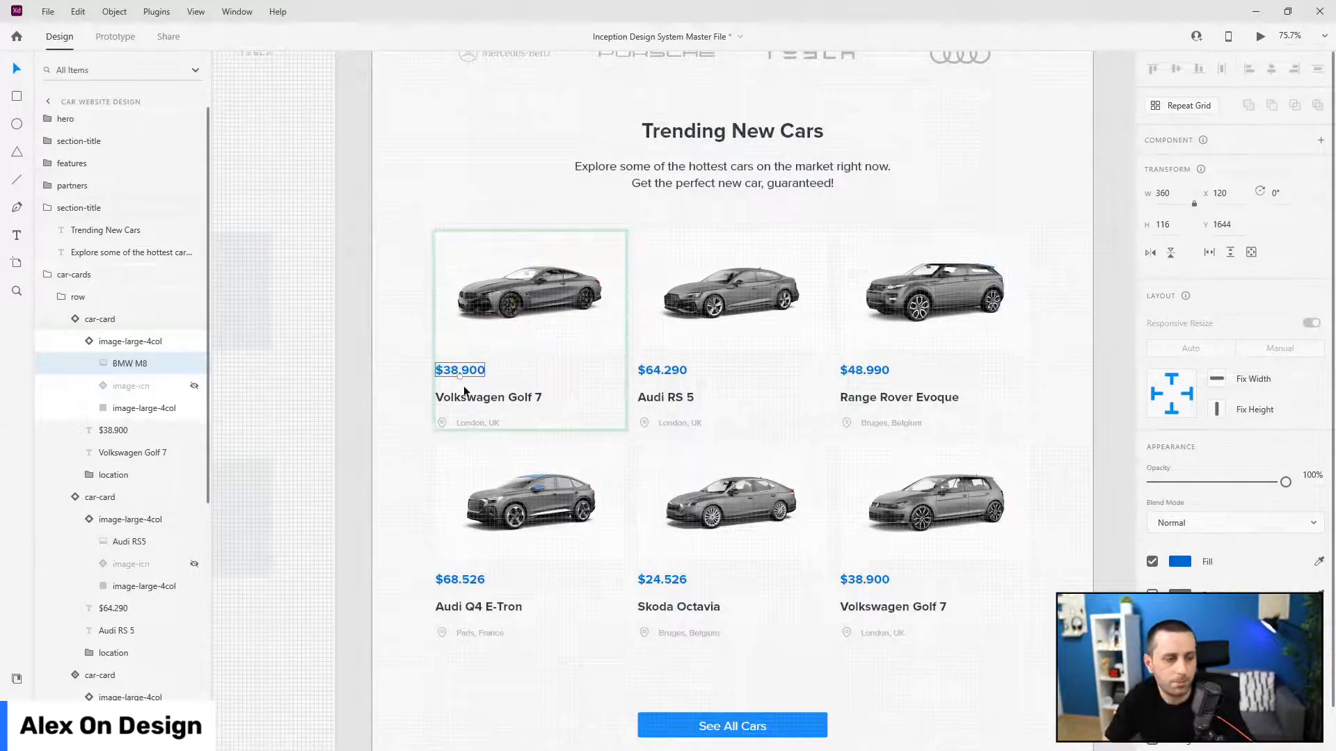
{"action": "double_click", "coordinate": [454, 373]}
{"action": "left_click_drag", "start_coordinate": [460, 369], "coordinate": [449, 370]}
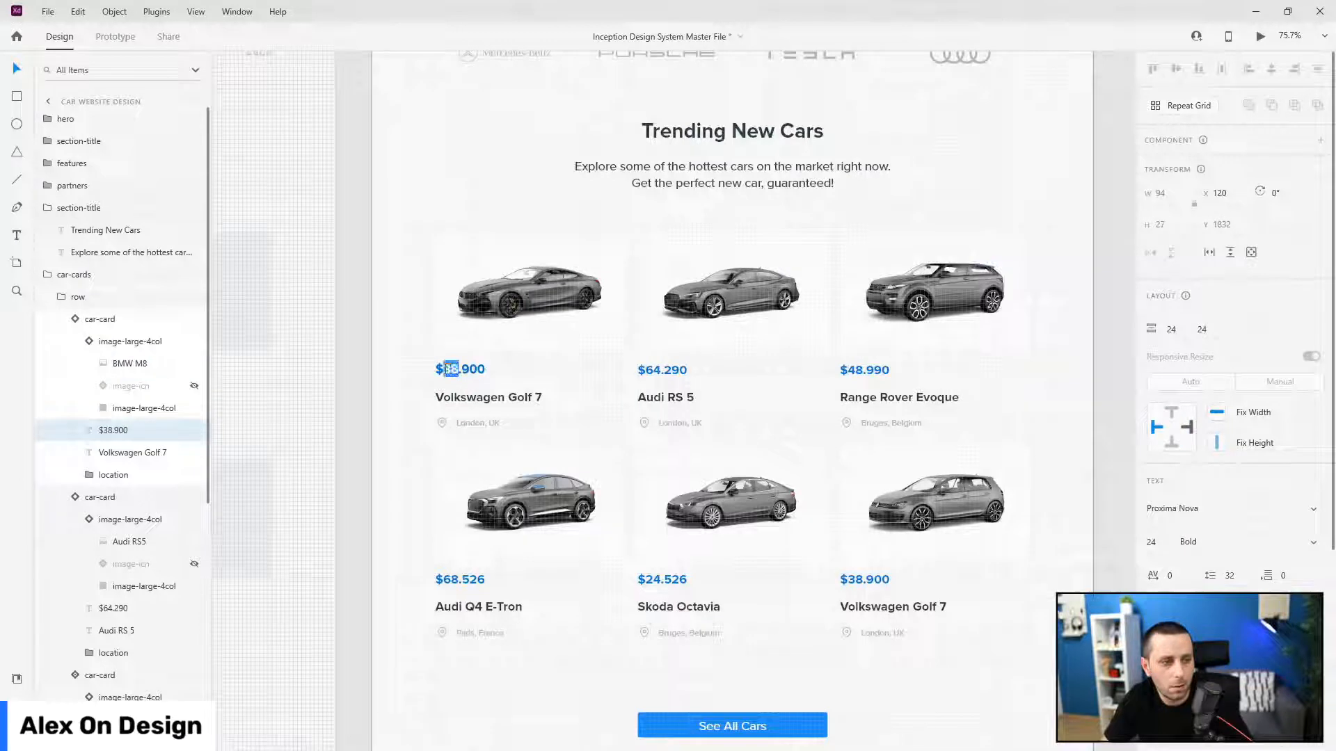
{"action": "type", "text": "9"}
{"action": "key", "text": "Escape"}
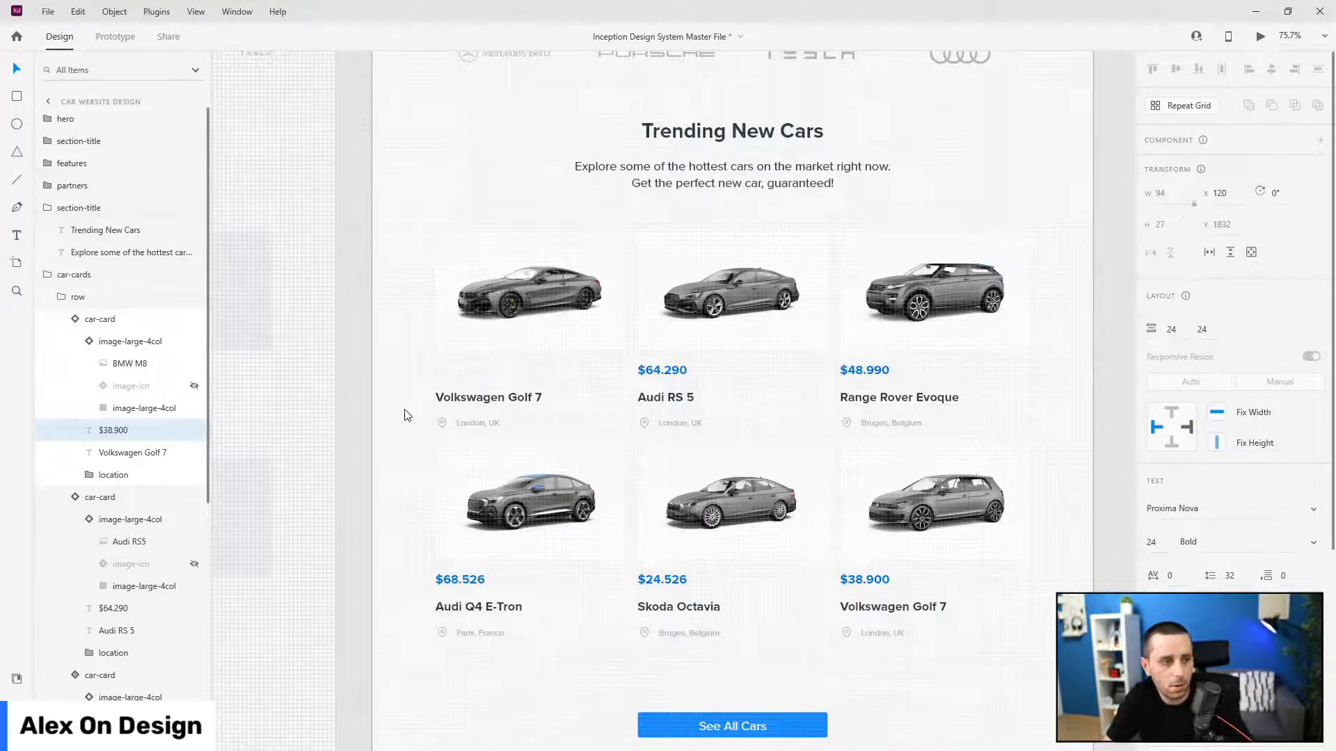
{"action": "double_click", "coordinate": [491, 400]}
{"action": "type", "text": "BM"}
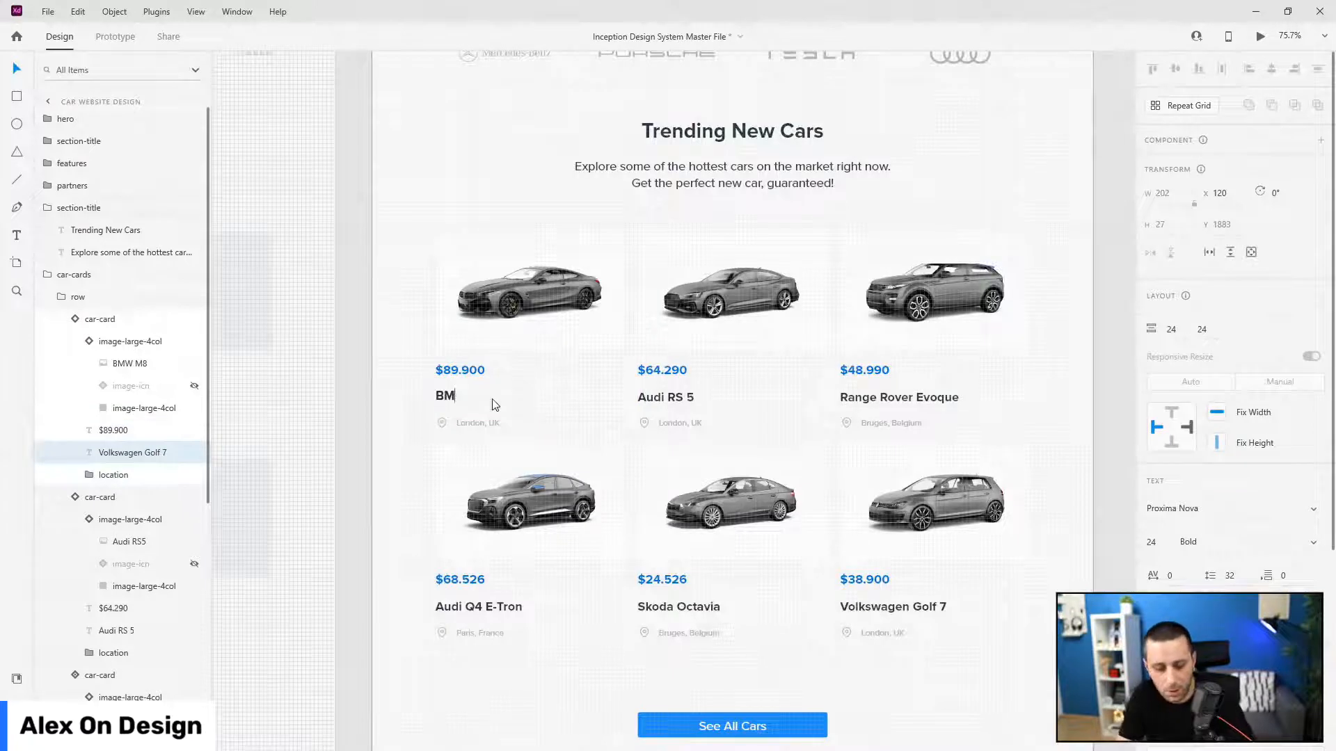
{"action": "type", "text": "W M8 Competition"}
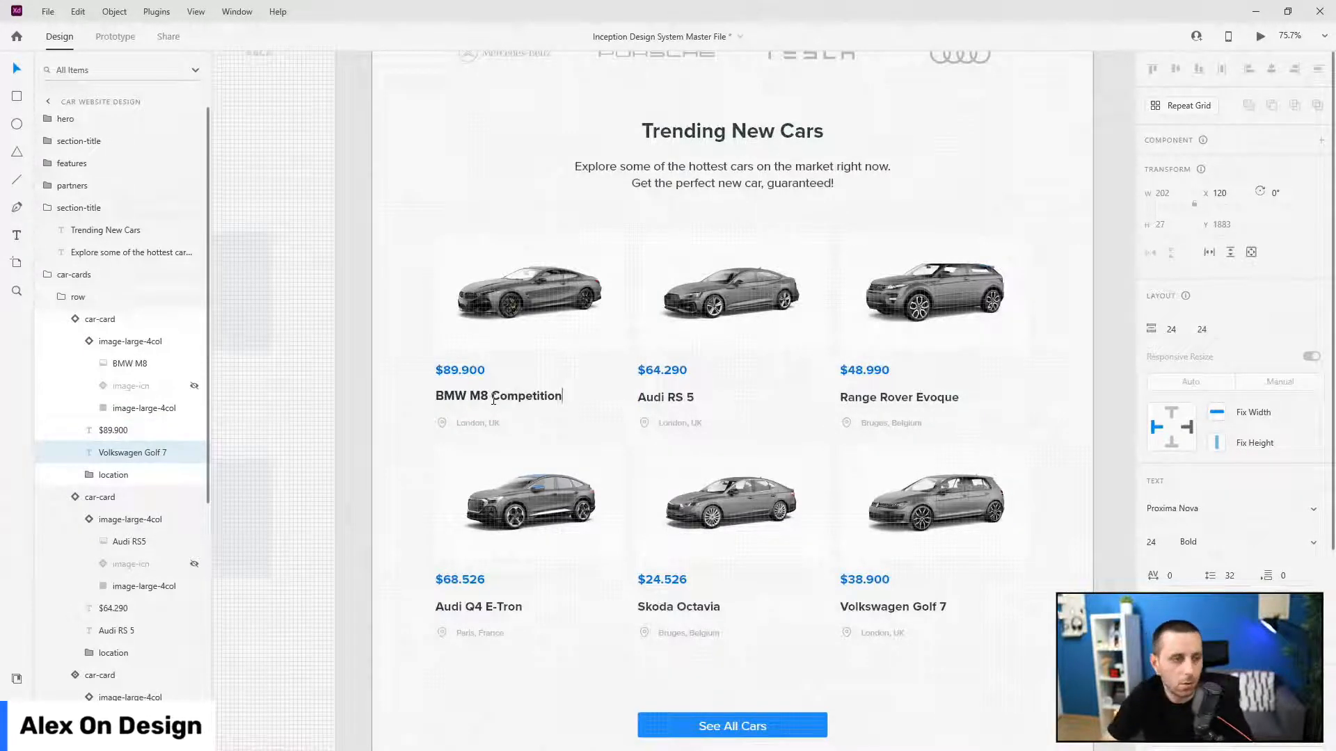
{"action": "key", "text": "Escape"}
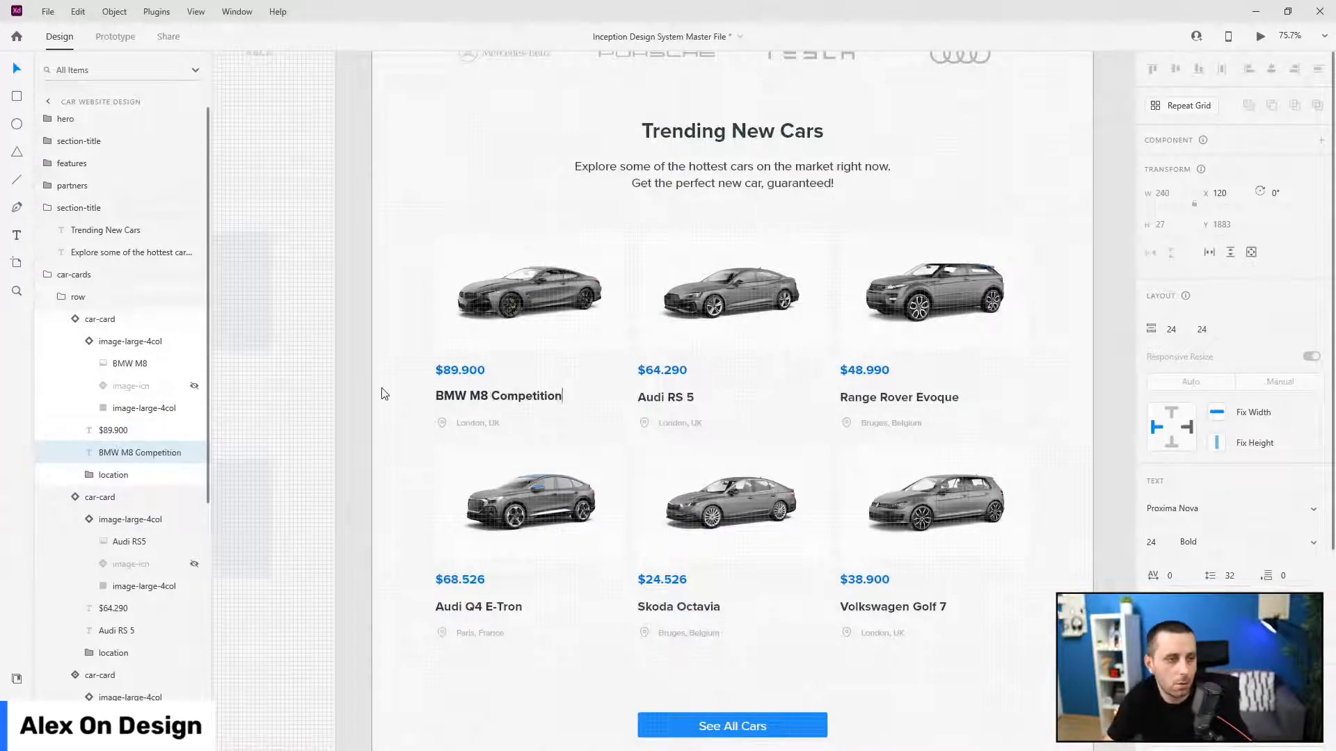
- Go from the BMW card to its main component, the Volkswagen Golf 7 card, and move that card to the start of the second row
{"action": "scroll", "coordinate": [398, 391], "scroll_direction": "down", "scroll_amount": 2}
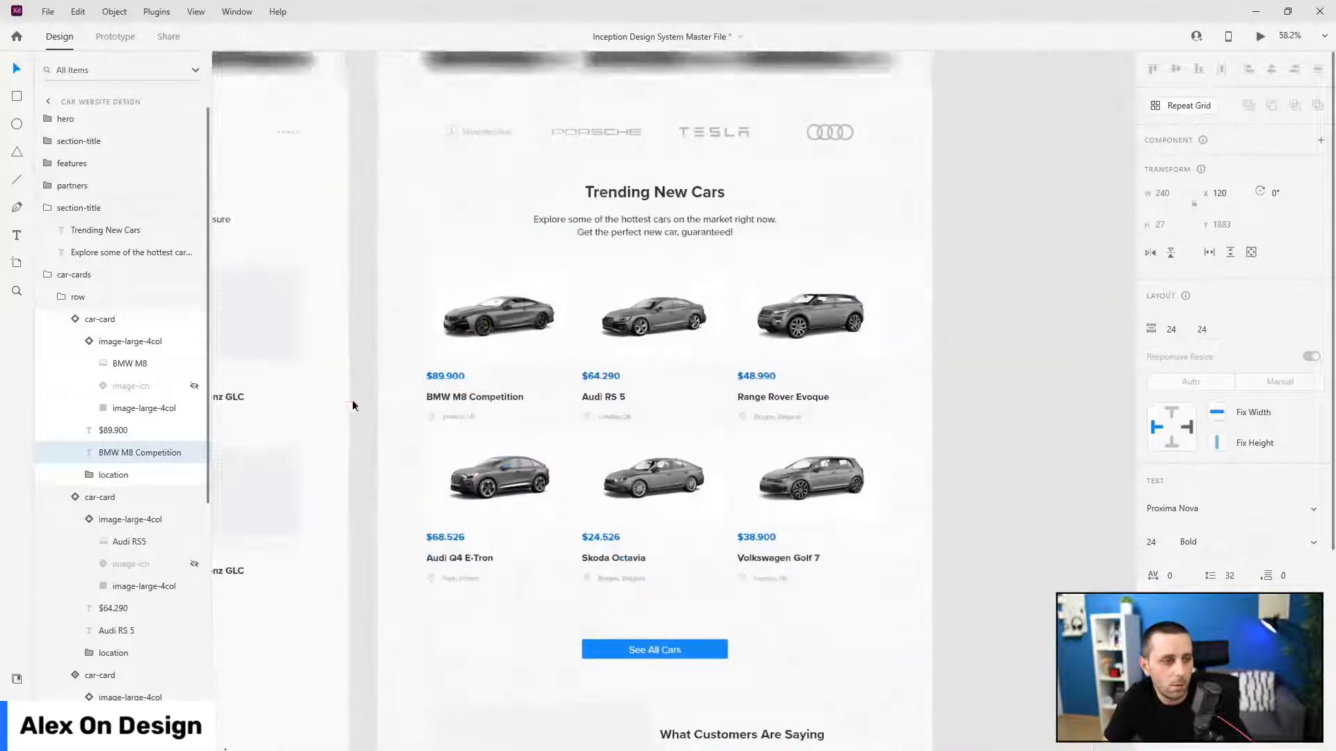
{"action": "left_click", "coordinate": [76, 319]}
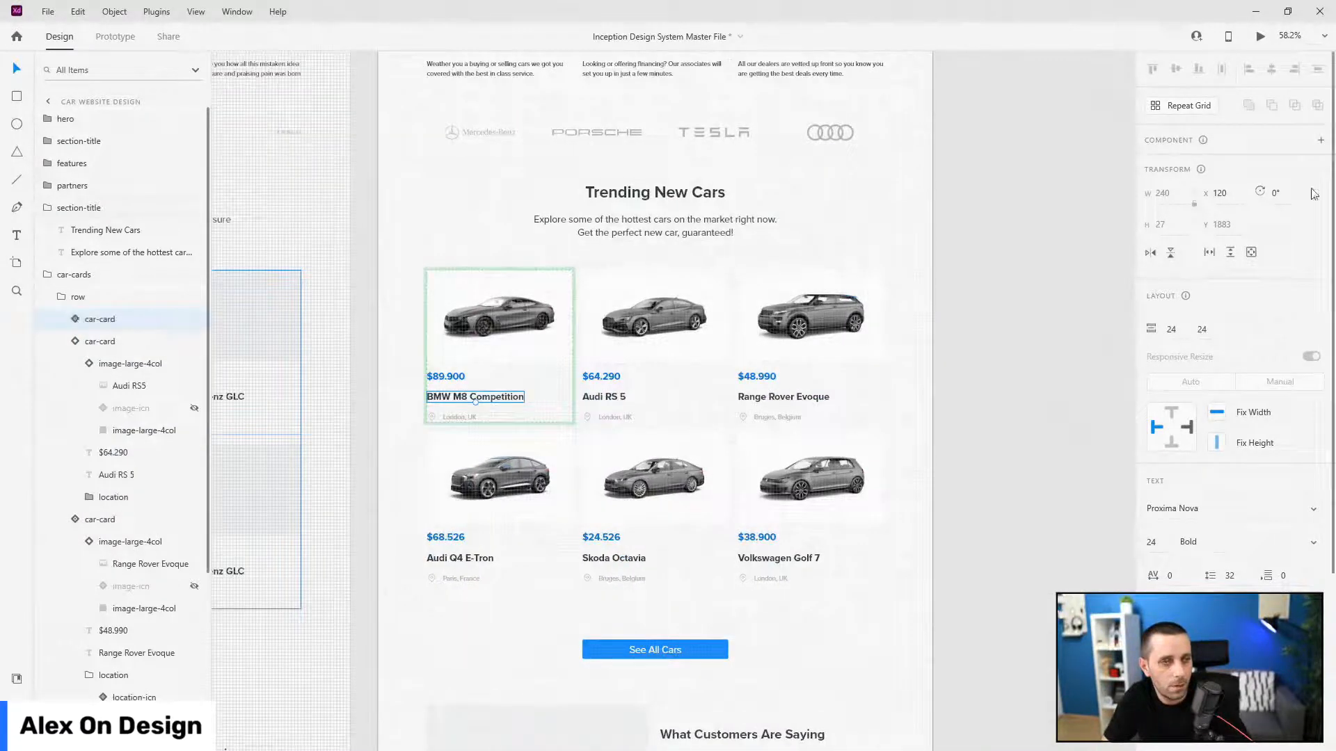
{"action": "key", "text": "Escape"}
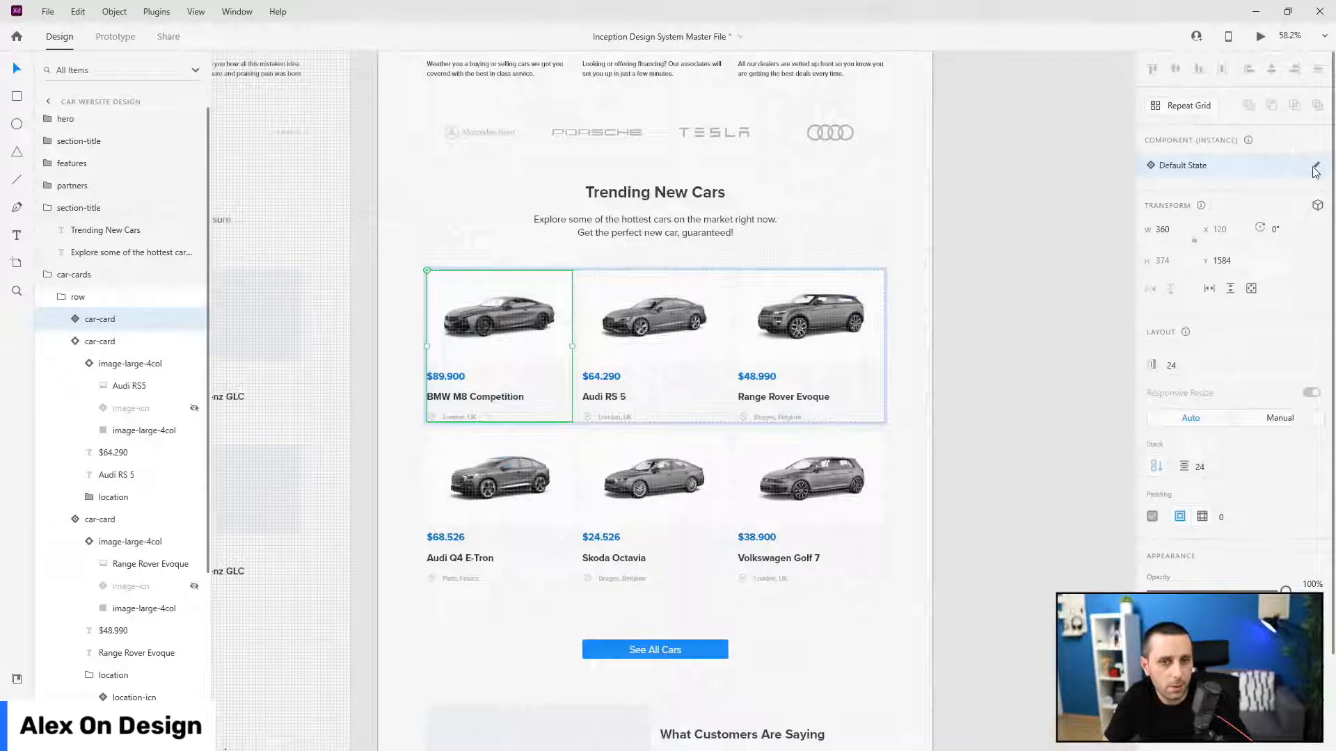
{"action": "left_click", "coordinate": [1316, 166]}
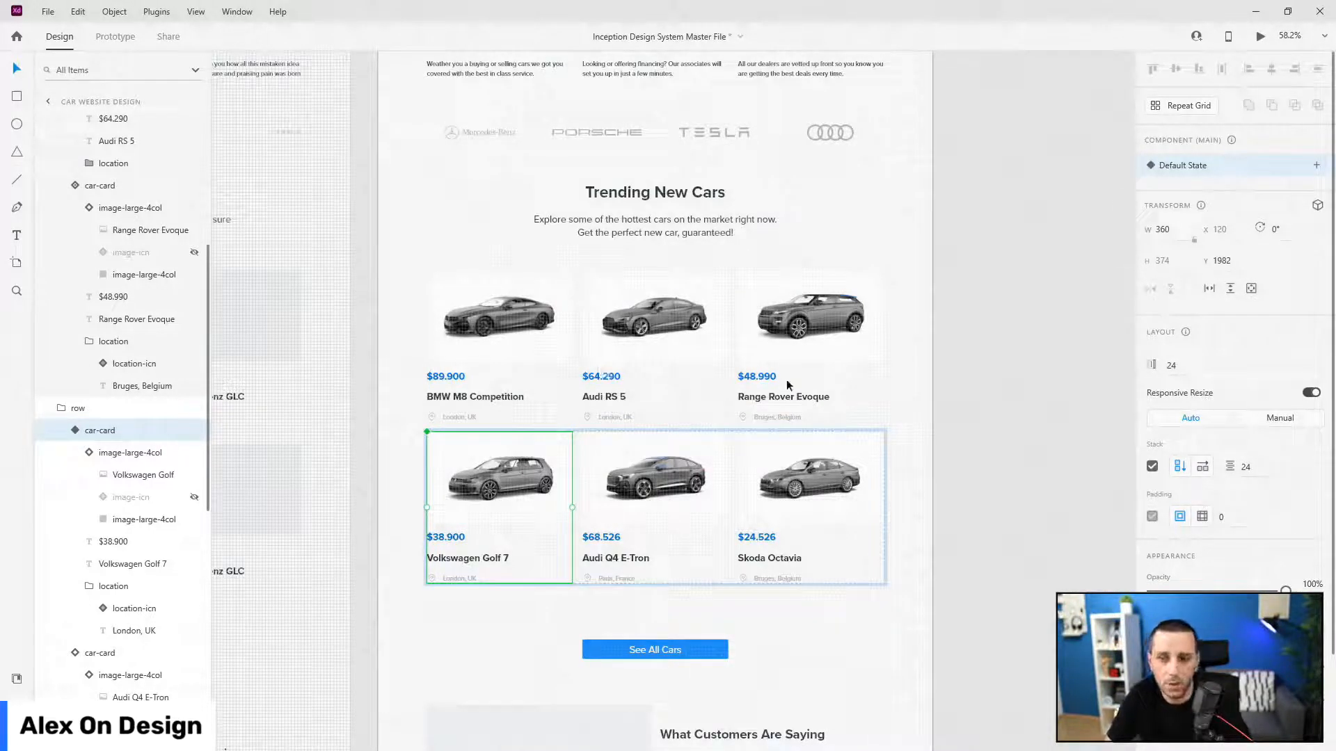
- Collapse the row, section-title and car-cards groups in the layer list and select the whole car-cards group
{"action": "scroll", "coordinate": [683, 388], "scroll_direction": "down", "scroll_amount": 2}
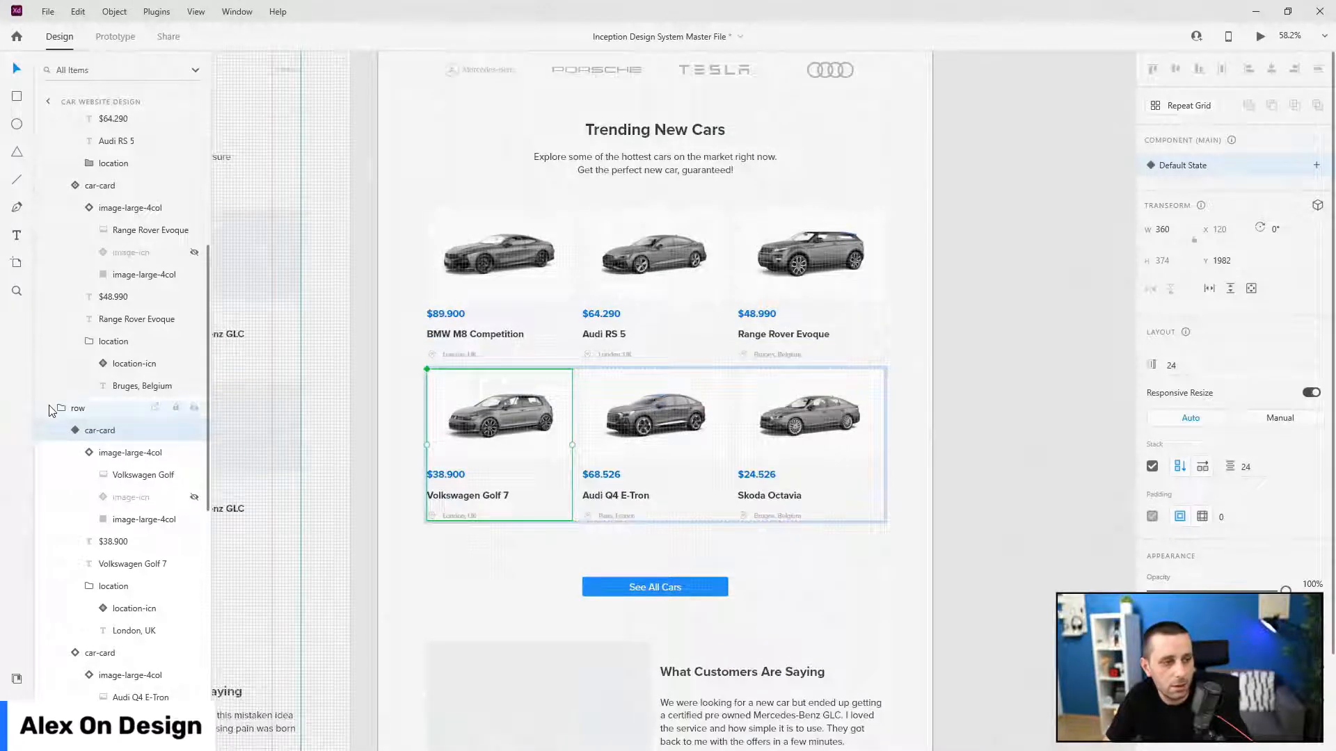
{"action": "left_click", "coordinate": [50, 411]}
{"action": "scroll", "coordinate": [56, 313], "scroll_direction": "up", "scroll_amount": 5}
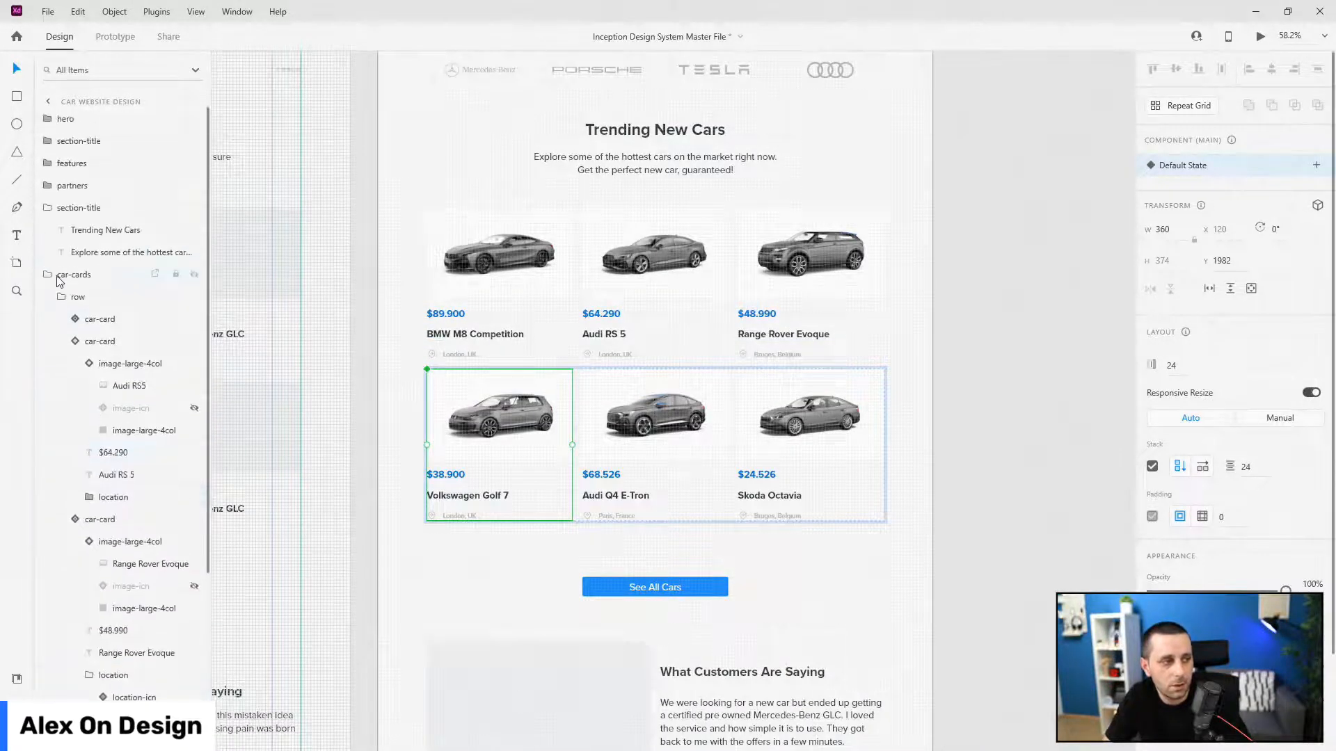
{"action": "left_click", "coordinate": [62, 298]}
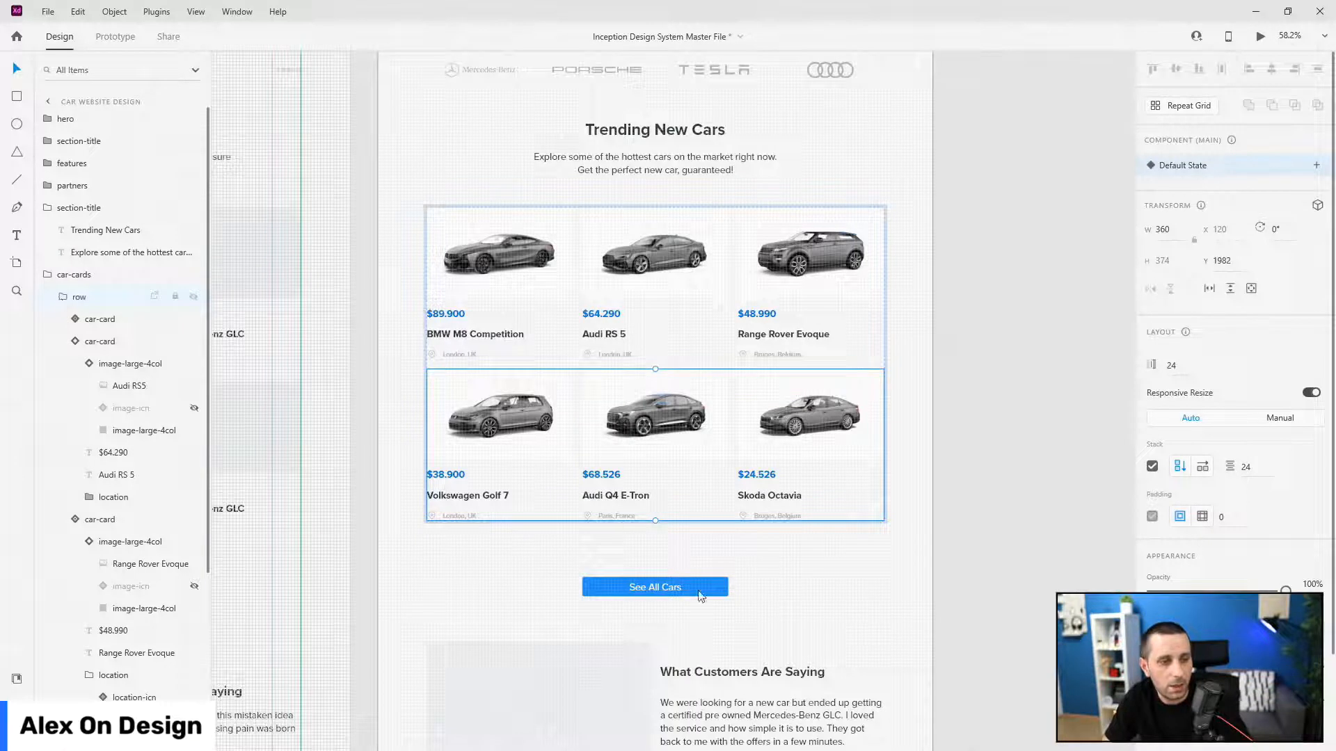
{"action": "left_click", "coordinate": [540, 286]}
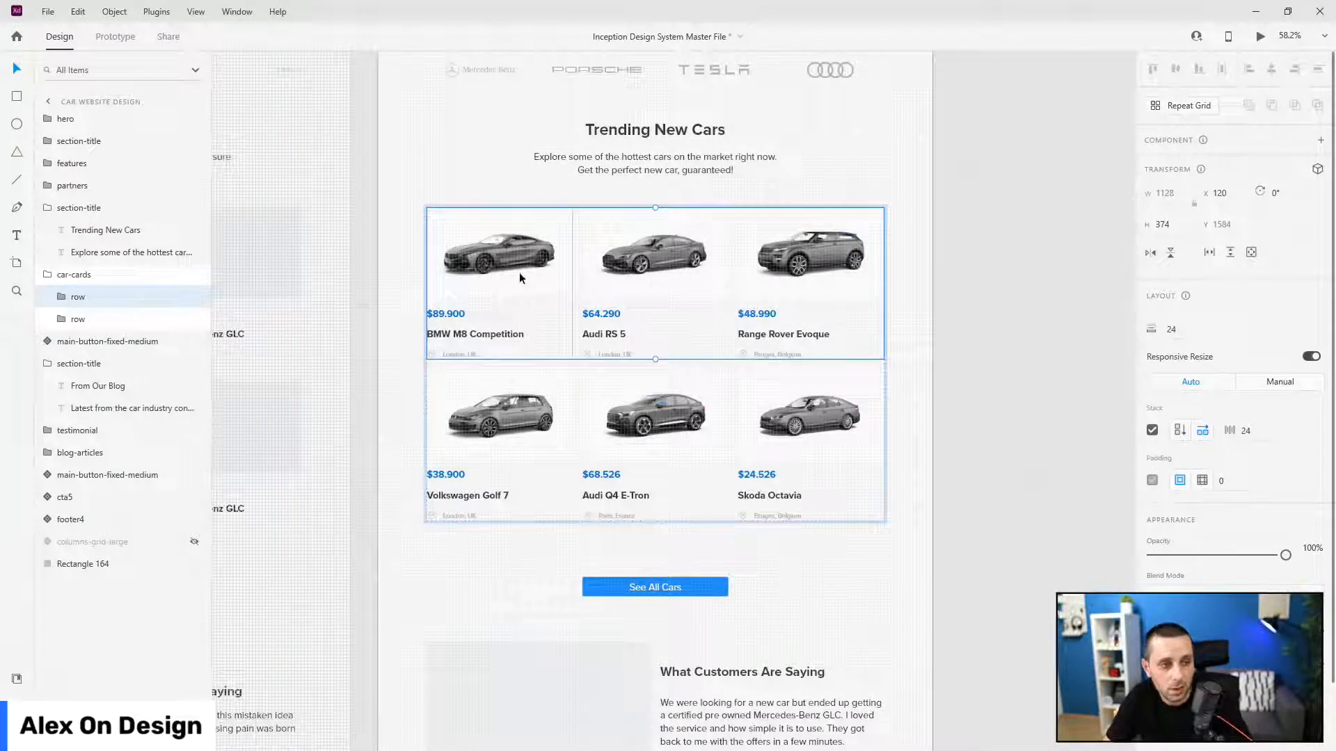
{"action": "left_click", "coordinate": [42, 211]}
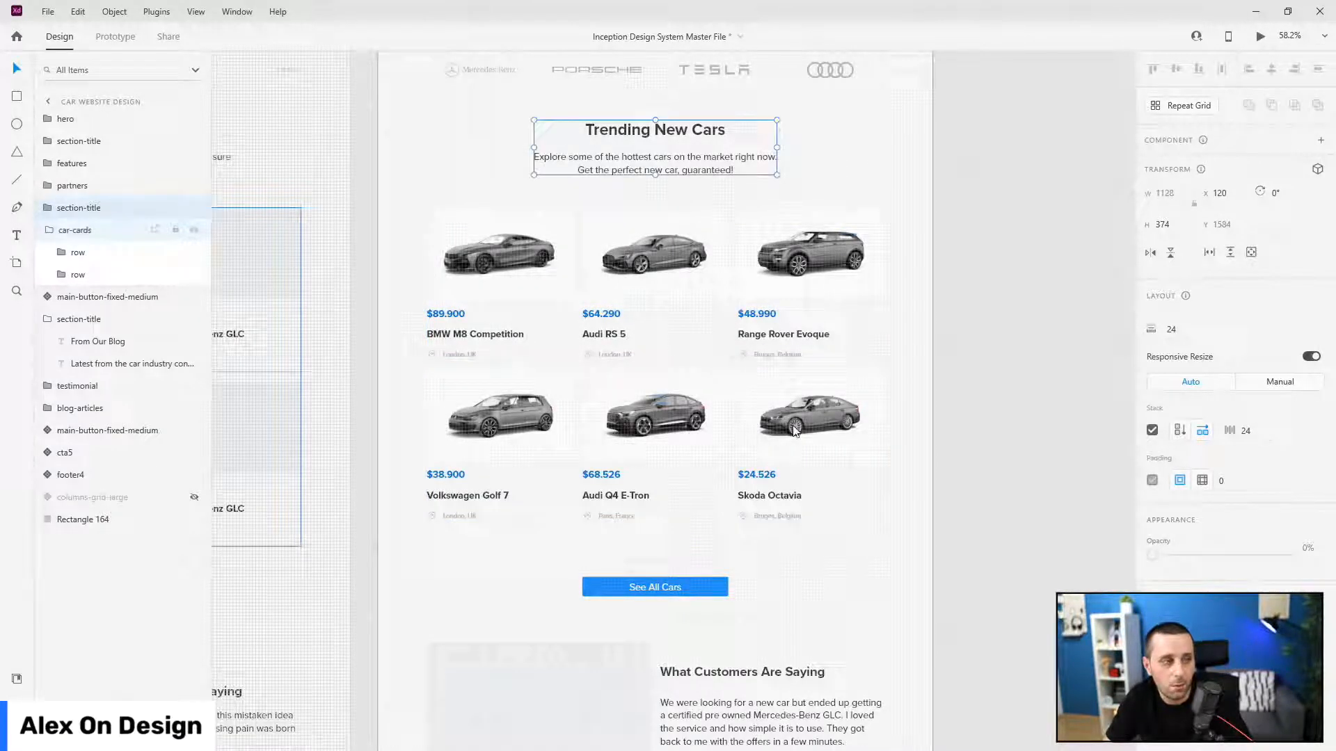
{"action": "left_click", "coordinate": [837, 229]}
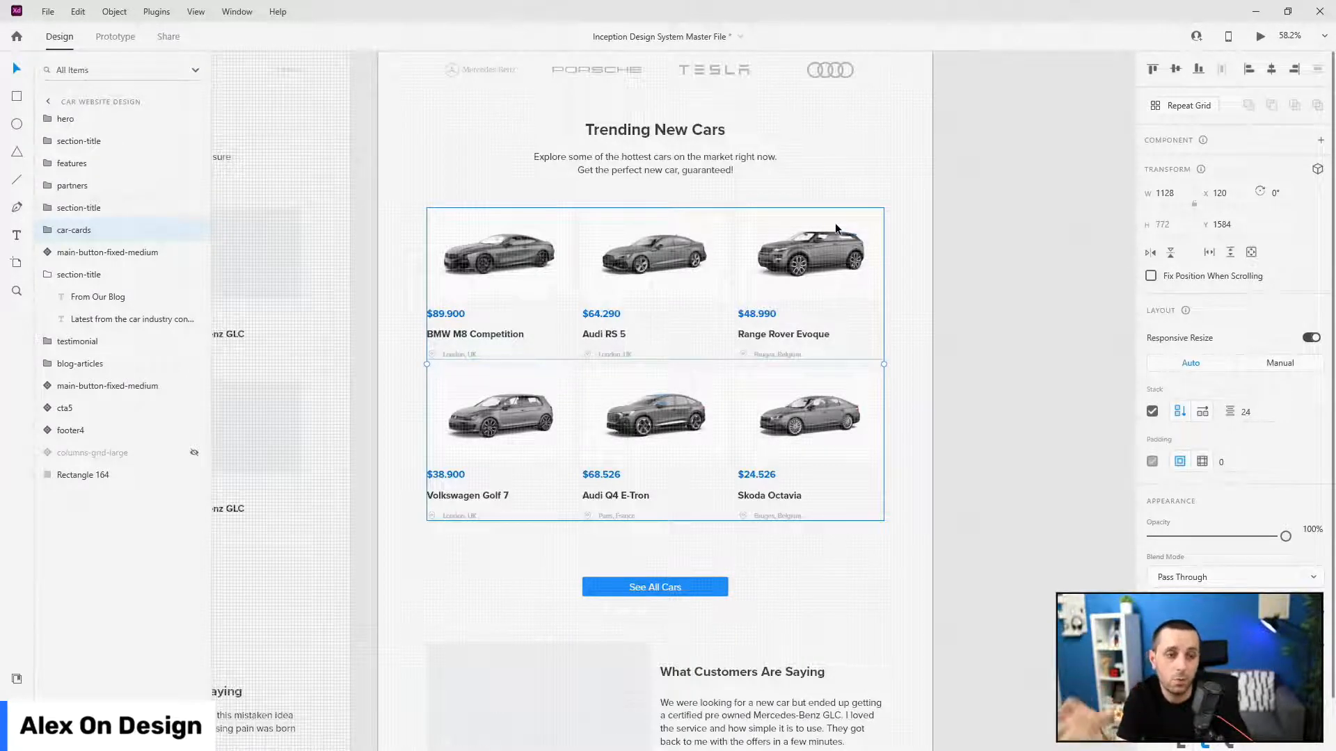
- Review the Car Website Design page from the blog section up to the hero with the car cards filled in
{"action": "scroll", "coordinate": [498, 365], "scroll_direction": "down", "scroll_amount": 3}
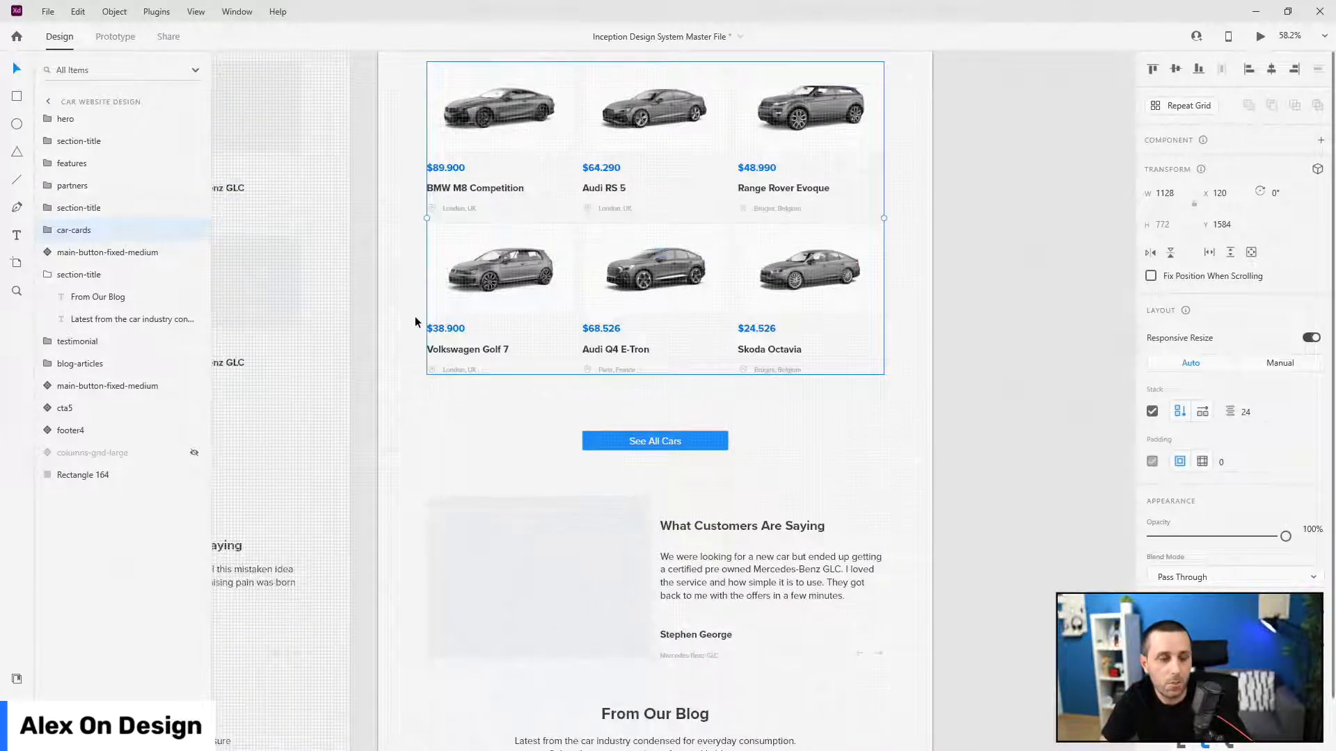
{"action": "scroll", "coordinate": [444, 315], "scroll_direction": "down", "scroll_amount": 5}
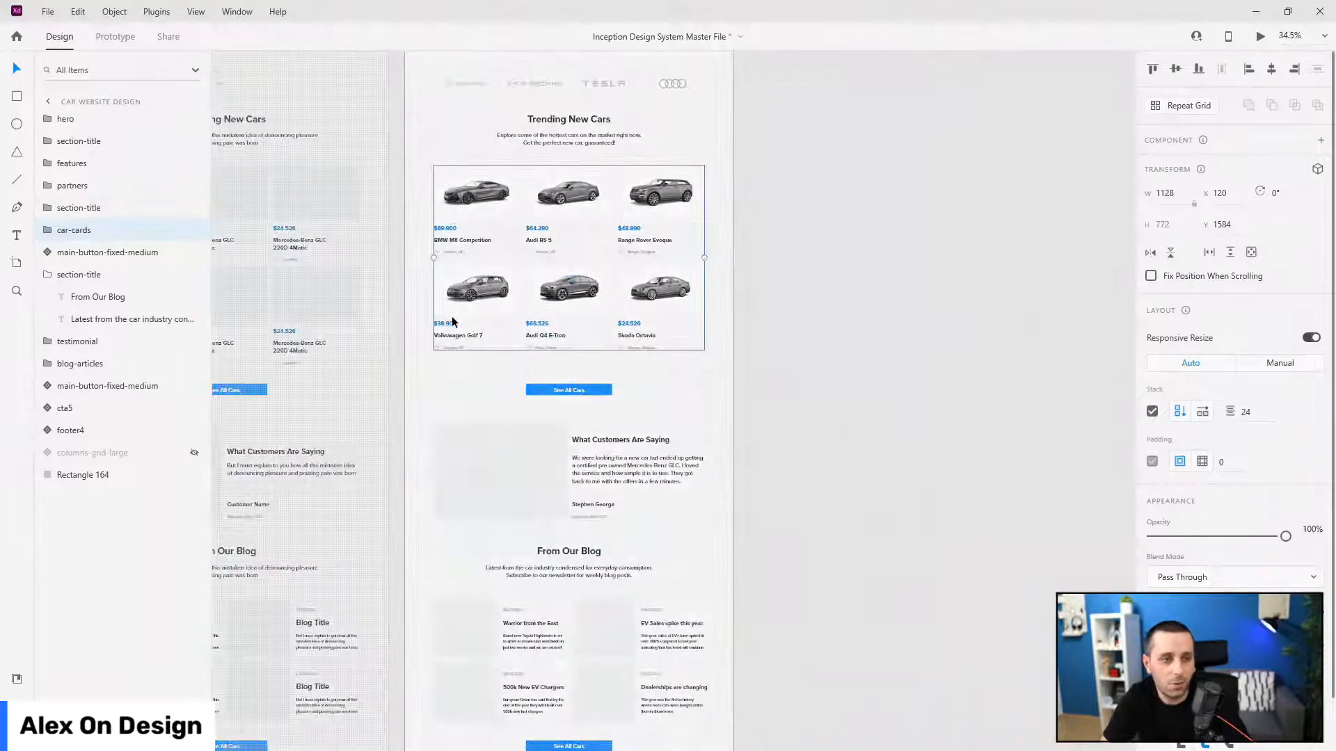
{"action": "scroll", "coordinate": [455, 327], "scroll_direction": "down", "scroll_amount": 3}
{"action": "scroll", "coordinate": [459, 339], "scroll_direction": "up", "scroll_amount": 3}
{"action": "scroll", "coordinate": [459, 341], "scroll_direction": "up", "scroll_amount": 1}
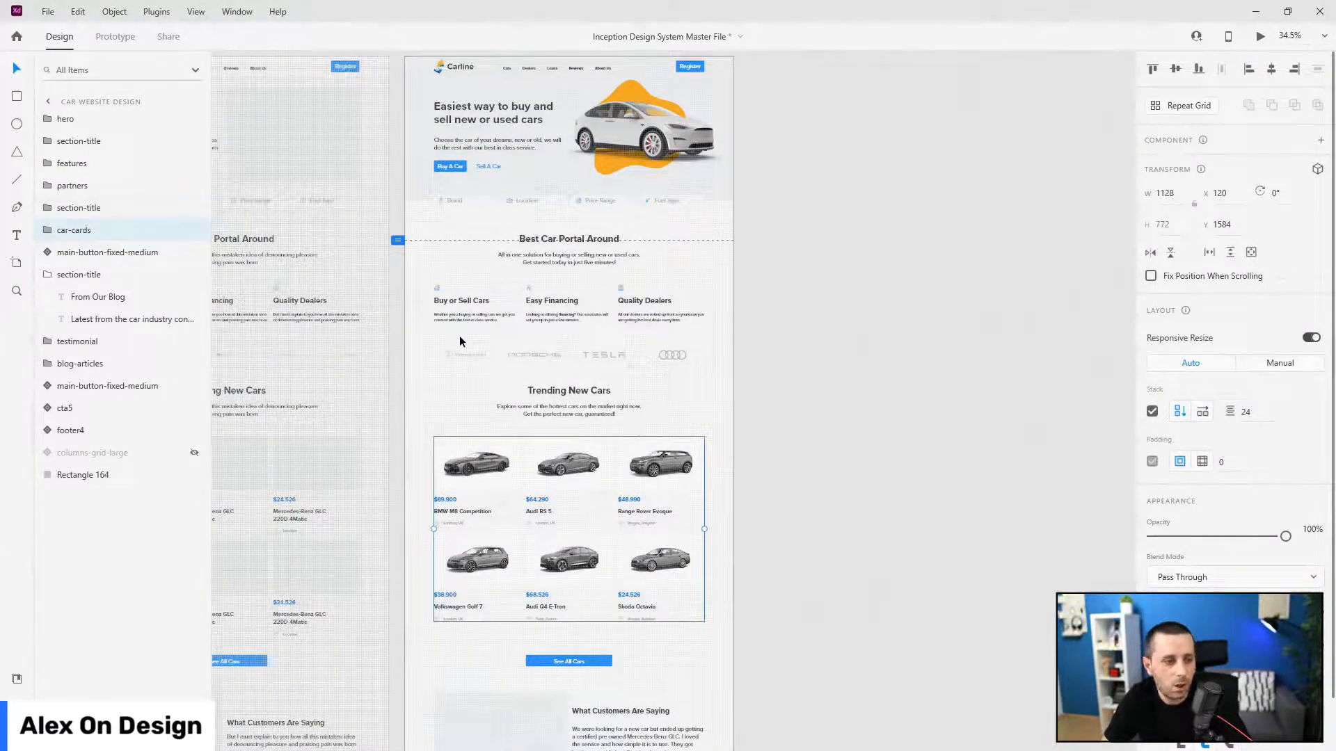
{"action": "scroll", "coordinate": [459, 341], "scroll_direction": "up", "scroll_amount": 1}
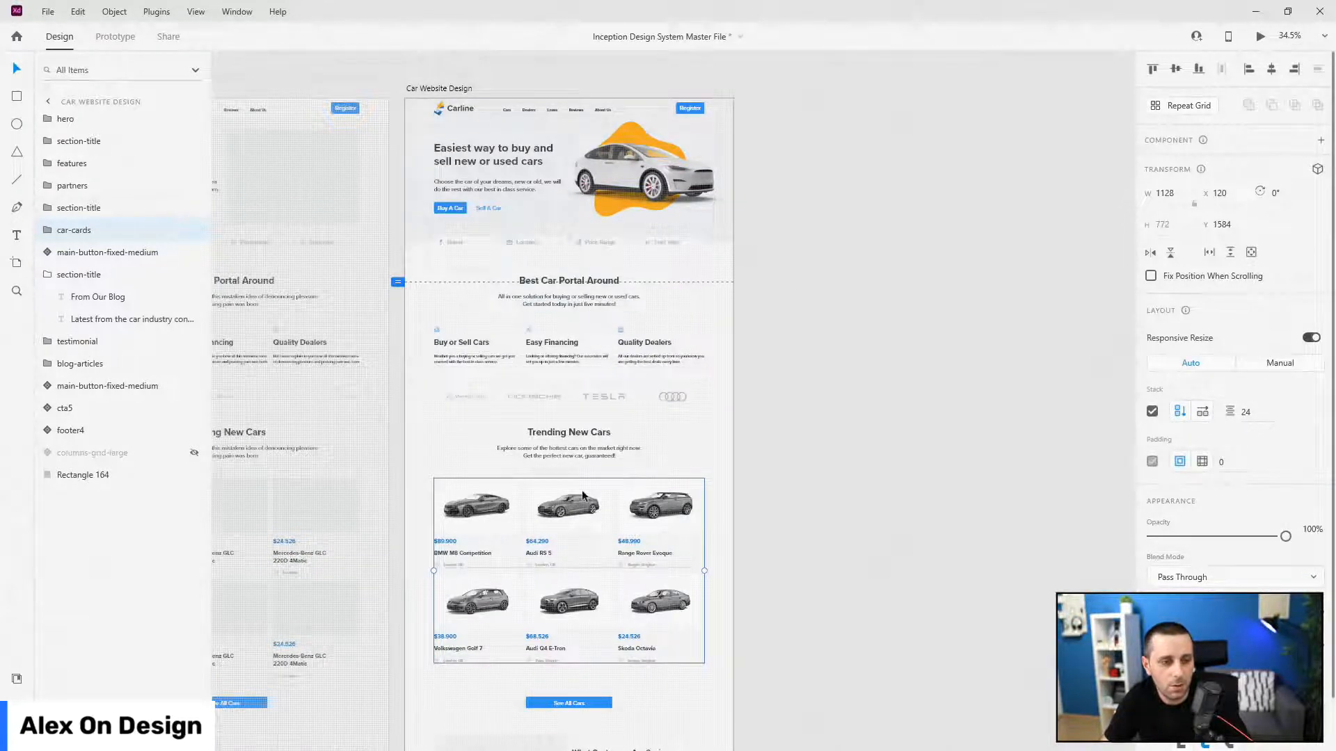
- Fill the testimonial's image placeholder with the photo of the smiling couple at a car, and select its image-large-6col component
{"action": "scroll", "coordinate": [683, 438], "scroll_direction": "down", "scroll_amount": 10}
{"action": "scroll", "coordinate": [522, 352], "scroll_direction": "up", "scroll_amount": 4}
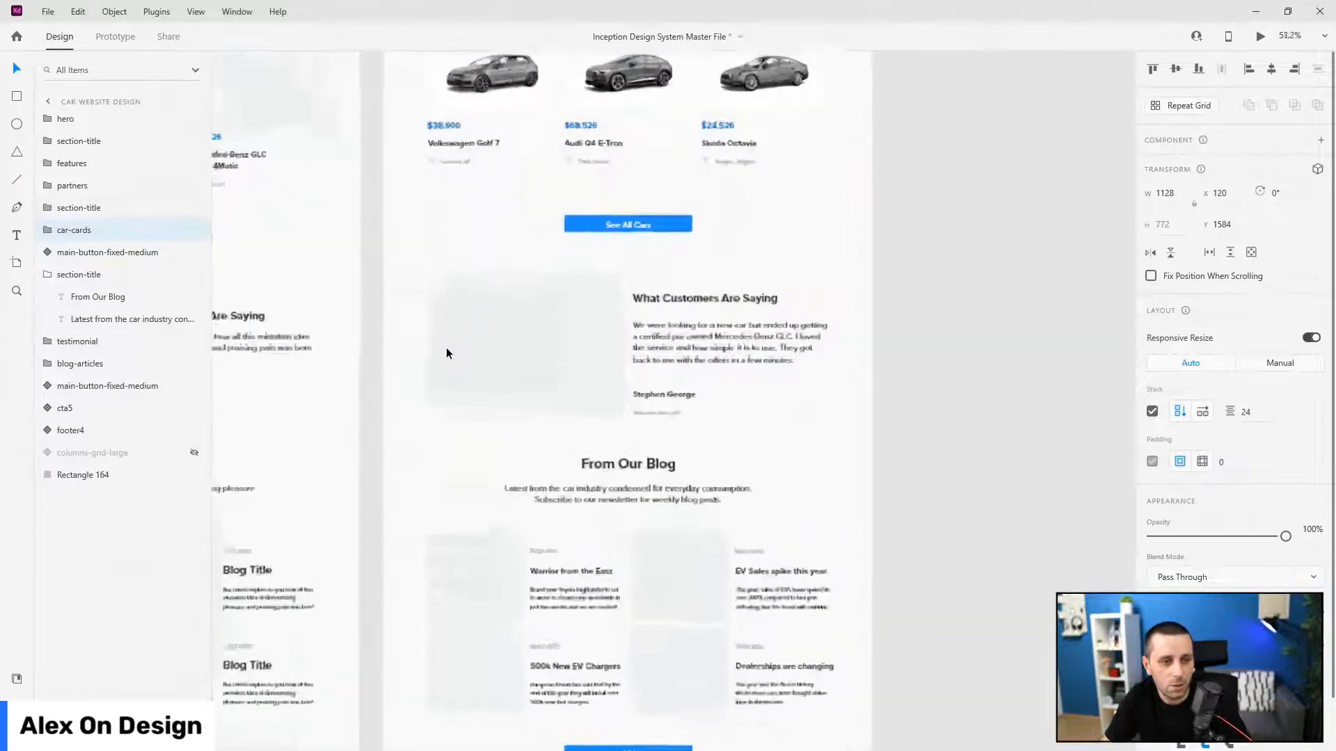
{"action": "left_click", "coordinate": [557, 341], "text": "ctrl"}
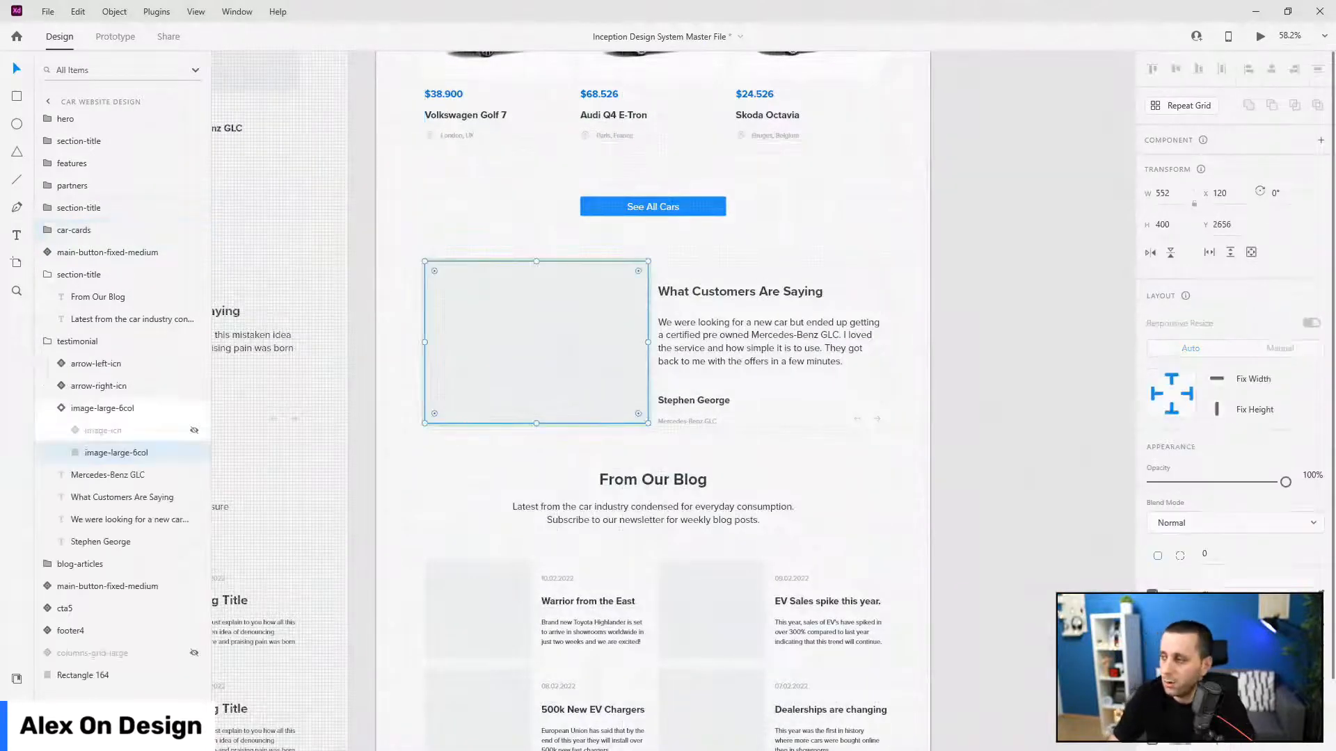
{"action": "left_click_drag", "start_coordinate": [1, 389], "coordinate": [500, 341]}
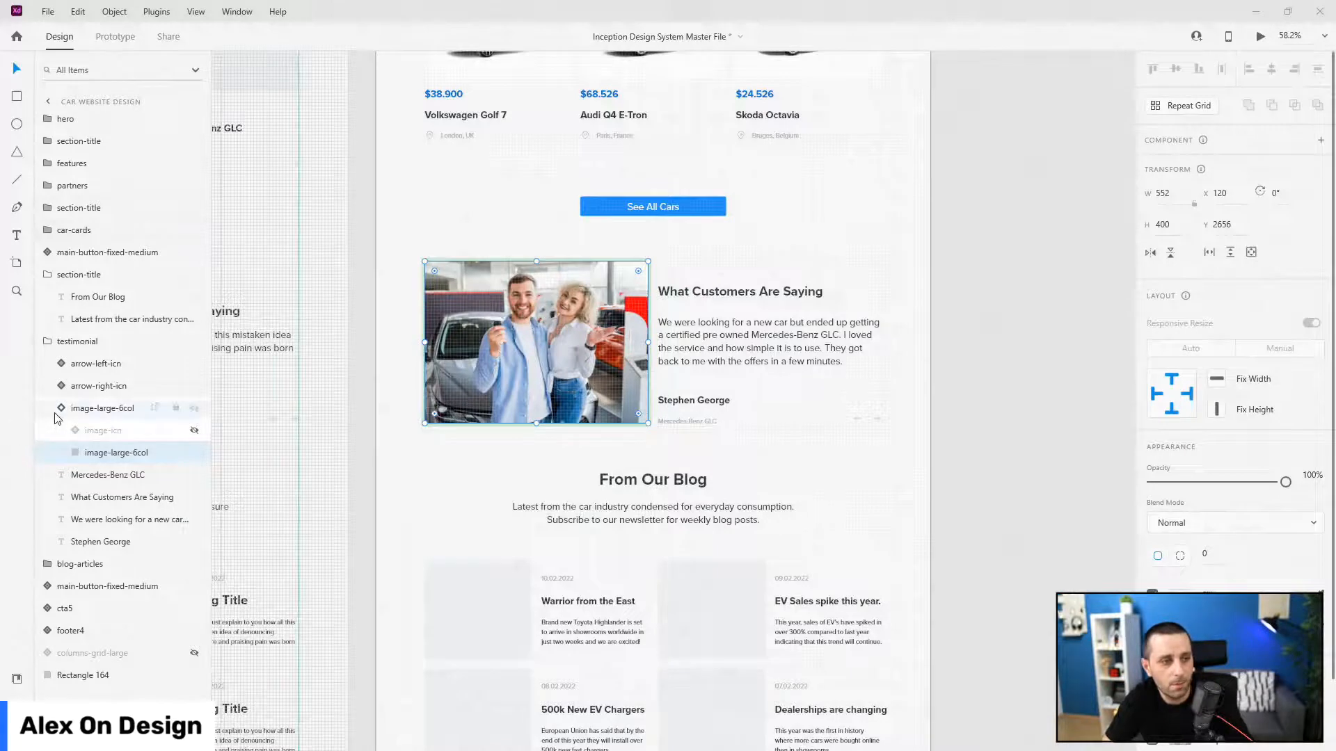
{"action": "left_click", "coordinate": [102, 408]}
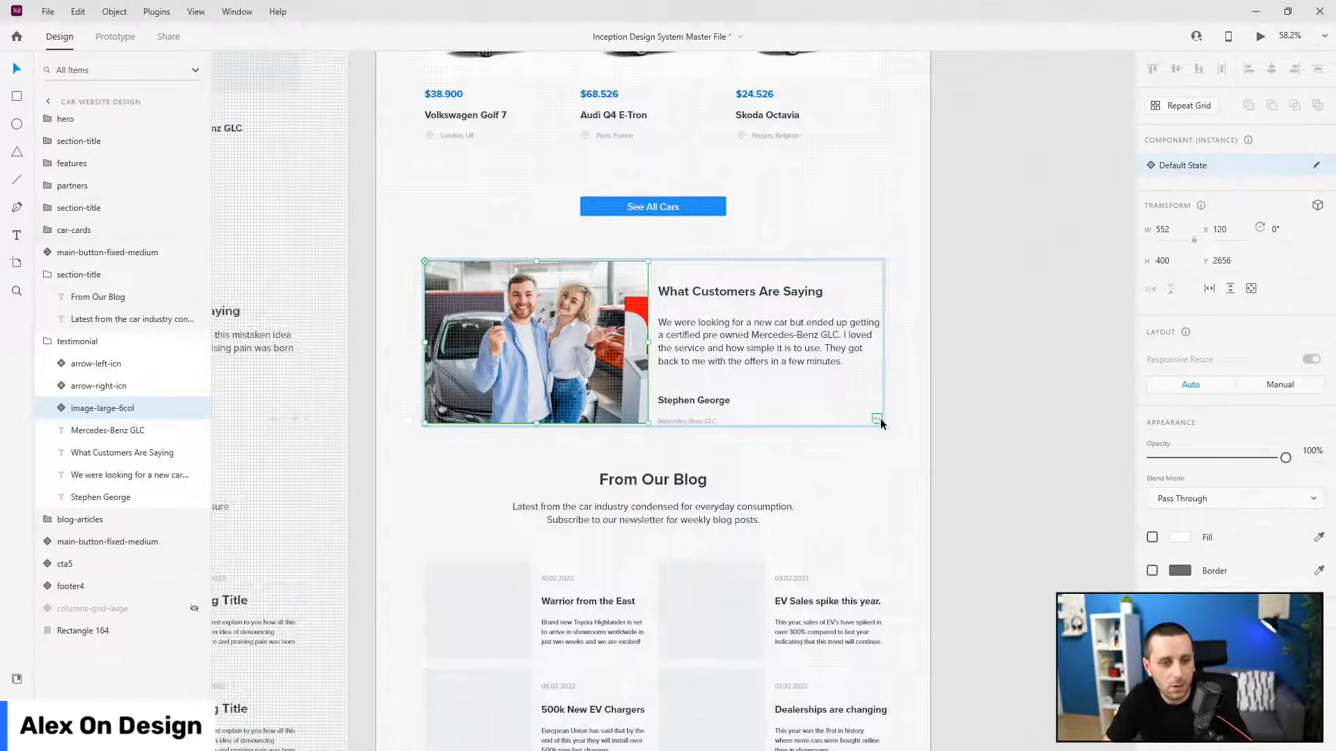
- Fill the "Warrior from the East" card with the SUV photo, shifted slightly right in its frame, and the "EV Sales spike this year." card with the showroom handshake photo
{"action": "scroll", "coordinate": [876, 423], "scroll_direction": "down", "scroll_amount": 5}
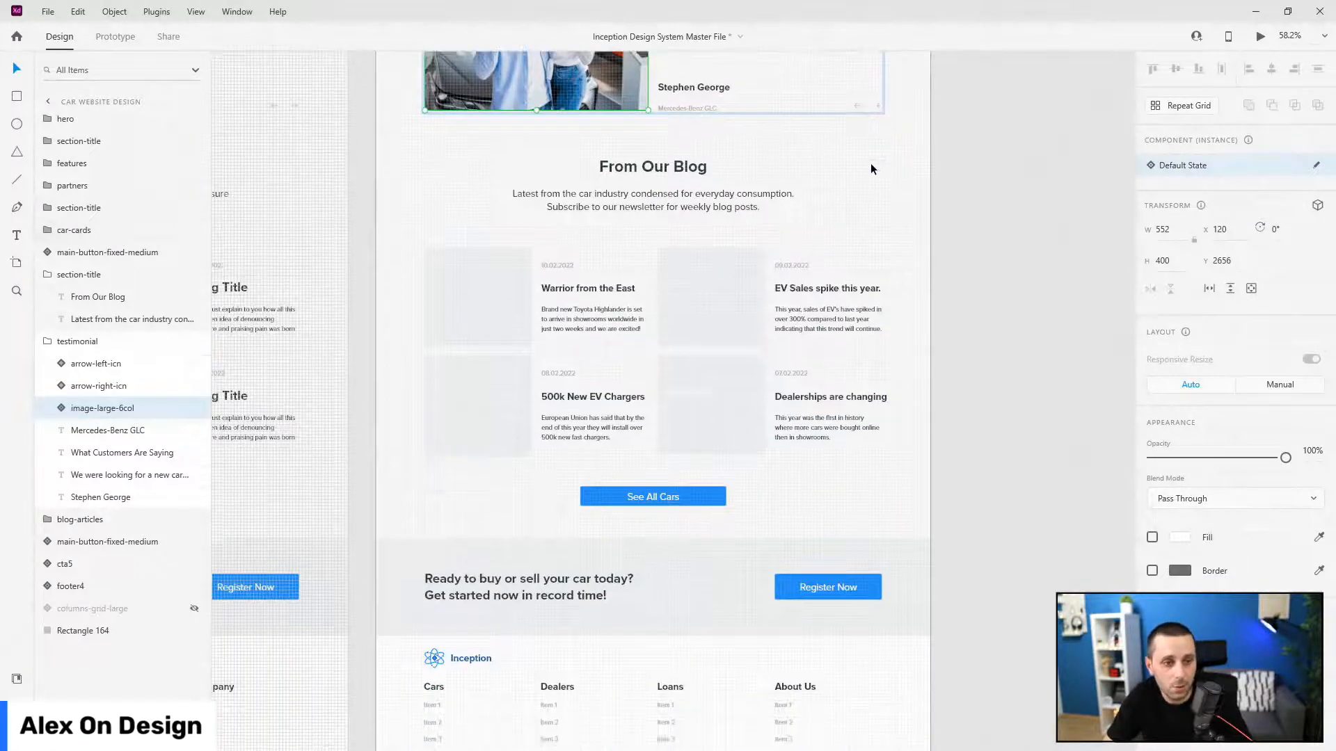
{"action": "left_click", "coordinate": [474, 289], "text": "ctrl"}
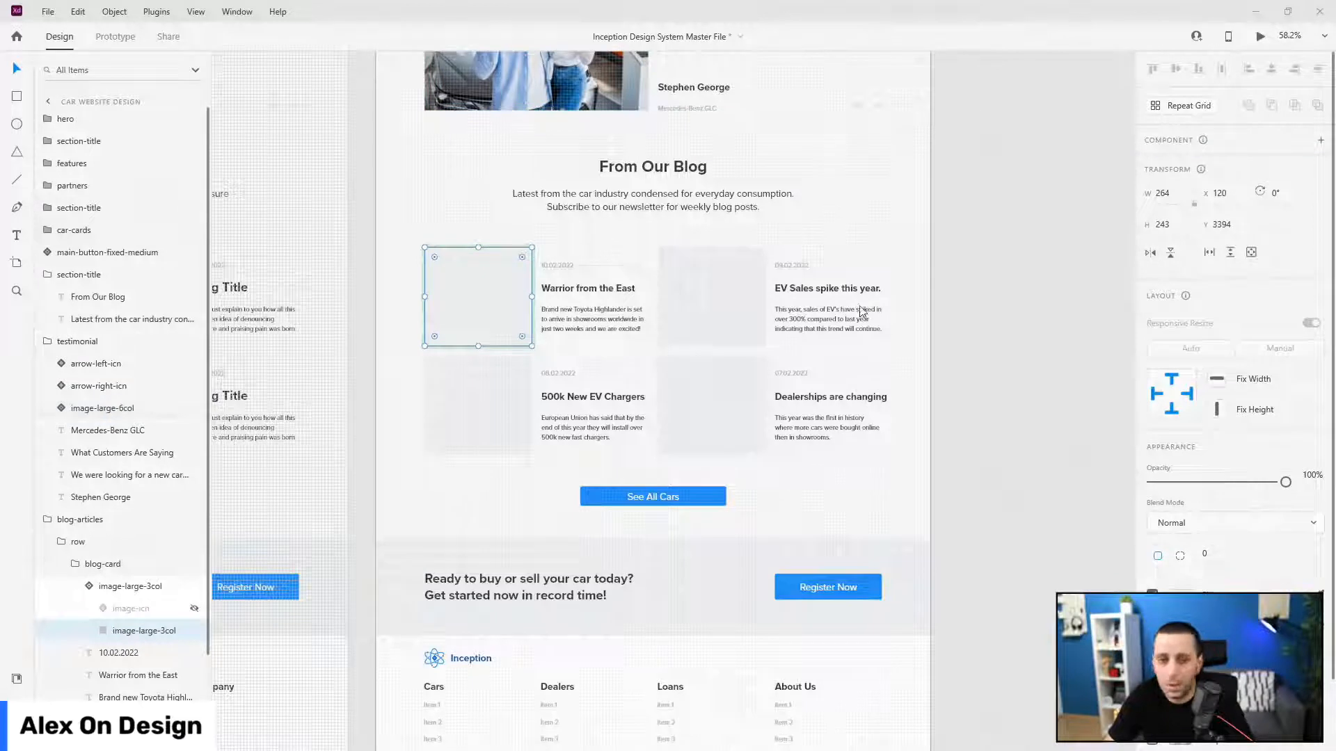
{"action": "left_click_drag", "start_coordinate": [863, 311], "coordinate": [466, 285]}
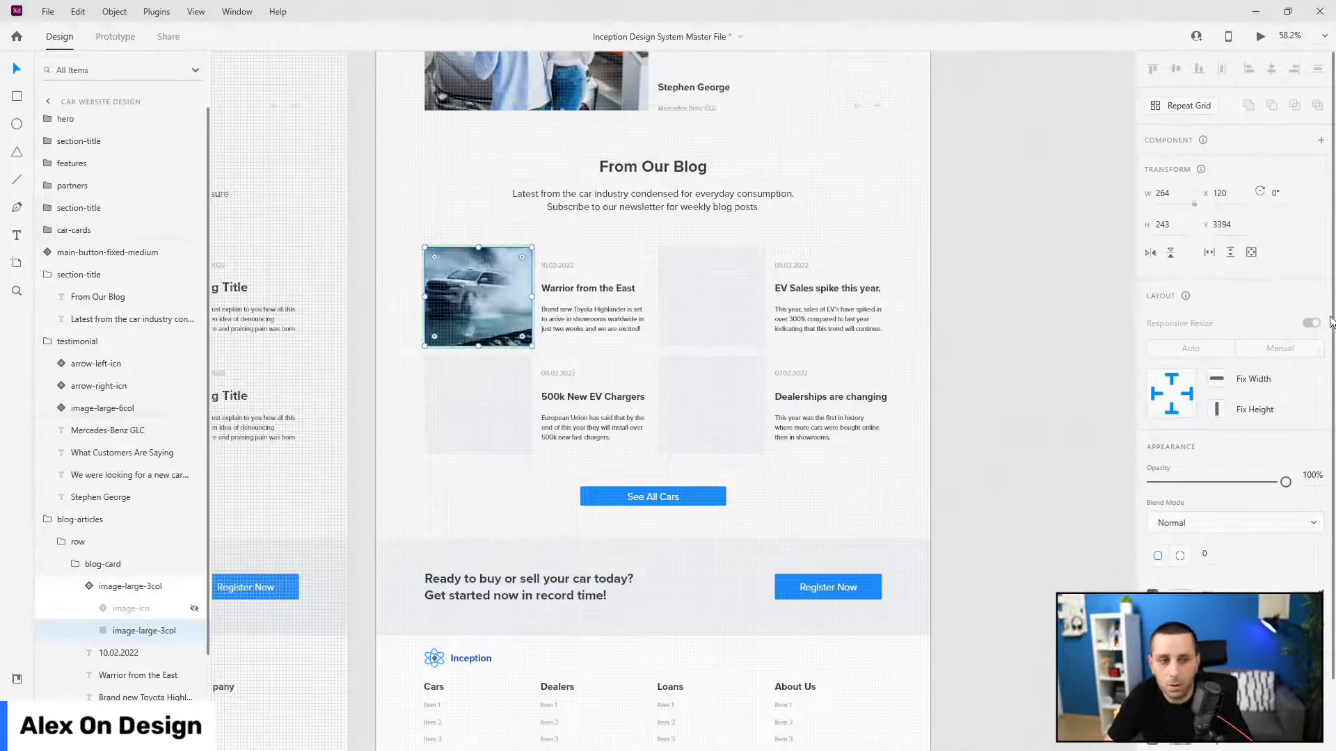
{"action": "double_click", "coordinate": [485, 308]}
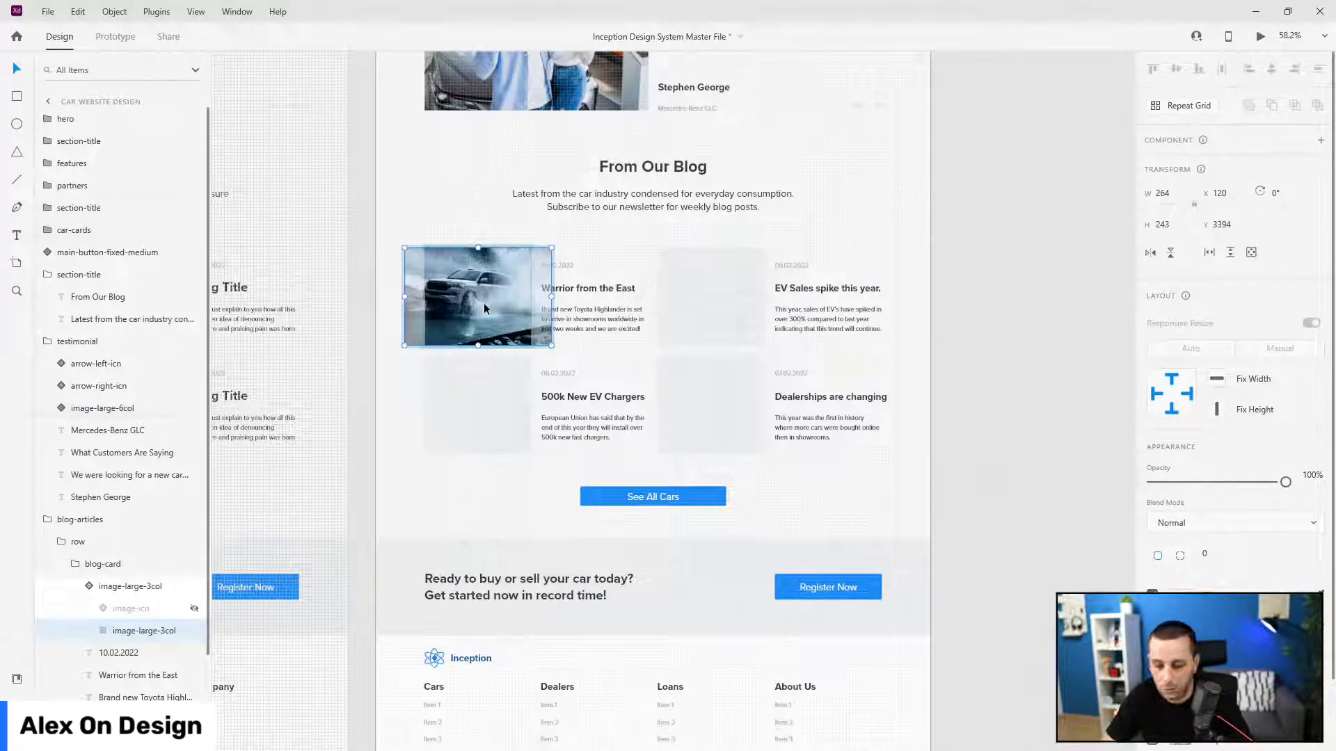
{"action": "key", "text": "shift+Right"}
{"action": "key", "text": "shift+Right"}
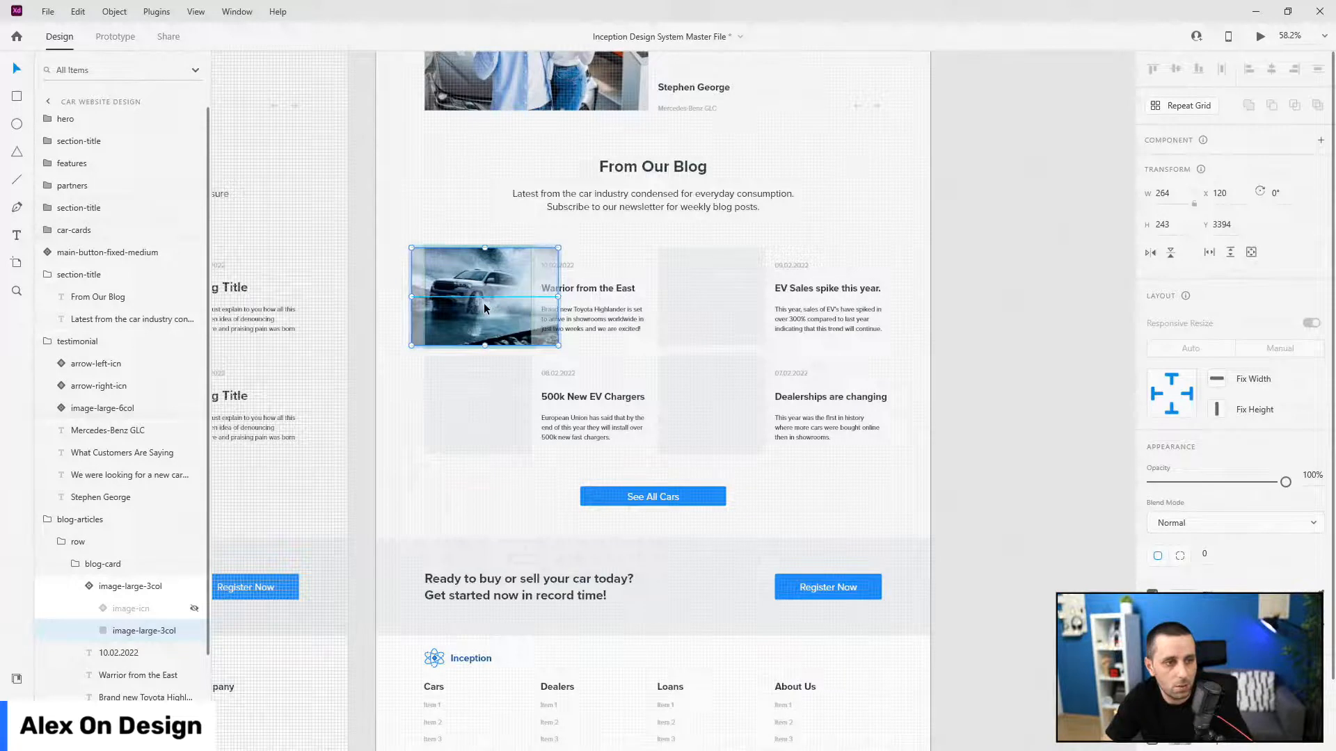
{"action": "left_click", "coordinate": [733, 286]}
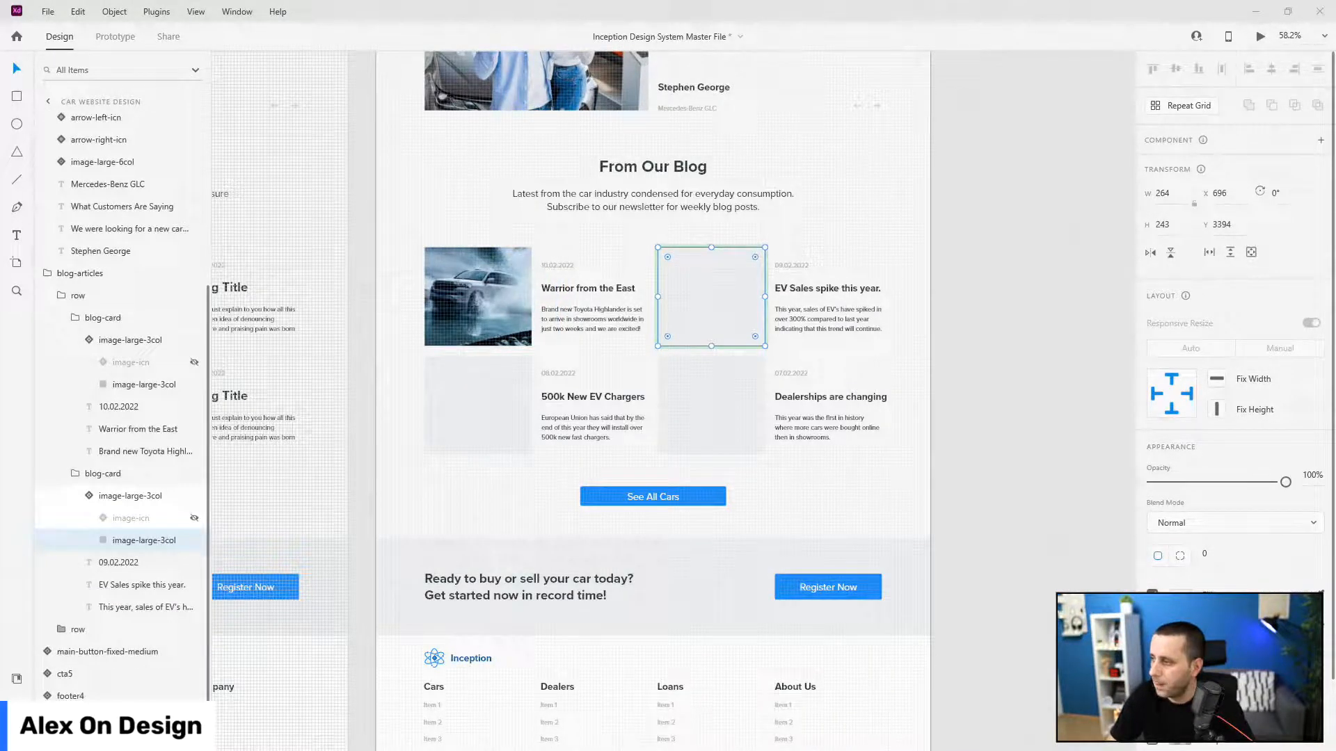
{"action": "left_click_drag", "start_coordinate": [924, 352], "coordinate": [703, 302]}
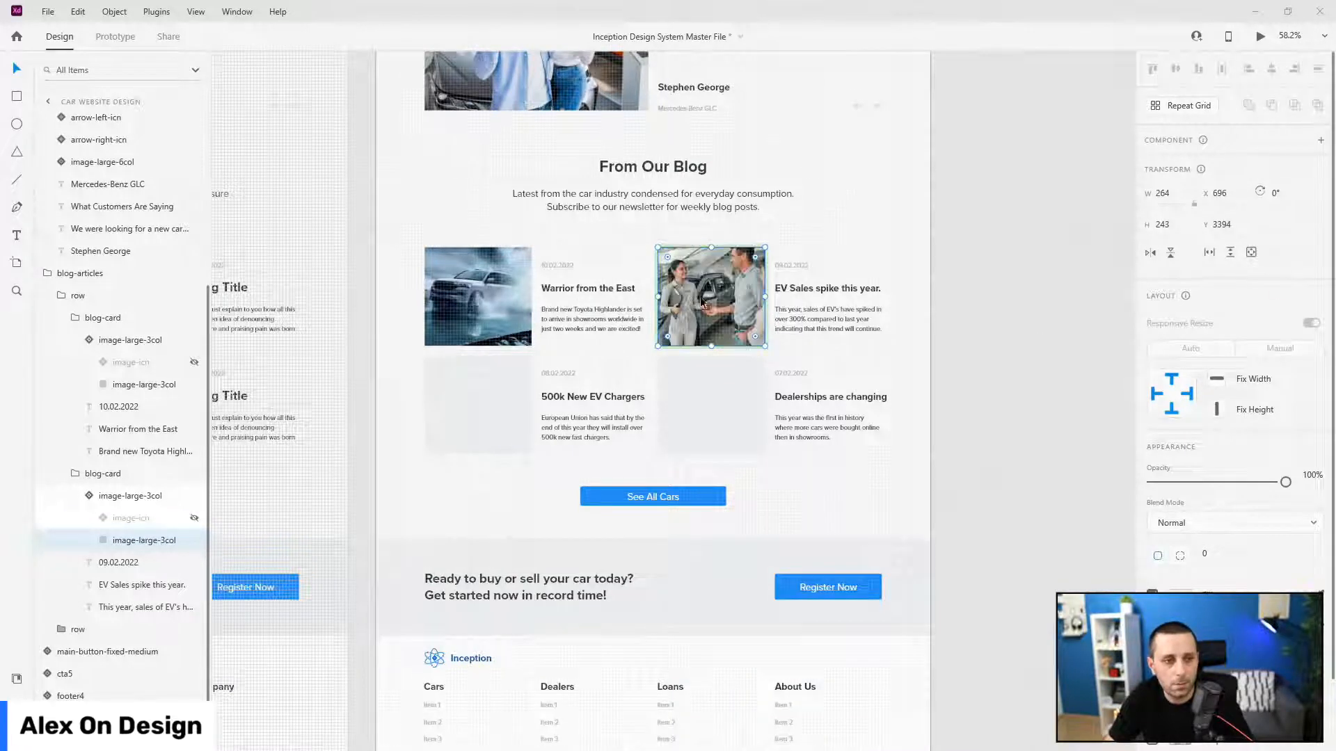
- Fill the "500k New EV Chargers" card's image with the charging-plug photo and shift the photo left within its frame
{"action": "left_click", "coordinate": [515, 414]}
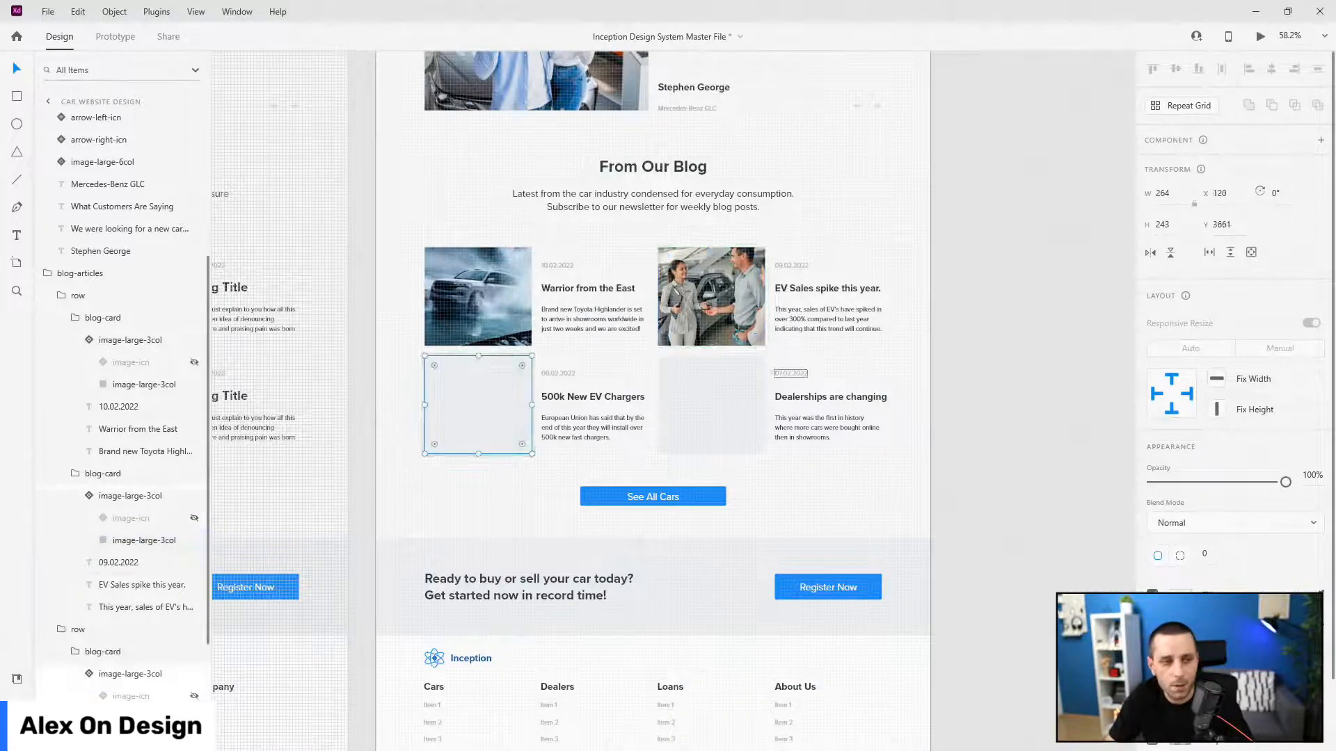
{"action": "left_click_drag", "start_coordinate": [1266, 303], "coordinate": [459, 384]}
{"action": "double_click", "coordinate": [487, 408]}
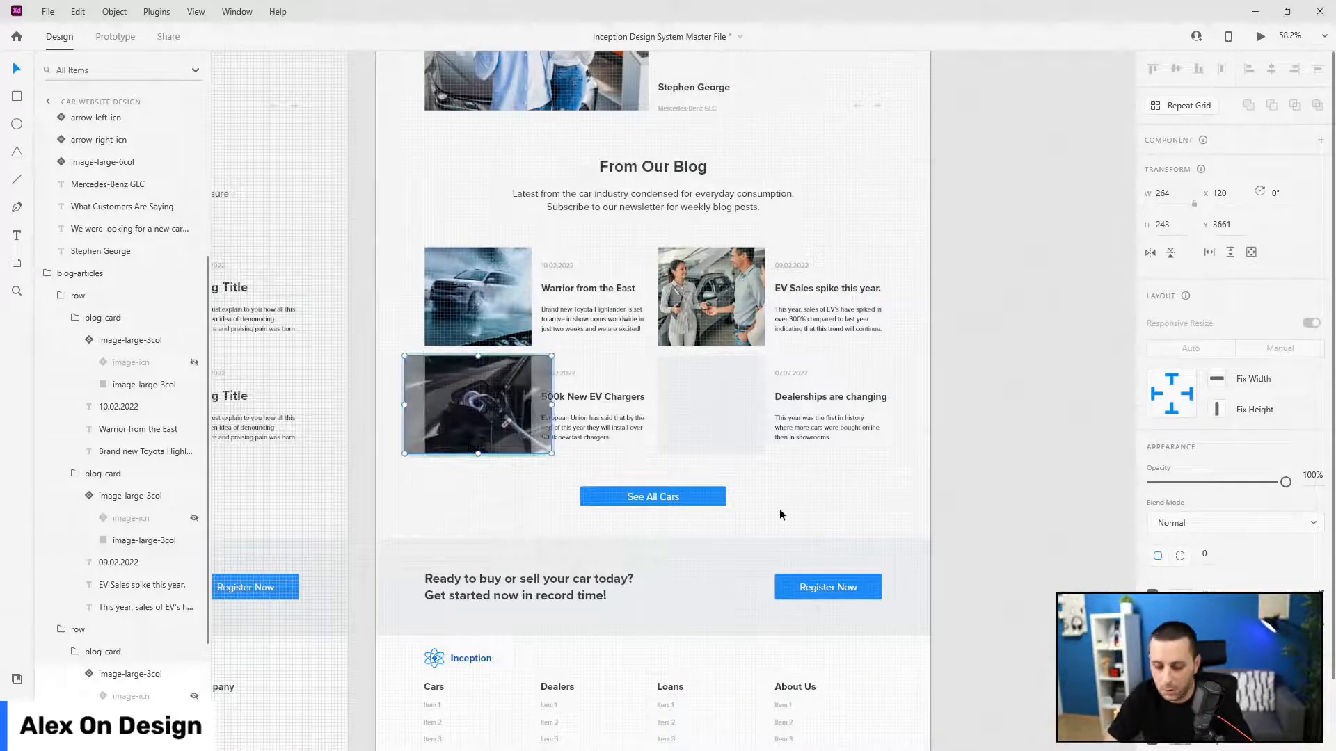
{"action": "key", "text": "shift+Left"}
{"action": "key", "text": "shift+Left"}
{"action": "key", "text": "shift+Left"}
{"action": "key", "text": "shift+Left"}
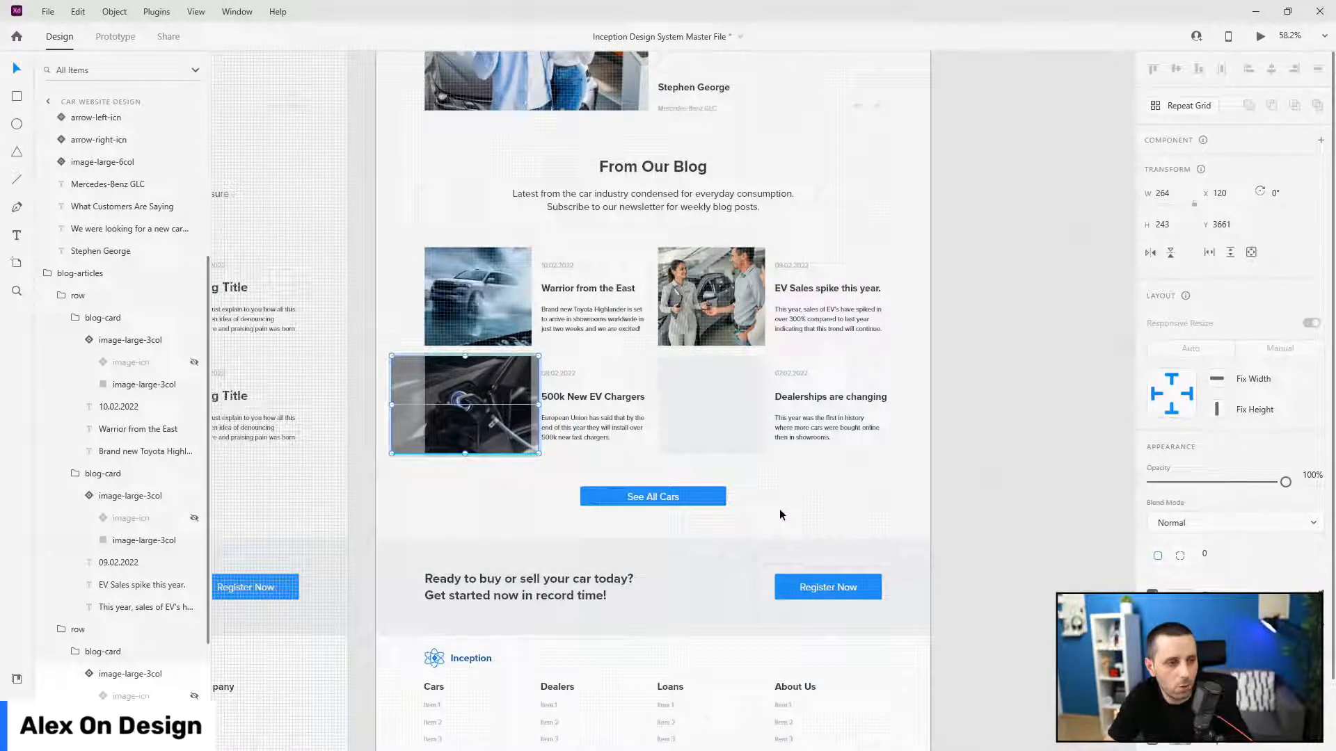
{"action": "key", "text": "Right"}
{"action": "key", "text": "Right"}
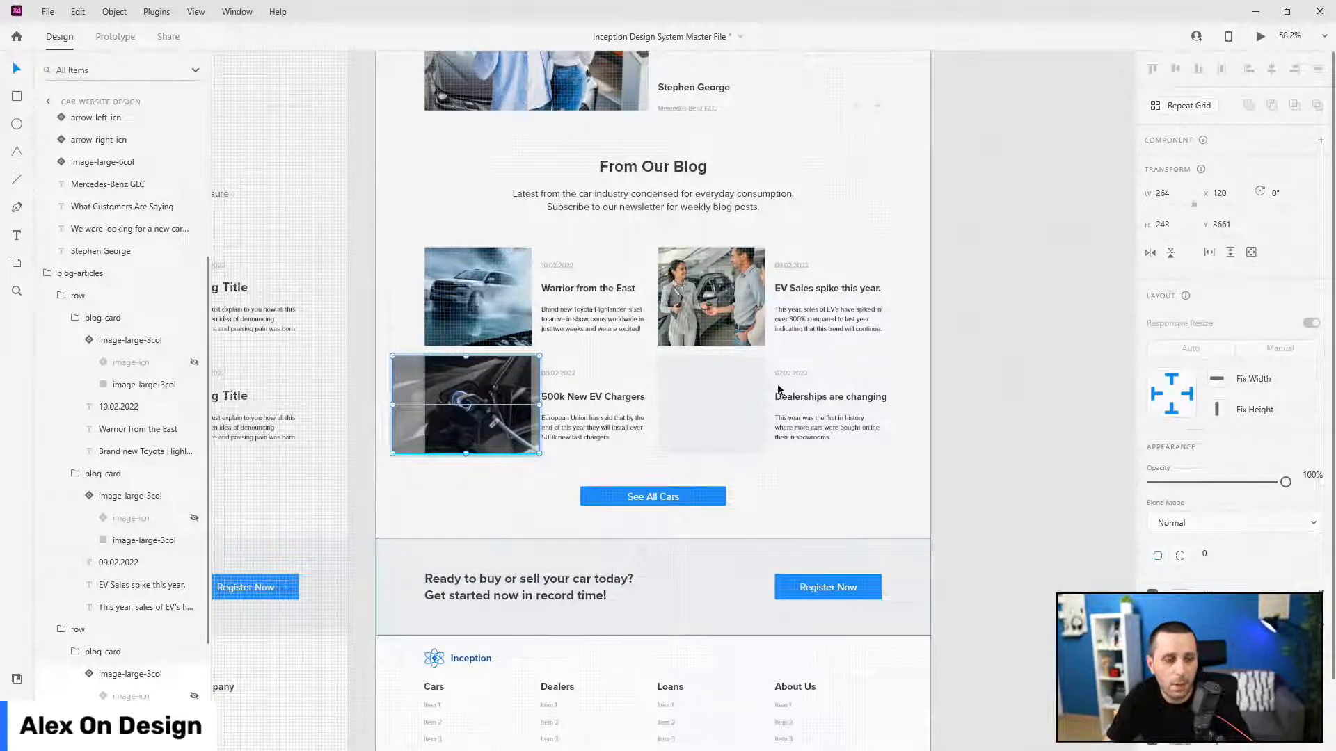
{"action": "left_click_drag", "start_coordinate": [841, 541], "coordinate": [799, 515]}
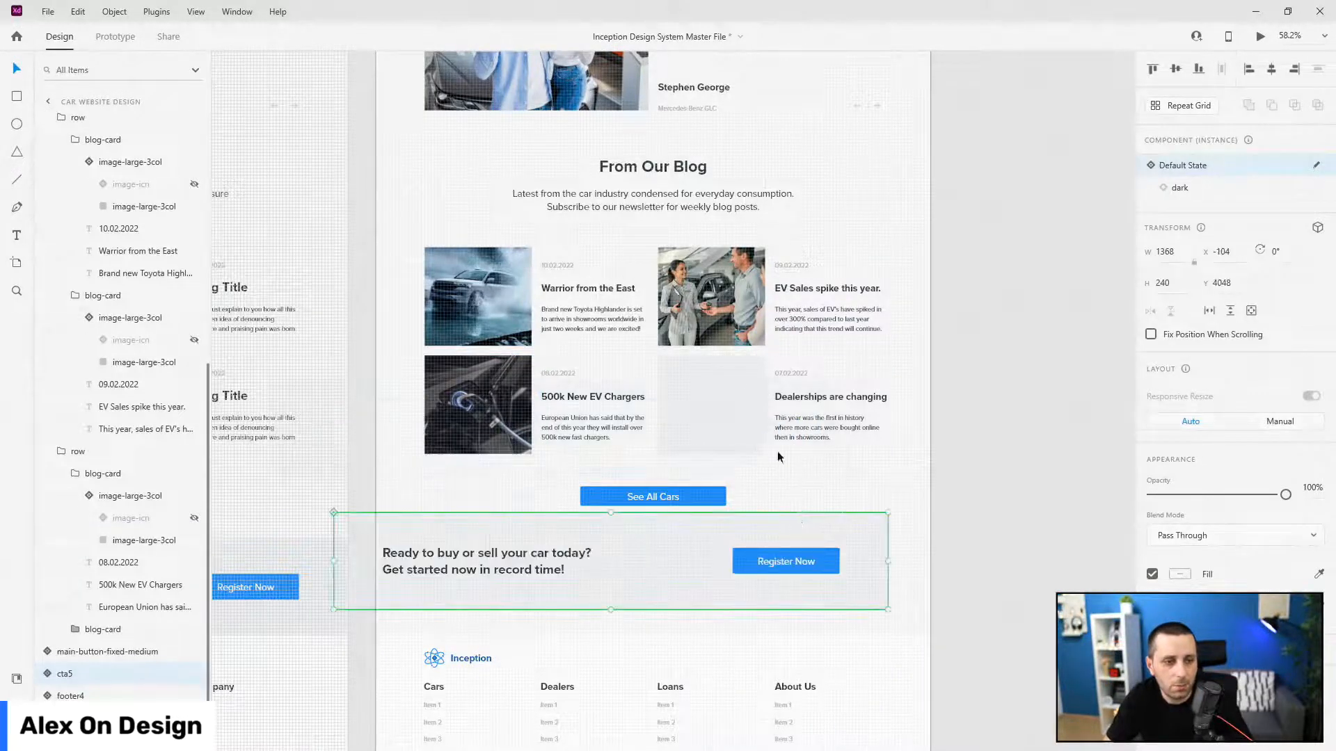
{"action": "left_click", "coordinate": [77, 12]}
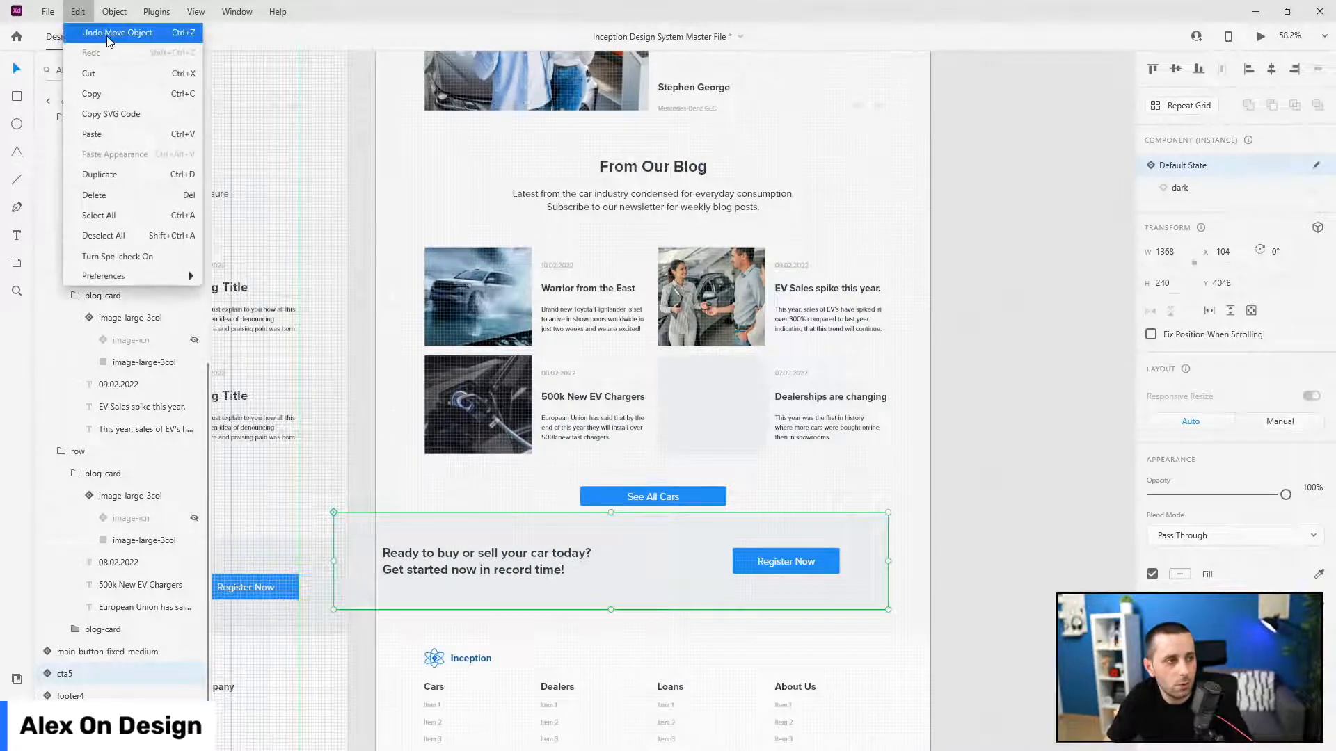
{"action": "left_click", "coordinate": [117, 29]}
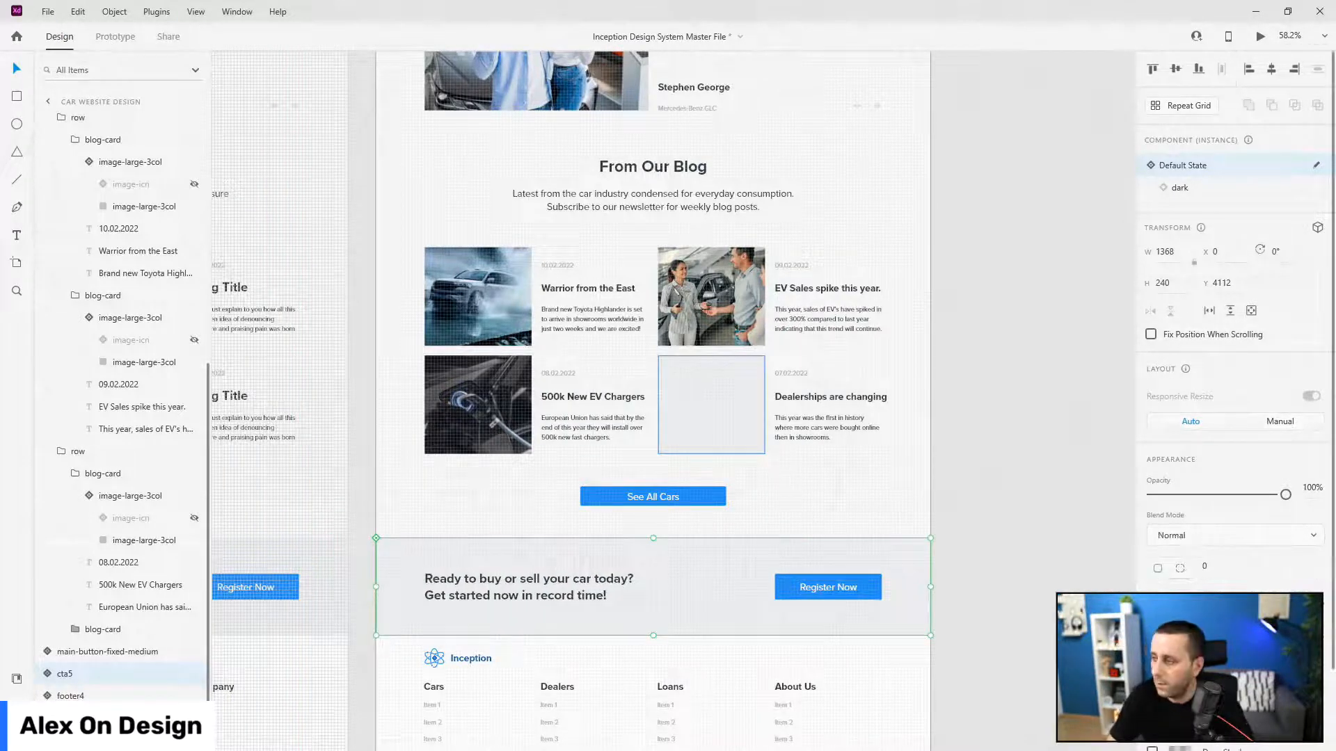
- Fill the "Dealerships are changing" card's image with the orange car photo, shift it left within its frame, and deselect everything
{"action": "left_click", "coordinate": [681, 398]}
{"action": "left_click_drag", "start_coordinate": [888, 462], "coordinate": [734, 391]}
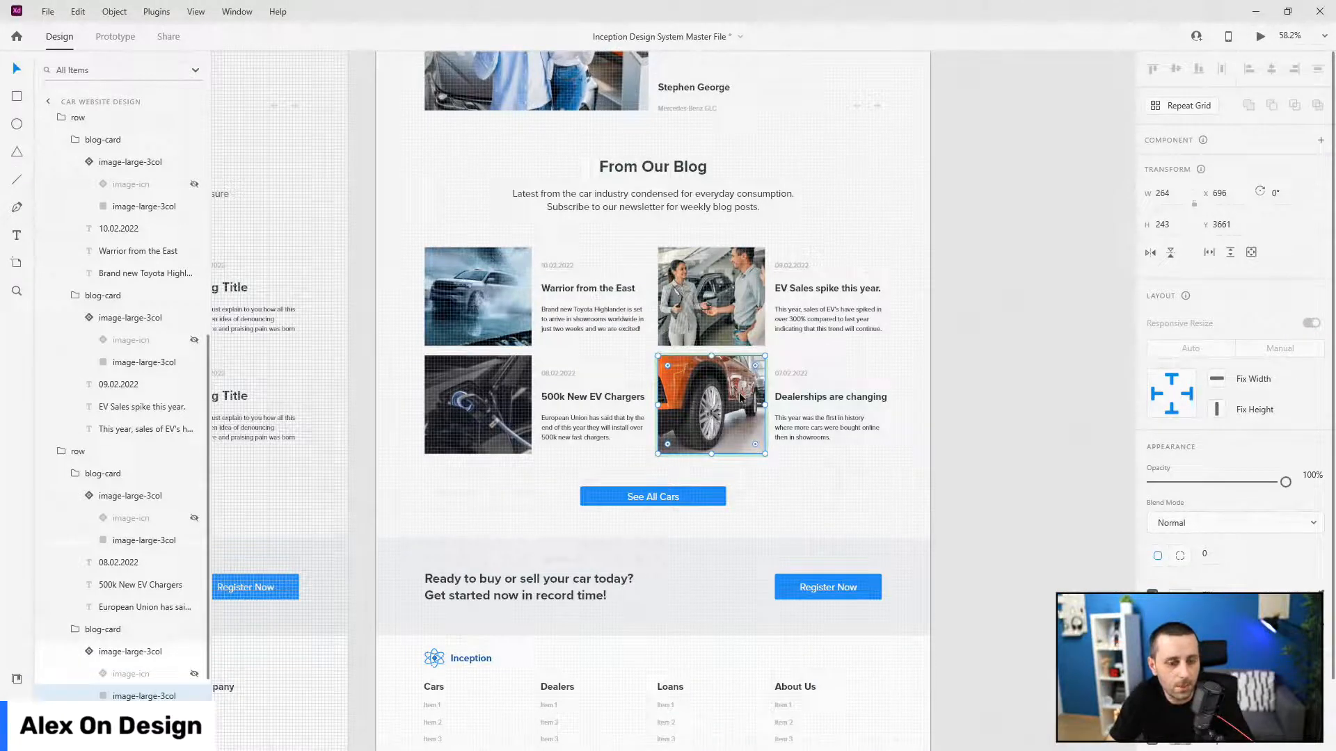
{"action": "double_click", "coordinate": [734, 391]}
{"action": "key", "text": "shift+Left"}
{"action": "key", "text": "shift+Left"}
{"action": "key", "text": "shift+Left"}
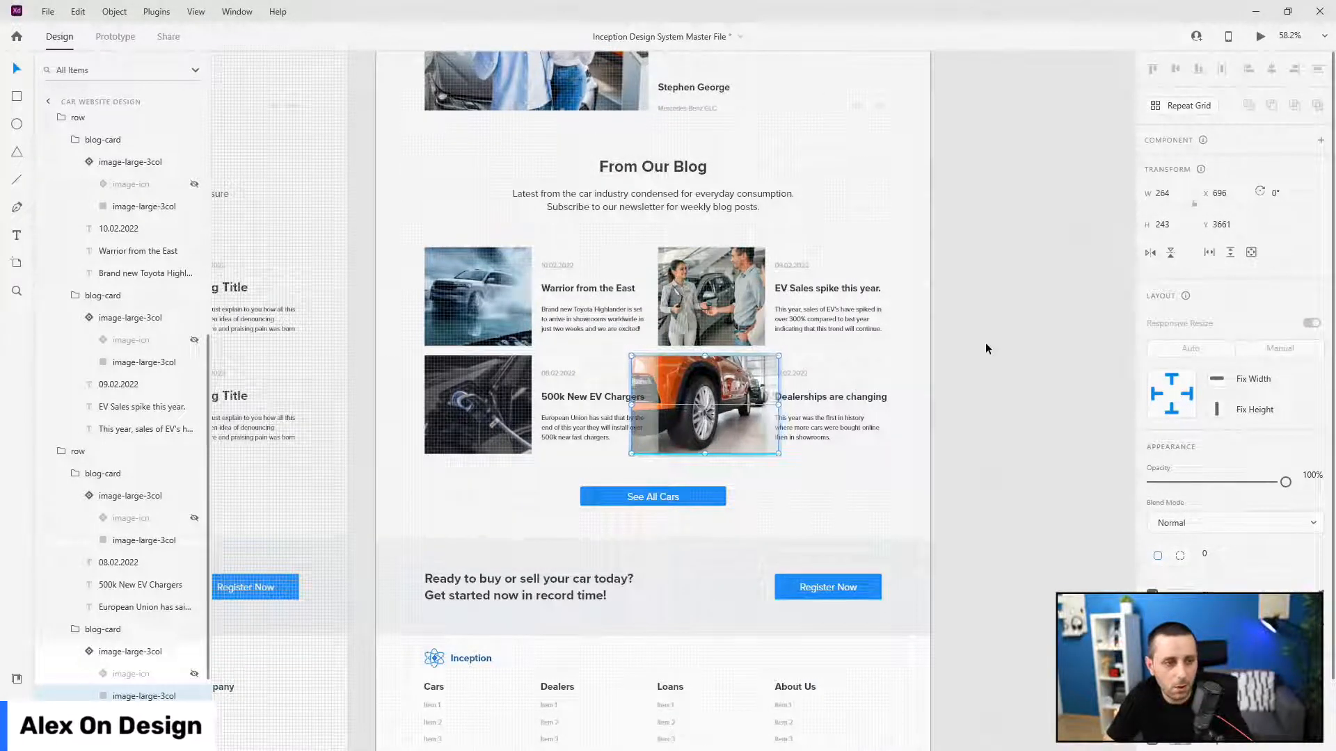
{"action": "key", "text": "shift+Left"}
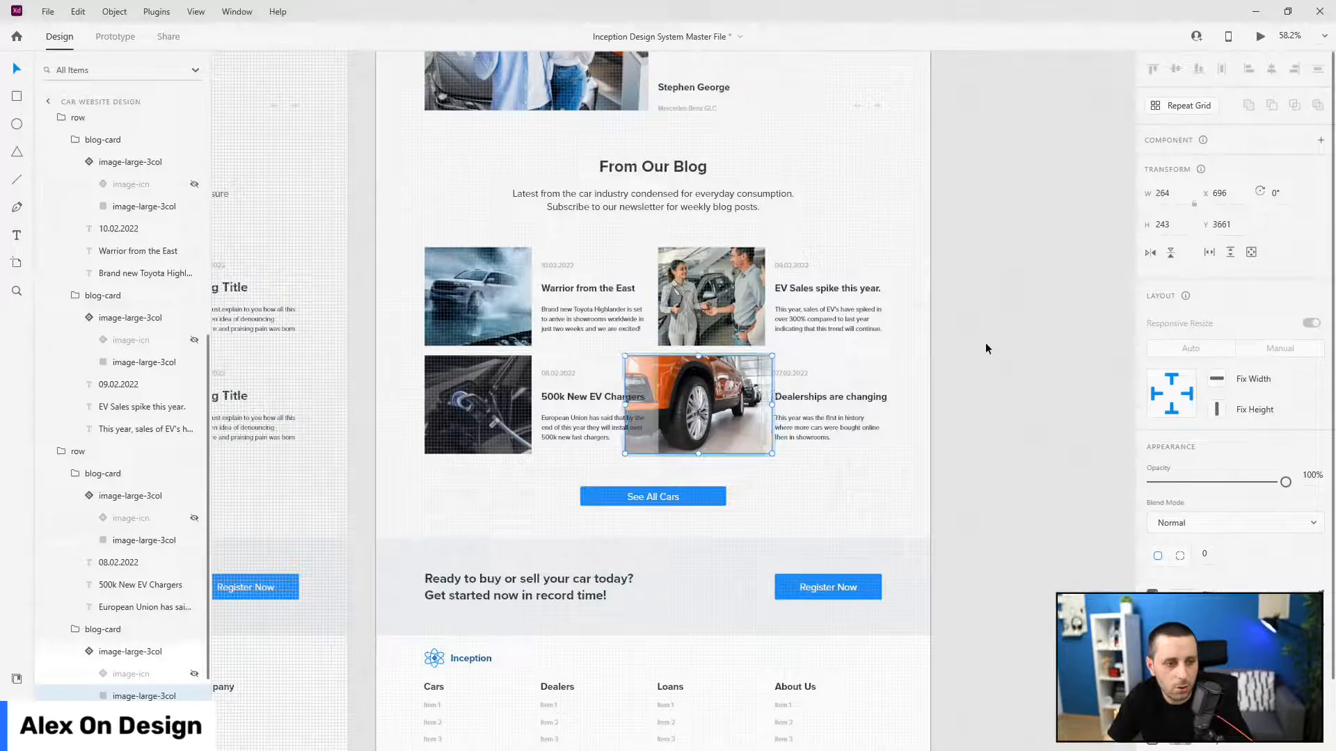
{"action": "key", "text": "Escape"}
{"action": "key", "text": "Escape"}
- Examine the four blog card images, including a close look at the orange car photo
{"action": "scroll", "coordinate": [793, 376], "scroll_direction": "up", "scroll_amount": 6}
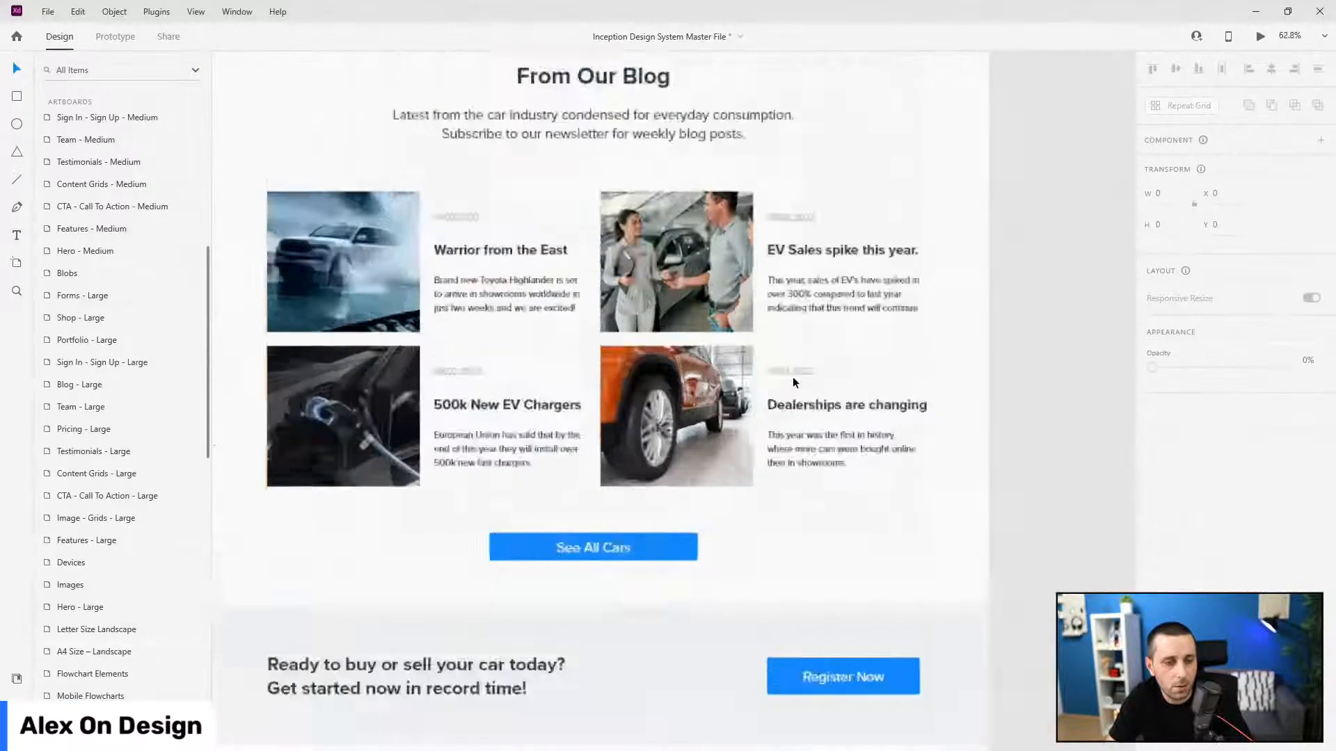
{"action": "scroll", "coordinate": [757, 390], "scroll_direction": "down", "scroll_amount": 6}
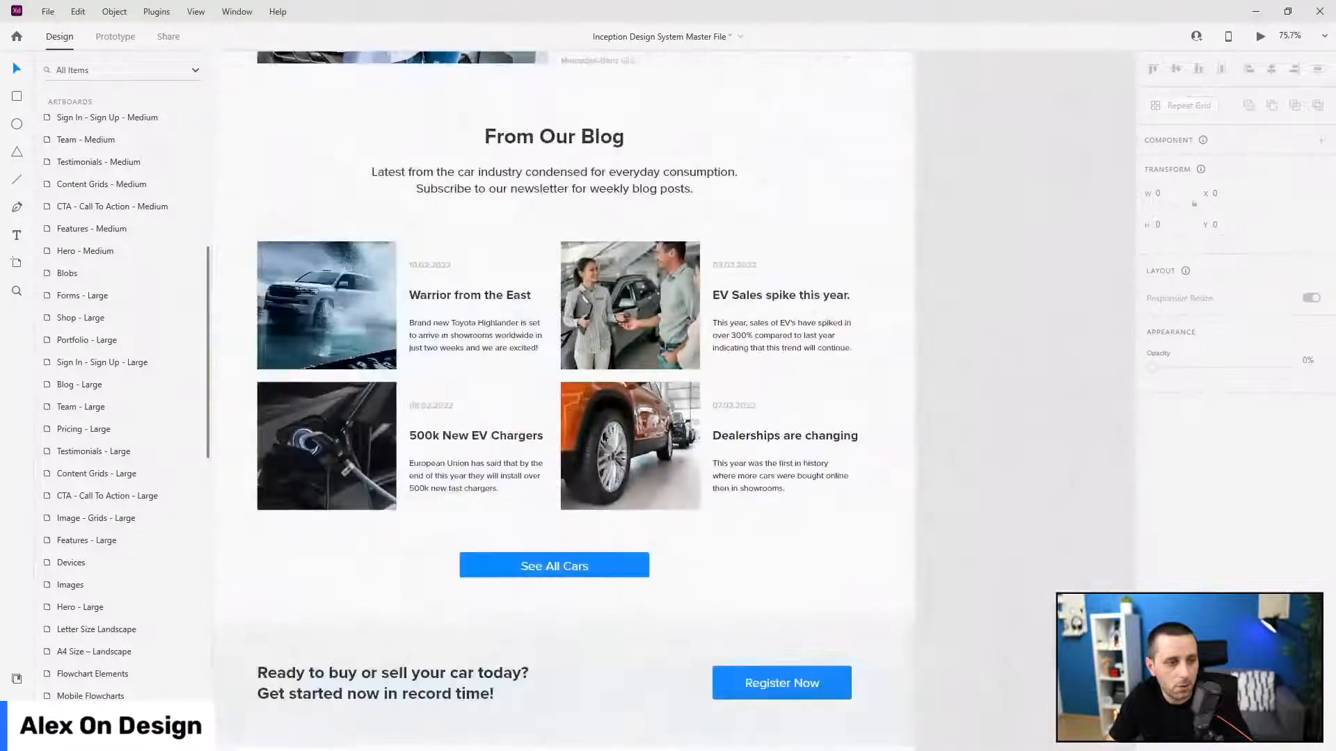
{"action": "scroll", "coordinate": [607, 437], "scroll_direction": "up", "scroll_amount": 6}
{"action": "scroll", "coordinate": [607, 436], "scroll_direction": "up", "scroll_amount": 5}
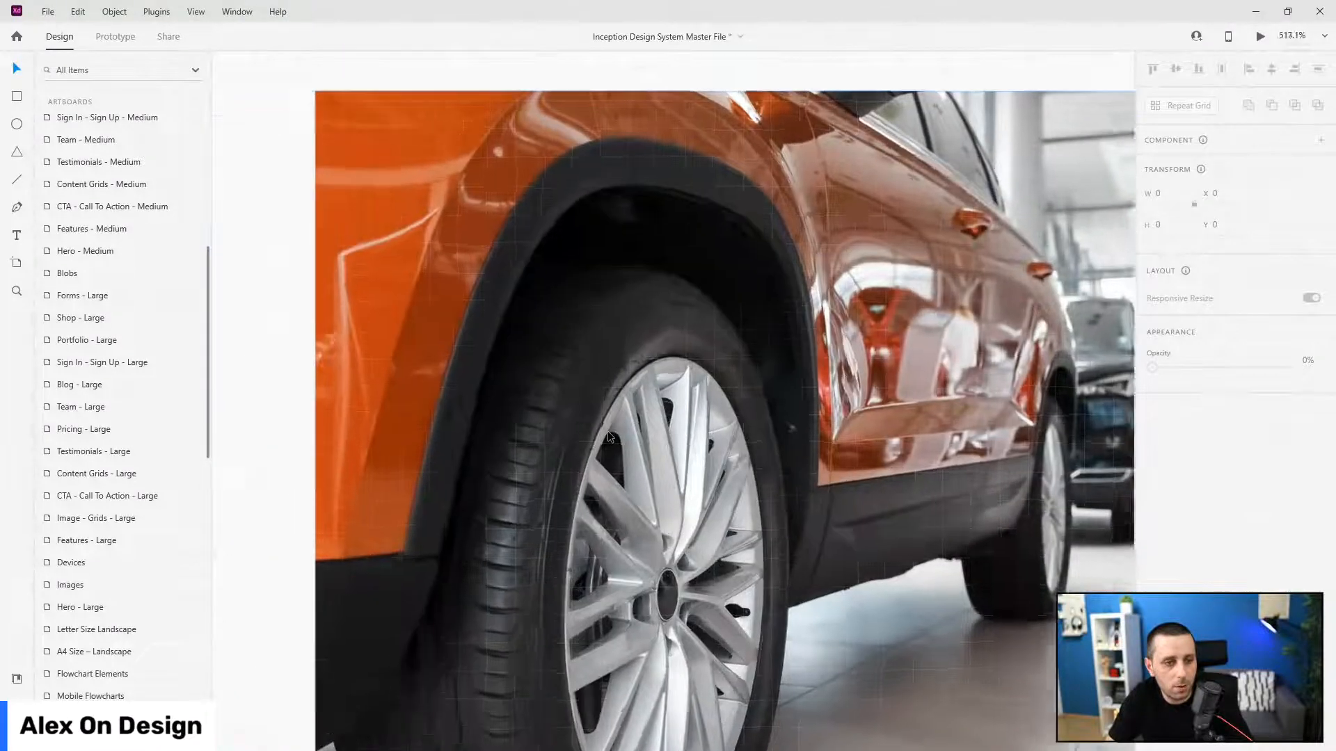
{"action": "scroll", "coordinate": [607, 437], "scroll_direction": "down", "scroll_amount": 7}
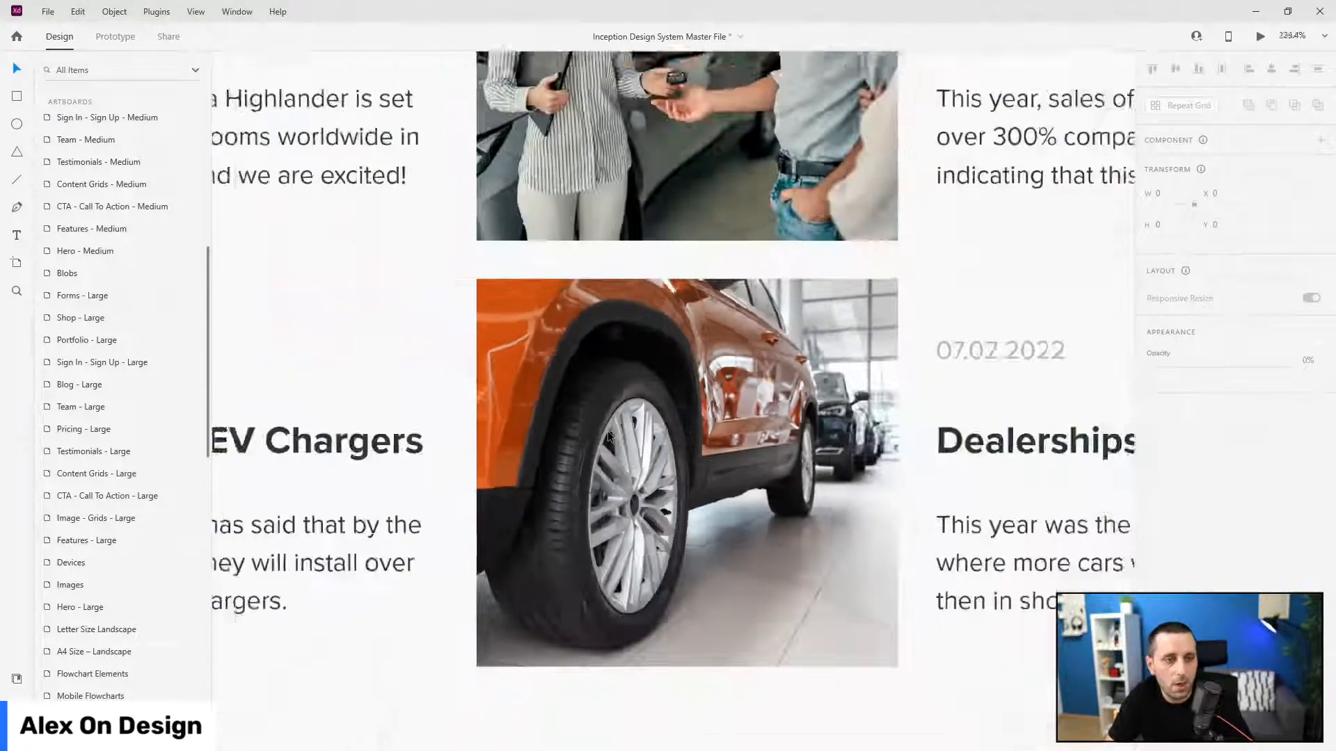
{"action": "scroll", "coordinate": [607, 431], "scroll_direction": "down", "scroll_amount": 4}
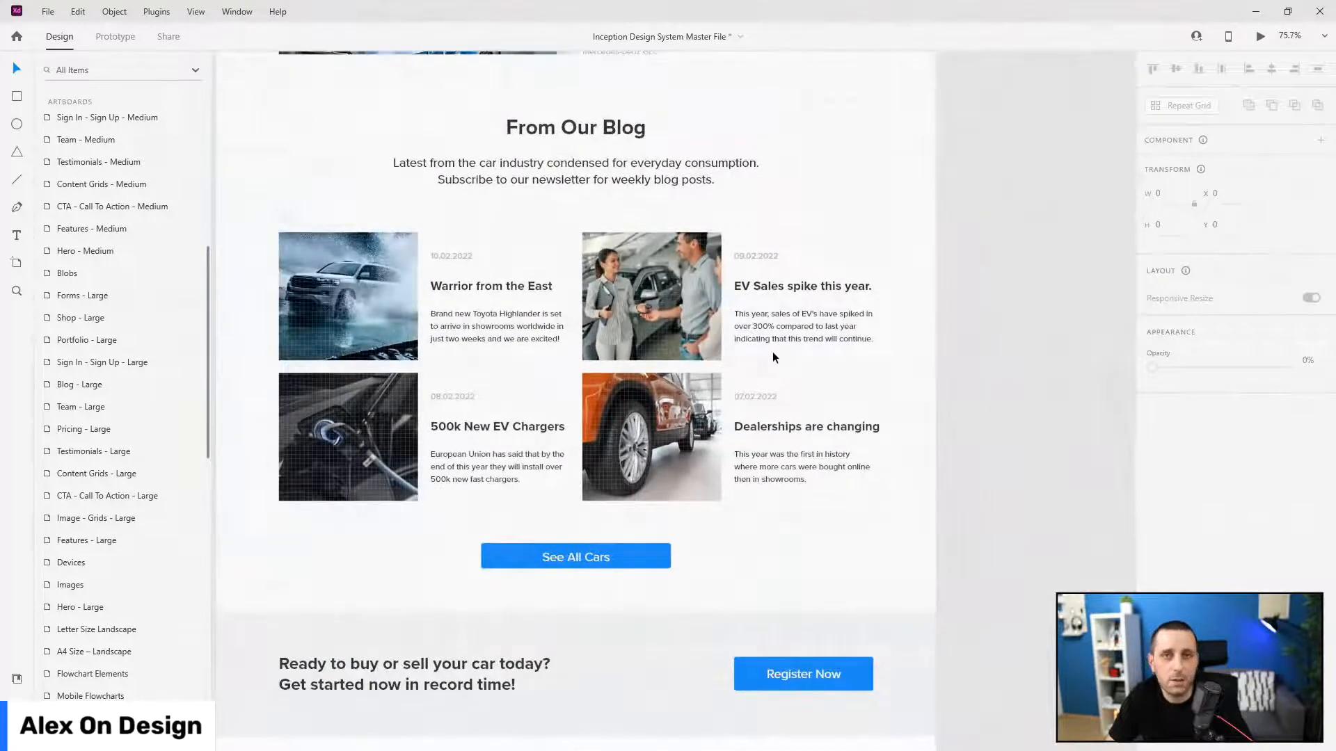
{"action": "scroll", "coordinate": [773, 352], "scroll_direction": "down", "scroll_amount": 2}
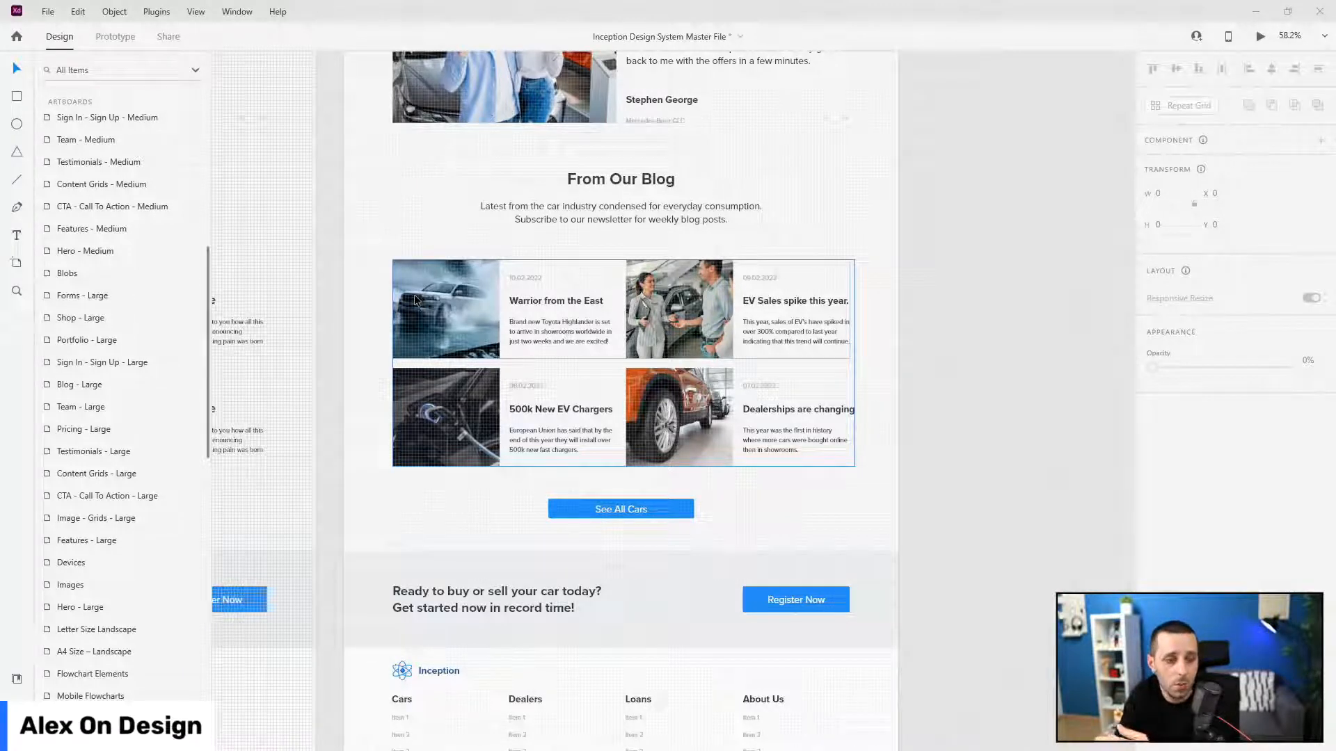
- Duplicate the cta-bg-large-5 background in the call-to-action section and name the copy "image"
{"action": "scroll", "coordinate": [415, 300], "scroll_direction": "down", "scroll_amount": 5}
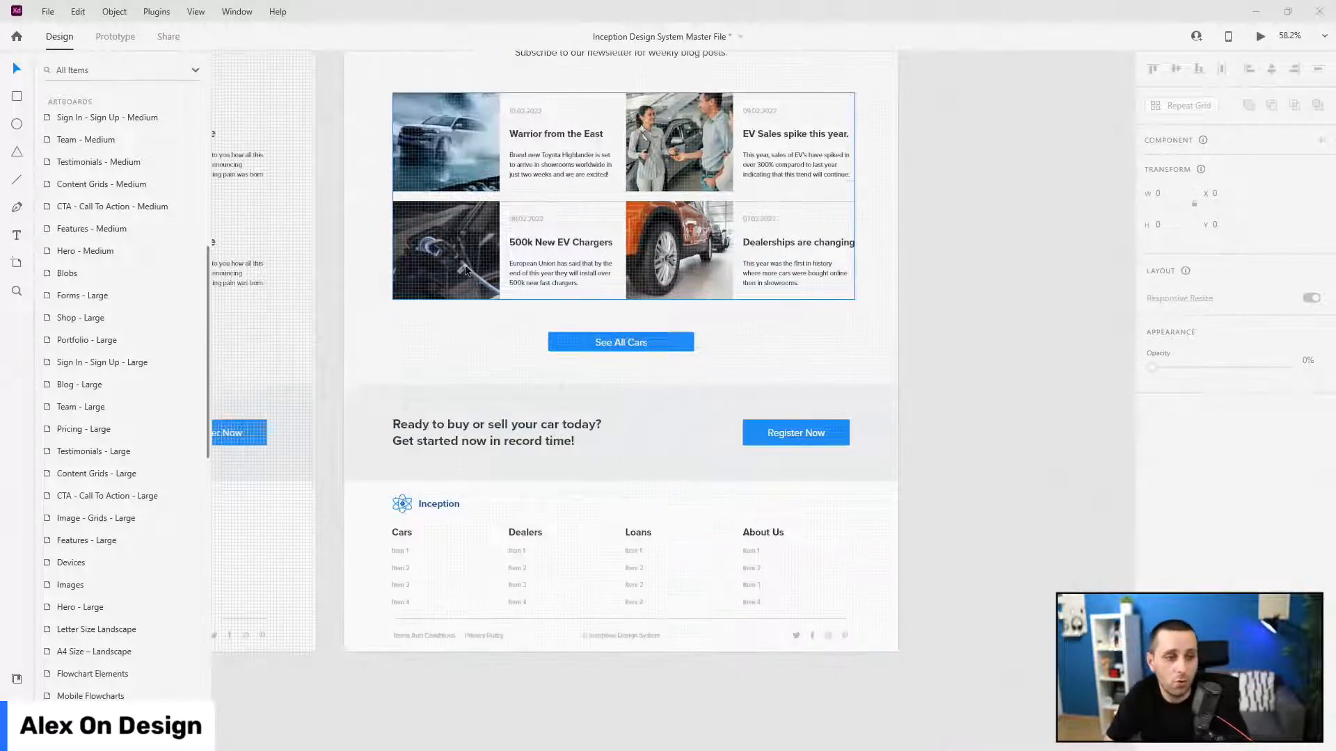
{"action": "scroll", "coordinate": [536, 320], "scroll_direction": "down", "scroll_amount": 1}
{"action": "left_click", "coordinate": [628, 261]}
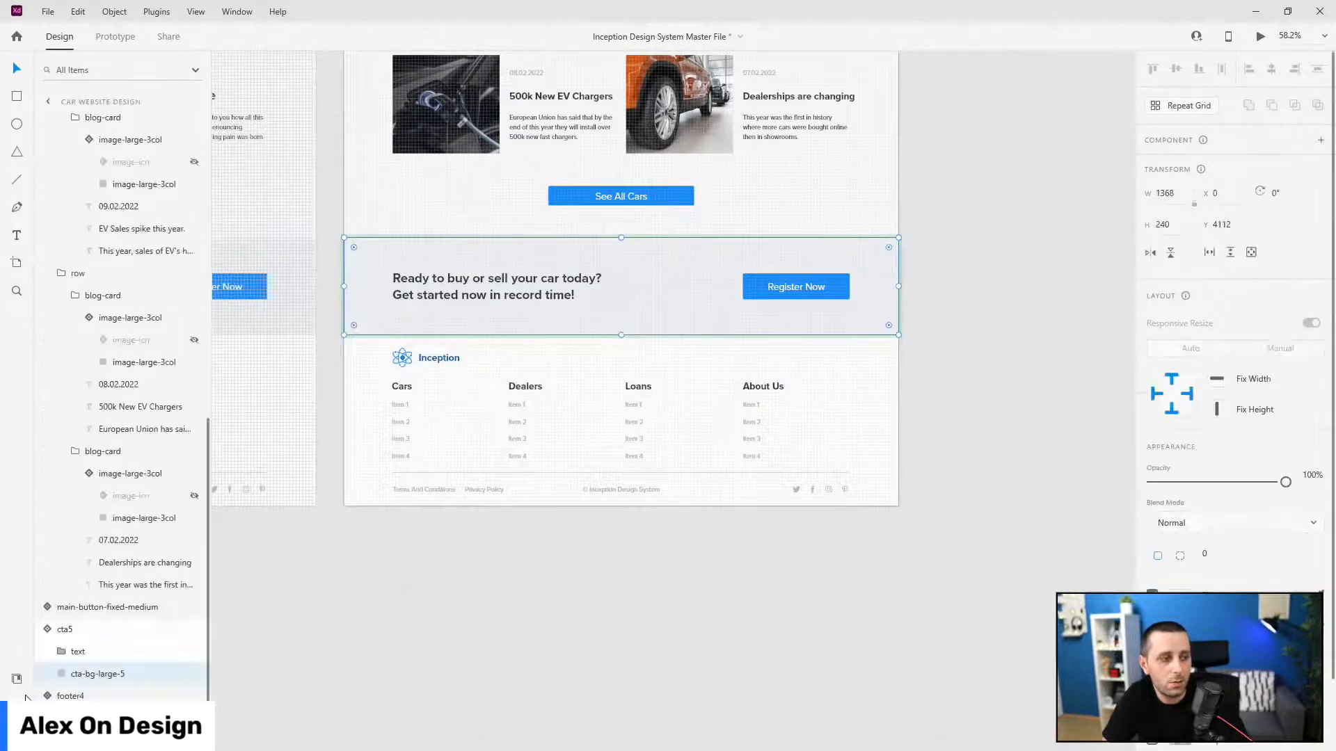
{"action": "key", "text": "ctrl+d"}
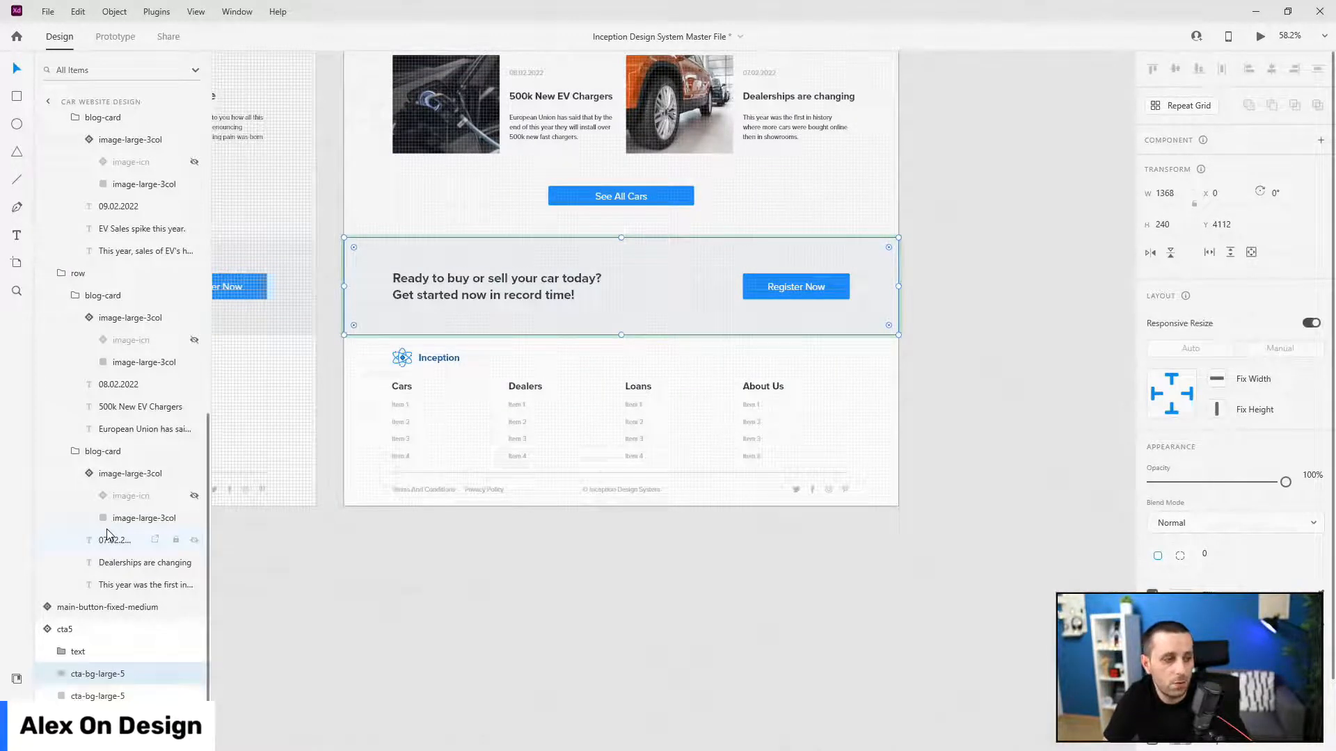
{"action": "double_click", "coordinate": [91, 674]}
{"action": "type", "text": "image"}
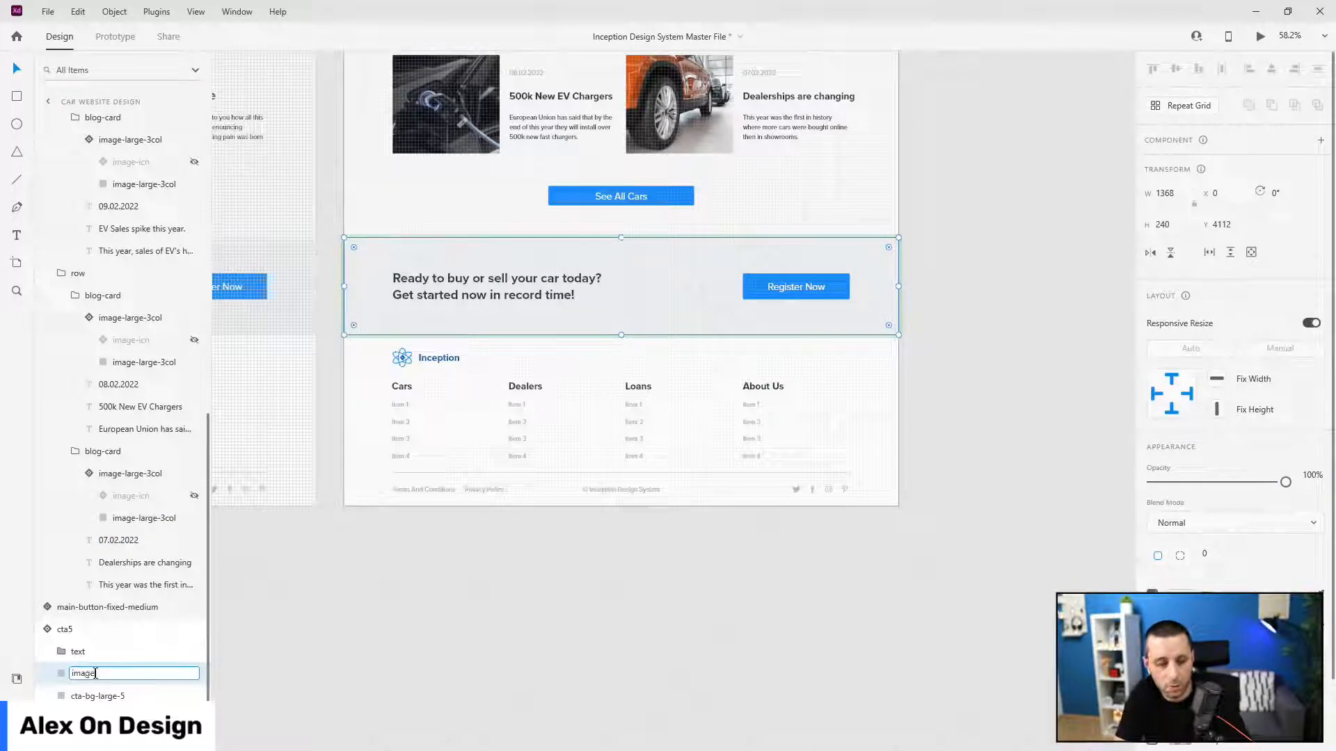
{"action": "key", "text": "Return"}
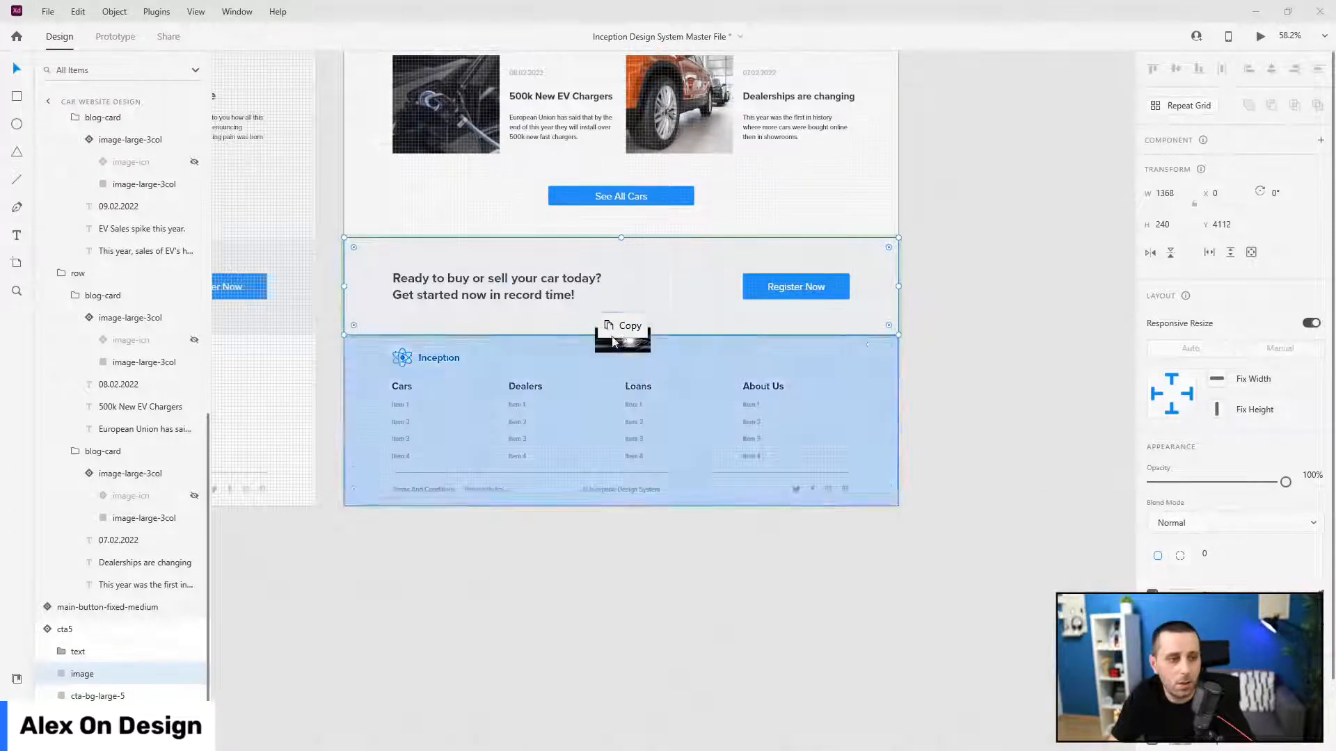
- Fill the "image" layer with the car headlight photo at 50% opacity, and select the cta-bg-large-5 background beneath it
{"action": "left_click_drag", "start_coordinate": [606, 319], "coordinate": [632, 275]}
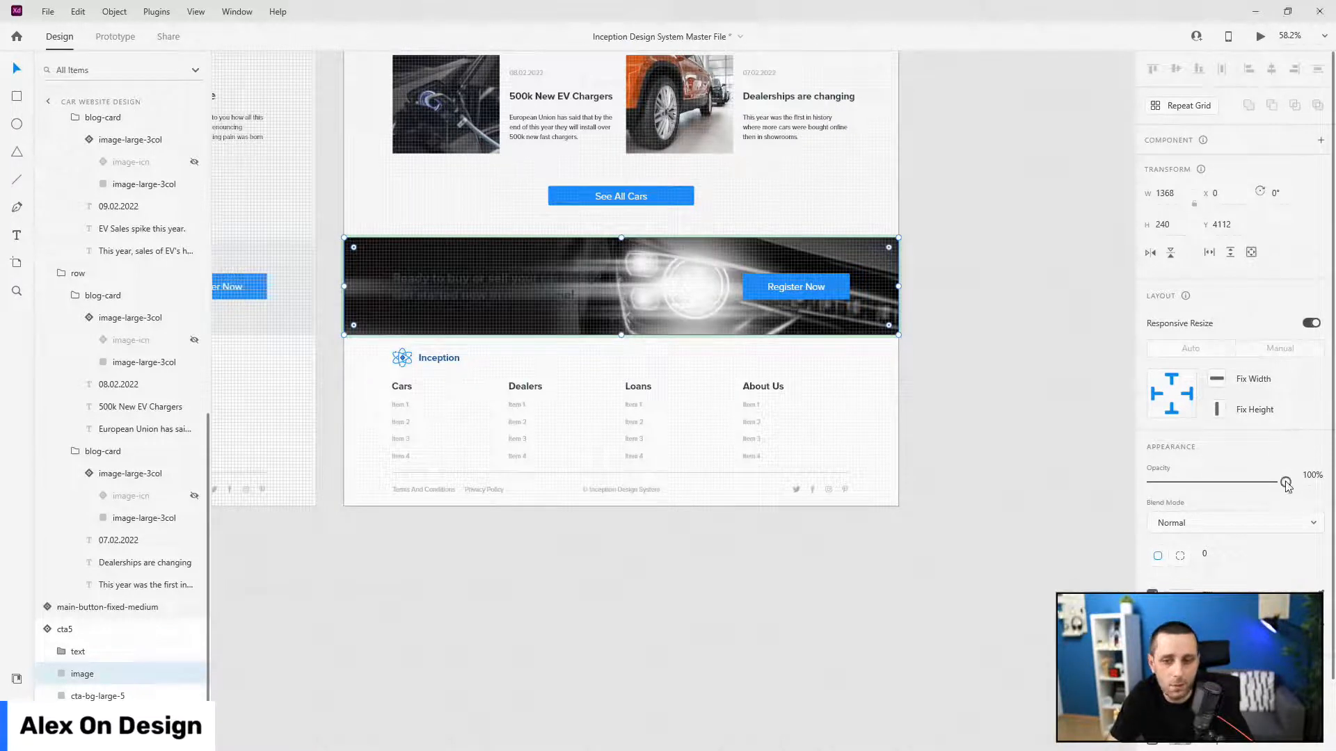
{"action": "key", "text": "5"}
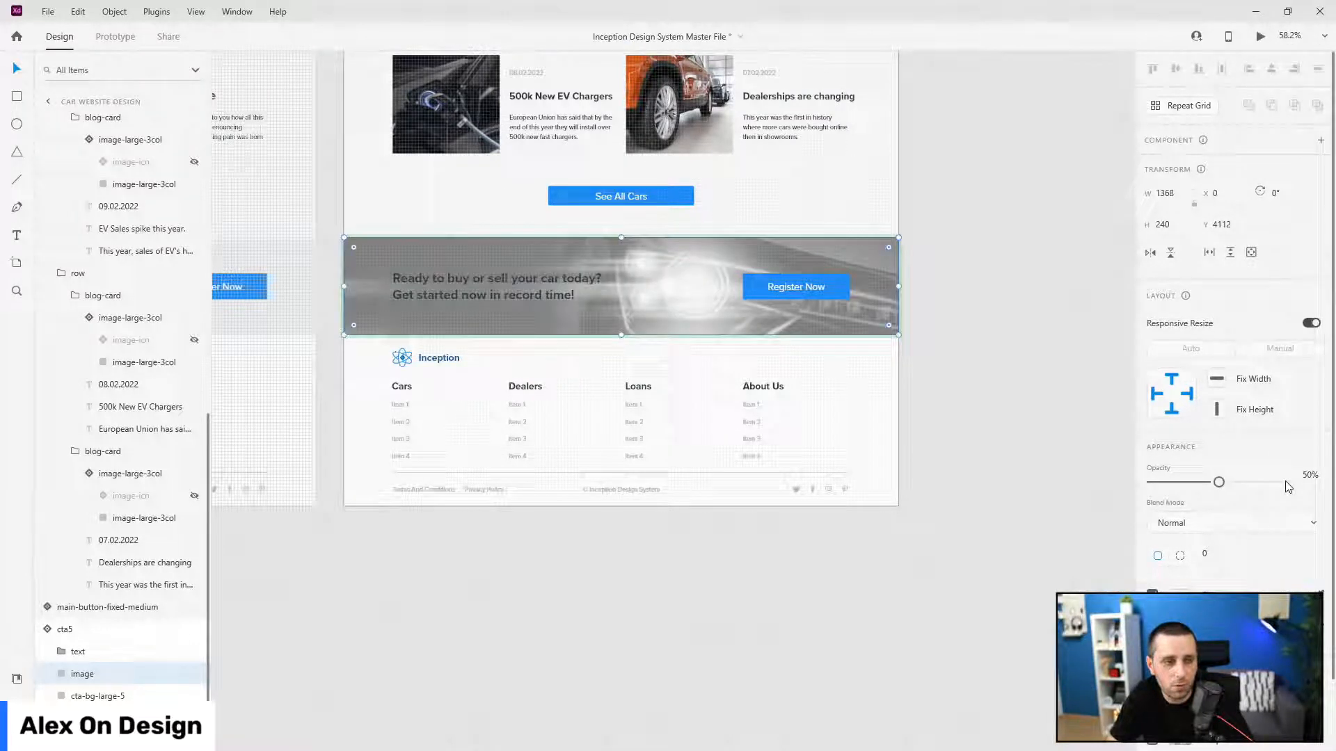
{"action": "left_click", "coordinate": [111, 695]}
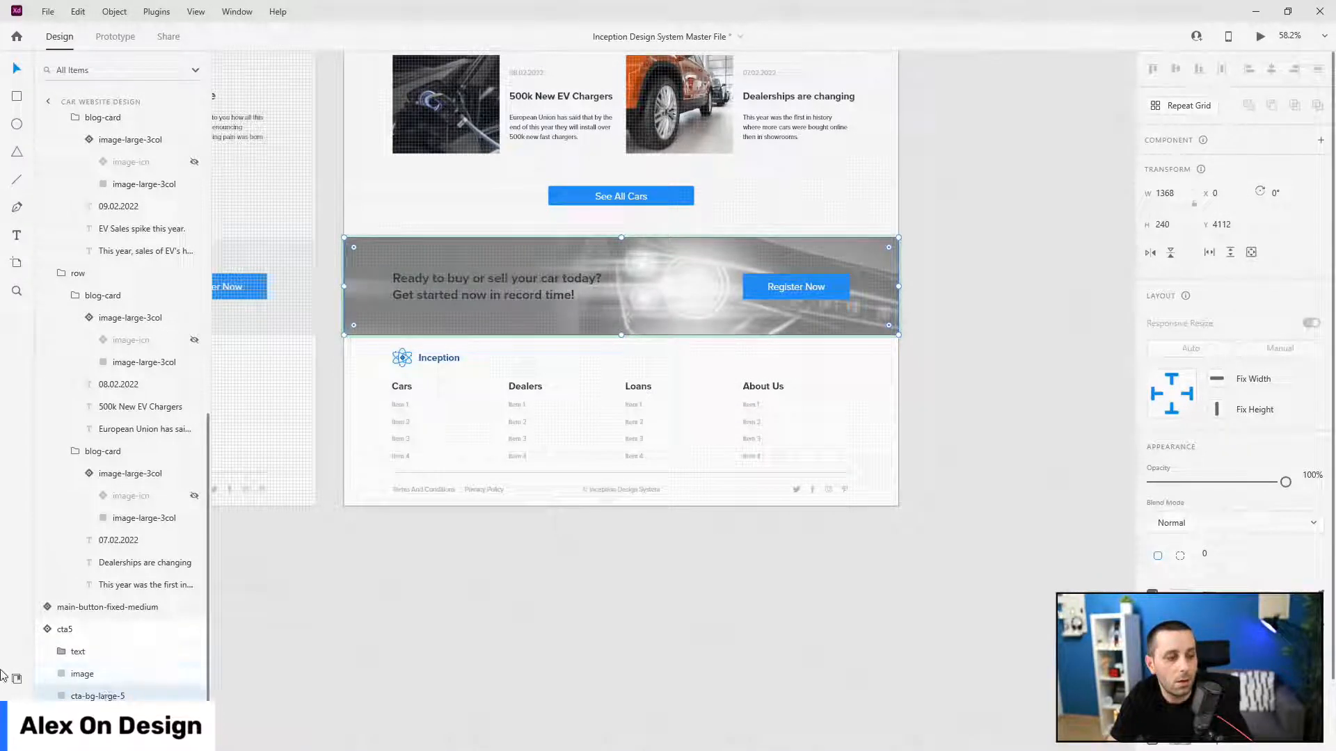
- Fill the call-to-action background with the Charcoal #24373E document color after trying Dark and Asphalt
{"action": "left_click", "coordinate": [17, 679]}
{"action": "left_click", "coordinate": [86, 352]}
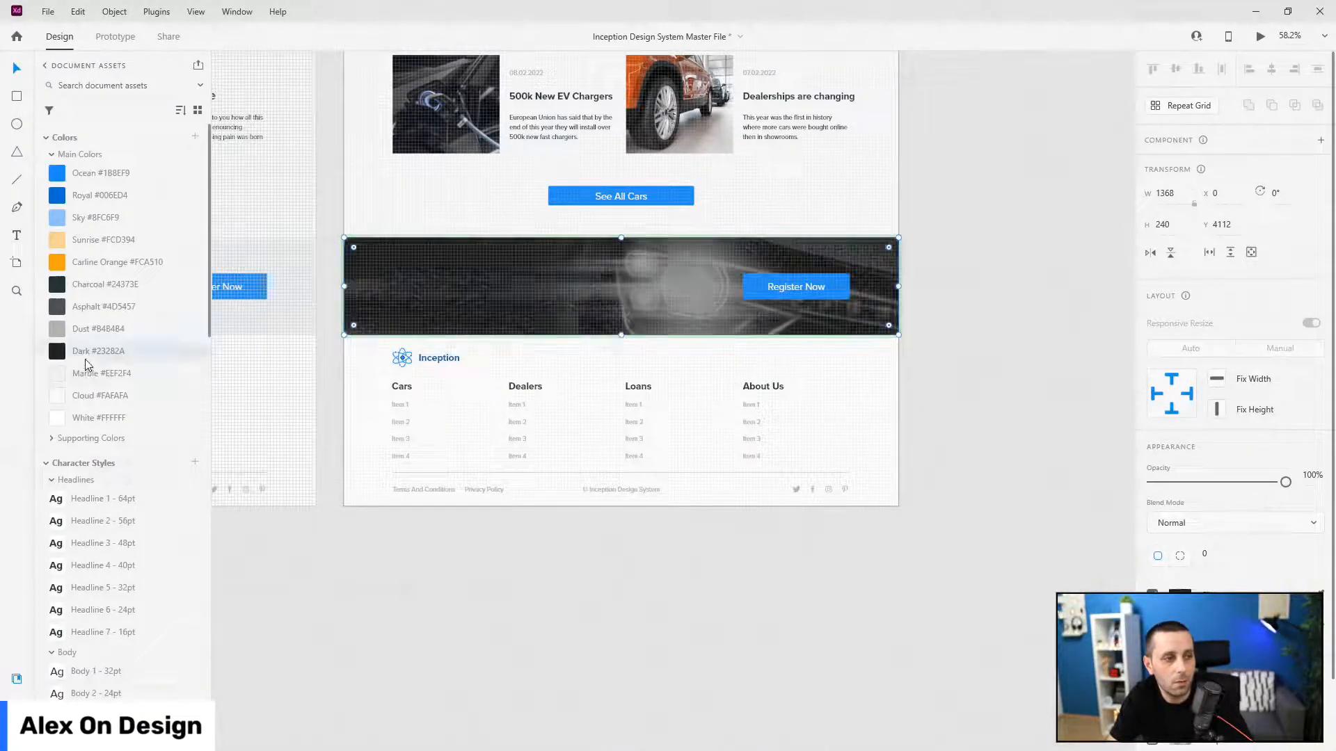
{"action": "left_click", "coordinate": [115, 289]}
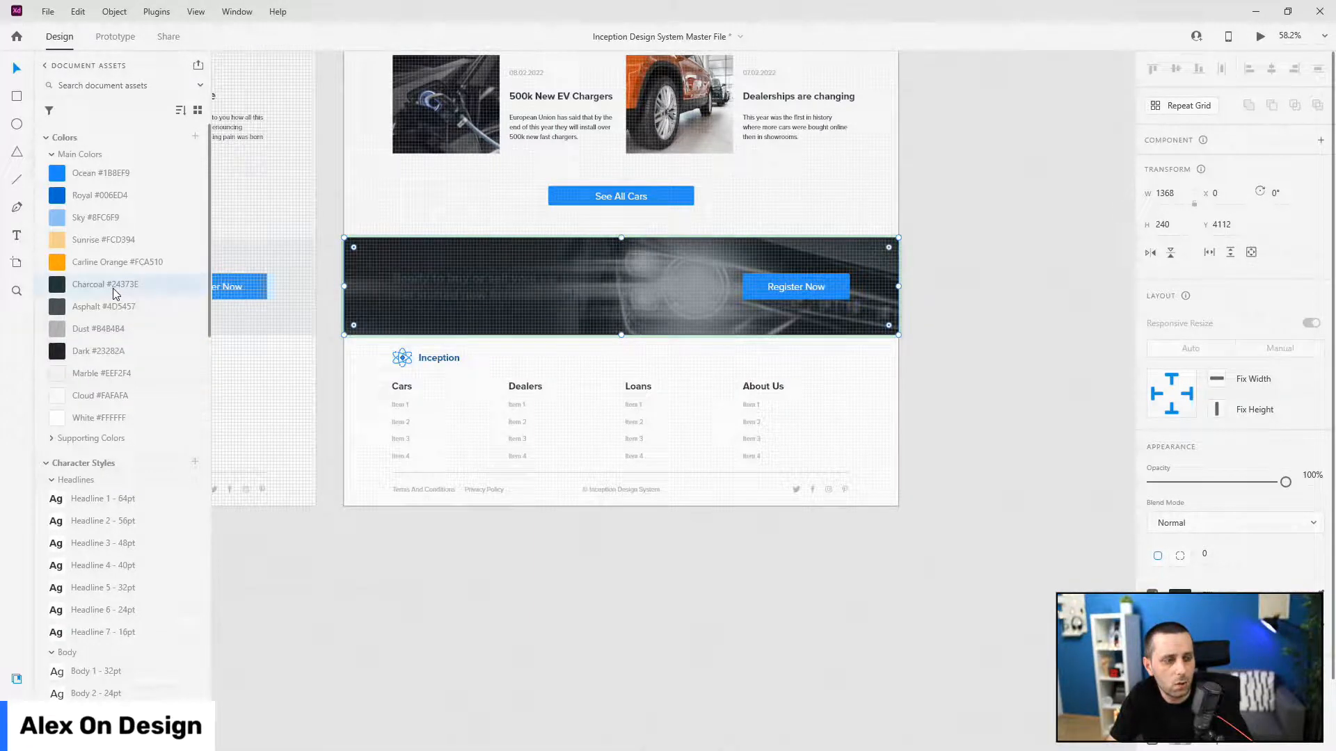
{"action": "left_click", "coordinate": [115, 306]}
{"action": "left_click", "coordinate": [118, 291]}
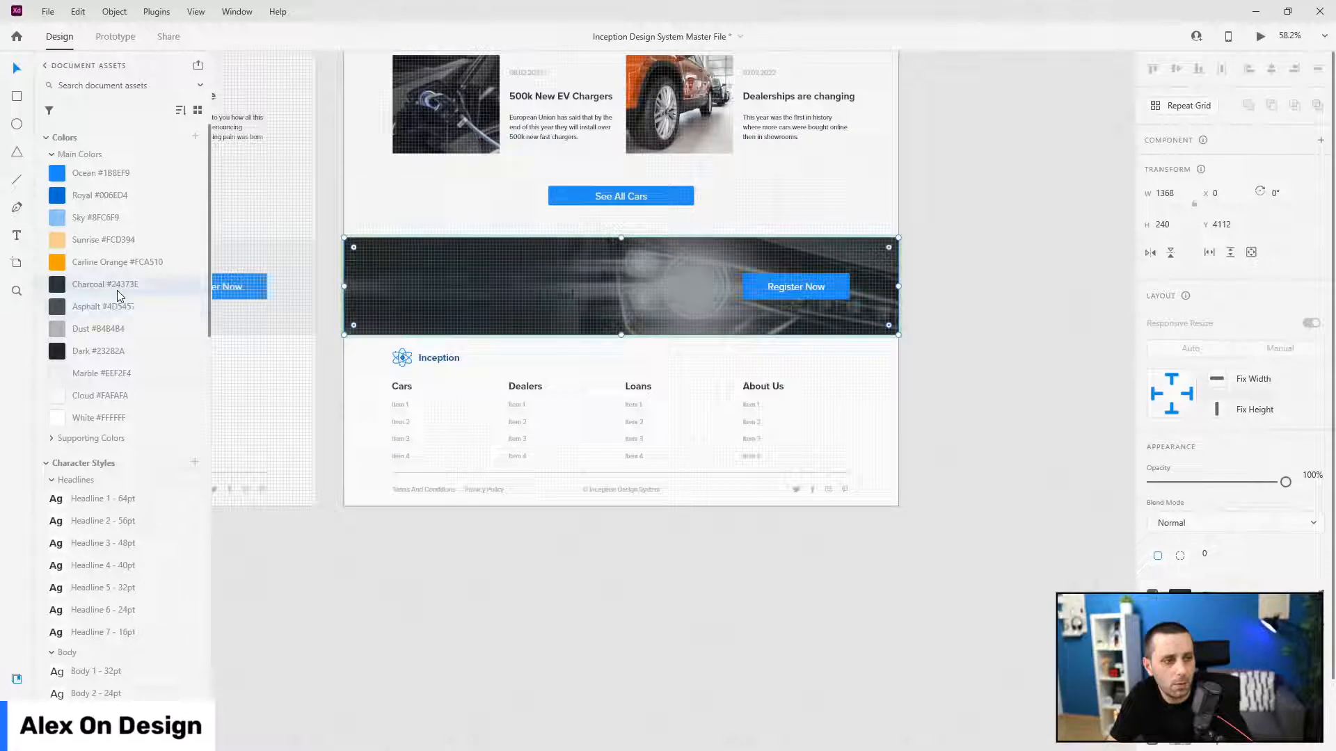
- Recolor the "Ready to buy or sell your car today?" text with Cloud #FAFAFA and deselect it
{"action": "left_click", "coordinate": [518, 276]}
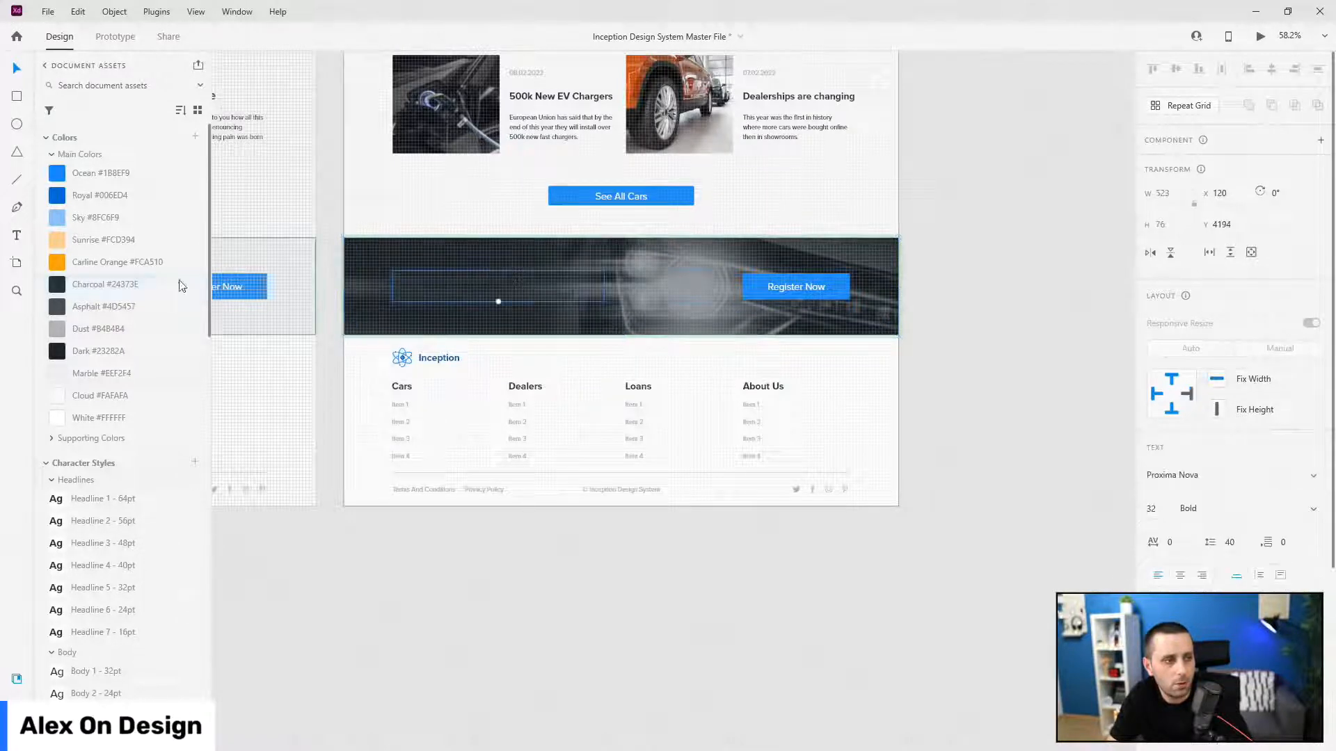
{"action": "left_click", "coordinate": [126, 396]}
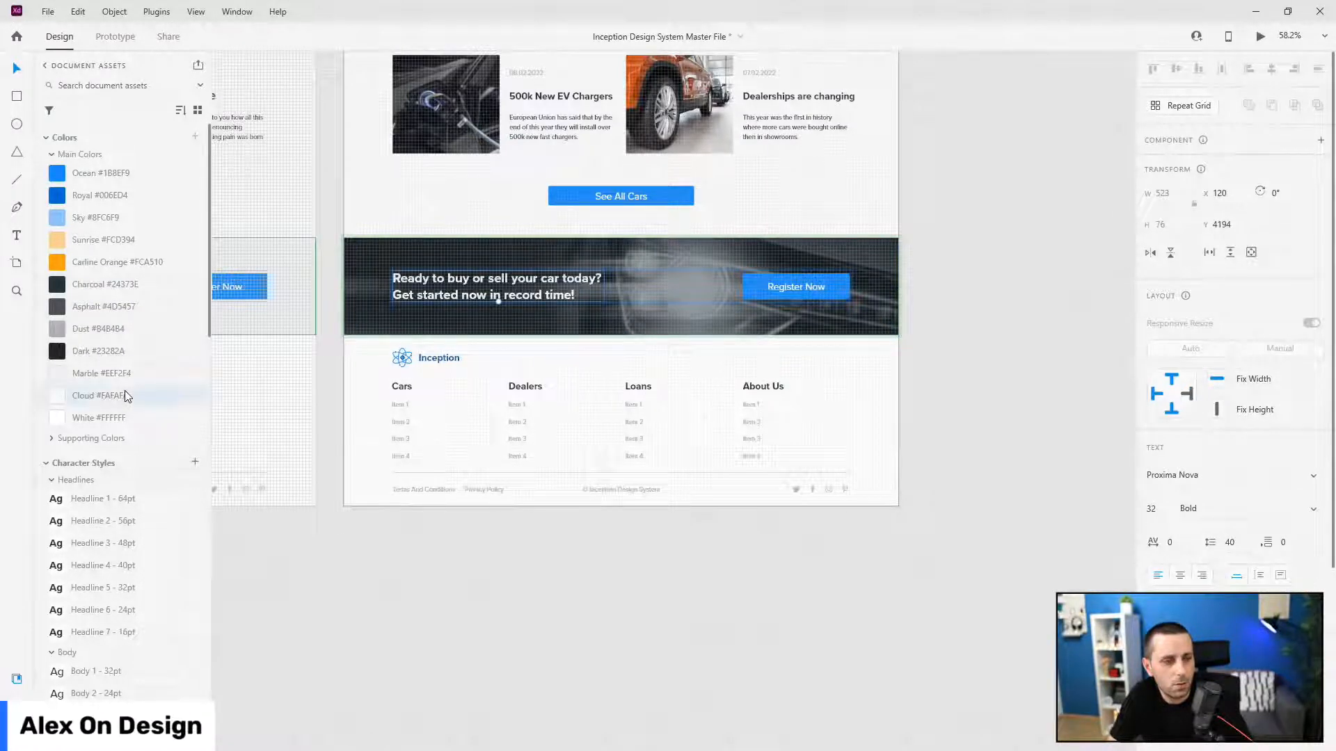
{"action": "left_click", "coordinate": [652, 536]}
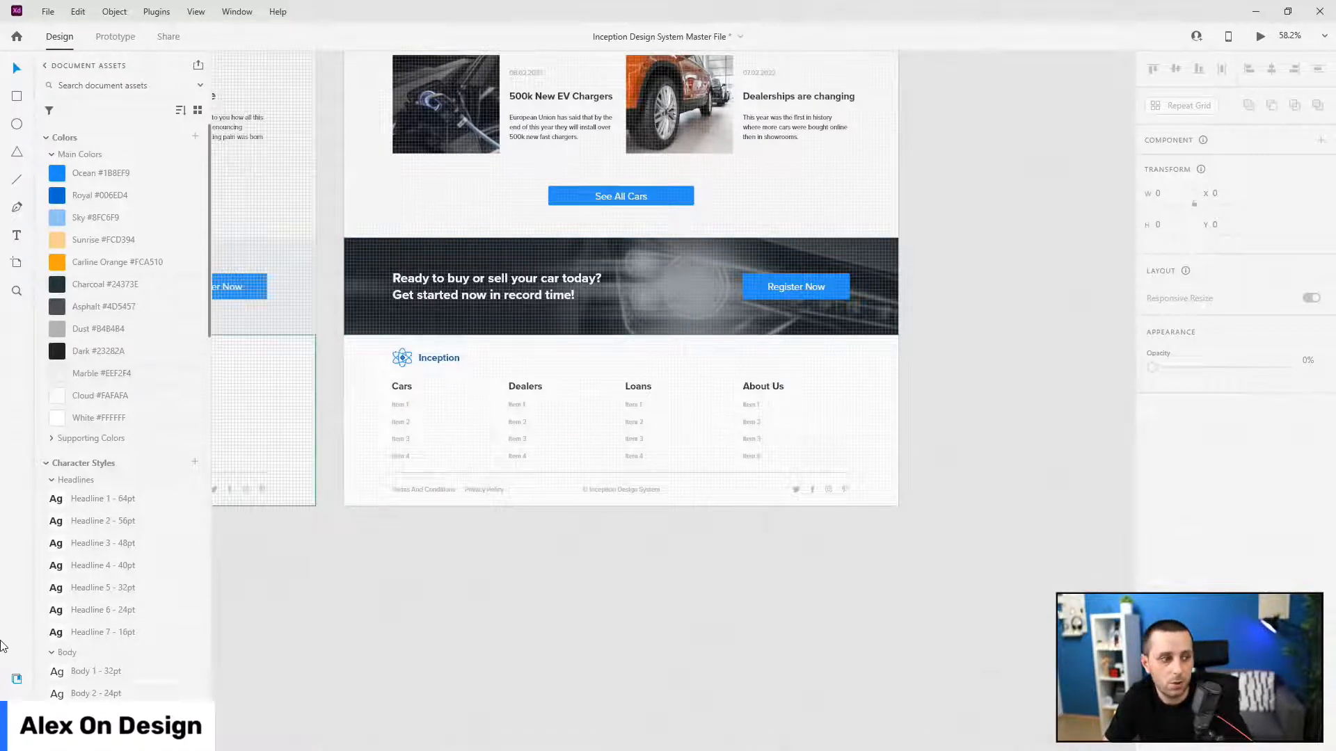
- Open the Car Website Design artboard's layers and select the nav group inside the hero section
{"action": "key", "text": "ctrl+y"}
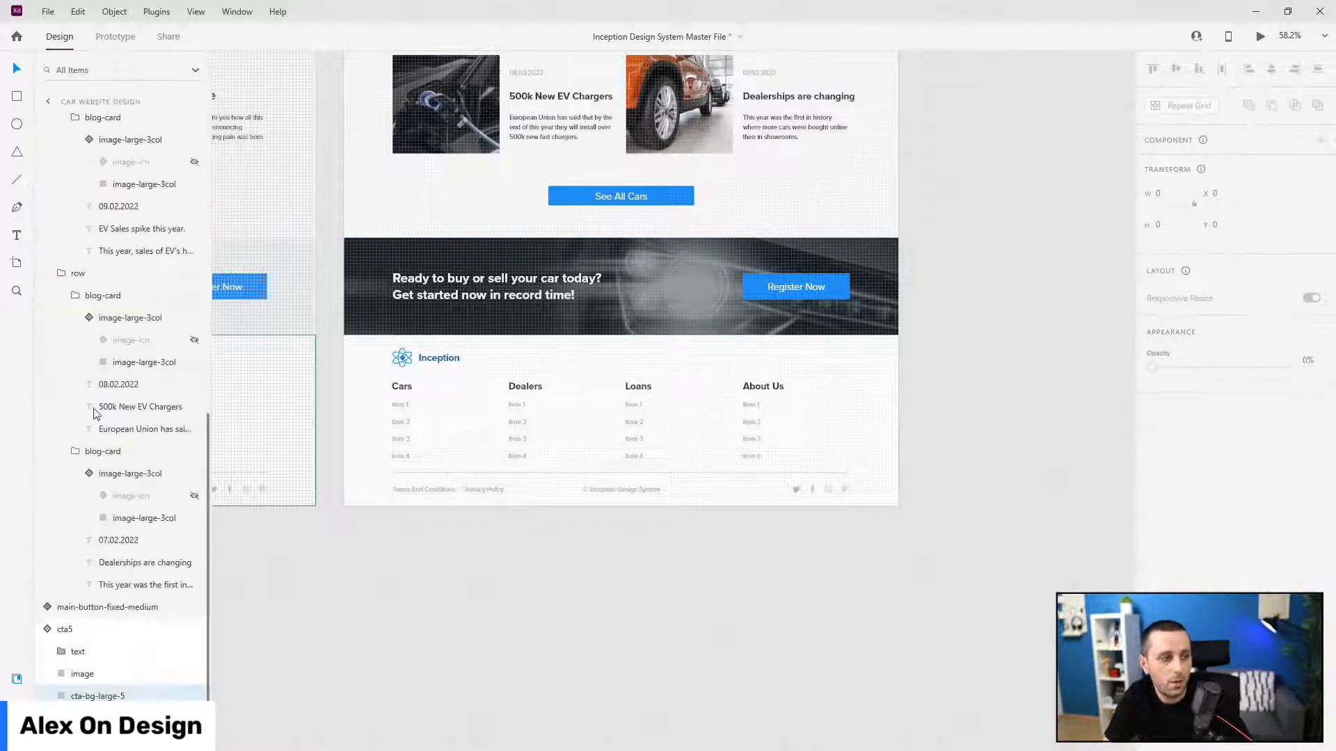
{"action": "scroll", "coordinate": [104, 393], "scroll_direction": "up", "scroll_amount": 8}
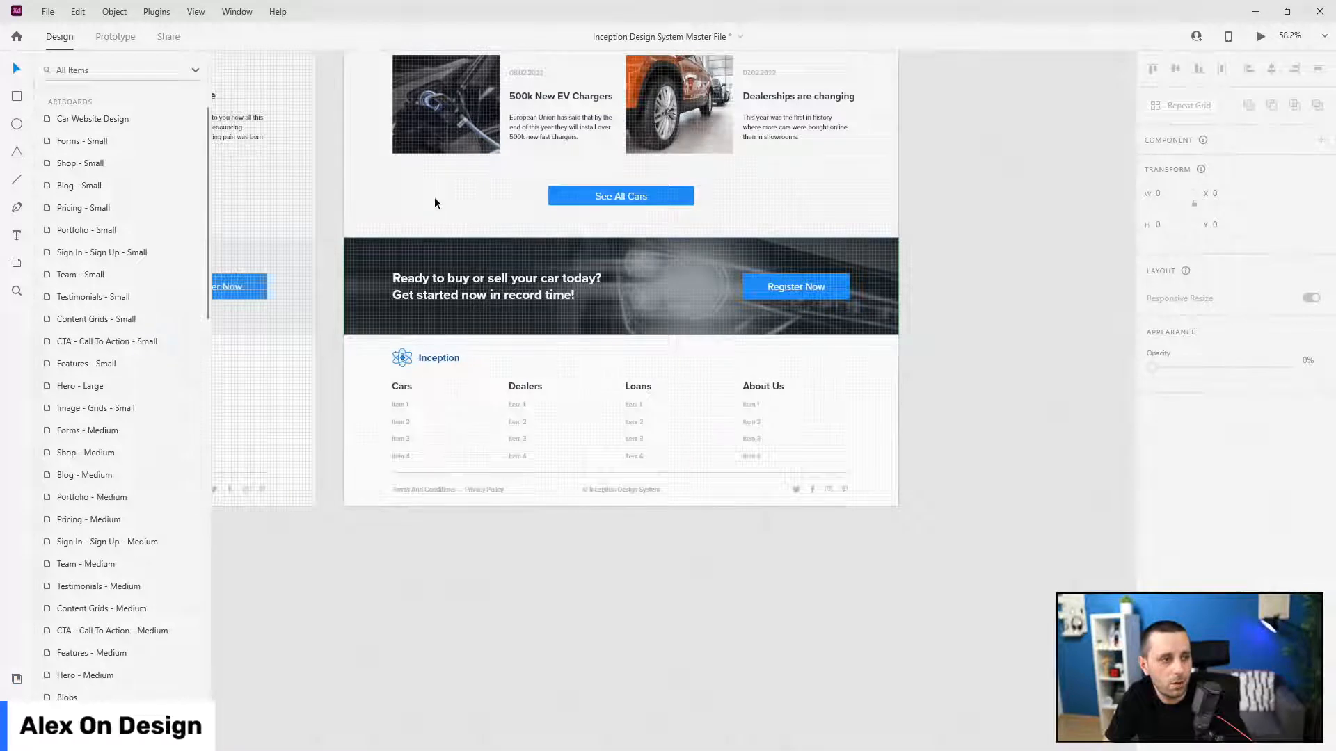
{"action": "left_click", "coordinate": [435, 161]}
{"action": "left_click", "coordinate": [49, 120]}
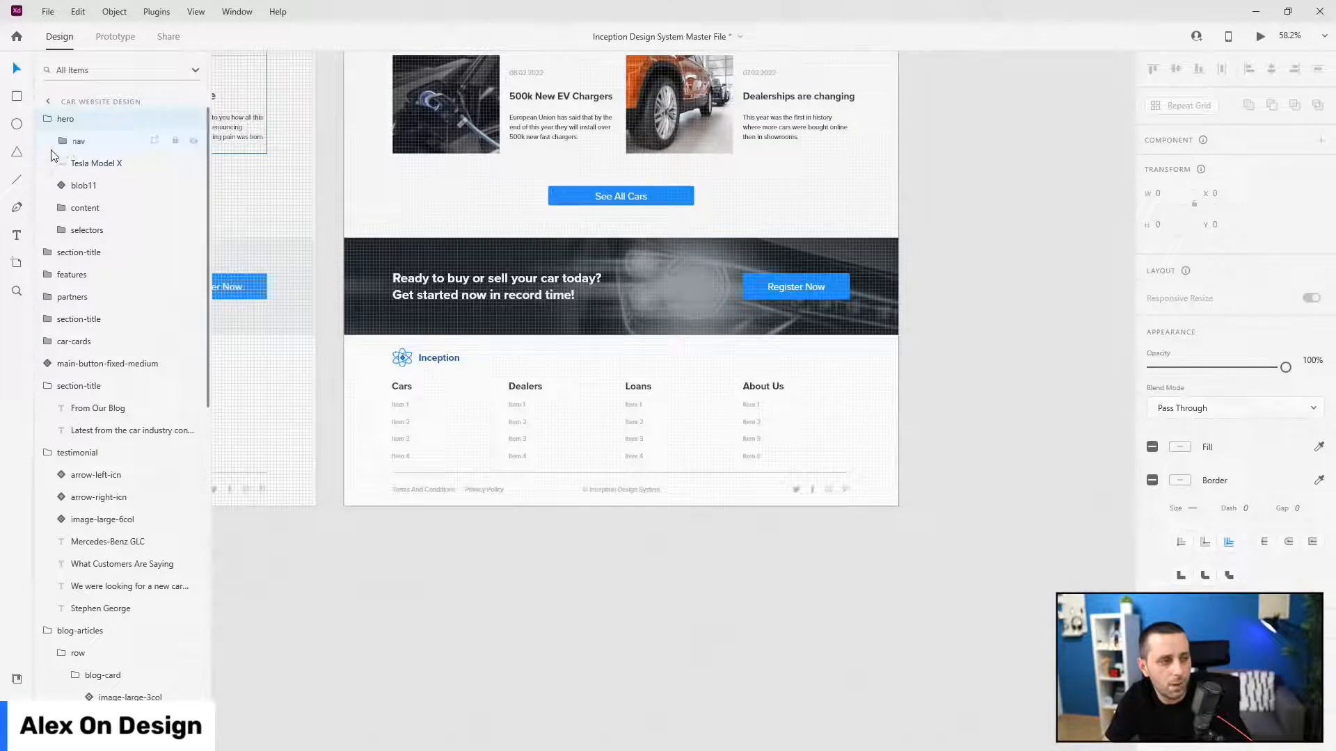
{"action": "left_click", "coordinate": [70, 148]}
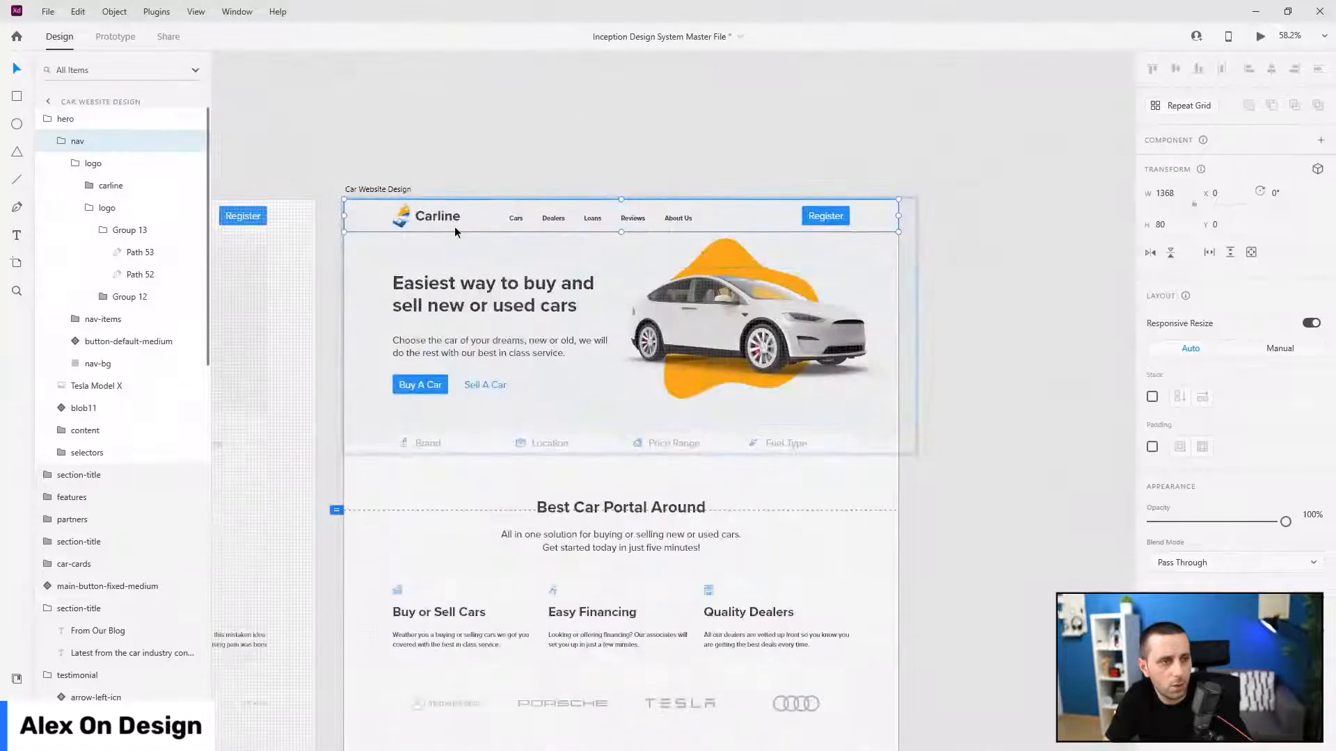
{"action": "left_click", "coordinate": [115, 189]}
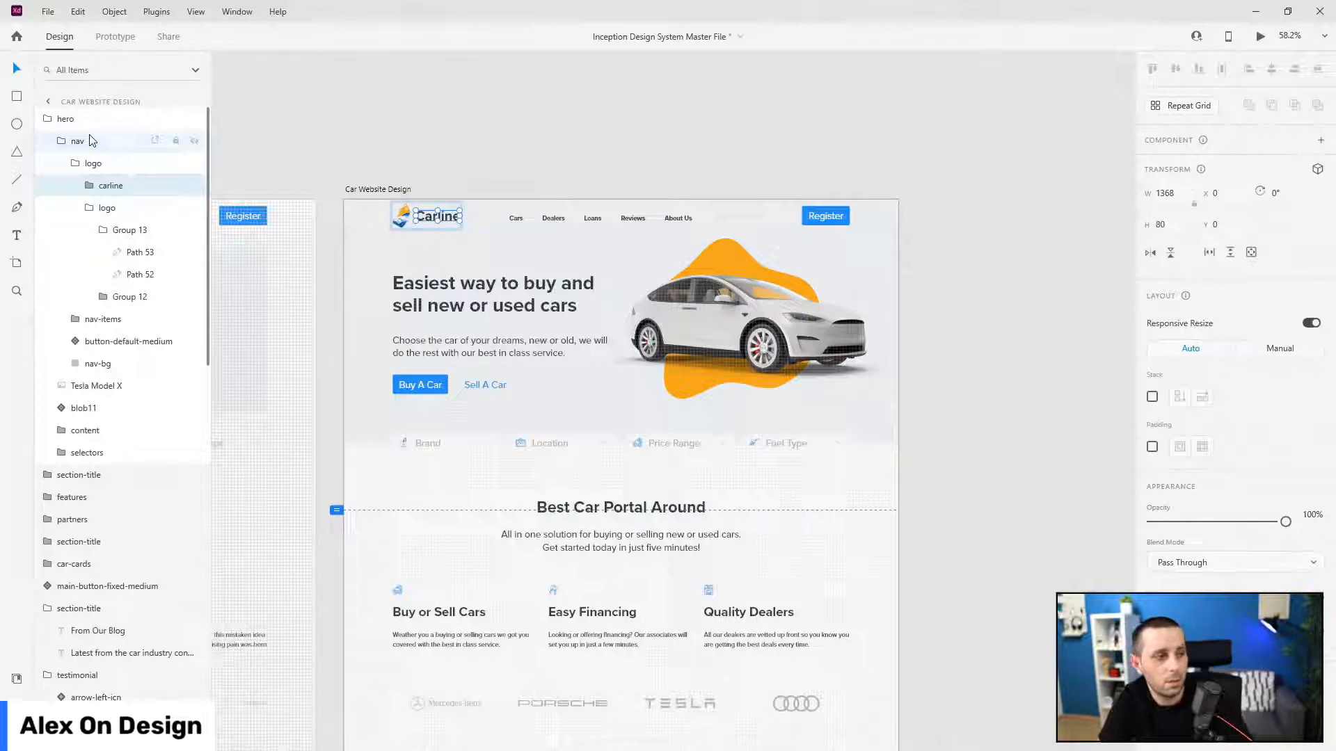
{"action": "key", "text": "ctrl+k"}
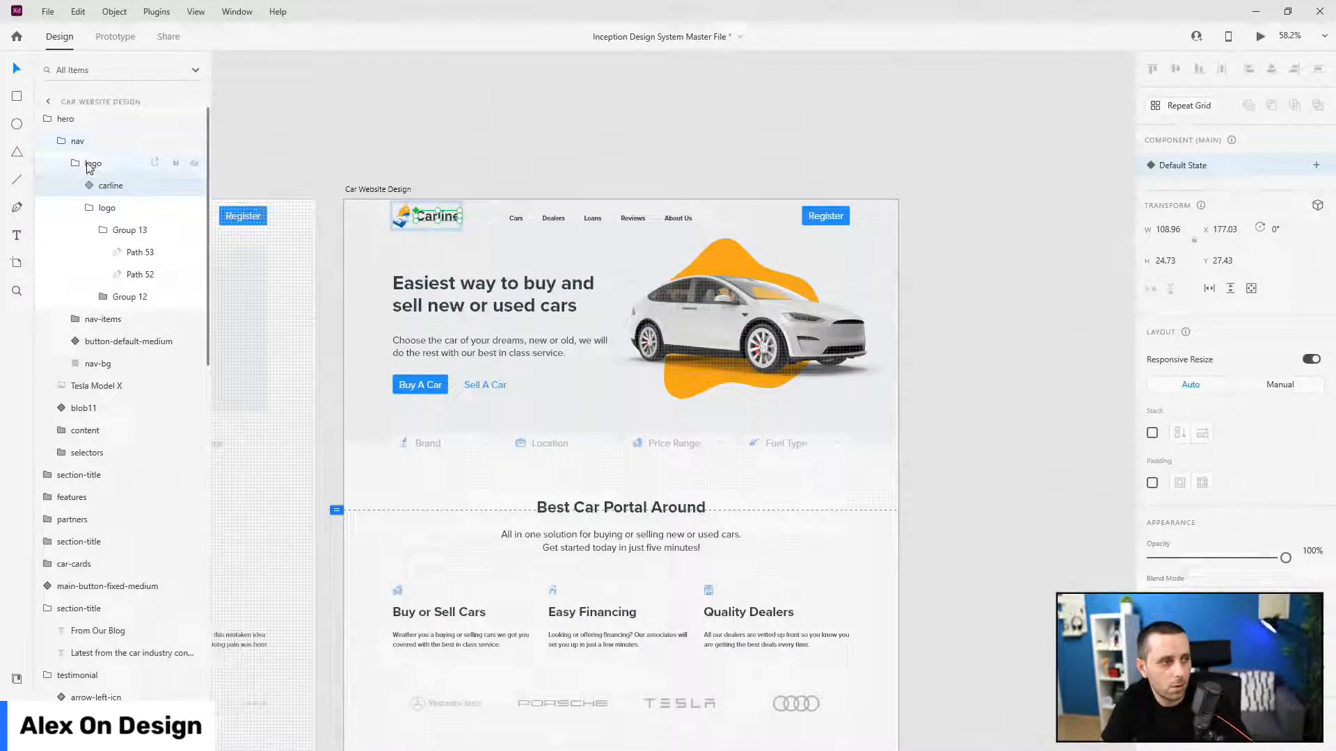
{"action": "left_click", "coordinate": [78, 12]}
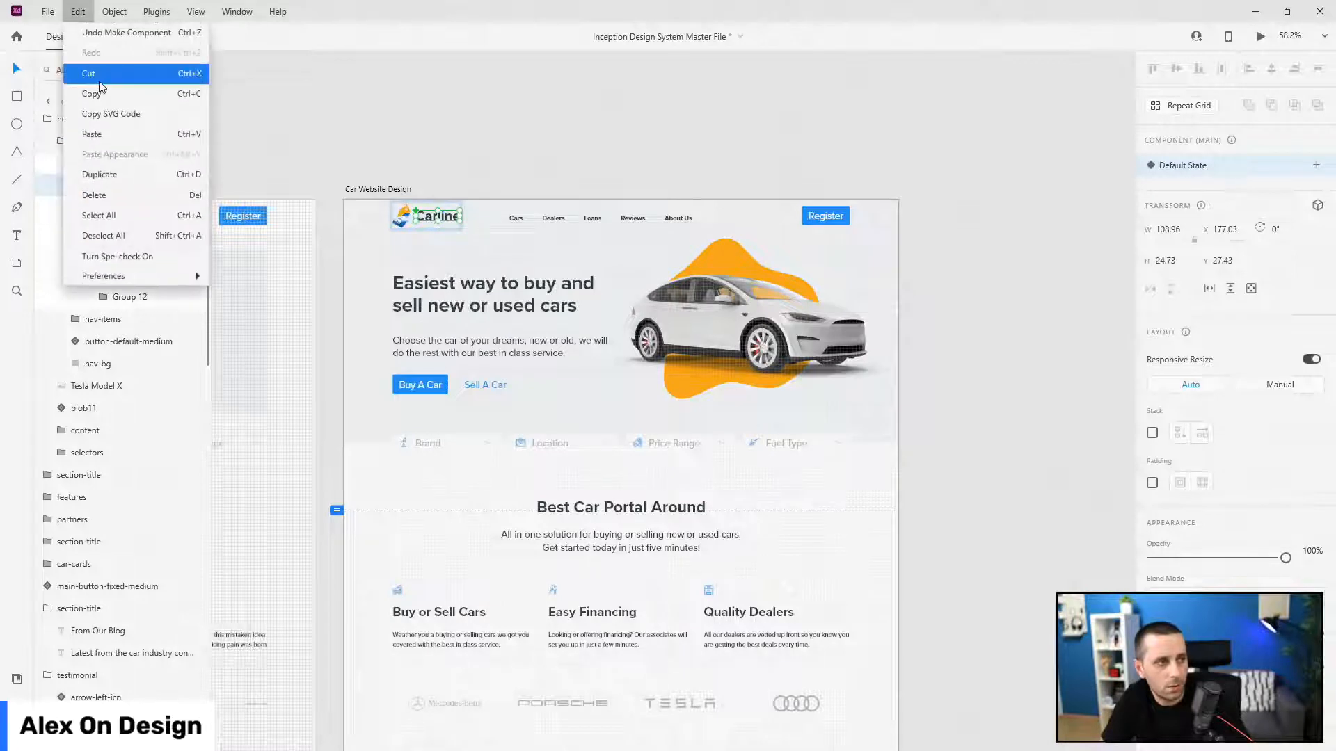
{"action": "left_click", "coordinate": [106, 38]}
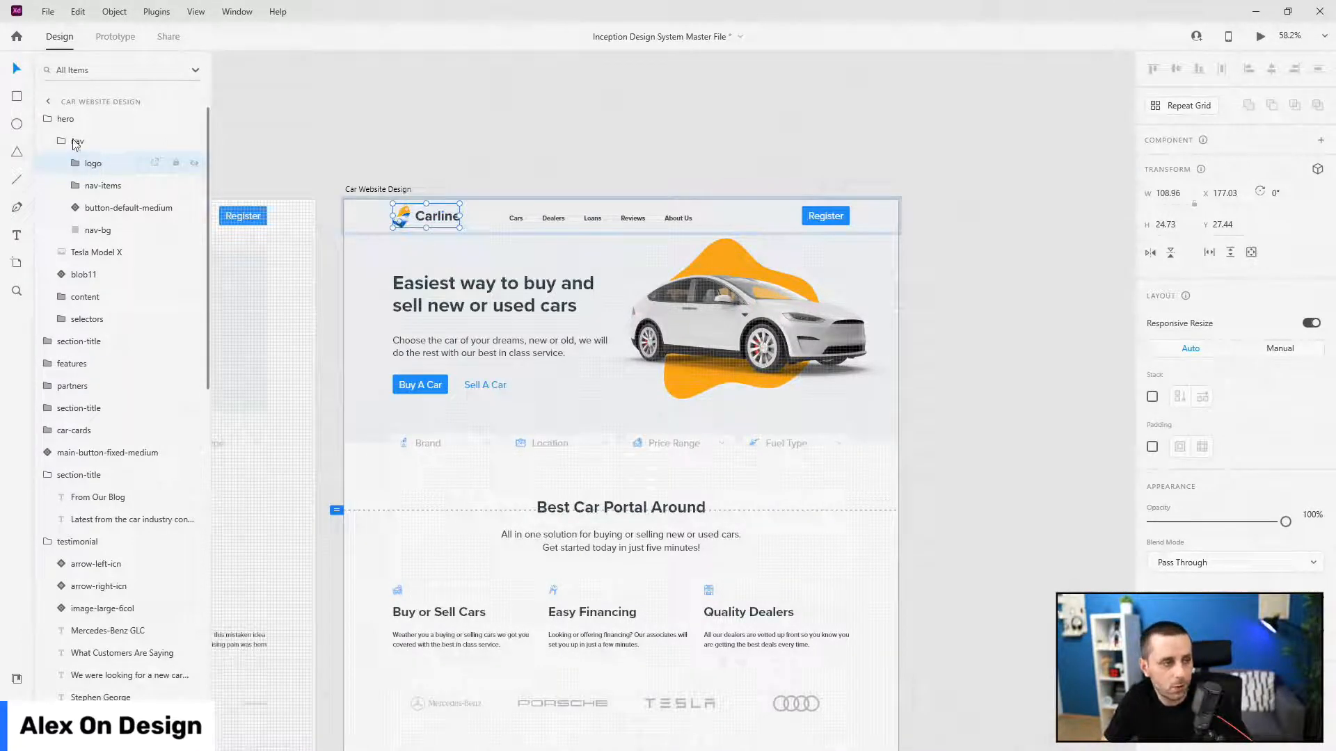
- Make the whole header logo group a component and collapse the hero group
{"action": "key", "text": "ctrl+k"}
{"action": "left_click", "coordinate": [47, 118]}
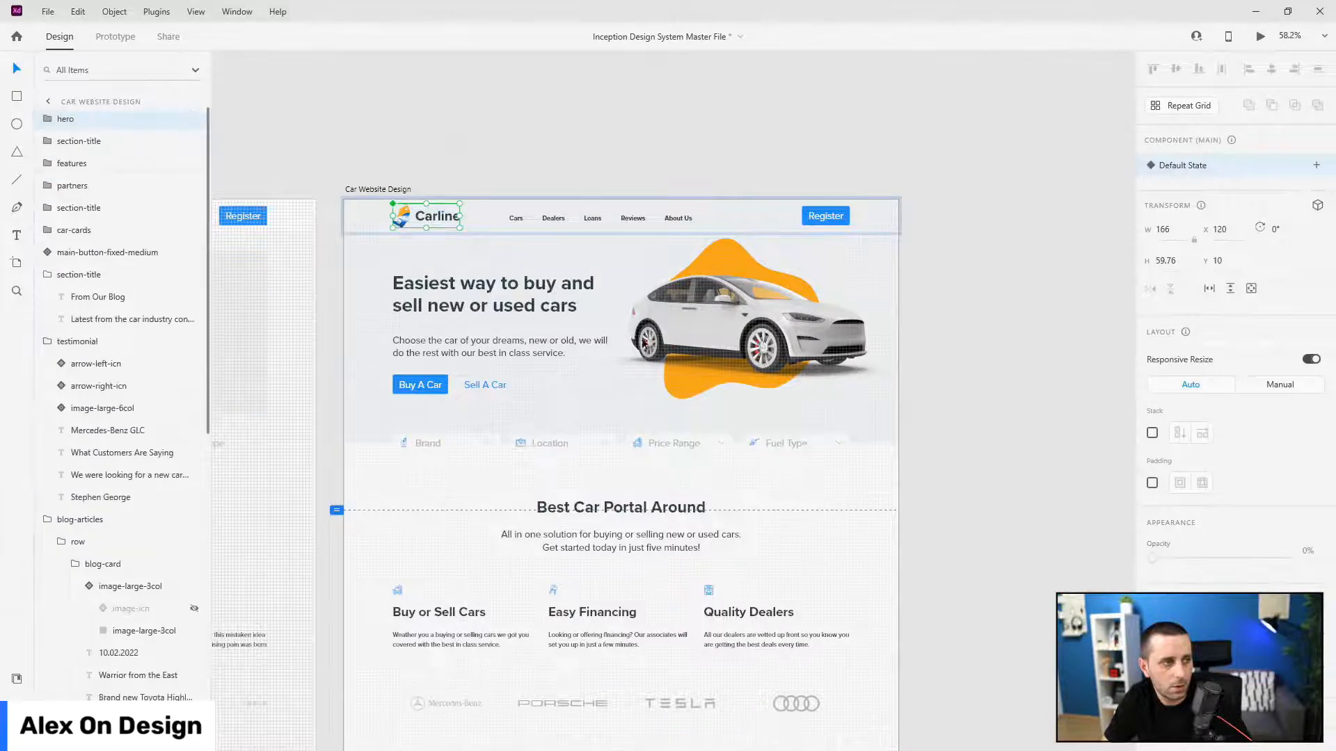
- Place an instance of the Carline logo component in the footer and delete the Inception logo there
{"action": "scroll", "coordinate": [746, 395], "scroll_direction": "down", "scroll_amount": 10}
{"action": "scroll", "coordinate": [745, 390], "scroll_direction": "down", "scroll_amount": 10}
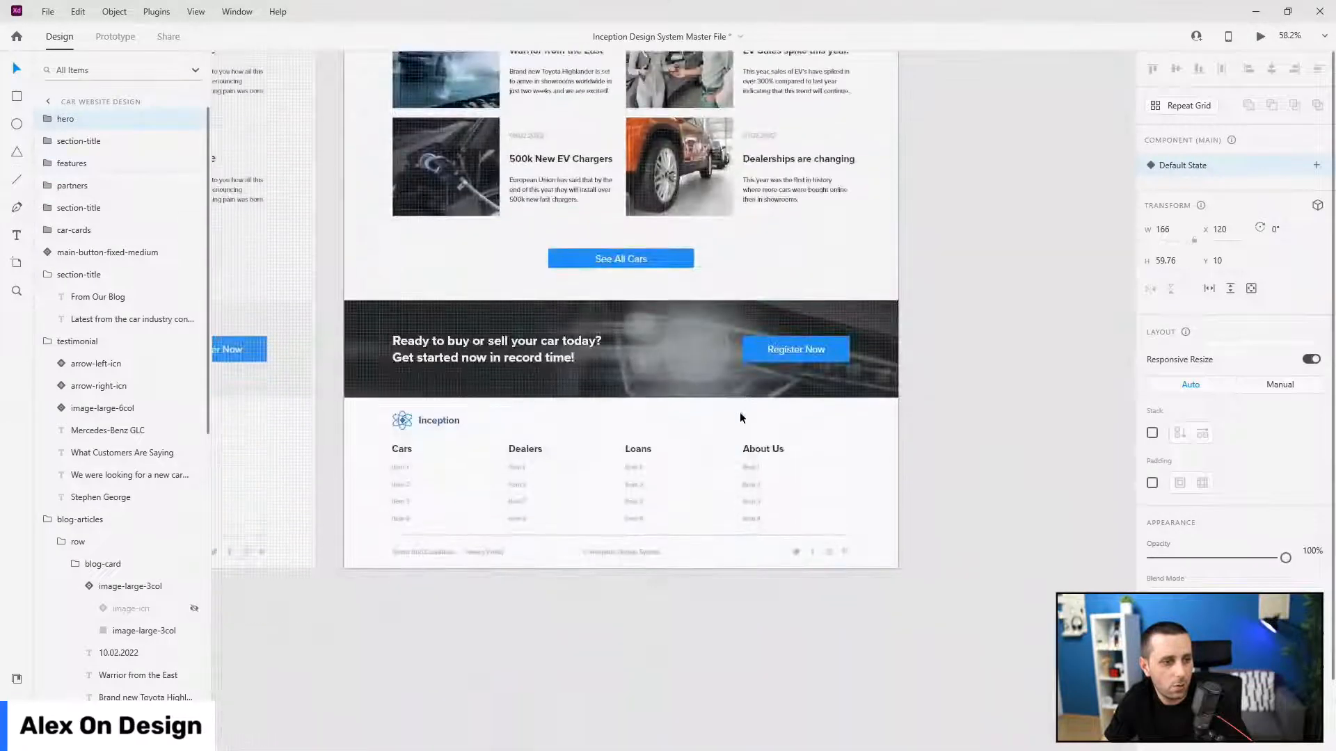
{"action": "scroll", "coordinate": [441, 390], "scroll_direction": "up", "scroll_amount": 5}
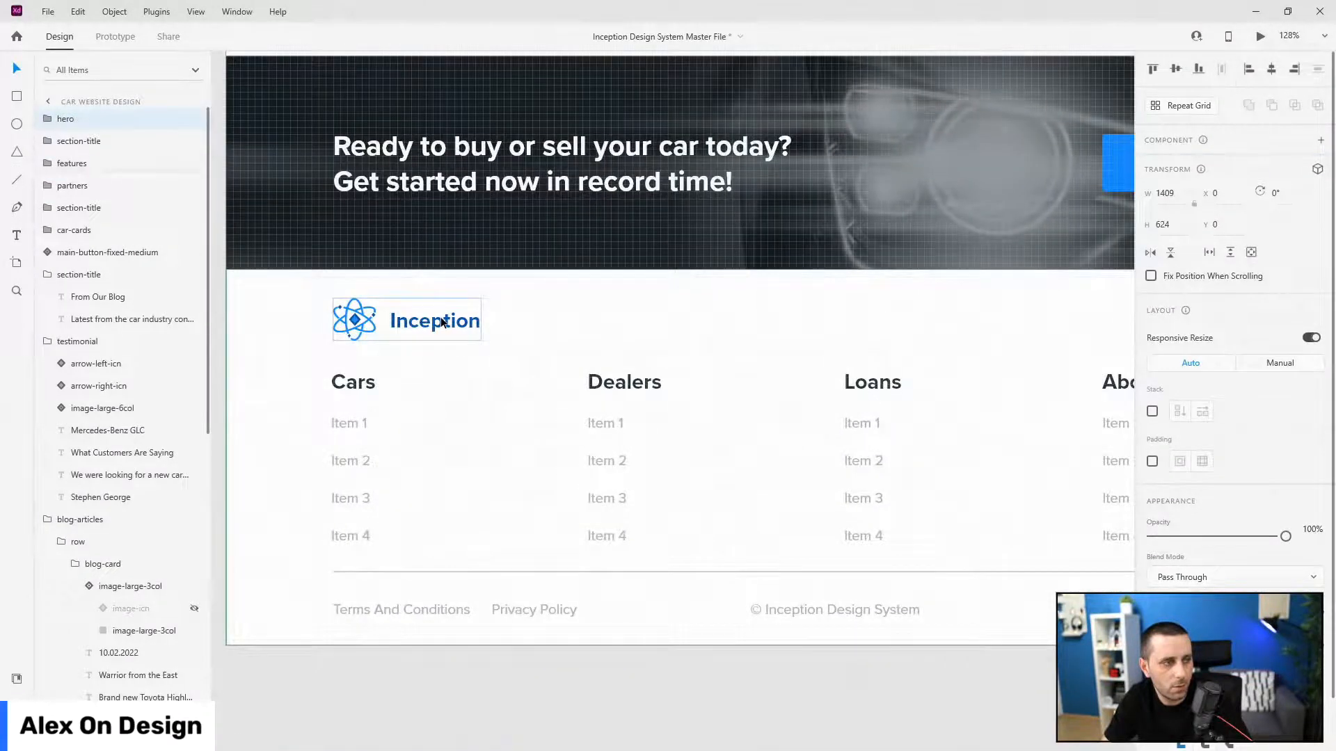
{"action": "left_click", "coordinate": [441, 321]}
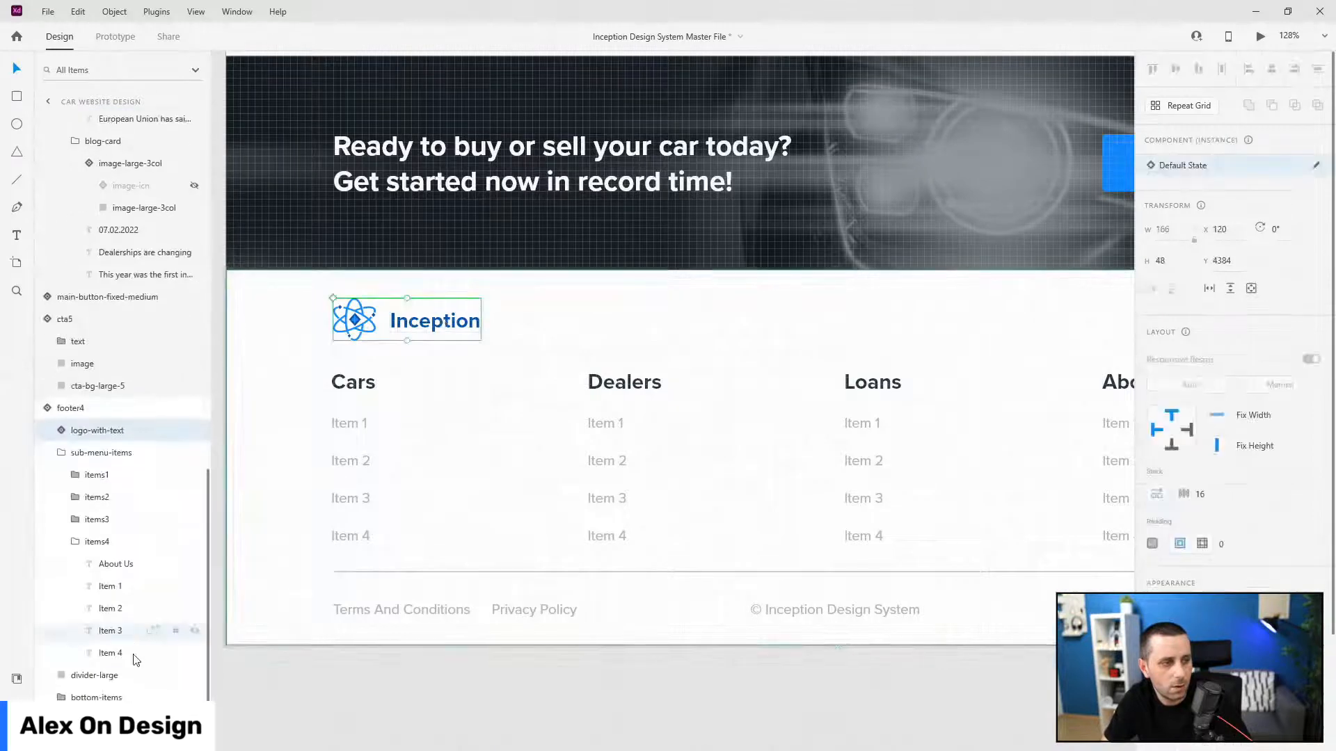
{"action": "left_click", "coordinate": [17, 678]}
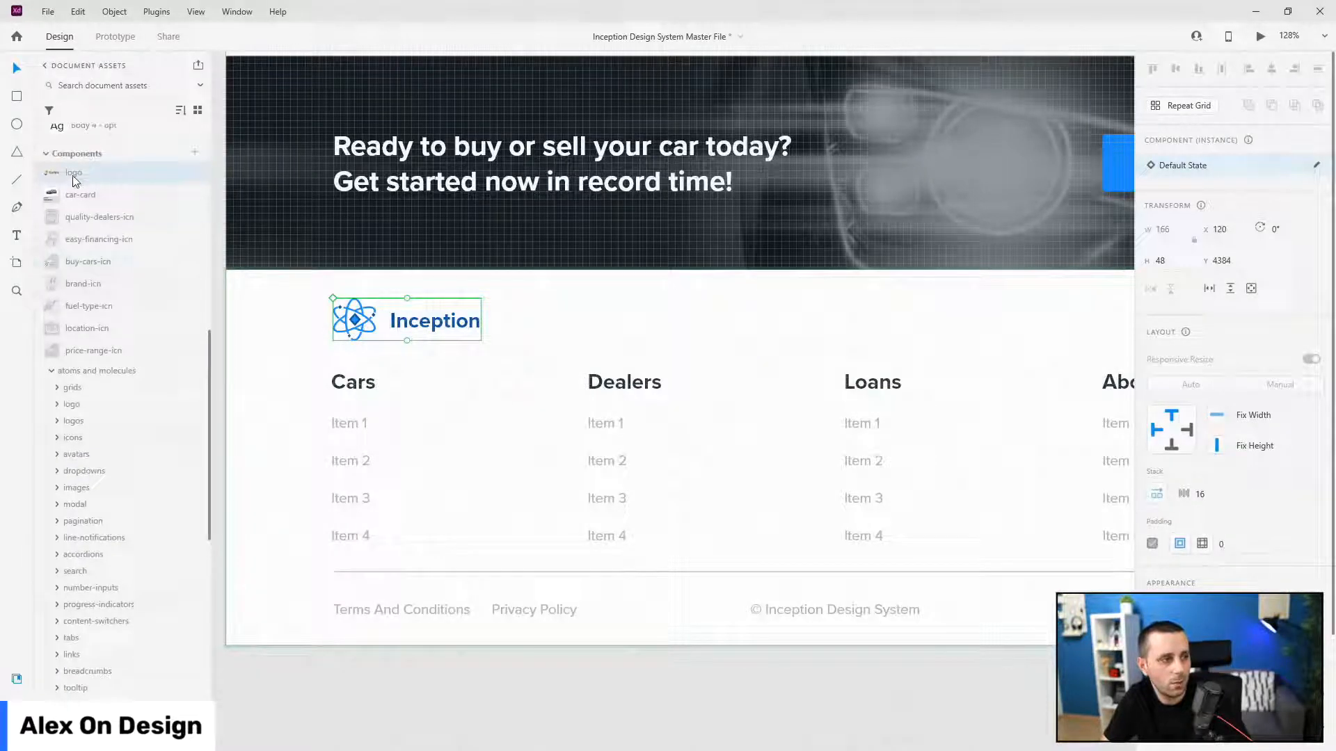
{"action": "left_click_drag", "start_coordinate": [73, 176], "coordinate": [613, 298]}
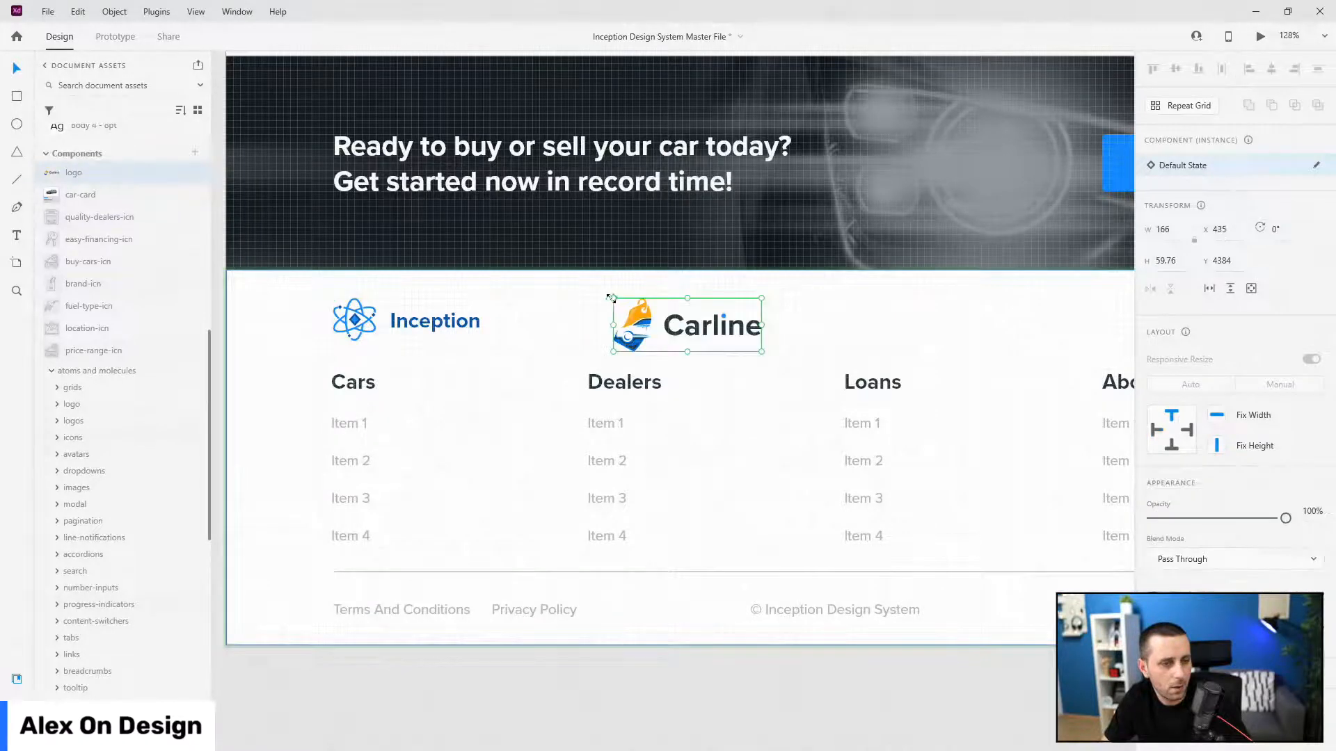
{"action": "left_click", "coordinate": [444, 324]}
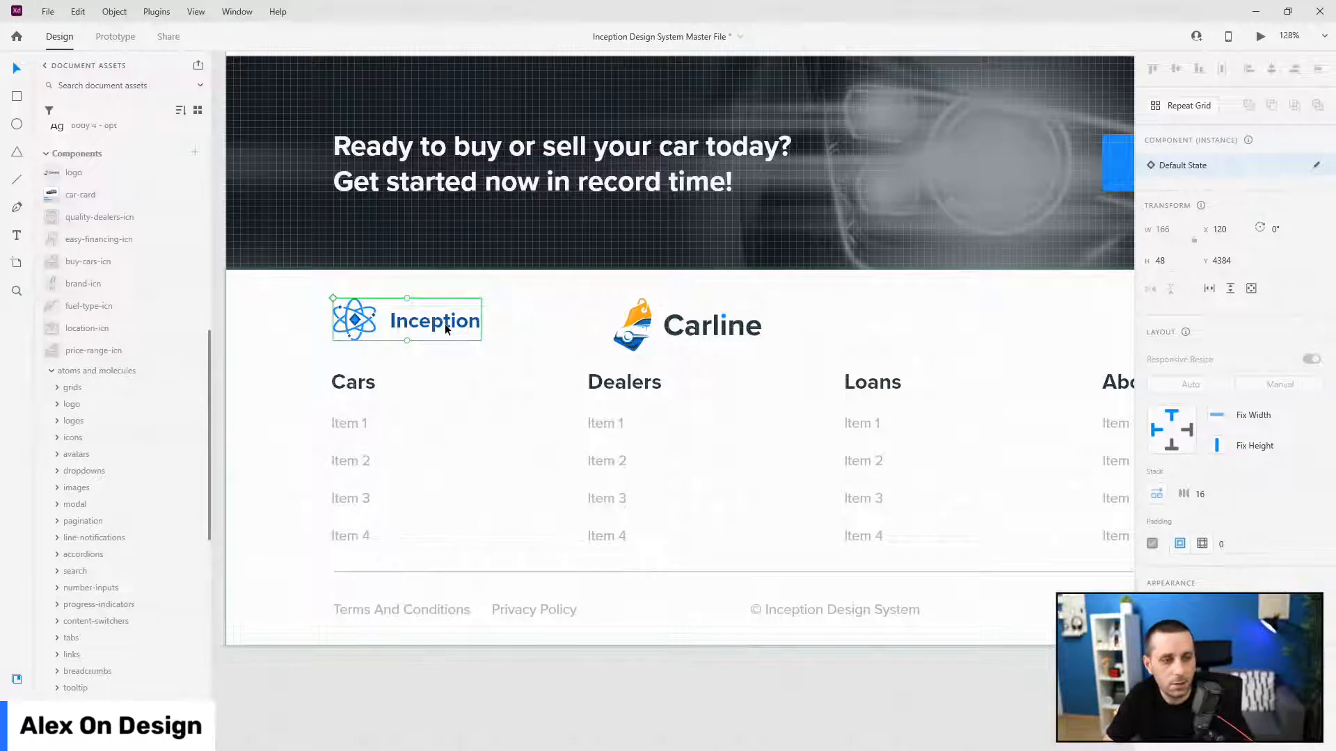
{"action": "key", "text": "Delete"}
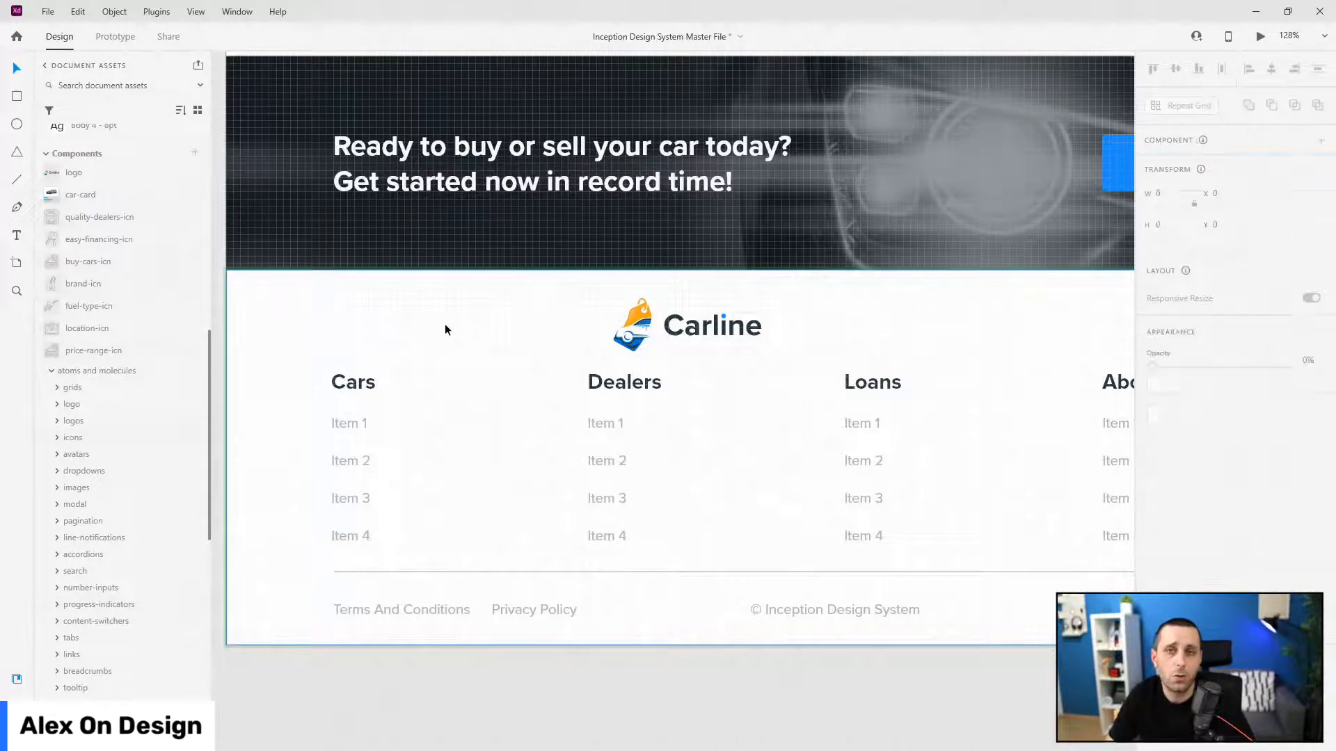
- Center the Carline logo horizontally on the footer-bg-large-4 background
{"action": "left_click", "coordinate": [677, 327]}
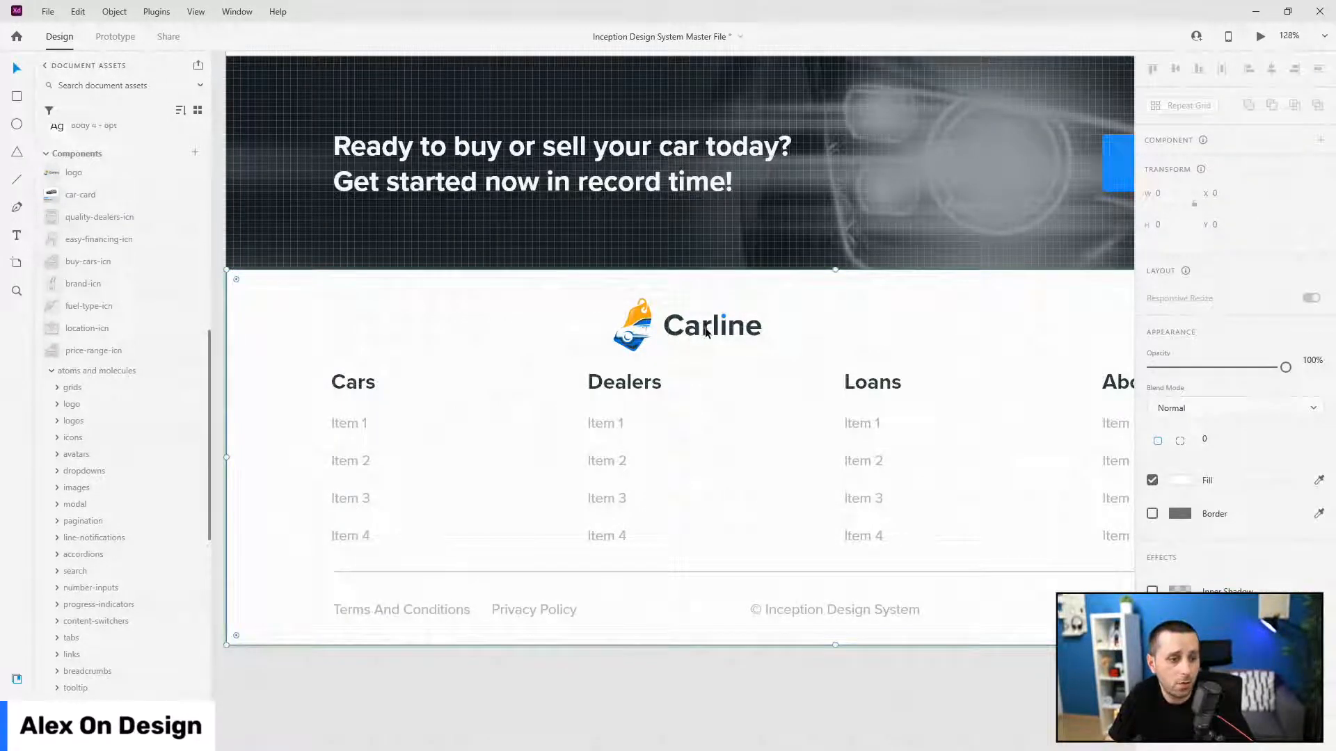
{"action": "left_click", "coordinate": [16, 706]}
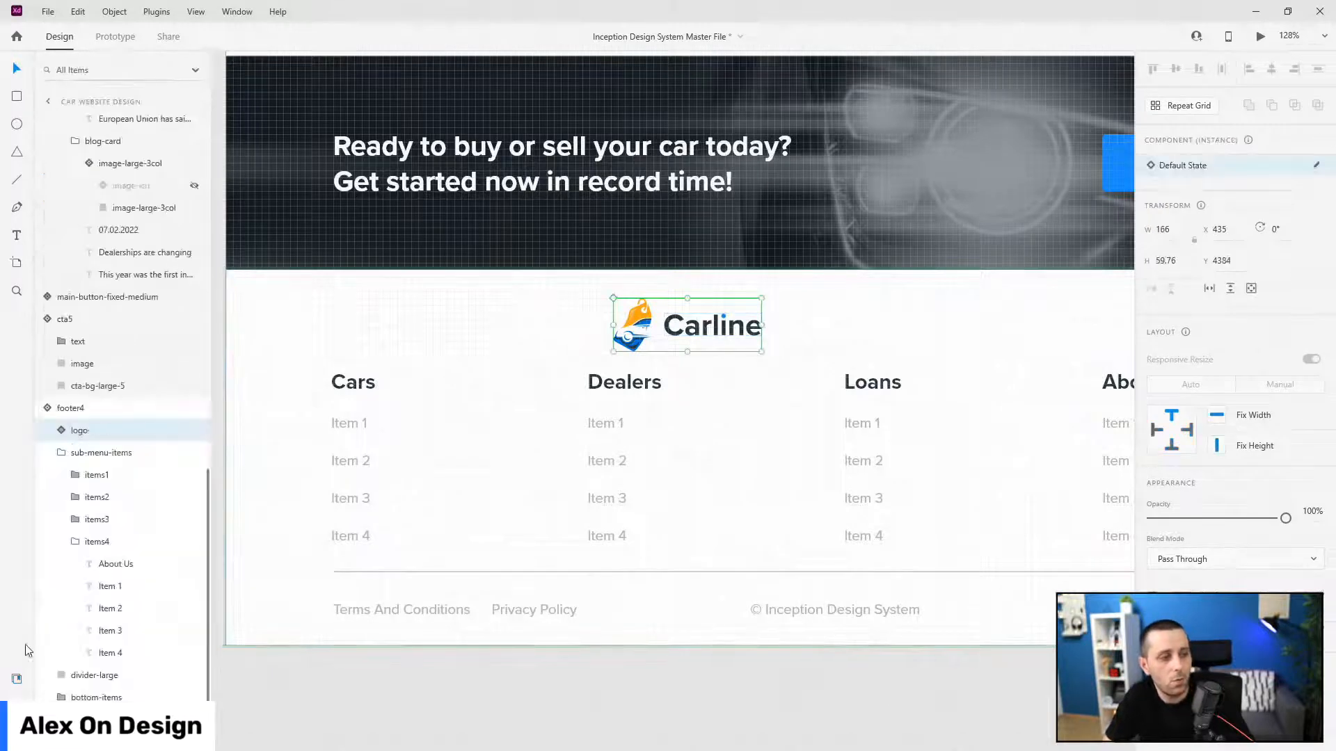
{"action": "scroll", "coordinate": [96, 449], "scroll_direction": "down", "scroll_amount": 1}
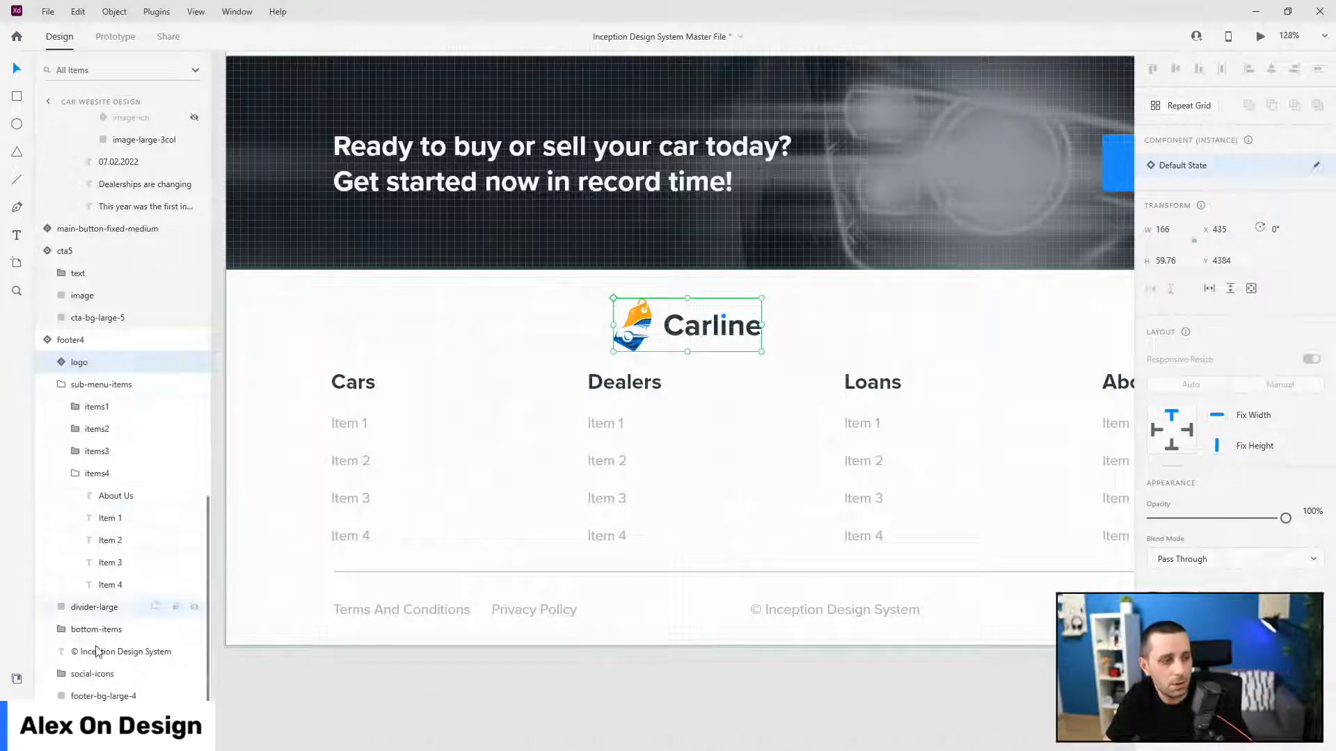
{"action": "left_click", "coordinate": [112, 697], "text": "ctrl"}
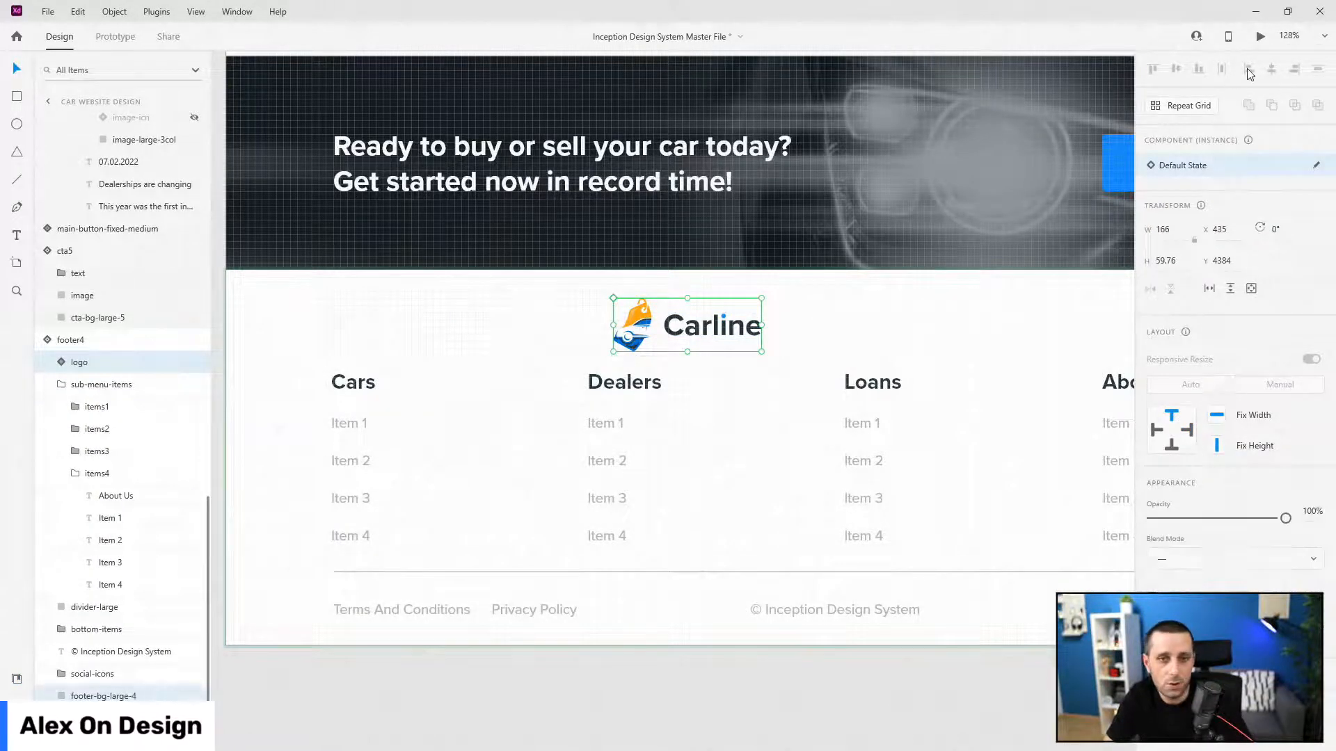
{"action": "left_click", "coordinate": [1272, 69]}
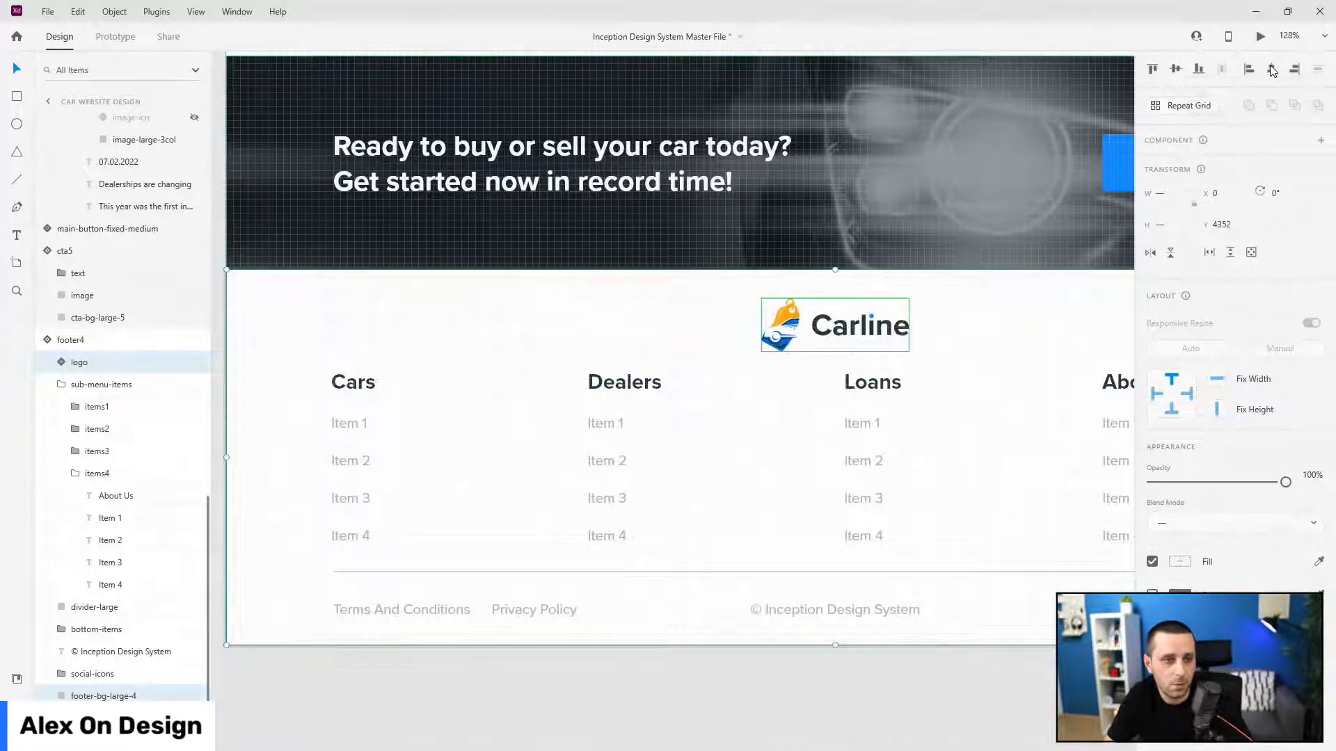
- Nudge the footer's Carline logo up to Y 4377, checking its distance to the link columns below
{"action": "left_click", "coordinate": [84, 362]}
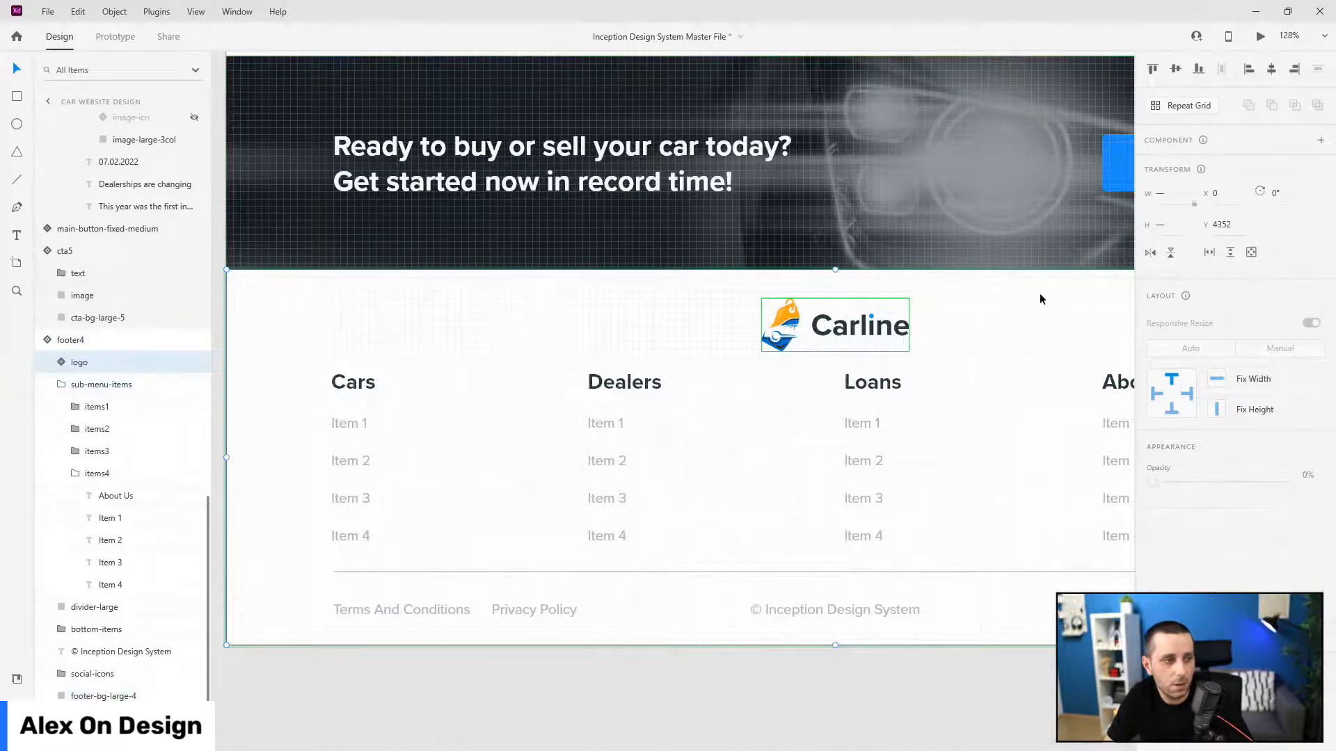
{"action": "key", "text": "alt"}
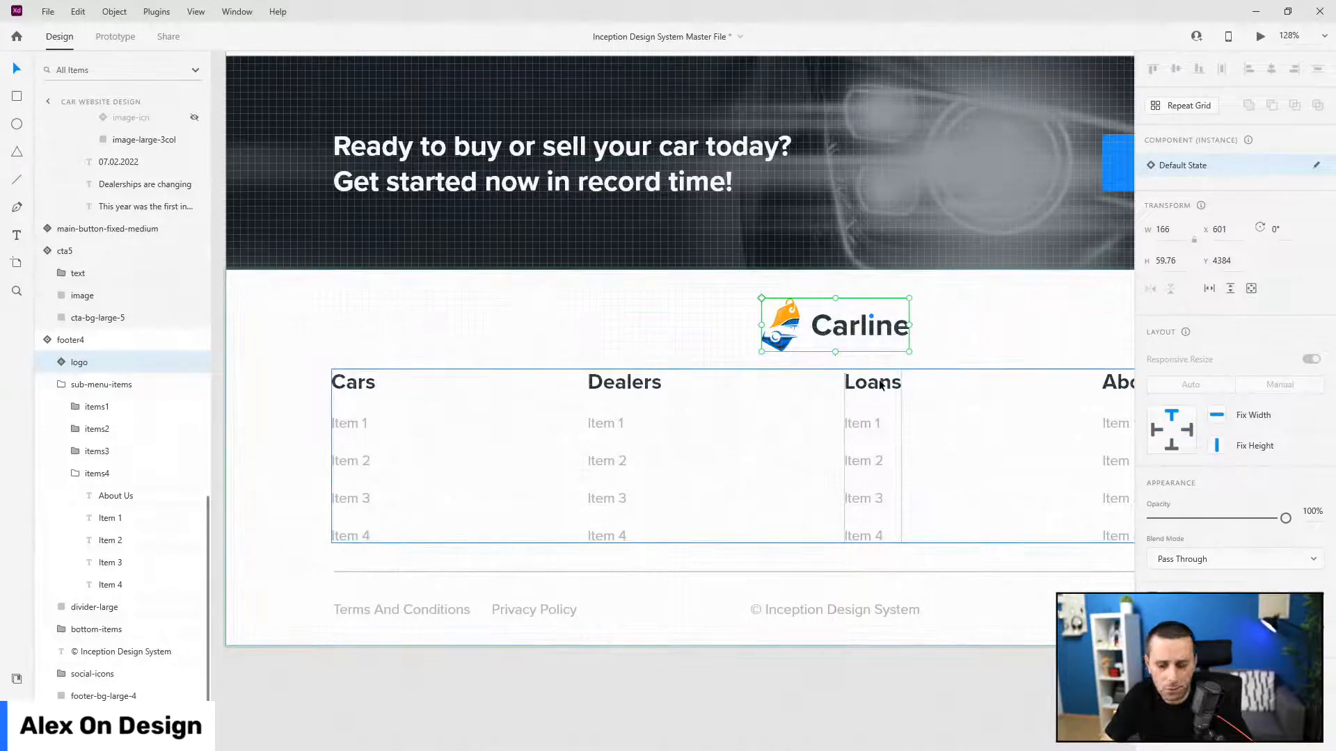
{"action": "key", "text": "Up"}
{"action": "key", "text": "Up"}
{"action": "key", "text": "Up"}
{"action": "key", "text": "Up"}
{"action": "key", "text": "Up"}
{"action": "key", "text": "Up"}
{"action": "key", "text": "Up"}
{"action": "key", "text": "Up"}
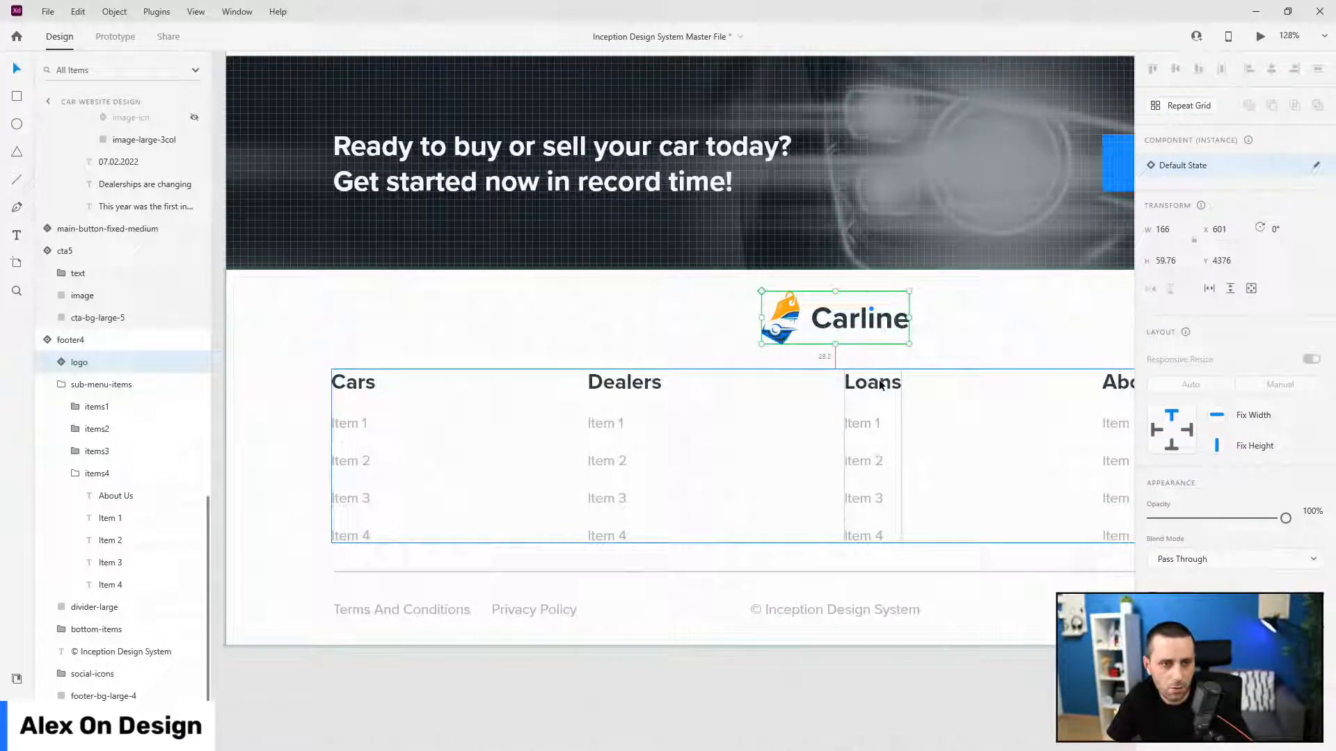
{"action": "key", "text": "Down"}
- Replace the first two placeholder items under the footer's Cars heading with "New Cars" and "Nearly New"
{"action": "scroll", "coordinate": [778, 388], "scroll_direction": "down", "scroll_amount": 3}
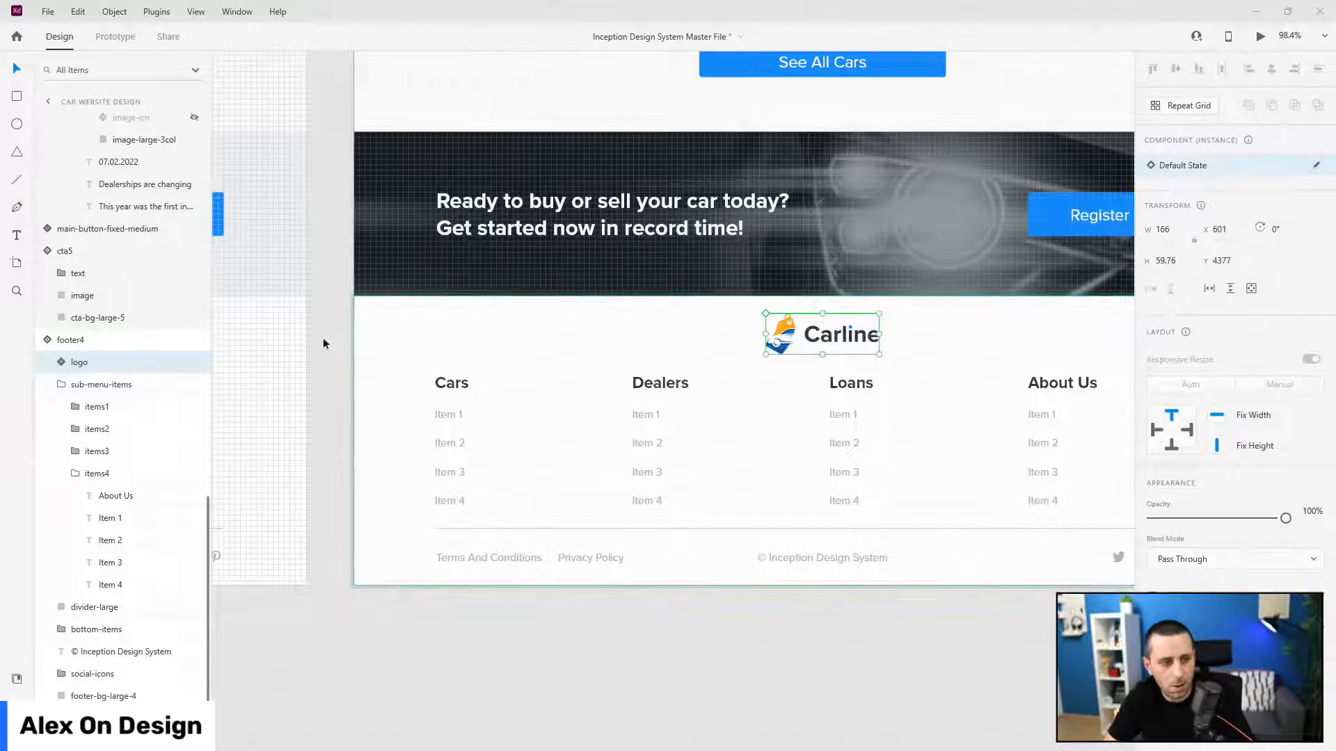
{"action": "double_click", "coordinate": [449, 415]}
{"action": "double_click", "coordinate": [449, 415]}
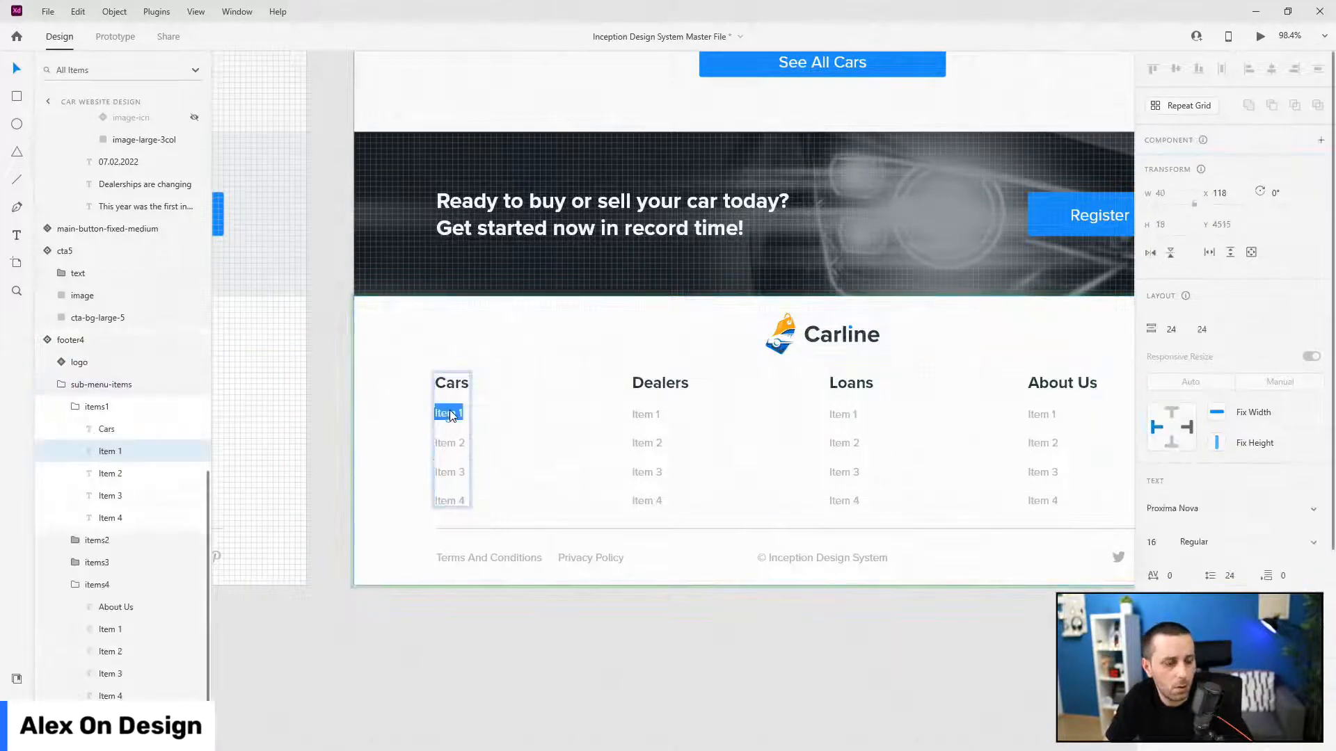
{"action": "type", "text": "New Cars"}
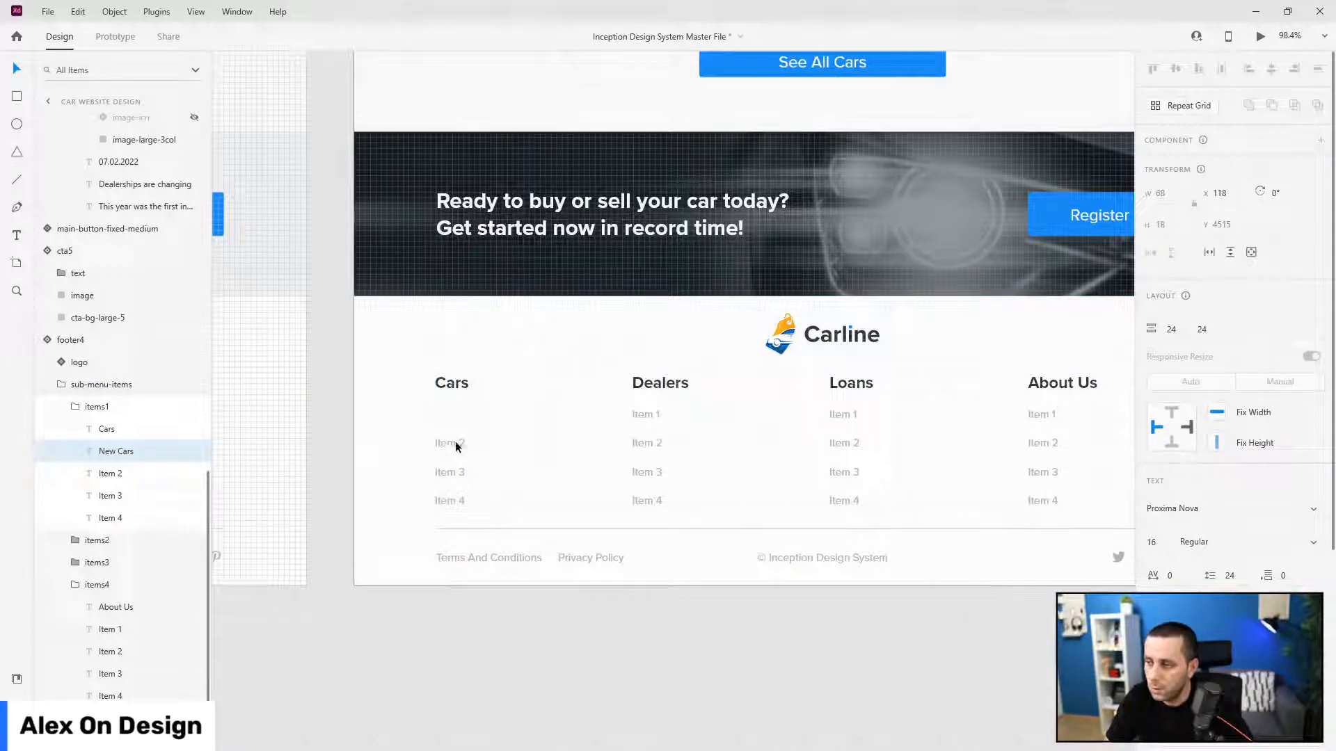
{"action": "left_click", "coordinate": [456, 445]}
{"action": "double_click", "coordinate": [453, 444]}
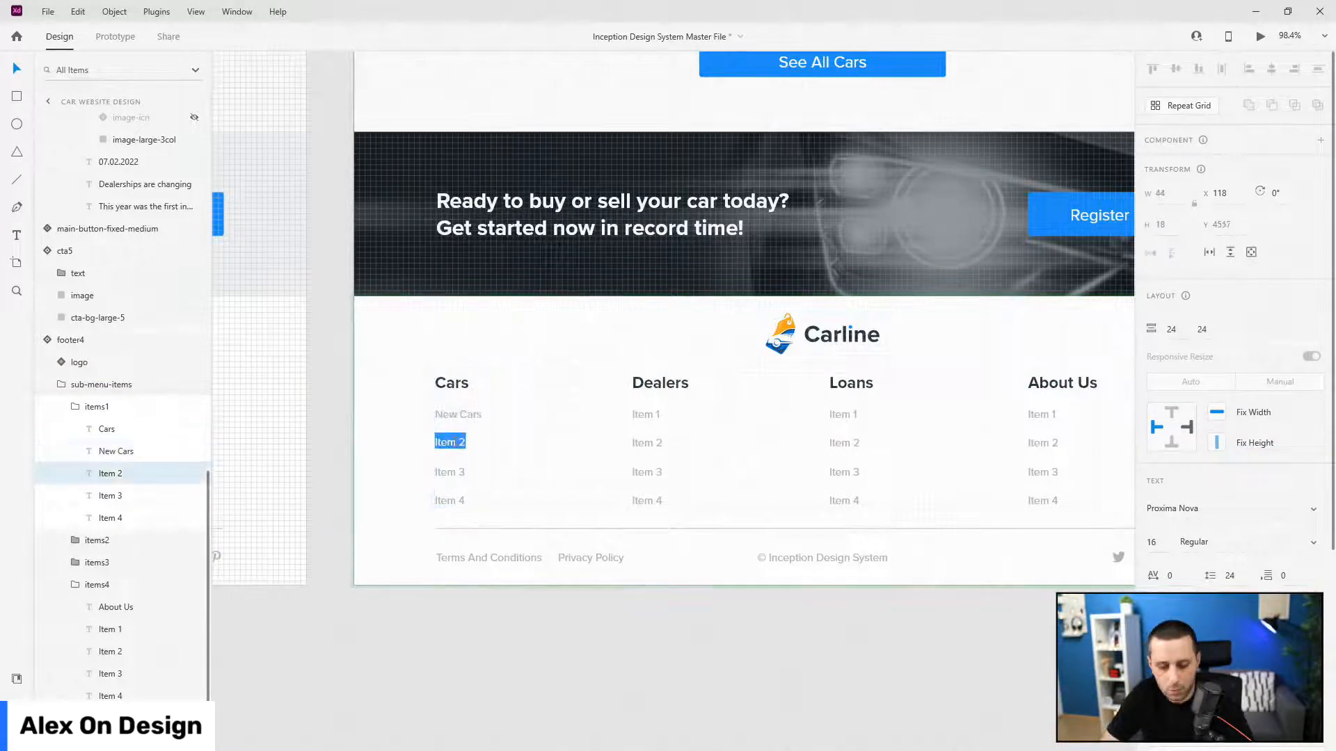
{"action": "type", "text": "Newarly New"}
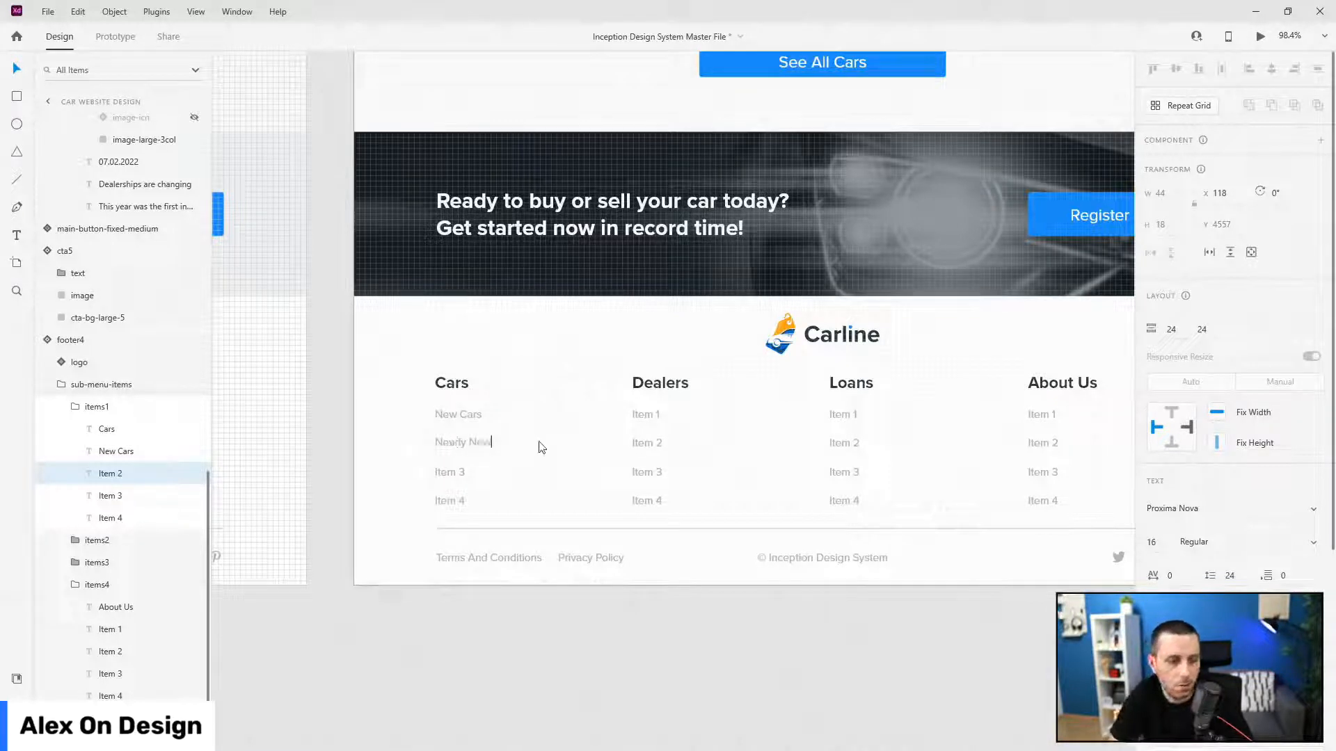
{"action": "key", "text": "Escape"}
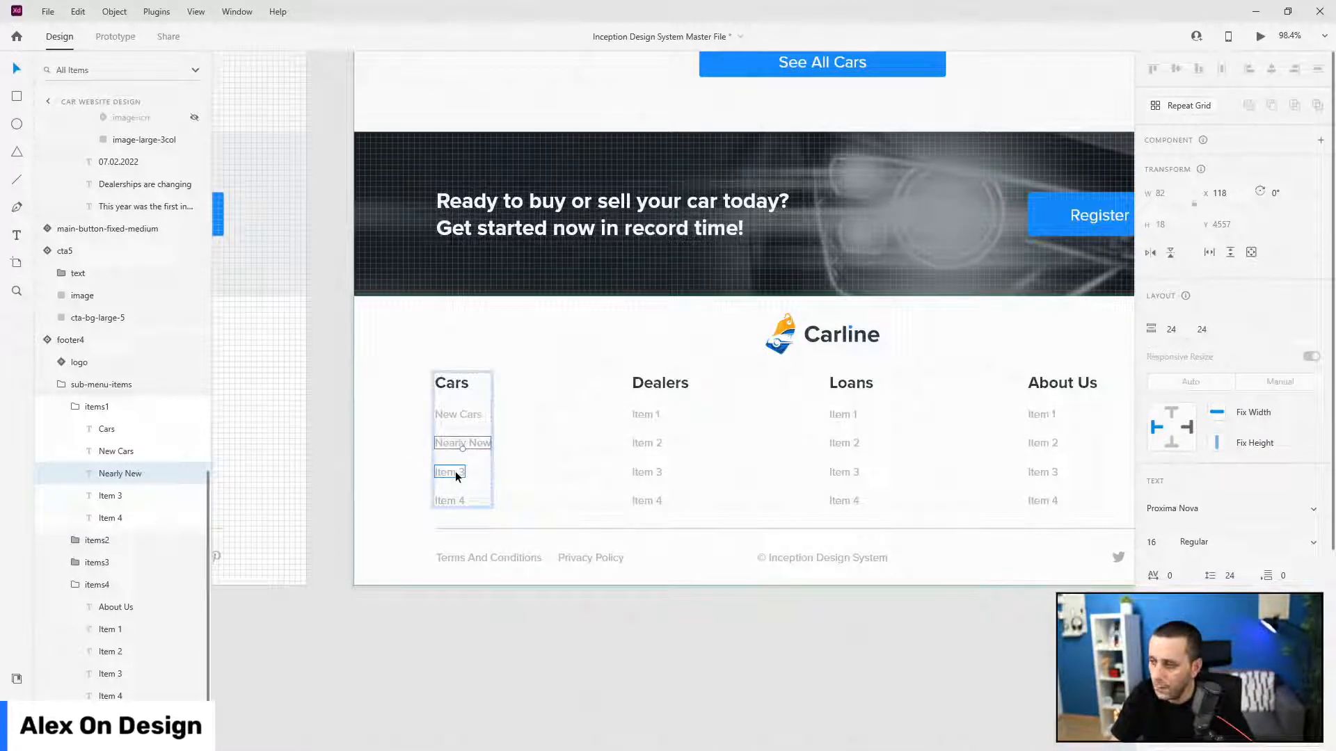
- Replace Item 3 and Item 4 in the footer's Cars column with "Certified Used" and "Used Cars"
{"action": "double_click", "coordinate": [455, 473]}
{"action": "type", "text": "Cert"}
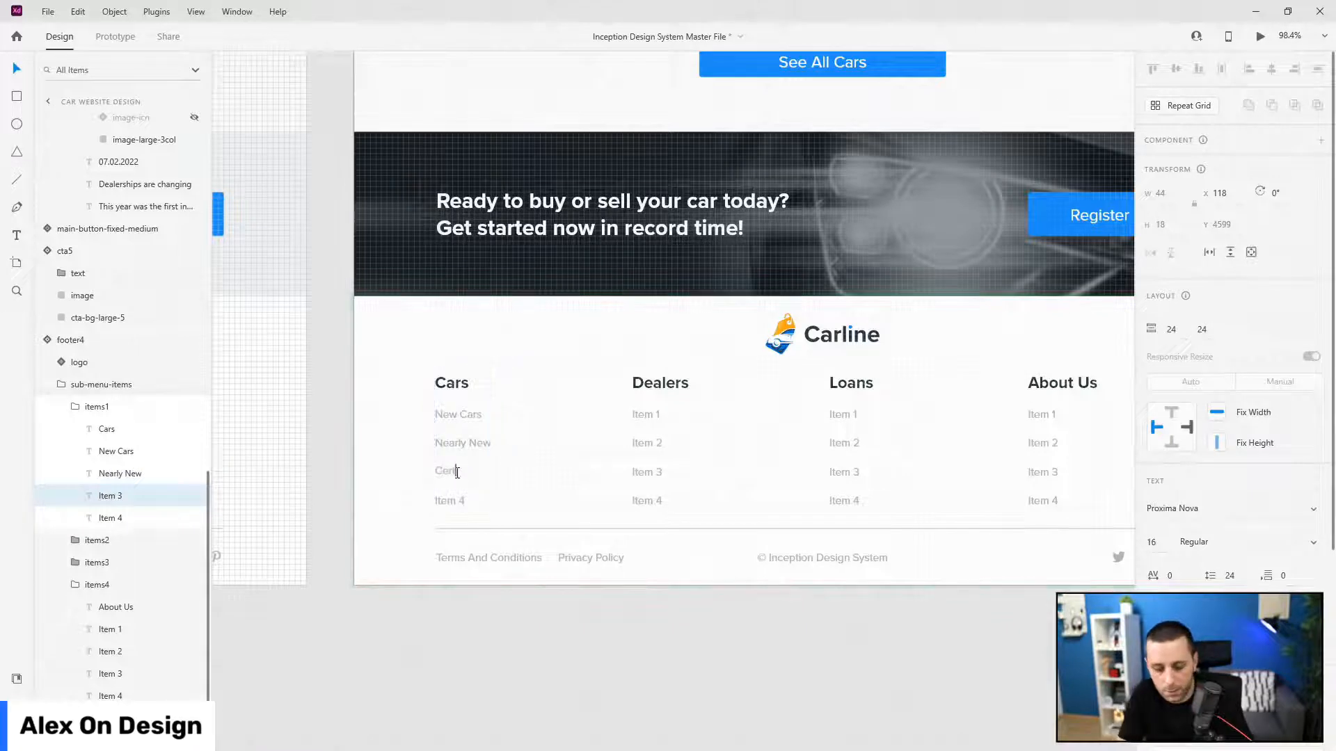
{"action": "type", "text": "ified Used"}
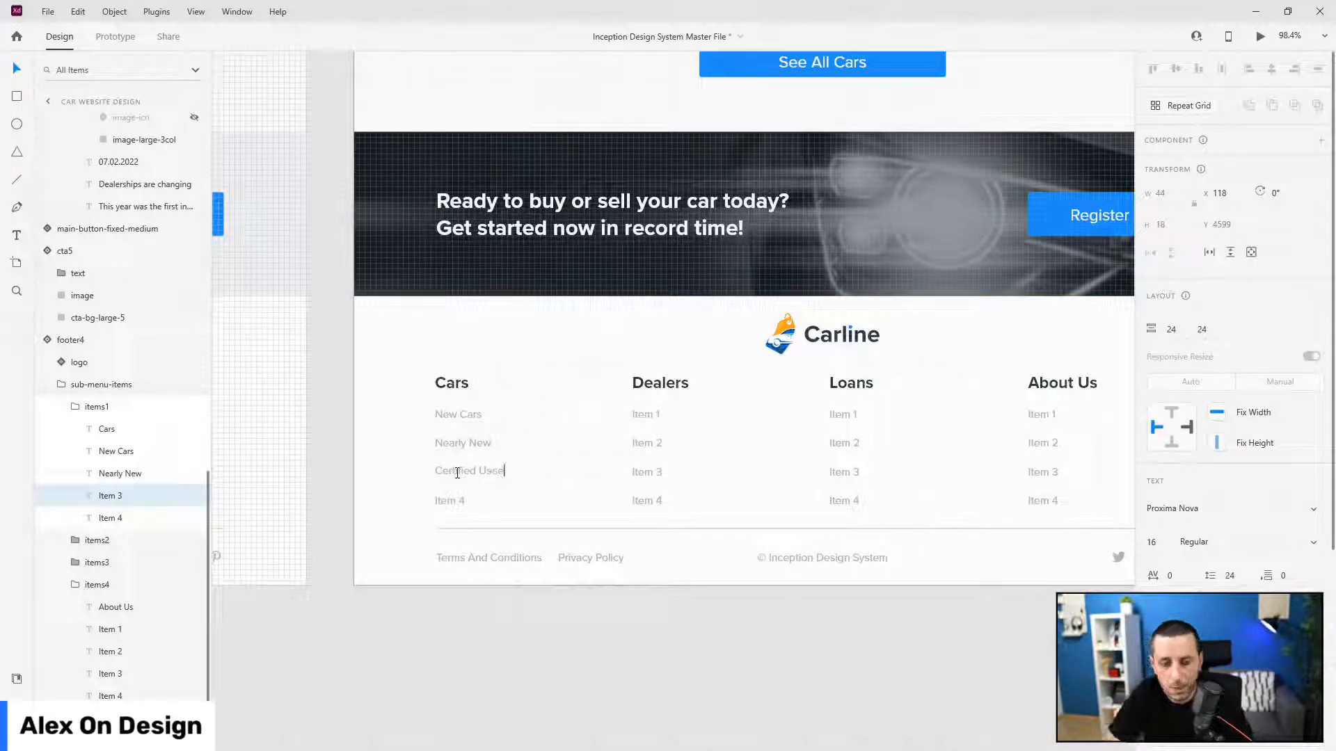
{"action": "key", "text": "Escape"}
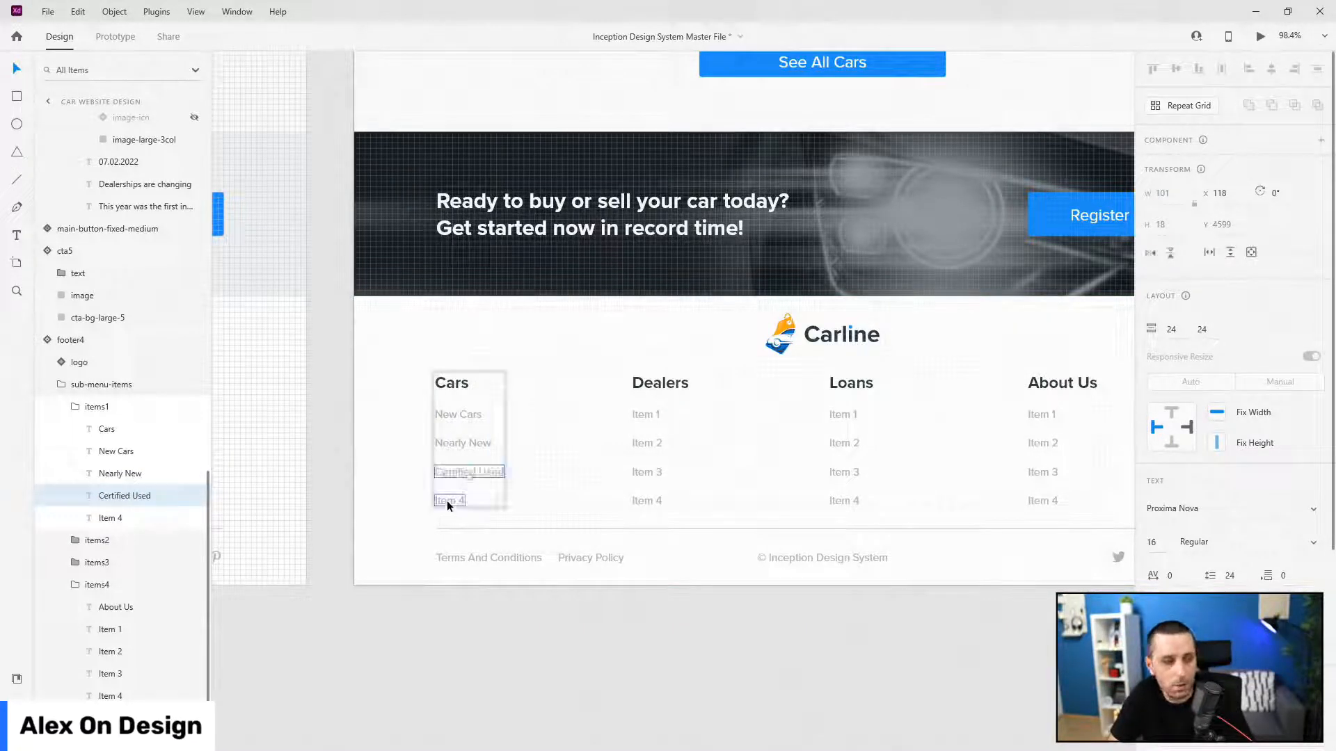
{"action": "double_click", "coordinate": [447, 503]}
{"action": "type", "text": "Used Cars"}
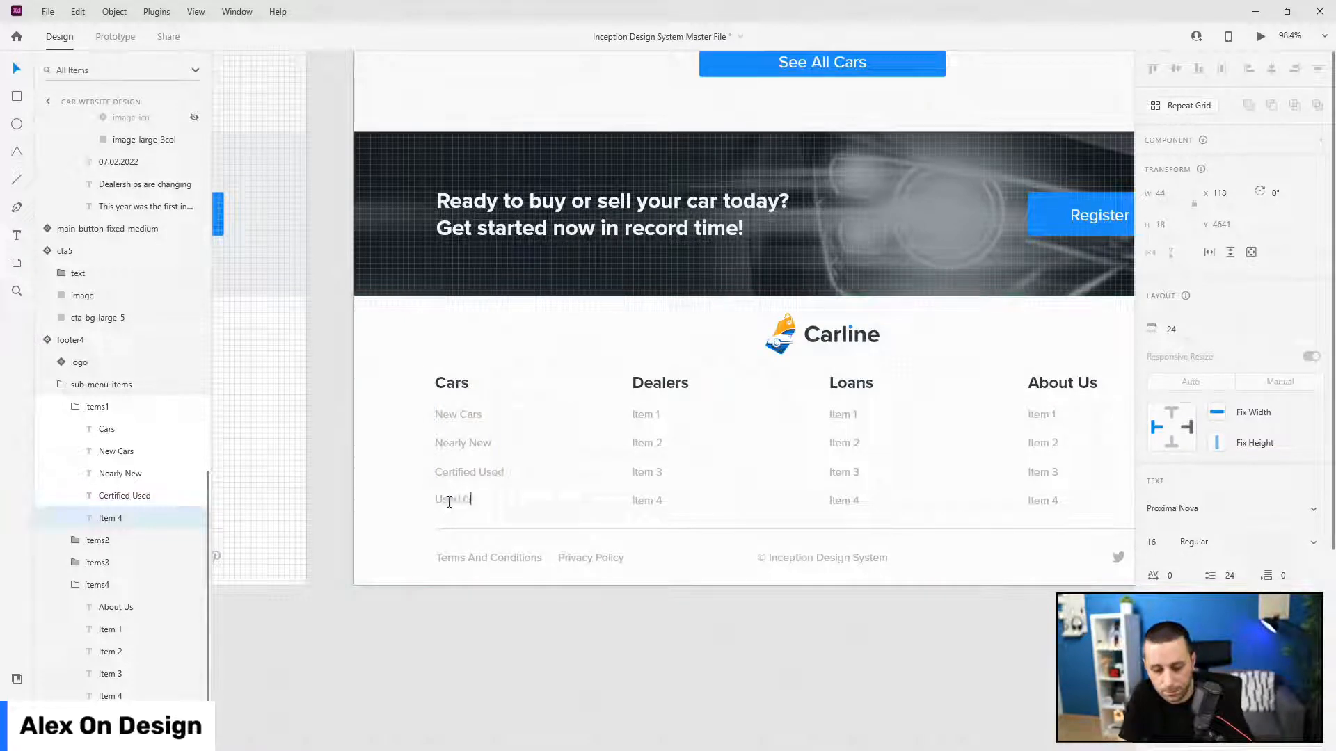
{"action": "key", "text": "Escape"}
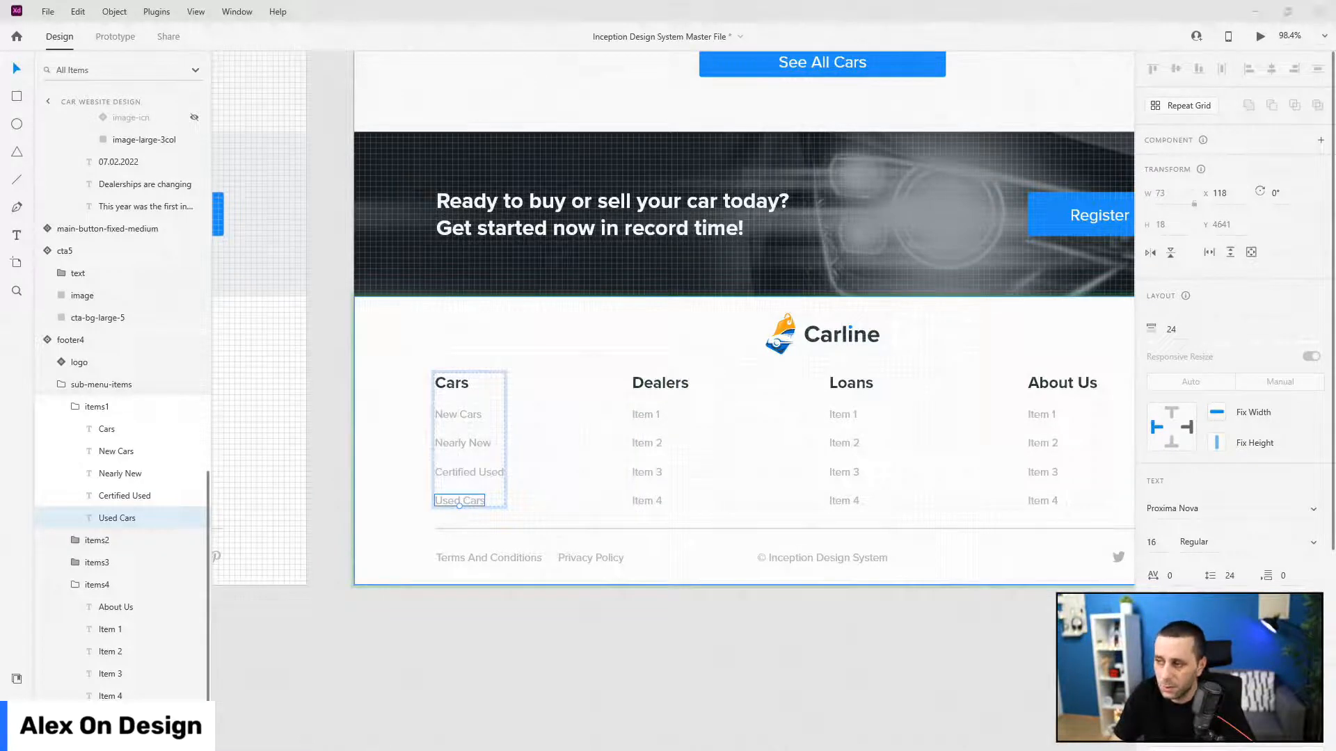
- Replace Item 1 and Item 2 in the footer's Dealers column with "Premium Dealers" and "Main Dealers"
{"action": "double_click", "coordinate": [652, 416]}
{"action": "double_click", "coordinate": [652, 415]}
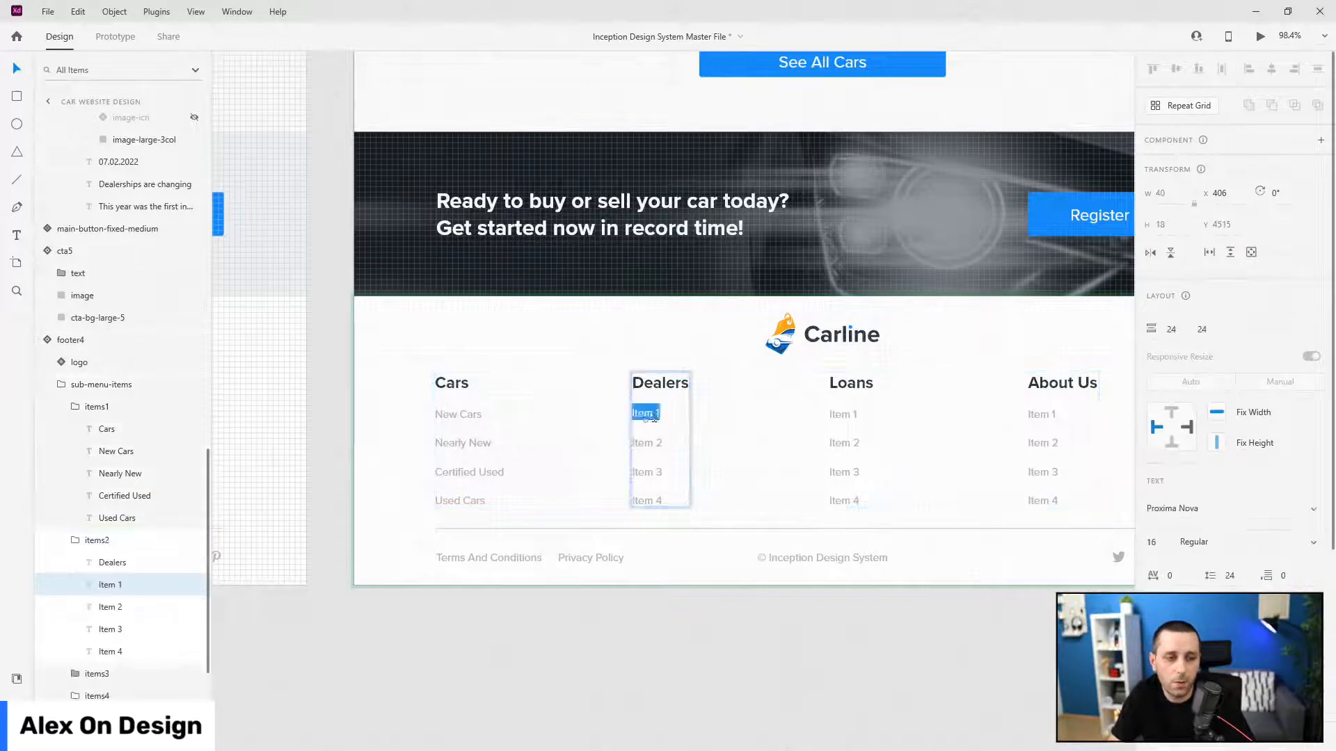
{"action": "key", "text": "ctrl+v"}
{"action": "left_click", "coordinate": [751, 464]}
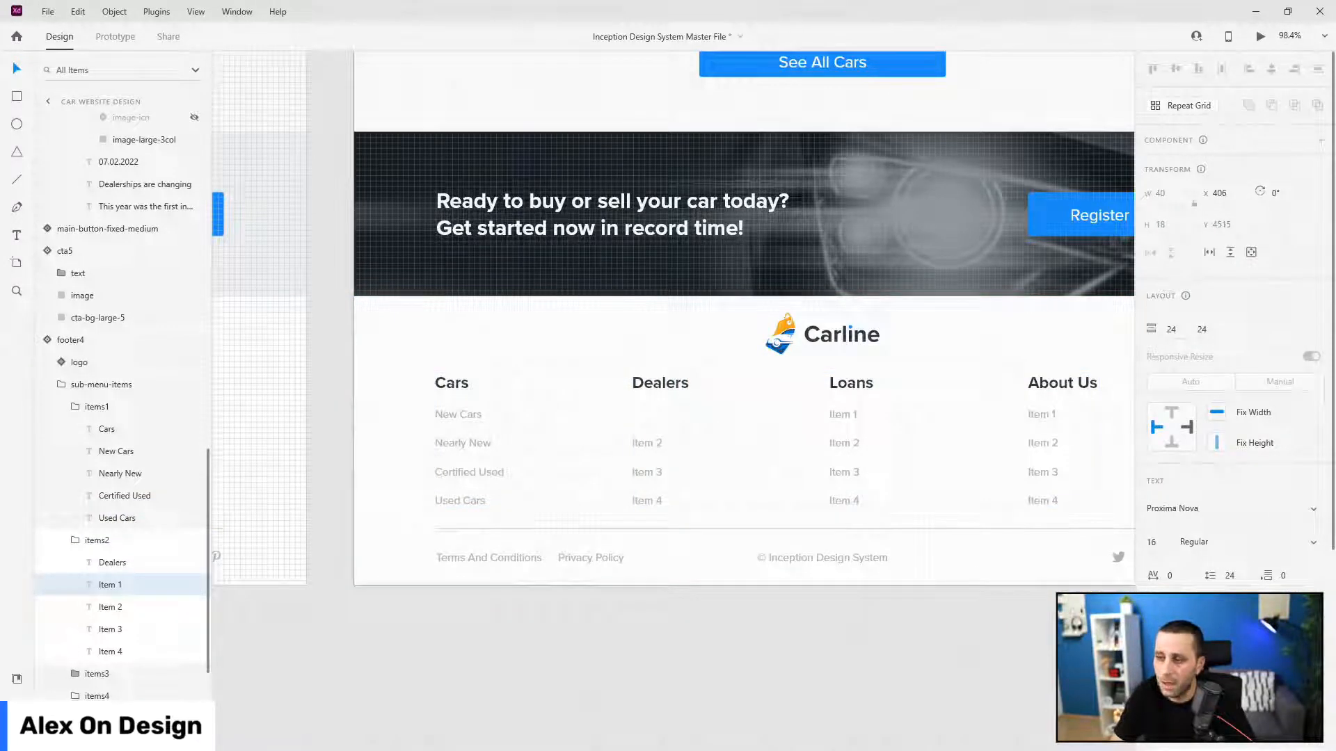
{"action": "key", "text": "alt+Tab"}
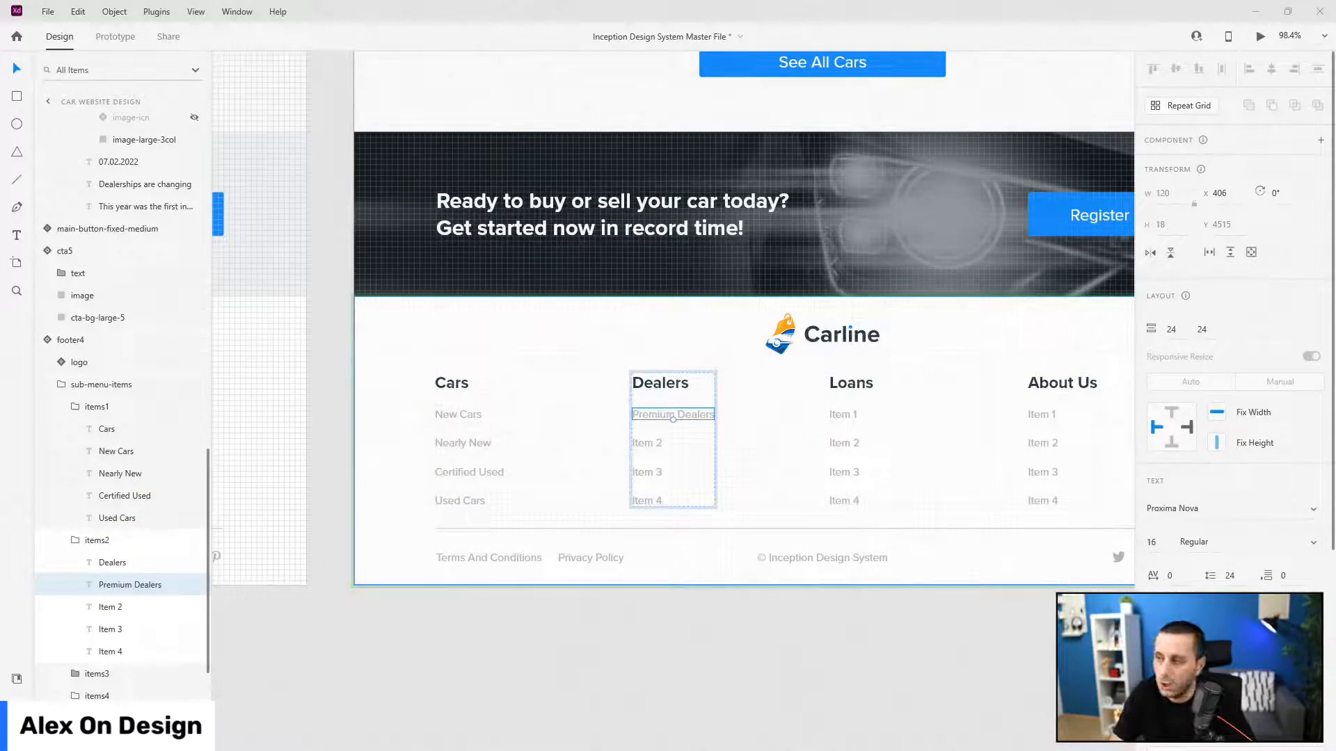
{"action": "double_click", "coordinate": [647, 443]}
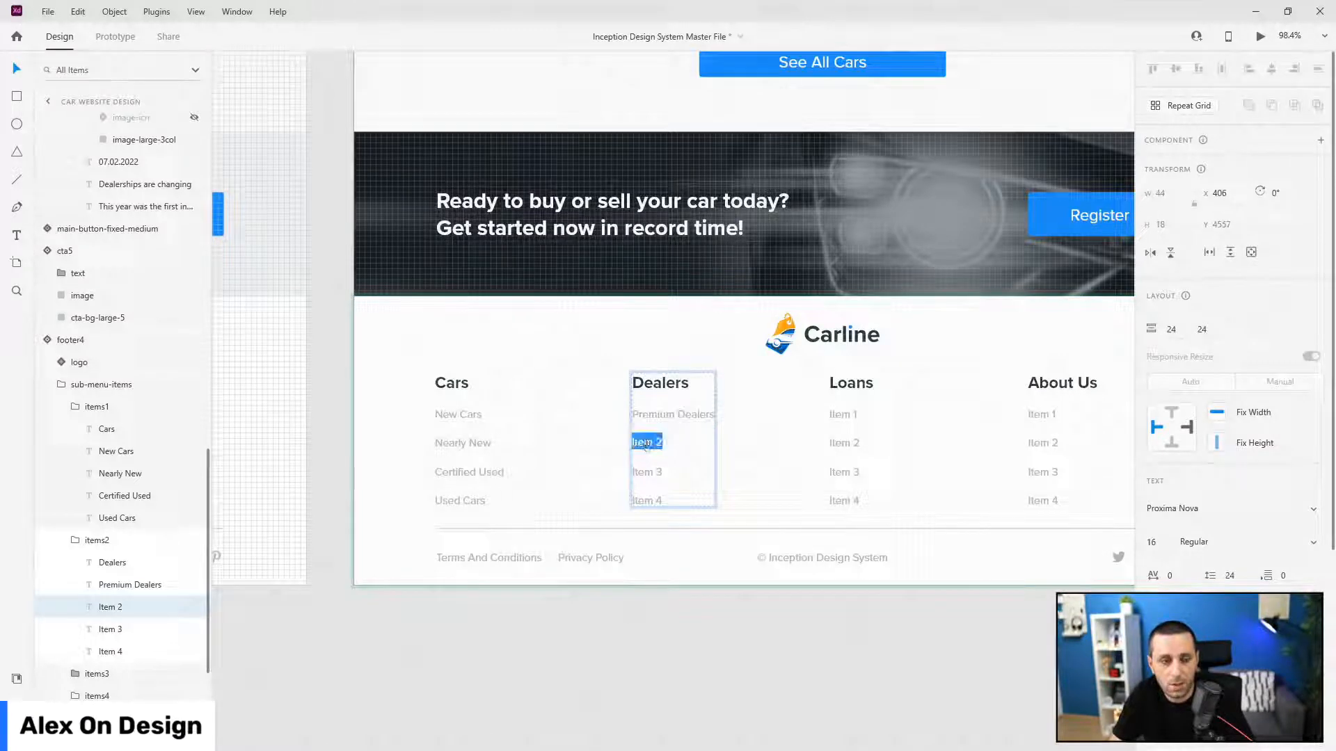
{"action": "key", "text": "BackSpace"}
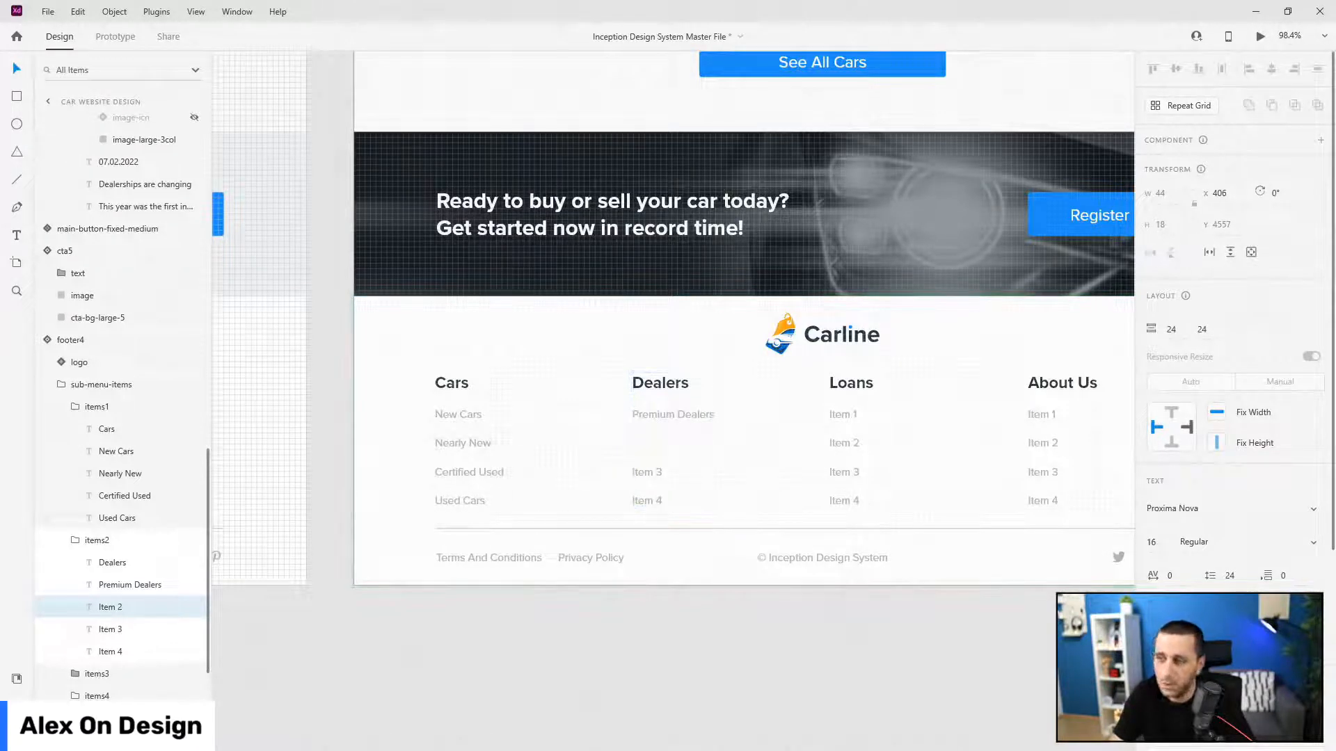
{"action": "key", "text": "alt+Tab"}
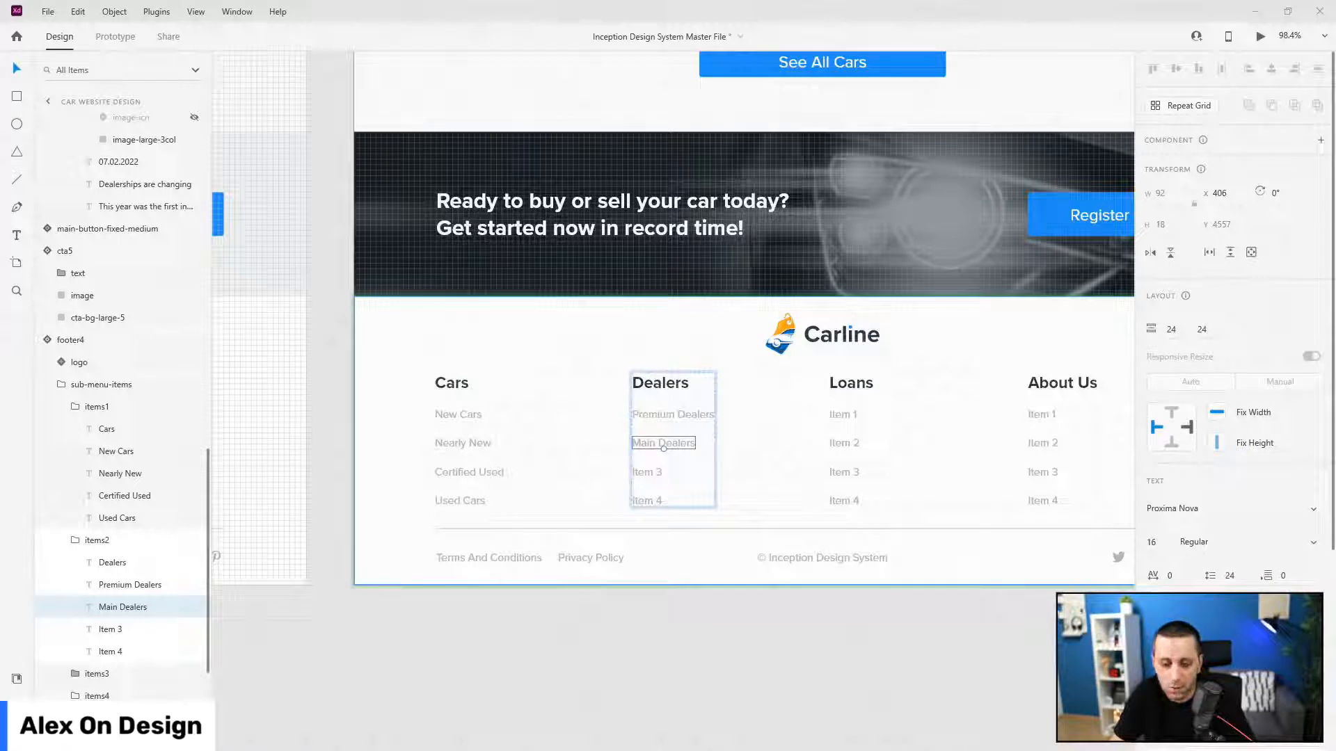
- Replace the last two placeholder items under the Dealers heading with "Local Dealers" and "Fleet Dealers"
{"action": "double_click", "coordinate": [646, 473]}
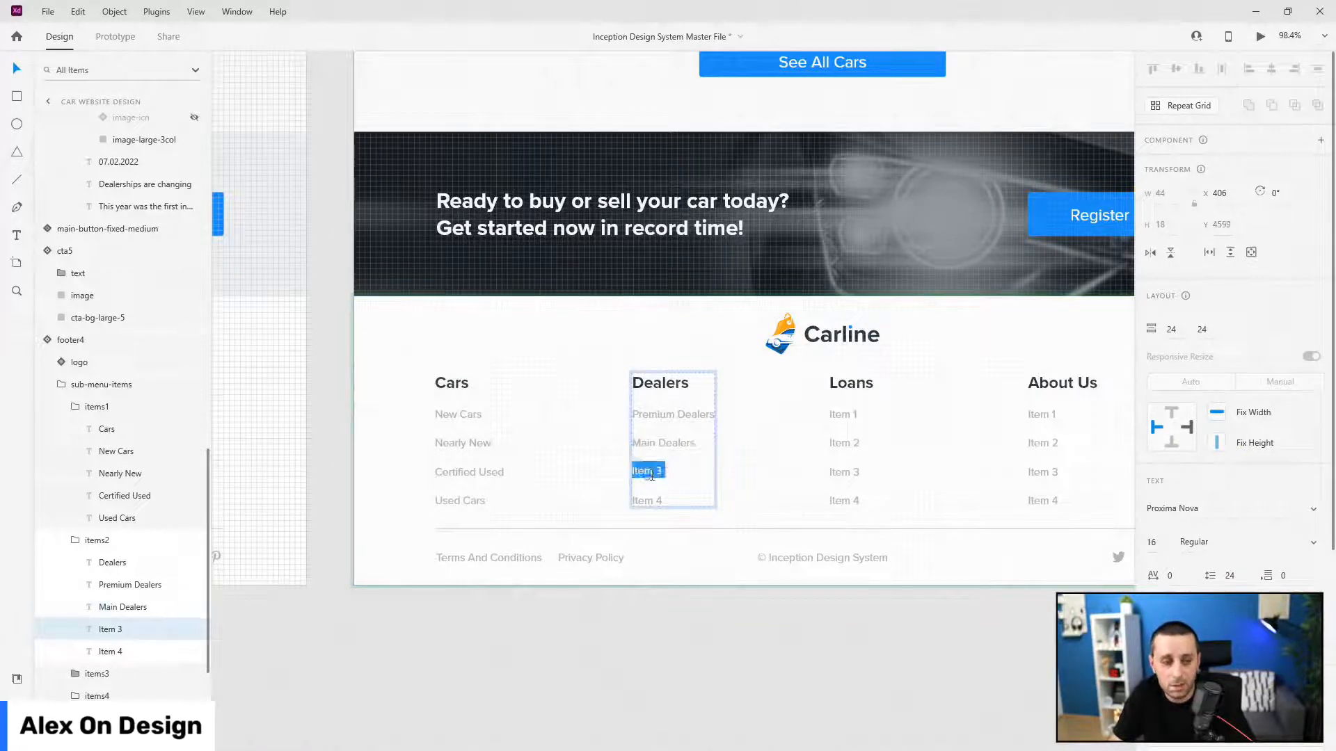
{"action": "type", "text": "Local Dealers"}
{"action": "key", "text": "Escape"}
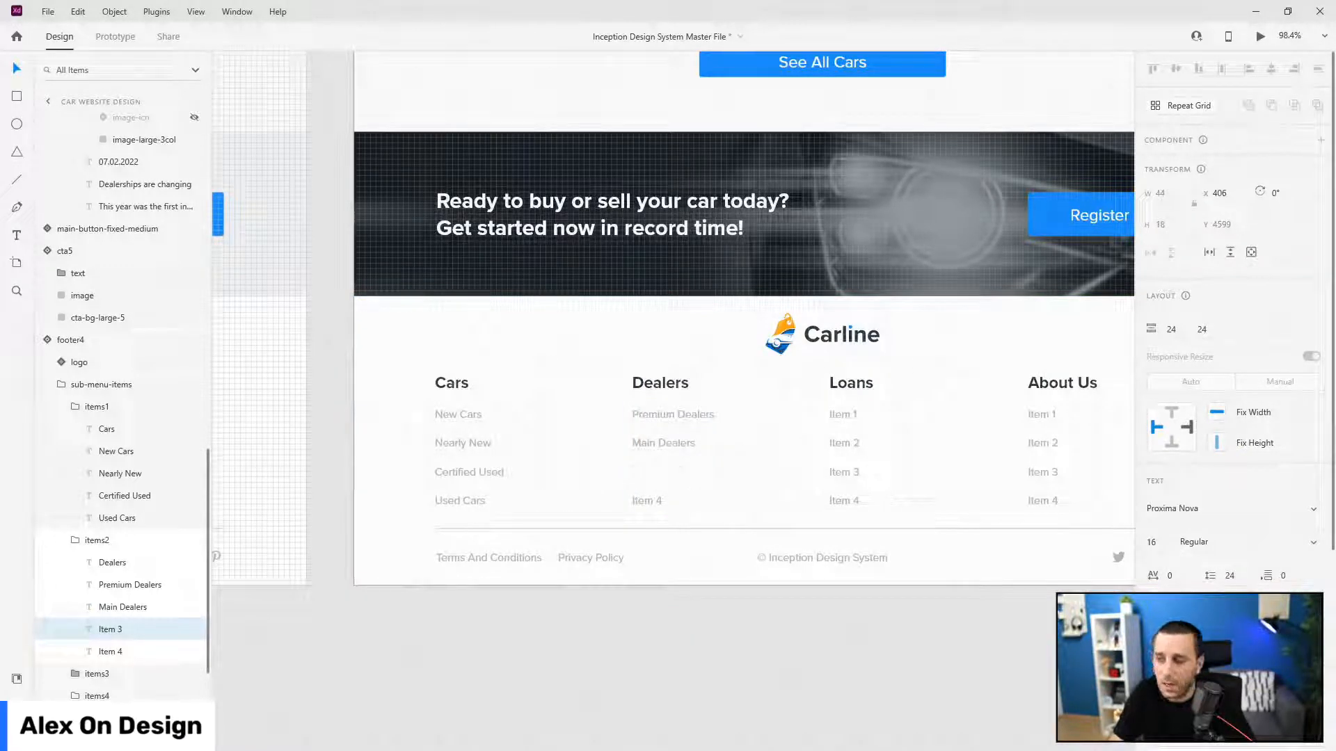
{"action": "key", "text": "alt+Tab"}
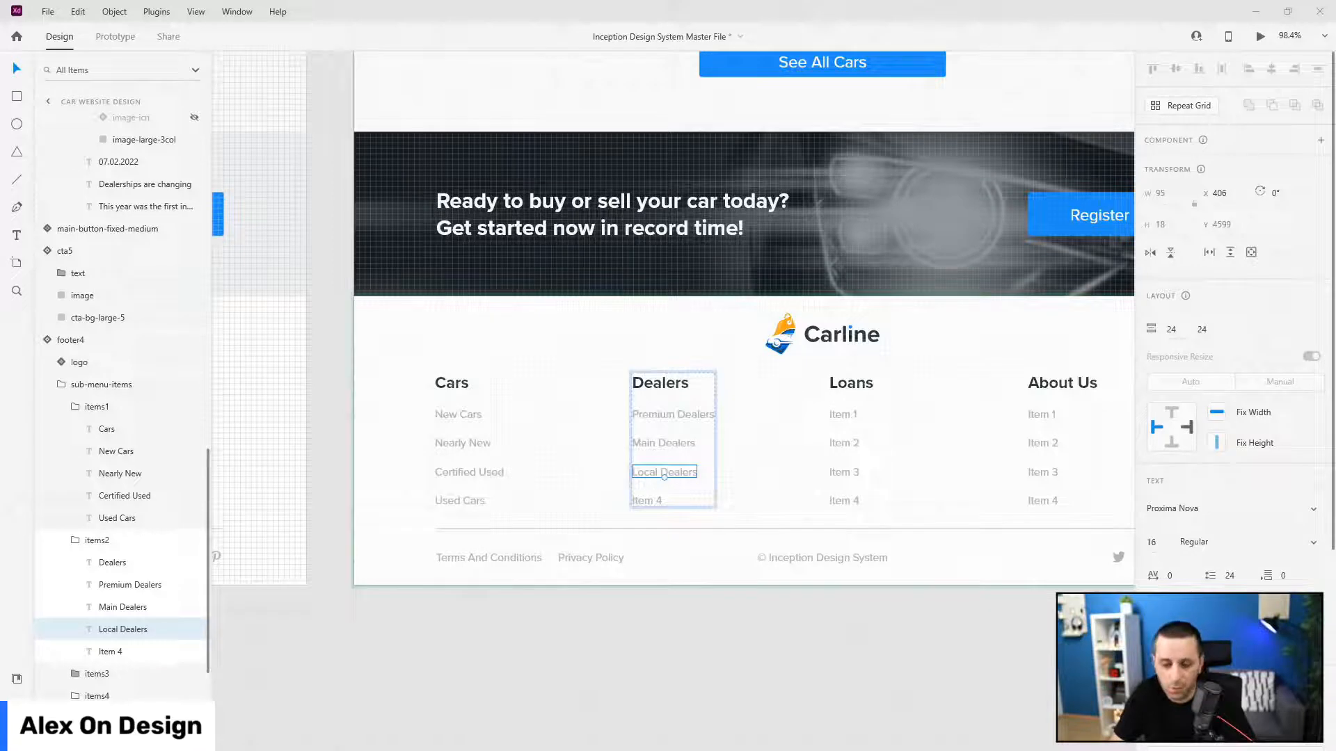
{"action": "double_click", "coordinate": [647, 500]}
{"action": "key", "text": "BackSpace"}
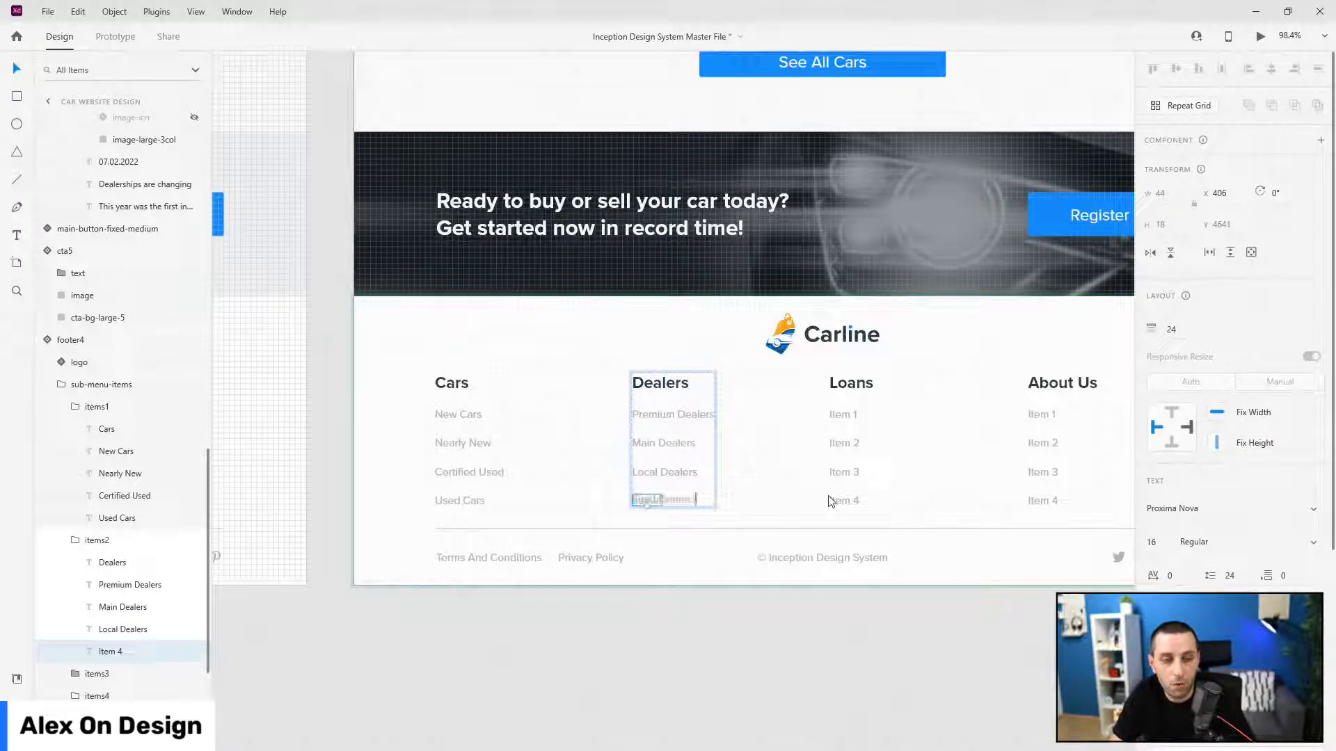
{"action": "key", "text": "Escape"}
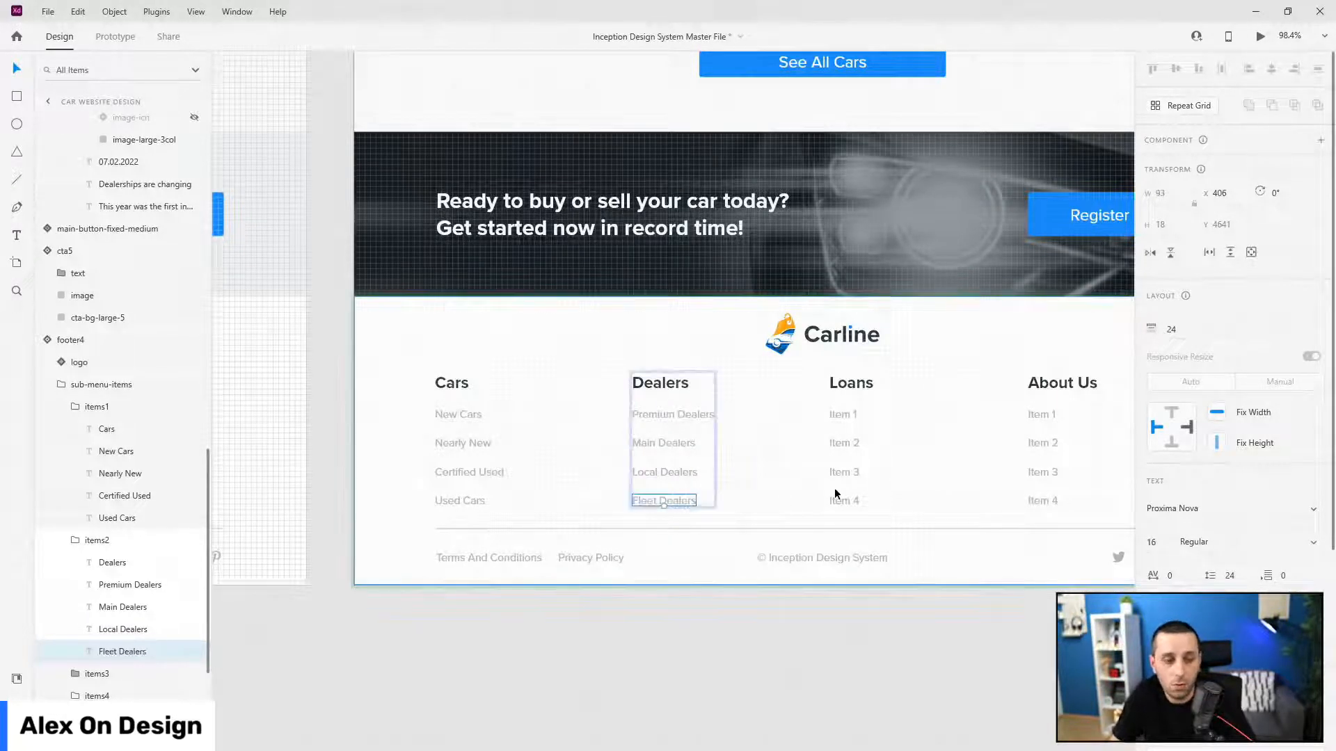
- Replace the first placeholder item in the footer's Loans column with "PCP Loan"
{"action": "scroll", "coordinate": [914, 602], "scroll_direction": "right", "scroll_amount": 3}
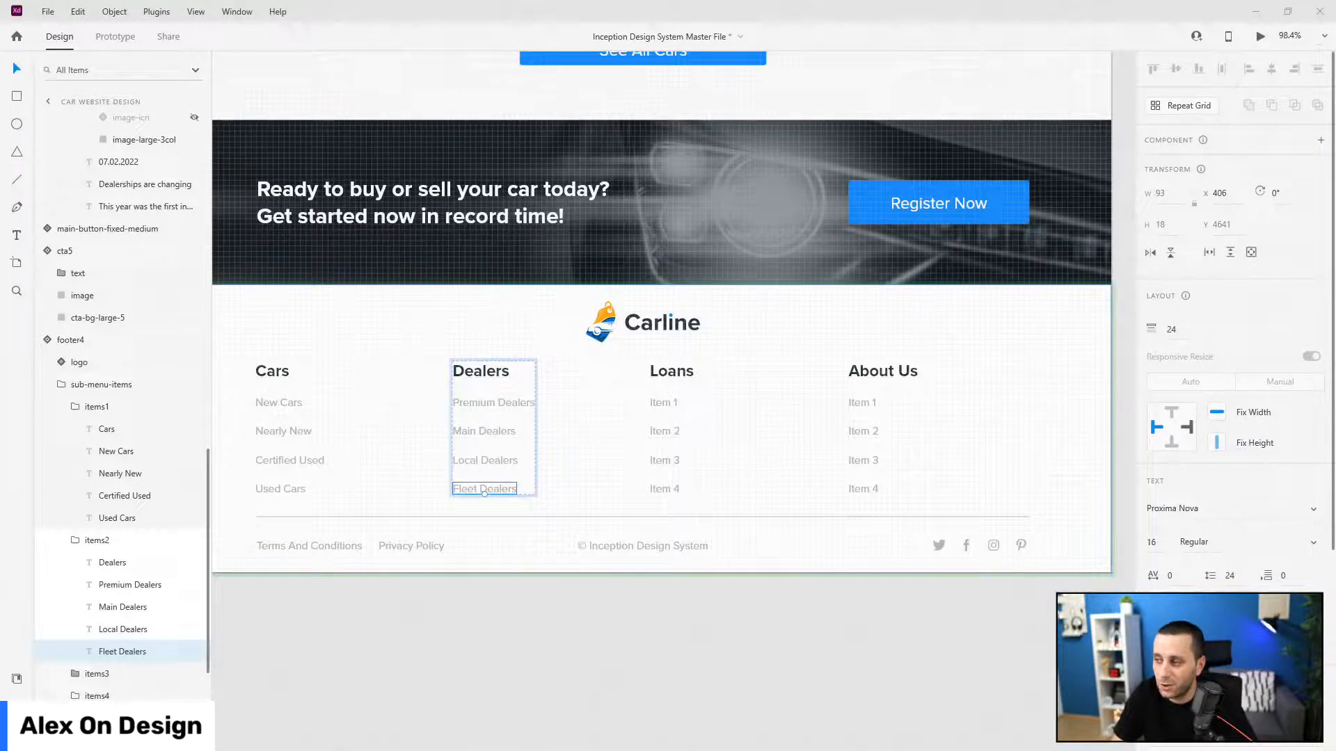
{"action": "left_click", "coordinate": [670, 405]}
{"action": "left_click", "coordinate": [671, 405]}
{"action": "double_click", "coordinate": [670, 405]}
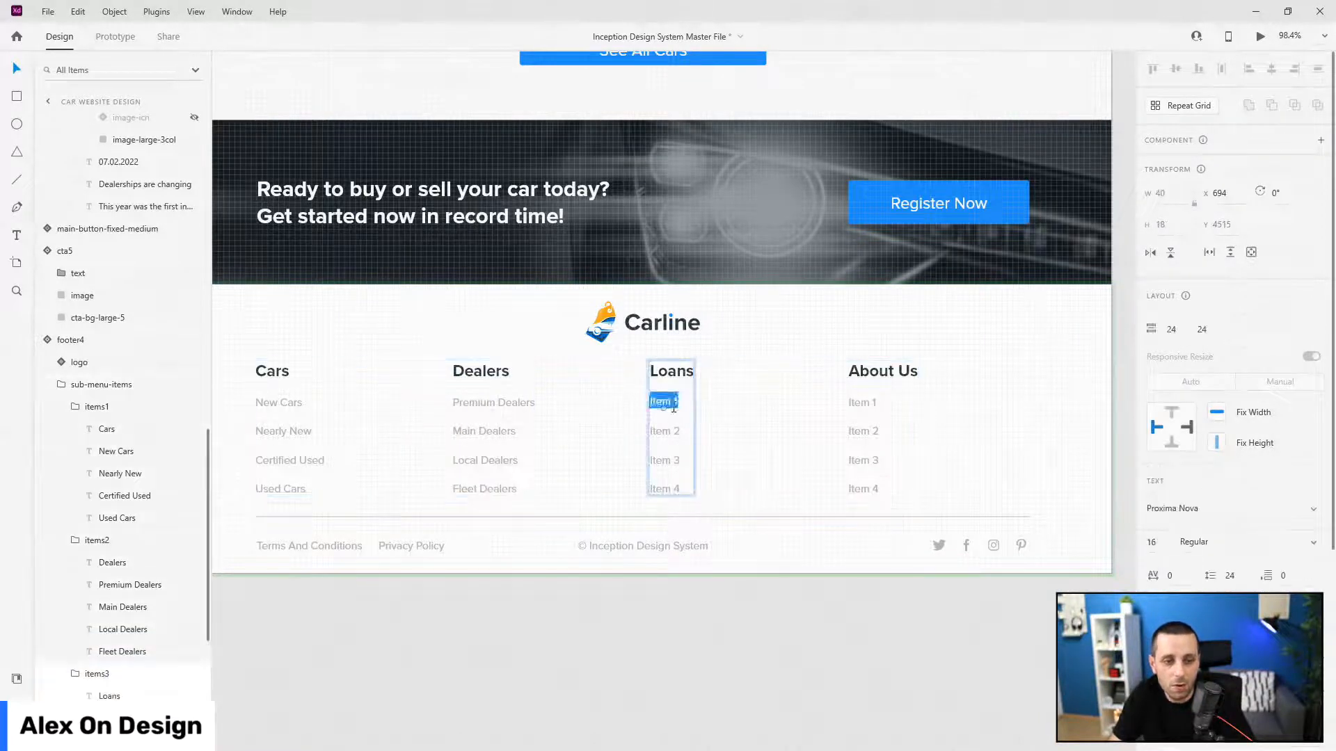
{"action": "type", "text": "Fast Loan"}
{"action": "key", "text": "BackSpace"}
{"action": "key", "text": "BackSpace"}
{"action": "key", "text": "BackSpace"}
{"action": "key", "text": "BackSpace"}
{"action": "key", "text": "BackSpace"}
{"action": "key", "text": "BackSpace"}
{"action": "key", "text": "BackSpace"}
{"action": "key", "text": "BackSpace"}
{"action": "key", "text": "BackSpace"}
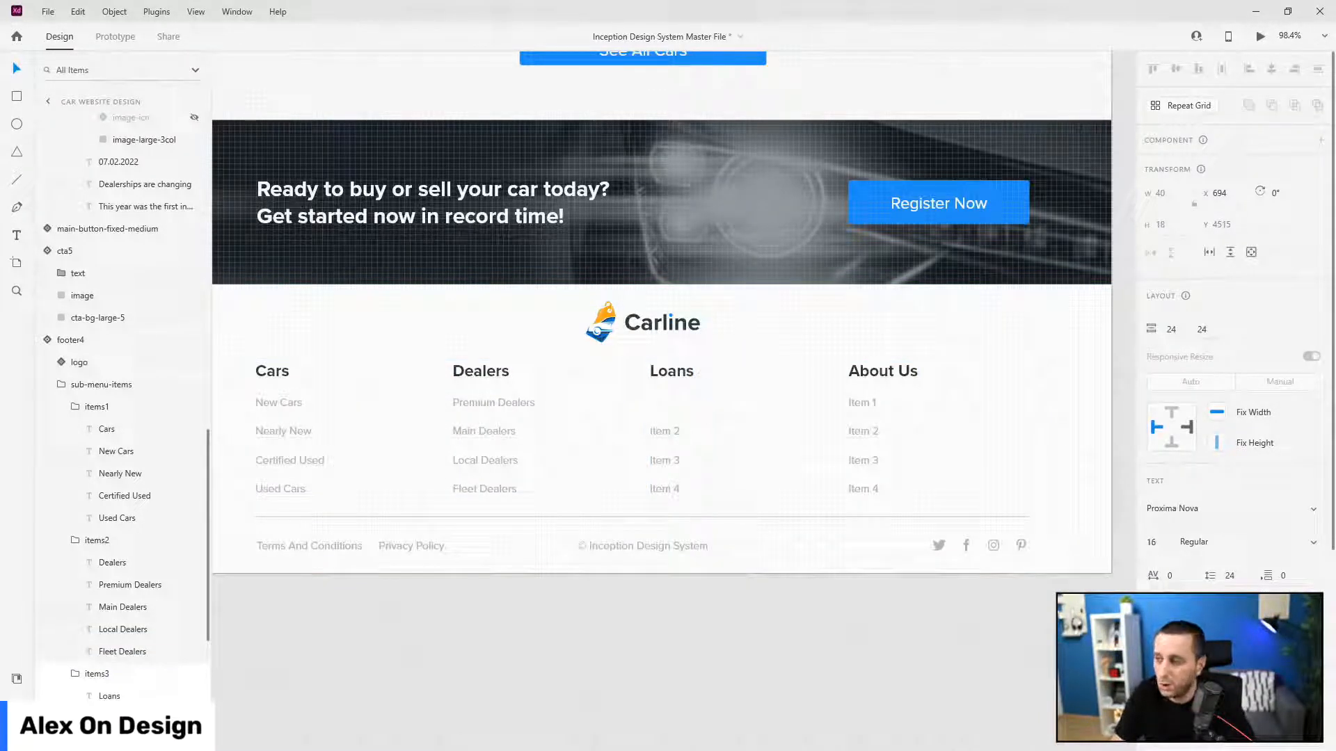
{"action": "type", "text": "PCP Loan"}
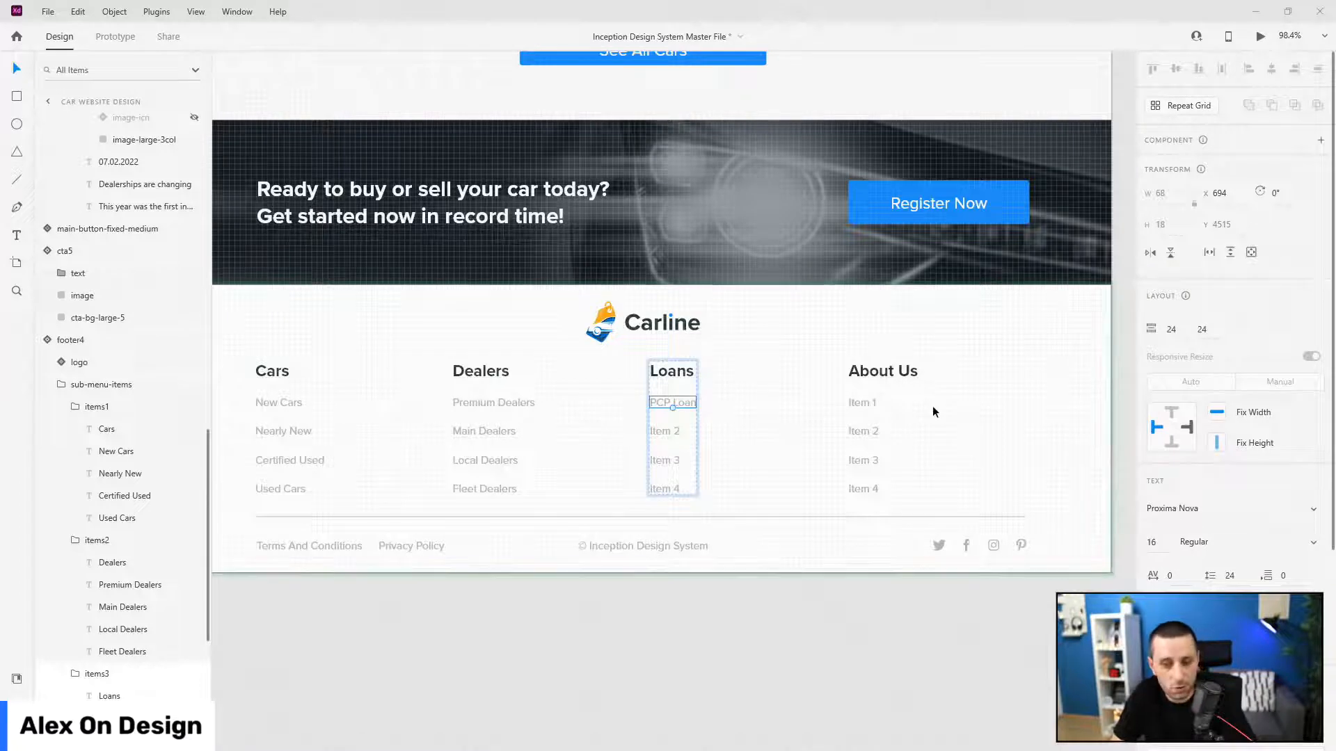
- Replace Item 2 and Item 3 under the Loans heading with "Lease Loans" and "Dealer Loans"
{"action": "double_click", "coordinate": [663, 432]}
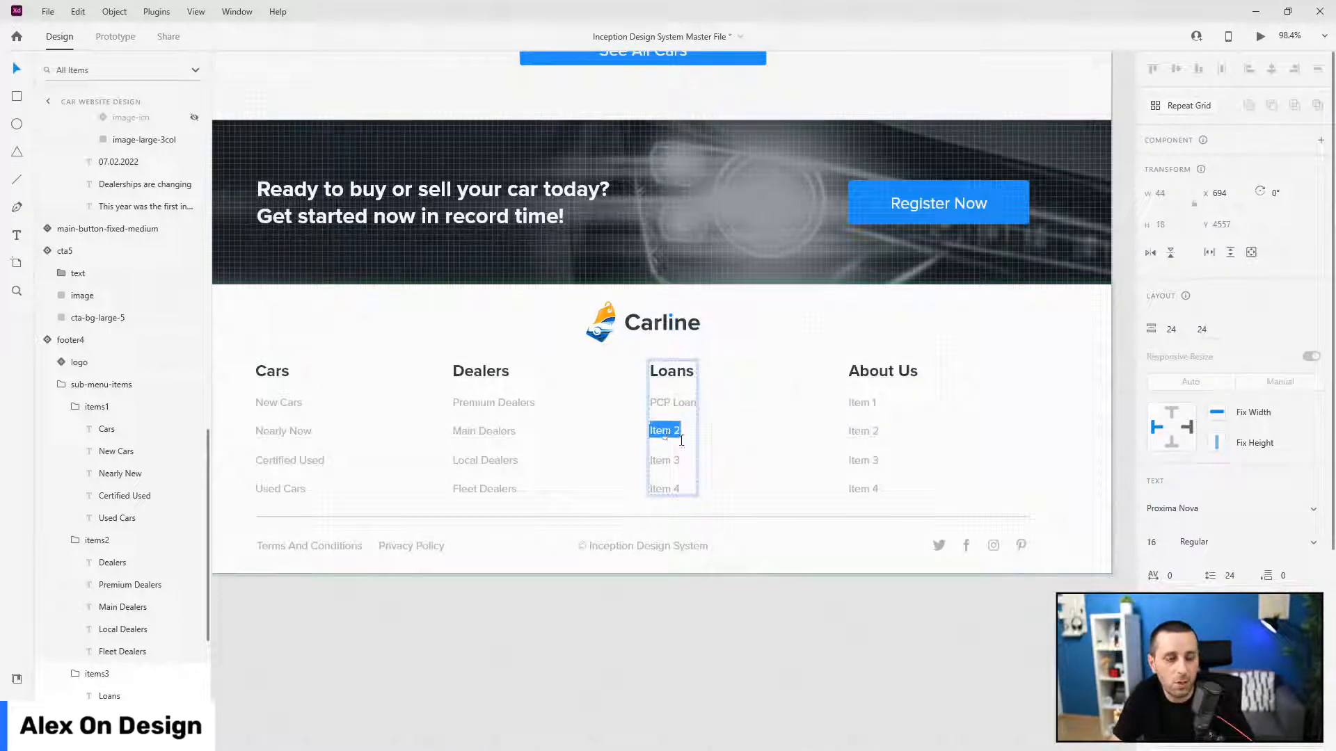
{"action": "key", "text": "BackSpace"}
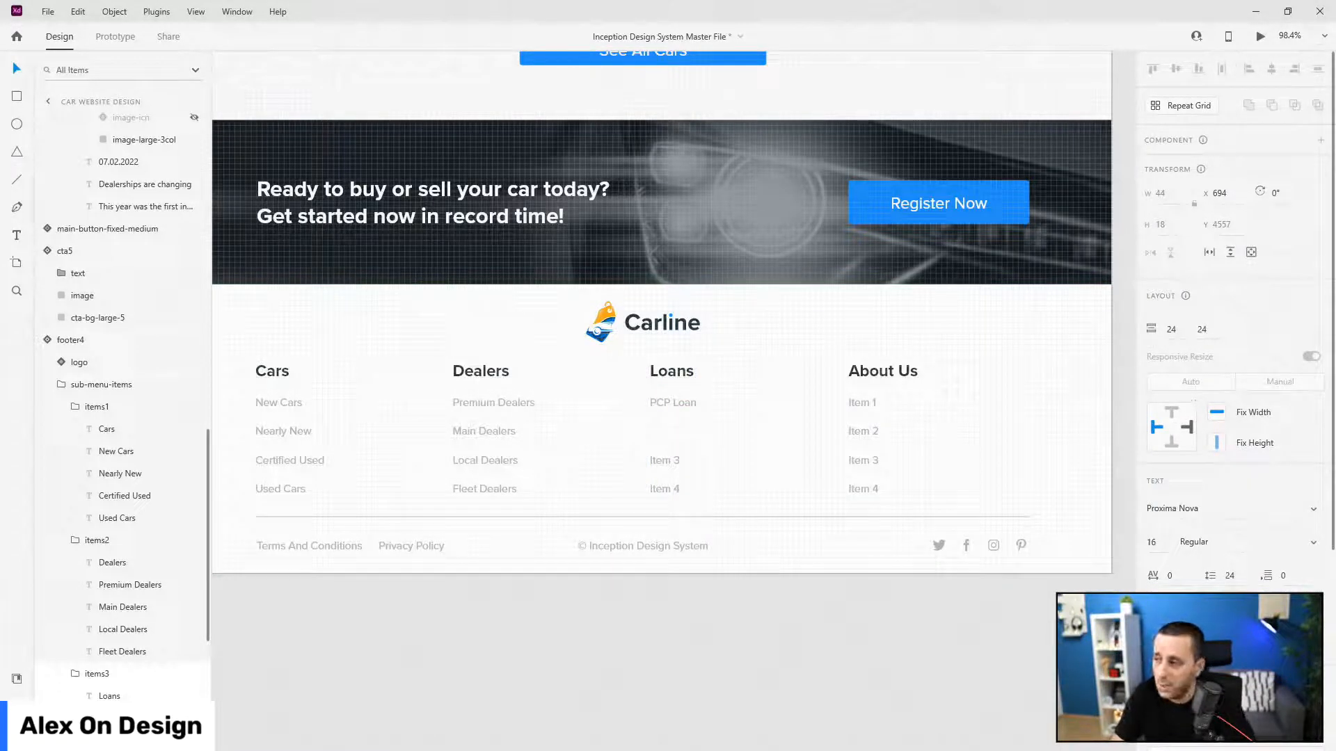
{"action": "type", "text": "Lorem Loans"}
{"action": "key", "text": "Escape"}
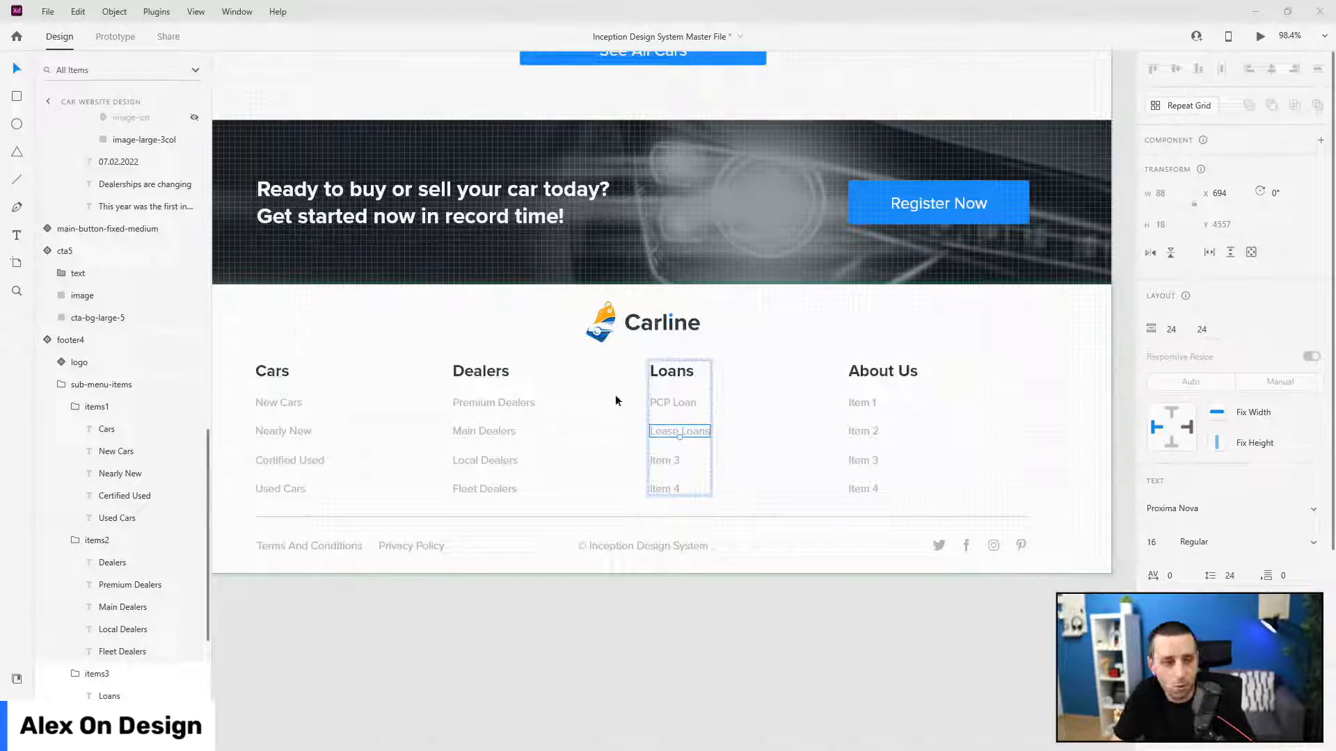
{"action": "double_click", "coordinate": [663, 460]}
{"action": "type", "text": "Dealer Loans"}
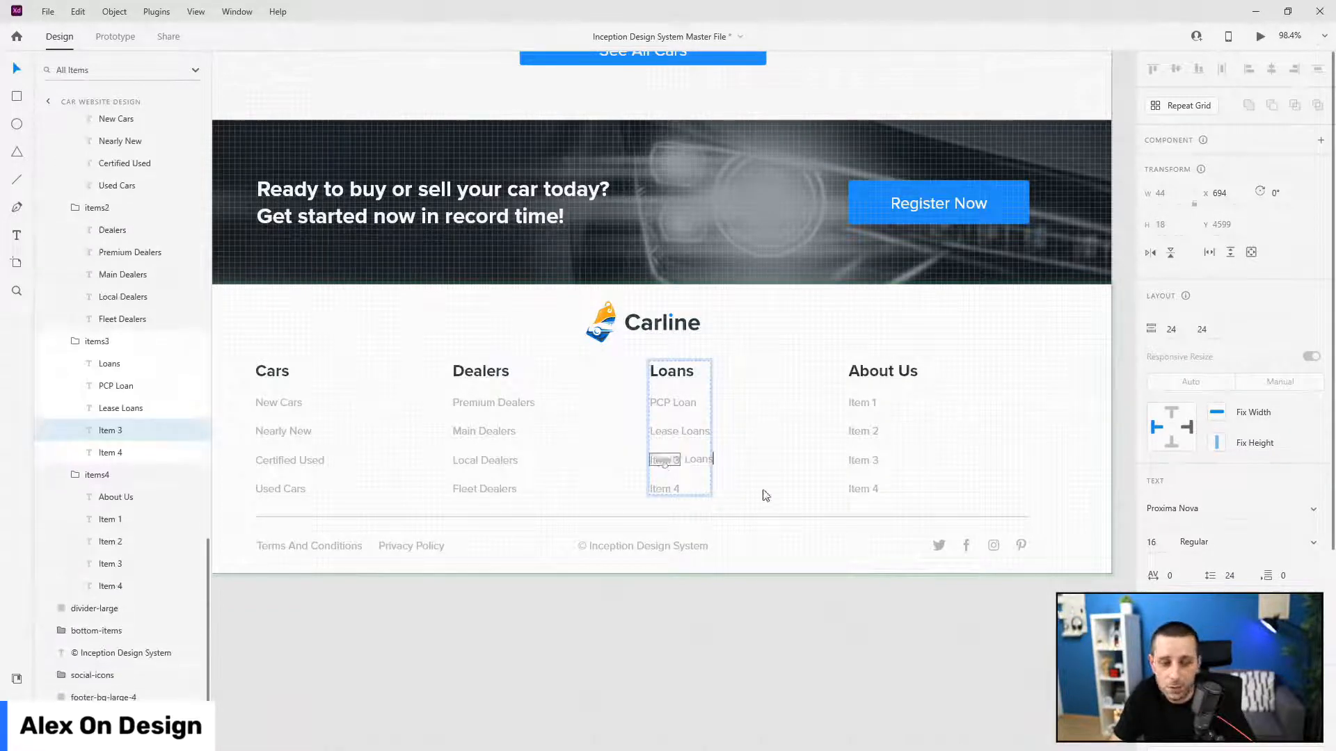
{"action": "key", "text": "Return"}
{"action": "key", "text": "BackSpace"}
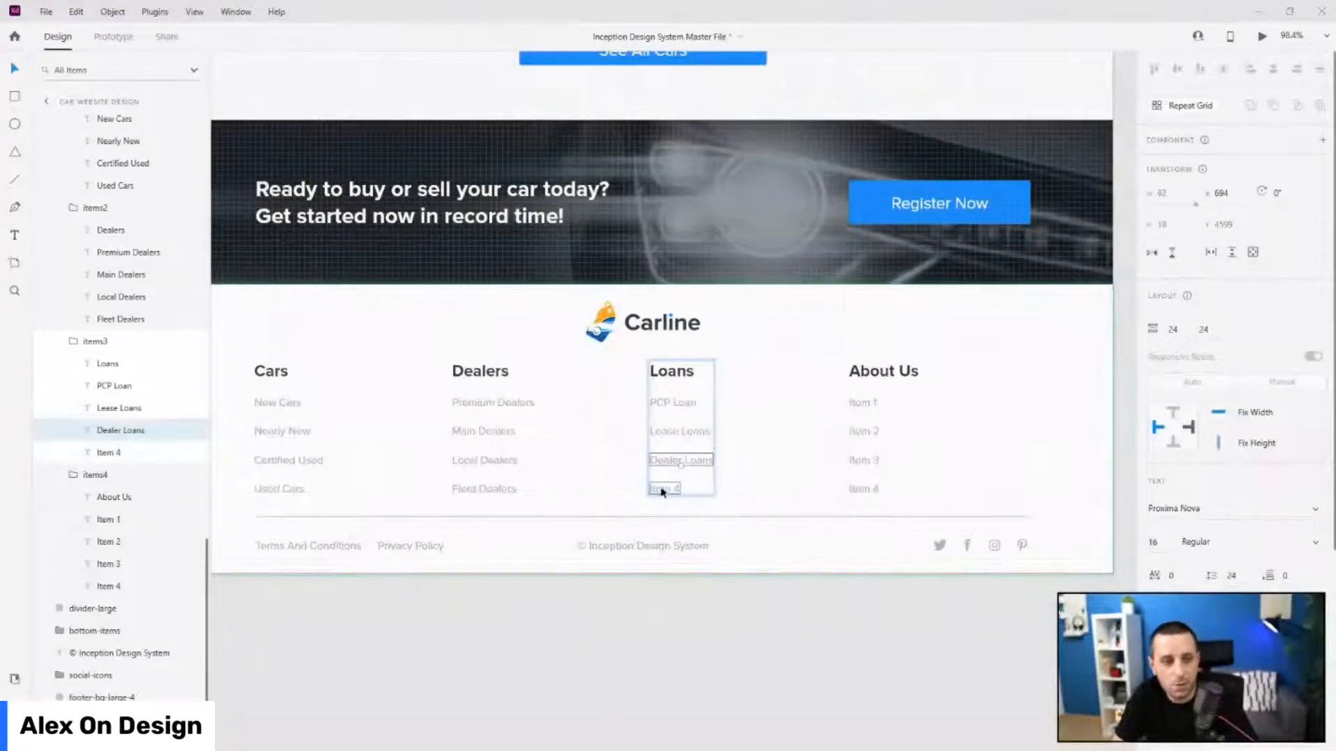
- Replace Item 4, the last placeholder in the Loans column, with "Bank Loans"
{"action": "double_click", "coordinate": [661, 489]}
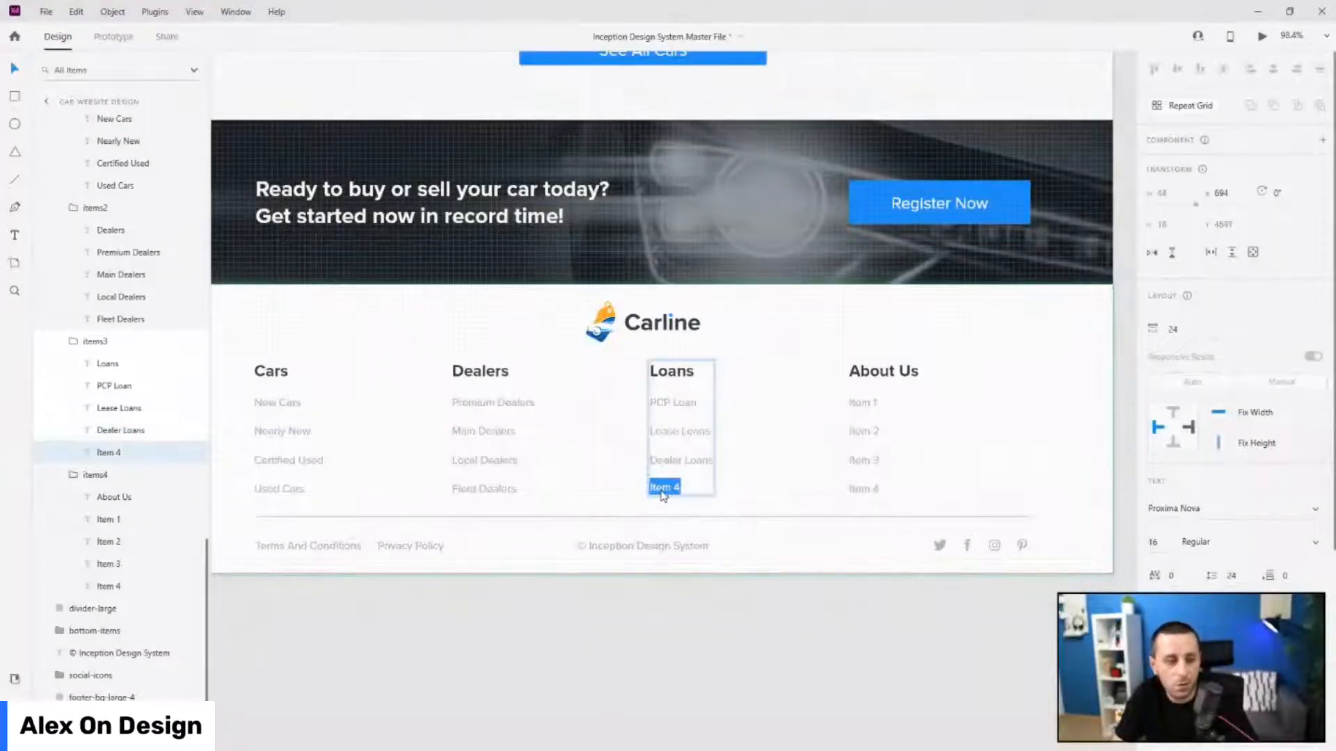
{"action": "key", "text": "BackSpace"}
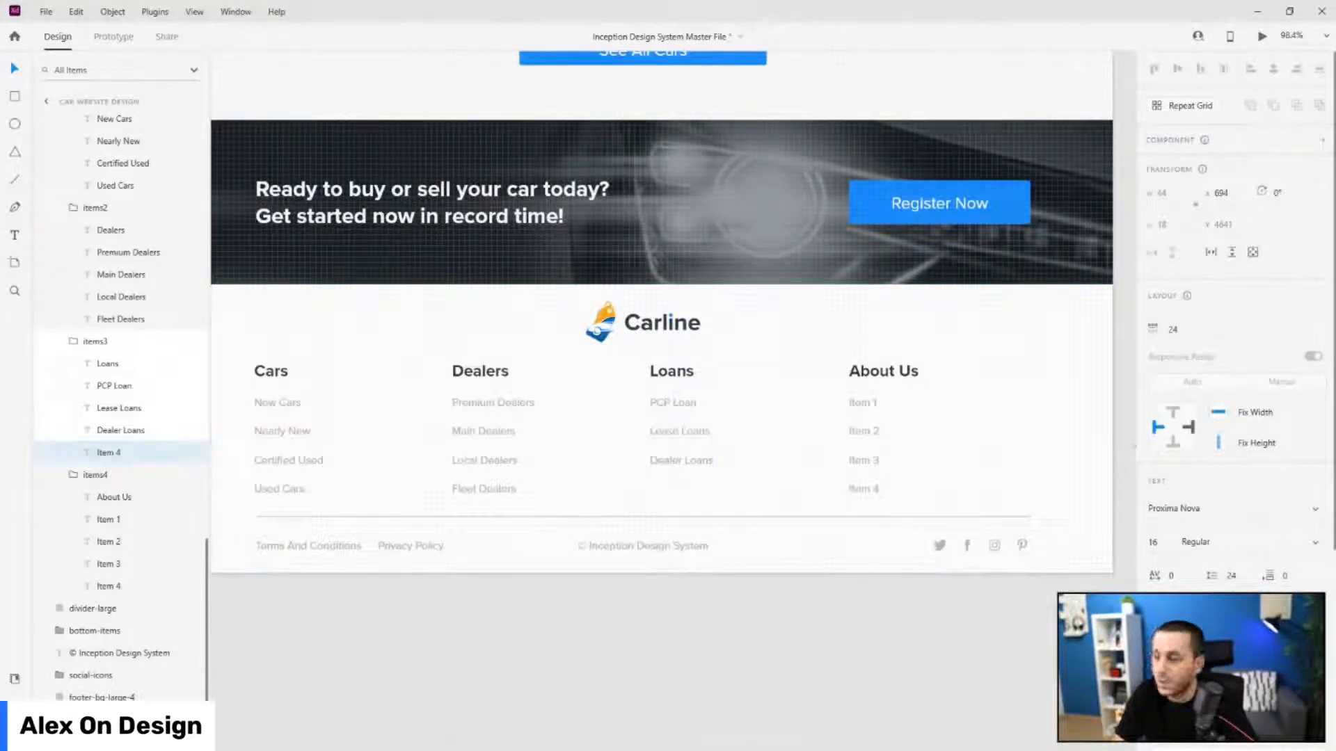
{"action": "type", "text": "Bank Loans"}
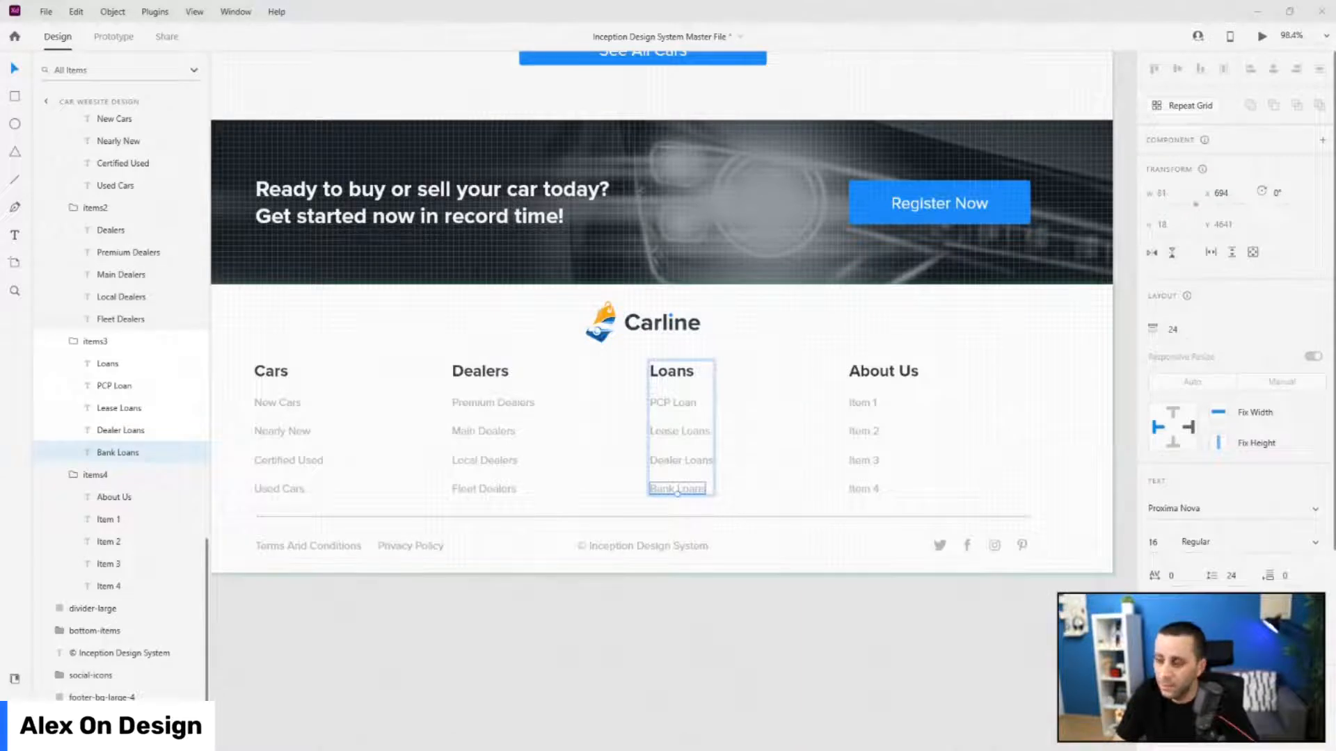
- Replace Item 1 and Item 2 under the footer's About Us heading with "Who We Are" and "Car Reviews"
{"action": "left_click", "coordinate": [859, 408]}
{"action": "double_click", "coordinate": [861, 408]}
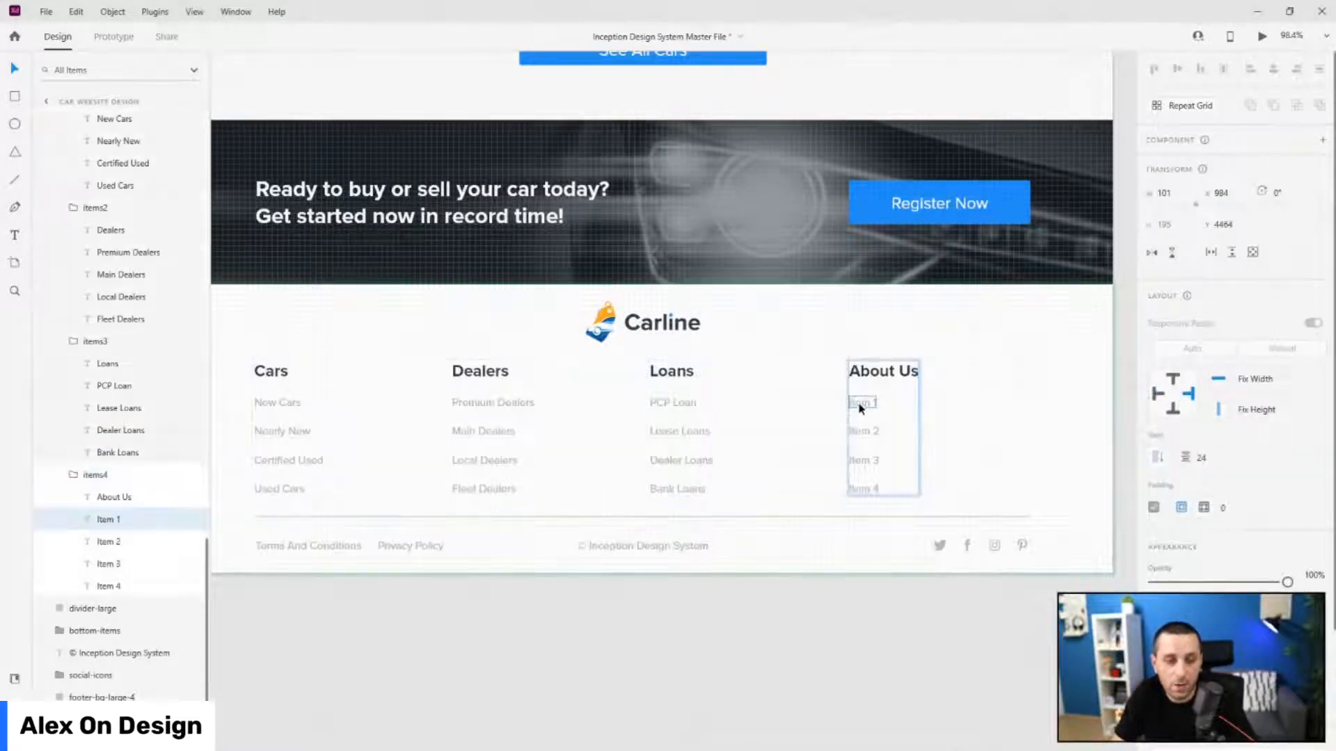
{"action": "double_click", "coordinate": [860, 409]}
{"action": "type", "text": "Who We Are"}
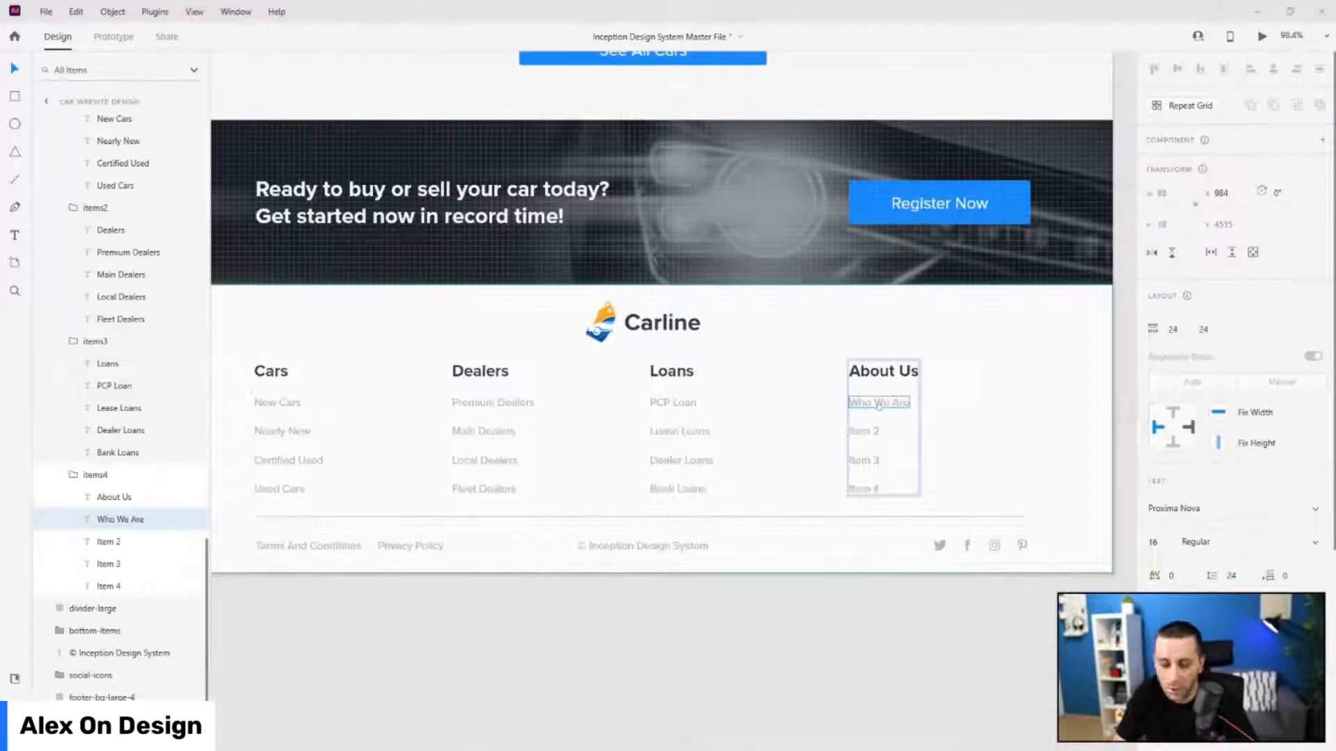
{"action": "double_click", "coordinate": [863, 432]}
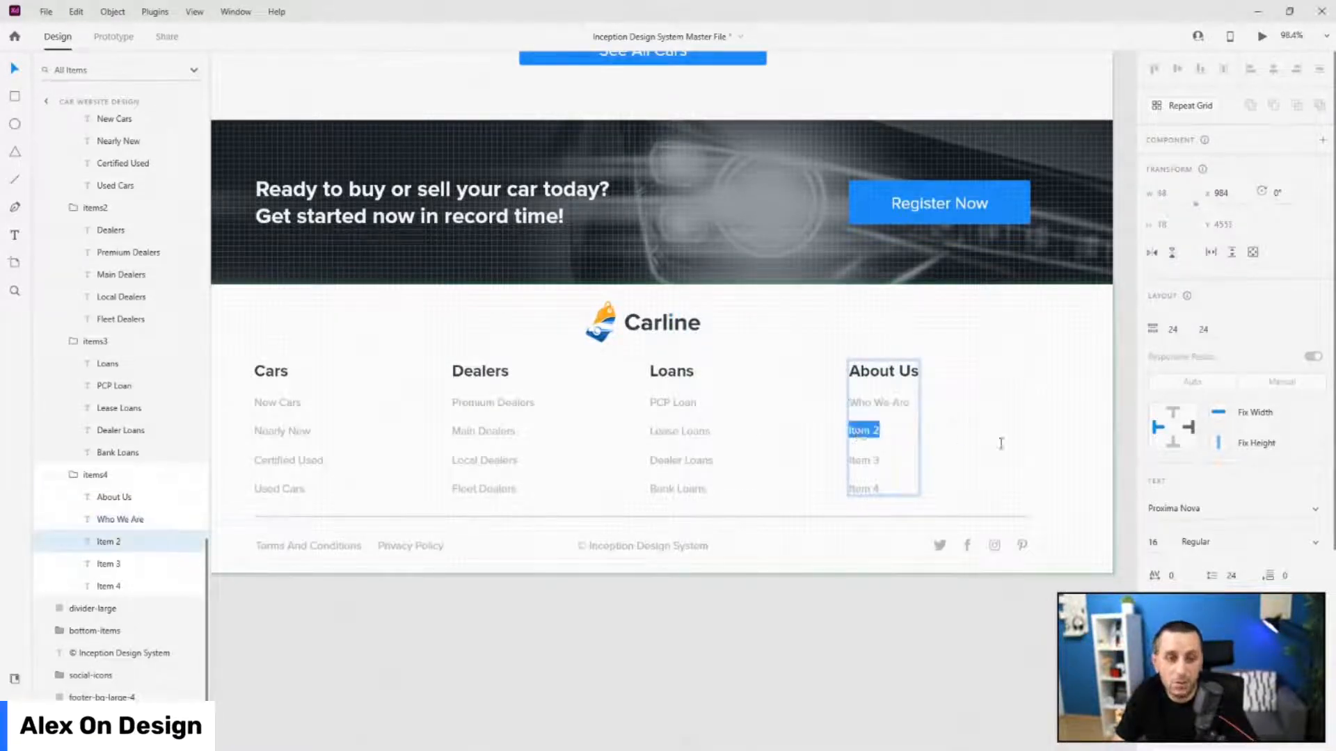
{"action": "key", "text": "BackSpace"}
{"action": "type", "text": "Car Reviews"}
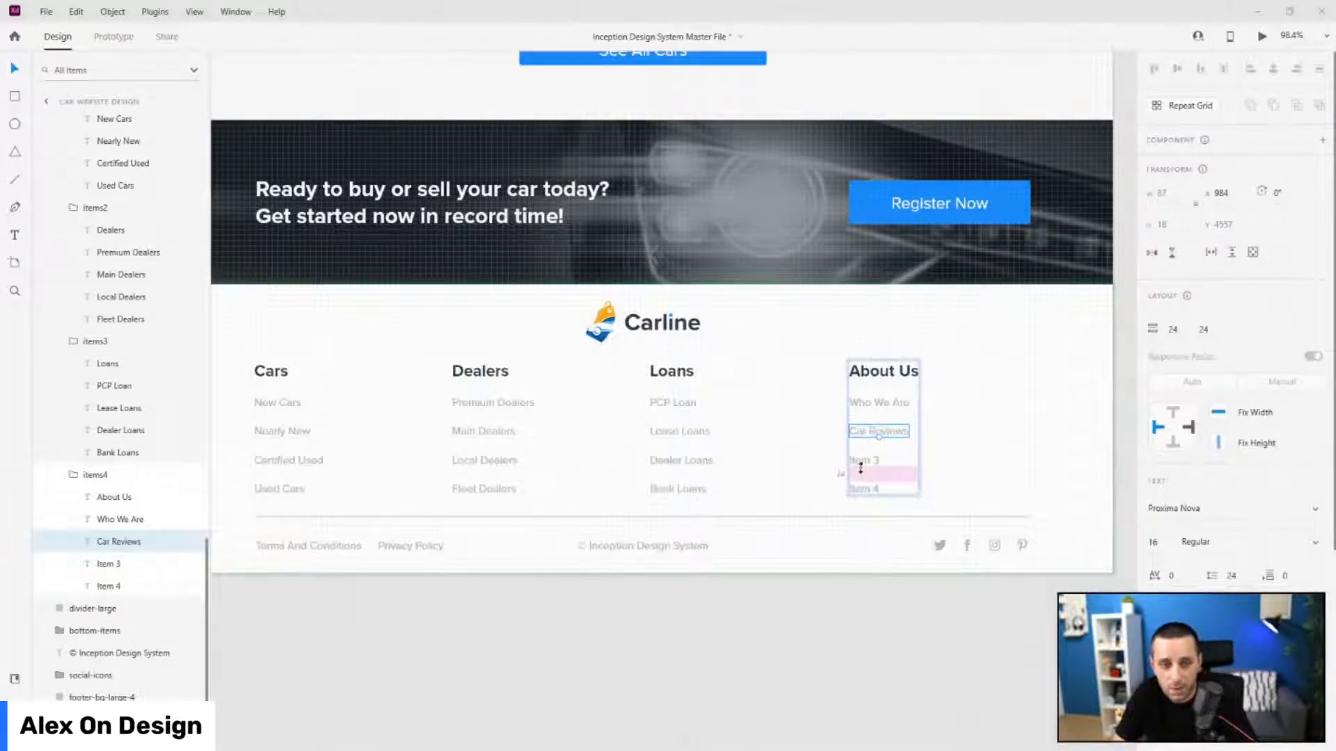
- Replace the last two placeholders in the About Us column with "Careers" and "Return Policy"
{"action": "double_click", "coordinate": [862, 461]}
{"action": "key", "text": "BackSpace"}
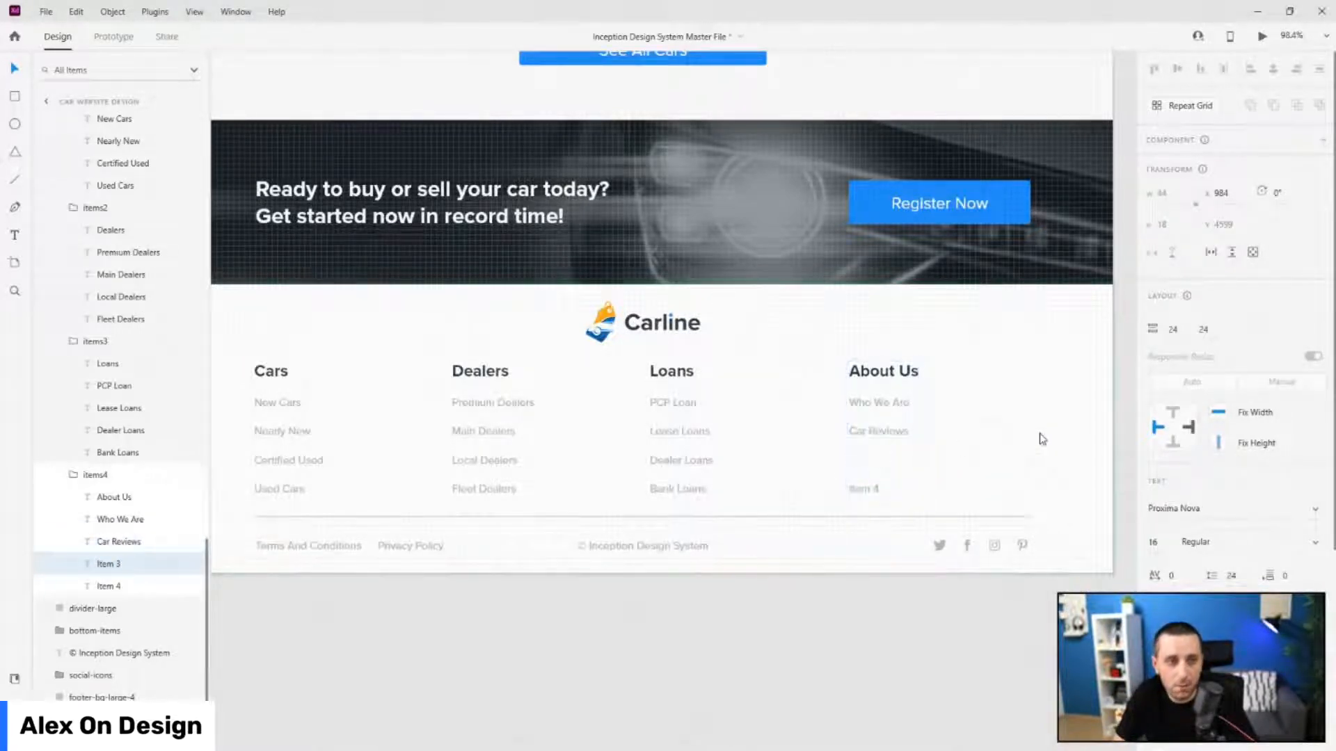
{"action": "type", "text": "Careers"}
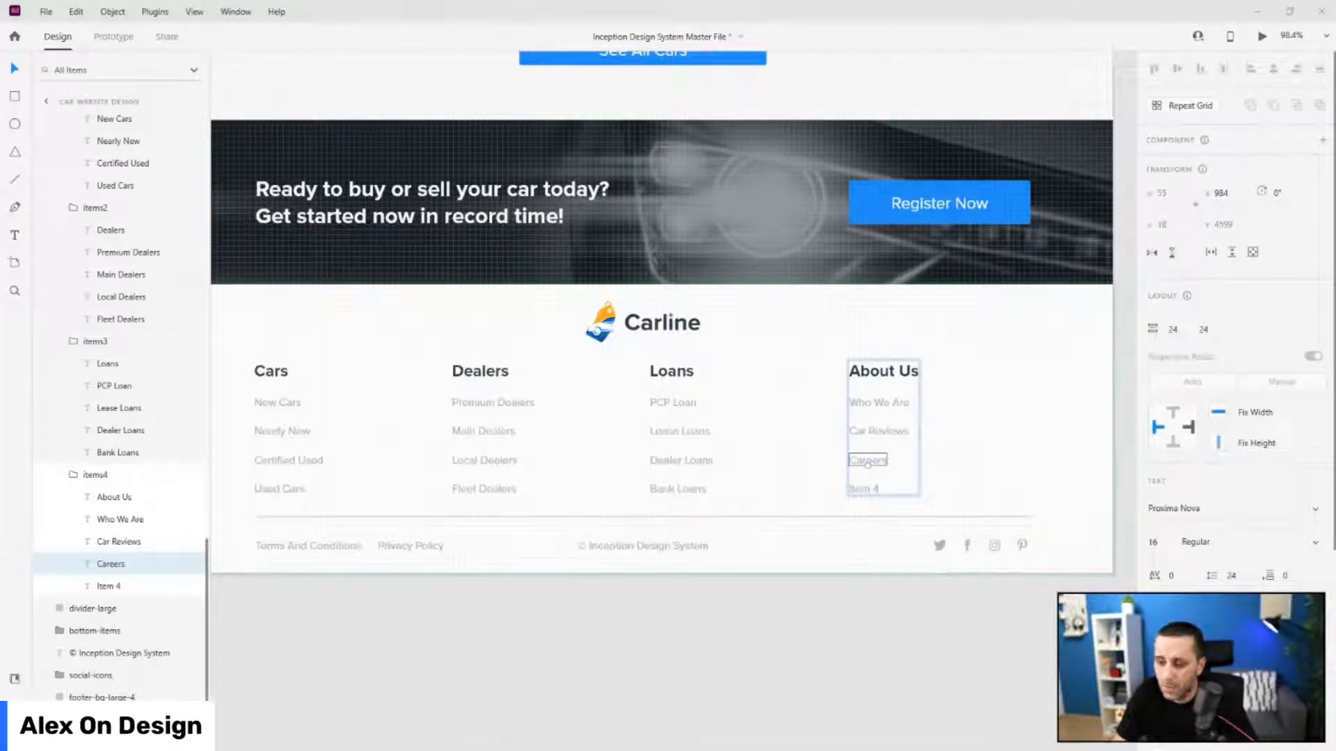
{"action": "double_click", "coordinate": [861, 489]}
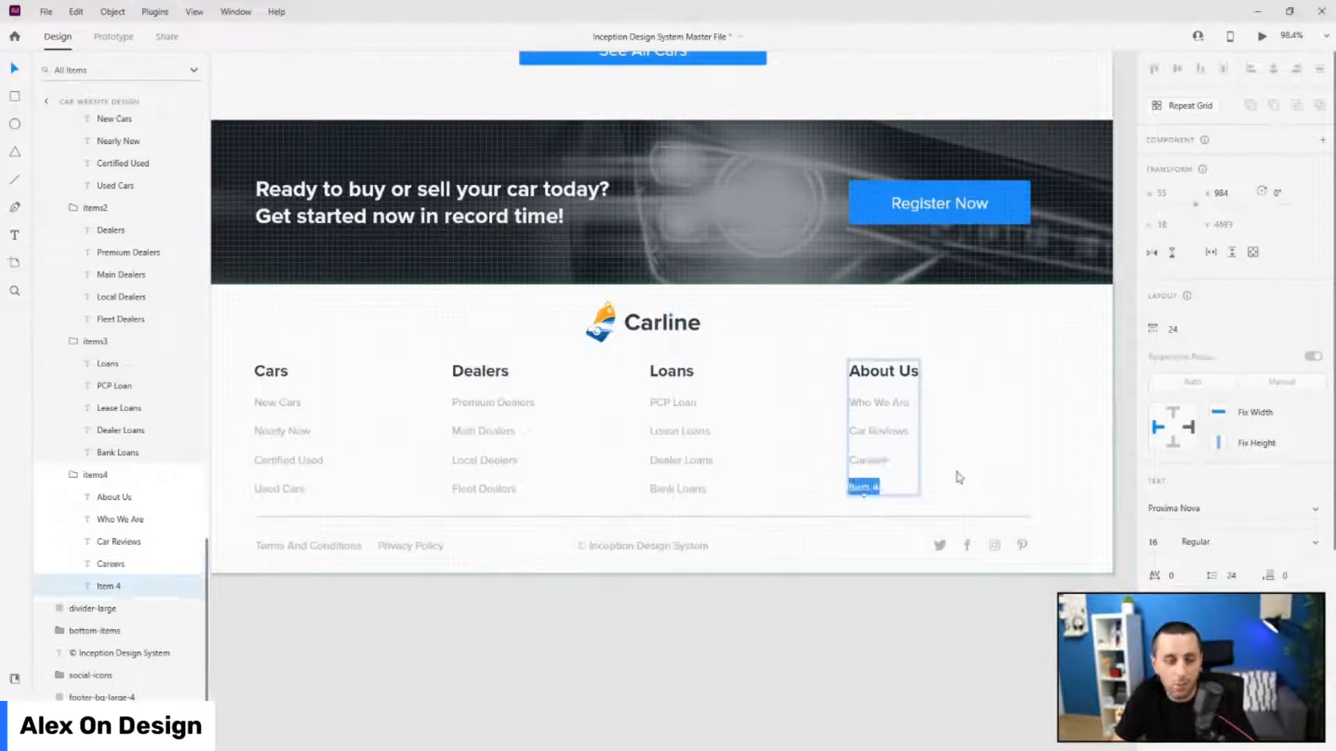
{"action": "key", "text": "BackSpace"}
{"action": "type", "text": "Return Policy"}
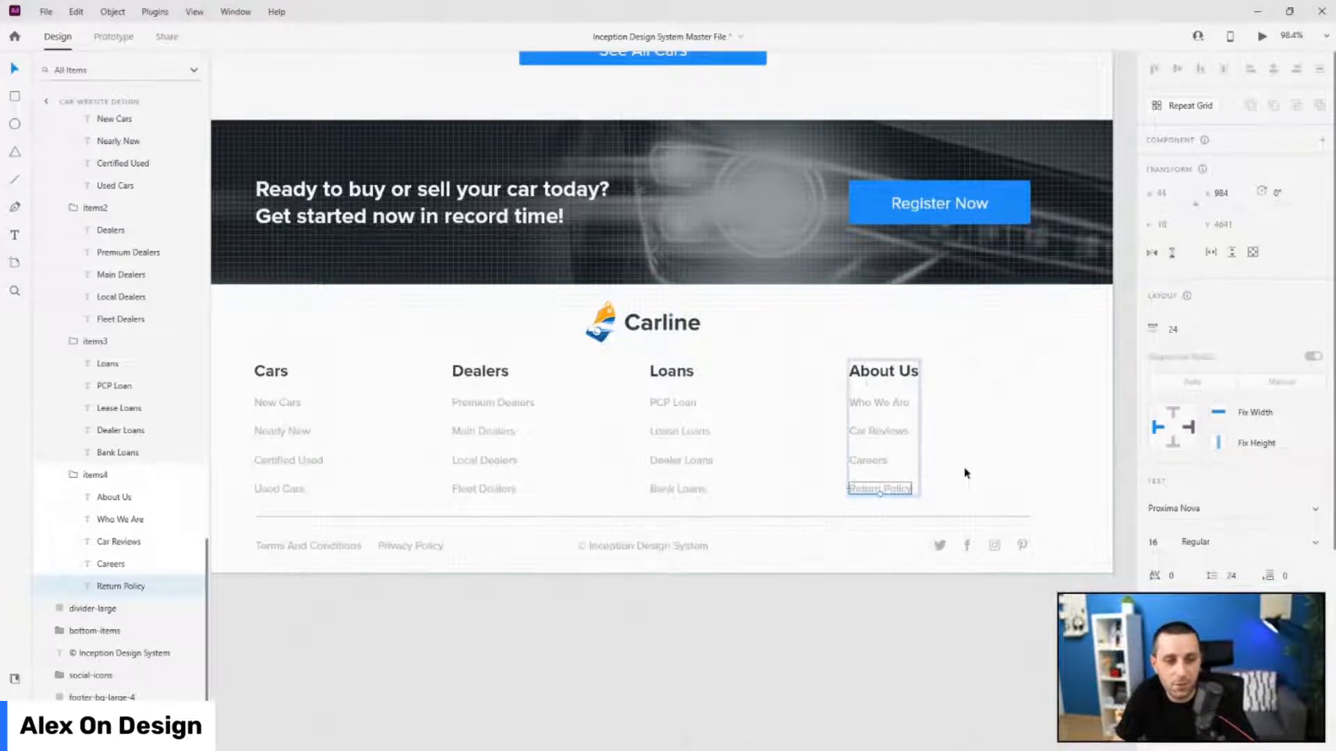
- Fill the footer's background rectangle with the Dark #23282A document color
{"action": "scroll", "coordinate": [1004, 470], "scroll_direction": "down", "scroll_amount": 3}
{"action": "scroll", "coordinate": [1004, 470], "scroll_direction": "down", "scroll_amount": 2}
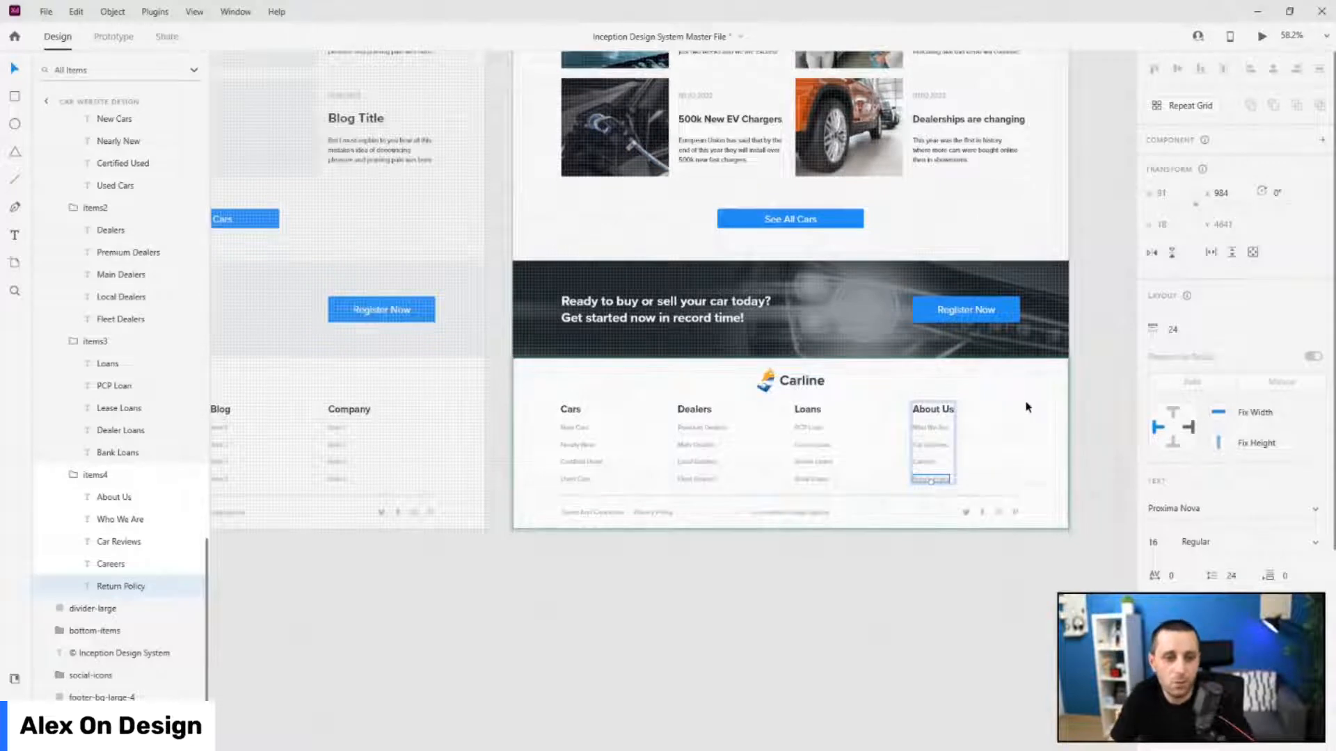
{"action": "key", "text": "Escape"}
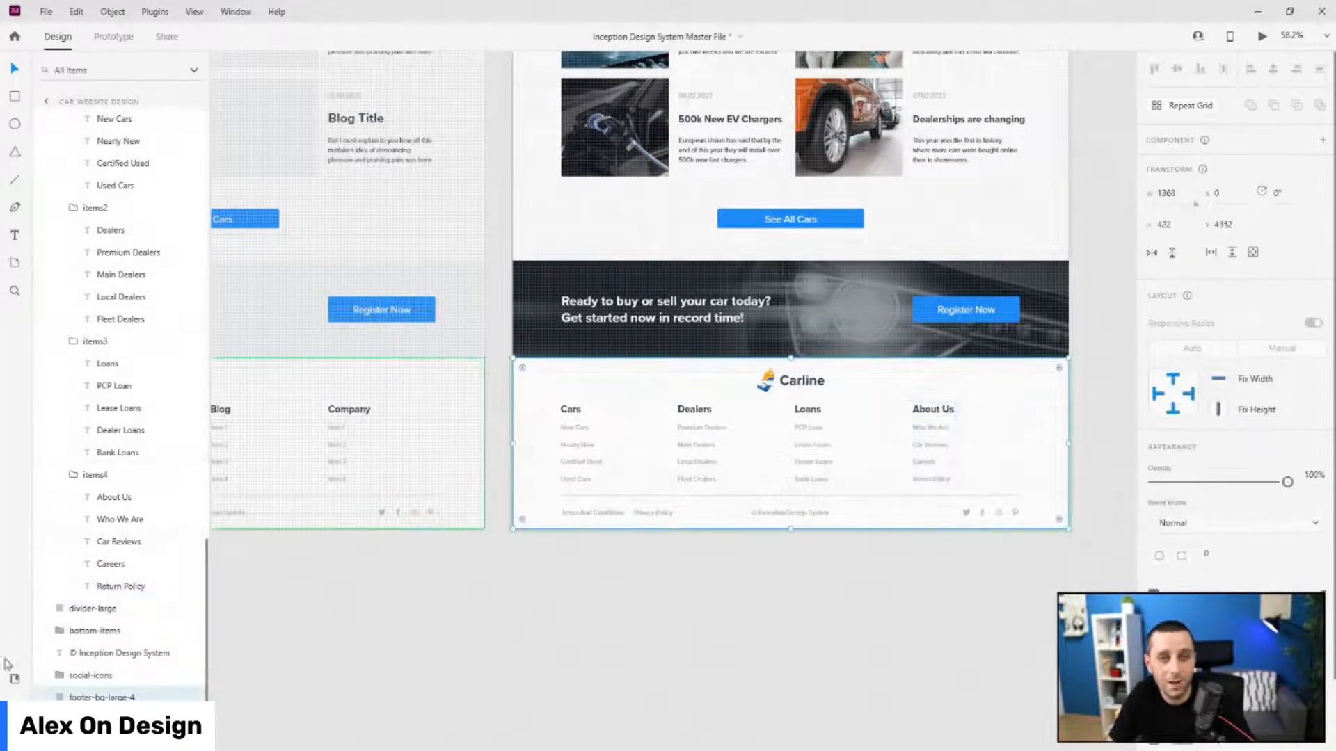
{"action": "left_click", "coordinate": [15, 679]}
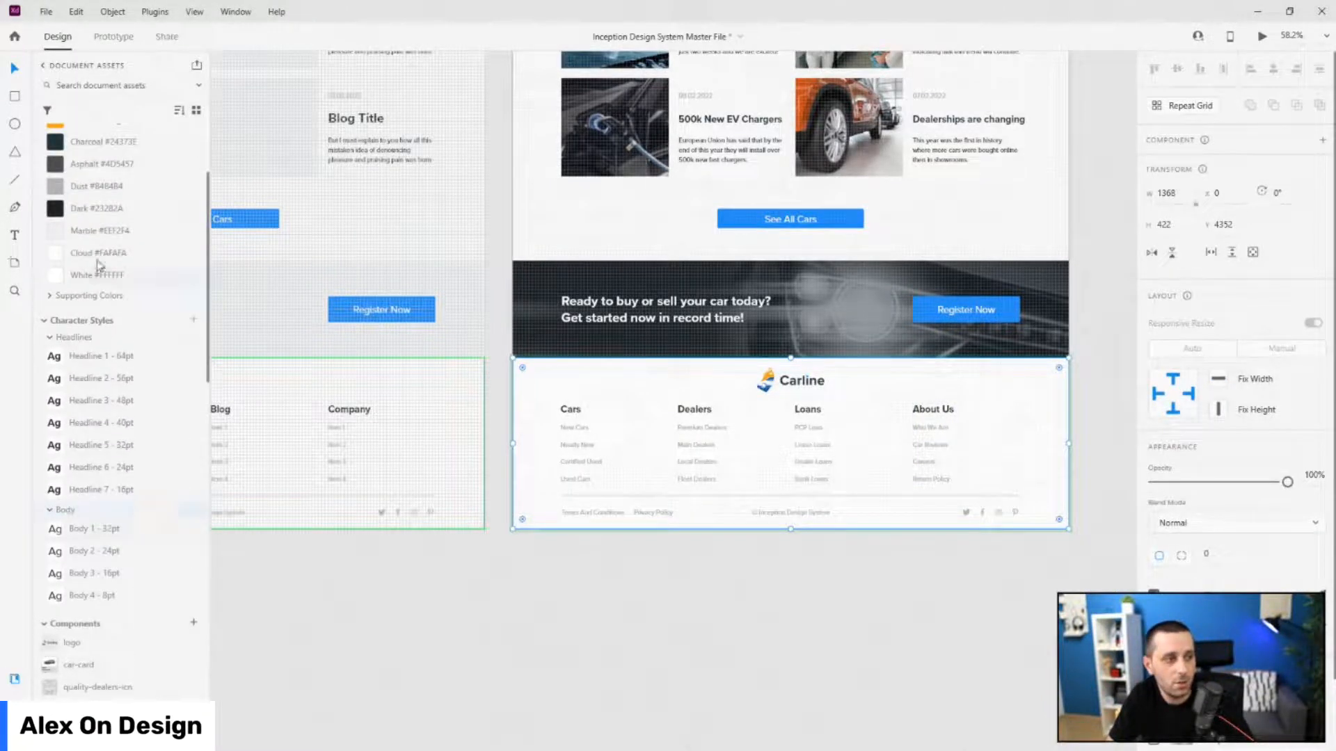
{"action": "left_click", "coordinate": [99, 212]}
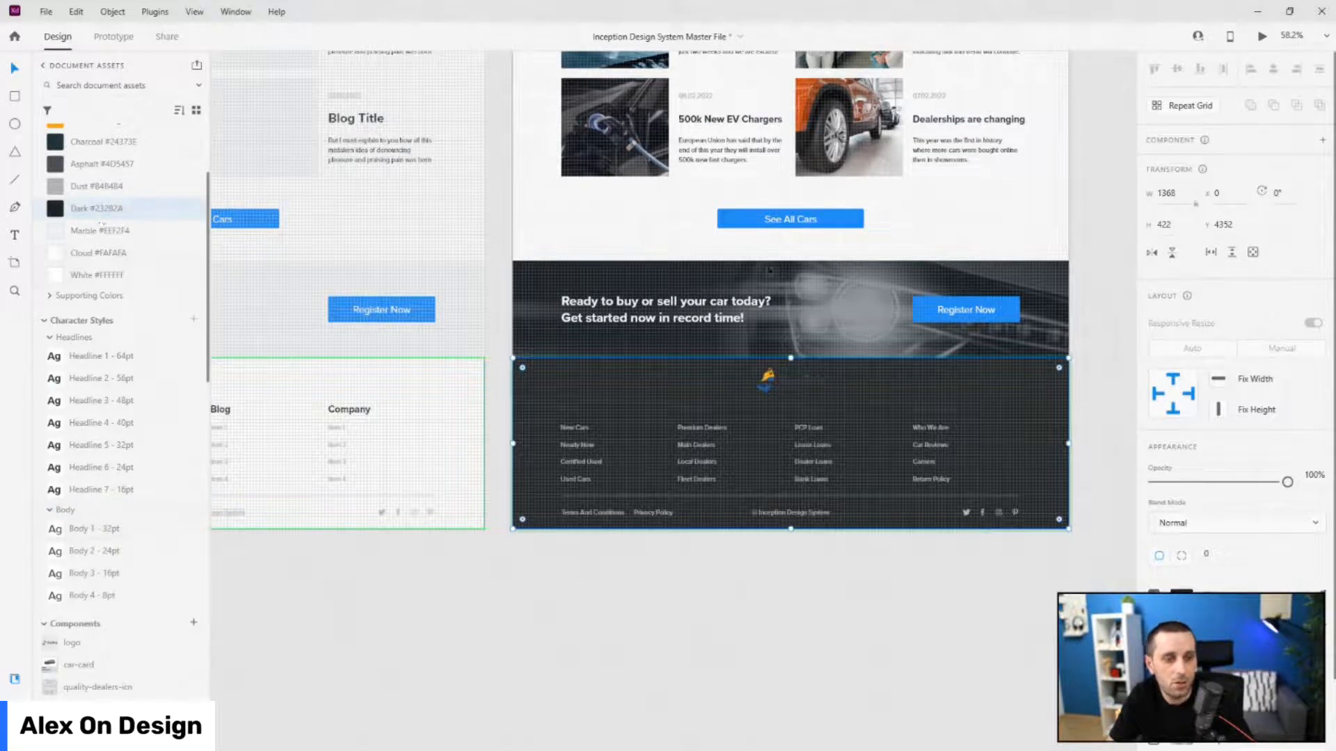
- Select the whole footer4 component and examine its states and the footer variants among the master file's artboards
{"action": "scroll", "coordinate": [974, 416], "scroll_direction": "down", "scroll_amount": 5}
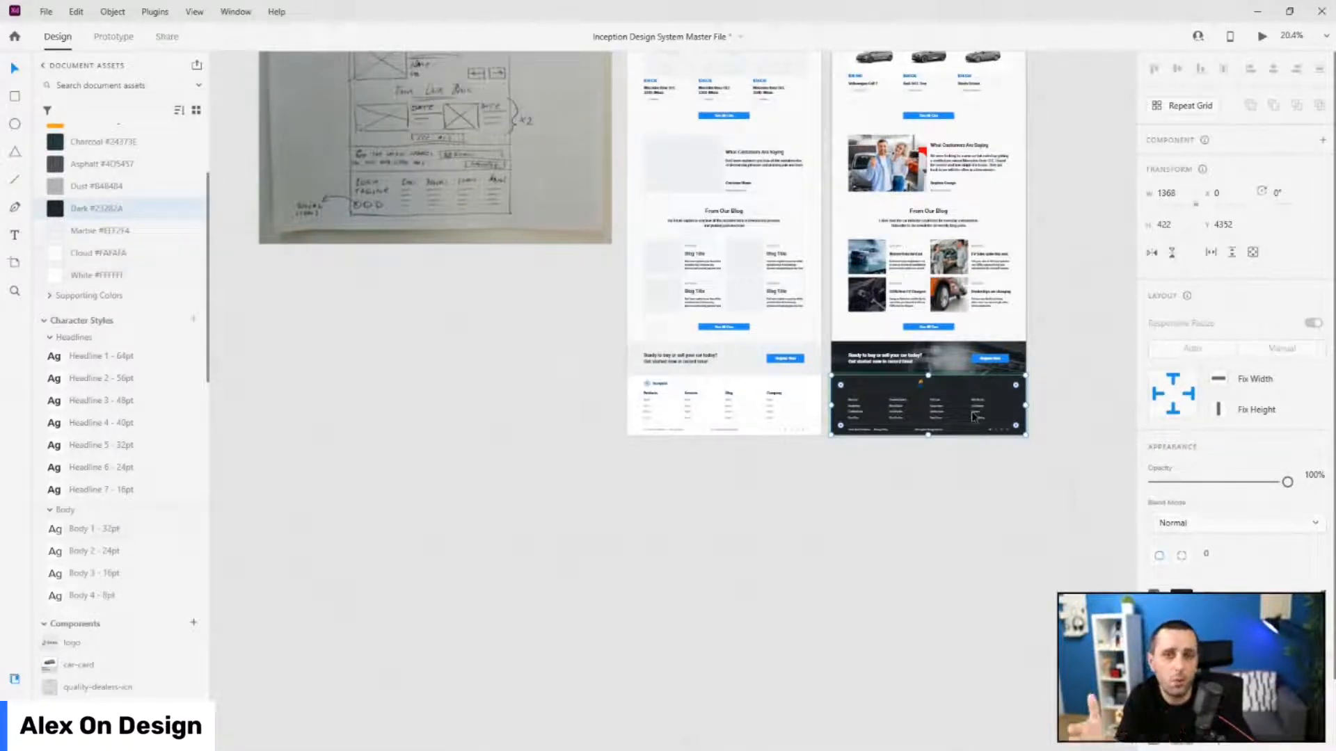
{"action": "key", "text": "alt"}
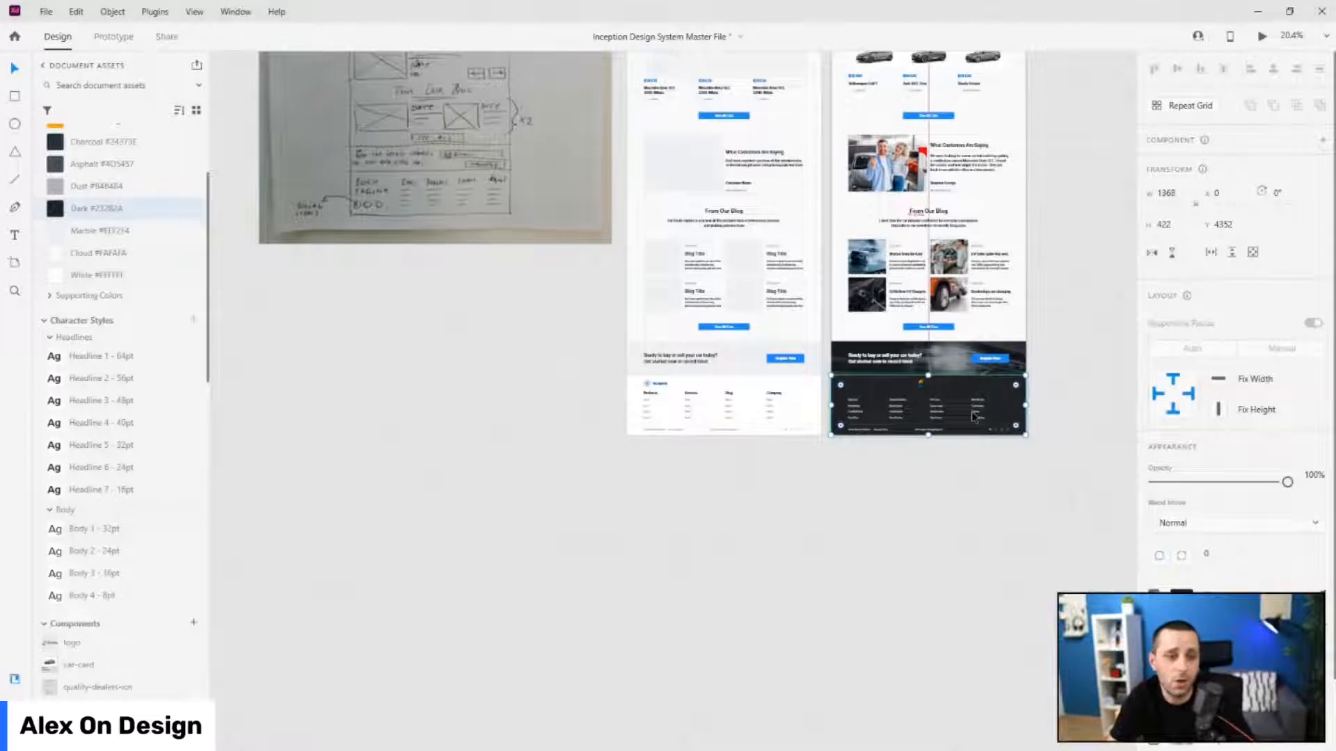
{"action": "scroll", "coordinate": [973, 416], "scroll_direction": "up", "scroll_amount": 5}
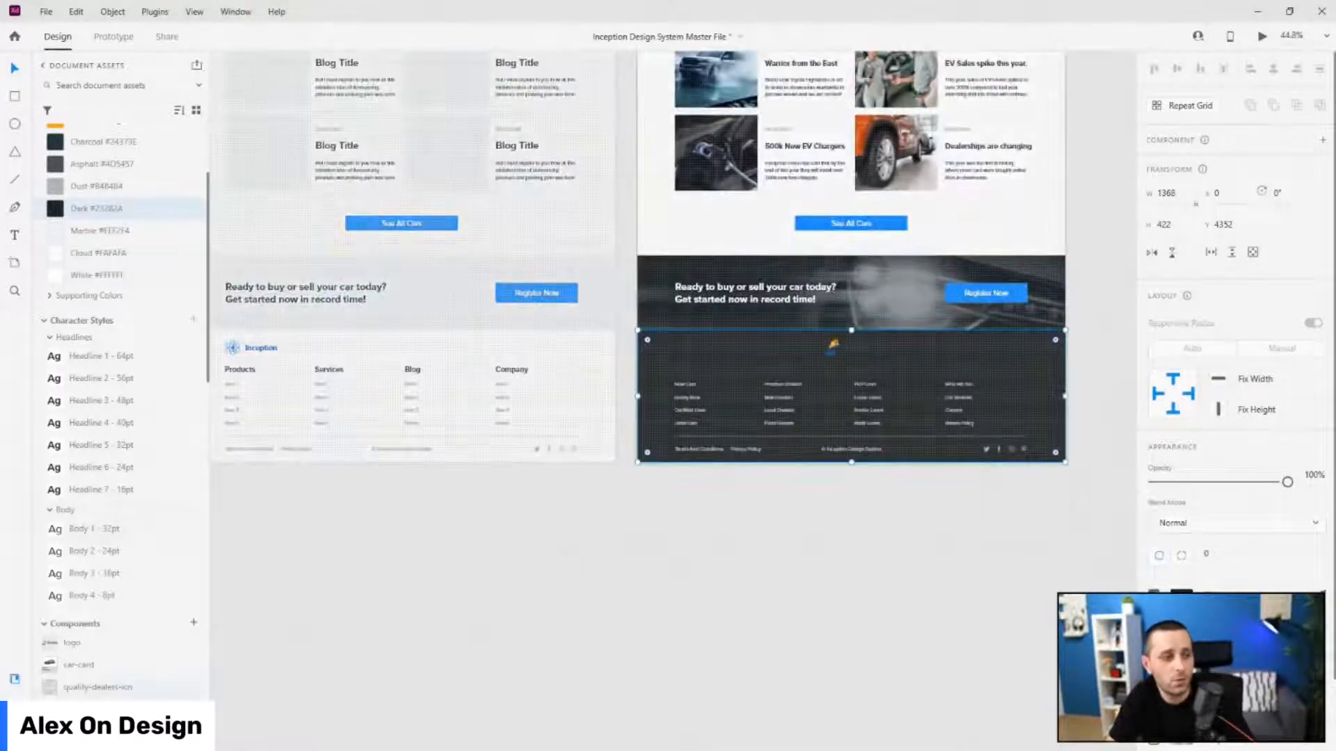
{"action": "key", "text": "ctrl+y"}
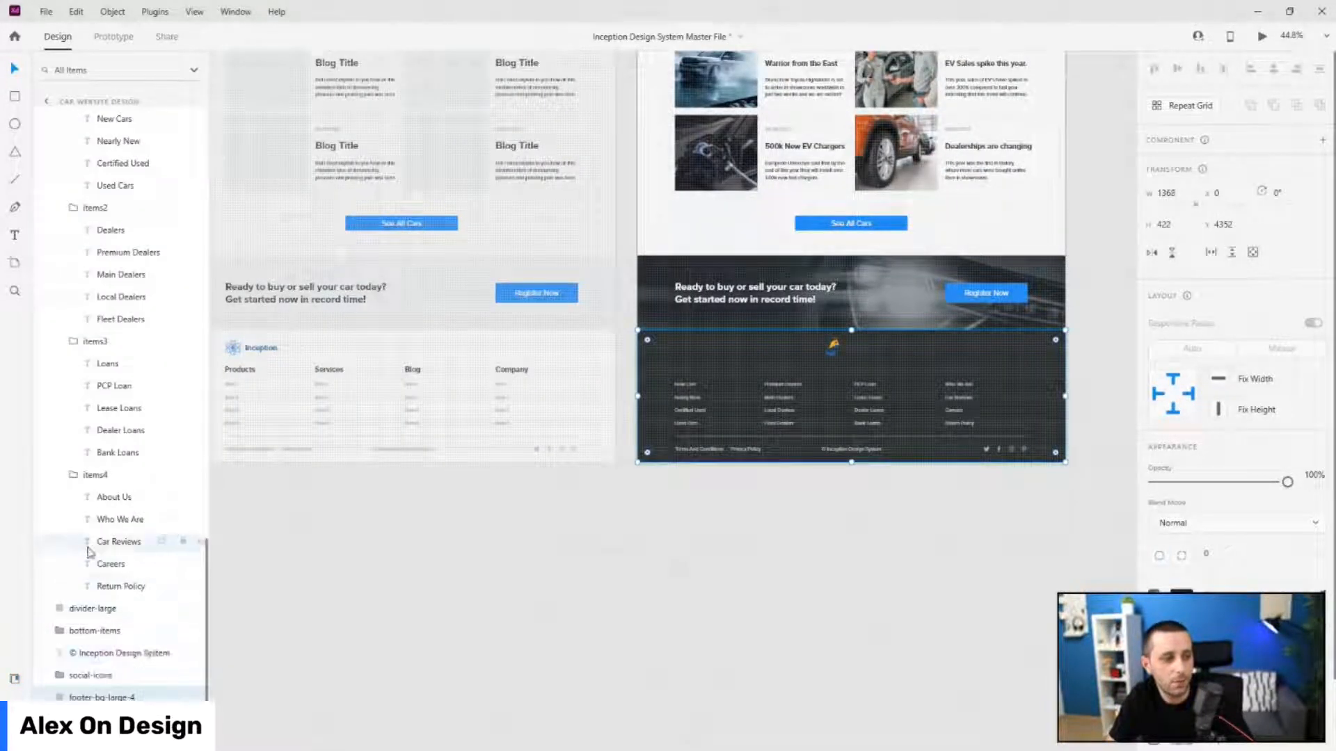
{"action": "scroll", "coordinate": [88, 551], "scroll_direction": "up", "scroll_amount": 5}
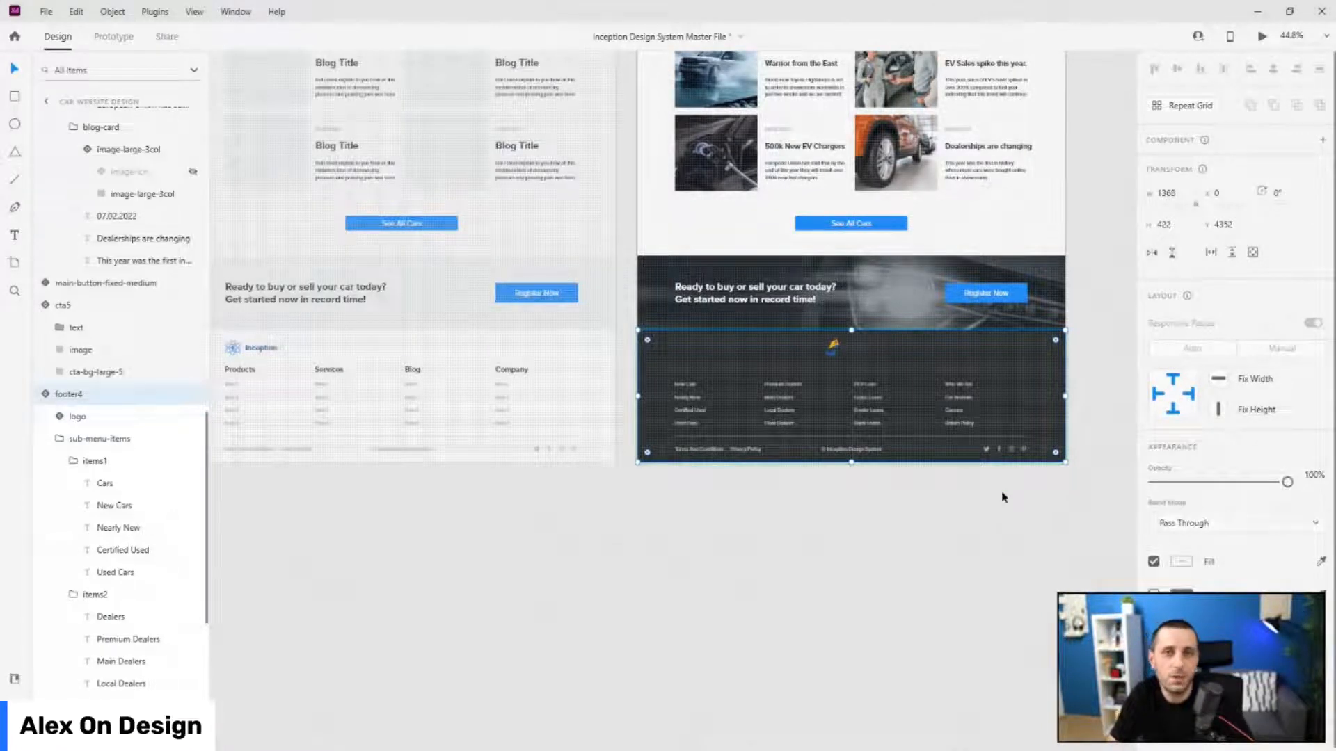
{"action": "scroll", "coordinate": [995, 491], "scroll_direction": "down", "scroll_amount": 8}
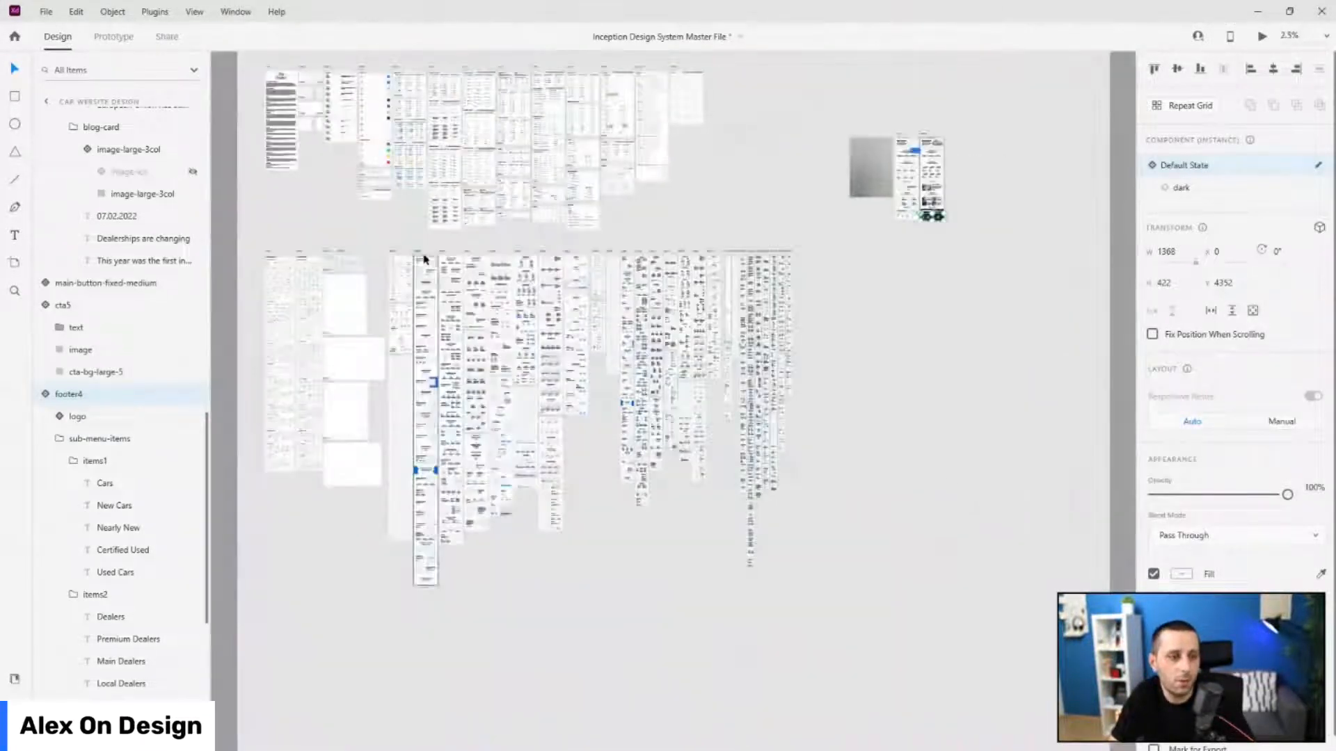
{"action": "scroll", "coordinate": [375, 302], "scroll_direction": "up", "scroll_amount": 1}
{"action": "scroll", "coordinate": [376, 302], "scroll_direction": "up", "scroll_amount": 6}
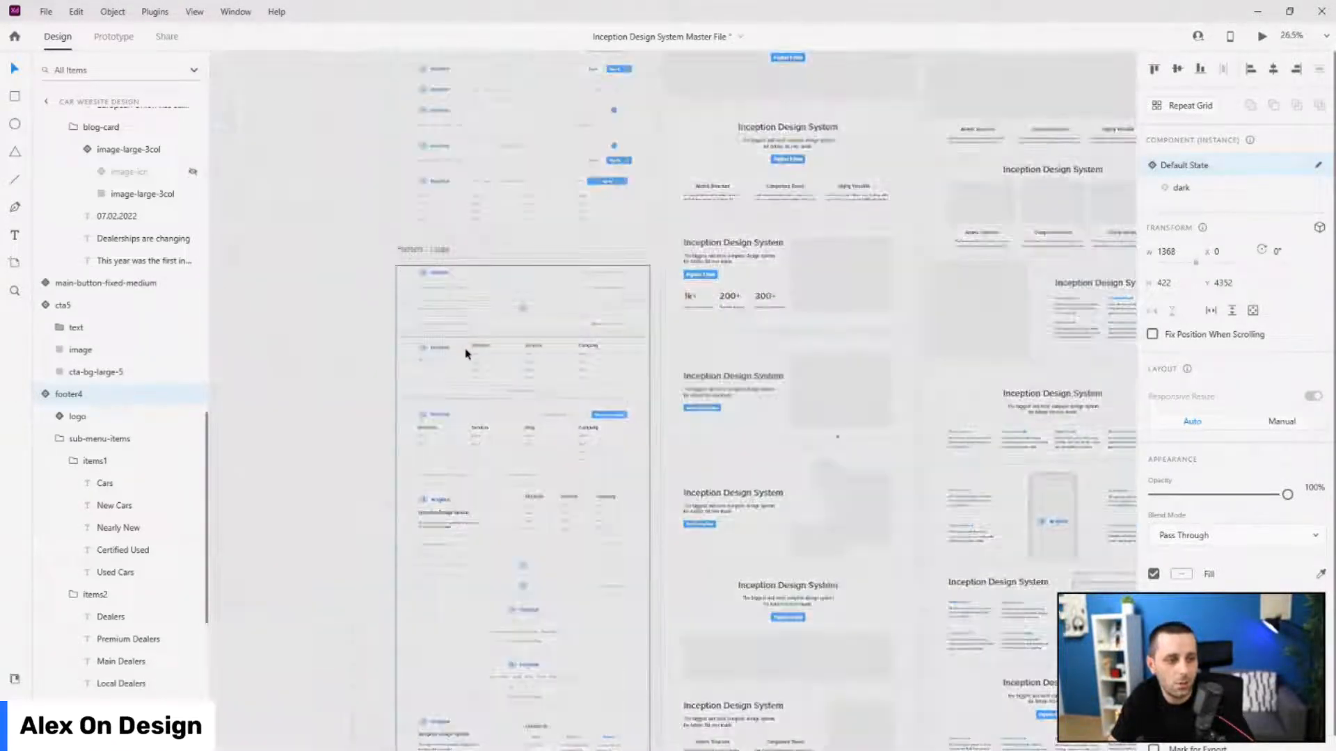
{"action": "scroll", "coordinate": [402, 426], "scroll_direction": "down", "scroll_amount": 7}
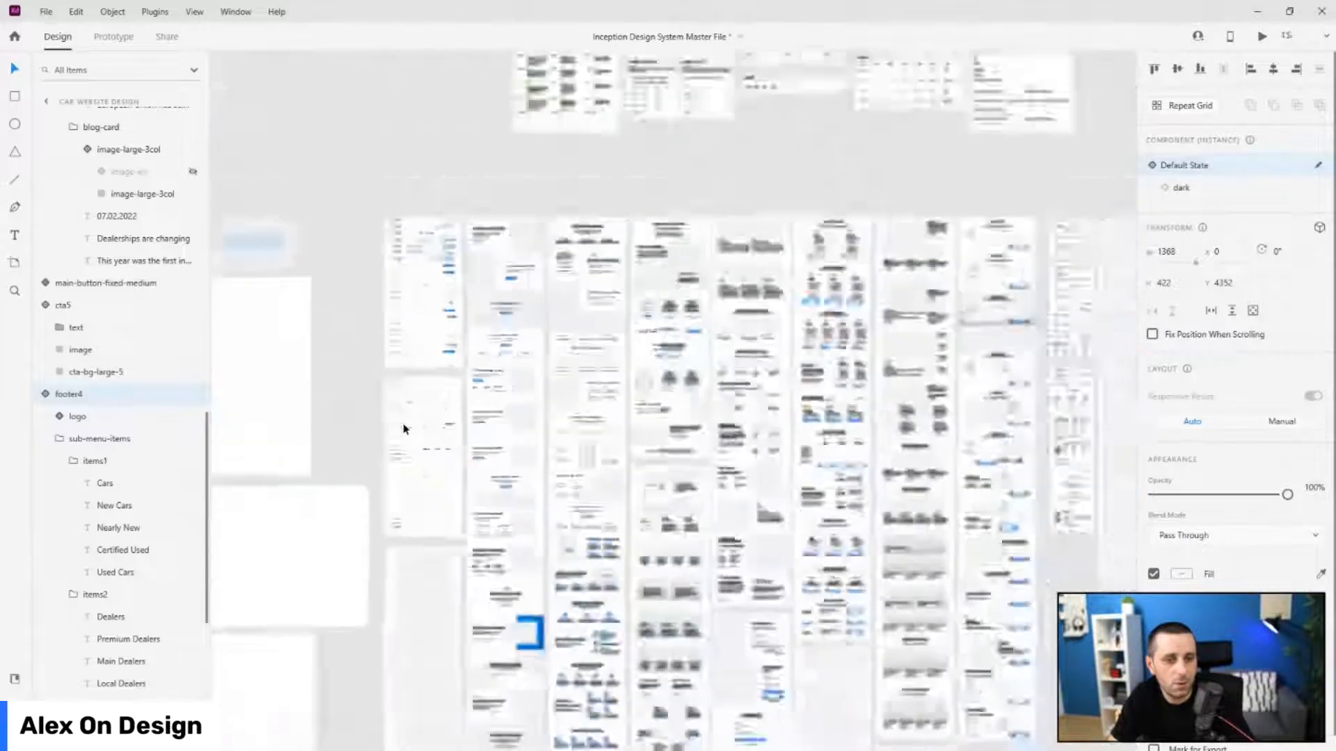
{"action": "scroll", "coordinate": [996, 199], "scroll_direction": "up", "scroll_amount": 6}
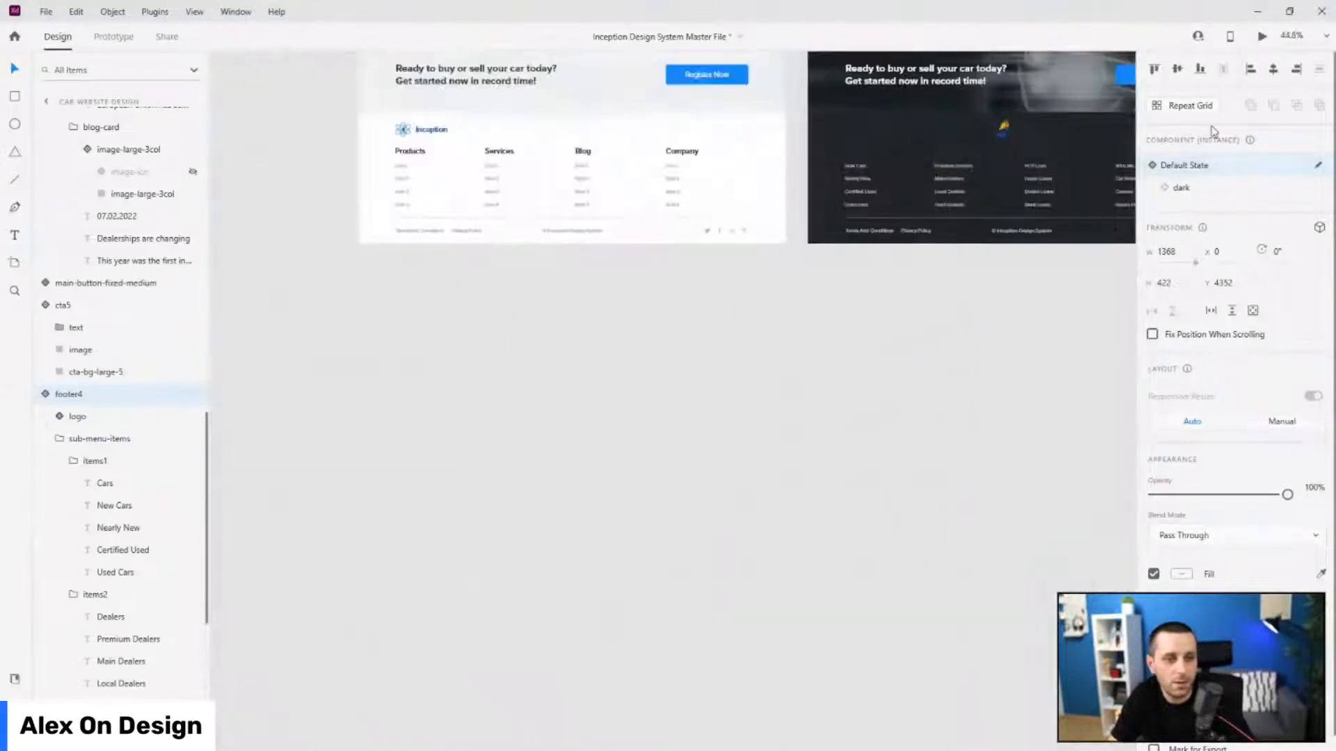
{"action": "scroll", "coordinate": [1002, 201], "scroll_direction": "up", "scroll_amount": 5}
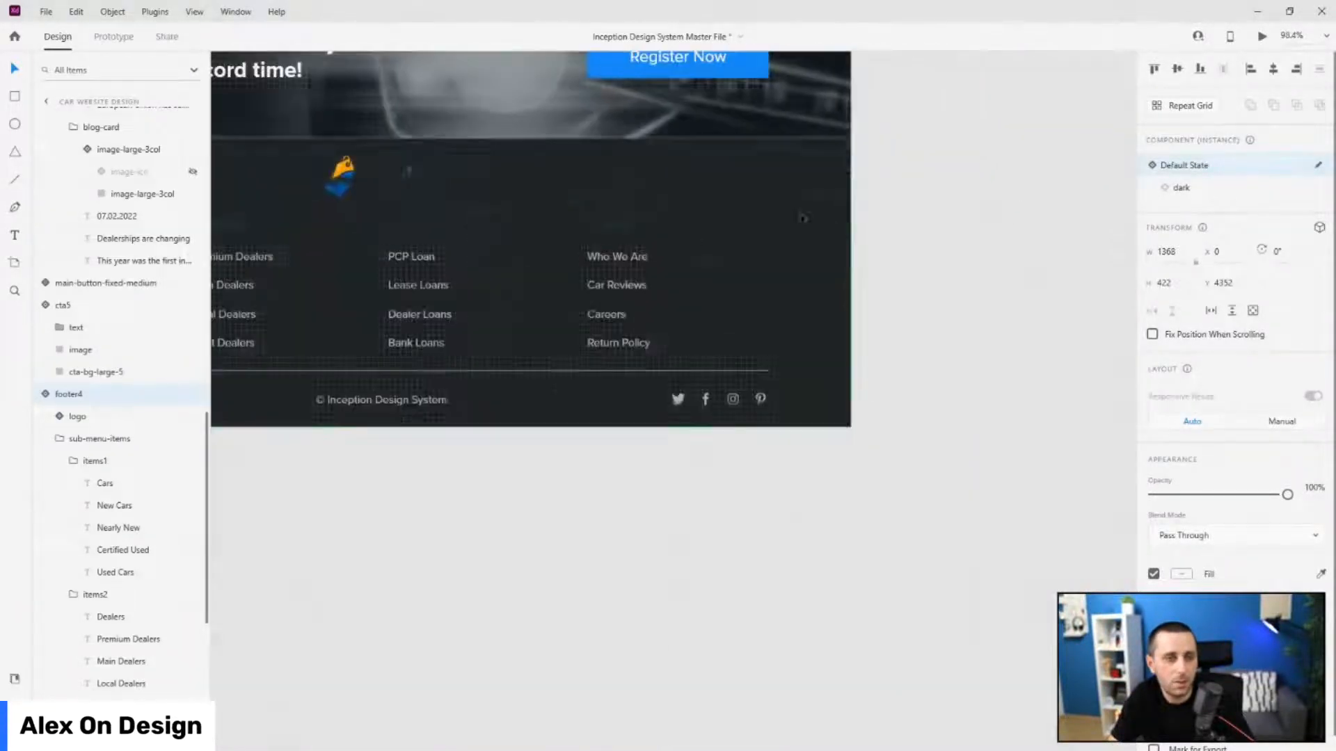
{"action": "scroll", "coordinate": [974, 221], "scroll_direction": "down", "scroll_amount": 2}
{"action": "scroll", "coordinate": [487, 183], "scroll_direction": "up", "scroll_amount": 2}
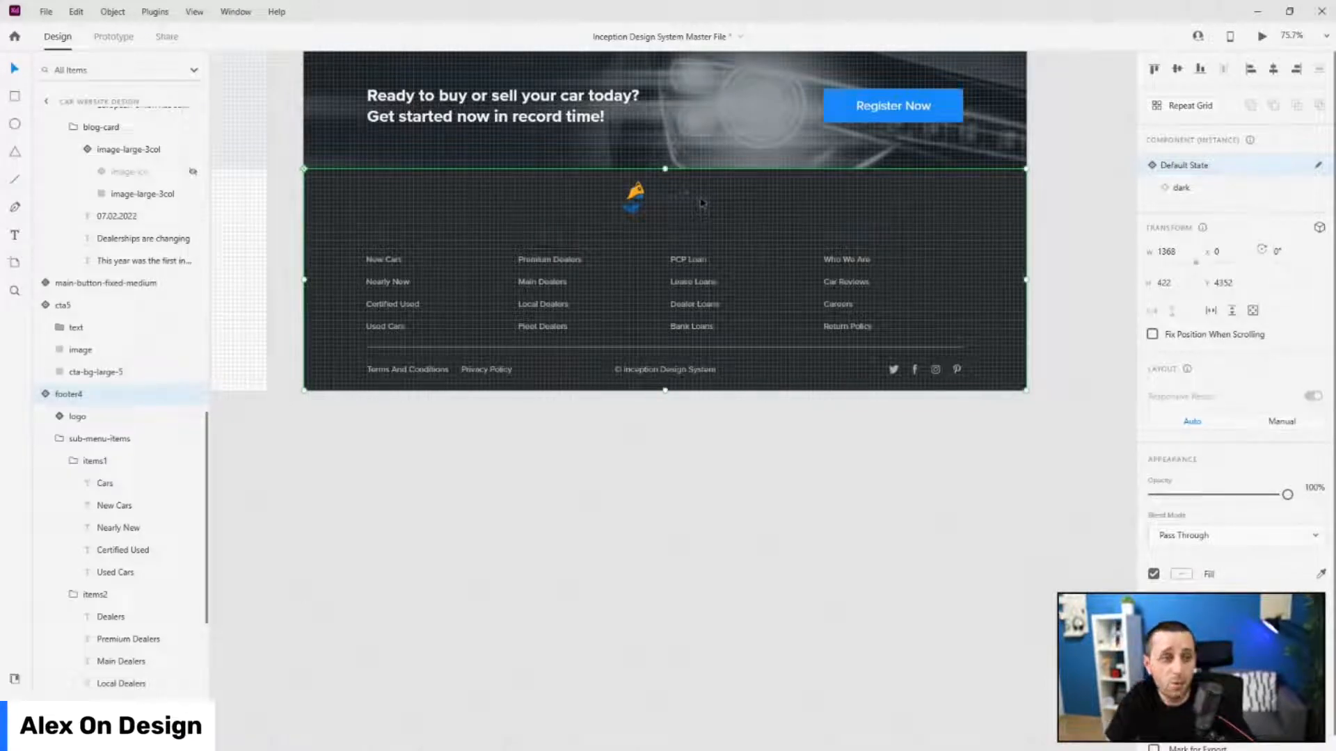
- Recolor the dark lettering of the Carline wordmark in the footer logo with the Cloud #FAFAFA document color
{"action": "scroll", "coordinate": [701, 203], "scroll_direction": "up", "scroll_amount": 3}
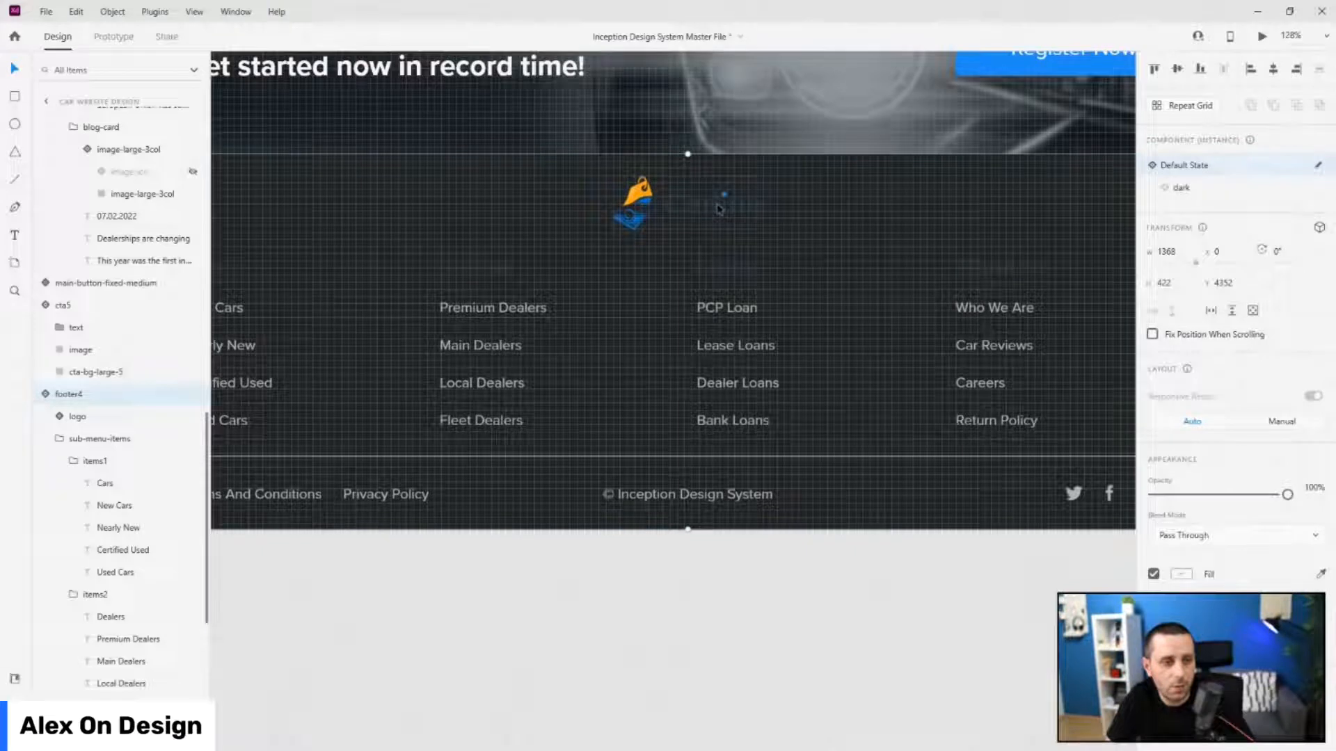
{"action": "left_click", "coordinate": [719, 208]}
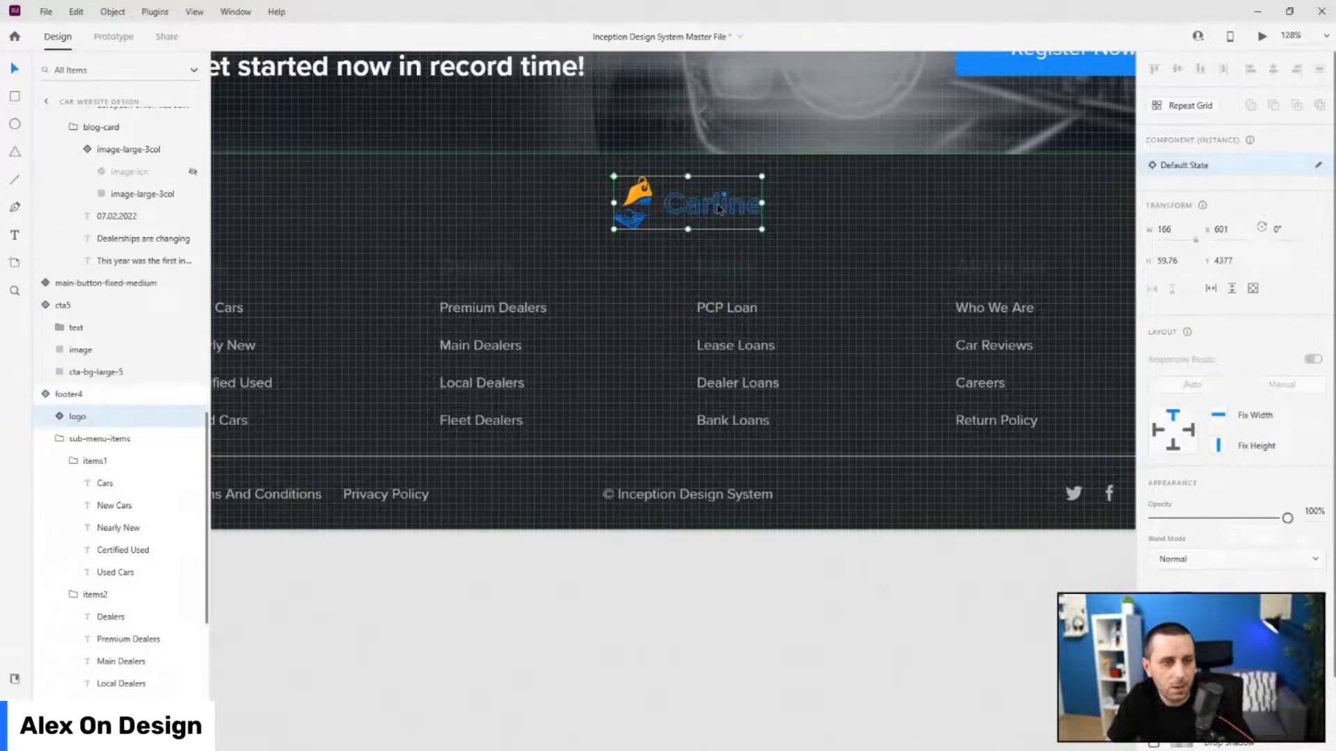
{"action": "double_click", "coordinate": [719, 208]}
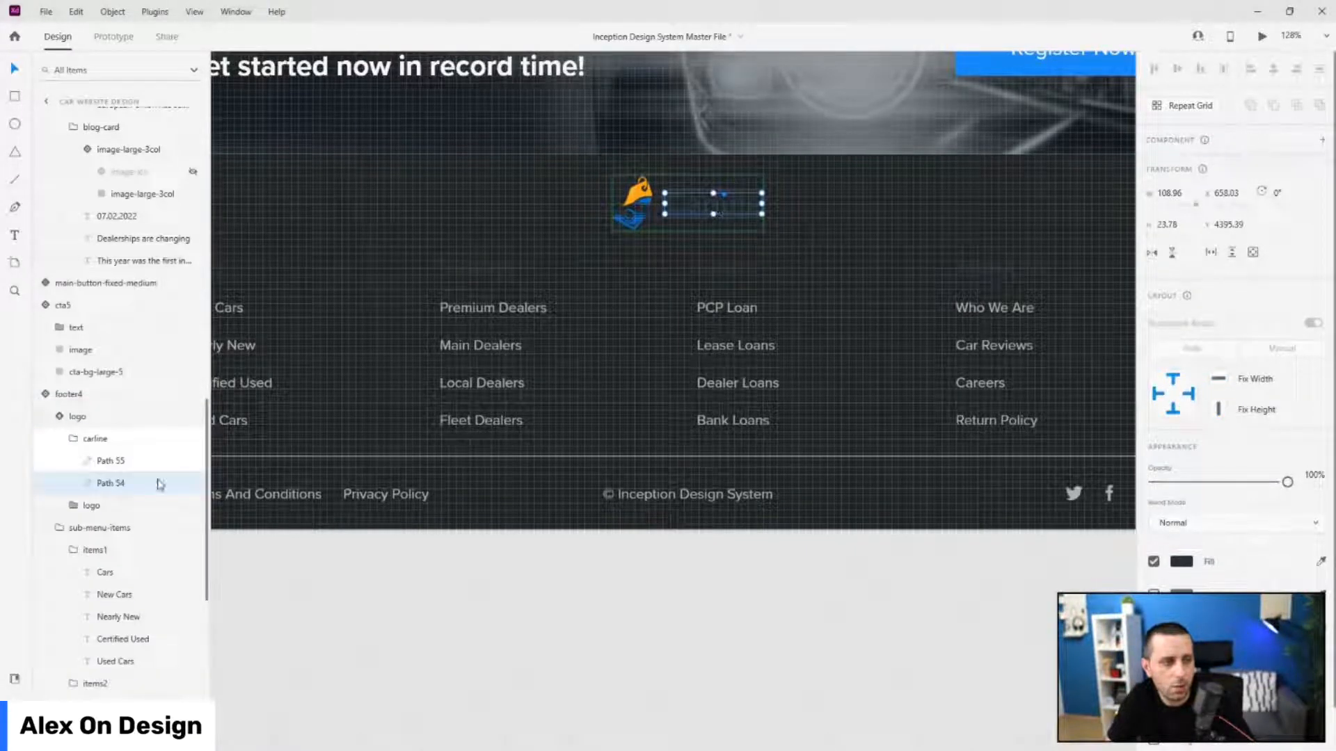
{"action": "left_click", "coordinate": [14, 678]}
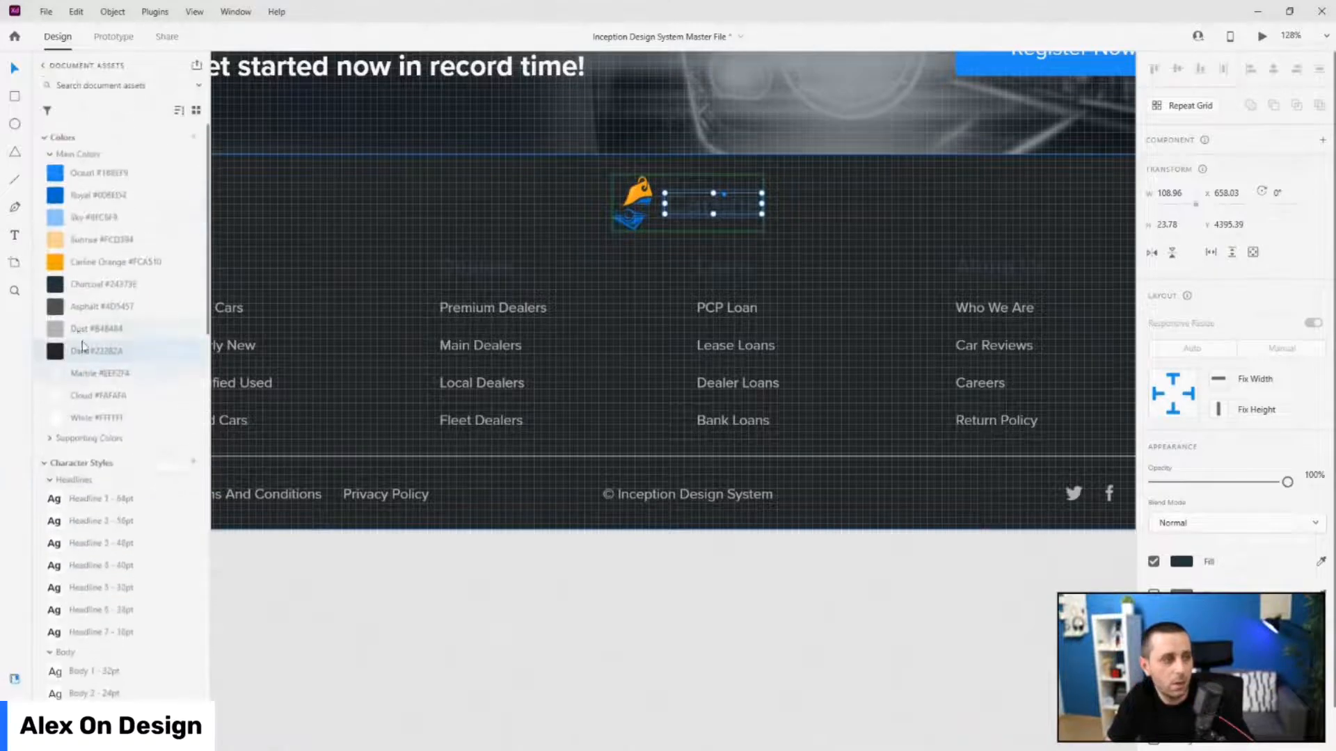
{"action": "left_click", "coordinate": [99, 397]}
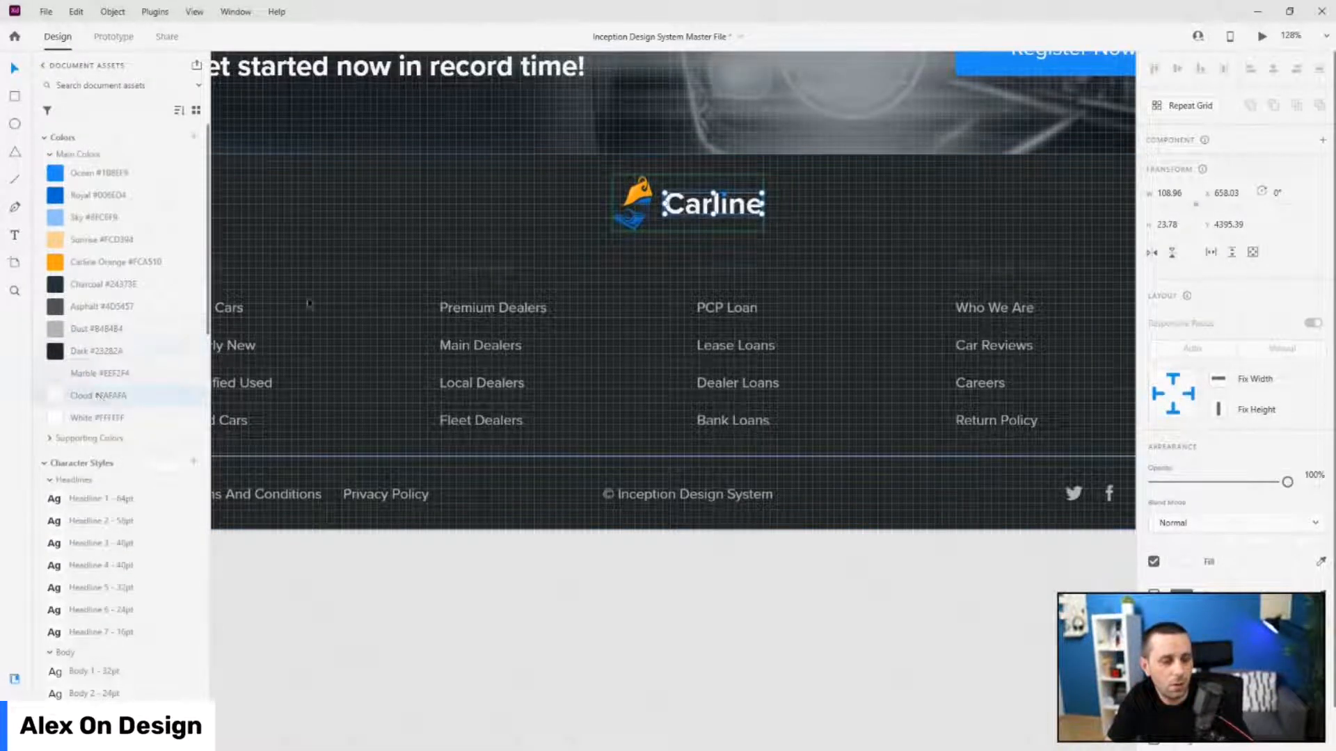
- Apply the Cloud #FAFAFA color to the footer's Cars, Dealers, Loans and About Us headings
{"action": "left_click", "coordinate": [225, 277]}
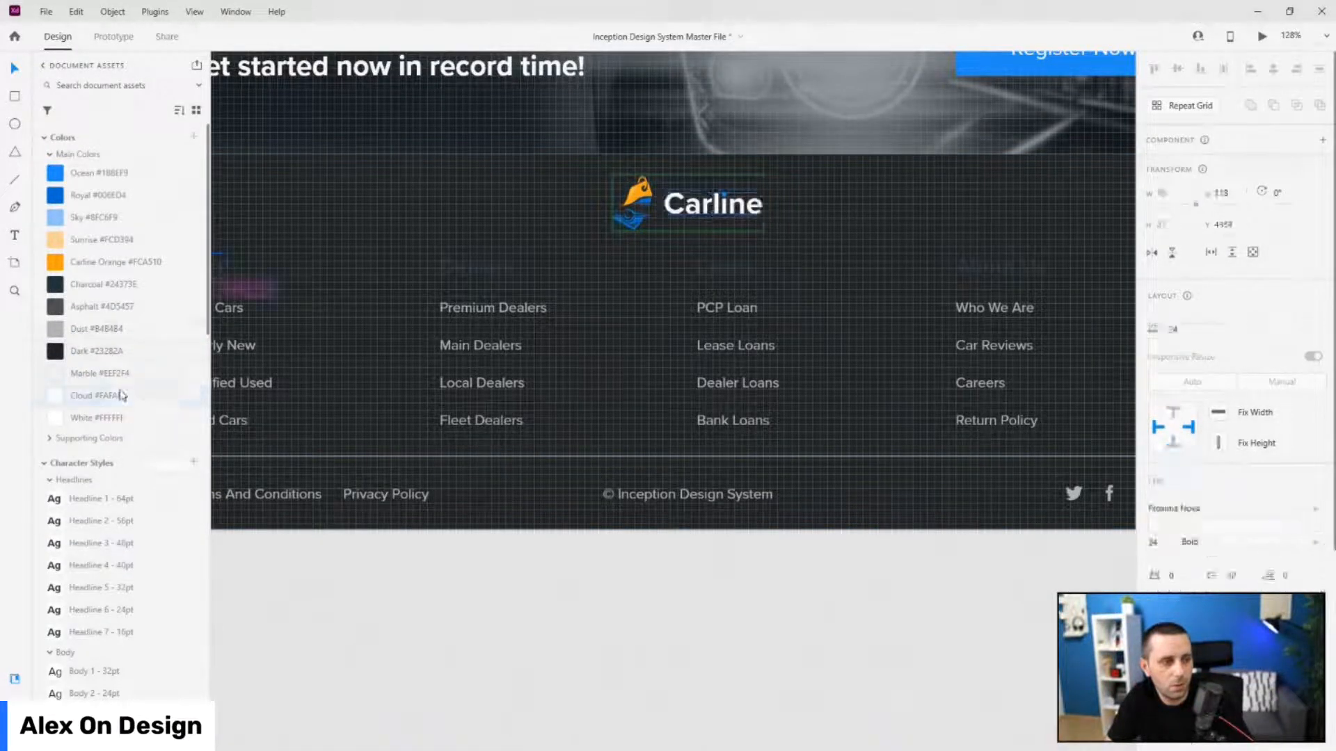
{"action": "left_click", "coordinate": [492, 275], "text": "ctrl"}
{"action": "left_click", "coordinate": [112, 400]}
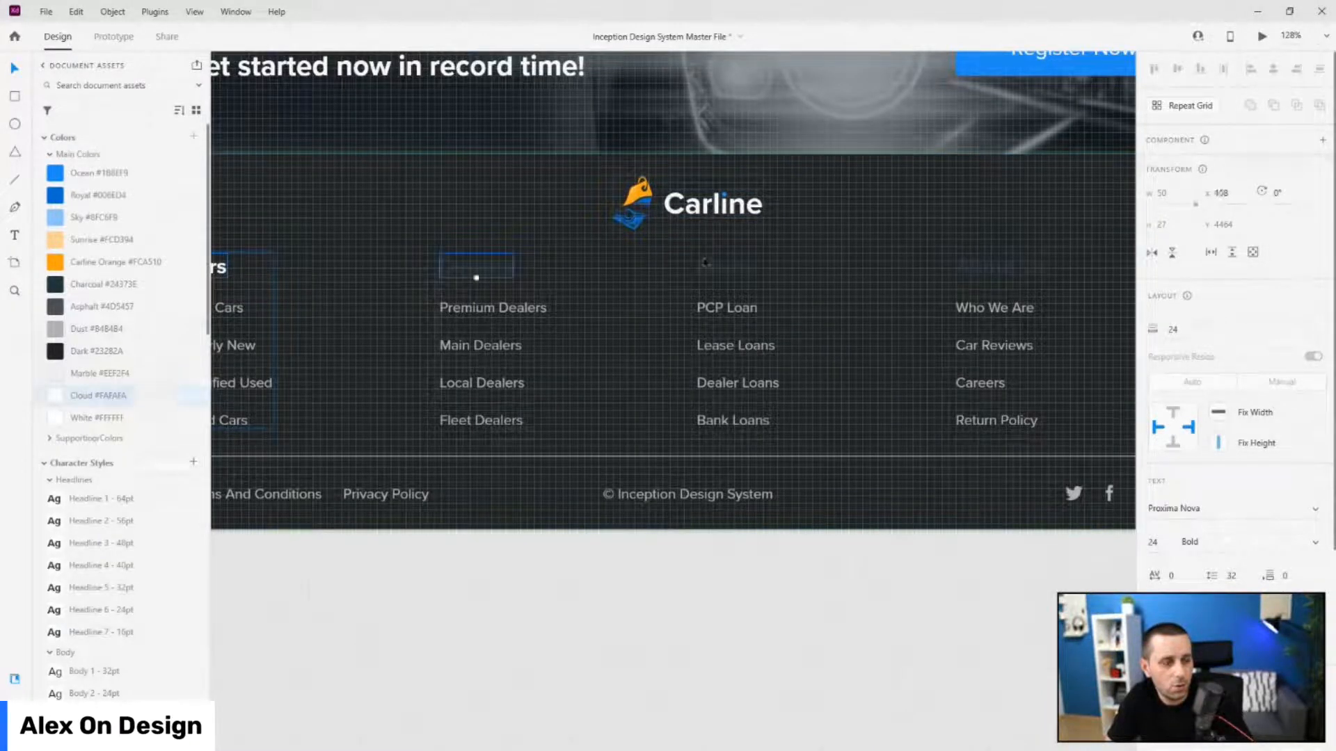
{"action": "left_click", "coordinate": [719, 271], "text": "ctrl"}
{"action": "left_click", "coordinate": [87, 397]}
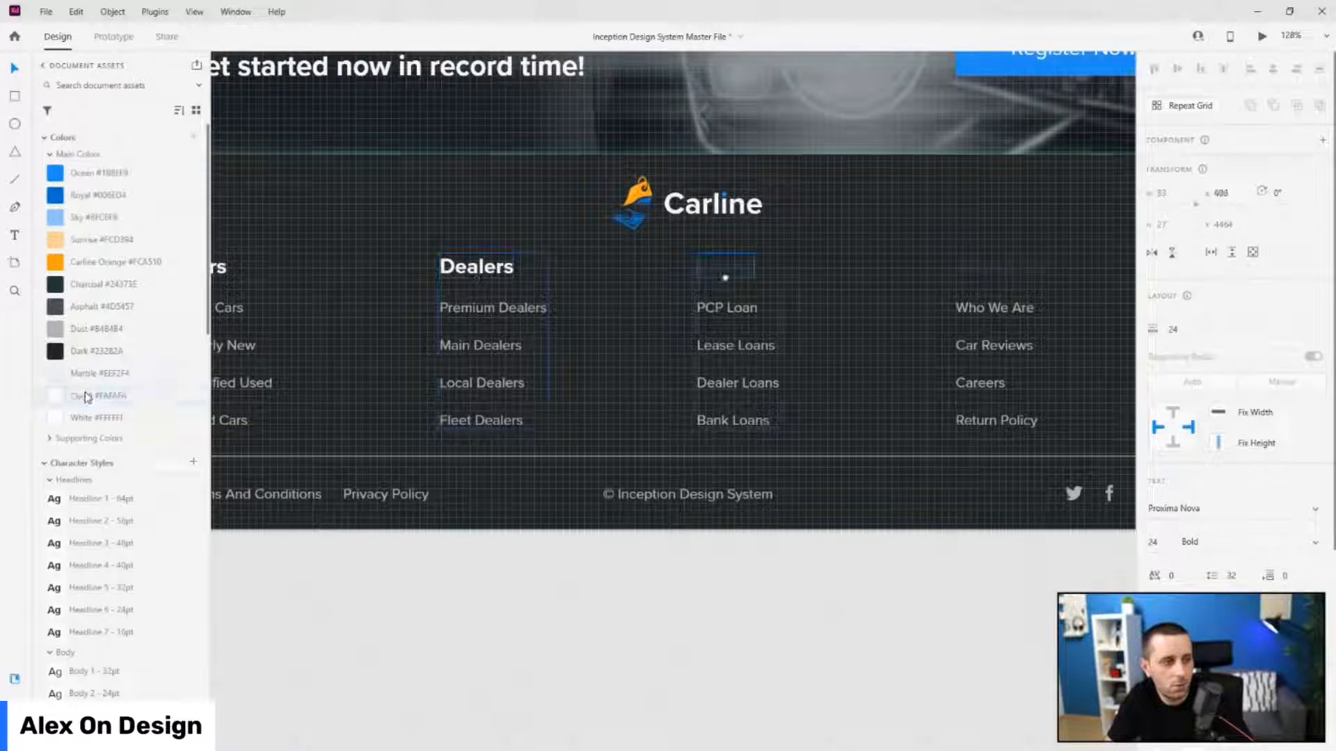
{"action": "left_click", "coordinate": [983, 270], "text": "ctrl"}
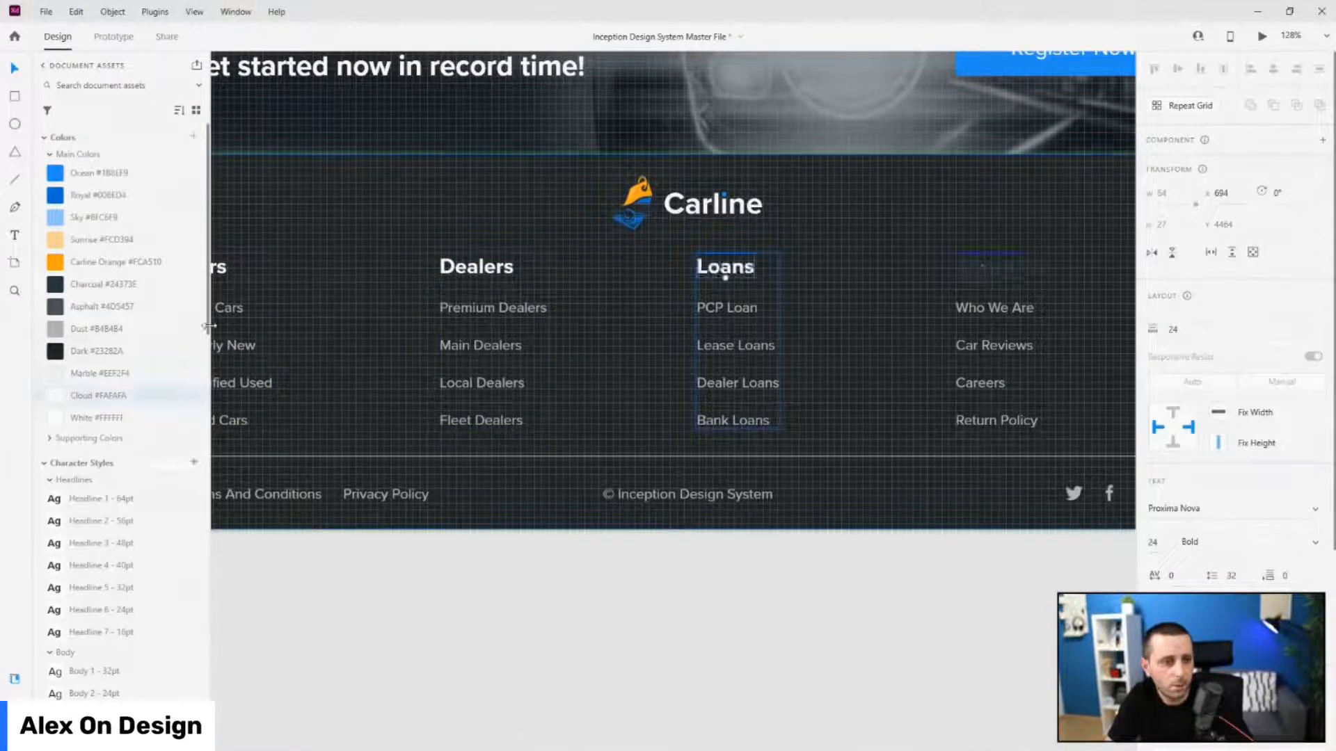
{"action": "left_click", "coordinate": [127, 396]}
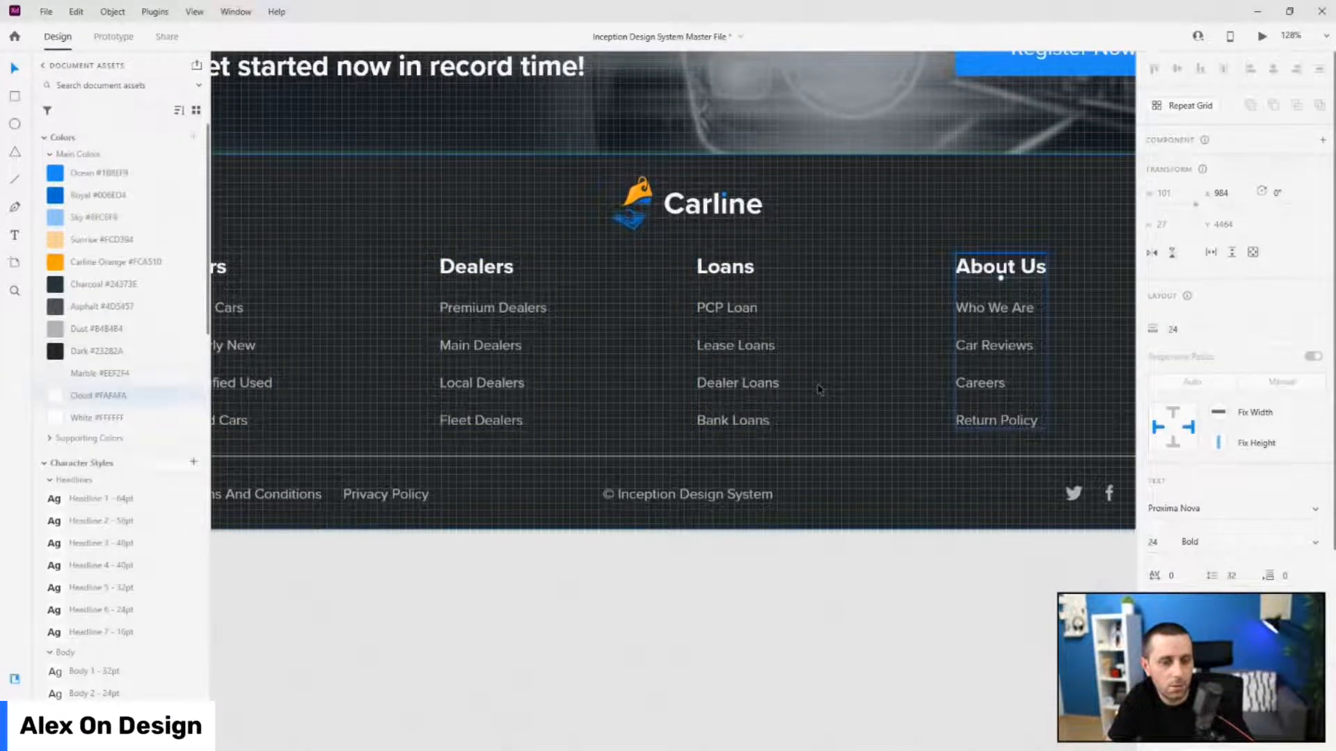
- Replace the copyright line at the bottom of the dark footer with "© Carline INC 2022"
{"action": "scroll", "coordinate": [1053, 439], "scroll_direction": "down", "scroll_amount": 5}
{"action": "scroll", "coordinate": [974, 452], "scroll_direction": "down", "scroll_amount": 2}
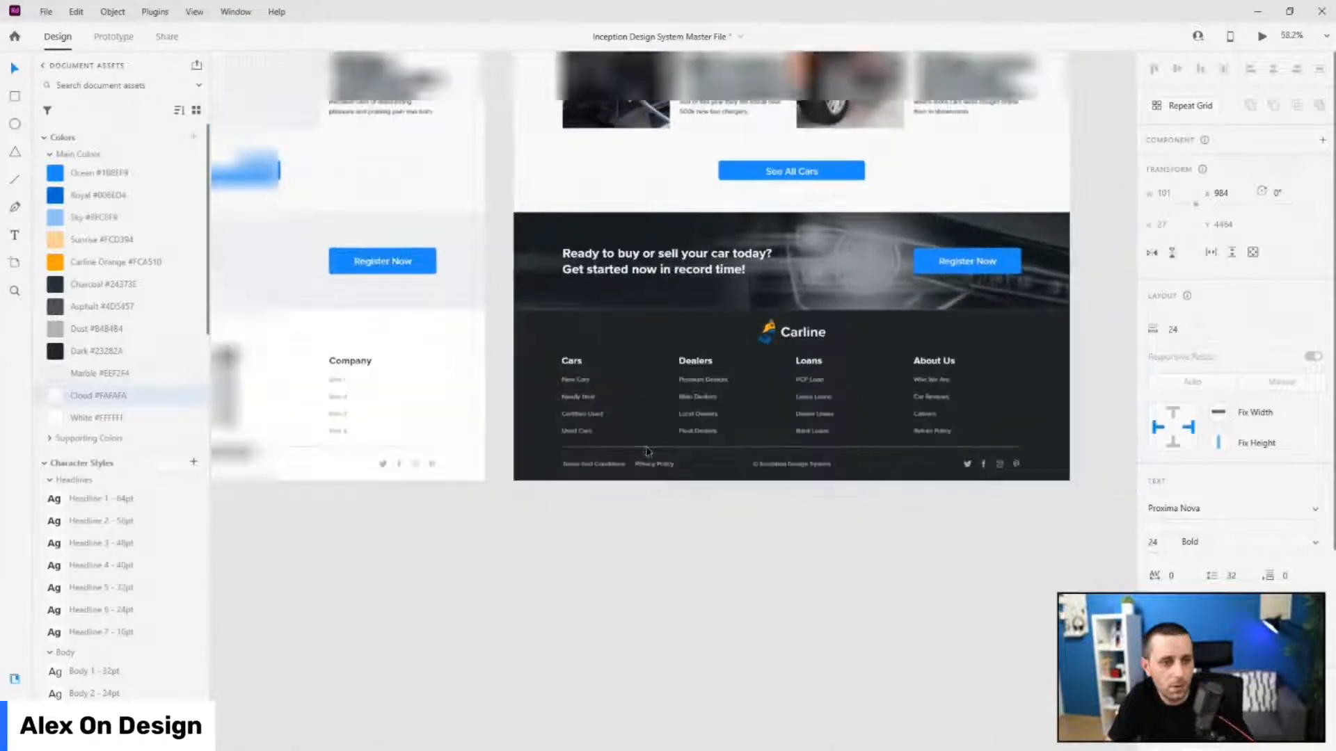
{"action": "scroll", "coordinate": [842, 473], "scroll_direction": "up", "scroll_amount": 5}
{"action": "key", "text": "ctrl+apostrophe"}
{"action": "double_click", "coordinate": [784, 461]}
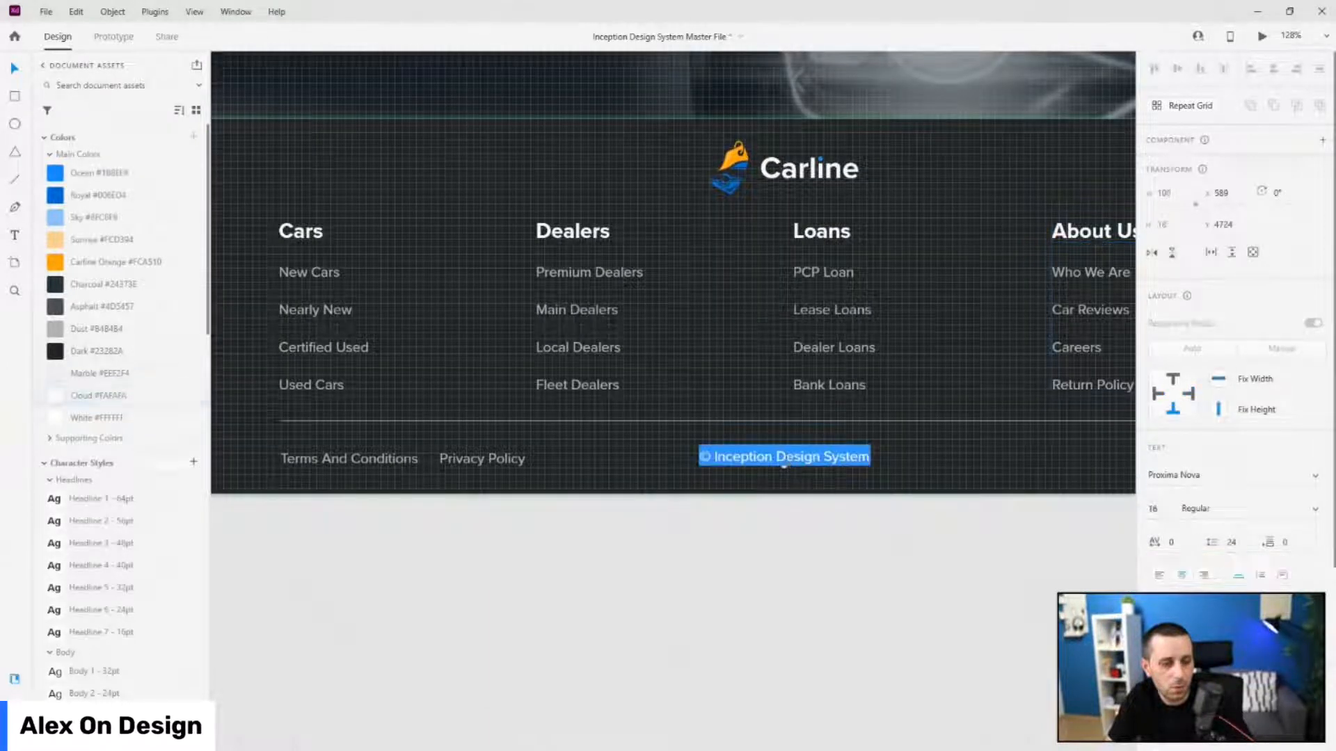
{"action": "key", "text": "Escape"}
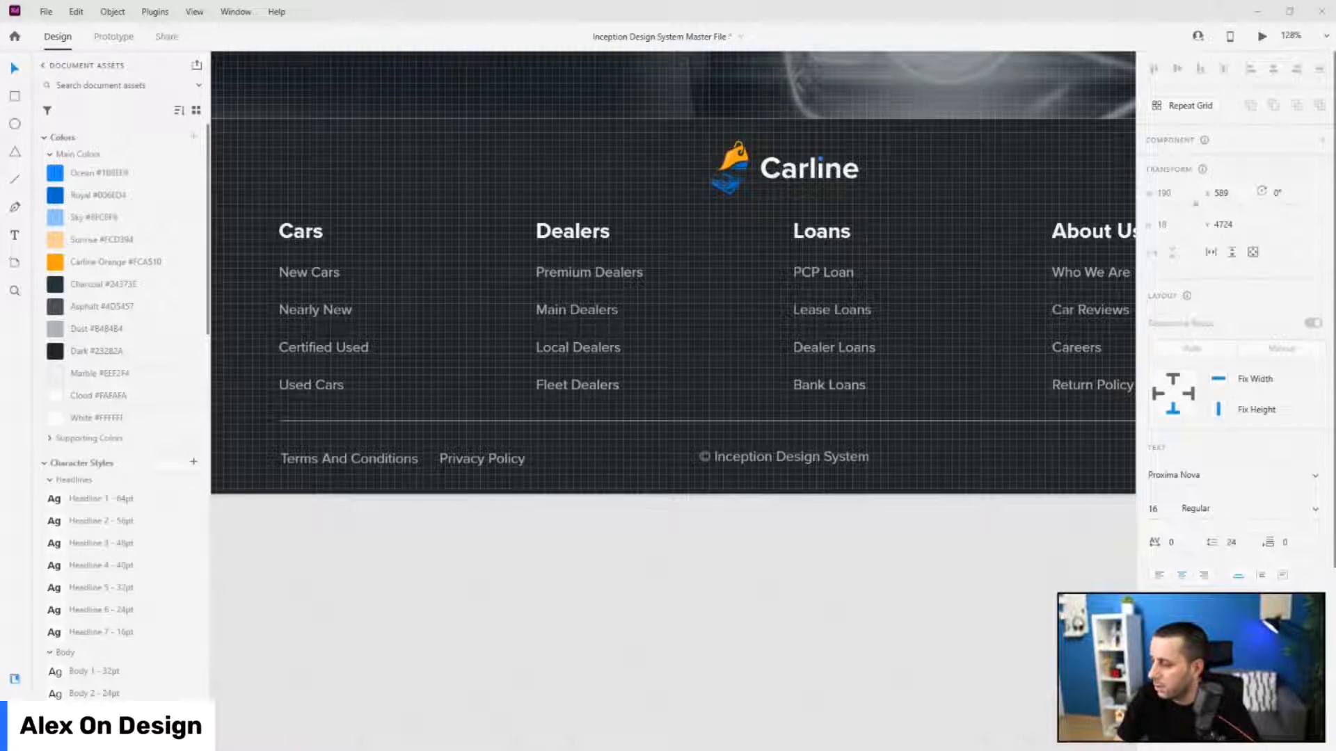
{"action": "left_click", "coordinate": [783, 457]}
{"action": "key", "text": "ctrl+a"}
{"action": "type", "text": "© Carline INC 2022"}
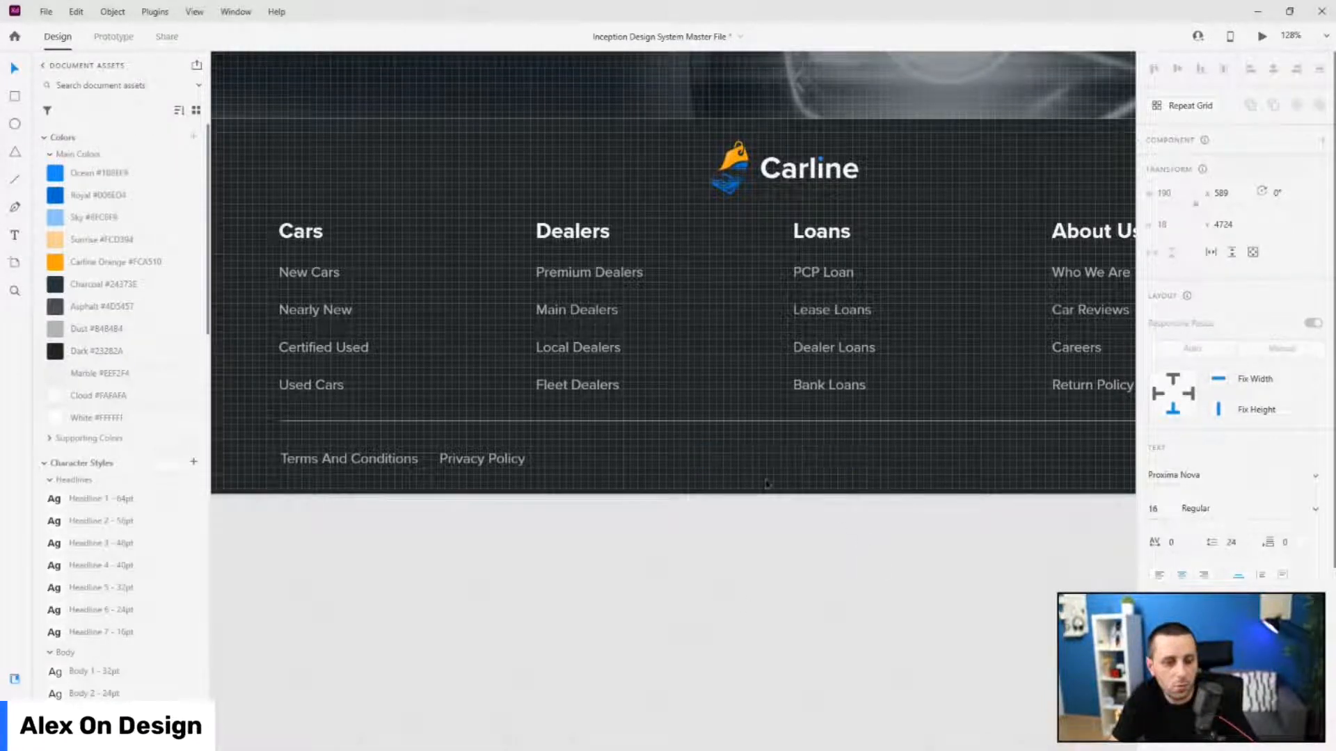
{"action": "key", "text": "Escape"}
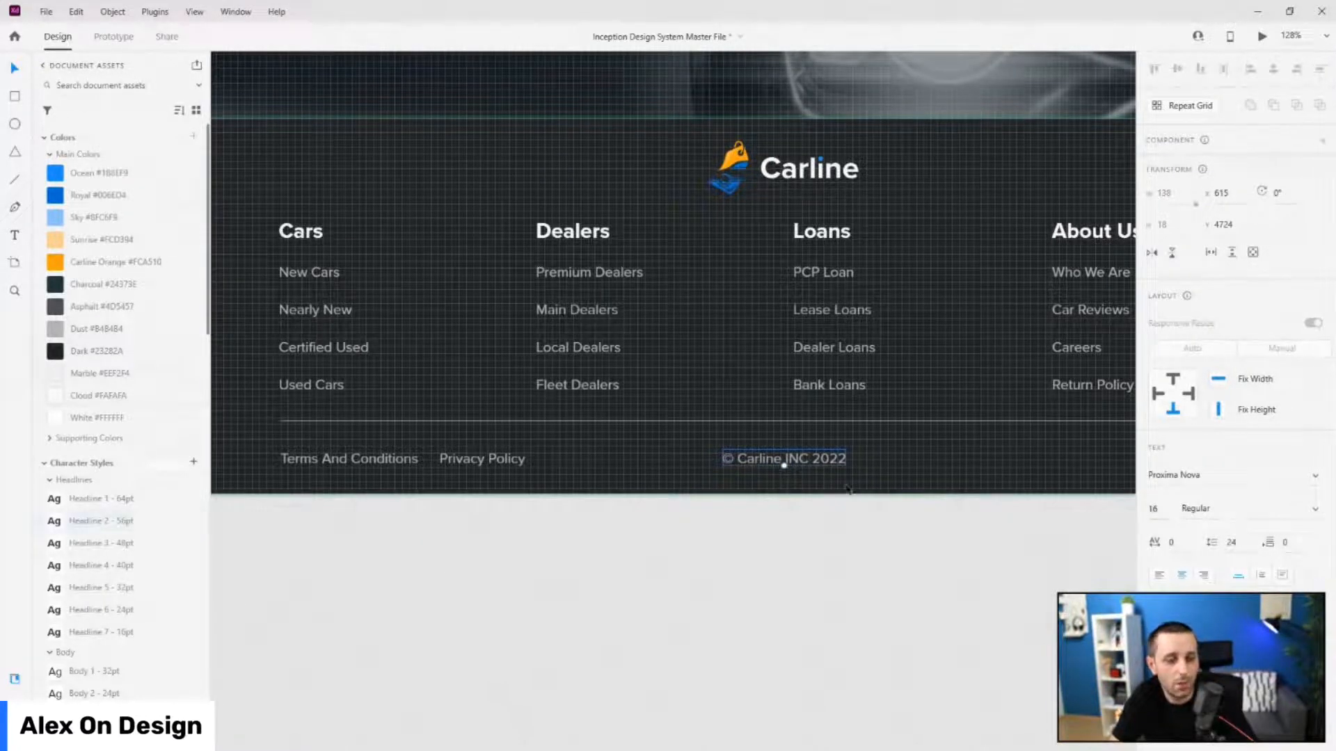
- Open a desktop preview of the Car Website Design artboard and move the preview window clear for viewing
{"action": "scroll", "coordinate": [840, 489], "scroll_direction": "down", "scroll_amount": 2}
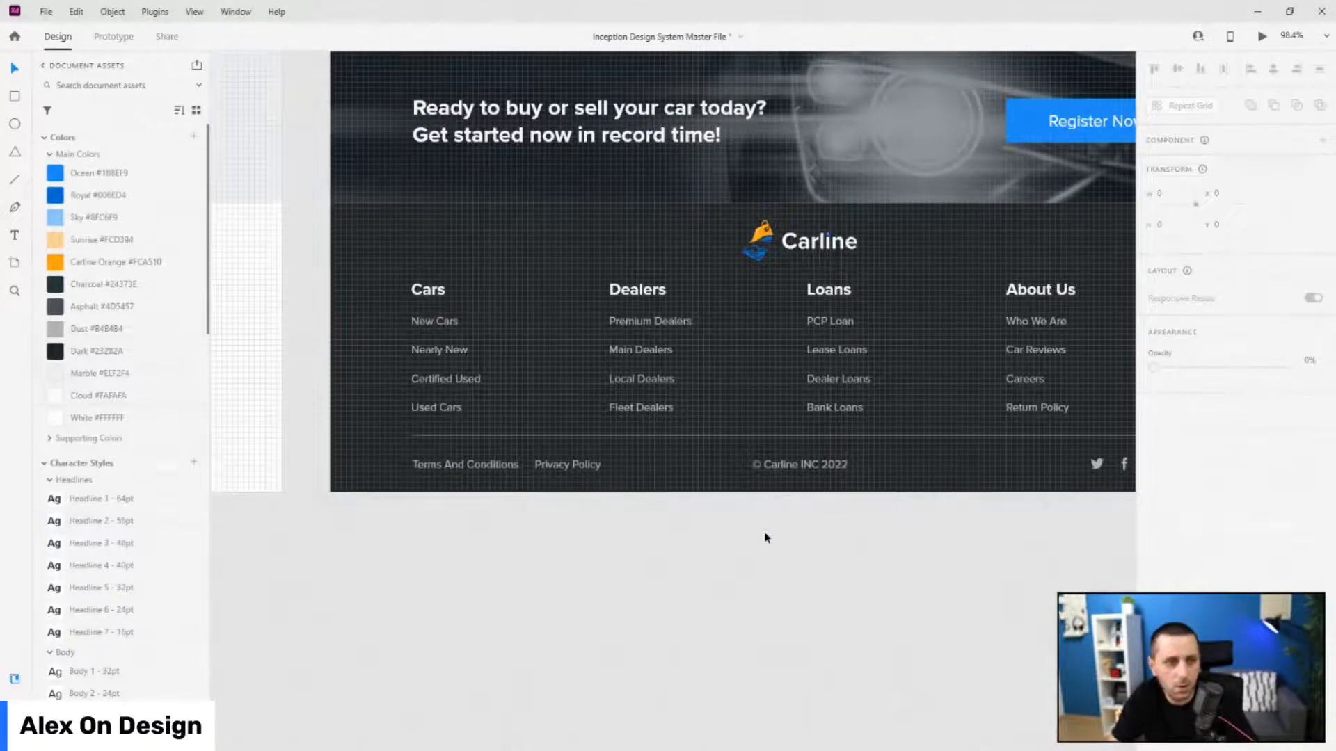
{"action": "scroll", "coordinate": [577, 511], "scroll_direction": "down", "scroll_amount": 5}
{"action": "scroll", "coordinate": [572, 512], "scroll_direction": "up", "scroll_amount": 15}
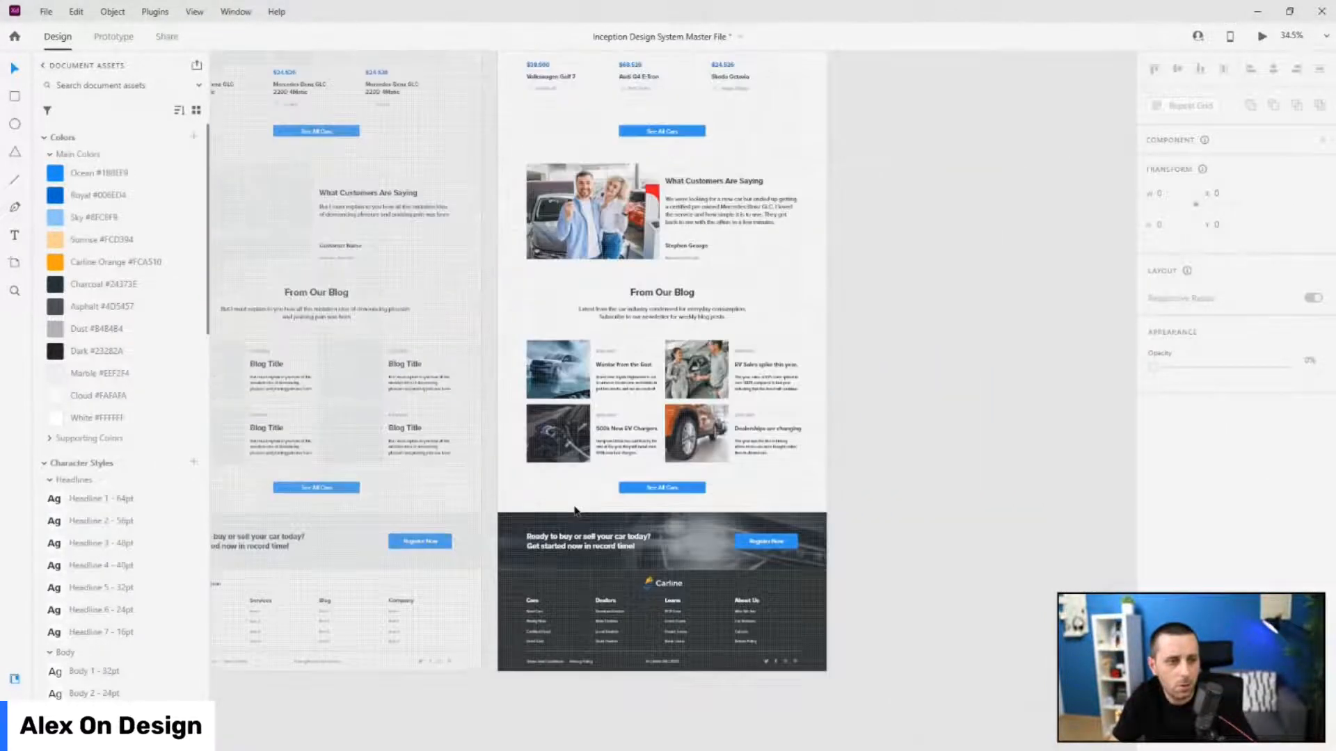
{"action": "left_click", "coordinate": [544, 439]}
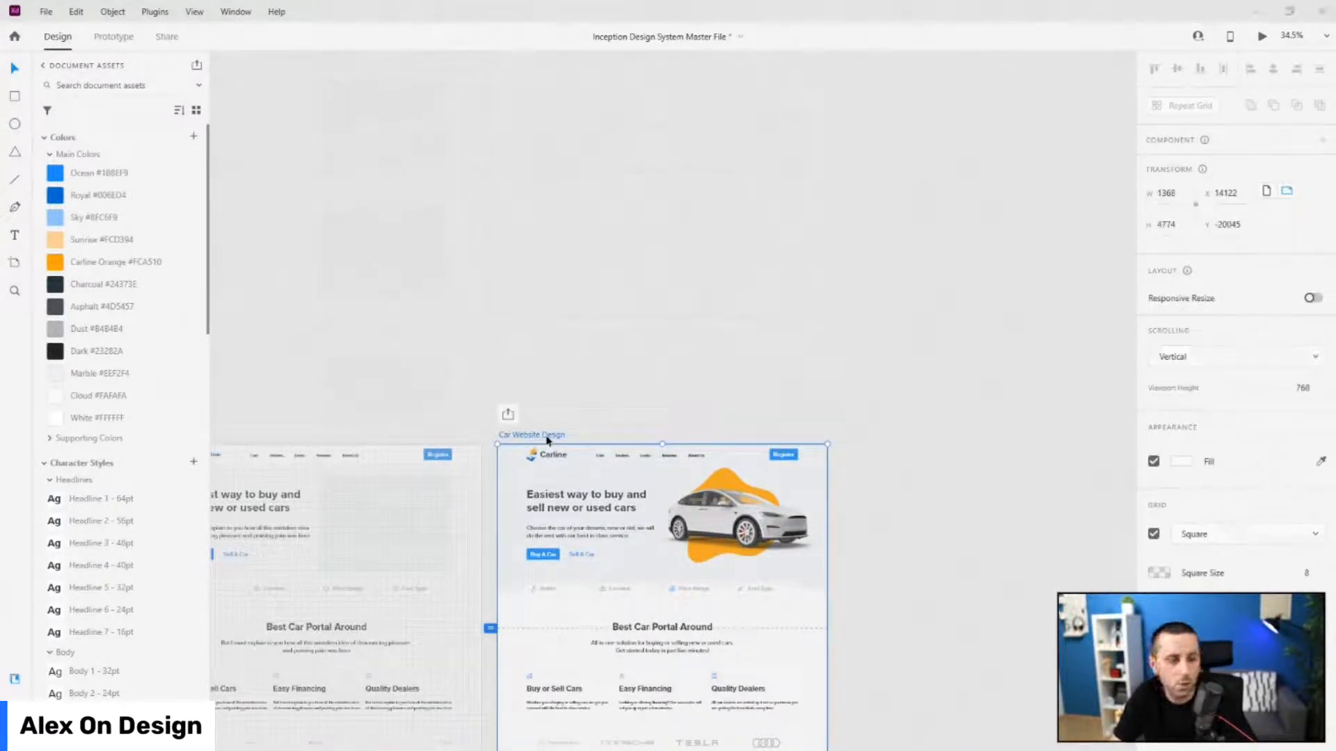
{"action": "key", "text": "ctrl+Return"}
{"action": "left_click_drag", "start_coordinate": [725, 169], "coordinate": [571, 84]}
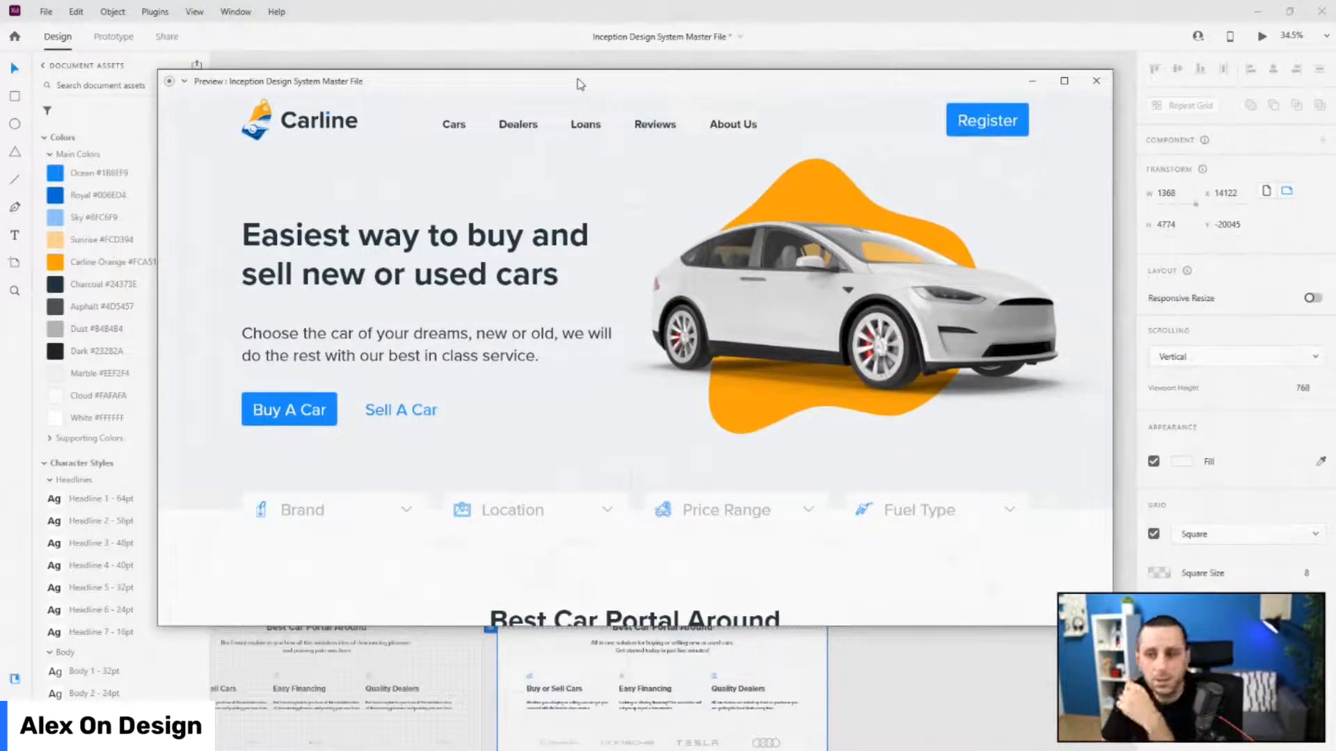
{"action": "left_click_drag", "start_coordinate": [612, 81], "coordinate": [545, 53]}
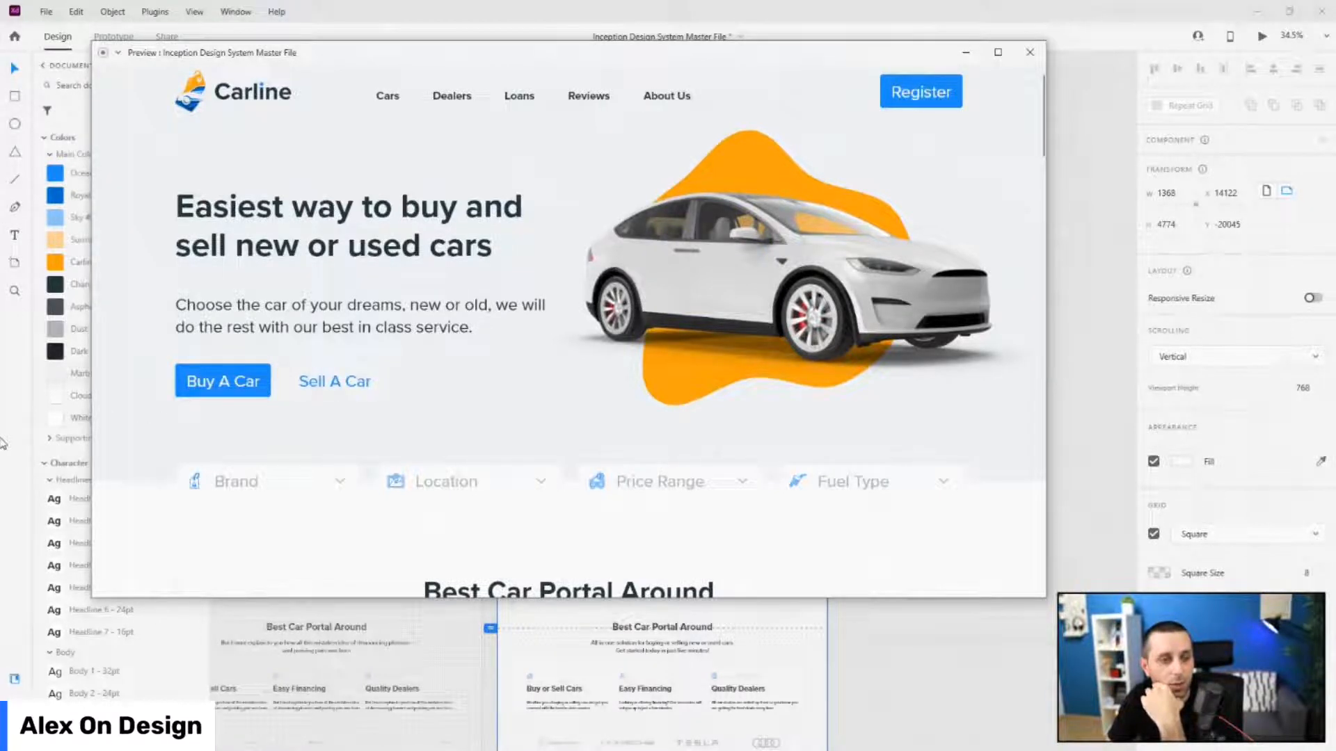
- Examine the previewed page from the Best Car Portal Around features and brand logos through the Trending New Cars listings
{"action": "scroll", "coordinate": [293, 381], "scroll_direction": "down", "scroll_amount": 5}
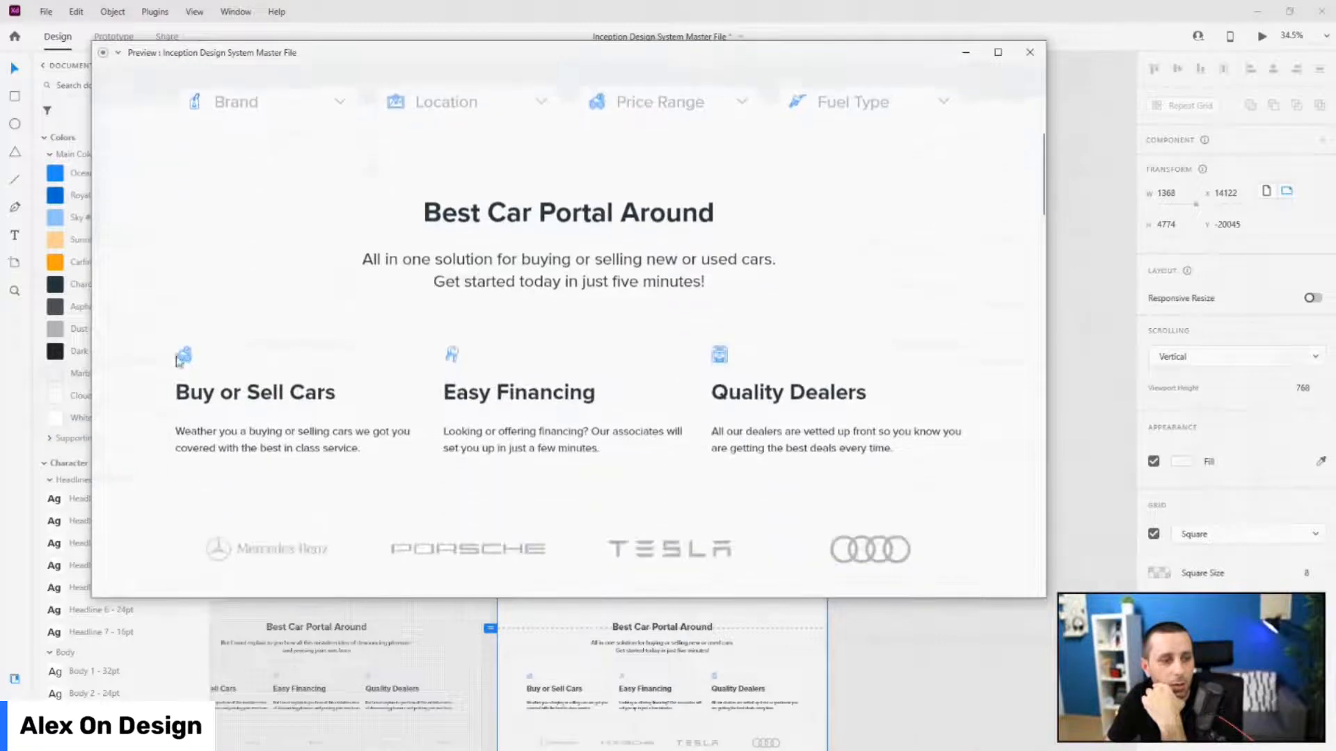
{"action": "scroll", "coordinate": [156, 356], "scroll_direction": "down", "scroll_amount": 1}
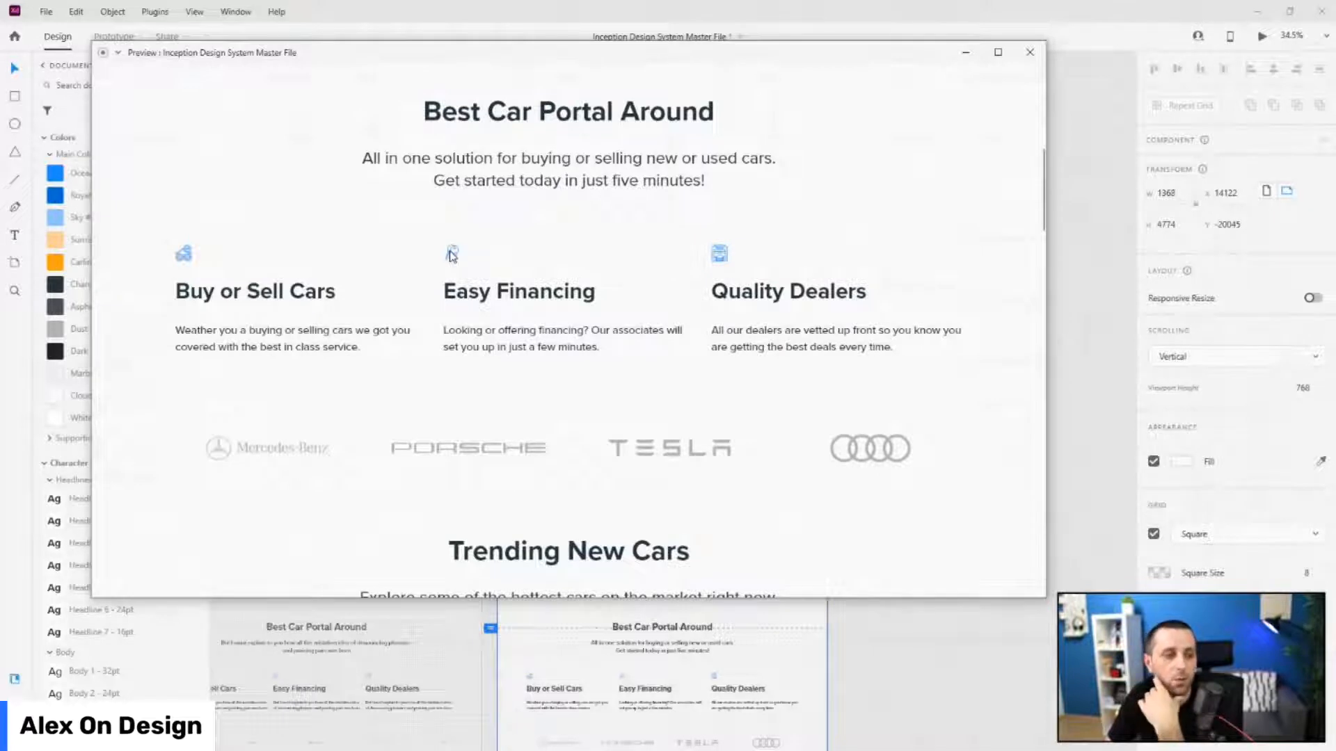
{"action": "scroll", "coordinate": [451, 255], "scroll_direction": "down", "scroll_amount": 1}
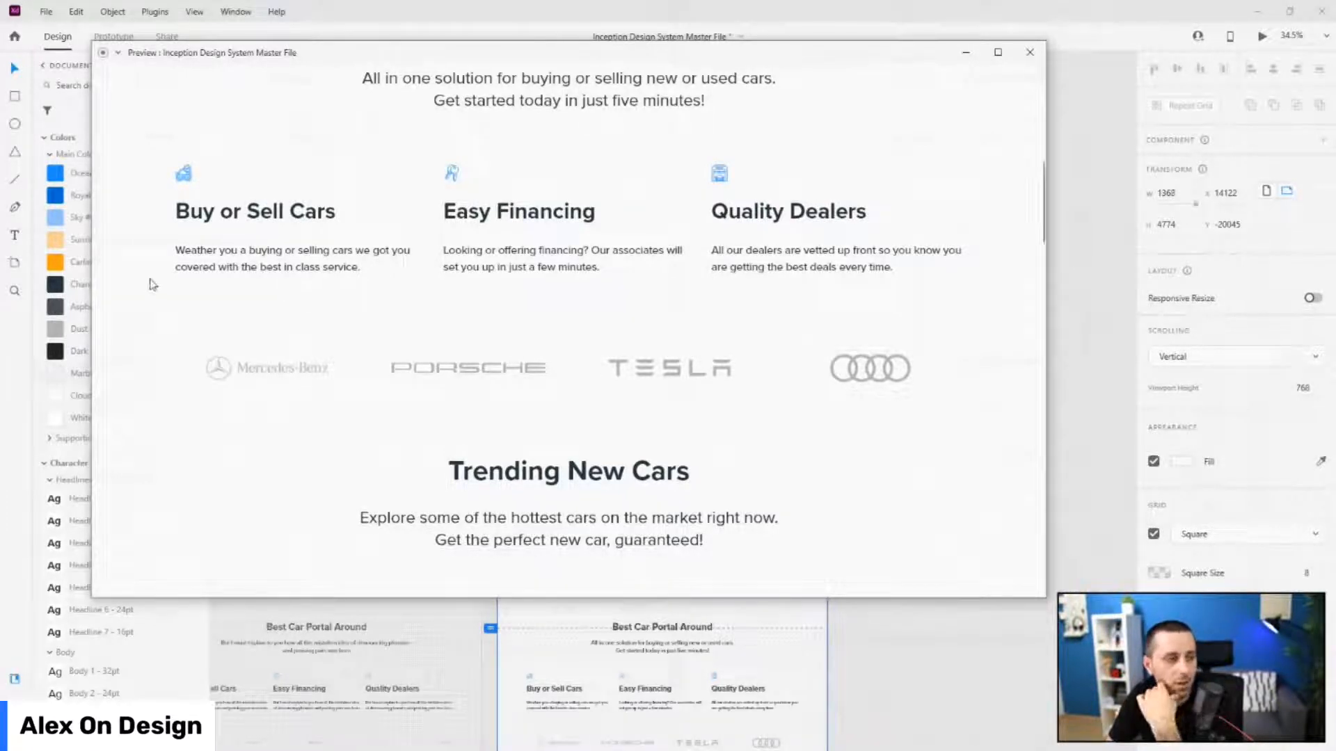
{"action": "scroll", "coordinate": [153, 285], "scroll_direction": "down", "scroll_amount": 1}
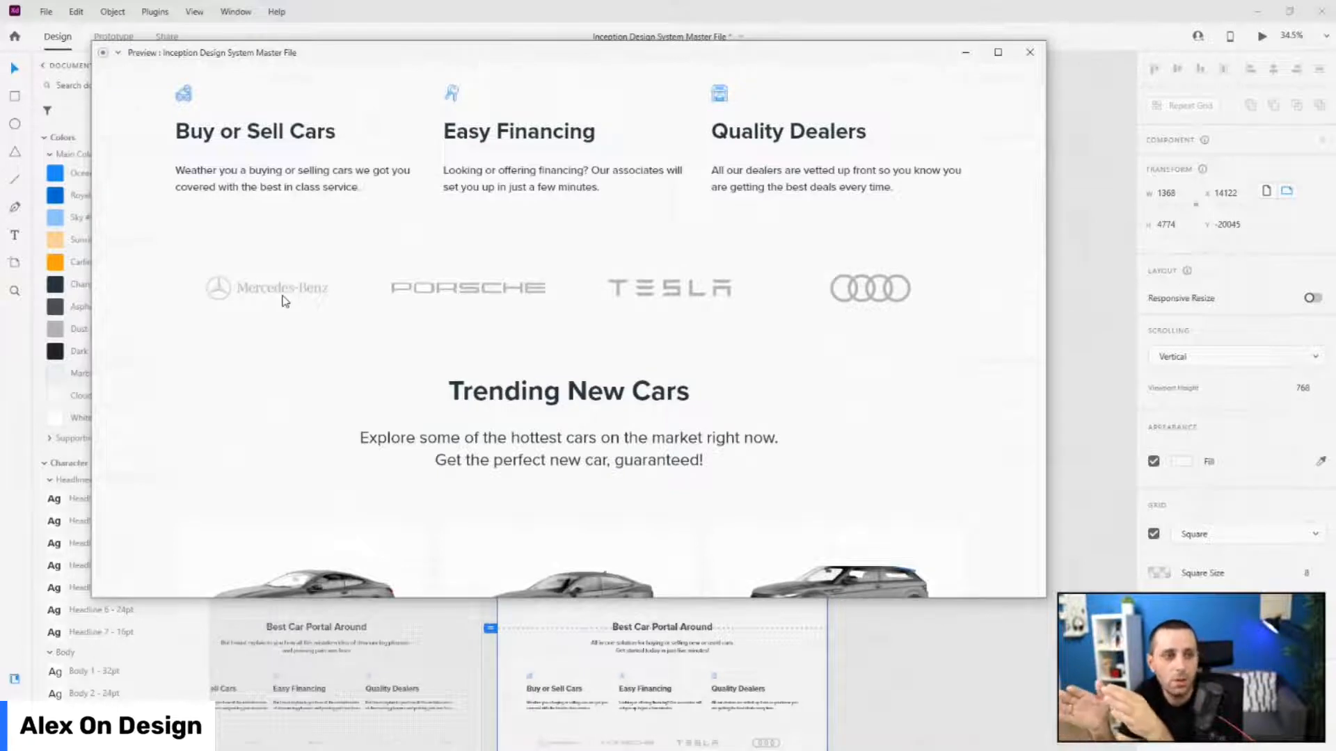
{"action": "scroll", "coordinate": [283, 300], "scroll_direction": "down", "scroll_amount": 1}
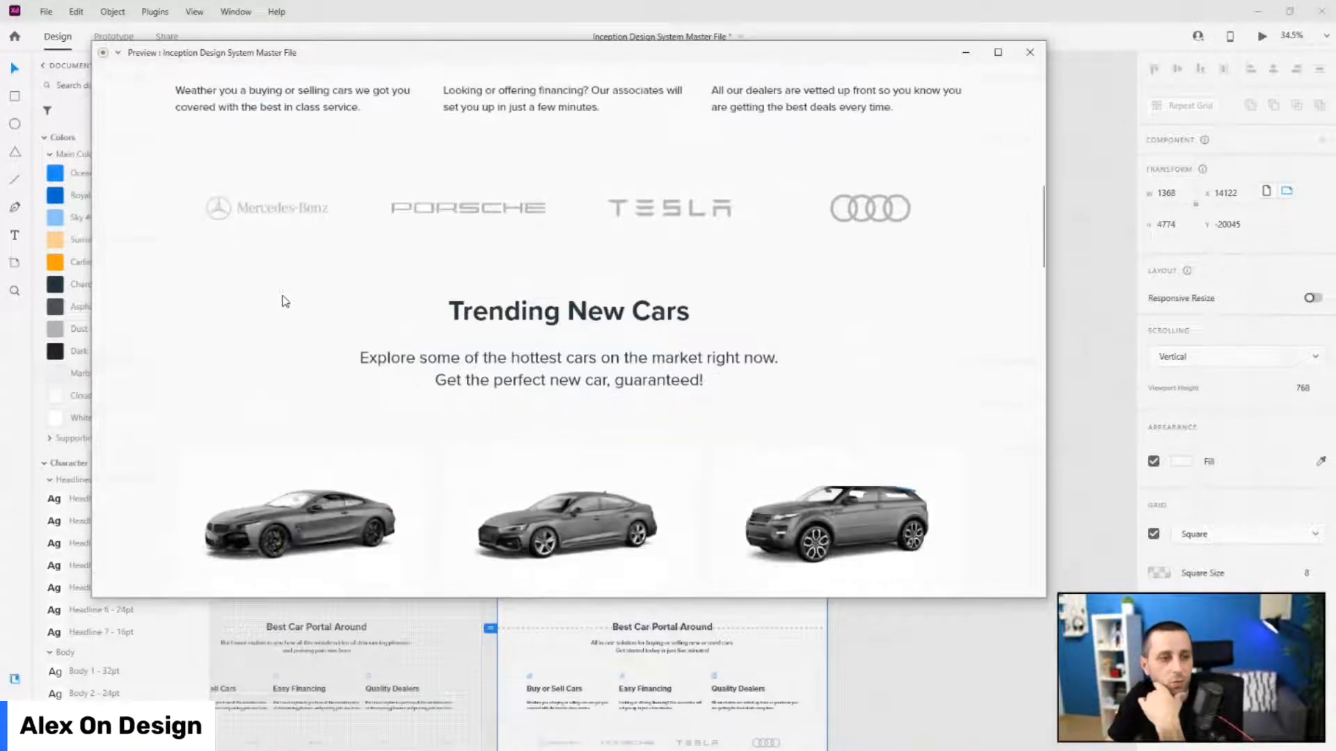
{"action": "scroll", "coordinate": [283, 299], "scroll_direction": "down", "scroll_amount": 1}
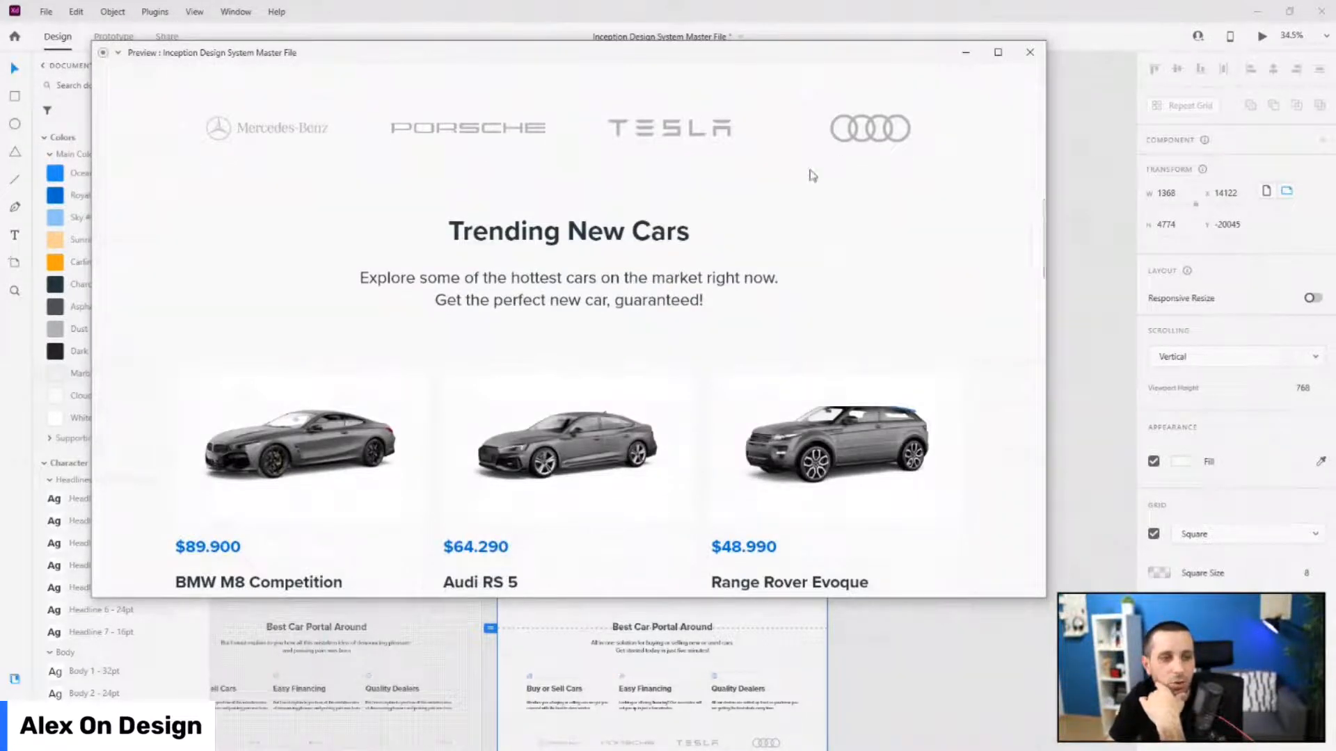
{"action": "scroll", "coordinate": [191, 296], "scroll_direction": "down", "scroll_amount": 3}
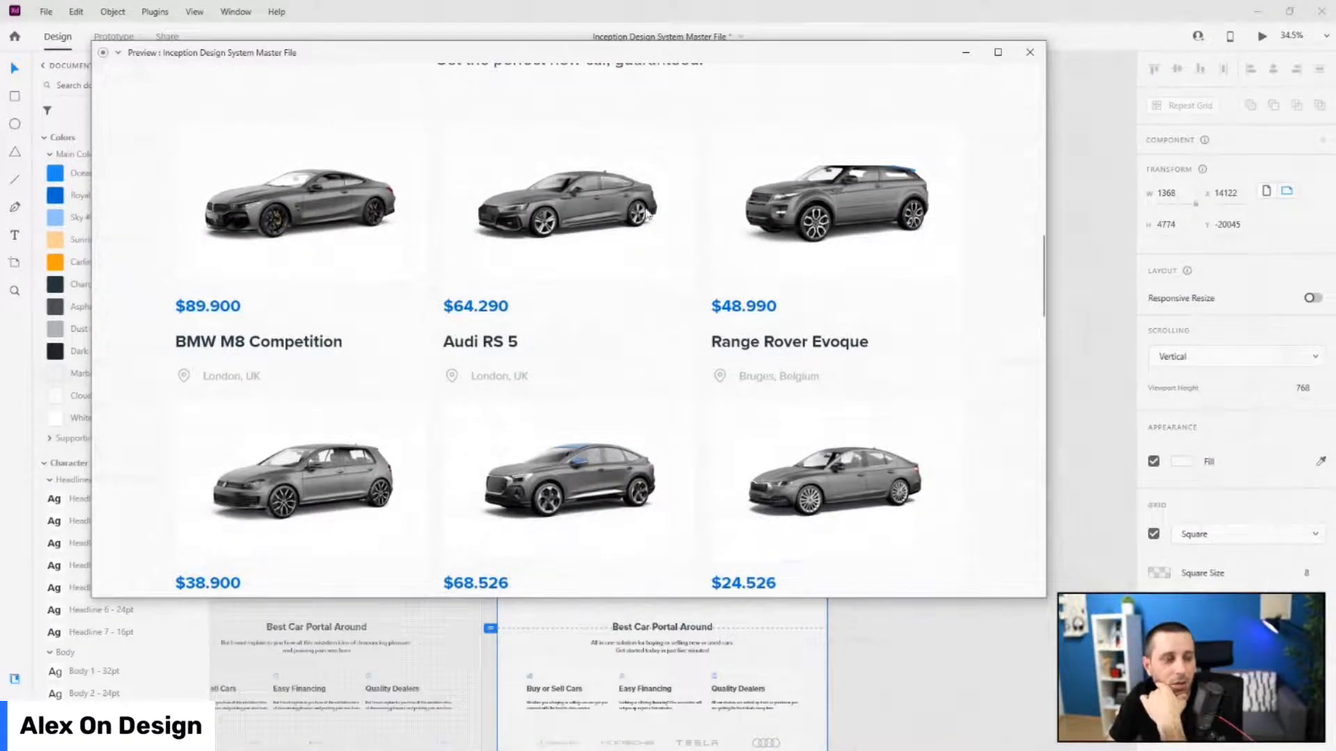
{"action": "scroll", "coordinate": [177, 444], "scroll_direction": "up", "scroll_amount": 4}
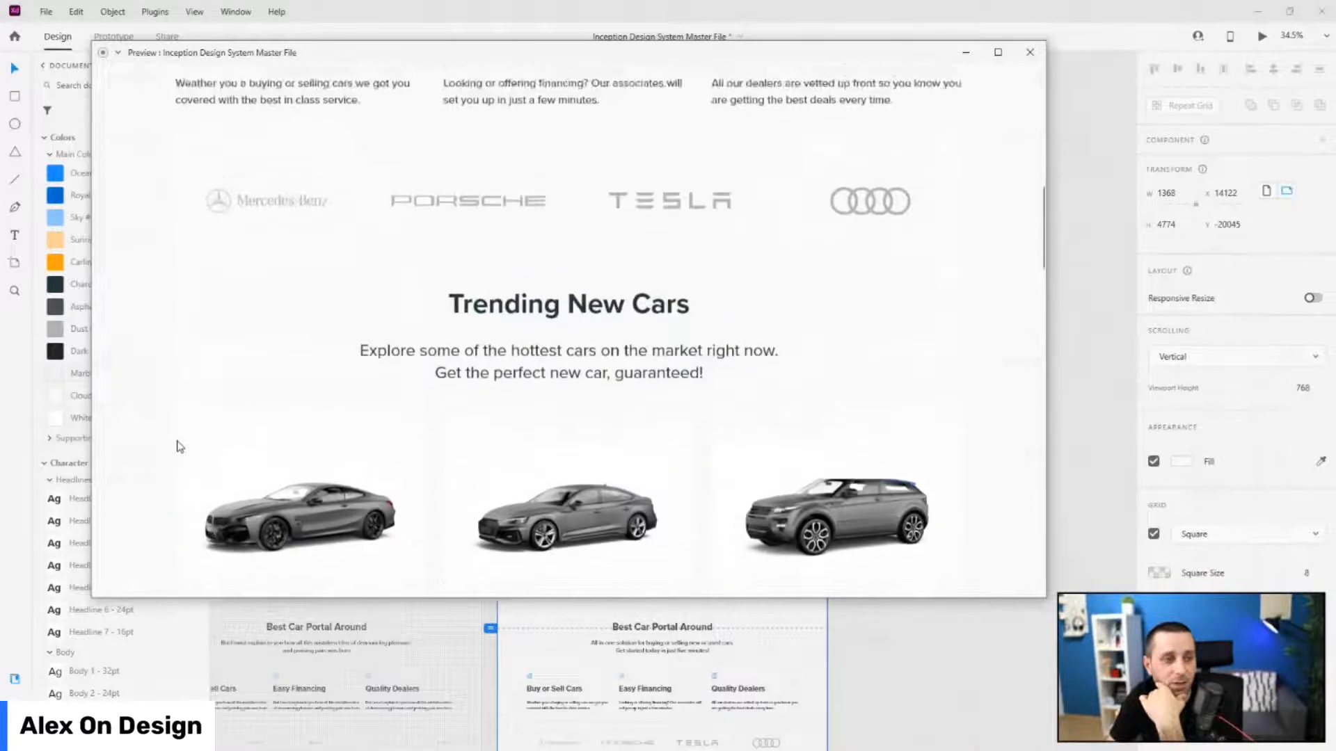
{"action": "scroll", "coordinate": [177, 444], "scroll_direction": "down", "scroll_amount": 7}
{"action": "scroll", "coordinate": [427, 454], "scroll_direction": "down", "scroll_amount": 2}
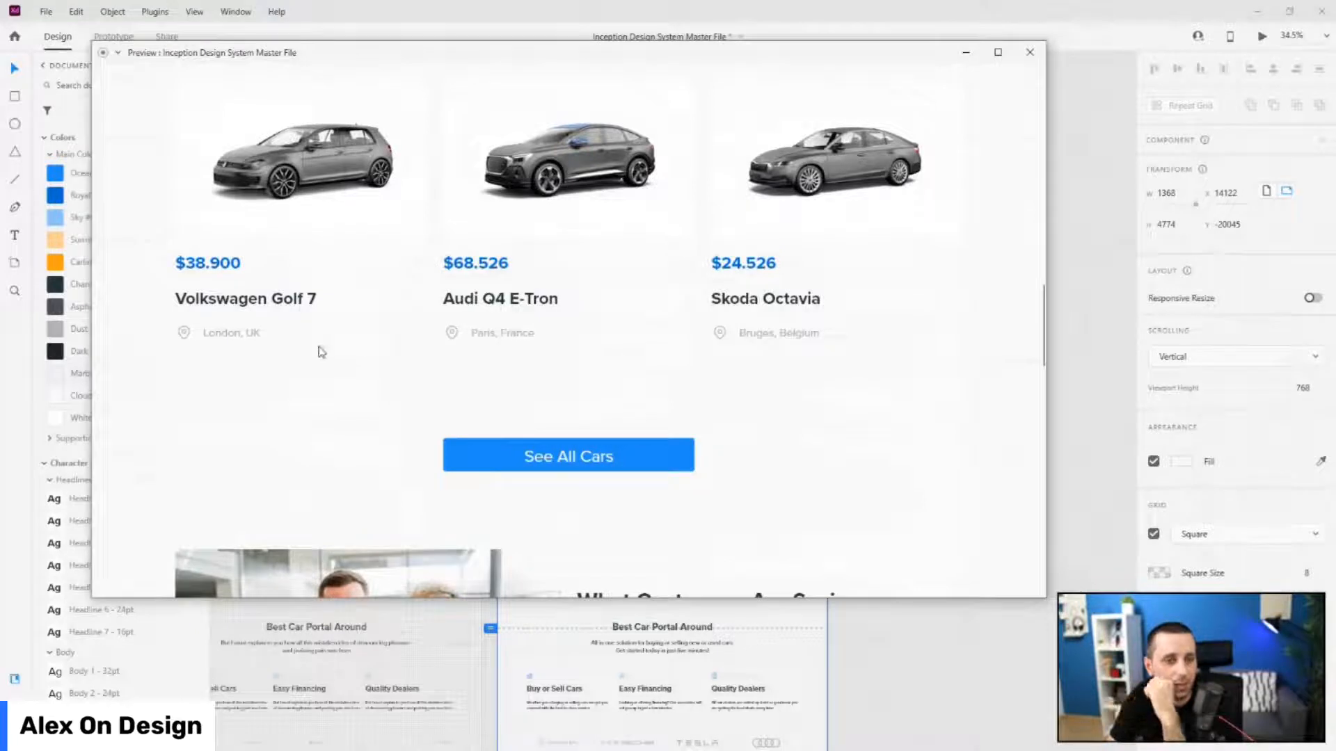
{"action": "scroll", "coordinate": [322, 352], "scroll_direction": "down", "scroll_amount": 3}
{"action": "scroll", "coordinate": [322, 352], "scroll_direction": "up", "scroll_amount": 7}
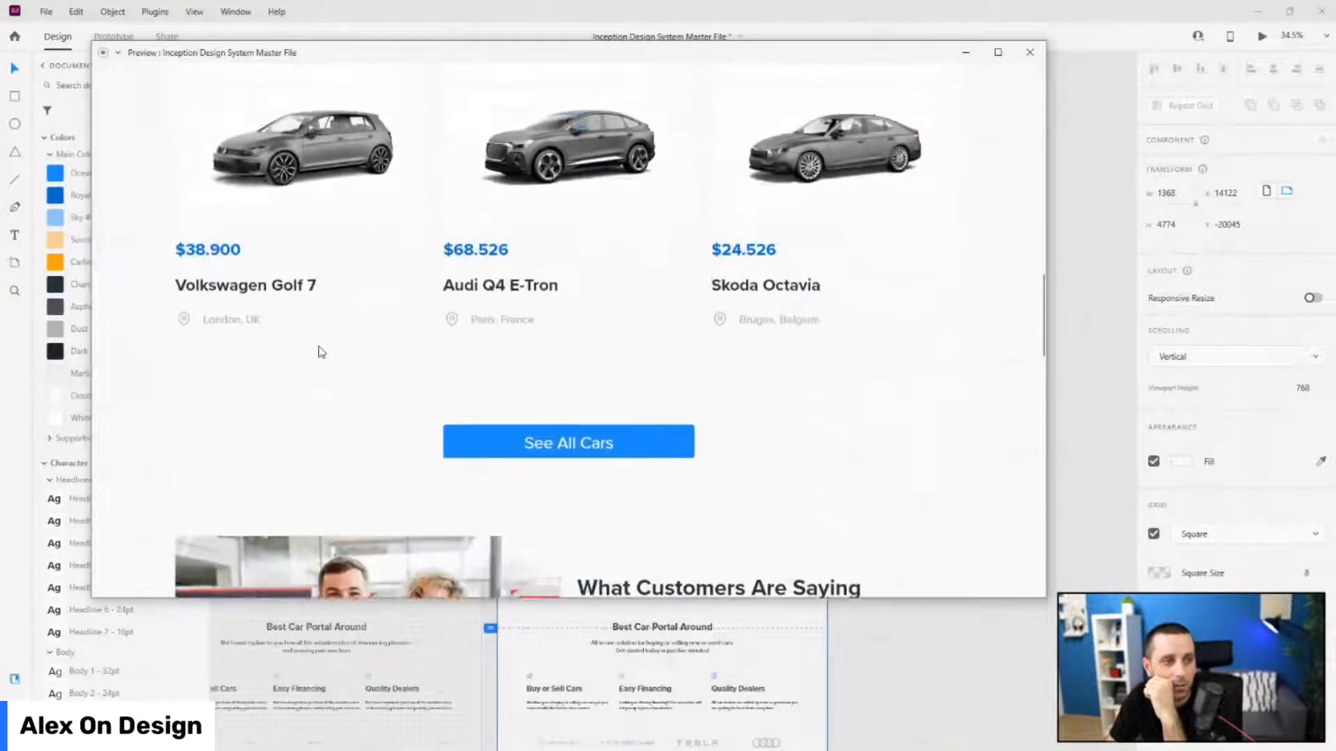
- Review the customer testimonial, blog posts, registration banner and dark footer in the page preview
{"action": "scroll", "coordinate": [321, 352], "scroll_direction": "down", "scroll_amount": 10}
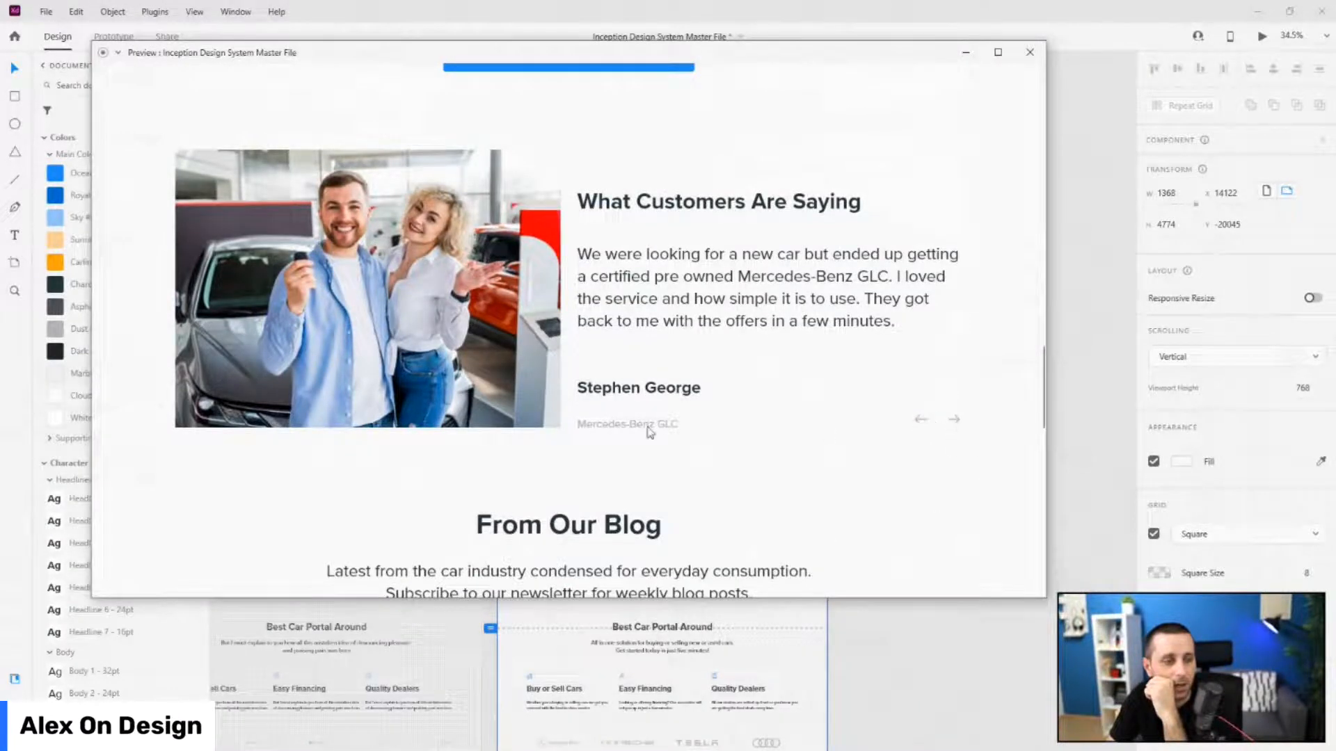
{"action": "scroll", "coordinate": [263, 386], "scroll_direction": "down", "scroll_amount": 5}
{"action": "scroll", "coordinate": [263, 386], "scroll_direction": "down", "scroll_amount": 5}
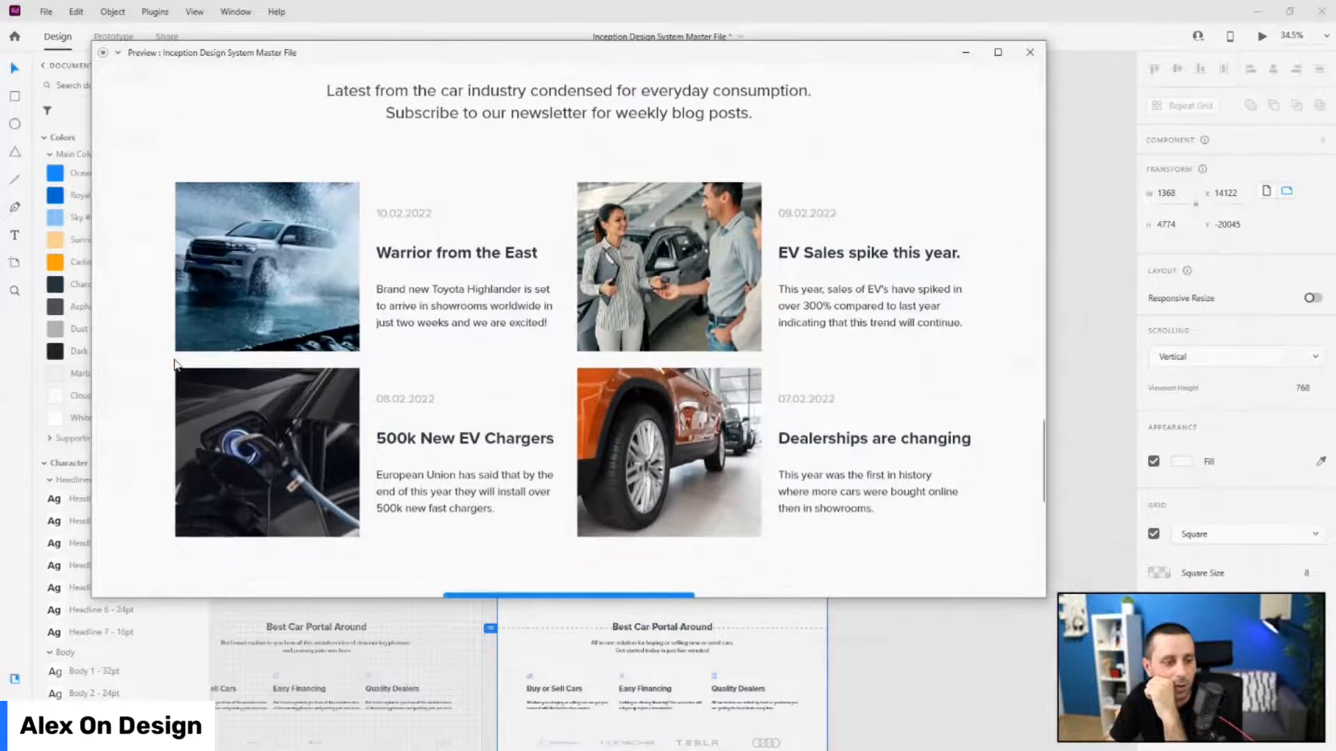
{"action": "scroll", "coordinate": [175, 364], "scroll_direction": "down", "scroll_amount": 2}
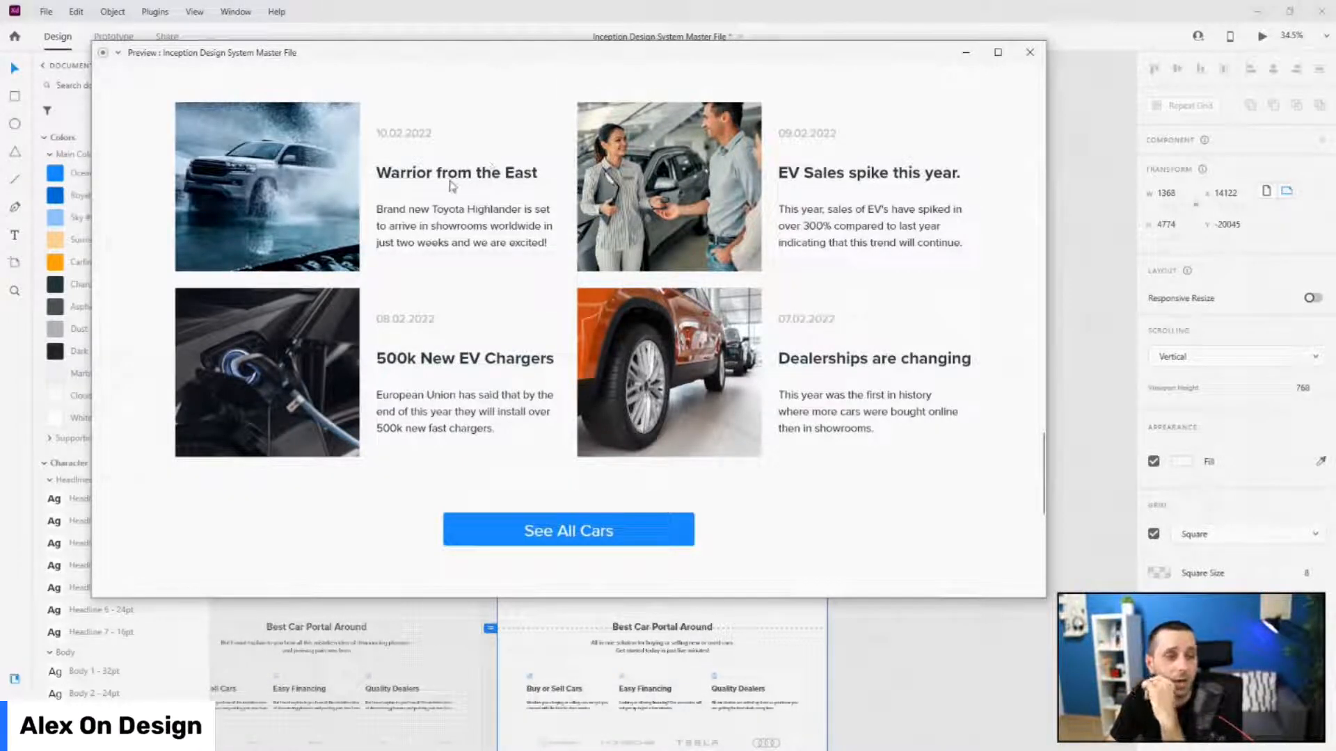
{"action": "scroll", "coordinate": [453, 313], "scroll_direction": "down", "scroll_amount": 3}
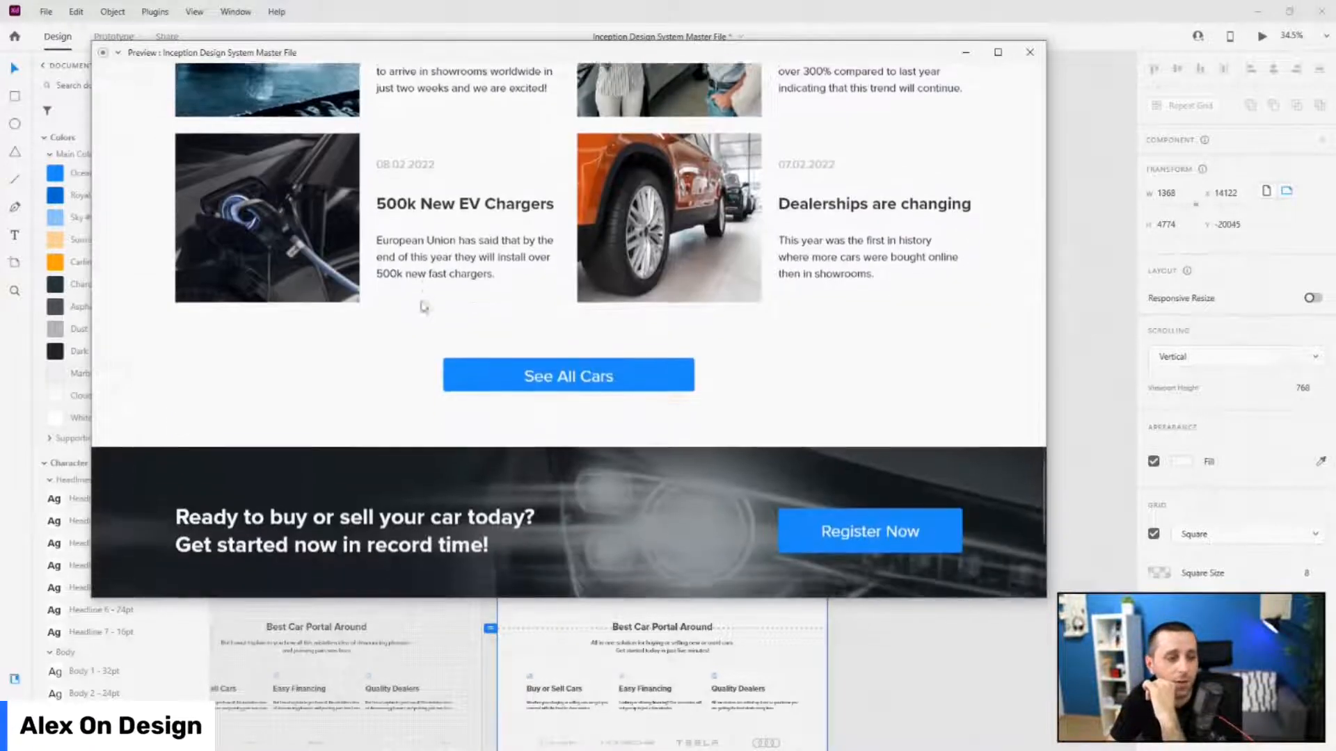
{"action": "scroll", "coordinate": [458, 341], "scroll_direction": "down", "scroll_amount": 1}
{"action": "scroll", "coordinate": [710, 518], "scroll_direction": "down", "scroll_amount": 2}
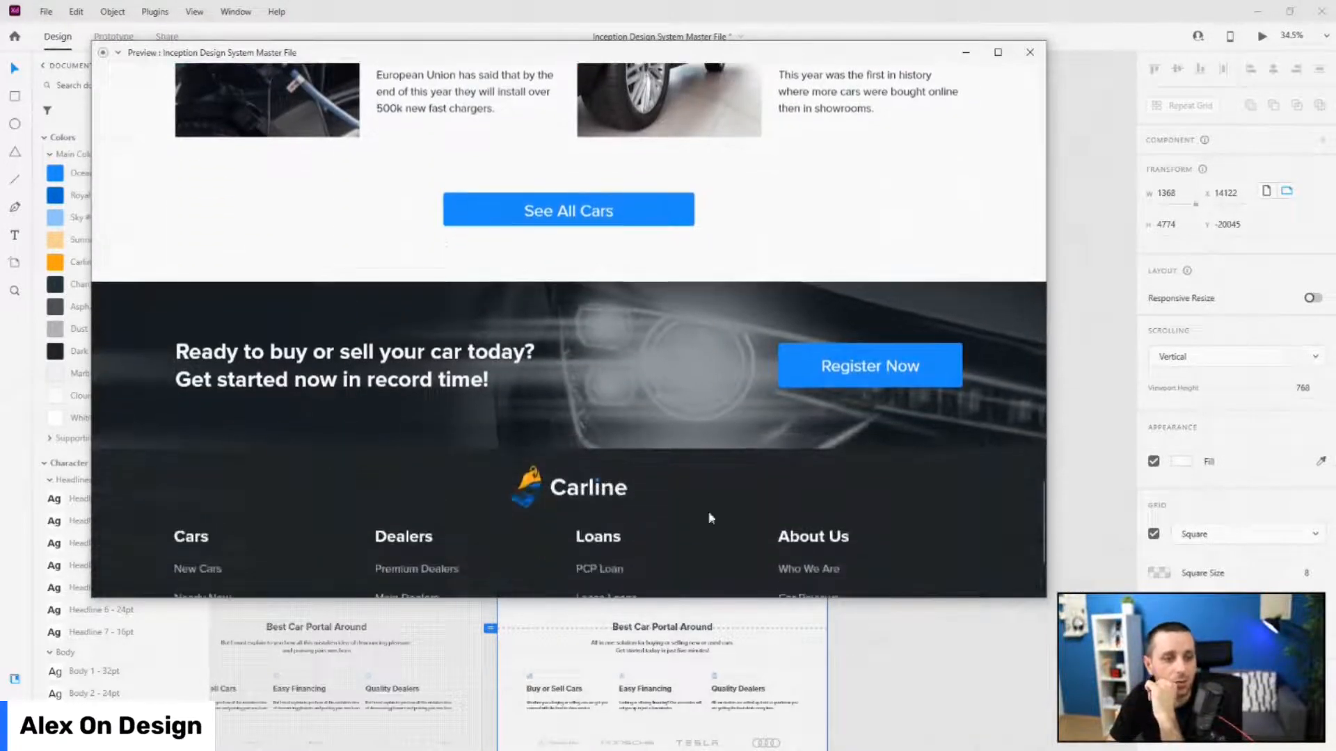
{"action": "scroll", "coordinate": [899, 367], "scroll_direction": "down", "scroll_amount": 3}
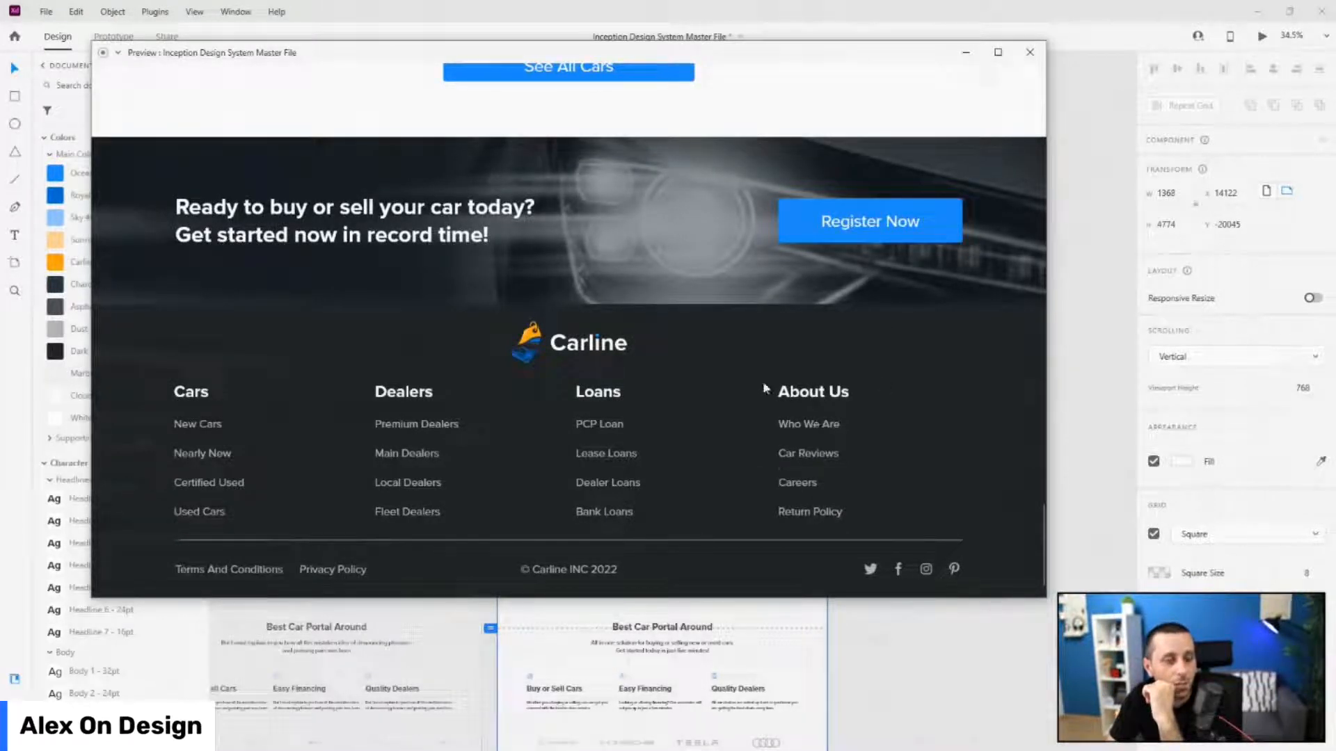
- Recheck the blog and footer, return to the page's hero section, close the preview and show all artboards of the master file
{"action": "scroll", "coordinate": [941, 376], "scroll_direction": "up", "scroll_amount": 7}
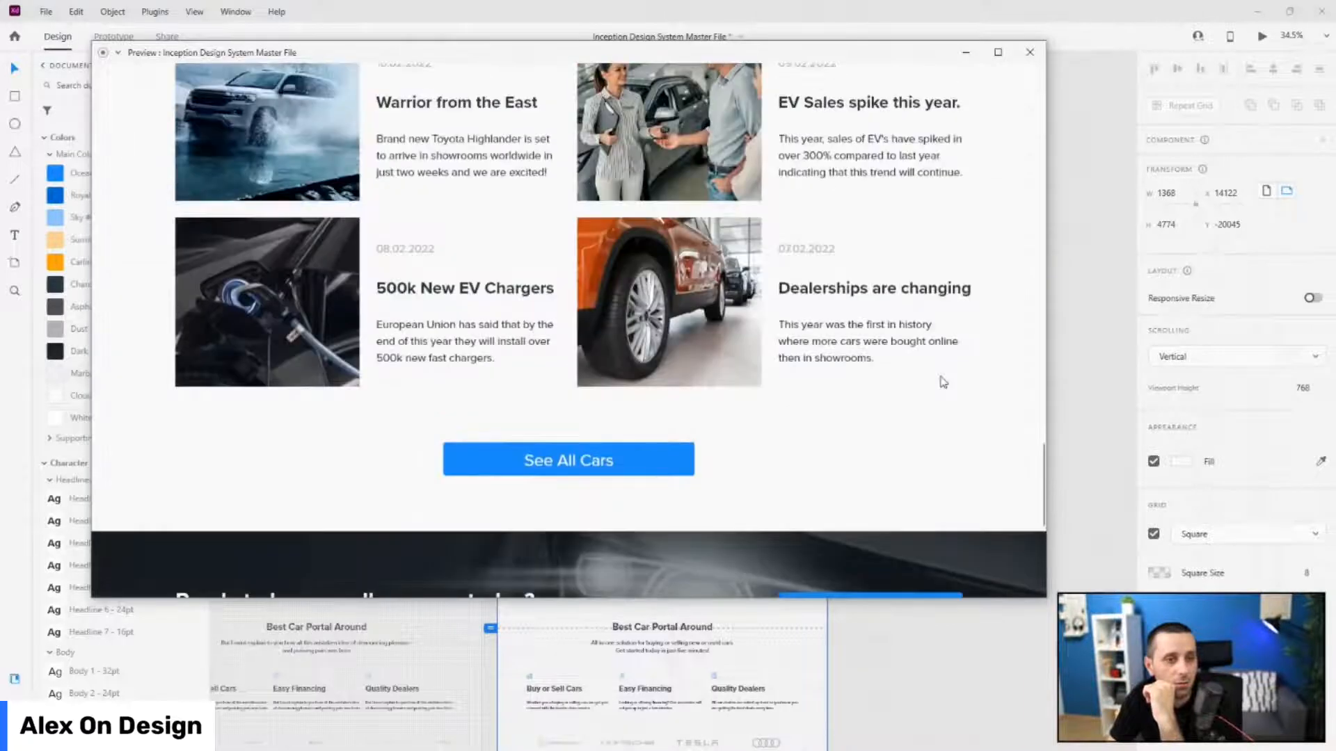
{"action": "scroll", "coordinate": [942, 382], "scroll_direction": "up", "scroll_amount": 2}
{"action": "scroll", "coordinate": [400, 388], "scroll_direction": "down", "scroll_amount": 8}
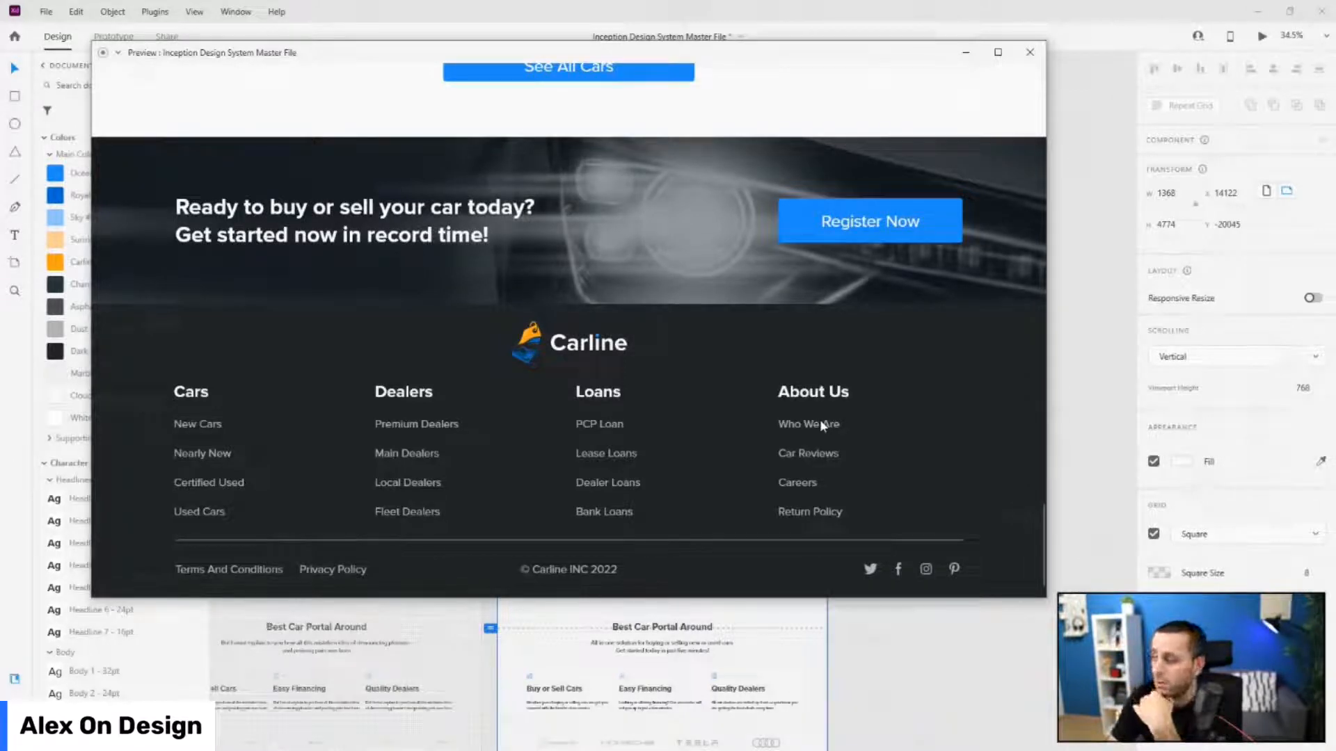
{"action": "scroll", "coordinate": [1017, 218], "scroll_direction": "up", "scroll_amount": 15}
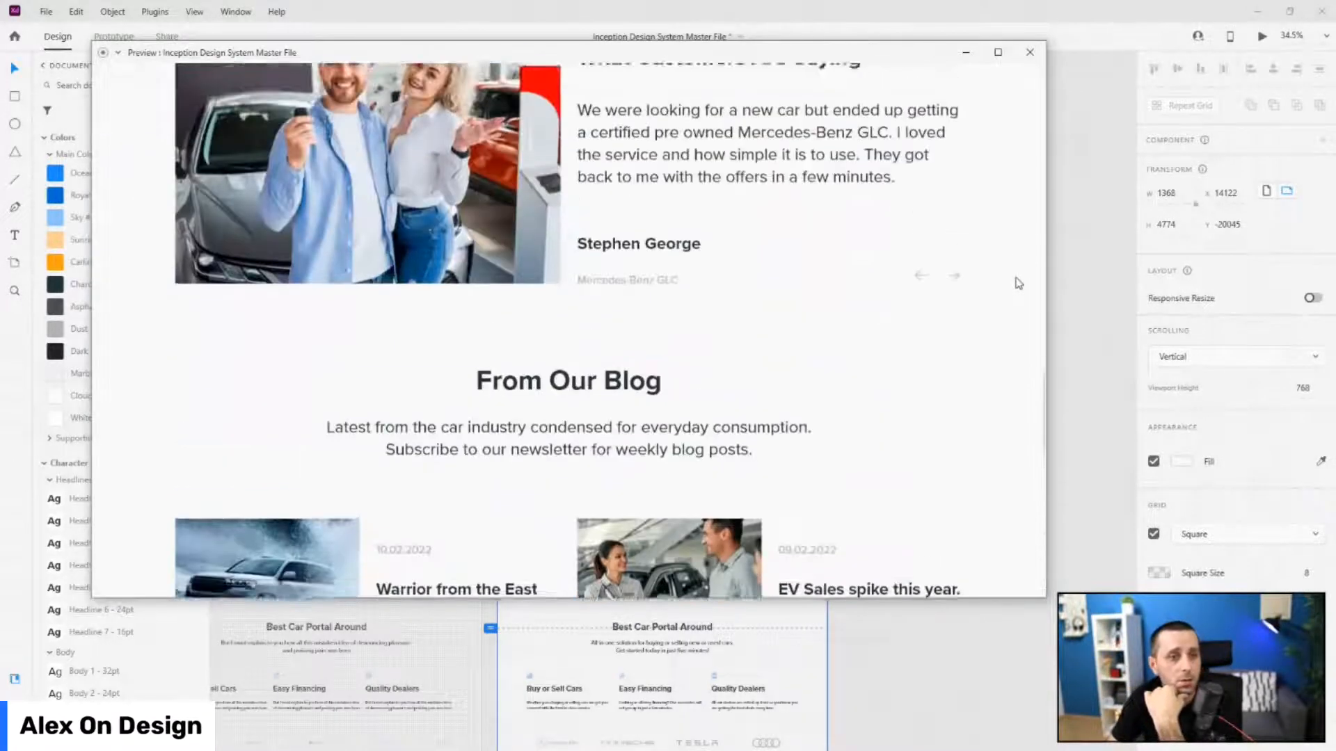
{"action": "scroll", "coordinate": [1018, 283], "scroll_direction": "up", "scroll_amount": 15}
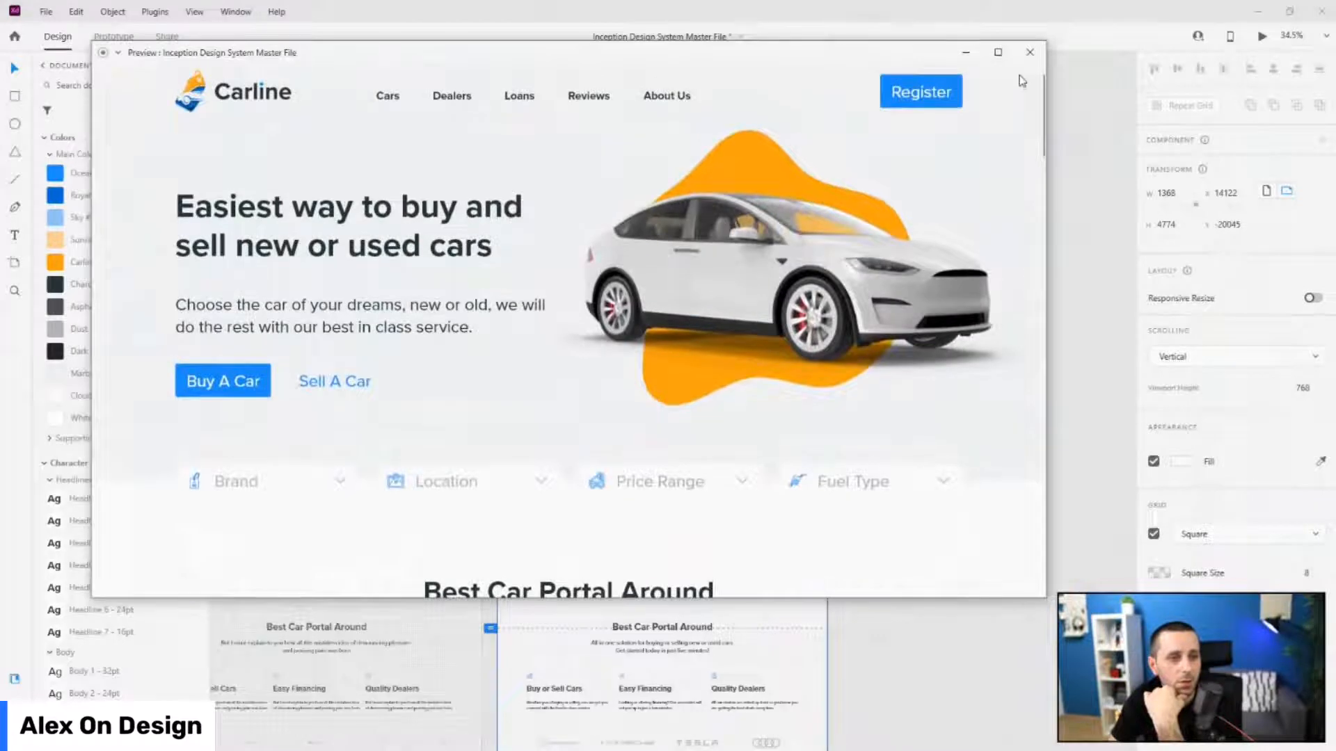
{"action": "left_click", "coordinate": [1029, 52]}
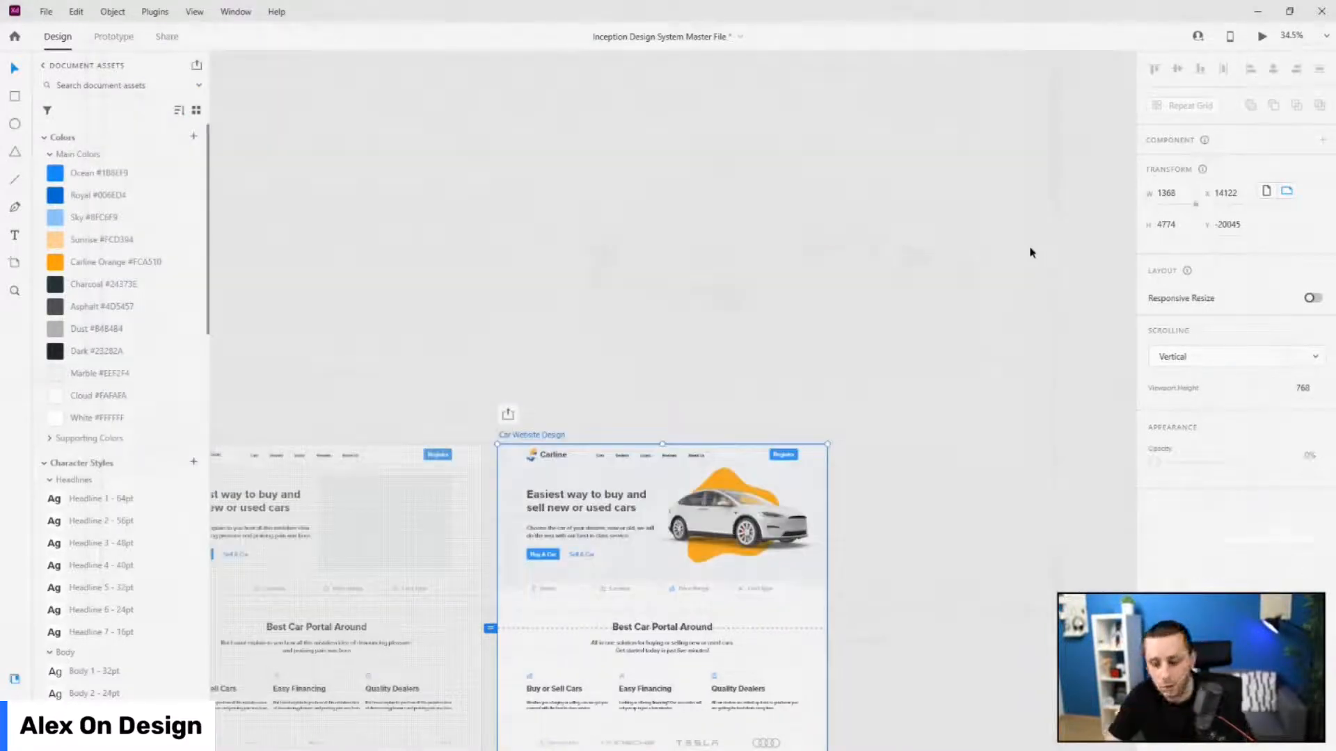
{"action": "key", "text": "ctrl+0"}
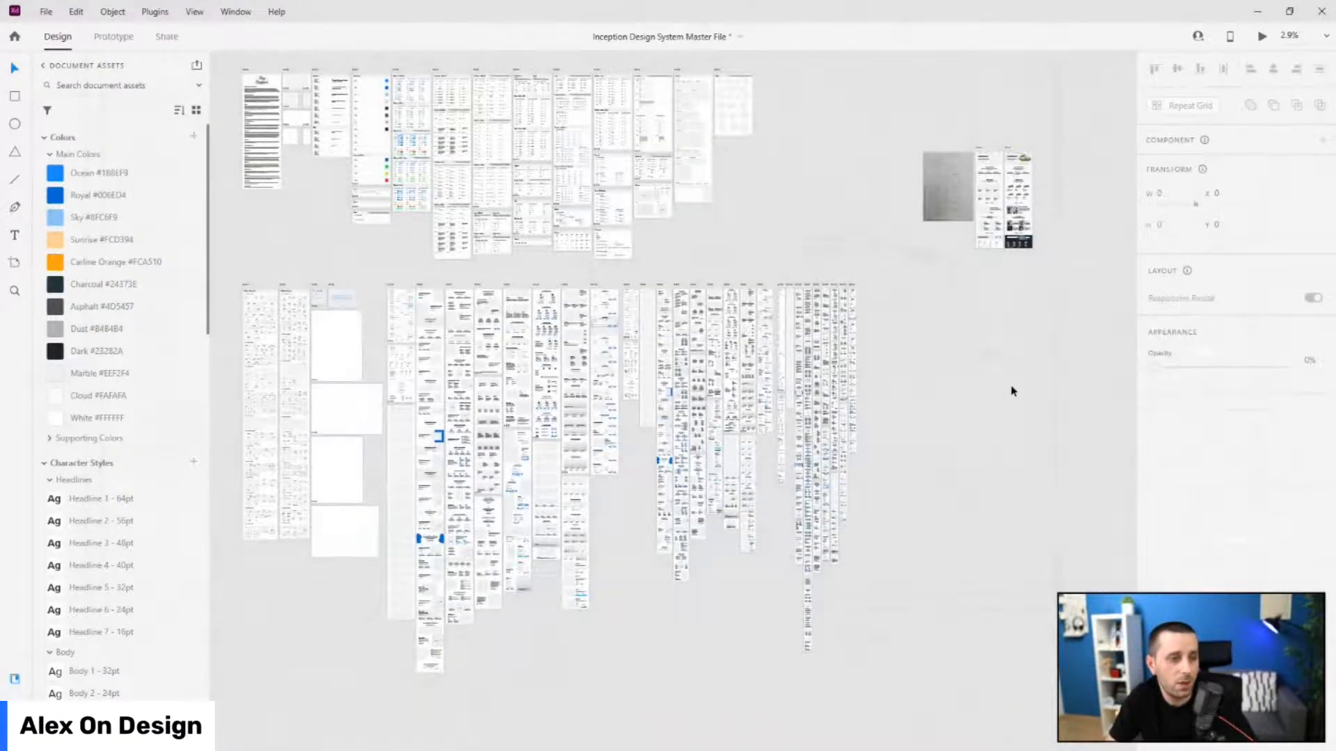